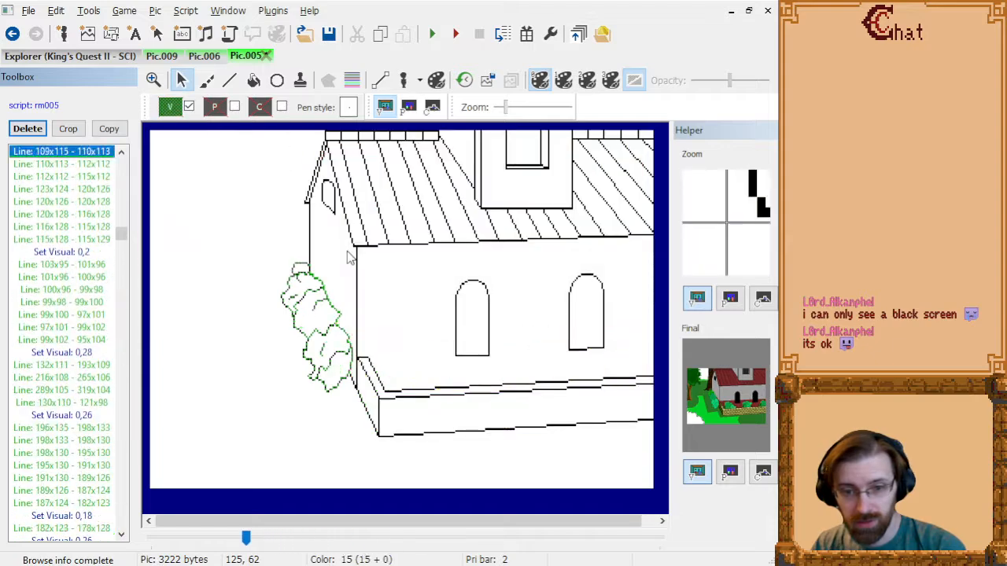
- Review the picture's drawing commands from the green bush outlines through the garden wall fills to the last command
scroll(380, 387, down, 1)
scroll(378, 386, down, 6)
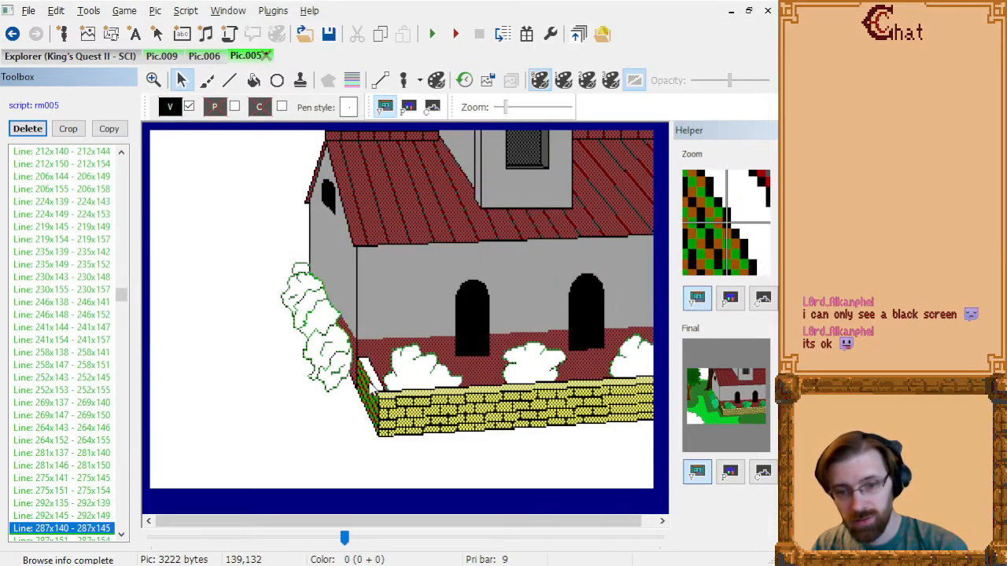
scroll(374, 384, up, 5)
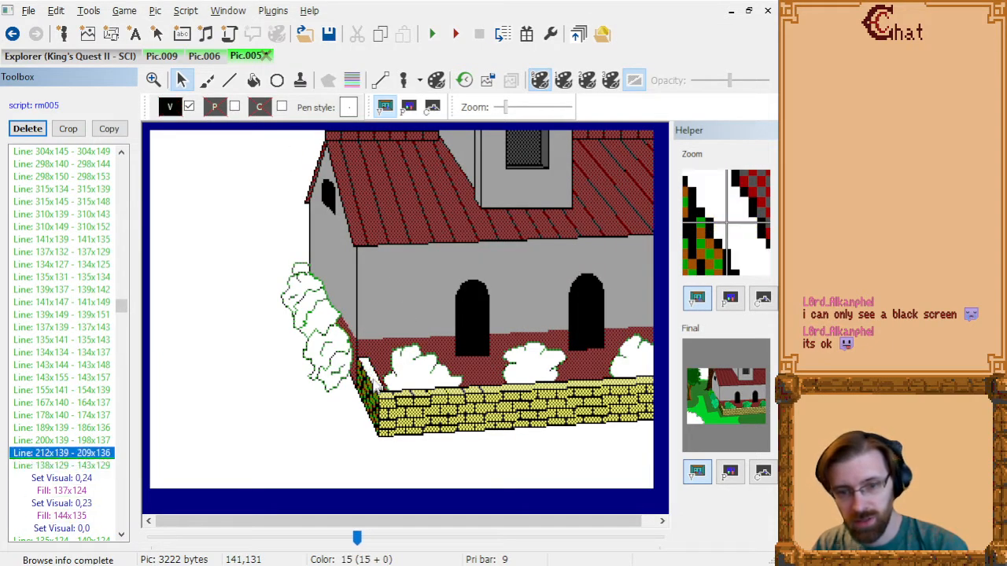
scroll(373, 381, down, 2)
scroll(370, 376, down, 1)
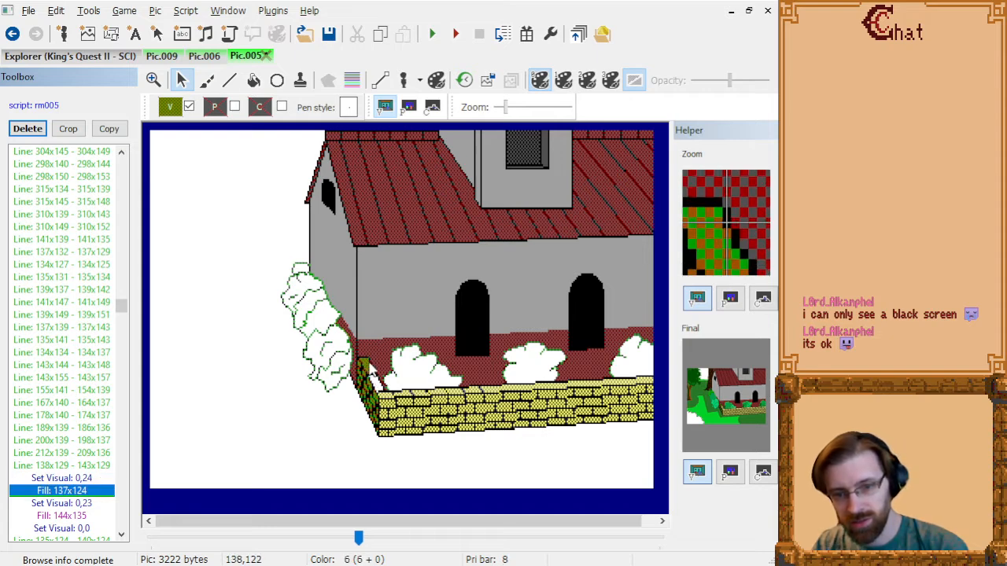
scroll(371, 380, down, 2)
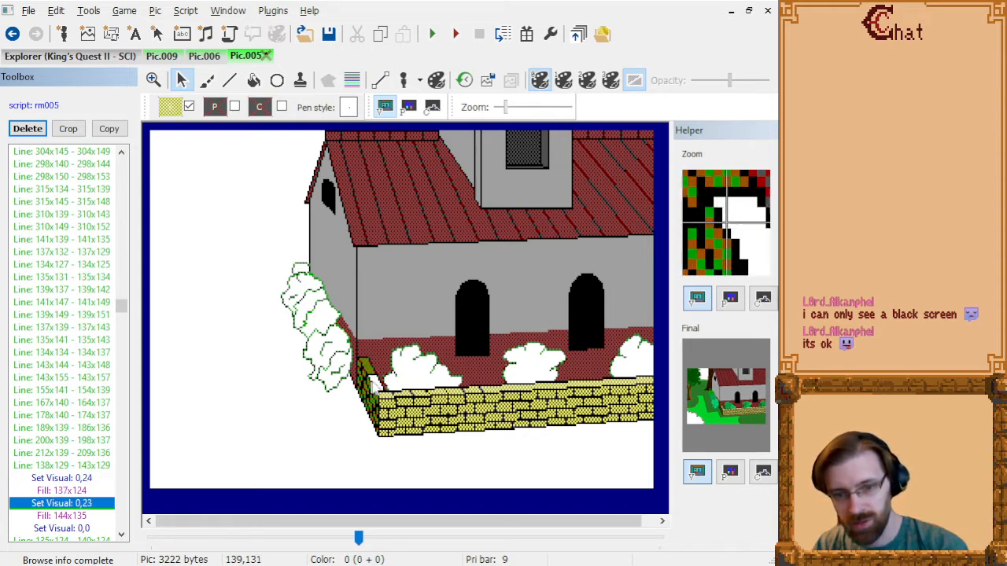
scroll(378, 386, down, 2)
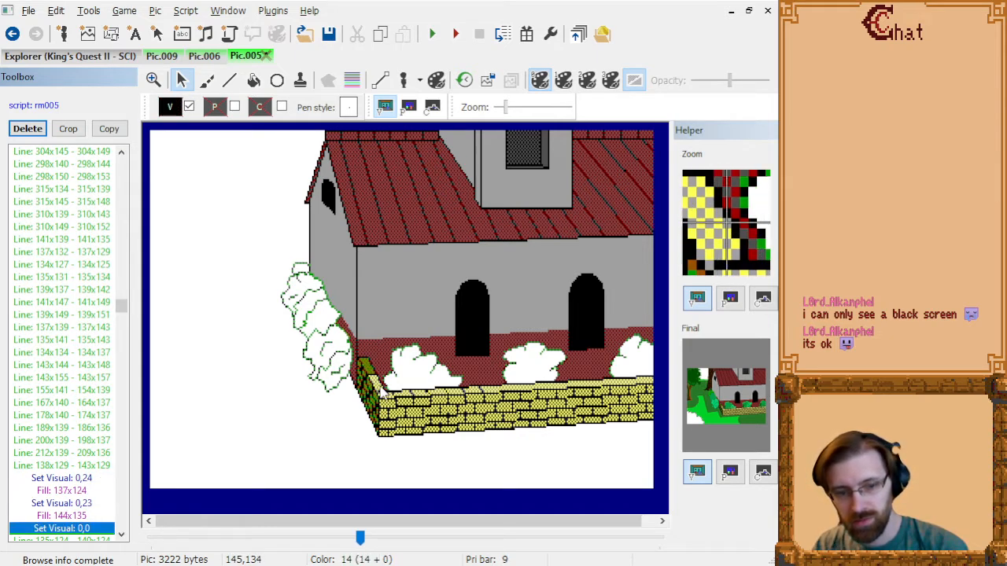
scroll(362, 456, down, 20)
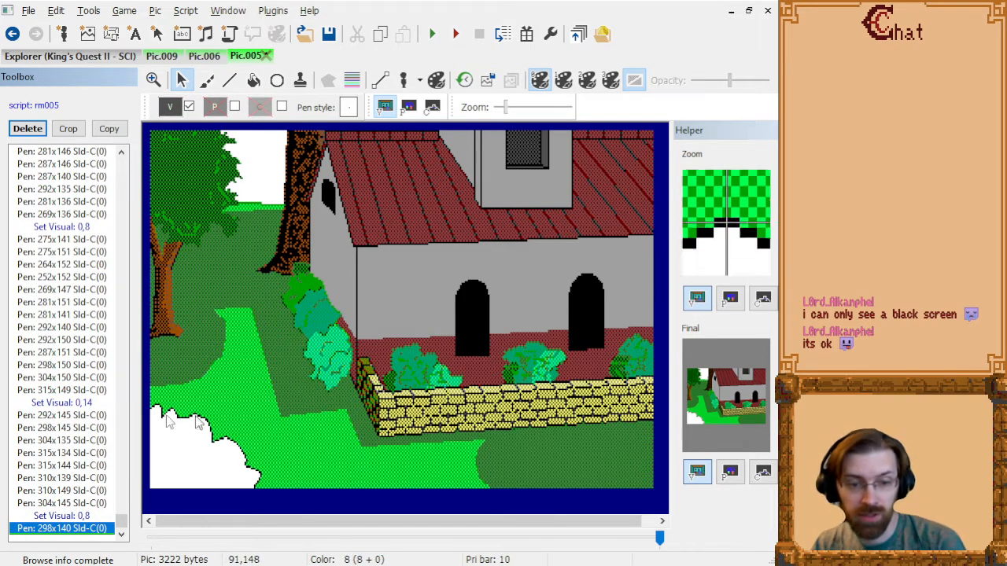
- Look back through the command list for the fills of the garden wall's side and their visual colour settings
click(96, 304)
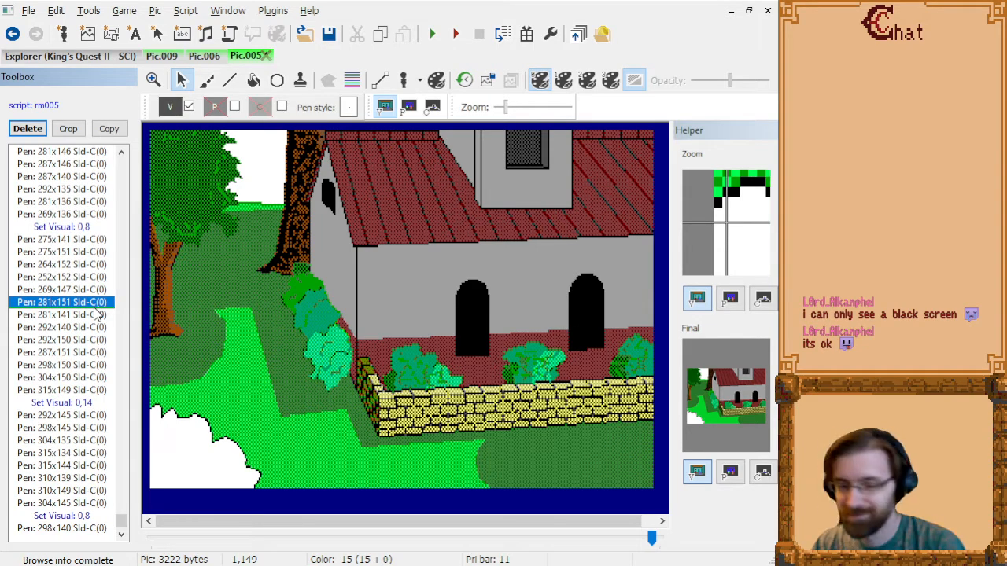
key(Page_Up)
key(Page_Up)
key(Page_Up)
key(Page_Up)
key(Page_Up)
key(Page_Up)
key(Page_Up)
key(Page_Up)
key(Page_Up)
key(Page_Up)
key(Page_Up)
key(Page_Up)
key(Page_Up)
key(Page_Up)
key(Page_Up)
key(Page_Up)
key(Page_Up)
key(Page_Up)
key(Page_Up)
key(Page_Up)
key(Page_Down)
key(Page_Down)
key(Page_Down)
key(Page_Down)
key(Page_Down)
key(Page_Down)
key(Page_Down)
key(Page_Down)
key(Page_Down)
key(Page_Down)
key(Page_Down)
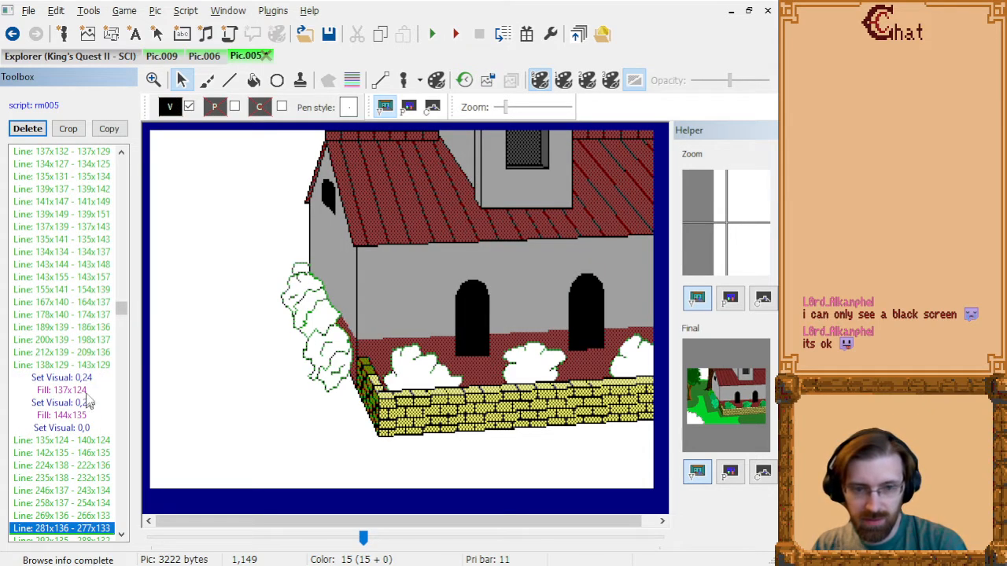
click(90, 392)
click(94, 379)
key(Home)
key(Down)
- Try replacing the olive dithered entry in the second row of palette 0 with bright cyan, and undo it
click(436, 81)
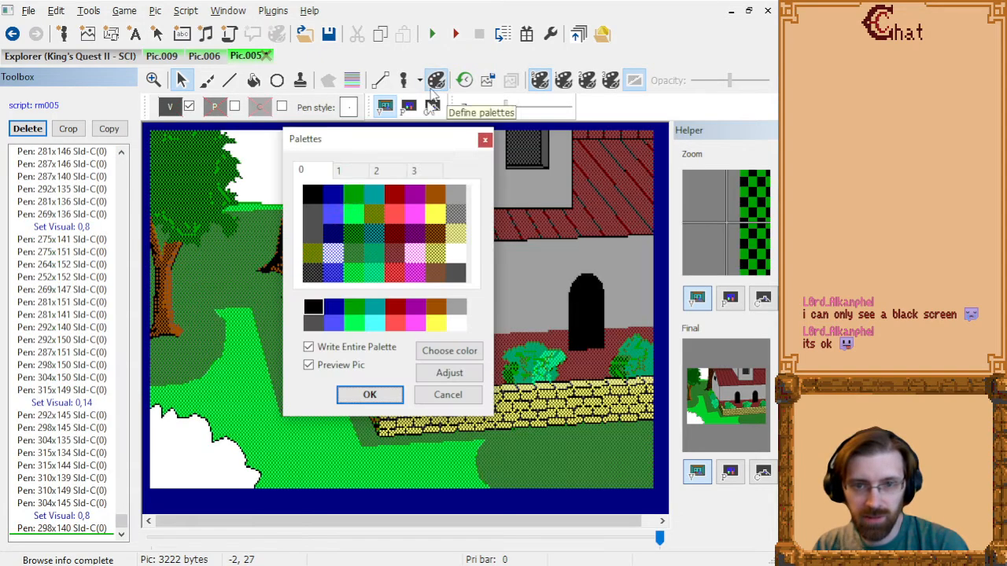
click(382, 222)
click(375, 325)
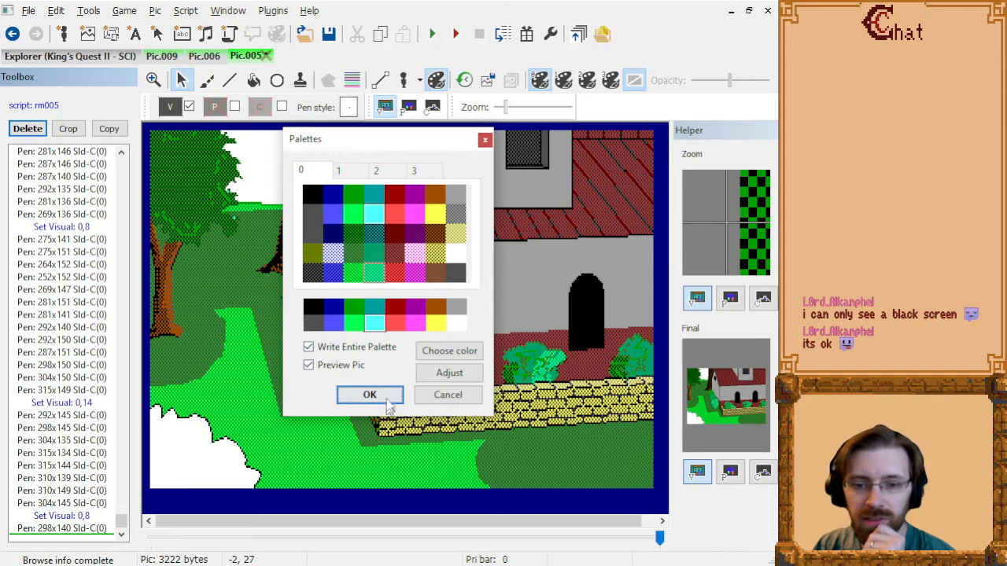
click(370, 396)
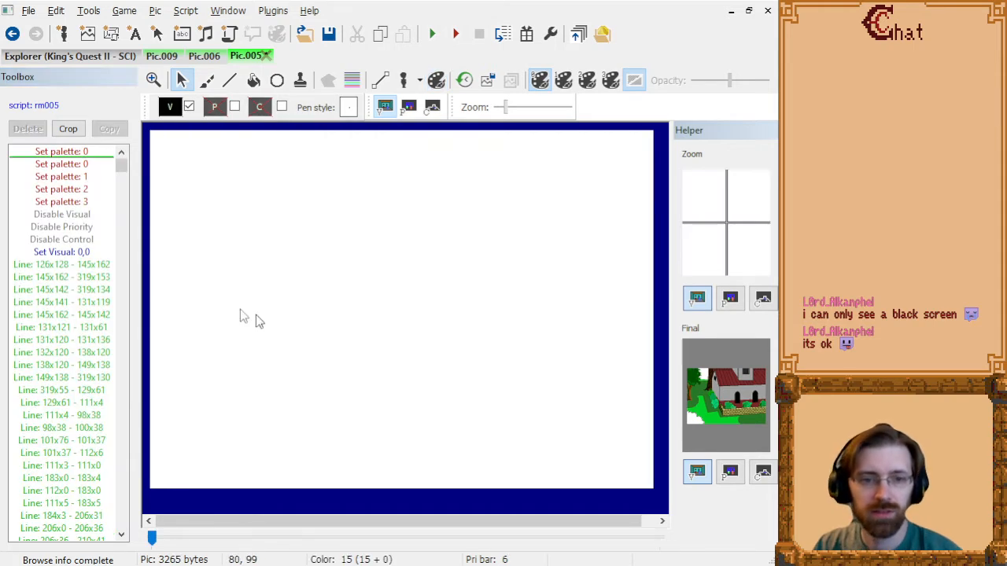
click(84, 153)
scroll(123, 158, up, 1)
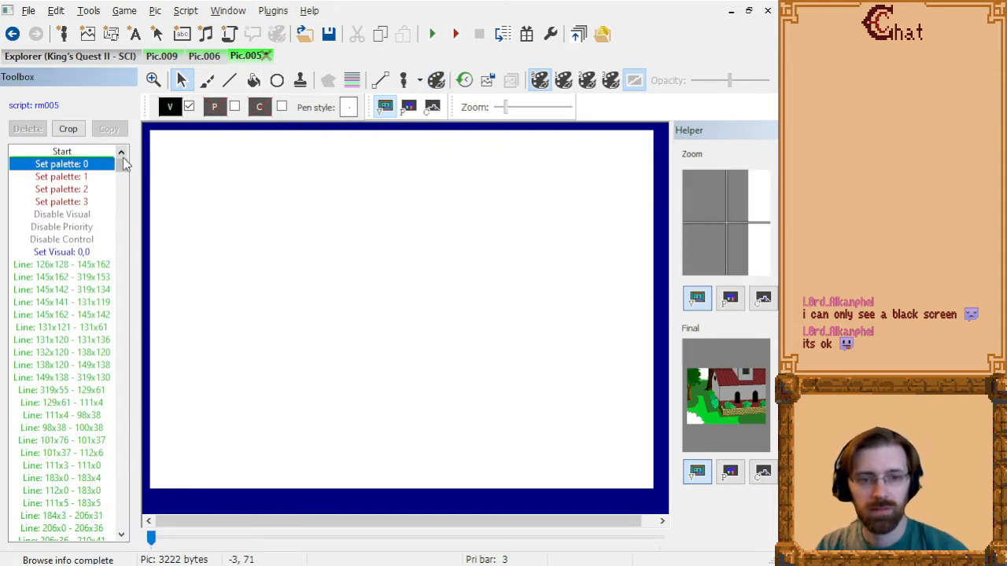
key(End)
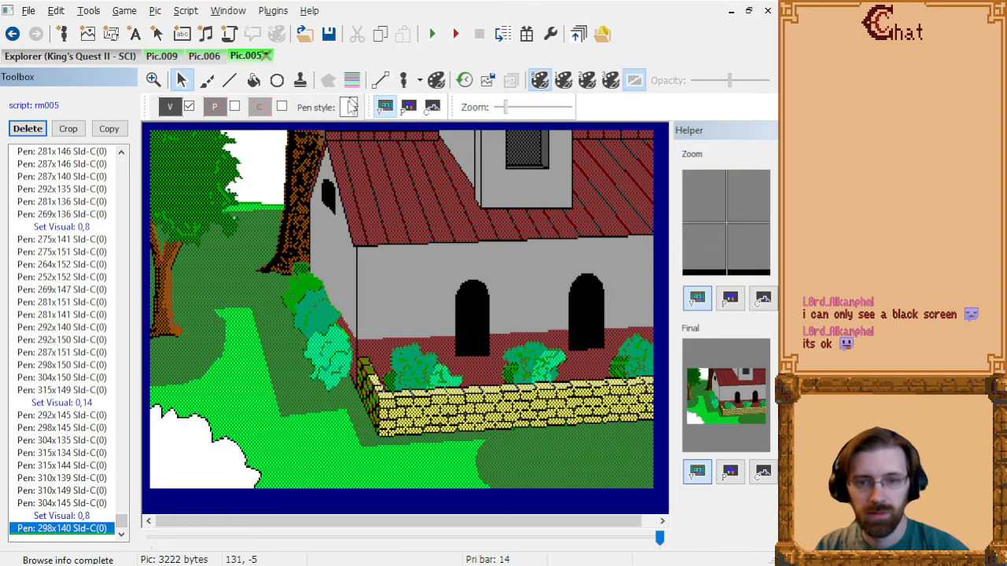
click(439, 81)
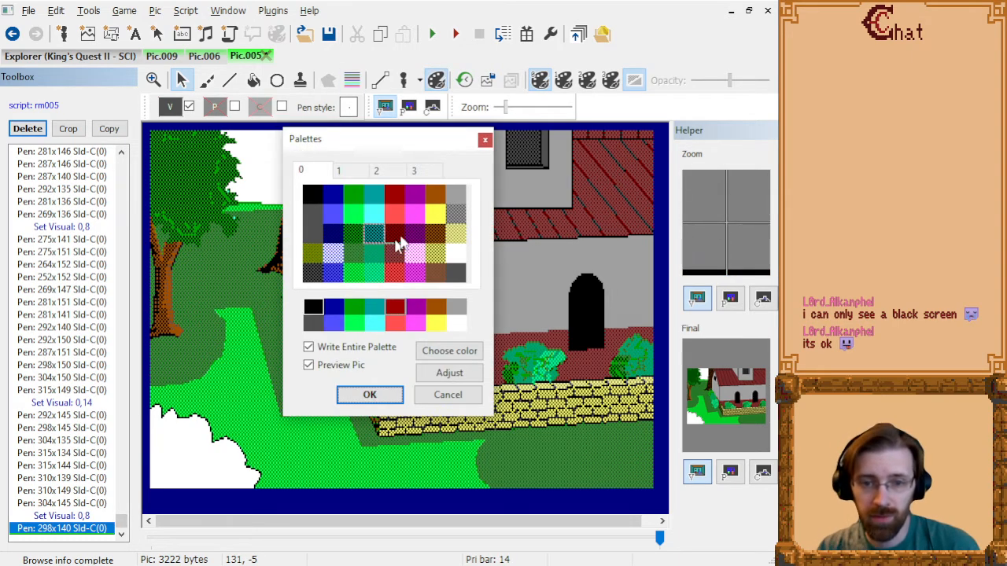
click(473, 400)
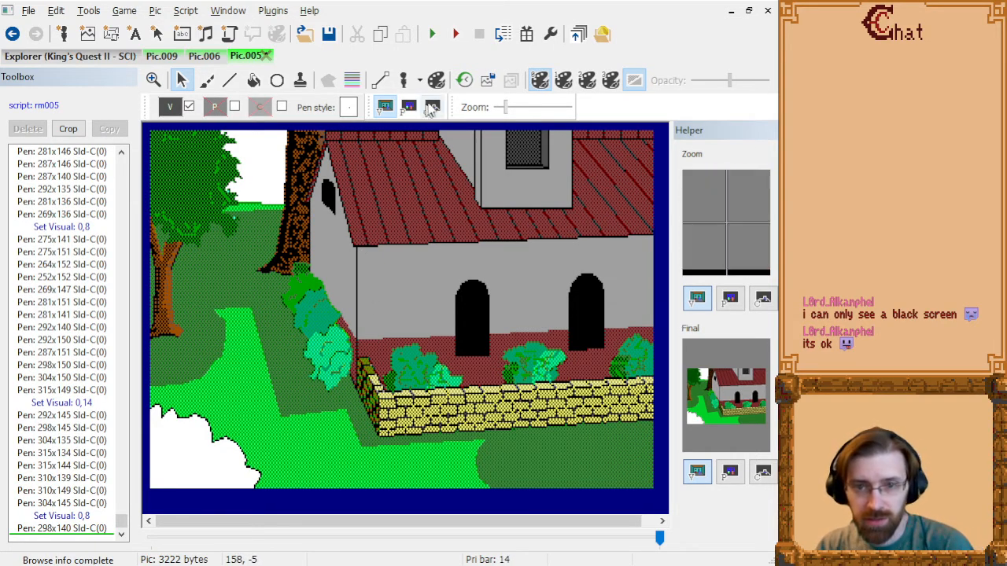
- Try recolouring the olive fill on the garden wall's side with the dark yellow dither, and undo the change
click(464, 80)
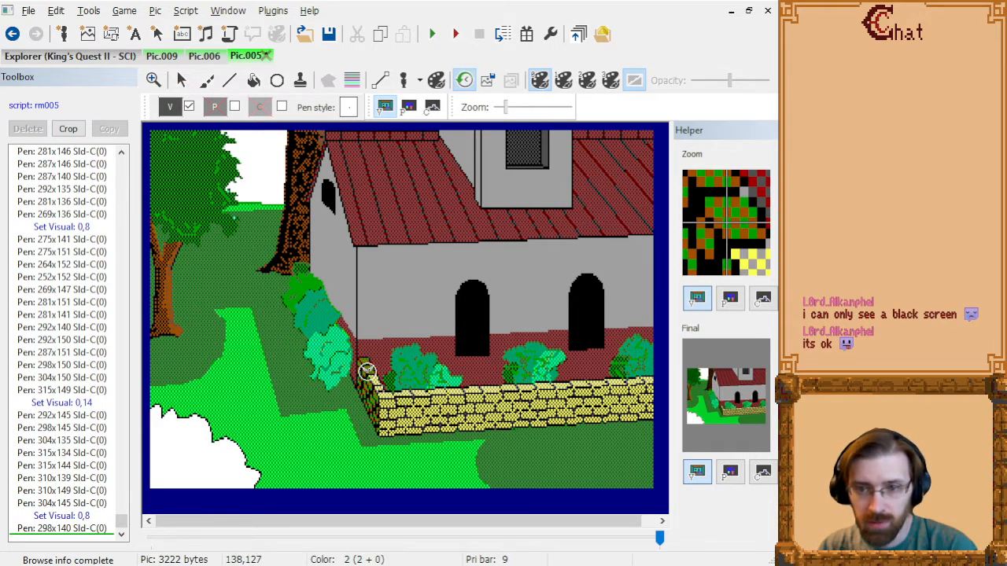
click(366, 371)
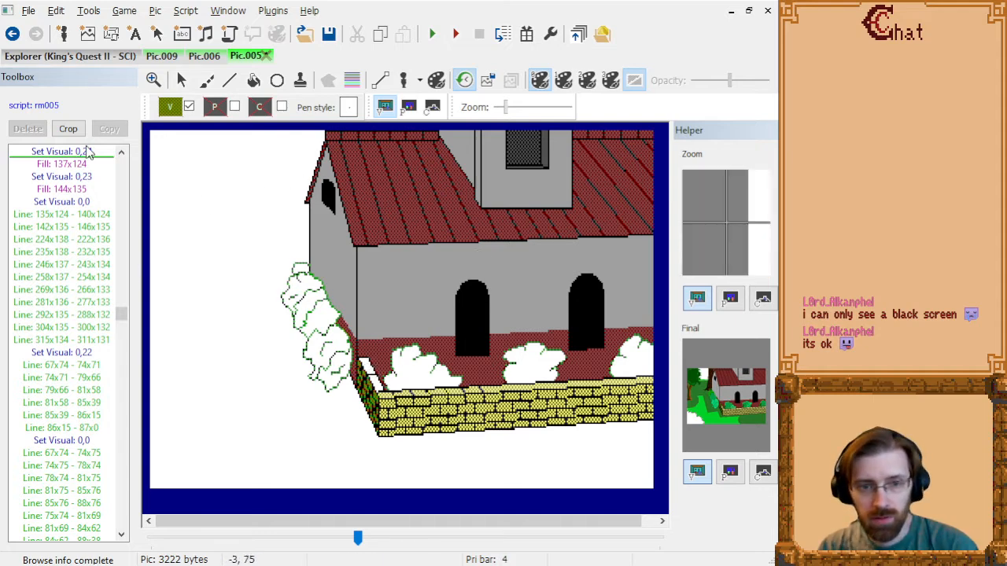
click(89, 152)
click(170, 106)
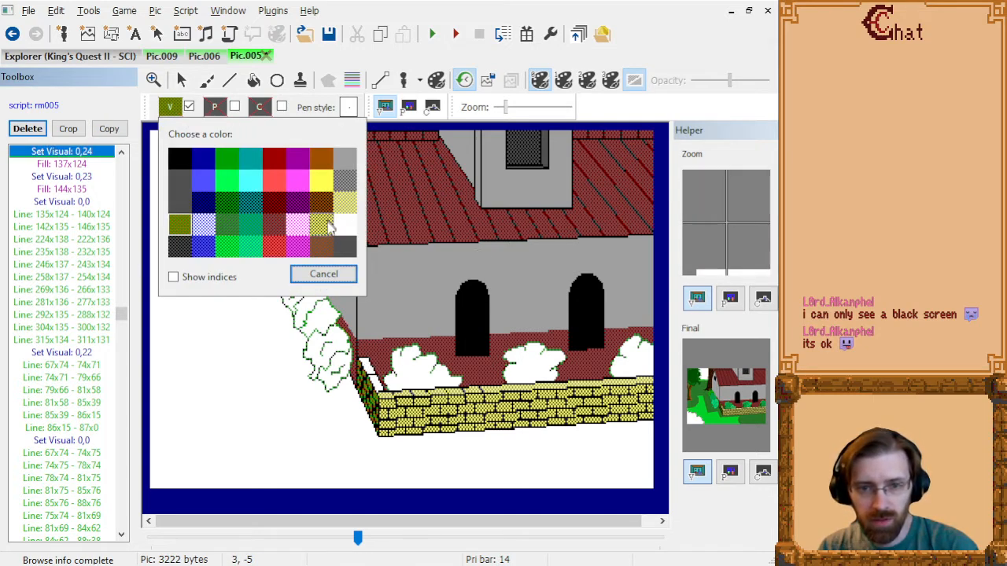
click(329, 224)
click(98, 180)
key(Page_Down)
key(End)
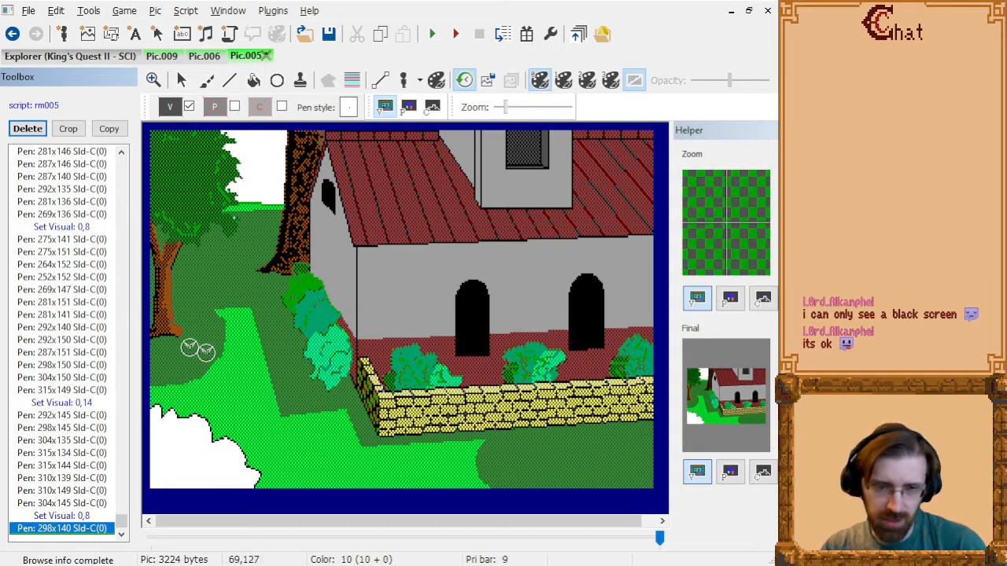
key(ctrl+z)
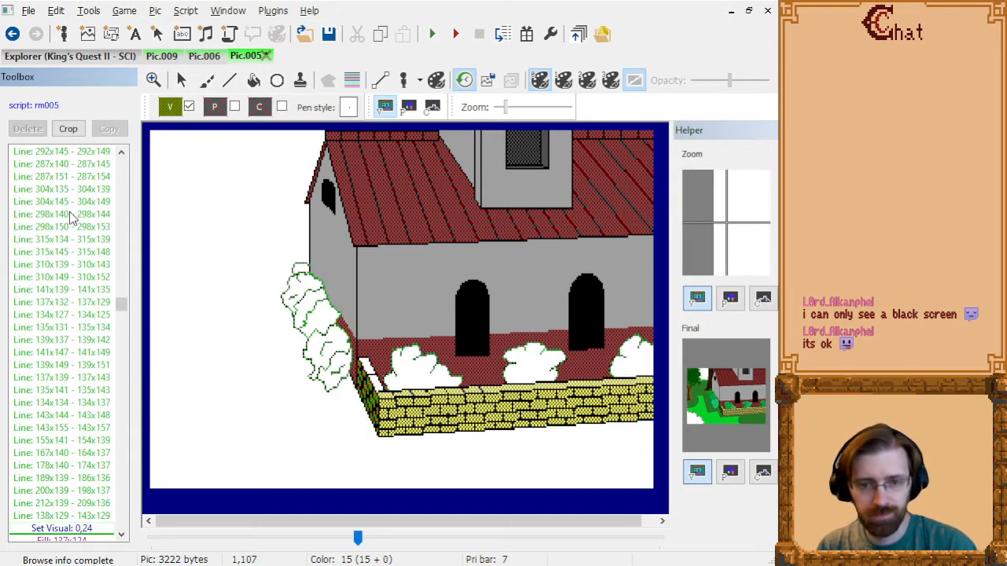
key(End)
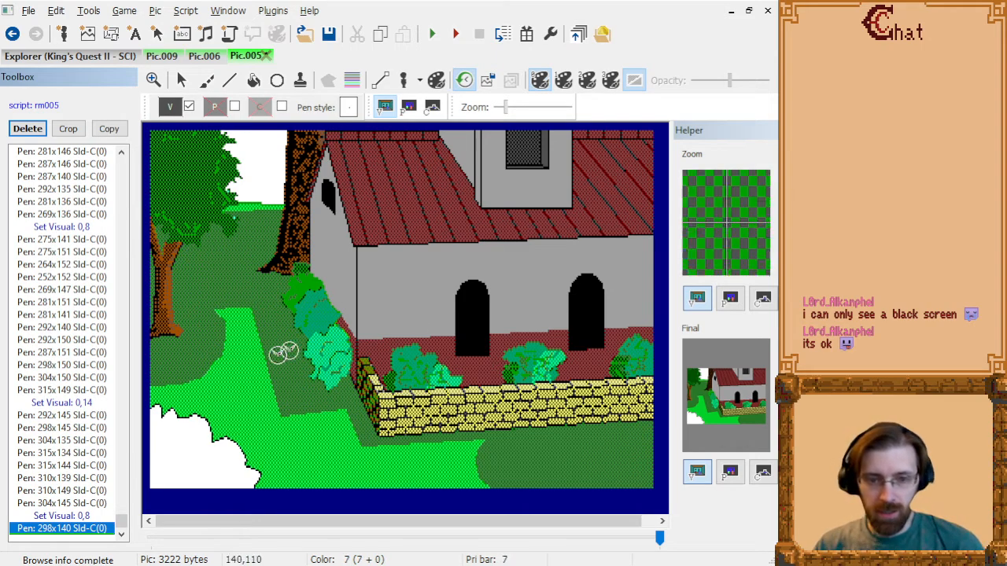
- Choose the Fill tool and set the visual colour to solid black at the end of the picture
click(257, 84)
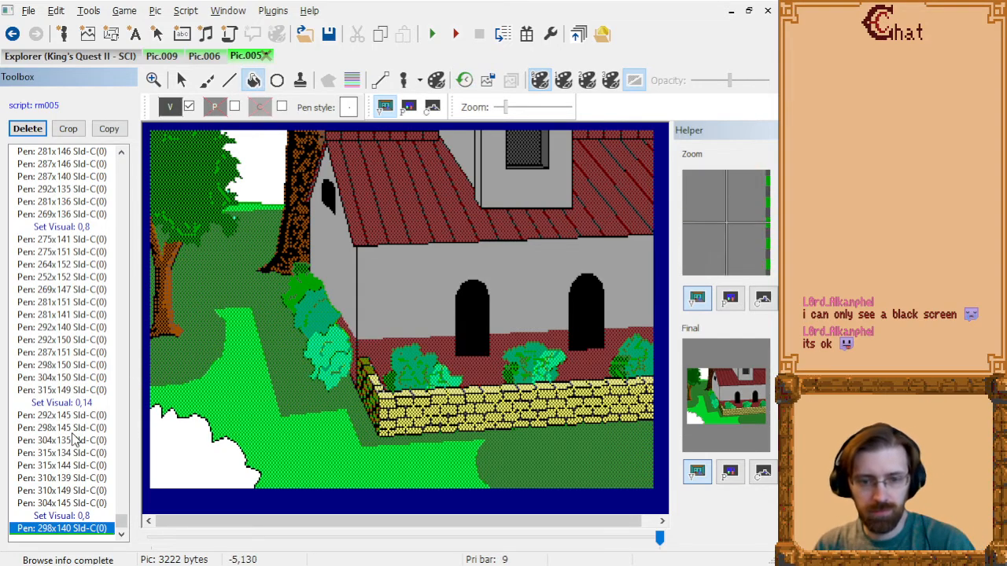
click(77, 453)
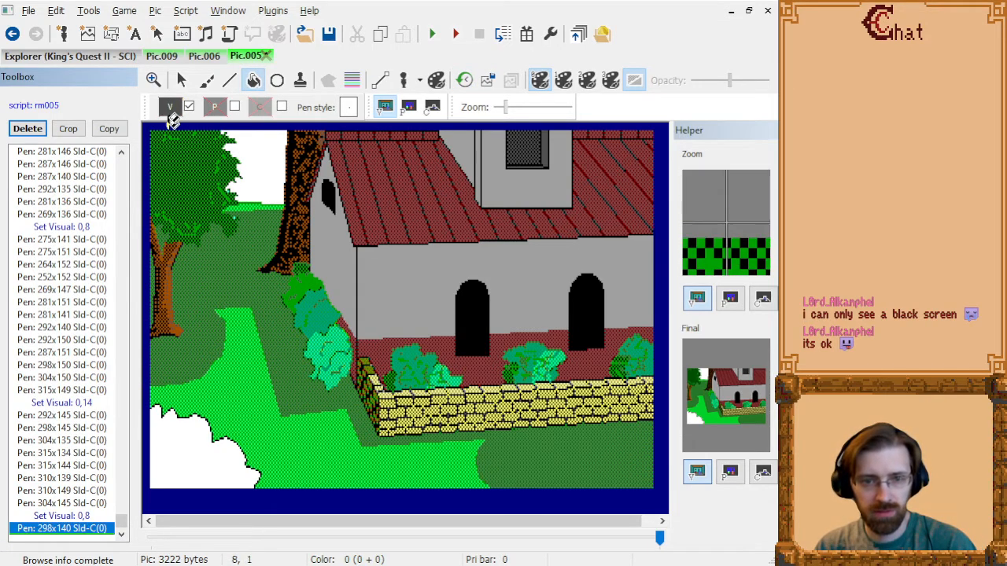
click(170, 107)
click(180, 159)
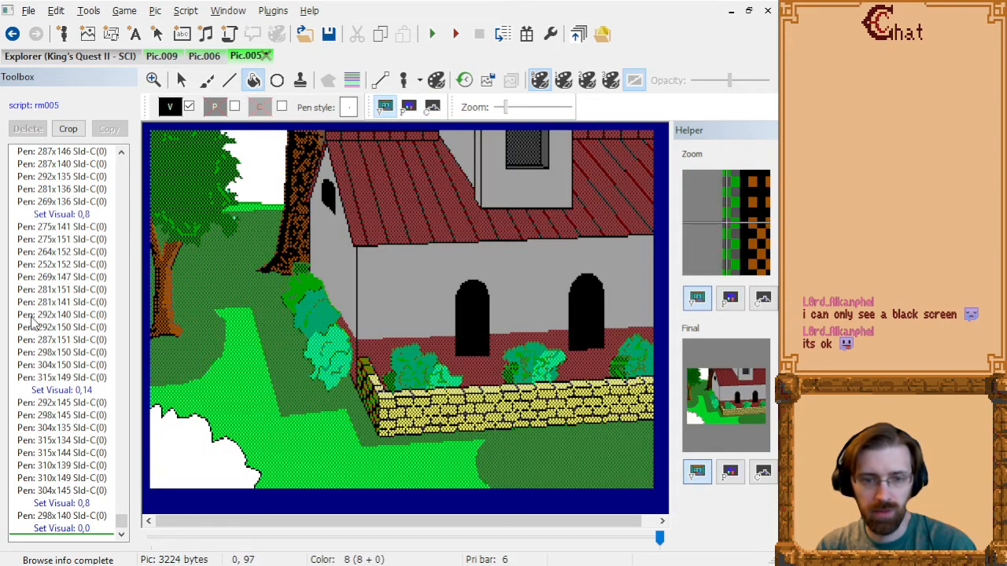
- Look back through the drawing commands for the outline of the unfilled foreground bush
click(35, 279)
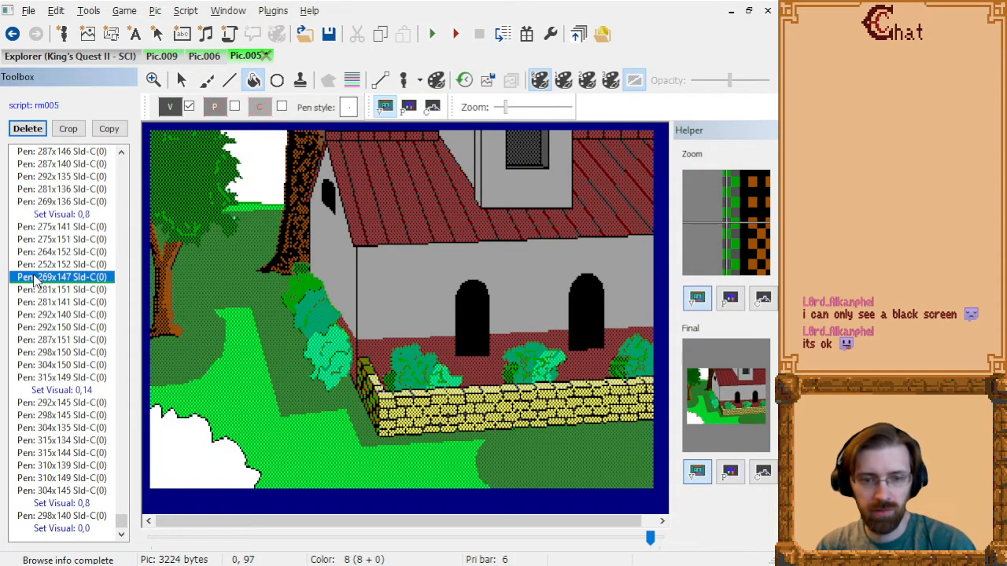
key(Page_Up)
key(Page_Up)
key(Page_Up)
key(Page_Up)
key(Page_Up)
key(Page_Up)
key(Page_Up)
key(Page_Up)
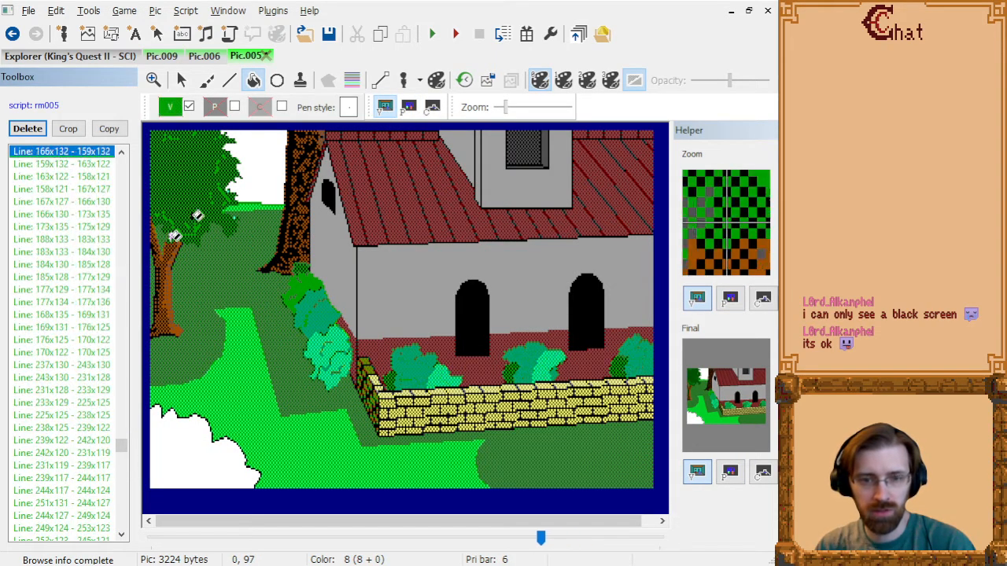
- Trace the foreground bush outline to its black visual colour command and set priority 15 there
click(464, 79)
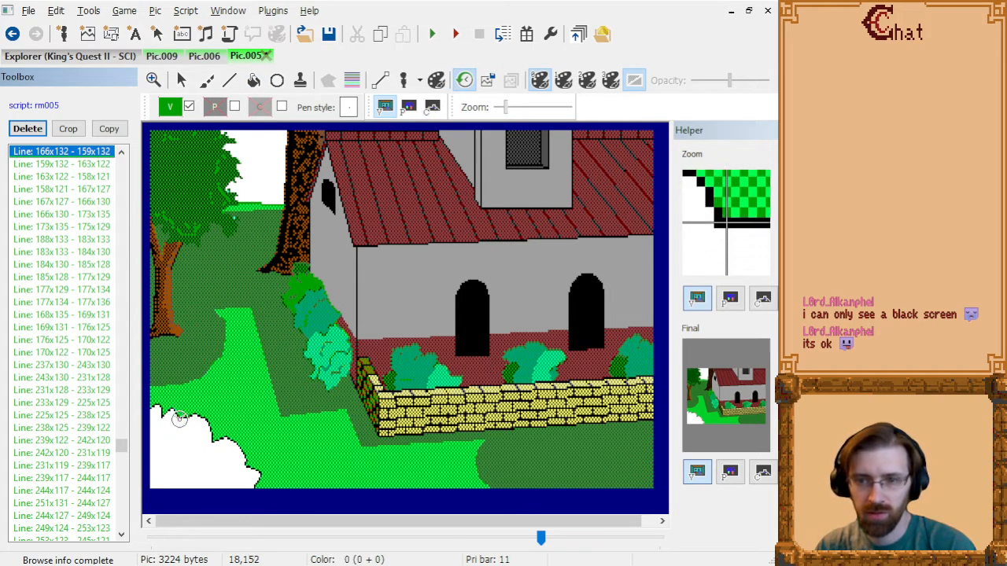
click(180, 419)
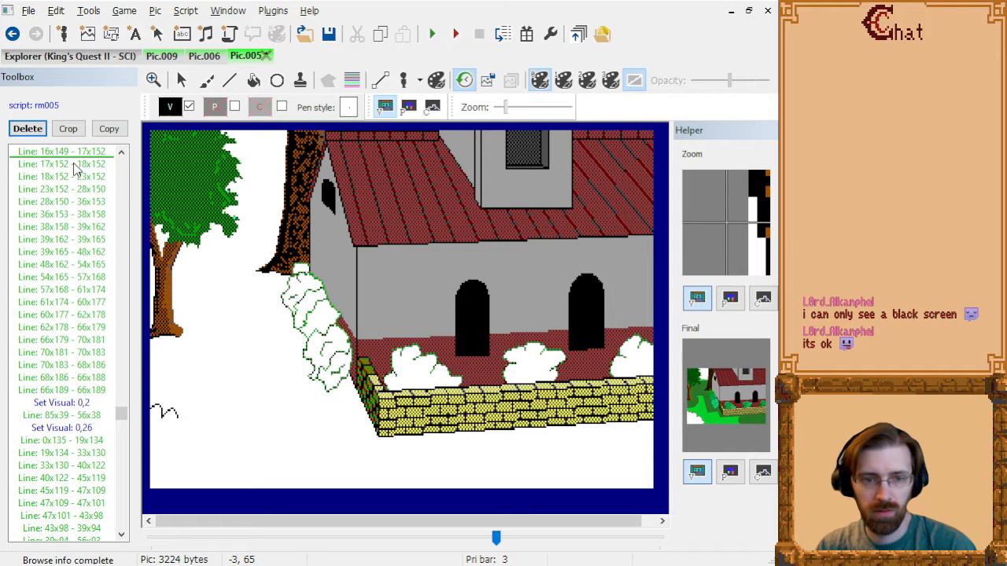
scroll(68, 323, up, 7)
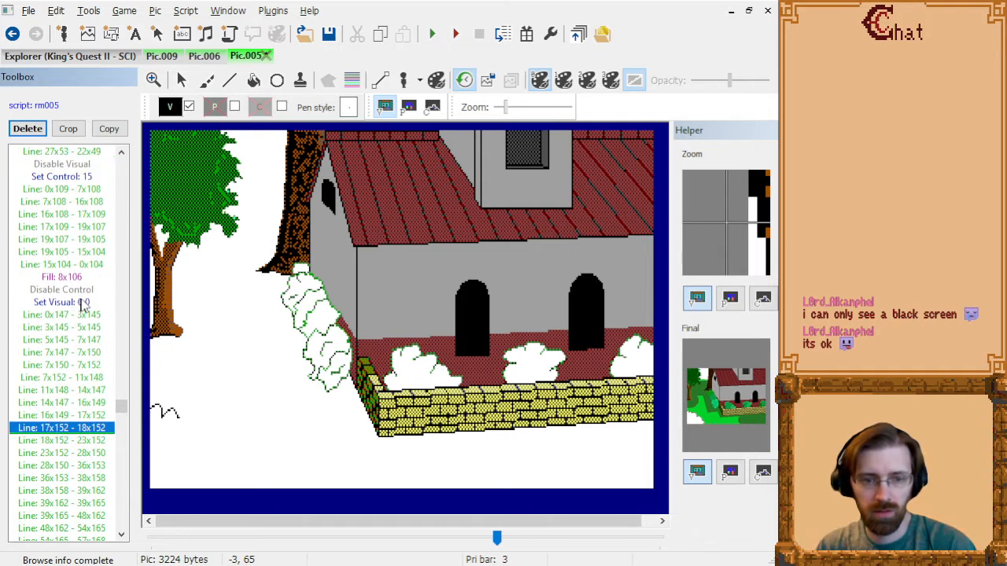
click(83, 303)
click(217, 107)
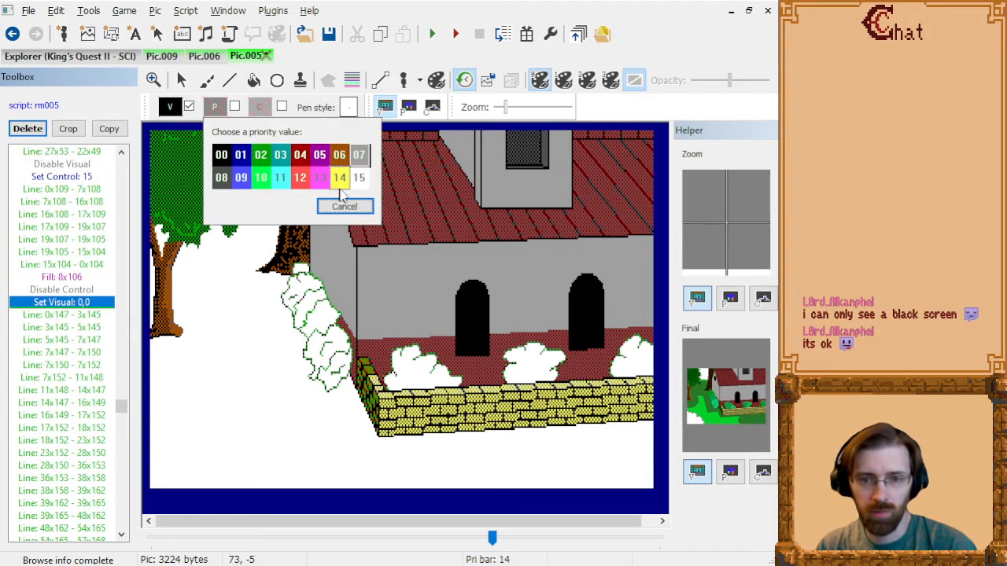
click(359, 178)
- Fill the foreground bush with black directly after the last line of its outline
scroll(76, 376, down, 6)
click(75, 376)
key(Down)
key(Down)
key(Down)
key(Down)
key(Down)
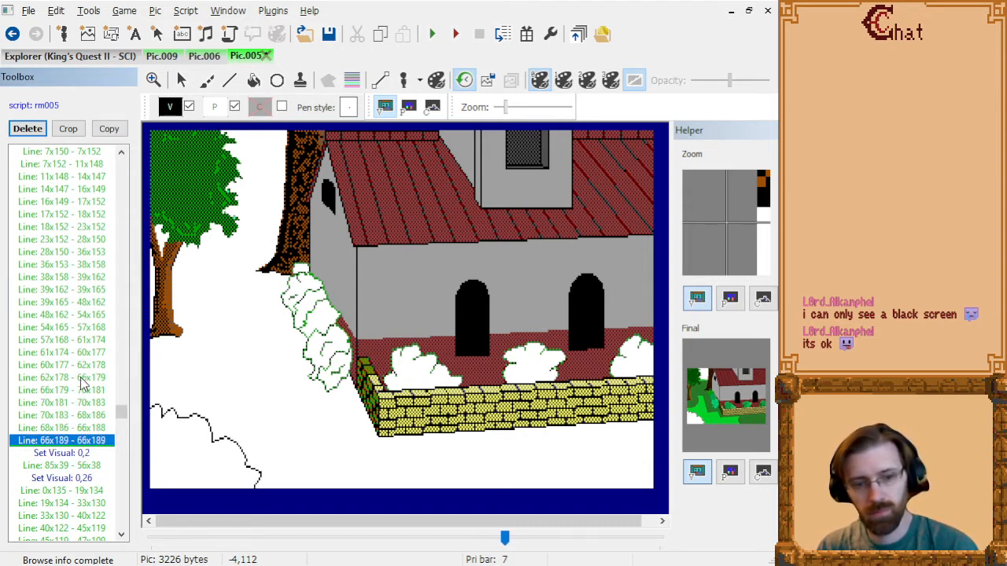
click(254, 82)
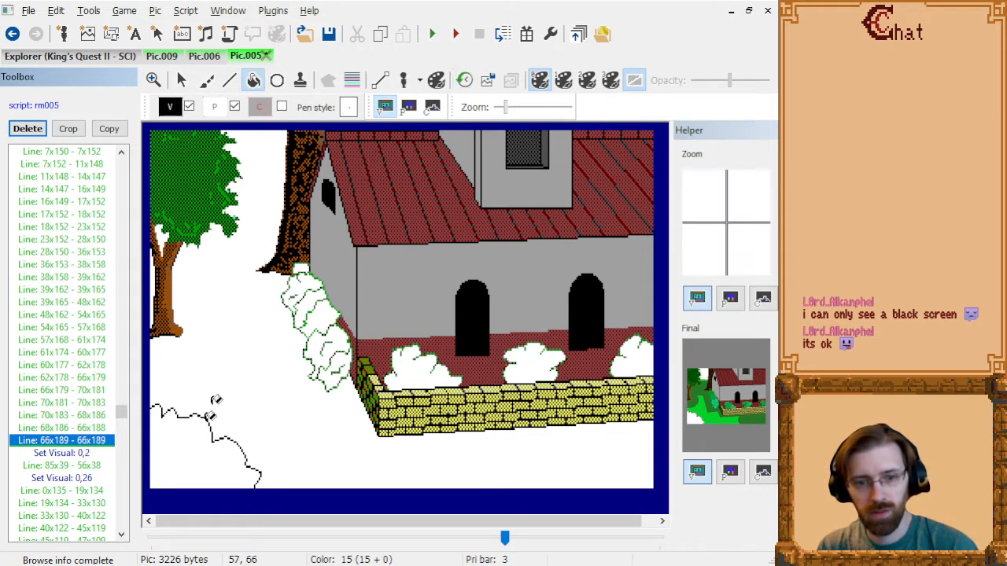
click(194, 468)
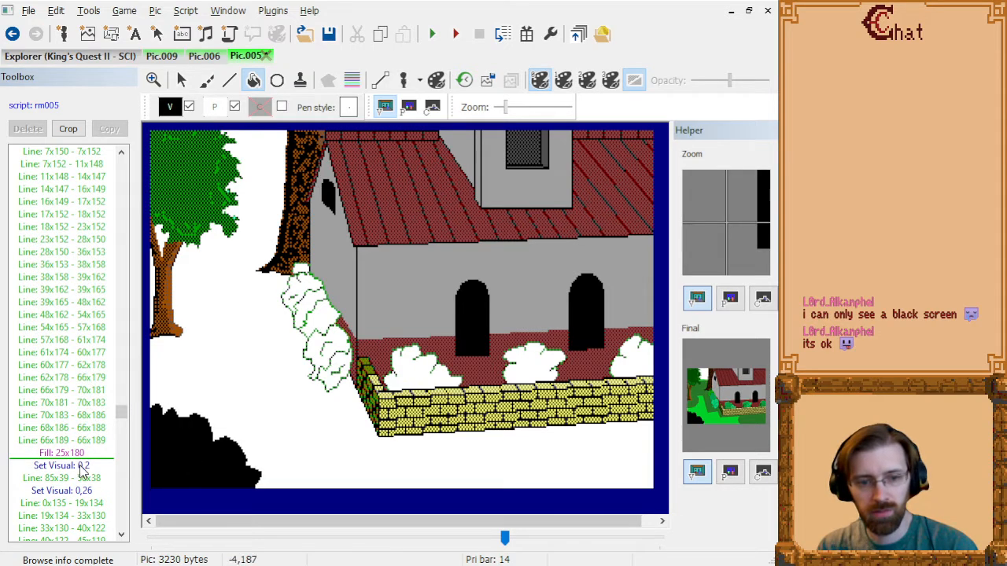
- Disable priority drawing right after the bush fill and show the complete picture
click(234, 107)
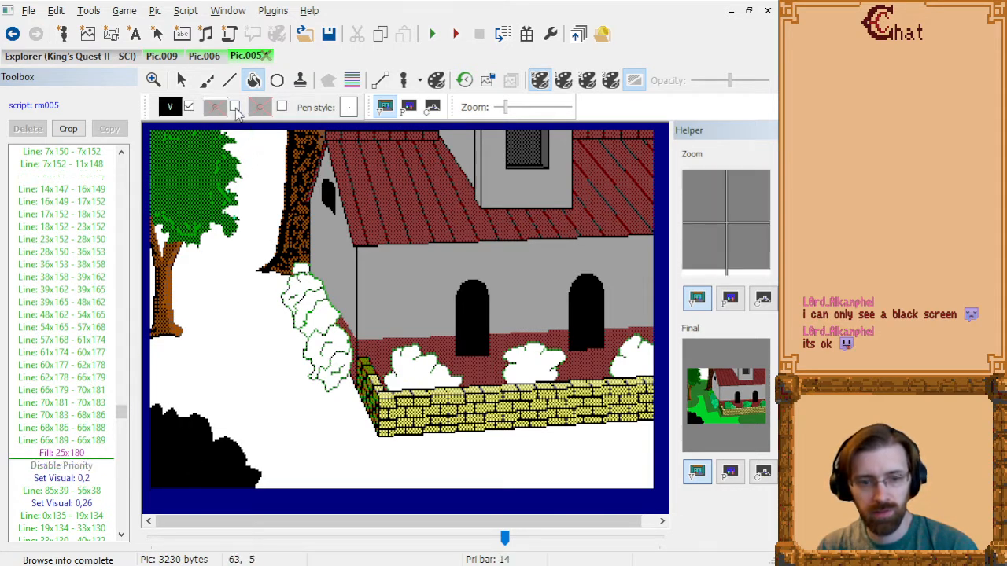
click(79, 504)
key(End)
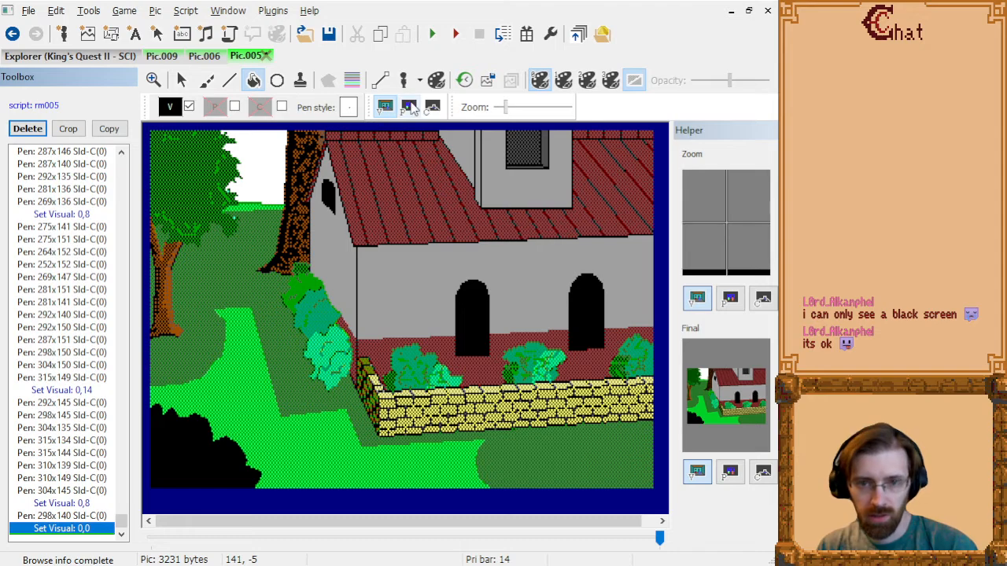
- Check the foreground bush's priority on the priority screen and by placing the ego figure behind it, then hide the ego
click(408, 107)
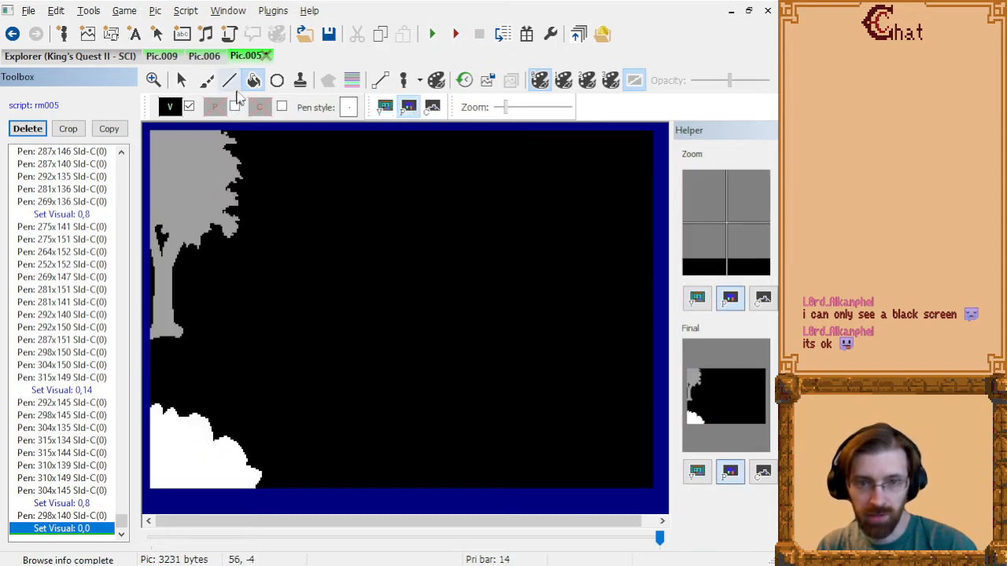
click(417, 81)
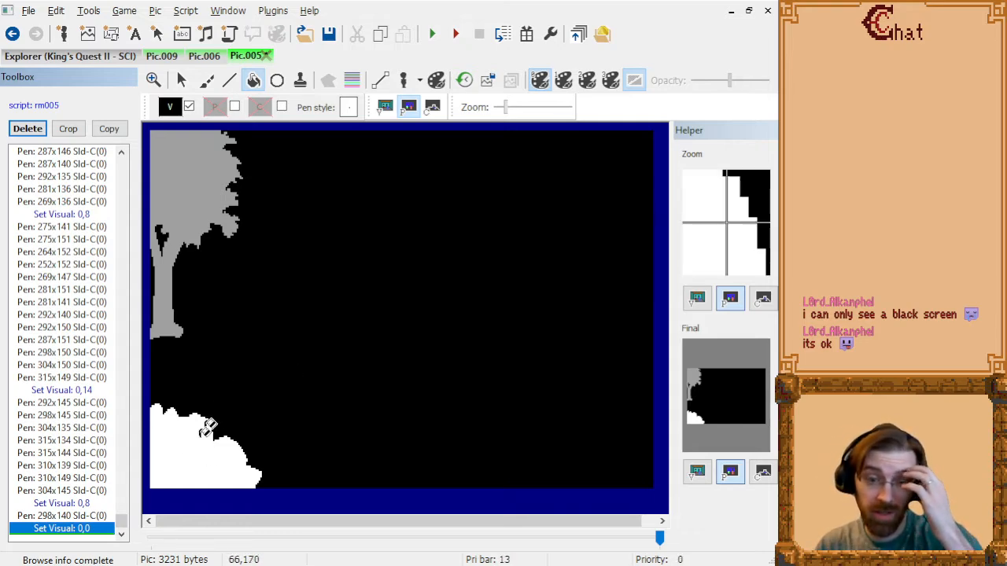
click(403, 80)
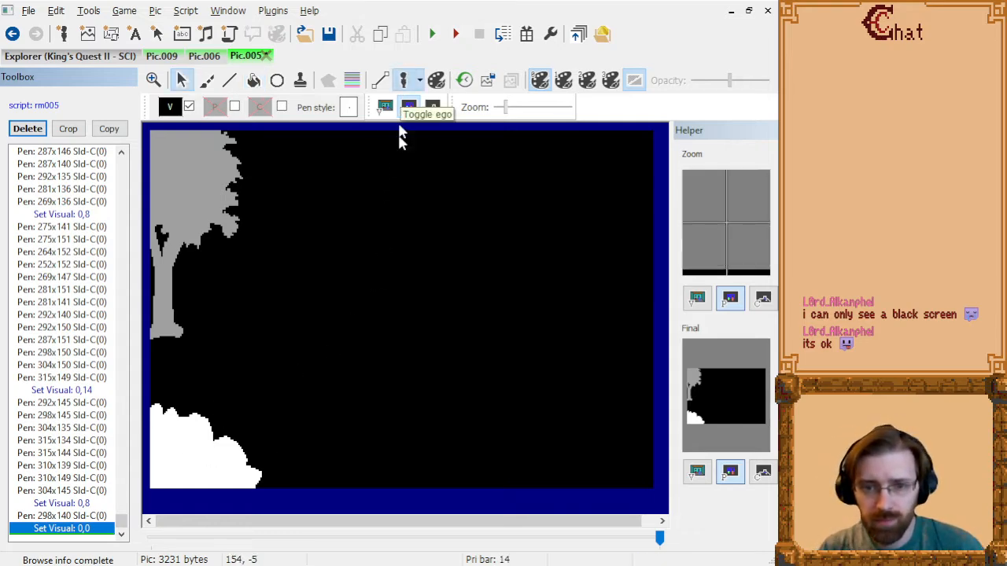
click(419, 81)
click(450, 109)
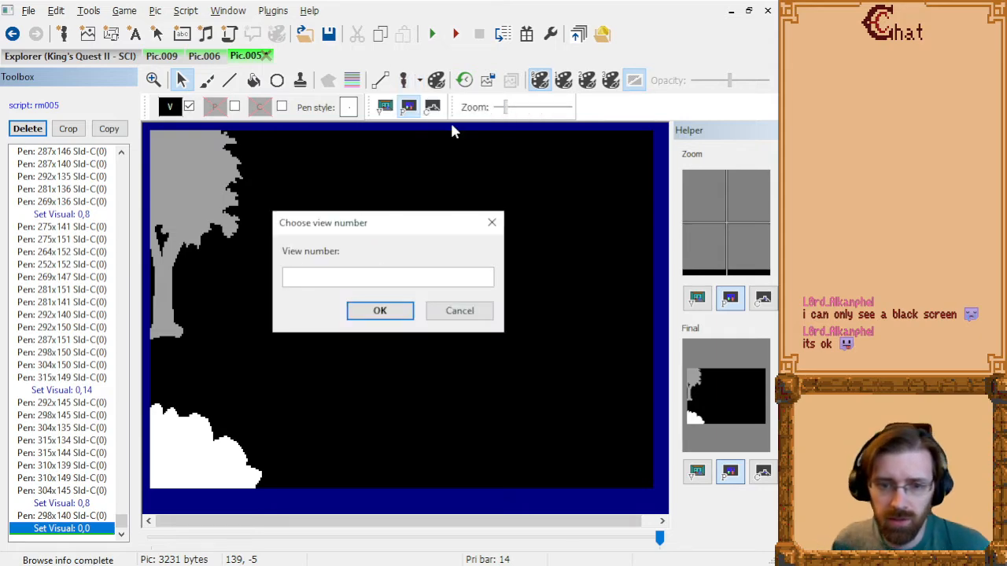
key(Escape)
click(385, 106)
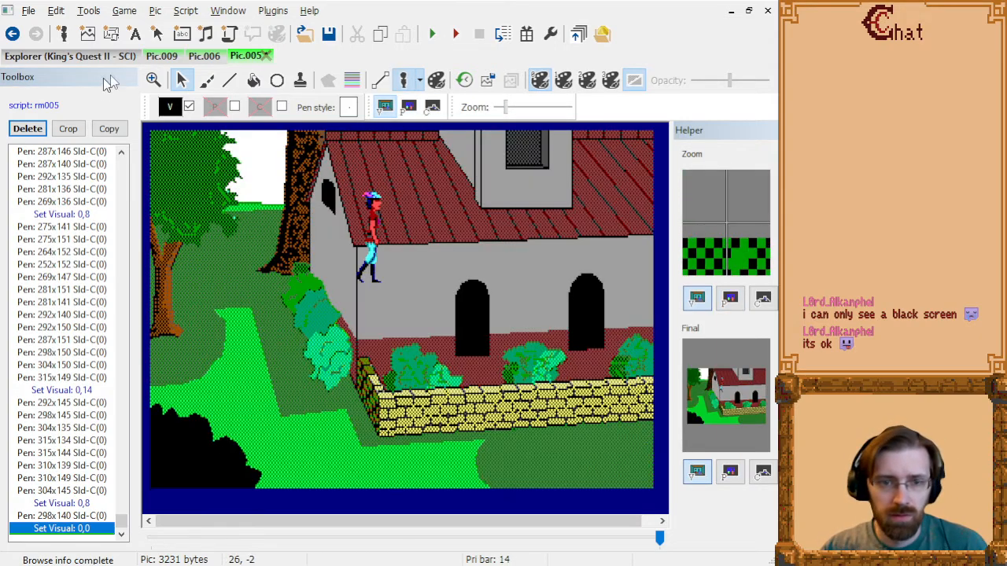
drag(364, 224, 239, 372)
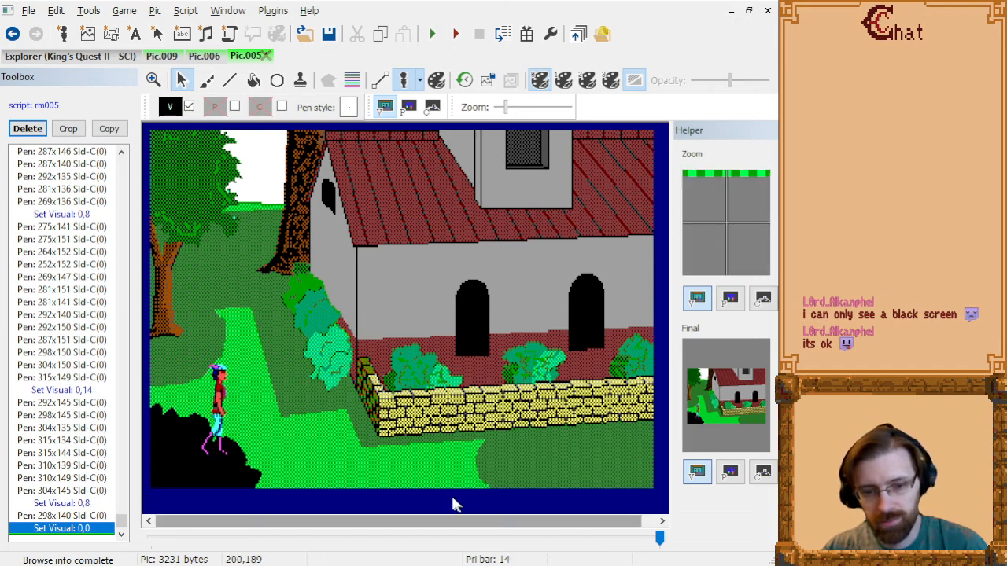
click(408, 82)
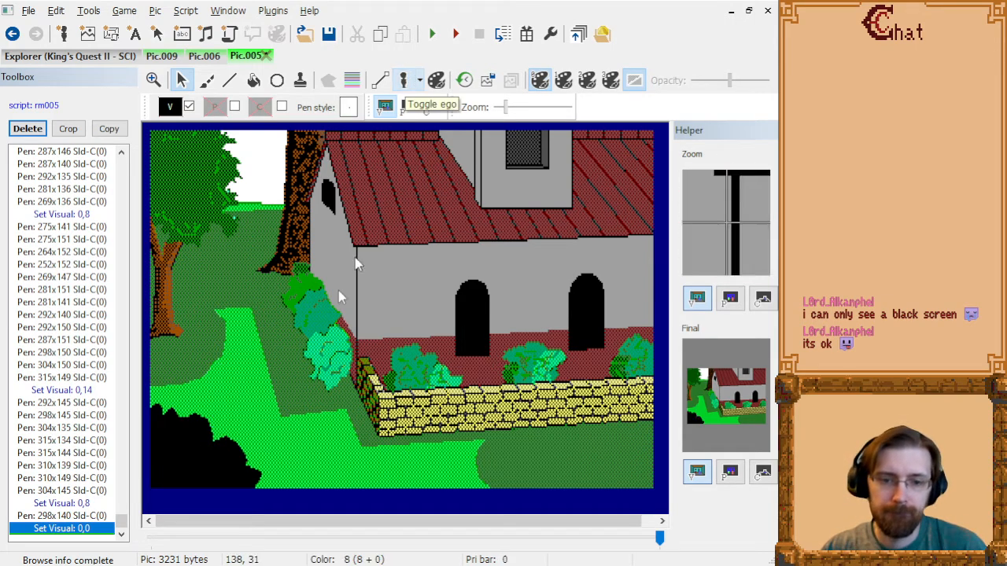
- Delete the trailing Set Visual 0,0 command from the end of the picture's command list
click(102, 529)
key(Delete)
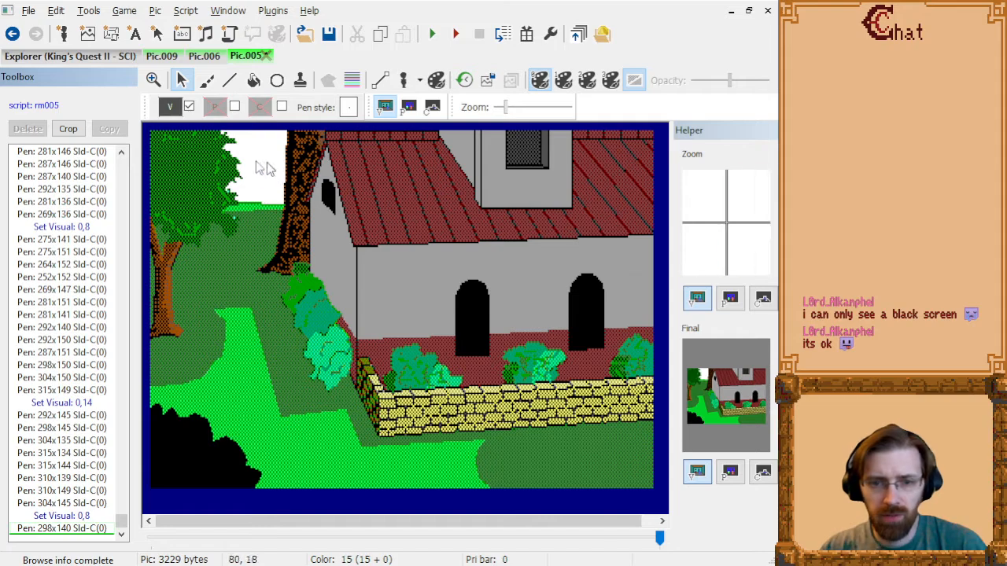
click(69, 382)
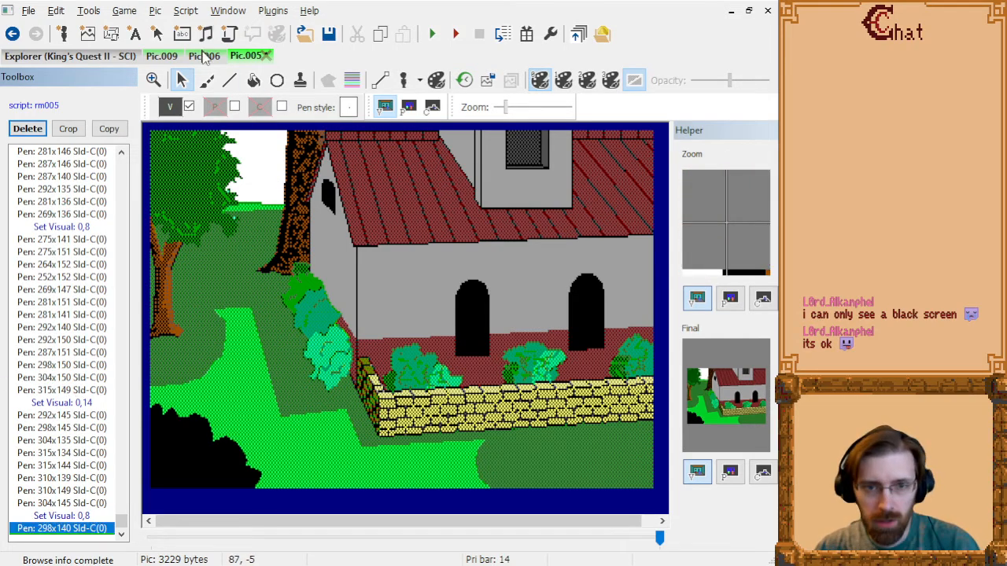
- Look at the neighbouring church picture Pic.006 and the end of its command list, and return to Pic.005
click(202, 55)
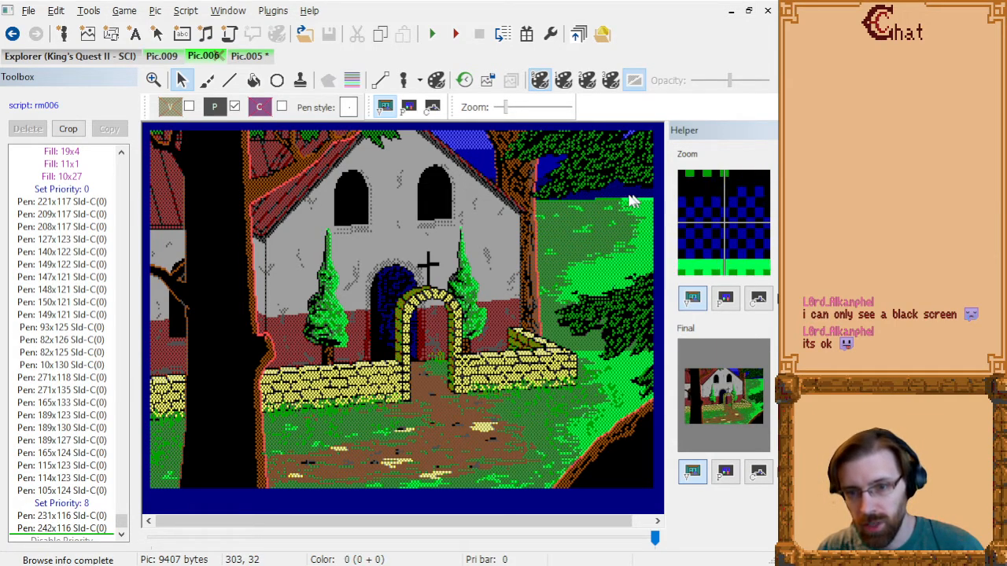
click(90, 379)
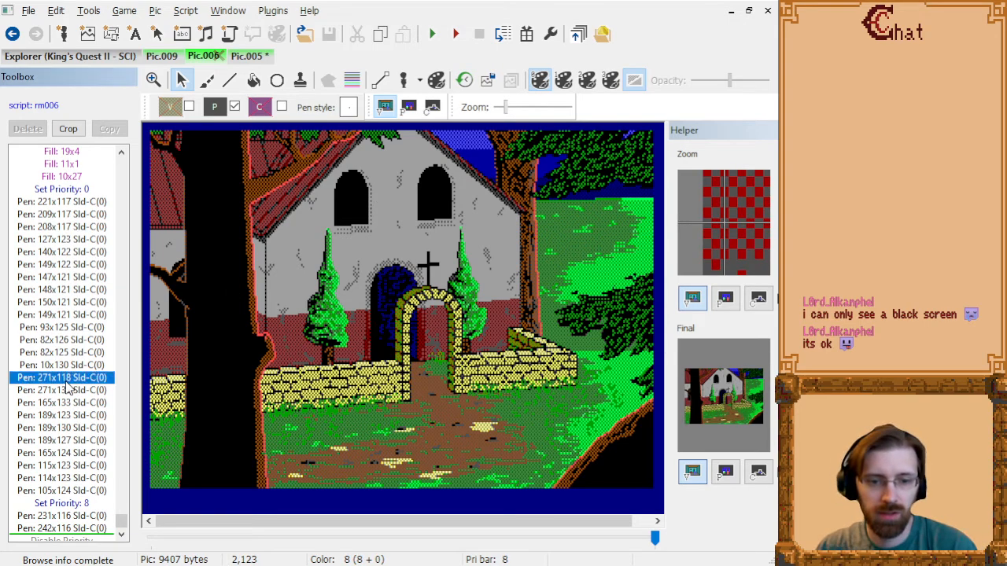
key(End)
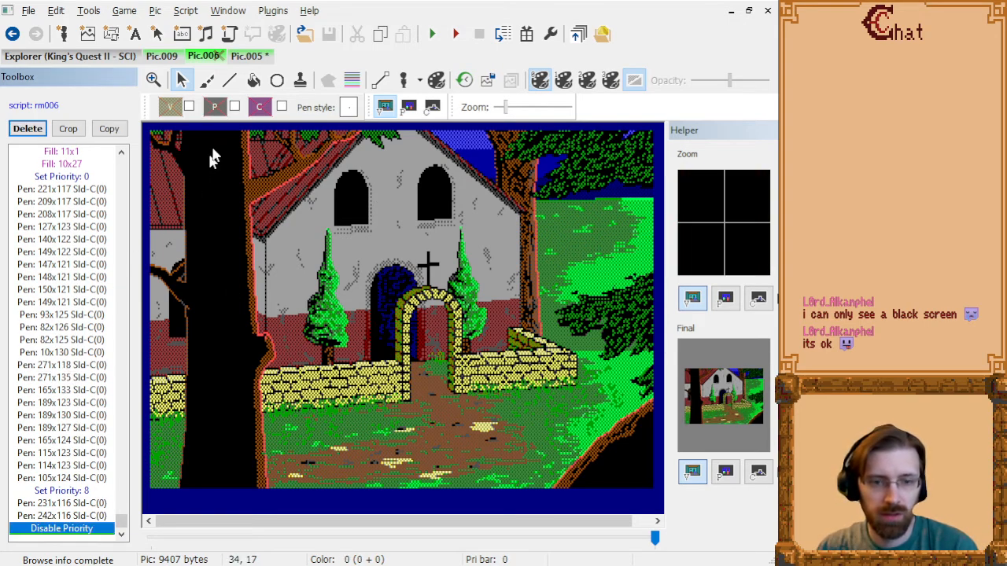
click(246, 58)
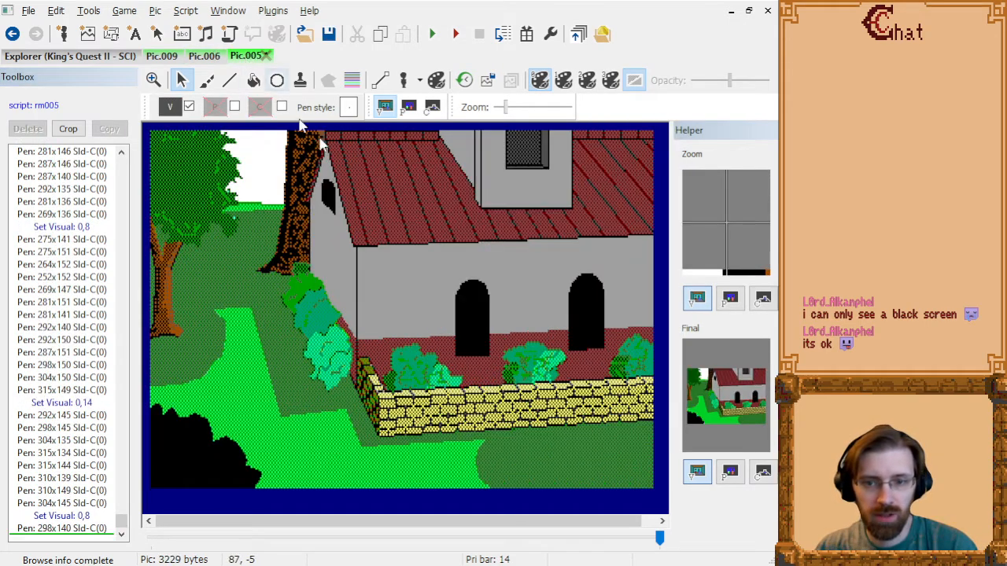
- Browse the game's picture resources for backgrounds to compare with, and return to Pic.005
click(101, 53)
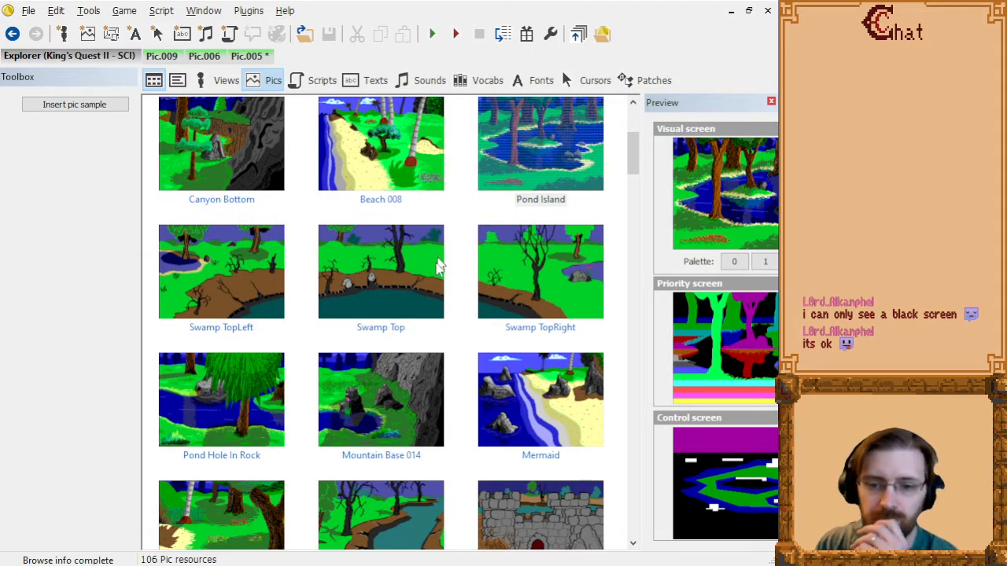
scroll(440, 255, down, 2)
scroll(438, 275, down, 2)
scroll(438, 274, down, 6)
scroll(441, 270, up, 2)
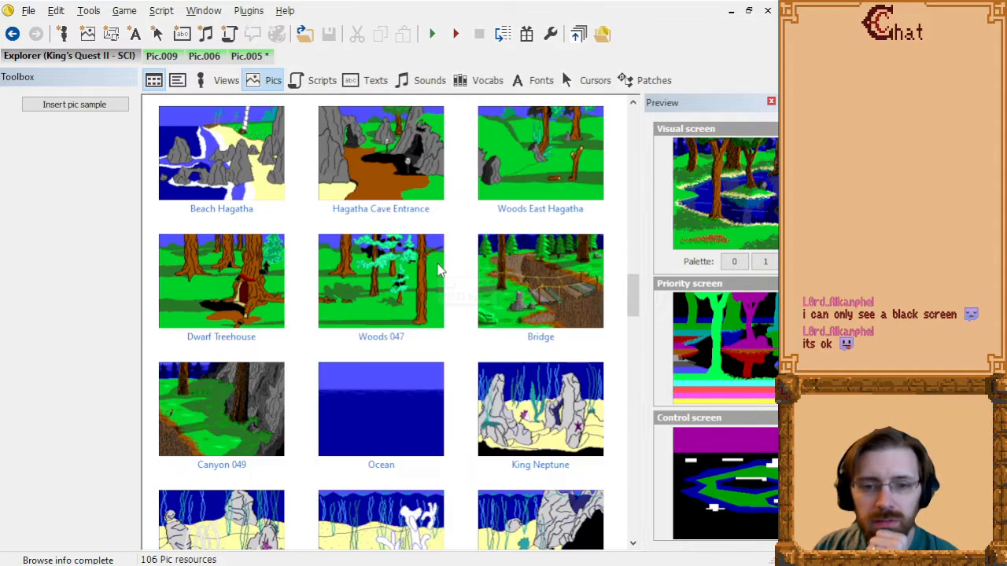
scroll(305, 290, up, 10)
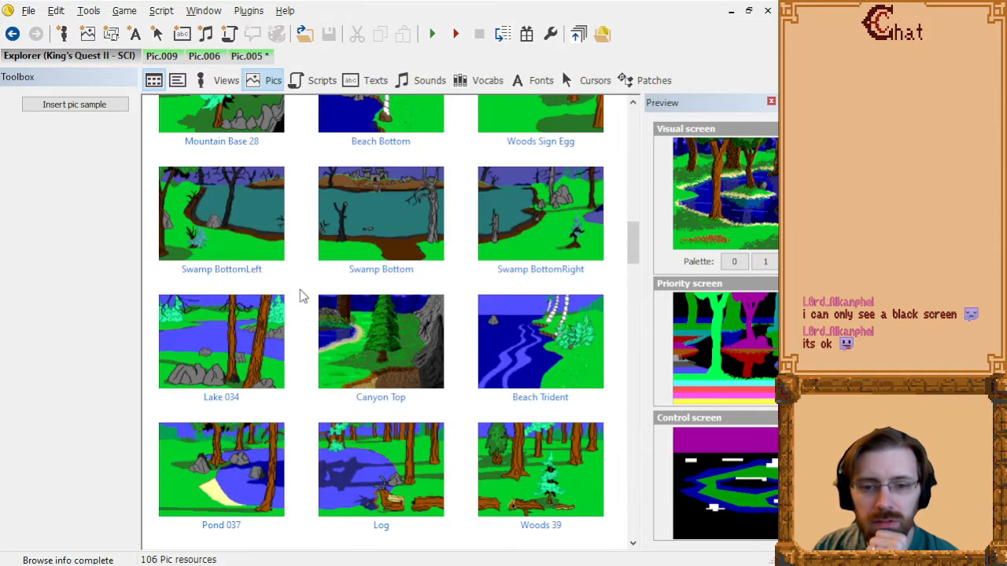
scroll(303, 297, up, 5)
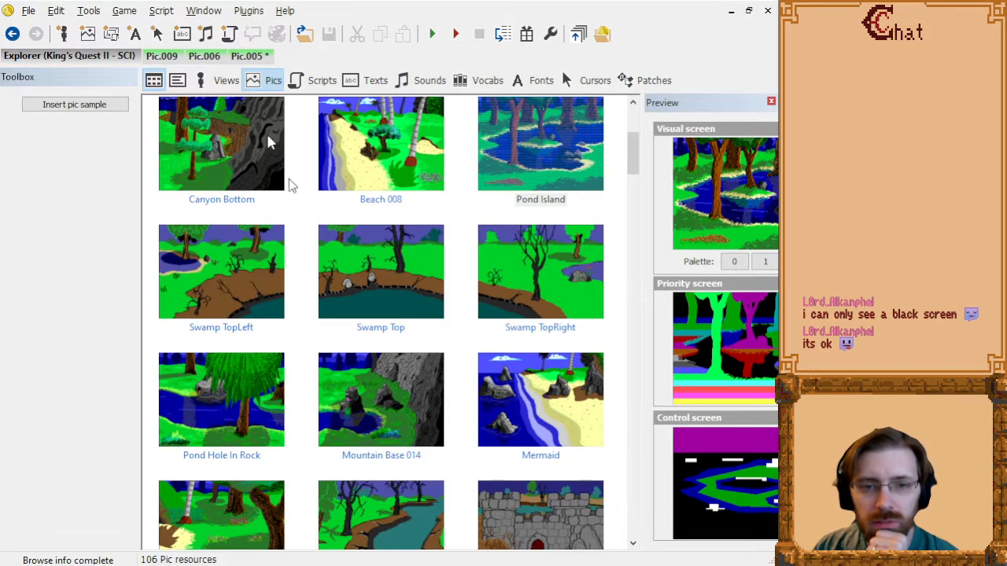
click(236, 59)
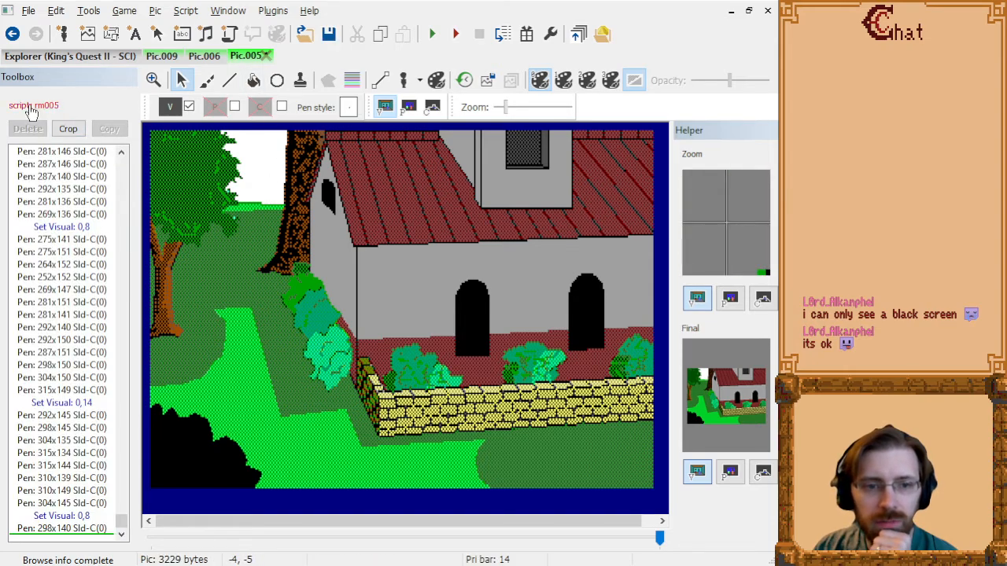
- Open the script rm005 and examine which rooms adjoin the house room
click(32, 108)
scroll(289, 262, down, 1)
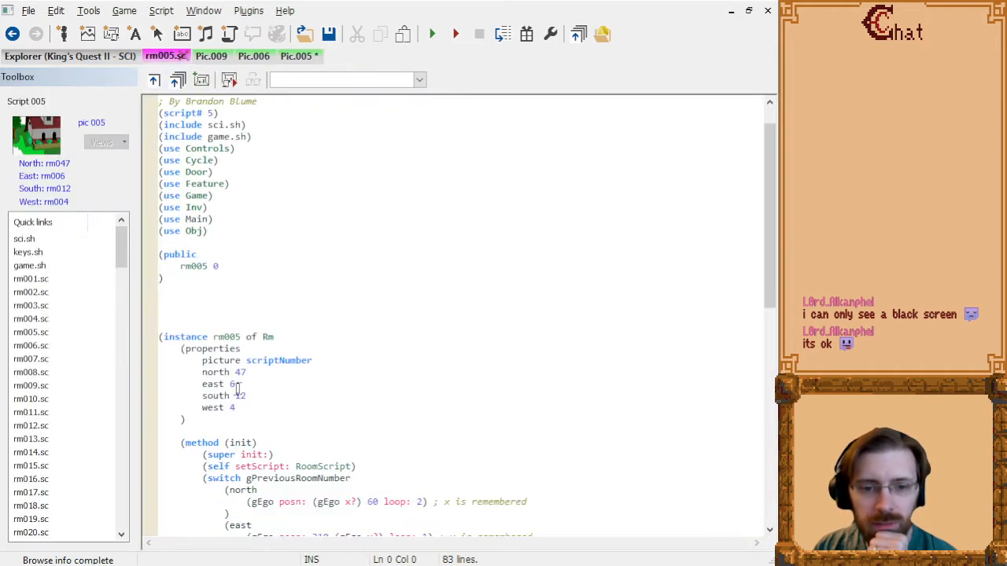
click(99, 60)
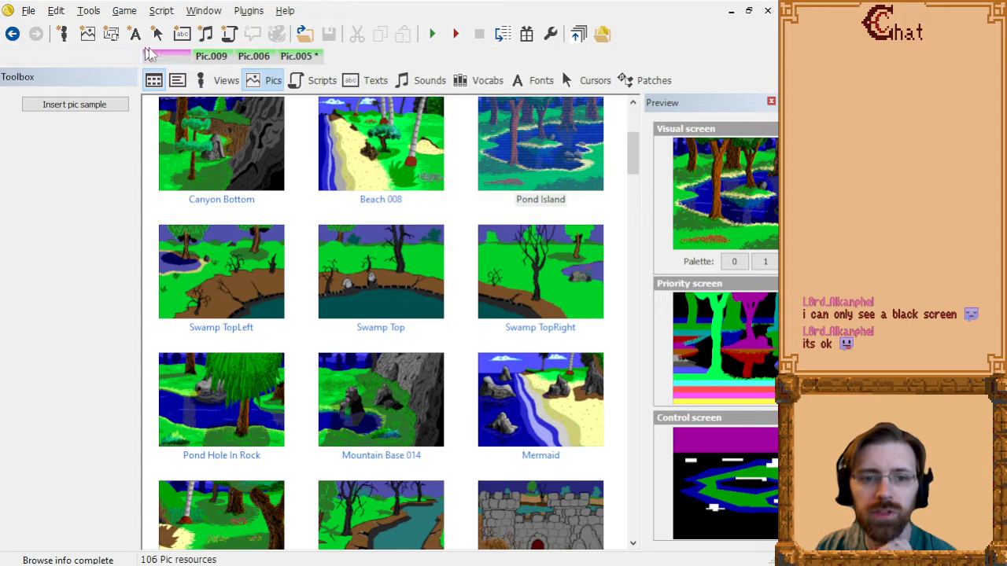
click(166, 56)
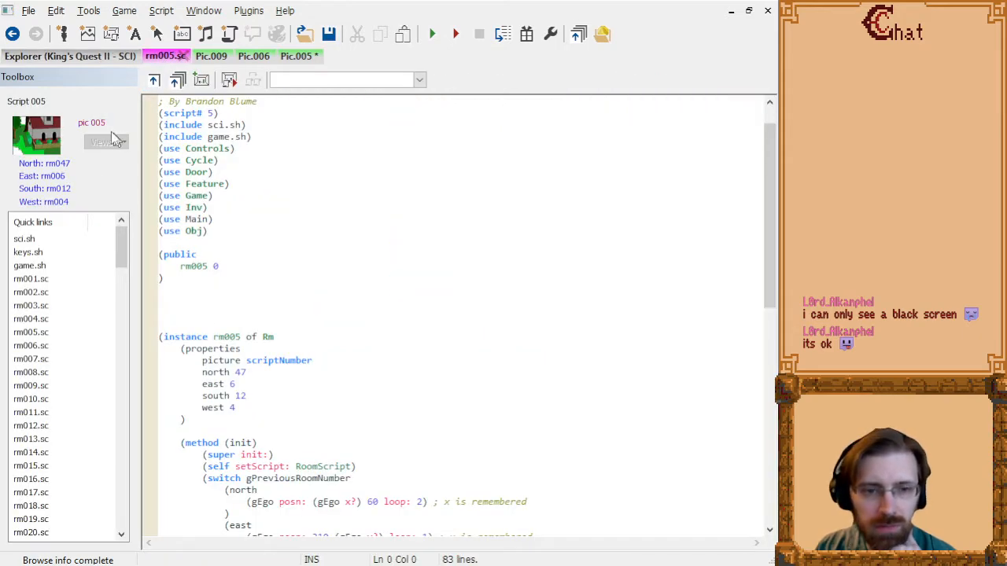
- Open the northern room rm047 and its picture Pic.047, widen the canvas to examine the whole scene, and return to Pic.005
click(55, 164)
click(86, 123)
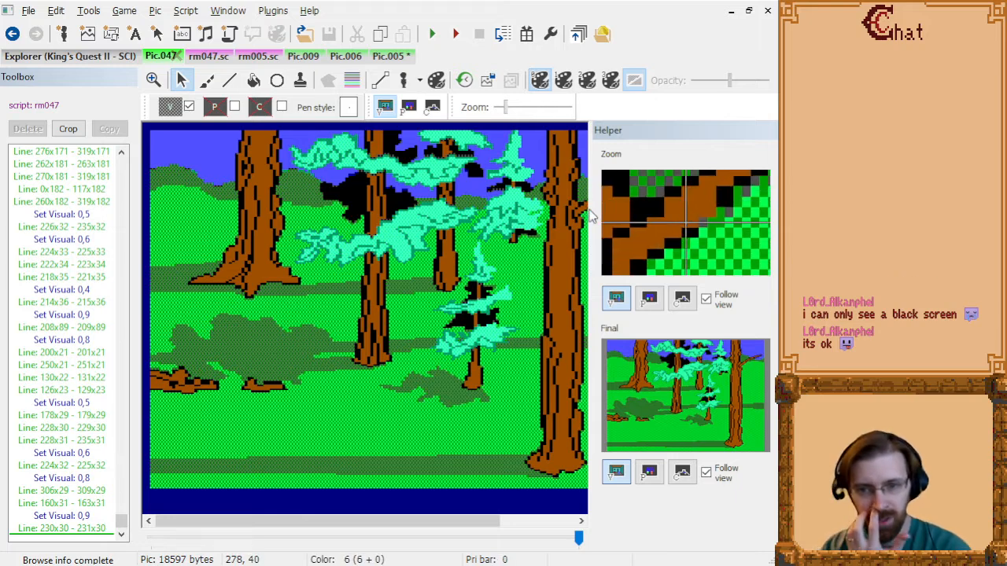
drag(591, 225, 663, 219)
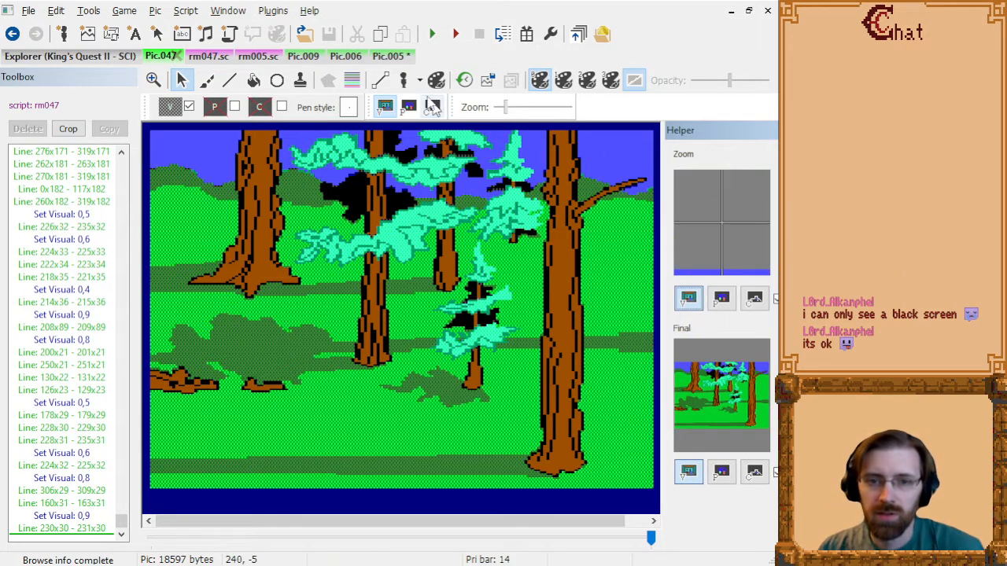
click(388, 56)
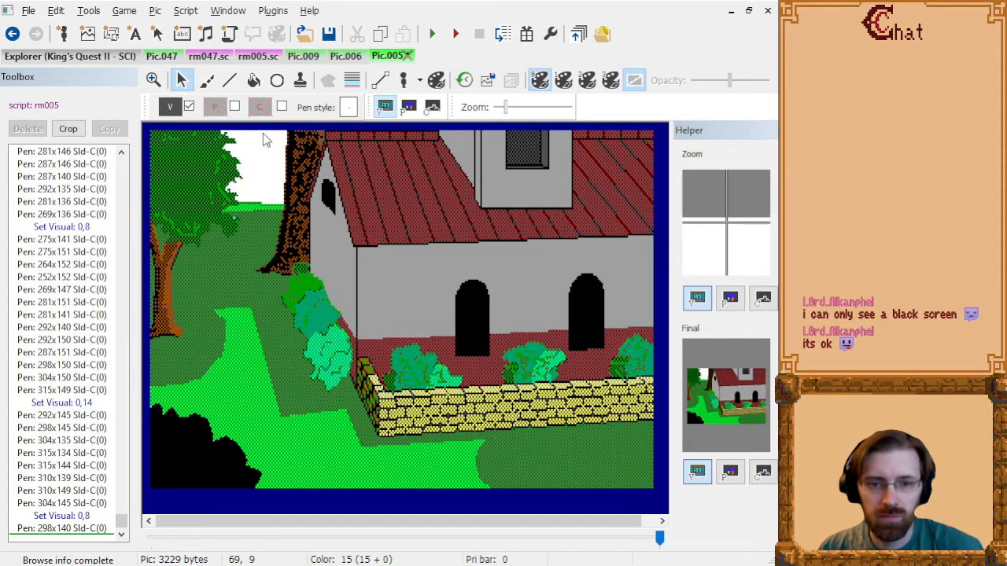
- Set the Line tool's visual colour to dark blue 0,17, using the background trees and sky in Pic.009 as reference
click(230, 80)
click(170, 107)
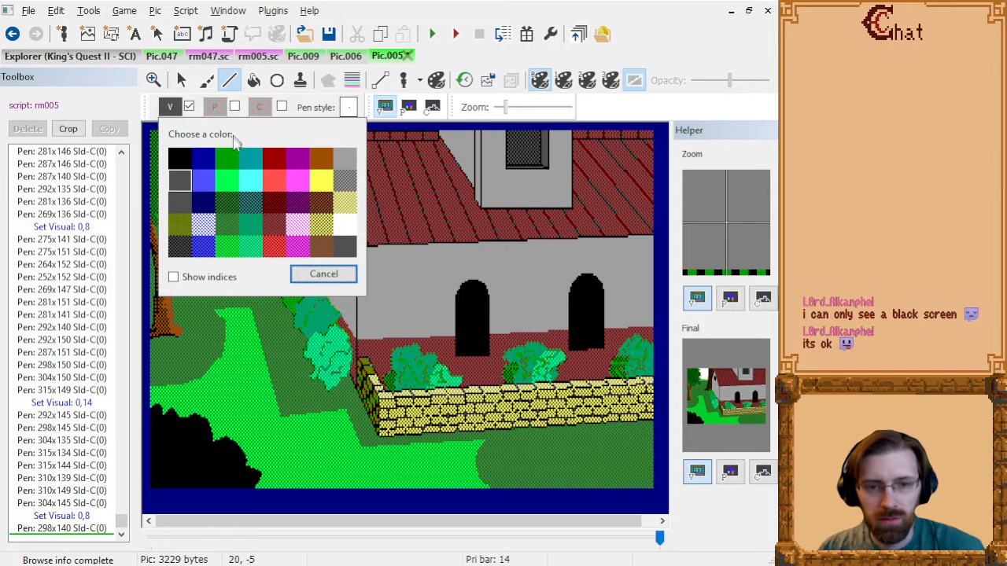
click(293, 63)
click(299, 56)
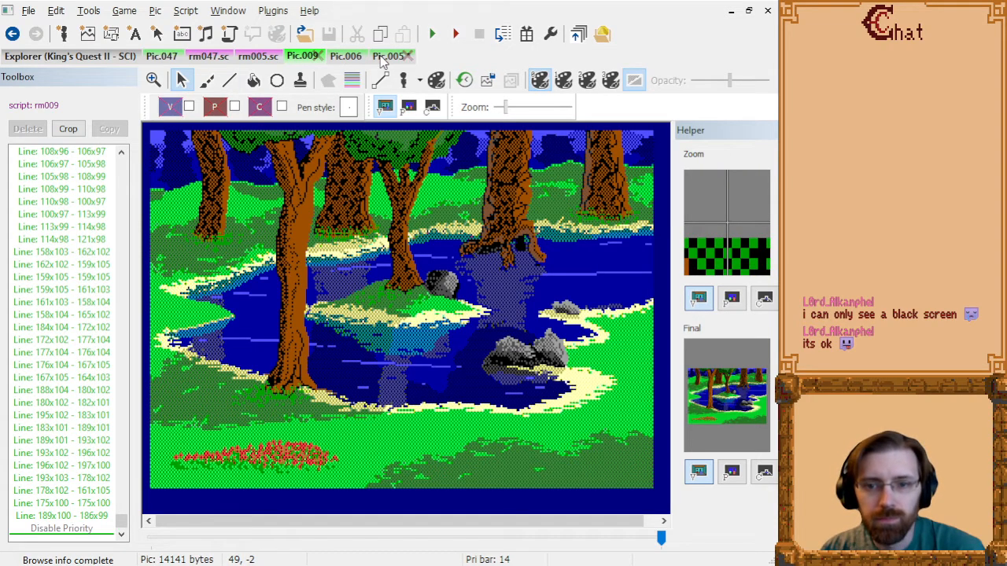
click(381, 60)
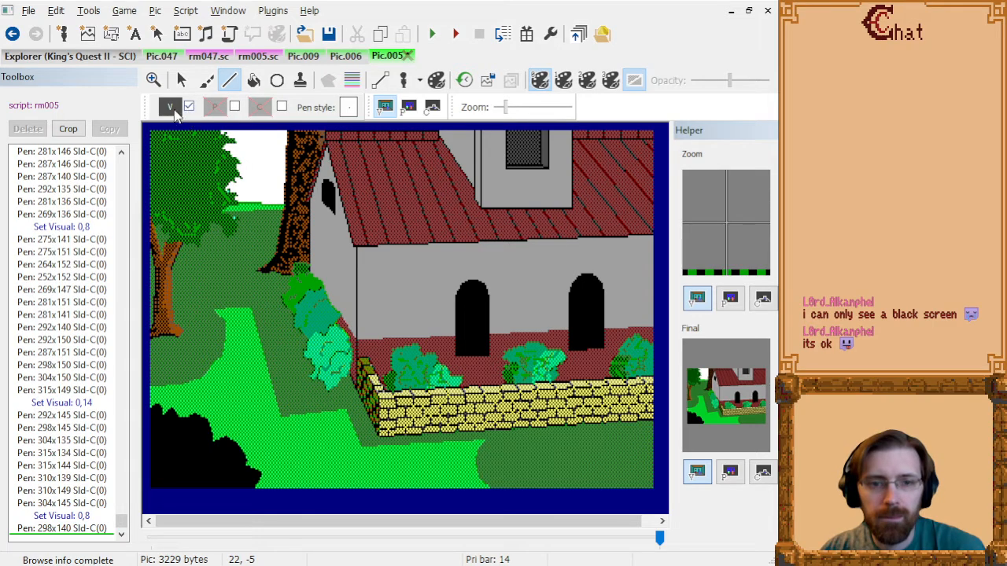
click(171, 108)
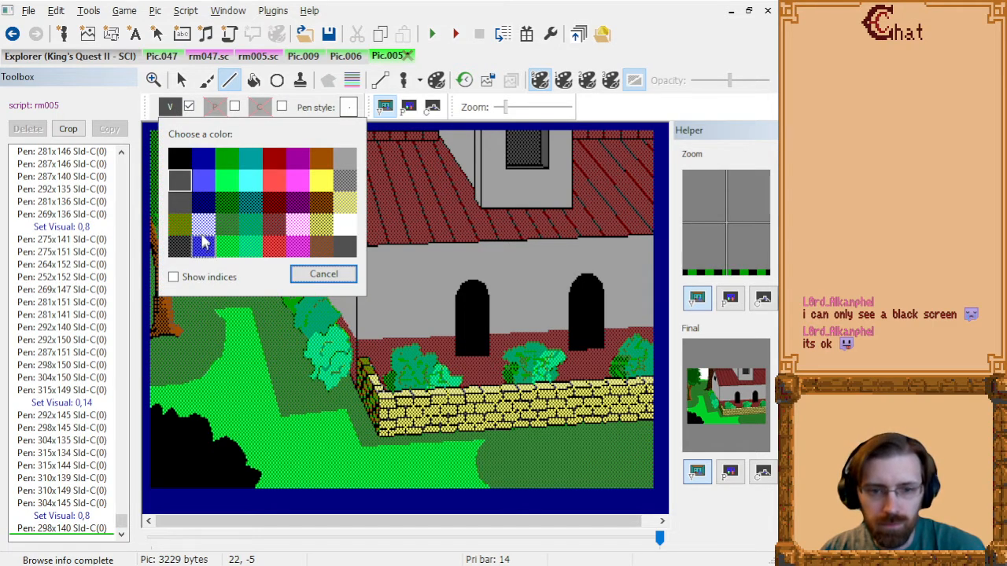
click(203, 201)
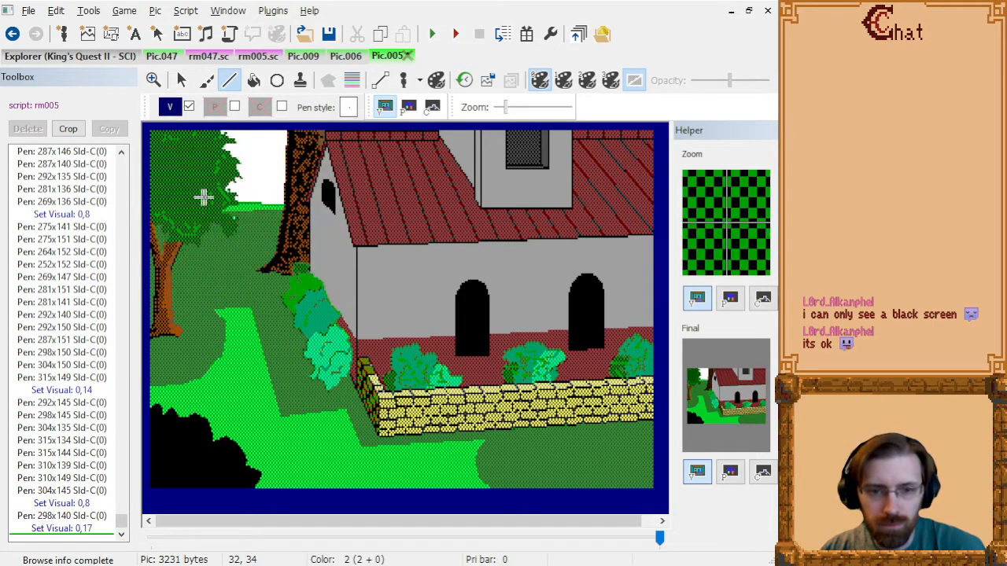
- Draw a connected dark blue outline in the white sky gap from 74x38 through 76x33, 78x19, 77x9, 70x9, 63x4, 60x4 and 57x1 to 59x0
click(267, 206)
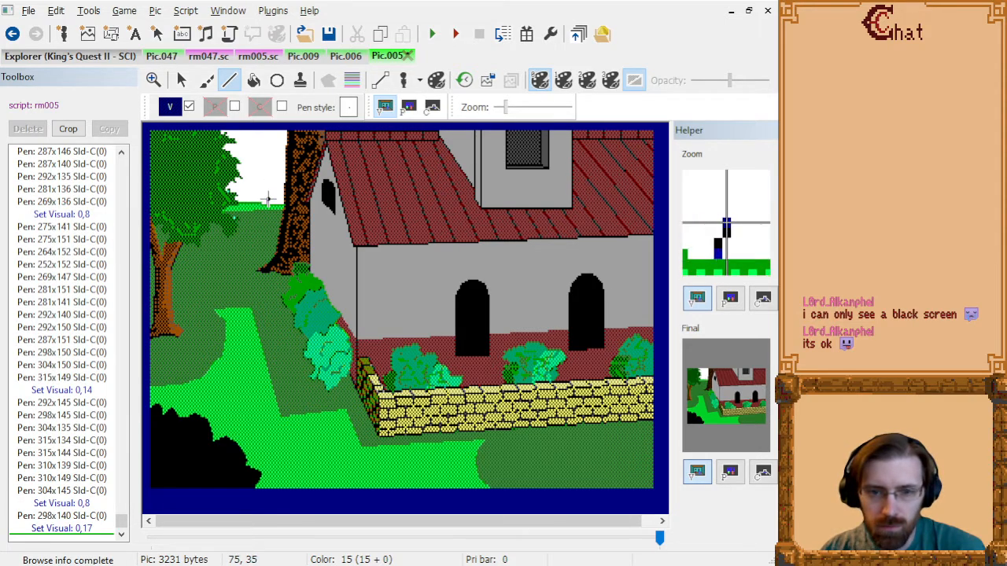
click(269, 193)
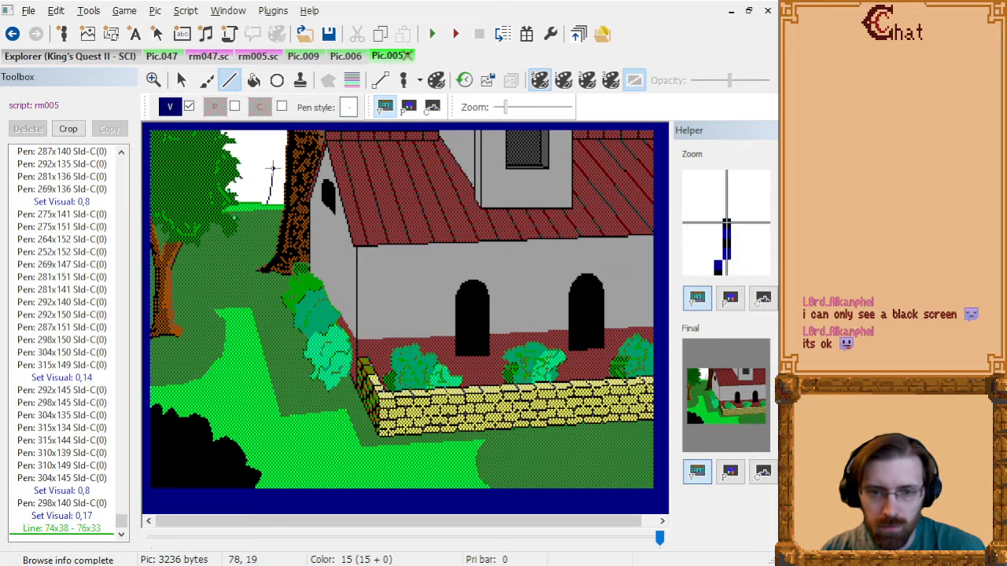
click(272, 166)
click(270, 147)
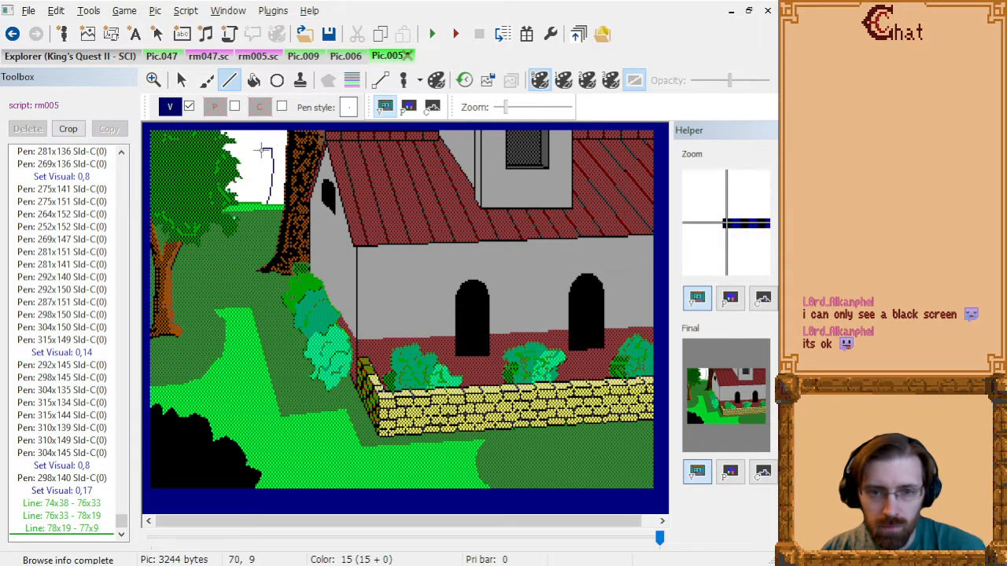
click(265, 148)
click(254, 139)
click(249, 139)
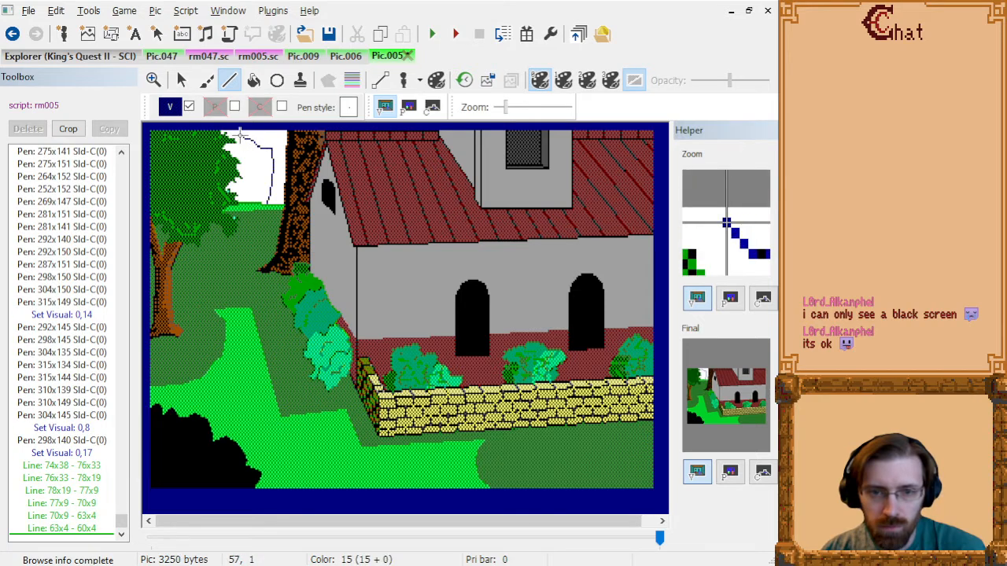
click(244, 133)
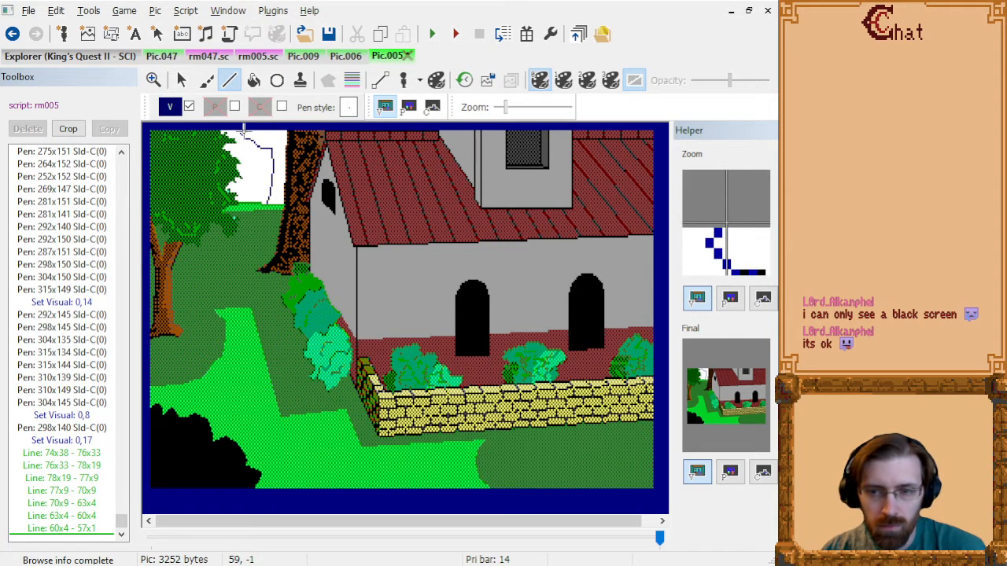
click(243, 131)
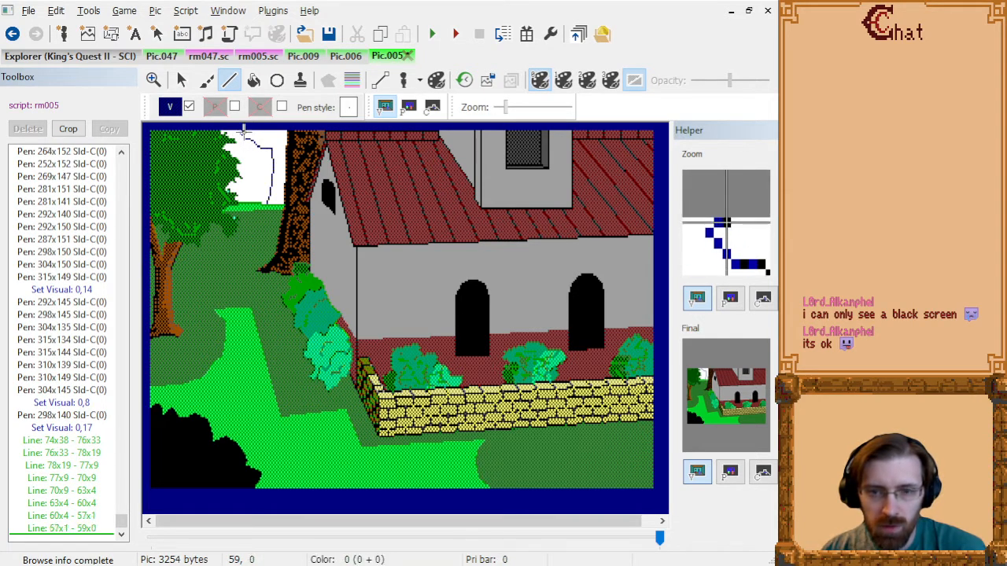
- Fill the sky gap beside the trunk at 74x4, then draw a dividing line from 59x25 to 76x26 and fill below it at 62x30
click(254, 80)
click(266, 138)
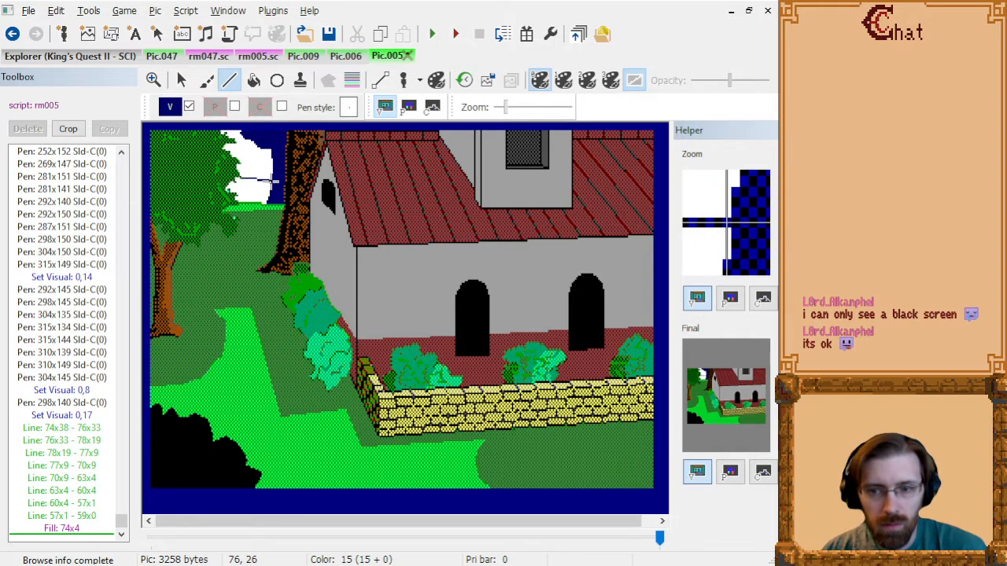
click(270, 181)
click(253, 81)
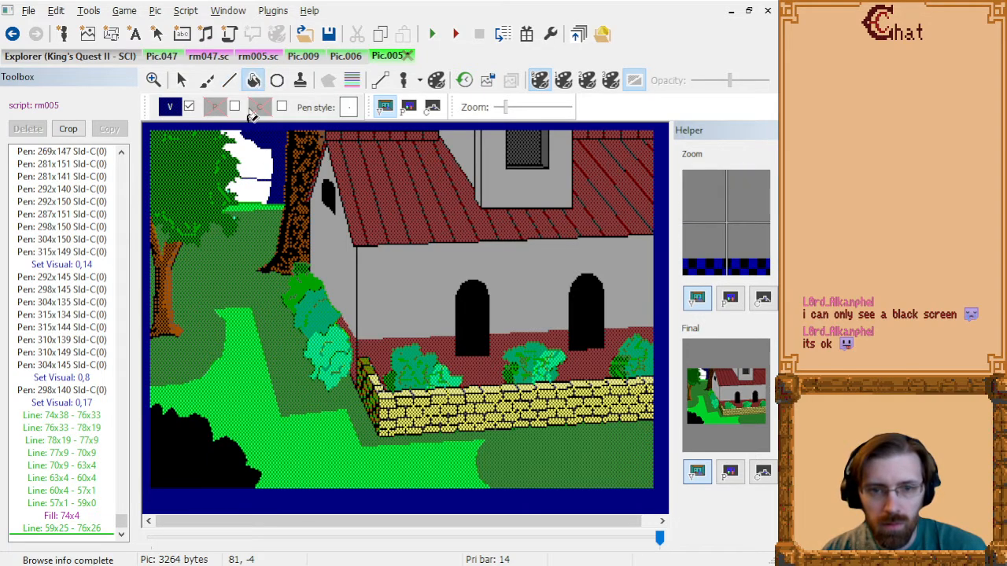
click(247, 186)
- Delete the fill at 74x4, review the outline commands, and fill the area against the tree trunk with dark blue 0,17 at 81x30
click(86, 503)
key(Delete)
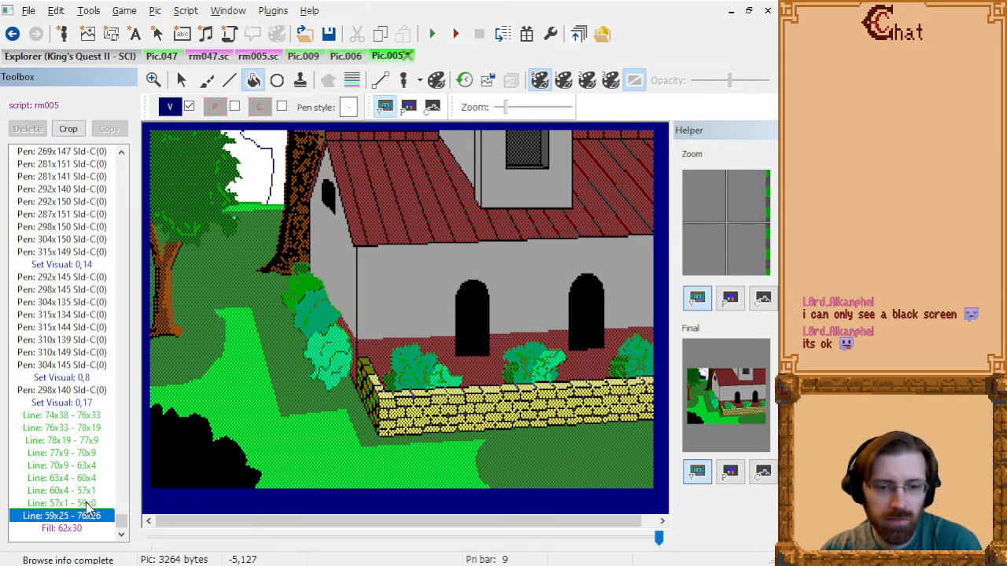
key(Down)
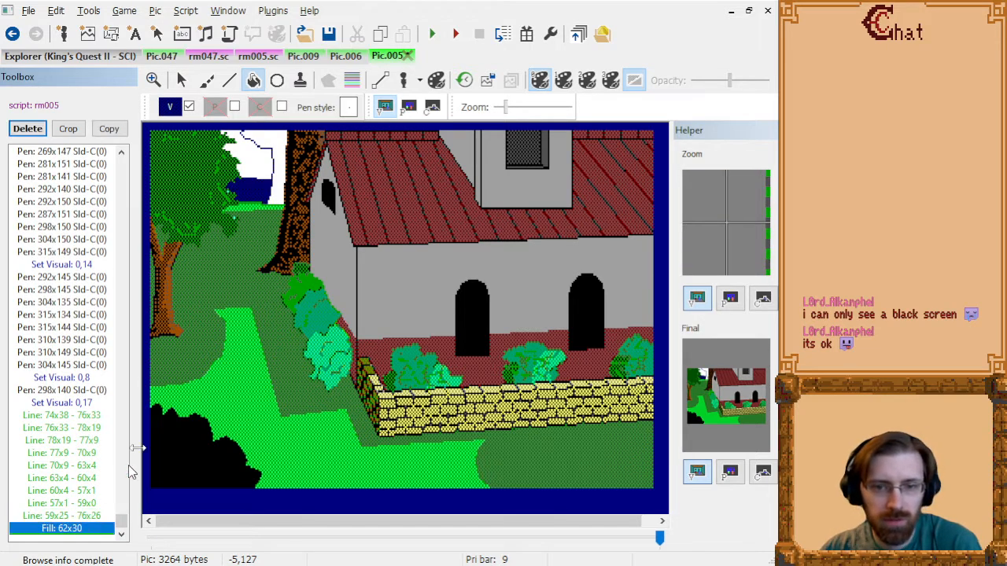
key(Up)
key(Up)
key(Up)
key(Up)
key(Up)
key(Up)
key(Up)
key(Up)
key(Up)
key(Down)
key(Down)
key(Down)
key(Down)
key(Down)
key(Down)
key(Down)
key(Down)
key(Down)
click(278, 187)
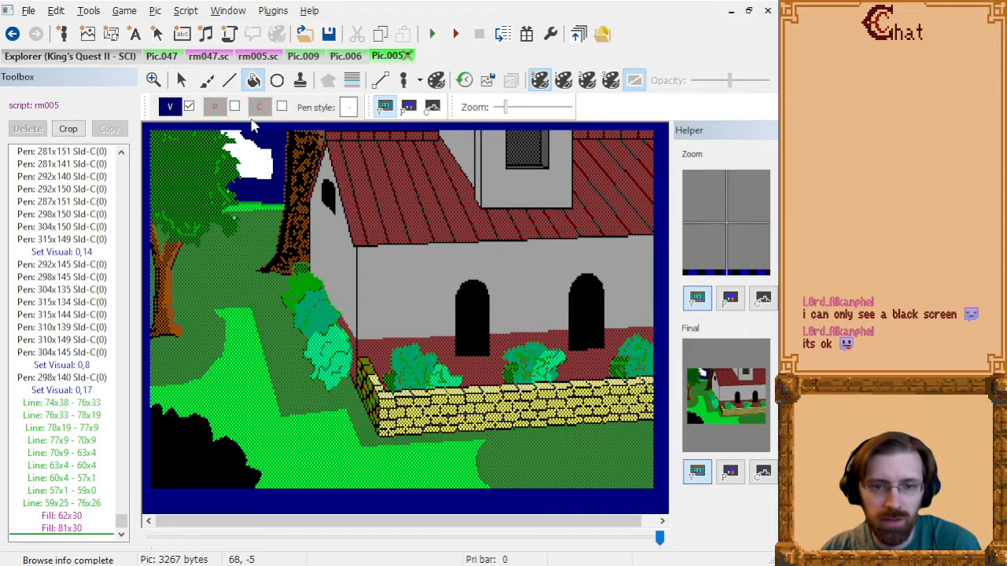
- Set the visual colour to blue 0,1, draw a line from 47x8 to 69x9 across the white sky, and fill beneath it at 67x15
click(170, 108)
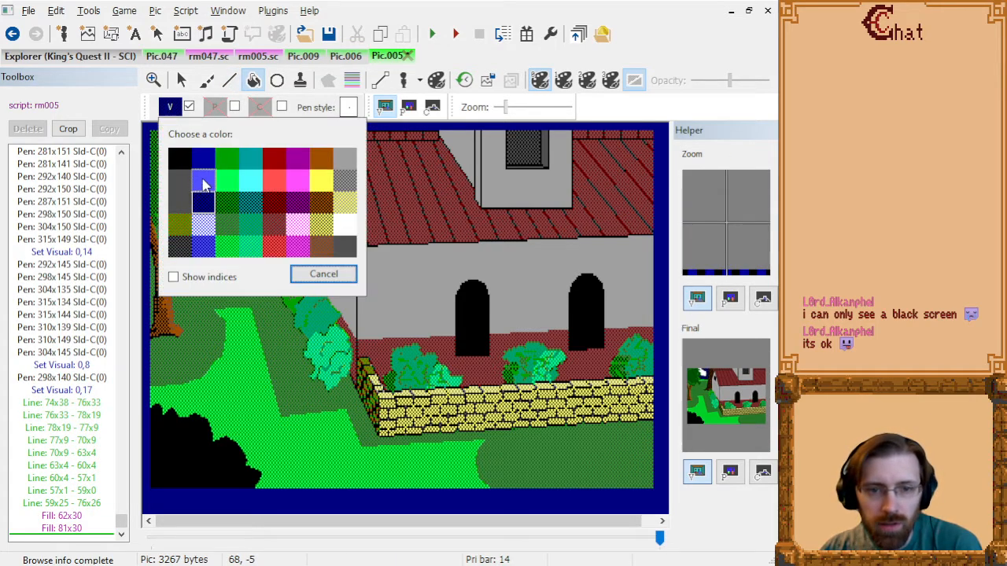
click(203, 160)
click(229, 80)
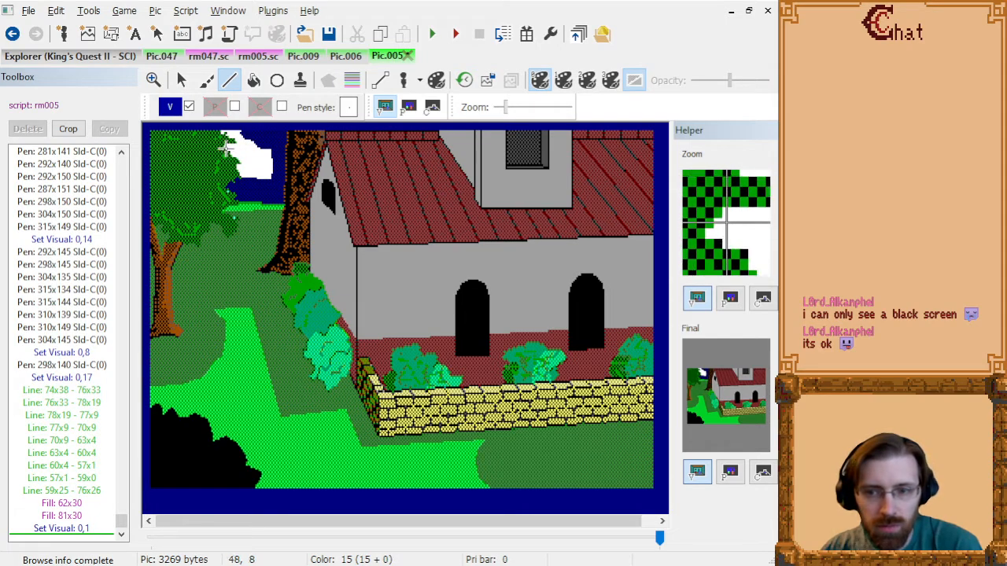
click(226, 146)
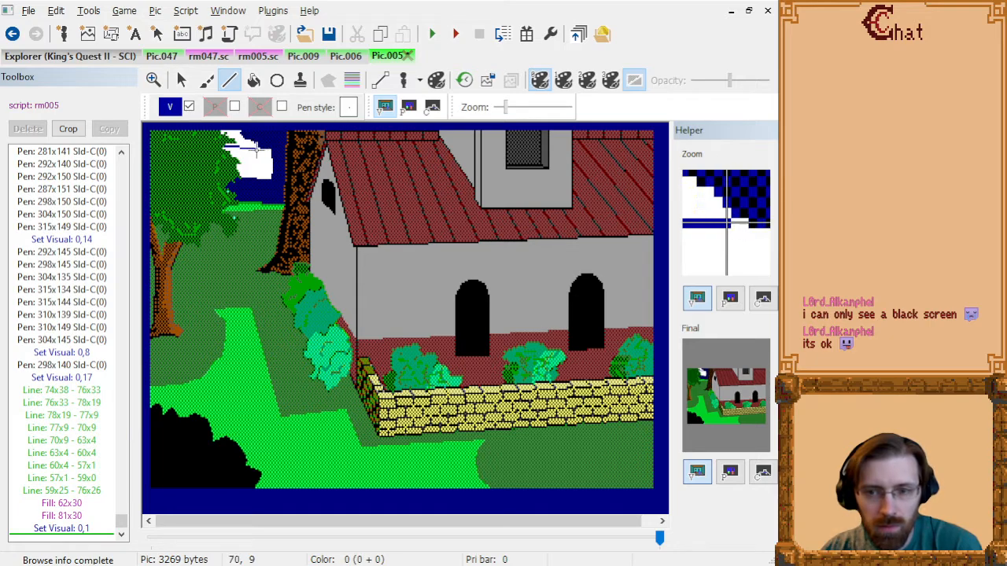
click(258, 147)
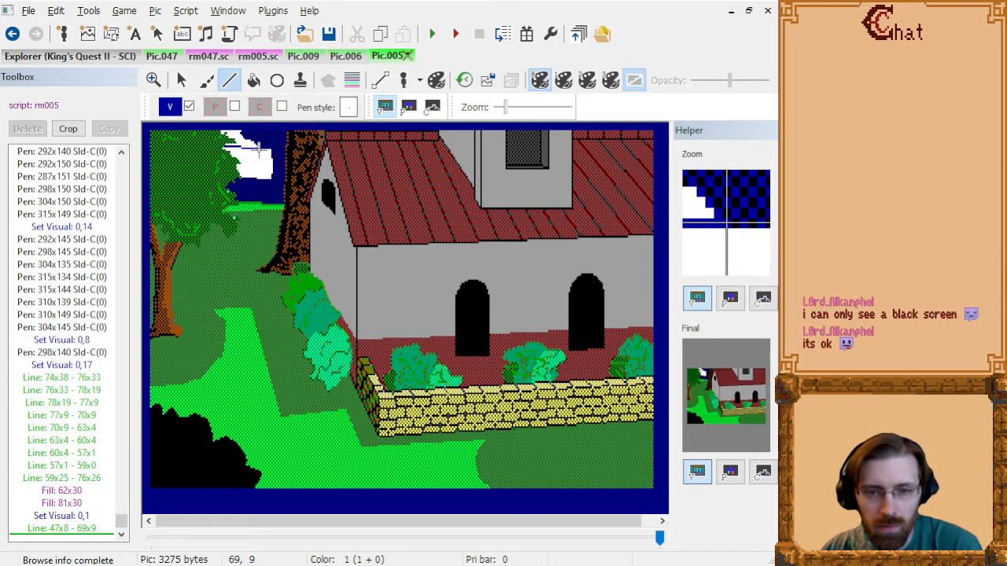
click(254, 79)
click(255, 158)
- Set the visual colour to 0,33 and fill the remaining white sky area at 56x4
click(170, 107)
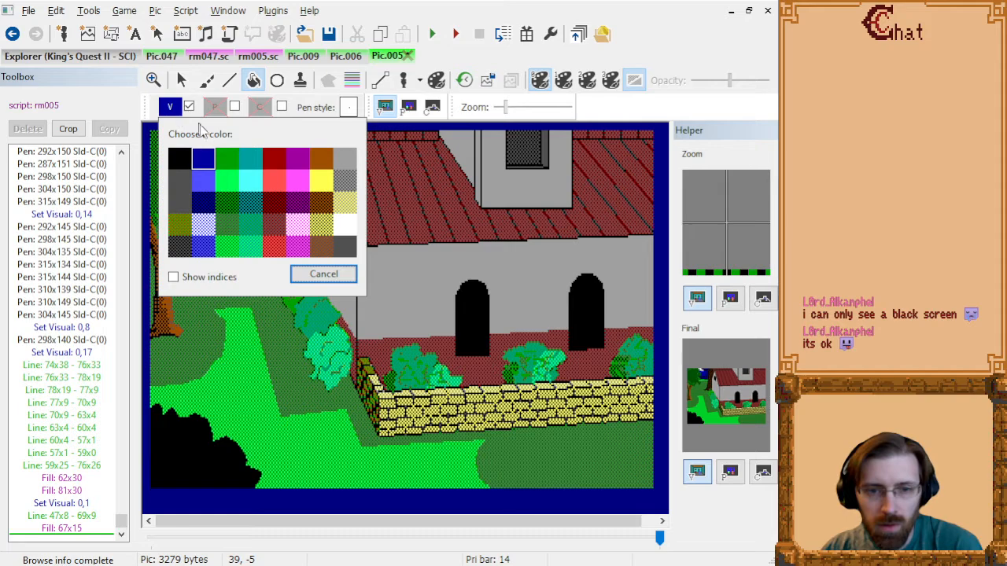
click(203, 203)
click(238, 137)
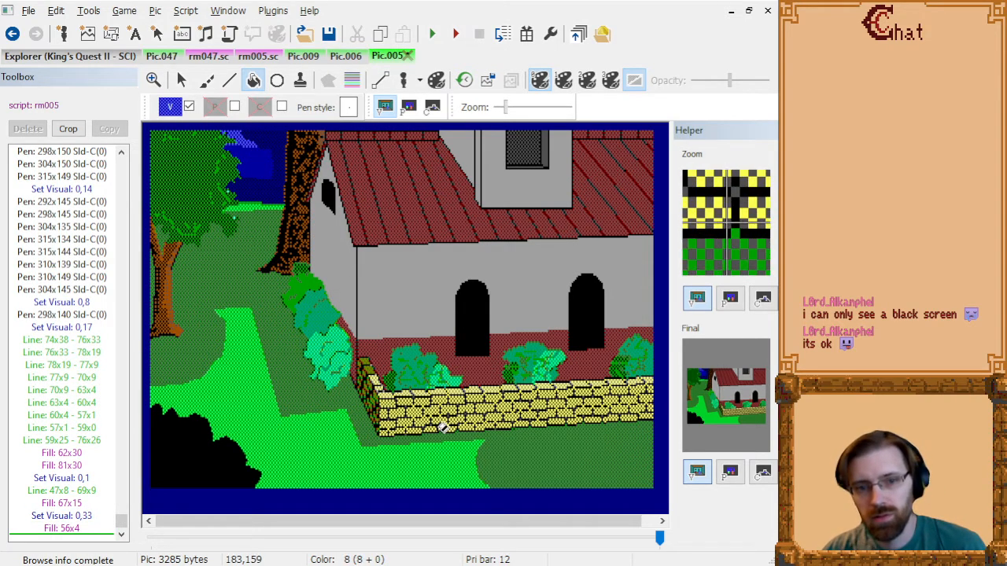
- Check the priority screen for the tree and foreground bush, and return to the visual screen
click(429, 108)
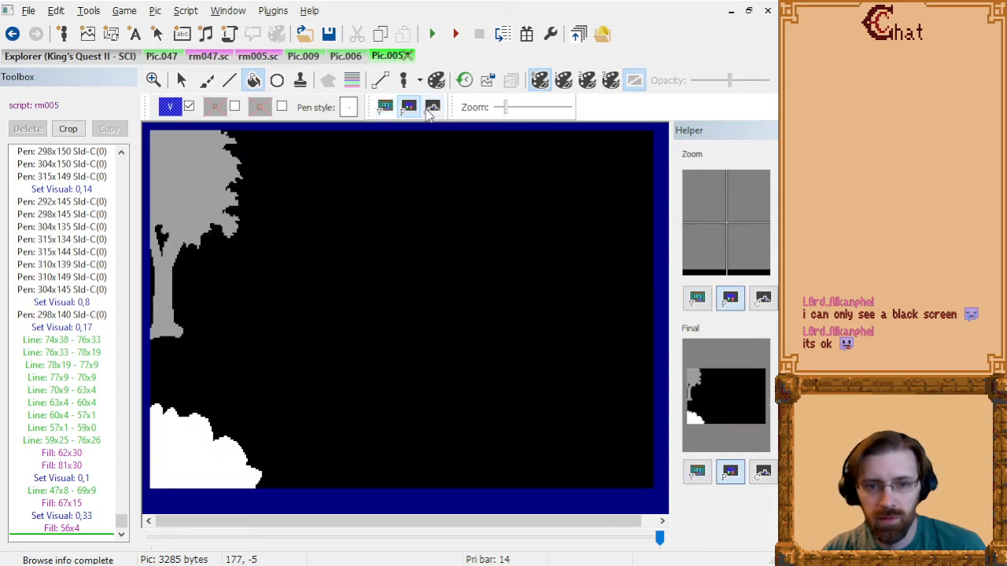
click(408, 107)
click(385, 107)
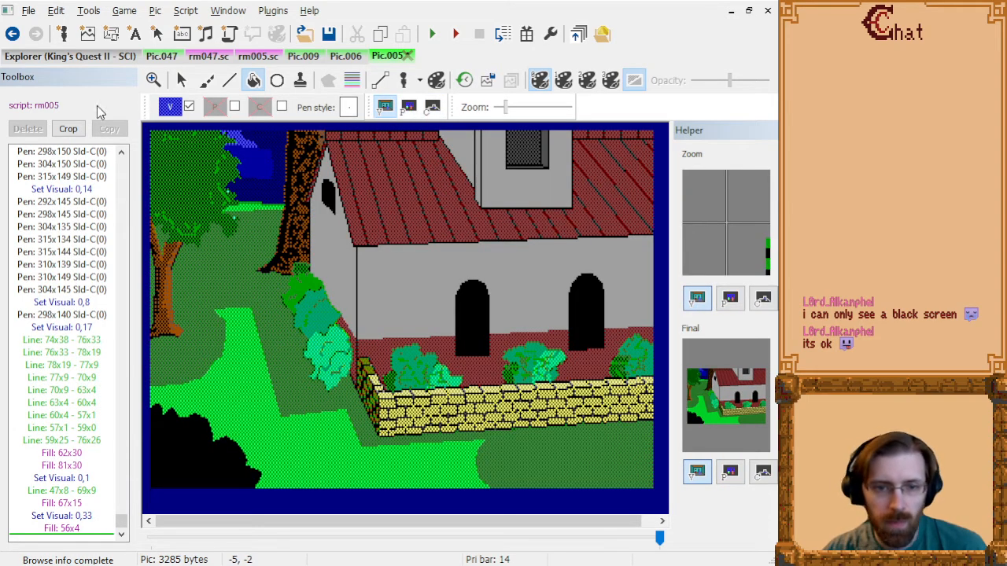
click(182, 81)
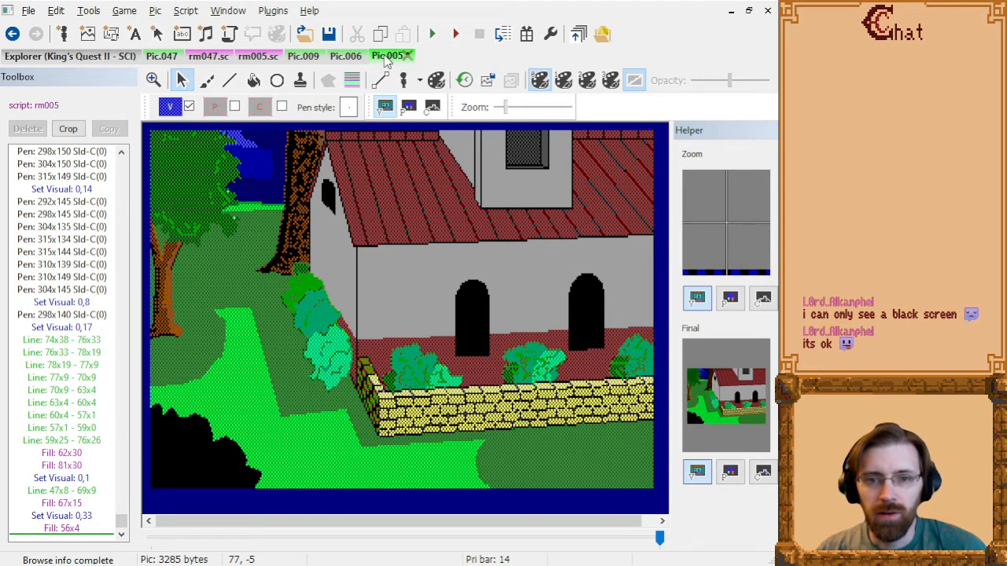
- Show the priority band lines and step through the drawing commands from Start to examine the order up to the horizon line
click(353, 82)
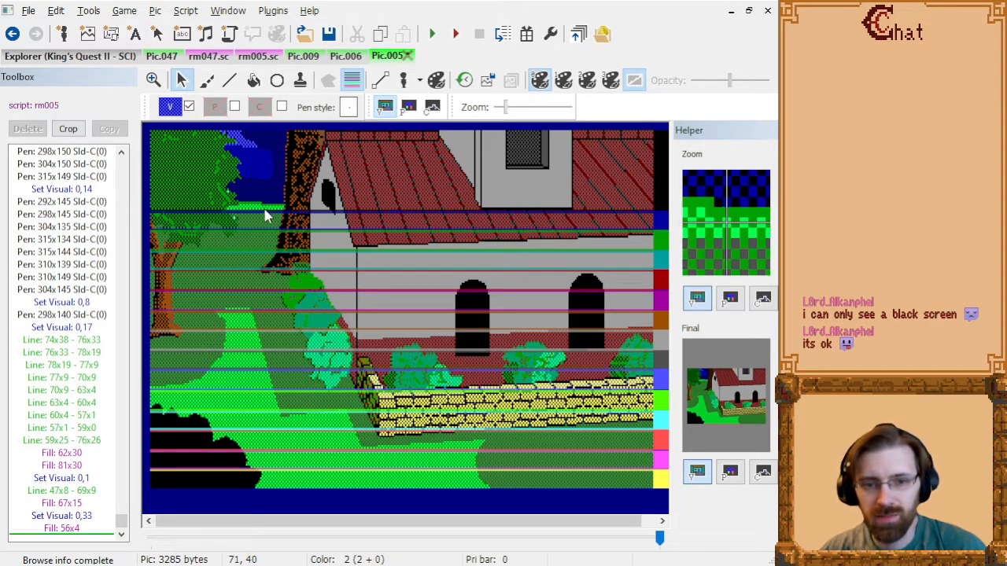
click(51, 244)
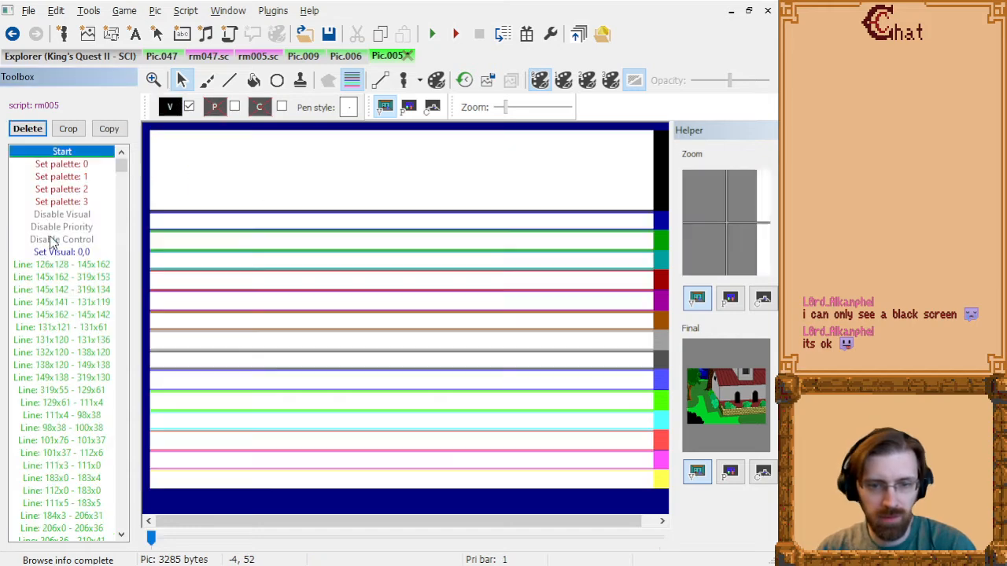
key(Down)
key(Down)
key(Down)
key(Down)
key(Down)
key(Down)
key(Down)
key(Down)
key(Down)
key(Down)
key(Down)
key(Down)
key(Down)
key(Down)
key(Down)
key(Down)
key(Down)
key(Down)
key(Down)
key(Down)
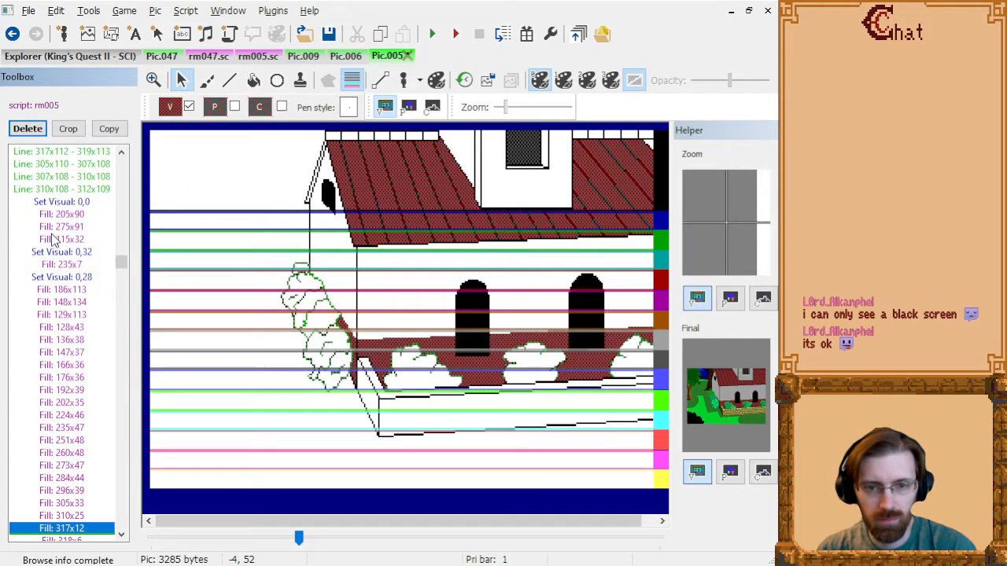
key(Down)
key(Down)
key(Down)
key(Down)
key(Down)
key(Down)
key(Down)
key(Down)
key(Down)
key(Down)
key(Down)
key(Down)
key(Down)
key(Down)
key(Down)
key(Down)
key(Down)
key(Down)
key(Down)
key(Down)
key(Down)
key(Down)
key(Down)
key(Down)
key(Down)
key(Down)
key(Down)
key(Down)
key(Down)
key(Down)
key(Down)
key(Down)
key(Down)
key(Down)
key(Down)
key(Down)
key(Down)
key(Down)
key(Down)
key(Down)
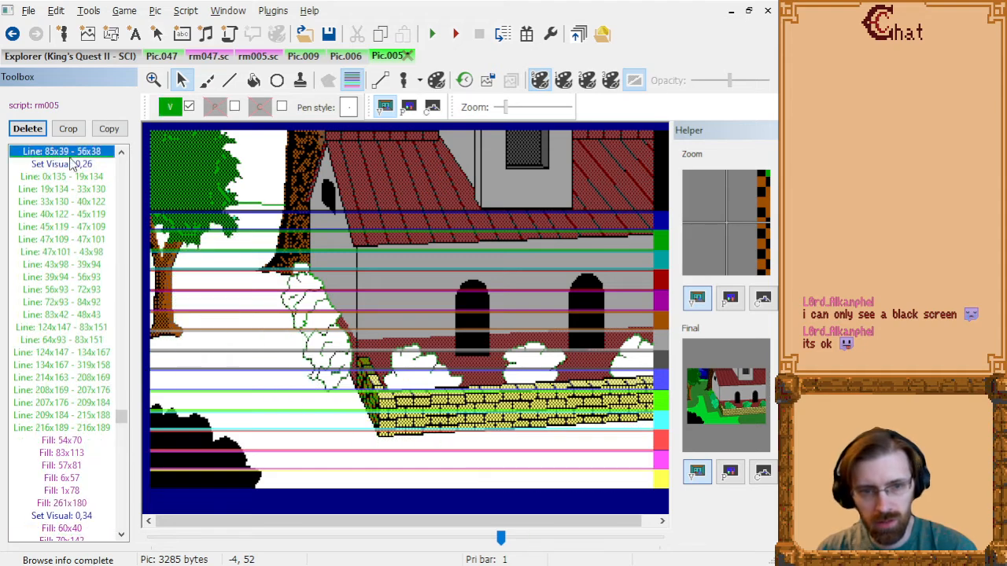
- After the line 85x39 - 56x38, add a green 0,2 line from 83x42 to 46x42 and a single-point line at 46x43
scroll(81, 157, up, 6)
click(77, 219)
key(Down)
key(Down)
key(Down)
key(Down)
key(Down)
key(Down)
key(Down)
key(Down)
key(Down)
key(Down)
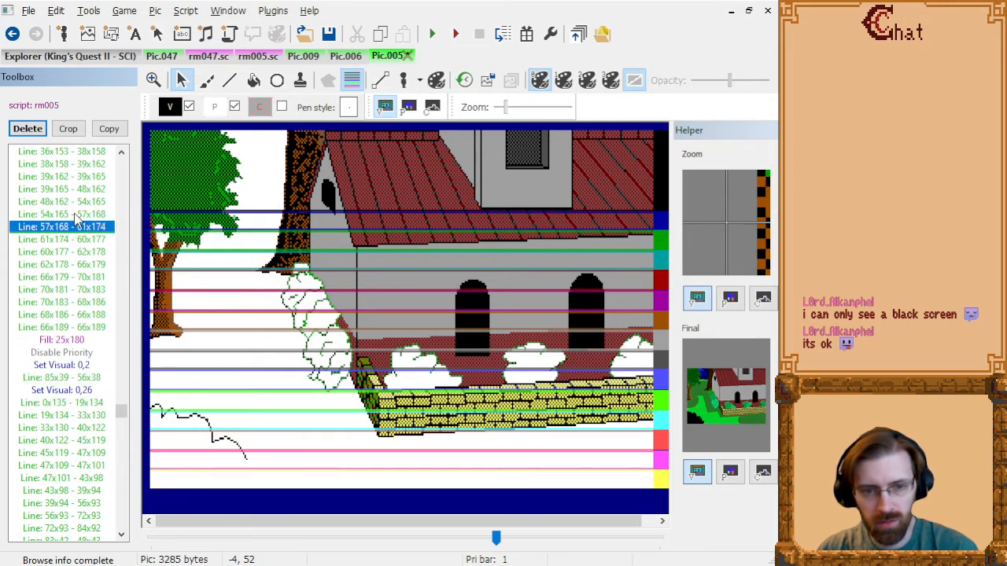
key(Down)
key(Down)
key(Down)
key(Down)
key(Up)
key(Up)
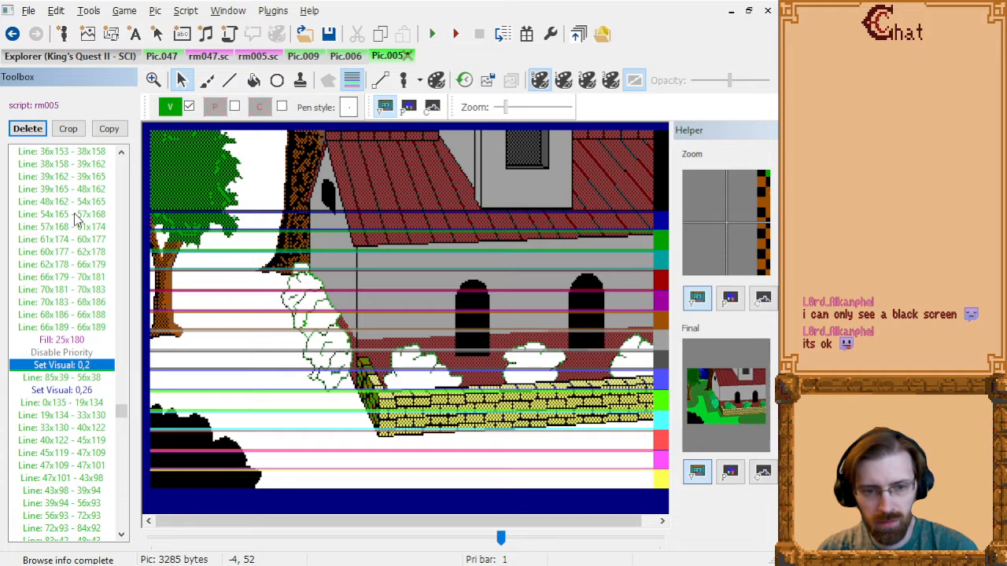
key(Down)
click(229, 80)
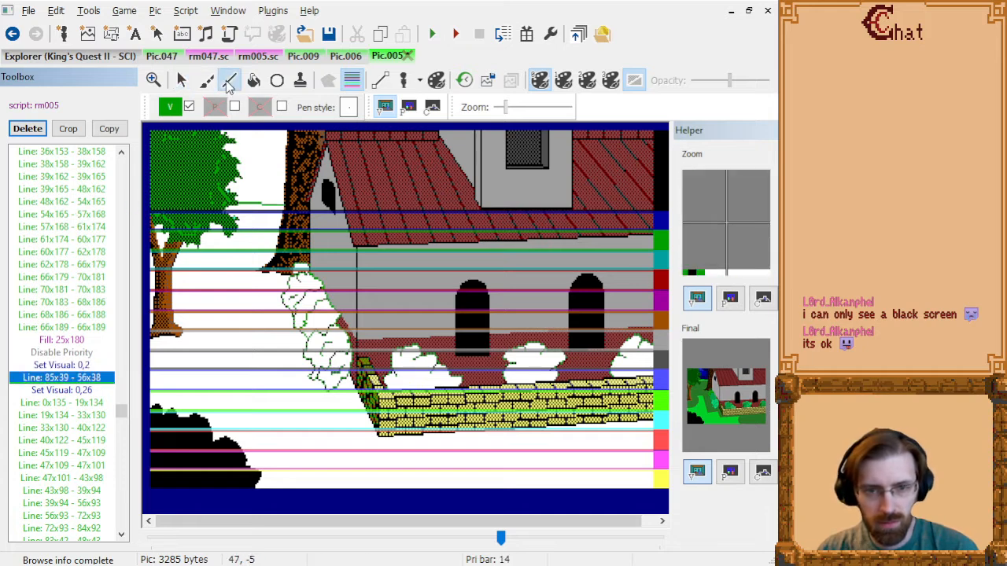
click(281, 209)
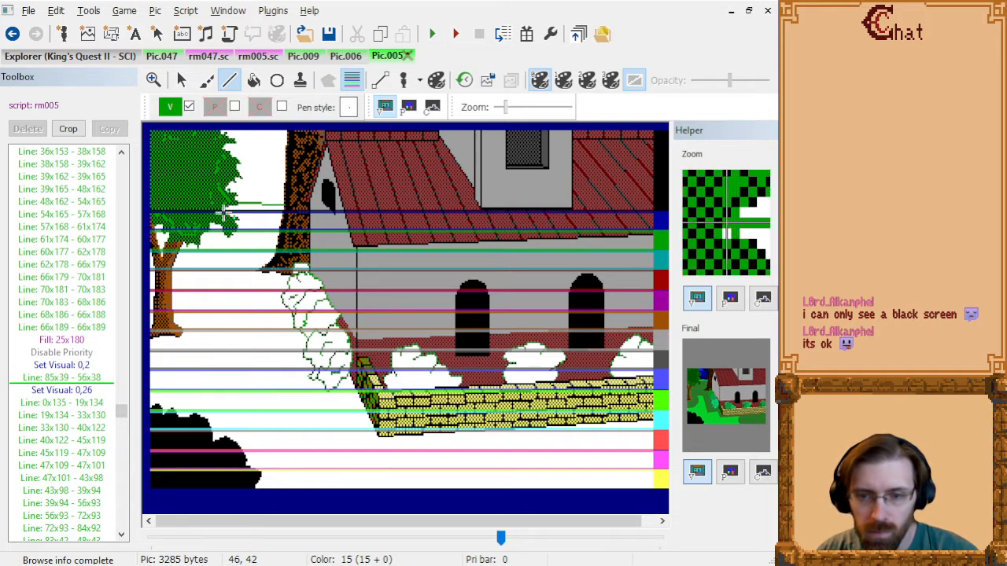
click(223, 211)
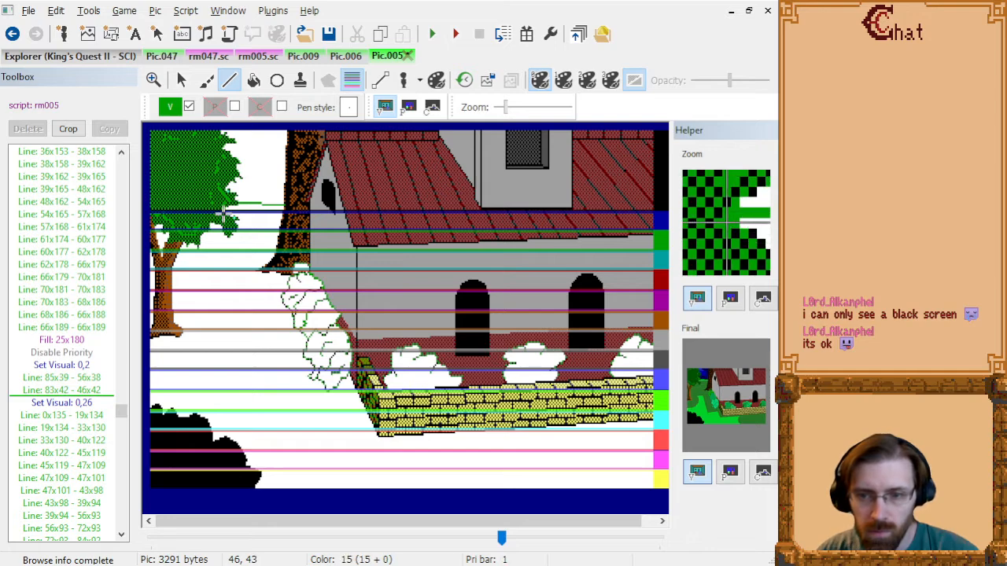
click(223, 211)
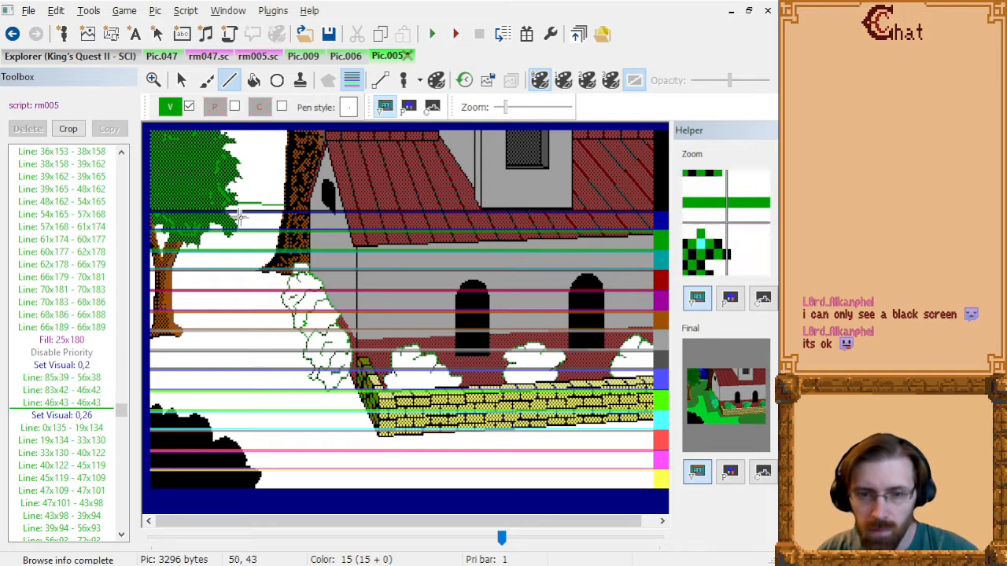
- Review the ground outlines and fills following the new lines, and delete the single-point line at 46x43
scroll(102, 432, down, 10)
click(91, 436)
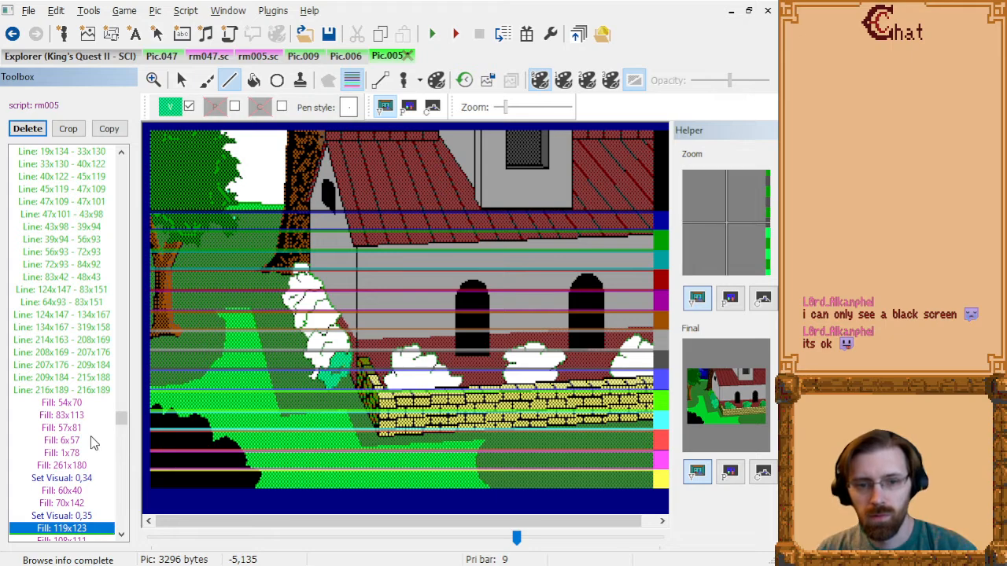
key(Page_Up)
key(Up)
key(Up)
key(Up)
key(Up)
key(Up)
key(Up)
key(Up)
key(Up)
key(Up)
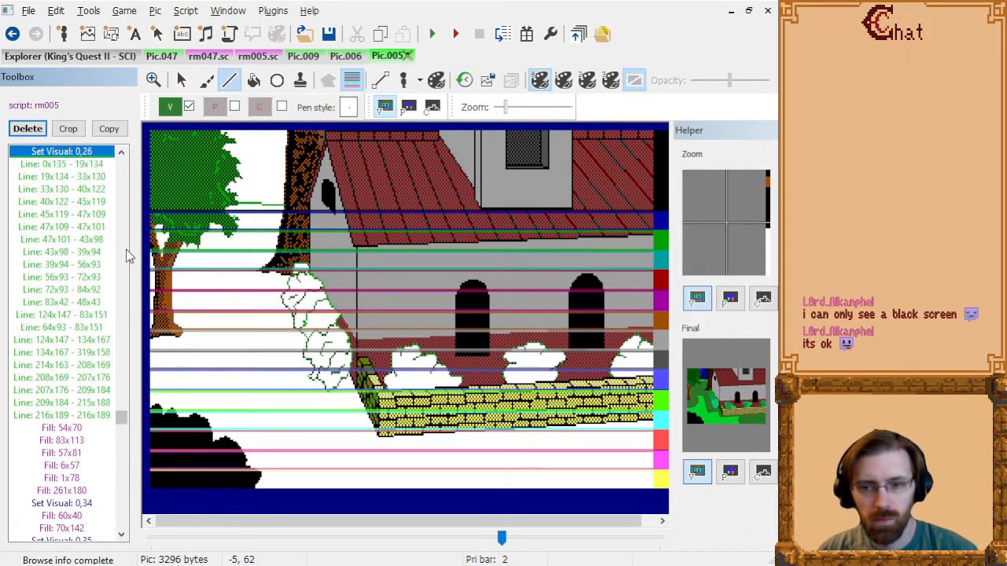
key(Down)
key(Down)
key(Down)
key(Down)
key(Down)
key(Down)
key(Down)
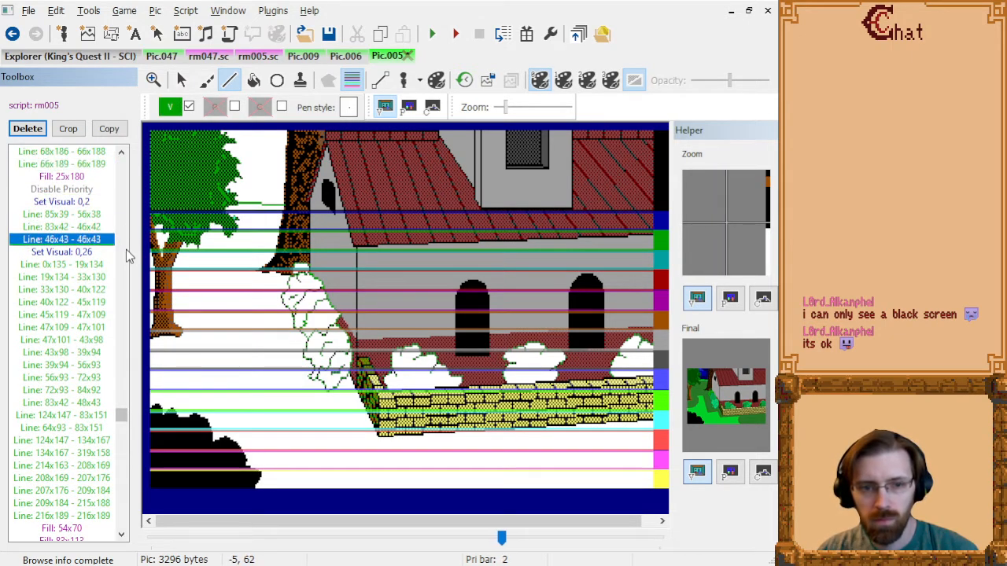
key(Delete)
key(Up)
click(175, 107)
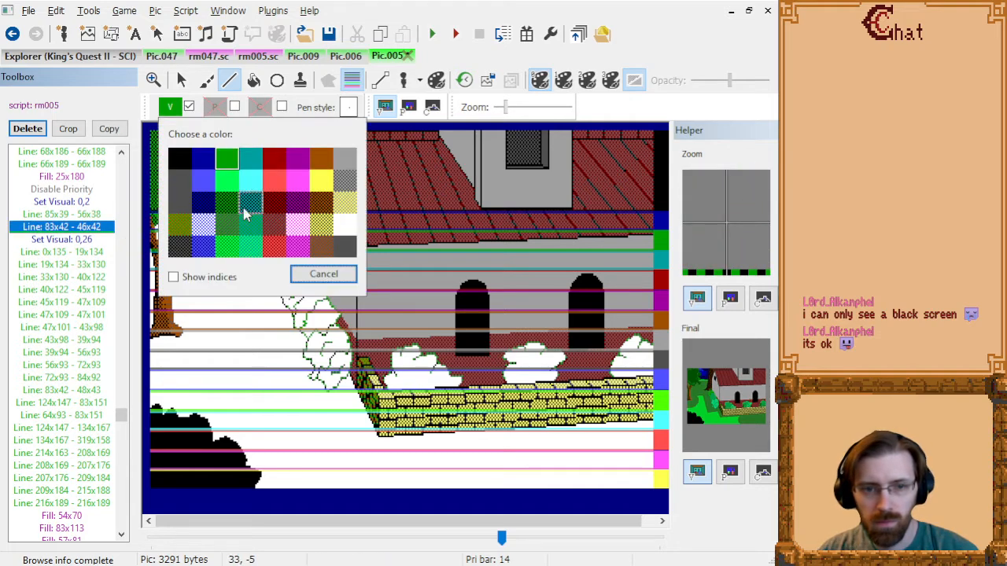
click(227, 180)
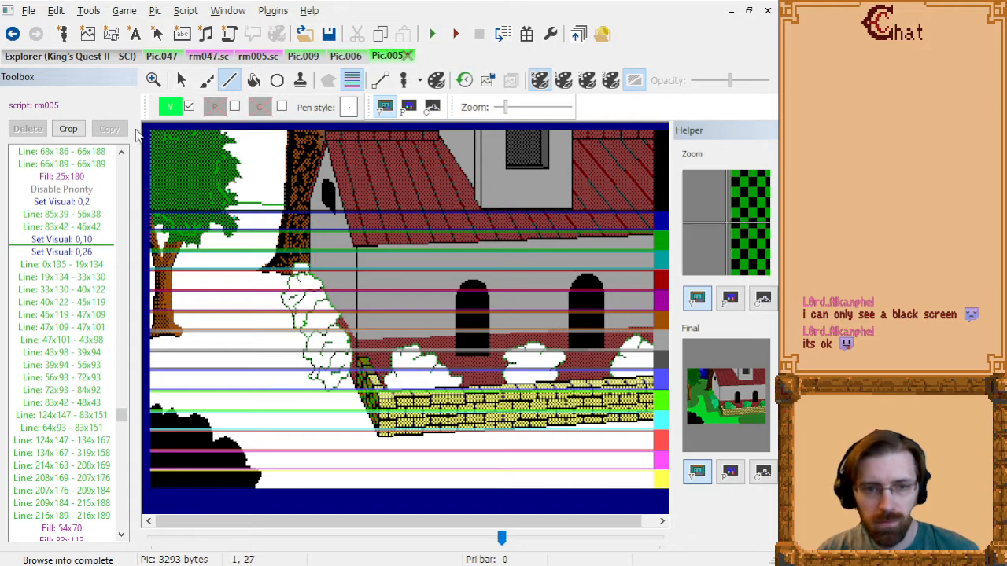
key(Delete)
- Insert a visual colour change to green 0,34 directly after the line 83x42 - 46x42
click(169, 108)
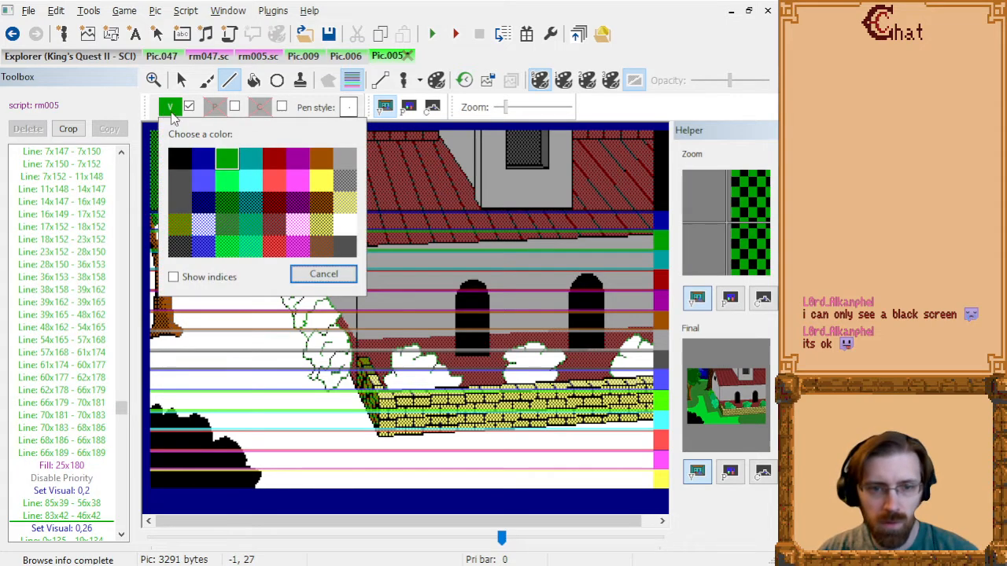
click(229, 243)
scroll(87, 436, down, 1)
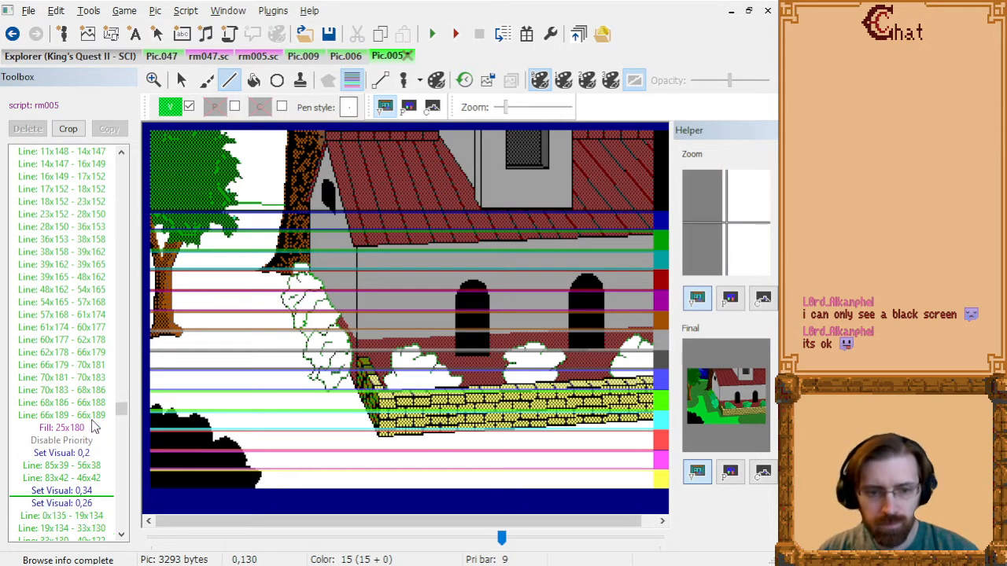
- Directly after the visual colour change to 0,34, add a single-point line at 46x43
click(86, 481)
key(Down)
key(Down)
key(Up)
key(Up)
key(Up)
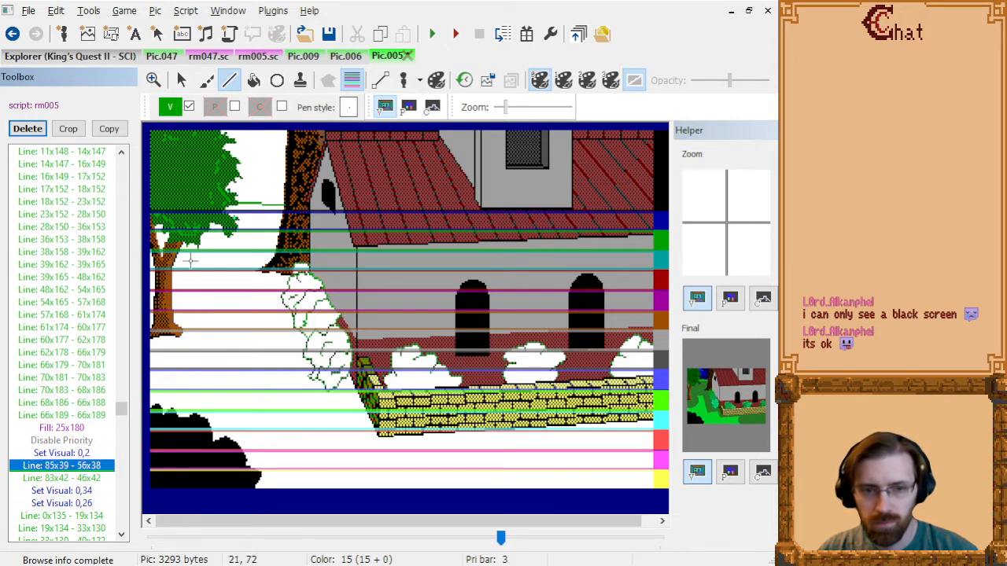
key(Down)
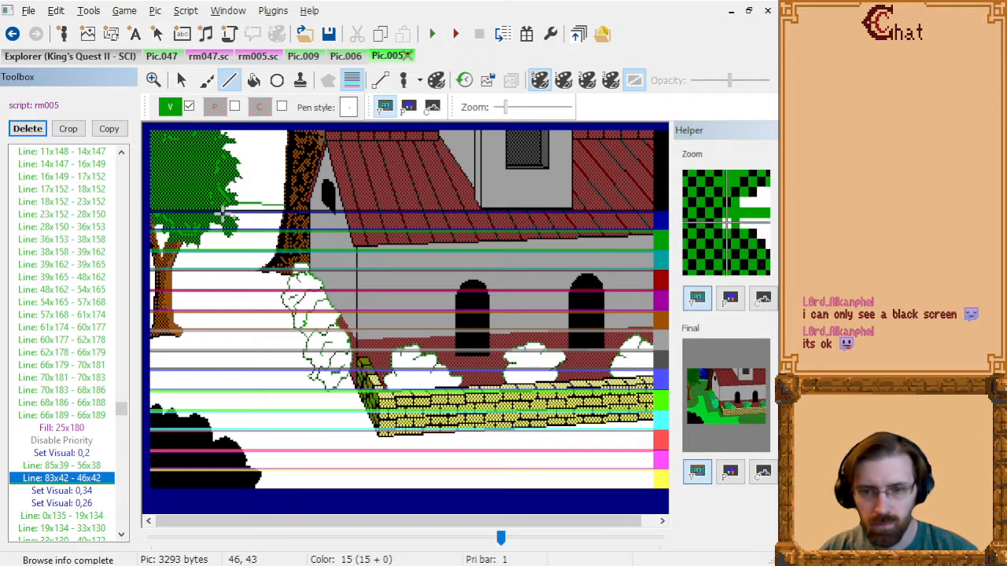
key(Down)
drag(222, 210, 214, 211)
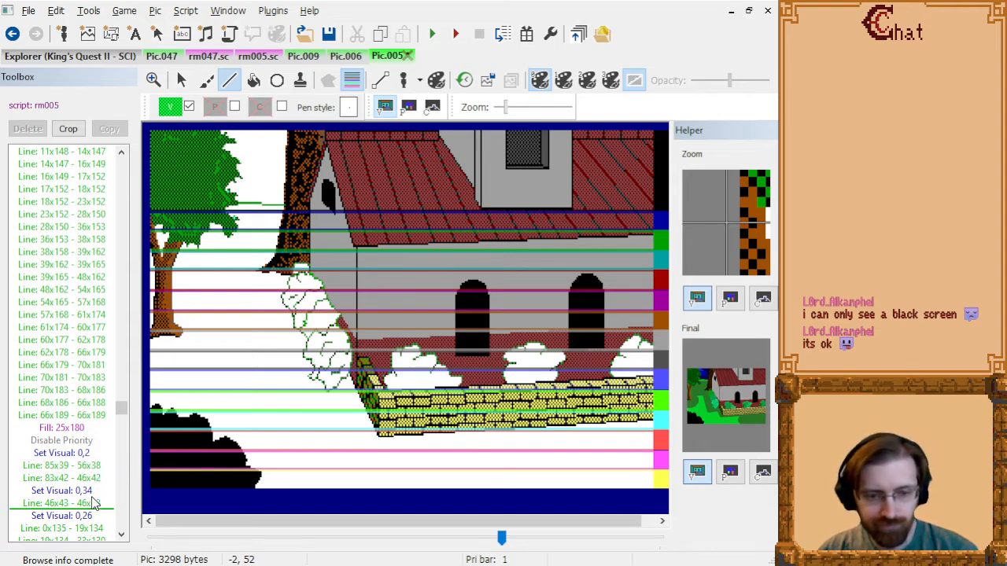
- Replace the visual colour command 0,34 before the single-point line with bright green 0,10
click(93, 491)
click(170, 107)
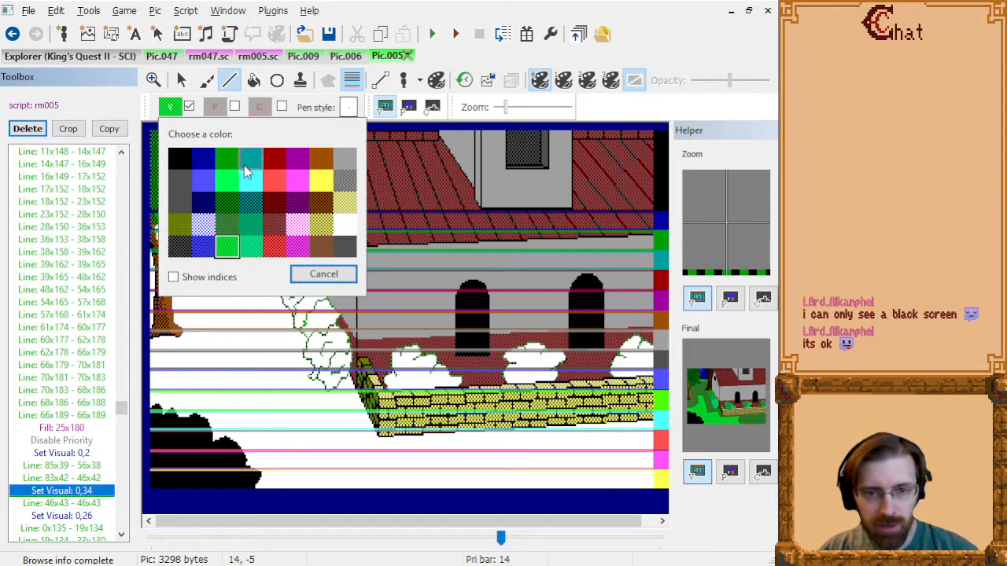
click(230, 184)
click(75, 491)
key(Delete)
click(78, 504)
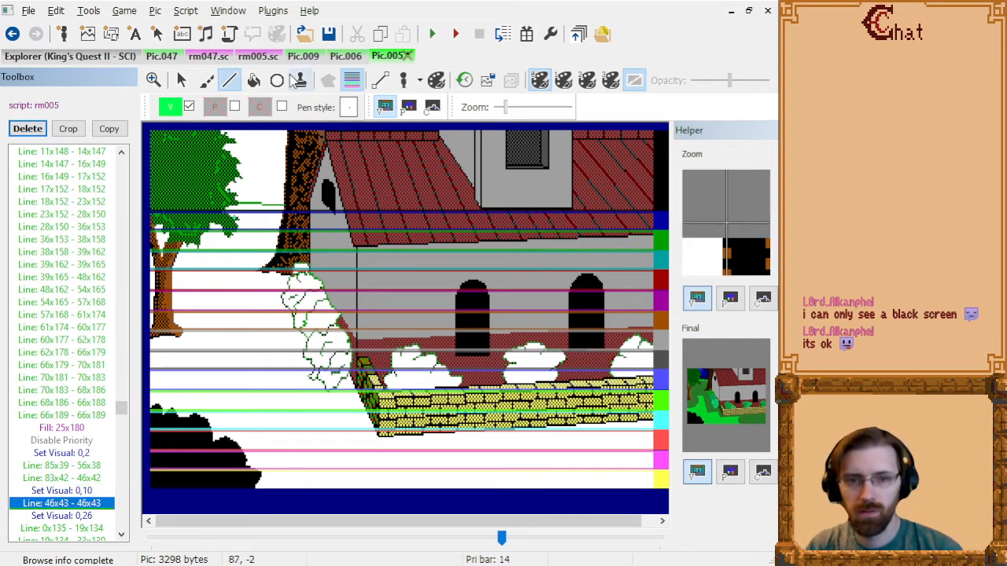
- Hide the priority band lines and delete the green line 85x39 - 56x38
click(352, 81)
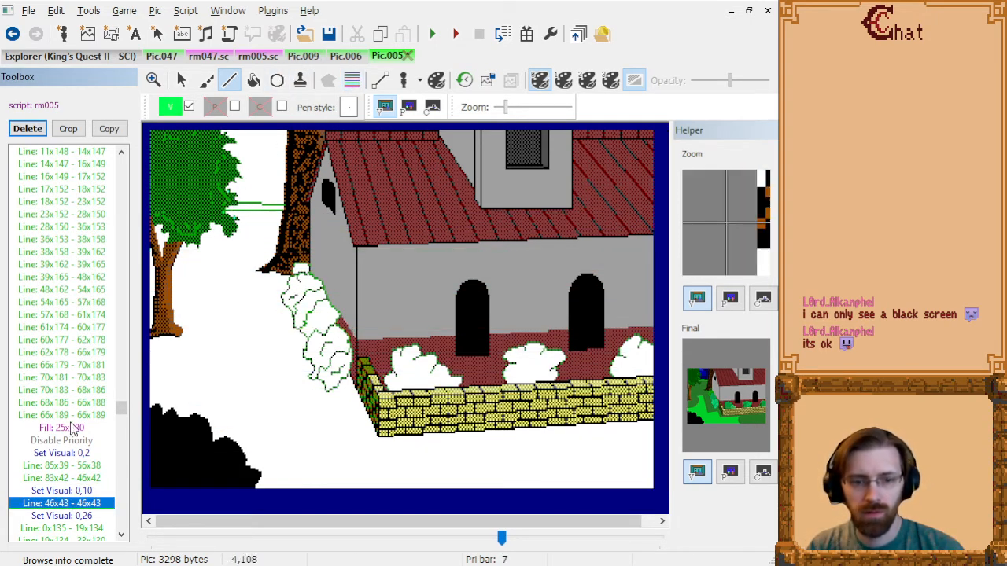
click(84, 464)
key(Delete)
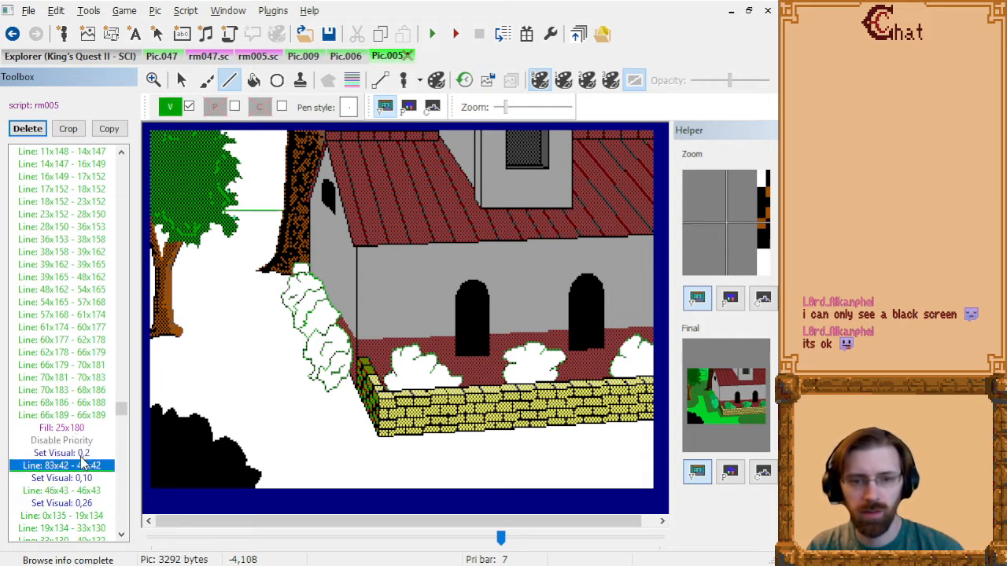
- Examine the ground and shrub drawing commands after the horizon line, then return to the line 0x135 - 19x134
key(Down)
key(Down)
key(Down)
key(Down)
key(Down)
key(Down)
key(Down)
key(Down)
key(Down)
key(Down)
key(Down)
key(Down)
key(Down)
key(Down)
key(Down)
key(Down)
key(Down)
key(Down)
key(Down)
key(Down)
key(Down)
key(Down)
key(Down)
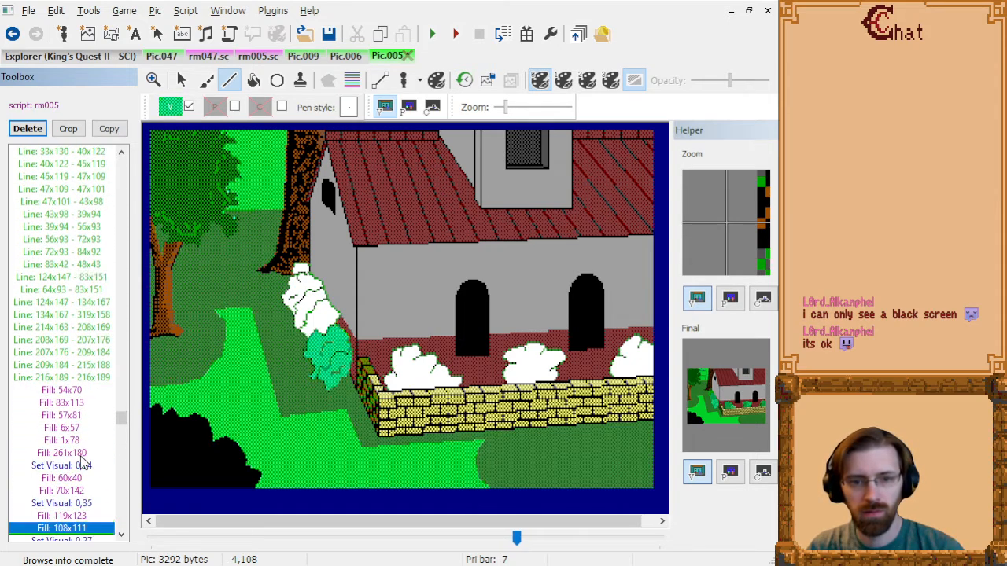
key(Down)
key(Down)
key(Down)
key(Down)
key(Down)
key(Down)
key(Down)
key(Down)
key(Down)
key(Down)
key(Down)
key(Down)
key(Down)
key(Down)
key(Down)
key(Down)
key(Down)
key(Down)
key(Down)
key(Down)
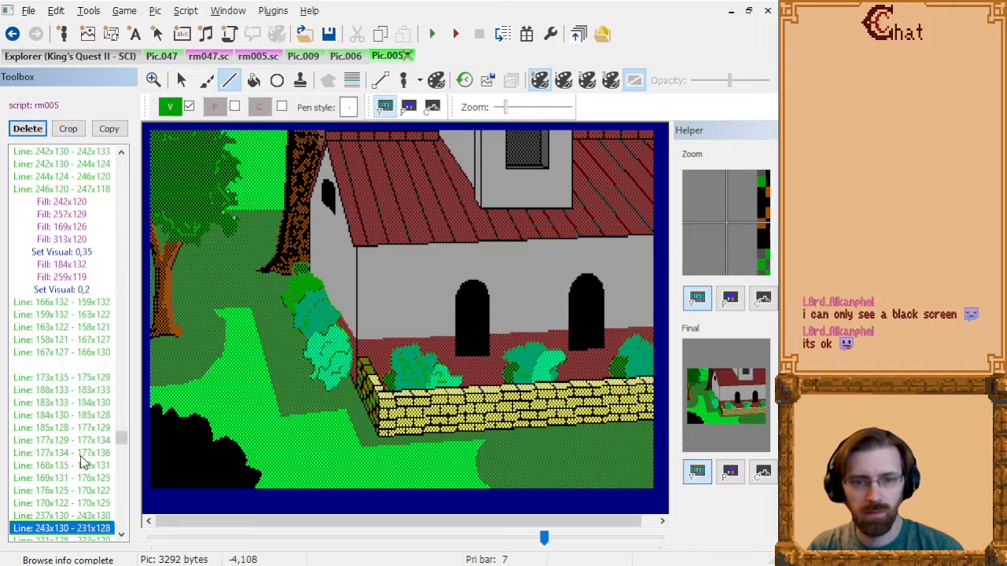
key(Up)
key(Up)
key(Up)
key(Up)
key(Up)
key(Up)
key(Up)
key(Up)
key(Up)
key(Up)
key(Up)
key(Up)
key(Up)
key(Up)
key(Up)
key(Up)
key(Up)
key(Up)
key(Up)
key(Up)
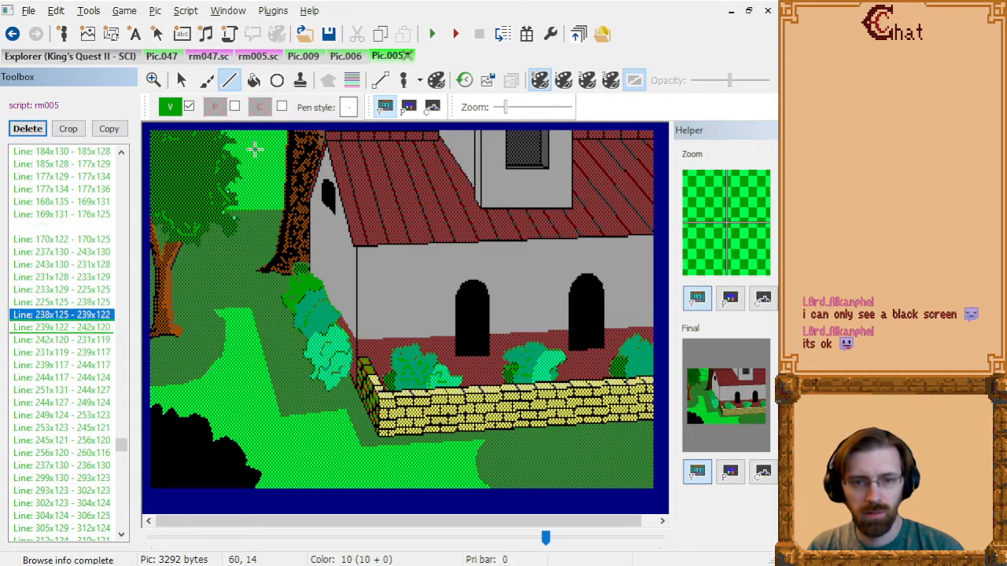
key(Up)
key(Up)
key(Up)
key(Up)
key(Up)
key(Up)
key(Up)
key(Up)
key(Up)
key(Up)
key(Up)
key(Up)
key(Up)
key(Up)
key(Up)
key(Up)
key(Up)
key(Up)
key(Up)
key(Up)
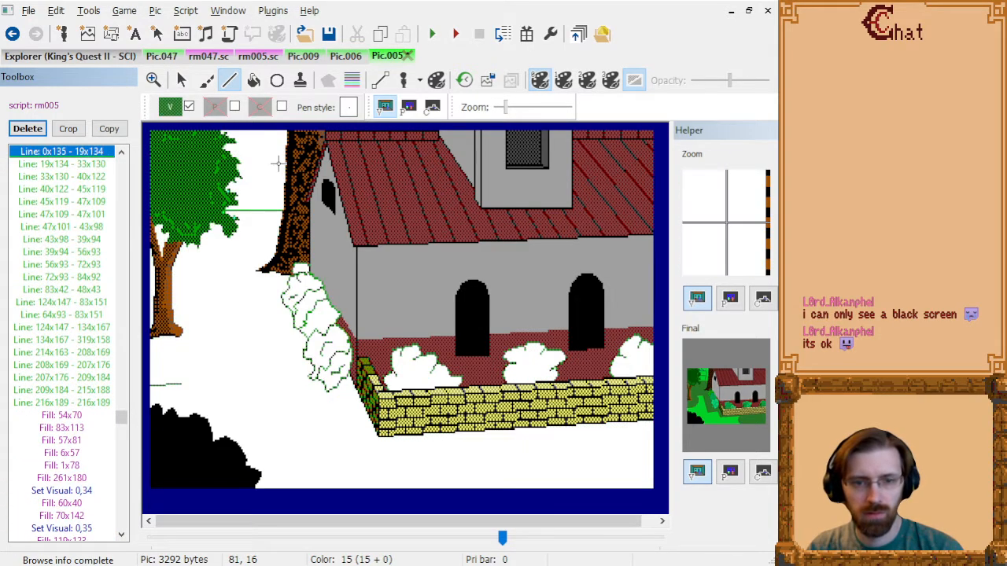
- Locate the 0,34 fill at 60x40 that colours the area between the trees and delete it
key(Down)
key(Down)
key(Down)
key(Down)
key(Down)
key(Down)
key(Down)
key(Down)
key(Down)
key(Down)
key(Down)
key(Down)
key(Down)
key(Down)
key(Down)
key(Down)
key(Down)
key(Down)
key(Down)
key(Down)
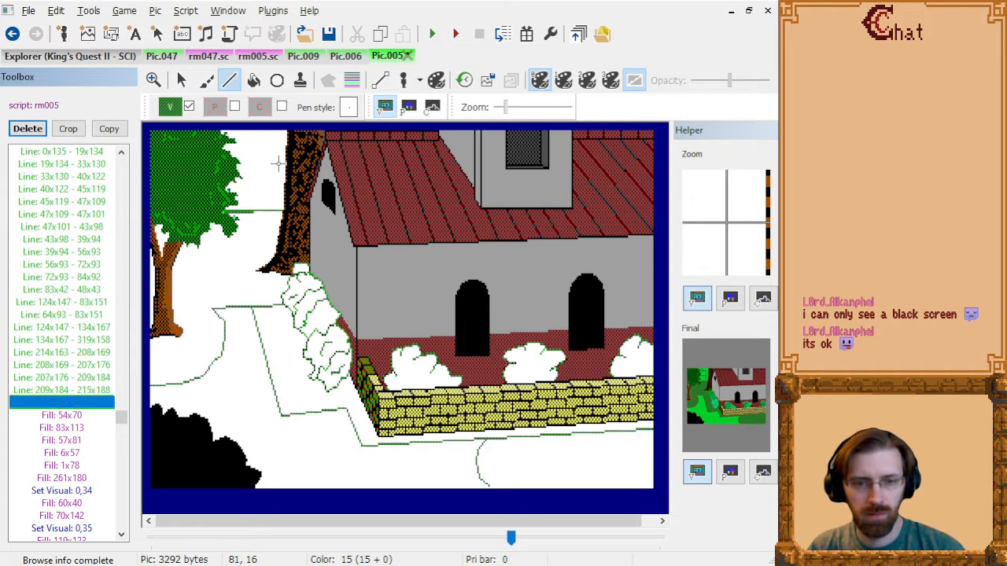
key(Down)
key(Down)
key(Down)
key(Down)
key(Down)
key(Down)
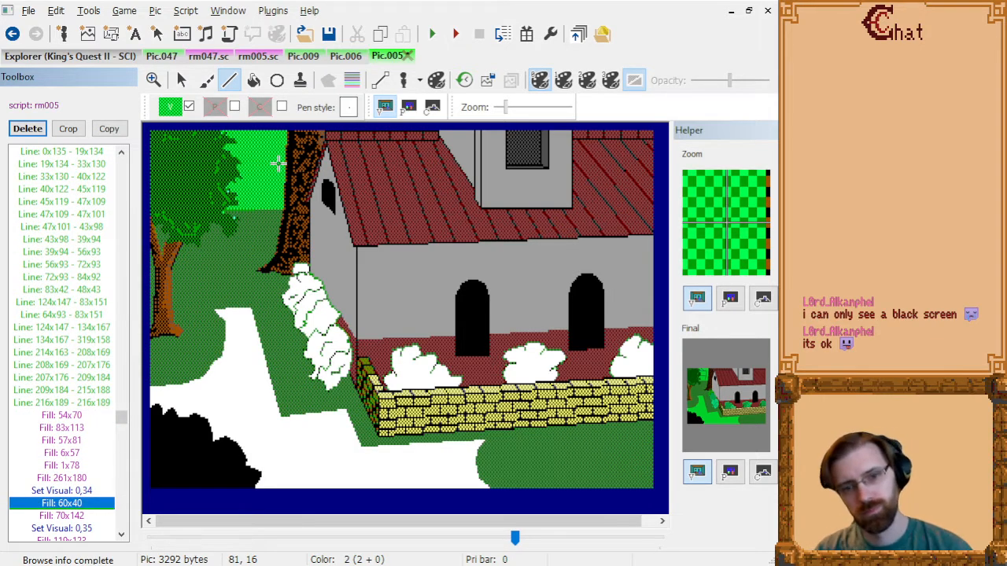
key(Up)
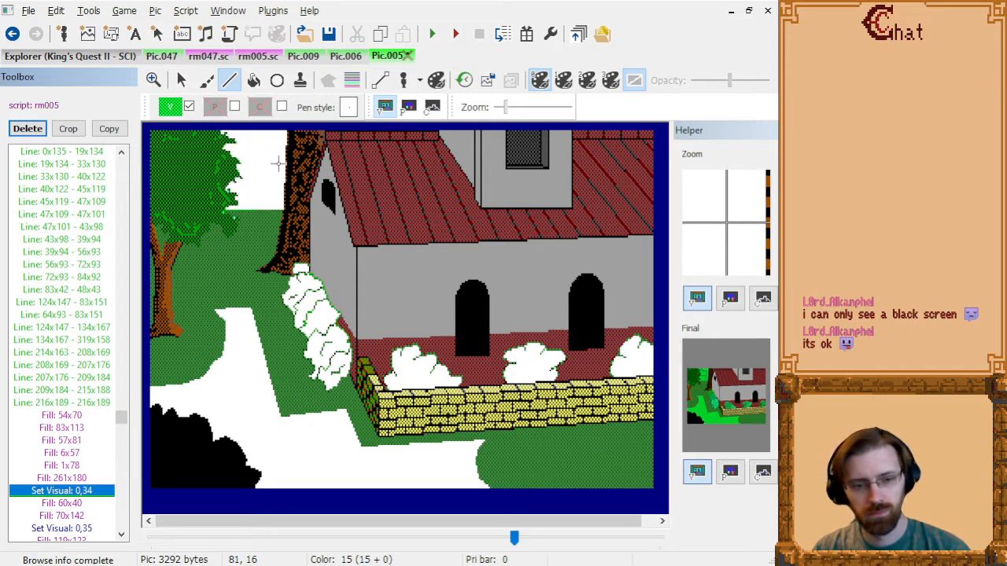
key(Down)
key(Delete)
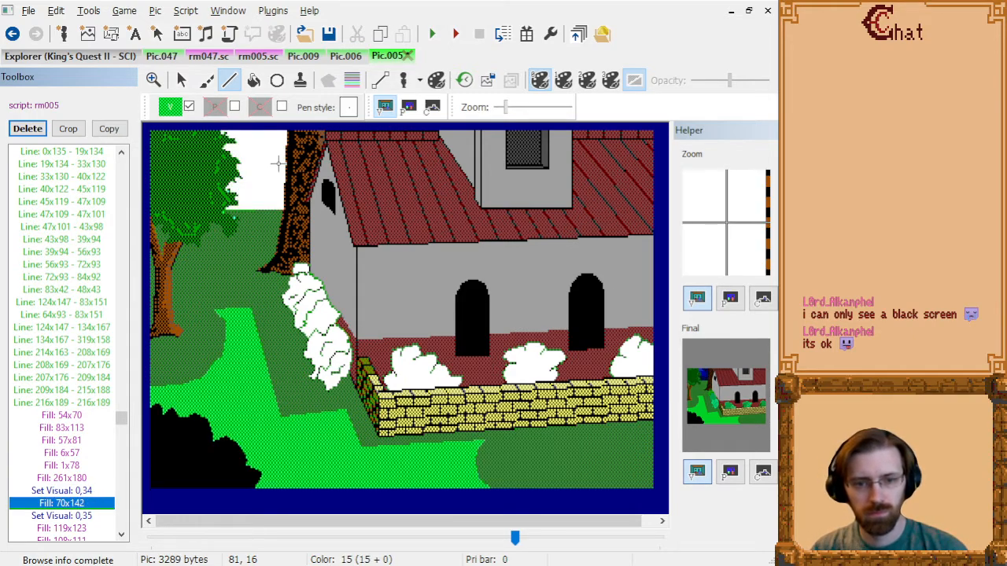
- Review the shrub fills and outlines that follow the ground fill at 70x142
key(Down)
key(Down)
key(Down)
key(Down)
key(Down)
key(Down)
key(Down)
key(Down)
key(Down)
key(Down)
key(Down)
key(Down)
key(Down)
key(Down)
key(Down)
key(Down)
key(Down)
key(Down)
key(Down)
key(Down)
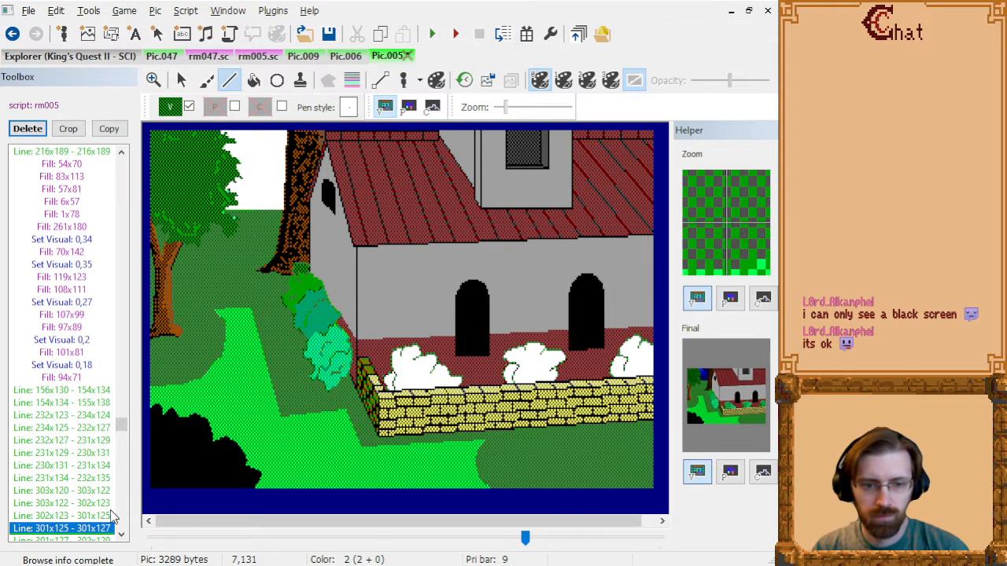
- Examine the drawing commands from the shrub outlines and fills along the house through to the final sky lines
key(Down)
key(Down)
key(Down)
key(Down)
key(Down)
key(Down)
key(Down)
key(Down)
key(Down)
key(Down)
key(Down)
key(Down)
key(Down)
key(Down)
key(Down)
key(Down)
key(Down)
key(Down)
key(Down)
key(Down)
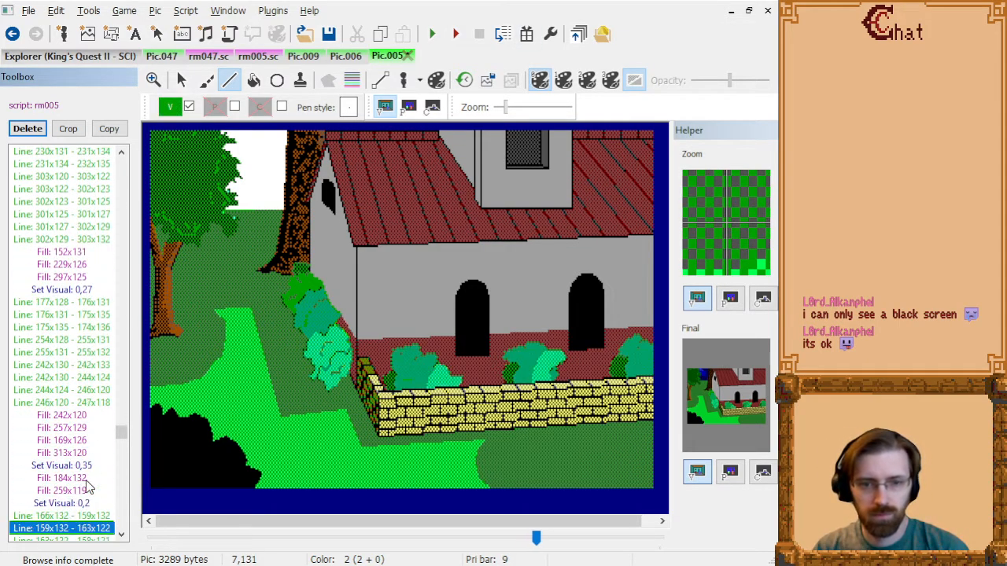
key(Down)
key(Down)
key(Down)
key(Down)
key(Down)
key(Down)
key(Down)
key(Down)
key(Down)
key(Down)
key(Down)
key(Down)
key(Down)
key(Down)
key(Down)
key(Down)
key(Down)
key(Down)
key(Down)
key(Down)
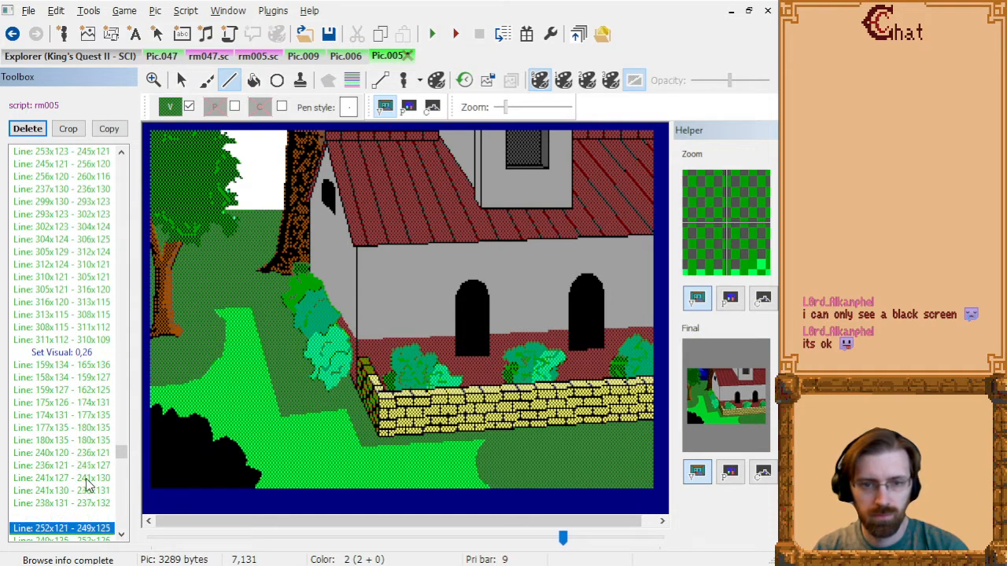
key(Down)
key(Down)
key(Down)
key(Down)
key(Down)
key(Down)
key(Down)
key(Down)
key(Down)
key(Down)
key(Down)
key(Down)
key(Down)
key(Down)
key(Down)
key(Down)
key(Down)
key(Down)
key(Down)
key(Down)
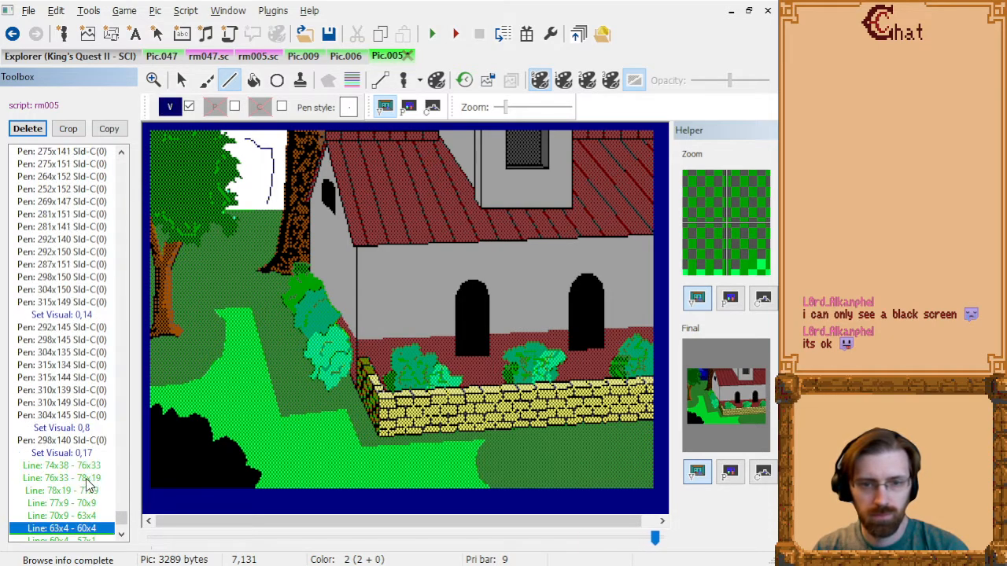
- Delete the 81x30 fill from the sky commands and return to the final 56x4 fill
key(End)
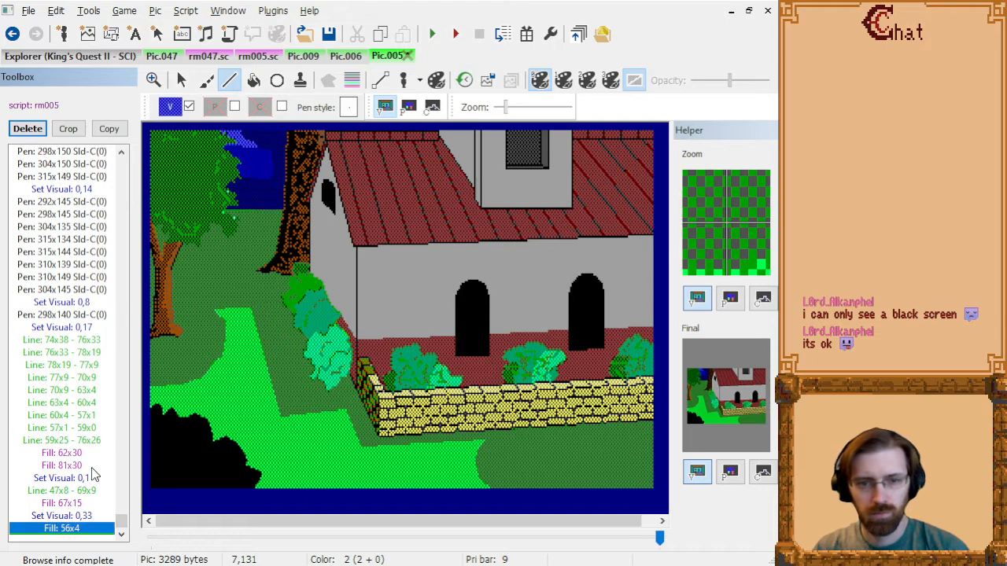
key(Up)
key(Up)
key(Up)
key(Up)
key(Up)
key(Up)
key(Up)
key(Up)
key(Up)
key(Down)
key(Down)
key(Down)
key(Down)
key(Delete)
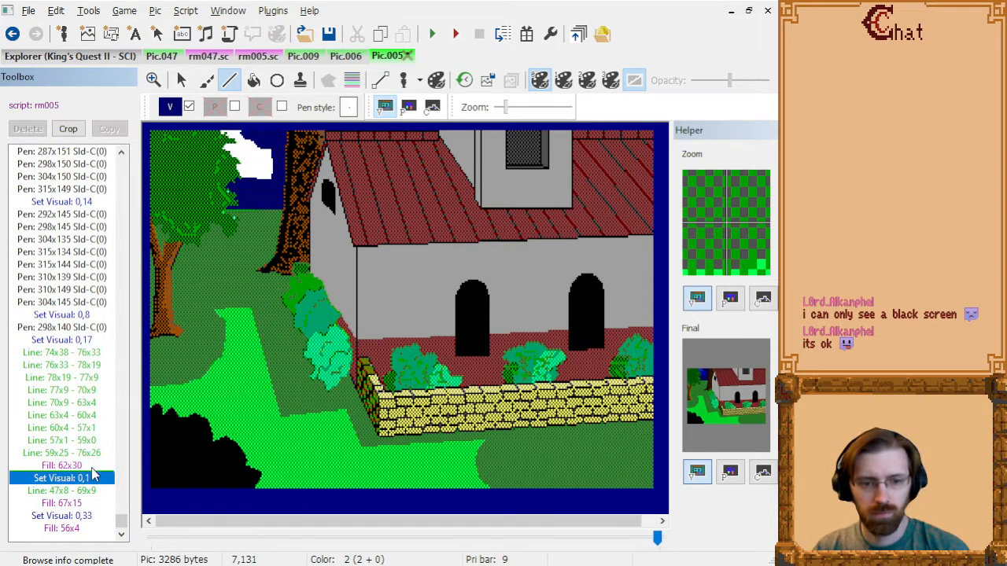
key(Down)
key(Down)
key(Down)
key(Down)
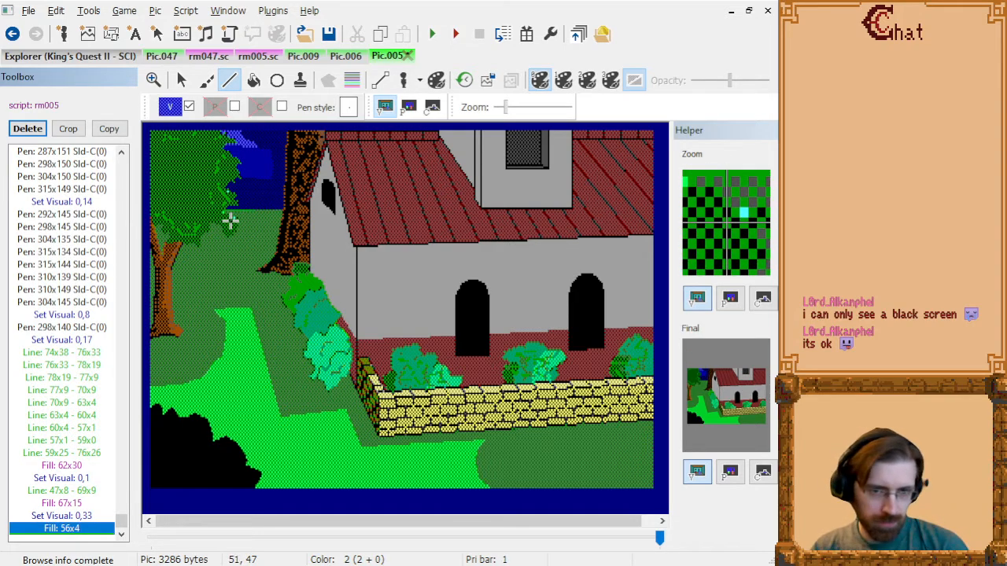
- Trace the grass between the trees back to its drawing command and go to the outline lines just before the 54x70 fill
click(464, 80)
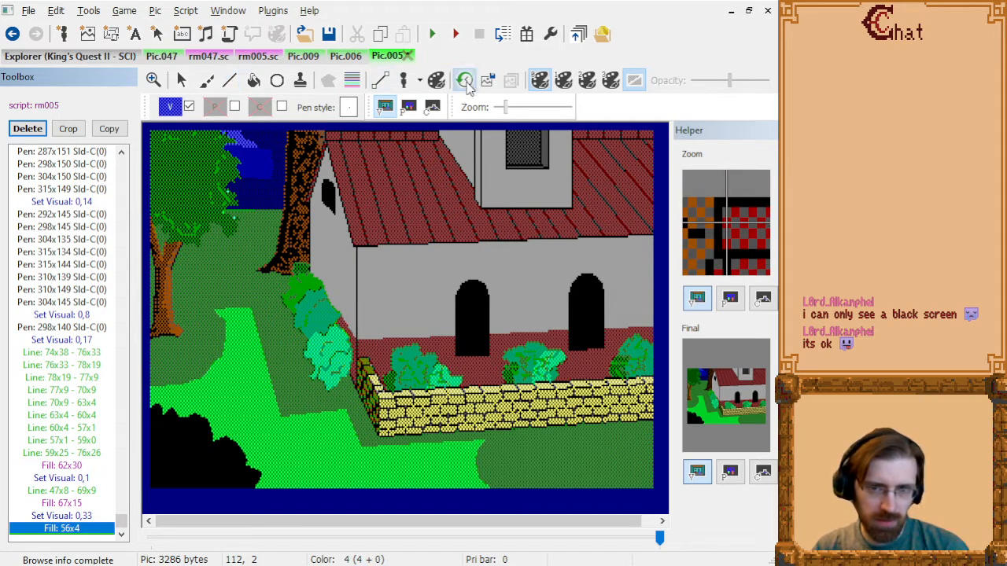
click(257, 221)
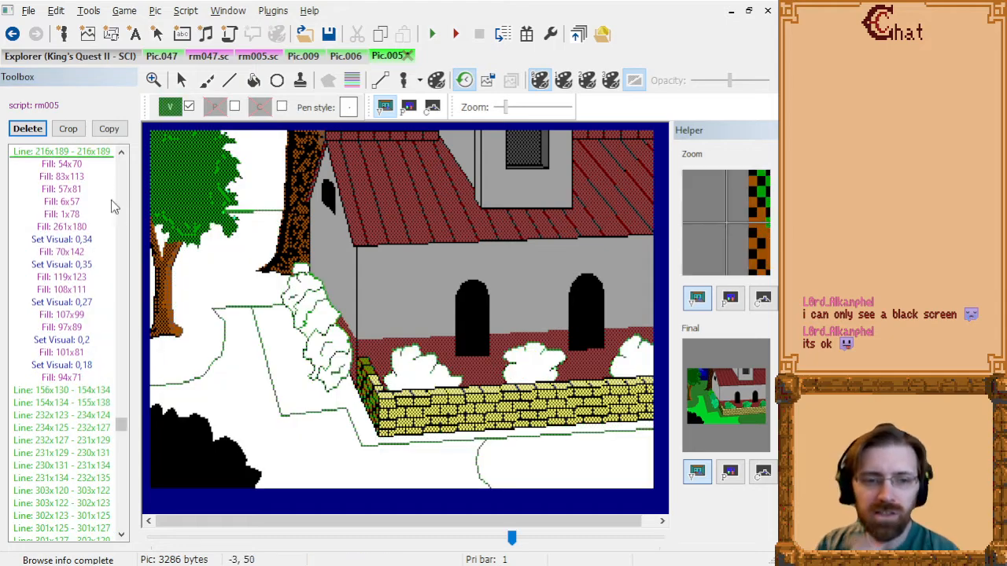
click(91, 154)
key(Up)
key(Up)
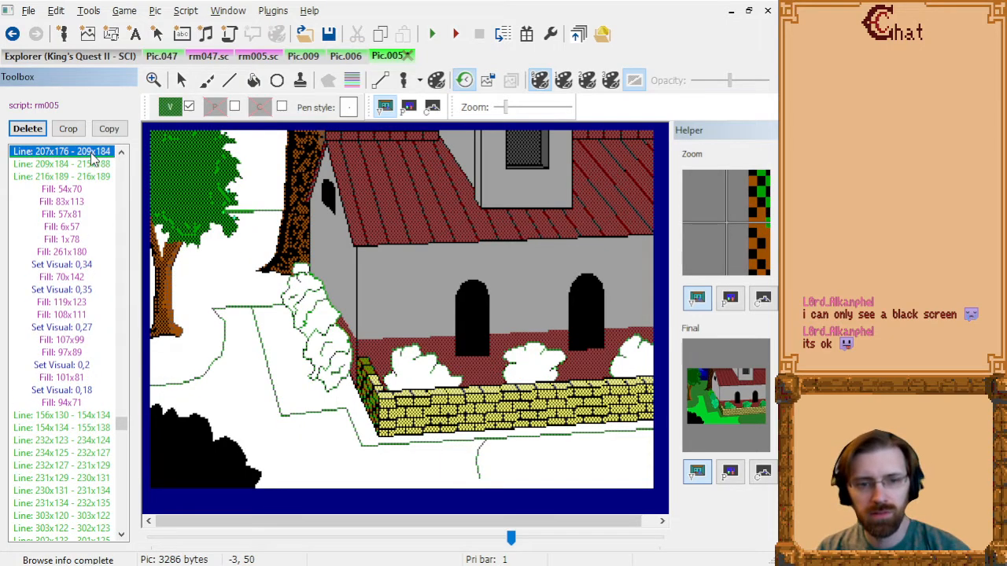
- Go through the ground and path outline lines before the 54x70 fill and delete one of them
key(Up)
key(Up)
key(Up)
key(Up)
key(Up)
key(Up)
key(Up)
key(Down)
key(Down)
key(Down)
key(Down)
key(Down)
key(Down)
key(Down)
key(Down)
key(Down)
key(Up)
key(Up)
key(Up)
key(Up)
key(Up)
key(Up)
key(Up)
key(Up)
key(Up)
key(Up)
key(Up)
key(Up)
key(Down)
key(Down)
key(Down)
key(Delete)
key(Down)
key(Down)
key(Down)
key(Down)
key(Down)
key(Down)
key(Down)
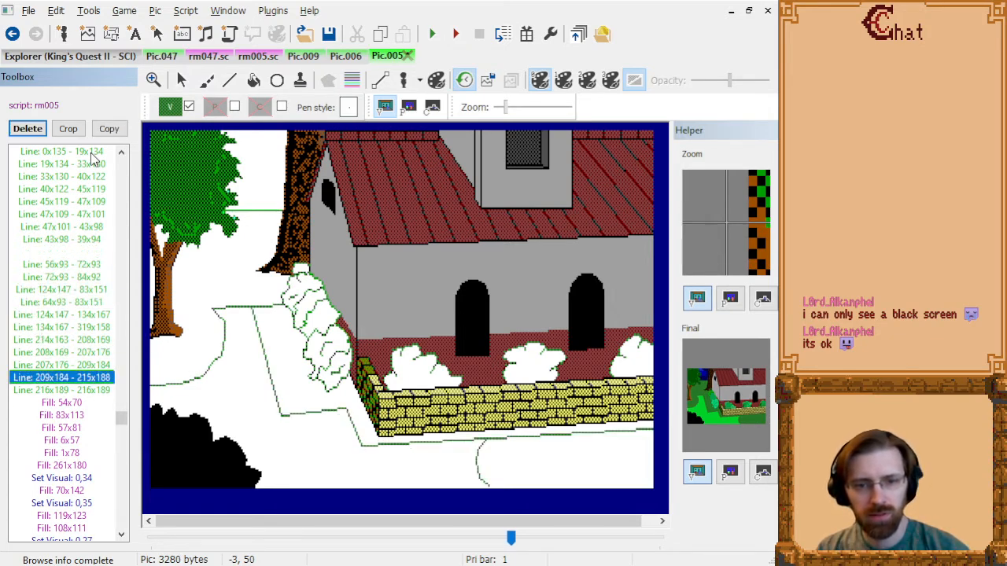
- Check the ground outlines and the fills that follow them, going back to the line 207x176 - 209x184
key(Down)
key(Down)
key(Down)
key(Down)
key(Down)
key(Down)
key(Down)
key(Down)
key(Down)
key(Down)
key(Down)
key(Down)
key(Down)
key(Down)
key(Up)
key(Up)
key(Up)
key(Up)
key(Up)
key(Up)
key(Up)
key(Up)
key(Up)
key(Up)
key(Up)
key(Up)
key(Up)
key(Up)
key(Up)
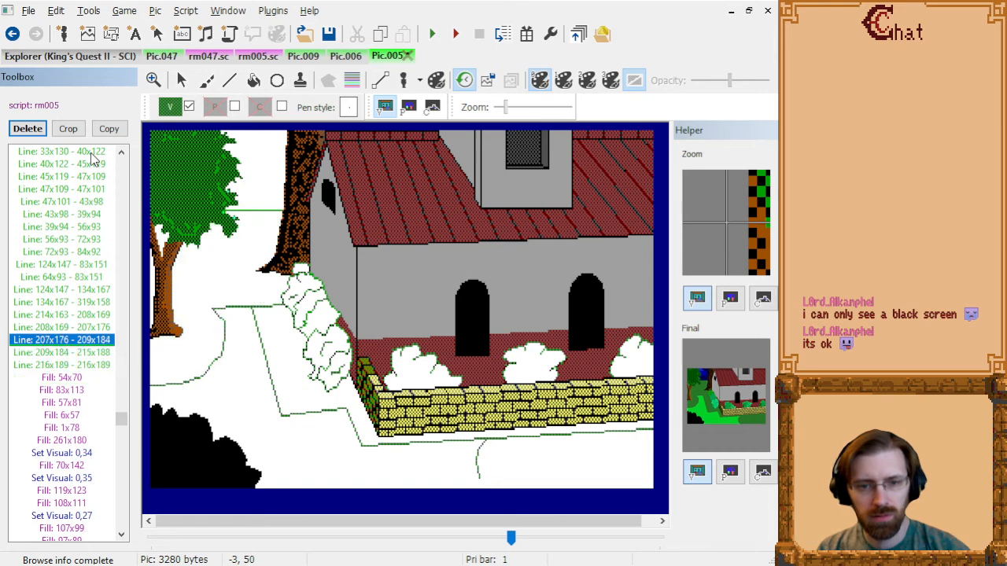
- Insert a green line from 55x49 to 82x48 between the trees after the line 216x189 - 216x189, and preview the 54x70 fill
key(Down)
key(Down)
key(Down)
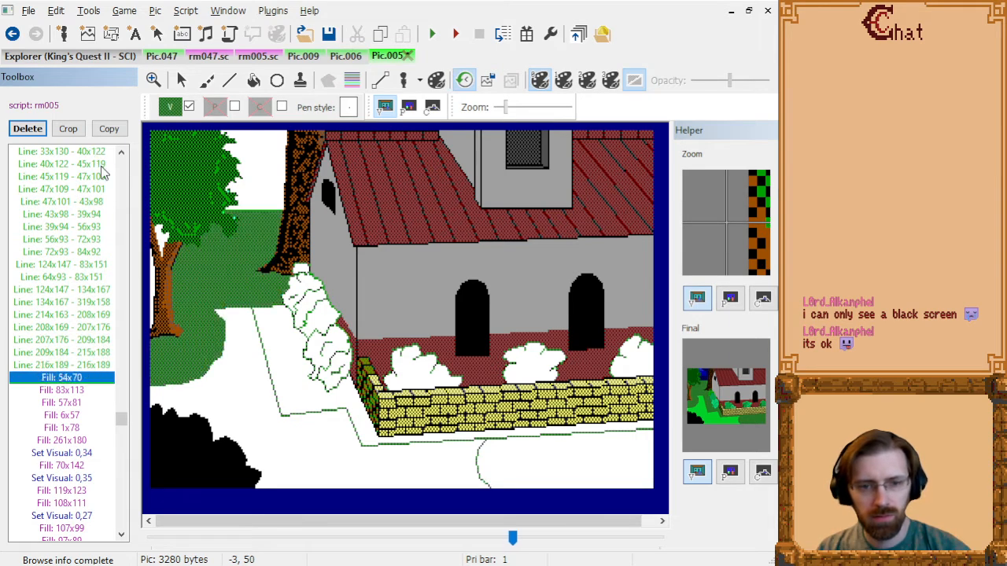
key(Up)
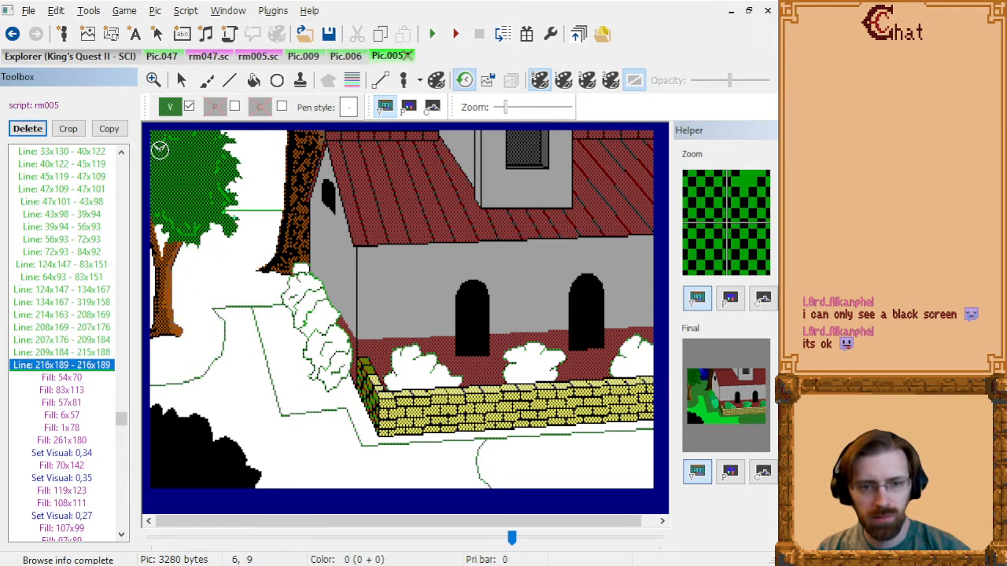
click(230, 83)
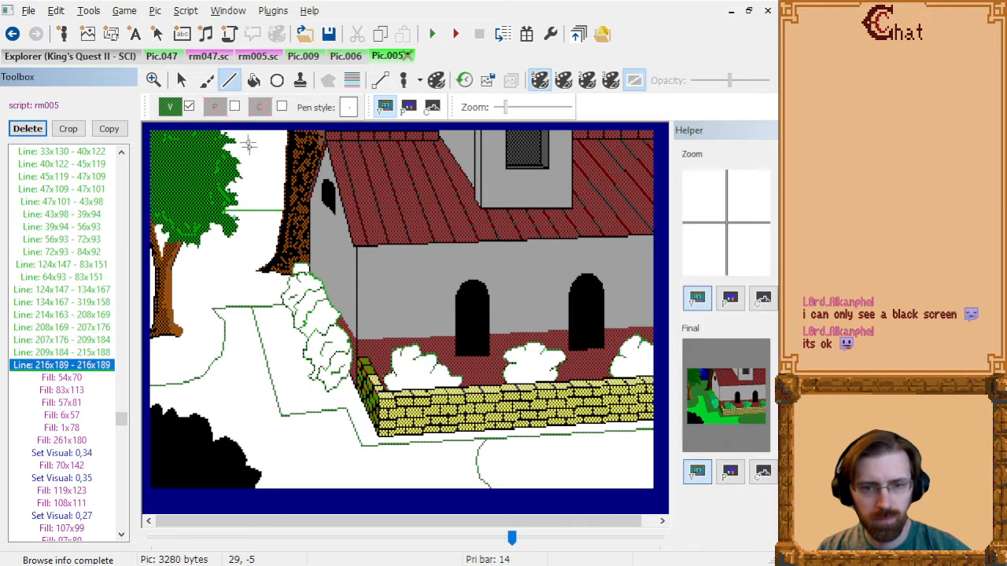
click(236, 227)
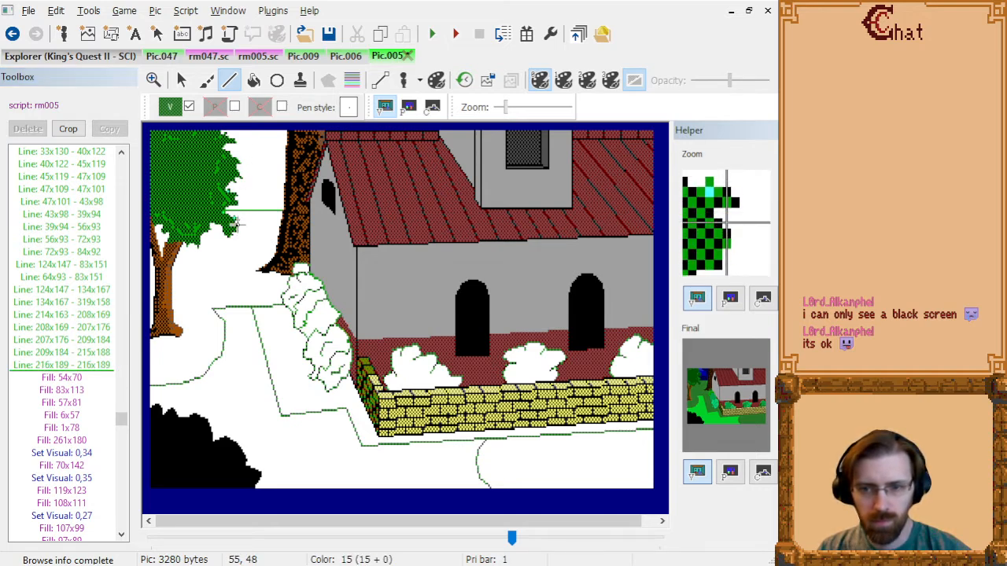
click(280, 224)
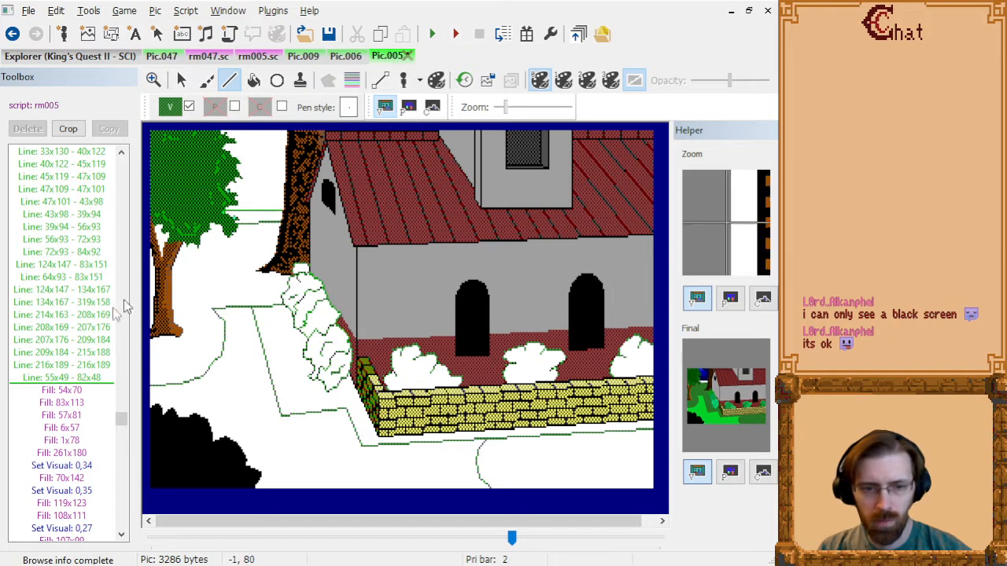
click(61, 391)
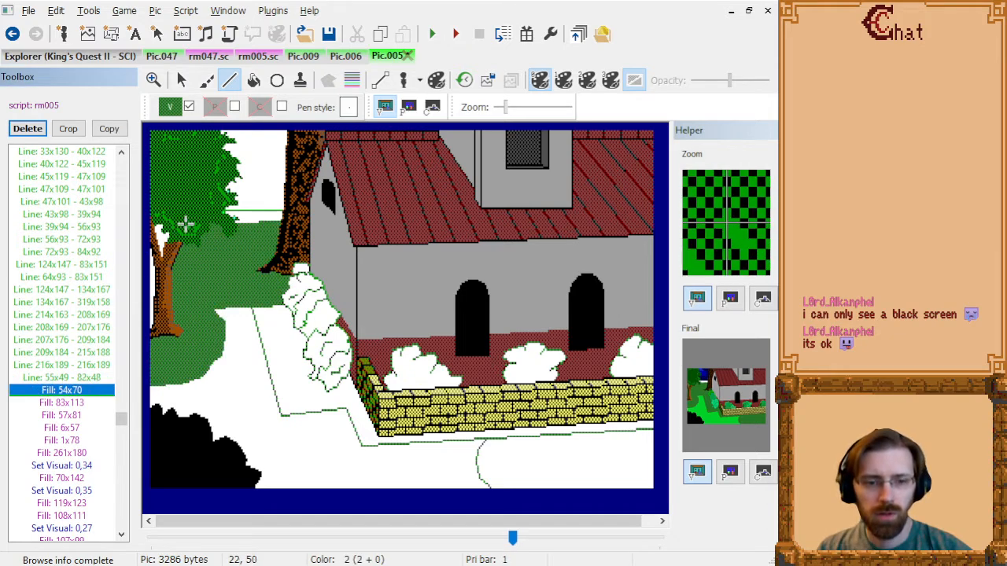
- Fill the new grass strip between the trees with light green at 61x45, after the 70x142 fill, and preview the whole picture
key(Down)
key(Down)
key(Down)
key(Down)
key(Down)
key(Down)
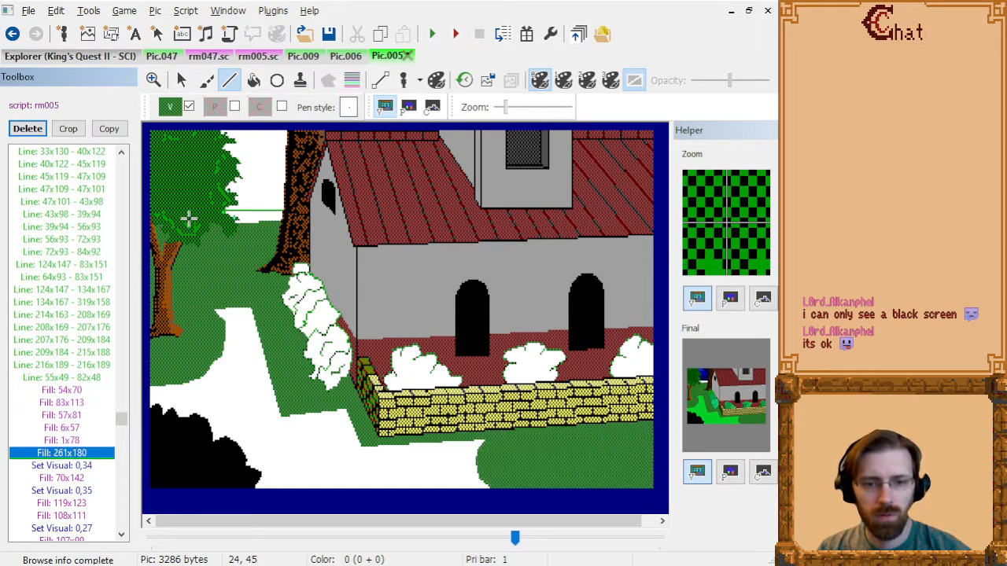
key(Down)
click(253, 80)
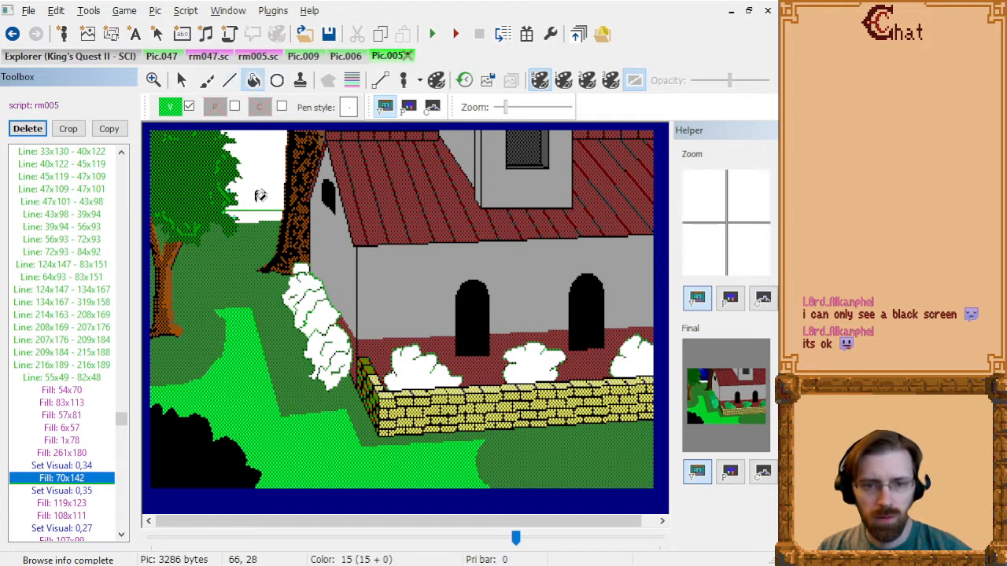
click(250, 212)
click(76, 444)
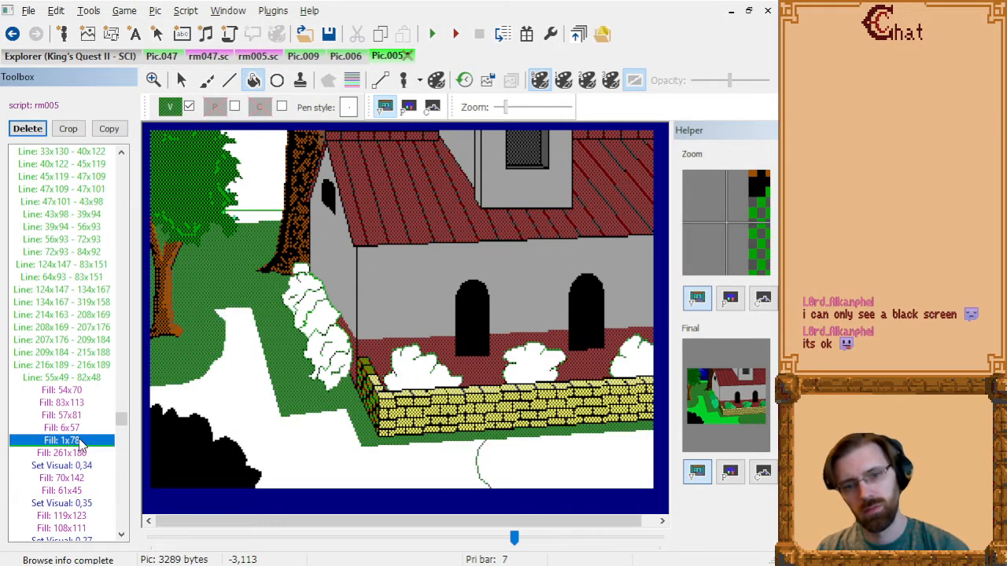
key(End)
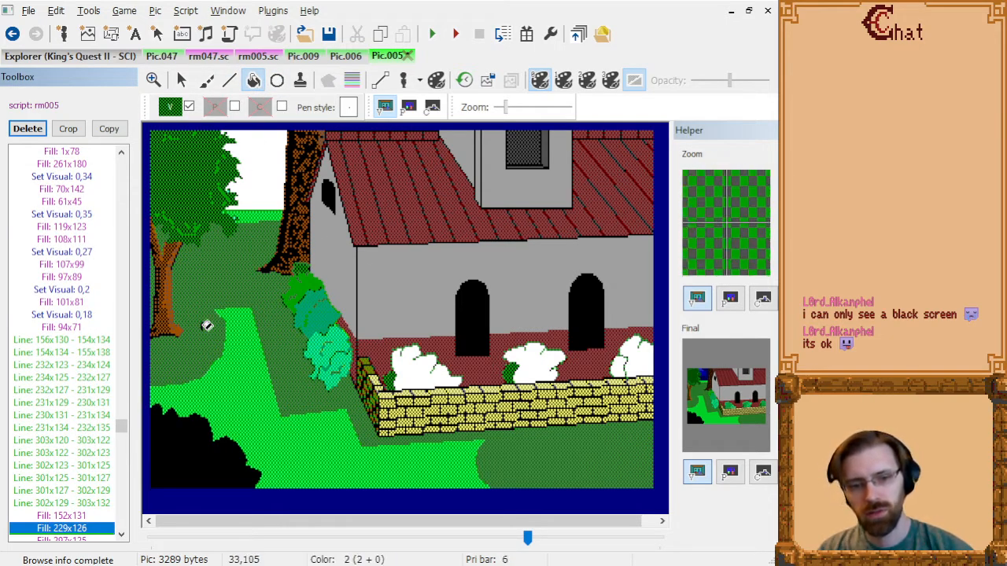
key(End)
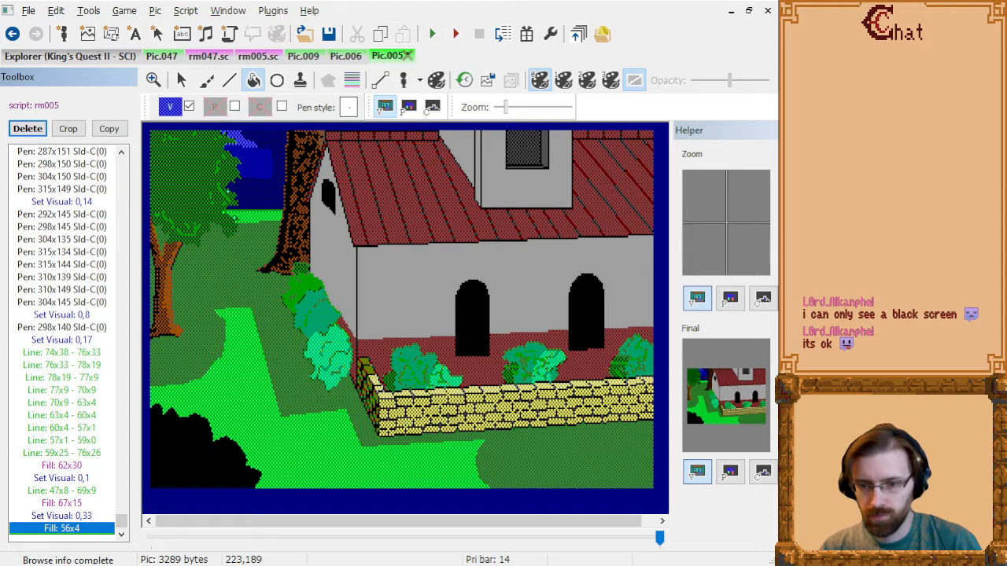
- Switch to the kq1new project, open Pic 004 and examine its control and visual screens
key(alt+Tab)
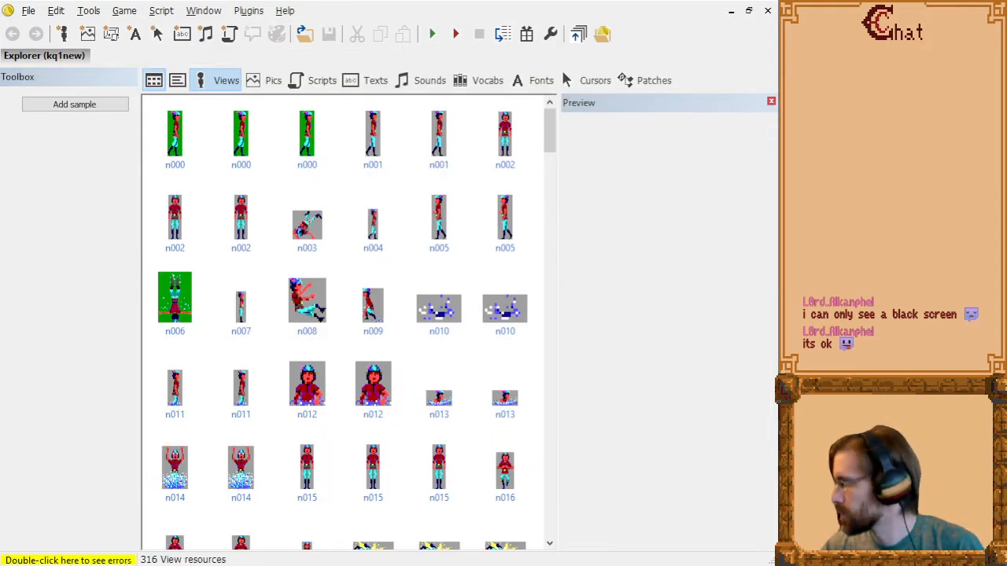
click(270, 82)
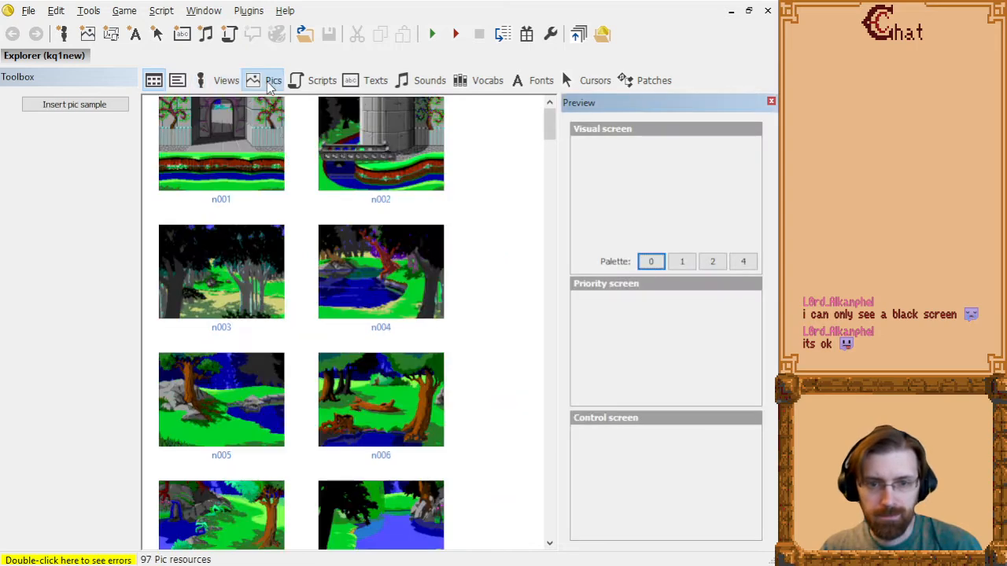
double_click(364, 297)
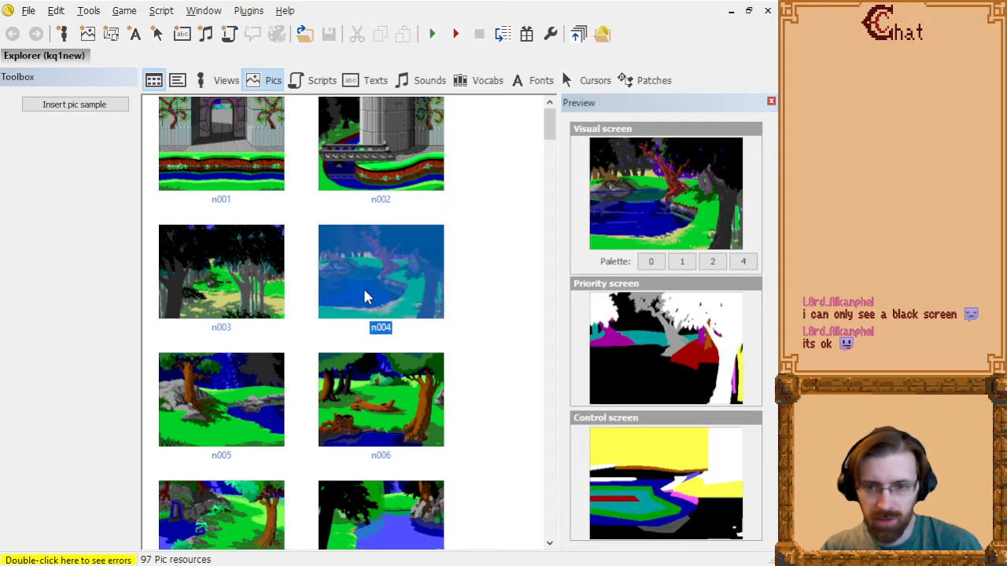
click(431, 110)
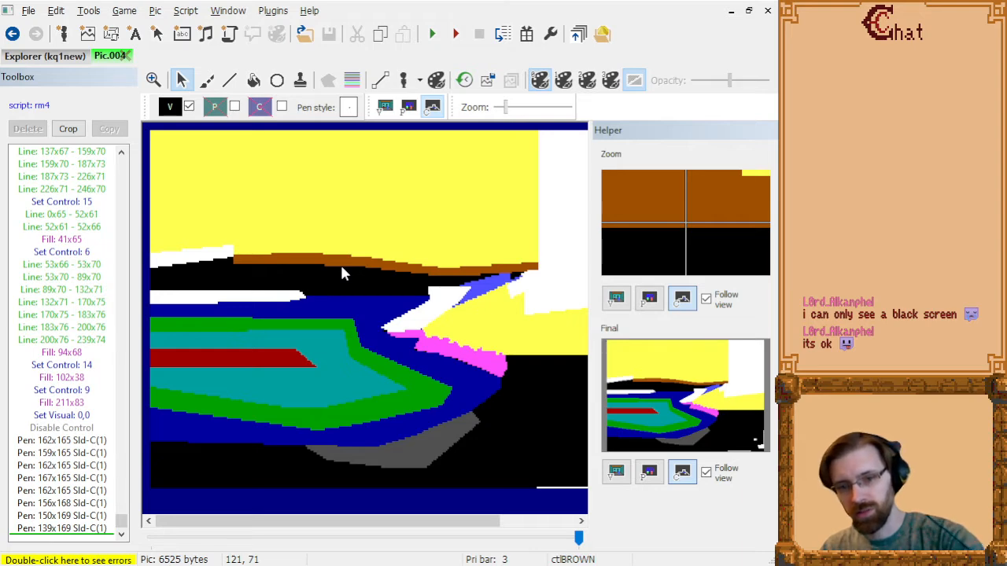
click(386, 110)
click(386, 110)
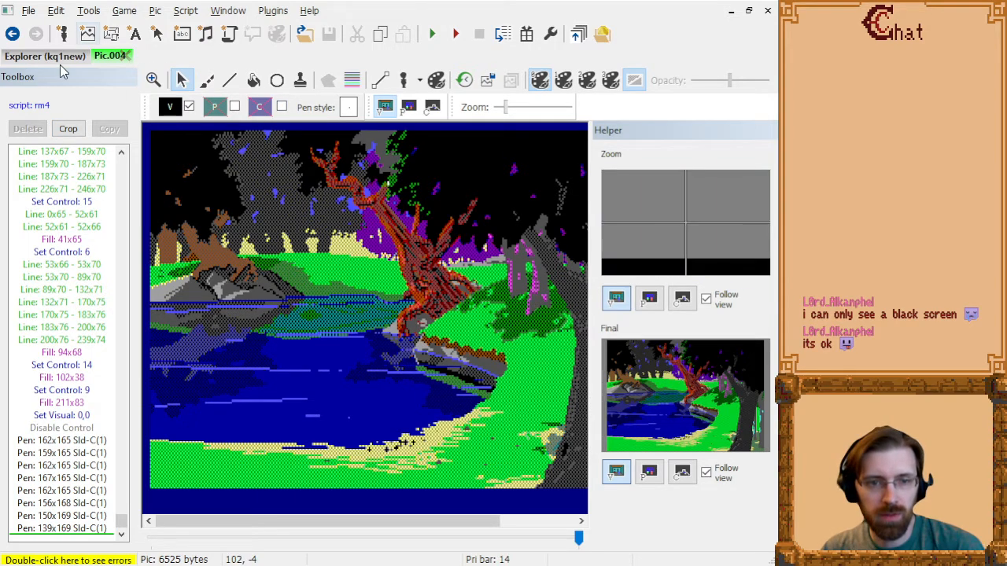
- Return to the King's Quest II project and compare the tree in Pic 006 with the Pic 005 scene
key(alt+Tab)
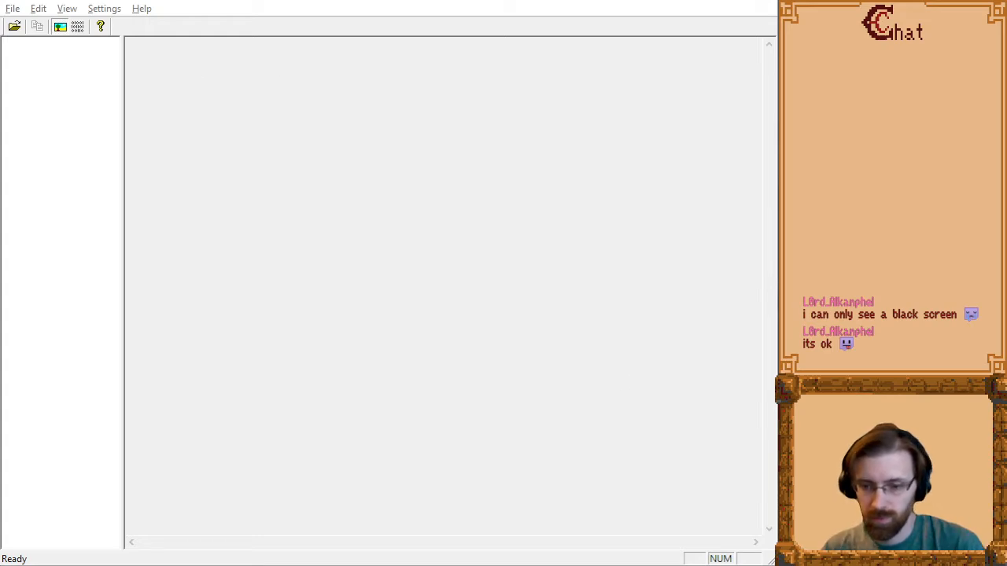
key(alt+Tab)
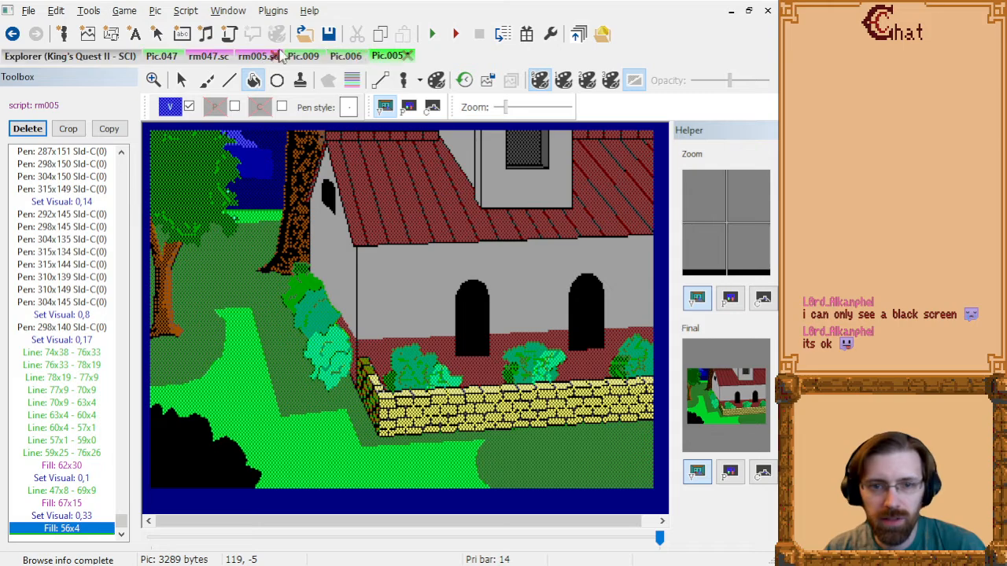
click(344, 56)
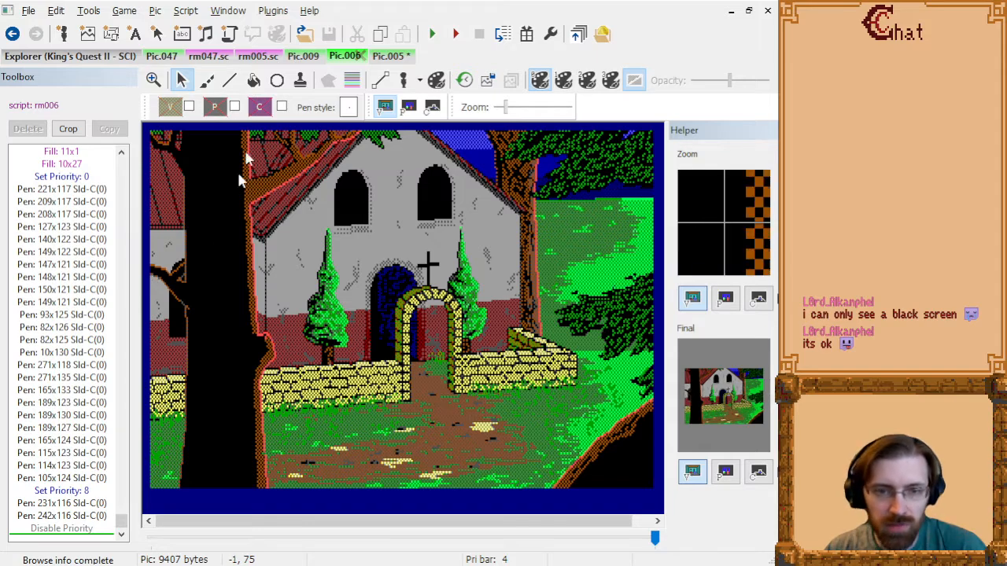
click(379, 58)
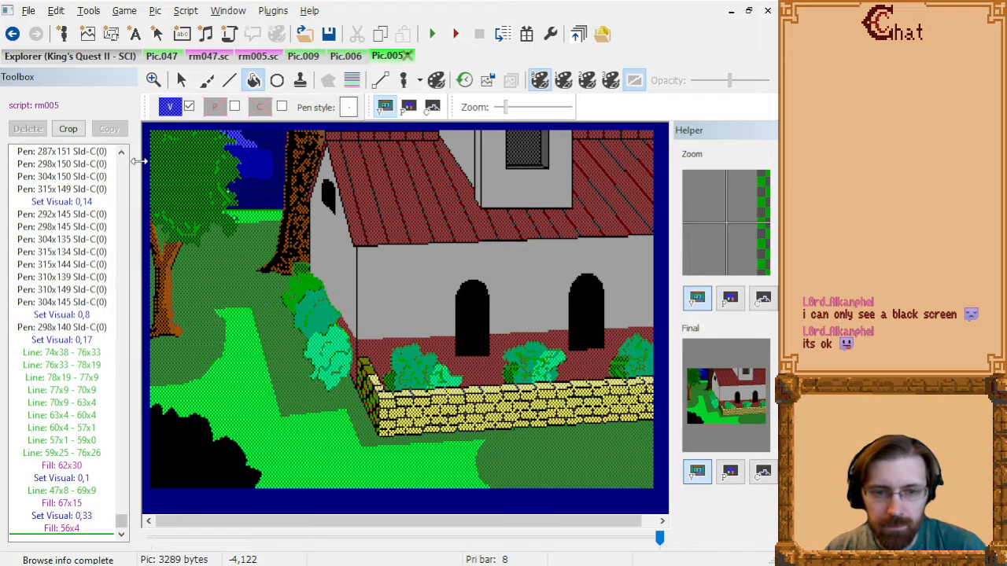
- Set the visual colour to solid brown and draw a branch's lower edge from 319x75 through 306x63 to 283x55
click(171, 107)
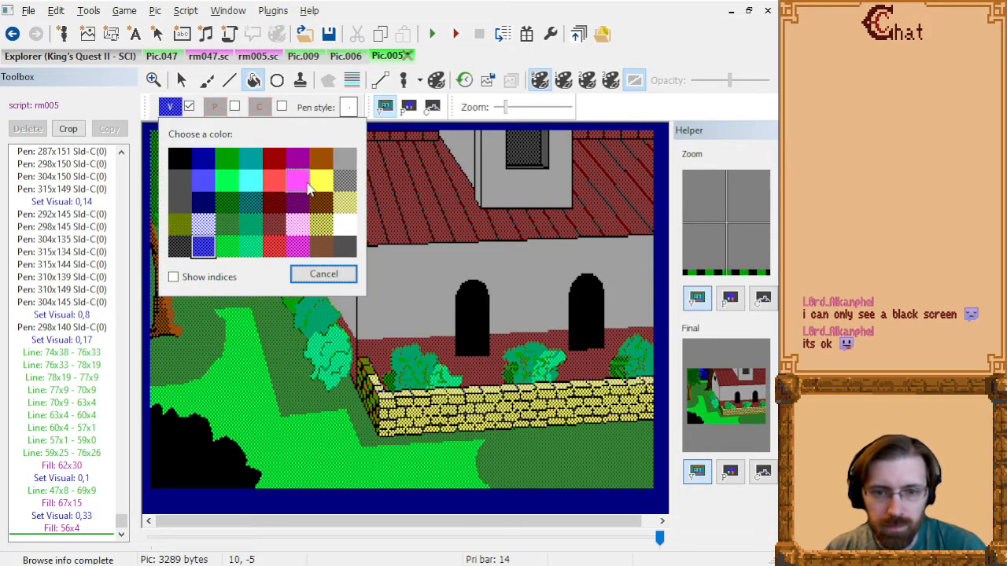
click(323, 155)
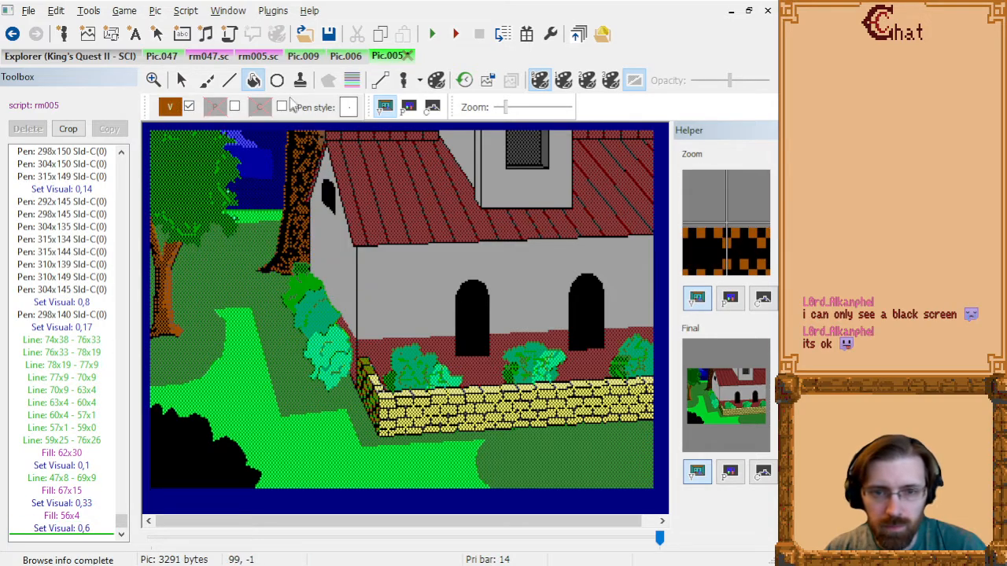
key(ctrl+Tab)
click(388, 55)
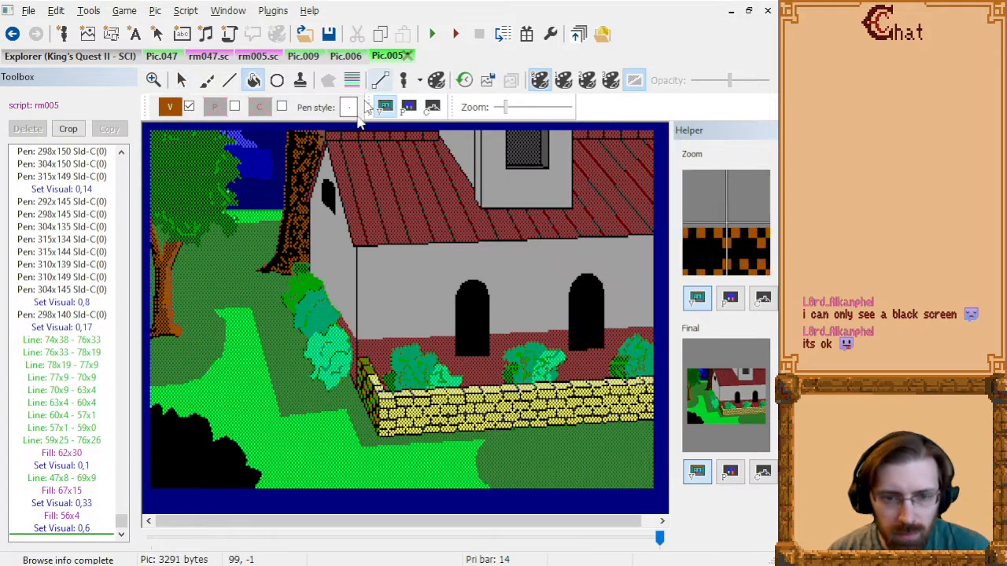
click(229, 81)
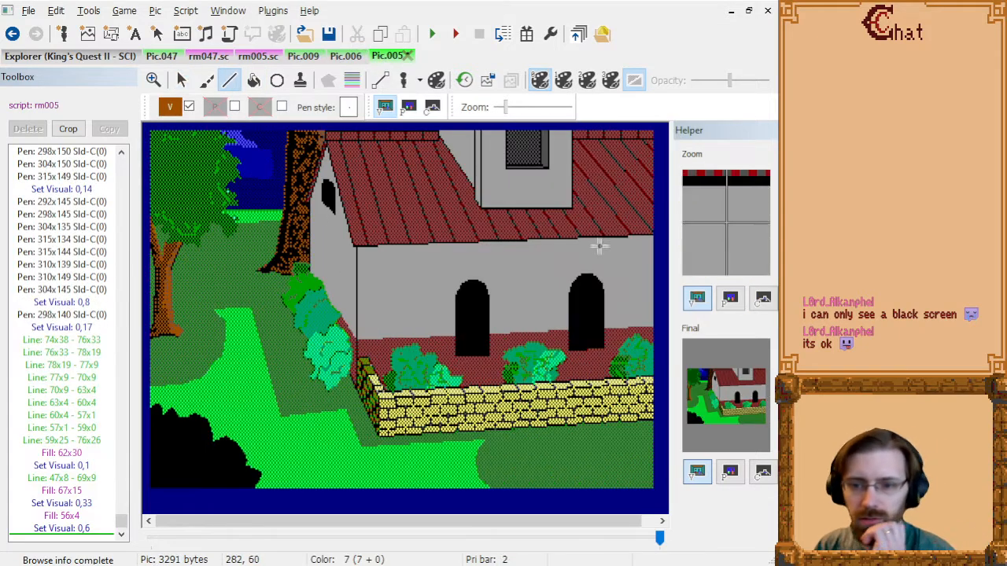
click(652, 274)
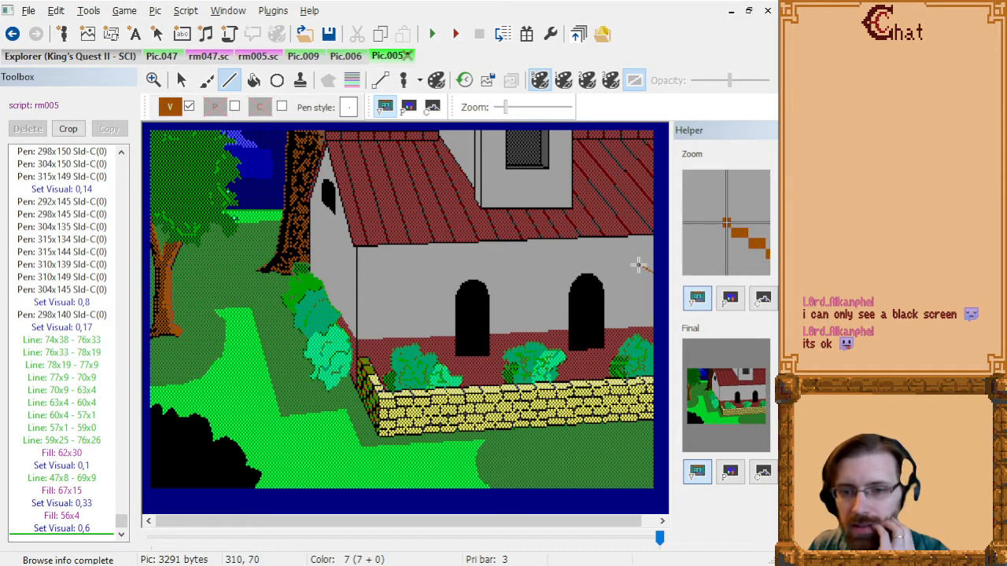
click(638, 264)
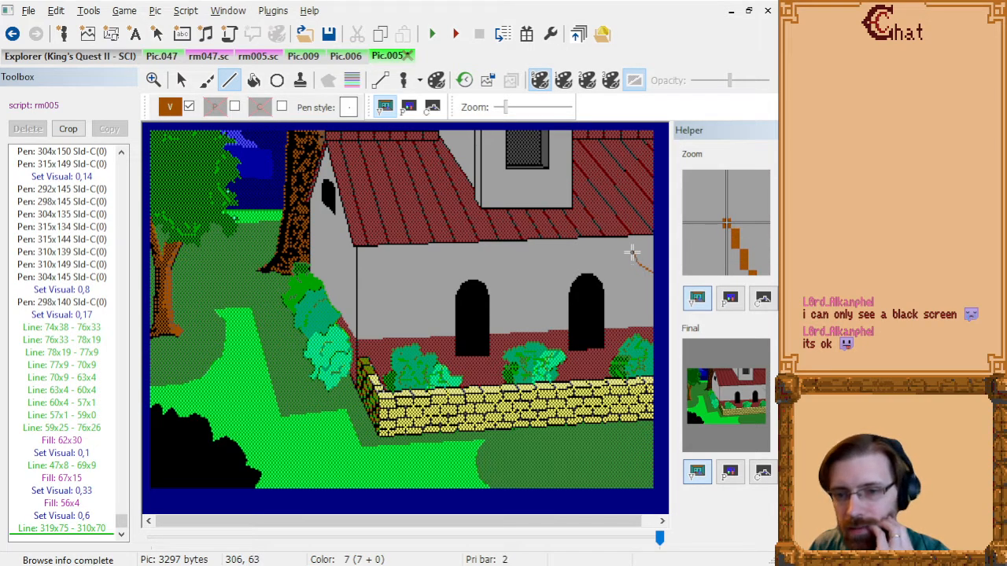
click(632, 251)
click(626, 245)
click(614, 241)
click(594, 236)
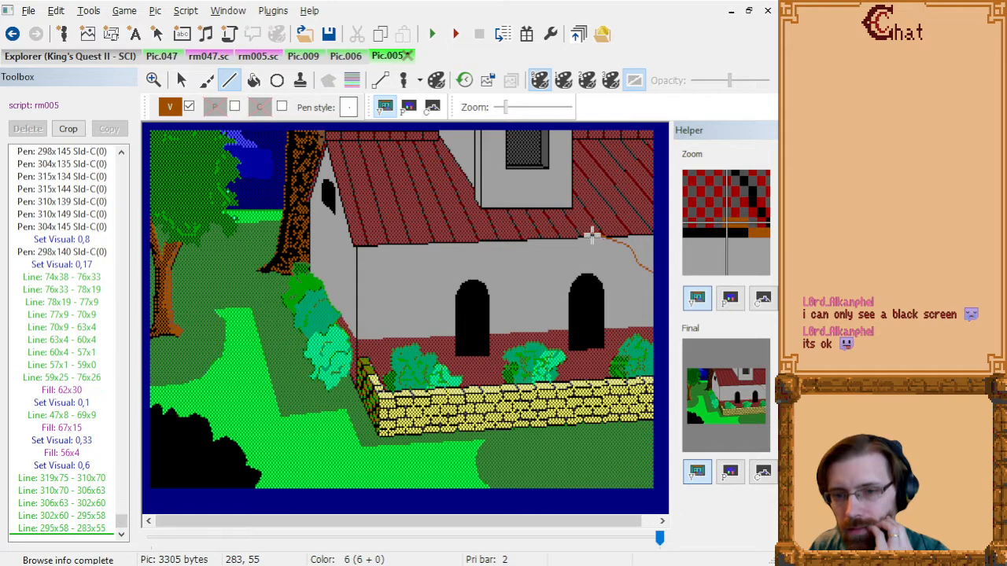
- Continue the brown branch outline around the lower twig, via its tip at 265x52 and back to 289x53
click(580, 228)
click(567, 230)
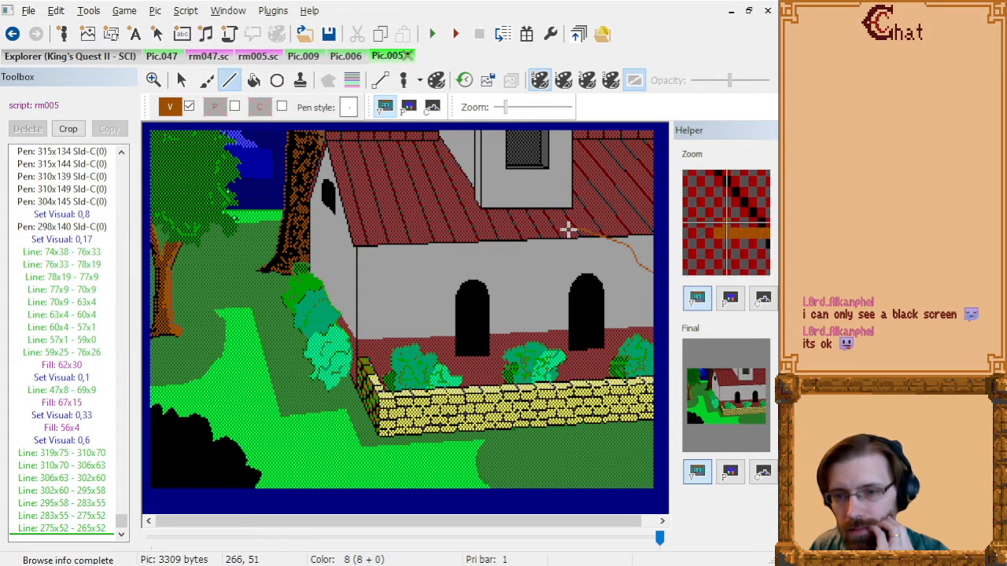
click(567, 229)
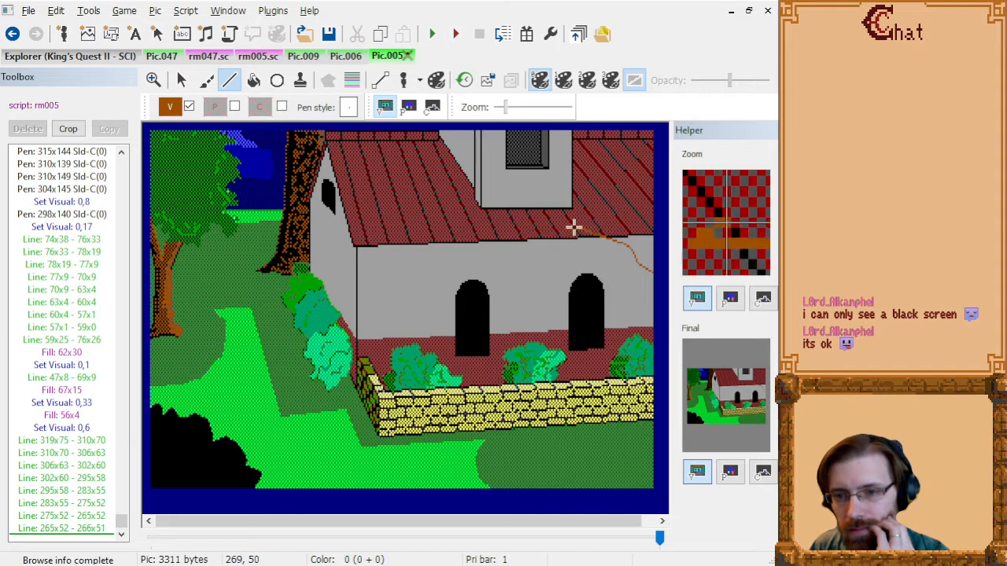
click(578, 228)
click(592, 228)
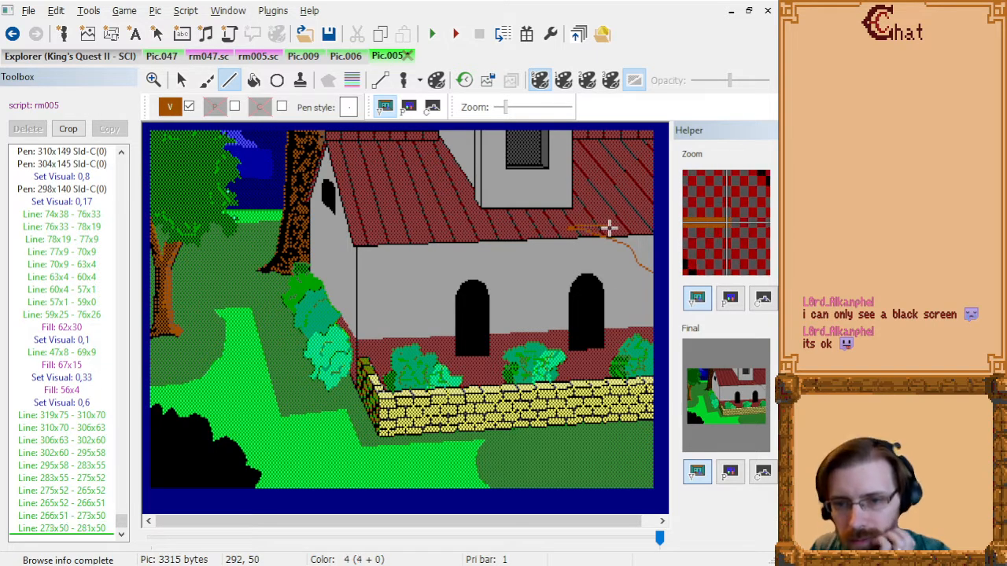
scroll(611, 236, up, 1)
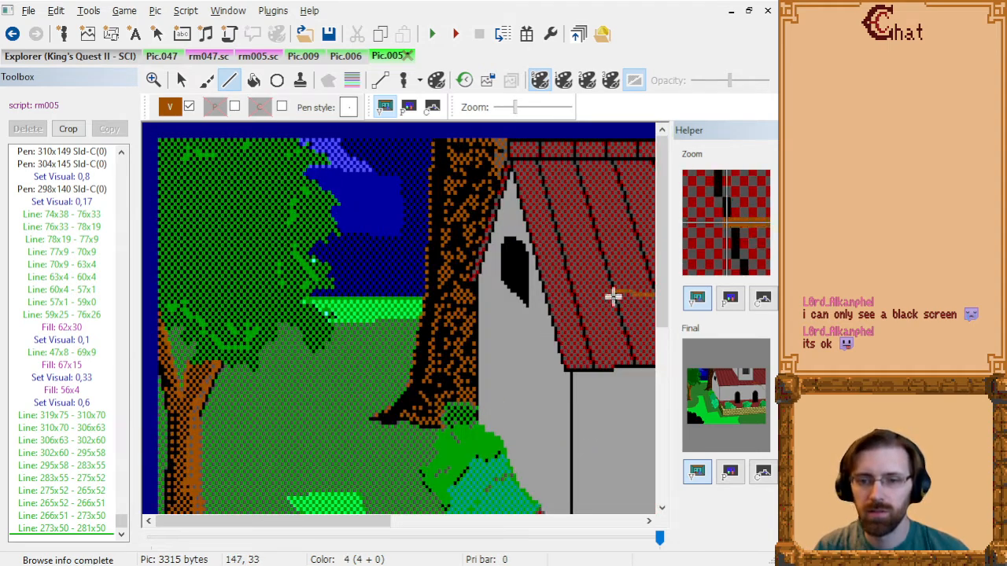
drag(321, 522, 662, 515)
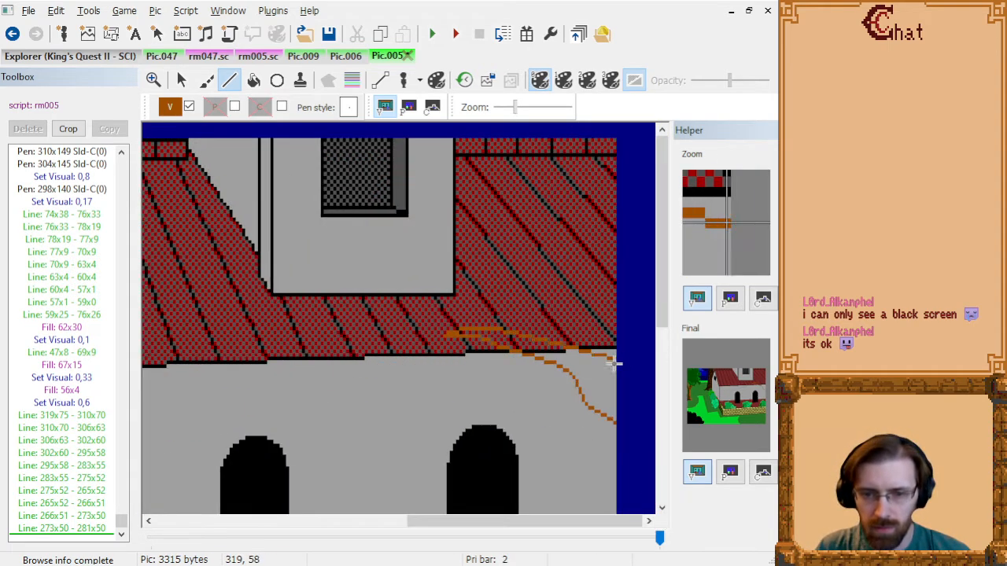
scroll(614, 364, up, 1)
drag(389, 522, 594, 508)
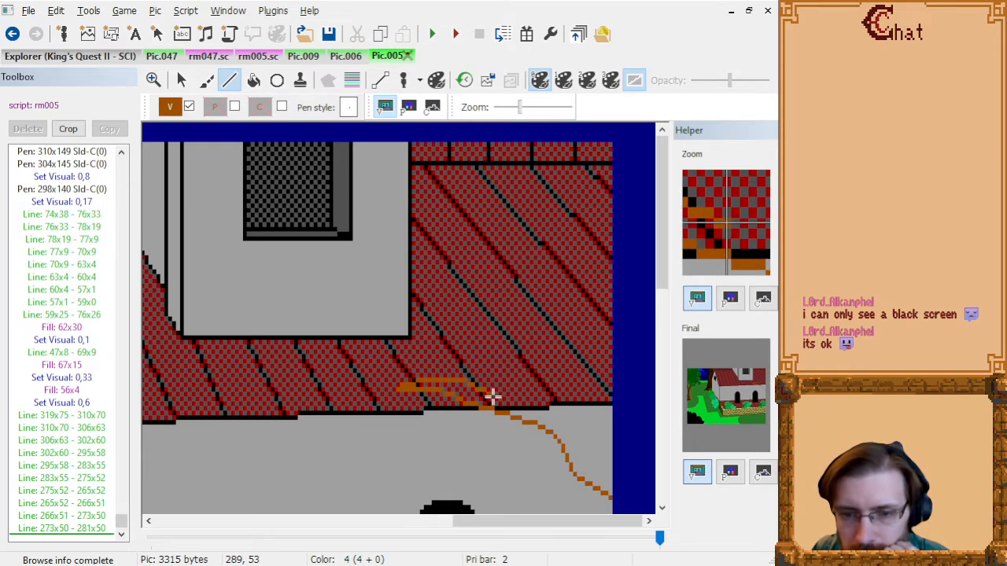
click(491, 397)
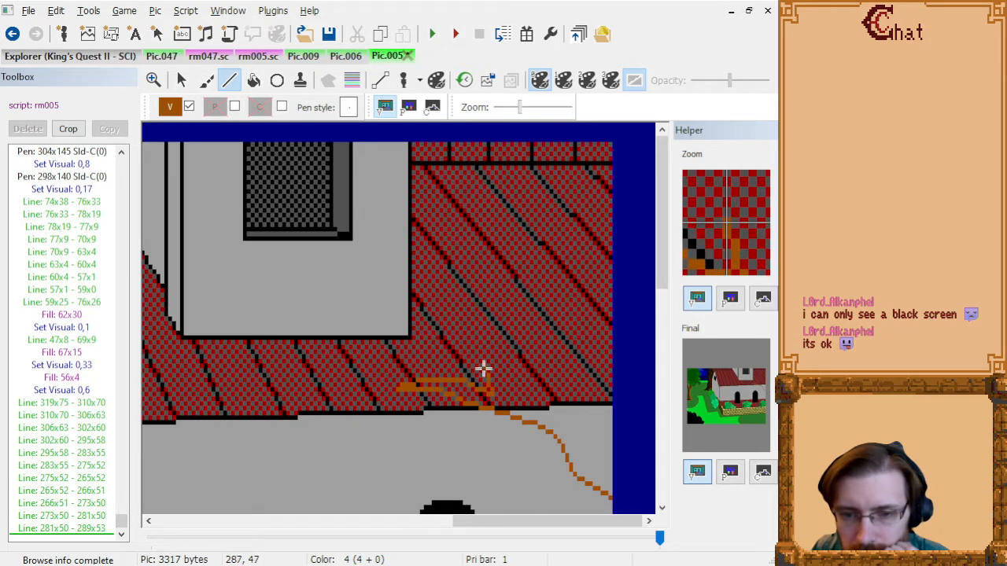
- Draw the lower edge of the upper twig in brown from 289x53 through 280x42 to its tip at 272x37
click(484, 368)
click(472, 356)
click(457, 341)
click(453, 334)
click(446, 327)
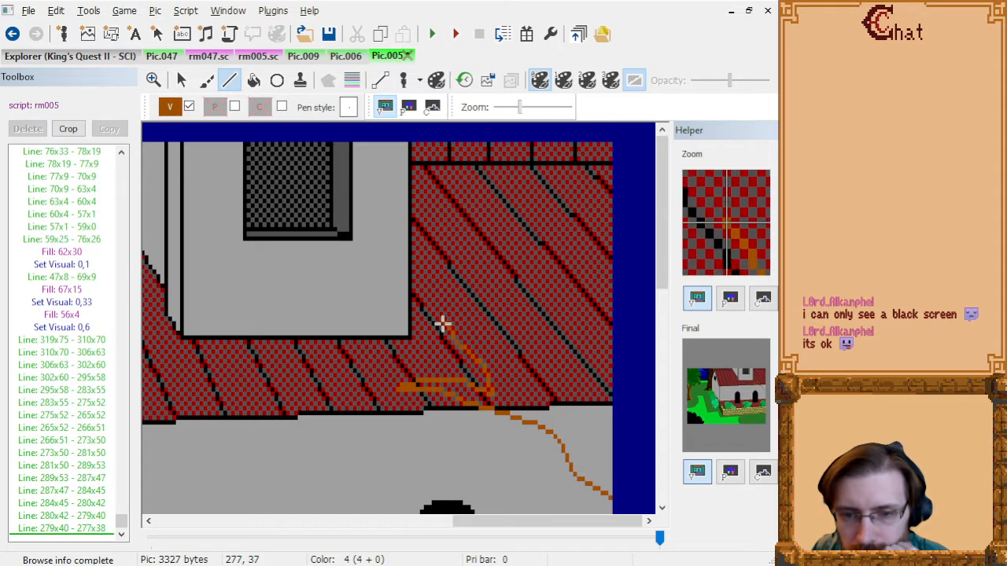
click(426, 320)
click(437, 314)
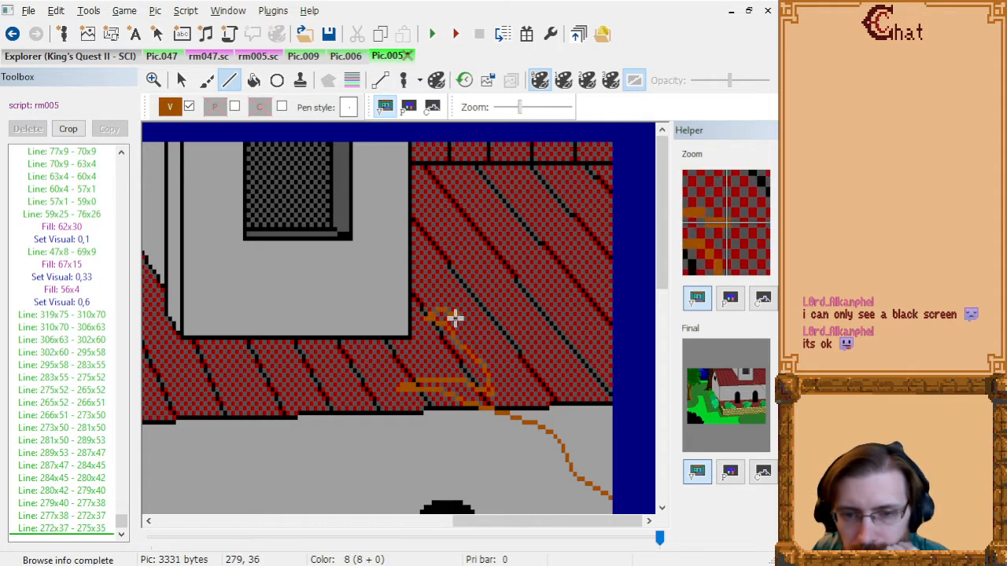
click(460, 324)
click(469, 332)
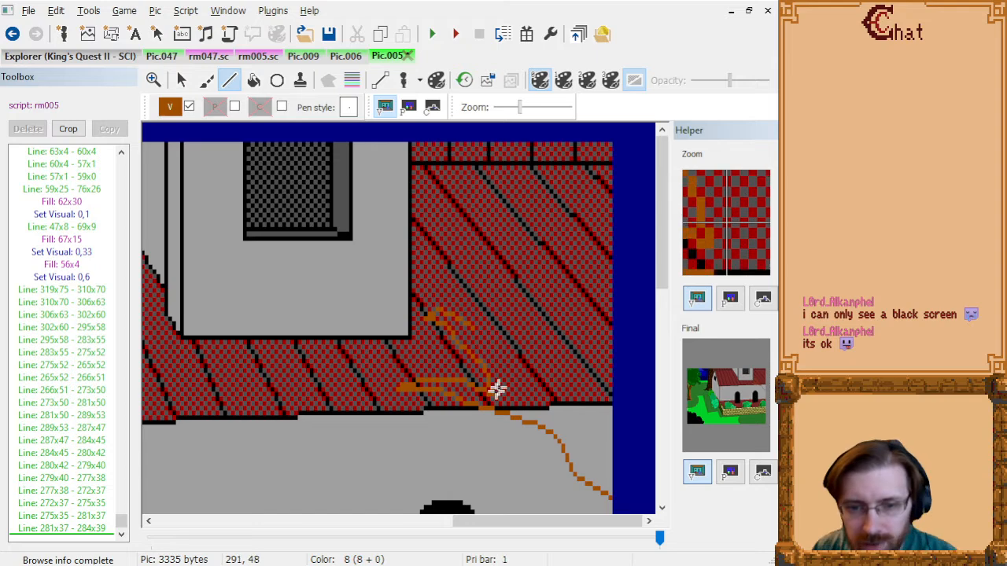
click(99, 532)
key(shift+Up)
key(shift+Up)
key(shift+Up)
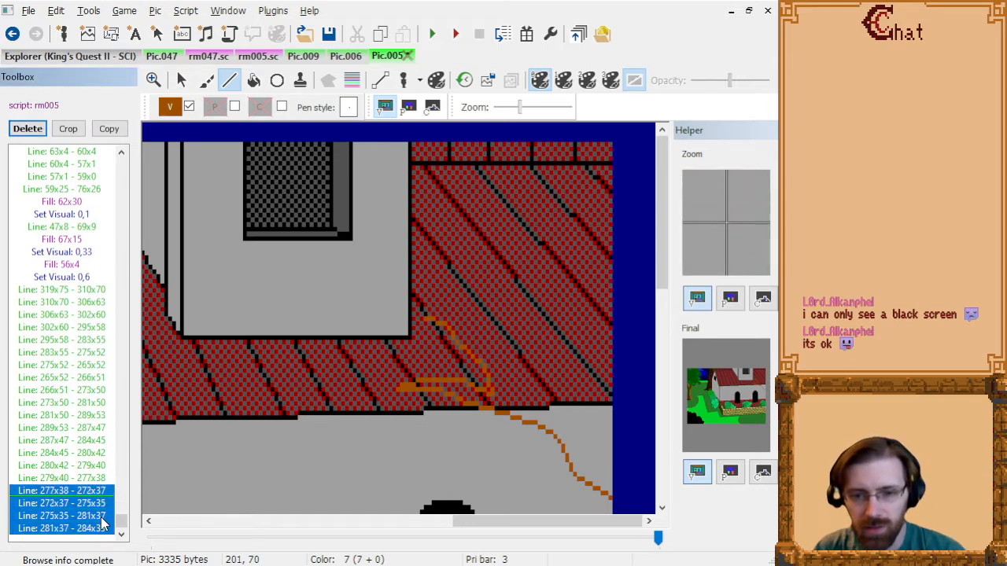
key(shift+Down)
key(Delete)
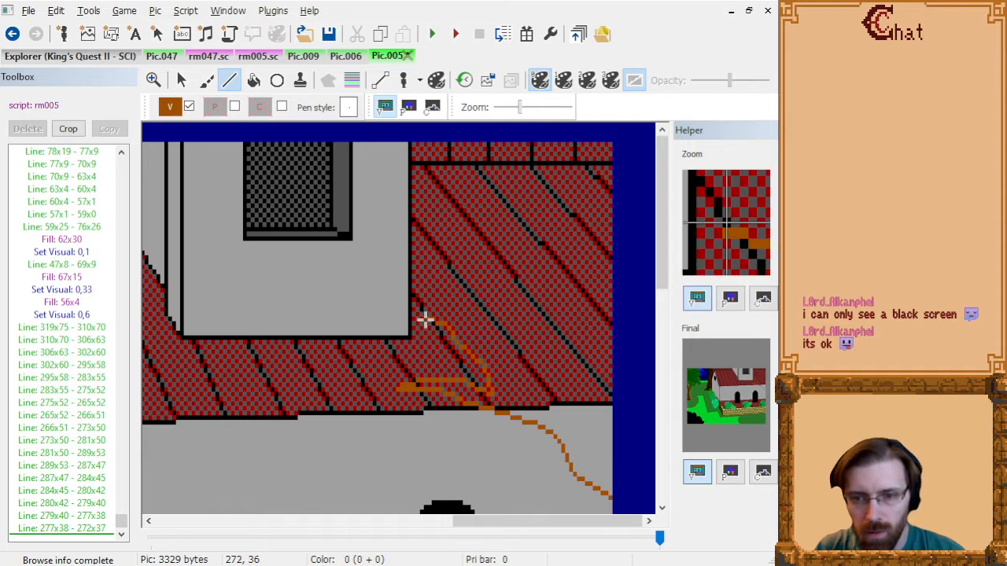
- Draw the upper twig's top edge in brown from 272x37 through 279x37 and 288x44 to 292x50
click(437, 318)
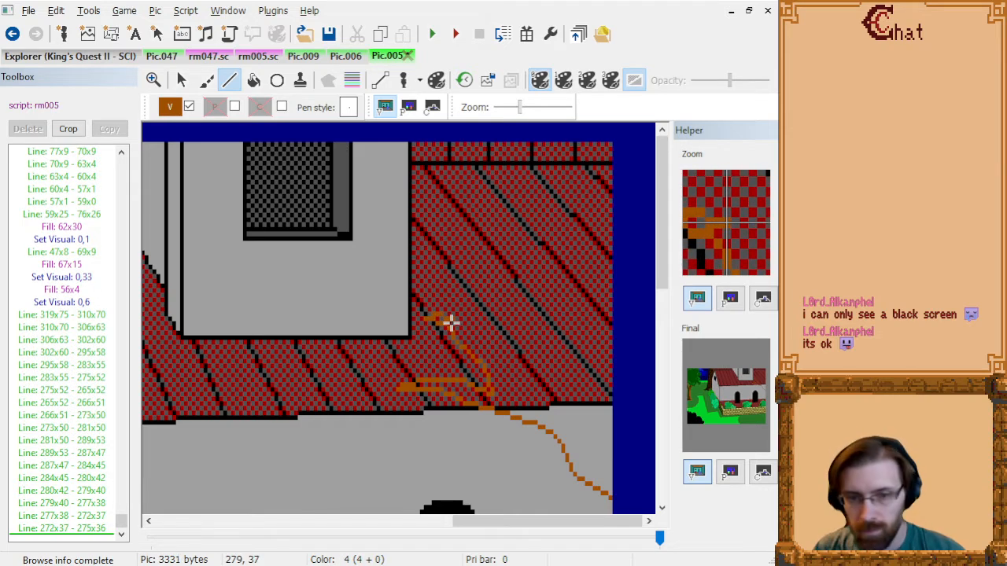
click(453, 322)
click(469, 338)
click(488, 357)
click(501, 372)
click(504, 384)
- Draw the branch's top edge in brown from 292x50 through 296x55, 301x56, 306x58, 311x62, 313x65 and 316x68 to 319x69
click(518, 405)
click(540, 409)
click(558, 418)
click(580, 443)
click(587, 454)
click(599, 468)
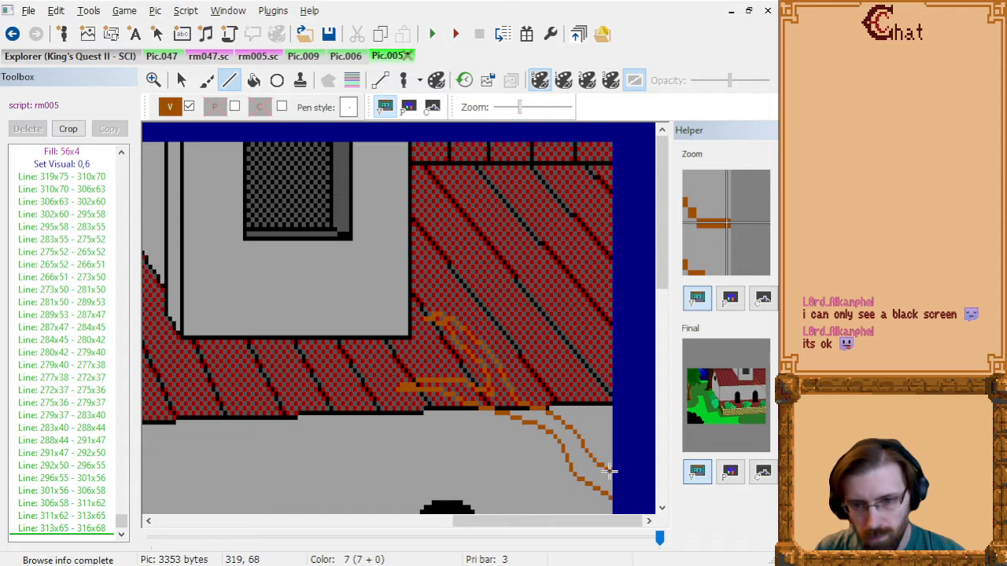
click(610, 475)
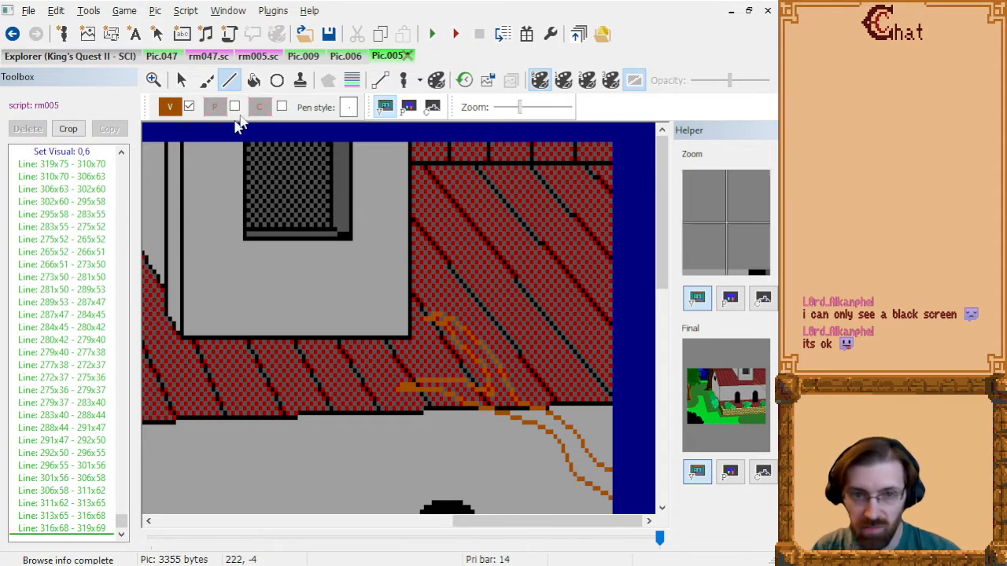
- Check Pic.006 for reference, and in Pic.005 replace the branch's last top-edge segment with a line from 316x68 to 319x71
click(345, 57)
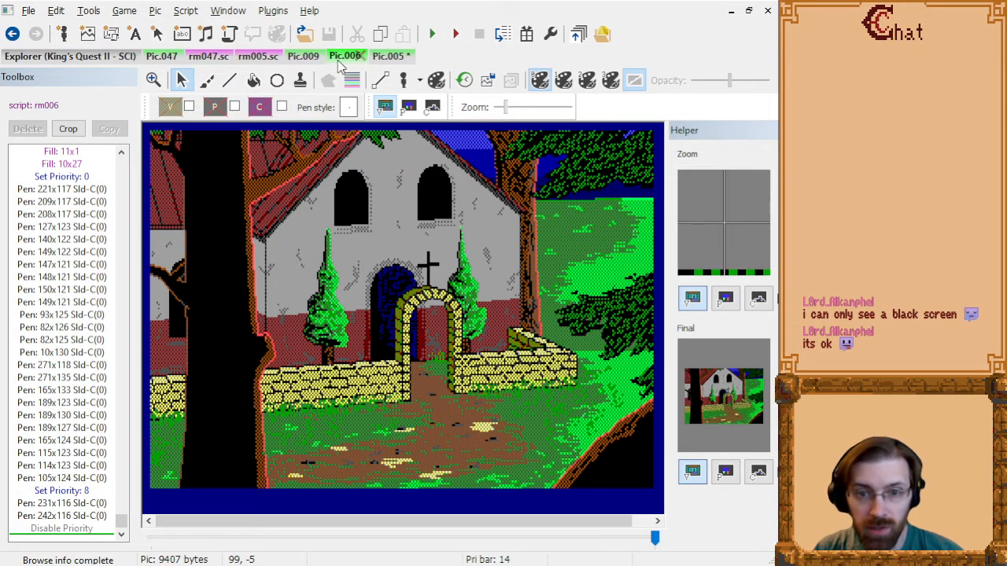
click(387, 57)
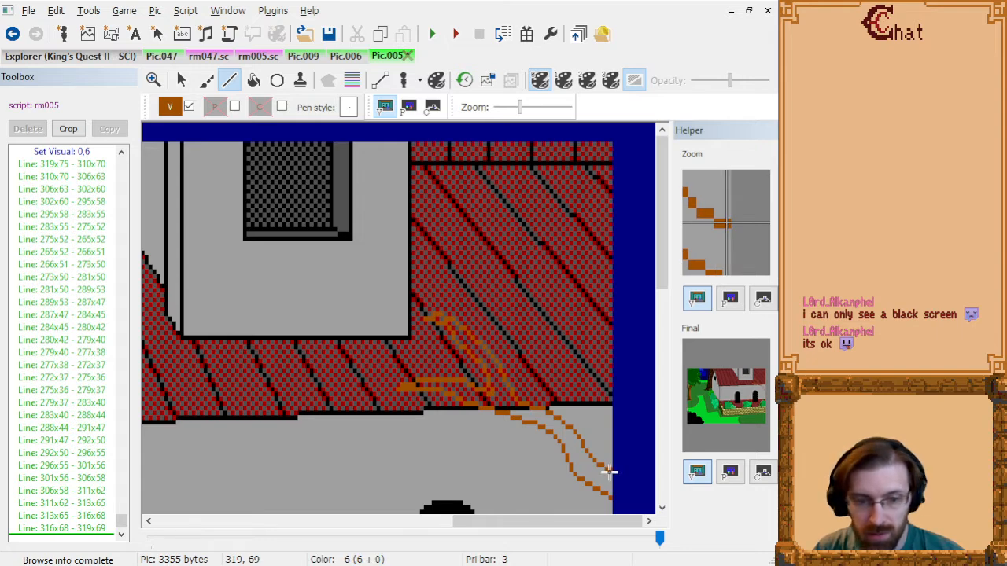
click(91, 530)
key(Delete)
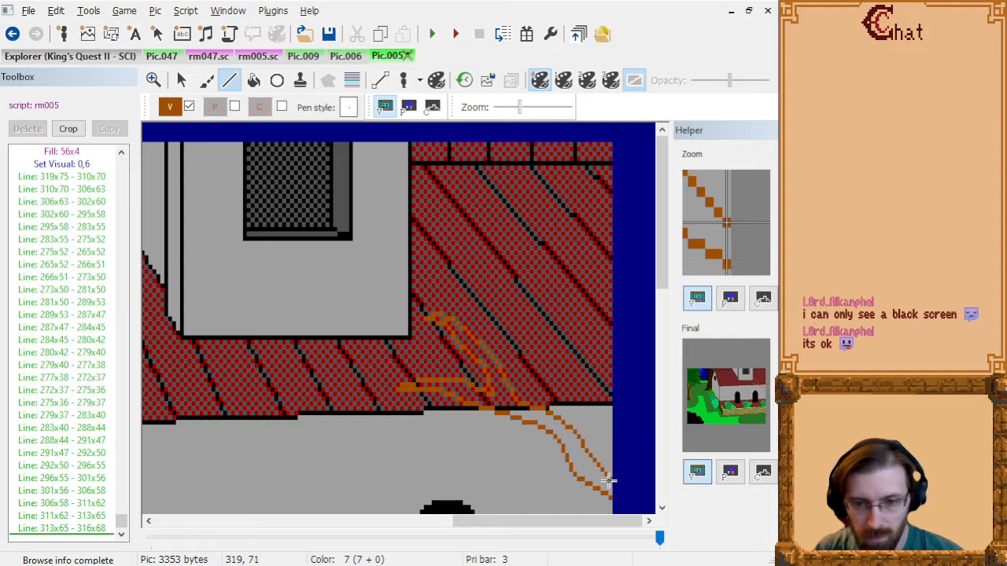
click(609, 480)
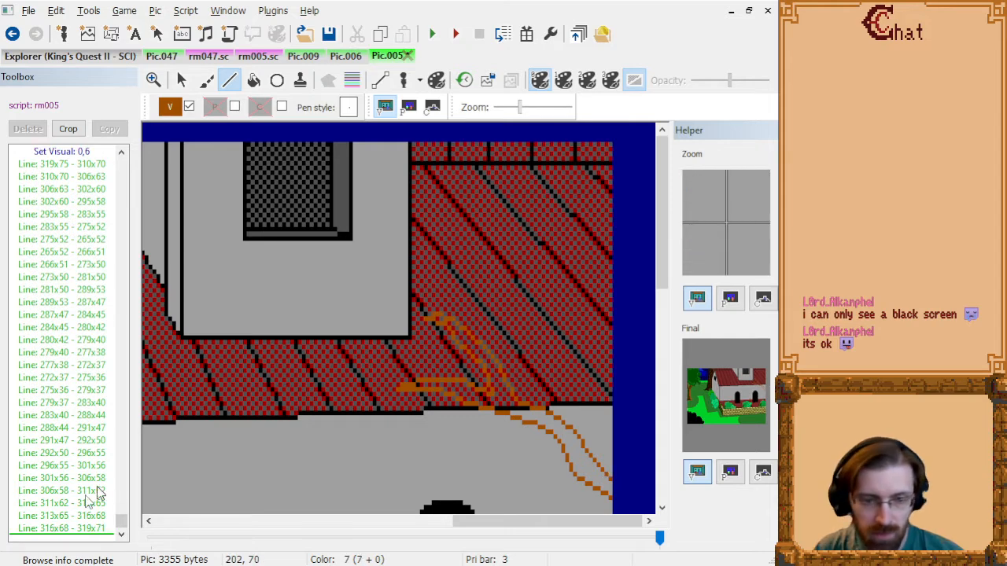
- Delete the branch's top-edge line commands running from 292x50 to 316x68
click(44, 529)
key(Up)
key(Up)
key(Up)
key(Up)
key(Up)
key(Up)
key(Up)
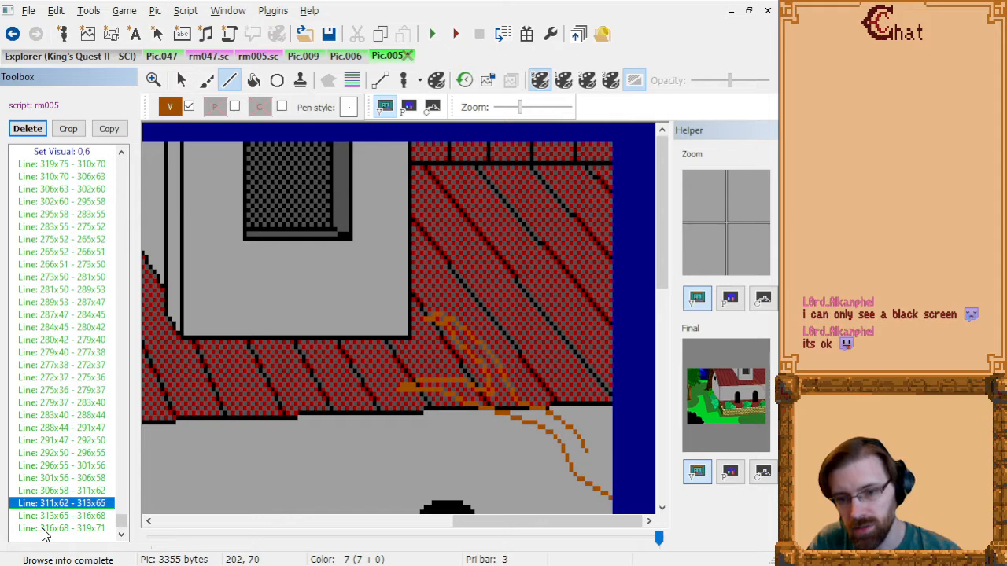
key(Up)
key(Down)
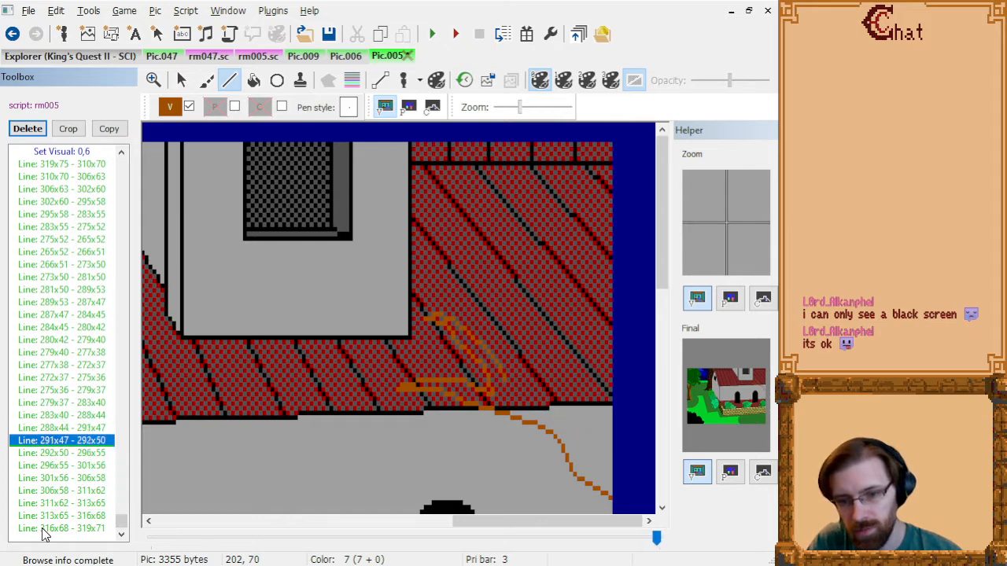
key(Down)
key(shift+Down)
key(shift+Down)
key(shift+Down)
key(shift+Down)
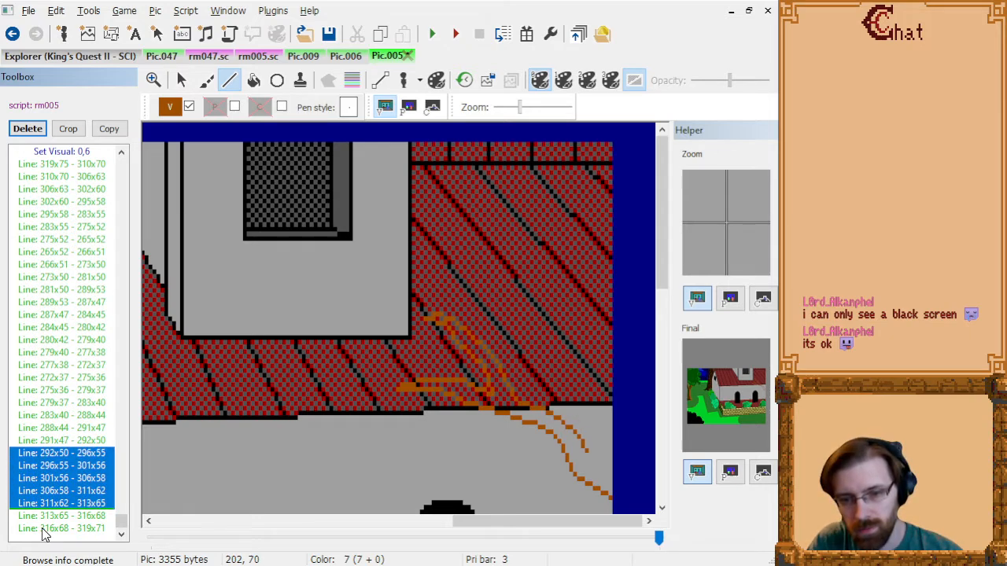
key(Delete)
- Redraw the branch's top edge in brown from 292x50 through 297x54, 301x56, 307x60 and 309x63 to 313x66
click(45, 530)
click(504, 385)
click(524, 402)
click(542, 409)
click(566, 430)
click(573, 446)
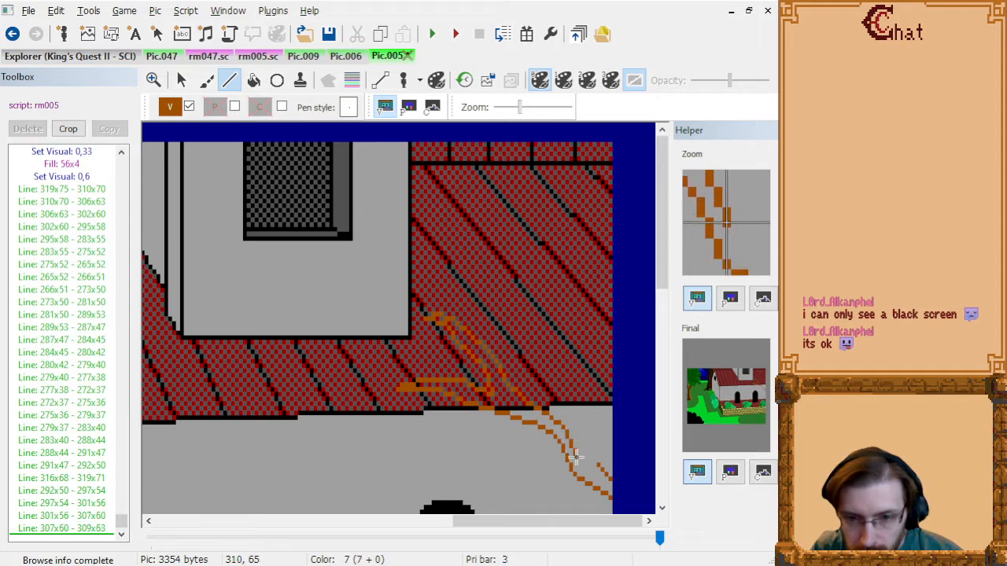
click(587, 463)
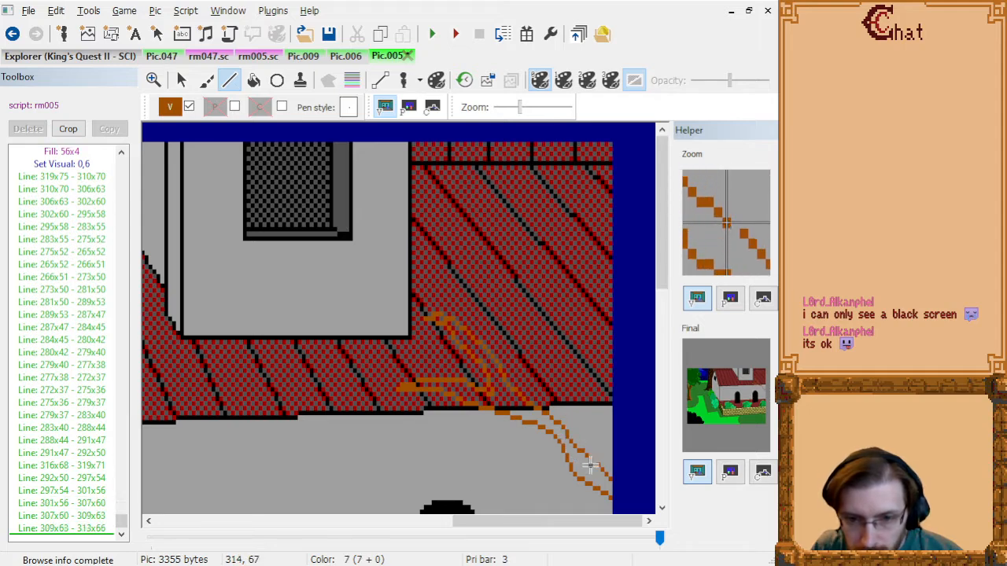
- Delete the 316x68–319x71 and 309x63–313x66 segments and draw the top edge's end from 309x63 through 312x67 to 319x71
click(82, 528)
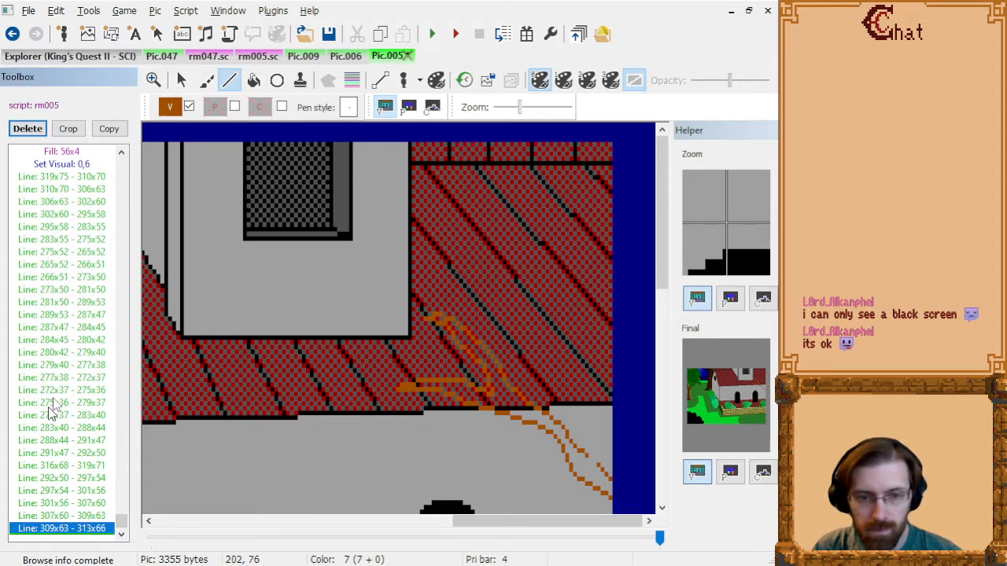
click(79, 368)
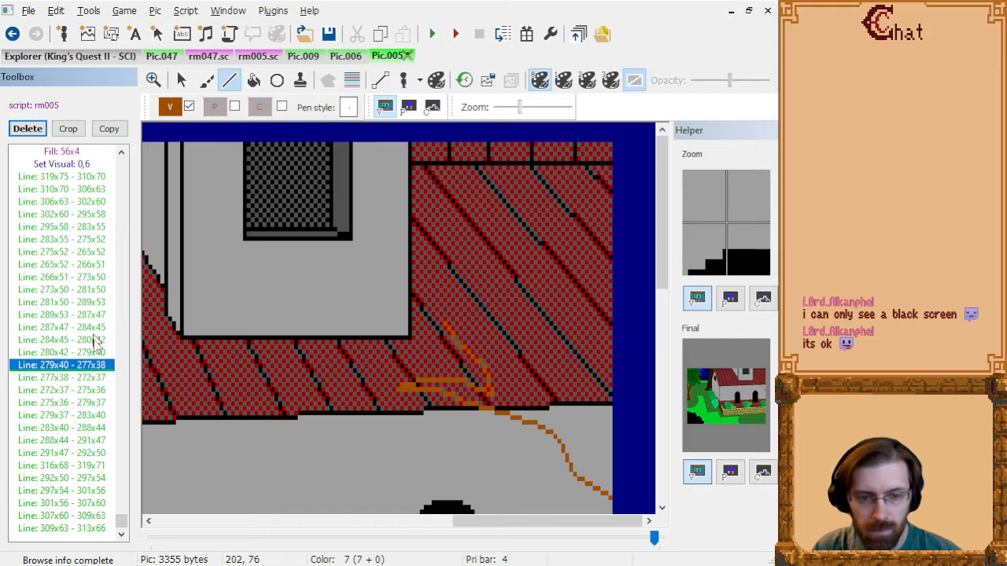
click(100, 466)
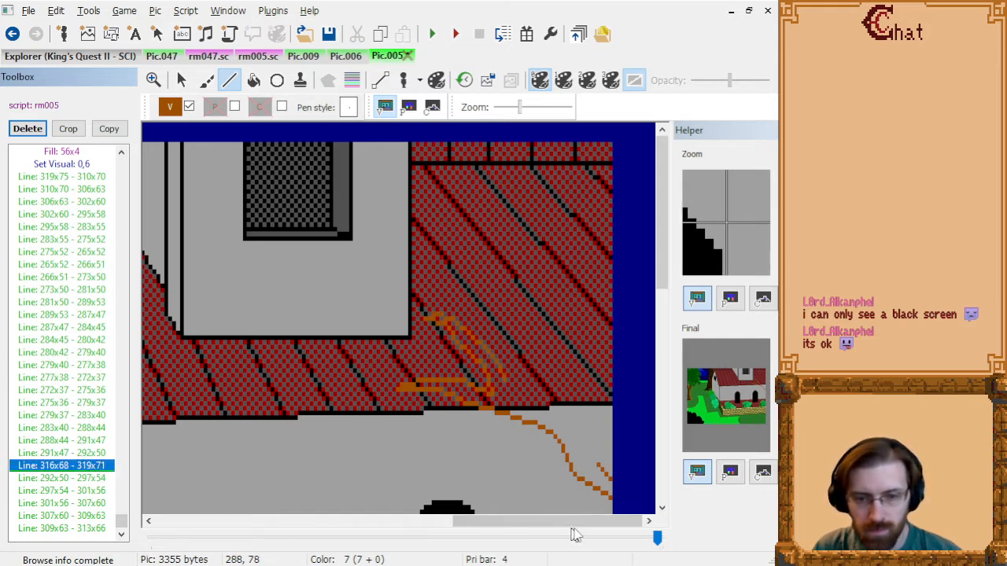
key(Delete)
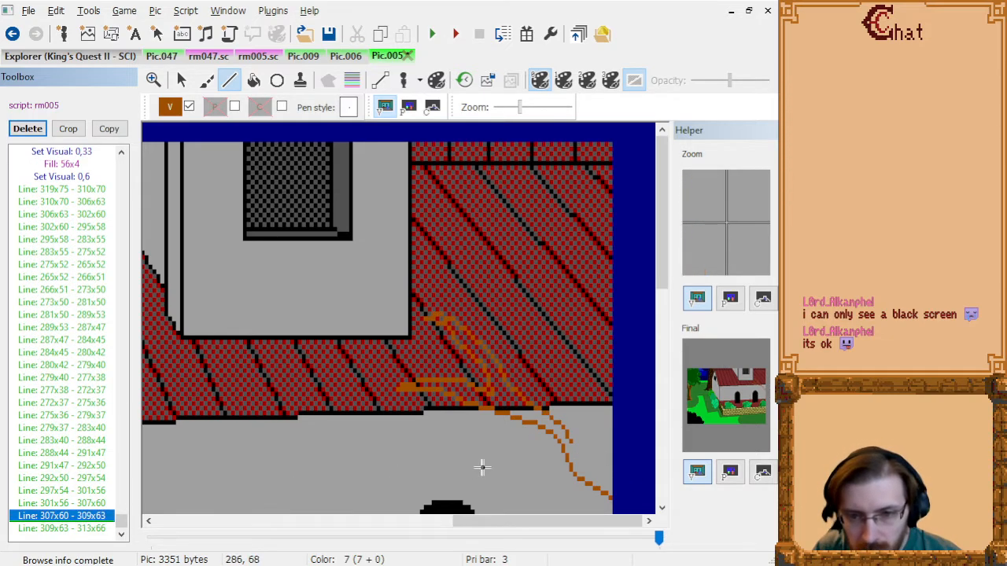
key(Delete)
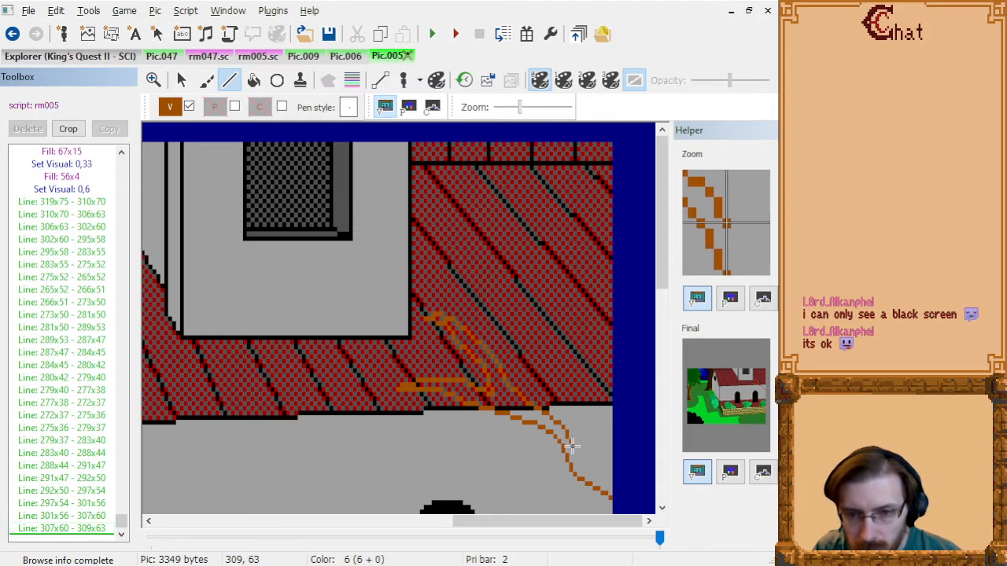
click(581, 462)
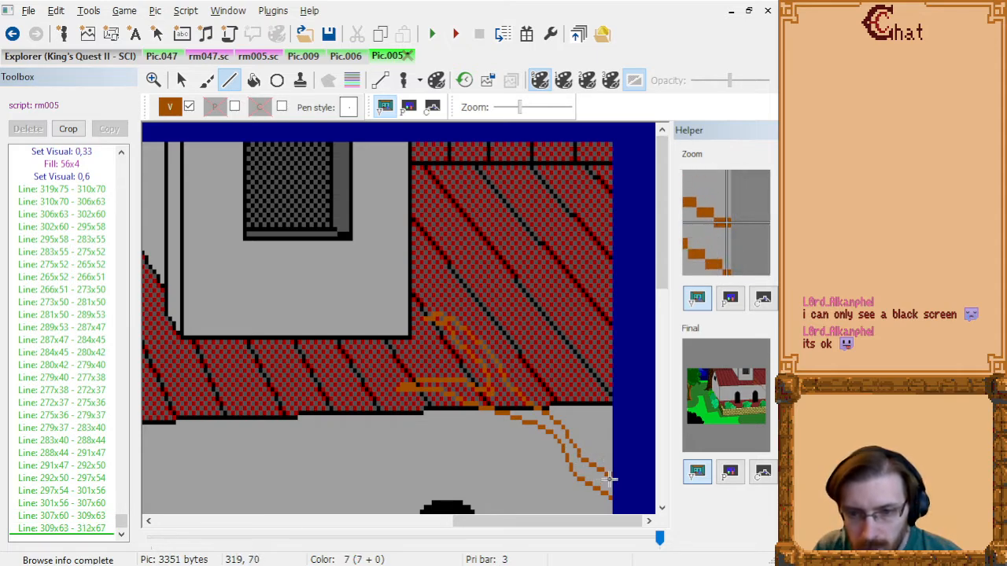
click(612, 481)
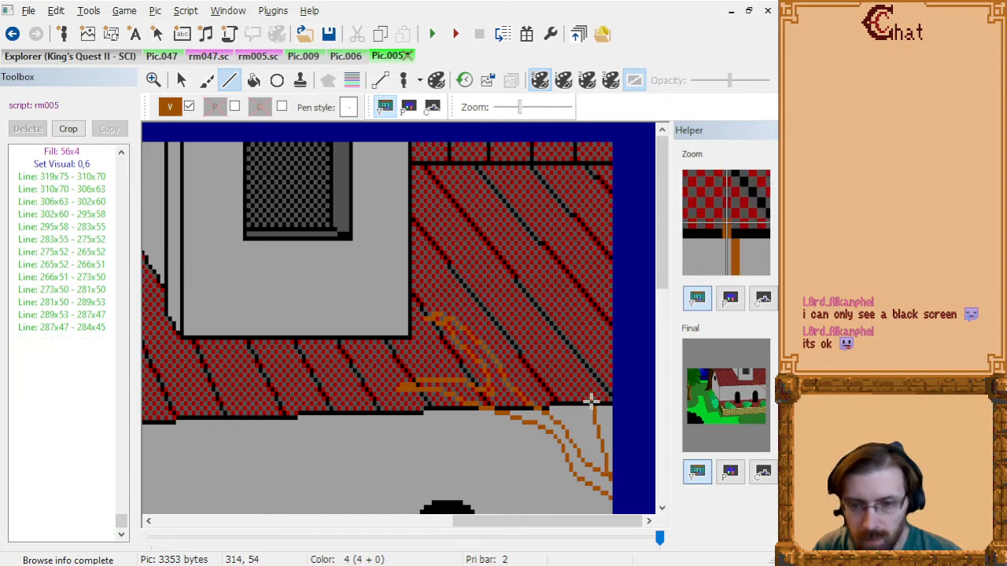
- Cut the brown colour command and all the branch line commands out of the picture's command list
click(55, 529)
scroll(52, 306, up, 3)
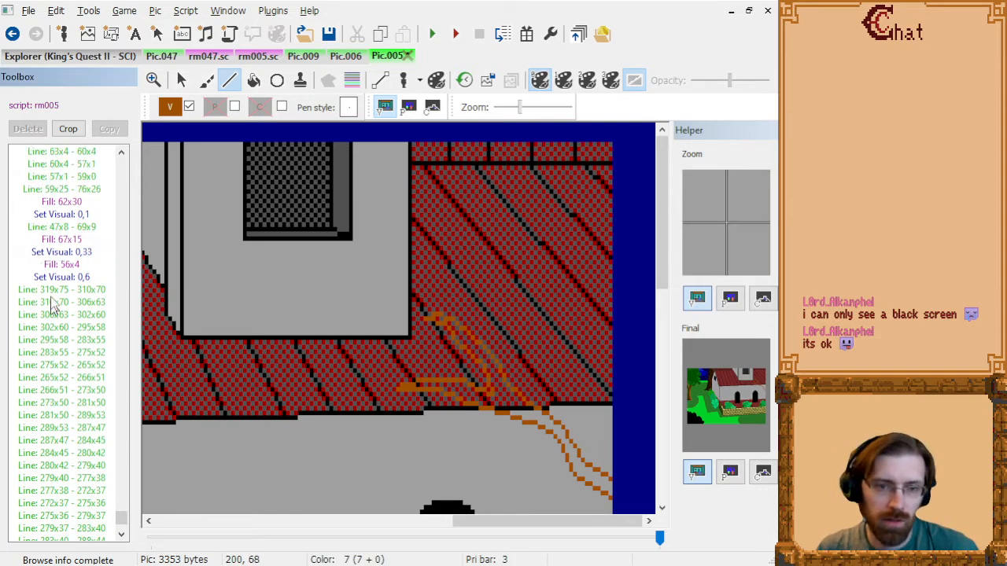
shift+click(81, 280)
key(Delete)
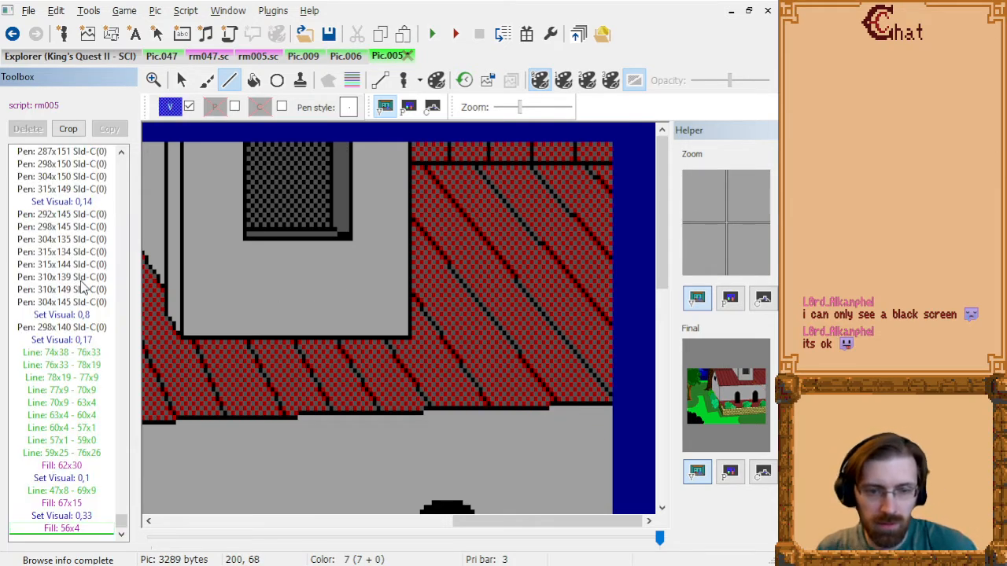
- Paste the cut branch commands directly after the initial Disable Control command, ahead of the black house outline lines
scroll(83, 286, up, 14)
scroll(417, 337, down, 4)
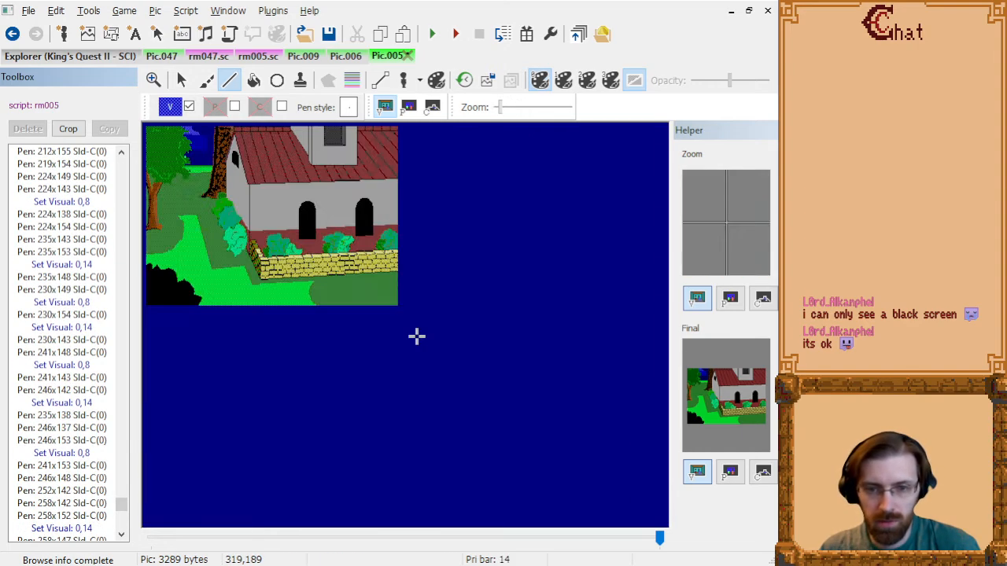
scroll(417, 336, up, 1)
click(69, 304)
key(Page_Up)
key(Page_Up)
key(Page_Up)
key(Page_Up)
key(Page_Up)
key(Page_Up)
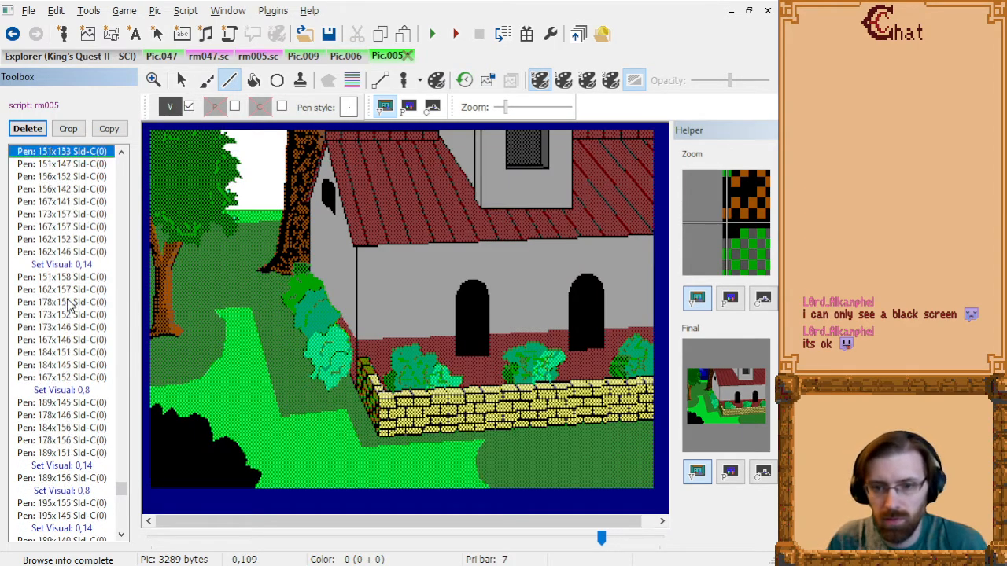
key(Page_Up)
key(Page_Up)
key(Page_Up)
key(Page_Up)
key(Page_Up)
key(Page_Up)
key(Page_Up)
key(Page_Up)
key(Page_Up)
key(Page_Up)
key(Page_Up)
key(Page_Up)
key(Page_Up)
key(Page_Up)
key(Page_Up)
key(Page_Up)
key(Page_Up)
key(Page_Up)
key(Page_Up)
key(Page_Up)
key(Page_Down)
key(Page_Down)
key(Page_Down)
key(Page_Down)
key(Page_Up)
key(Page_Up)
key(Page_Up)
key(Page_Up)
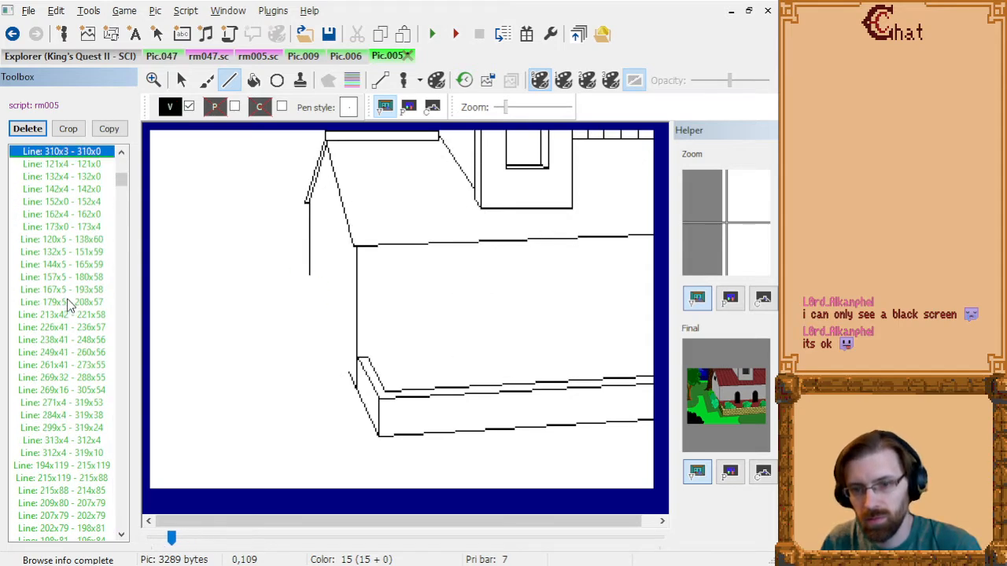
key(Down)
key(Down)
key(Down)
key(Down)
key(Down)
key(Down)
key(Down)
key(Down)
key(Down)
key(Down)
key(Down)
key(Up)
key(Up)
key(Up)
key(Up)
key(Up)
key(Up)
key(Up)
key(Up)
key(Up)
key(Up)
key(Up)
key(Up)
key(Up)
key(Up)
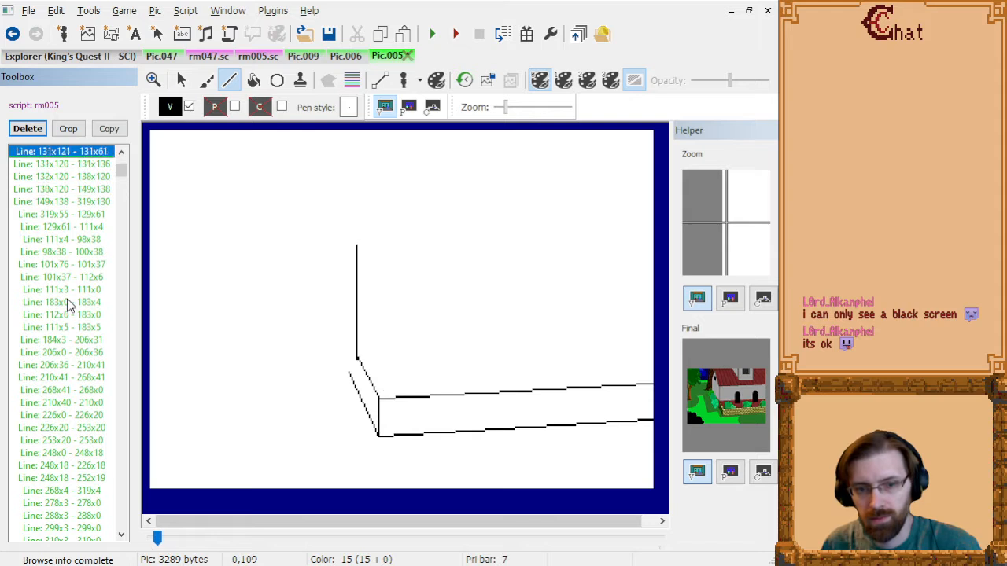
key(Up)
key(Up)
key(Up)
key(Up)
key(Up)
key(Up)
key(Up)
key(Up)
key(Up)
key(Up)
key(Up)
key(Up)
key(Down)
key(Down)
key(Down)
key(Down)
key(Down)
key(Down)
key(Down)
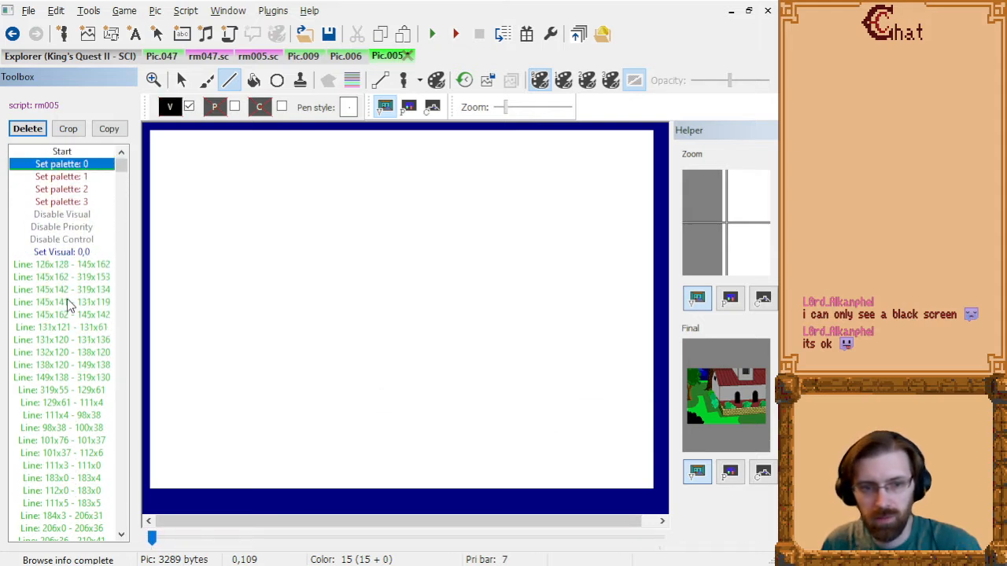
key(ctrl+v)
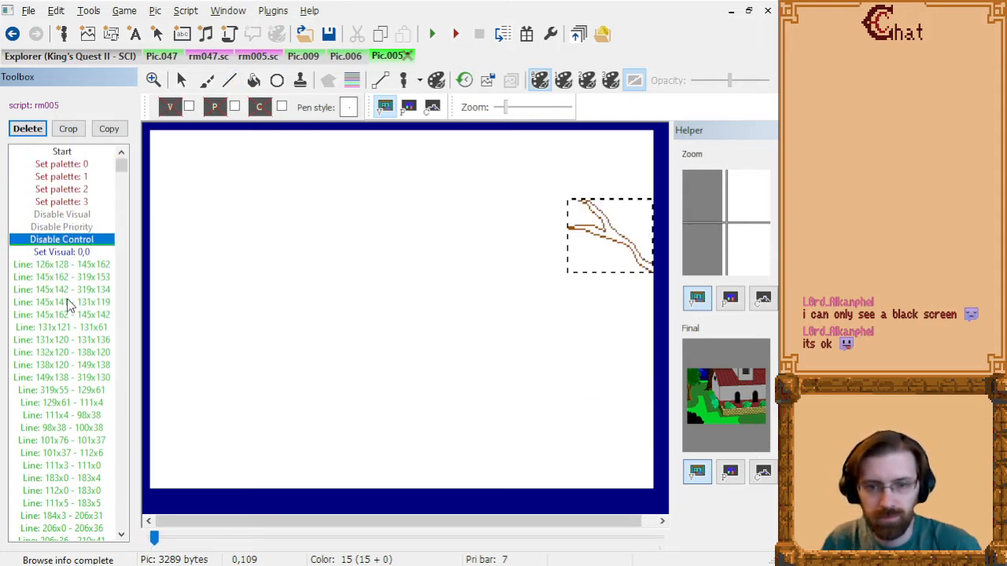
click(335, 260)
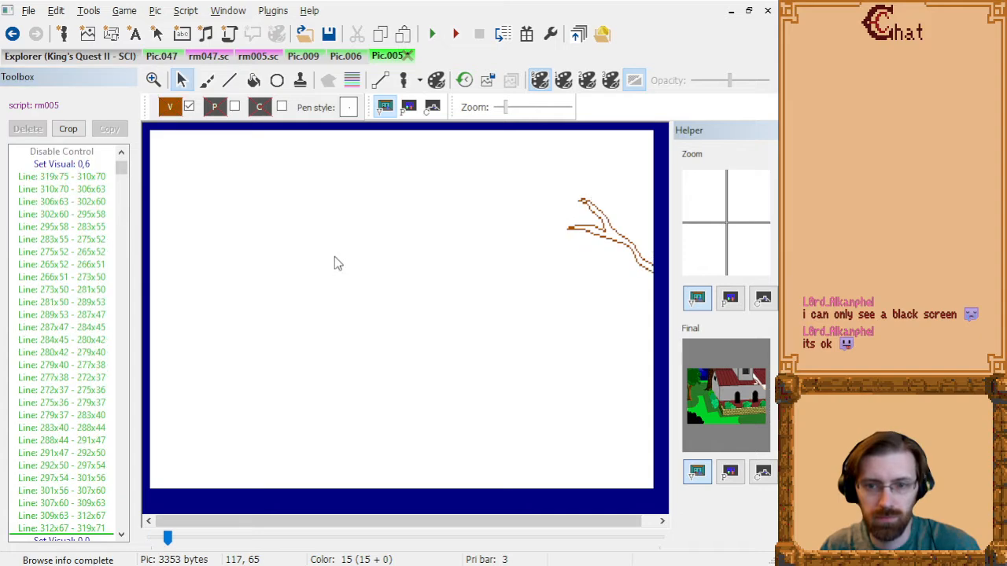
- Step through the house outline commands to locate the black roof-edge line that crosses the brown branch
click(78, 203)
key(Page_Down)
key(Page_Down)
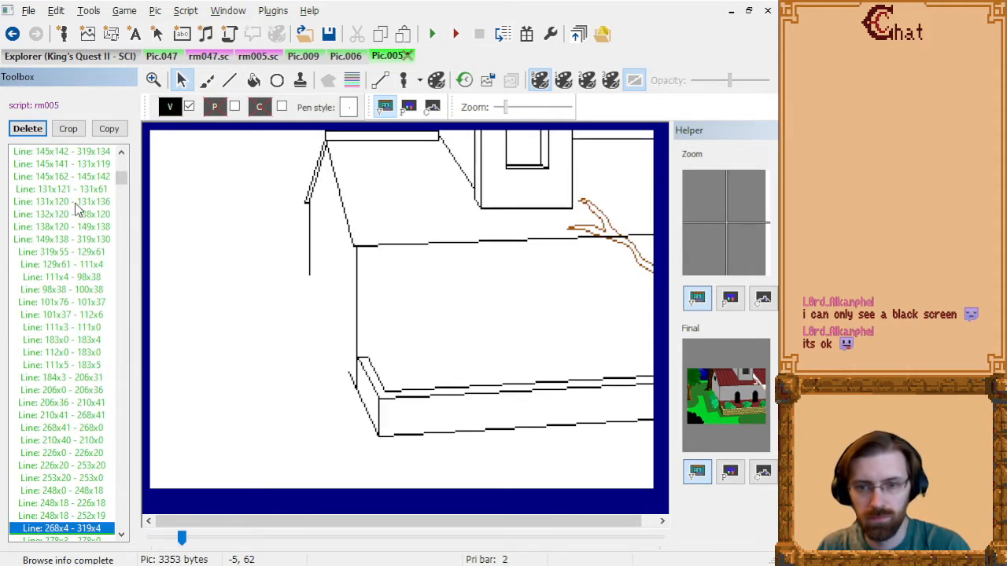
key(Up)
key(Up)
key(Up)
key(Up)
key(Up)
key(Up)
key(Up)
key(Up)
key(Up)
key(Up)
key(Up)
key(Up)
key(Up)
key(Up)
key(Up)
key(Up)
key(Up)
key(Up)
key(Up)
key(Up)
key(Up)
key(Down)
key(Down)
key(Down)
key(Down)
key(Down)
key(Down)
key(Down)
key(Down)
key(Up)
key(Up)
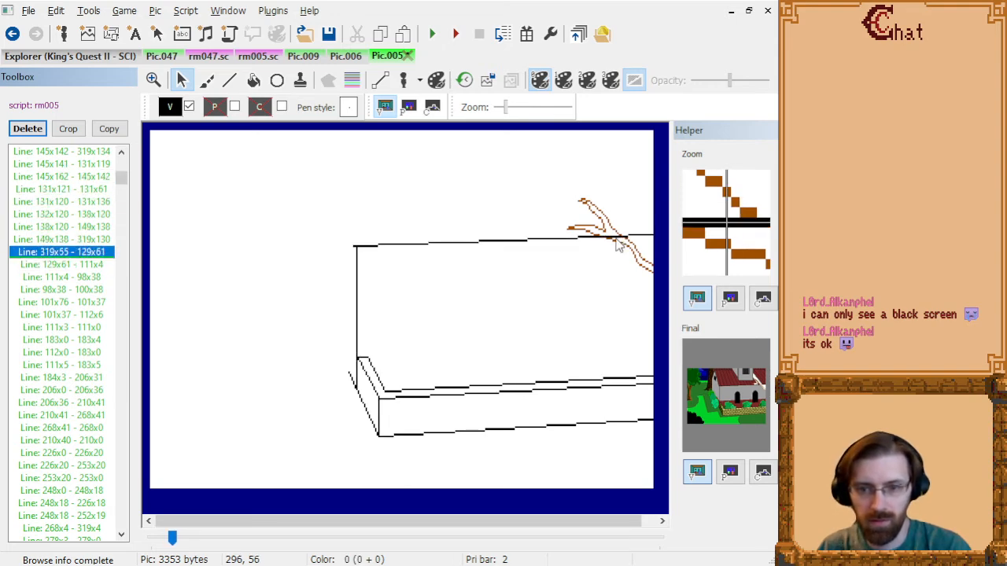
key(Down)
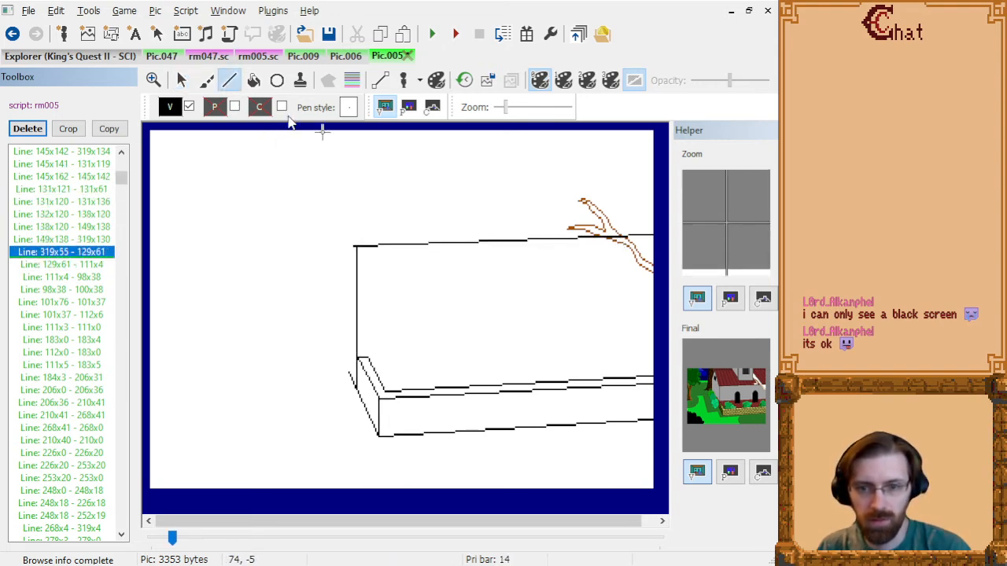
- Draw a black roof-edge line from 129x61 to 285x56, ending at the branch, directly after the 319x55–129x61 command
scroll(614, 251, up, 1)
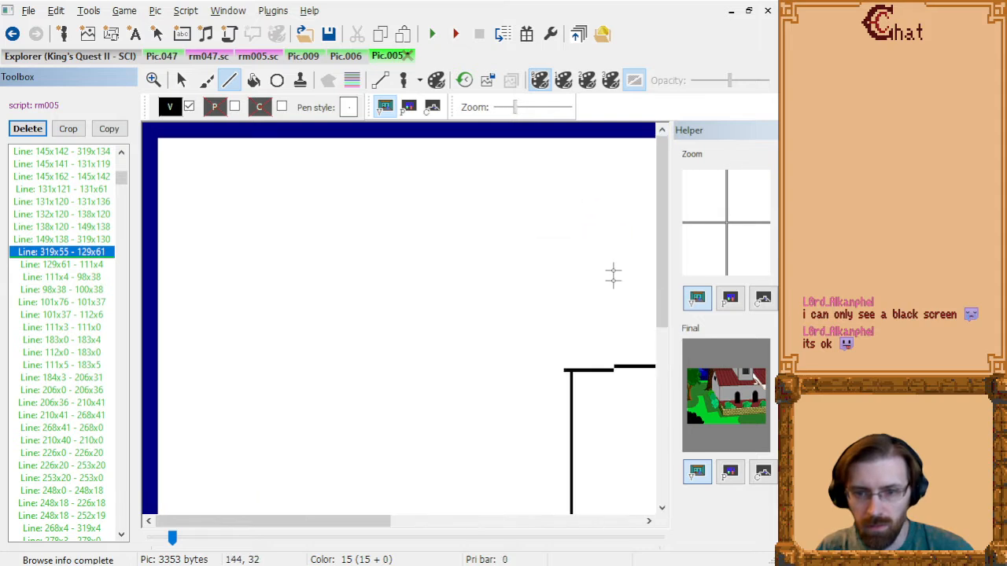
drag(360, 522, 650, 516)
drag(333, 522, 587, 488)
click(662, 343)
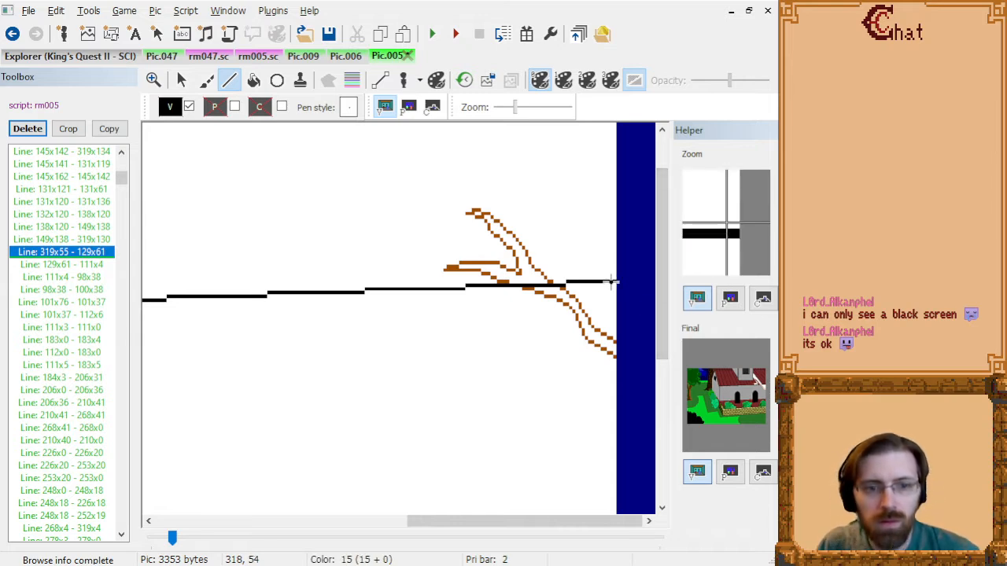
mouse_move(574, 531)
mouse_down()
mouse_move(551, 526)
mouse_move(575, 488)
mouse_move(551, 522)
mouse_move(607, 531)
mouse_move(526, 527)
mouse_move(573, 532)
mouse_move(555, 529)
mouse_up()
scroll(460, 414, down, 1)
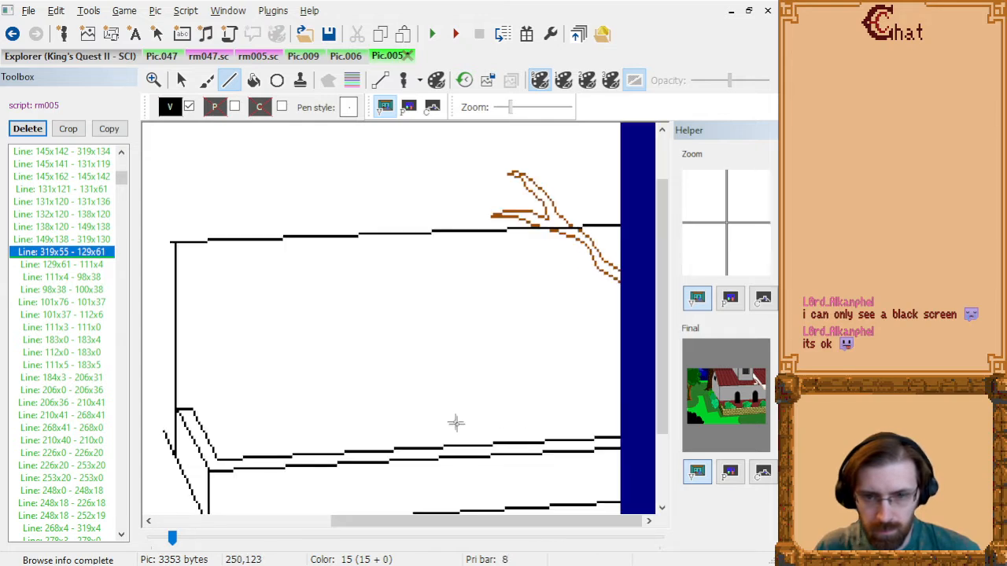
click(173, 243)
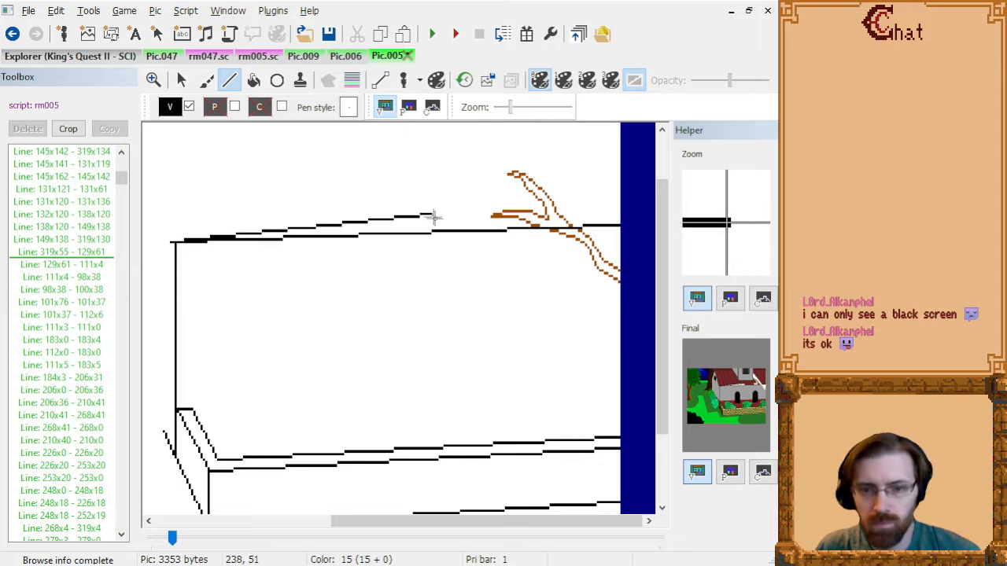
click(537, 228)
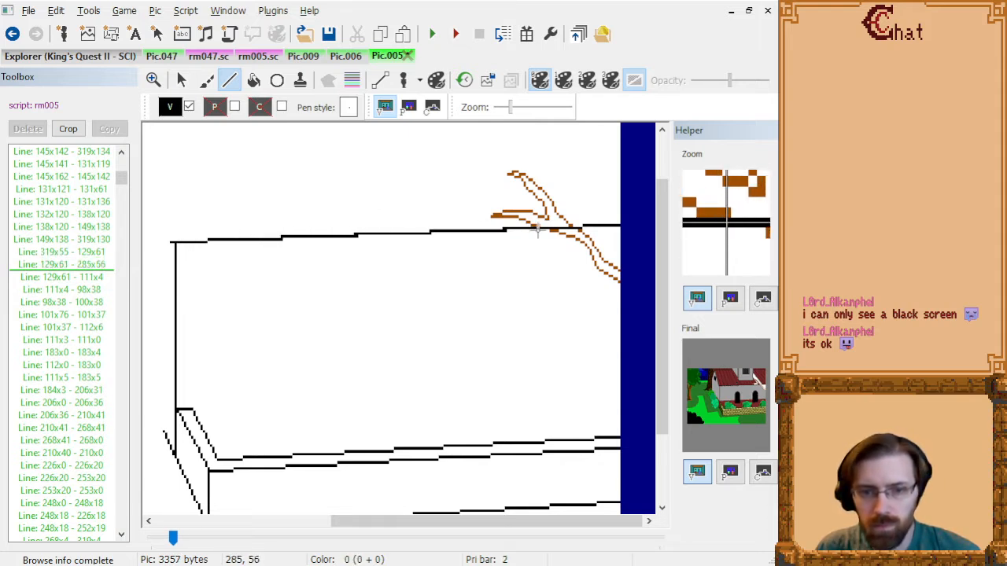
- Try deleting the original 319x55–129x61 roof-edge line, and undo the deletion
click(79, 265)
key(Up)
key(Delete)
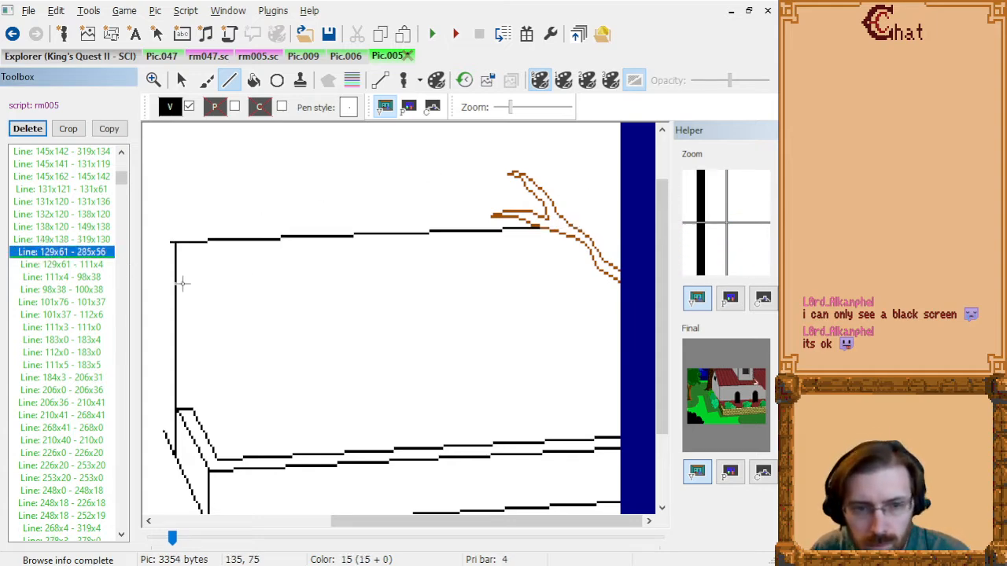
key(ctrl+z)
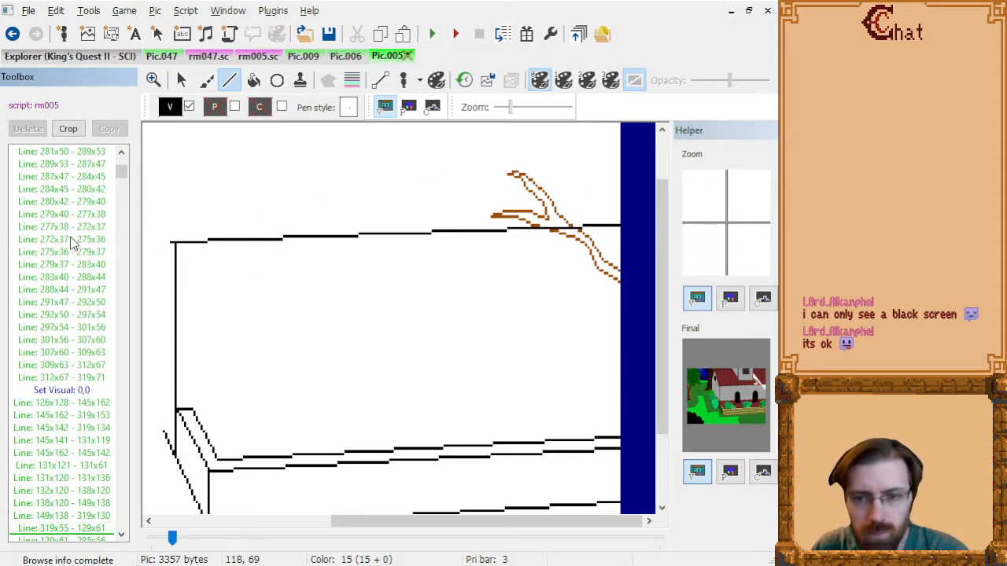
- Draw the black roof edge beyond the branch from 302x56 through 306x55 to 319x55
click(93, 526)
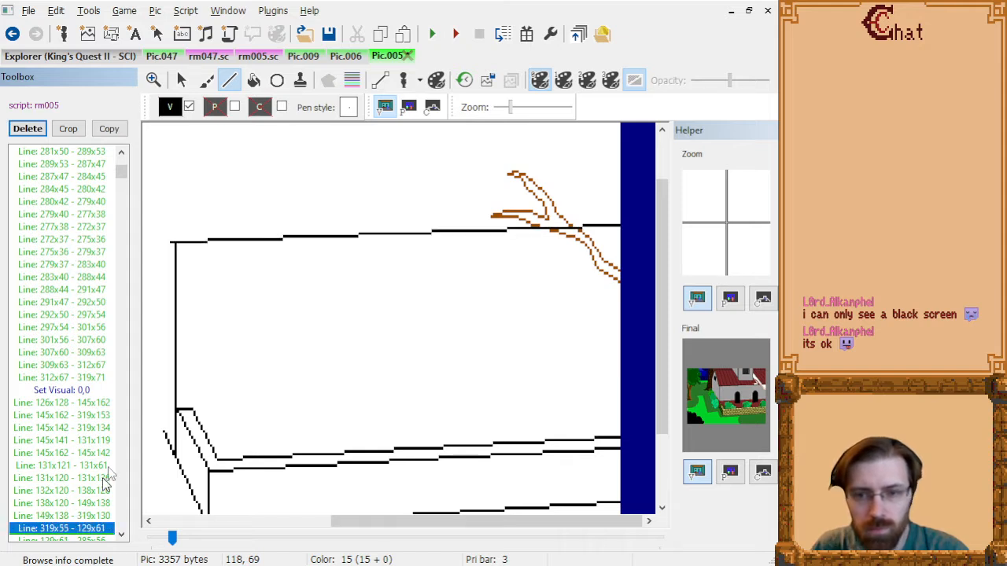
key(Down)
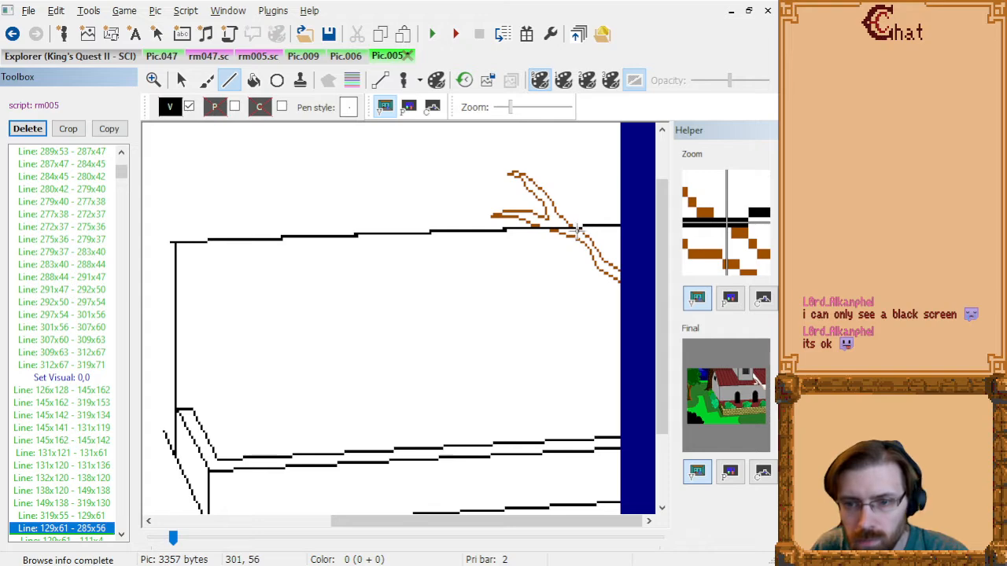
key(Escape)
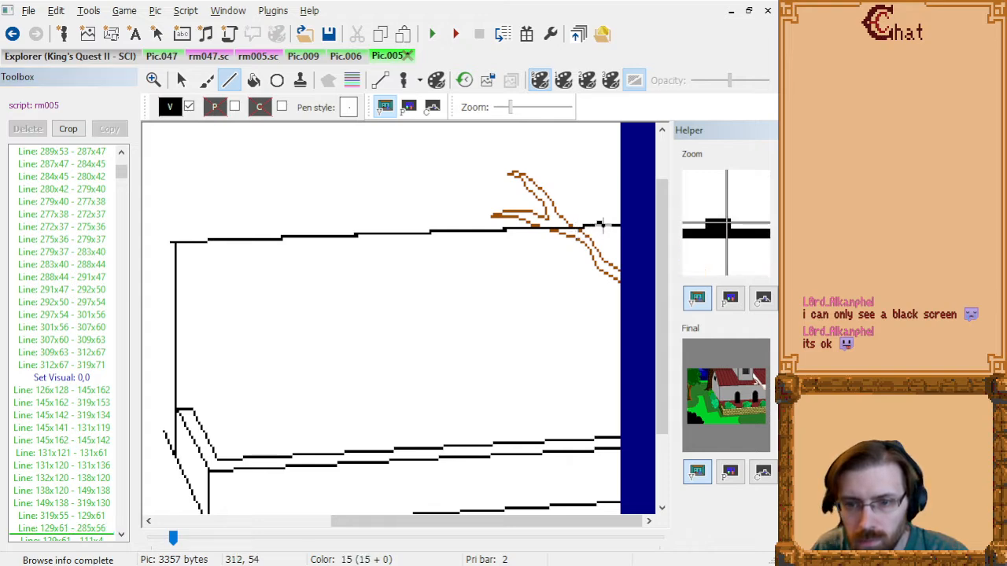
click(586, 227)
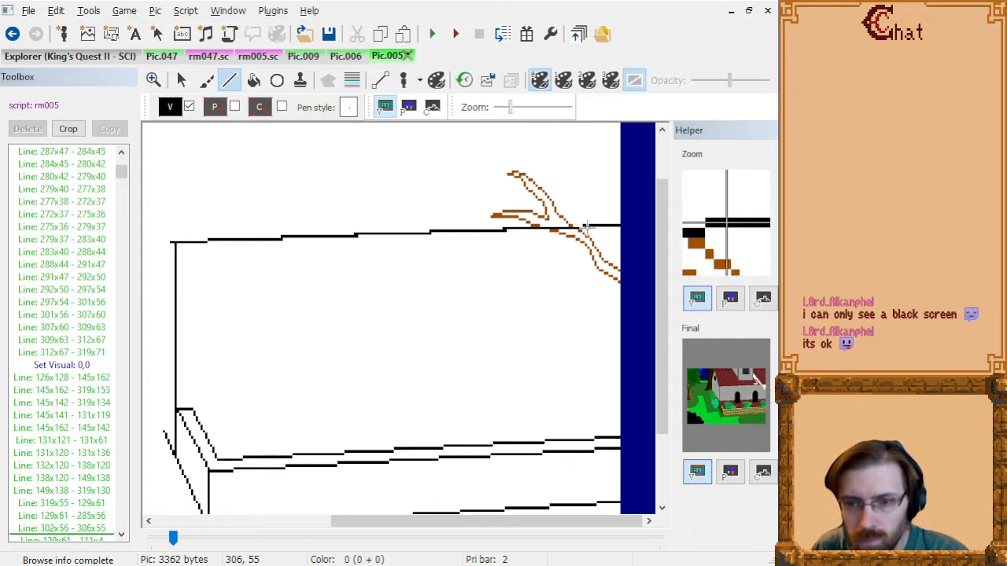
click(619, 228)
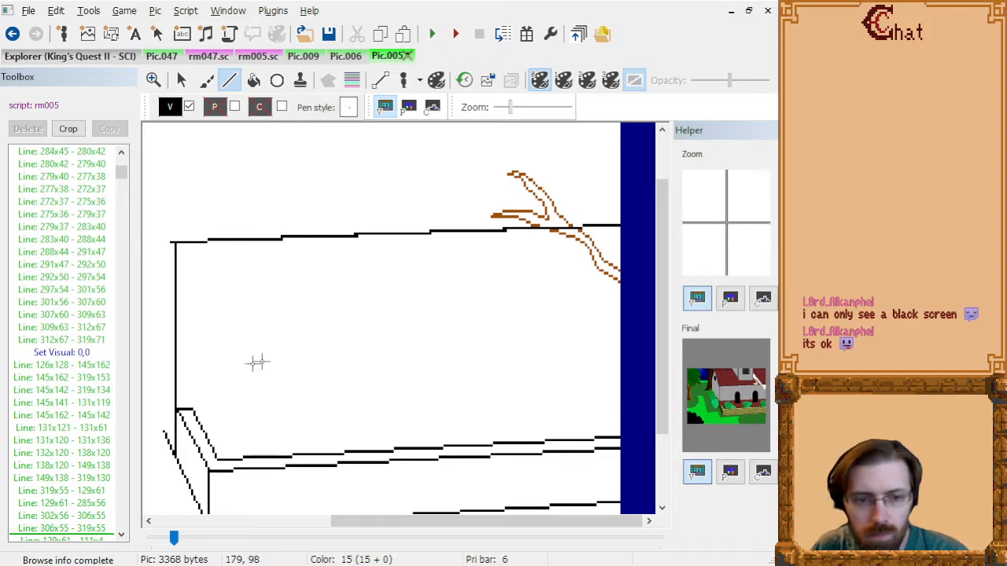
- Delete the original 319x55–129x61 roof-edge line that runs across the branch
click(75, 529)
key(Up)
key(Up)
key(Up)
key(Delete)
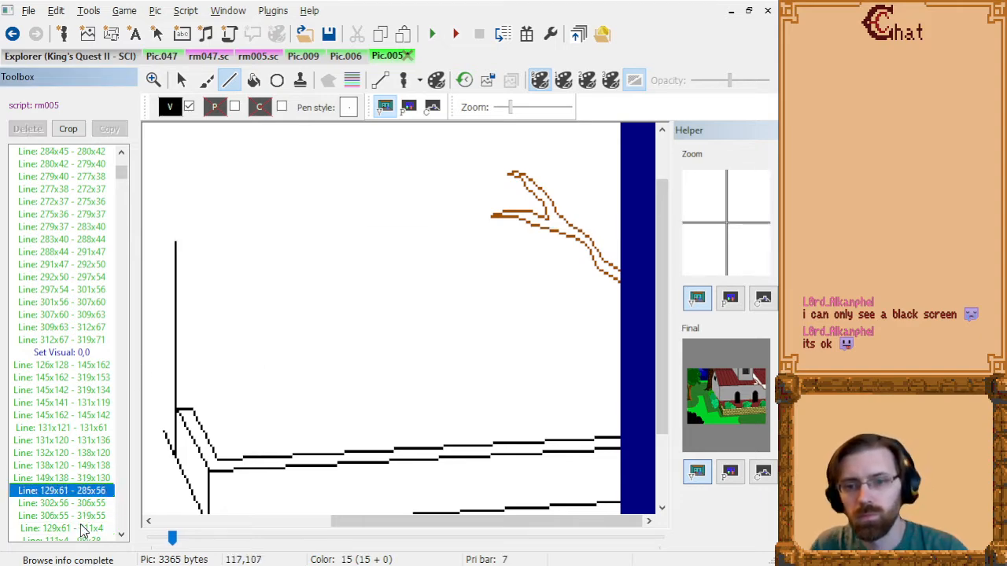
key(Down)
key(Down)
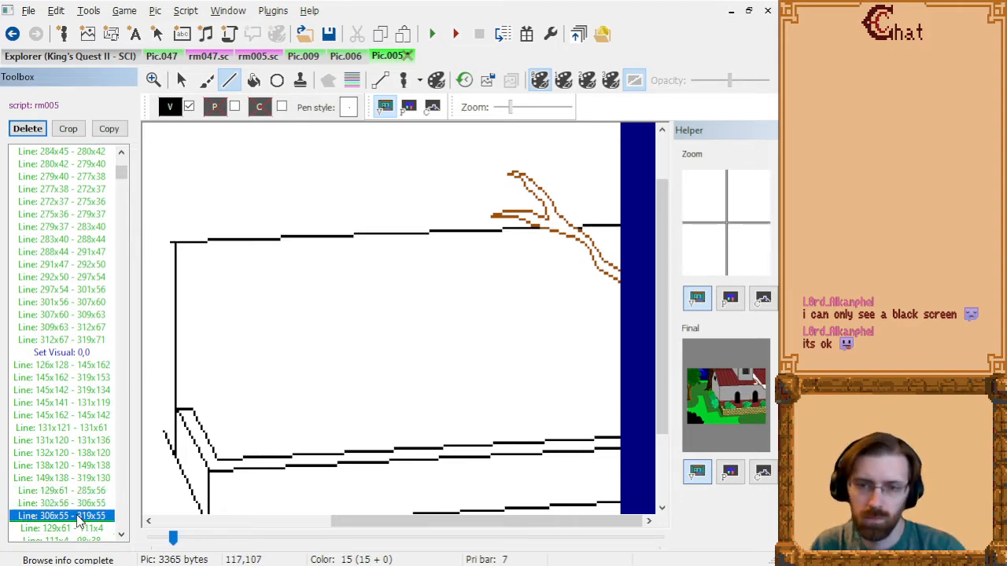
- Step through the chimney and roof-slope line commands to locate the first slope line that crosses the branch
key(Down)
key(Down)
key(Down)
key(Down)
key(Down)
key(Down)
key(Down)
key(Down)
key(Down)
key(Down)
key(Down)
key(Down)
key(Down)
key(Down)
key(Down)
key(Down)
key(Down)
key(Down)
key(Down)
key(Down)
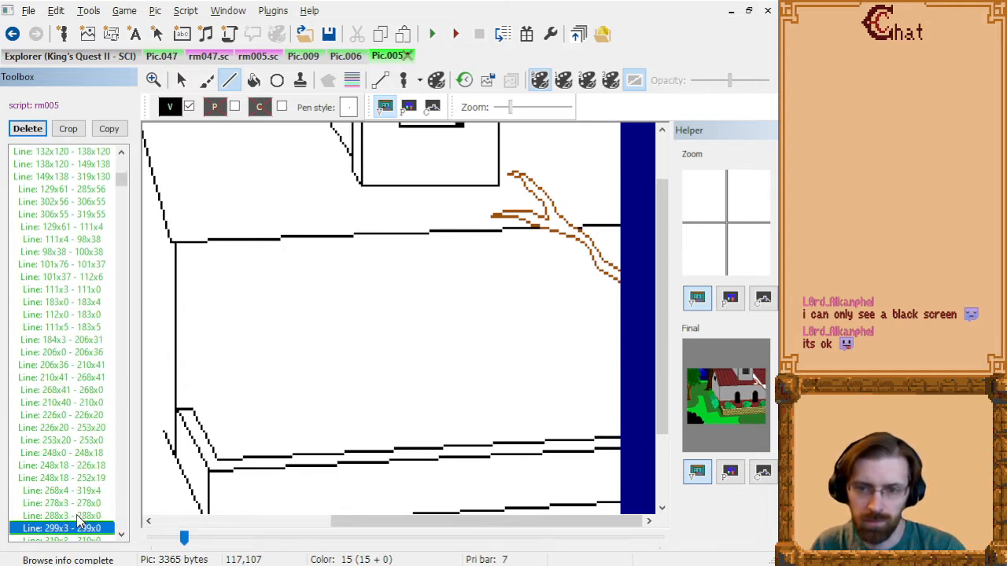
key(Down)
key(Down)
key(Down)
key(Down)
key(Down)
key(Down)
key(Down)
key(Down)
key(Down)
key(Down)
key(Down)
key(Down)
key(Down)
key(Down)
key(Down)
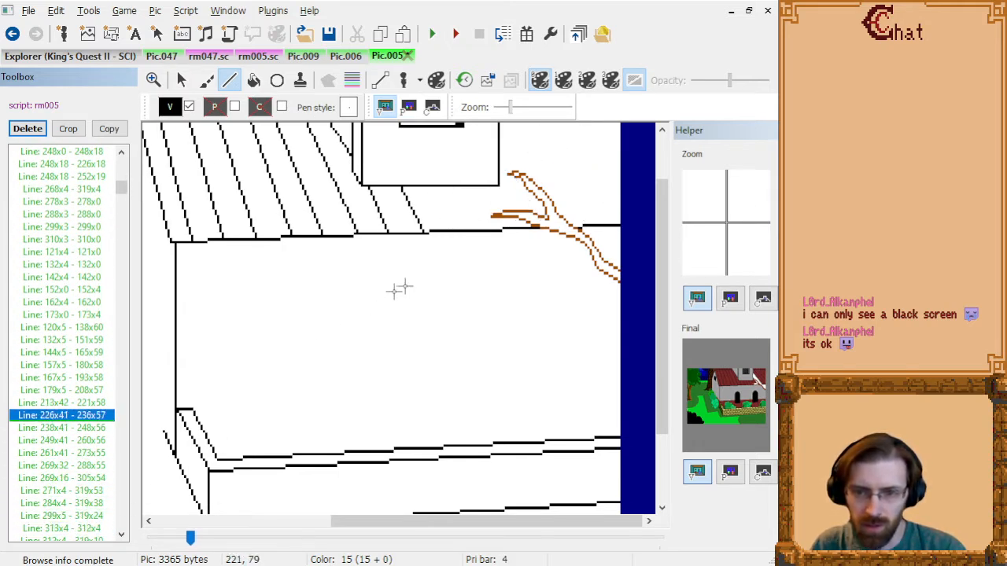
key(Down)
key(Down)
key(Down)
scroll(559, 225, up, 1)
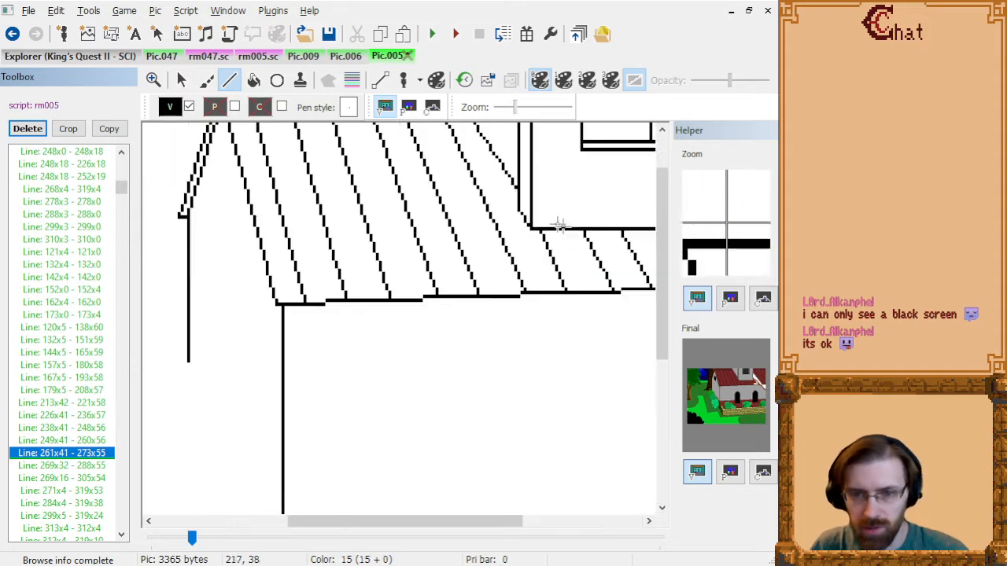
scroll(559, 226, up, 1)
drag(330, 530, 521, 530)
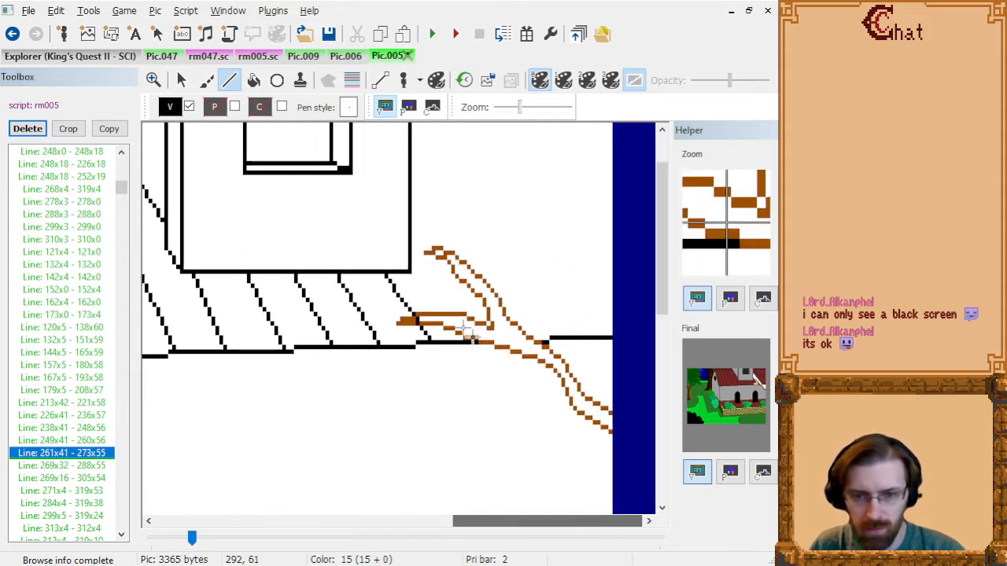
- Split the roof-slope line around the branch by drawing 262x42–268x49 and 271x53–273x55, and delete the original 261x41–273x55 line
click(98, 443)
key(Down)
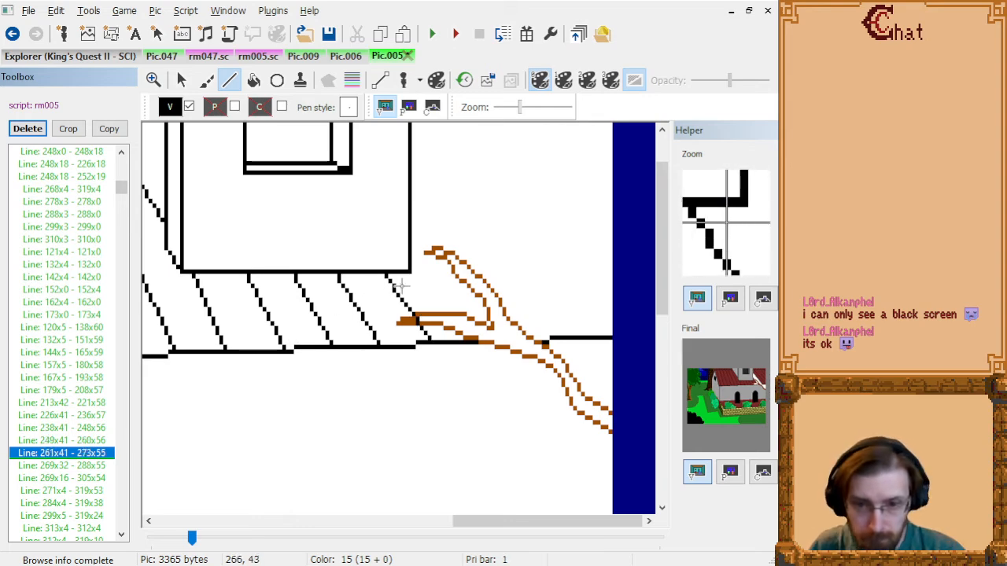
click(386, 278)
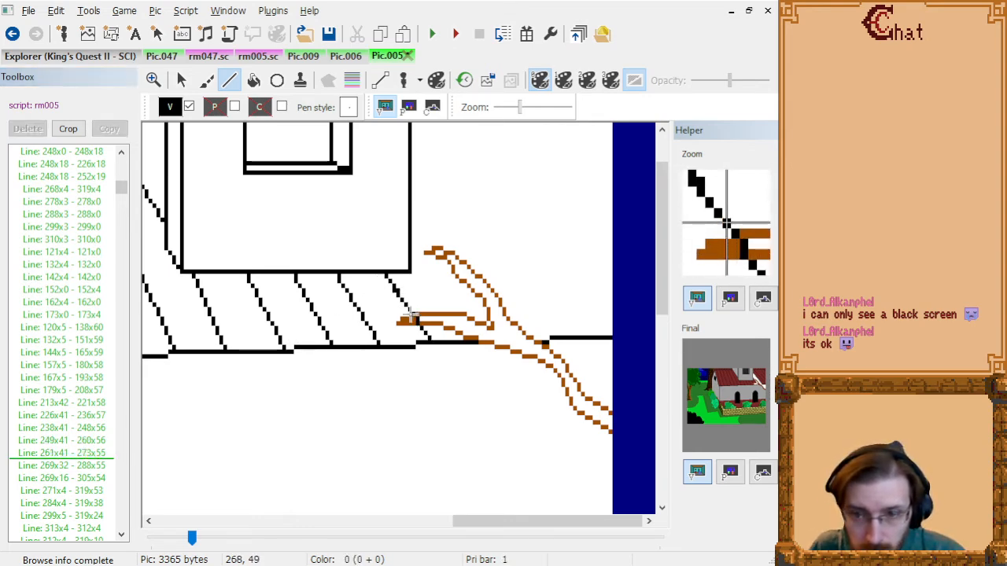
click(410, 315)
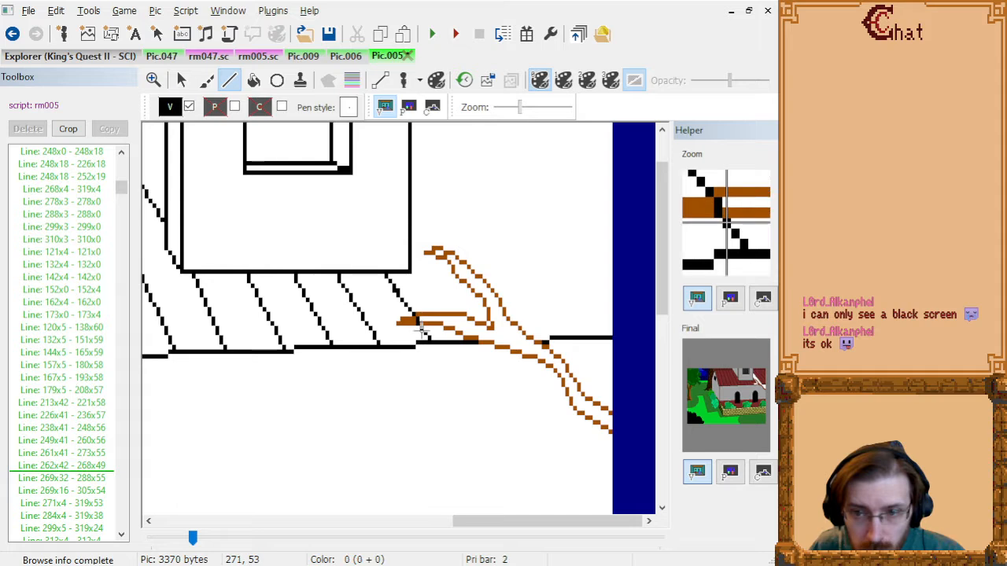
click(425, 339)
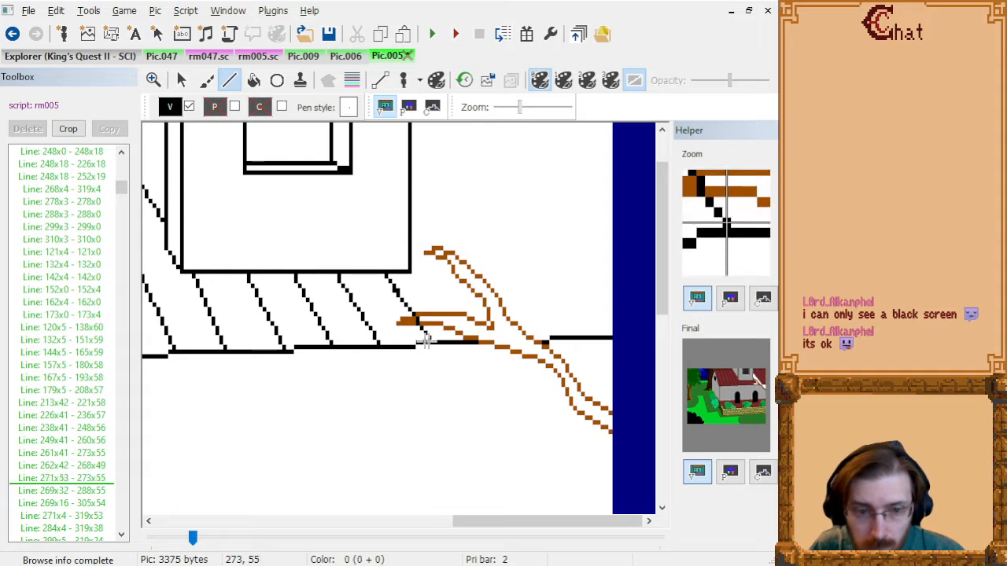
click(82, 453)
key(Delete)
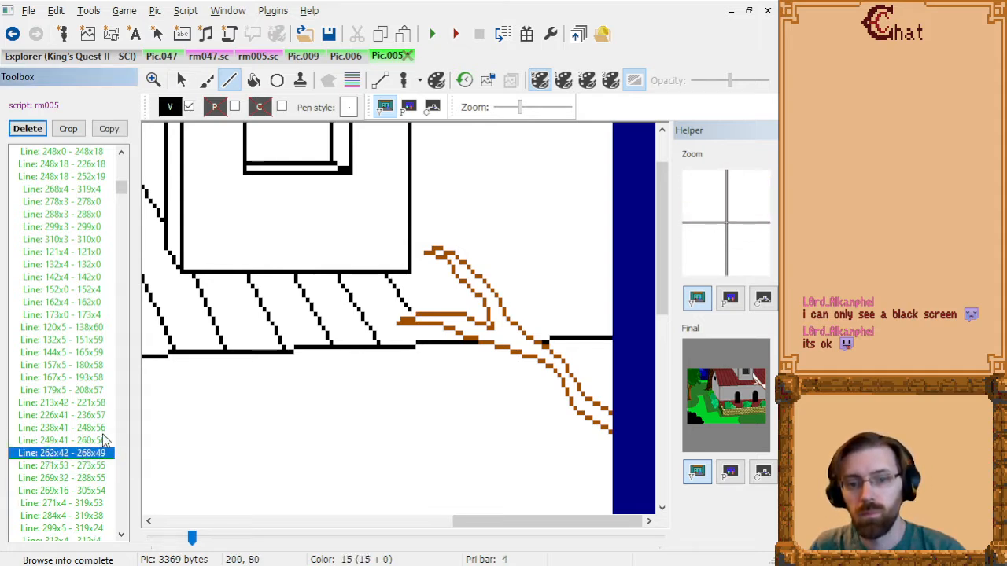
key(Down)
key(Up)
key(Up)
key(Down)
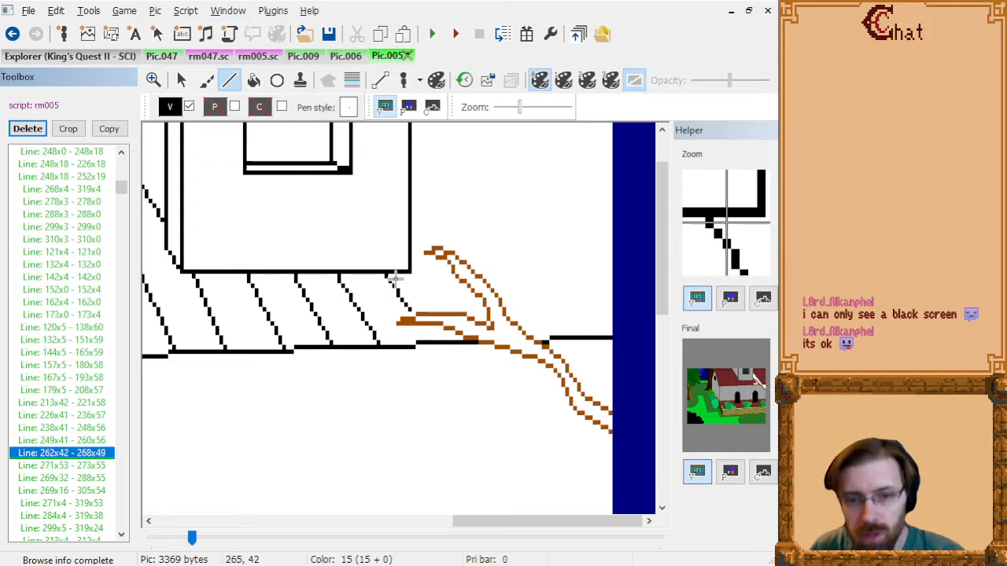
- Draw a replacement roof-slope line from 262x42 to 269x50, and delete the 262x42–268x49 line
click(387, 283)
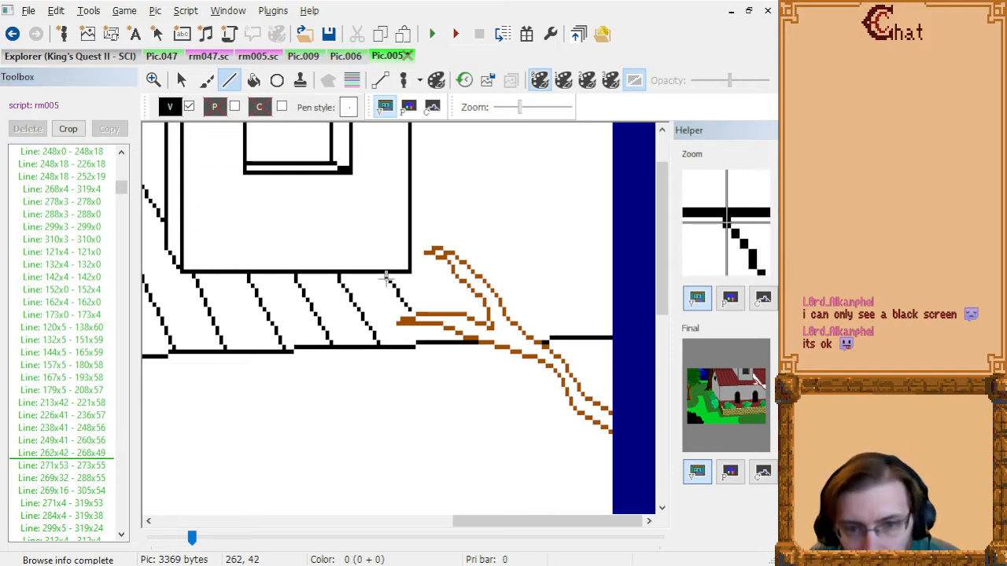
click(412, 312)
click(108, 465)
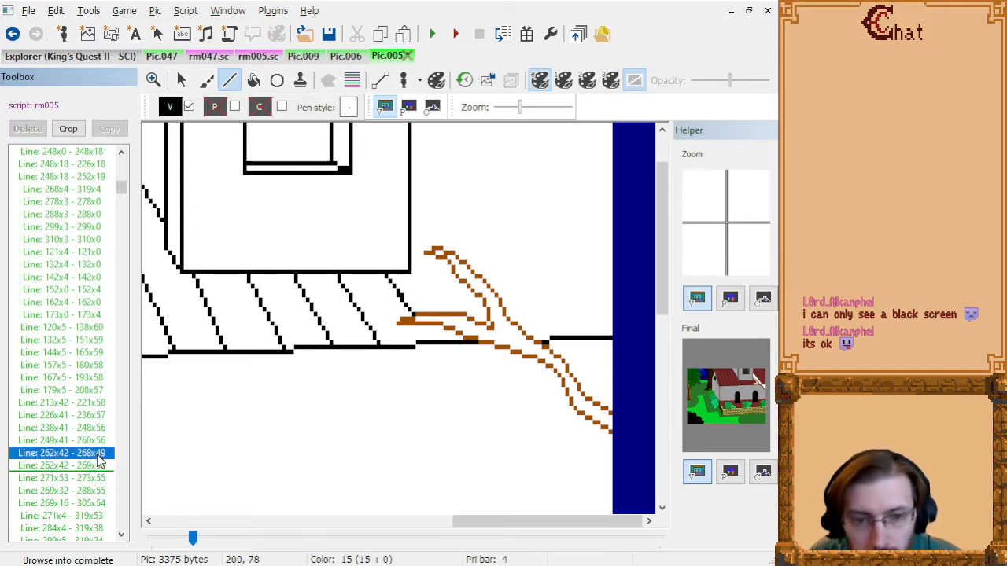
key(Delete)
- Split the next roof-slope line around the branch by drawing 269x32–272x36 and 274x38–285x51, and delete the 269x32–288x55 line
key(Down)
key(Up)
key(Down)
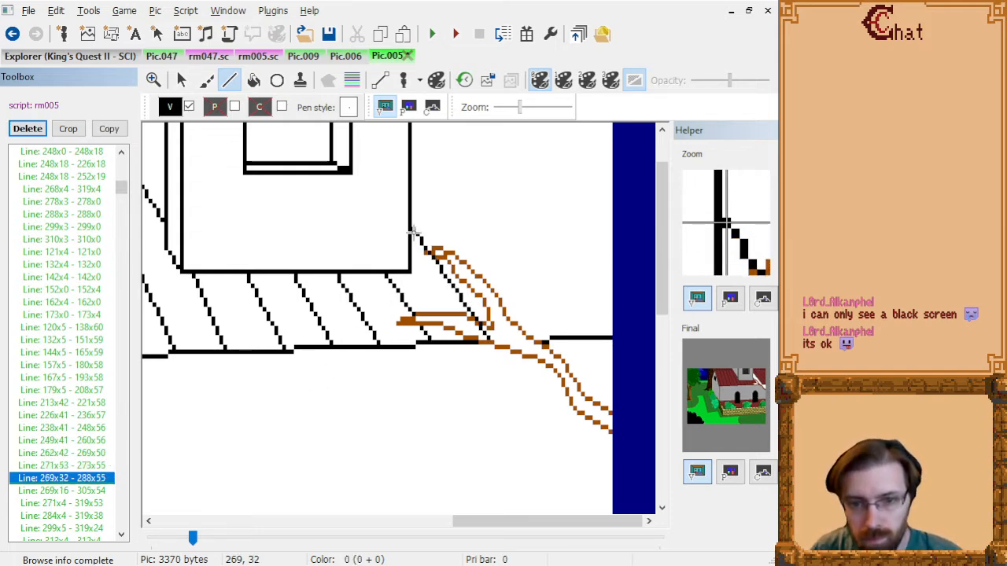
click(415, 236)
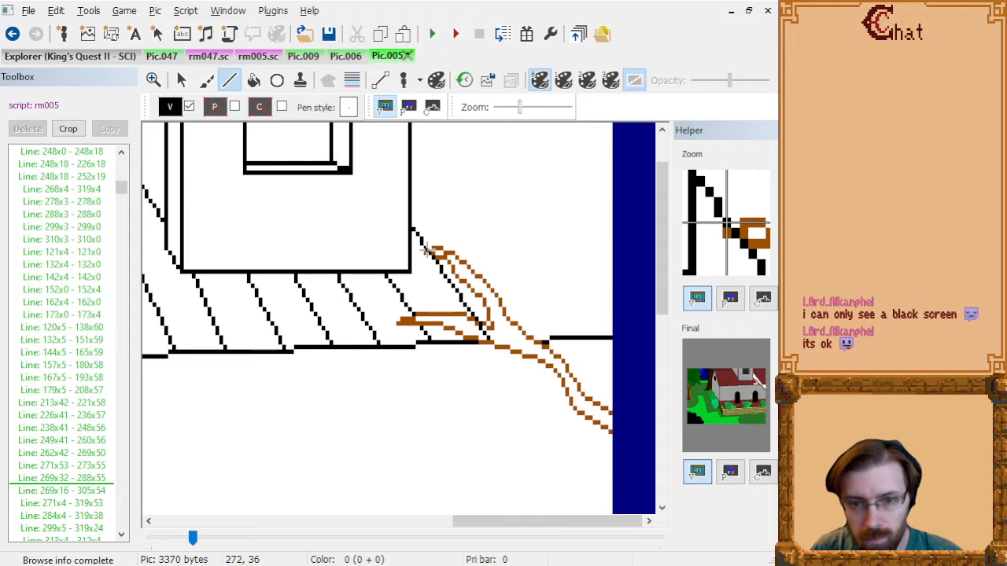
click(424, 250)
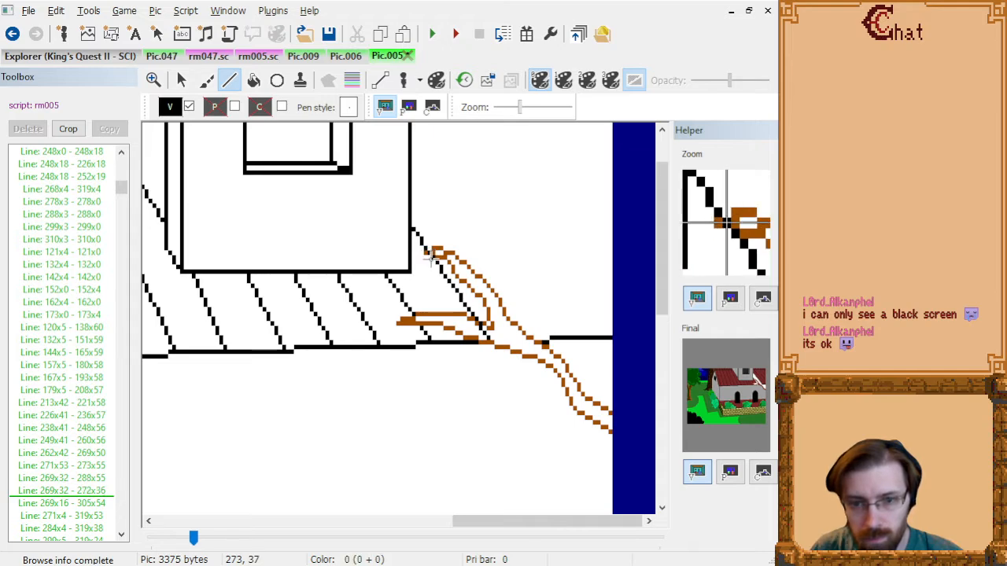
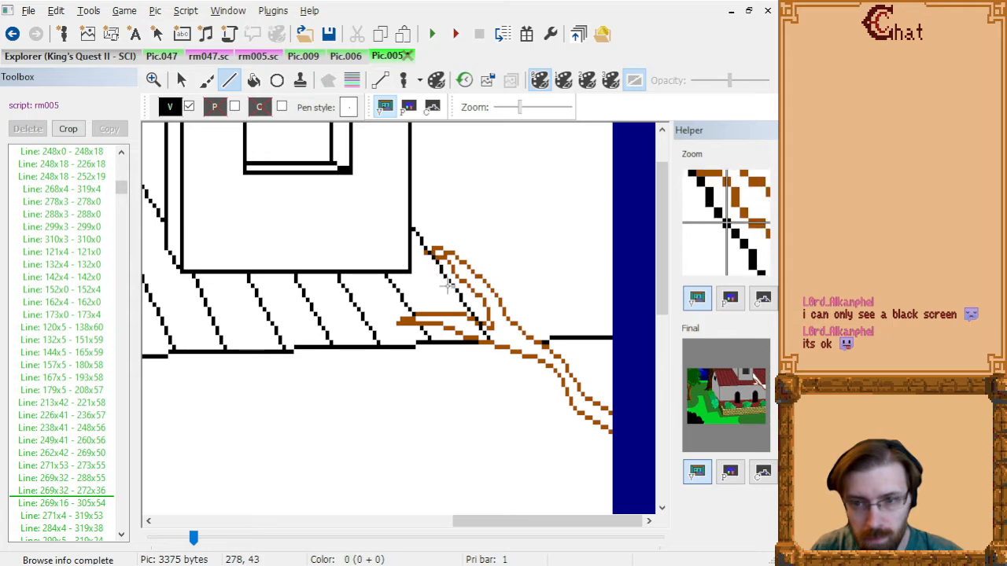
click(475, 319)
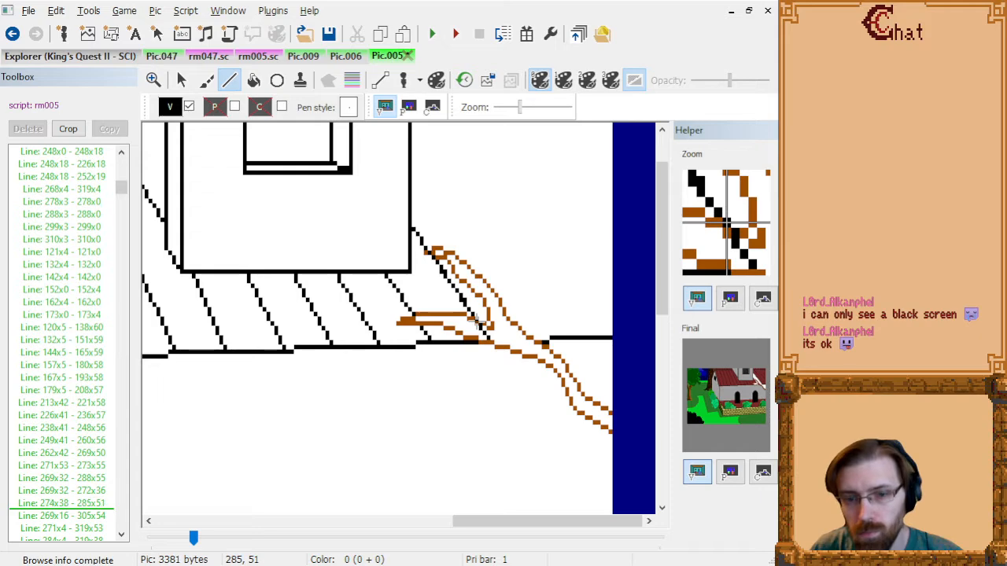
click(92, 499)
key(Up)
key(Up)
key(Up)
key(Down)
key(Delete)
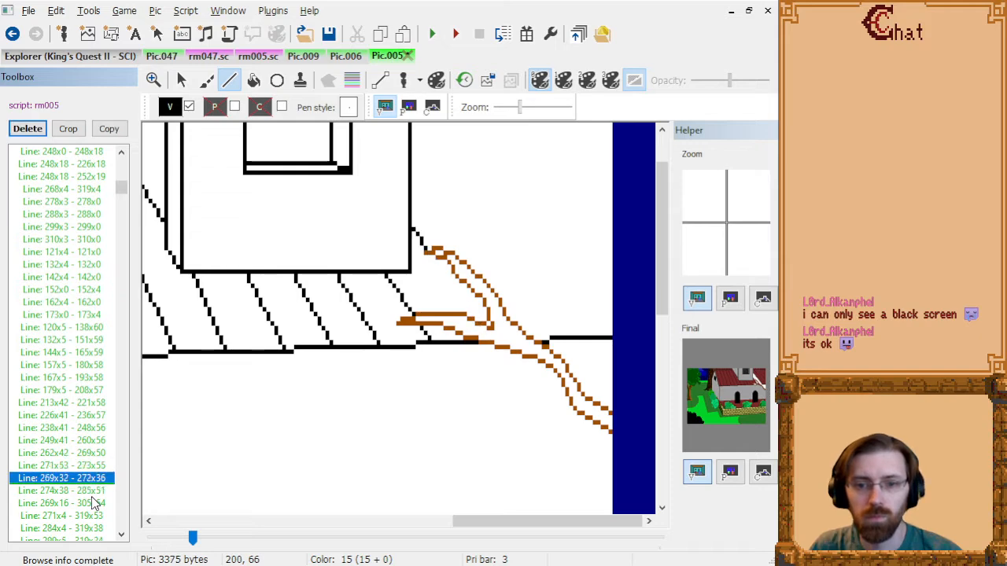
- Step through the following line, bush and fill commands to examine how the red roof fills build up around the branch
key(Down)
key(Down)
key(Down)
key(Down)
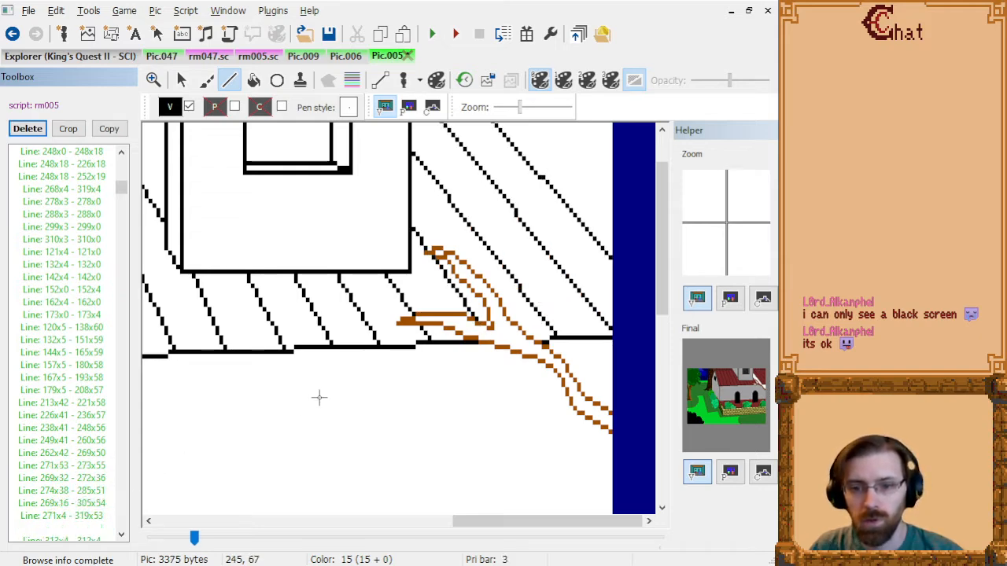
key(Down)
key(Down)
key(Down)
key(Down)
key(Down)
key(Down)
key(Down)
key(Down)
key(Down)
key(Down)
key(Down)
key(Down)
key(Down)
key(Down)
key(Down)
key(Down)
key(Down)
key(Down)
key(Down)
key(Down)
key(Down)
key(Down)
key(Down)
key(Down)
key(Down)
key(Down)
key(Down)
key(Down)
key(Down)
key(Down)
key(Down)
key(Down)
key(Down)
key(Down)
key(Down)
key(Down)
key(Down)
key(Down)
key(Down)
key(Down)
scroll(405, 368, down, 1)
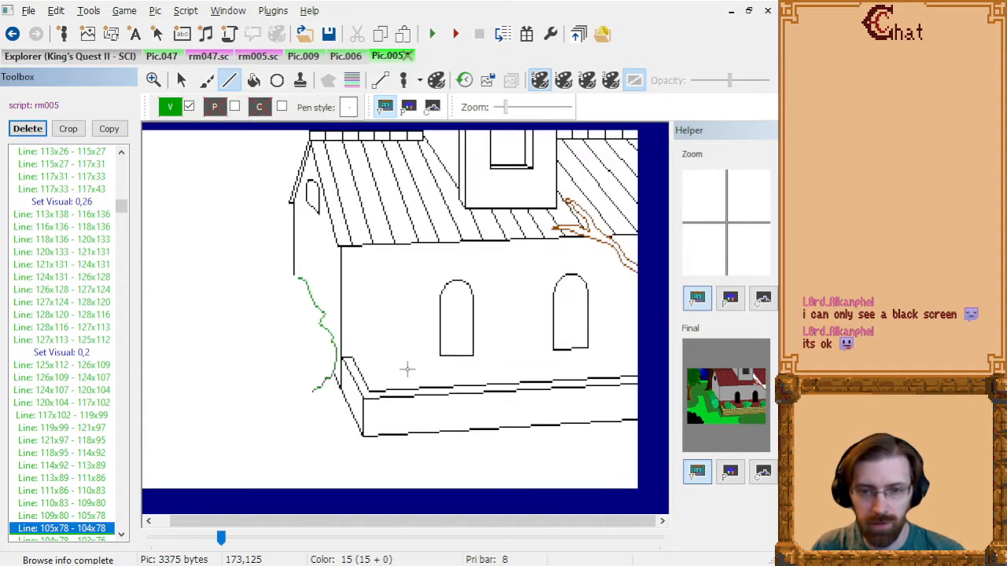
key(Down)
key(Down)
key(Down)
key(Down)
key(Down)
key(Down)
key(Down)
key(Down)
key(Down)
key(Down)
key(Down)
key(Down)
key(Down)
key(Down)
key(Down)
key(Down)
key(Down)
key(Down)
key(Down)
key(Down)
key(Down)
key(Down)
key(Down)
key(Down)
key(Down)
key(Down)
key(Down)
key(Down)
key(Down)
key(Down)
key(Down)
key(Down)
key(Down)
key(Down)
key(Down)
key(Down)
key(Down)
key(Down)
key(Down)
key(Down)
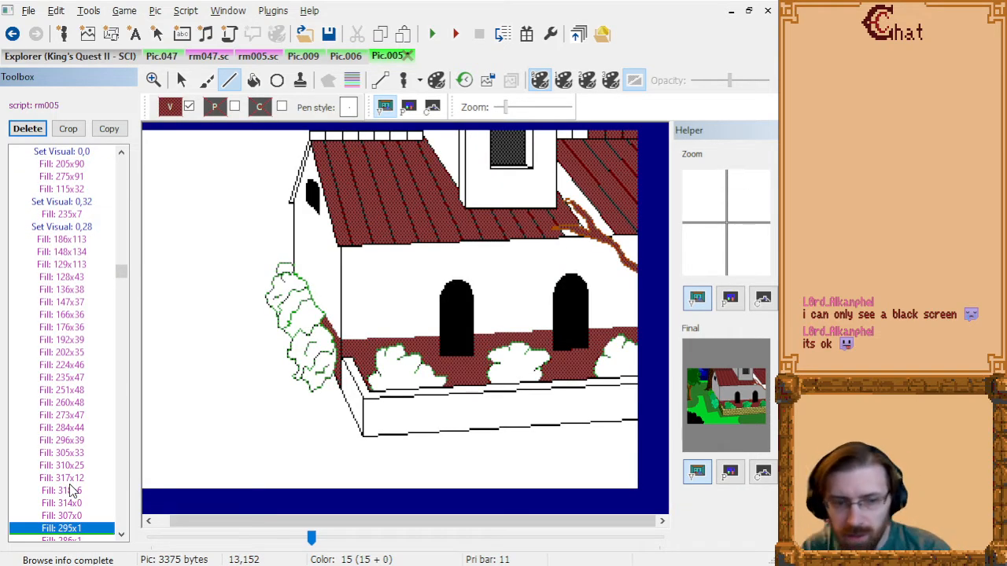
- Find the red roof fill that spills into the branch and delete that 284x44 fill command
key(Up)
key(Up)
key(Up)
key(Up)
key(Up)
key(Up)
key(Up)
key(Up)
key(Up)
key(Up)
key(Up)
key(Up)
key(Up)
key(Up)
key(Up)
key(Up)
key(Up)
key(Down)
key(Down)
key(Down)
key(Down)
key(Down)
key(Down)
key(Down)
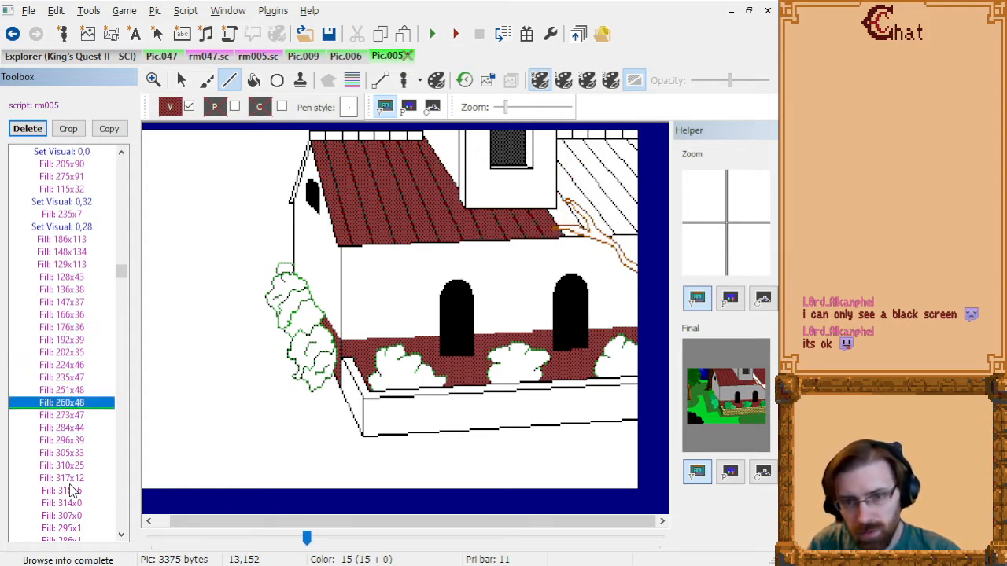
key(Down)
key(Down)
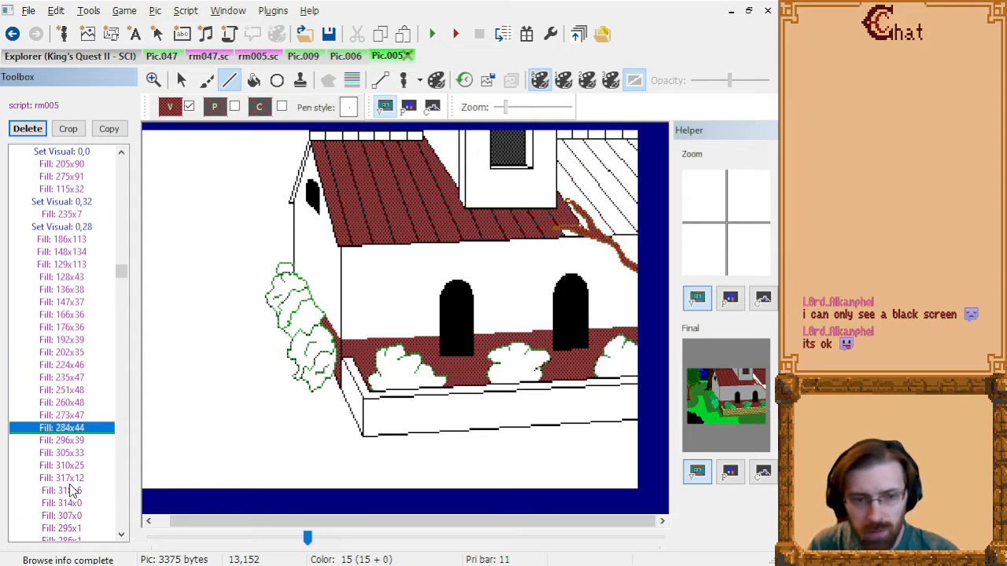
key(Delete)
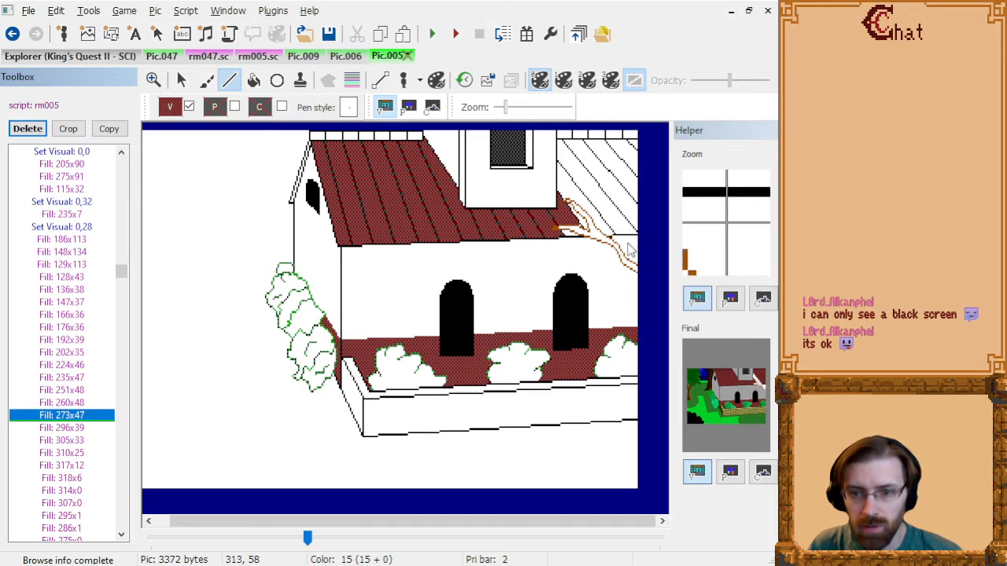
- Fill the roof areas around the branch with the dithered red at 275x54, 283x50, 285x48, 288x52 and 290x41
scroll(623, 262, up, 1)
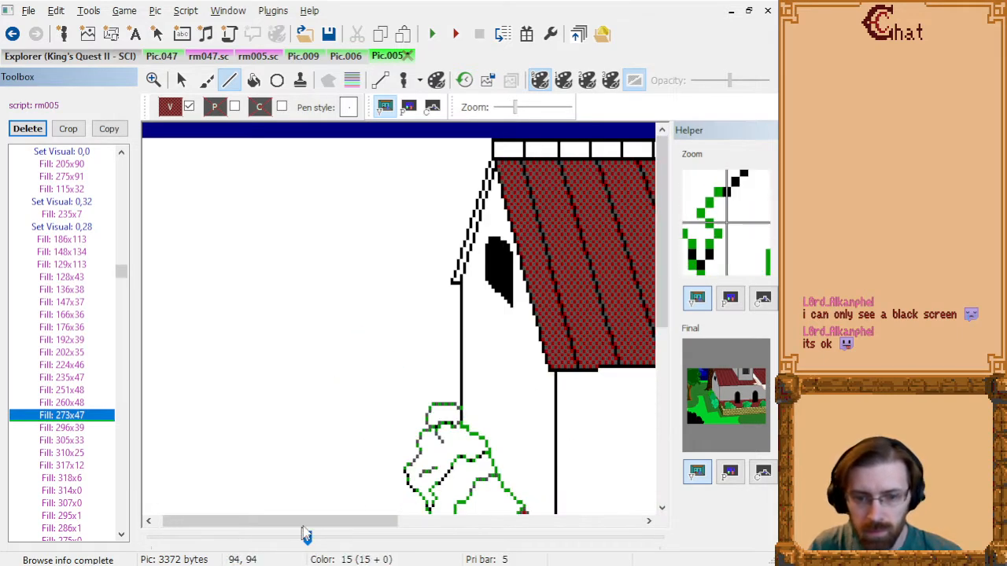
drag(306, 520, 551, 521)
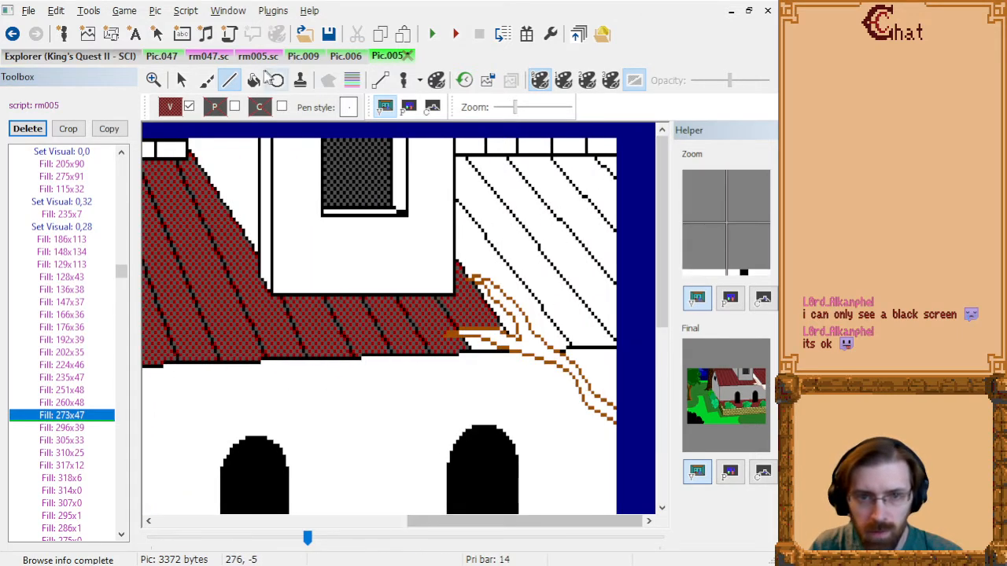
click(253, 79)
click(475, 338)
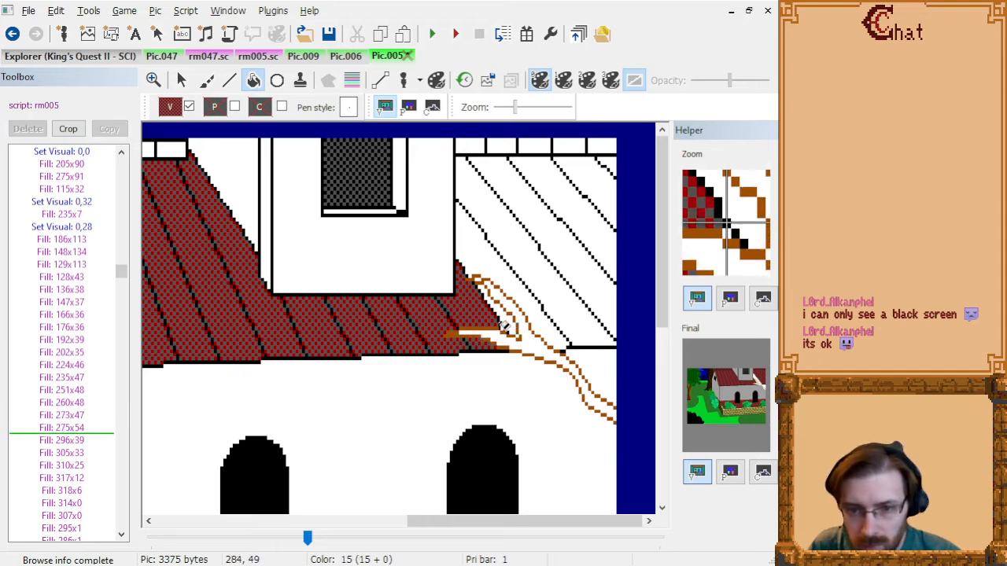
click(504, 325)
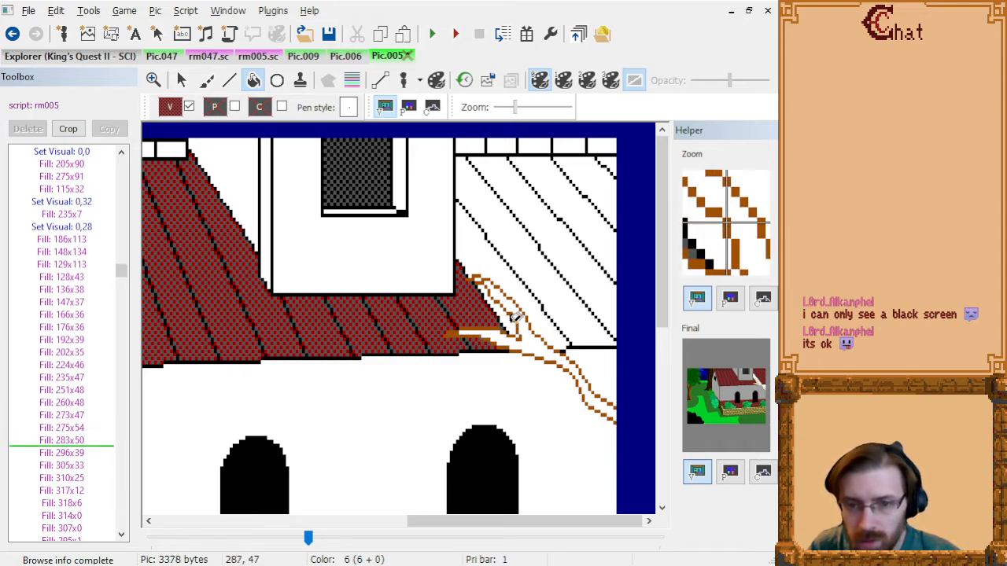
click(511, 318)
click(519, 334)
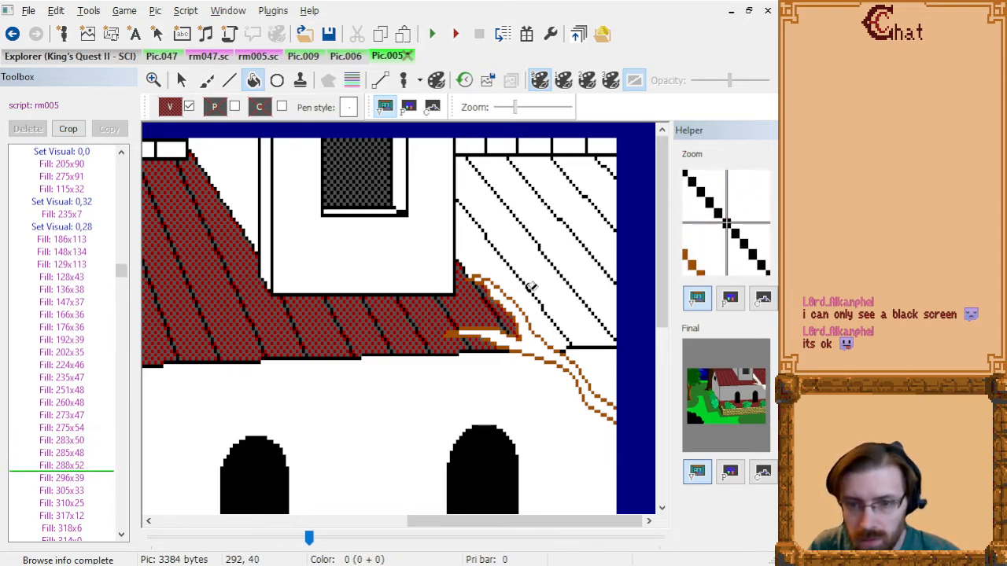
click(528, 291)
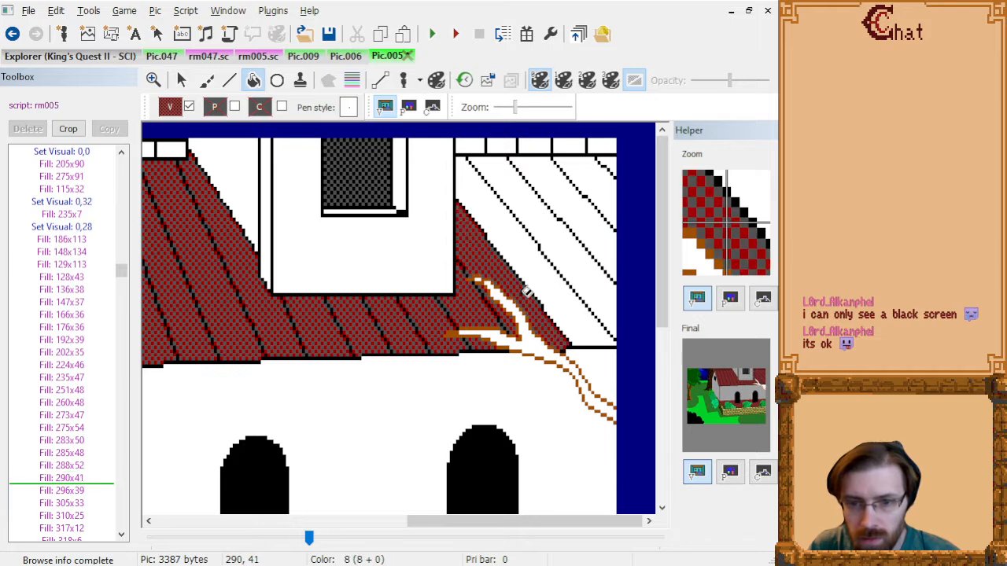
- Step through the fill commands from 290x41 to 108x14 to check whether the remaining roof fills stay out of the branch
click(85, 481)
key(Down)
key(Down)
key(Down)
key(Down)
key(Down)
key(Down)
key(Down)
key(Down)
key(Down)
key(Down)
key(Down)
key(Down)
key(Down)
key(Down)
key(Down)
key(Down)
key(Down)
key(Down)
key(Down)
key(Down)
key(Down)
key(Down)
key(Down)
key(Down)
key(Down)
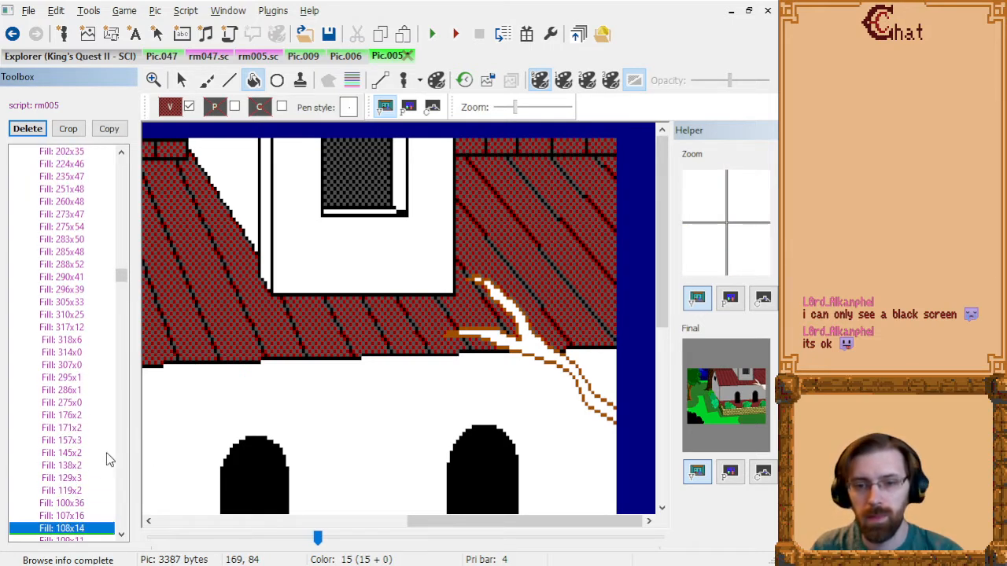
- Step back and forth between the roof fills, wall fills and brick lines to find where the grey wall is left unfilled beside the branch
key(Up)
key(Up)
key(Up)
key(Up)
key(Up)
key(Up)
key(Up)
key(Up)
key(Up)
key(Up)
key(Up)
key(Up)
key(Up)
key(Up)
key(Up)
key(Up)
key(Up)
key(Up)
key(Up)
key(Up)
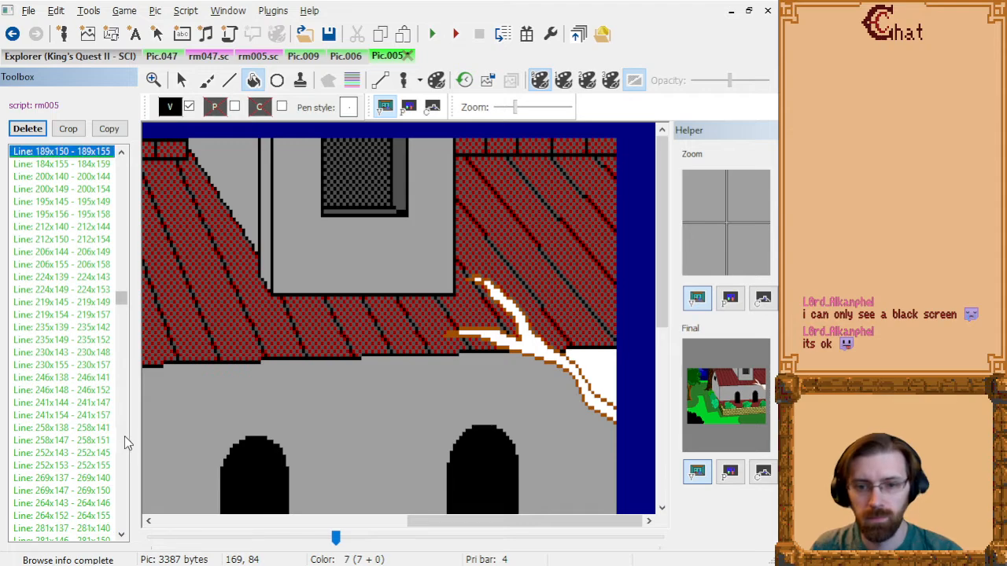
key(Down)
key(Down)
key(Down)
key(Down)
key(Down)
key(Down)
key(Down)
key(Down)
key(Down)
key(Down)
key(Down)
key(Down)
key(Down)
key(Down)
key(Down)
key(Down)
key(Down)
key(Down)
key(Down)
key(Down)
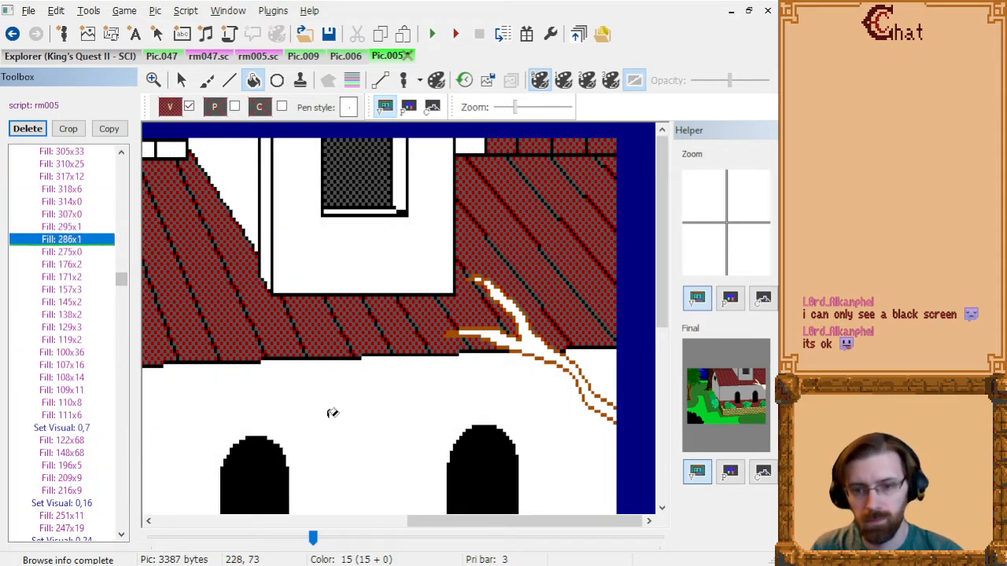
- Fill the unfilled wall area beside the branch with grey at 314x60, directly after the 148x68 fill
key(Up)
key(Up)
key(Up)
key(Up)
key(Up)
key(Up)
key(Up)
key(Up)
key(Up)
key(Down)
key(Down)
key(Down)
click(600, 368)
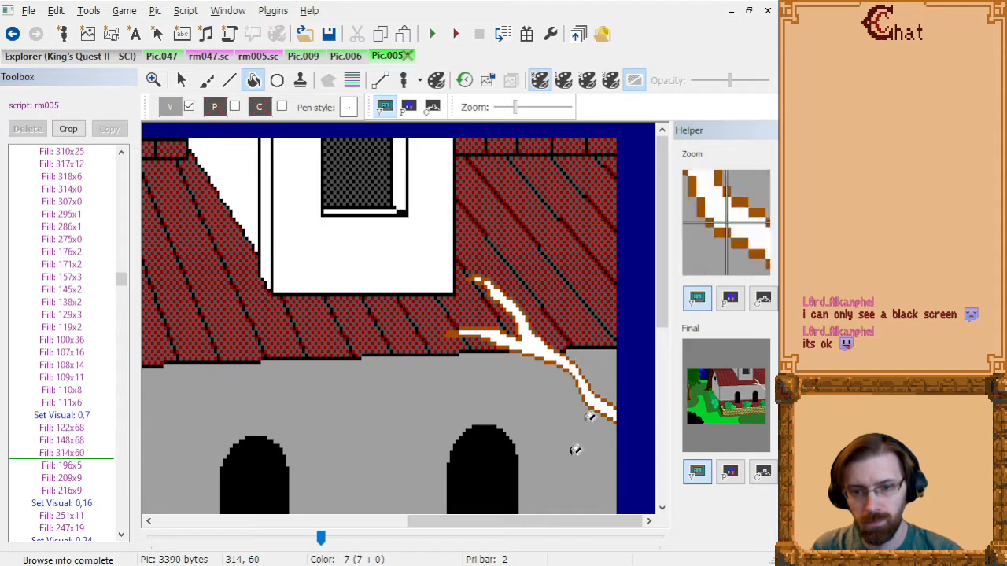
- Check the picture at the 209x9 fill and the later brick lines for further unfilled areas around the branch
click(72, 478)
scroll(472, 366, down, 2)
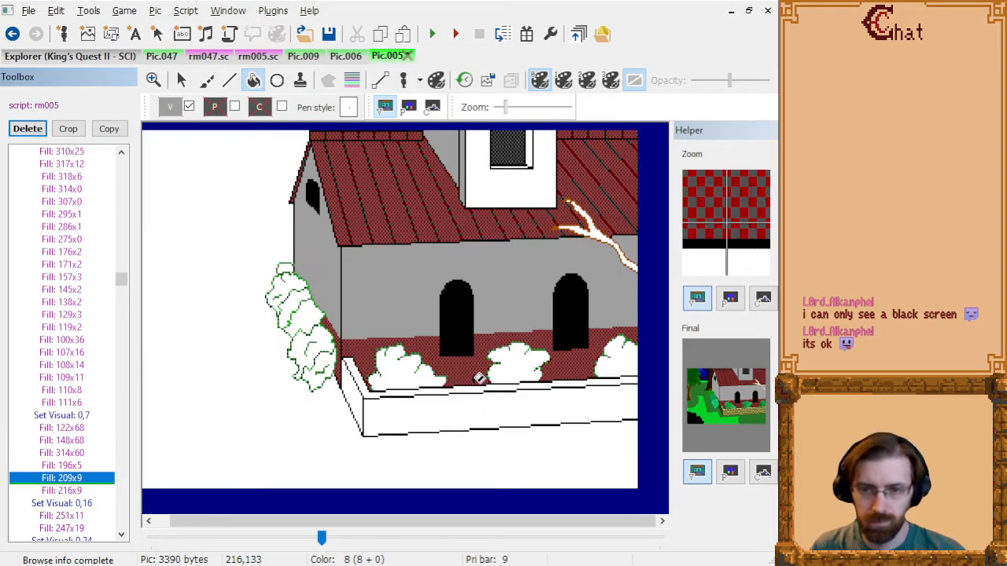
click(69, 516)
key(Page_Down)
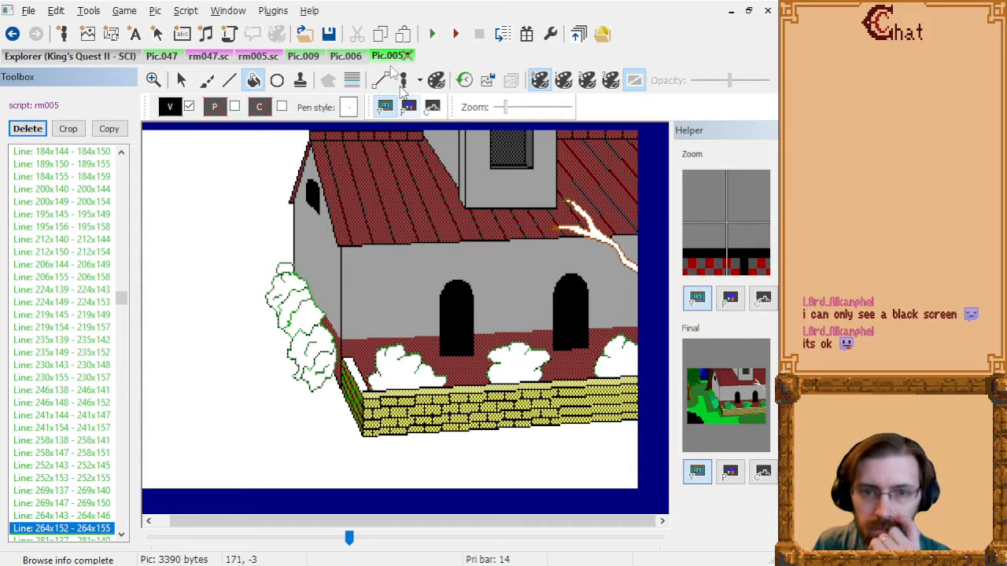
- Open Pic 006 and inspect the opening Set Visual command to see which brown outlines its tree
click(354, 57)
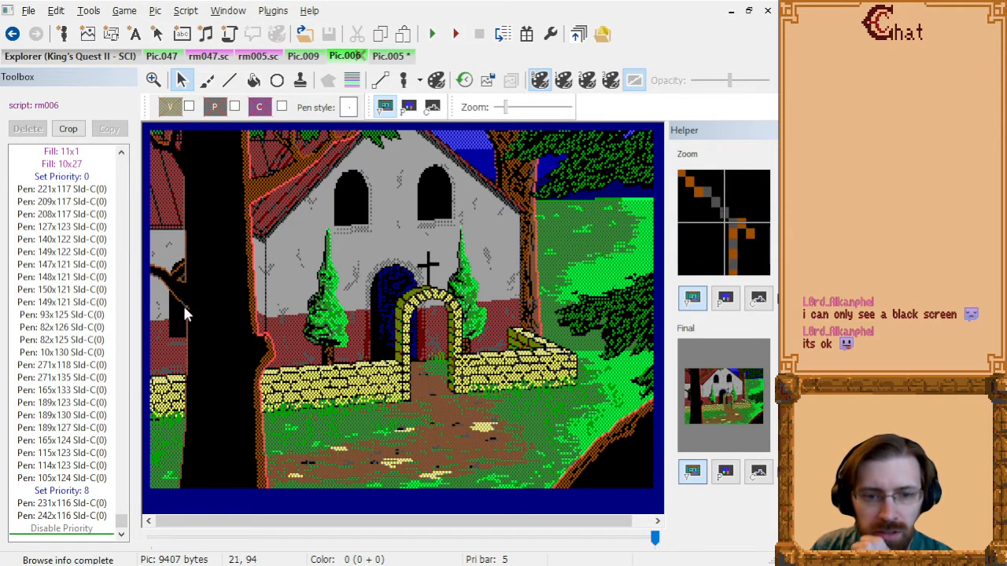
click(84, 266)
key(Home)
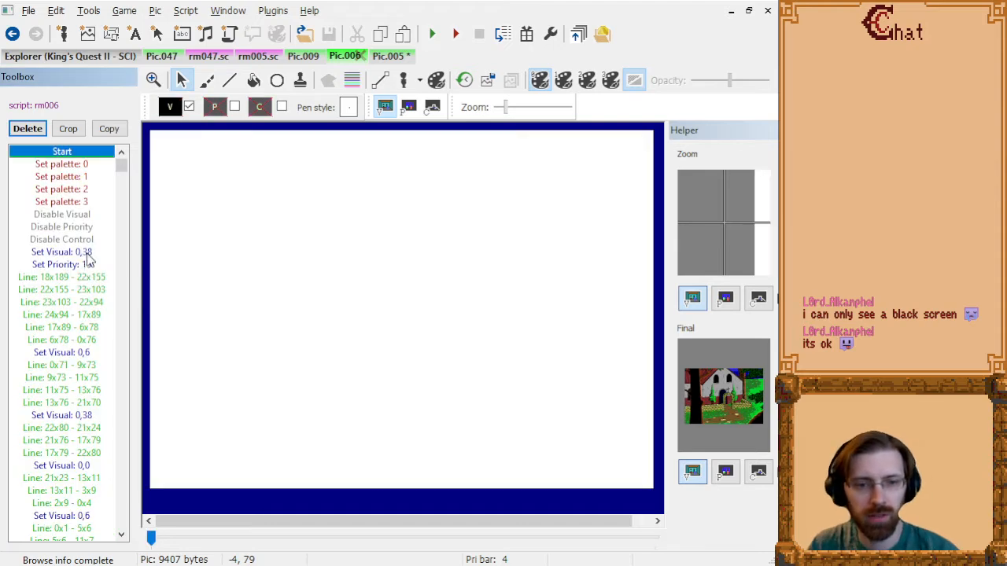
click(89, 266)
click(88, 253)
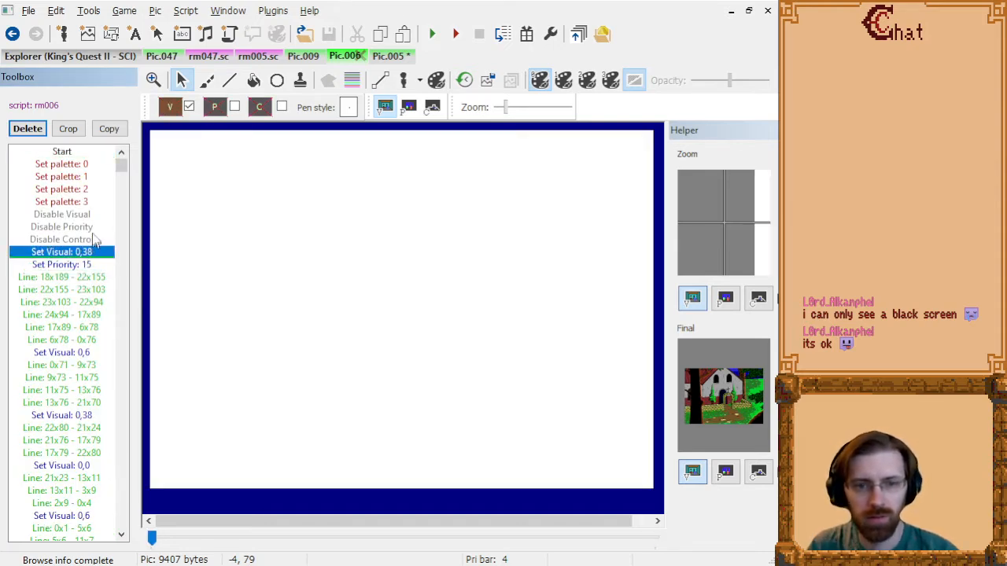
key(End)
- In Pic 005, change the Set Visual command before the branch outline to the dithered brown 0,38
click(387, 56)
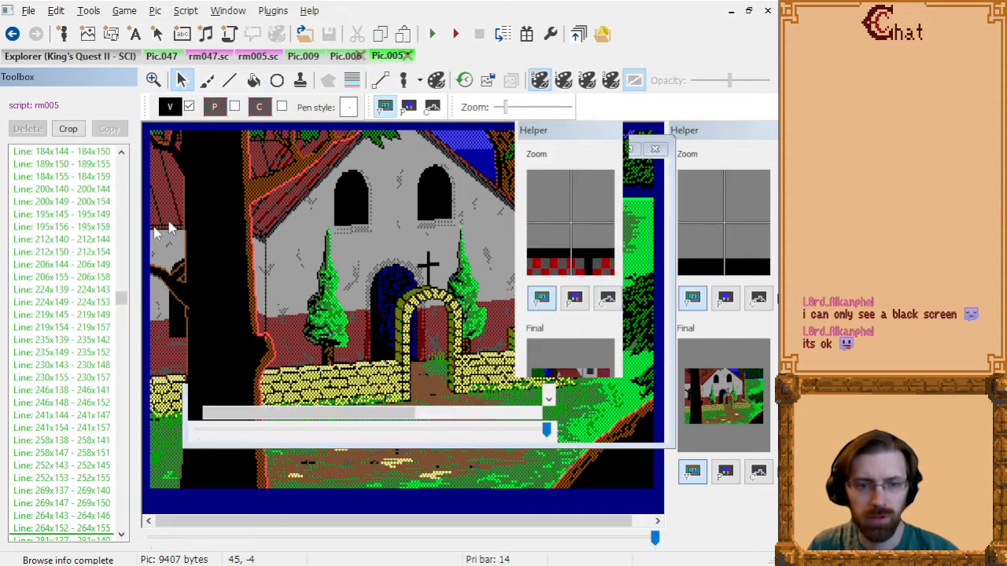
key(Home)
click(90, 267)
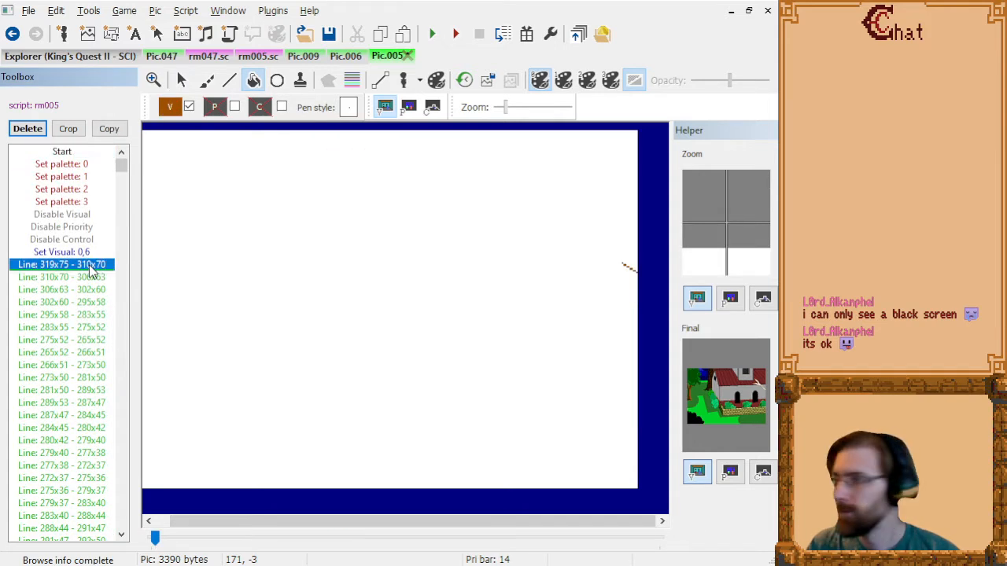
key(Down)
key(Down)
key(Down)
key(Down)
key(Down)
key(Down)
key(Down)
key(Down)
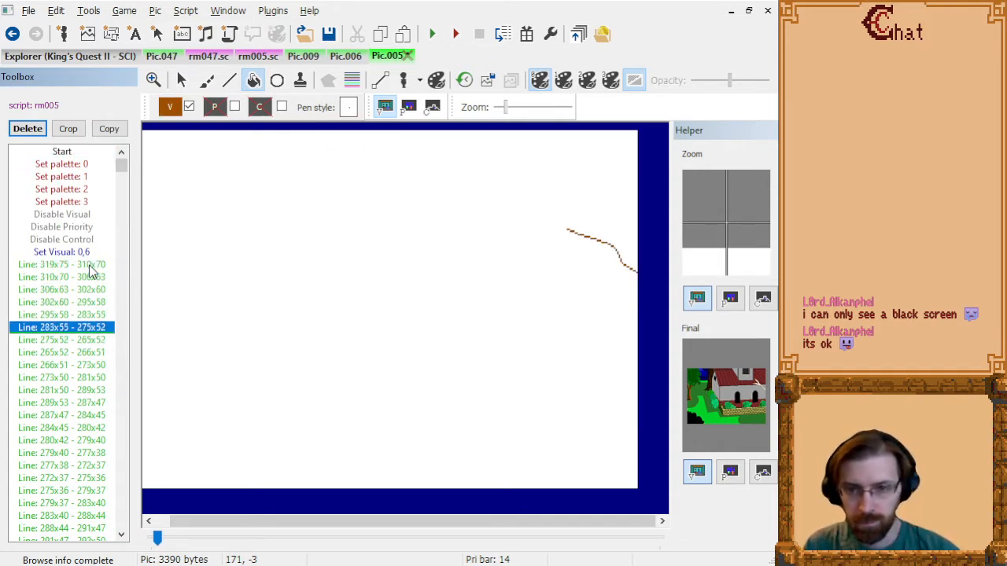
key(Down)
key(Down)
key(Up)
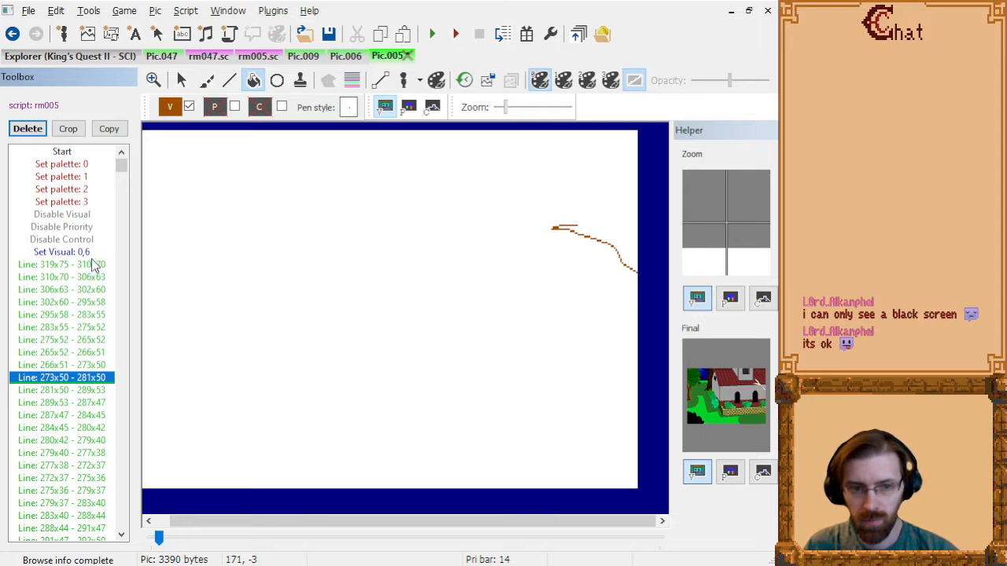
key(Up)
click(90, 254)
click(175, 107)
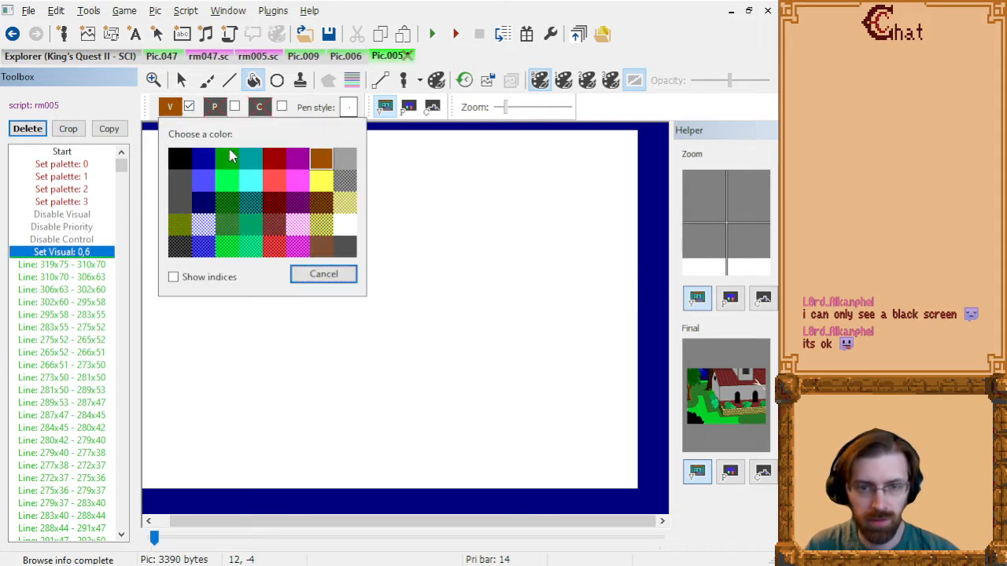
click(336, 228)
- Insert a Set Visual 0,6 solid brown command between the branch lines 275x52 - 265x52 and 265x52 - 266x51
click(88, 254)
key(Down)
key(Down)
key(Down)
key(Down)
key(Down)
key(Down)
key(Down)
key(Down)
key(Down)
key(Up)
key(Up)
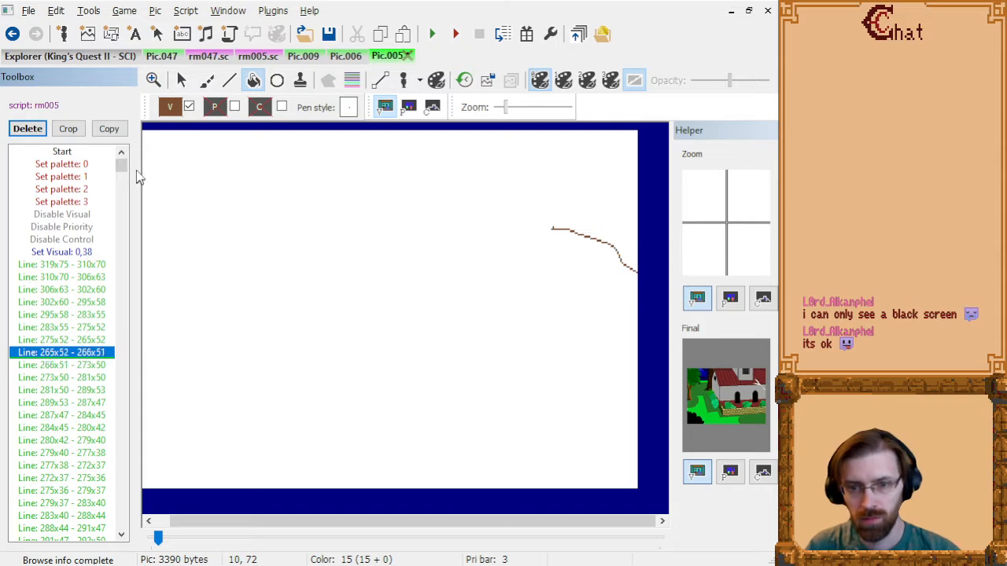
click(170, 107)
click(322, 157)
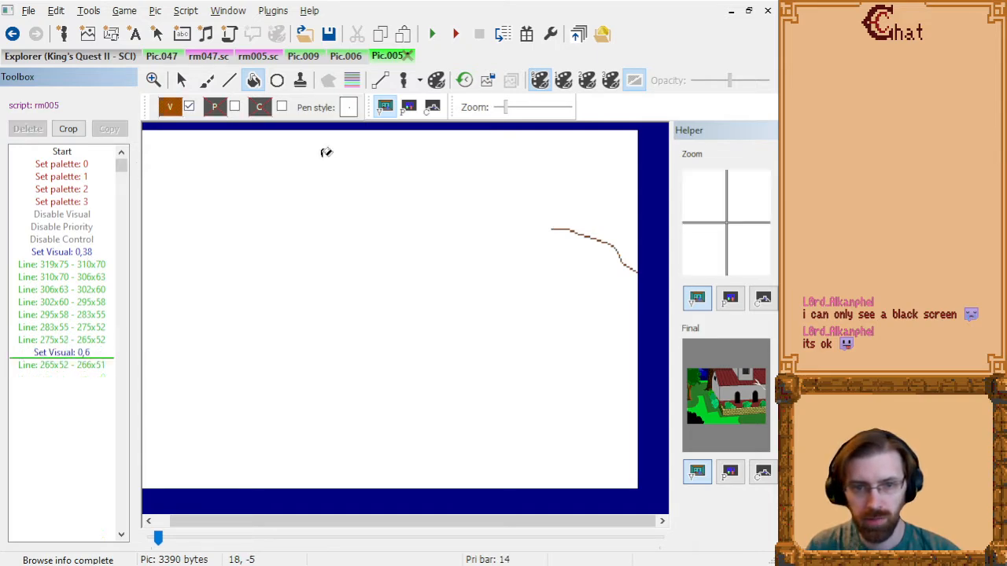
- Insert a Set Visual 0,38 dithered brown command after the branch line 281x50 - 289x53
click(88, 362)
key(Down)
key(Down)
key(Down)
key(Down)
key(Up)
click(173, 111)
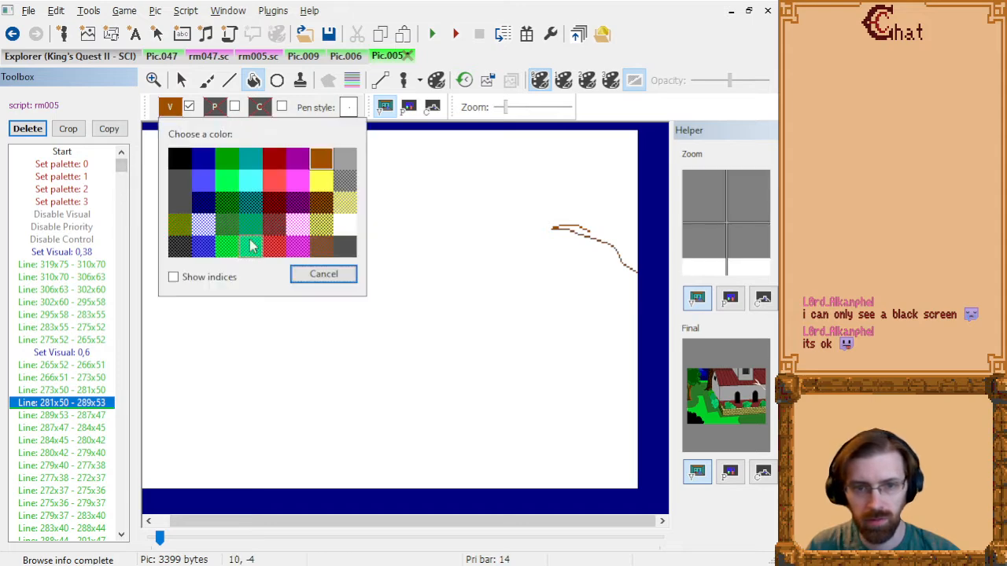
click(322, 247)
- Insert a Set Visual 0,6 solid brown command after the branch line 277x38 - 272x37
click(67, 424)
key(Down)
key(Down)
key(Down)
key(Down)
key(Down)
key(Down)
key(Down)
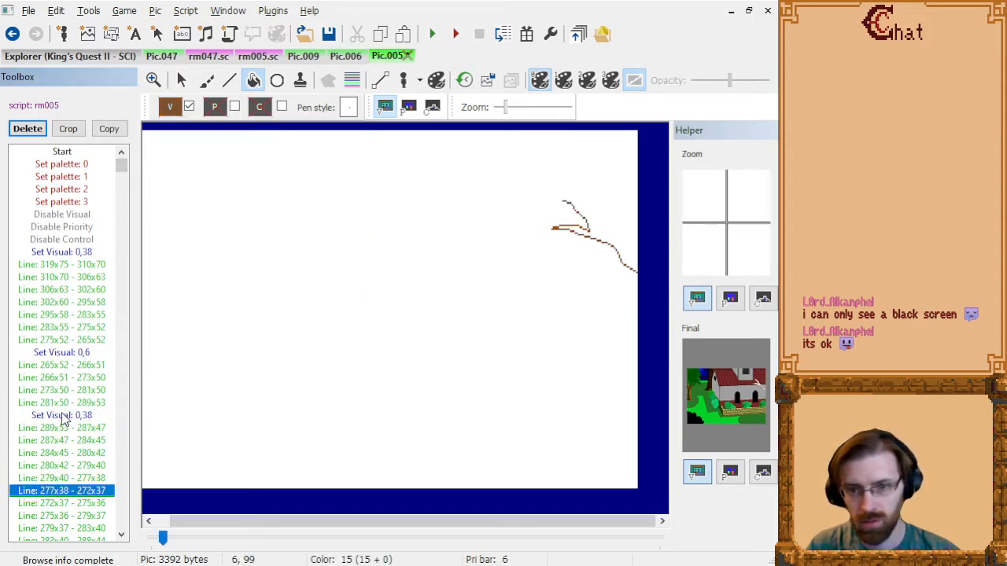
key(Up)
key(Up)
click(170, 108)
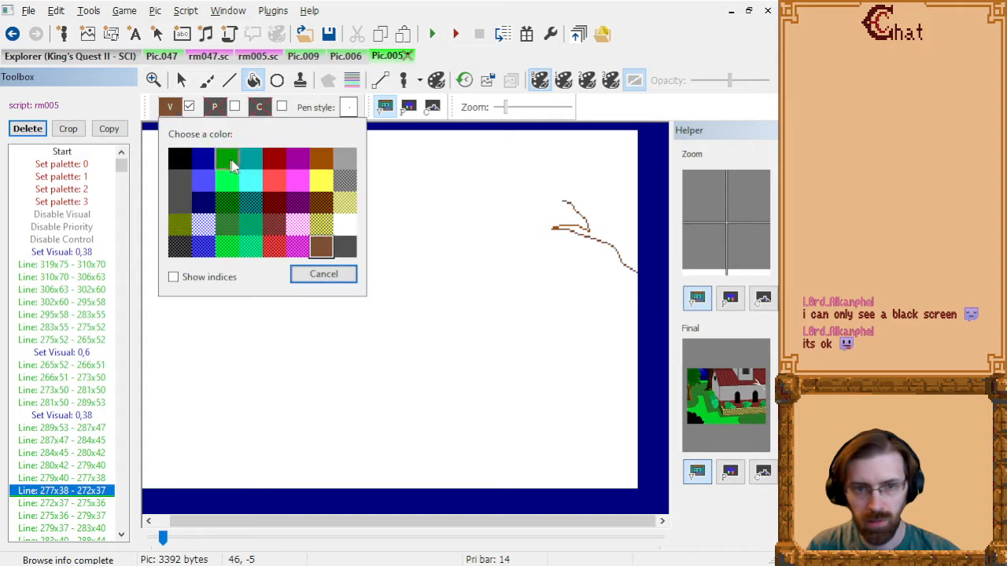
click(320, 158)
- Step through the remaining branch outline lines into the first wall lines to check the two browns
click(97, 502)
key(Down)
key(Down)
key(Down)
key(Down)
key(Down)
key(Down)
key(Down)
key(Down)
key(Down)
key(Down)
key(Down)
key(Down)
key(Down)
key(Down)
key(Down)
key(Down)
key(Down)
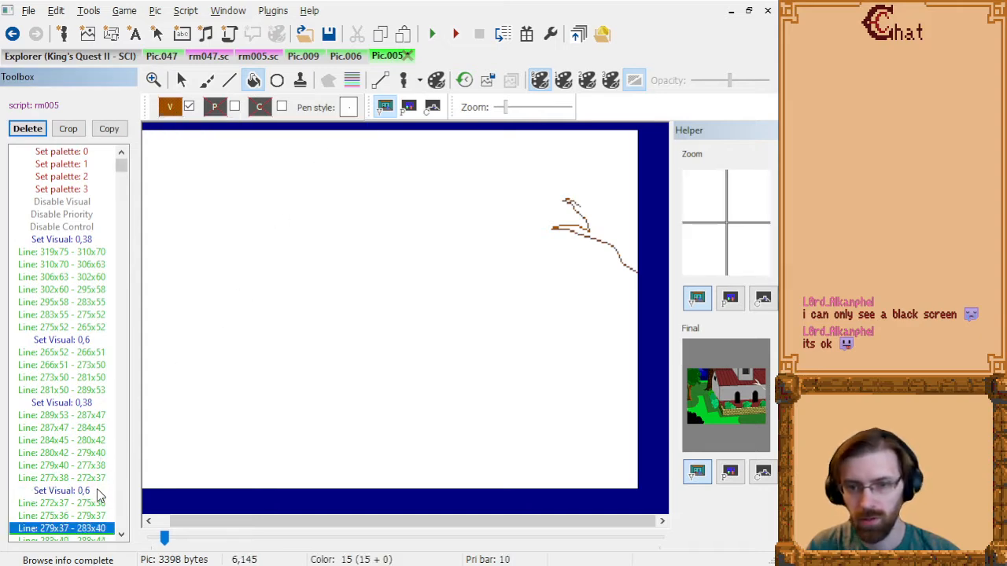
- Fill the inside of the branch with black at 294x54 and 275x37, directly after the Set Visual 0,0 command
key(Up)
key(Up)
key(Up)
key(Up)
key(Up)
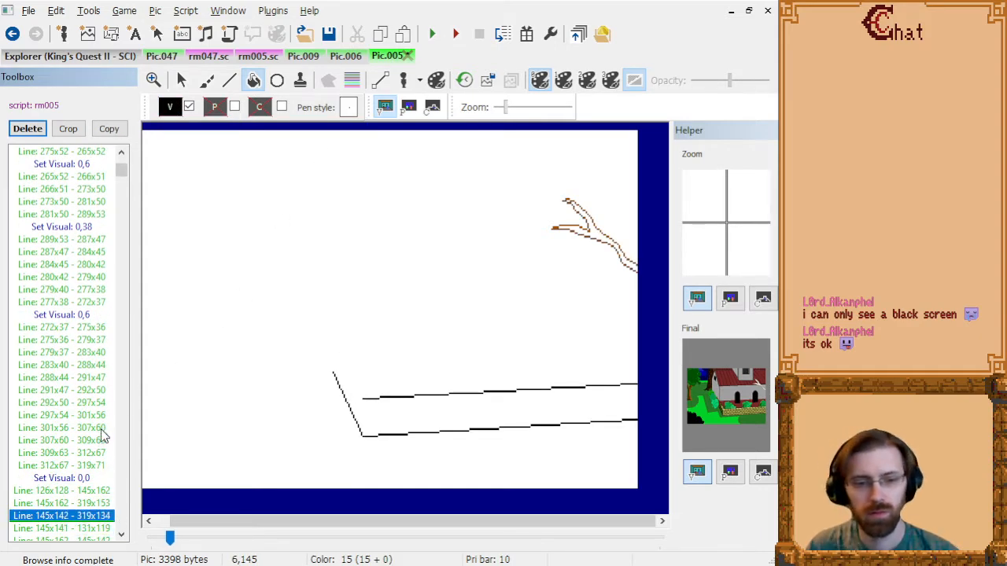
key(Down)
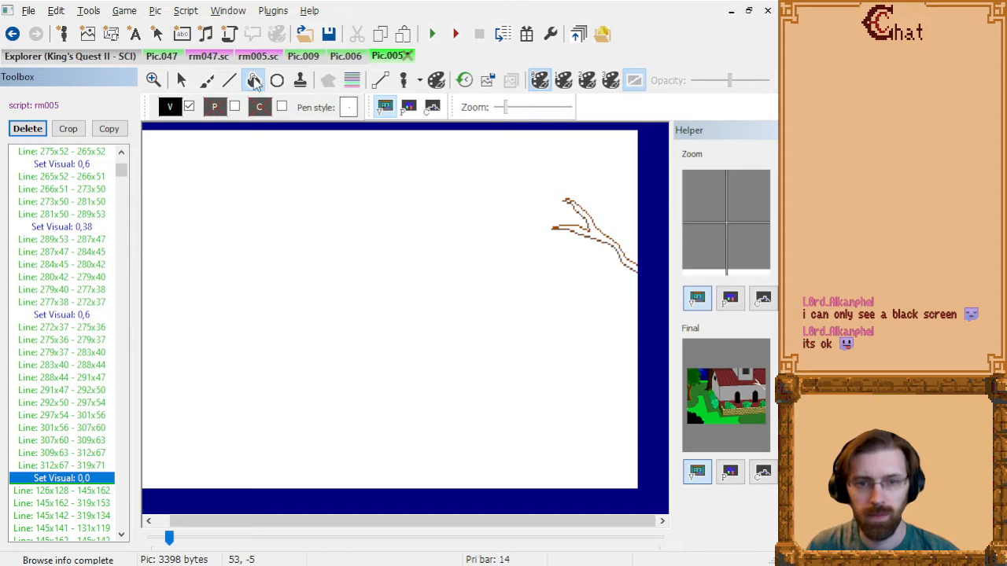
click(599, 230)
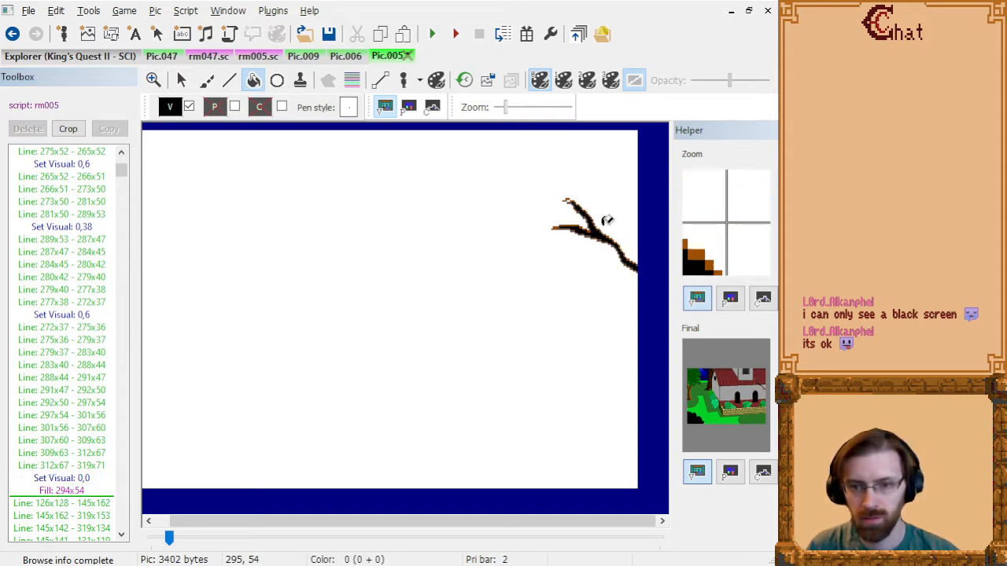
scroll(620, 208, up, 2)
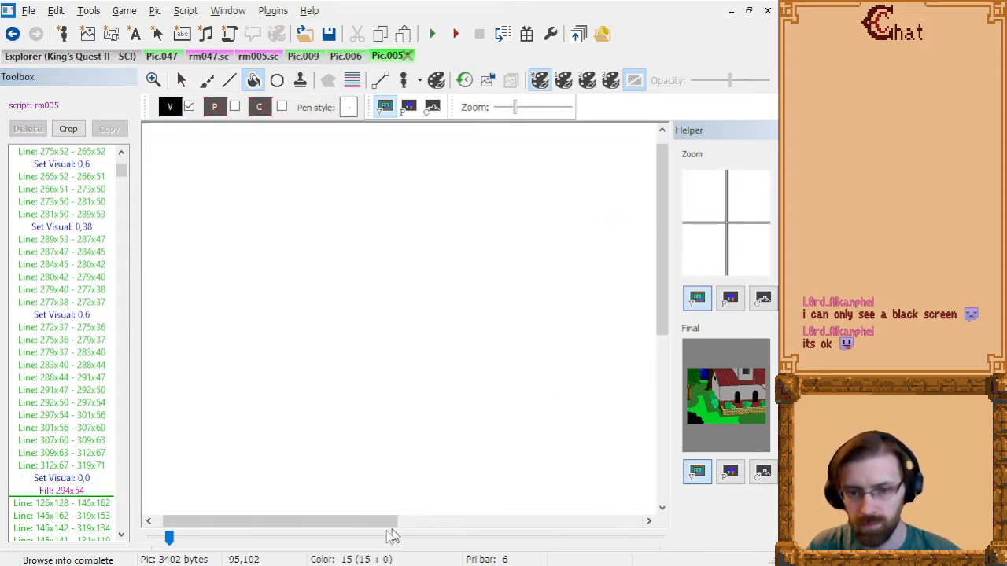
drag(360, 530, 576, 528)
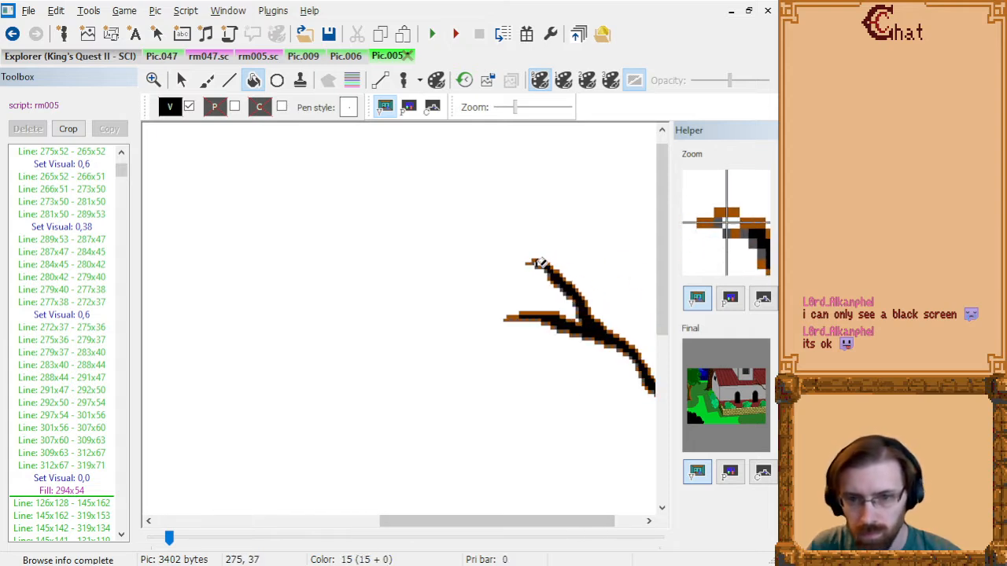
click(540, 262)
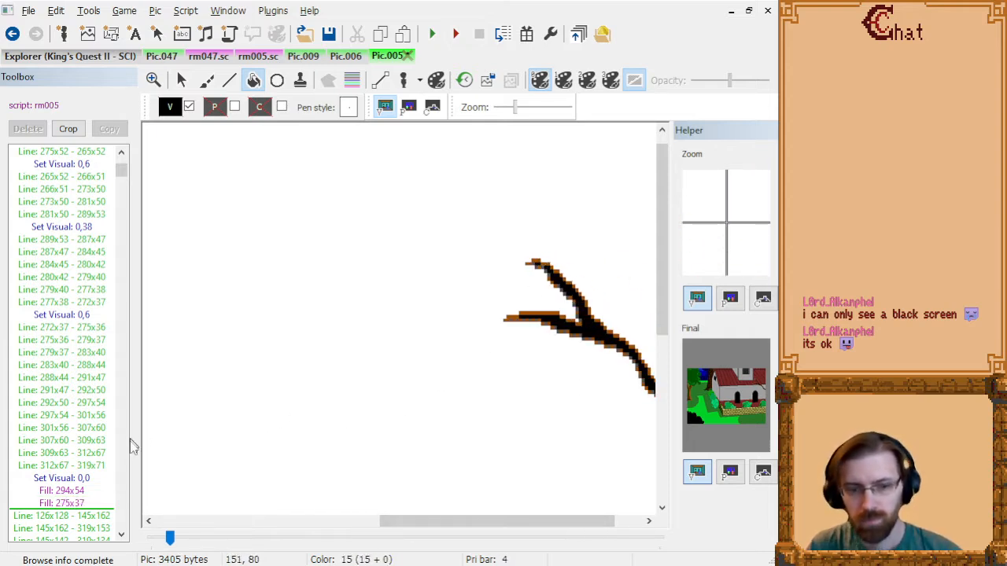
- Show the whole finished Pic 005 and compare its branch and house with Pic 006
scroll(541, 380, down, 3)
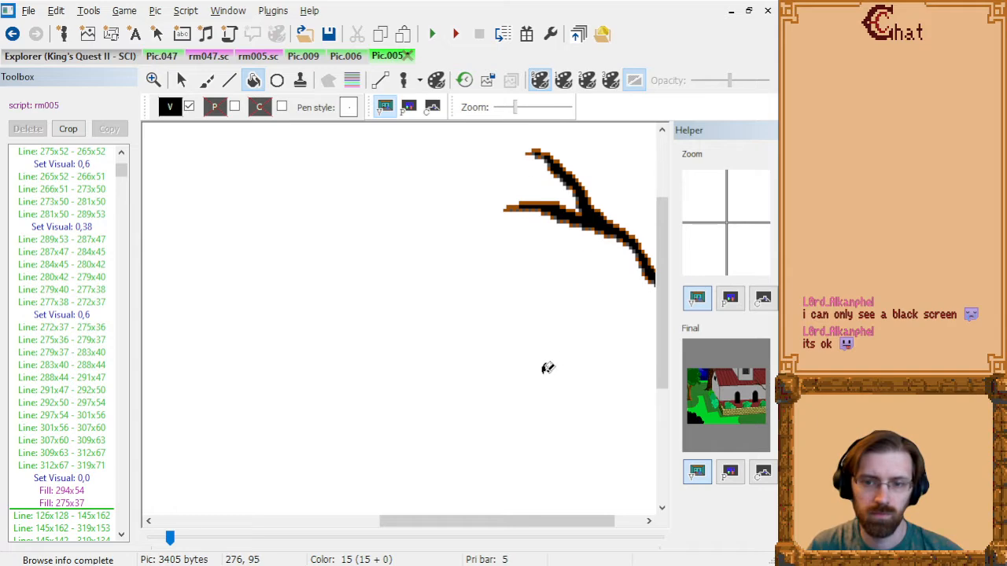
scroll(550, 366, down, 3)
scroll(456, 333, up, 1)
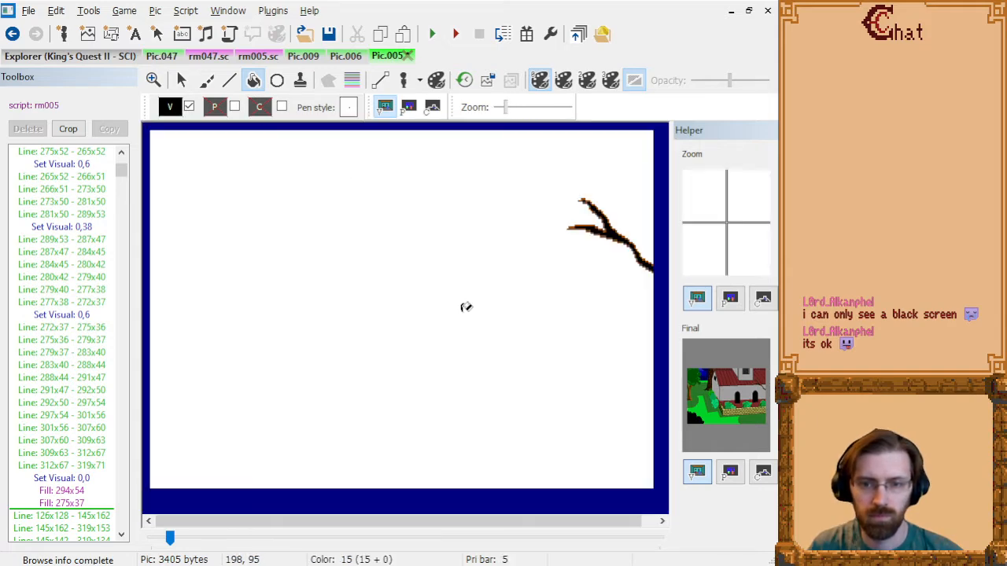
click(74, 431)
key(End)
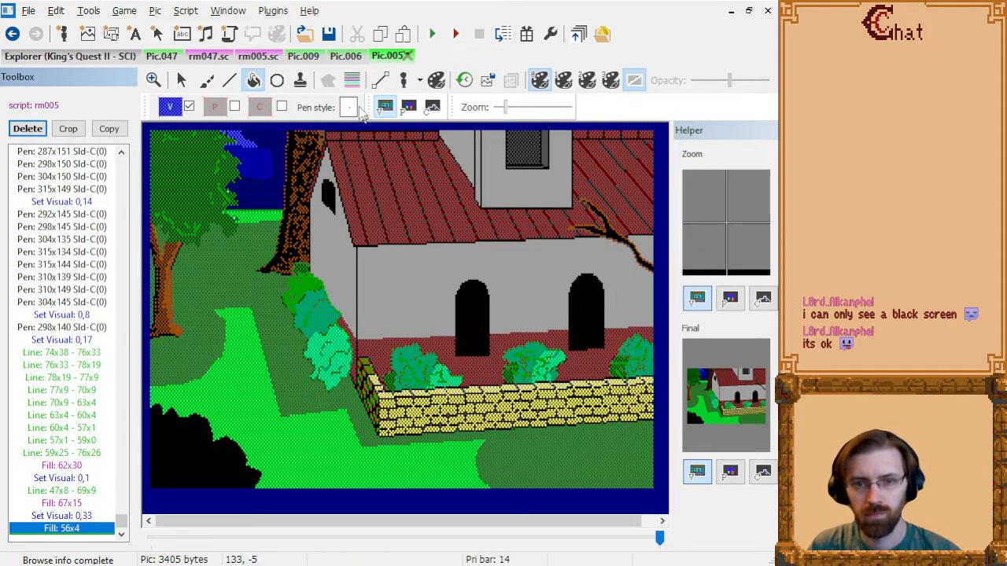
click(347, 56)
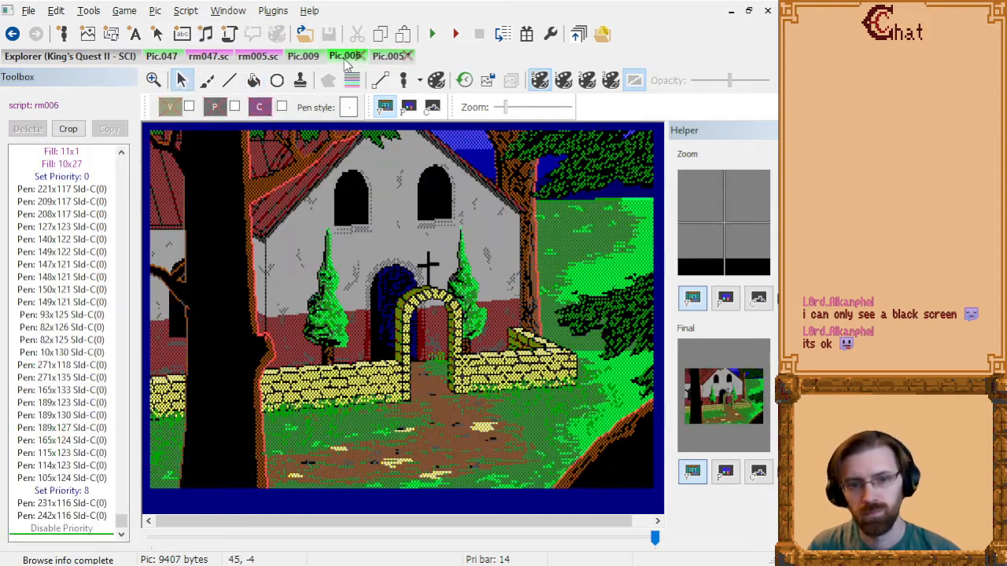
click(387, 56)
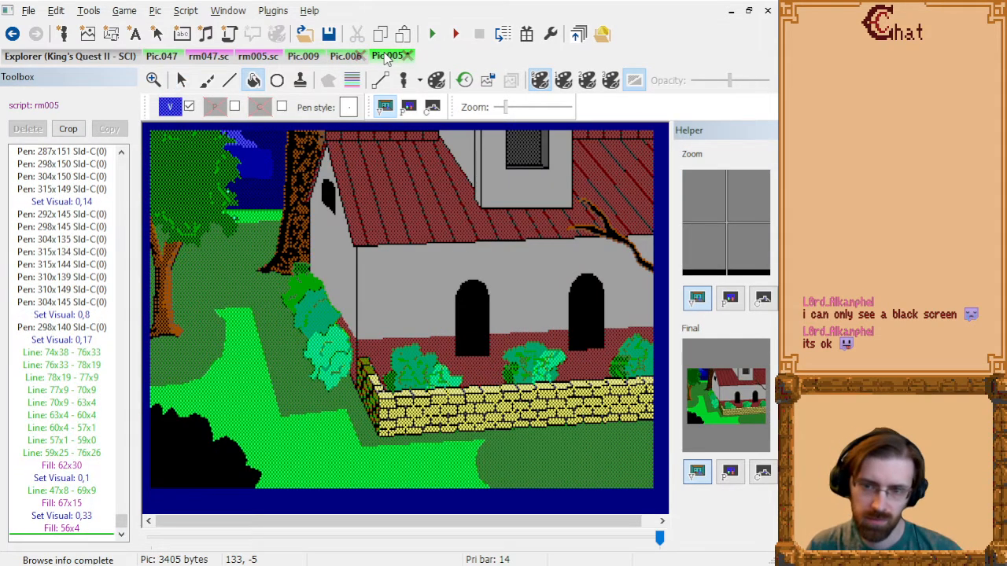
click(345, 57)
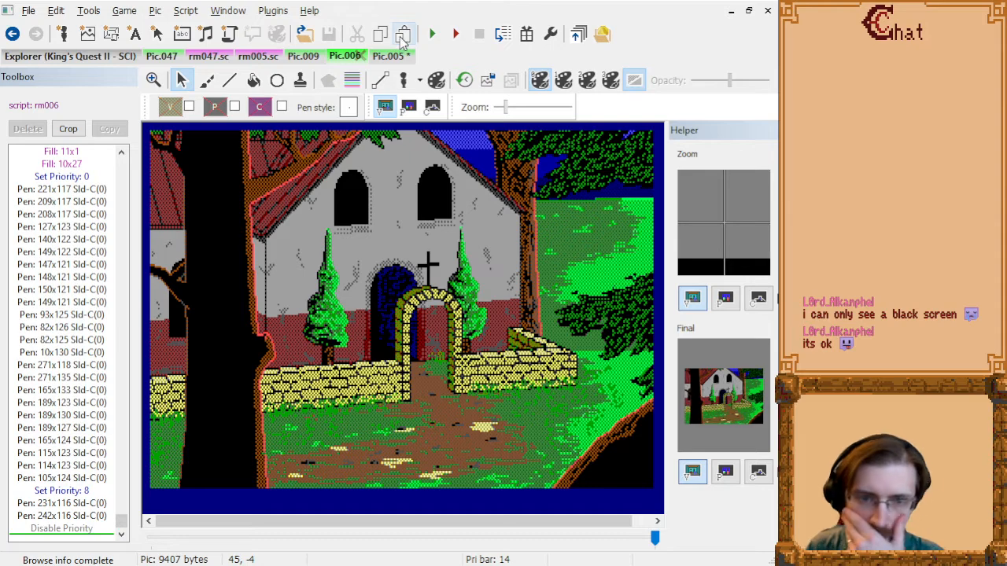
click(387, 57)
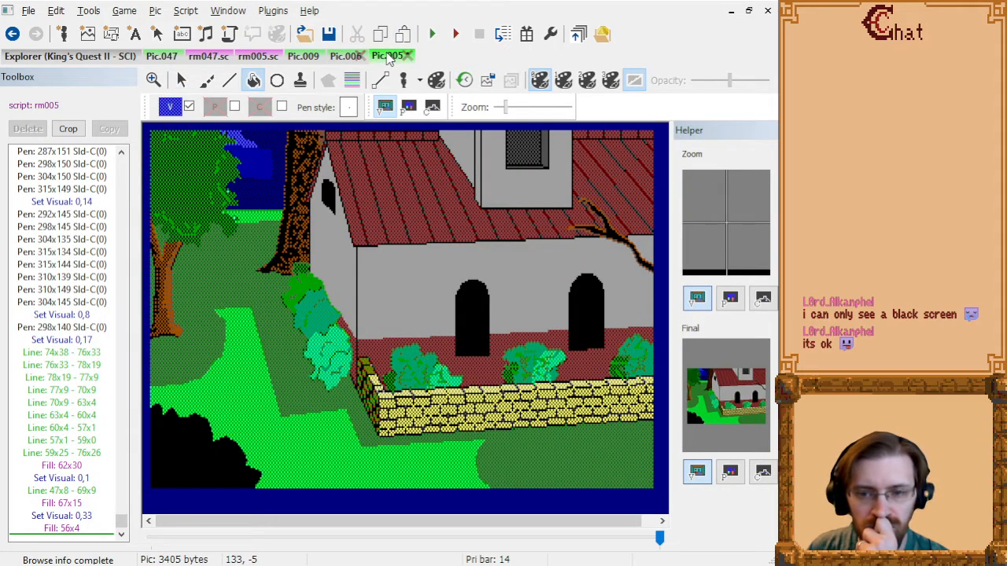
- Step through the branch outline lines and the two black fills at the start of Pic 005 to check their order
click(102, 305)
key(Home)
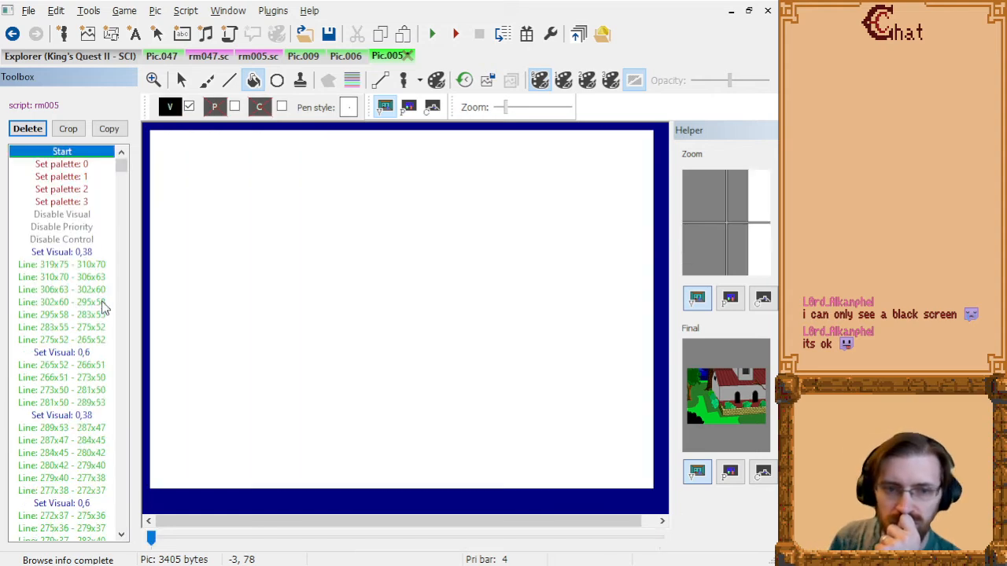
click(103, 306)
scroll(80, 322, down, 7)
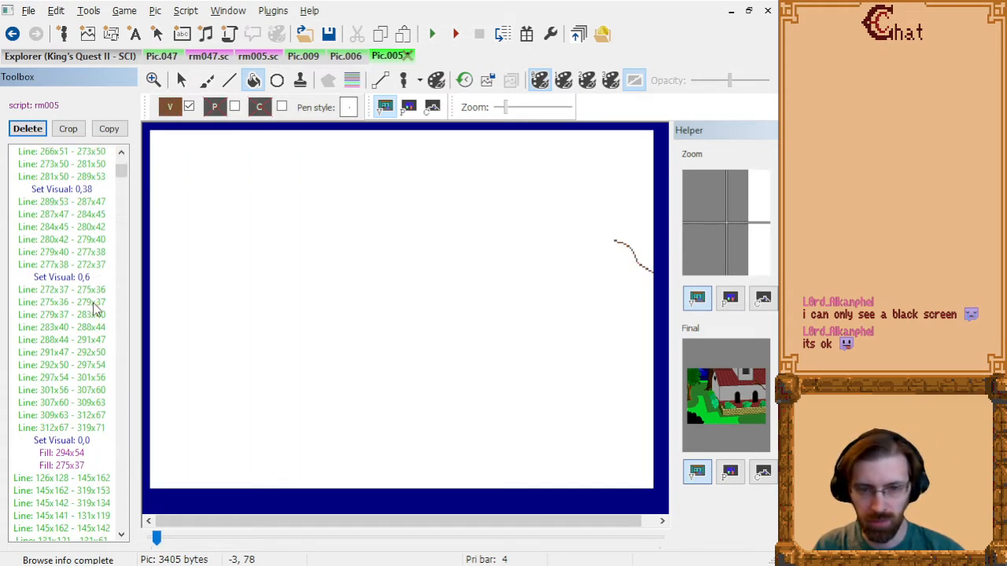
click(79, 327)
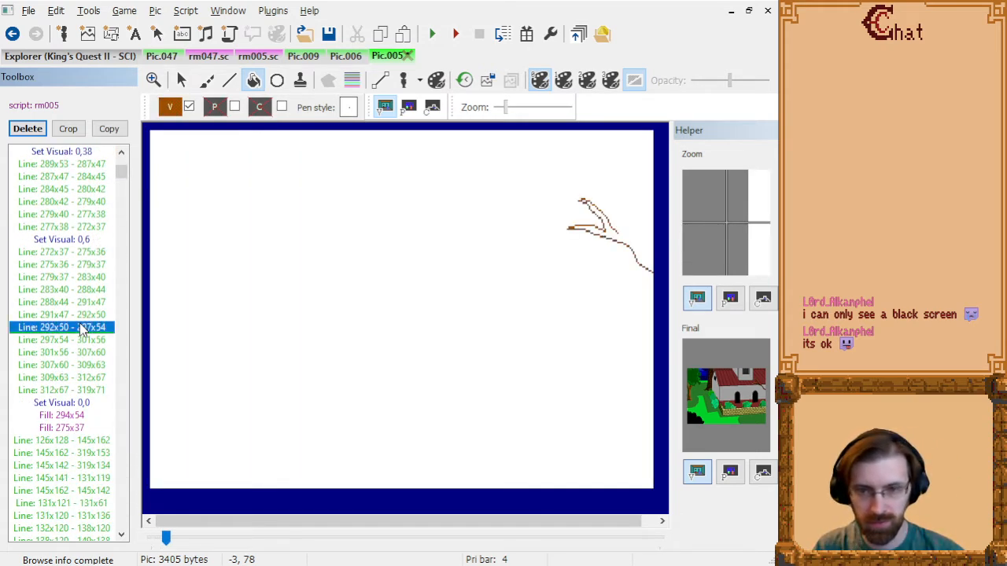
click(87, 390)
click(87, 417)
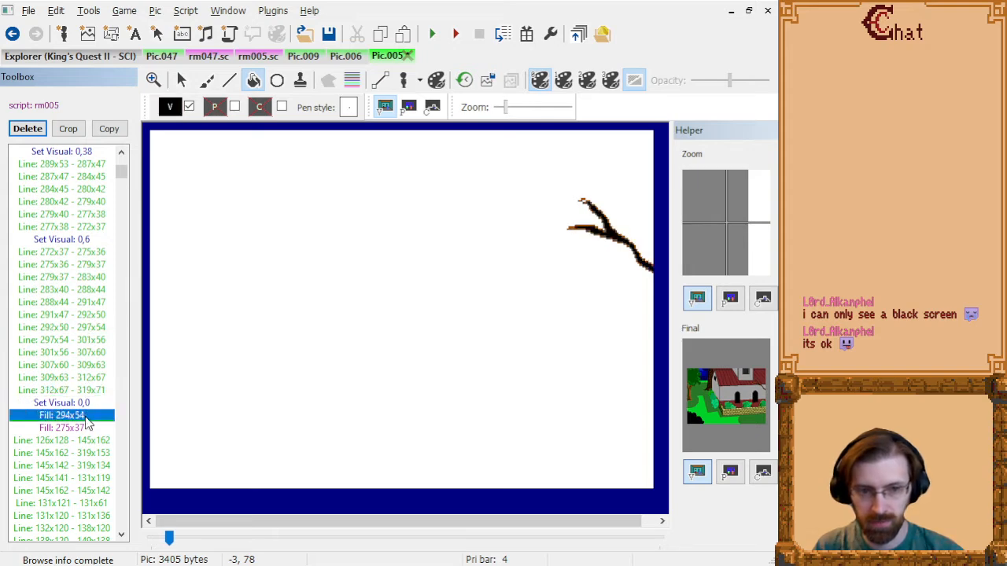
key(Down)
key(Down)
key(Up)
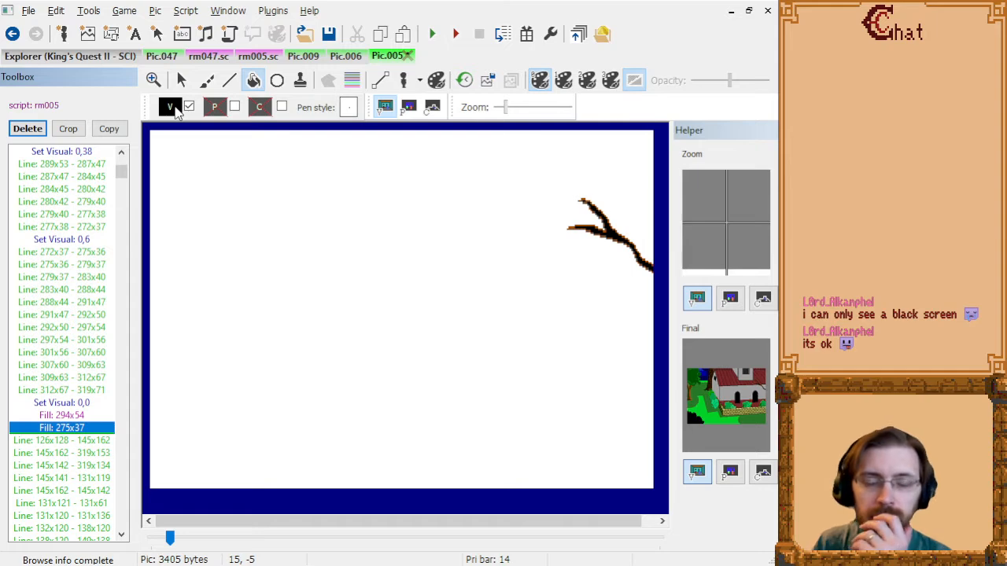
click(88, 403)
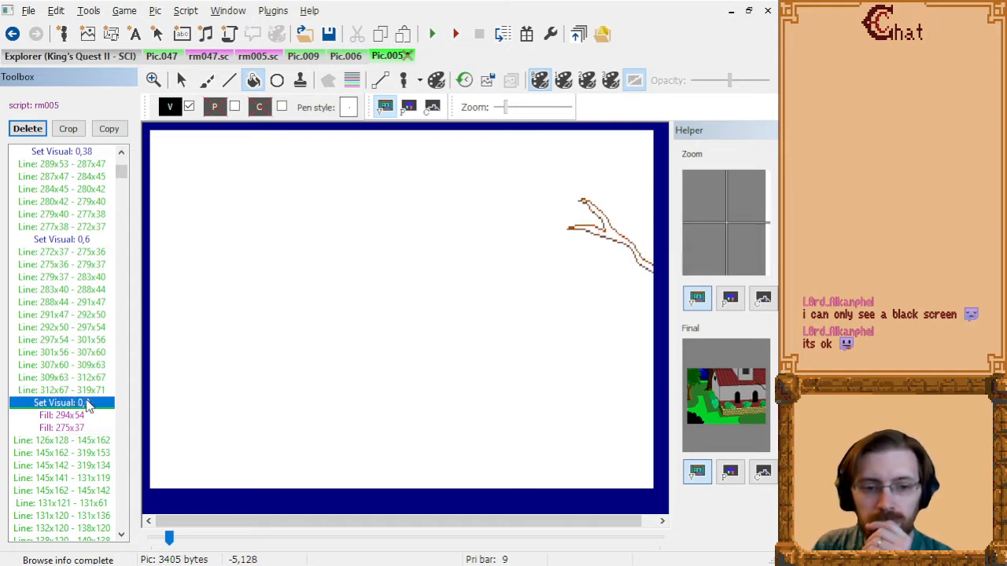
- Insert a Set Visual 0,0 black command after the branch line 312x67 - 319x71, using the trees in Pic 006 as reference
click(90, 391)
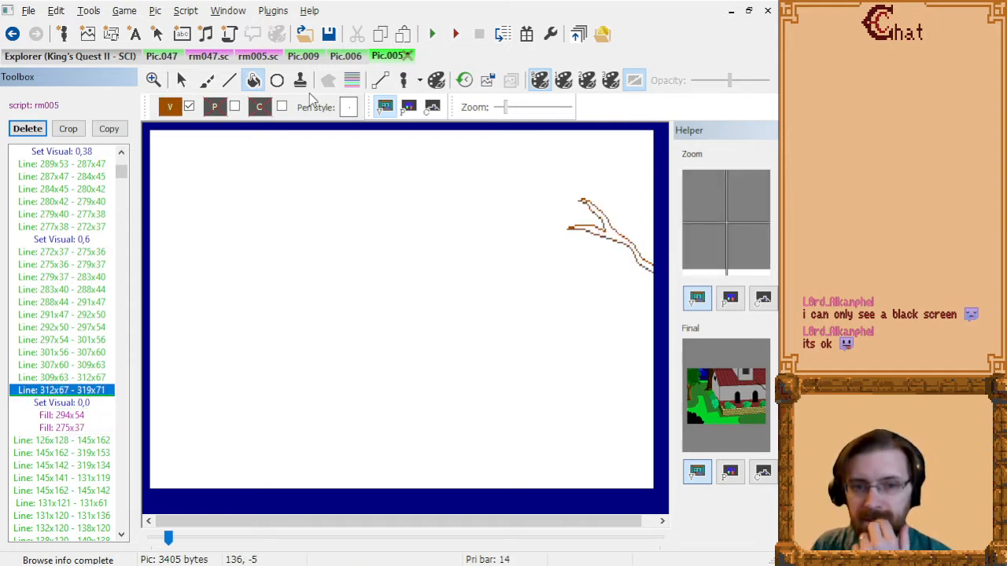
click(171, 109)
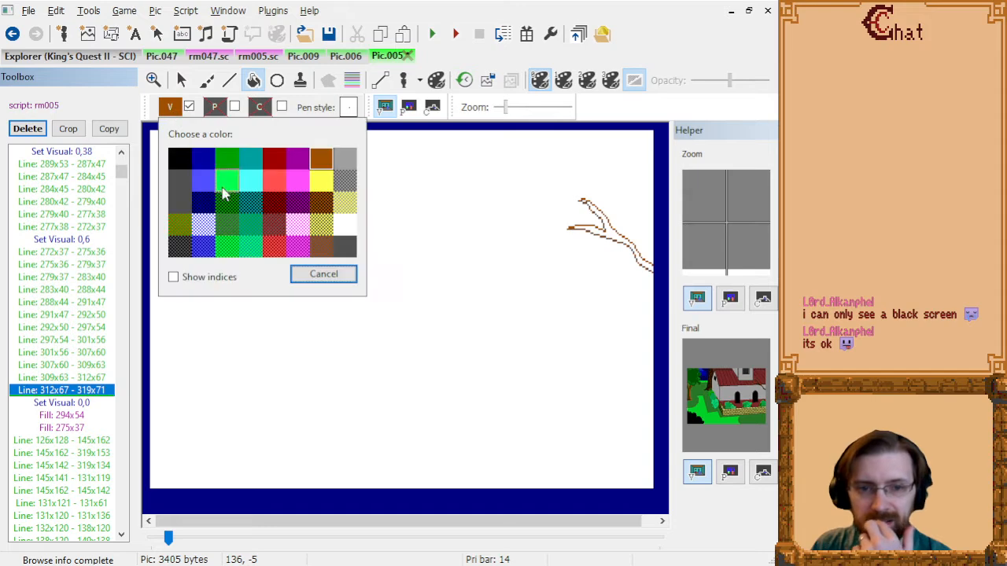
click(349, 61)
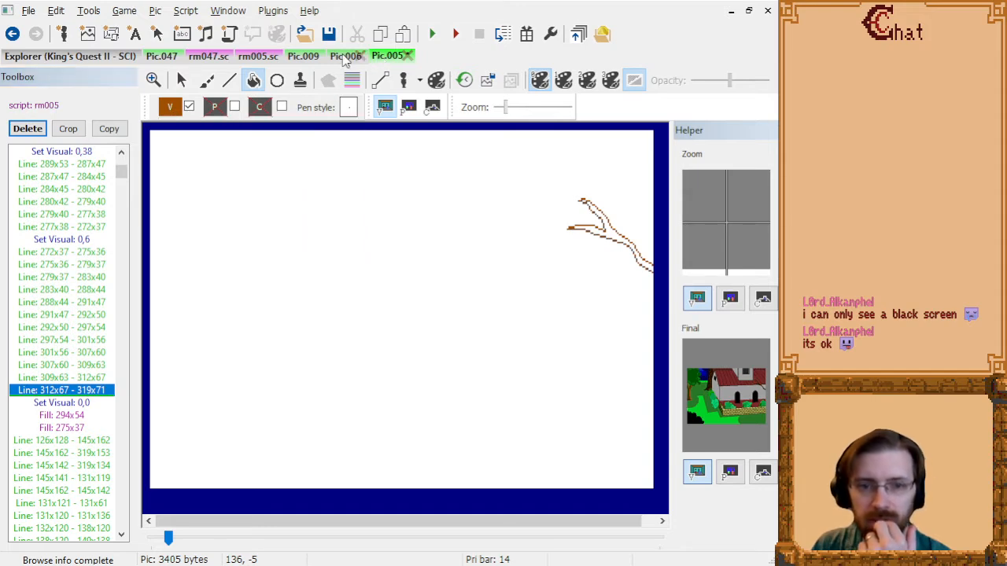
click(349, 59)
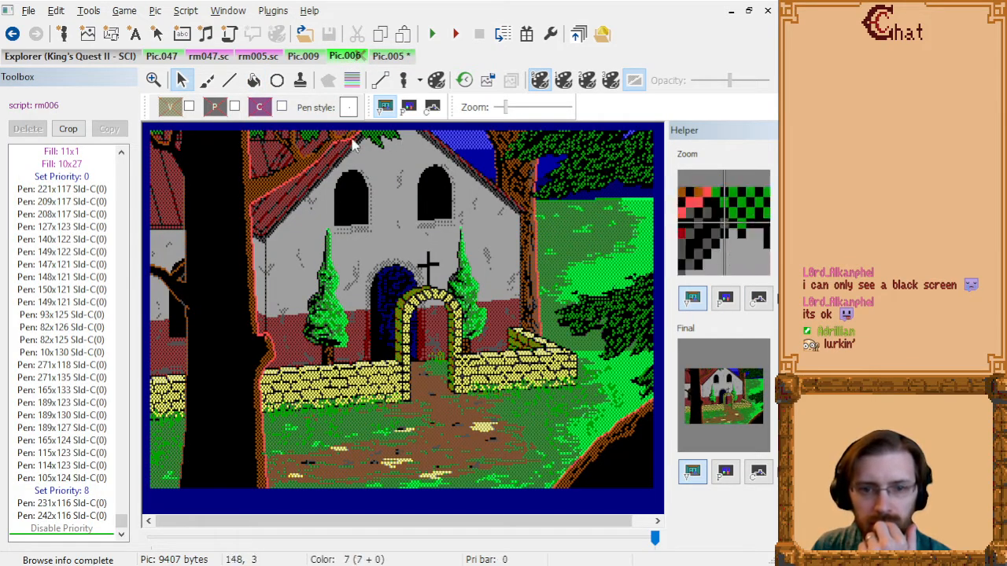
click(383, 58)
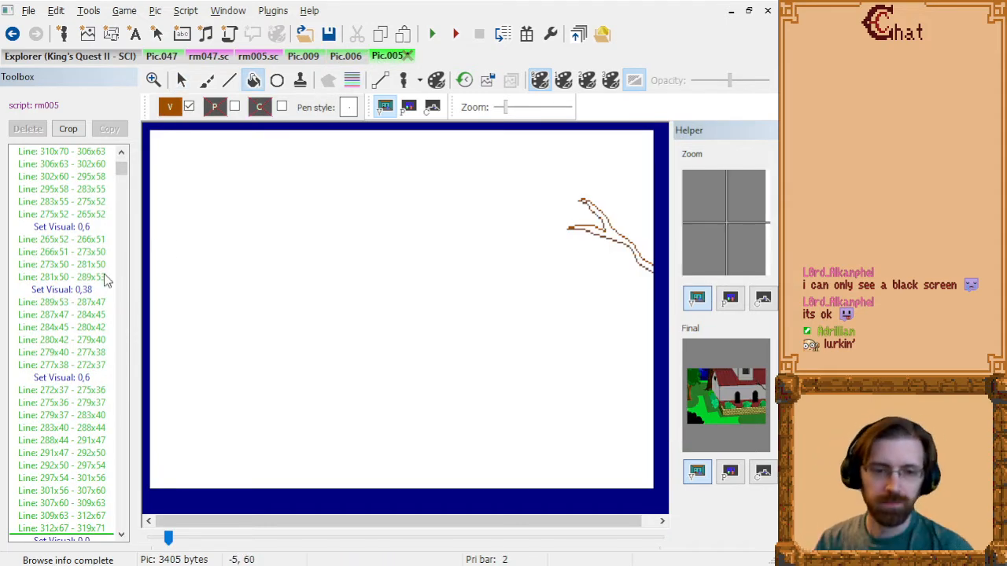
click(172, 107)
click(183, 158)
click(229, 80)
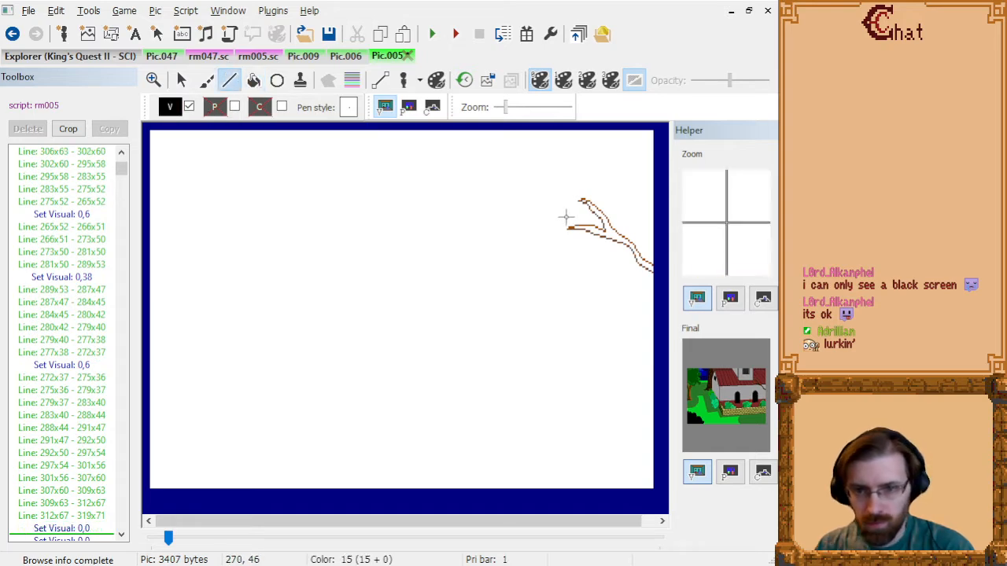
- Draw the jagged lower edge of a black leaf outline below the branch, from 251x61 through 268x55 and 272x59 to 291x55
click(360, 56)
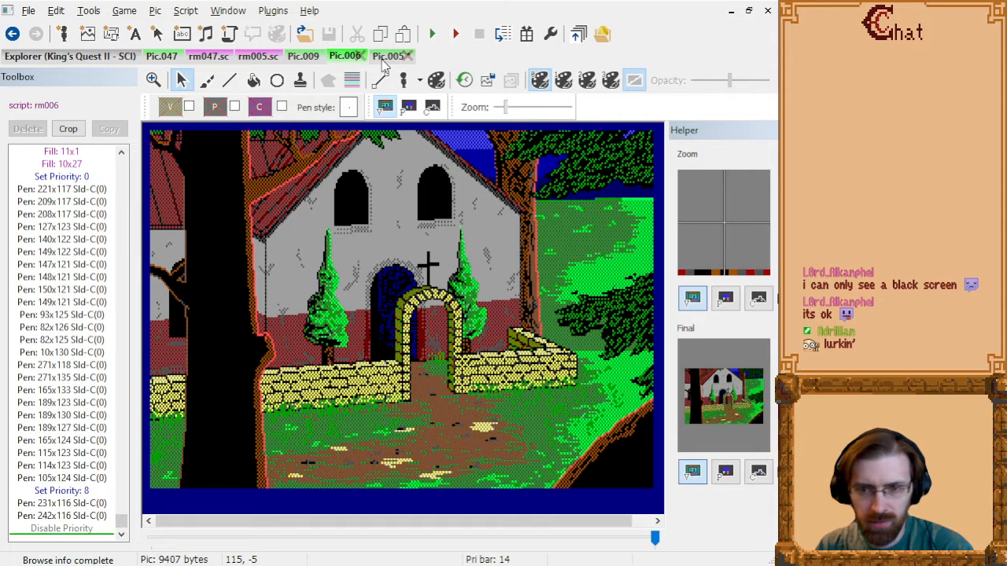
click(385, 57)
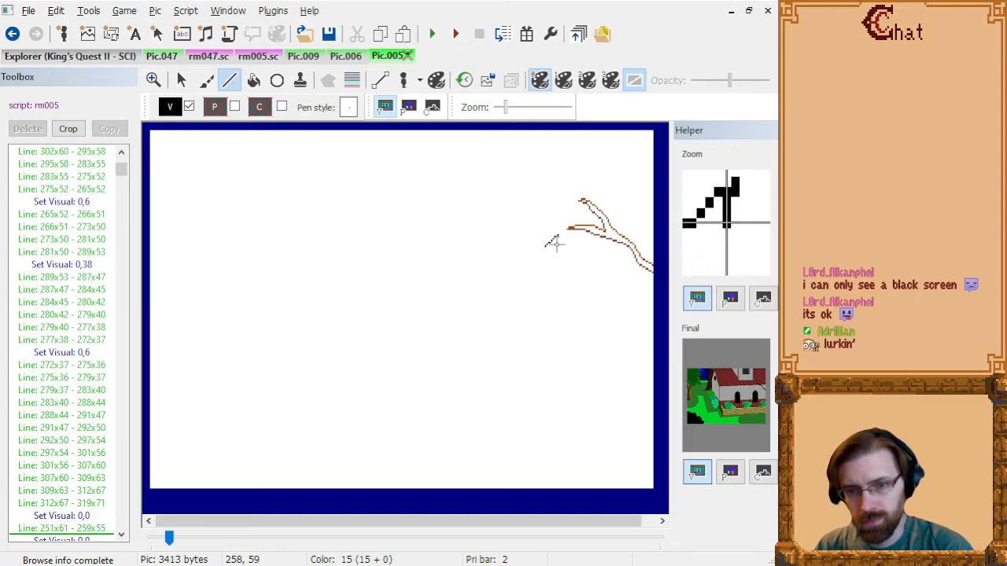
click(552, 245)
click(565, 238)
click(584, 239)
click(577, 244)
click(599, 243)
click(607, 238)
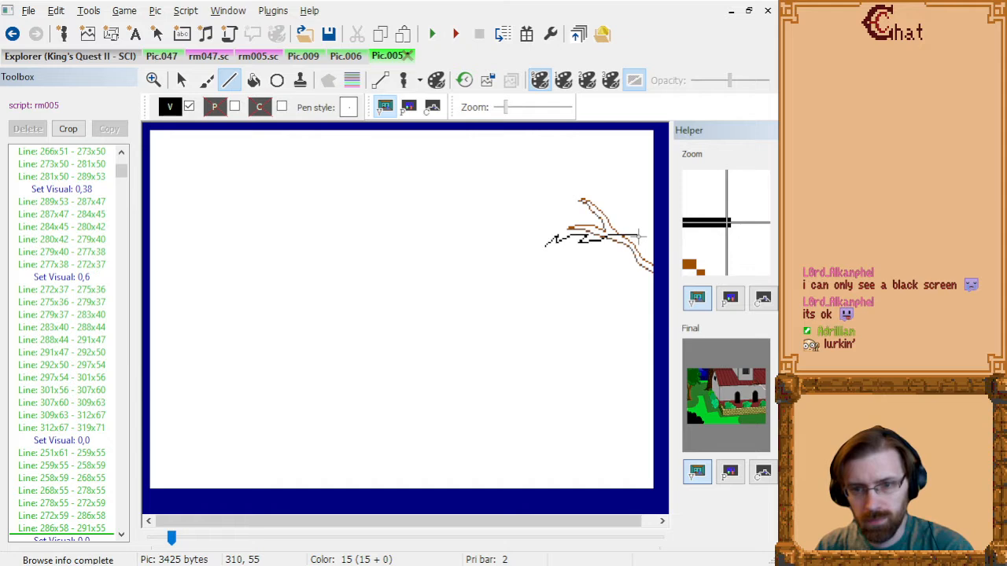
click(626, 235)
click(629, 227)
click(651, 233)
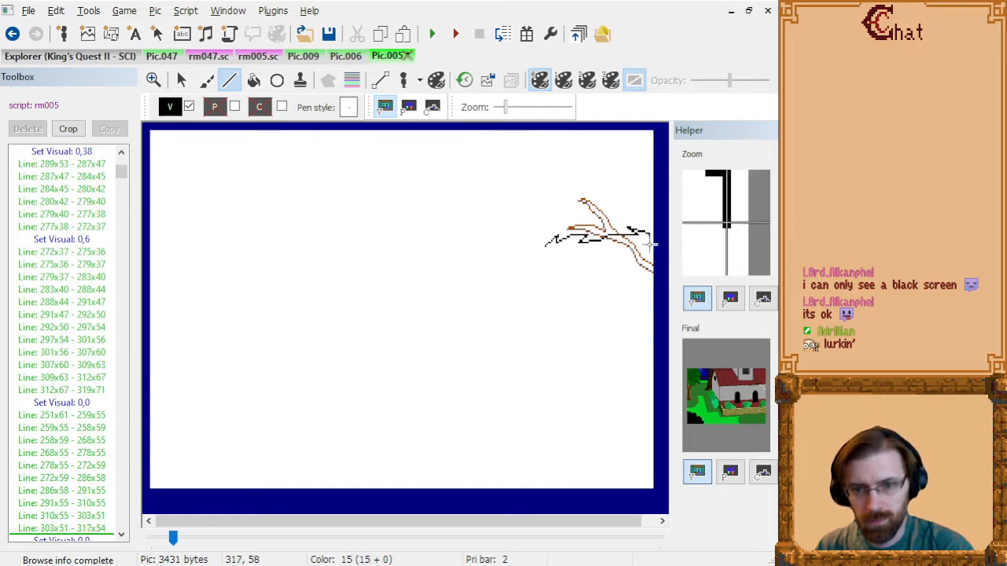
click(103, 528)
key(Delete)
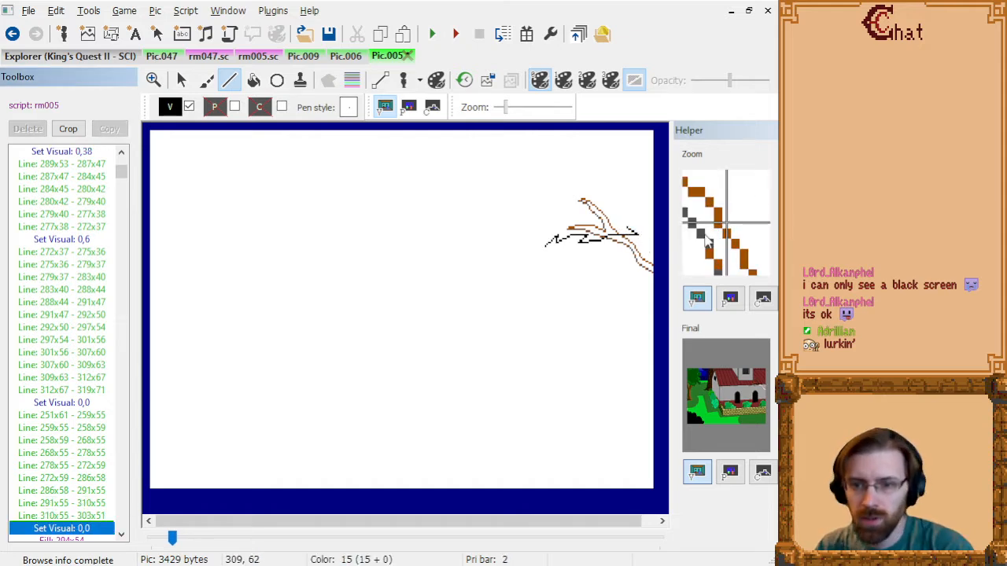
click(93, 517)
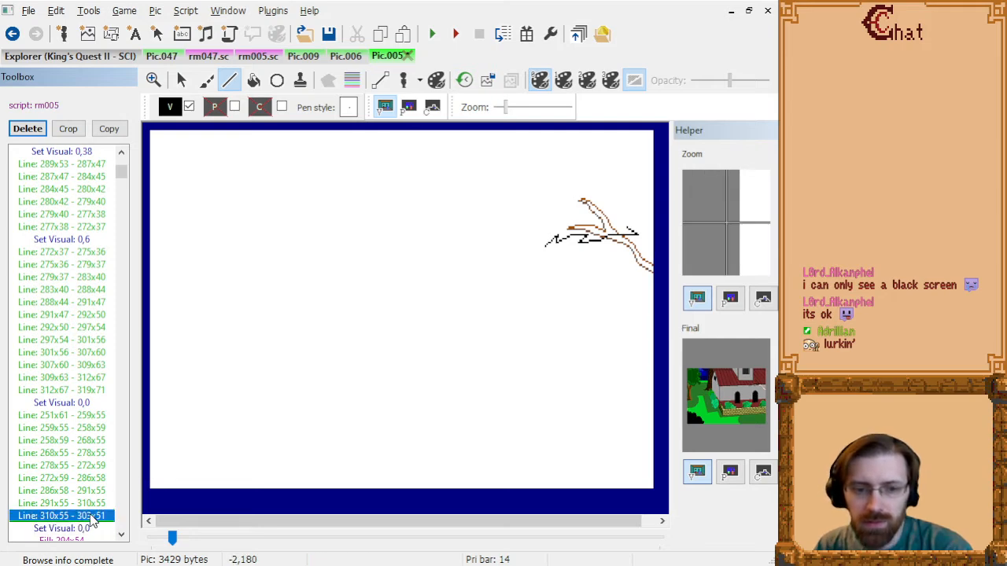
key(Delete)
key(Delete)
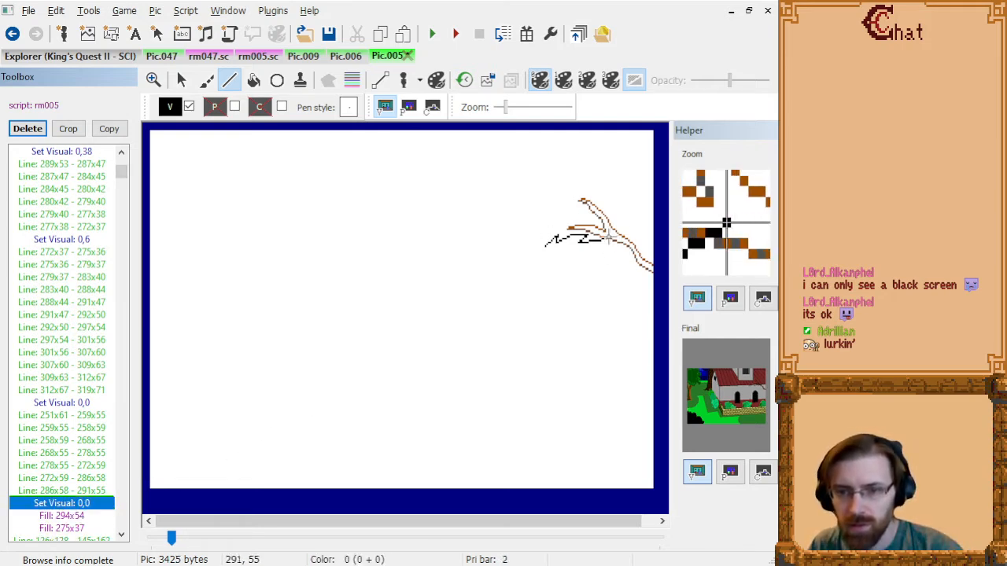
- Continue the leaf outline from 291x55 around the branch's right side through 309x57, 314x61, 307x53 and 316x51 to 305x46
click(609, 235)
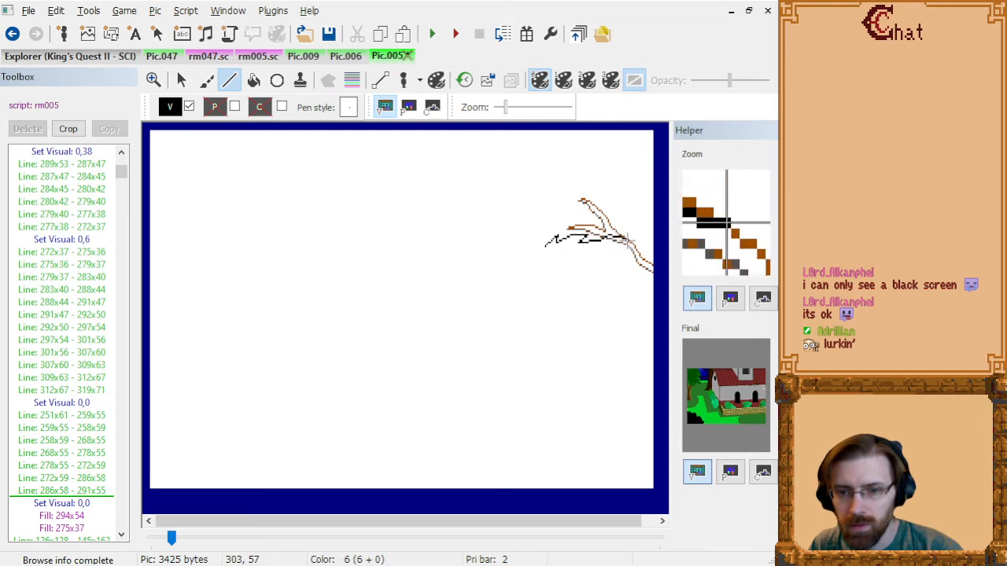
click(629, 238)
click(643, 245)
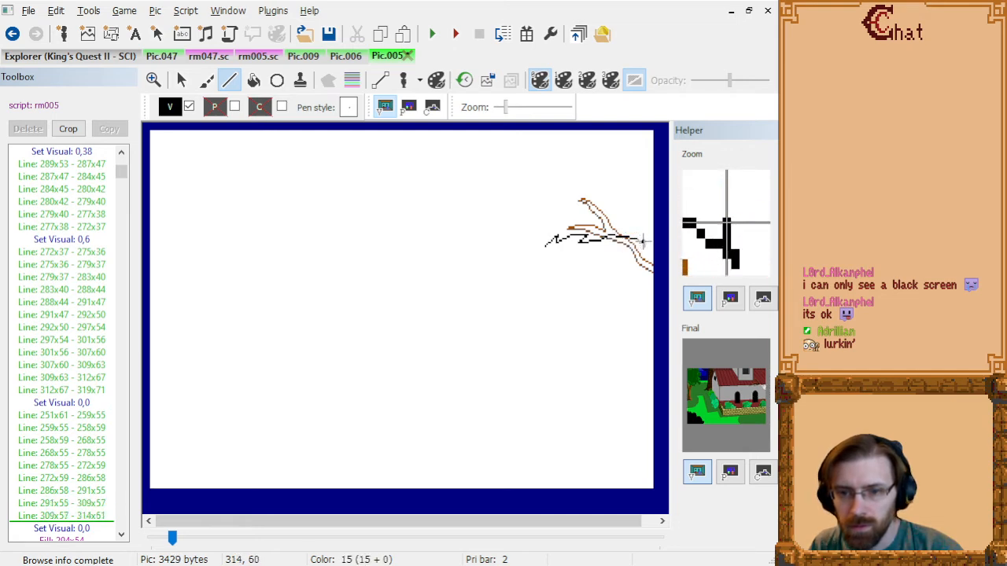
click(639, 234)
click(632, 230)
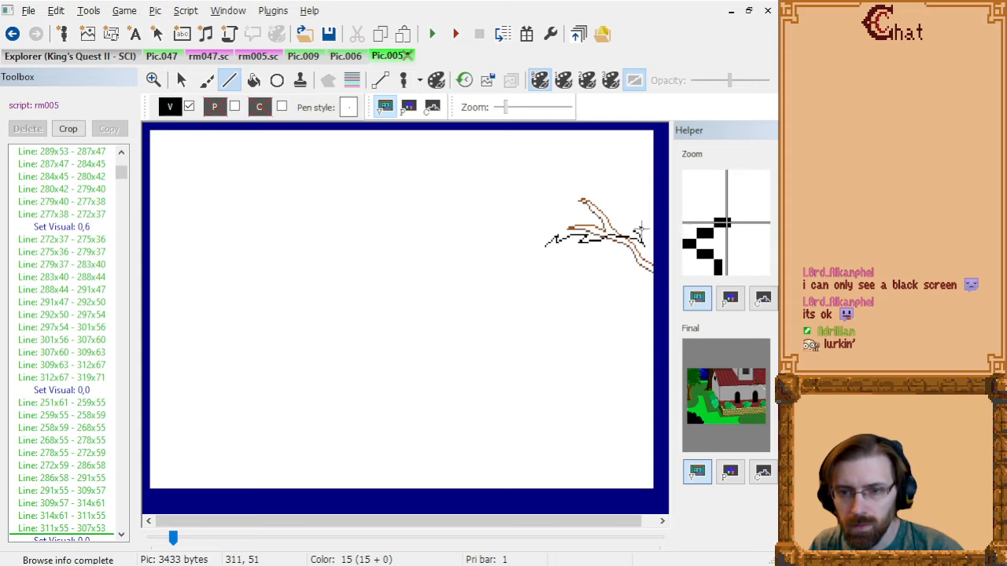
click(646, 226)
click(629, 218)
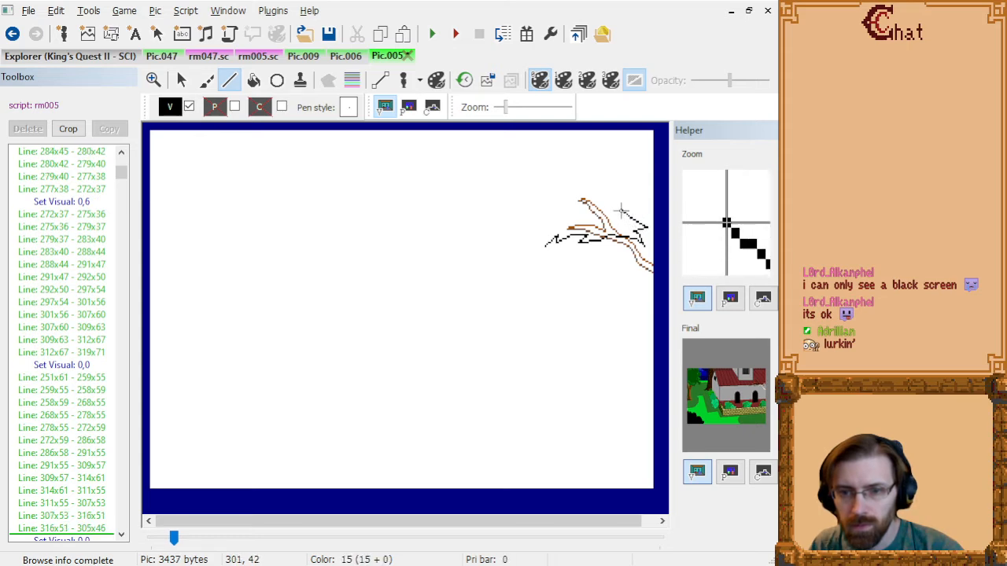
- Draw the upper right edge of the leaf outline from 305x46 through 294x40, 306x42, 306x38 and 286x32 to 269x30
click(612, 205)
click(631, 209)
click(630, 201)
click(618, 194)
click(600, 192)
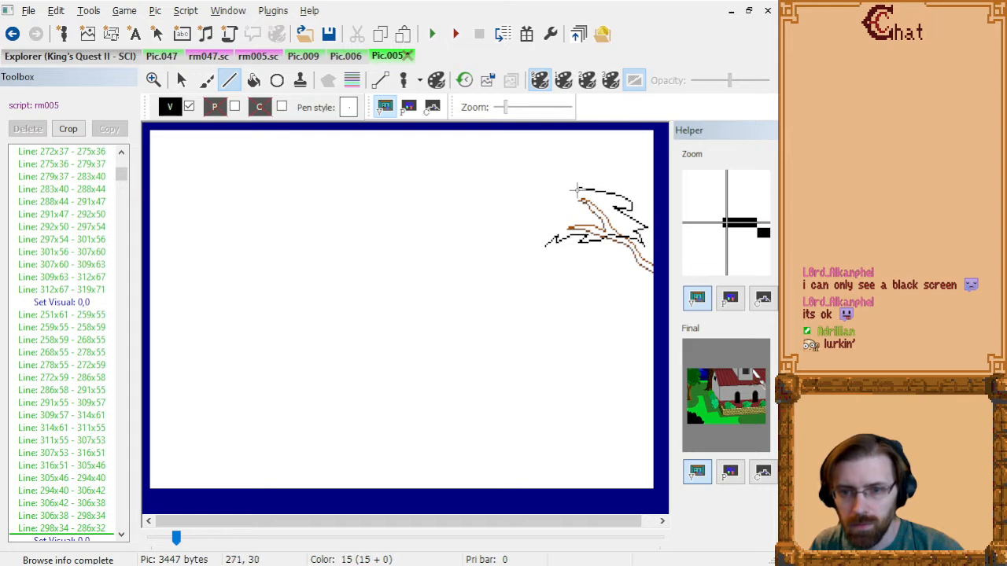
click(573, 187)
- Continue the jagged leaf outline down its left side from 269x30 through 251x35, 244x40, 264x41 and 251x50 to 244x57
click(580, 193)
click(563, 193)
click(544, 197)
click(568, 197)
click(554, 201)
click(534, 206)
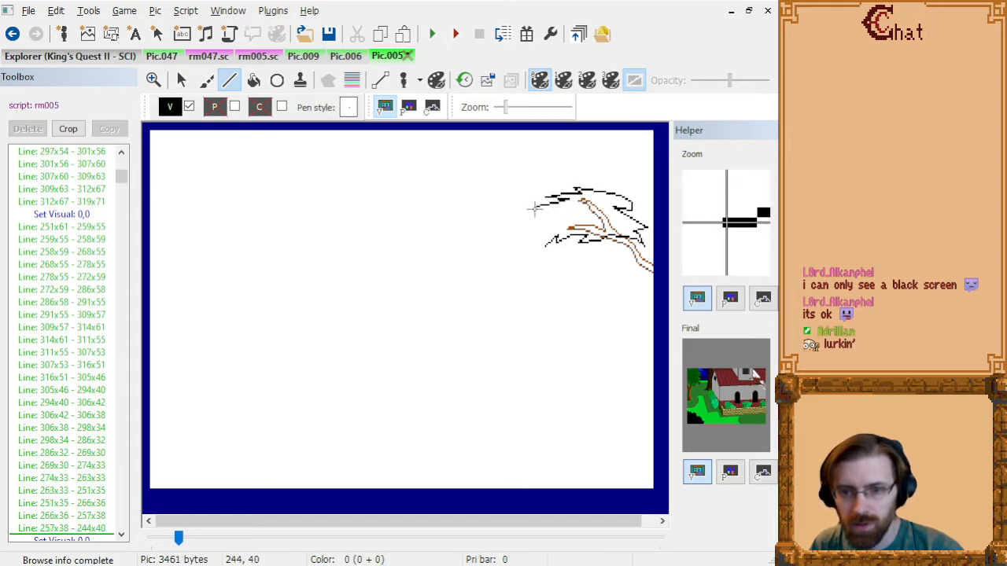
click(564, 207)
click(544, 224)
click(534, 237)
click(559, 228)
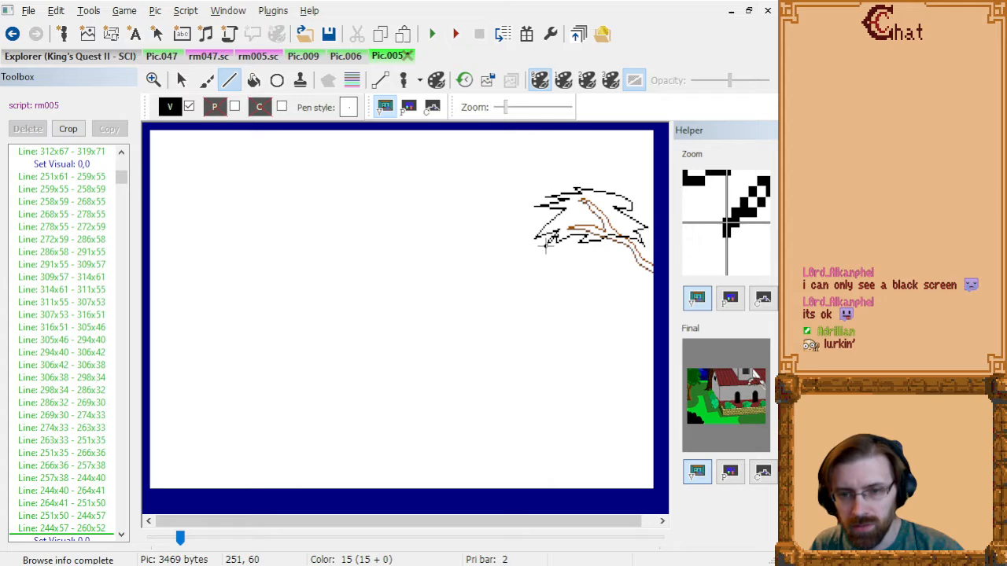
click(99, 529)
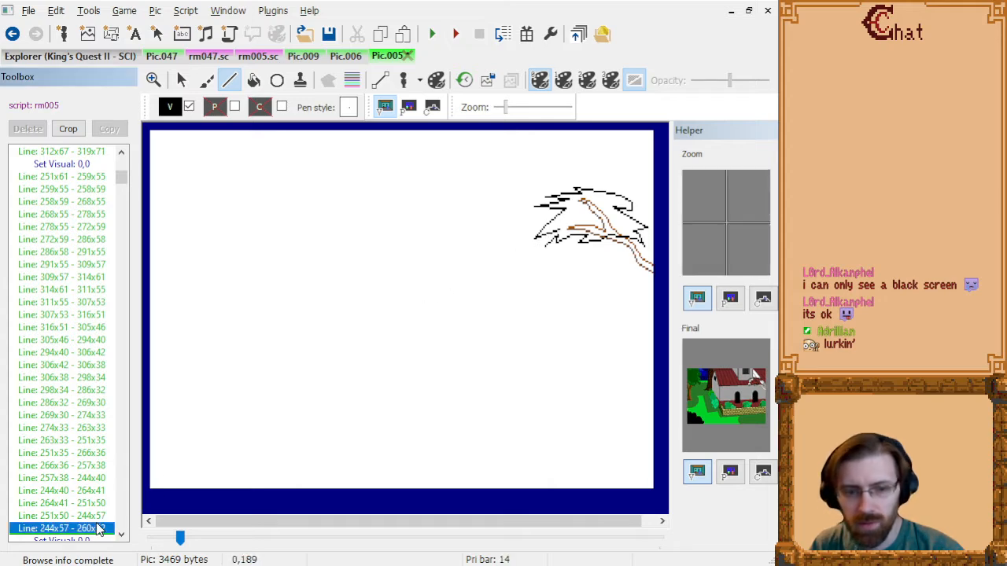
key(Delete)
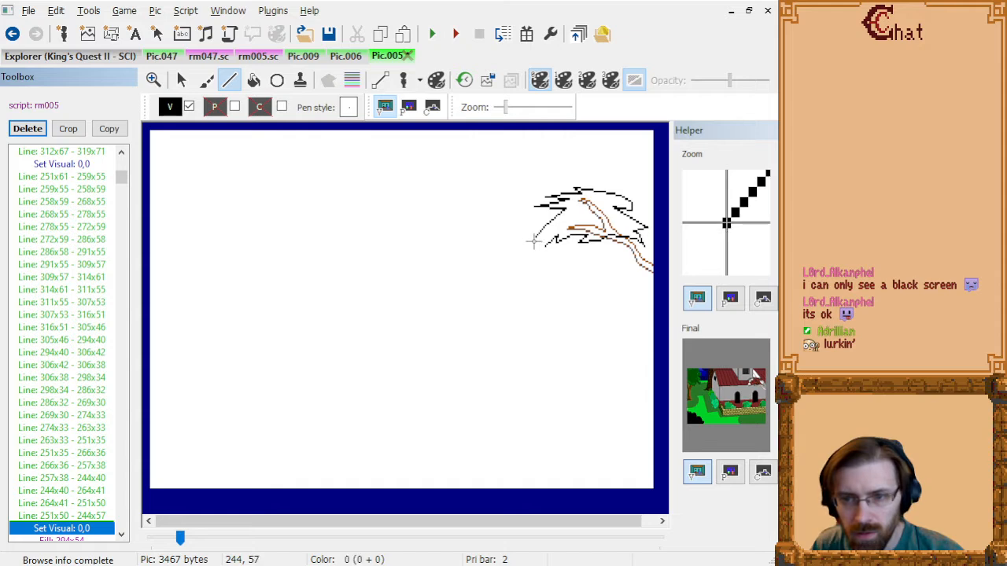
- Close the leaf outline with lines from 244x57 to 255x53 and on to its starting point at 251x61
click(534, 241)
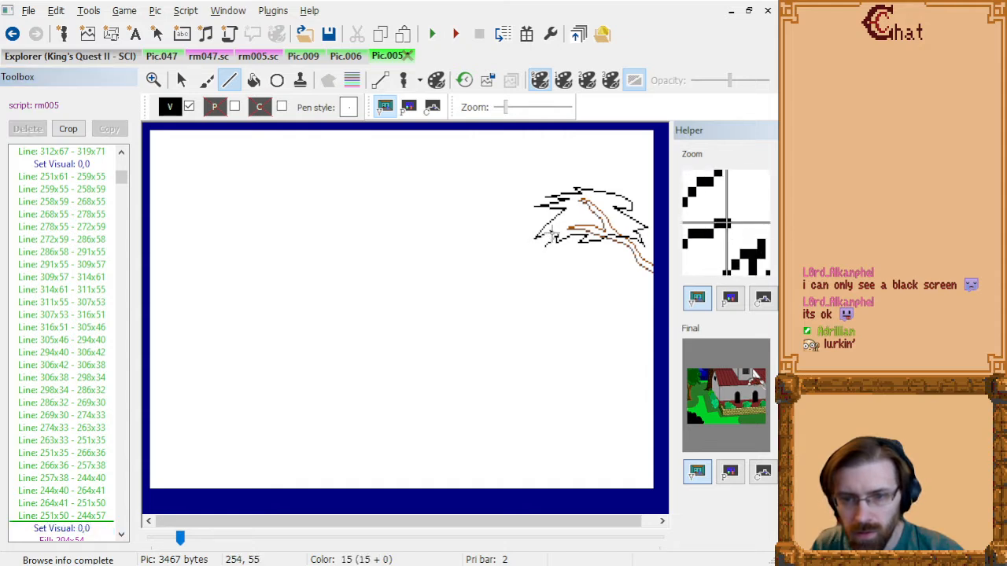
click(549, 230)
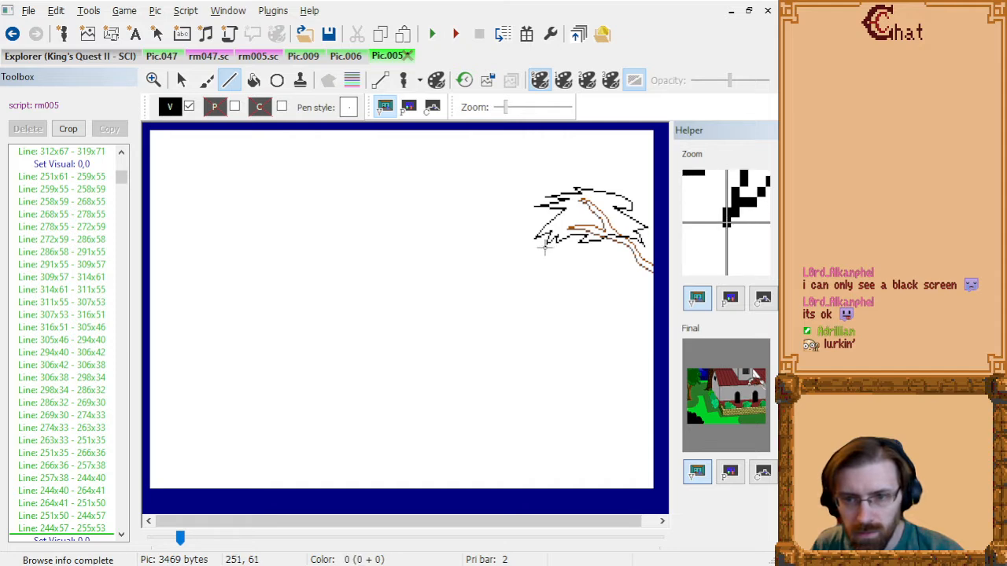
click(544, 247)
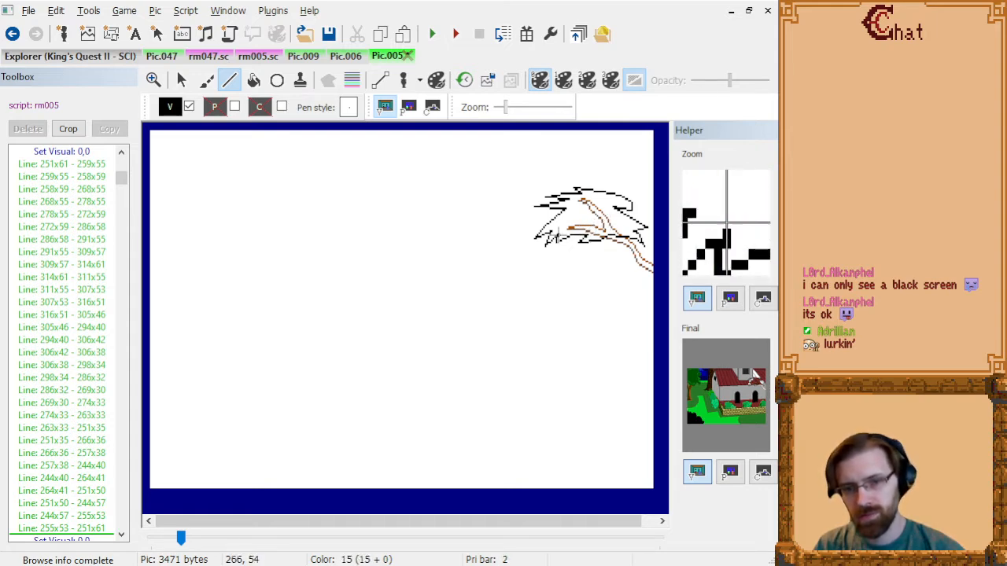
- Fill the leaf outline at 269x45 with the dithered black and green colour, Set Visual 0,18
click(170, 108)
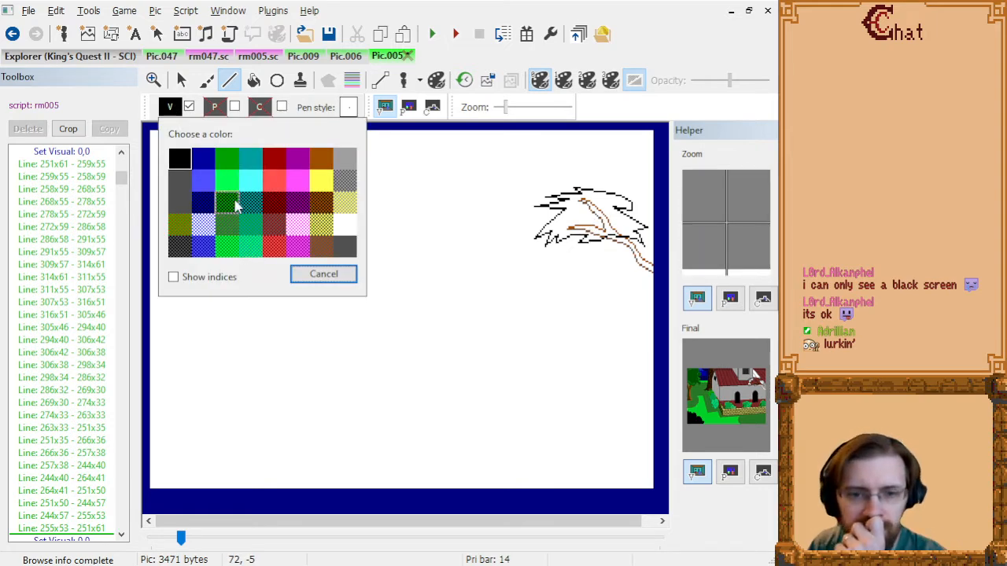
click(230, 206)
click(253, 80)
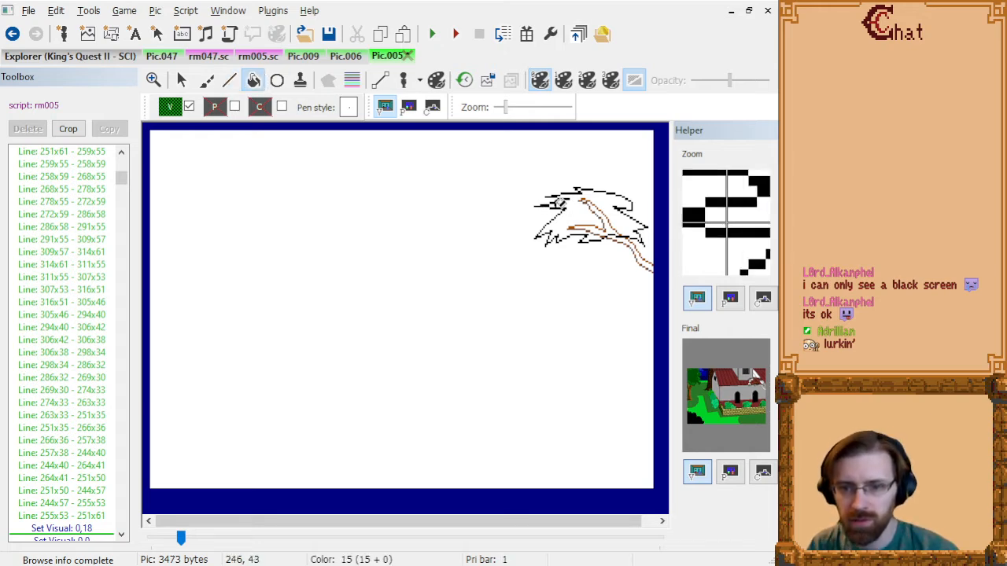
click(577, 214)
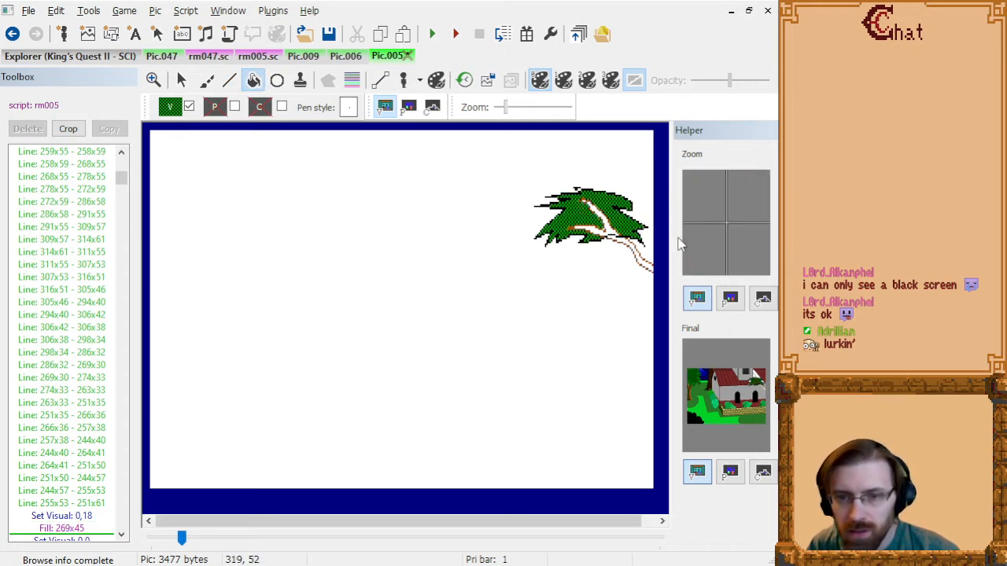
- Step through Pic 005's drawing commands from the leaf fills through the house lines to the finished picture to examine the leaves against the house
click(78, 530)
key(Page_Down)
key(Page_Down)
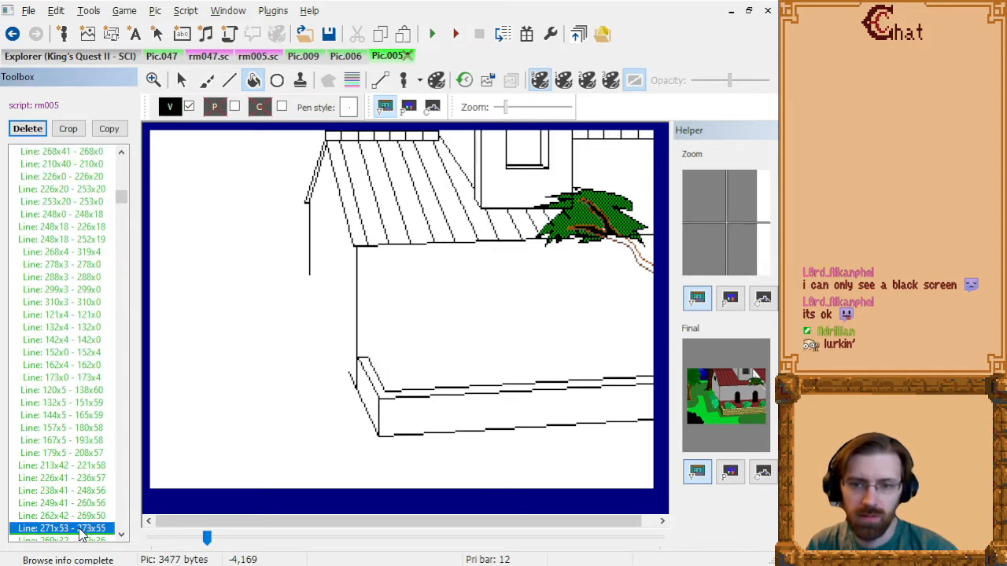
key(Page_Up)
key(Down)
key(Down)
key(Down)
key(Down)
key(Down)
key(Down)
key(Down)
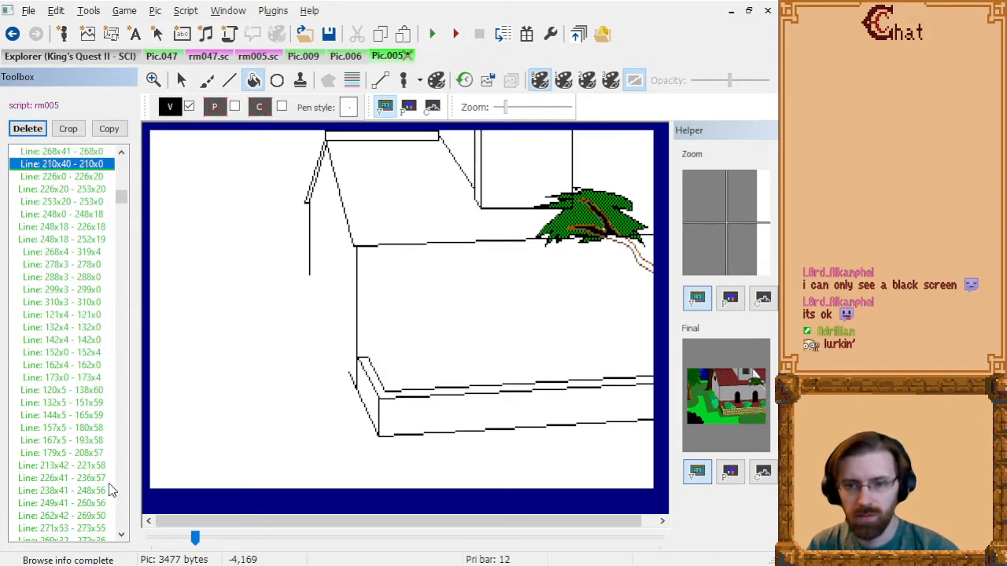
key(Down)
key(Down)
key(Down)
key(Down)
key(Down)
key(Down)
key(Down)
key(End)
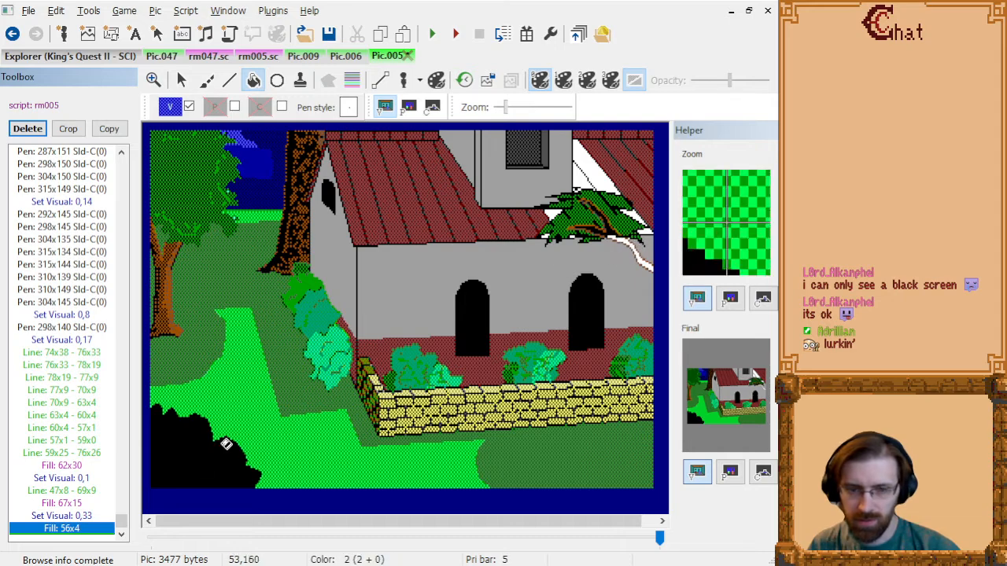
- Step back through Pic 005's command list to the leaf outline and its fills to review how the foliage was built
key(Page_Up)
key(Page_Up)
key(Page_Up)
key(Page_Up)
key(Page_Up)
key(Page_Up)
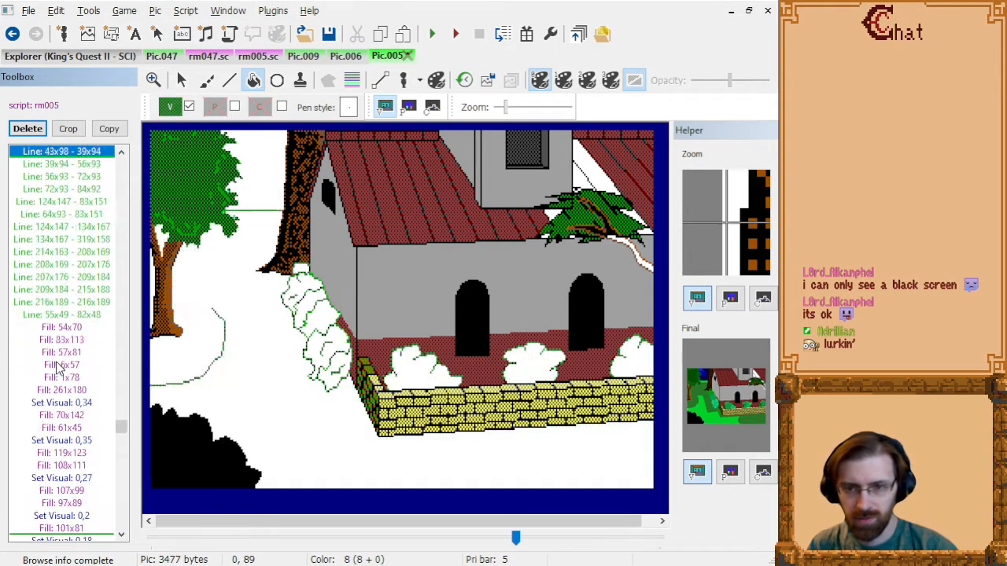
key(Page_Down)
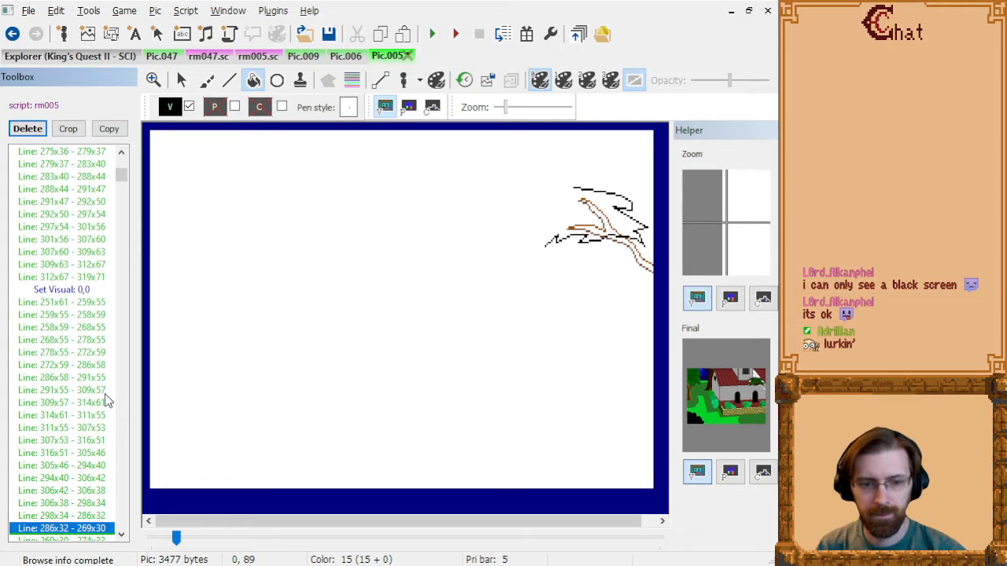
key(Down)
key(Down)
key(Down)
key(Down)
key(Down)
key(Down)
key(Down)
key(Down)
key(Down)
key(Down)
key(Down)
key(Down)
key(Down)
key(Down)
key(Down)
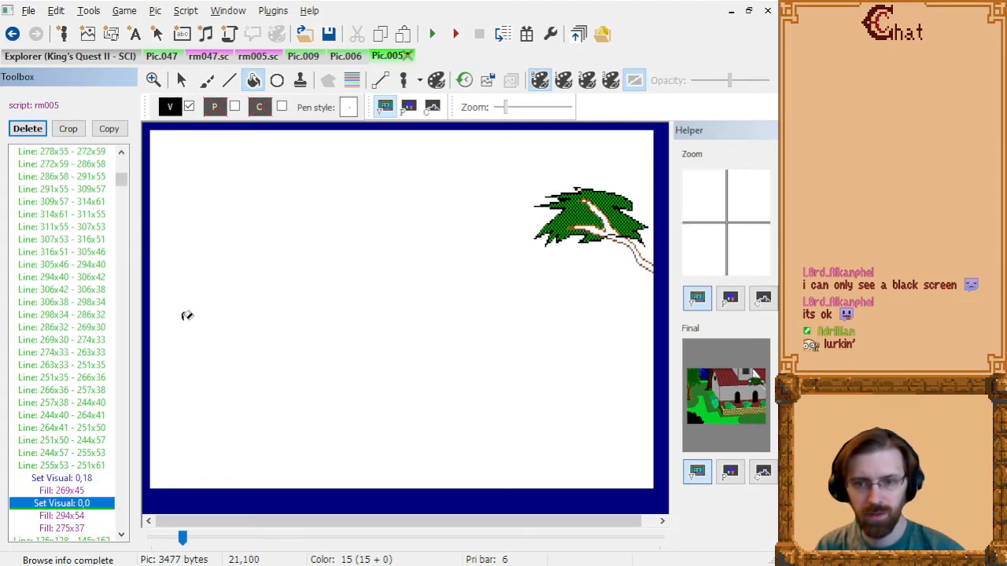
- Activate the Line tool at the leaf outline's final line, 255x53 - 251x61, and check the reference foliage in Pic 006
click(229, 80)
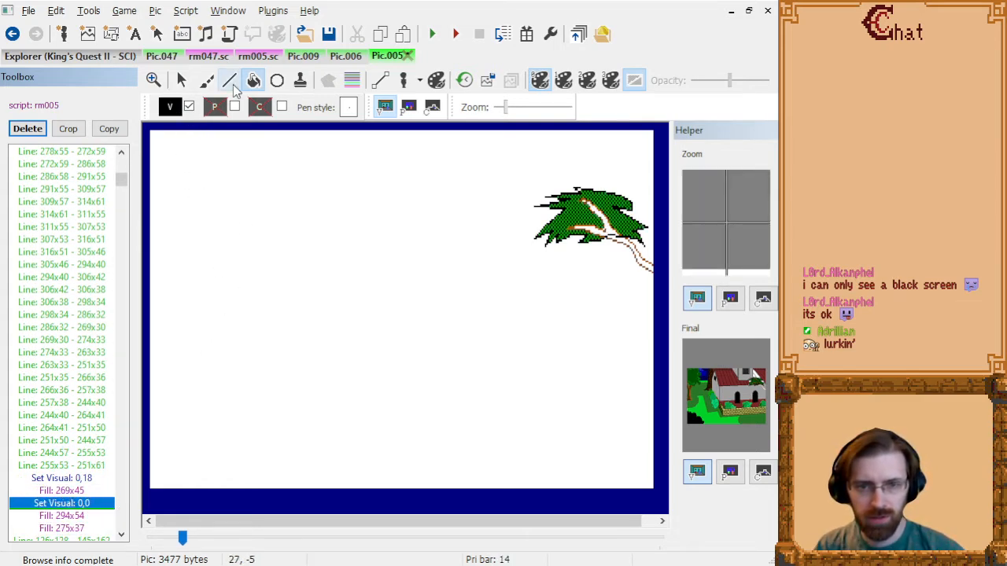
click(90, 464)
key(Up)
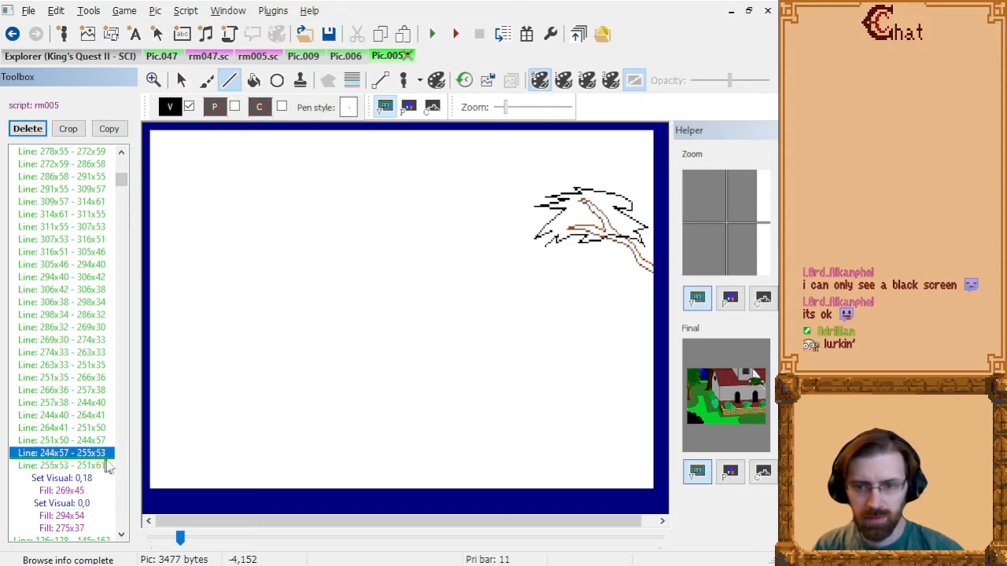
key(Down)
key(Down)
key(Down)
key(Up)
key(Up)
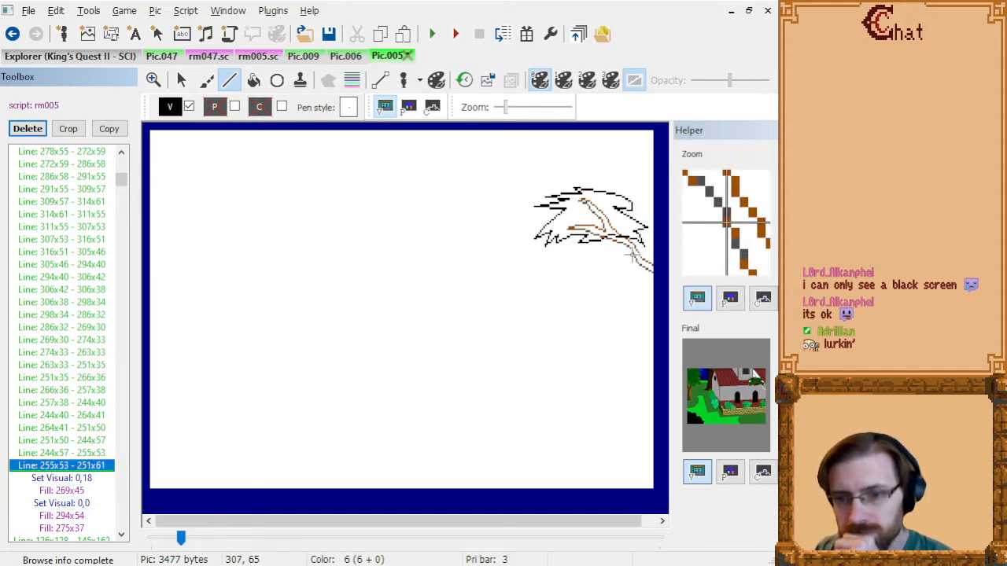
click(345, 56)
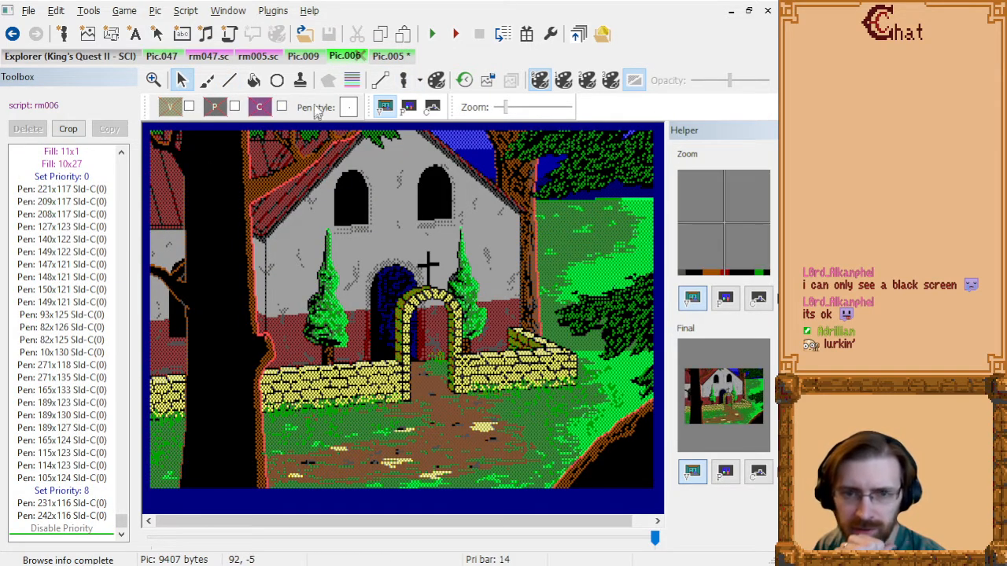
click(388, 56)
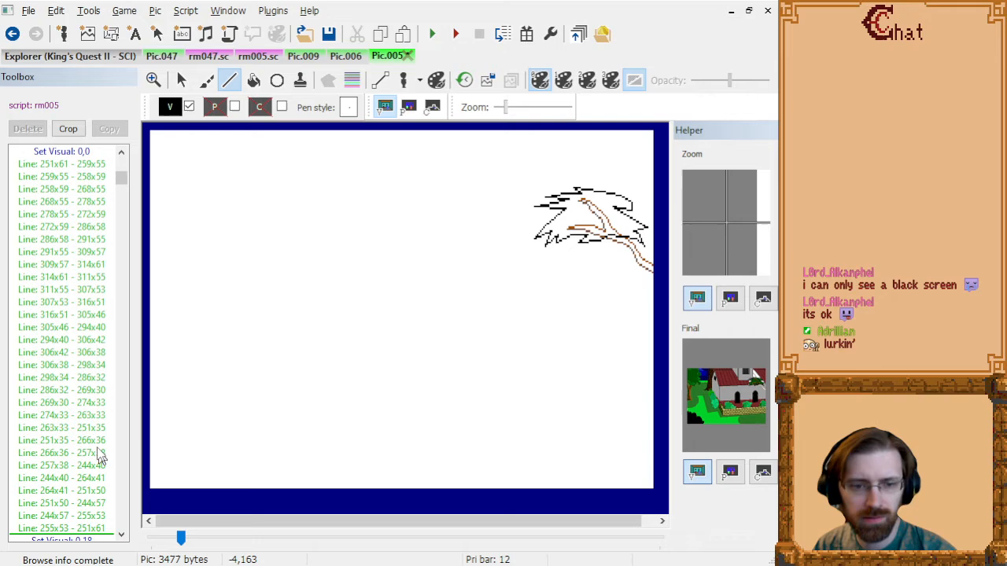
- Delete all the leaf outline lines from 251x61 - 259x55 to 255x53 - 251x61, keeping the branch lines
click(73, 404)
key(Up)
key(Up)
key(Up)
key(Up)
key(Up)
key(Up)
key(Up)
key(Up)
key(Up)
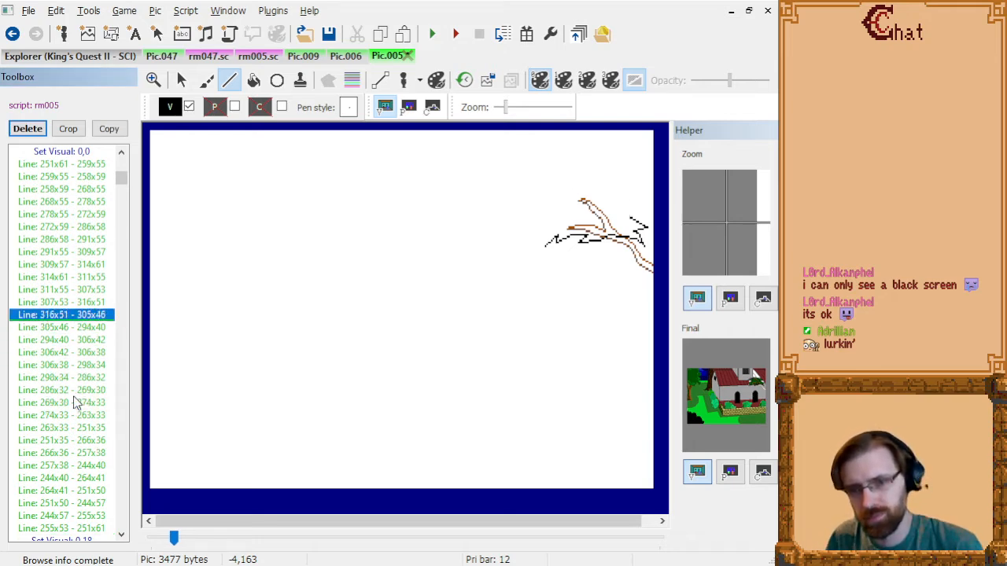
key(Up)
key(Up)
key(Up)
key(Up)
key(Up)
key(Up)
key(Up)
key(Up)
key(Up)
key(Up)
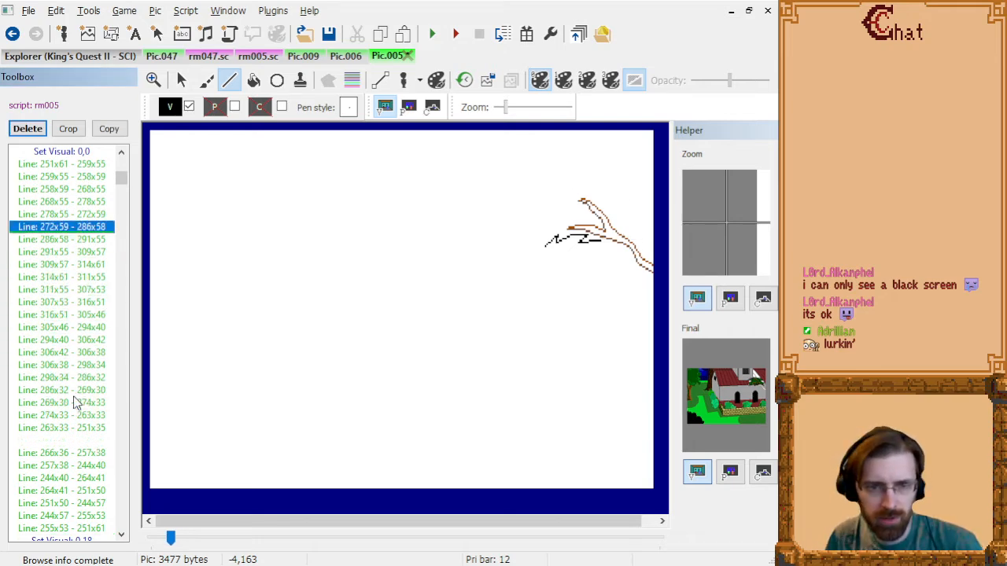
key(shift+Down)
key(shift+Down)
key(shift+Down)
key(shift+Down)
key(shift+Down)
key(shift+Down)
key(shift+Down)
key(shift+Down)
key(shift+Down)
key(shift+Down)
key(shift+Down)
key(shift+Down)
key(shift+Down)
key(shift+Down)
key(shift+Down)
key(shift+Down)
key(shift+Down)
key(shift+Down)
key(shift+Down)
key(shift+Down)
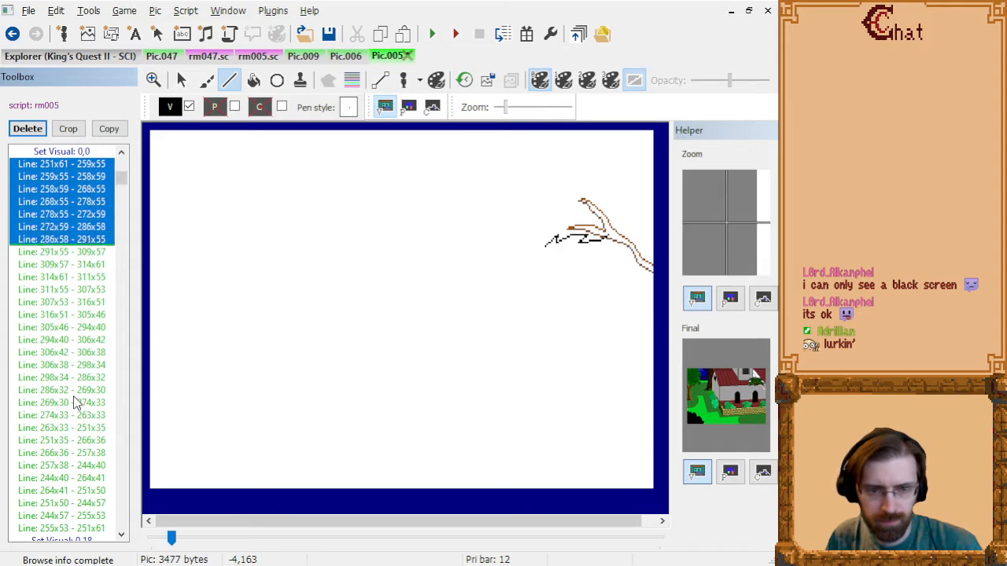
key(shift+Down)
key(shift+Down)
key(shift+Down)
key(Delete)
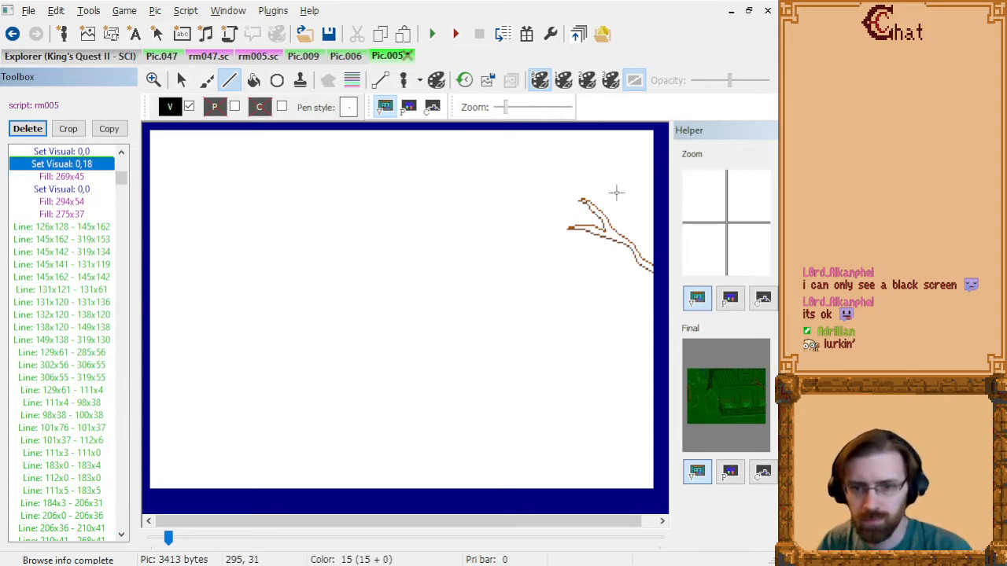
- Draw the jagged lower edge of an upper leaf cluster from 303x44 through 298x40, 288x39, 279x41, 268x45 and 255x41 to 248x45
click(627, 215)
click(618, 206)
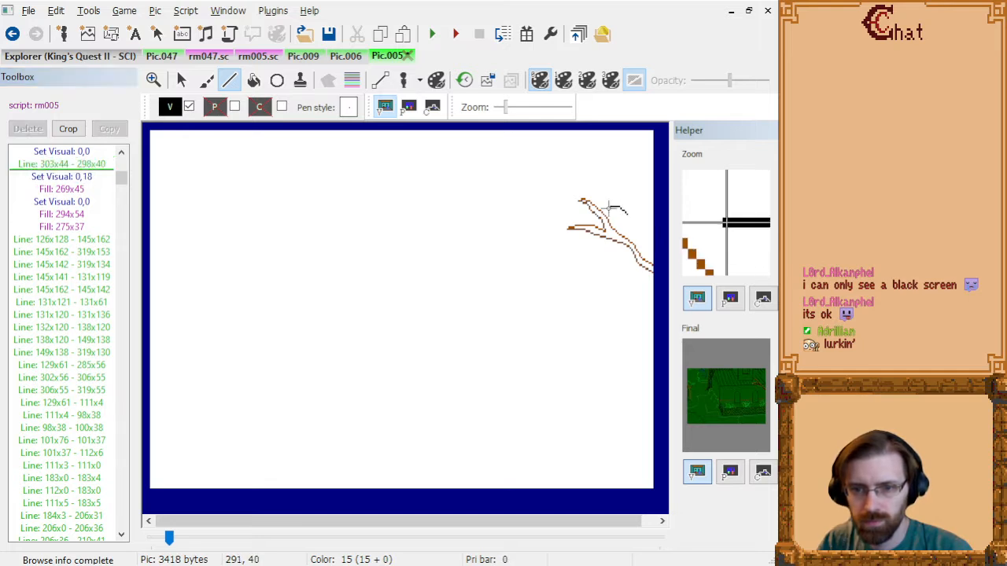
click(603, 205)
click(614, 213)
click(602, 210)
click(589, 209)
click(571, 216)
click(579, 203)
click(551, 207)
click(540, 216)
- Continue the upper cluster's left tip and top edge from 248x45 through 253x35, 244x35, 251x32, 260x29 and 278x27 to 284x27
click(548, 195)
click(533, 196)
click(544, 190)
click(559, 185)
click(587, 181)
click(597, 181)
- Close the upper cluster's right side from 284x27 through 292x29, 282x29, 291x31 and 302x37 to 304x44
click(609, 185)
click(593, 184)
click(607, 188)
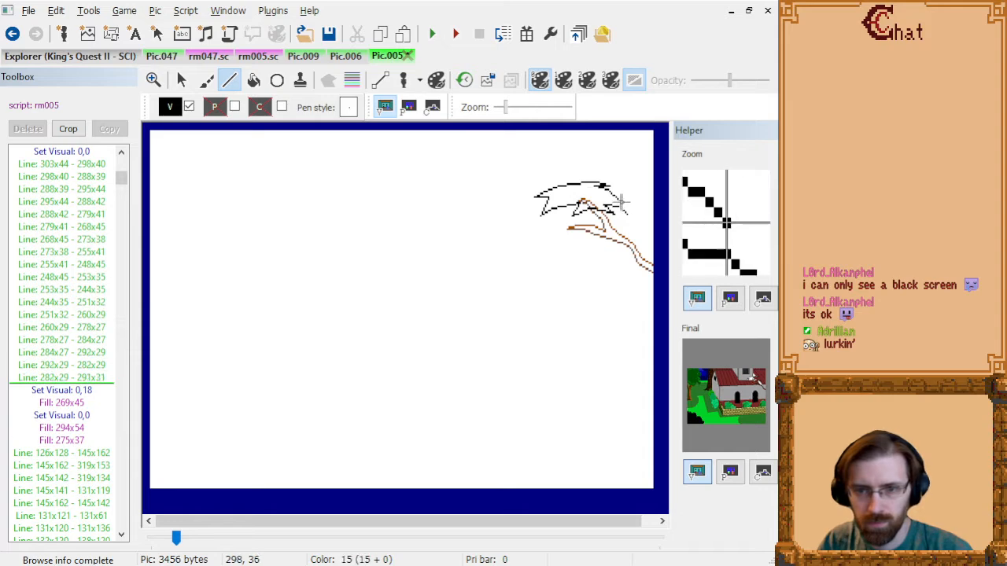
click(625, 200)
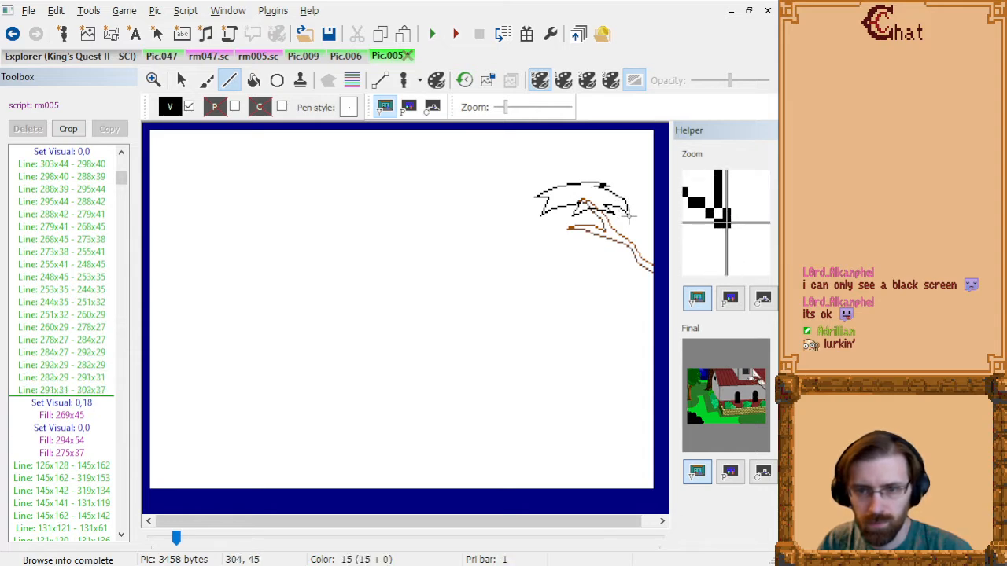
click(629, 214)
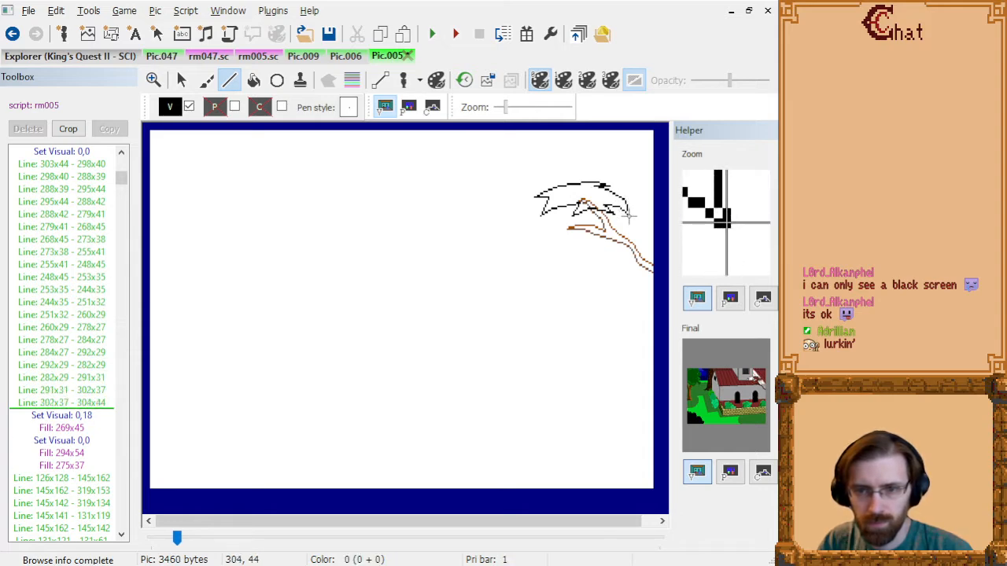
- Draw the left side of a lower leaf cluster from 264x48 through 251x46, 255x49, 251x49, 241x56 and 256x53 to 249x58
click(565, 223)
click(541, 218)
click(548, 226)
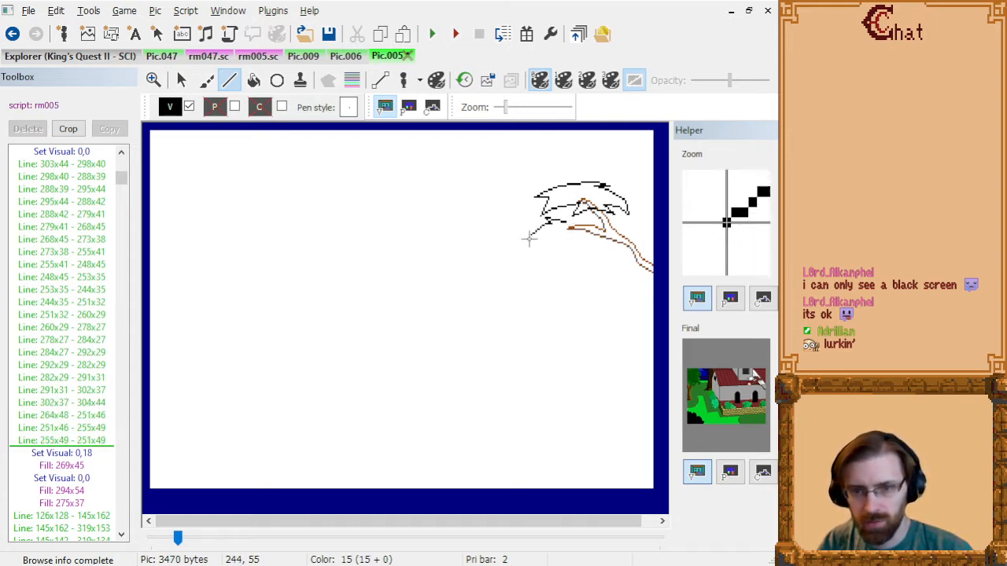
click(527, 239)
click(551, 234)
click(540, 243)
- Continue the lower cluster's jagged bottom edge from 249x58 through 260x55, 271x55, 264x58, 277x57 and 285x64 to 281x56
click(557, 237)
click(576, 235)
click(564, 240)
click(585, 239)
click(598, 253)
click(591, 238)
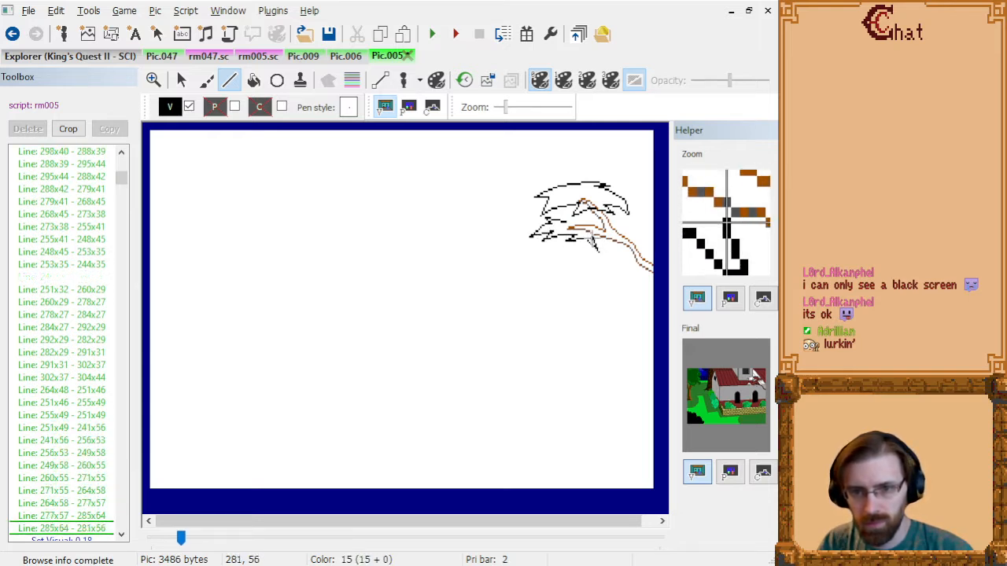
- Close the lower cluster's right side and top edge from 281x56 through 291x58, 286x52, 279x46 and 270x46 to 260x47
click(607, 239)
click(599, 228)
click(588, 216)
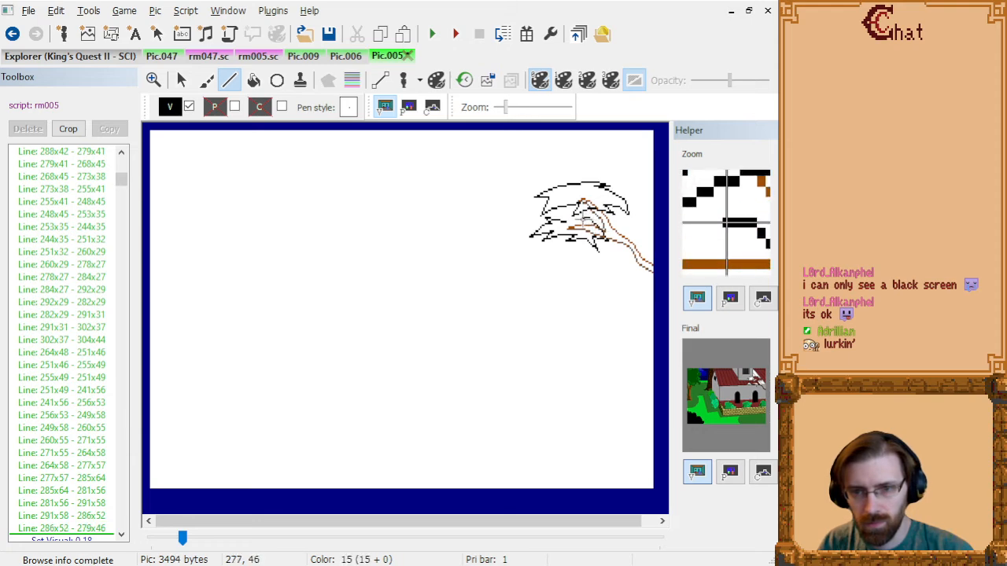
click(575, 216)
click(559, 219)
- Replace the old green fill at 269x45 with Set Visual 0,18 fills in the upper cluster at 277x31 and the lower cluster at 261x50
click(78, 539)
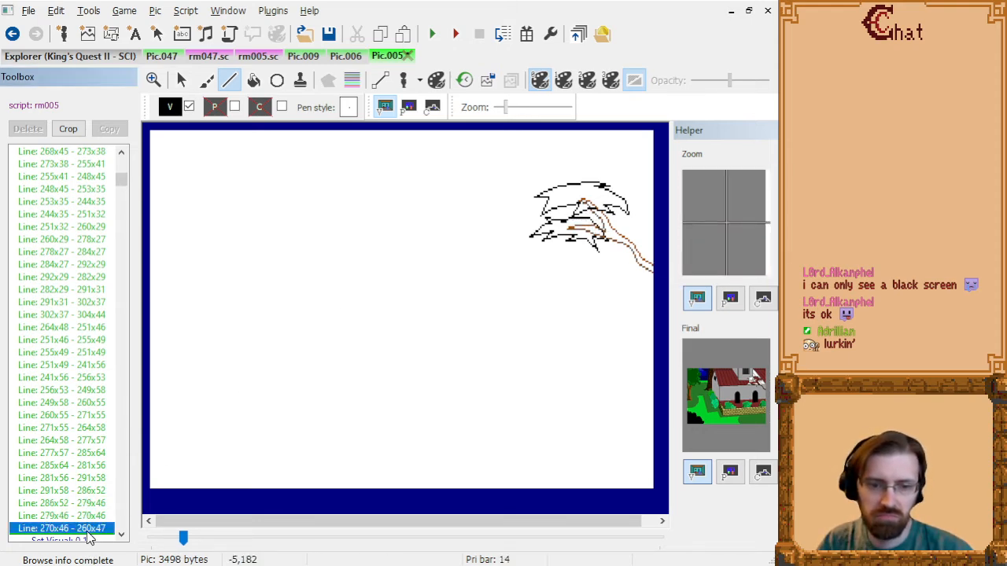
key(Down)
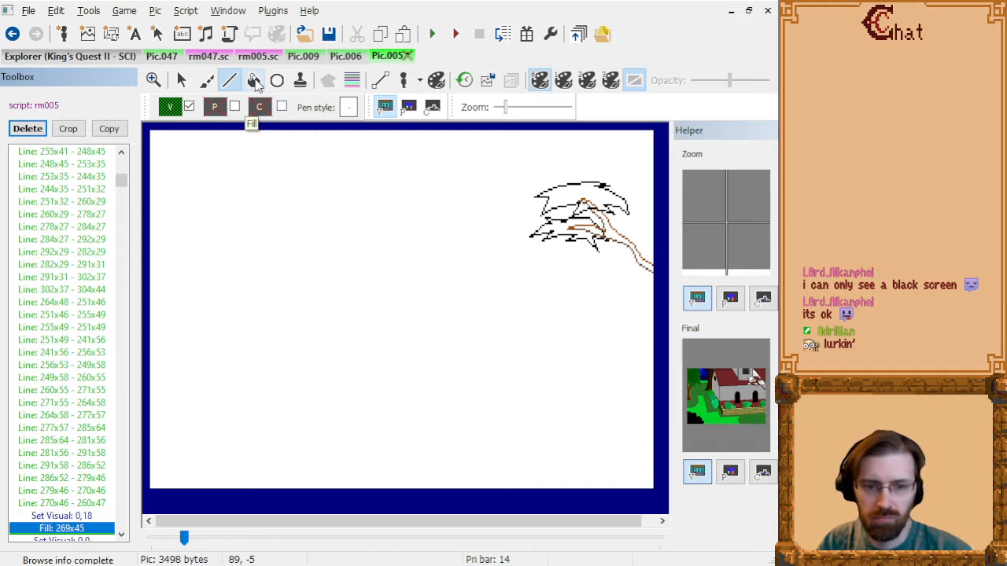
key(Delete)
click(254, 81)
click(585, 188)
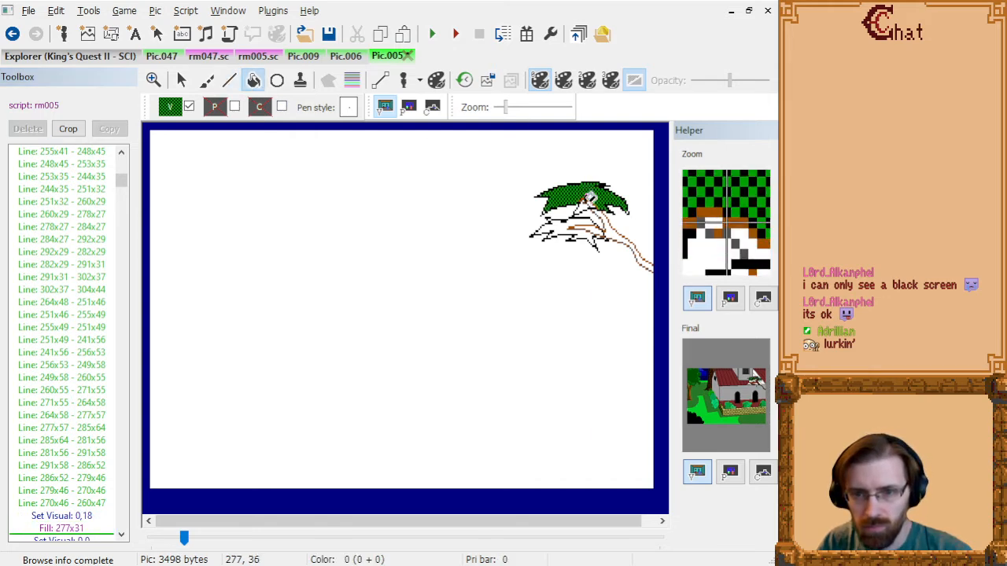
click(562, 225)
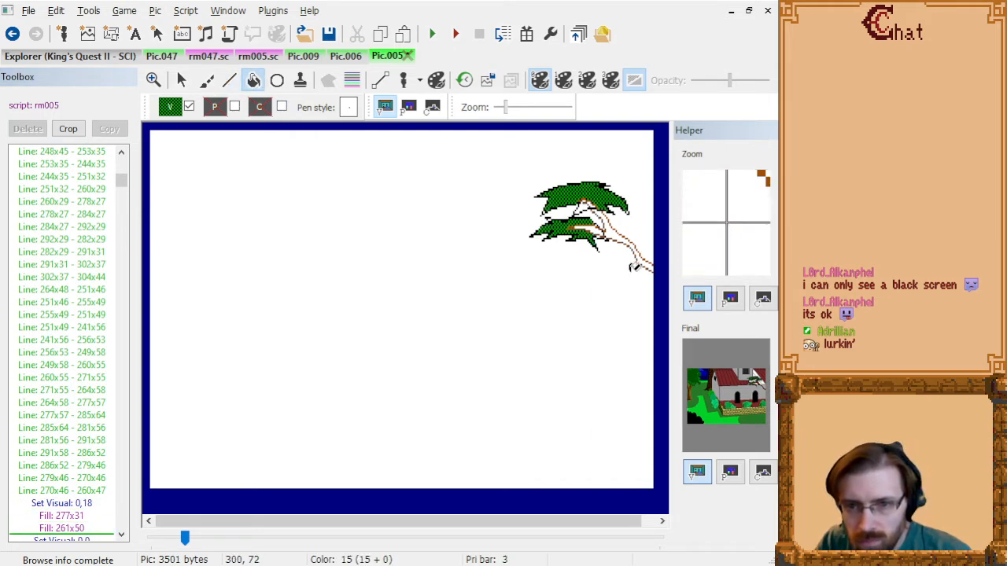
- Fill the remaining small leaf gaps at 254x47, 250x43 and 303x43 with the dithered green
click(551, 214)
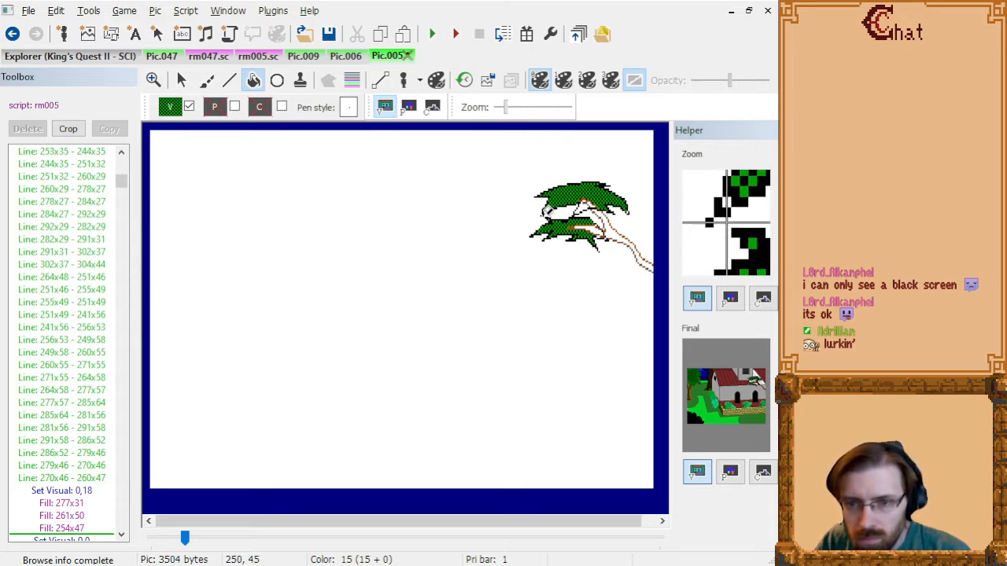
click(547, 209)
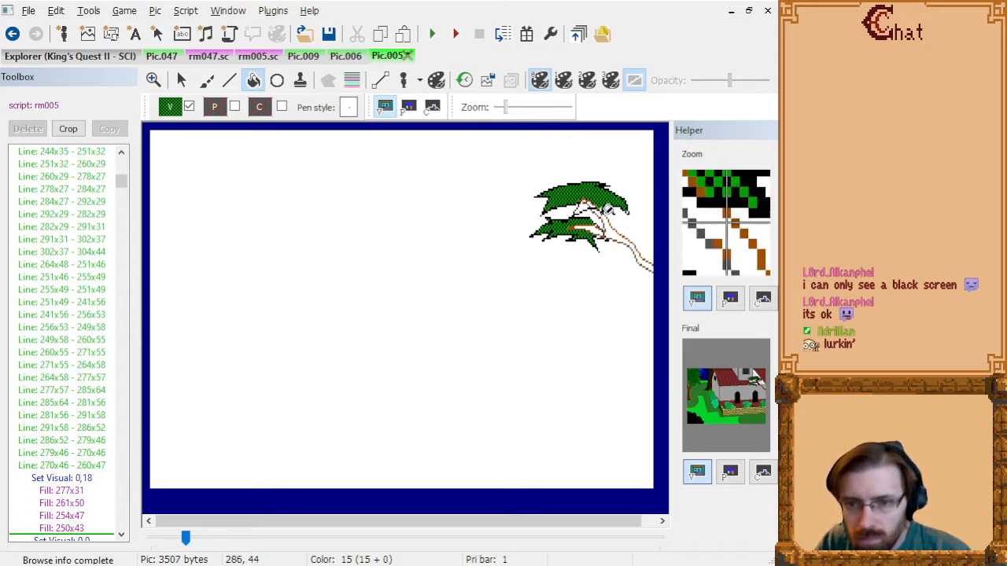
click(630, 209)
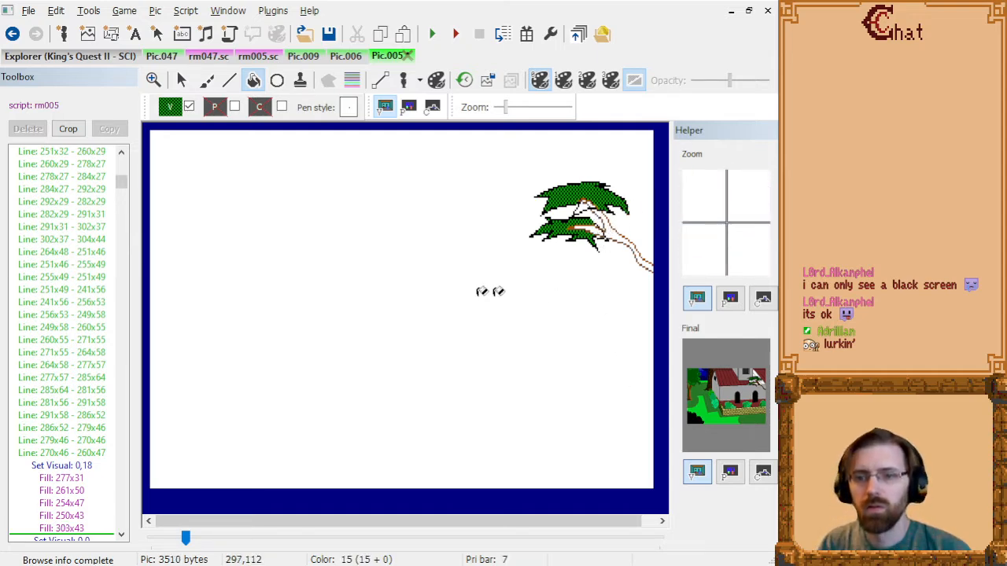
- Step through the drawing commands after the leaf fills to the end of the list to examine the completed picture
click(79, 483)
key(Down)
key(Down)
key(Down)
key(Down)
key(Down)
key(Down)
key(Down)
key(Down)
key(Down)
key(Down)
key(Down)
key(Down)
key(Down)
key(Down)
key(Down)
key(Down)
key(Down)
key(Down)
key(Down)
key(Down)
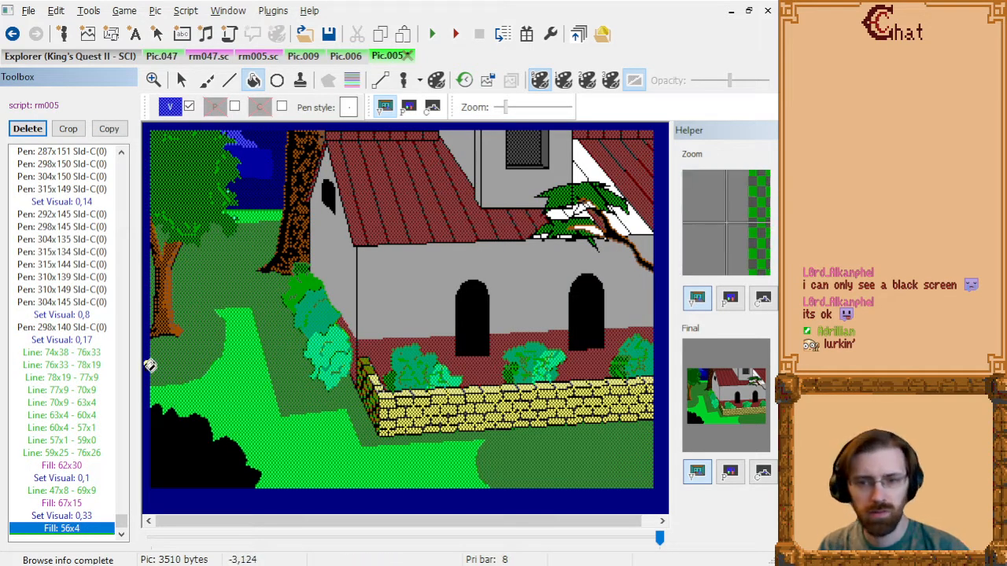
- Return to the start of the command list and step through the branch and leaf outline commands to locate the branch outline's range
key(Up)
key(Up)
key(Up)
key(Up)
key(Up)
key(Up)
key(Up)
key(Up)
key(Up)
key(Up)
key(Home)
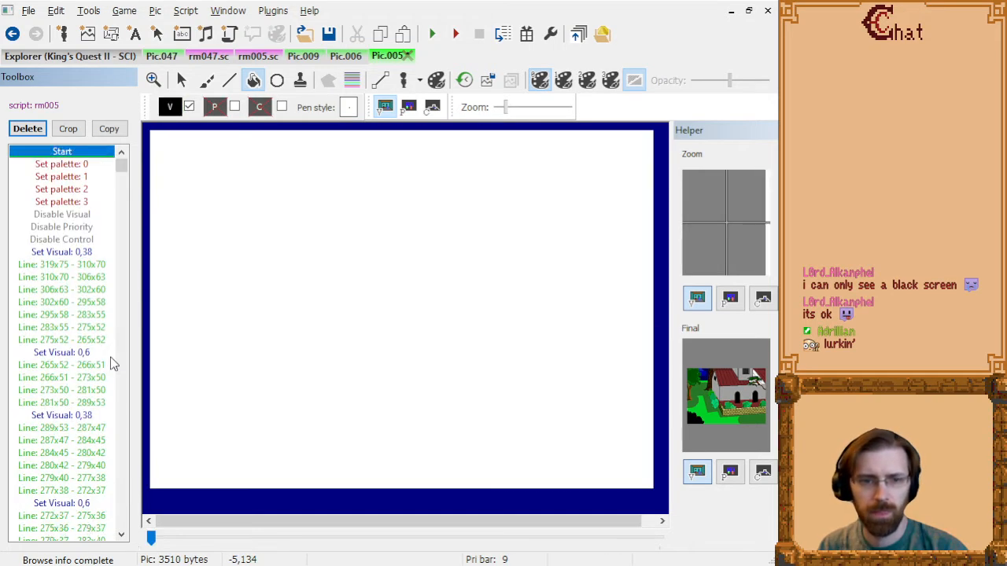
key(Down)
key(Down)
key(Down)
key(Down)
key(Down)
key(Down)
key(Down)
key(Down)
key(Down)
key(Down)
key(Down)
key(Down)
key(Down)
key(Down)
key(Down)
key(Down)
key(Down)
key(Down)
key(Down)
key(Down)
key(Down)
key(Down)
key(Down)
key(Down)
key(Down)
key(Down)
key(Down)
key(Down)
key(Down)
key(Down)
key(Down)
key(Down)
key(Down)
key(Down)
key(Down)
key(Down)
key(Down)
key(Down)
key(Down)
key(Down)
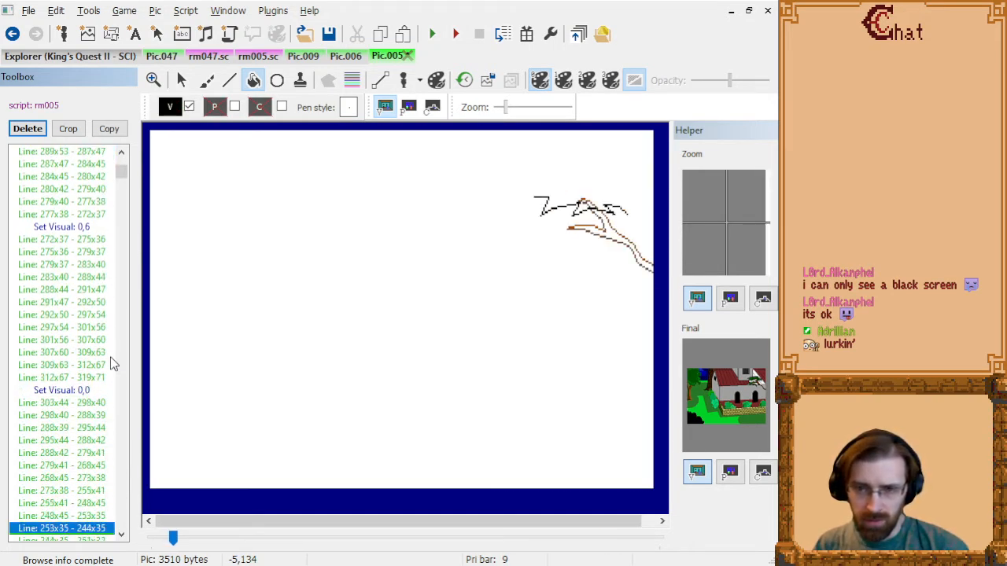
click(79, 251)
key(Up)
key(Up)
key(Up)
key(Up)
key(Up)
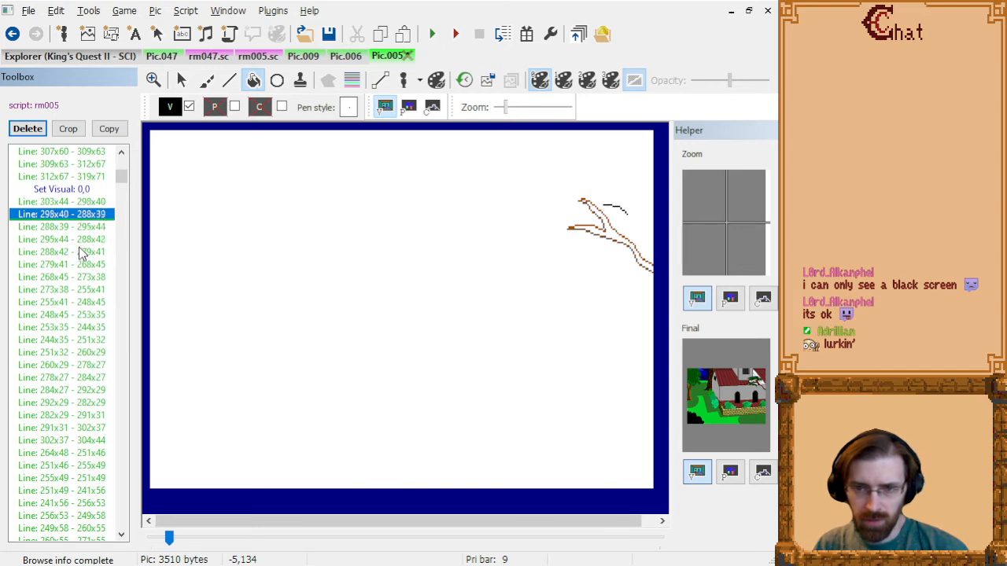
key(Up)
key(Up)
key(Up)
key(Up)
key(Up)
key(Up)
key(Up)
key(Up)
key(Up)
key(Up)
key(Up)
key(Up)
key(Up)
key(Up)
key(Up)
key(Up)
key(Up)
key(Up)
key(Up)
key(Up)
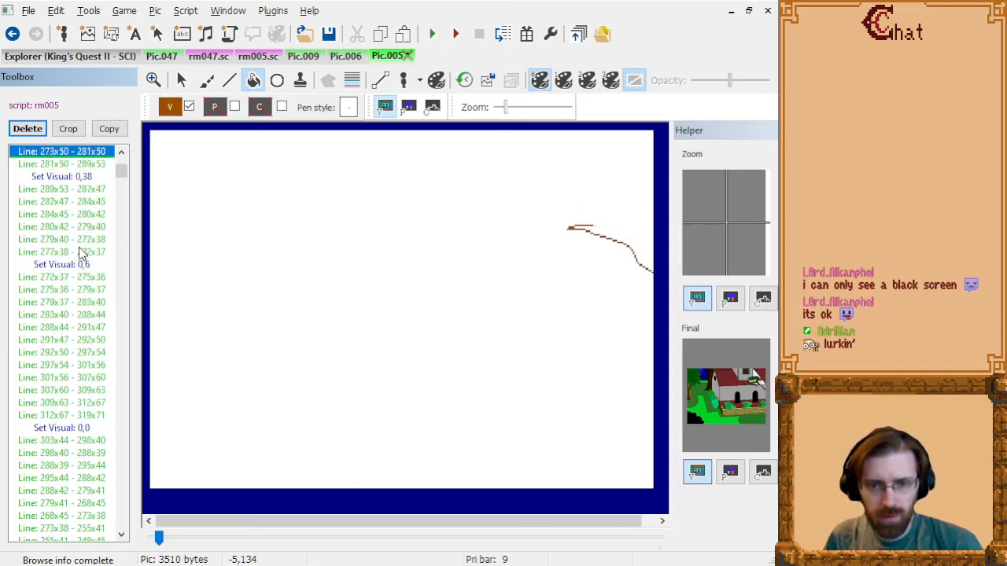
- Remove the branch outline commands from the first Set Visual 0,38 through Line 312x67 - 319x71, keeping the leaf cluster lines
key(Down)
key(Down)
key(Down)
key(shift+Down)
key(shift+Down)
key(shift+Down)
key(shift+Down)
key(shift+Down)
key(shift+Down)
key(shift+Down)
key(shift+Down)
key(shift+Down)
key(shift+Down)
key(shift+Down)
key(shift+Down)
key(shift+Down)
key(shift+Down)
key(shift+Down)
key(shift+Down)
key(shift+Down)
key(shift+Down)
key(shift+Down)
key(shift+Down)
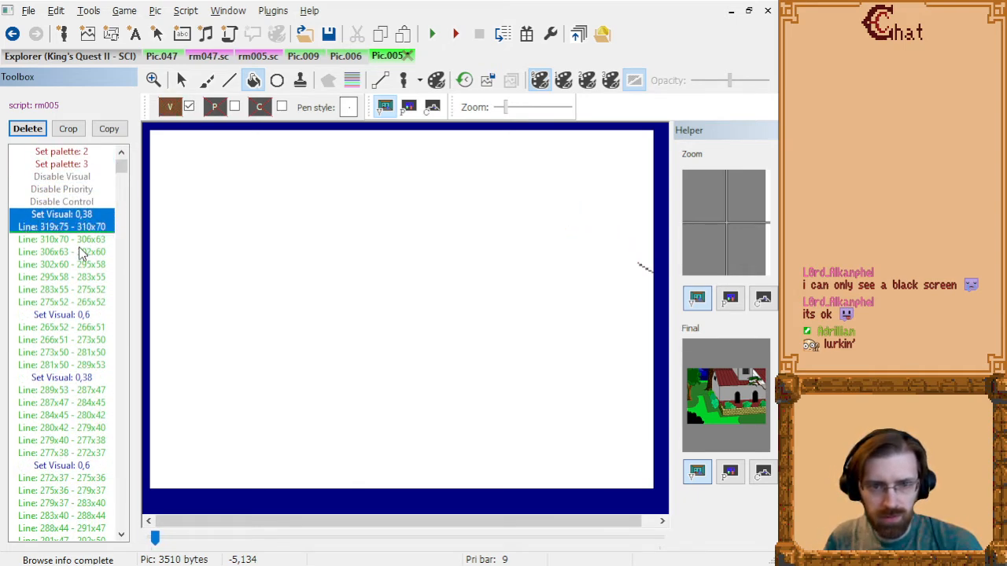
key(shift+Down)
key(shift+Down)
key(shift+Down)
key(shift+Down)
key(shift+Down)
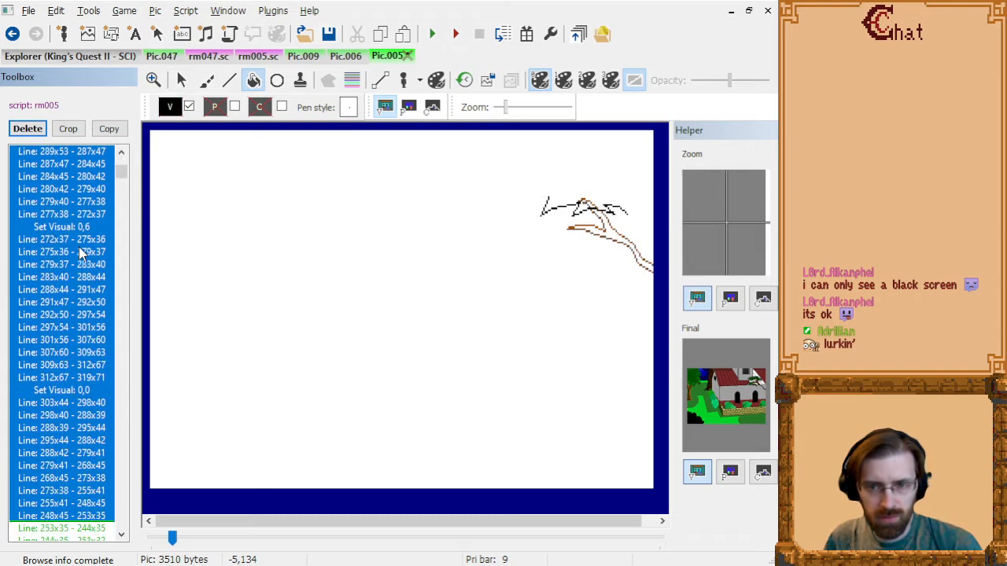
key(shift+Down)
key(shift+Down)
key(shift+Down)
key(Delete)
- Set the insertion point in the command list directly after the last leaf fill, Fill 303x43
click(79, 252)
key(Down)
key(Down)
key(Down)
key(Down)
key(Down)
key(Down)
key(Down)
key(Down)
key(Down)
key(Down)
key(Down)
key(Down)
key(Down)
key(Down)
key(Down)
key(Down)
key(Down)
key(Down)
key(Down)
key(Down)
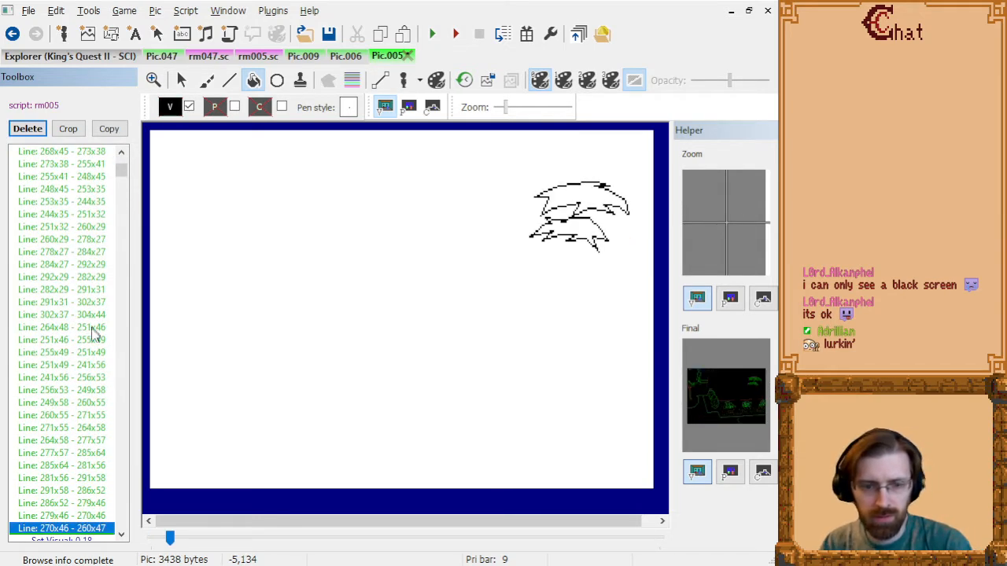
key(Down)
key(Down)
key(Down)
key(Down)
key(Down)
key(Down)
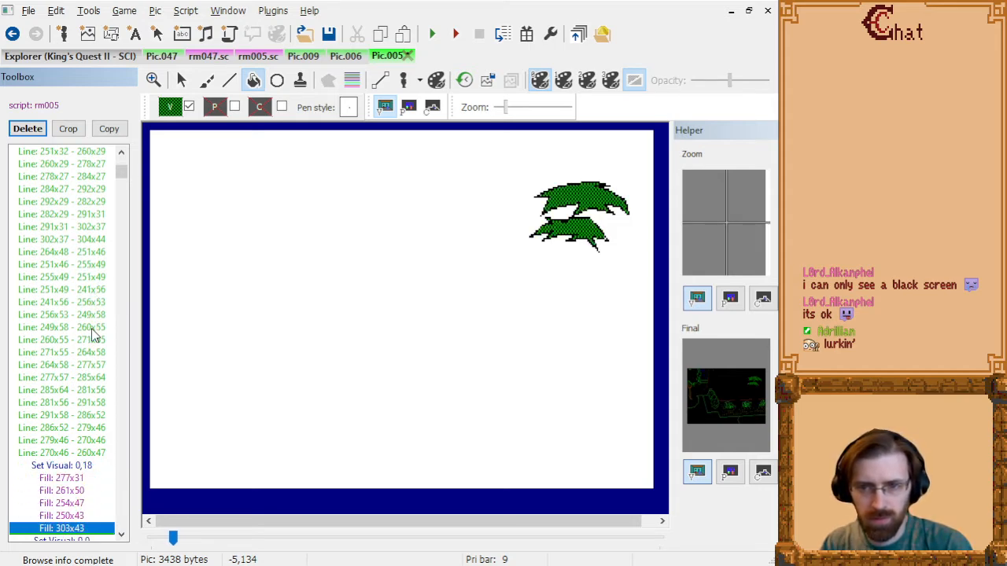
- Add a dark green 0,18 fill at 289x57 on the lower leaf cluster and paste the branch outline commands directly after it
key(Down)
key(Down)
key(Up)
key(Up)
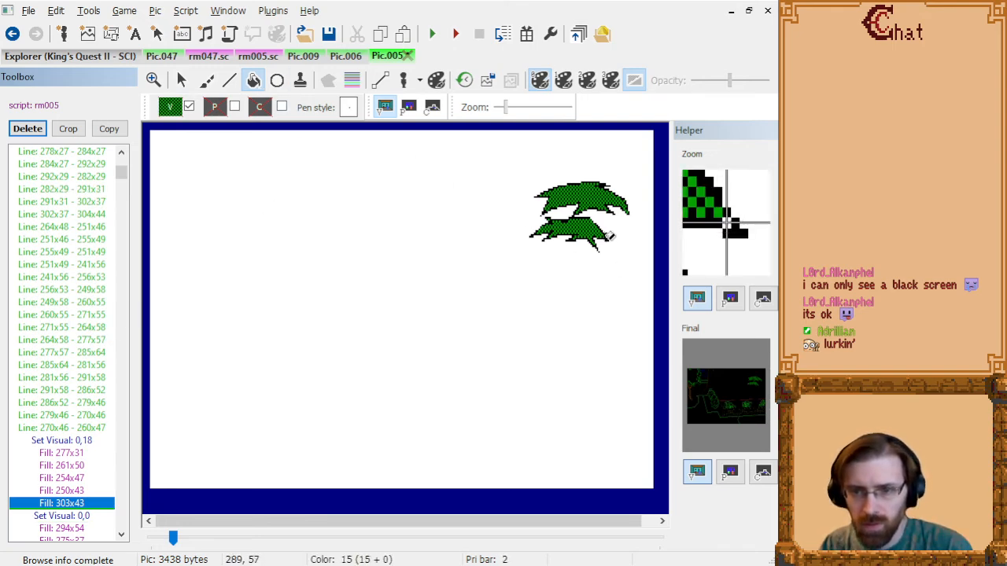
click(610, 235)
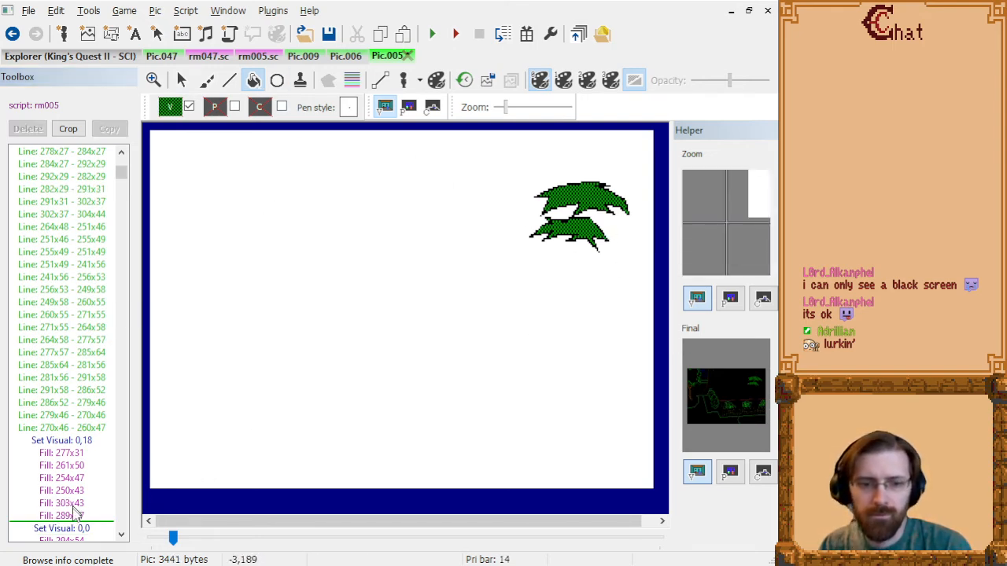
click(74, 516)
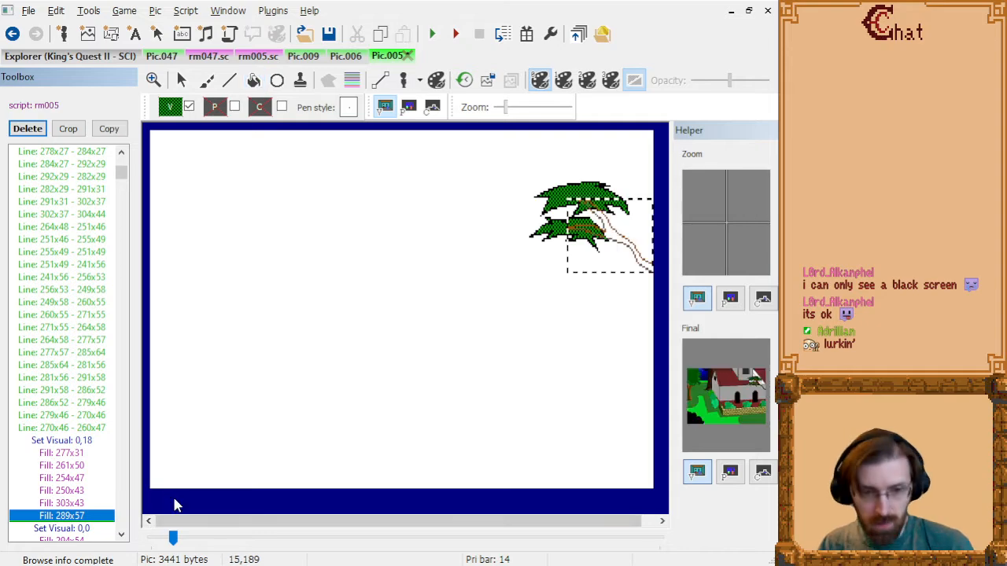
click(563, 273)
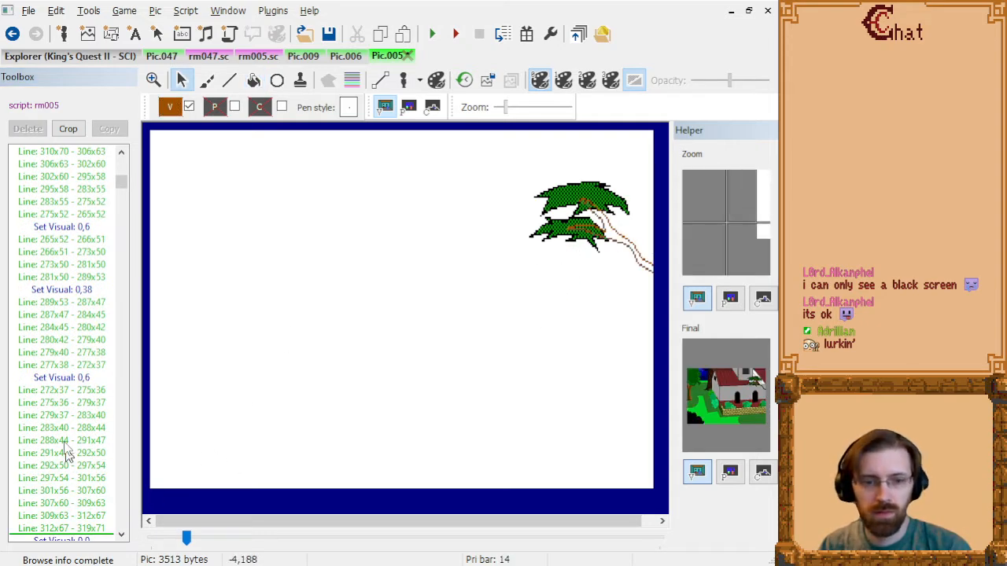
- Step back through the pasted branch outline commands and set the insertion point after Line 302x60 - 295x58, where the lower branch edge reaches the leaves
click(83, 381)
key(Up)
key(Up)
key(Up)
key(Up)
key(Up)
key(Up)
key(Up)
key(Up)
key(Up)
key(Up)
key(Up)
key(Up)
key(Up)
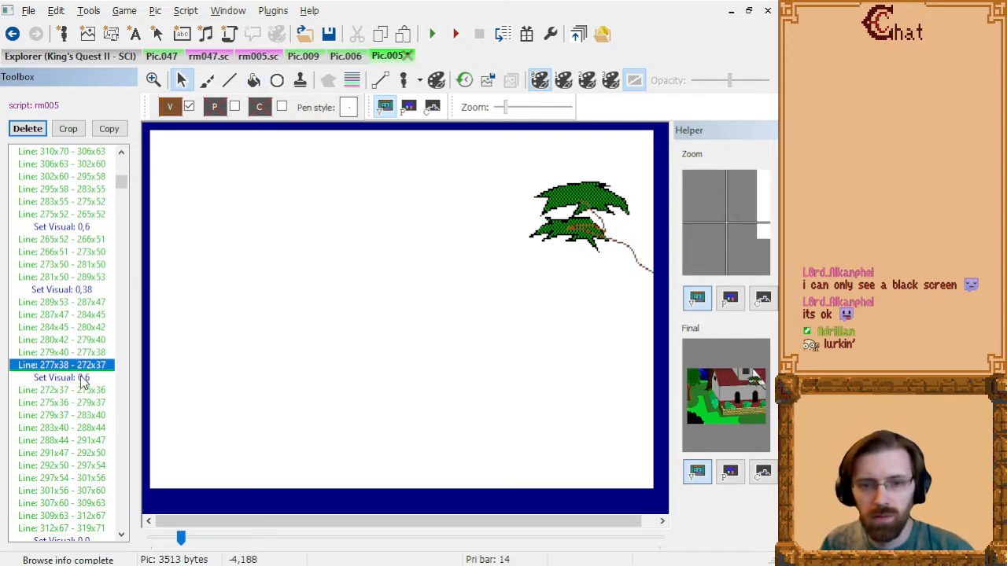
key(Up)
key(Up)
key(Up)
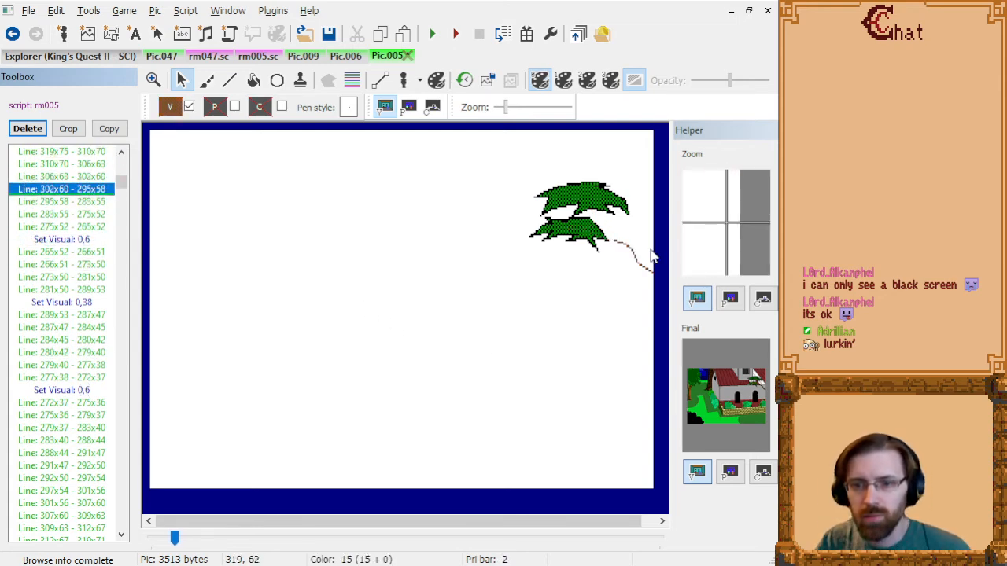
scroll(591, 307, up, 2)
drag(275, 522, 559, 525)
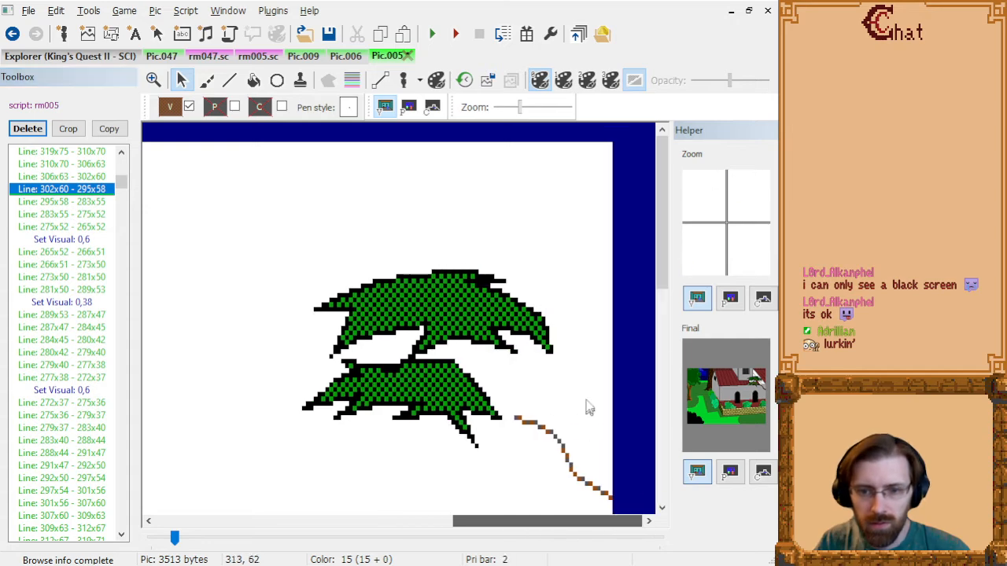
scroll(594, 409, down, 3)
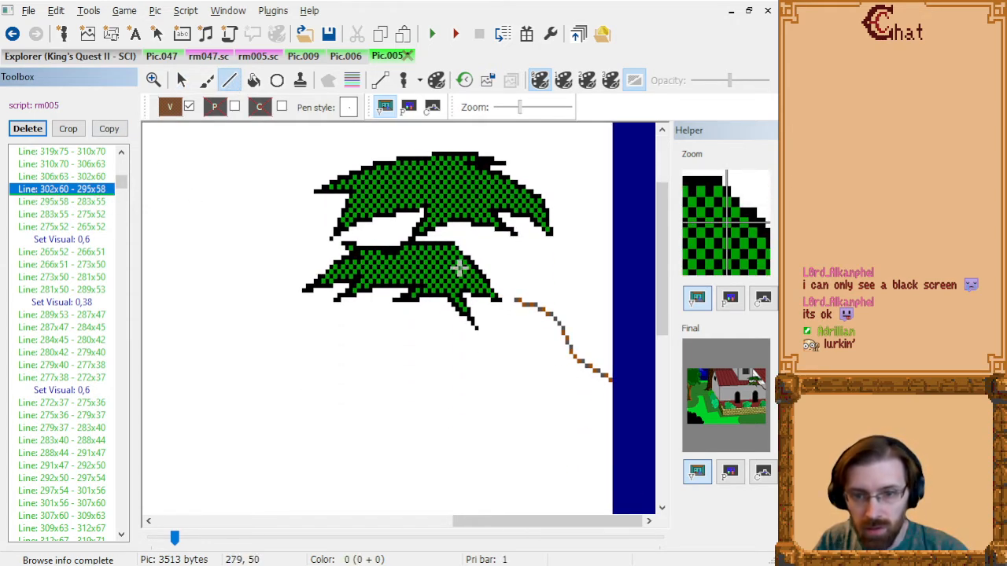
- Draw a branch line from 295x58 to 291x57 and delete the three old lines running from 295x58 to 265x52
click(516, 301)
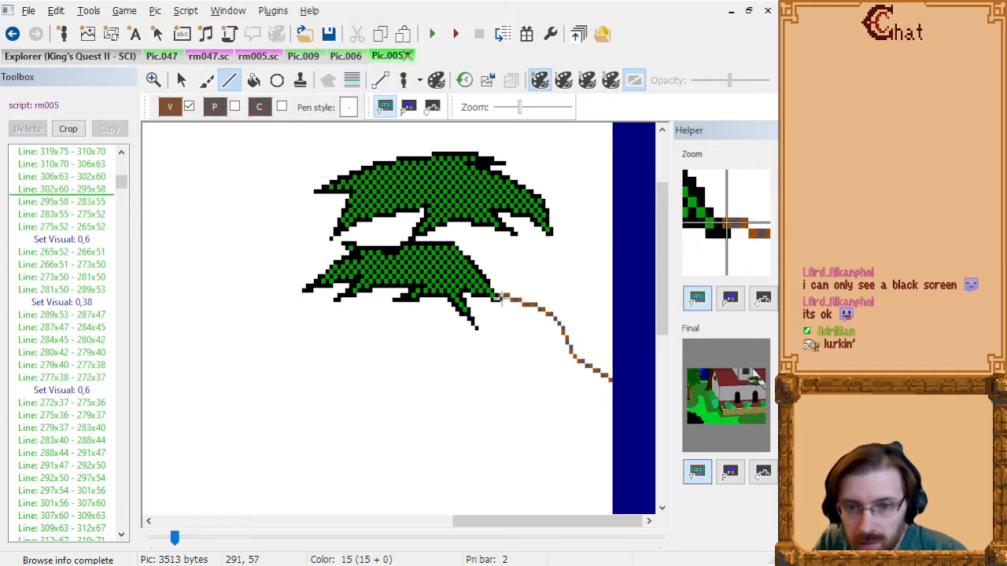
click(500, 298)
click(81, 207)
click(84, 213)
key(shift+Down)
key(shift+Down)
key(Delete)
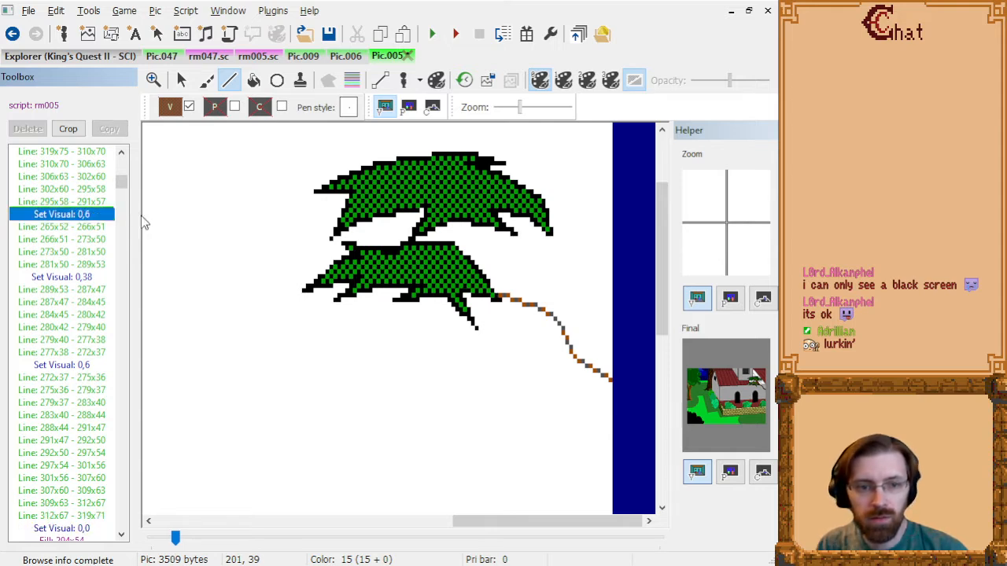
- Delete the four brown branch lines running from 265x52 to 289x53, together with the Set Visual 0,6 command before them
key(Down)
key(shift+Down)
key(shift+Down)
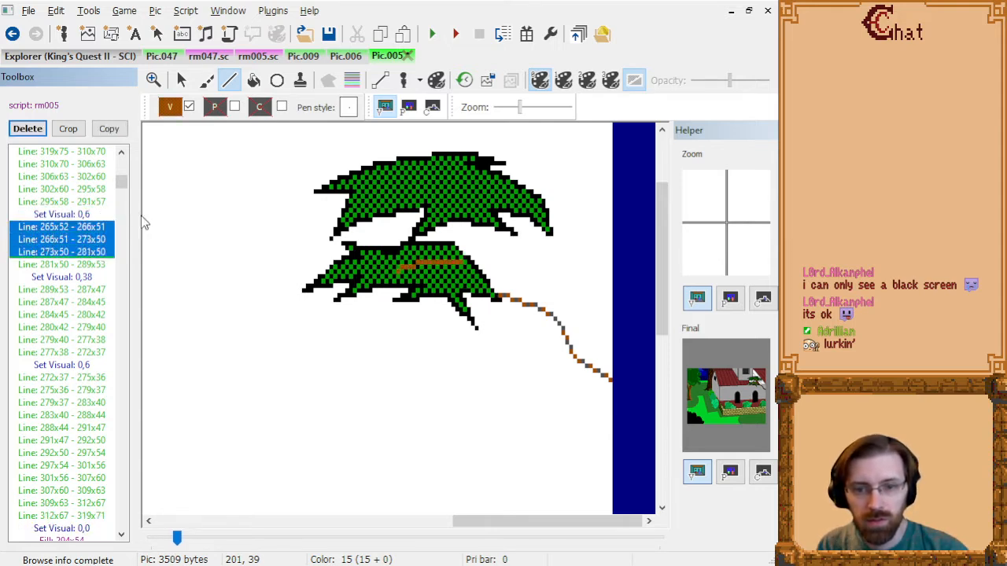
key(shift+Down)
key(shift+Up)
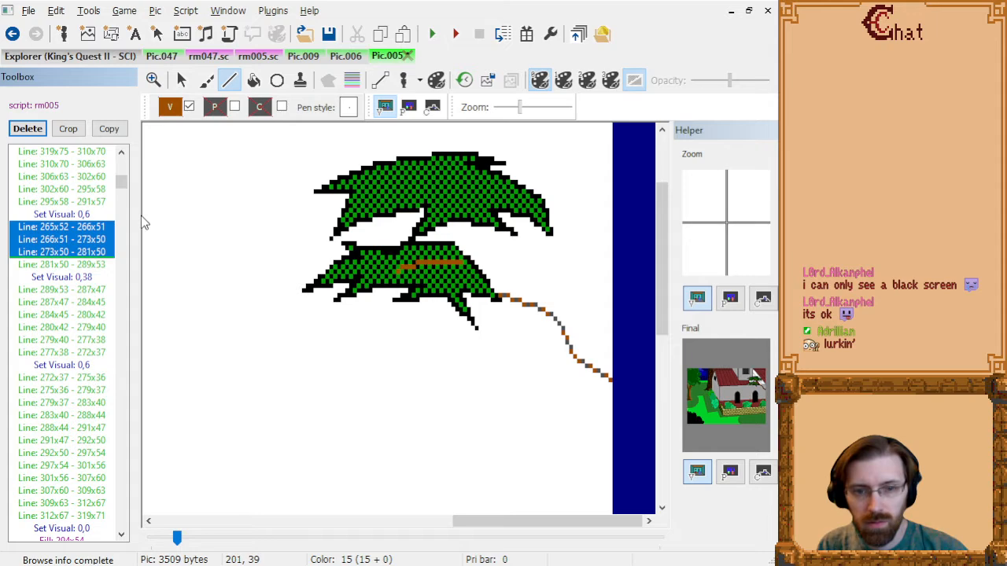
key(shift+Down)
key(Delete)
key(Up)
key(Delete)
- Delete the three branch lines running from 280x42 to 272x37 across the upper foliage
key(Down)
key(Down)
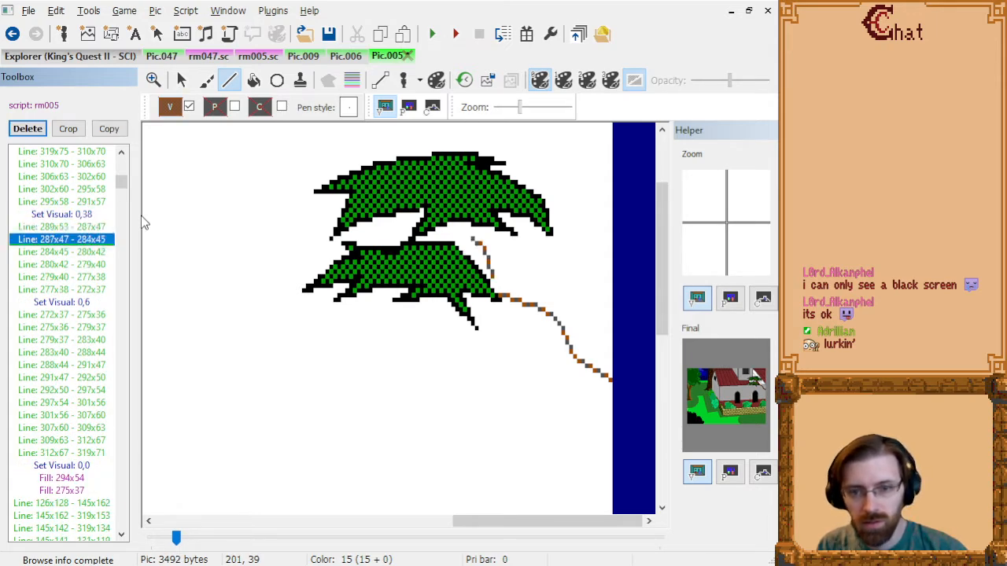
key(Down)
key(Down)
key(shift+Down)
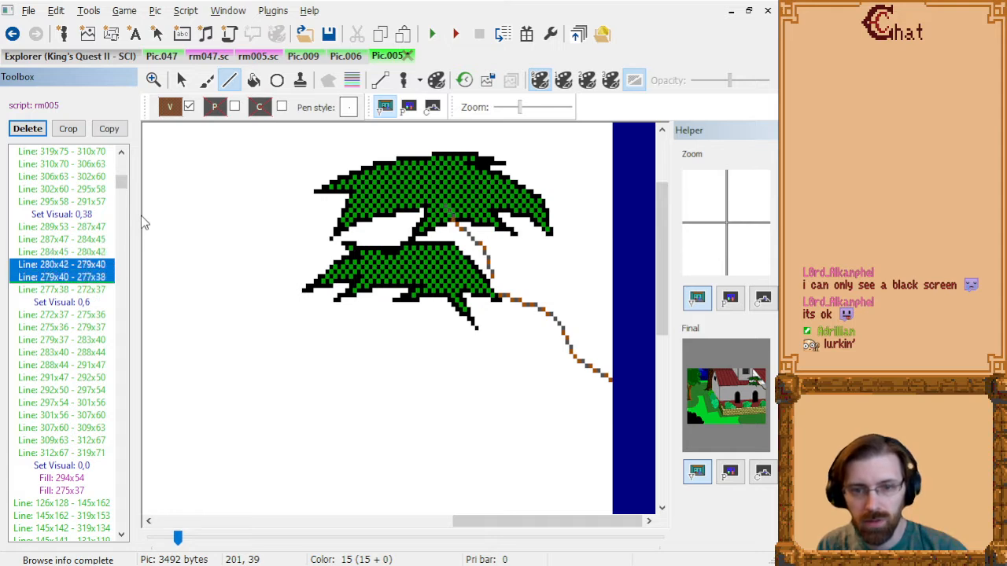
key(shift+Down)
key(shift+Down)
key(shift+Down)
key(shift+Up)
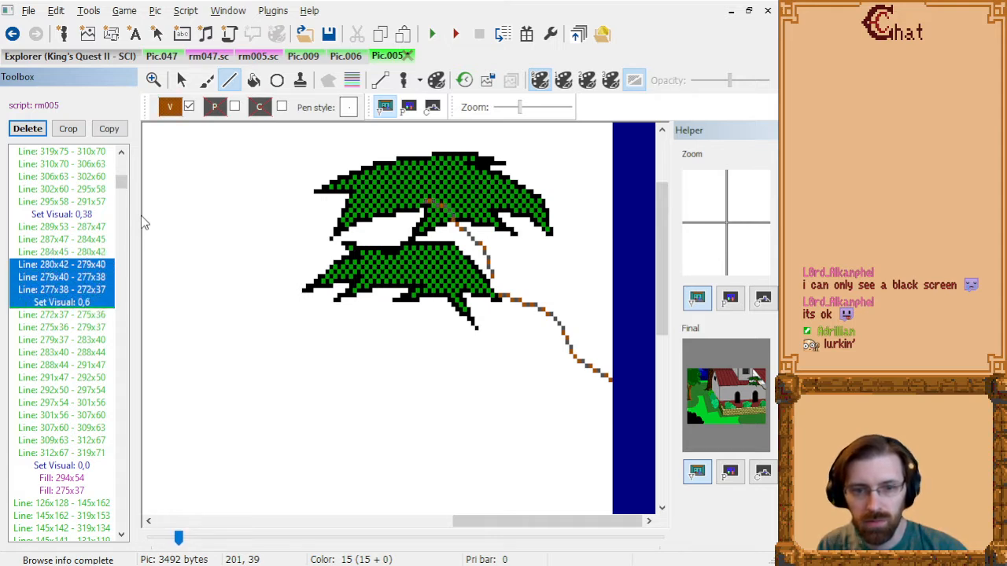
key(shift+Up)
key(Delete)
- Delete the four brown lines running from 272x37 to 288x44 across the upper foliage
key(shift+Down)
key(shift+Down)
key(shift+Down)
key(shift+Up)
key(shift+Down)
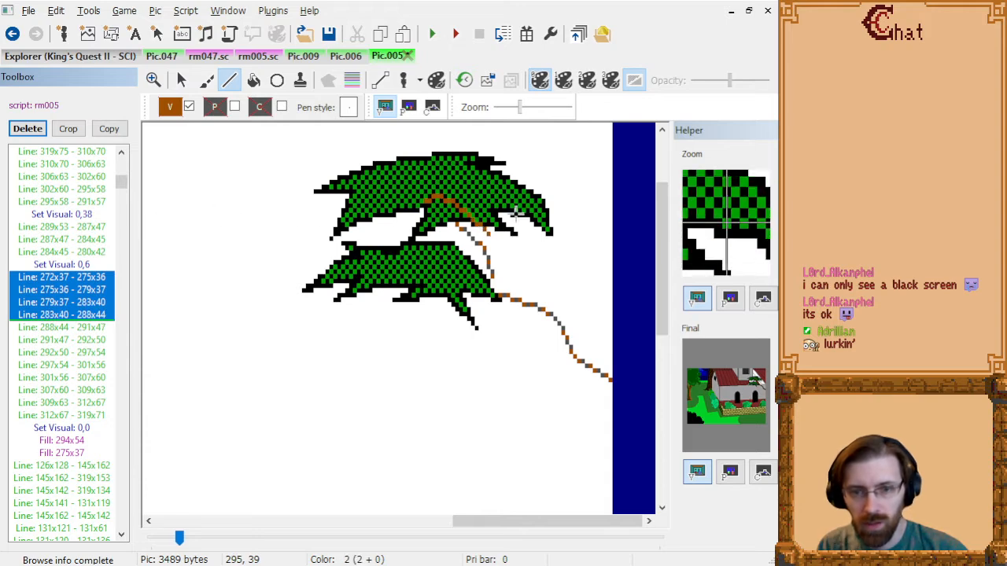
key(Delete)
- Add a brown line from 288x44 to 286x43 after the last branch line, closing the branch outline against the upper leaves
key(Down)
key(Down)
key(Down)
key(Down)
key(Down)
key(Down)
key(Down)
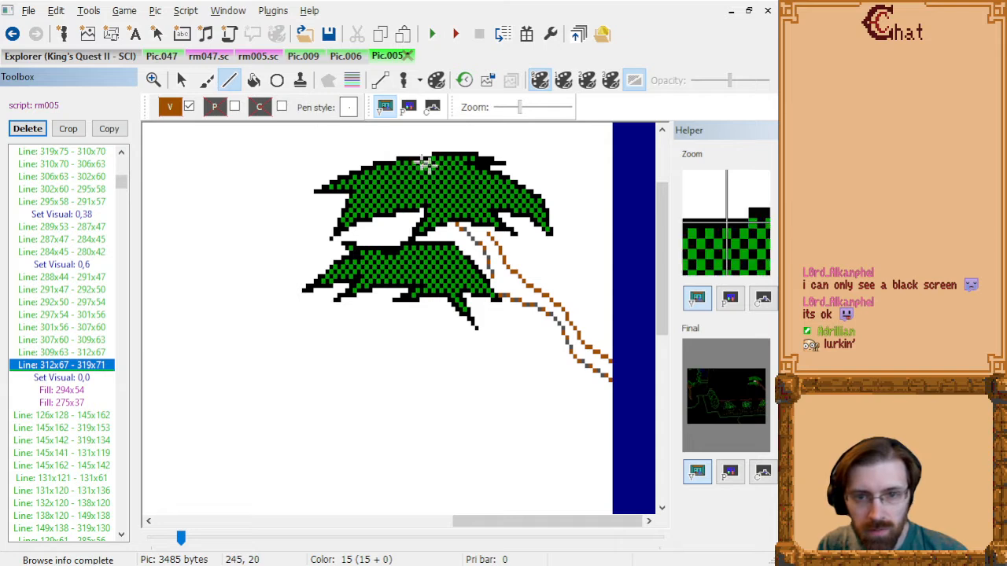
click(488, 235)
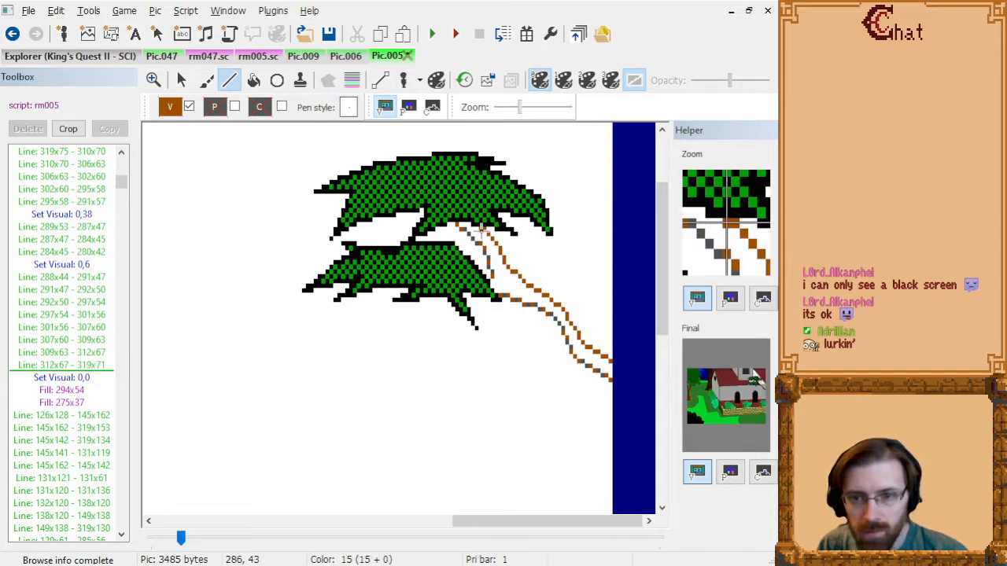
click(478, 228)
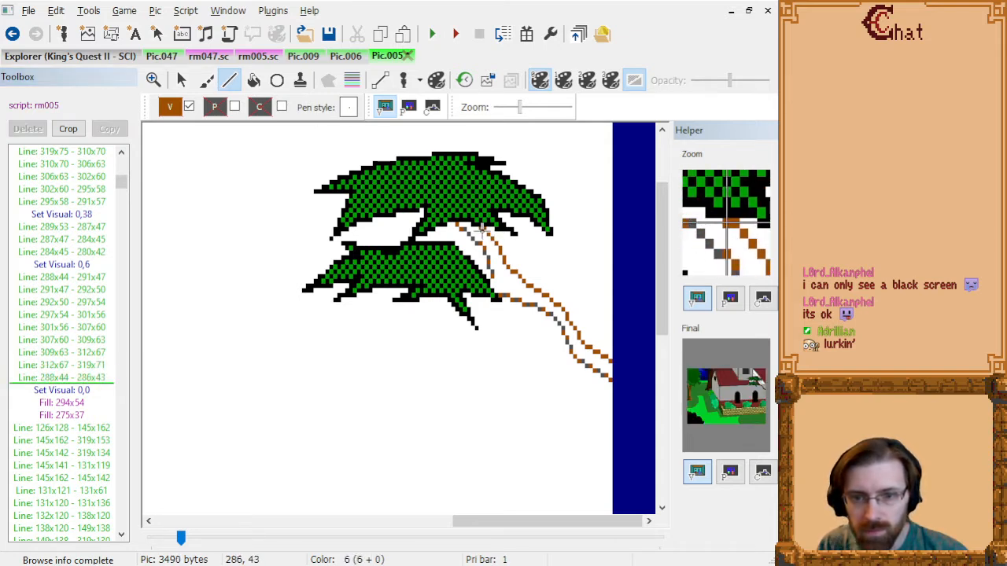
- Compare the two black branch fills and delete the redundant one at 275x37
click(72, 402)
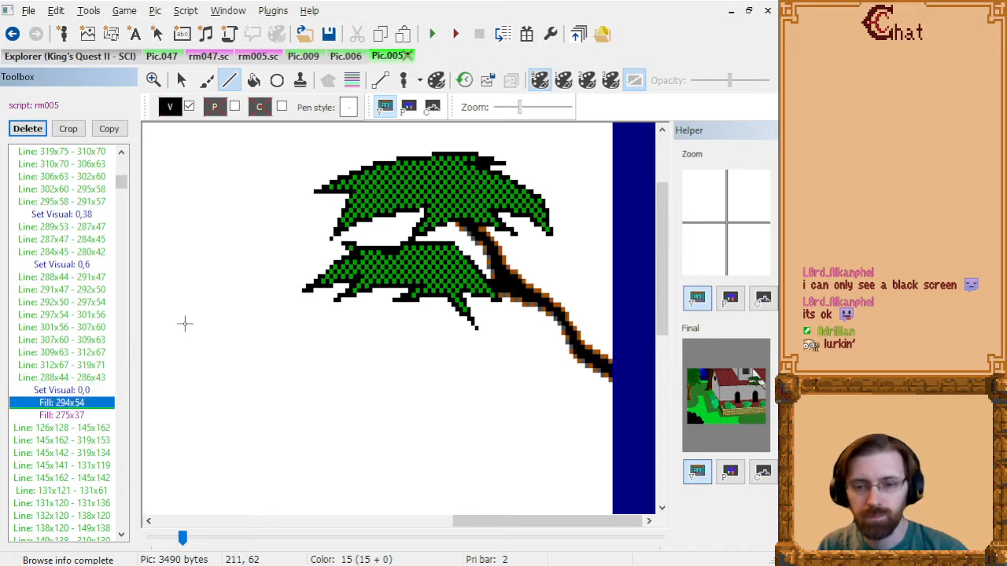
key(Down)
key(Down)
key(Down)
key(Up)
key(Up)
key(Up)
key(Down)
key(Up)
key(Down)
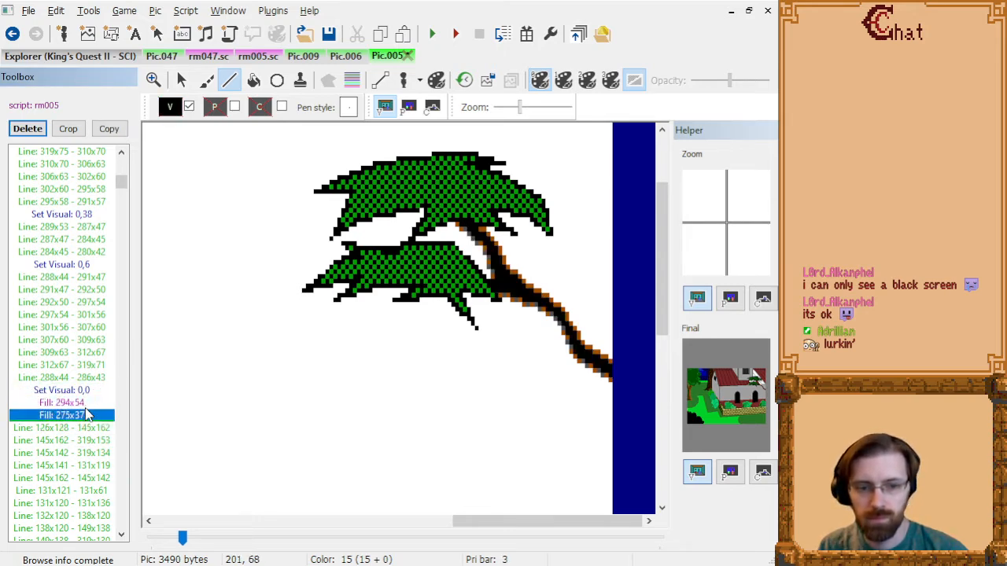
scroll(456, 333, down, 3)
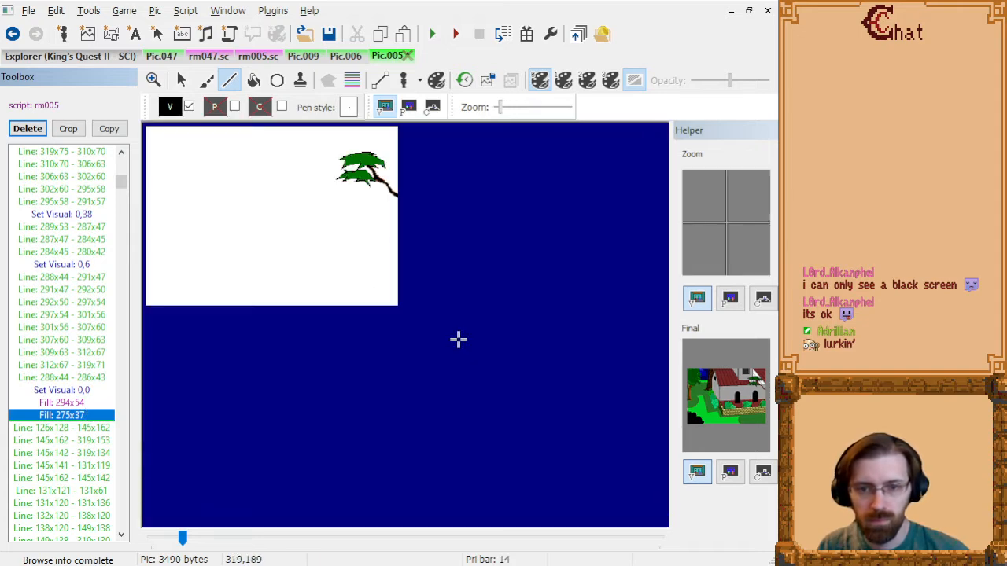
scroll(338, 287, up, 1)
click(87, 404)
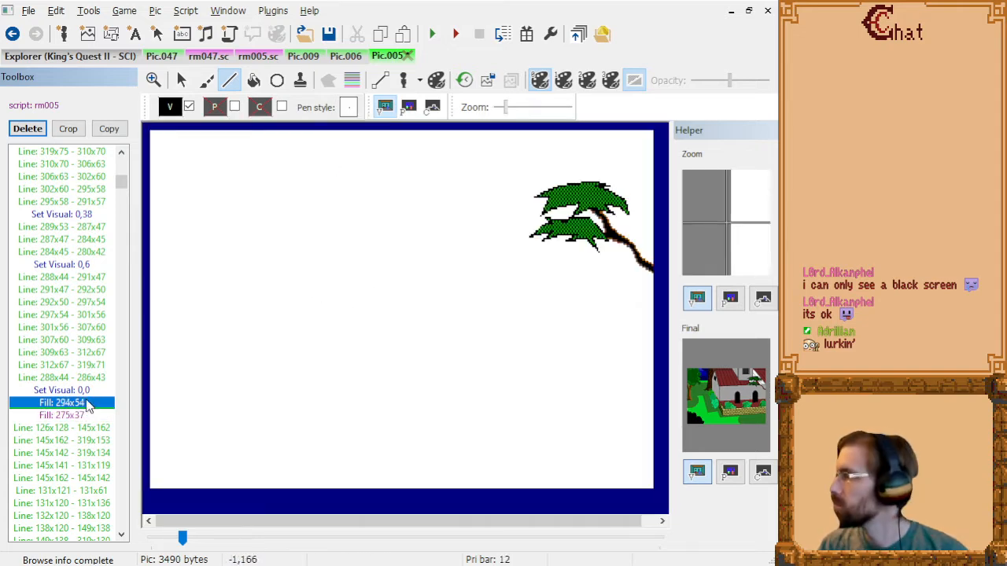
key(Down)
key(Up)
key(Down)
key(Delete)
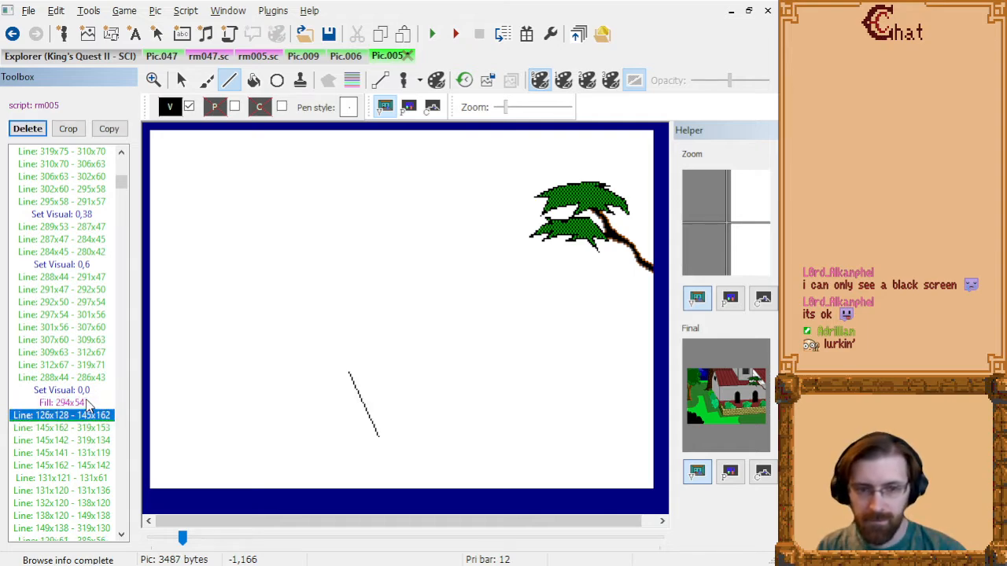
- View the completed picture to check the areas around the tree's leaves and branch
key(Down)
key(Down)
key(Down)
key(Down)
key(End)
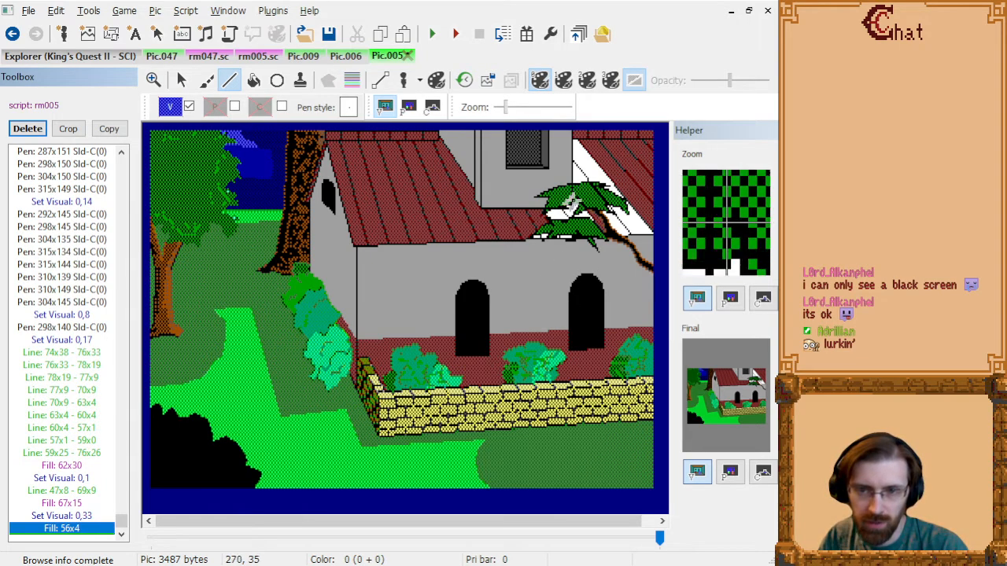
- Go back through the drawing commands to find the horizontal house line 210x41 - 268x41 that meets the foliage
click(71, 306)
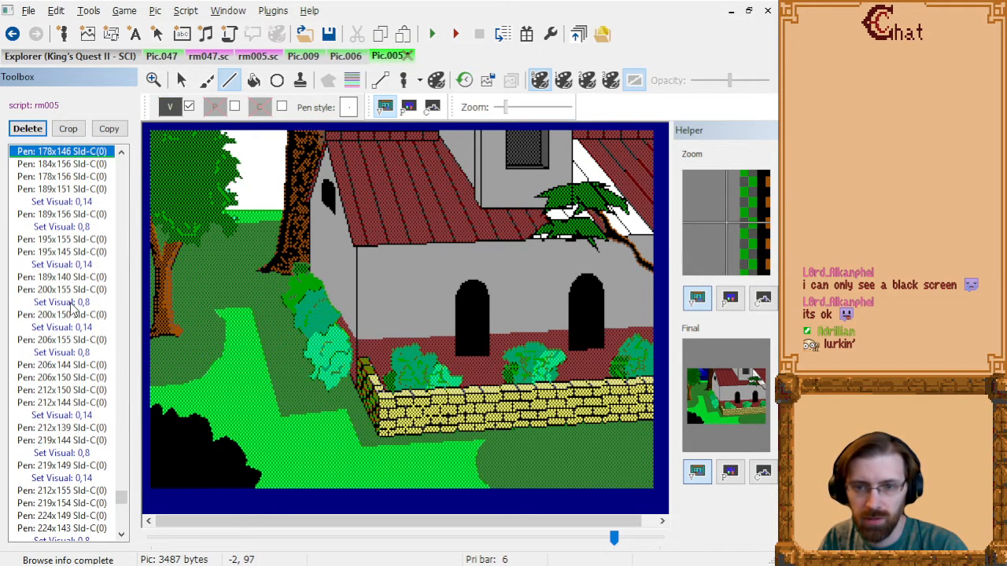
key(Page_Up)
key(Page_Up)
key(Page_Up)
key(Page_Up)
key(Page_Up)
key(Page_Up)
key(Page_Up)
key(Page_Up)
key(Page_Up)
key(Page_Up)
key(Page_Up)
key(Page_Up)
key(Page_Up)
key(Page_Up)
key(Page_Up)
key(Page_Up)
key(Page_Up)
key(Page_Up)
key(Page_Up)
key(Page_Up)
key(Page_Down)
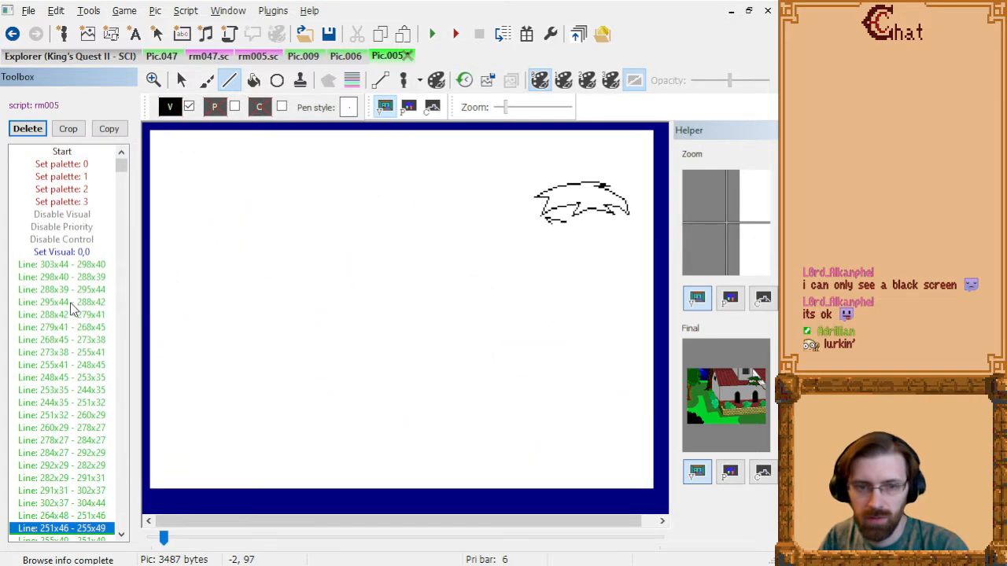
key(Page_Down)
key(Page_Down)
key(Page_Down)
key(Page_Down)
key(Page_Down)
key(Page_Down)
key(Page_Down)
key(Page_Down)
key(Page_Down)
key(Page_Down)
key(Page_Down)
key(Page_Down)
key(Page_Down)
key(Page_Down)
key(Page_Up)
key(Page_Up)
key(Page_Up)
key(Page_Up)
key(Page_Up)
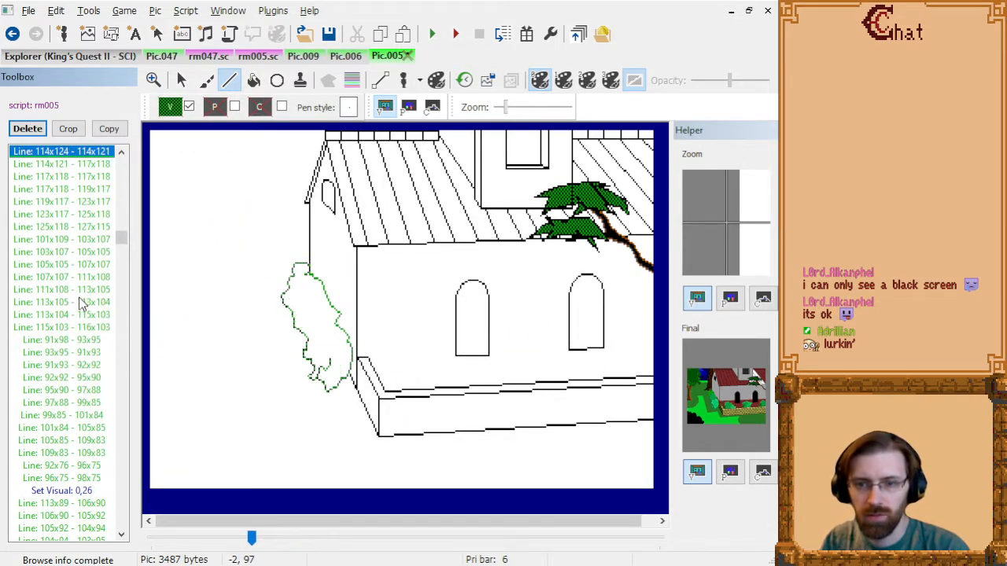
key(Page_Up)
key(Page_Up)
key(Page_Up)
key(Page_Up)
key(Page_Up)
key(Page_Down)
key(Up)
key(Up)
key(Up)
key(Up)
key(Up)
key(Up)
key(Up)
key(Up)
key(Up)
key(Up)
key(Up)
key(Up)
key(Up)
key(Up)
key(Up)
key(Up)
key(Up)
key(Up)
key(Up)
key(Up)
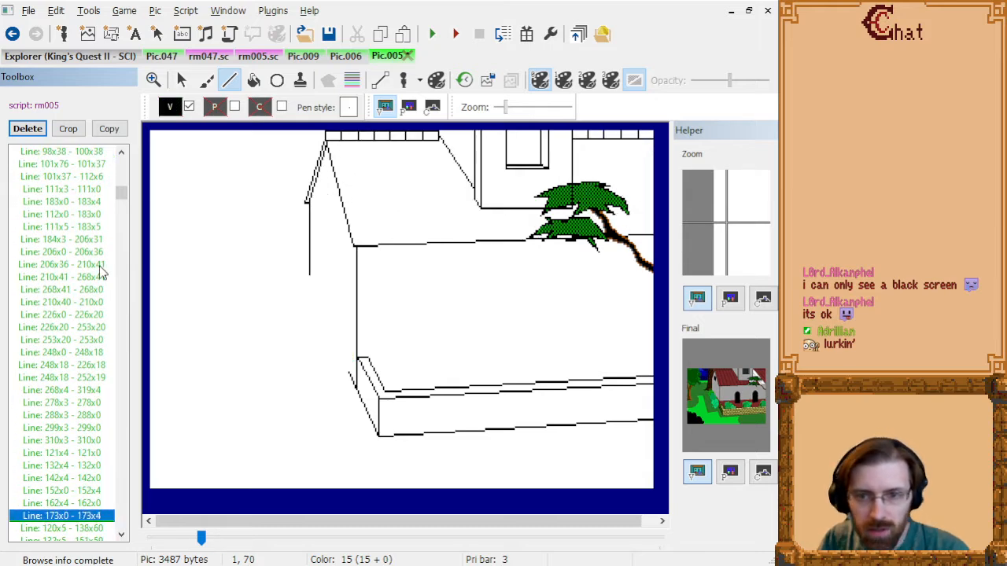
key(Down)
key(Down)
key(Down)
key(Down)
key(Down)
key(Down)
key(Down)
key(Down)
key(Down)
key(Down)
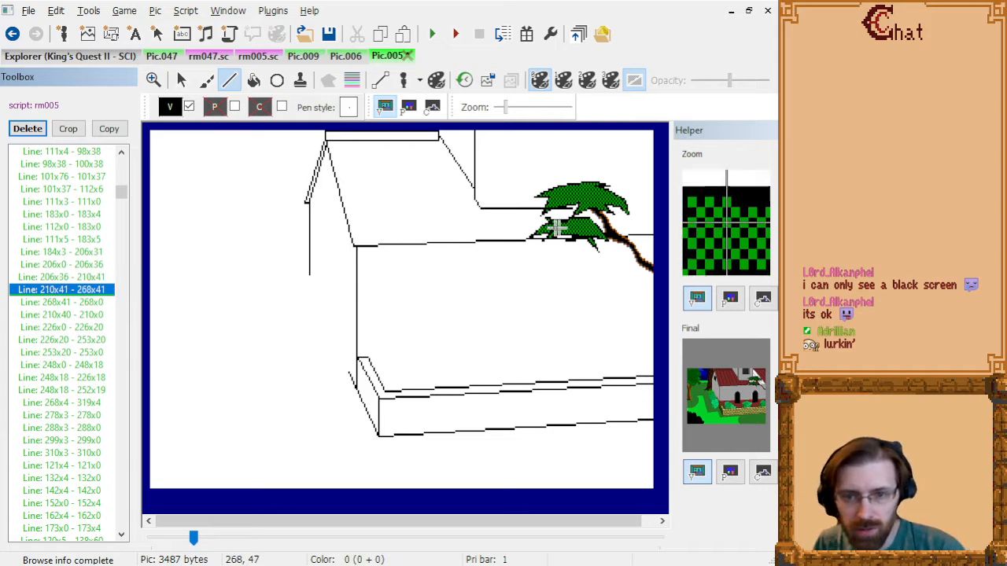
- Replace the horizontal house line 210x41 - 268x41 with a black line from 210x41 to 250x41 that stops at the leaves
scroll(627, 207, up, 1)
scroll(627, 207, up, 1)
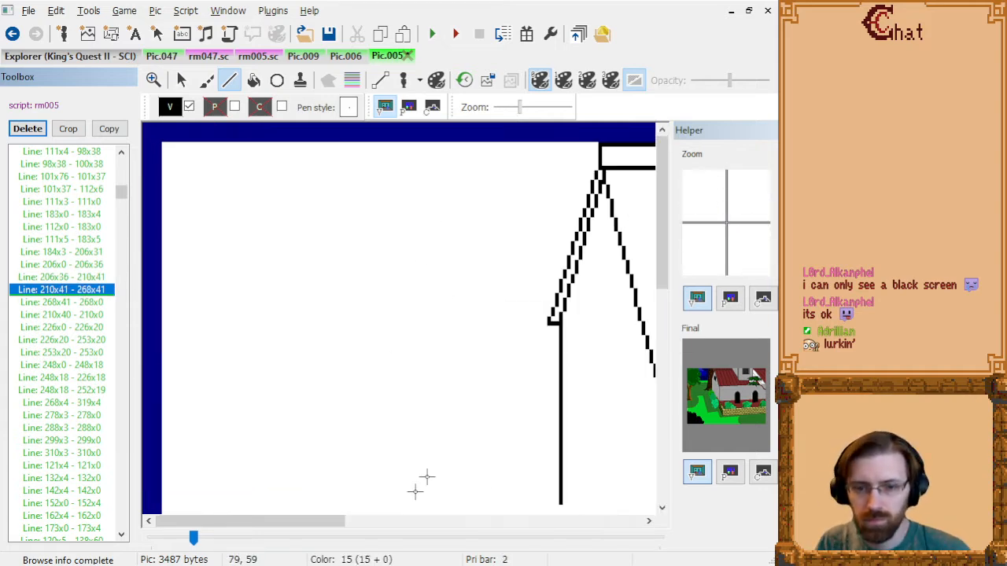
drag(286, 524, 606, 521)
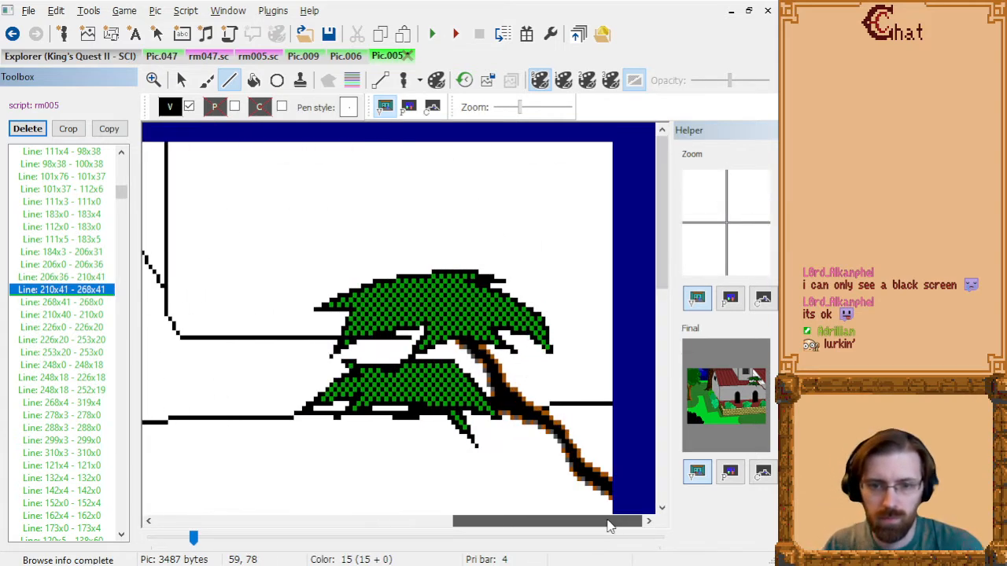
click(230, 81)
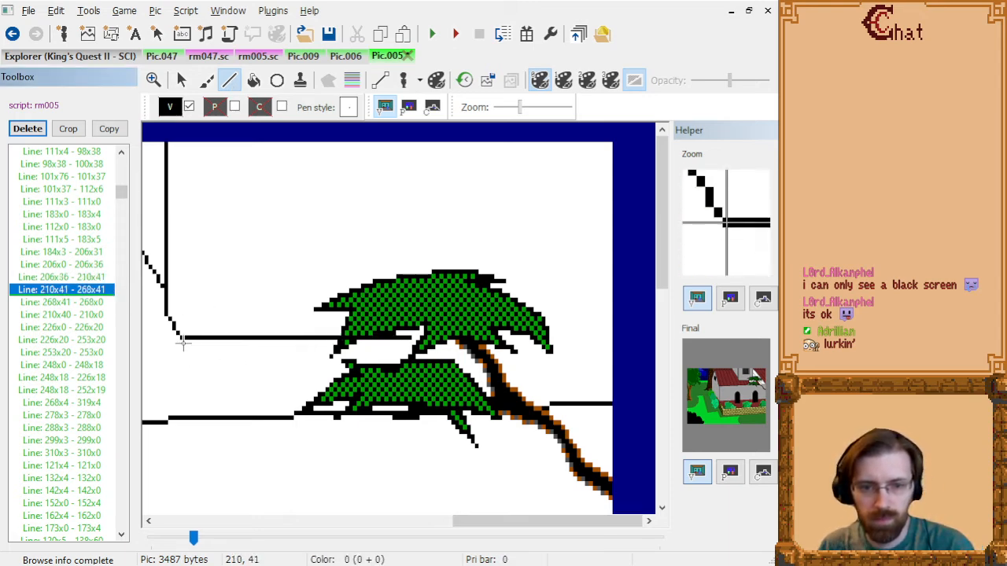
click(182, 339)
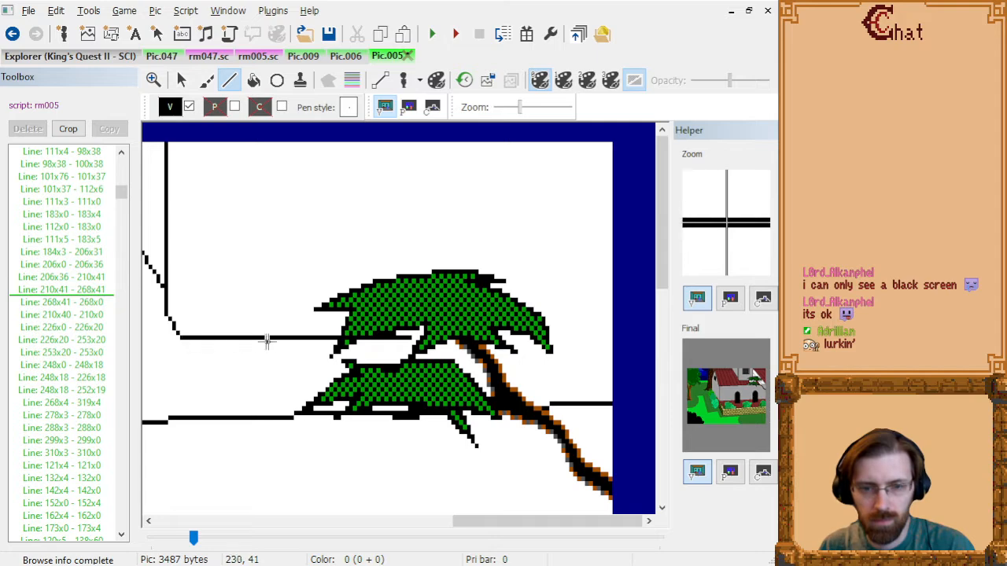
click(340, 340)
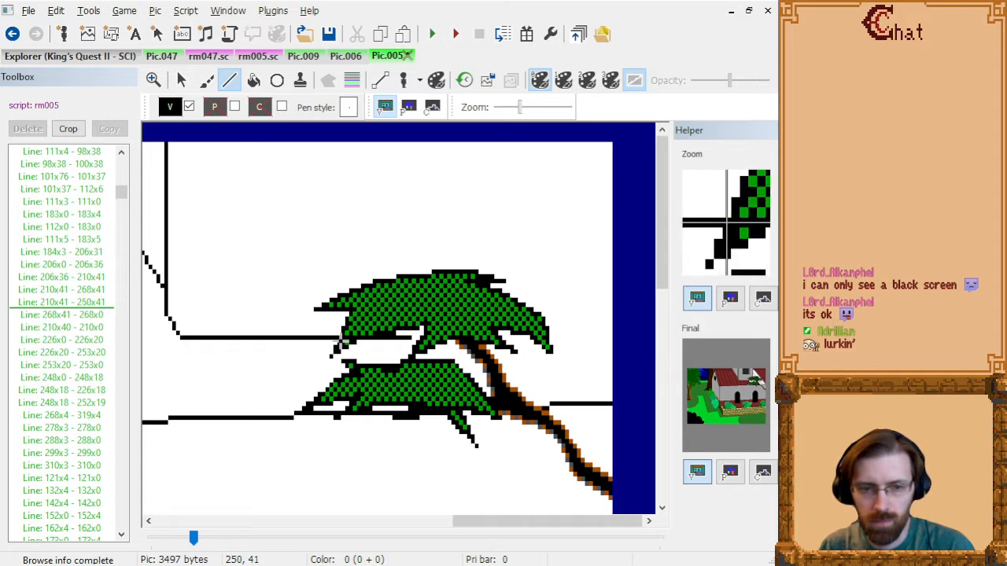
click(59, 291)
key(Delete)
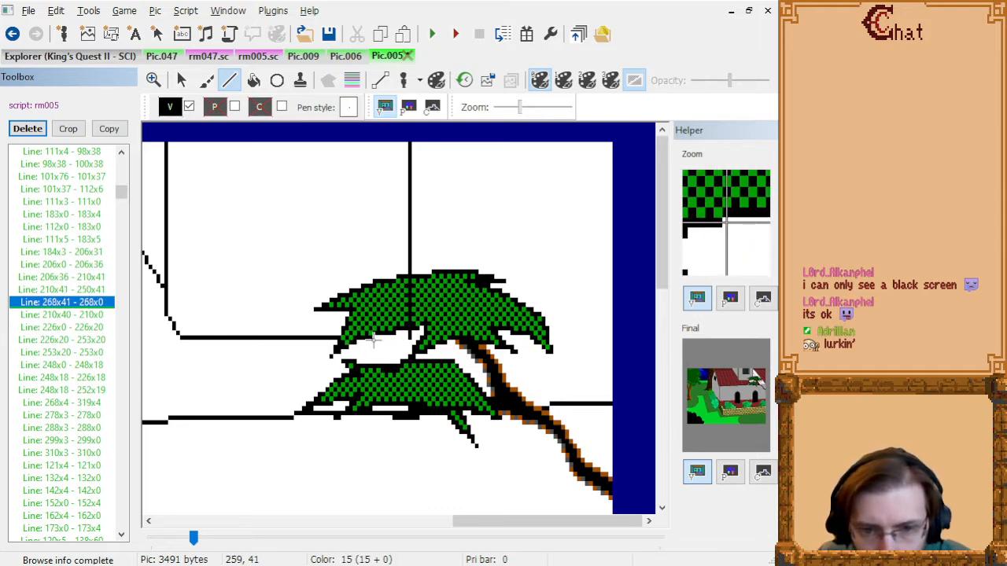
- Draw black lines from 259x41 to 268x41 and from 268x41 to 268x40 in the gap below the upper leaves
click(373, 341)
click(410, 337)
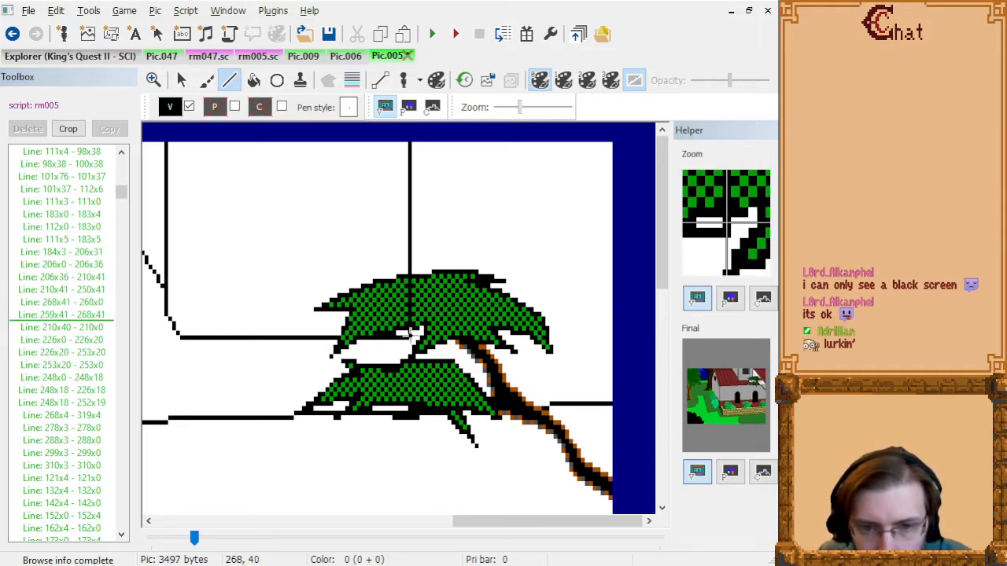
click(409, 335)
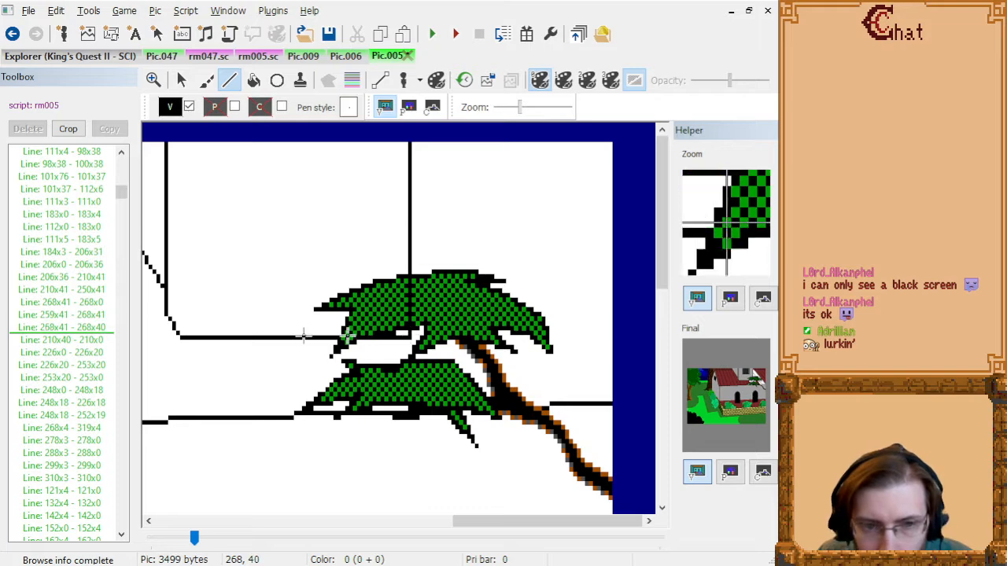
- Delete the vertical house line 268x41 - 268x0 and set the drawing position just after the line 268x41 - 268x40
click(88, 293)
click(89, 301)
click(27, 128)
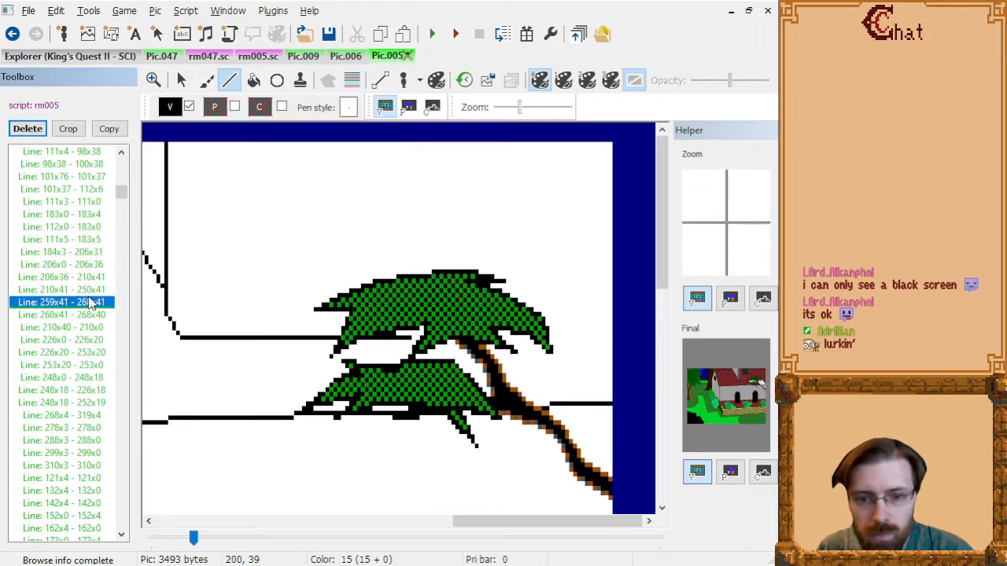
key(Up)
key(Up)
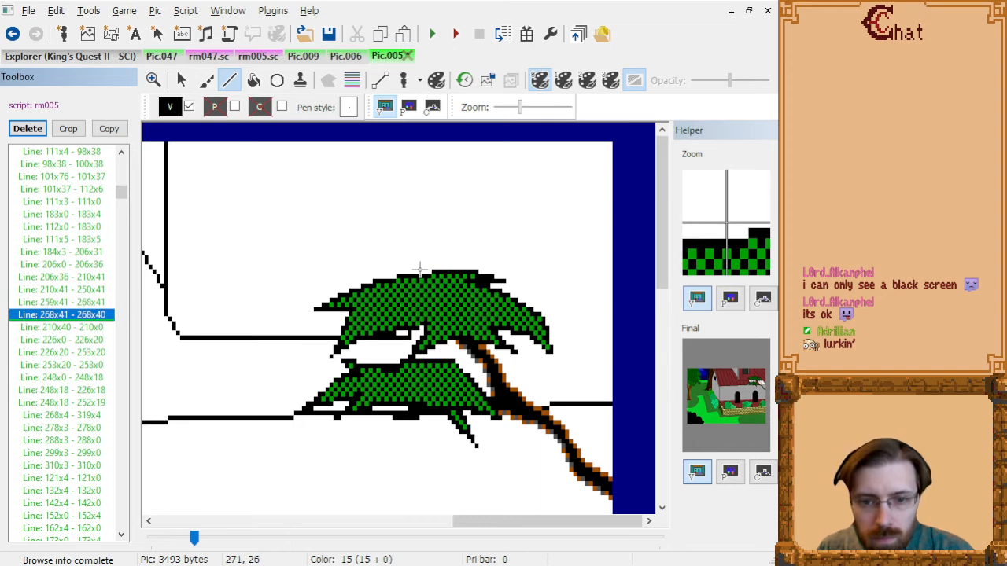
key(Down)
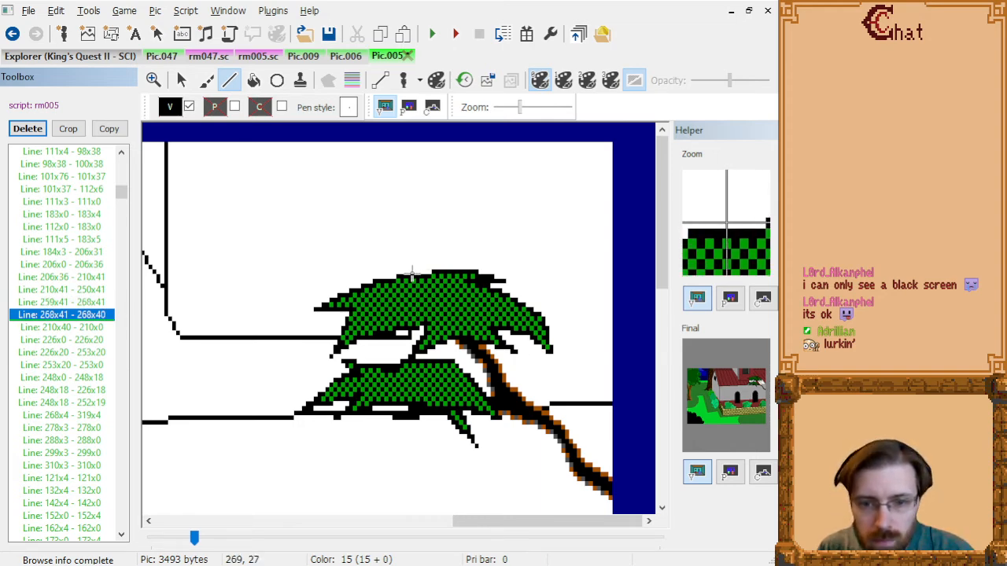
- Draw a black vertical house line from 268x27 to 268x0 that starts at the top of the upper leaves
click(411, 273)
click(409, 144)
- Step forward through the drawing commands to find the diagonal line 238x41 - 248x56 that runs into the foliage
click(88, 337)
key(Down)
key(Down)
key(Down)
key(Down)
key(Down)
key(Down)
key(Down)
key(Down)
key(Down)
key(Down)
key(Down)
key(Down)
key(Down)
key(Down)
key(Down)
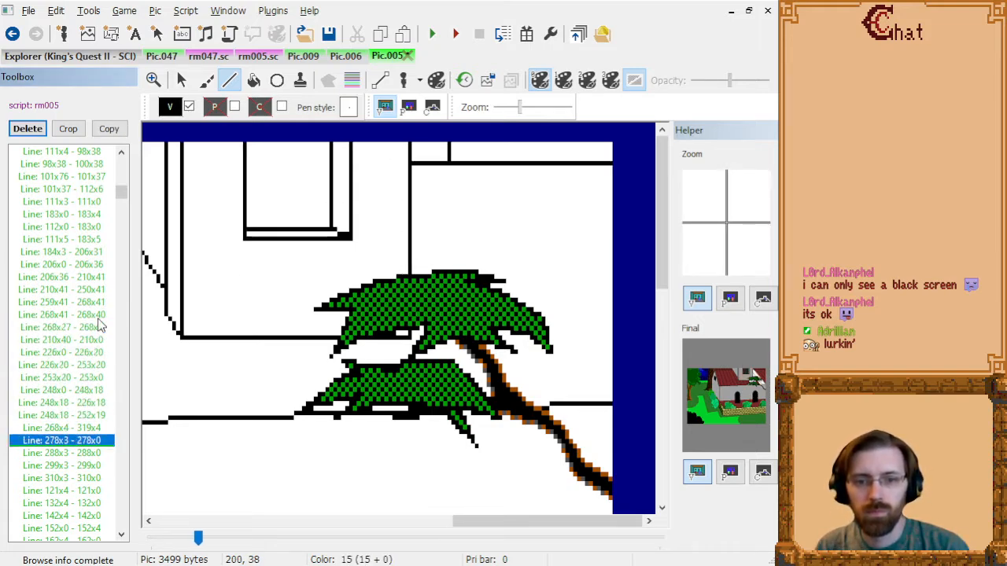
key(Down)
key(Down)
key(Down)
key(Down)
key(Down)
key(Down)
key(Down)
key(Down)
key(Down)
key(Down)
key(Down)
key(Down)
key(Down)
key(Down)
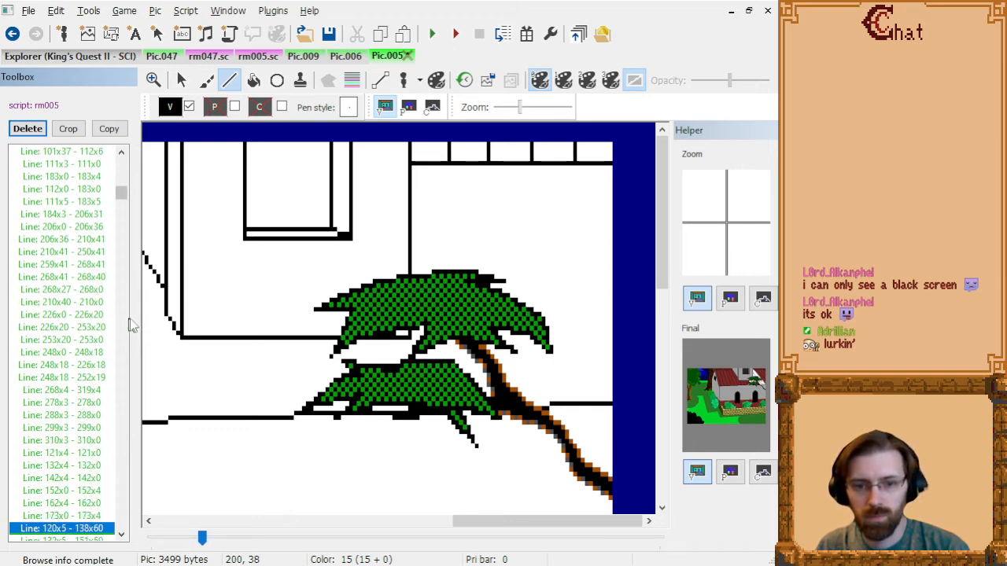
key(Up)
key(Up)
key(Up)
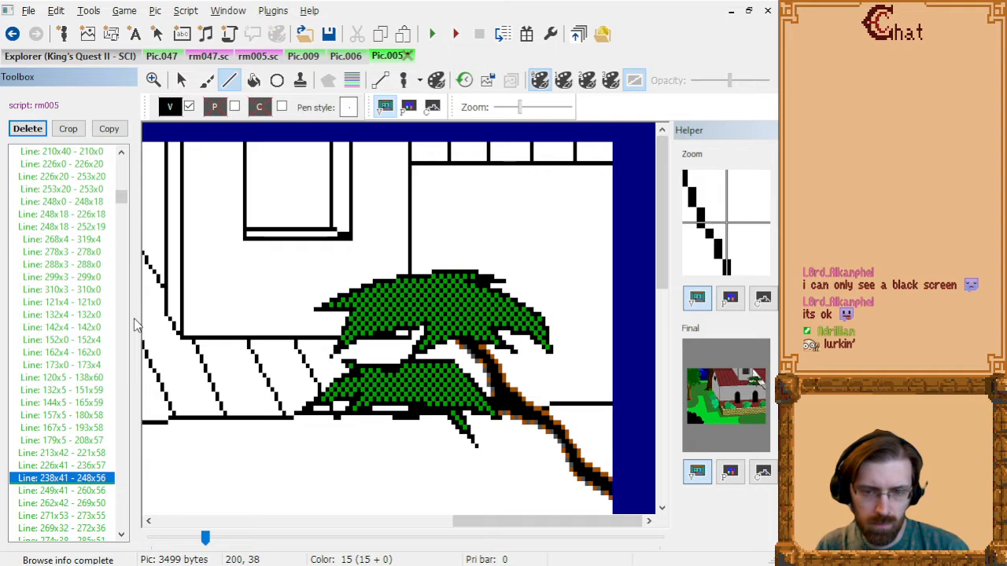
key(Up)
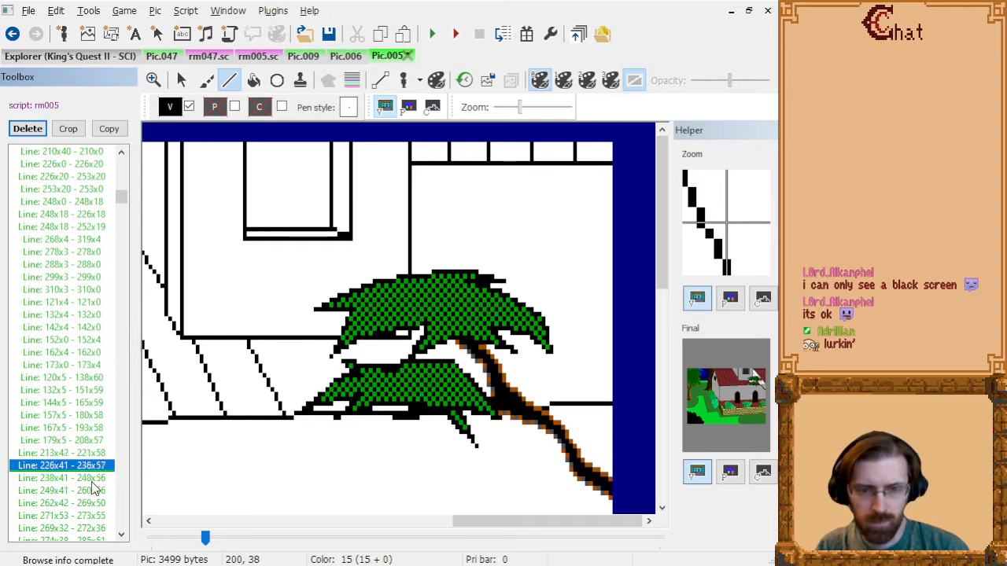
key(Down)
key(Up)
key(Down)
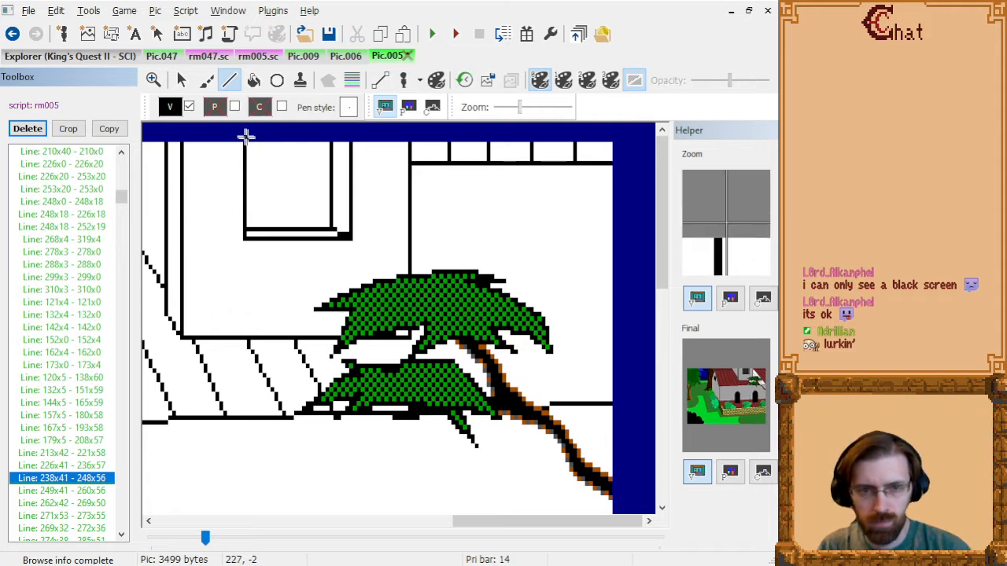
- Replace the diagonal line 238x41 - 248x56 with black segments 239x42 - 245x52 and 248x55 - 248x56 around the lower leaves
click(295, 344)
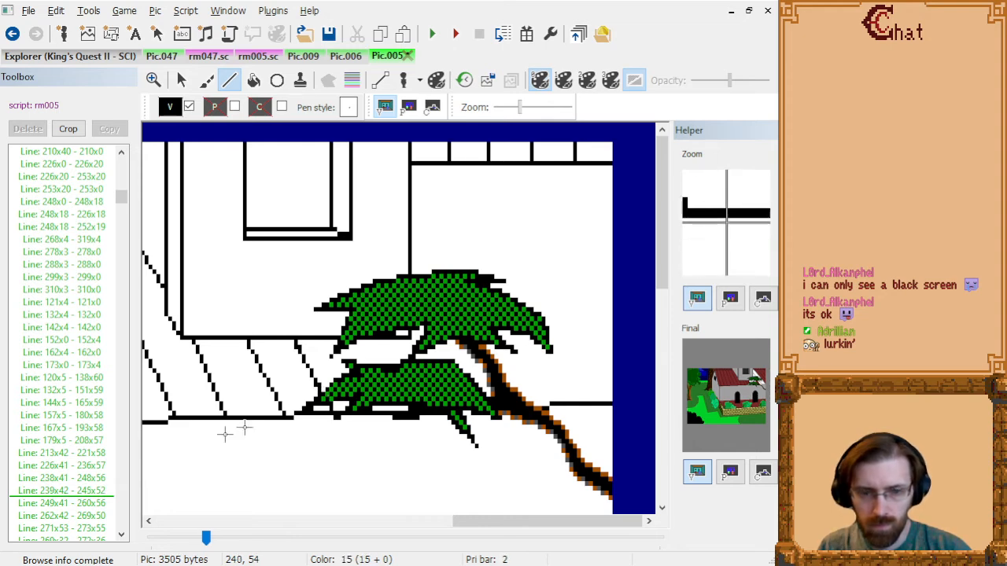
click(99, 480)
key(Down)
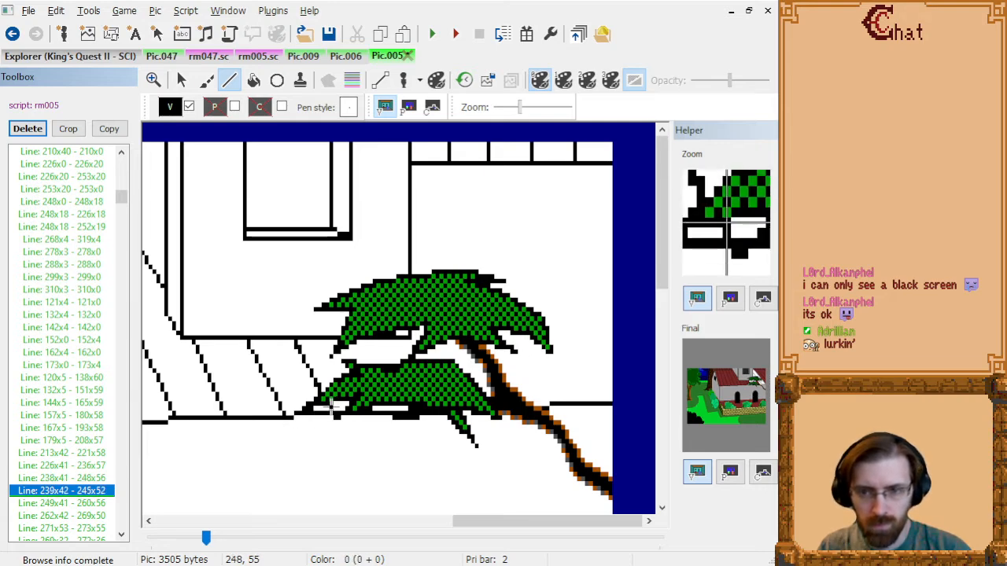
click(331, 406)
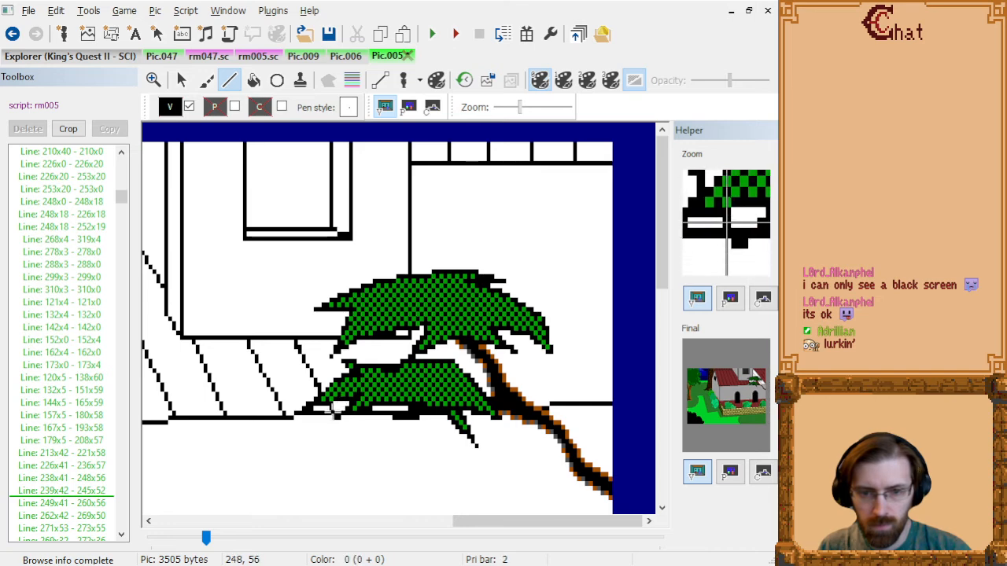
click(331, 407)
click(79, 478)
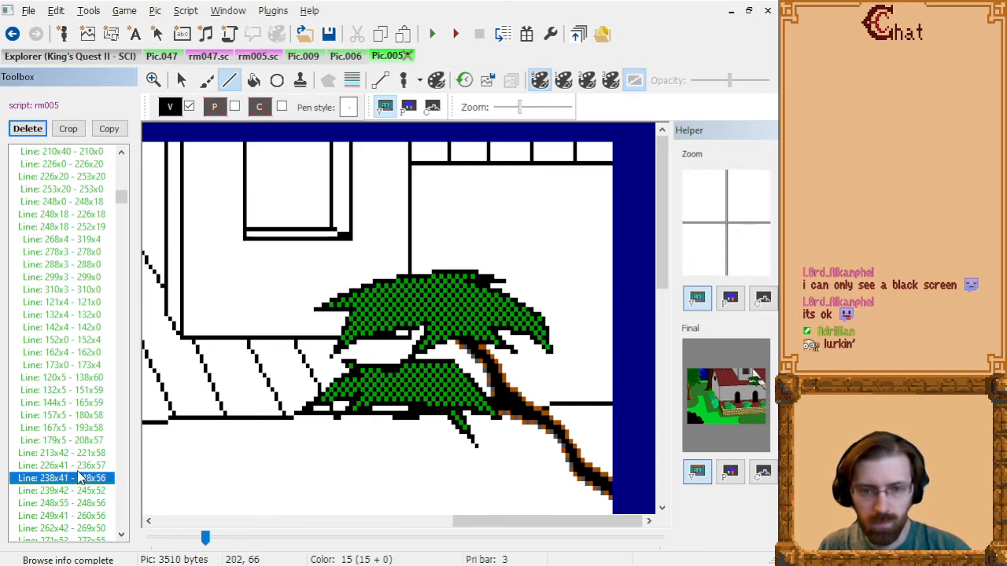
key(Delete)
key(Down)
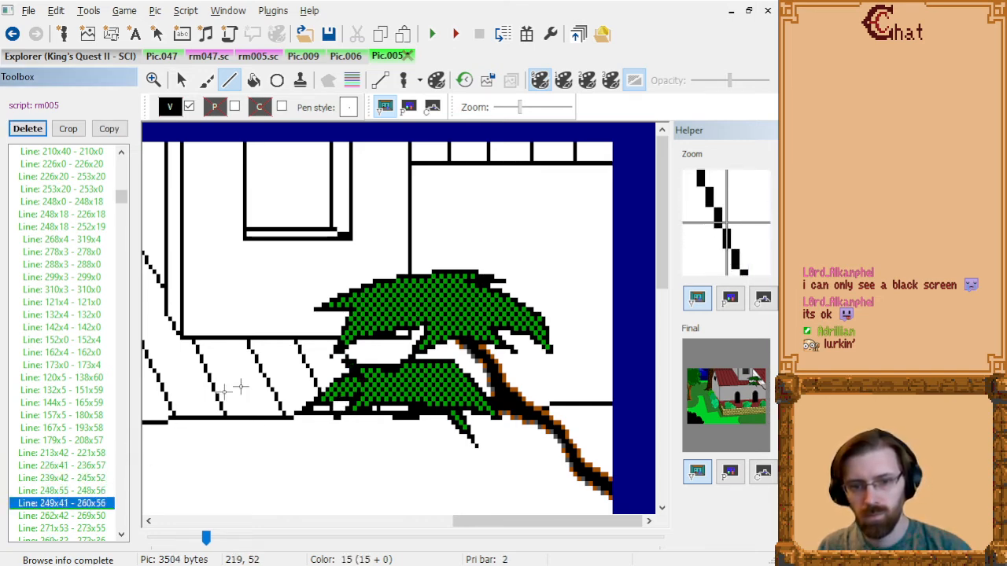
key(Down)
click(343, 350)
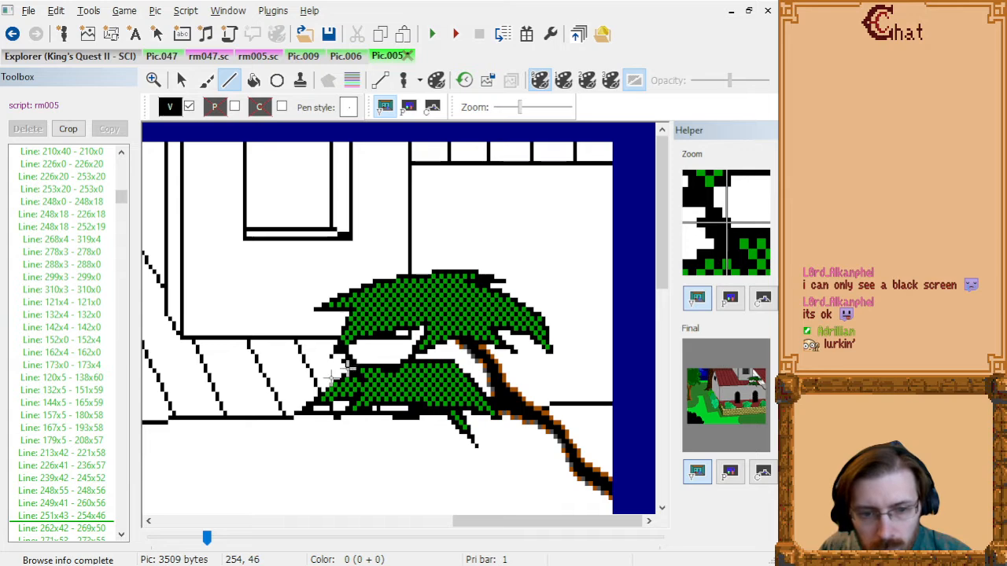
click(115, 515)
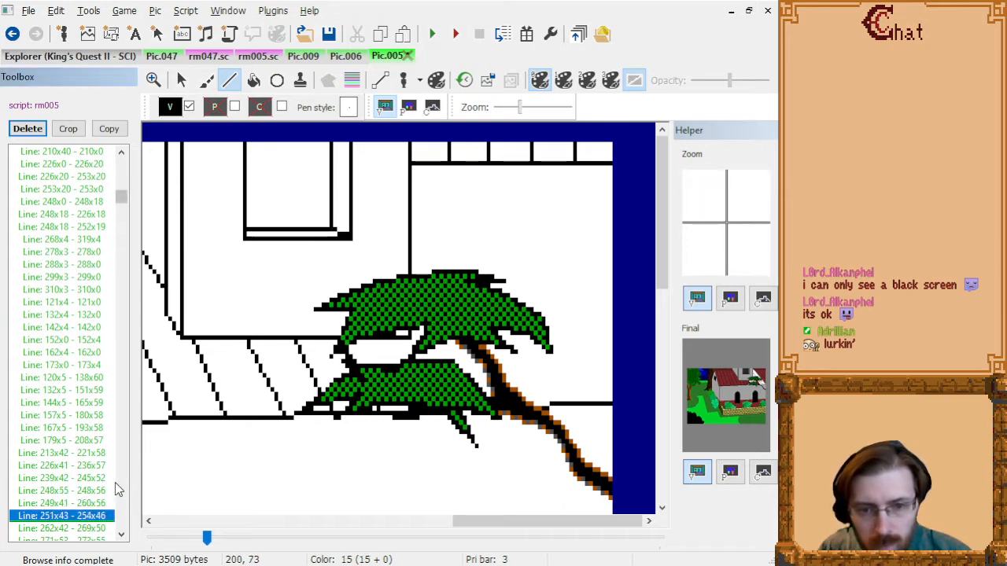
key(Delete)
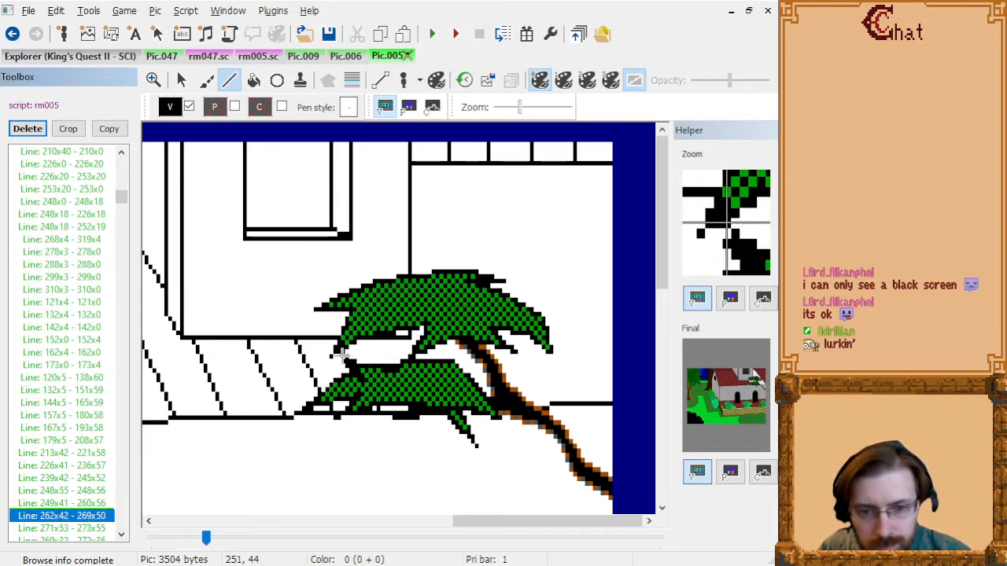
- Draw a single-point black line at 260x56 below the lower leaves, placed right after the diagonal line 249x41 - 260x56
key(Up)
key(Up)
key(Down)
key(Up)
key(Down)
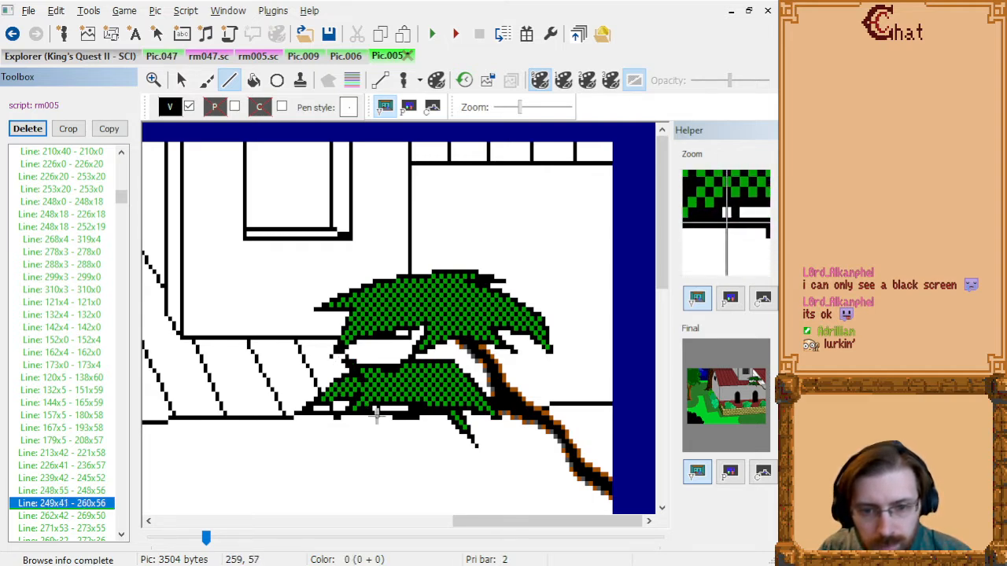
click(374, 414)
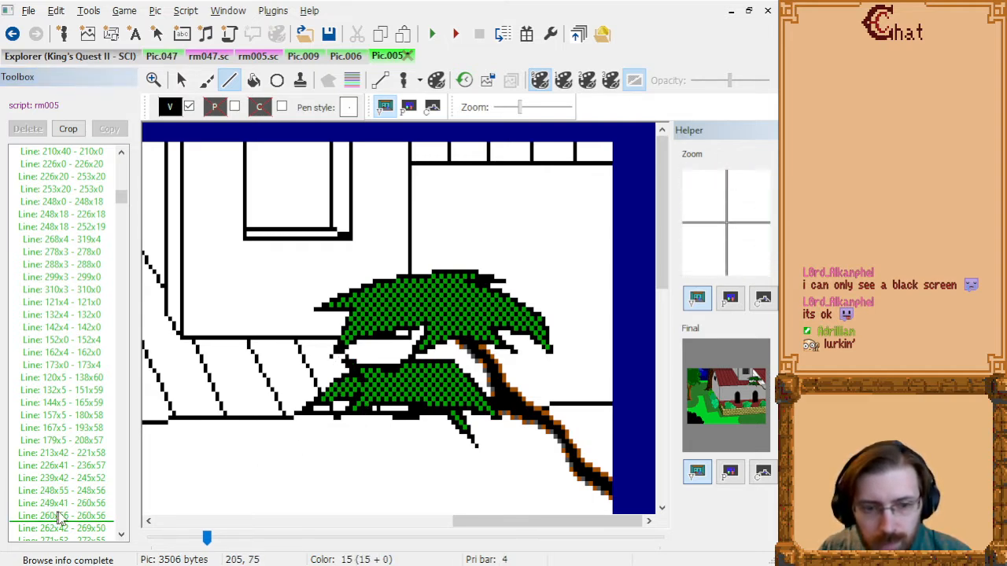
- Replace the diagonal line 249x41 - 260x56 with a short black line from 251x44 to 252x45 between the leaf clusters
click(77, 504)
key(Up)
key(Down)
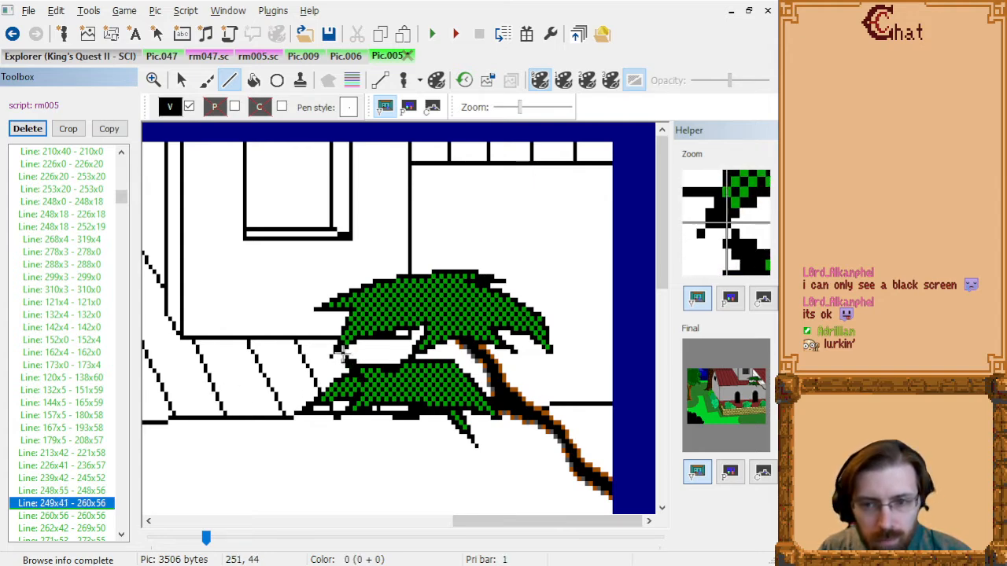
click(344, 354)
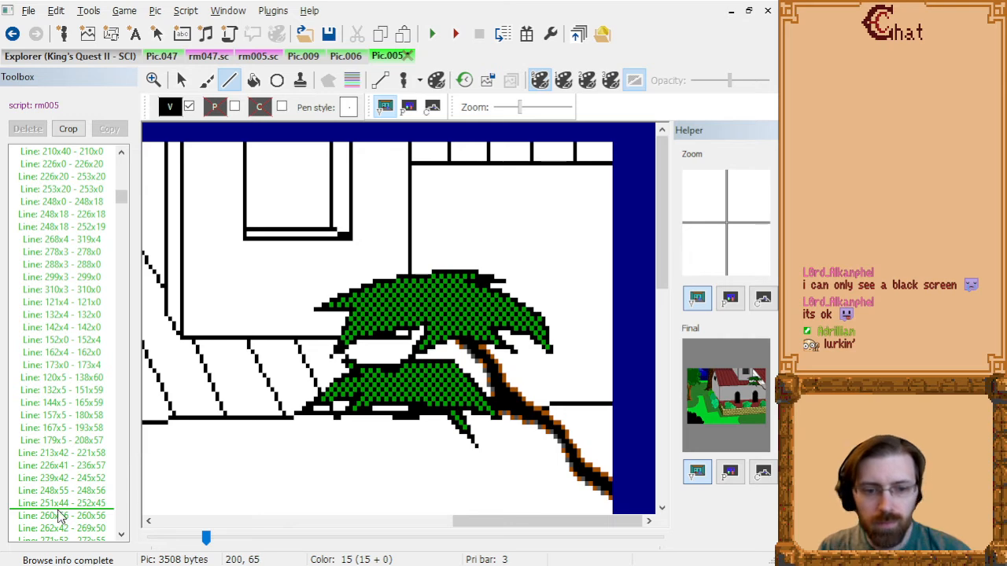
- Delete the lines 271x53 - 273x55 and 269x32 - 272x36 that lie behind the foliage
click(60, 505)
key(Up)
key(Down)
key(Down)
key(Down)
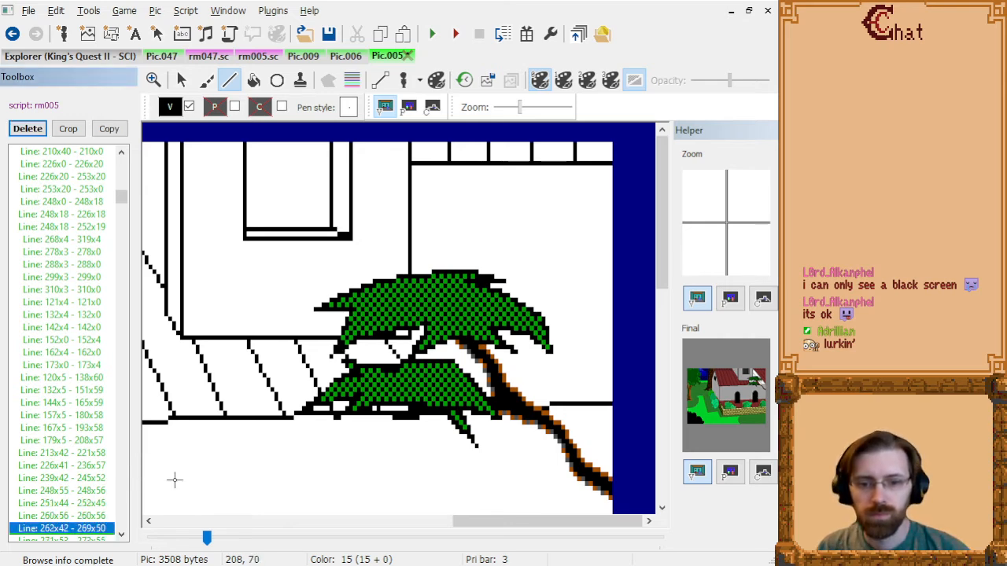
key(Down)
key(Delete)
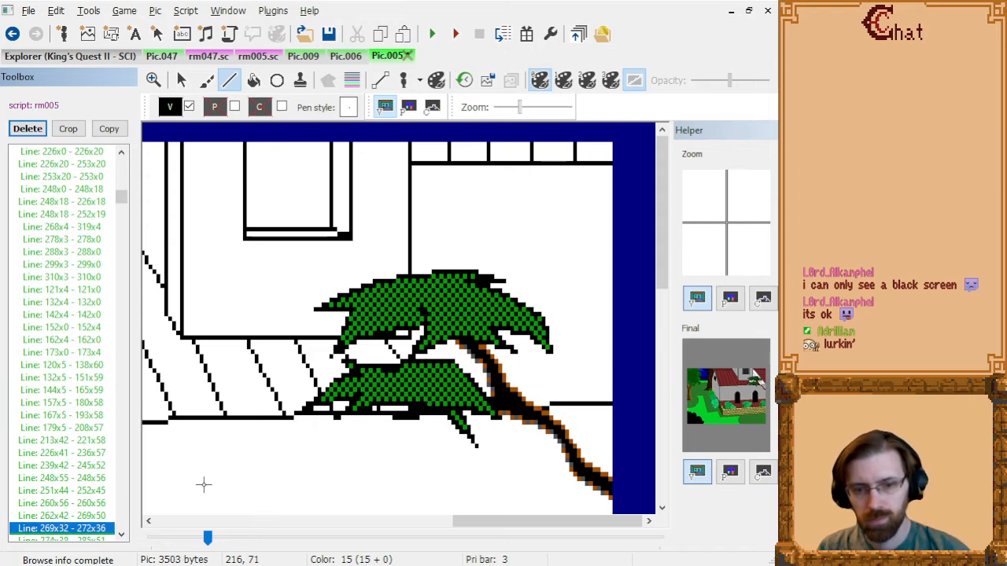
key(Delete)
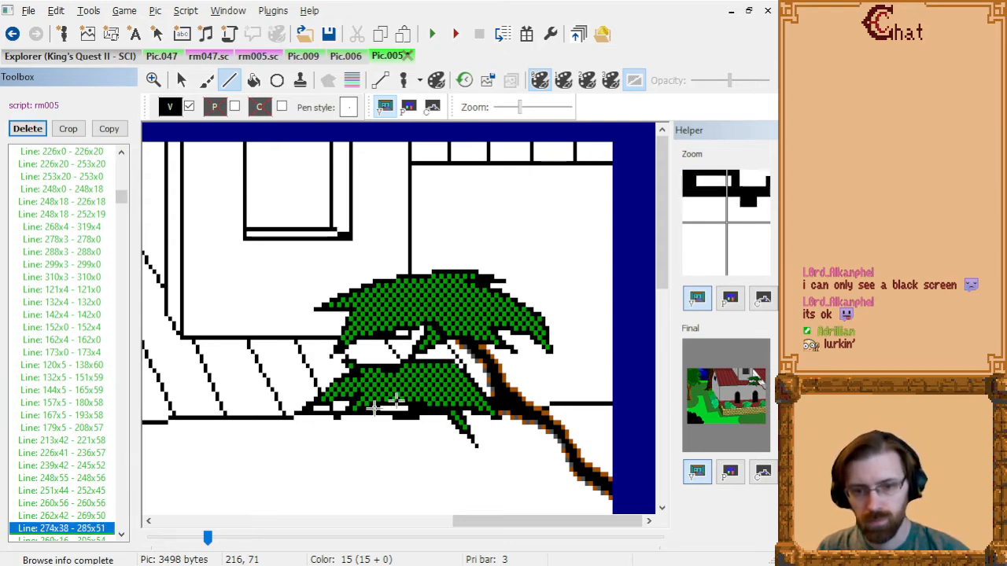
- Replace the diagonal line 274x38 - 285x51 with a black line from 278x43 to 282x47 between the leaves and the trunk
click(450, 351)
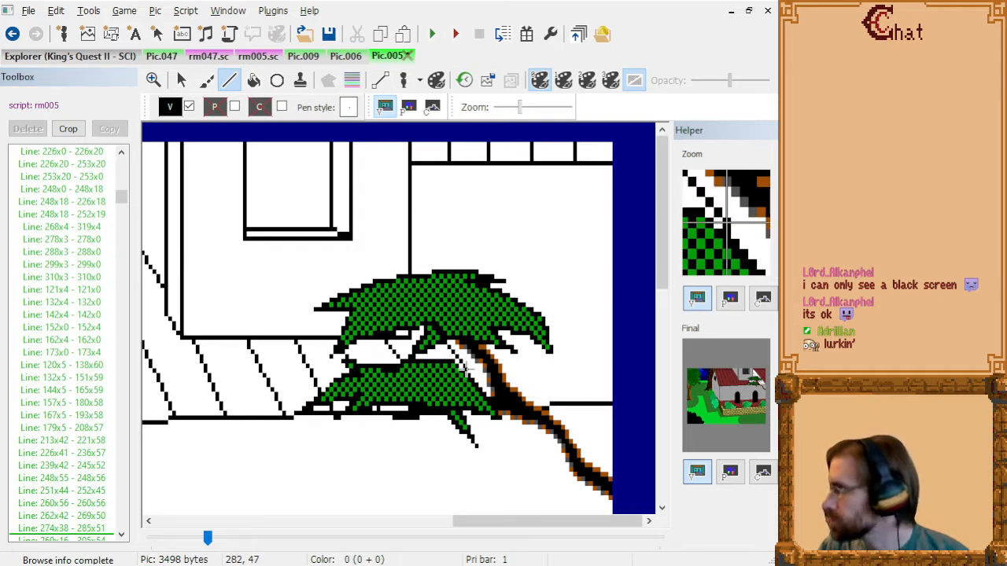
click(466, 367)
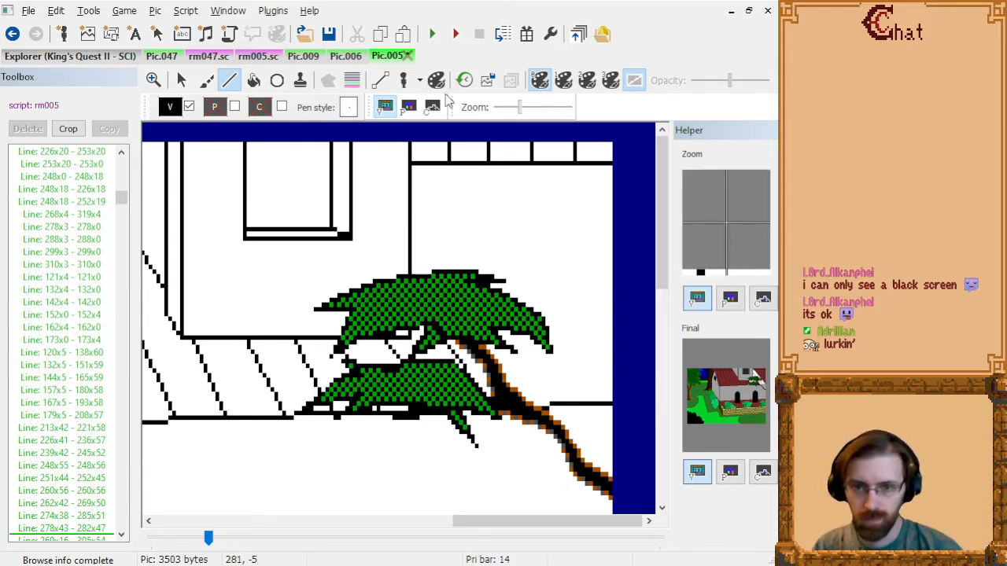
click(98, 515)
key(Down)
key(Up)
key(Up)
key(Down)
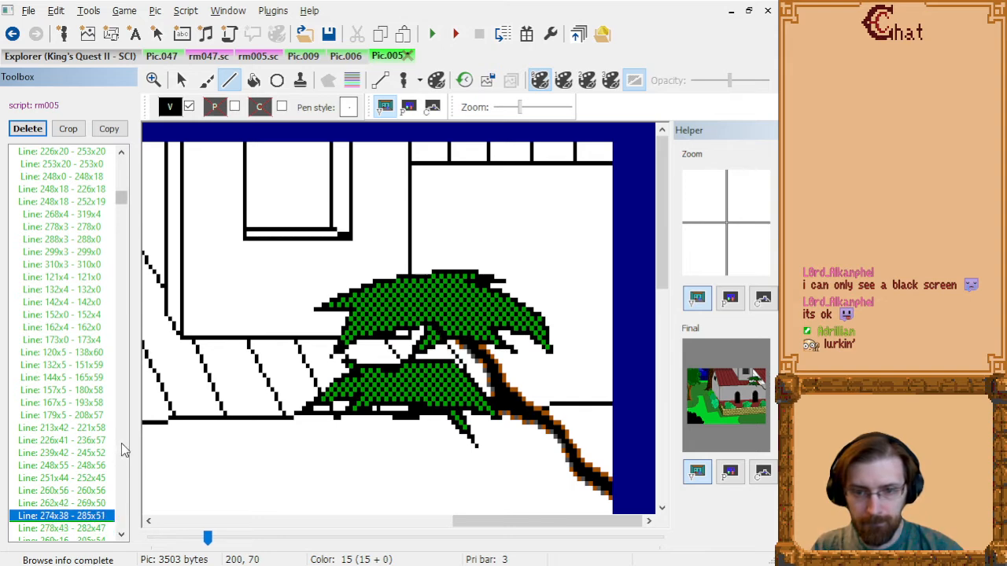
key(Delete)
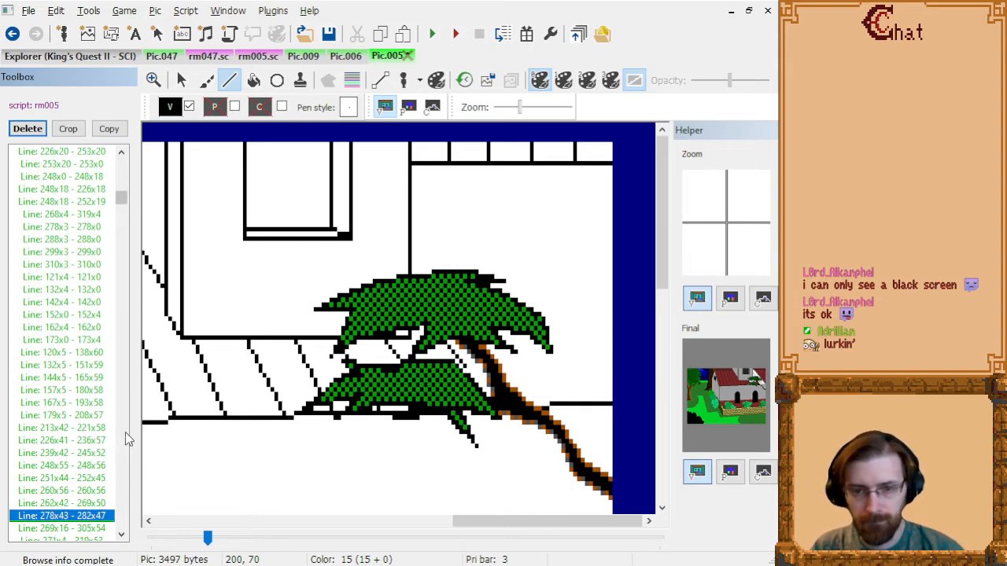
- Replace the short line 278x43 - 282x47 with one from 278x43 to 283x48
click(452, 351)
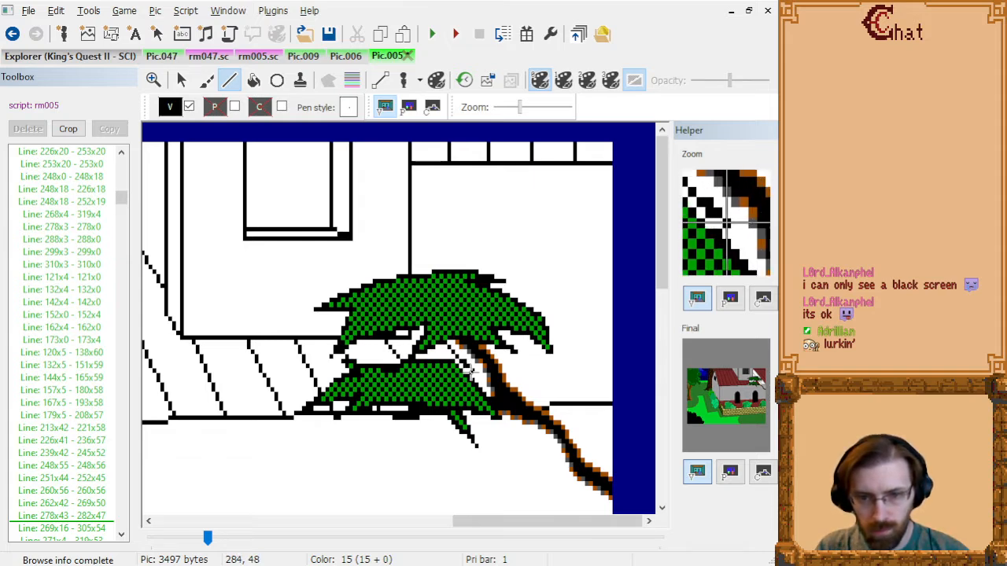
click(106, 517)
- Replace the diagonal line 269x16 - 305x54 with black segments 269x16 - 278x25 and 292x40 - 305x54 on either side of the upper leaves
key(Down)
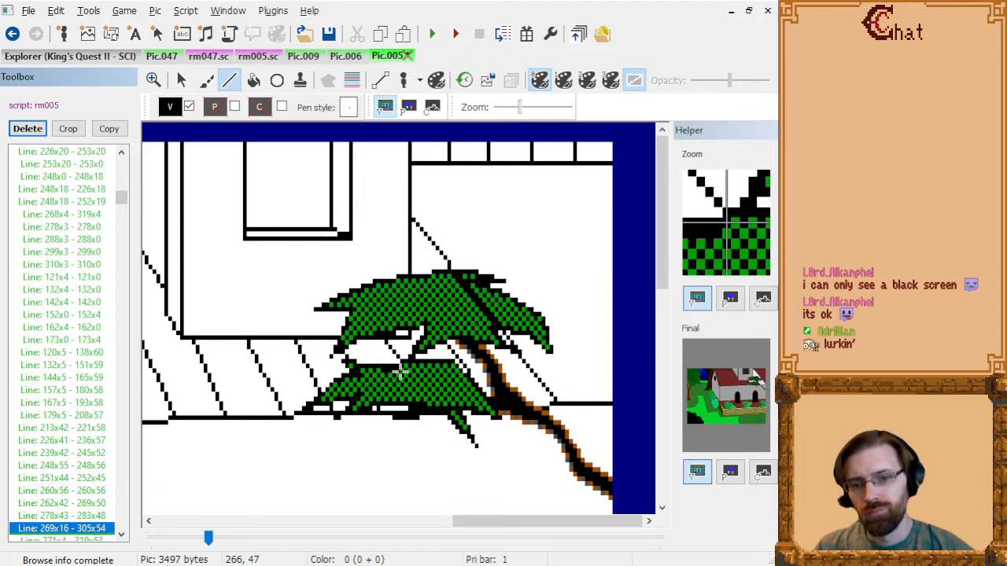
click(413, 223)
click(448, 268)
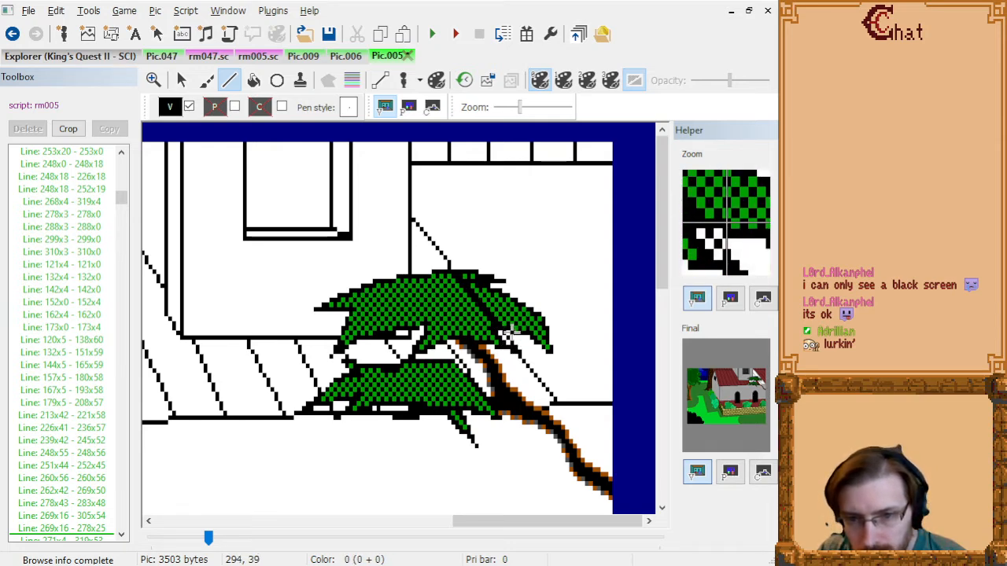
click(60, 520)
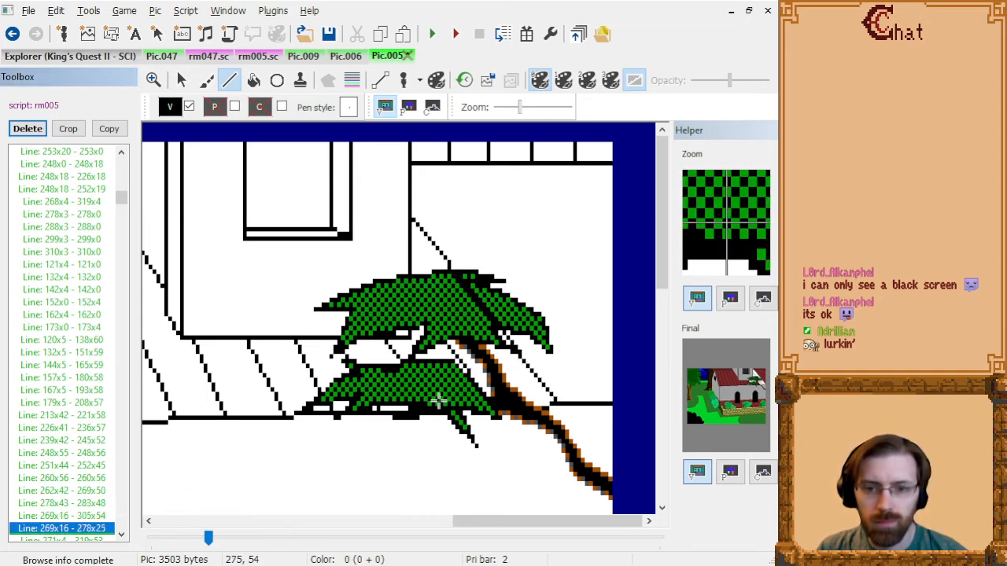
scroll(439, 400, up, 2)
scroll(537, 390, down, 1)
scroll(526, 344, up, 1)
scroll(535, 337, down, 1)
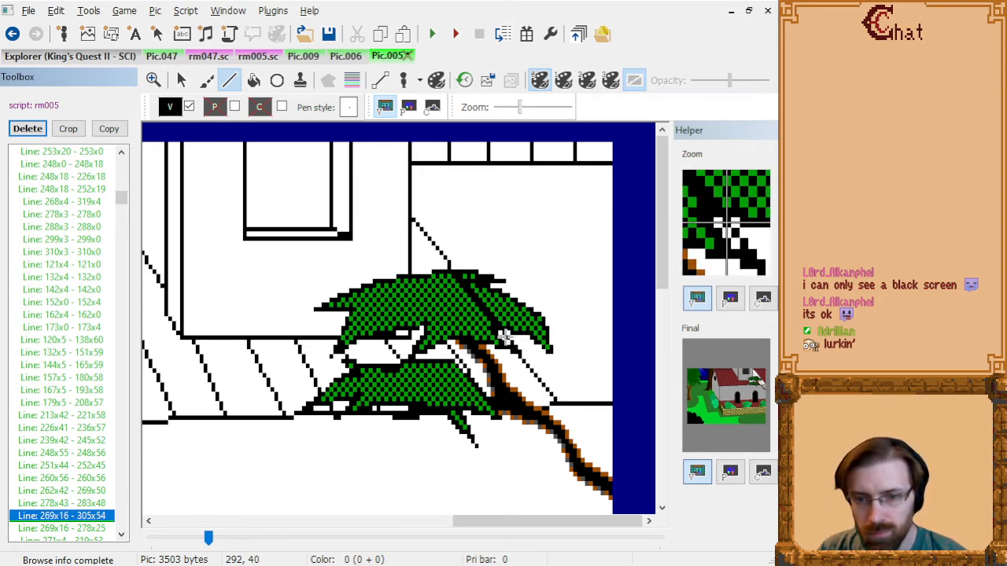
click(505, 336)
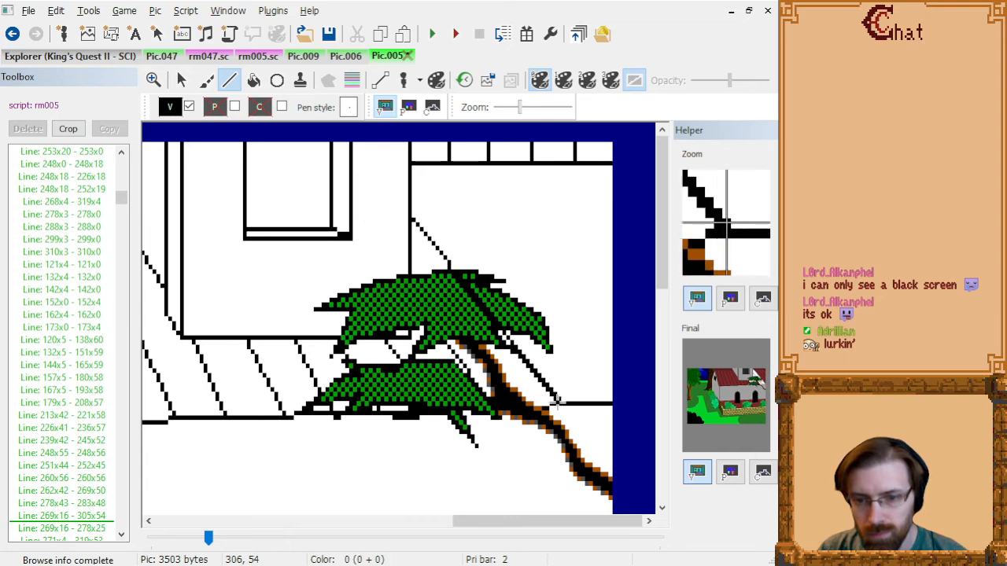
click(65, 518)
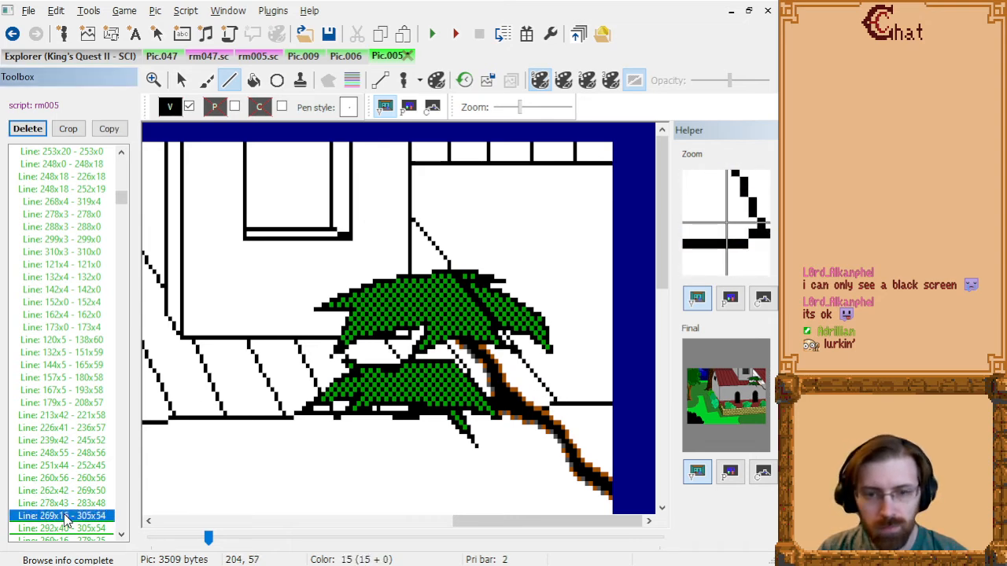
scroll(68, 516, up, 2)
scroll(68, 516, down, 2)
key(Delete)
- Replace the line 269x16 - 278x25 with a black line from 269x16 to 279x26 that reaches the upper leaves
scroll(69, 516, down, 2)
scroll(78, 510, up, 1)
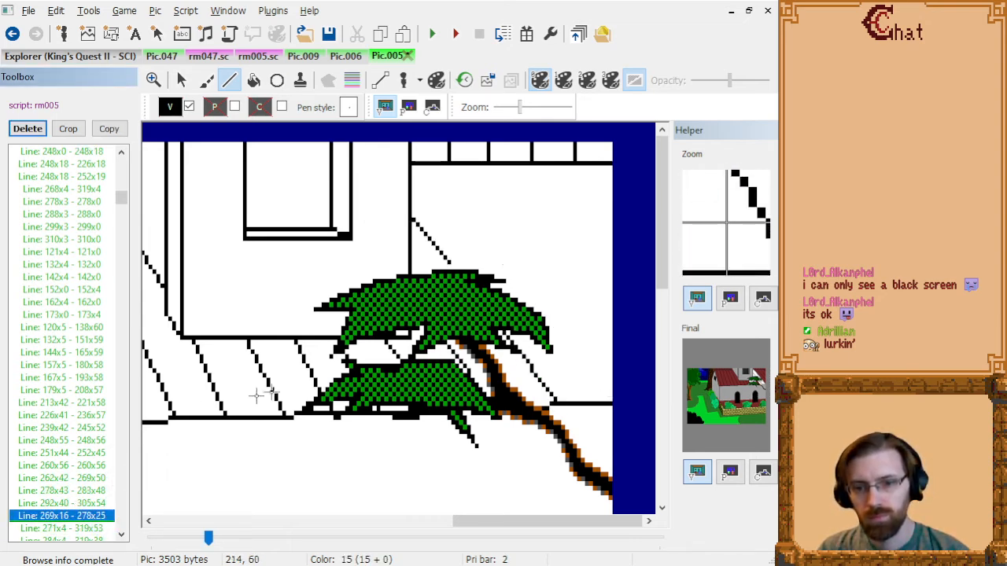
click(412, 223)
click(453, 270)
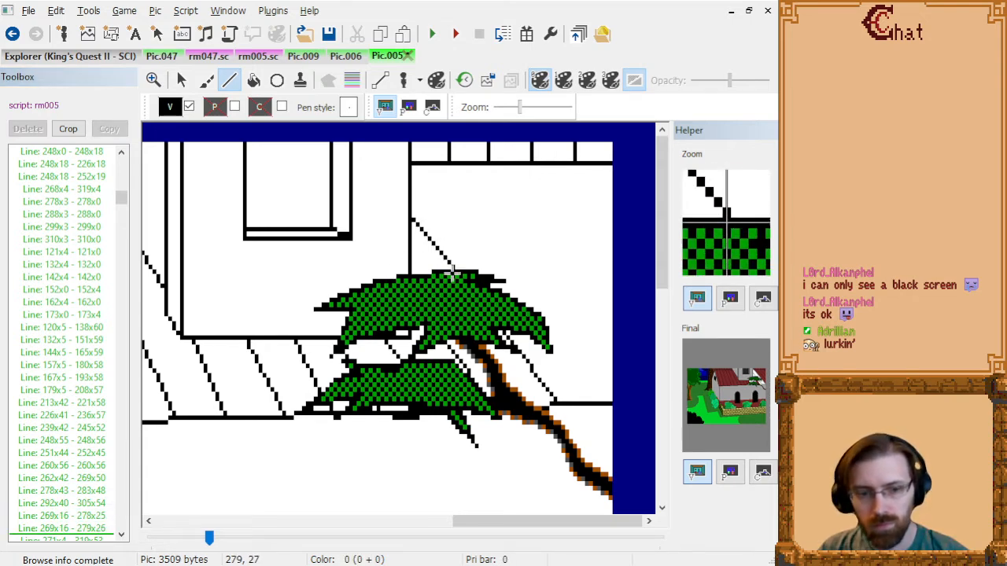
click(83, 508)
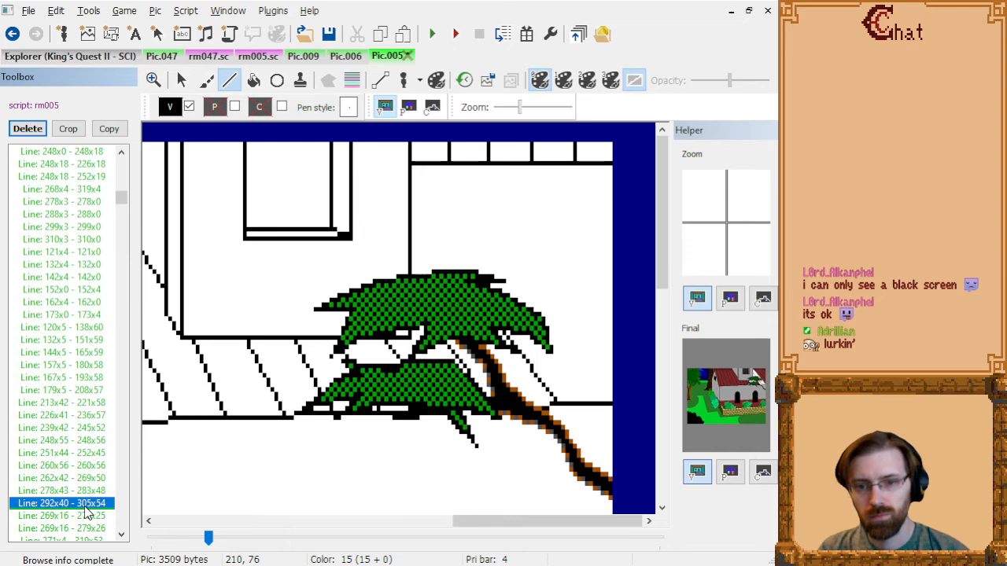
key(Down)
key(Delete)
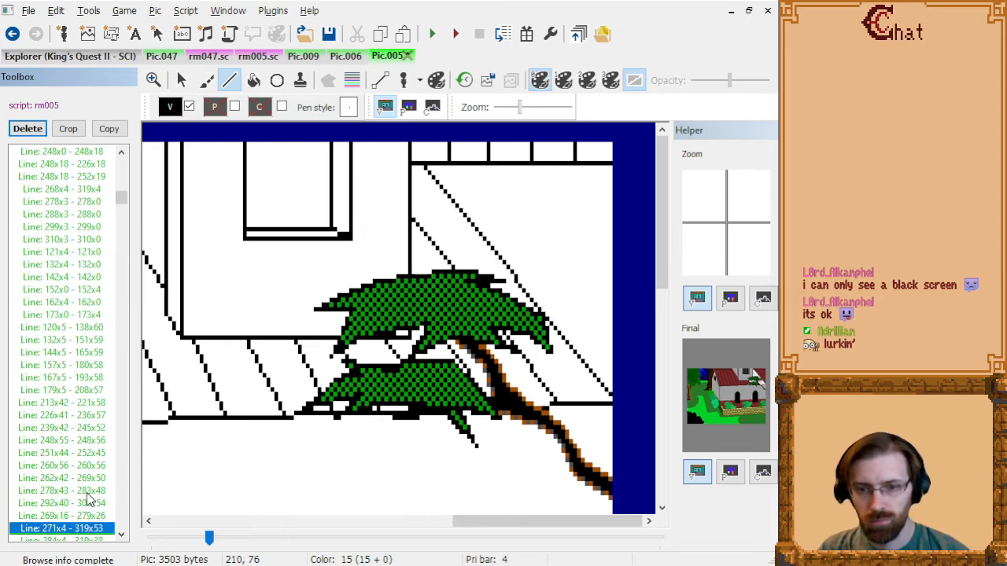
- Step through the remaining black line commands of the roof, the arched openings and the wall to review the outlines
key(Down)
key(Down)
key(Down)
key(Down)
key(Down)
key(Down)
key(Down)
scroll(542, 382, down, 2)
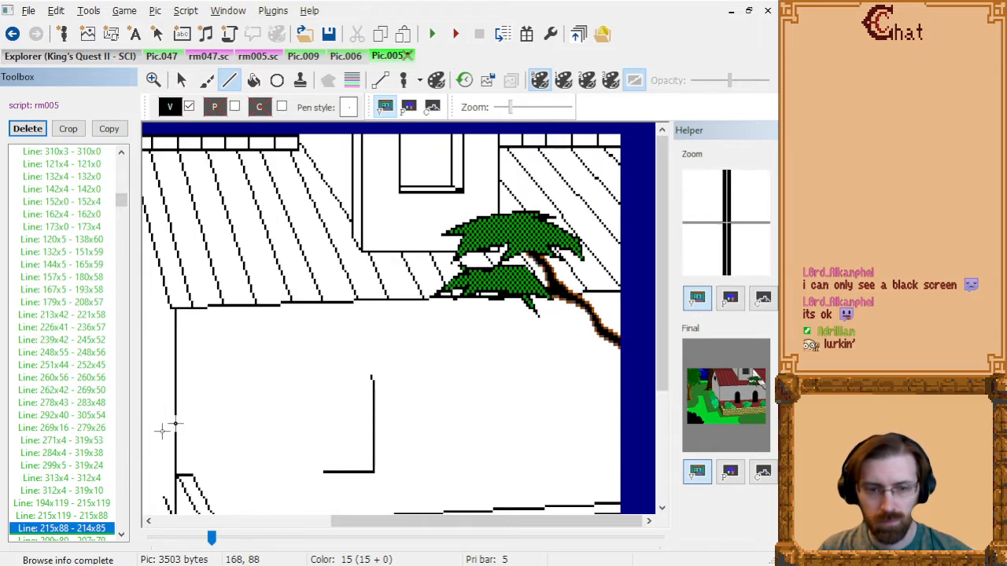
key(Down)
key(Down)
key(Down)
key(Down)
key(Down)
key(Down)
key(Down)
key(Down)
key(Down)
key(Down)
key(Down)
key(Down)
key(Down)
key(Down)
key(Down)
key(Down)
key(Down)
key(Down)
key(Down)
key(Down)
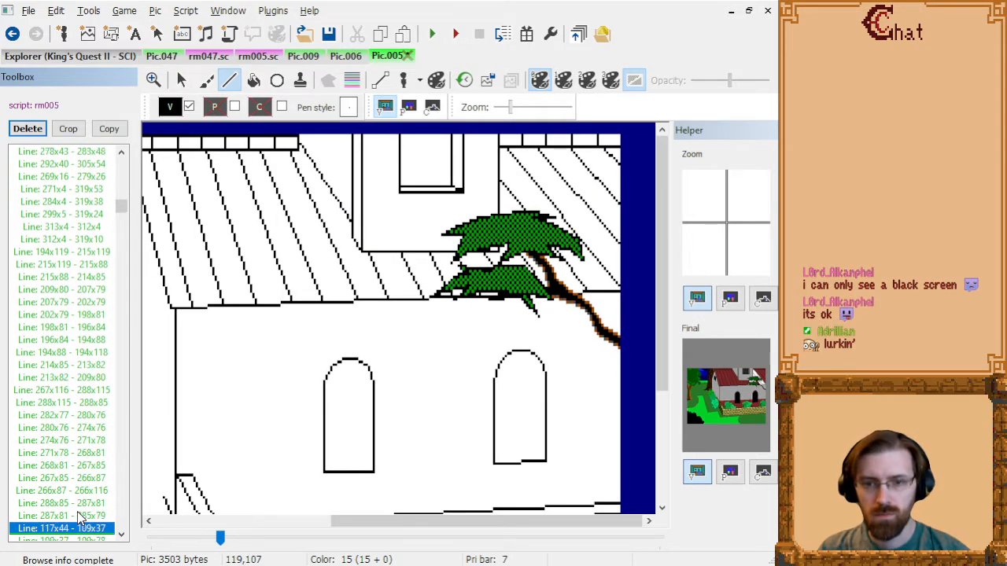
- Examine the roof fill commands to locate the fills beside the tree, ending at the fill 235x47
key(Page_Down)
key(Page_Down)
key(Page_Down)
key(Page_Up)
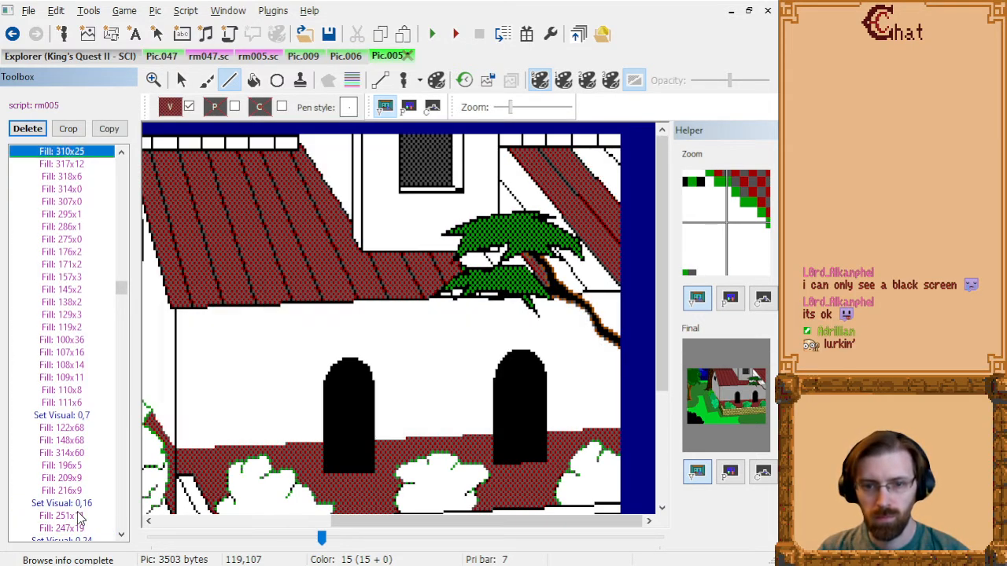
key(Up)
key(Up)
key(Up)
key(Up)
key(Up)
key(Up)
key(Up)
key(Up)
key(Up)
key(Up)
key(Up)
key(Up)
key(Up)
key(Up)
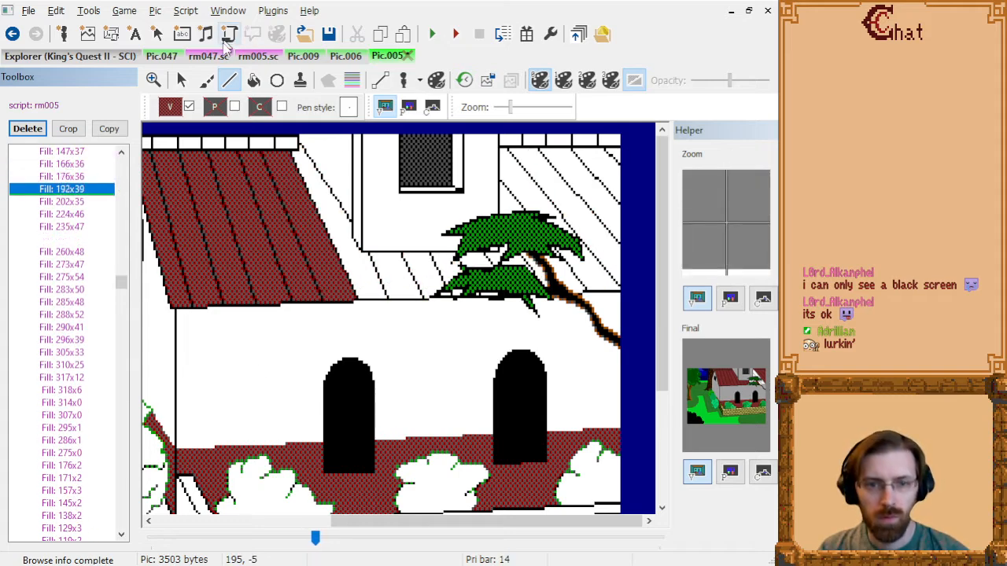
key(Down)
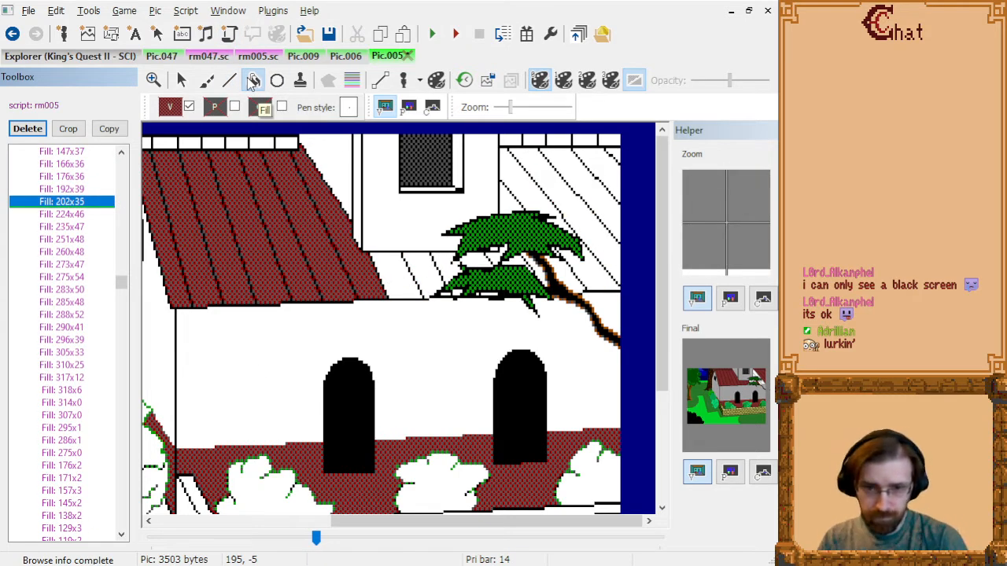
key(Down)
key(Down)
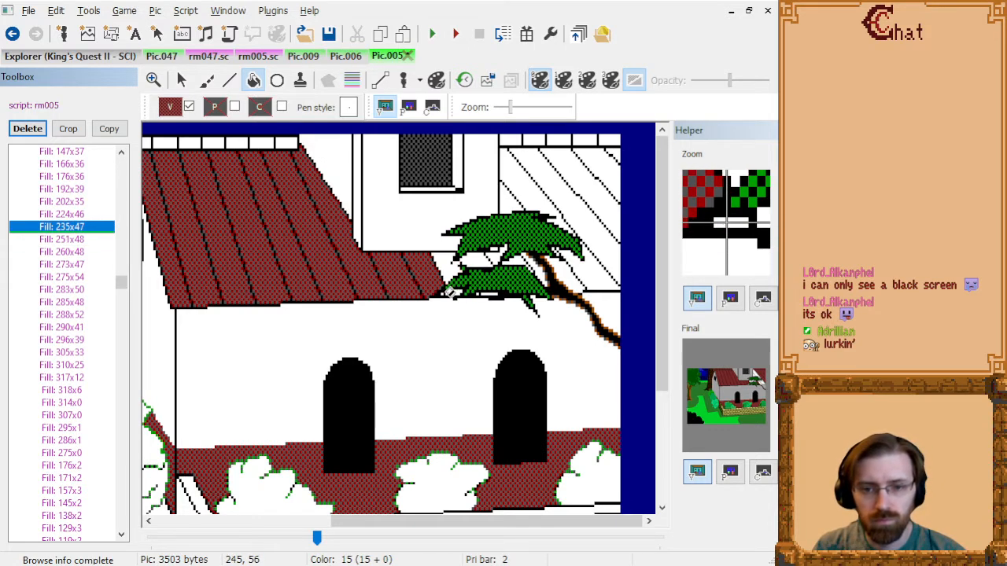
- Add roof-coloured fills at 245x56 before the fill 251x48 and at 250x55 after it
click(446, 291)
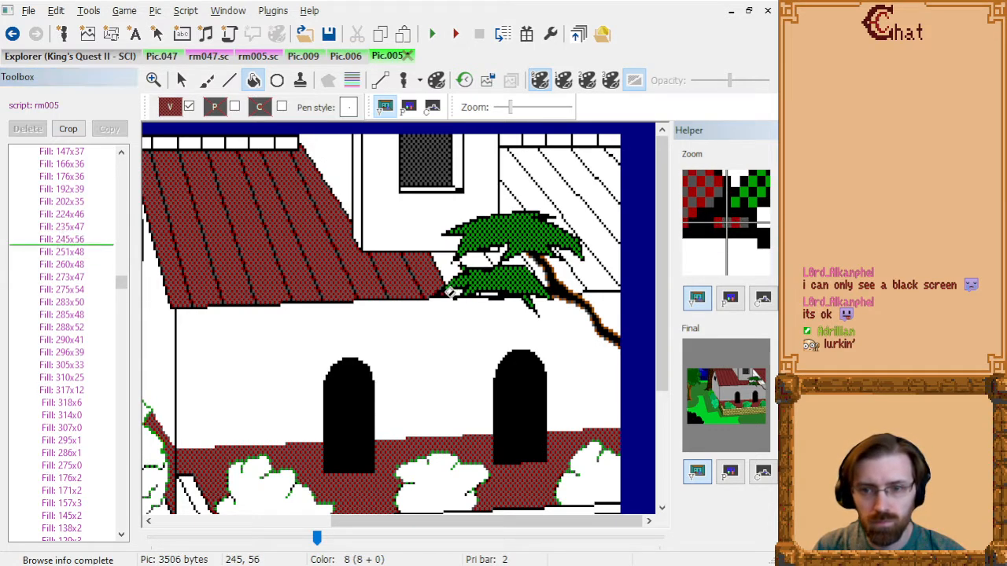
click(100, 253)
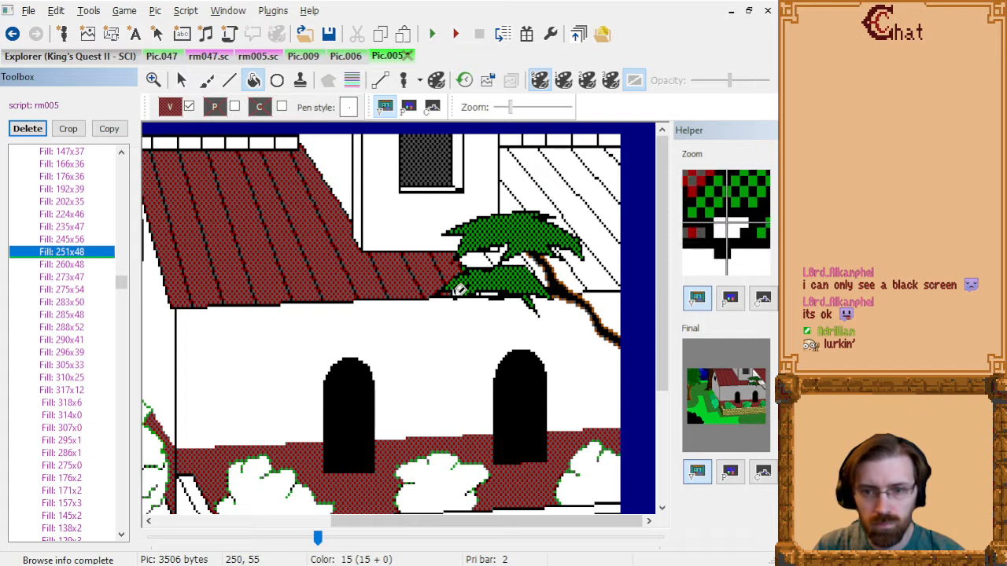
click(461, 289)
- Replace the fill 260x48 with a fill at 259x45 in the gap between the two leaf clusters
click(82, 280)
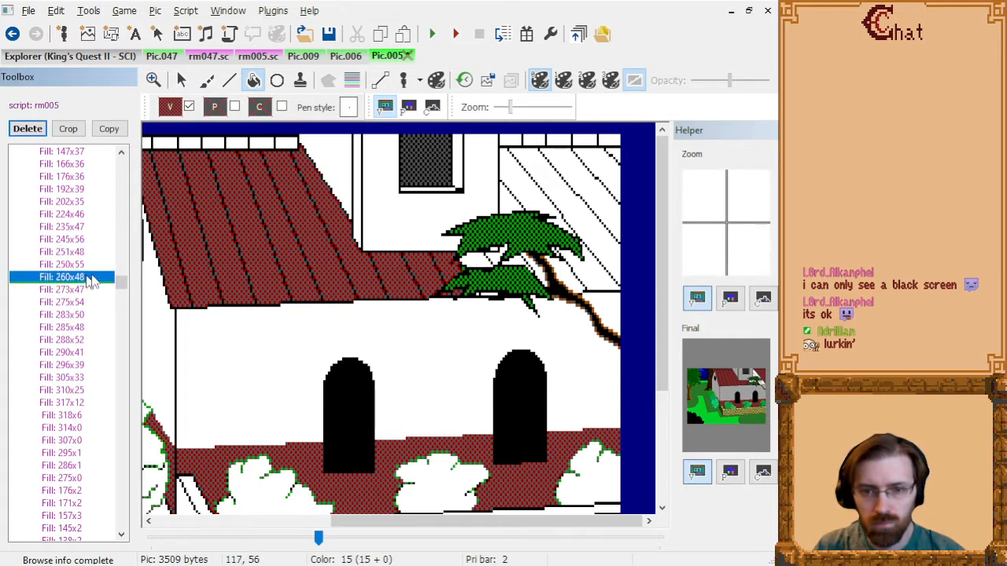
key(Delete)
click(482, 259)
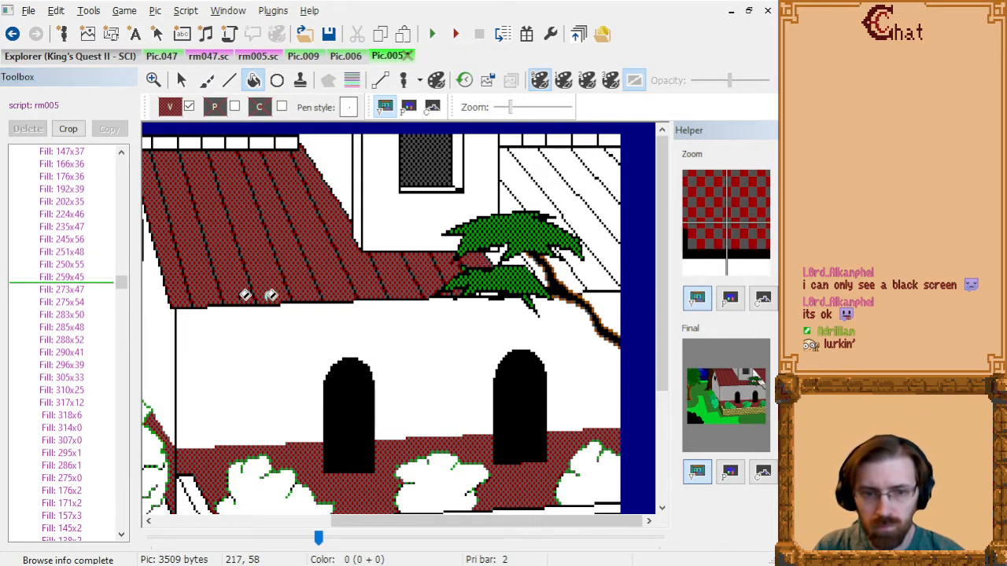
- Add a fill at 259x56 after the fill 250x55 and one at 266x56 after the fill 259x45, along the roof edge under the lower leaves
key(Up)
key(Up)
key(Down)
key(Up)
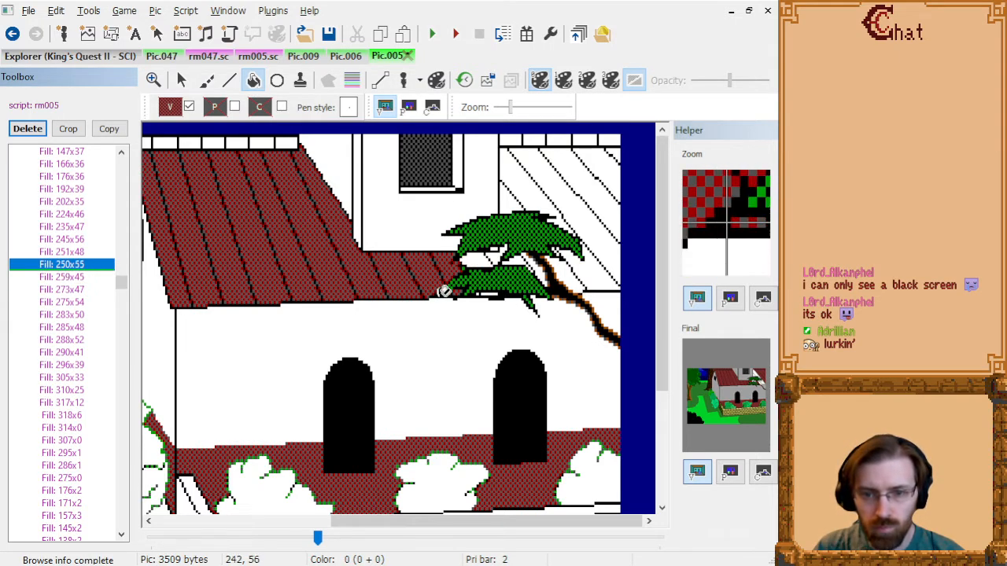
click(481, 291)
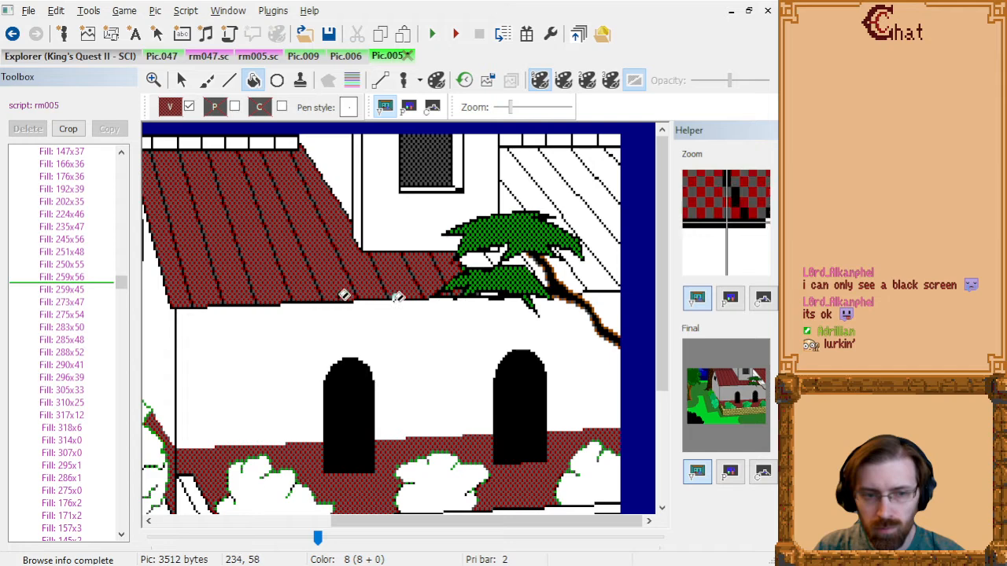
click(79, 289)
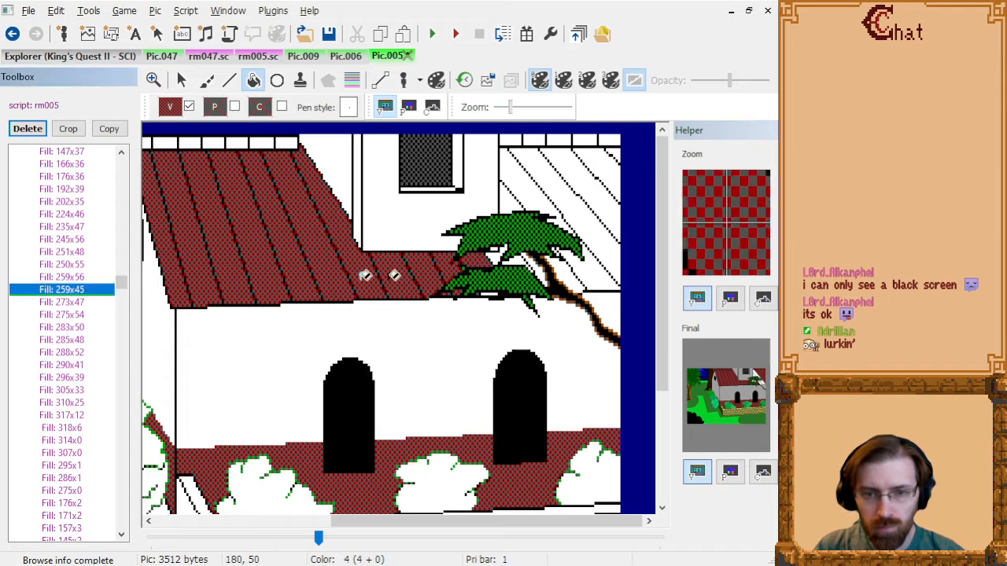
click(498, 289)
- Delete the fills 273x47, 275x54 and 283x50
click(79, 314)
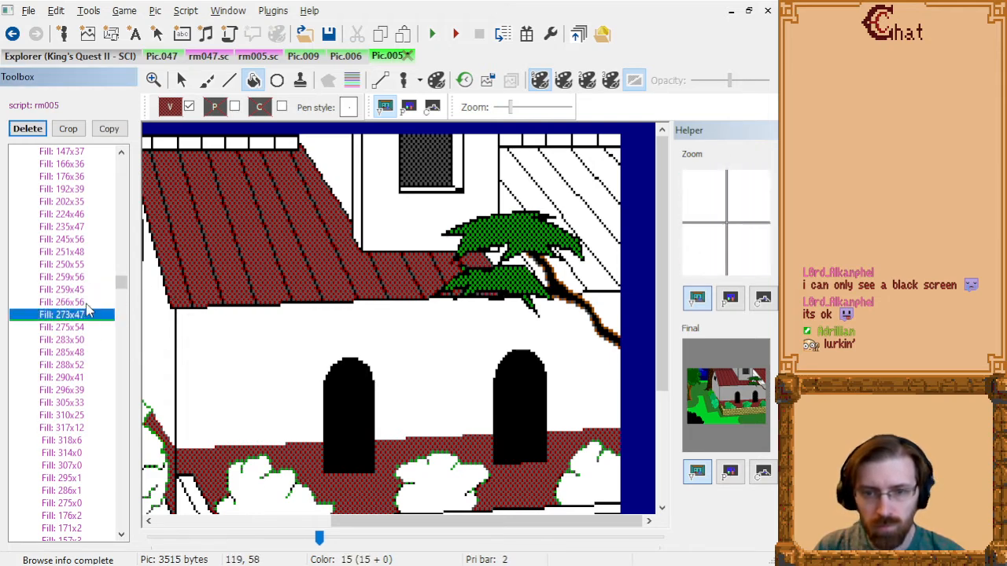
key(Delete)
key(Delete)
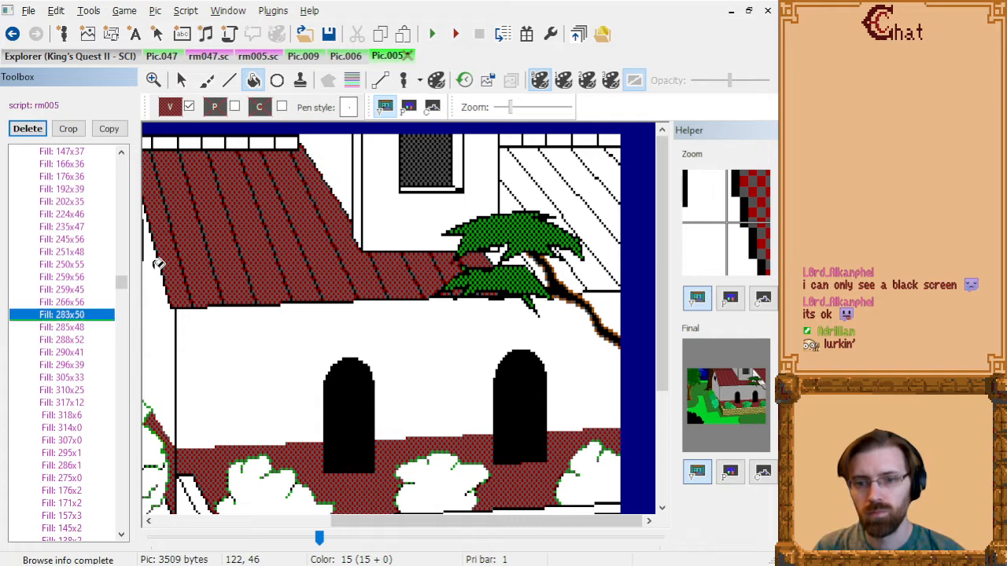
key(Delete)
- Add roof fills at 266x43 and 275x44 between the upper and lower leaves, after the fill 266x56
key(Up)
key(Down)
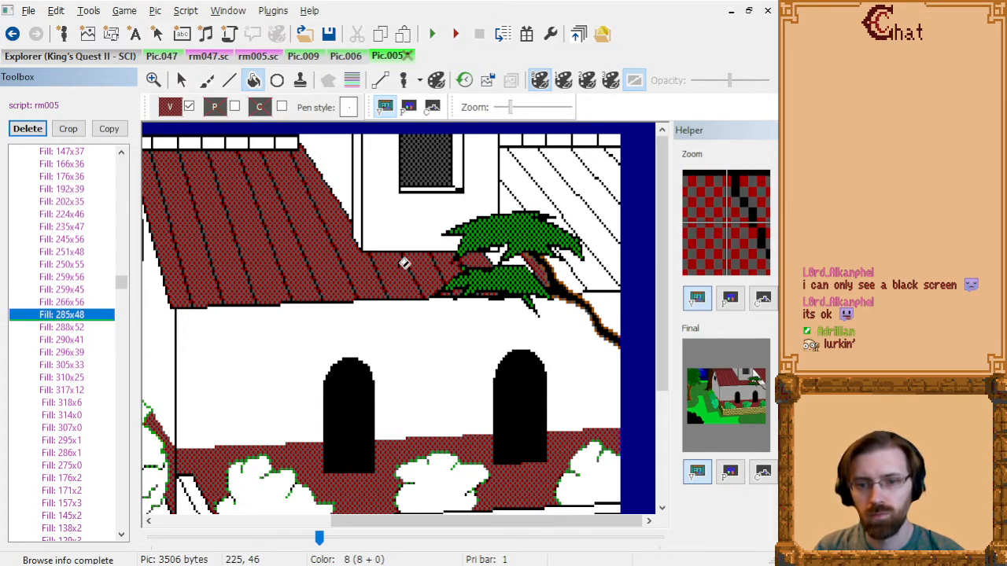
key(Up)
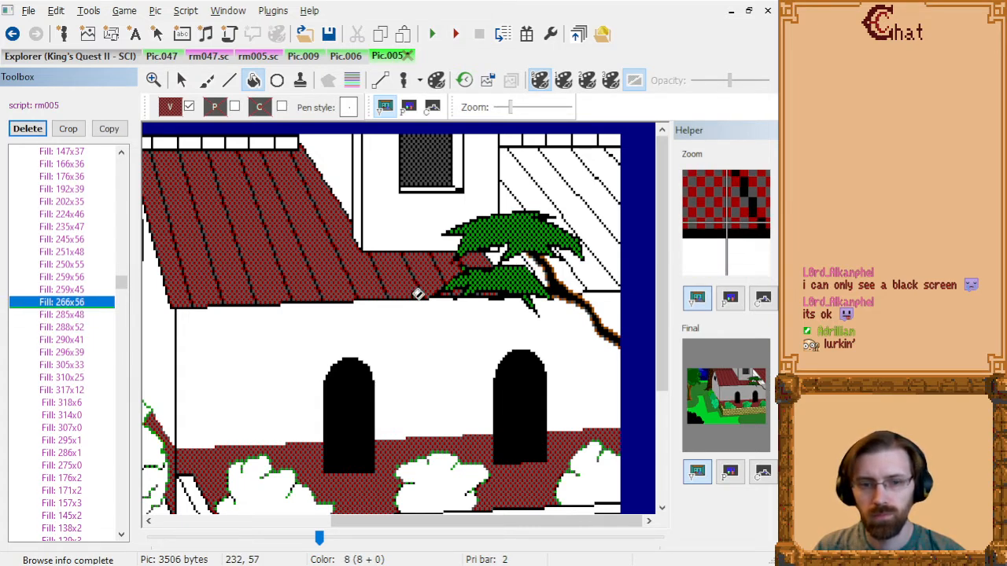
key(Up)
key(Down)
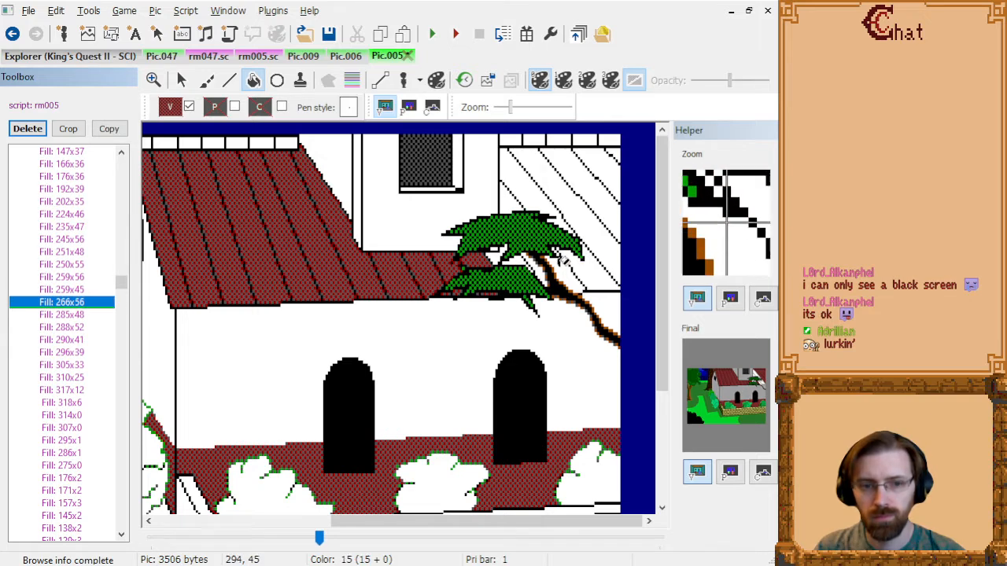
click(502, 255)
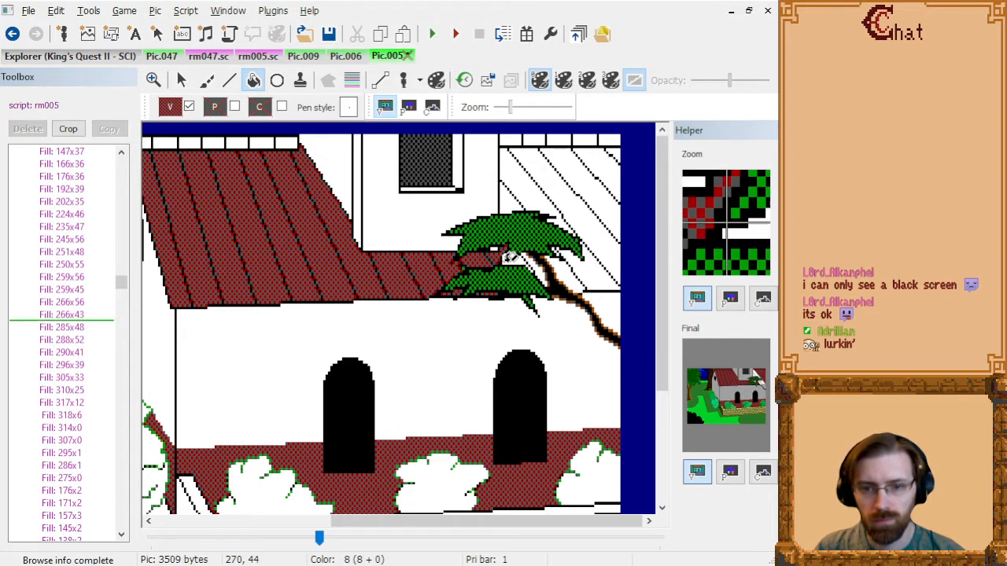
click(519, 257)
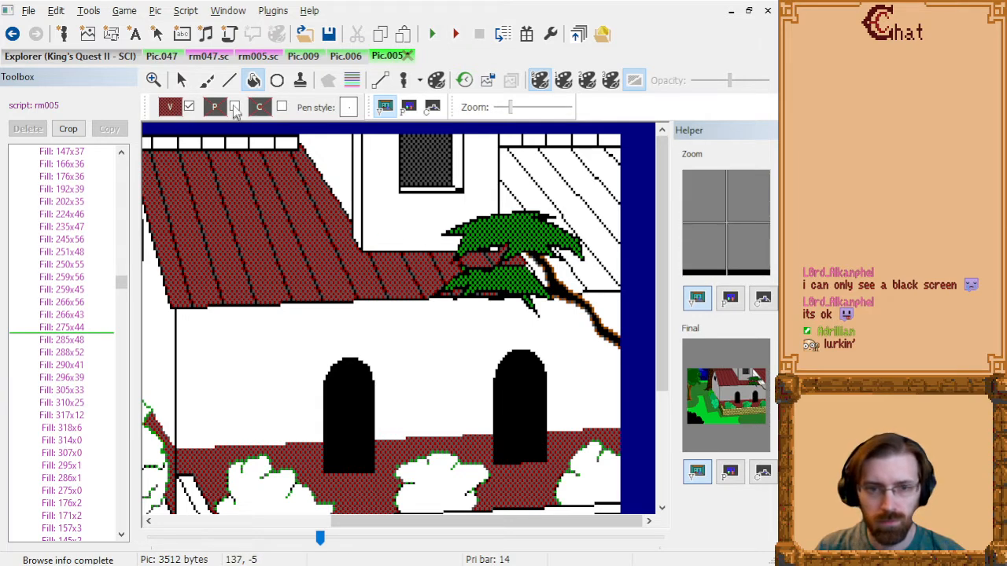
- Draw a roof-coloured line from 280x46 to 282x48 over the white gap between the lower leaves and the trunk
click(229, 80)
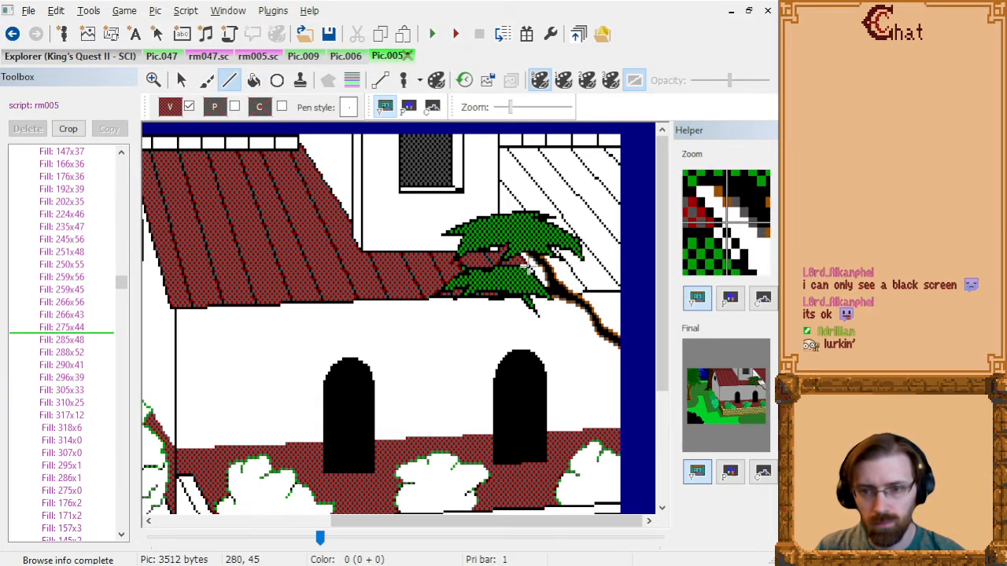
drag(529, 272, 532, 274)
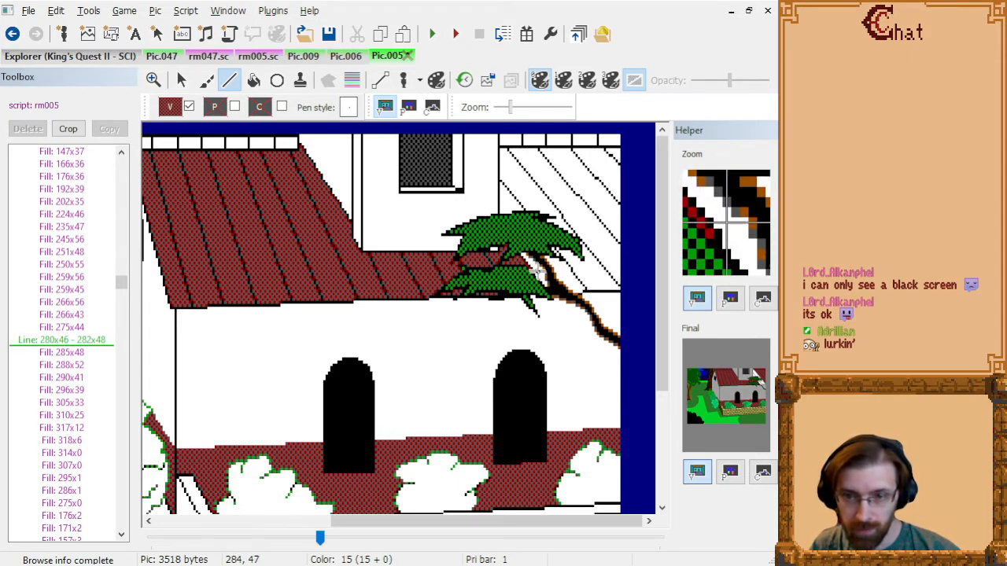
click(84, 341)
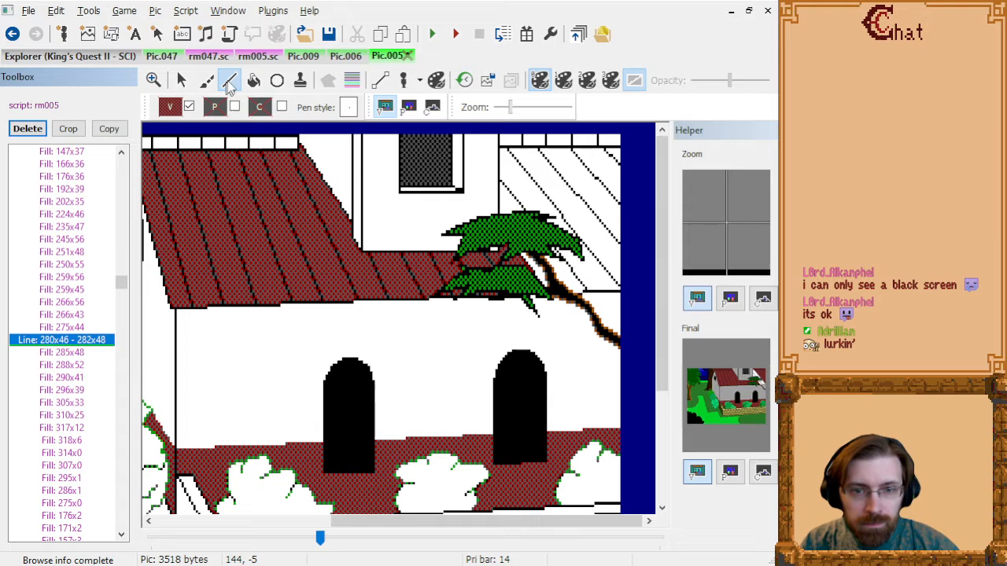
- Keep the fill 285x48 and delete the fills 288x52, 290x41 and 296x39 that follow it
click(253, 82)
click(85, 351)
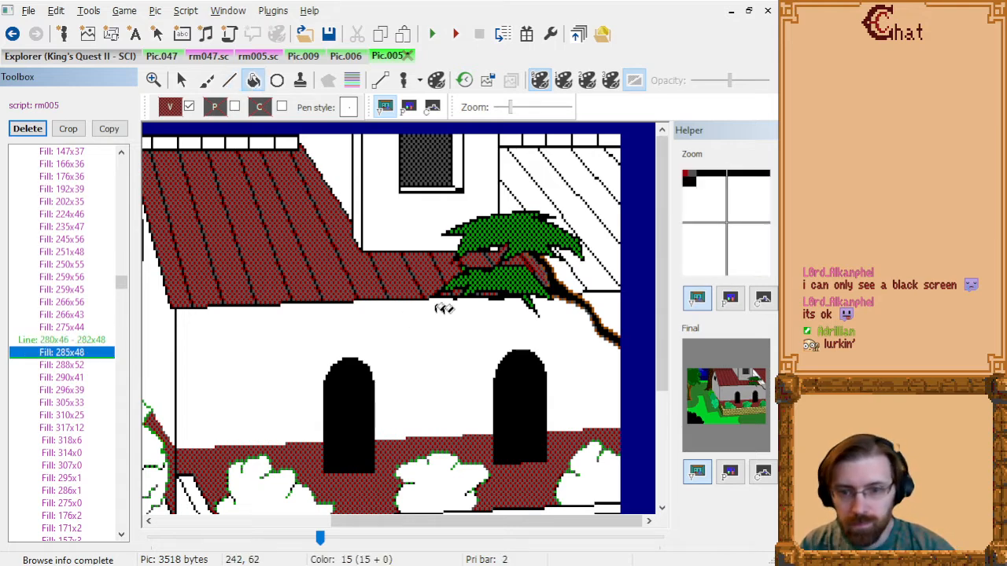
key(Down)
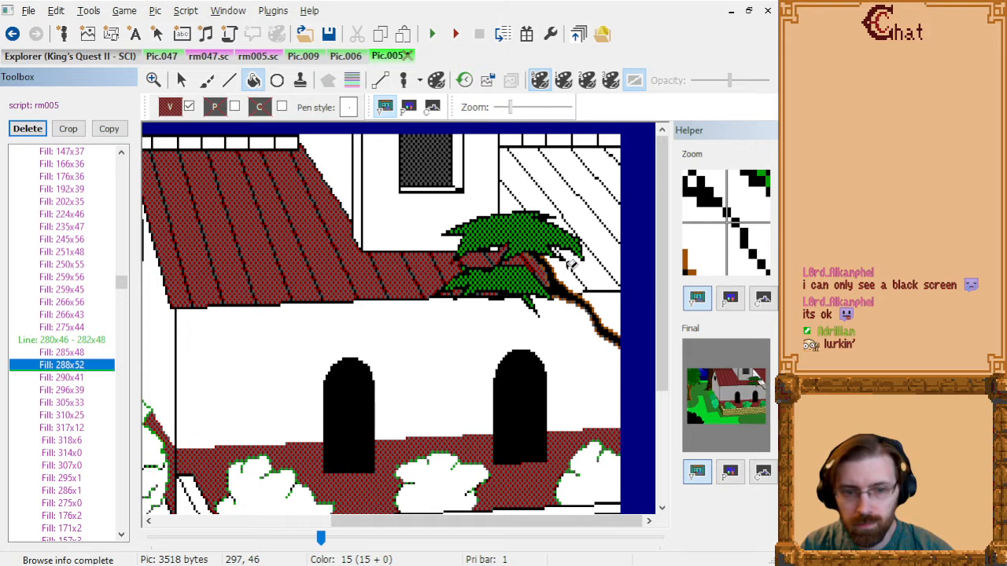
key(Delete)
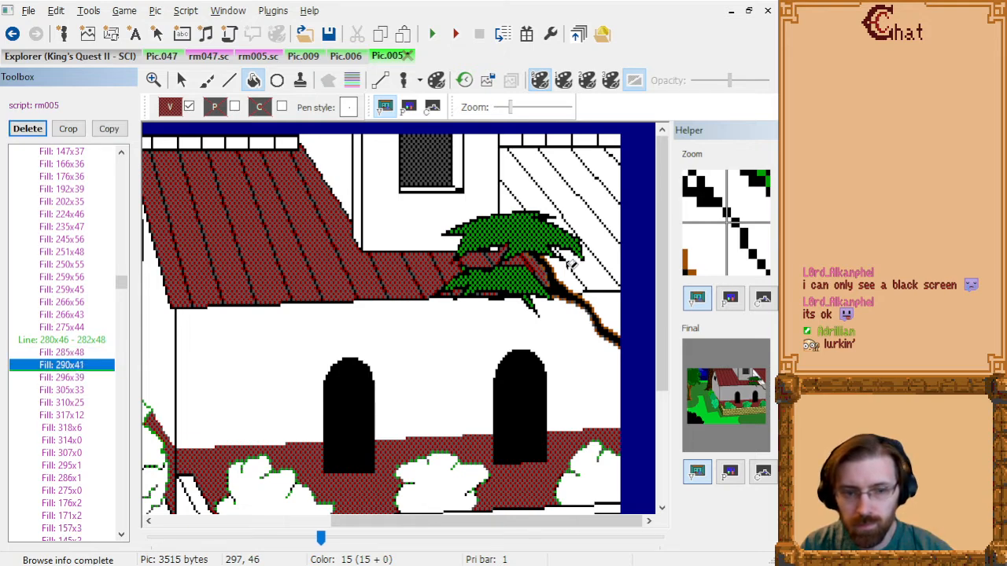
key(Delete)
key(Delete)
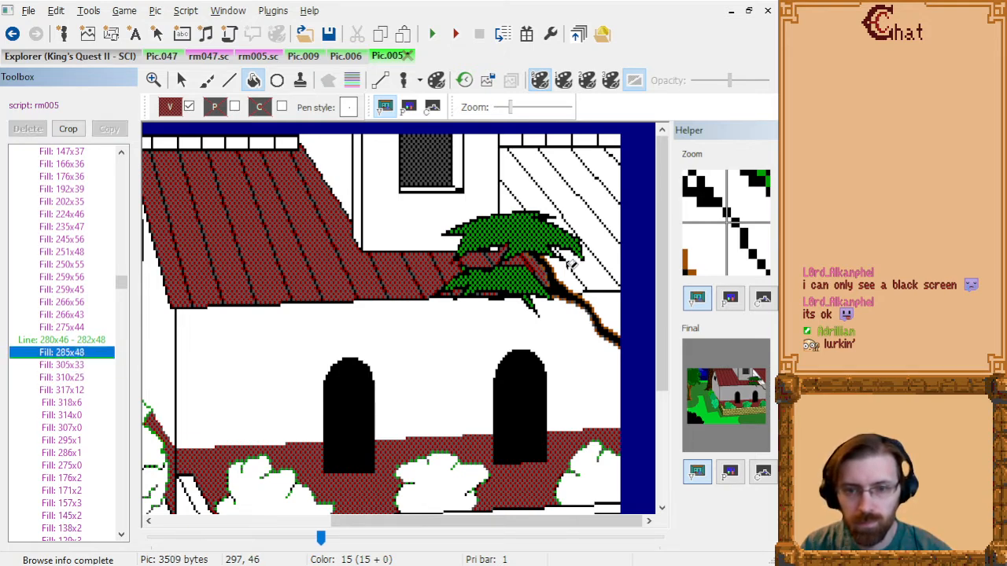
- Add roof fills at 272x26 above the upper leaves and at 295x48 beside the trunk, after the fill 285x48
key(Down)
key(Down)
key(Down)
key(Up)
key(Up)
key(Up)
key(Up)
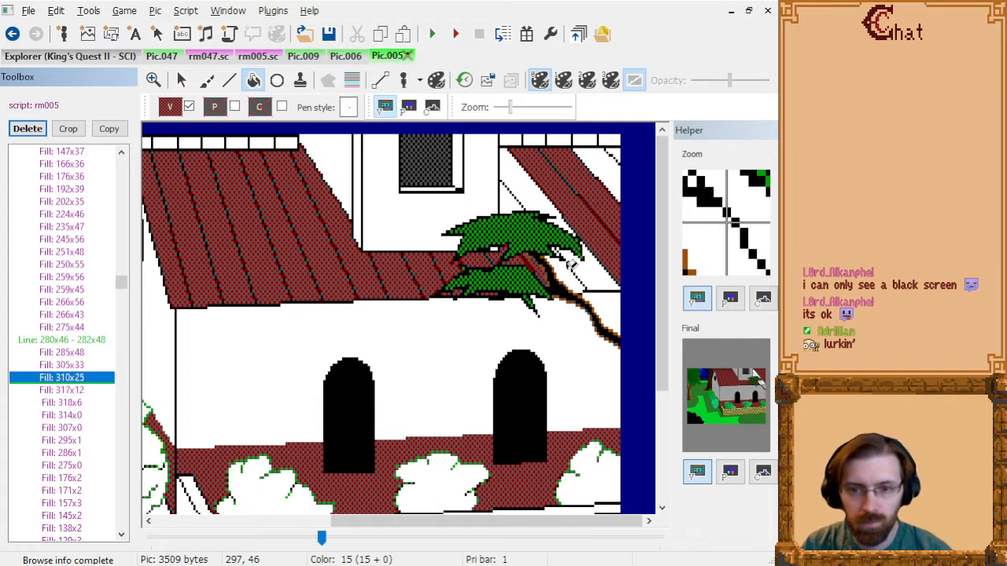
click(512, 206)
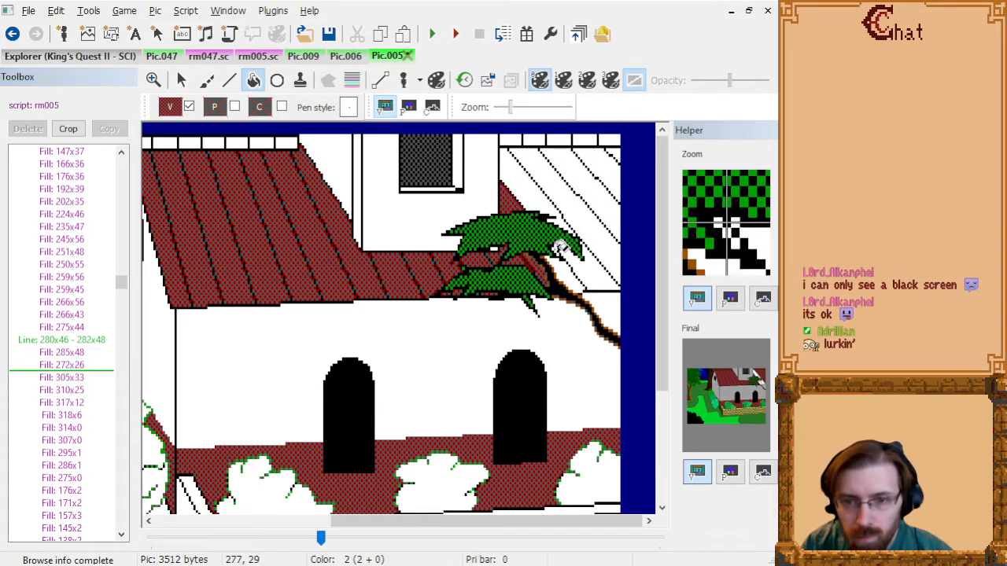
click(564, 260)
- Draw a roof-coloured line 291x40 - 293x42 and add roof fills at 283x21, 307x47, 300x35, 303x38 and 293x40
click(228, 80)
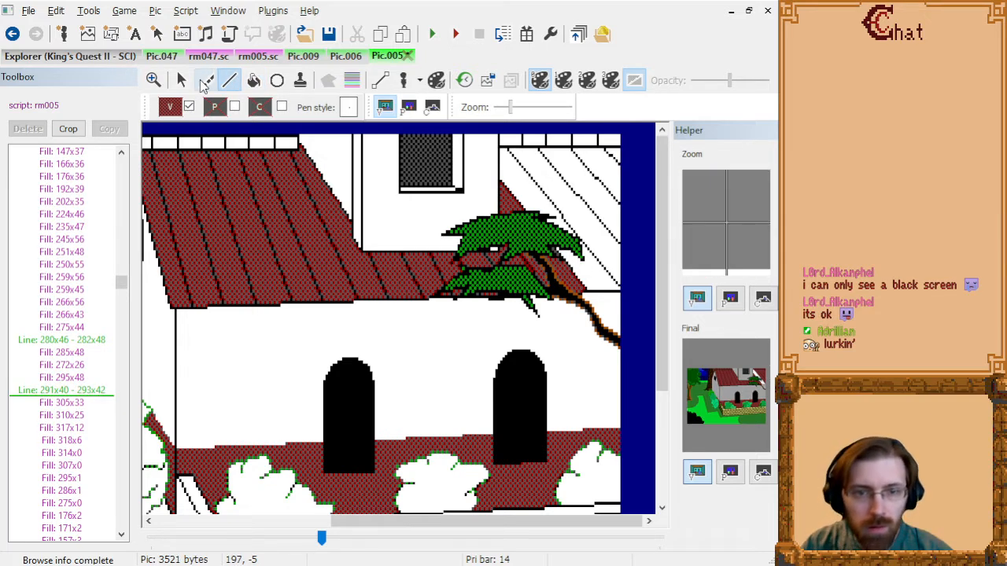
click(251, 81)
click(535, 197)
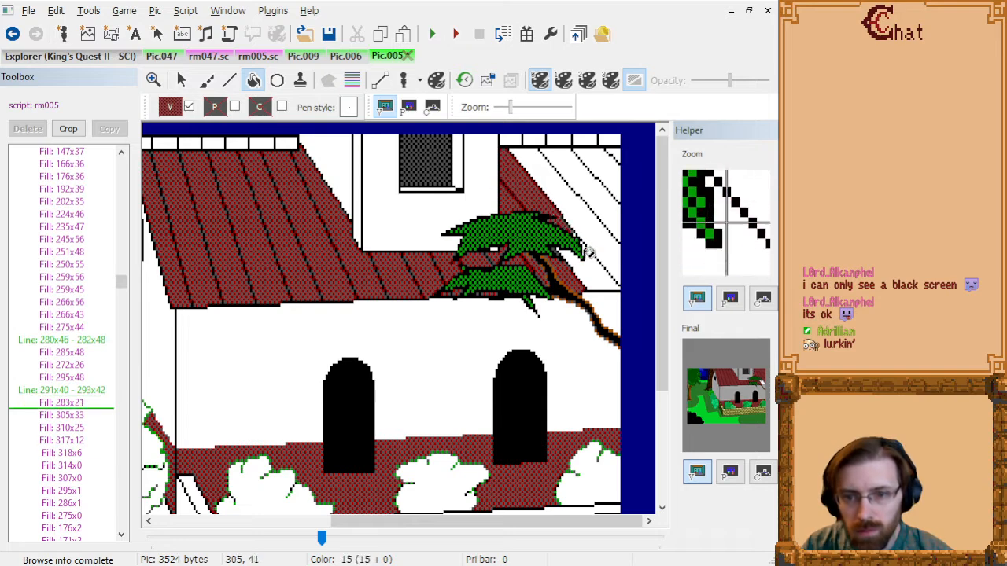
click(596, 266)
click(577, 232)
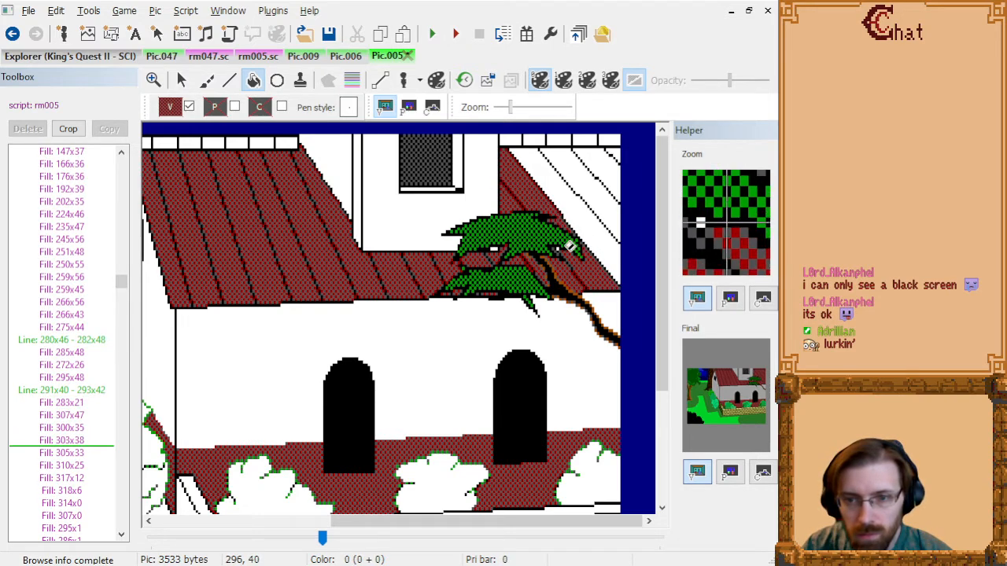
click(562, 246)
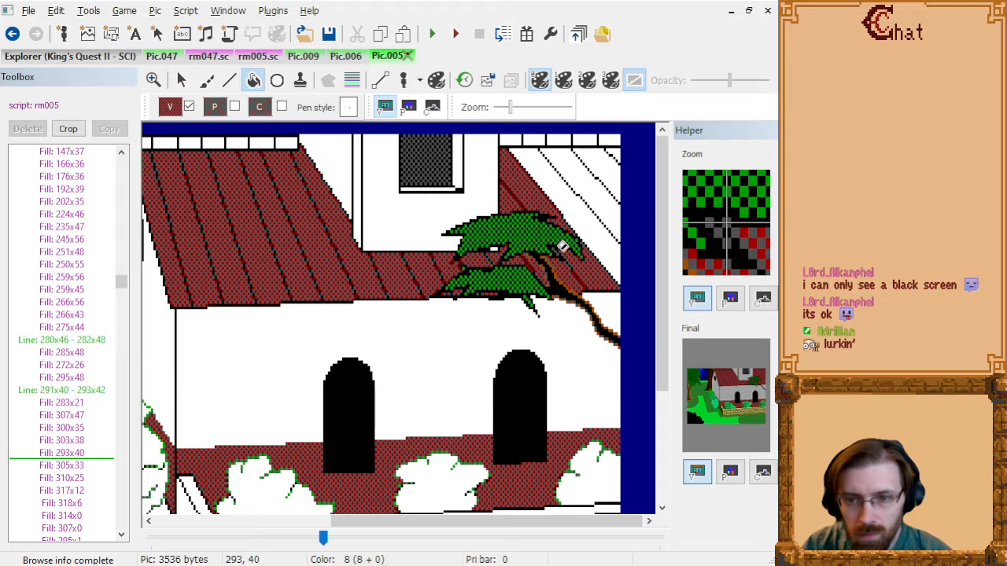
- Step through the remaining roof, roof ridge and wall fill commands to check how the areas around the tree fill
click(69, 464)
key(Down)
key(Down)
key(Down)
key(Down)
key(Down)
key(Down)
key(Down)
key(Down)
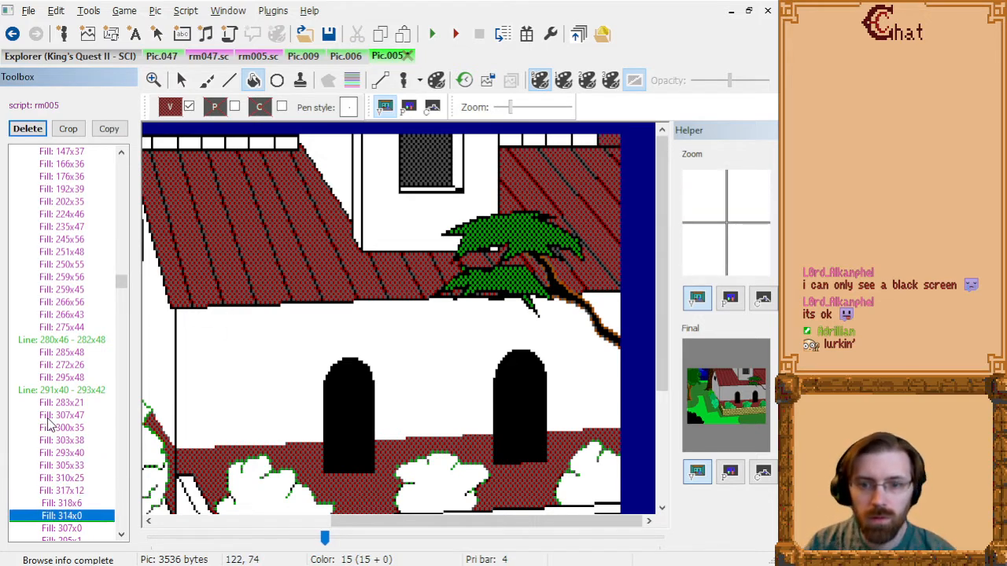
key(Down)
key(Down)
key(Down)
key(Down)
key(Down)
key(Down)
key(Down)
key(Down)
key(Down)
key(Down)
key(Down)
key(Down)
key(Down)
key(Down)
key(Down)
key(Down)
key(Down)
key(Down)
key(Down)
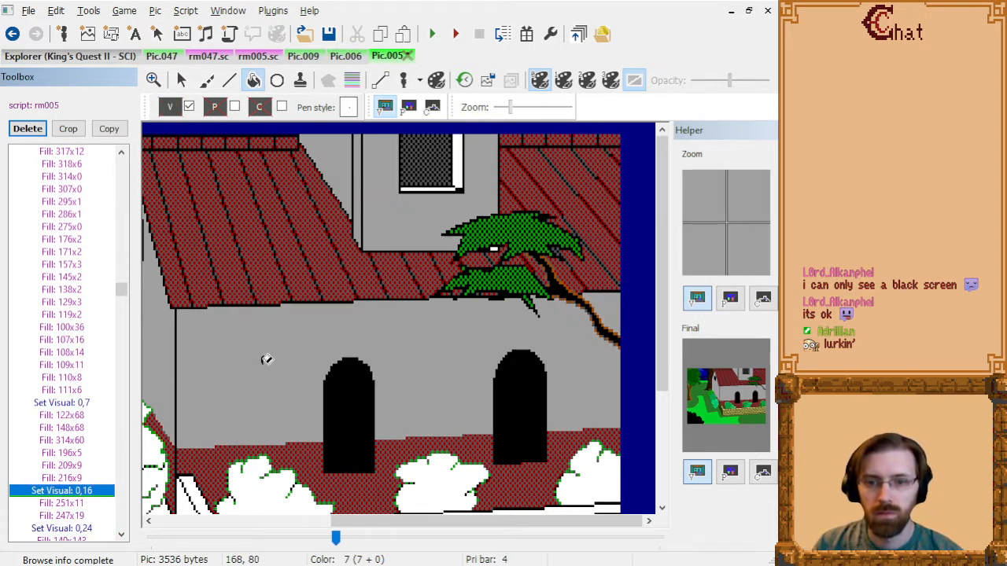
- Fill the white gap under the tree's upper leaves at 266x40 with visual colour 0,7, placing it after the fill 216x9
key(Down)
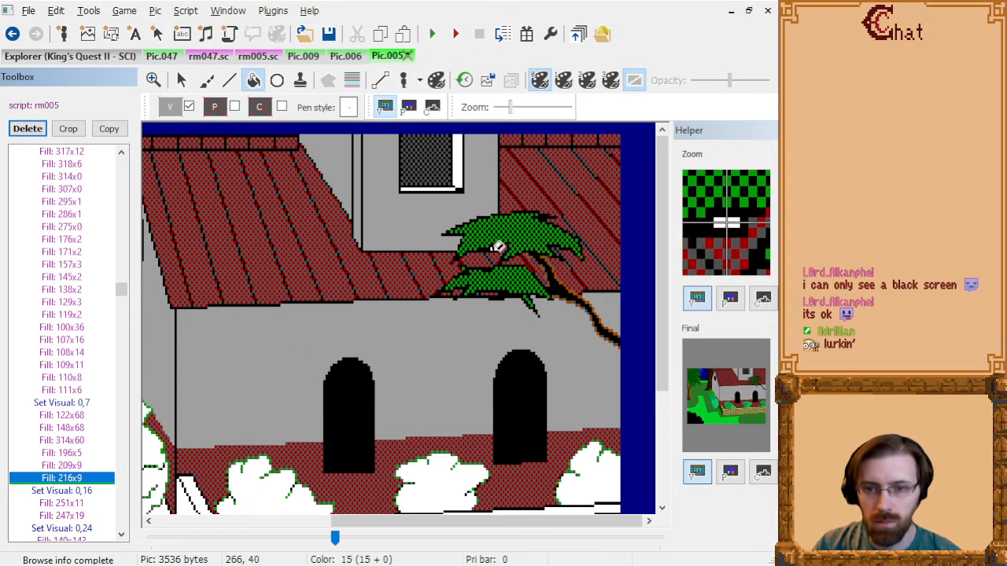
click(498, 246)
click(66, 513)
key(Down)
key(Down)
key(Down)
key(Down)
key(End)
scroll(476, 319, down, 2)
scroll(465, 323, up, 1)
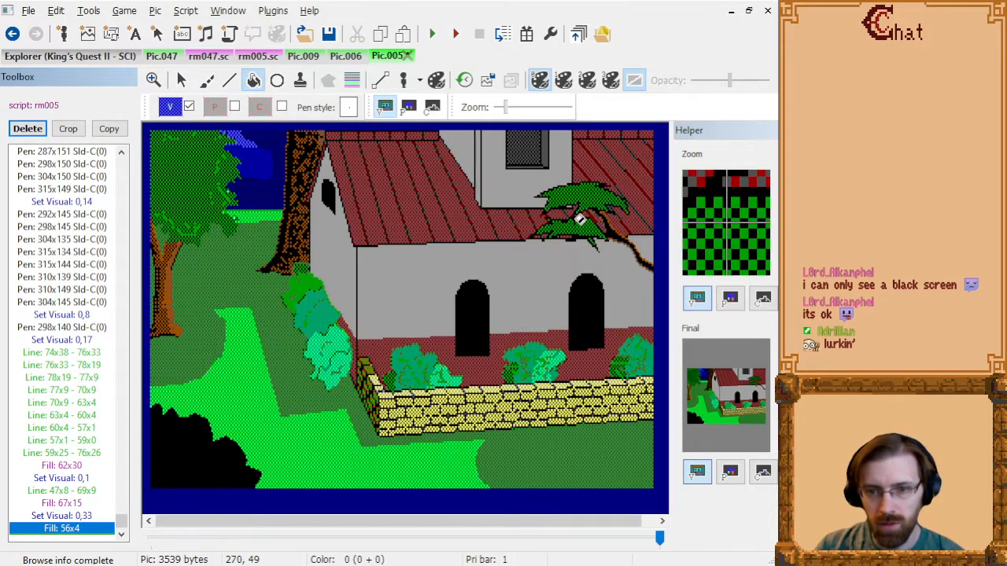
- In picture 006, turn off the dithered preview and trace the command that draws the foliage beside the church roof
click(346, 56)
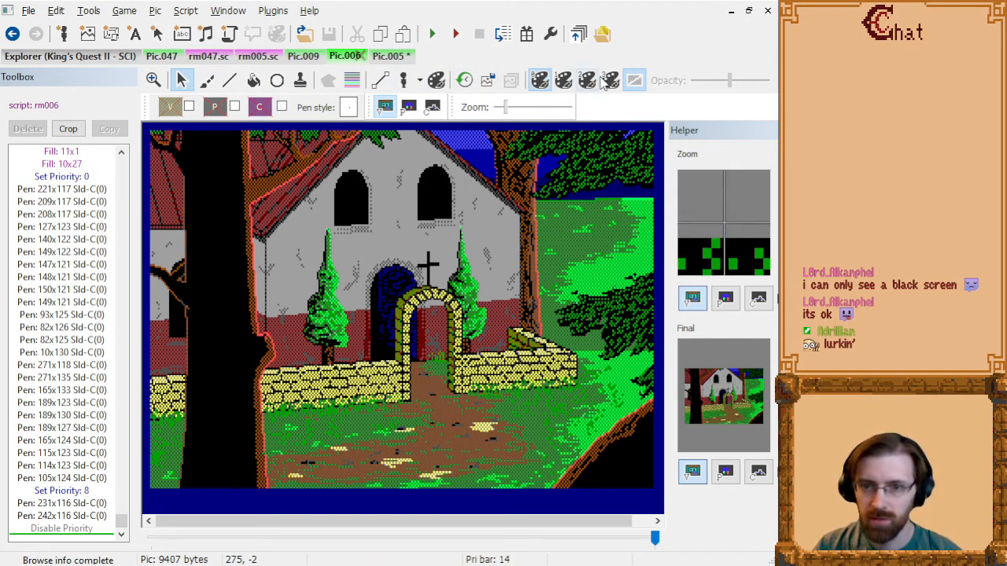
click(635, 81)
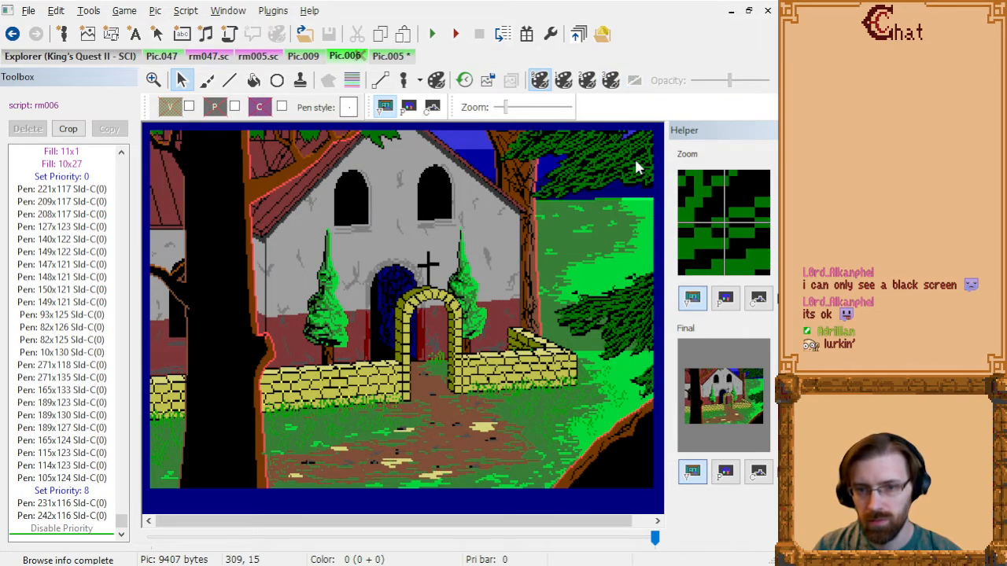
click(464, 82)
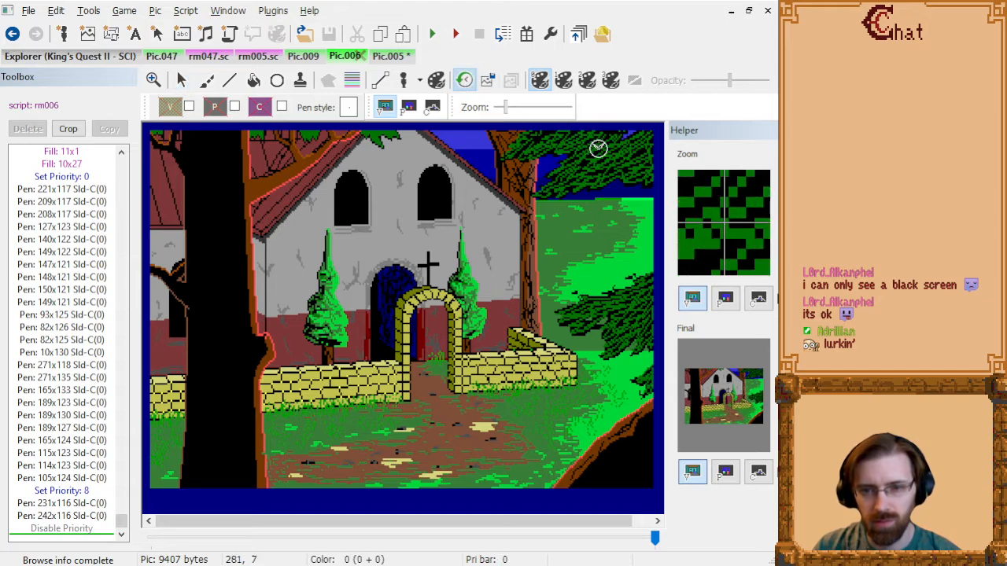
click(598, 148)
- Step through picture 006's foliage lines to examine how the leaves are textured, then restore the full picture and dithered preview
click(79, 161)
key(Down)
key(Down)
key(Down)
key(Down)
key(Down)
key(Down)
key(Down)
key(Down)
key(Down)
key(Down)
key(Down)
key(Down)
key(Down)
key(Down)
key(Down)
key(Down)
key(Down)
key(Down)
key(Down)
key(Down)
key(Down)
key(Down)
key(Down)
key(Down)
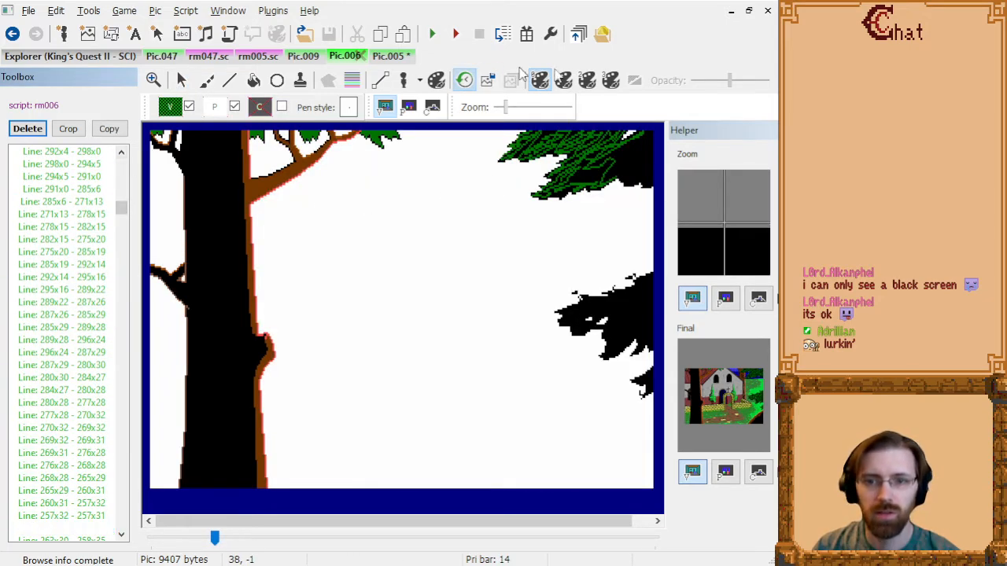
key(End)
click(639, 81)
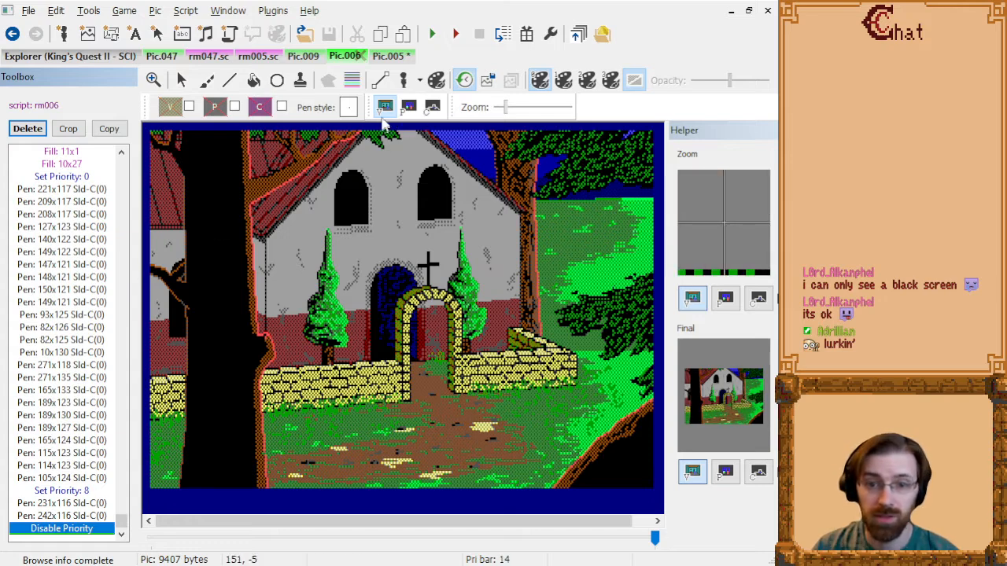
- Return to picture 005 and step through its commands from the start to the tree's first leaf fill
click(381, 57)
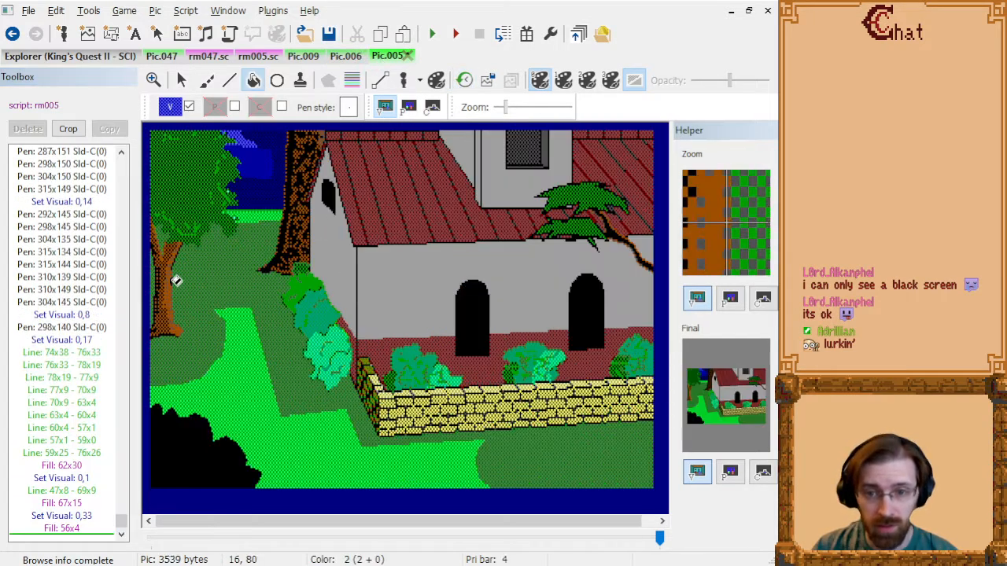
click(74, 279)
key(Home)
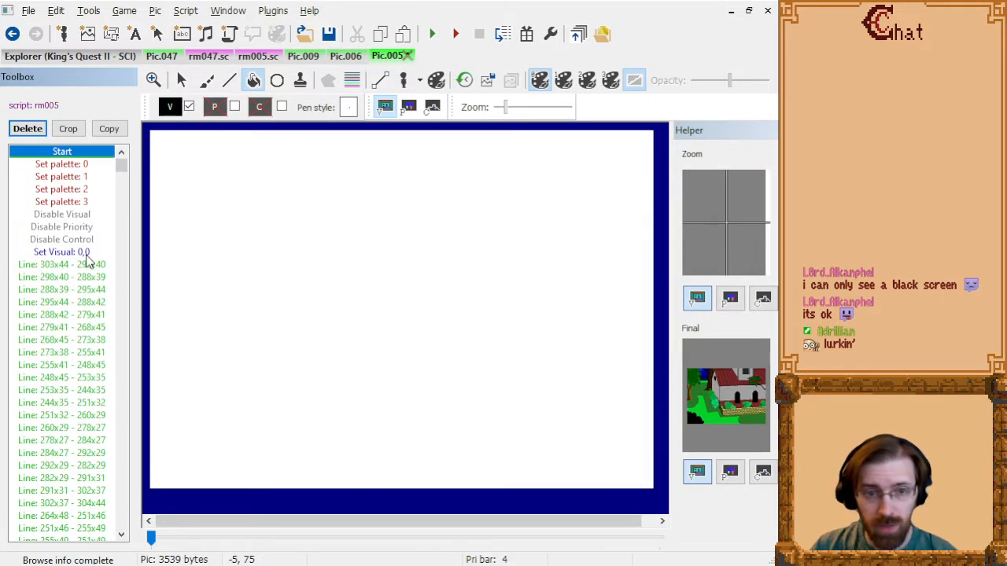
click(93, 253)
key(Down)
key(Down)
key(Down)
key(Down)
key(Down)
key(Down)
key(Down)
key(Down)
key(Down)
key(Down)
key(Down)
key(Down)
key(Down)
key(Down)
key(Down)
key(Down)
key(Down)
key(Down)
key(Down)
key(Down)
key(Down)
key(Down)
key(Down)
key(Down)
key(Down)
key(Down)
key(Down)
key(Down)
key(Down)
key(Down)
key(Down)
key(Down)
key(Down)
key(Down)
key(Down)
key(Down)
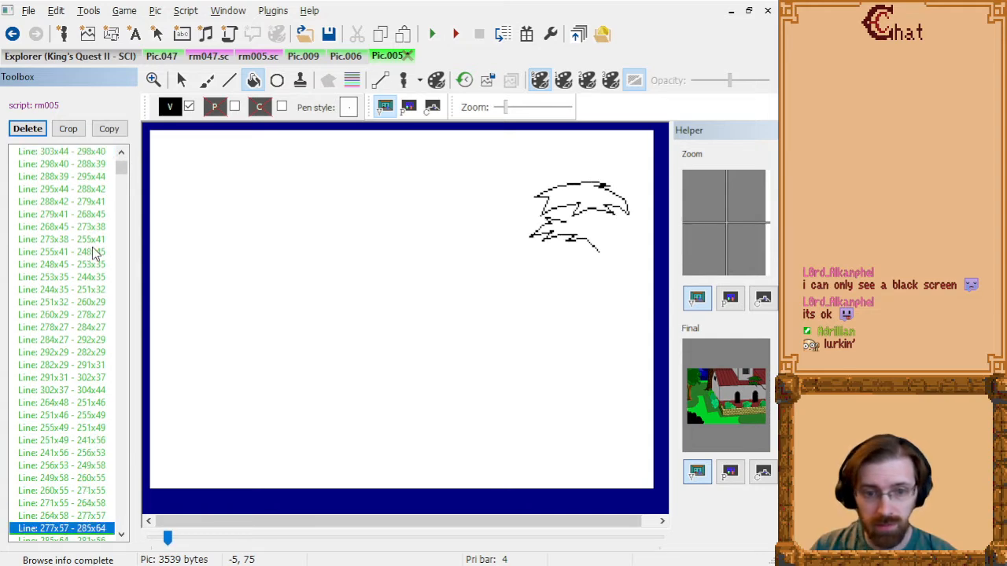
scroll(71, 282, down, 9)
key(Down)
key(Down)
key(Down)
key(Down)
key(Down)
key(Down)
key(Down)
key(Down)
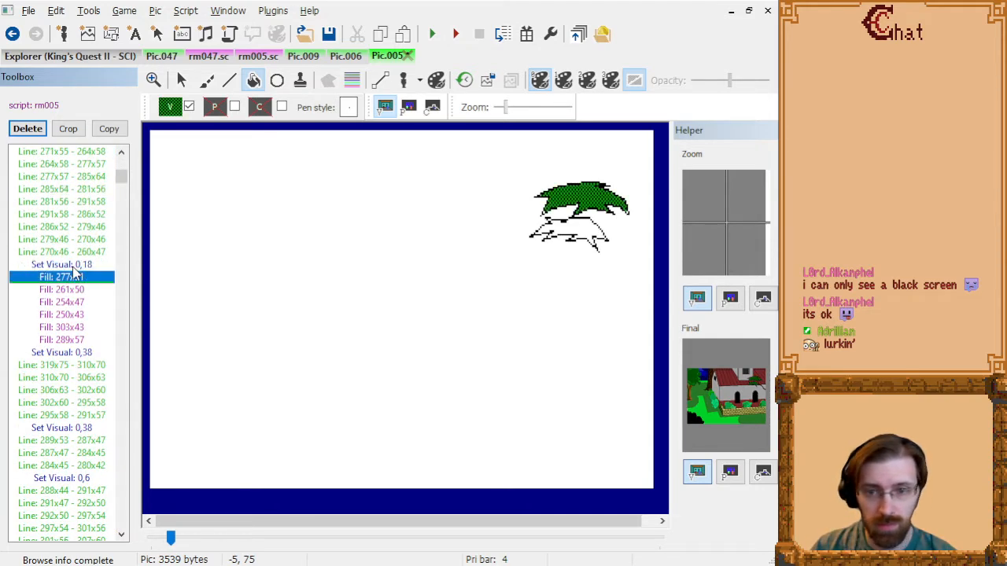
- Delete the visual colour command 0,18 ahead of the leaf fills so the foliage fills black, and replay those fills
click(74, 266)
key(Delete)
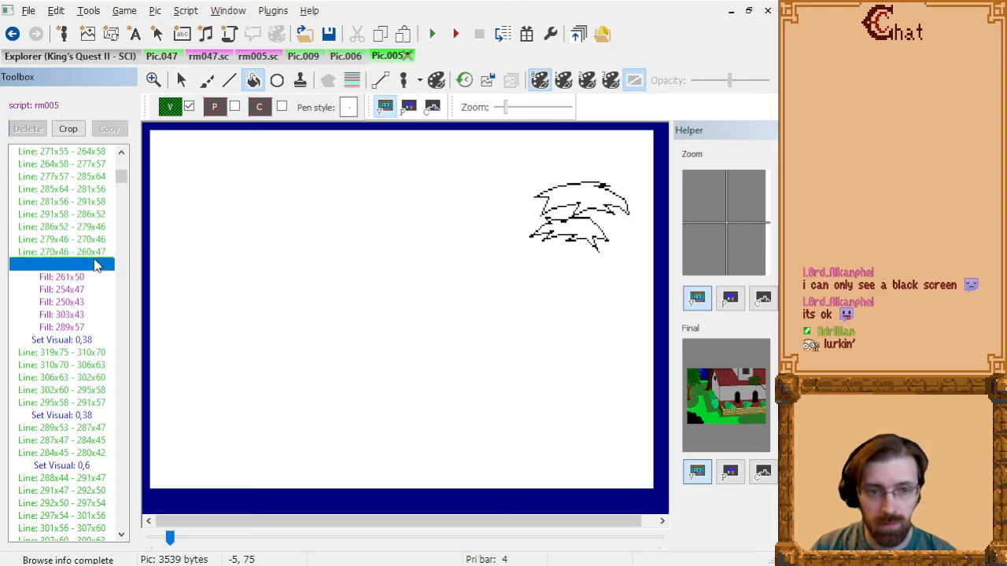
key(Up)
key(Down)
key(Down)
key(Down)
key(Down)
key(Down)
key(Down)
key(Down)
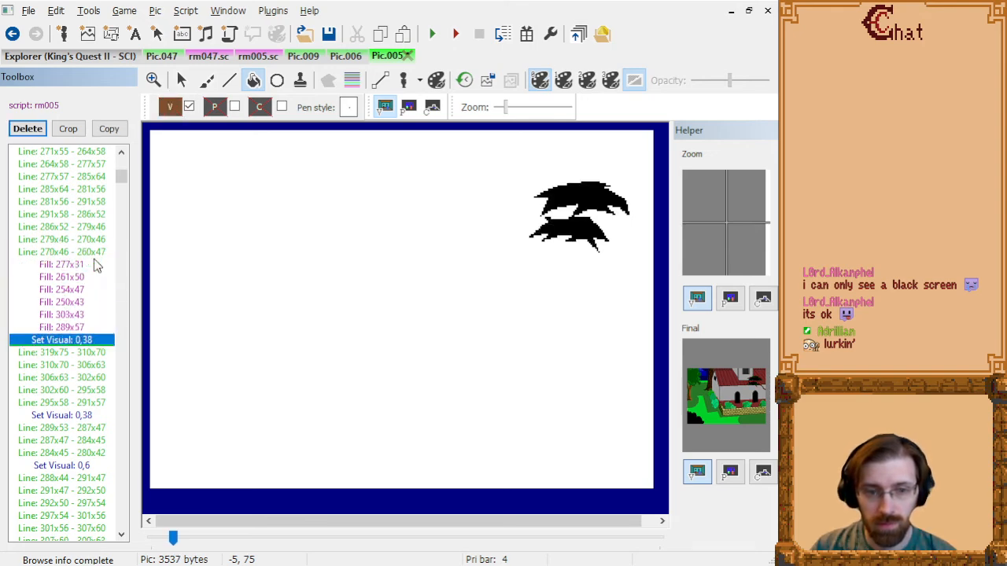
- Step through the trunk and house line commands to examine what is drawn after the leaf fills
key(Down)
key(Down)
key(Down)
key(Down)
key(Down)
key(Down)
key(Down)
key(Down)
key(Down)
key(Down)
key(Down)
key(Down)
key(Down)
key(Down)
key(Down)
key(Down)
key(Down)
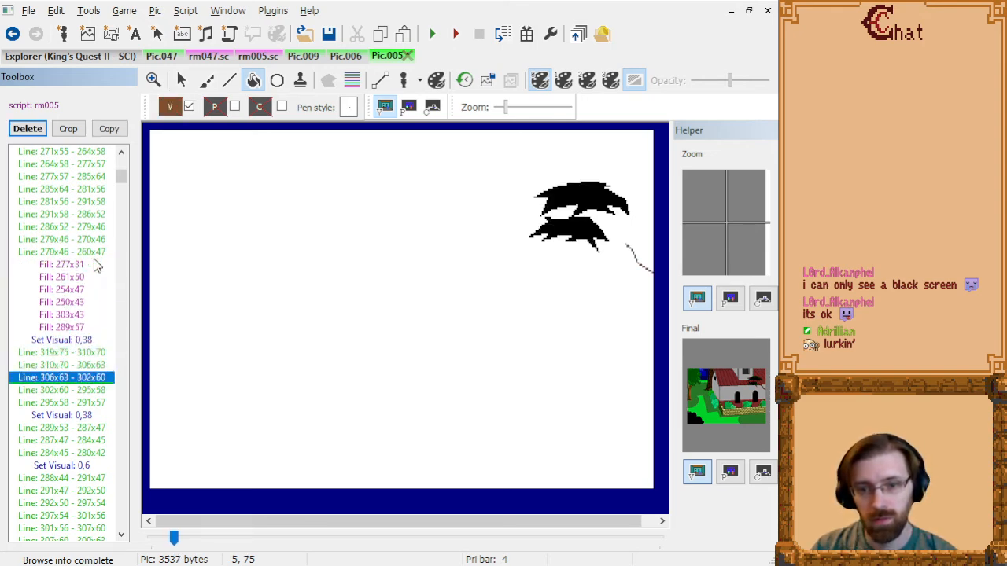
key(Down)
key(Down)
key(Down)
key(Down)
key(Down)
key(Down)
key(Down)
key(Down)
key(Down)
key(Down)
key(Down)
key(Down)
key(Down)
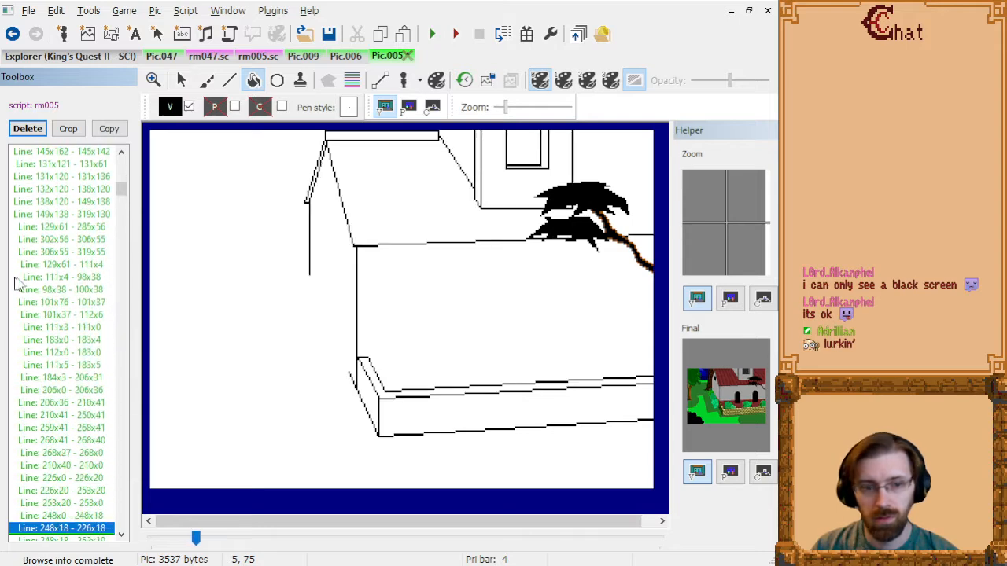
- Go back to the last leaf fill, 289x57, and set it as the insertion position
click(67, 278)
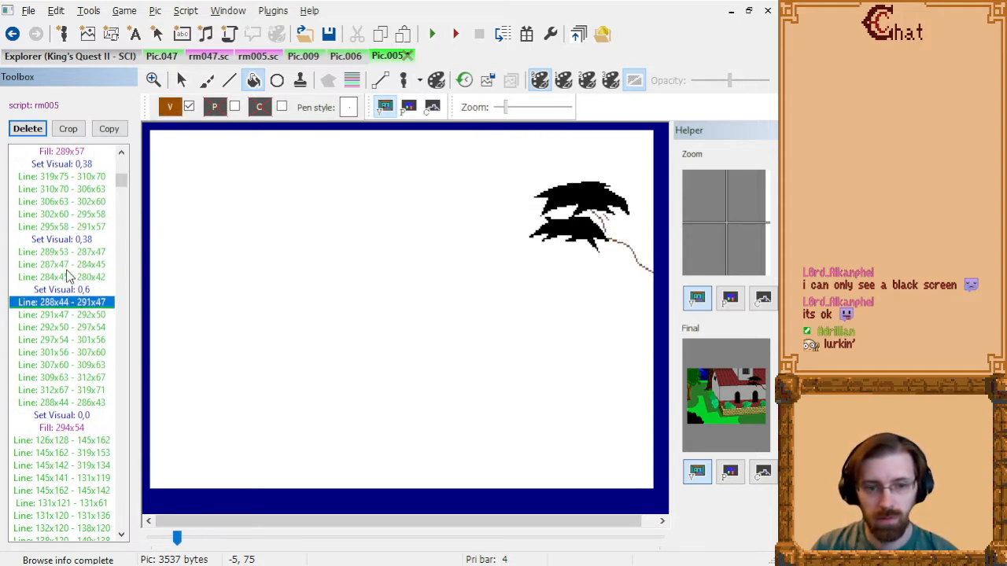
click(99, 227)
key(Up)
key(Down)
key(Down)
key(Up)
scroll(99, 209, up, 2)
click(88, 302)
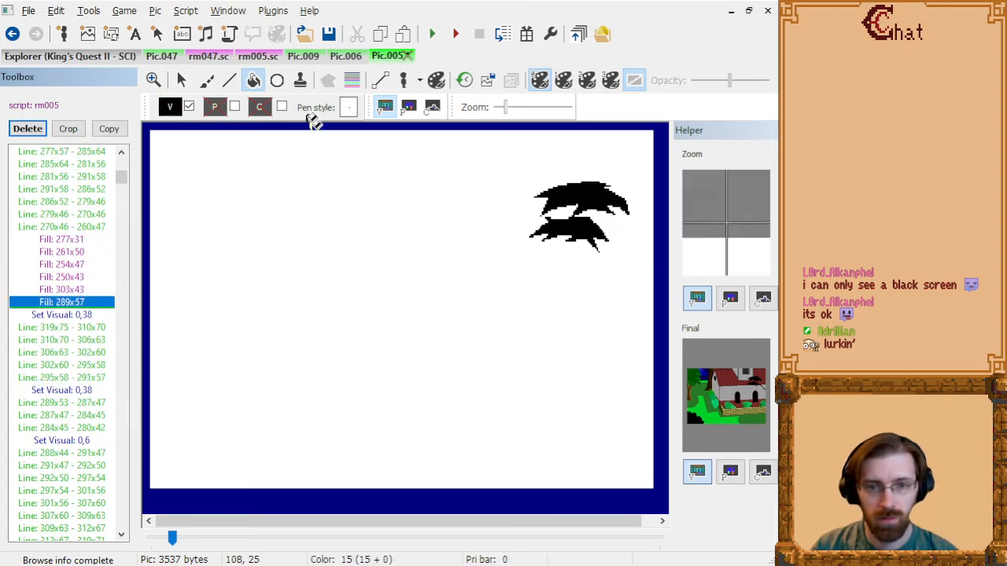
click(170, 107)
click(227, 149)
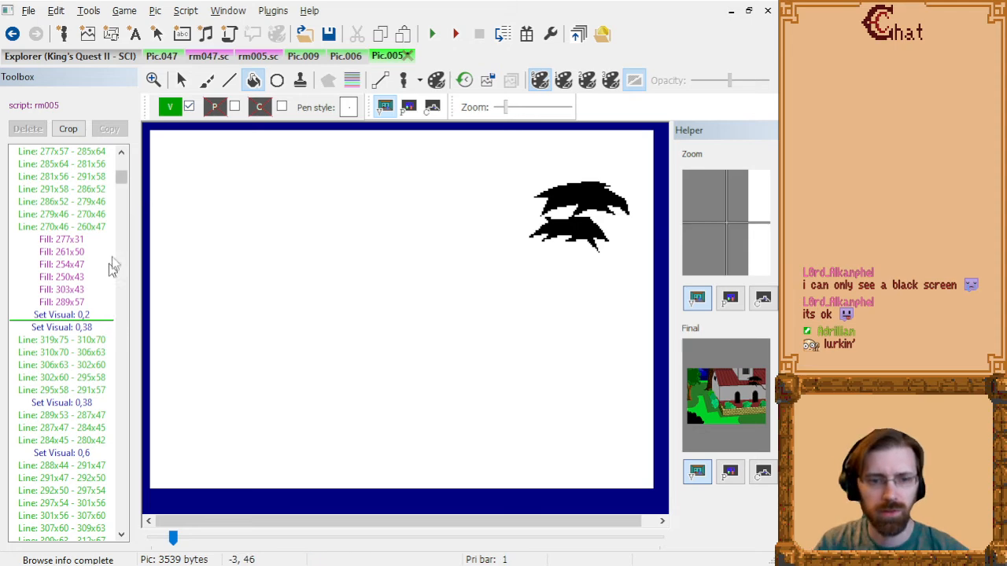
key(ctrl+z)
- Insert the dithered dark green visual colour 0,18 after the fill 289x57 and activate the Line tool
click(169, 107)
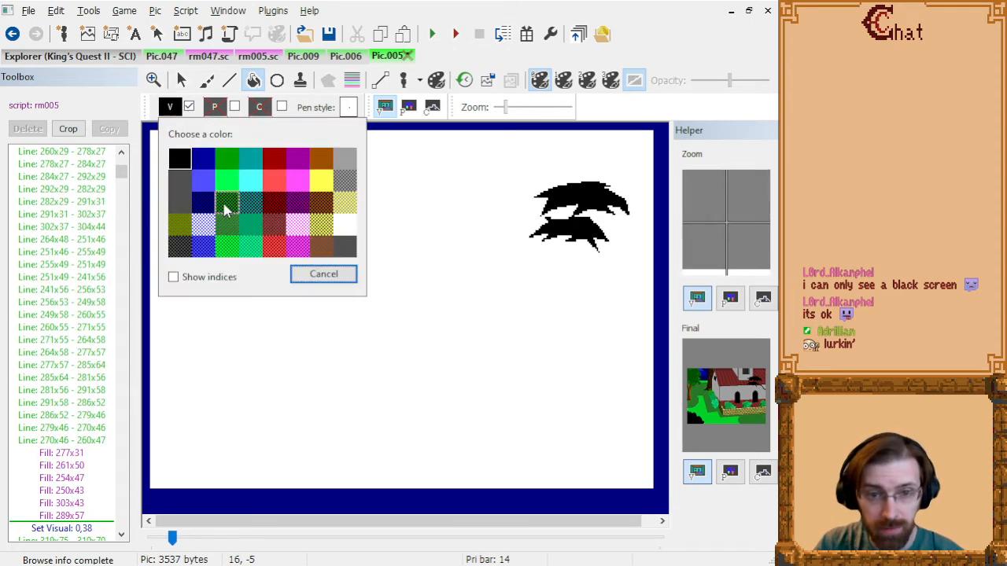
click(227, 196)
click(229, 80)
scroll(621, 211, up, 3)
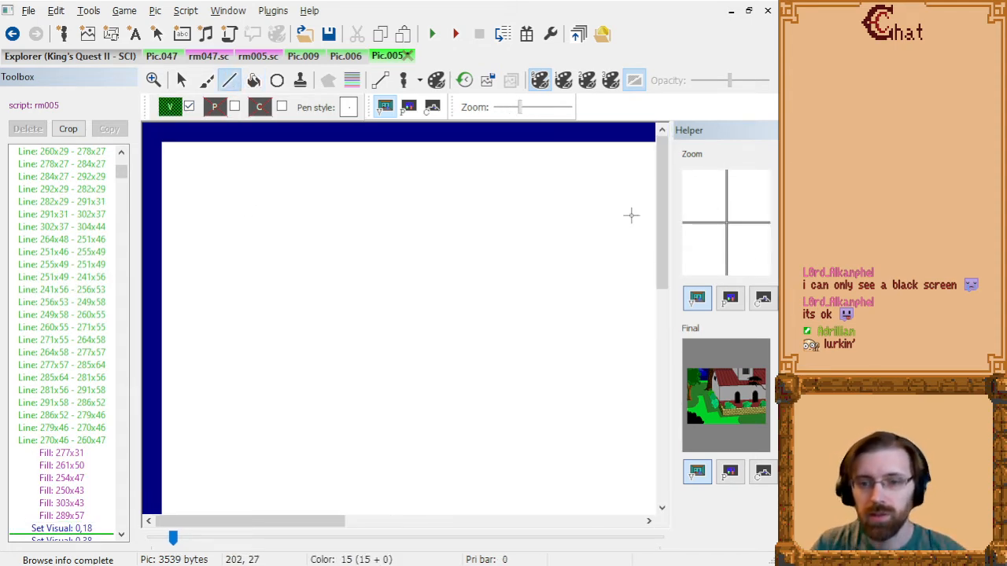
key(ctrl+z)
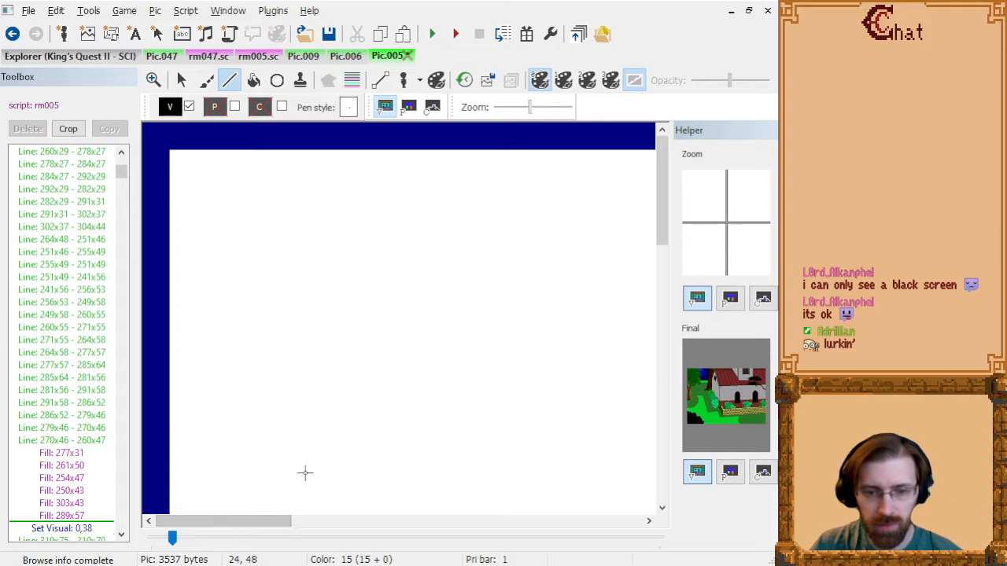
drag(273, 523, 372, 523)
click(56, 10)
click(78, 45)
- Draw zigzag dithered green texture lines over the upper foliage clump's western half and centre, starting at 250x33
drag(308, 524, 598, 523)
scroll(569, 245, down, 1)
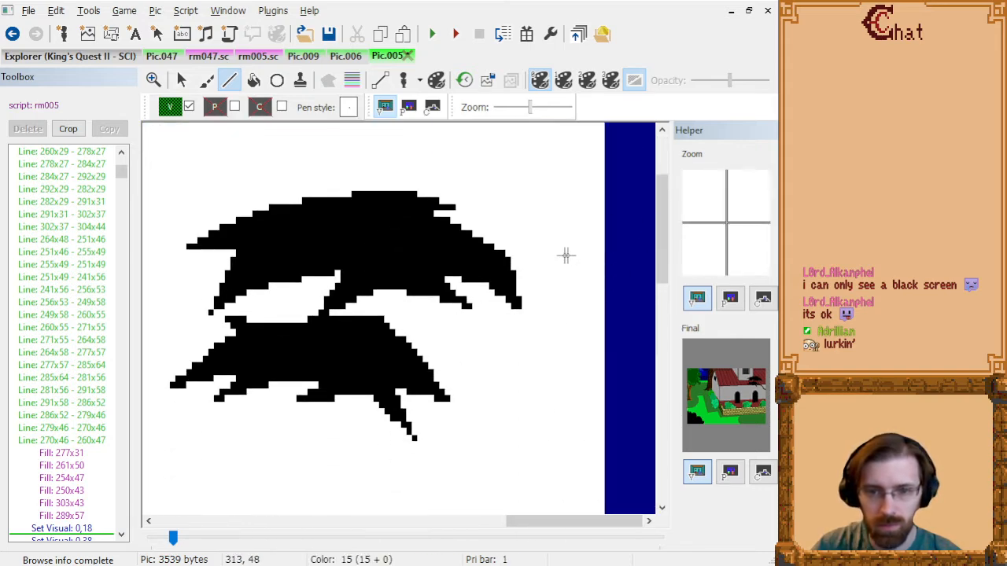
click(227, 234)
click(344, 213)
click(272, 229)
click(261, 244)
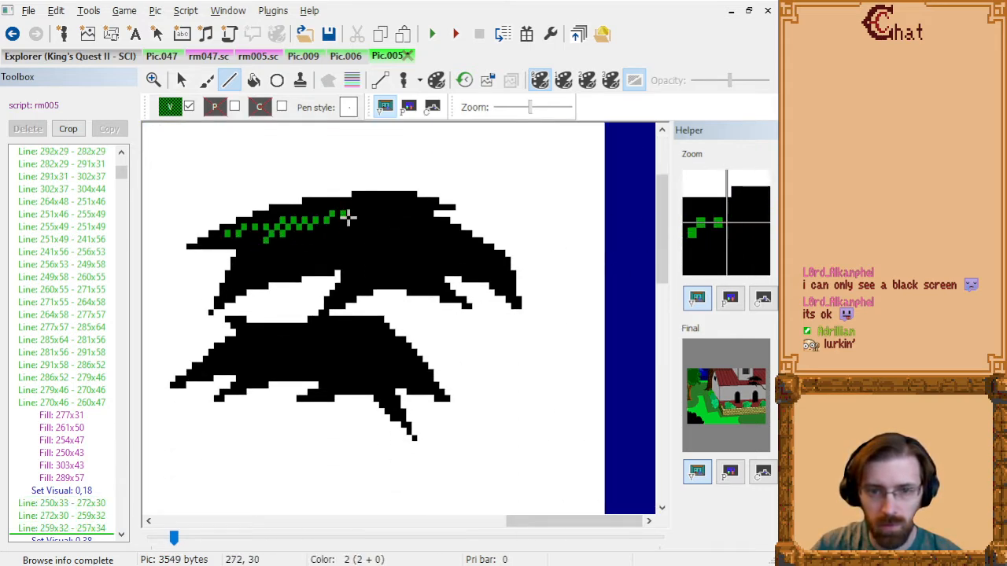
click(347, 213)
click(258, 268)
click(244, 283)
click(229, 299)
click(267, 228)
click(238, 293)
click(355, 254)
click(285, 254)
click(344, 223)
click(402, 215)
click(326, 246)
click(419, 238)
click(350, 246)
click(429, 238)
click(349, 195)
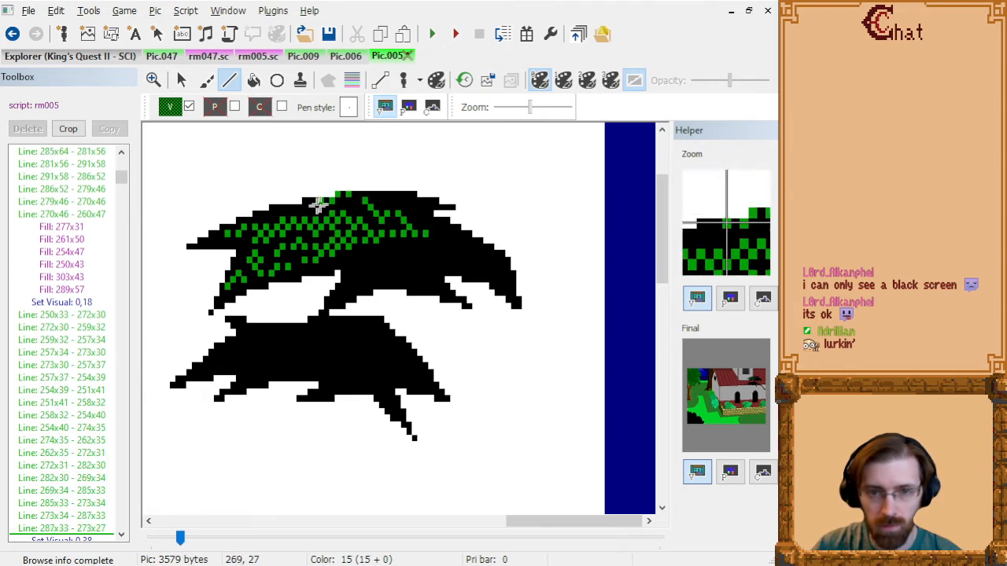
- Delete the last texture line, 287x33 - 273x27, and draw lines along the upper clump's crown through 267x28, 281x29 and 275x27
click(83, 528)
key(Delete)
click(317, 205)
click(399, 211)
click(367, 195)
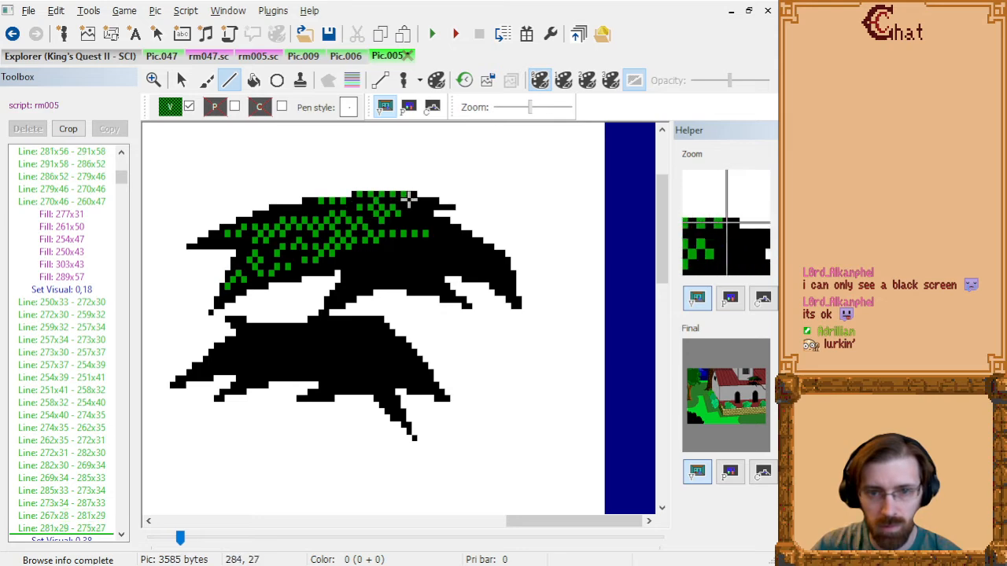
- Continue the dithered green zigzag lines over the upper clump's eastern half, including 281x32 - 301x39 and ending at 285x35
click(437, 219)
click(372, 227)
click(446, 242)
click(374, 261)
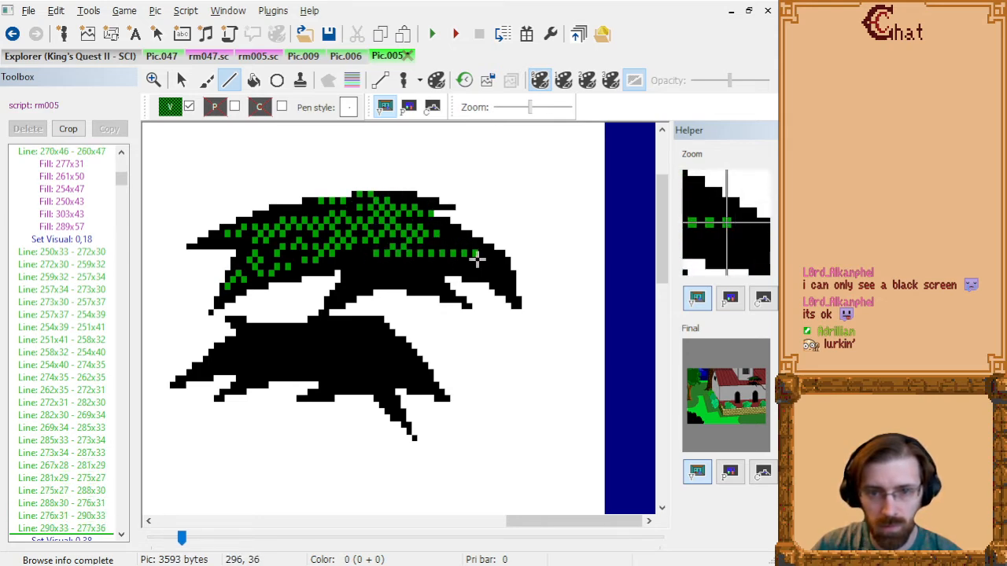
click(480, 259)
click(355, 272)
click(434, 290)
click(391, 236)
click(508, 279)
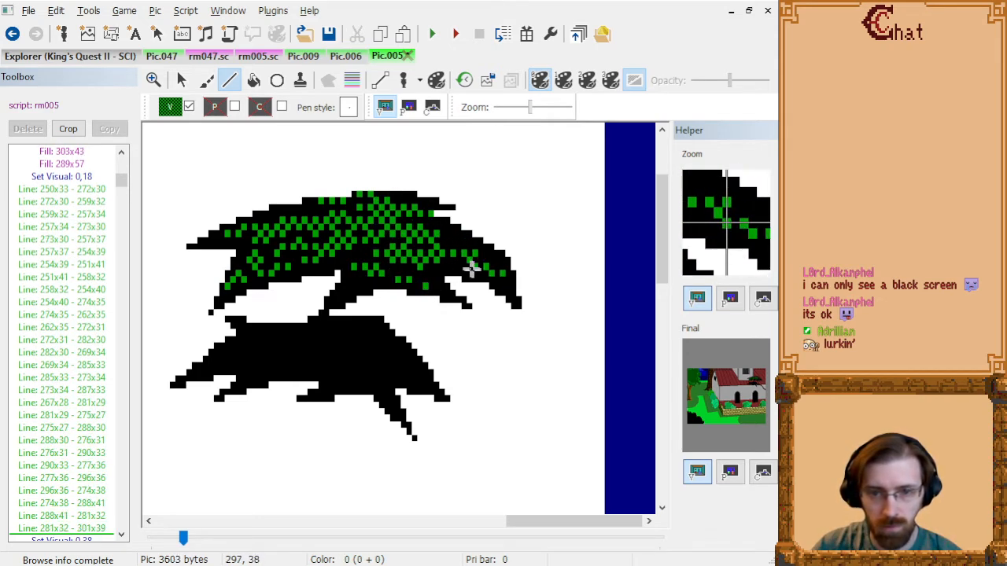
click(414, 254)
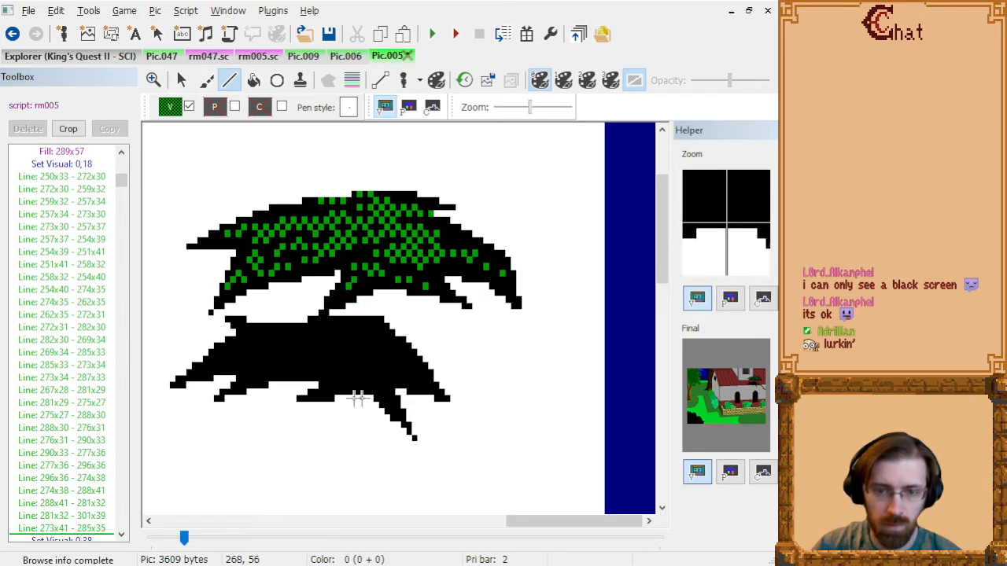
- Draw zigzag dithered green texture lines over the whole lower foliage clump, from 286x55 to 254x52
click(418, 383)
click(344, 343)
click(403, 377)
click(321, 364)
click(369, 390)
click(326, 351)
click(392, 409)
click(409, 358)
click(345, 331)
click(340, 358)
click(264, 353)
click(346, 353)
click(255, 338)
click(340, 330)
click(240, 365)
click(328, 365)
click(246, 386)
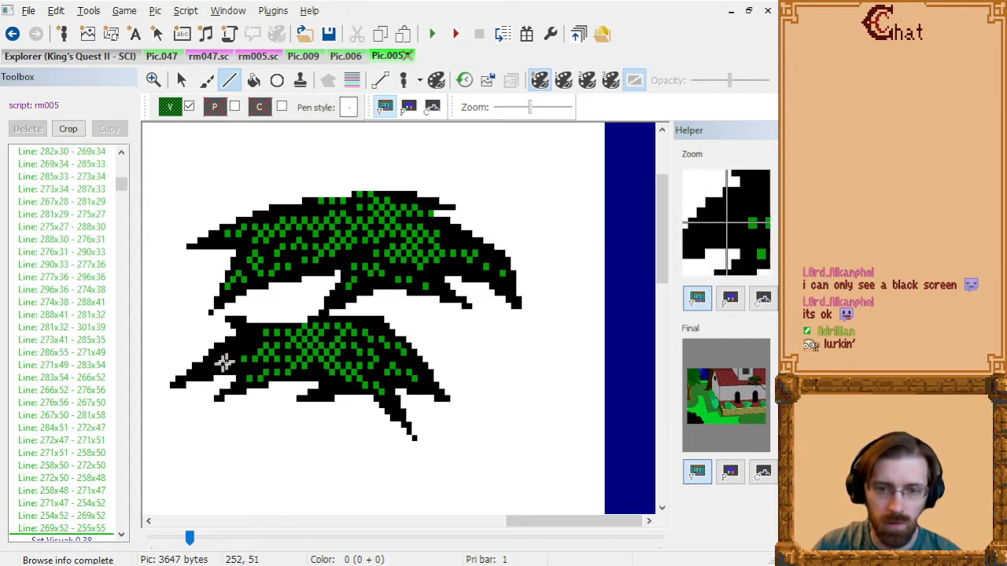
click(272, 339)
click(270, 363)
- Examine the textured foliage at full-picture size with all drawing commands replayed
scroll(495, 317, down, 5)
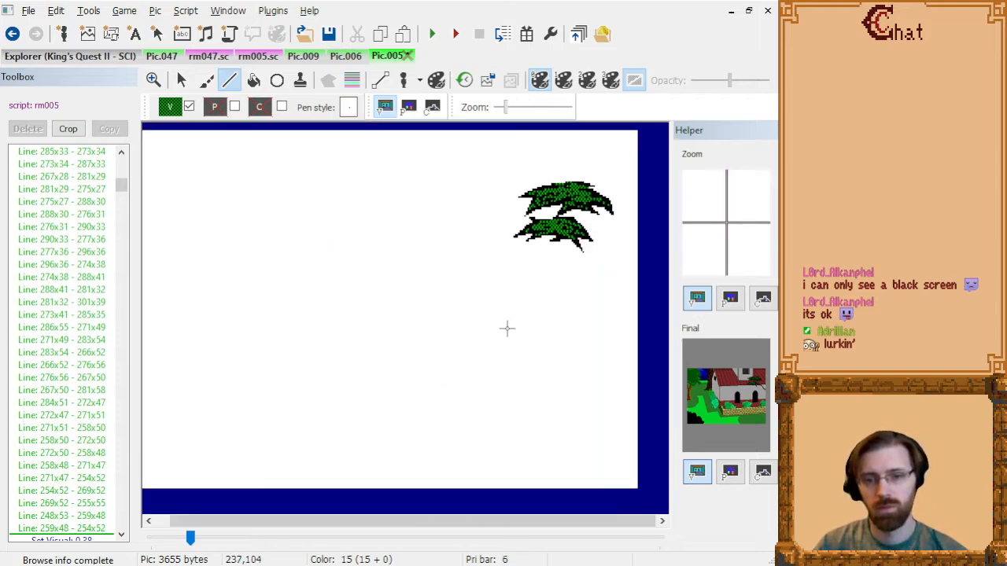
scroll(316, 227, up, 1)
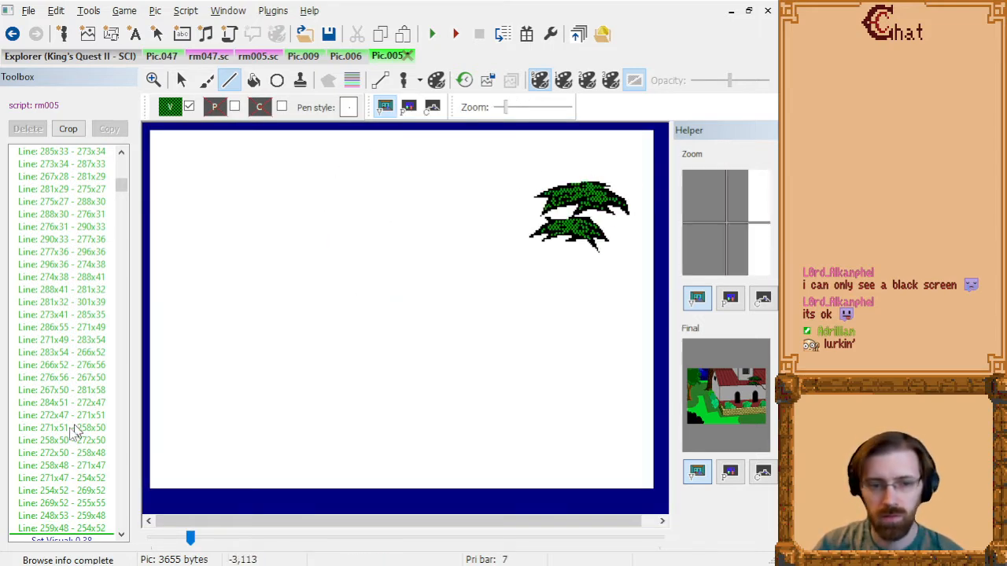
click(66, 429)
key(End)
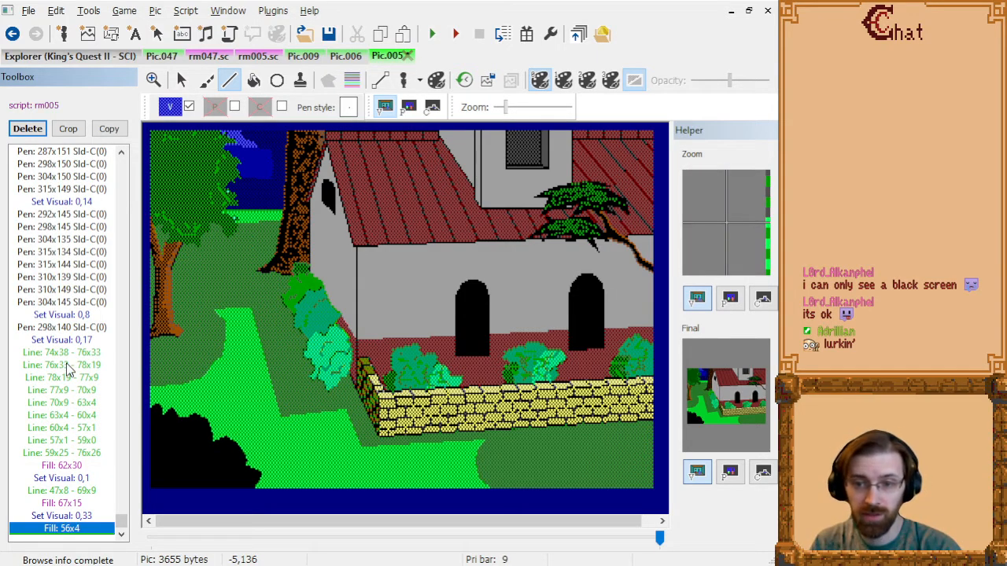
- Insert a priority value of 15 after the first visual colour command 0,0, ahead of the foliage outline lines
key(Home)
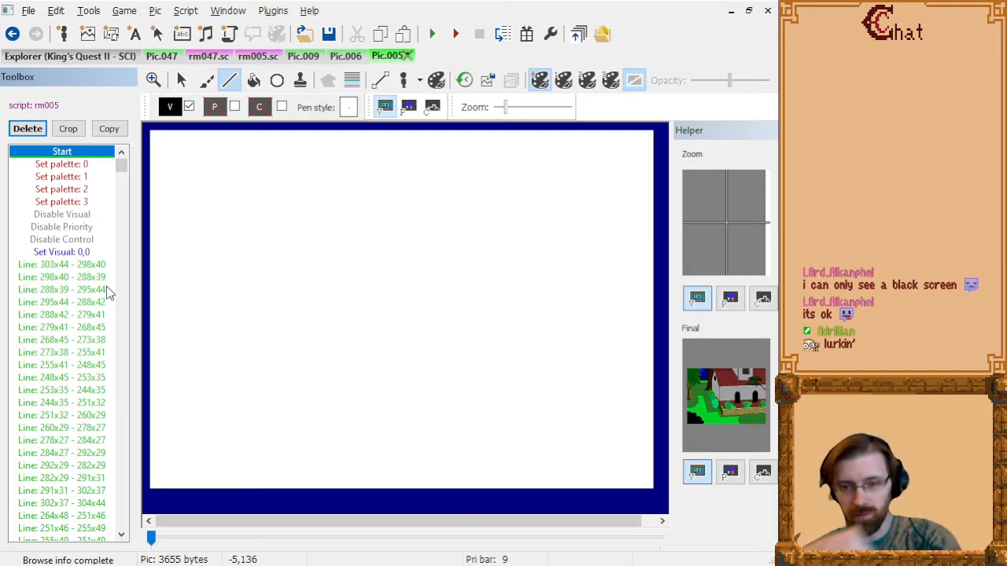
click(83, 278)
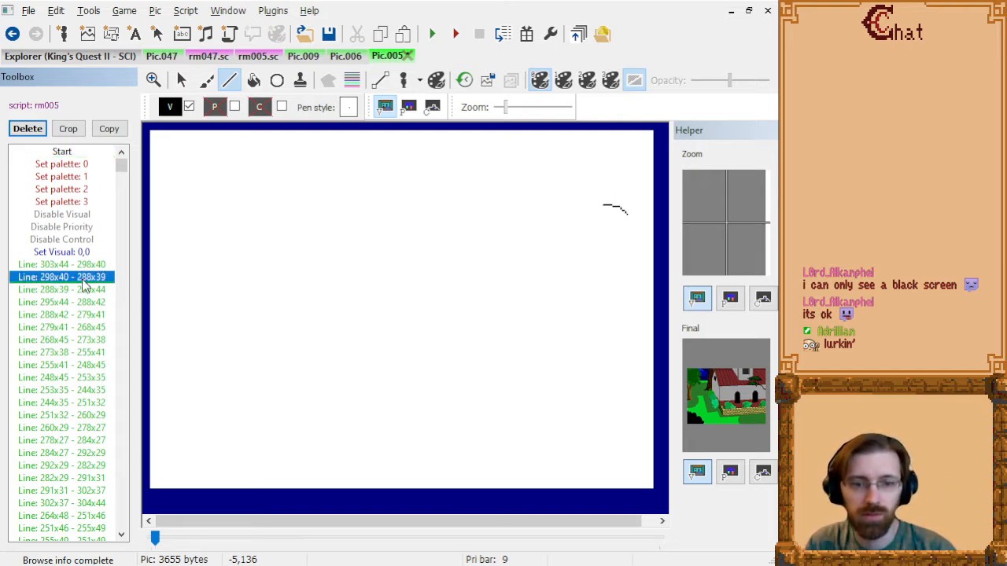
click(92, 256)
click(214, 107)
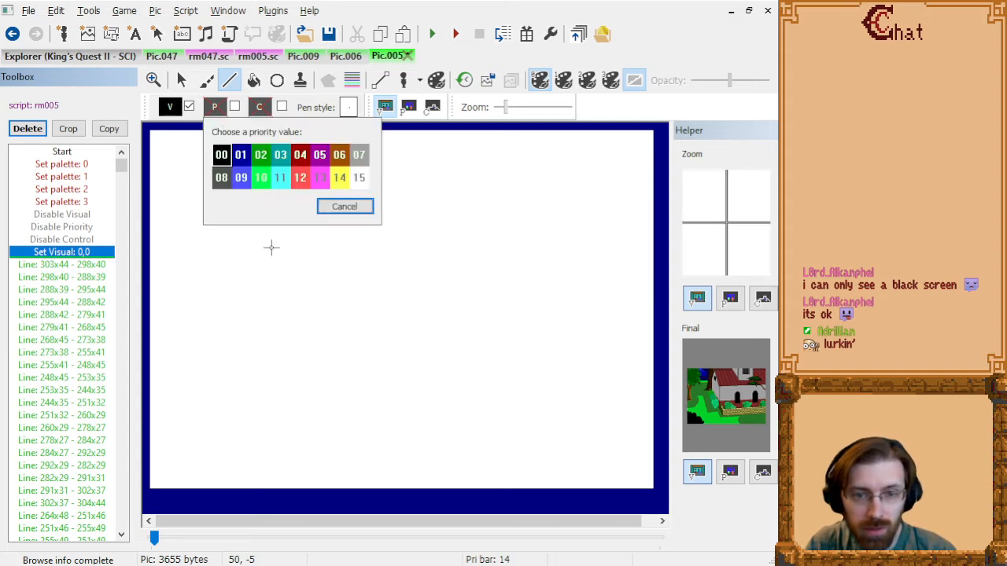
click(364, 179)
- Step through the foliage outline, fill, texture and branch commands to find where the tree drawing ends
click(111, 276)
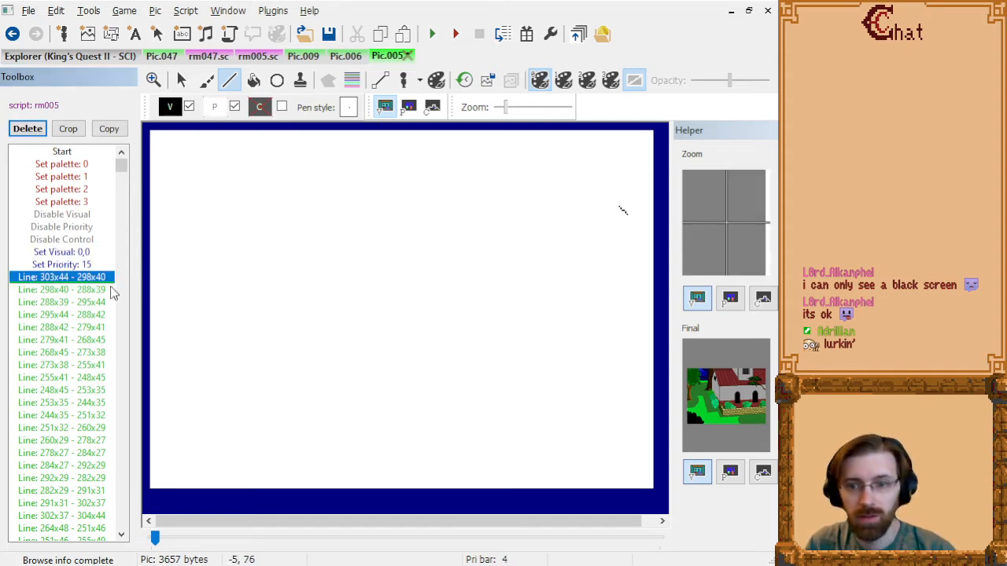
key(Page_Down)
key(Page_Down)
key(Down)
key(Up)
key(Up)
key(Up)
key(Up)
key(Up)
key(Up)
key(Up)
key(Up)
key(Up)
key(Up)
key(Up)
key(Up)
key(Up)
key(Up)
key(Up)
key(Up)
key(Up)
key(Up)
key(Up)
key(Up)
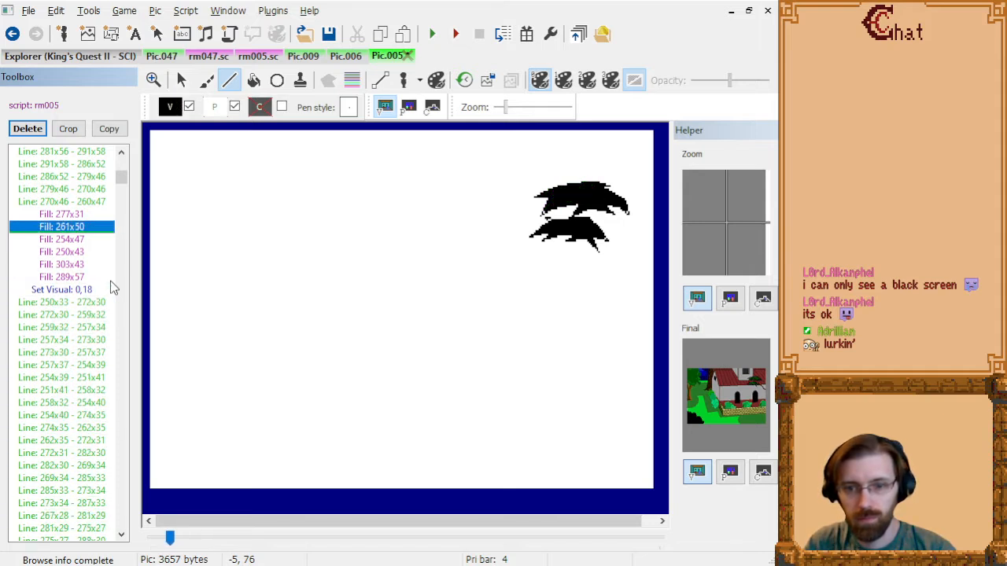
key(Down)
key(Down)
key(Down)
key(Down)
key(Down)
key(Down)
key(Down)
key(Down)
key(Down)
key(Down)
key(Down)
key(Down)
key(Down)
key(Down)
key(Down)
key(Down)
key(Down)
key(Down)
key(Down)
key(Down)
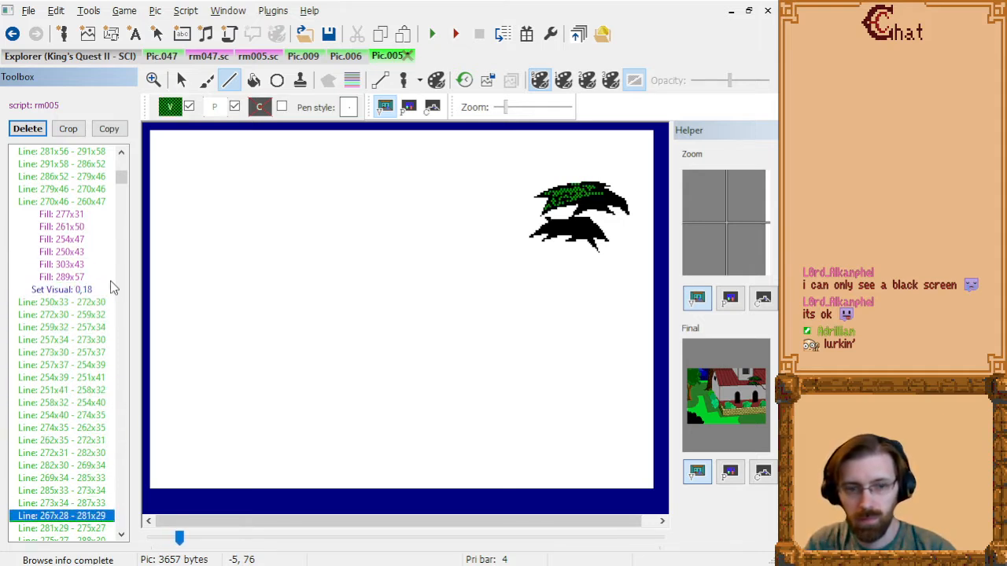
key(Down)
key(Down)
key(Down)
key(Down)
key(Down)
key(Down)
key(Down)
key(Down)
key(Down)
key(Down)
key(Down)
key(Down)
key(Down)
key(Down)
key(Down)
key(Down)
key(Down)
key(Down)
key(Down)
key(Down)
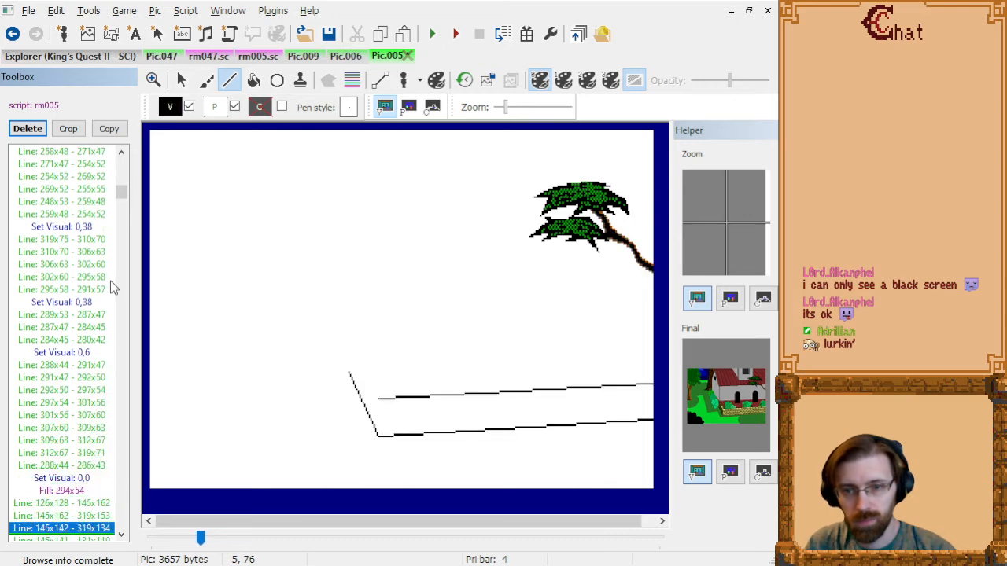
- Go back to the branch fill 294x54 and turn off priority drawing after it
key(Up)
key(Up)
key(Up)
key(Up)
key(Up)
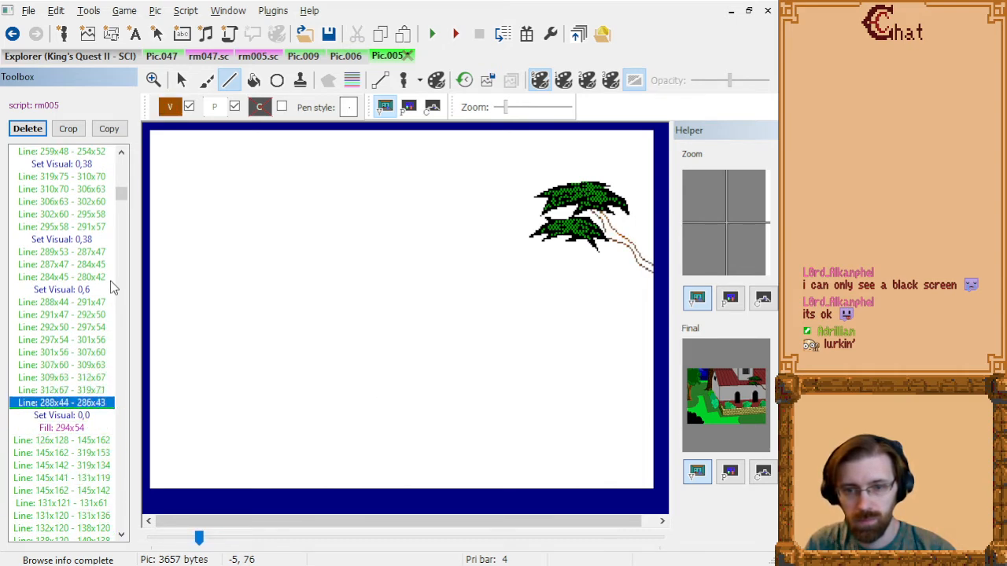
key(Down)
key(Down)
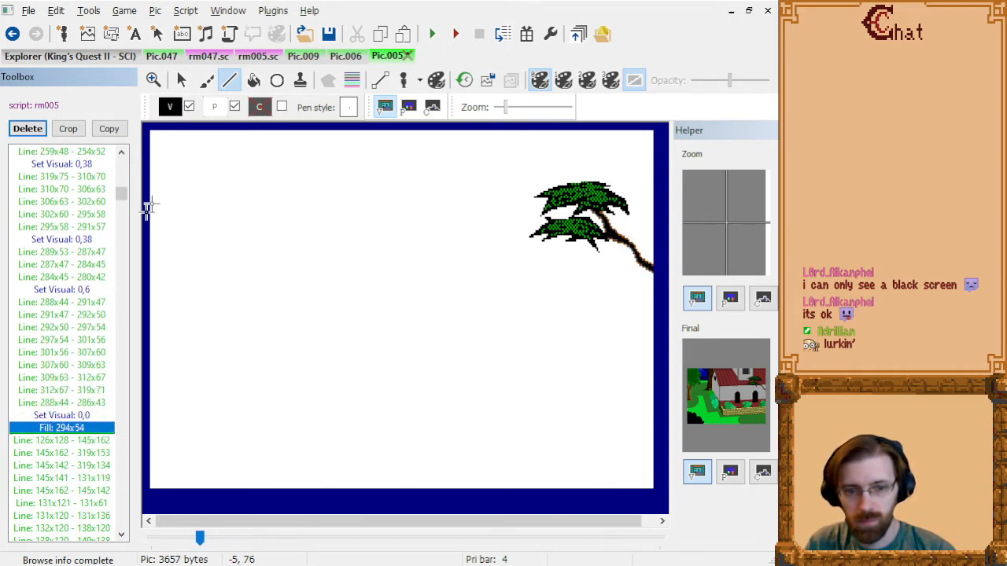
click(234, 107)
- Replay the whole picture and check its control and priority screens, then return to the visual screen
click(85, 329)
key(End)
click(432, 107)
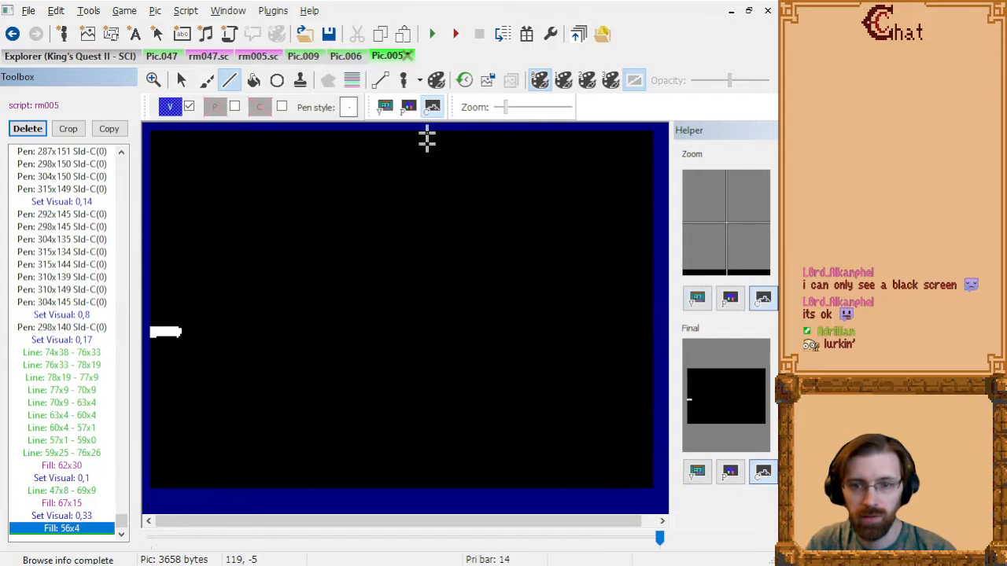
click(408, 108)
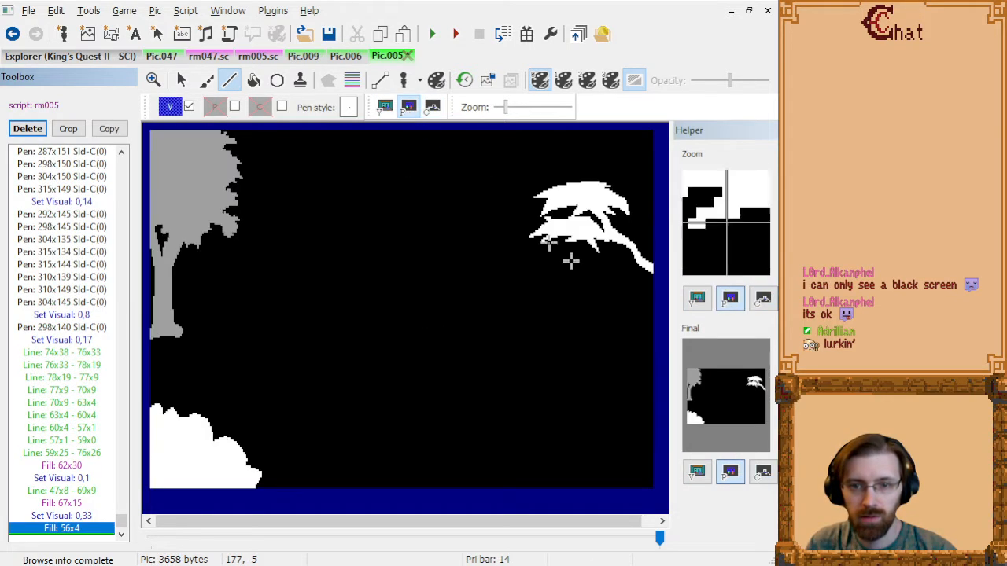
click(384, 107)
- Show the test character, move it from the tree to the bushes beside the house, and hide it again
click(406, 82)
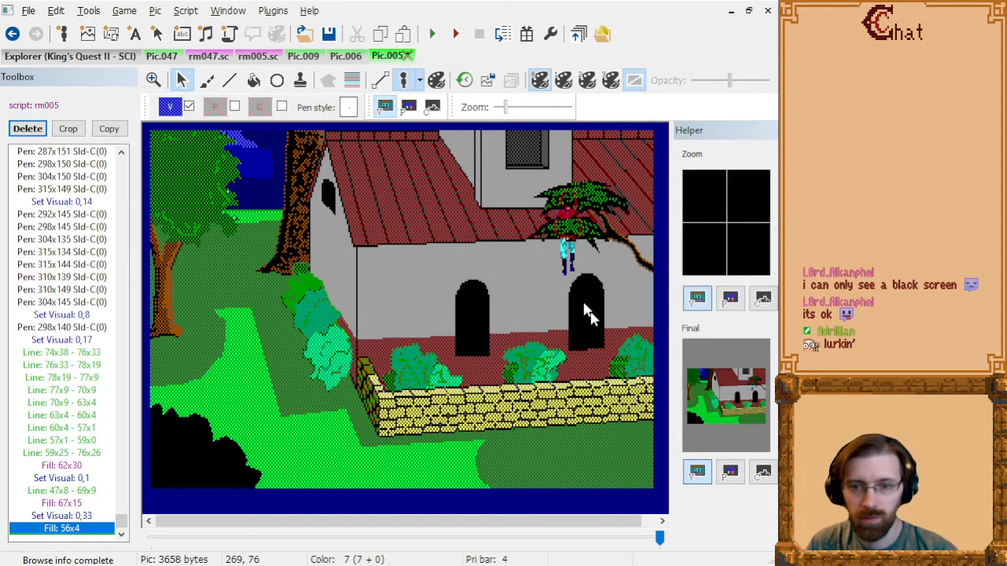
drag(564, 251, 320, 381)
click(403, 80)
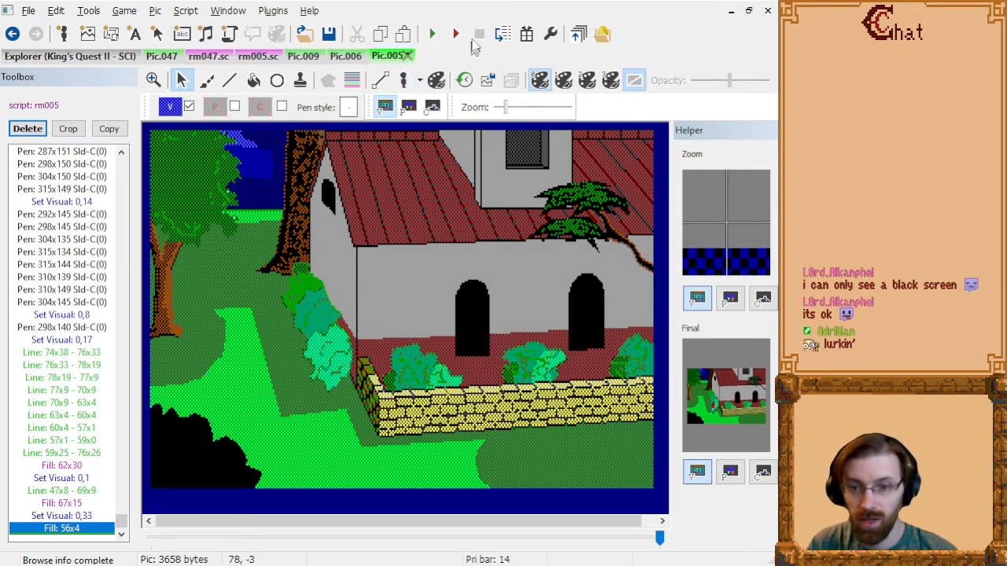
- Rebuild the game's resources and close the output log
click(526, 33)
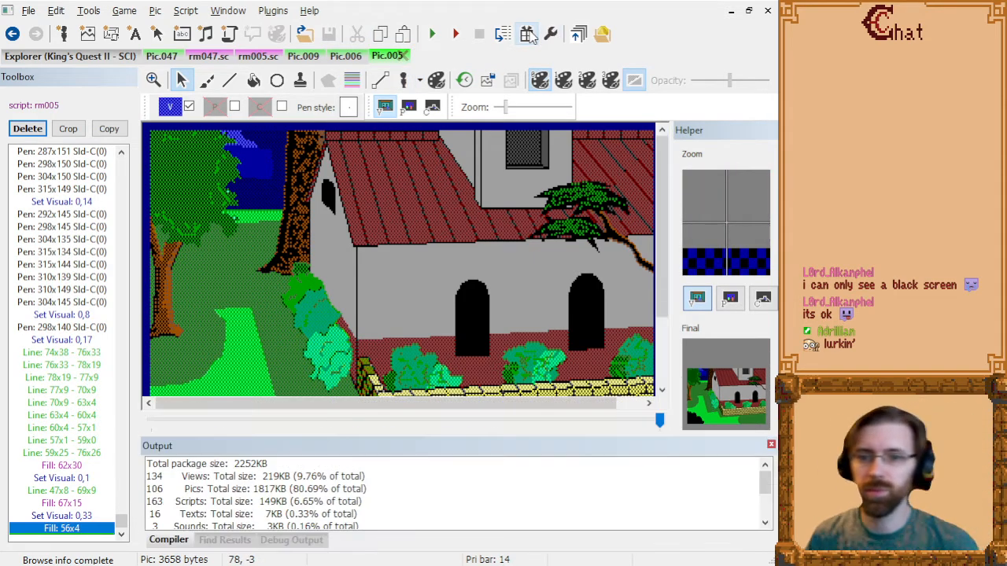
click(771, 446)
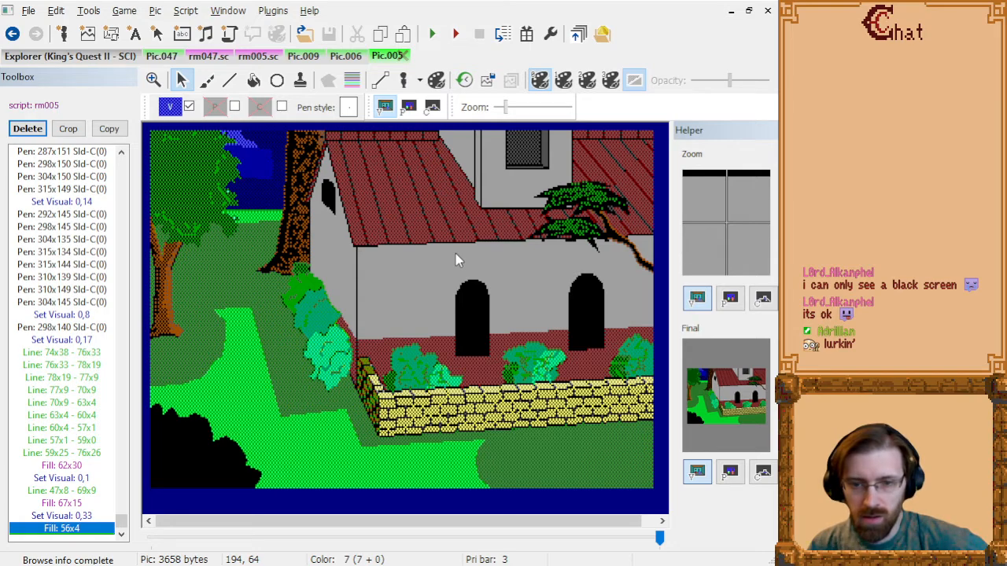
- Compare the room 5 picture with the room 6 picture, including room 5's priority screen
click(345, 58)
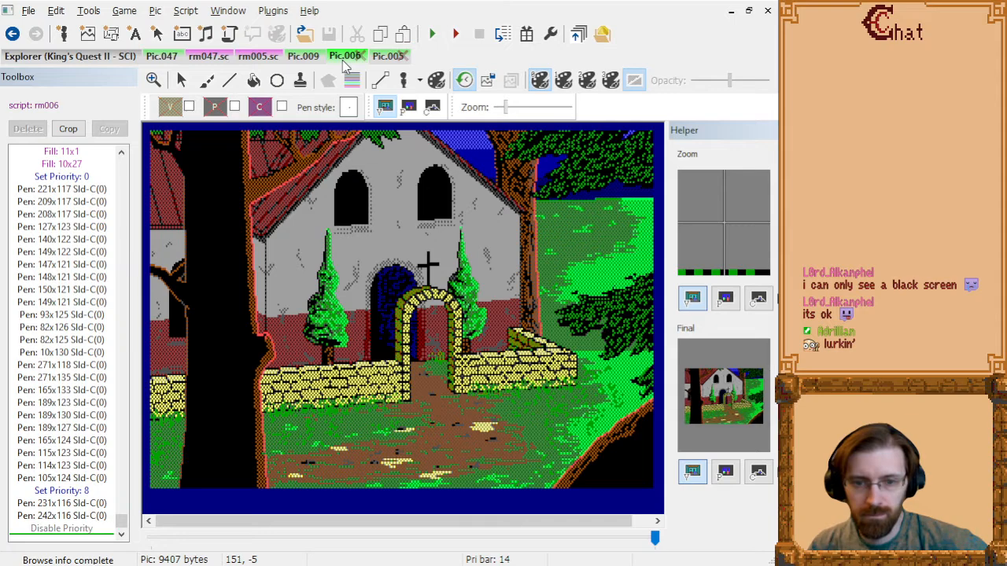
click(386, 57)
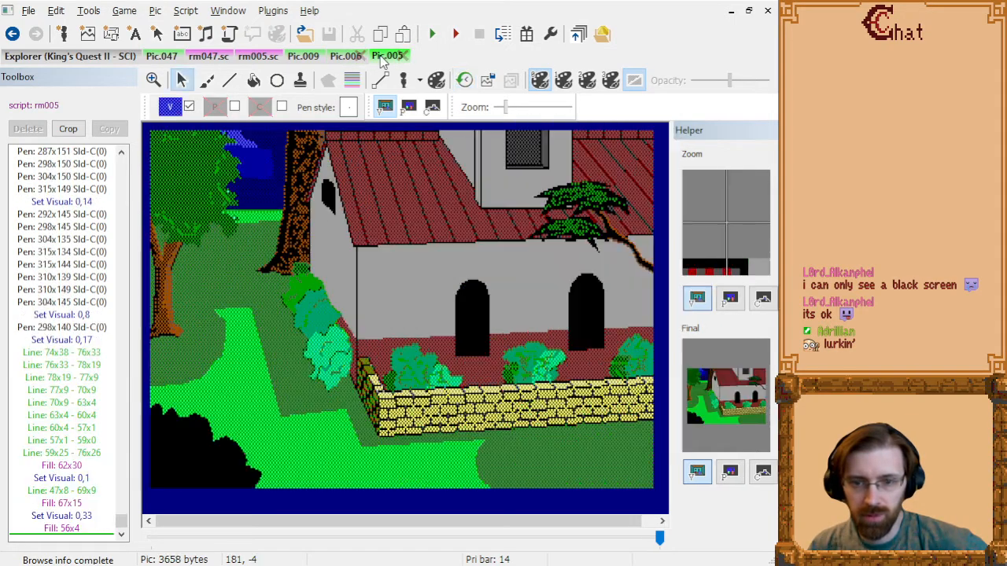
click(345, 57)
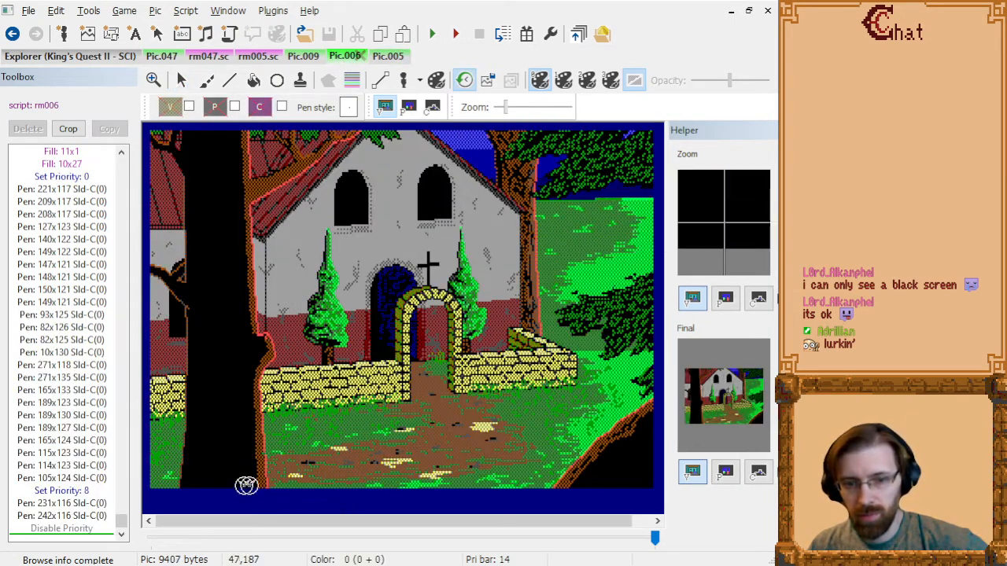
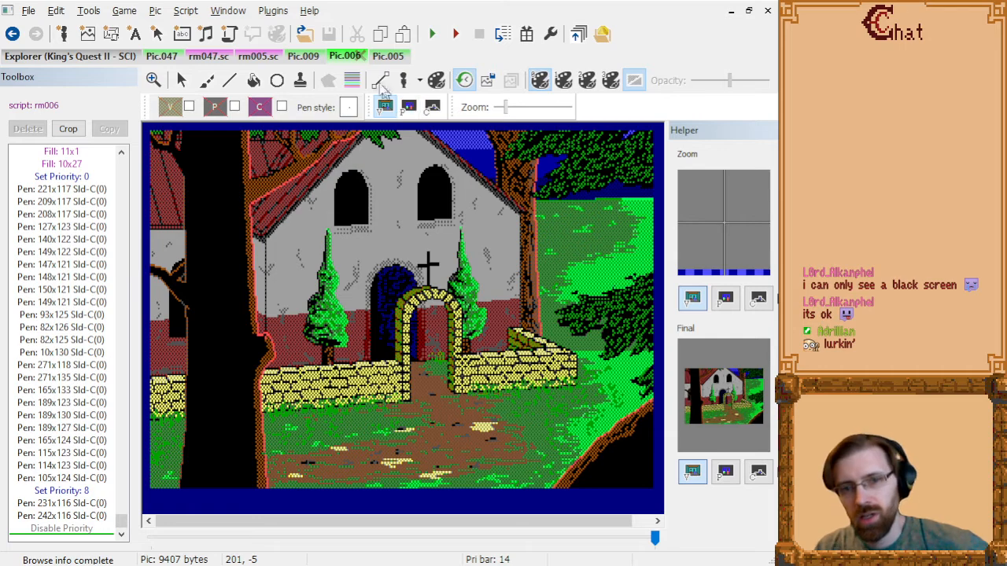
click(385, 56)
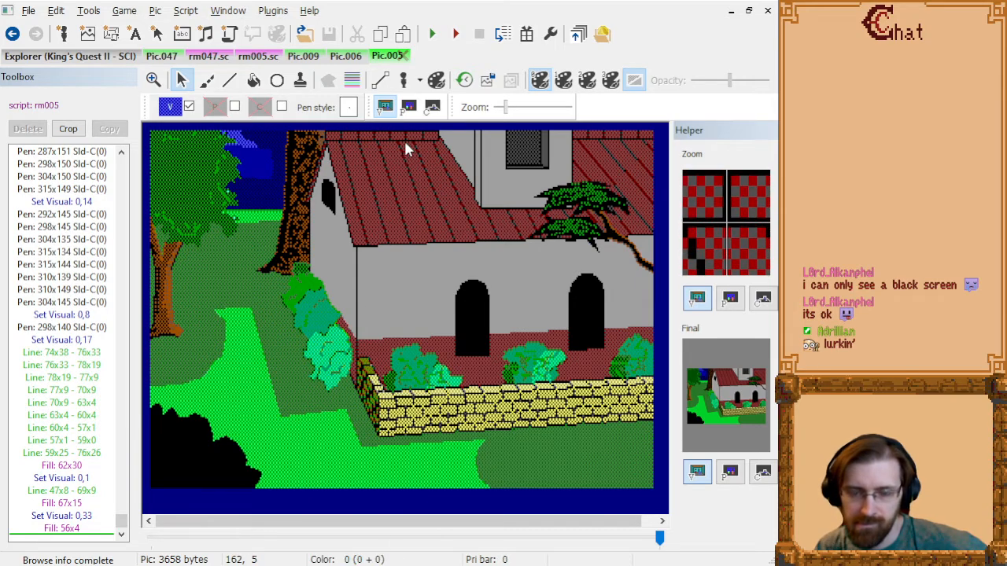
click(409, 109)
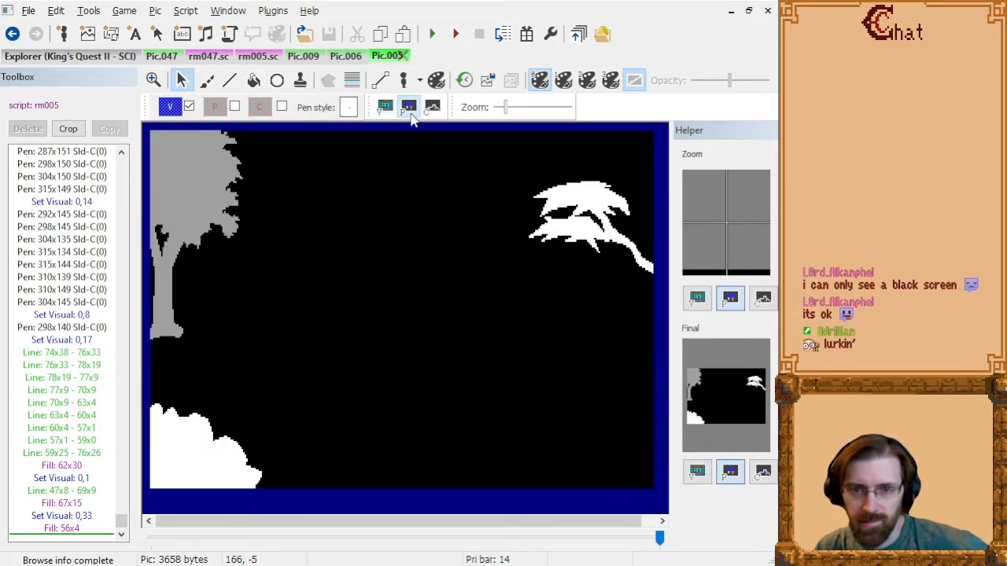
click(385, 107)
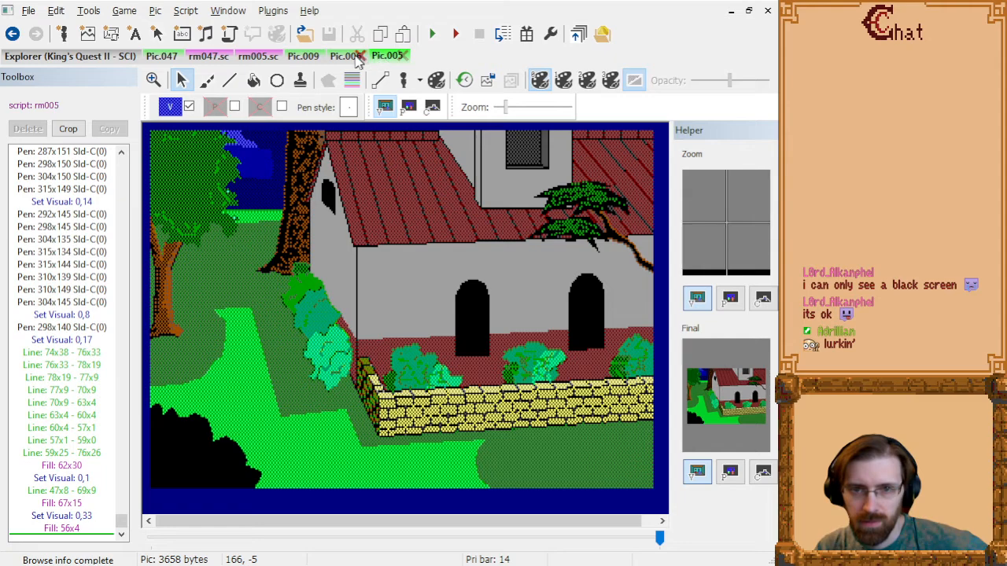
click(345, 57)
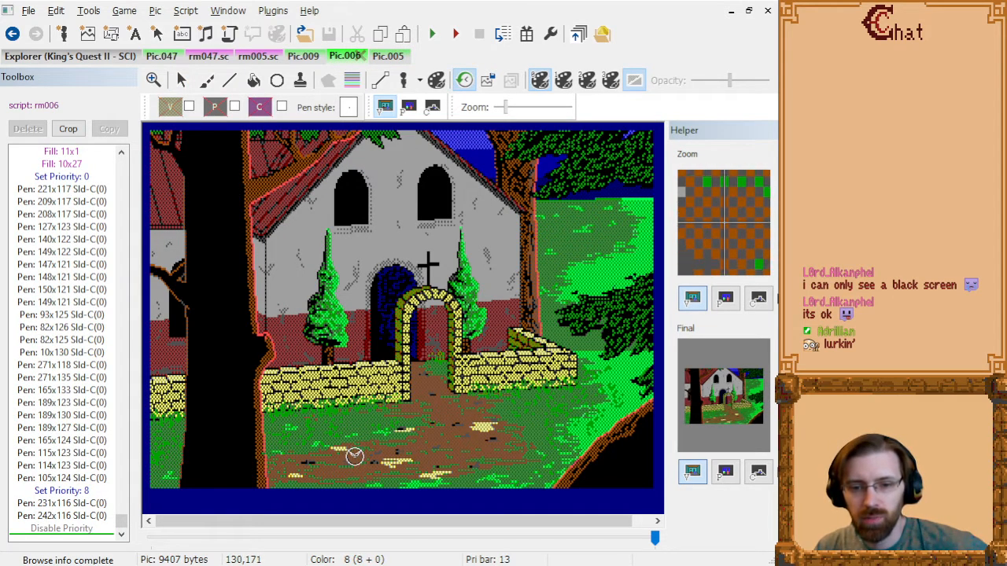
click(388, 56)
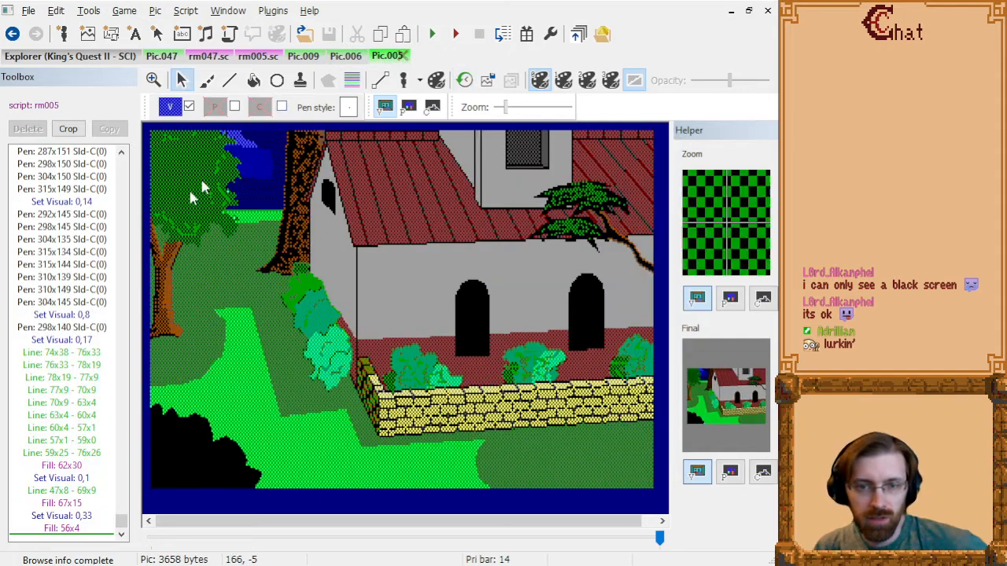
- Replay the room 5 picture's drawing commands from the first lines to examine the order of its outlines, fills and pen strokes
click(62, 290)
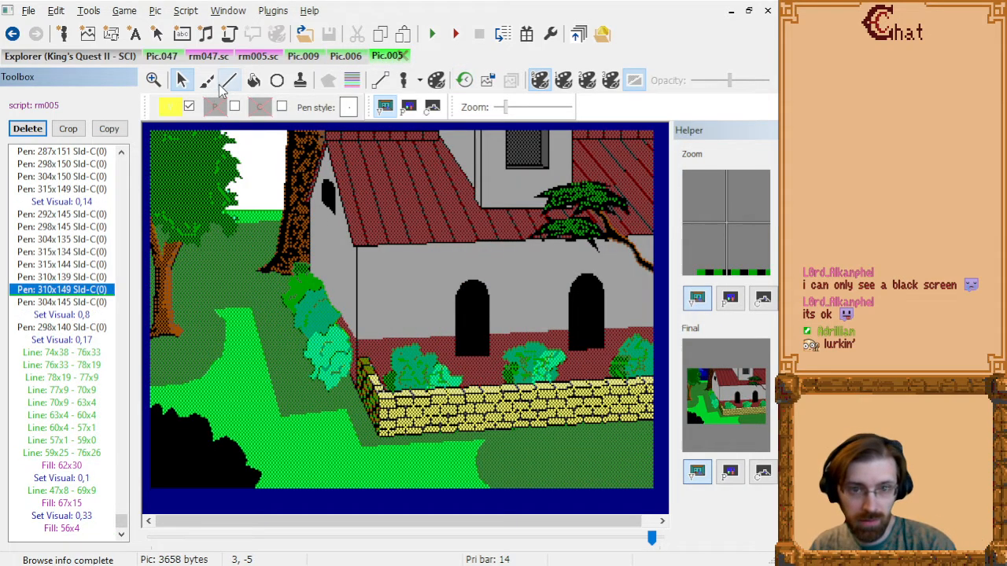
key(Home)
click(59, 281)
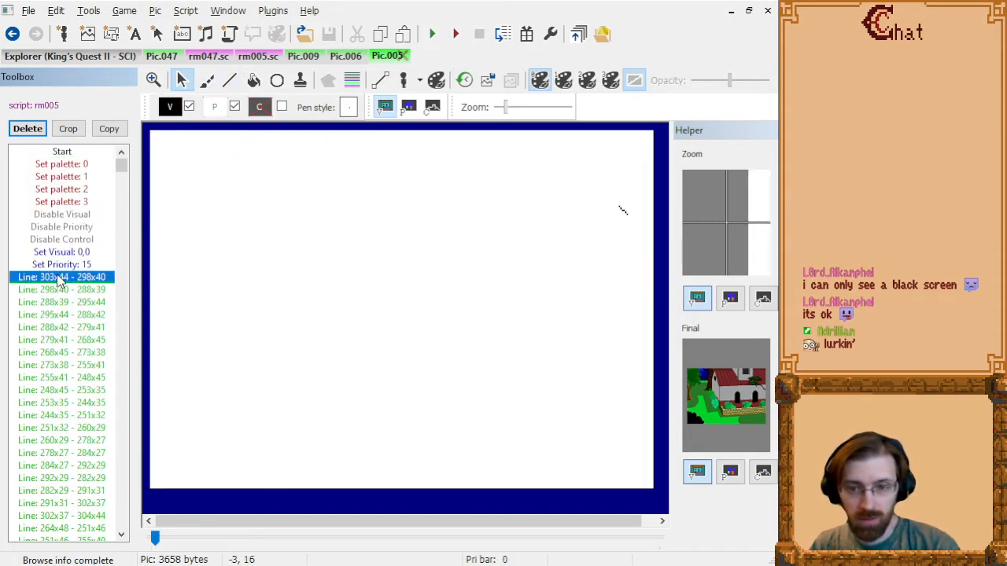
key(Down)
key(Down)
key(Down)
key(Down)
key(Down)
key(Down)
key(Down)
key(Down)
key(Down)
key(Down)
key(Down)
key(Down)
key(Down)
key(Down)
key(Down)
key(Down)
key(Down)
key(Down)
key(Down)
key(Down)
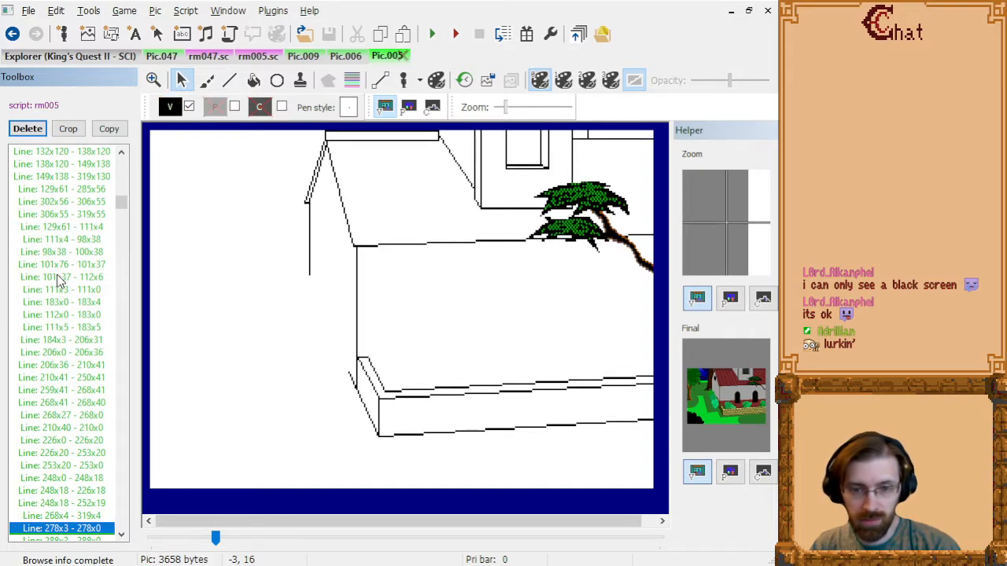
key(Down)
key(Down)
key(Down)
key(Down)
key(Down)
key(Down)
key(Down)
key(Down)
key(Down)
key(Down)
key(Down)
key(Down)
key(Down)
key(Down)
key(Down)
key(Down)
key(Down)
key(Down)
key(Down)
key(Down)
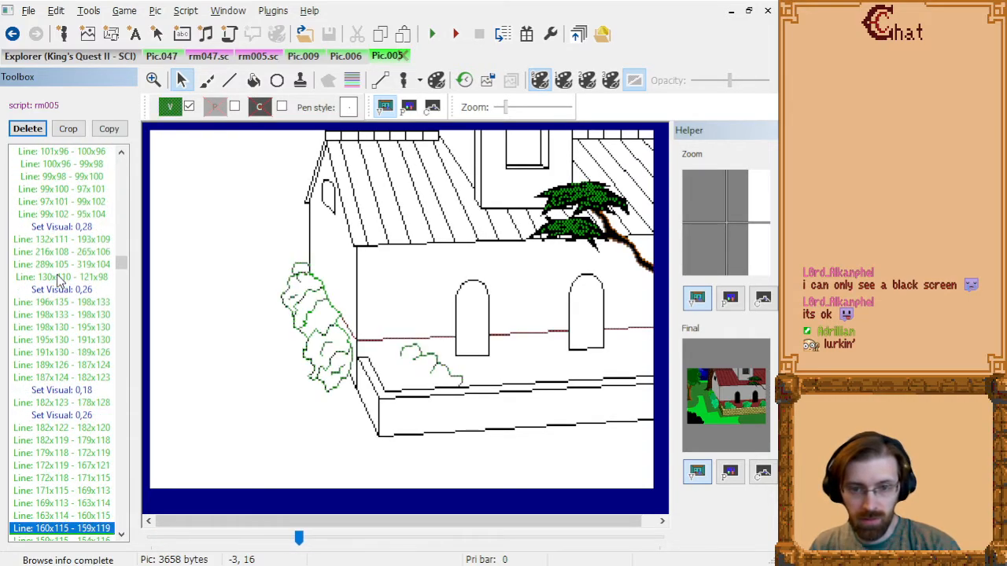
key(Down)
key(Down)
key(Down)
key(Down)
key(Down)
key(Down)
key(Down)
key(Down)
key(Down)
key(Down)
key(Down)
key(Down)
key(Down)
key(Down)
key(Down)
key(Down)
key(Down)
key(Down)
key(Down)
key(Down)
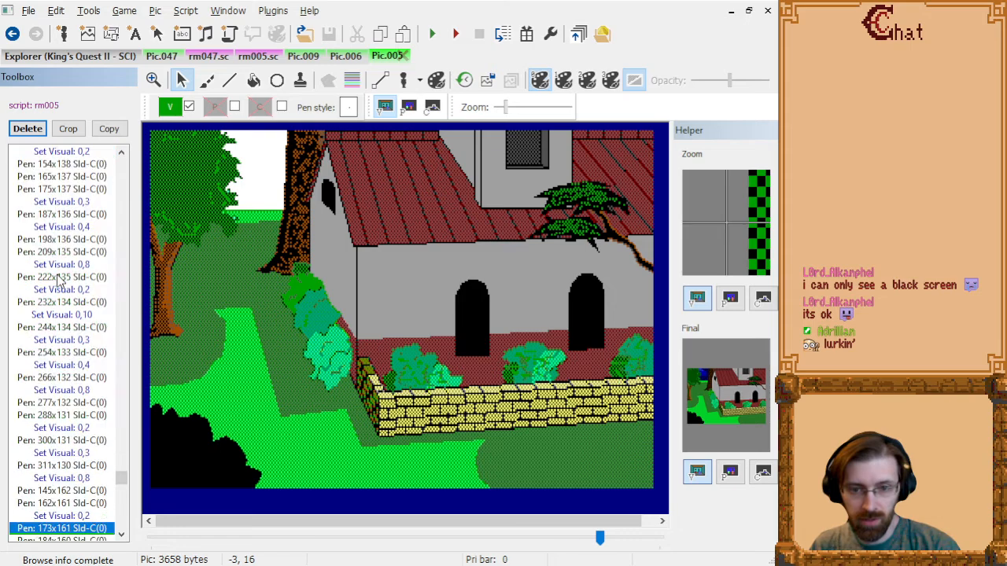
key(Down)
key(Down)
key(Down)
key(Down)
key(Down)
key(Down)
key(Down)
key(Down)
key(Down)
key(Down)
key(Down)
key(Down)
key(Down)
key(Down)
key(Down)
key(Down)
key(Down)
key(Down)
key(Down)
key(Down)
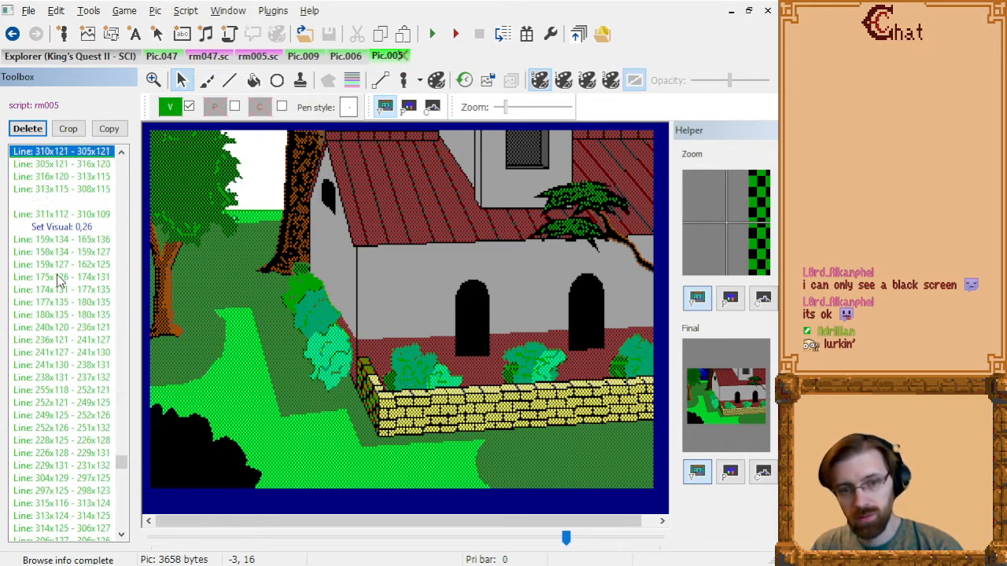
- Go back to the room 5 ground outlines before the grass fills, and choose a visual colour and the Line tool
key(Up)
key(Up)
key(Up)
key(Up)
key(Up)
key(Up)
key(Up)
key(Up)
key(Up)
key(Up)
key(Up)
key(Up)
key(Up)
key(Up)
key(Up)
key(Up)
key(Up)
key(Up)
key(Up)
key(Up)
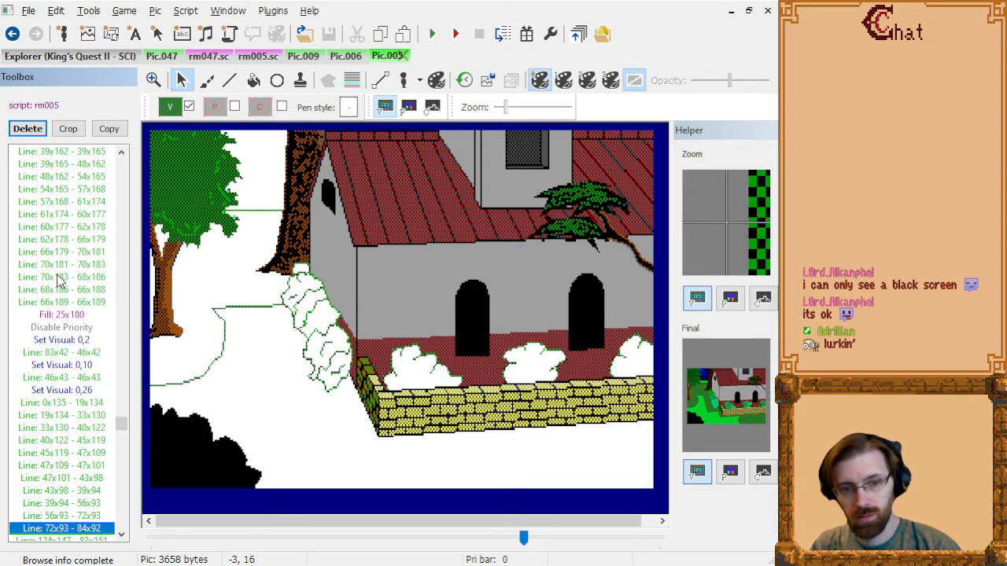
key(Down)
key(Down)
key(Down)
key(Down)
key(Down)
key(Down)
key(Down)
key(Down)
key(Down)
key(Down)
key(Down)
key(Down)
key(Down)
key(Down)
key(Up)
key(Up)
key(Up)
key(Up)
key(Up)
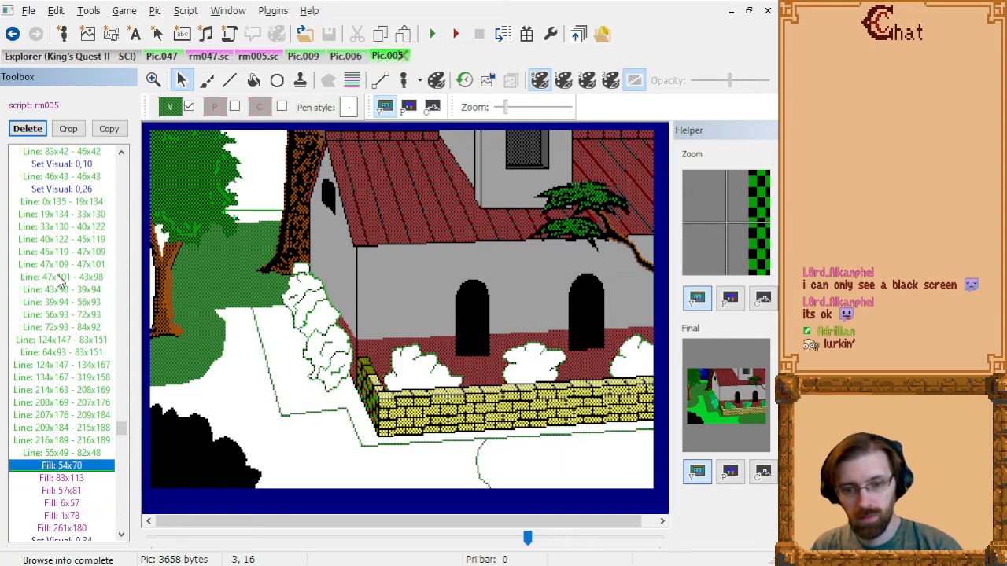
key(Up)
key(Up)
key(Up)
key(Up)
key(Up)
key(Down)
key(Down)
key(Down)
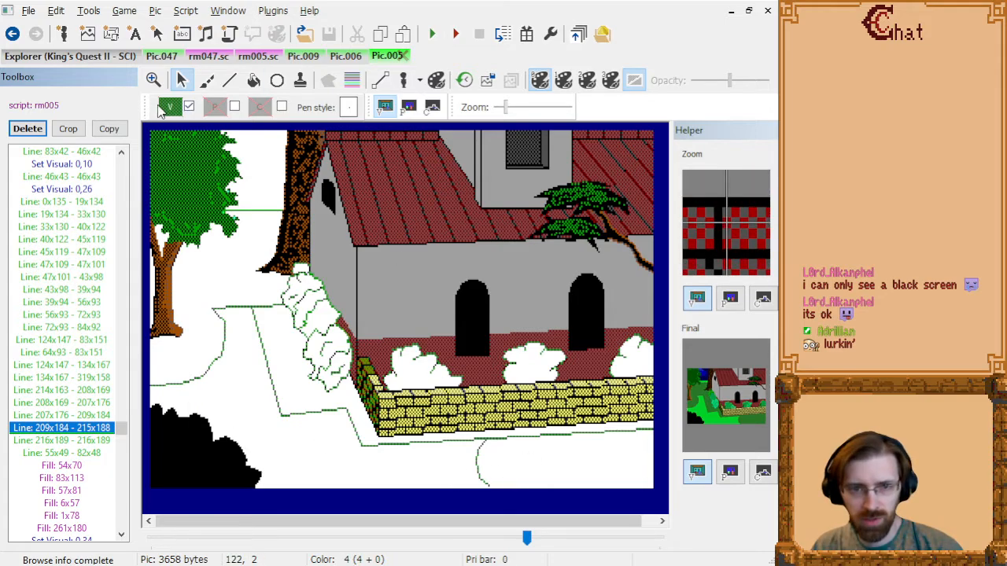
click(168, 108)
click(319, 246)
click(230, 82)
- Switch to the room 6 picture and step back through its drawing commands to the ground outlines before the grass and path textures
click(346, 56)
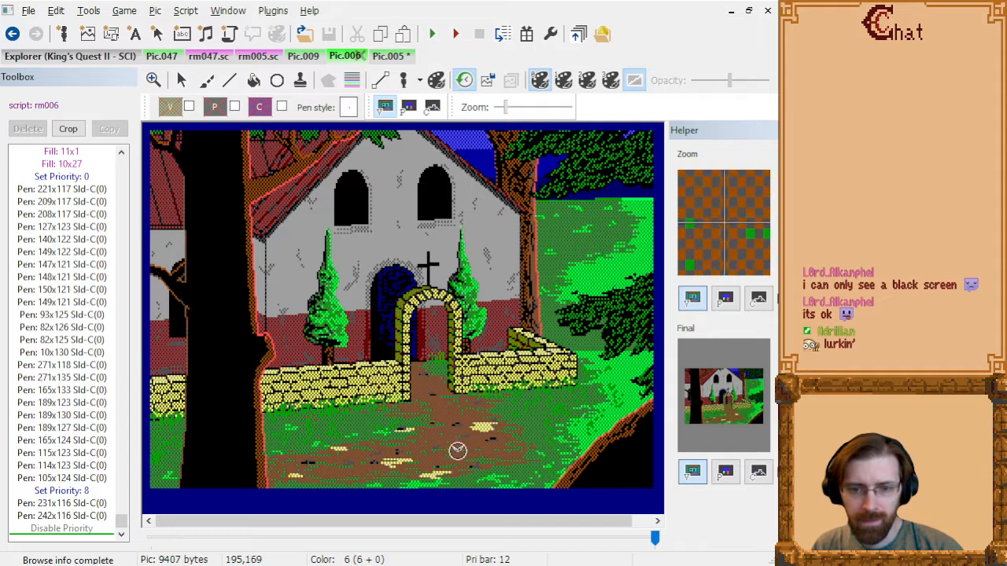
key(Up)
key(Up)
key(Up)
key(Up)
key(Up)
key(Up)
key(Up)
key(Up)
key(Up)
key(Up)
key(Up)
key(Up)
key(Up)
key(Up)
key(Up)
key(Up)
key(Up)
key(Up)
key(Up)
key(Up)
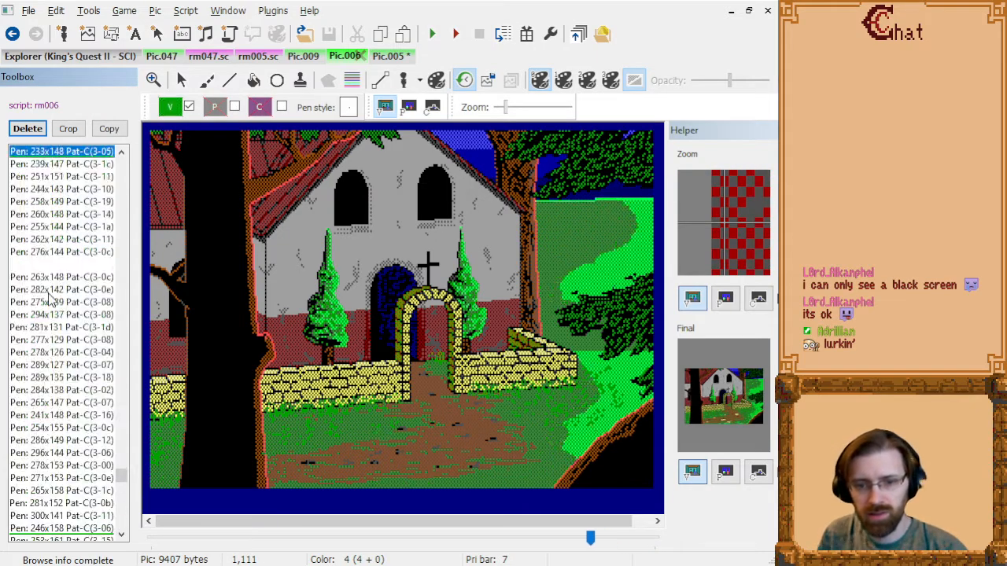
key(Up)
key(Up)
key(Up)
key(Up)
key(Up)
key(Up)
key(Up)
key(Up)
key(Up)
key(Up)
key(Up)
key(Up)
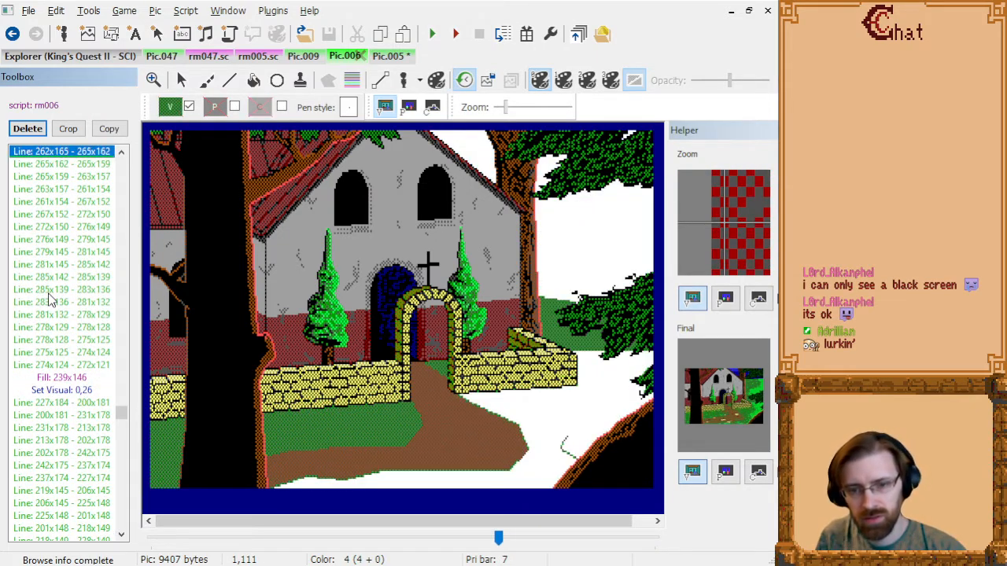
- Replay the room 6 picture's drawing commands through to the end to examine how the path strokes, grass fills and grass textures are layered
key(Down)
key(Down)
key(Down)
key(Down)
key(Down)
key(Down)
key(Down)
key(Down)
key(Down)
key(Down)
key(Down)
key(Down)
key(Down)
key(Down)
key(Down)
key(Down)
key(Down)
key(Down)
key(Down)
key(Down)
key(Down)
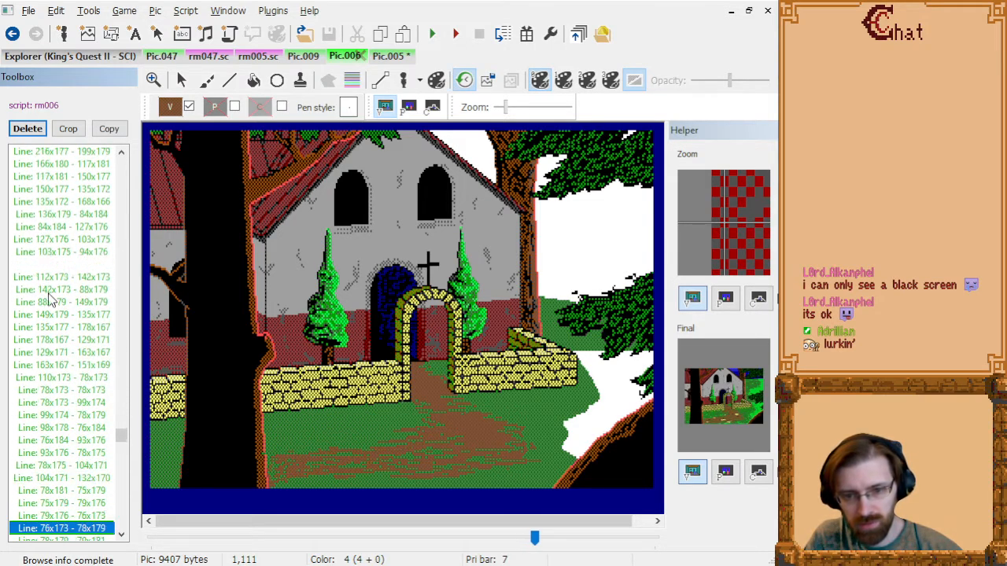
key(Down)
key(Down)
key(Down)
key(Down)
key(Down)
key(Down)
key(Down)
key(Down)
key(Down)
key(Down)
key(Down)
key(Down)
key(Down)
key(Down)
key(Down)
key(Down)
key(Down)
key(Down)
key(Down)
key(Down)
key(Down)
key(Down)
key(Down)
key(Down)
key(Down)
key(Down)
key(Down)
key(Down)
key(Down)
key(Down)
key(Down)
key(Down)
key(Down)
key(Down)
key(Down)
key(Down)
key(Down)
key(Down)
key(Down)
key(Down)
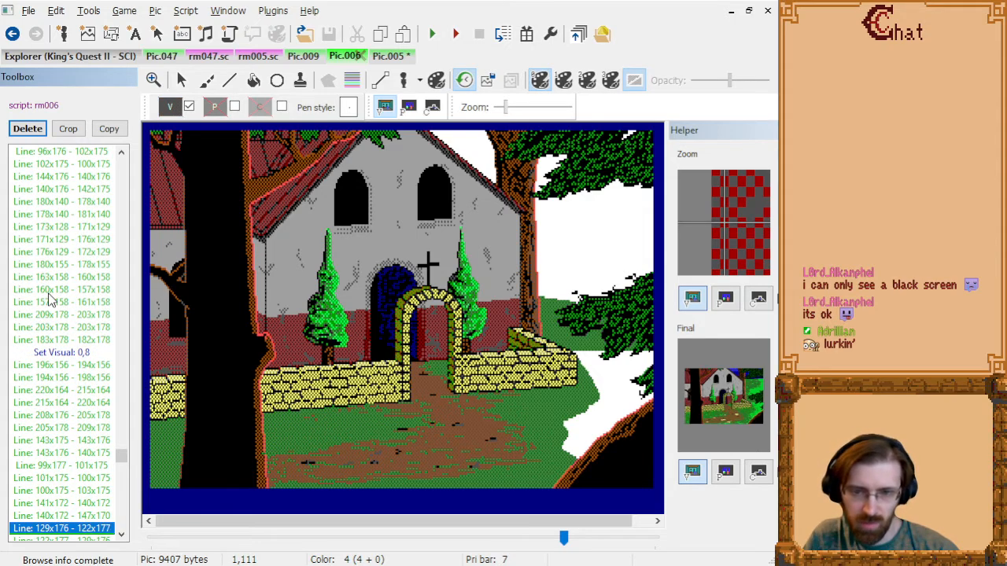
key(Down)
key(Down)
key(Down)
key(Down)
key(Down)
key(Down)
key(Down)
key(Down)
key(Down)
key(Down)
key(Down)
key(Down)
key(Down)
key(Down)
key(Down)
key(Down)
key(Down)
key(Down)
key(Down)
key(Down)
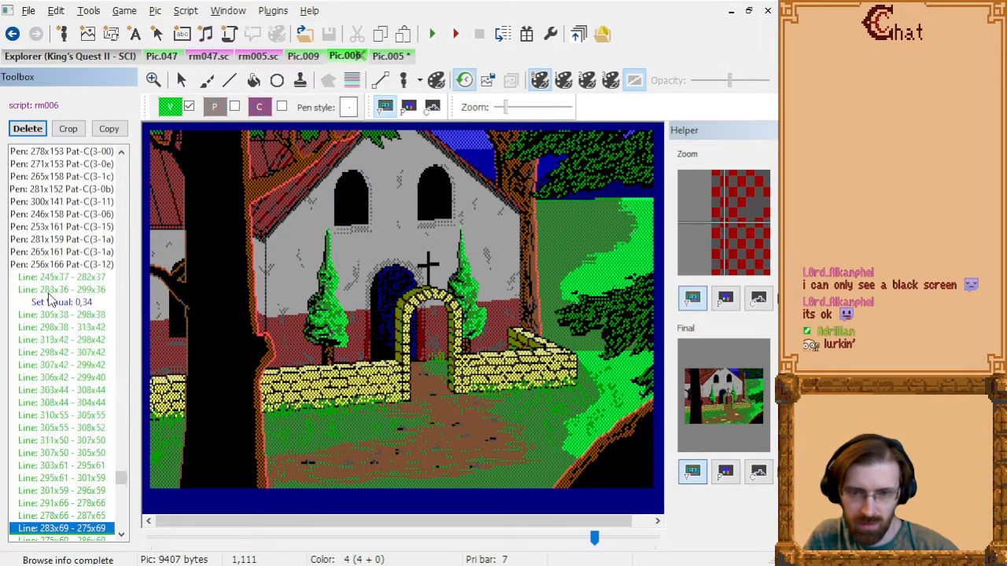
key(Down)
key(Down)
key(Down)
key(Down)
key(Down)
key(Down)
key(Down)
key(Down)
key(Down)
key(Down)
key(Down)
key(Down)
key(Down)
key(Down)
key(Down)
key(Down)
key(Down)
key(Down)
key(Down)
key(Down)
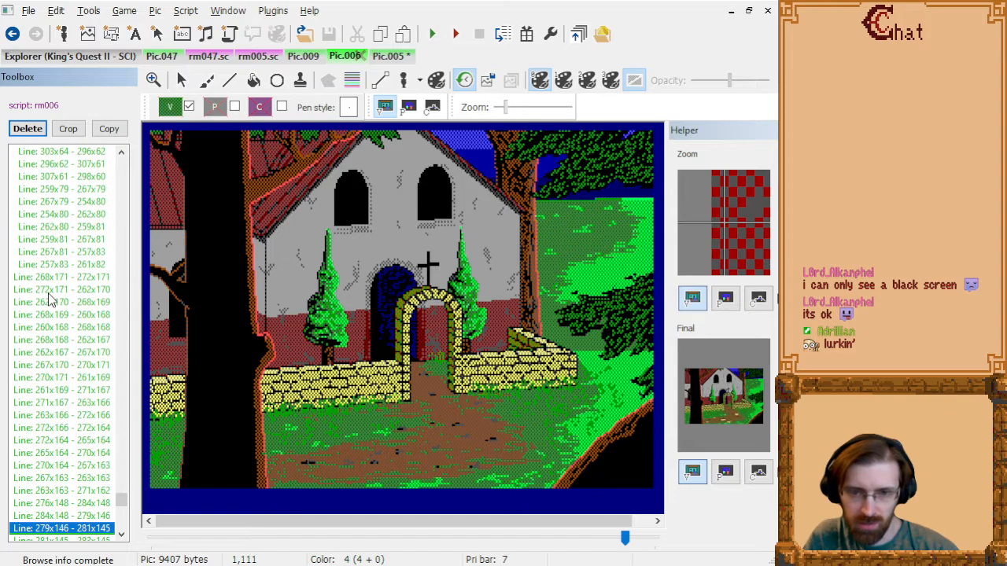
key(Down)
key(Down)
key(Down)
key(Down)
key(Down)
key(Down)
key(Down)
key(Down)
key(Down)
key(Down)
key(Down)
key(Down)
key(Down)
key(Down)
key(Down)
key(Down)
key(Down)
key(Down)
key(Down)
key(Down)
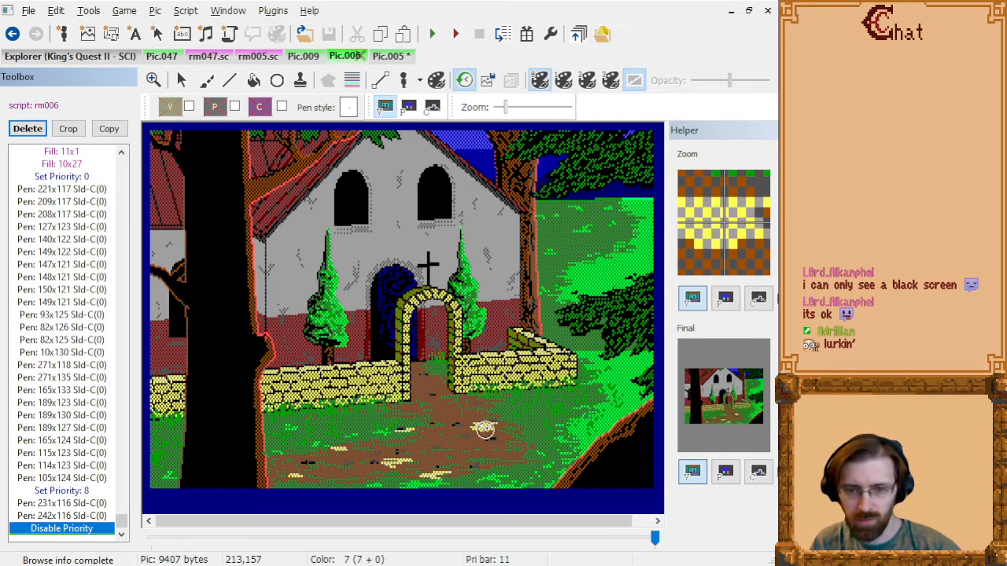
- Step back to the visual colour command before the path's yellow highlight lines and try brown 0,6 for them
drag(654, 537, 634, 537)
click(42, 157)
key(Up)
key(Up)
key(Up)
key(Up)
key(Up)
key(Up)
key(Up)
key(Up)
key(Up)
key(Up)
key(Up)
key(Up)
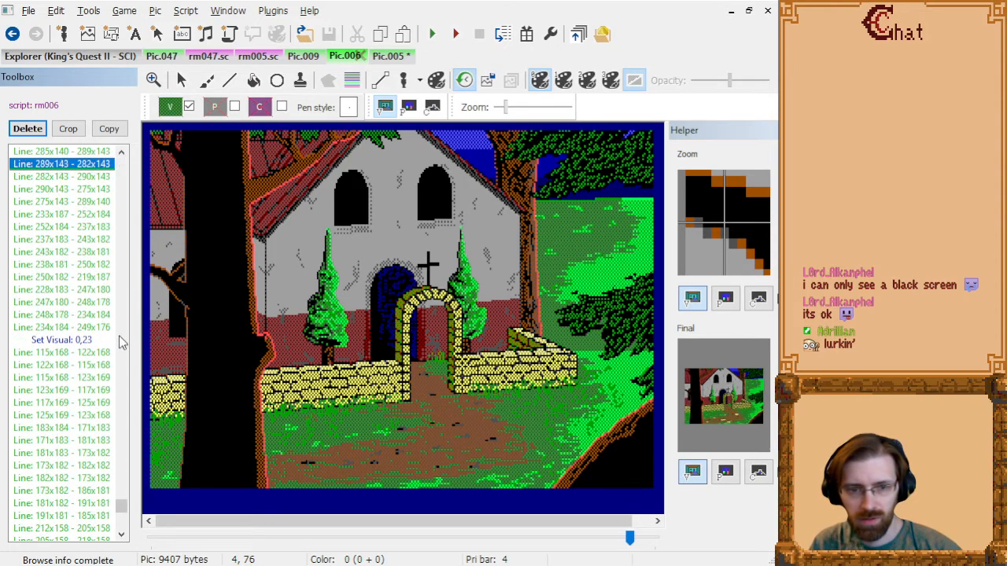
key(Down)
key(Down)
key(Down)
key(Down)
key(Down)
key(Down)
key(Down)
key(Down)
key(Down)
key(Down)
key(Down)
key(Down)
key(Down)
key(Down)
key(Down)
key(Down)
key(Down)
key(Down)
key(Up)
key(Up)
key(Up)
key(Up)
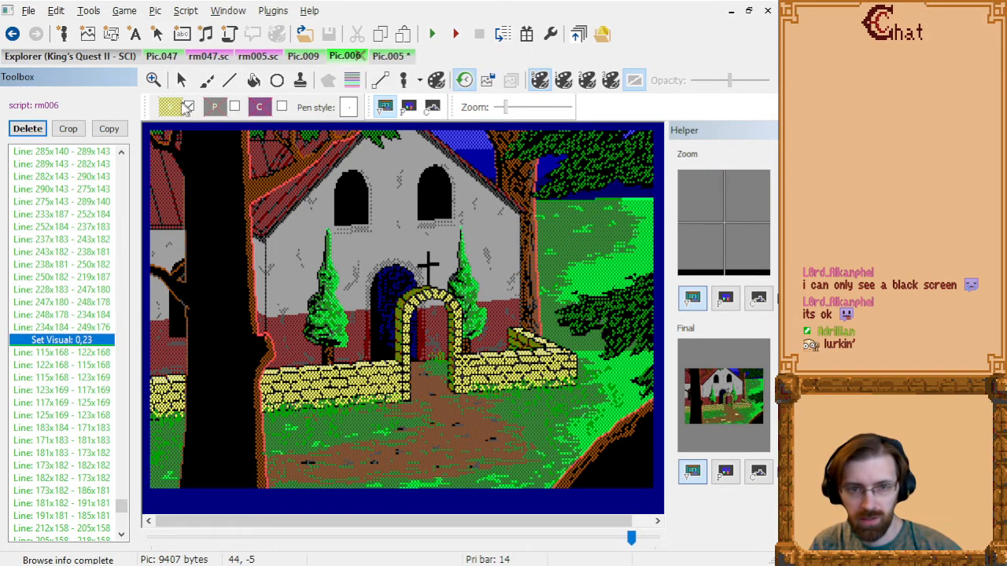
click(172, 107)
click(324, 162)
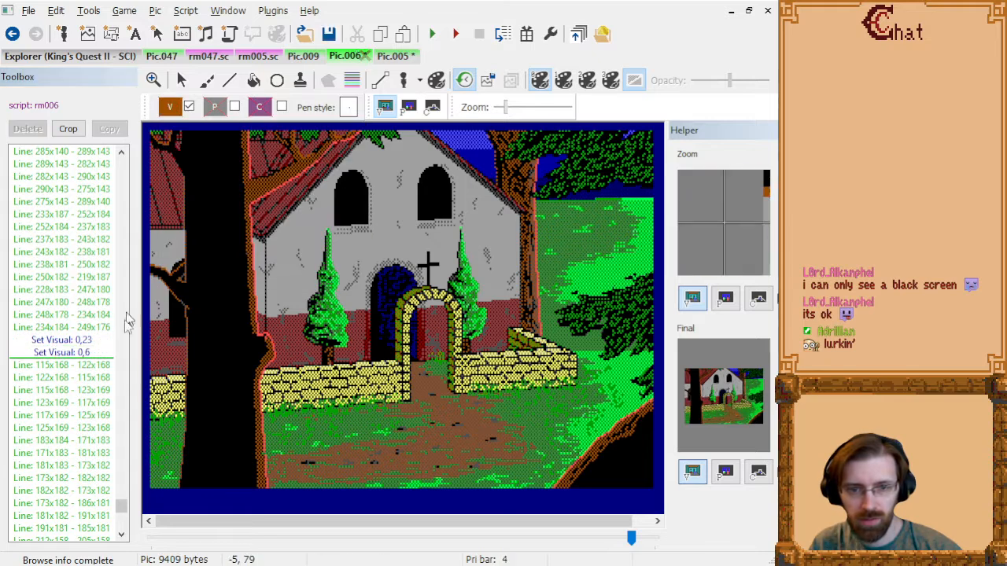
- Replay the remaining drawing commands to the end of the list to examine the path highlights in brown
click(83, 353)
key(Down)
key(Down)
key(Down)
key(Down)
key(Down)
key(Down)
key(Down)
key(Down)
key(Down)
key(Down)
key(Down)
key(Down)
key(Down)
key(Down)
key(Down)
key(Down)
key(Down)
key(Down)
key(Down)
key(Down)
key(Down)
key(Down)
key(Down)
key(Down)
key(Down)
key(Down)
key(Down)
key(Down)
key(Down)
key(Down)
key(Down)
key(Down)
key(Down)
key(Down)
key(Down)
key(Down)
key(Down)
key(Down)
key(Down)
key(Down)
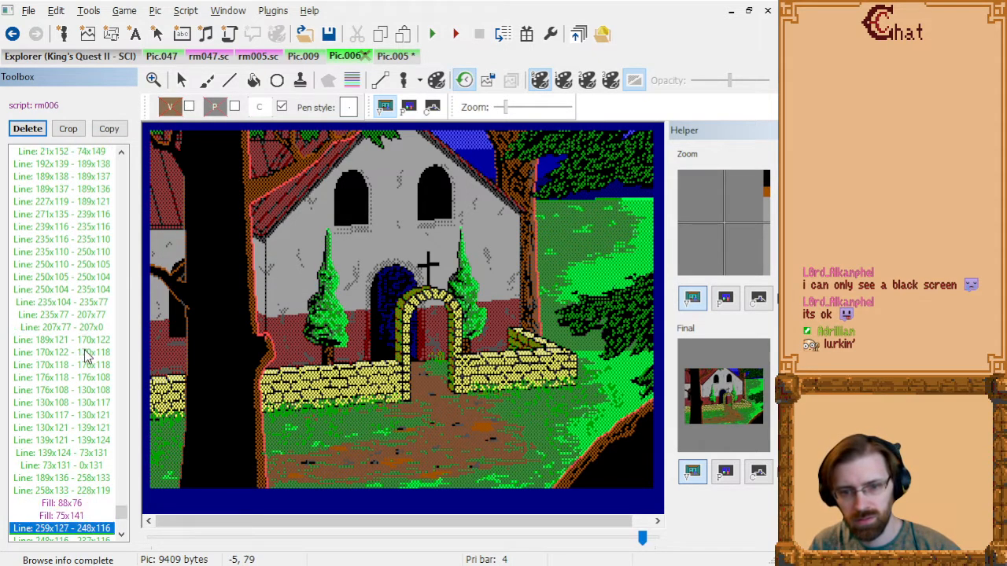
key(Down)
key(Down)
key(Down)
key(Down)
key(Down)
key(Down)
key(Down)
key(Down)
key(Down)
key(Down)
key(Down)
key(Down)
key(Down)
key(Down)
key(Down)
key(Down)
key(Down)
key(Down)
key(Down)
key(Down)
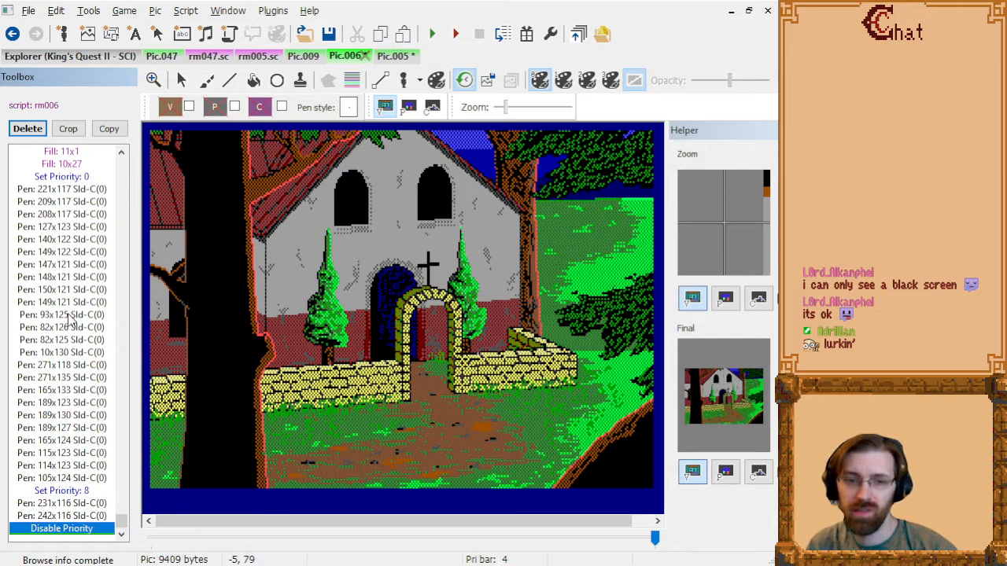
click(479, 428)
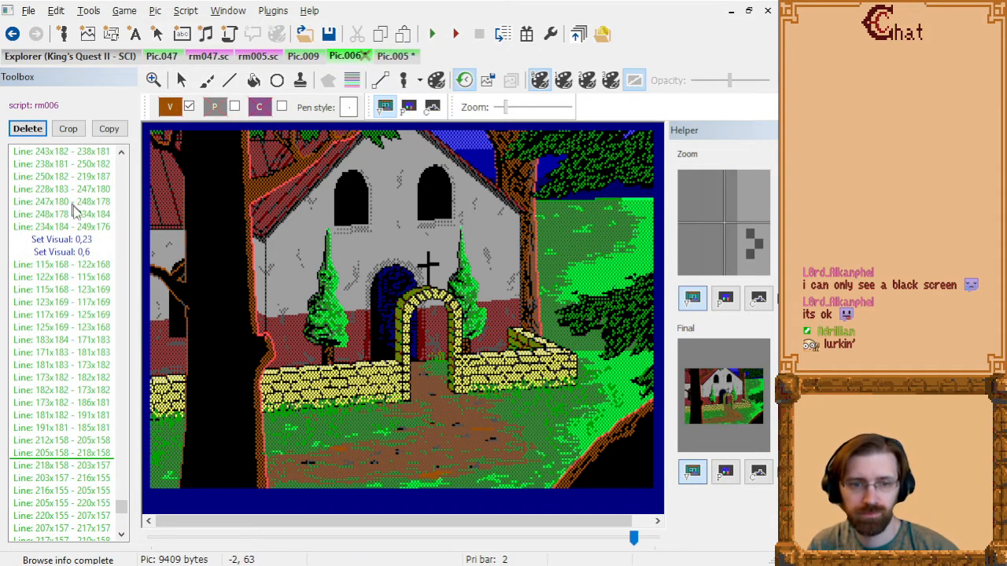
click(85, 252)
click(170, 107)
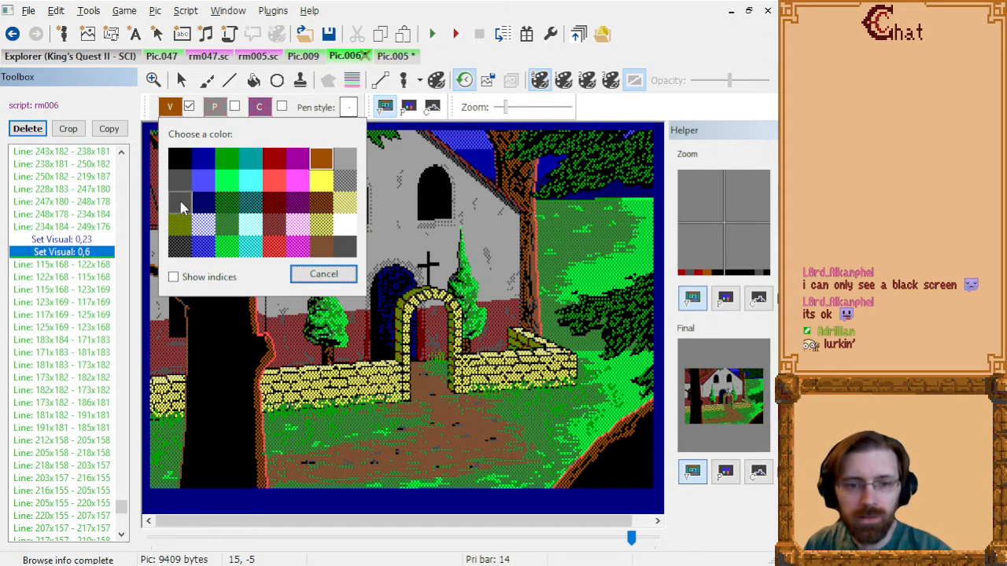
click(69, 221)
- Redefine the unused dark grey third-row swatch in palette 0 as a dither of brown and light grey
key(Home)
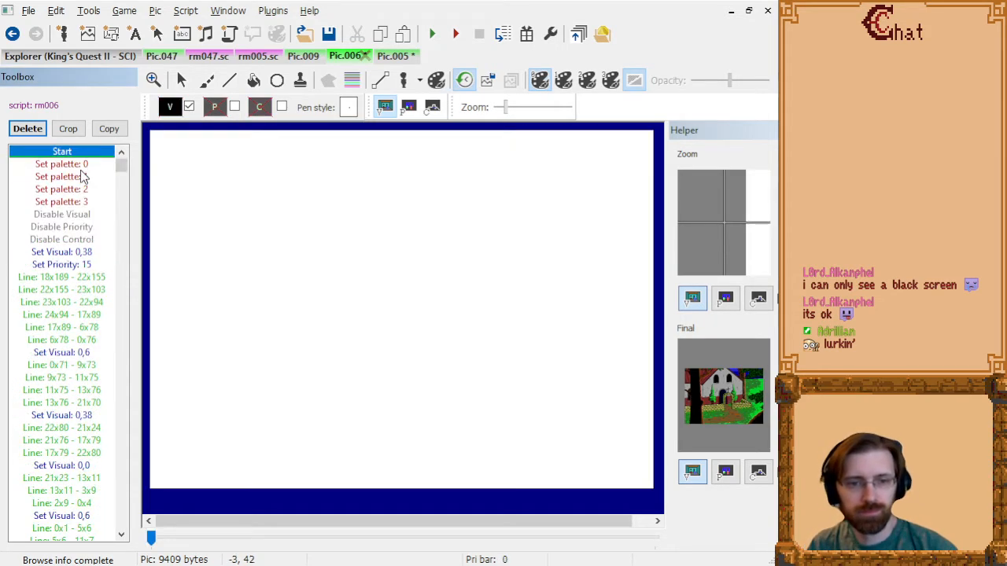
click(82, 168)
click(436, 81)
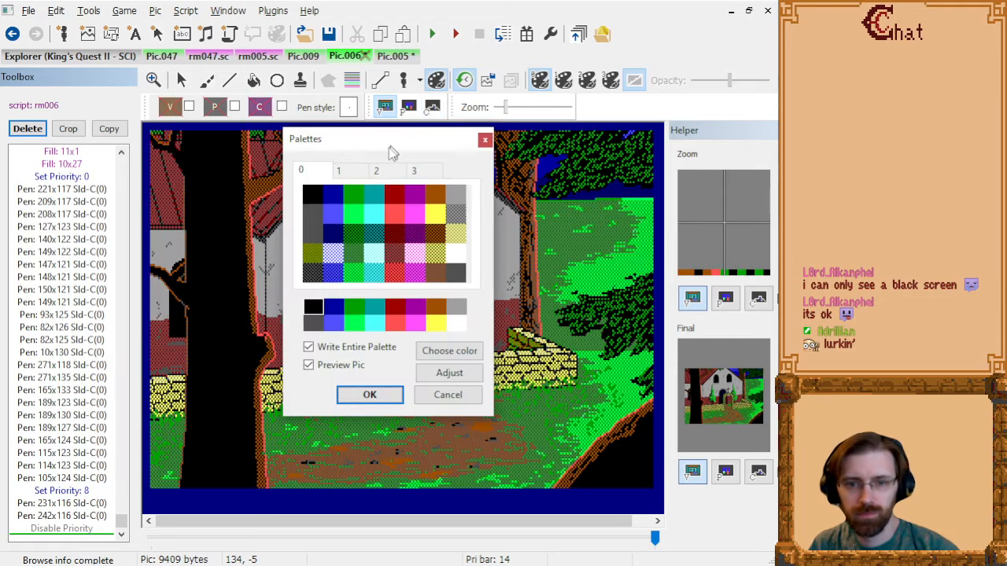
click(314, 238)
click(437, 312)
right_click(459, 309)
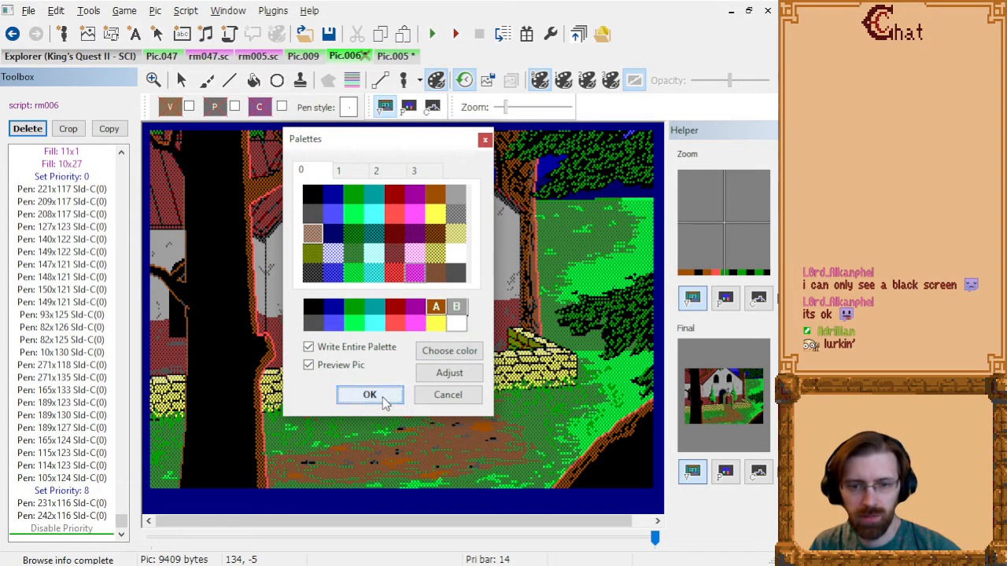
click(385, 400)
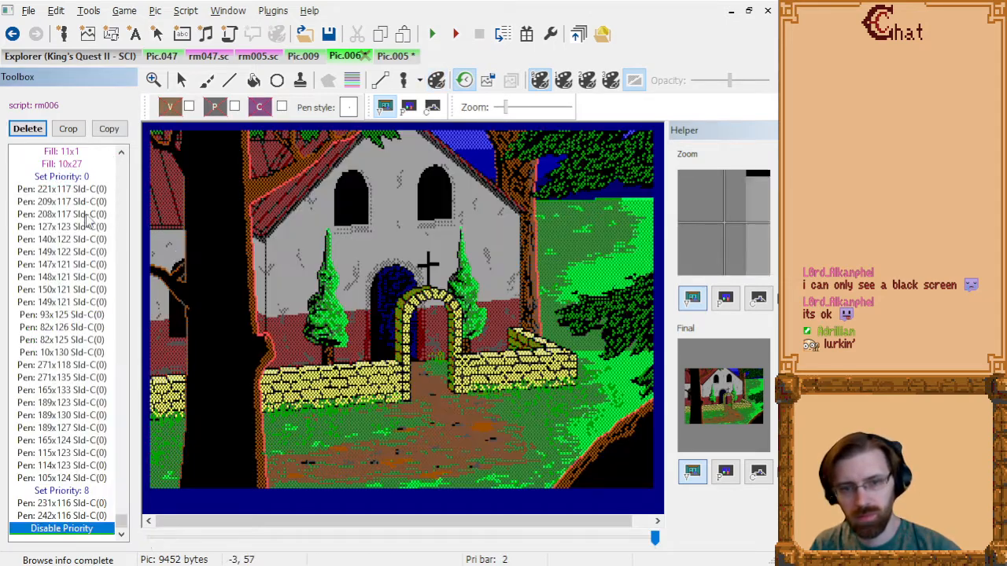
- Set the visual colour of the path's highlight lines to the custom brown and light grey swatch, and check the path
click(481, 431)
scroll(69, 221, up, 8)
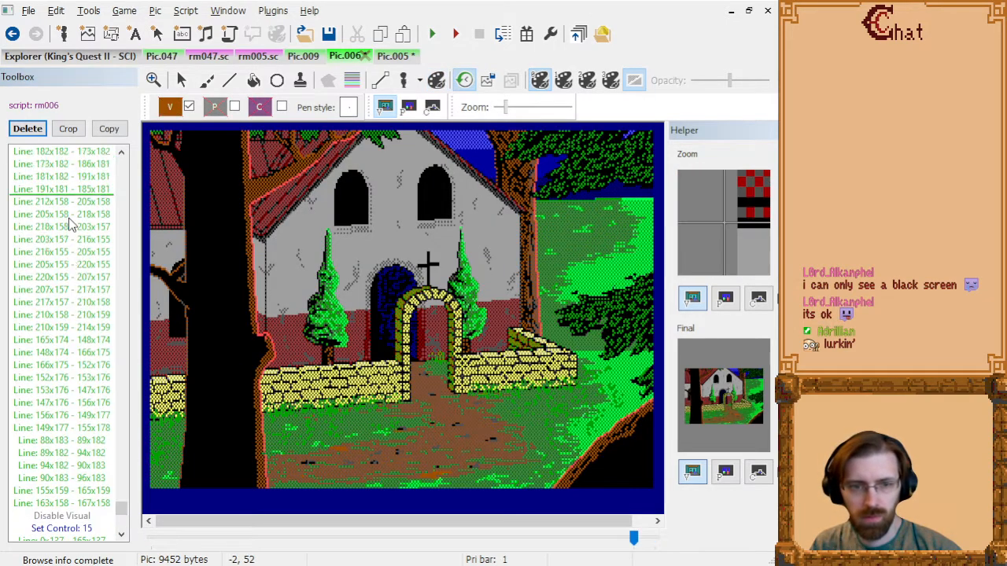
click(84, 277)
click(170, 107)
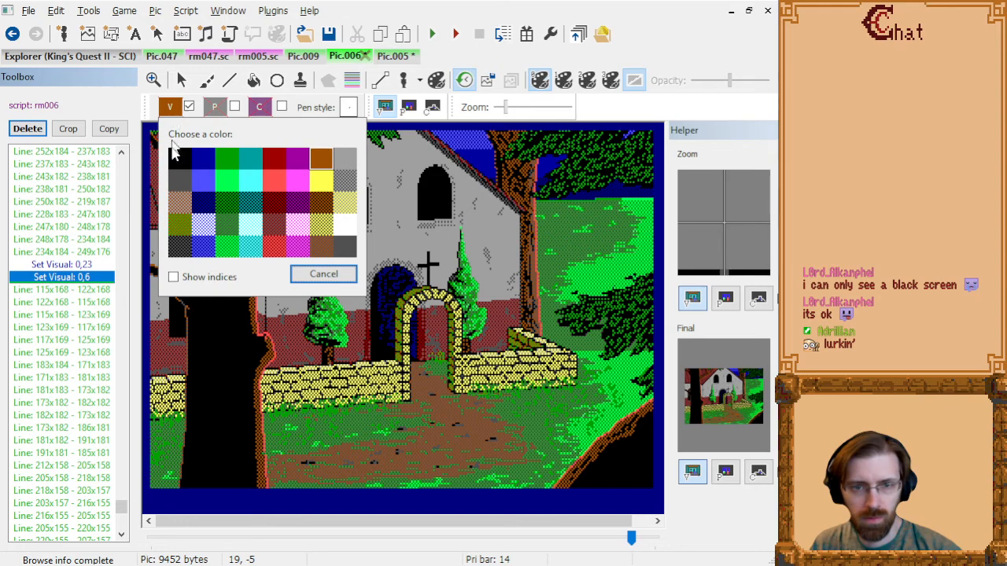
click(180, 198)
click(63, 353)
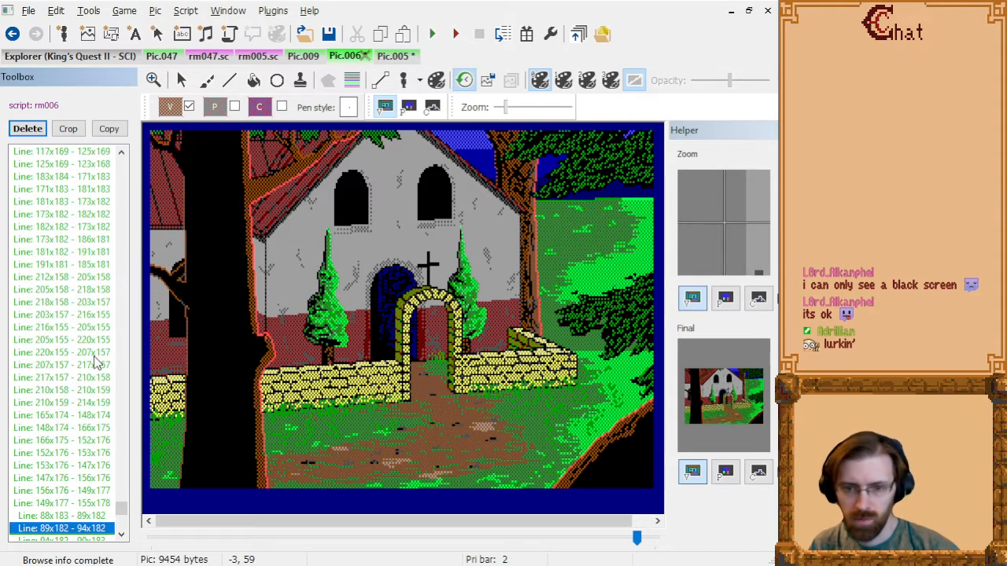
key(Page_Down)
key(Page_Down)
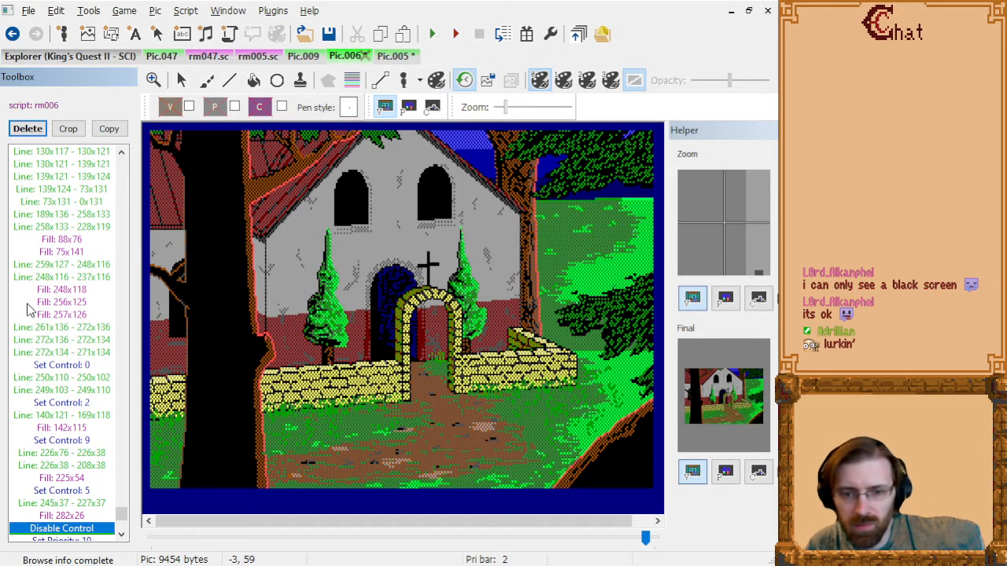
- Edit the custom brown and light grey swatch in palette 0 again, setting light grey as its first colour, and view the complete picture
key(Home)
click(91, 176)
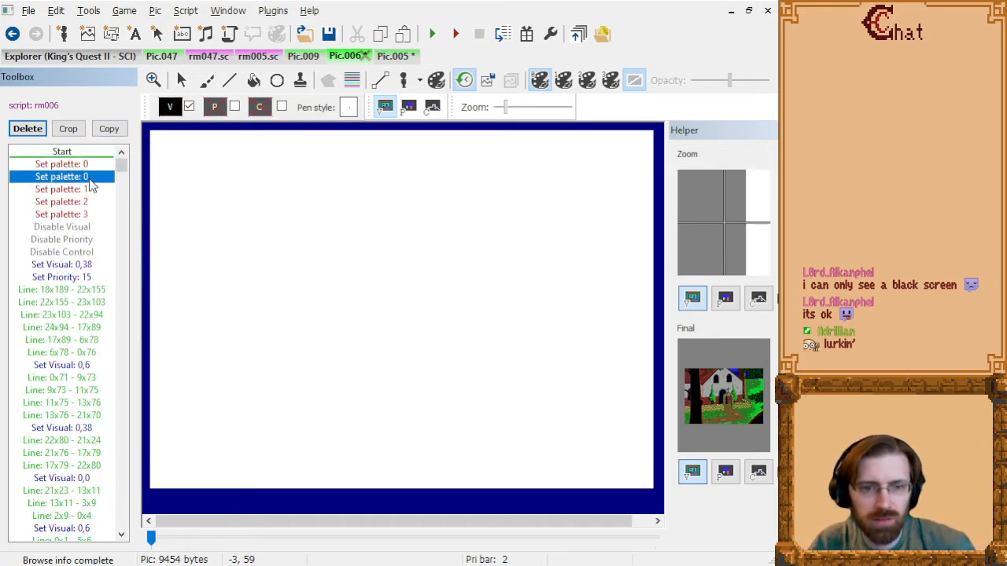
click(436, 80)
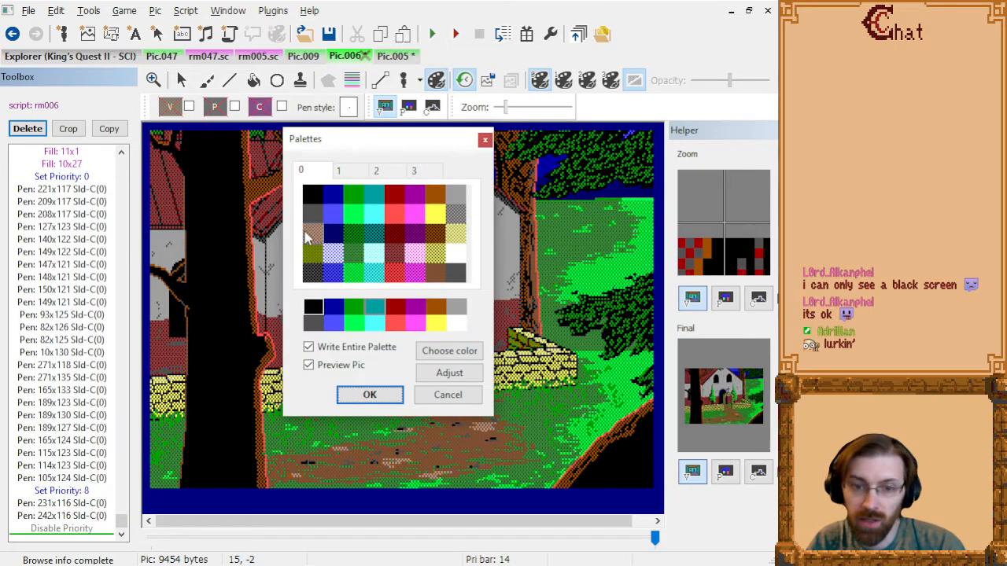
click(312, 233)
click(454, 309)
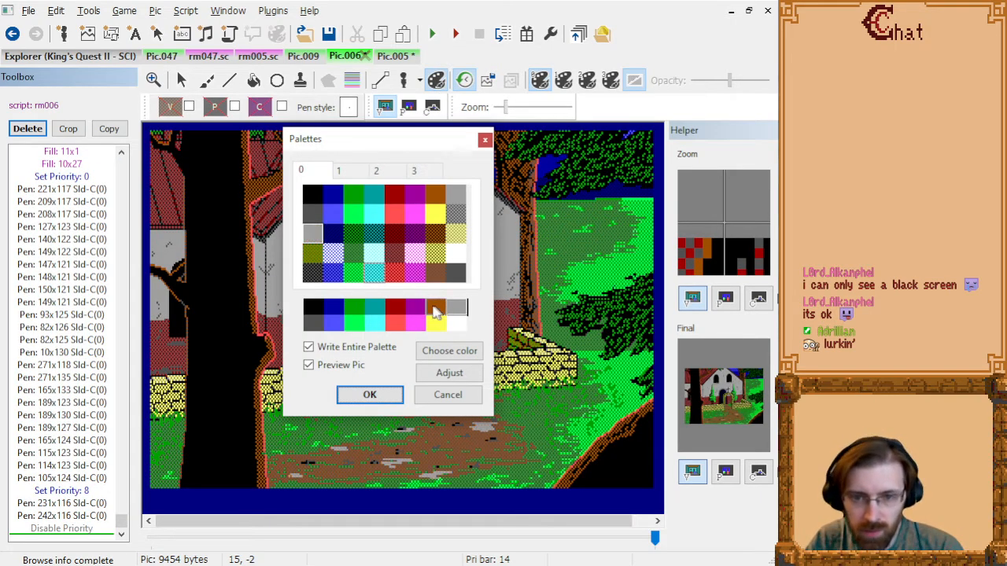
click(369, 395)
click(68, 329)
key(End)
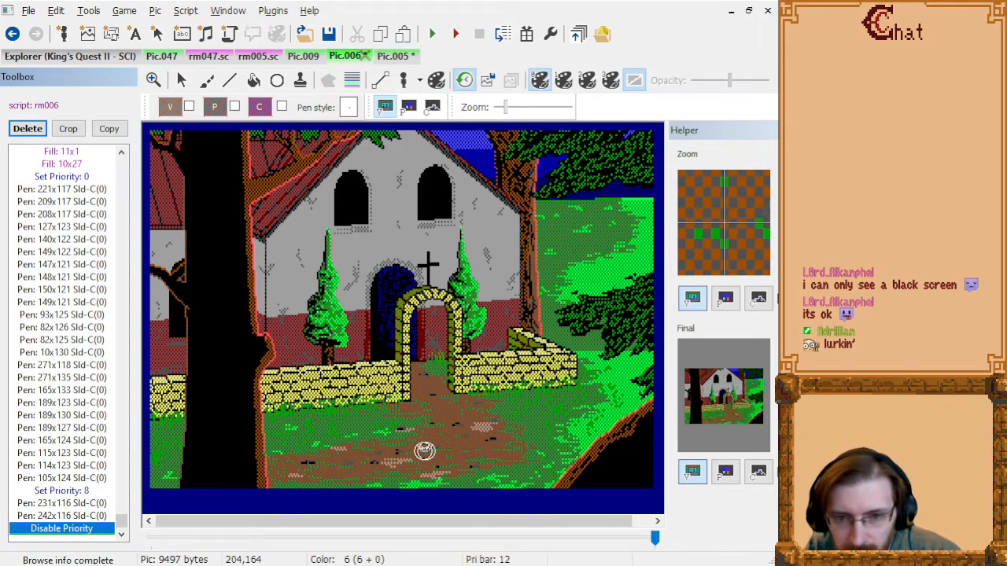
- Delete the two superseded palette 0 commands at the start of the command list and view the complete picture
key(Home)
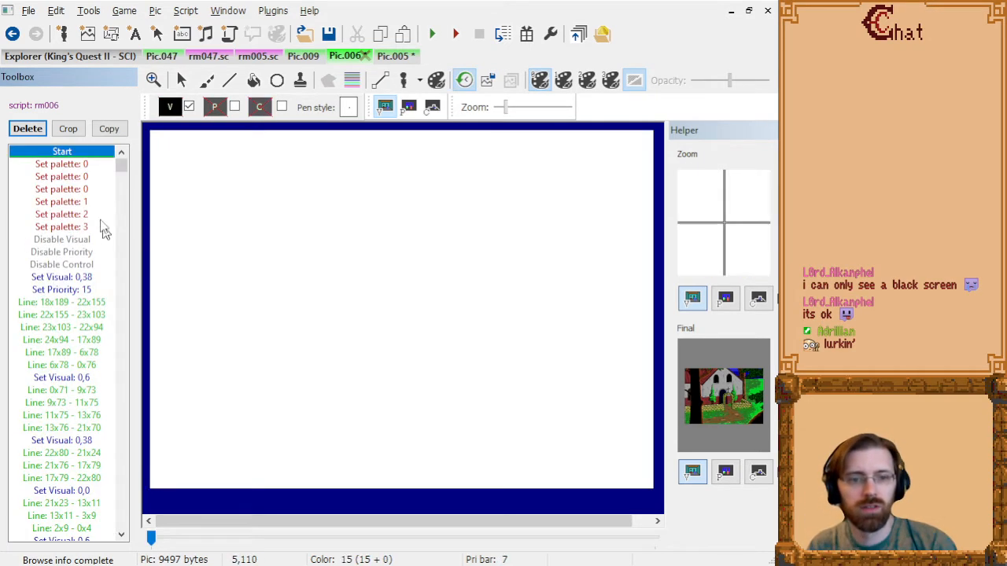
click(75, 166)
key(Delete)
key(Delete)
click(57, 270)
key(End)
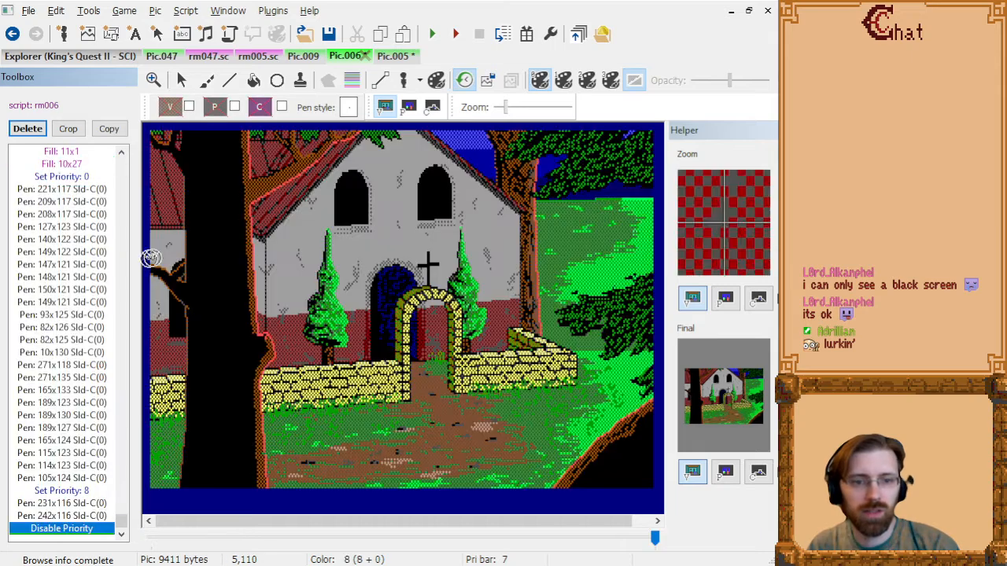
- Delete the superseded visual colour commands before the path's highlight lines and return to the complete picture
click(484, 429)
scroll(93, 293, up, 9)
click(88, 354)
key(Delete)
key(End)
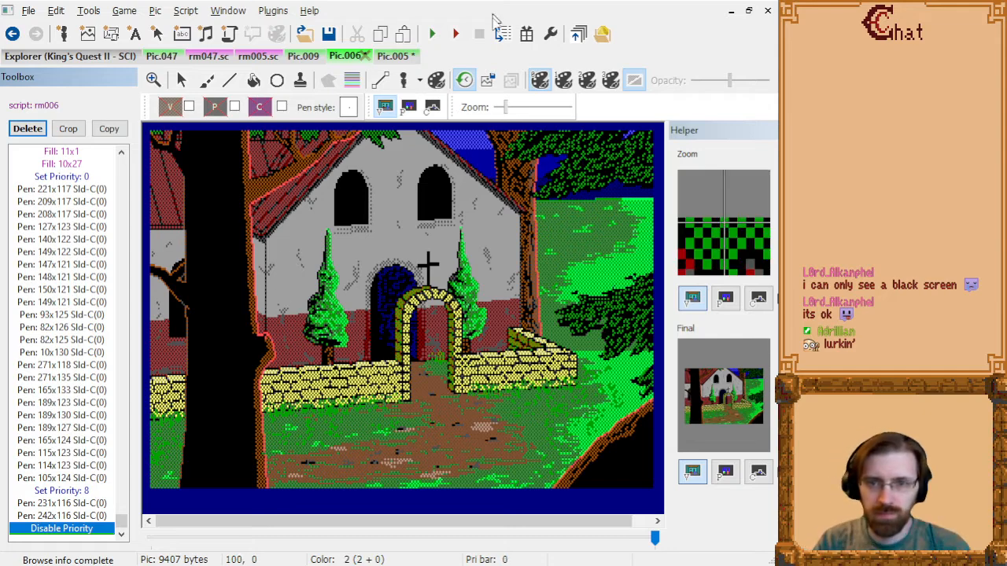
- Save the room 6 picture, close the compiler output, and switch to the selection tool
key(ctrl+s)
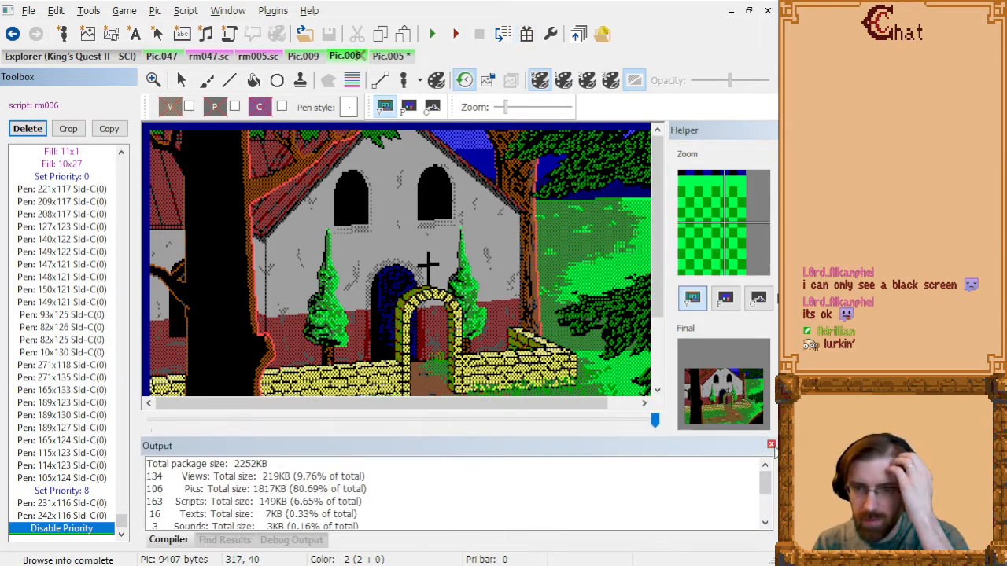
click(771, 445)
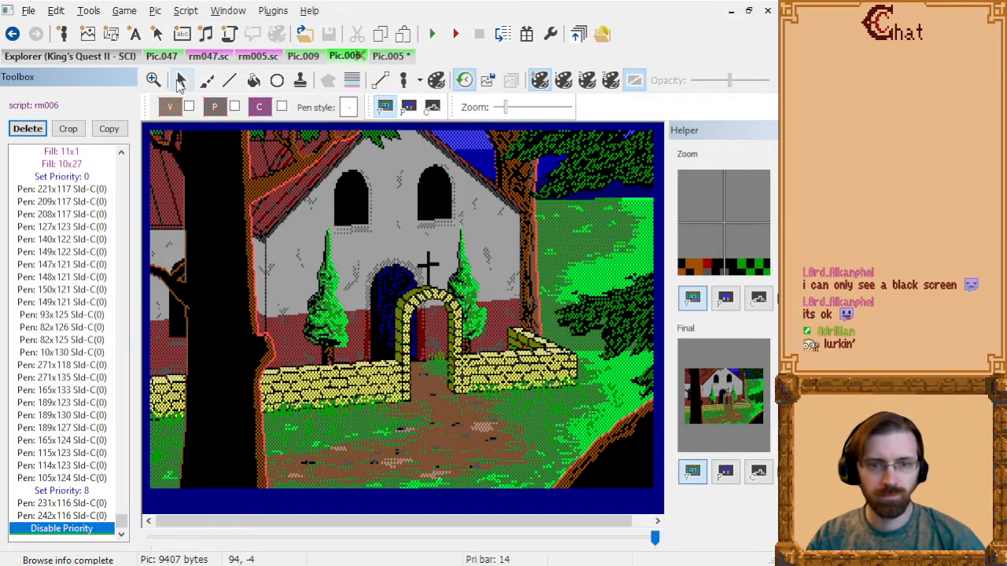
click(180, 80)
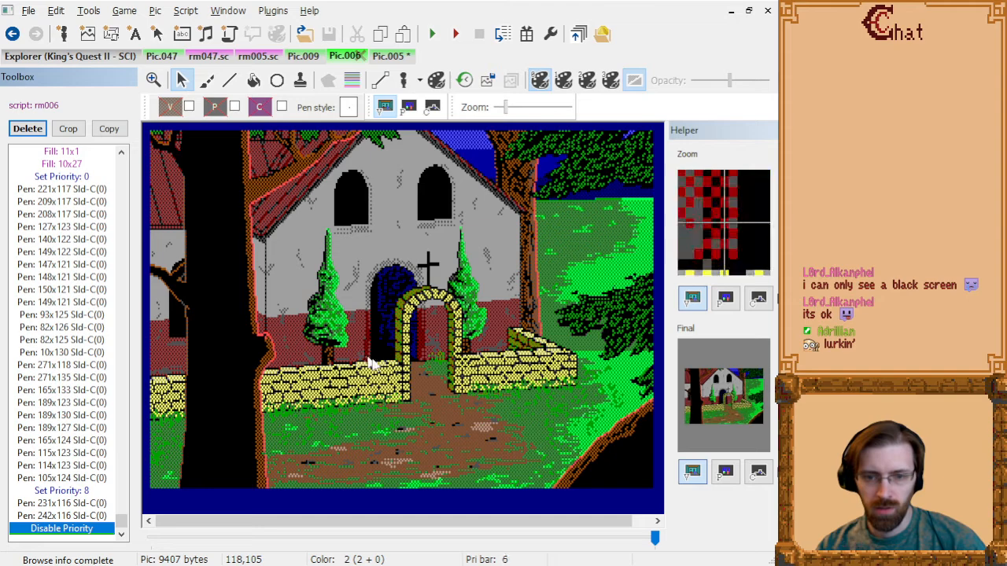
- Switch to the room 5 picture and insert visual colour 0,38 after the outline 134x167 - 319x158 below the garden wall
click(387, 56)
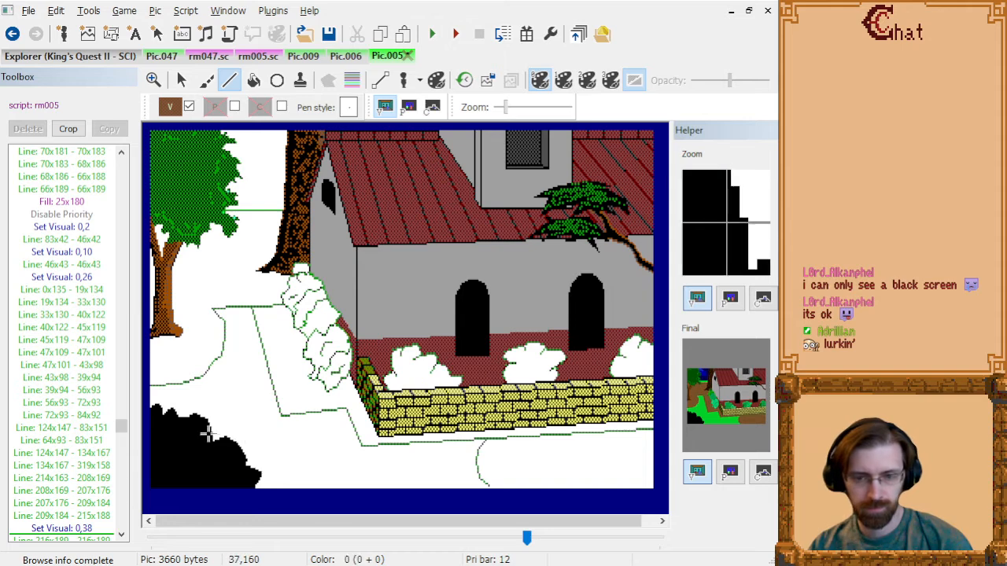
click(82, 516)
key(Up)
key(Up)
key(Up)
key(Up)
key(Up)
key(Down)
key(Down)
key(Up)
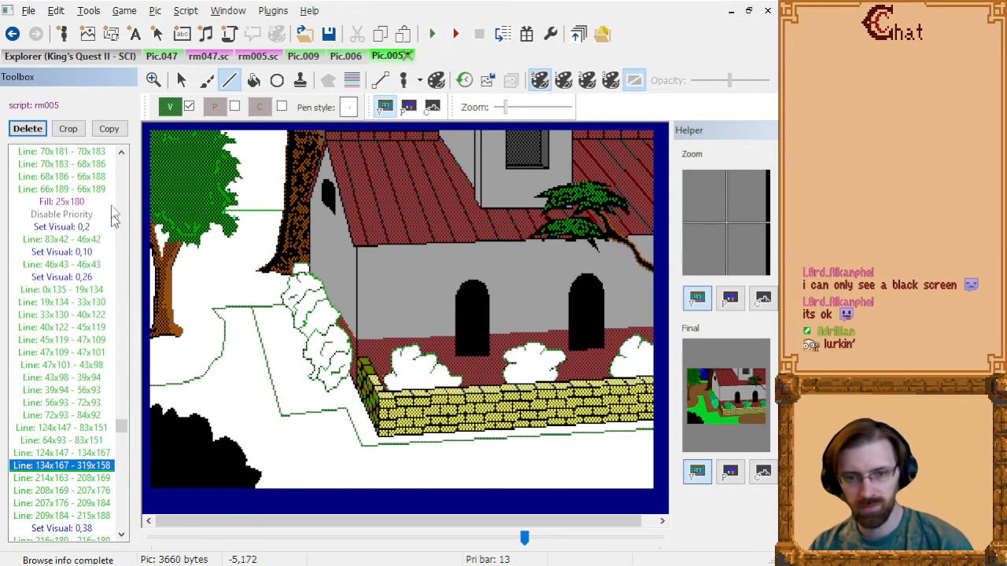
click(170, 107)
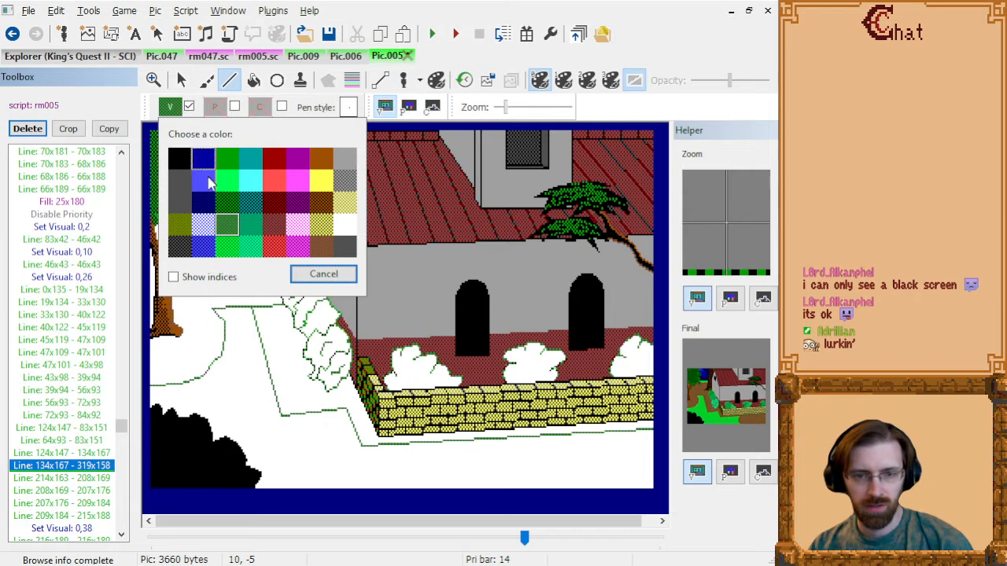
click(322, 247)
- Delete the duplicate visual colour 0,38 command further down the list and return to the newly inserted one
scroll(93, 435, down, 2)
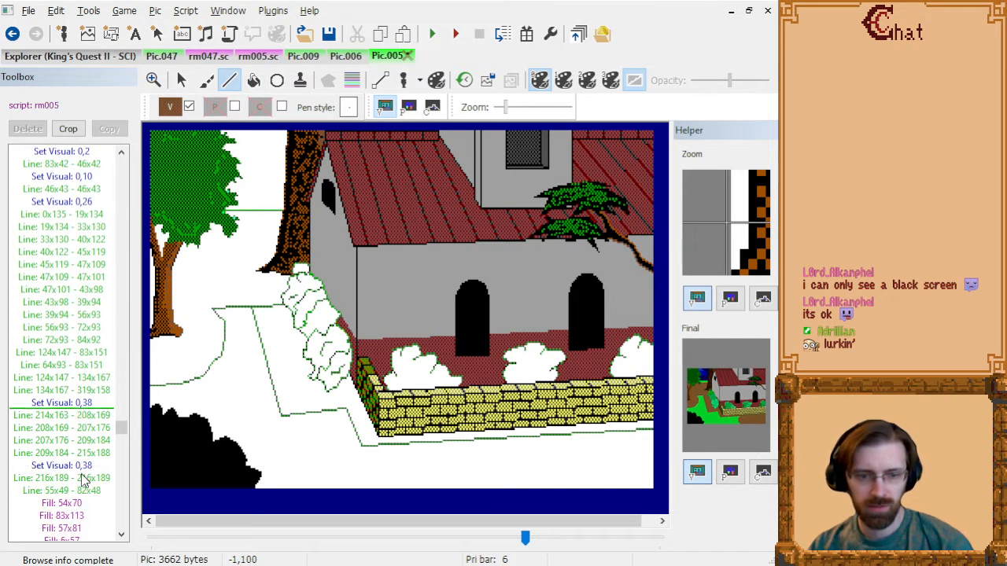
click(87, 465)
click(89, 403)
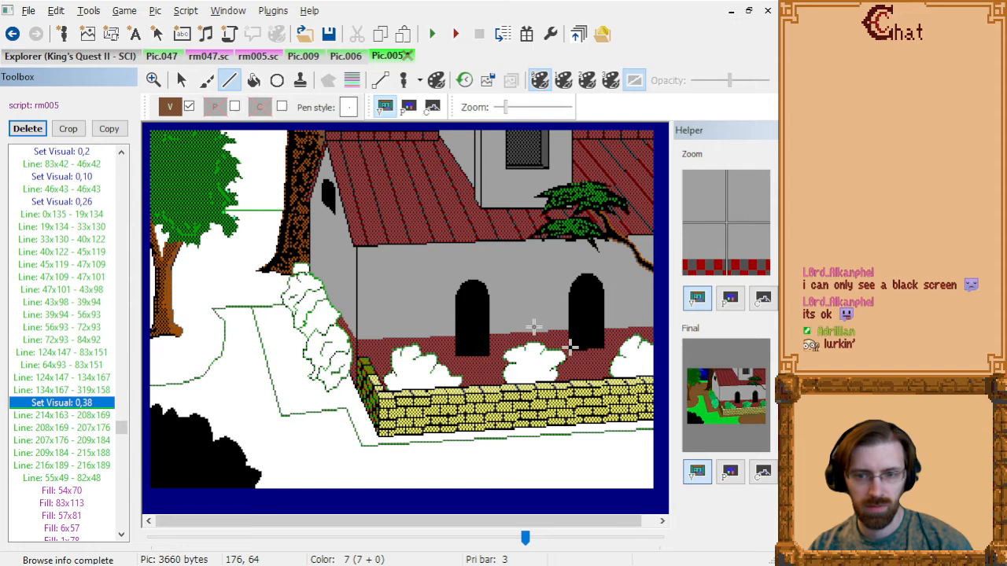
- Try starting a brown line below the garden wall, and check the room 6 picture's path before returning to room 5's Line tool
click(650, 440)
right_click(479, 449)
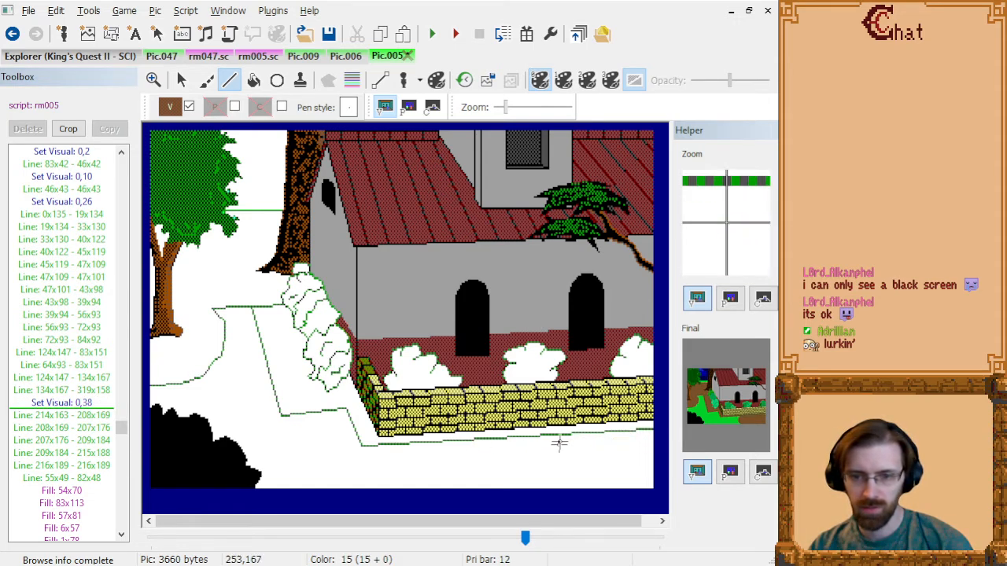
click(343, 56)
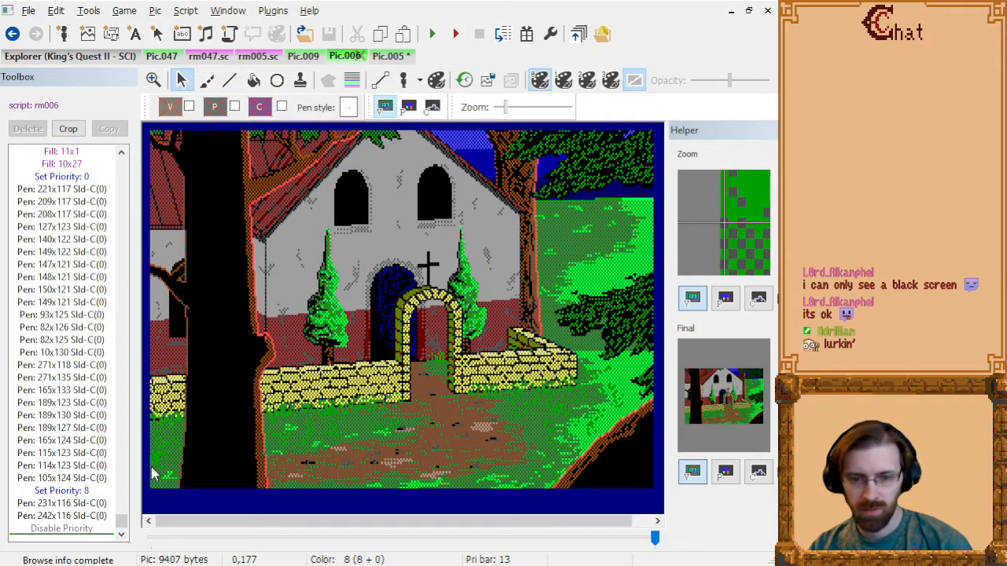
click(388, 56)
key(l)
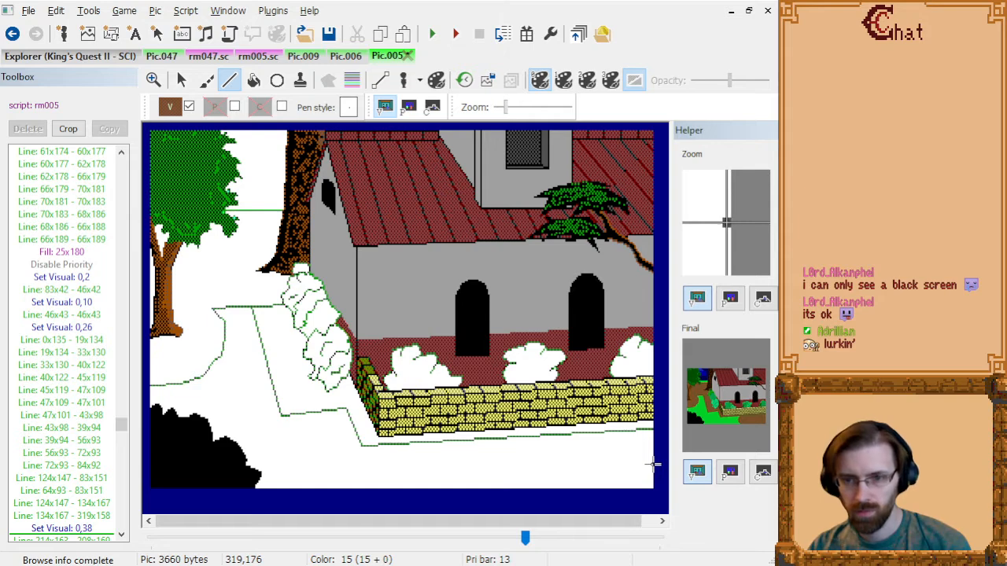
- Draw a curved brown path edge below the garden wall through 319x176, 255x172, 200x176, 161x183 and 147x189
click(653, 464)
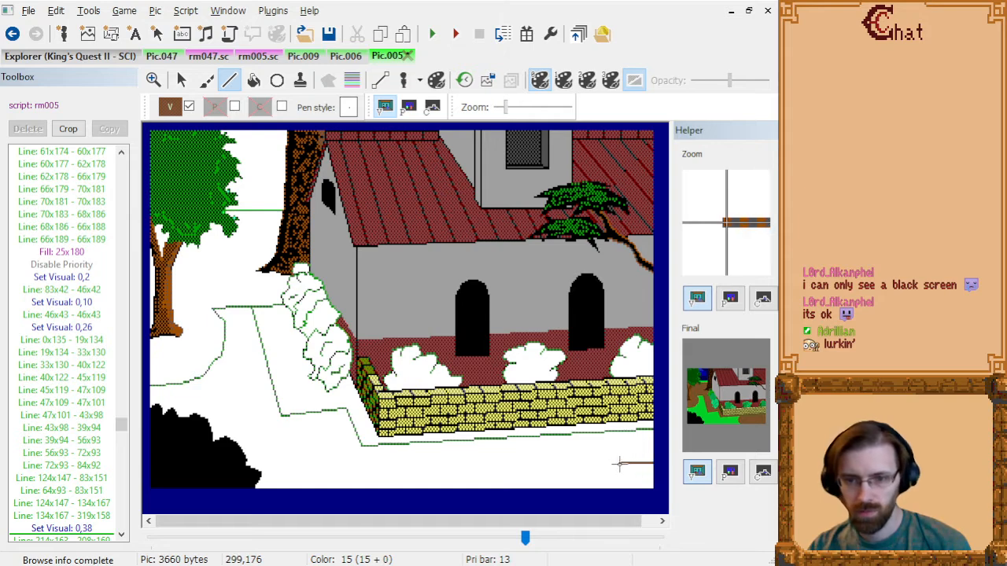
click(550, 456)
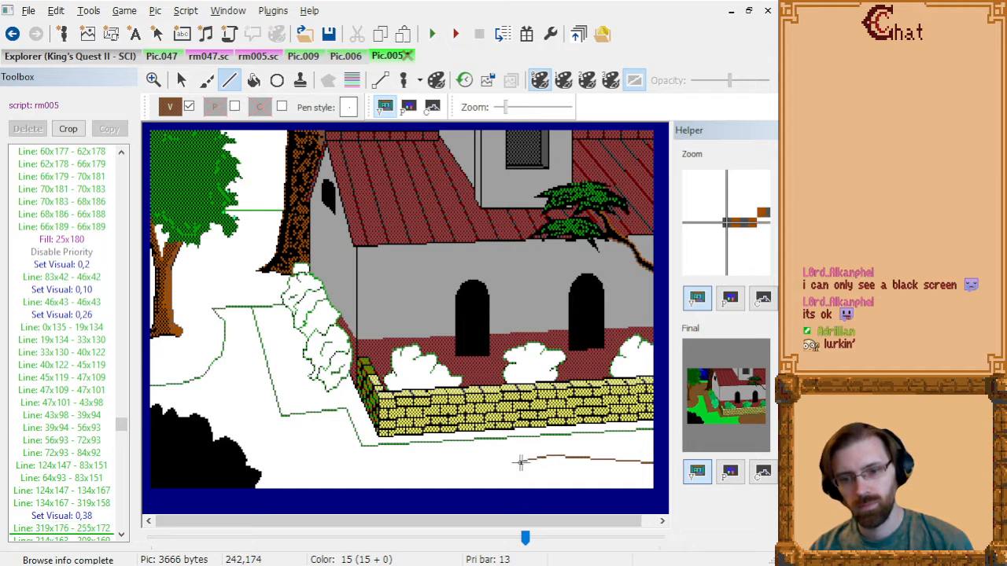
click(461, 462)
click(403, 476)
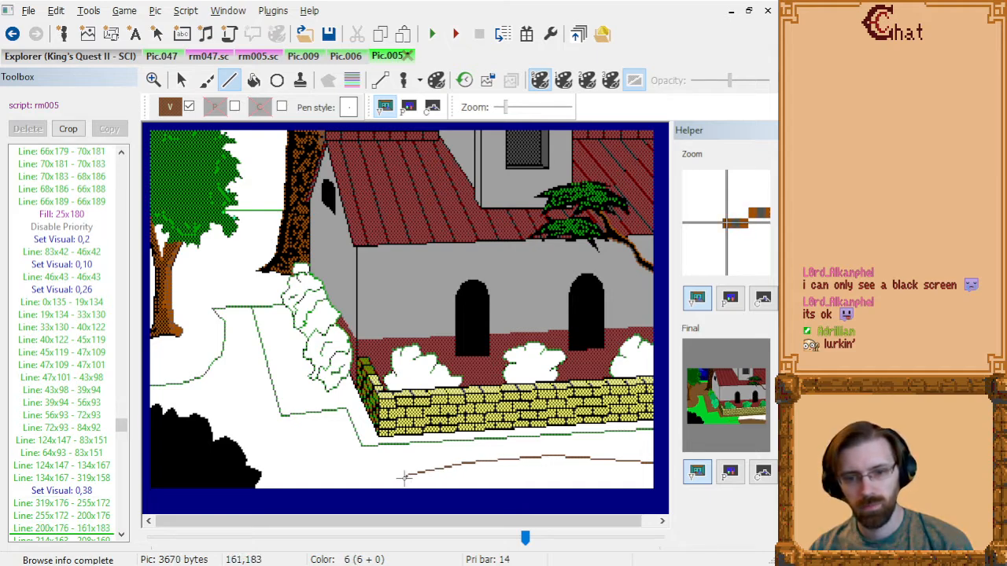
click(381, 490)
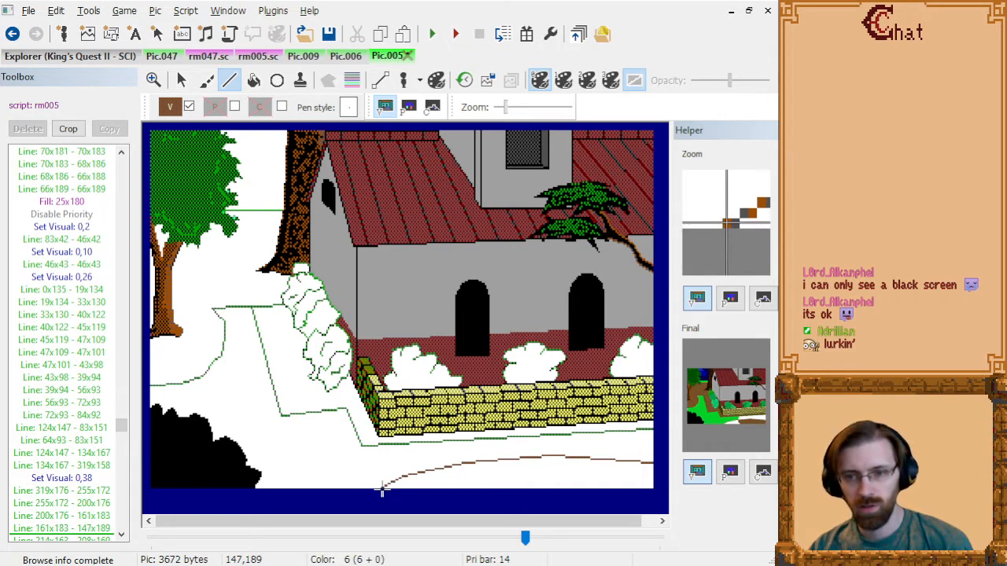
- Switch to the Fill tool and insert visual colour 0,26 after the brown line 161x183 - 147x189
click(253, 81)
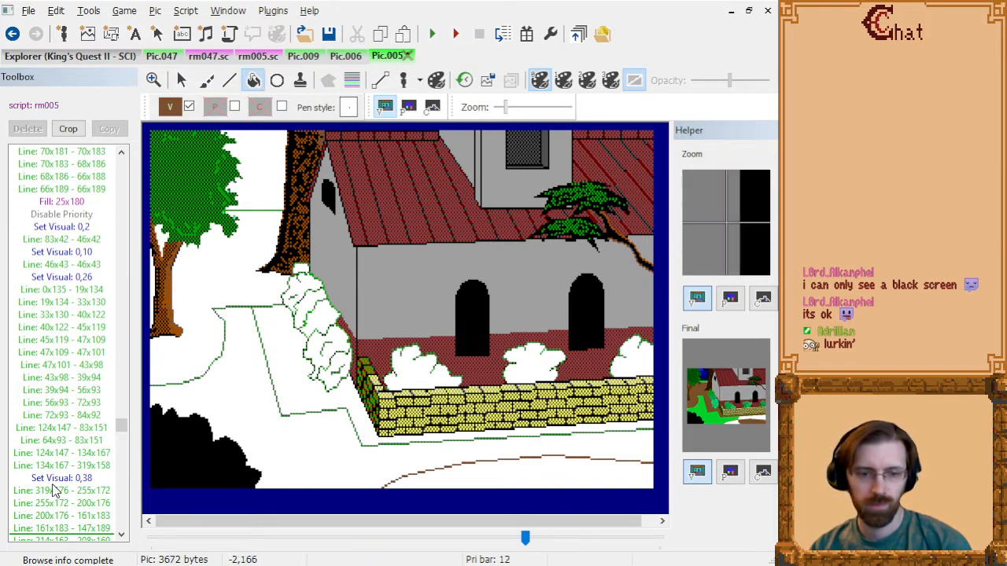
click(107, 528)
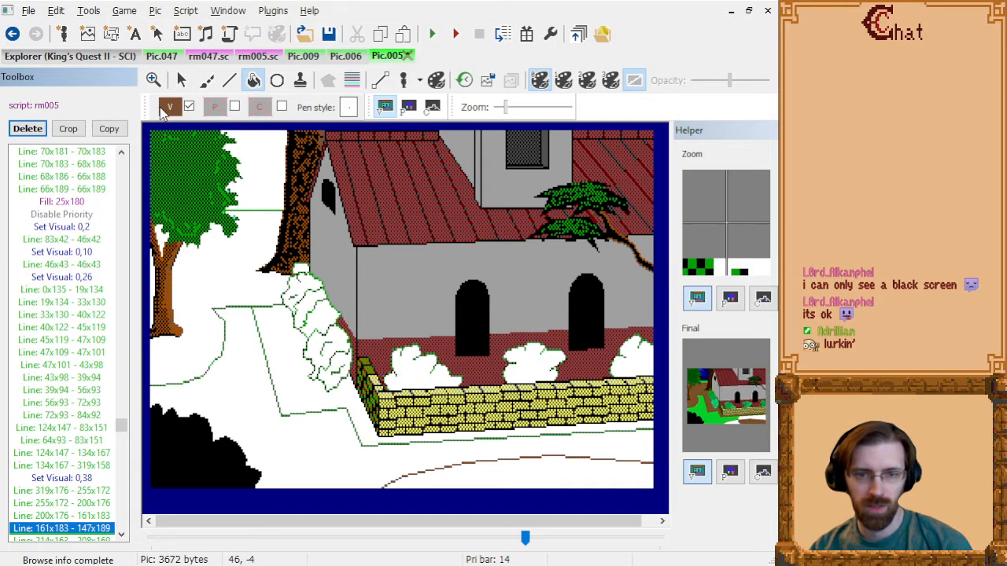
click(170, 107)
click(227, 226)
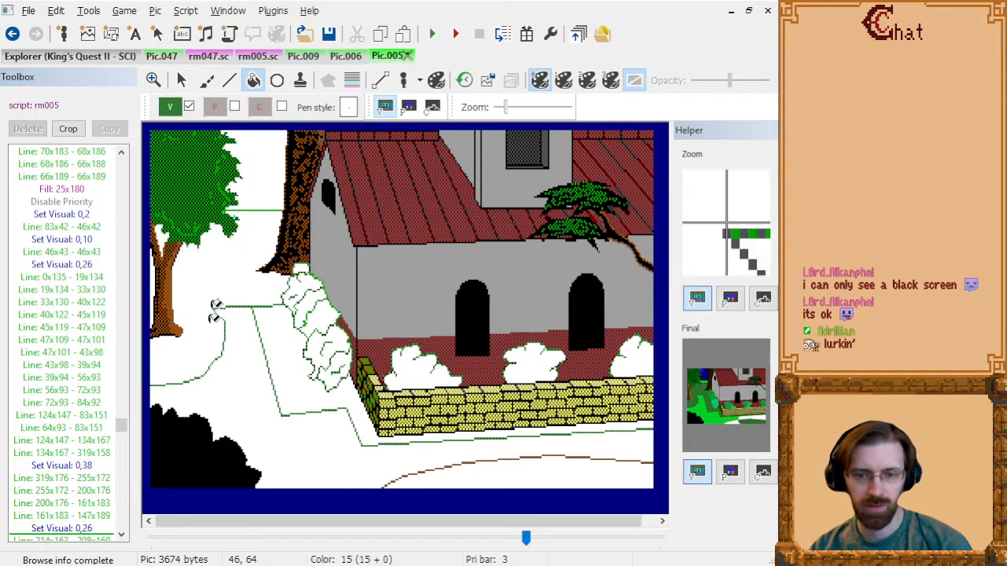
- Try deleting the green line segments 207x176 - 209x184, 209x184 - 215x188 and 216x189 - 216x189 below the brown path edge
click(82, 529)
key(Down)
key(Down)
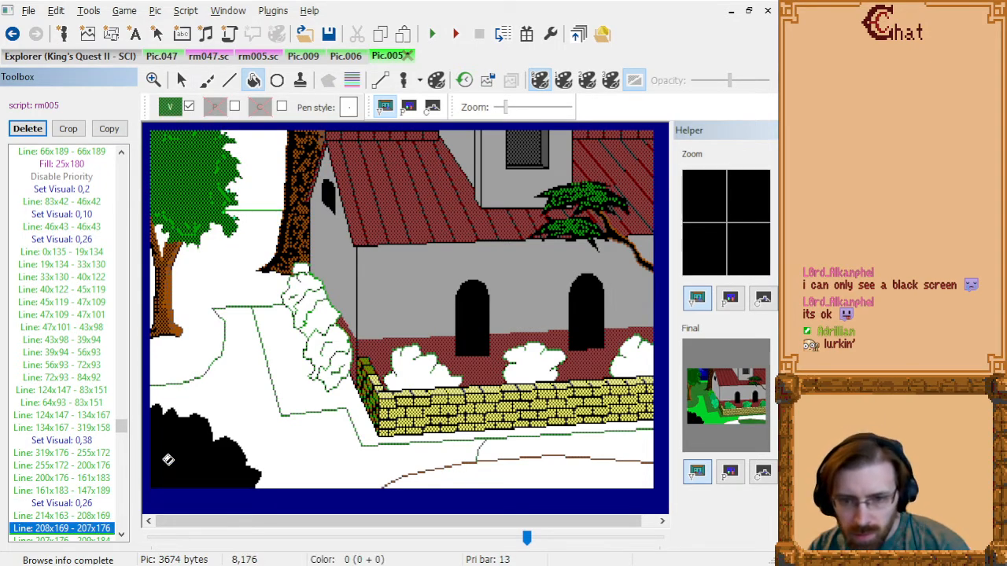
key(Down)
key(Down)
key(Down)
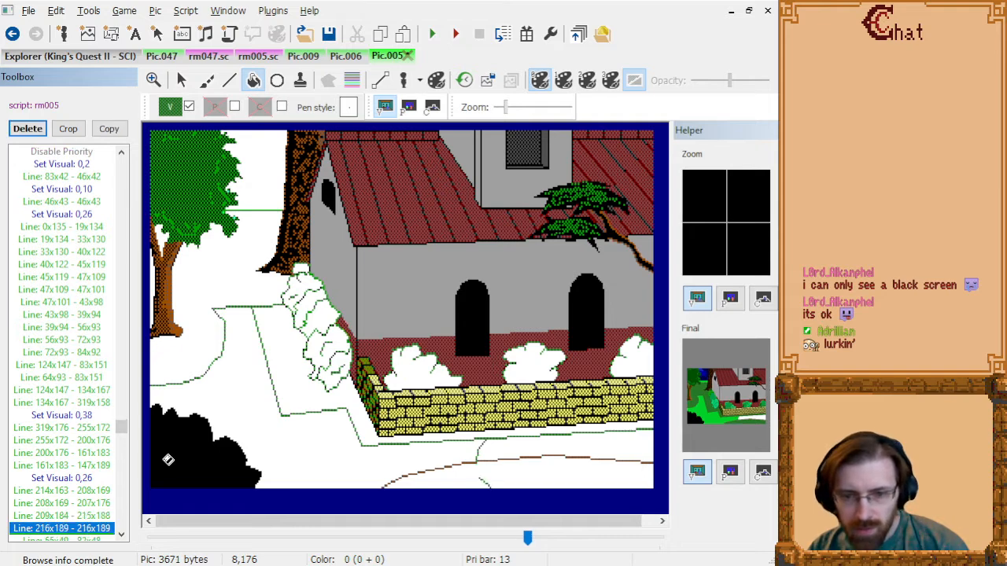
key(Up)
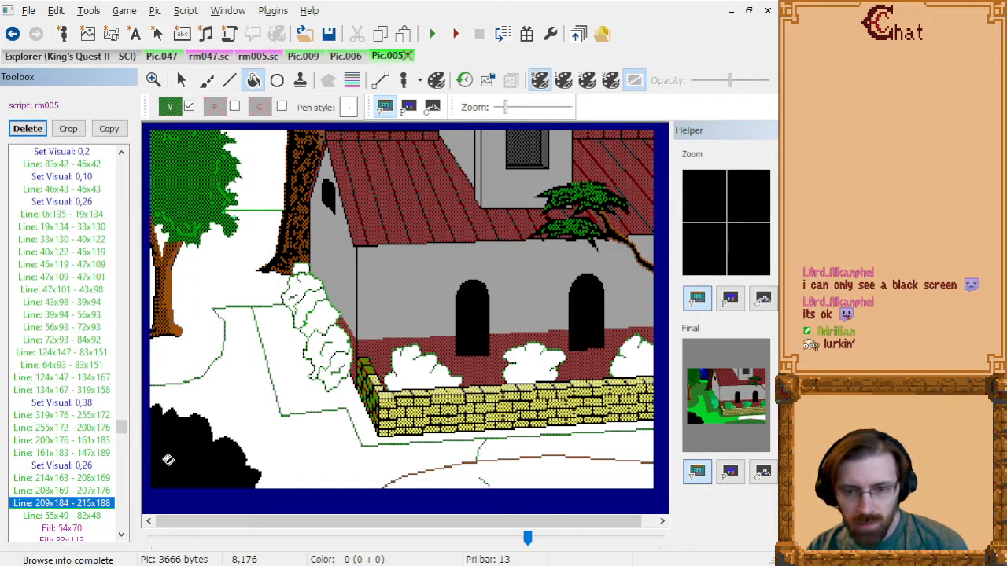
key(ctrl+z)
click(86, 520)
key(Down)
key(Up)
key(Up)
key(Down)
key(Delete)
key(Up)
key(Down)
key(Delete)
- Try adding a dark green fill at 278x162 between the garden wall and the brown path edge, after fill 57x81
key(Down)
key(Down)
key(Down)
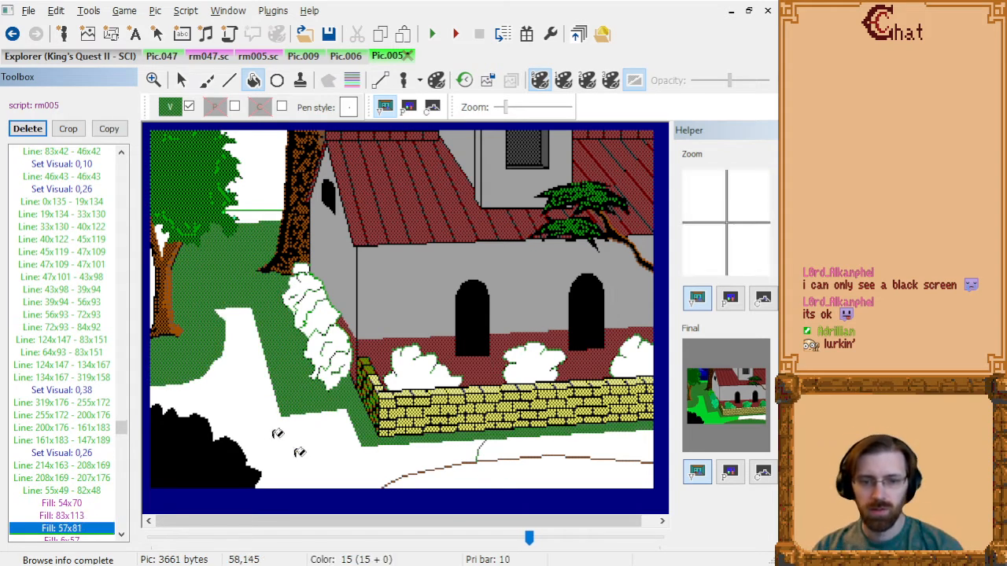
click(593, 434)
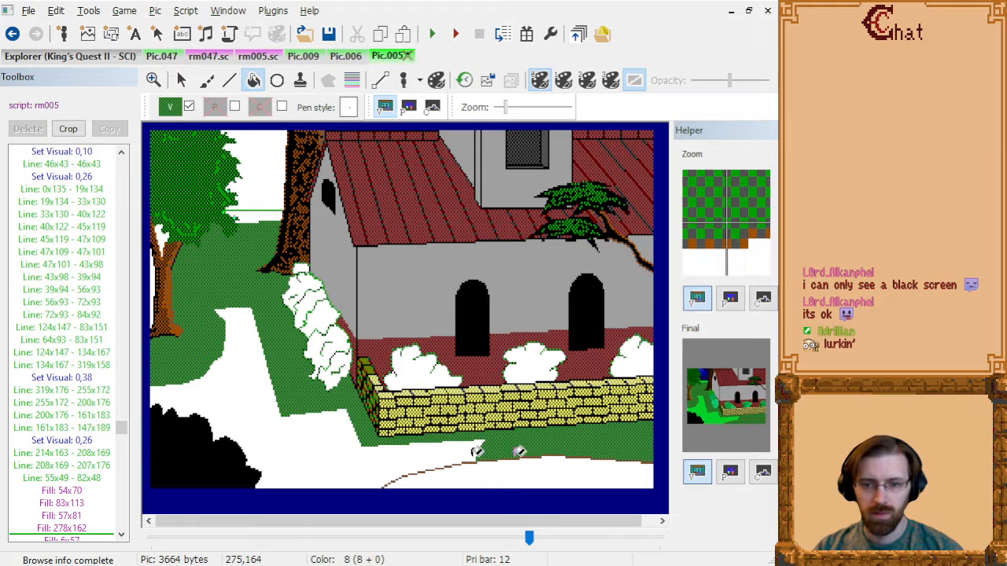
- Try deleting the fills 57x81 and 261x180, then go back through the list to fill 83x113
click(85, 531)
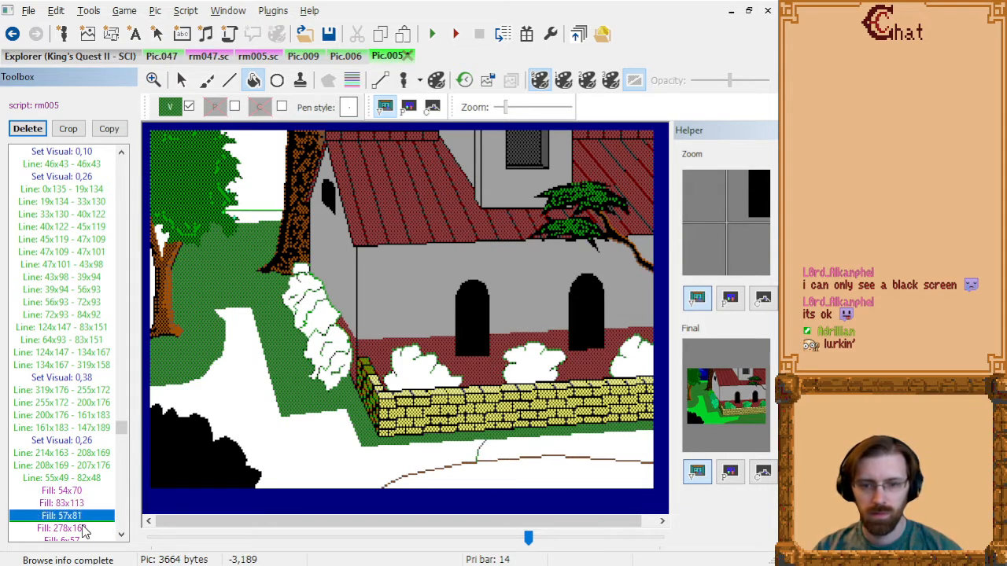
key(Delete)
key(Down)
key(Down)
key(Down)
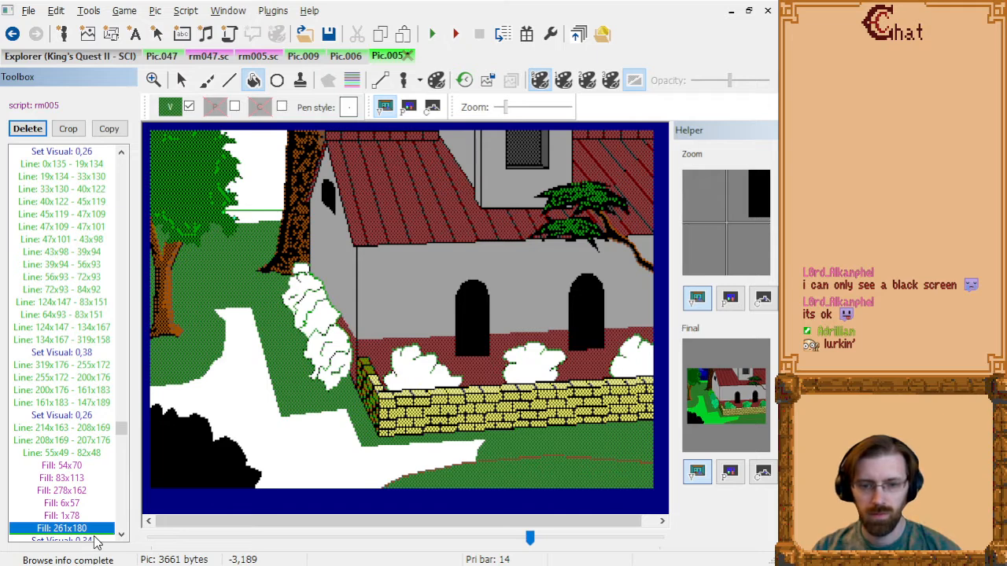
key(Delete)
key(Down)
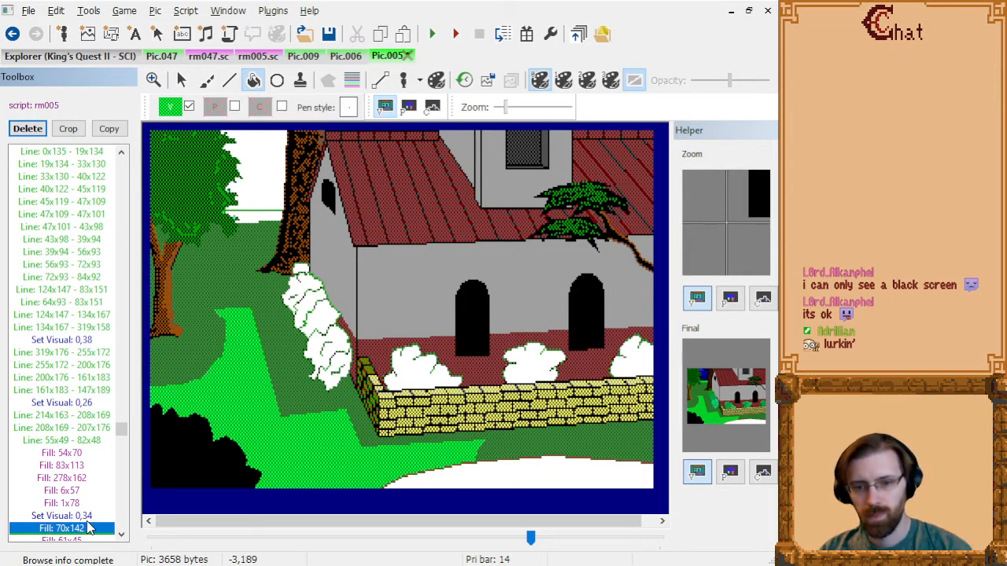
key(Up)
key(Up)
key(Up)
key(Up)
key(Up)
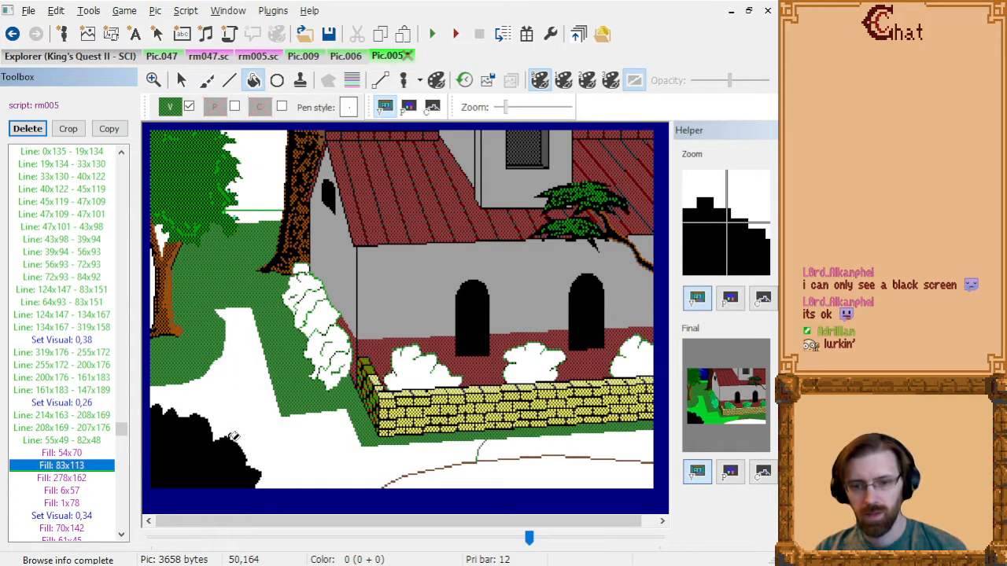
- Undo the recent fill changes and line deletions until the green segments below the brown path edge are restored
click(245, 280)
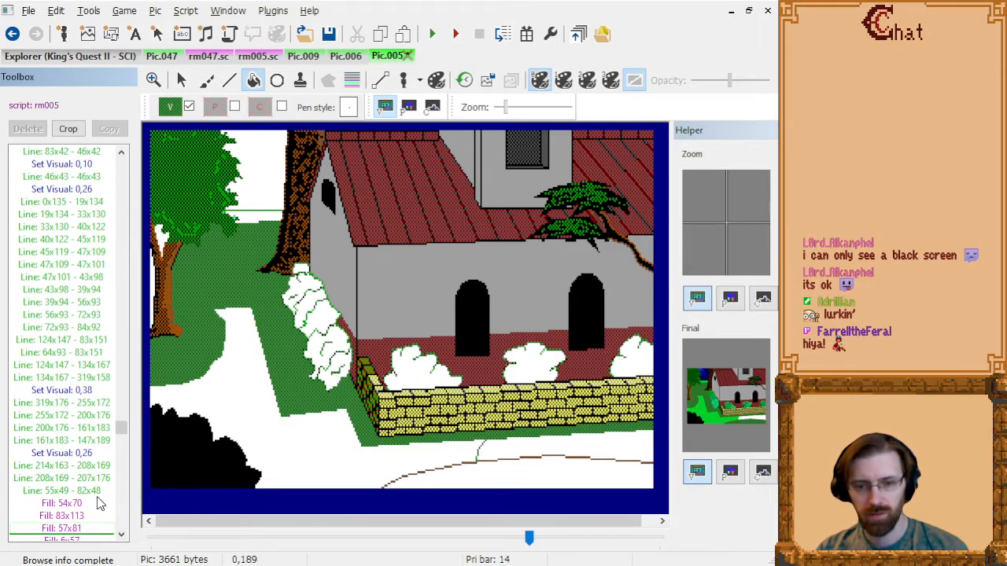
click(101, 503)
drag(479, 477, 488, 485)
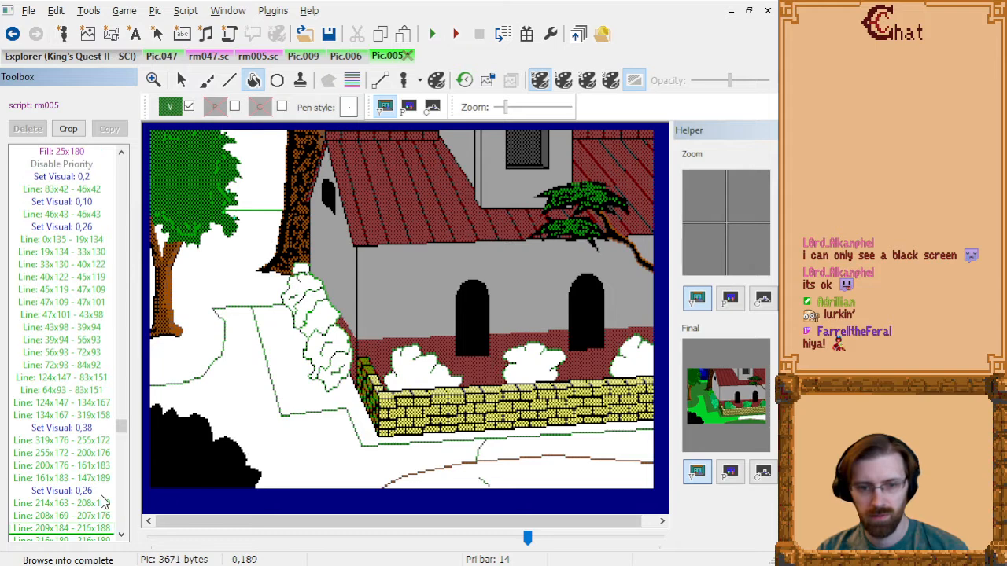
click(89, 507)
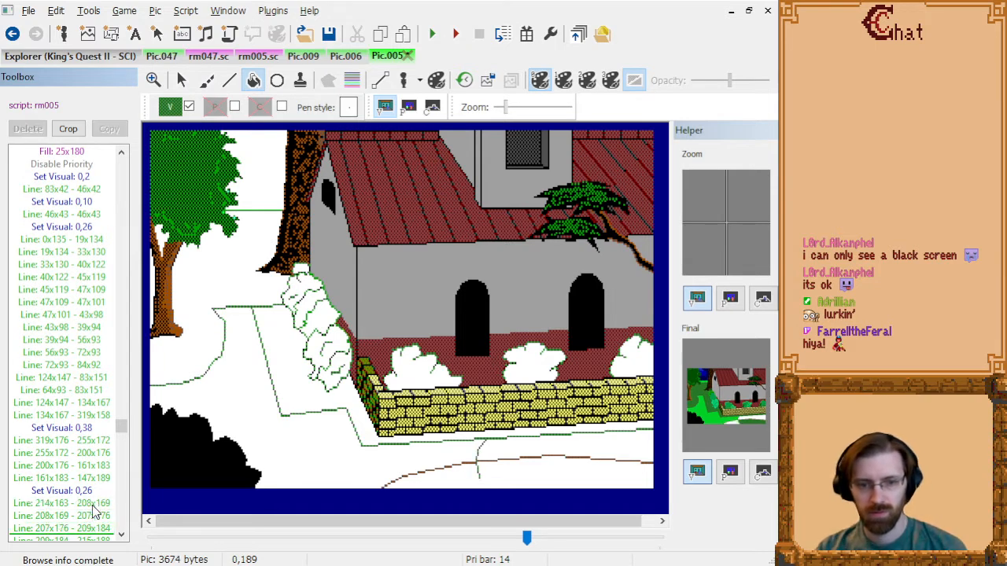
- Insert visual colour 0,38 after line 208x169 - 207x176 and visual colour 0,26 after line 216x189 - 216x189
click(89, 512)
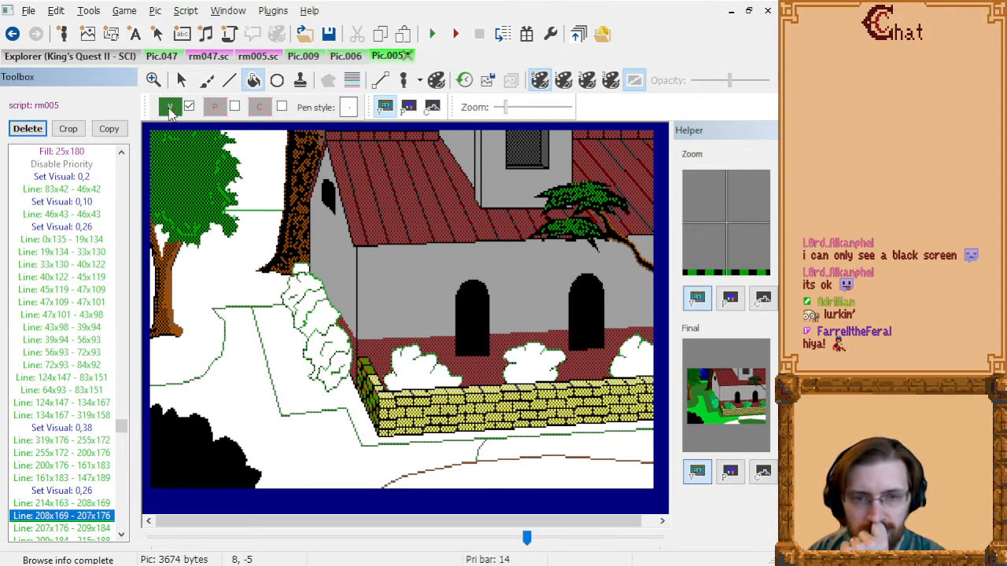
click(170, 109)
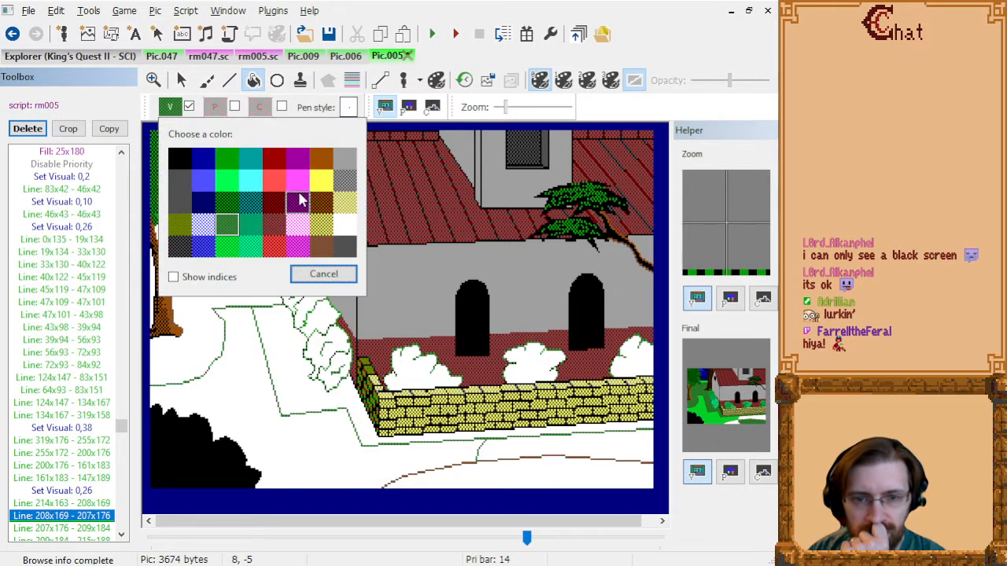
click(323, 256)
click(100, 532)
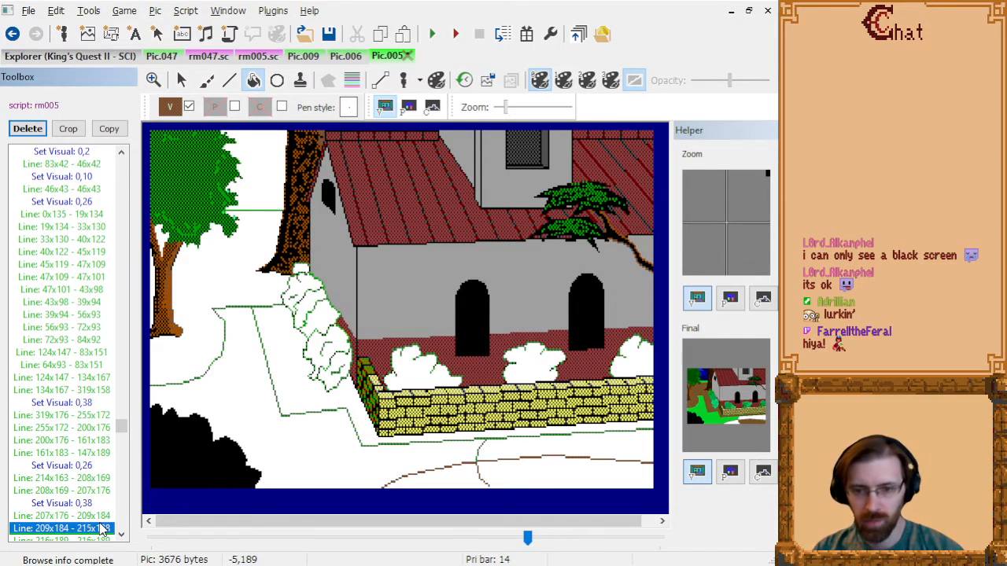
key(Down)
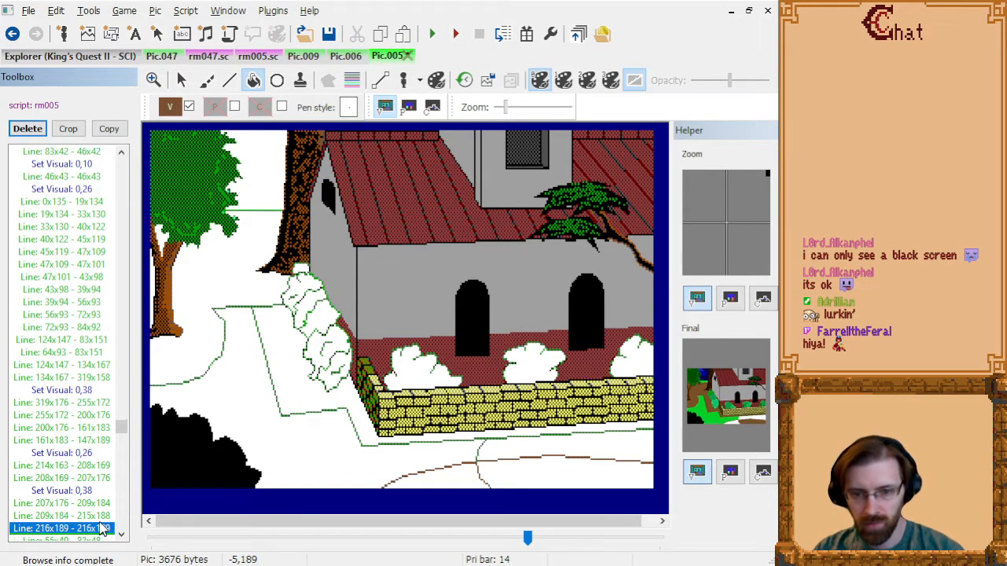
click(170, 108)
click(227, 226)
- Step through the drawing commands after the new 0,26 colour to examine which area each dark green fill covers
click(87, 531)
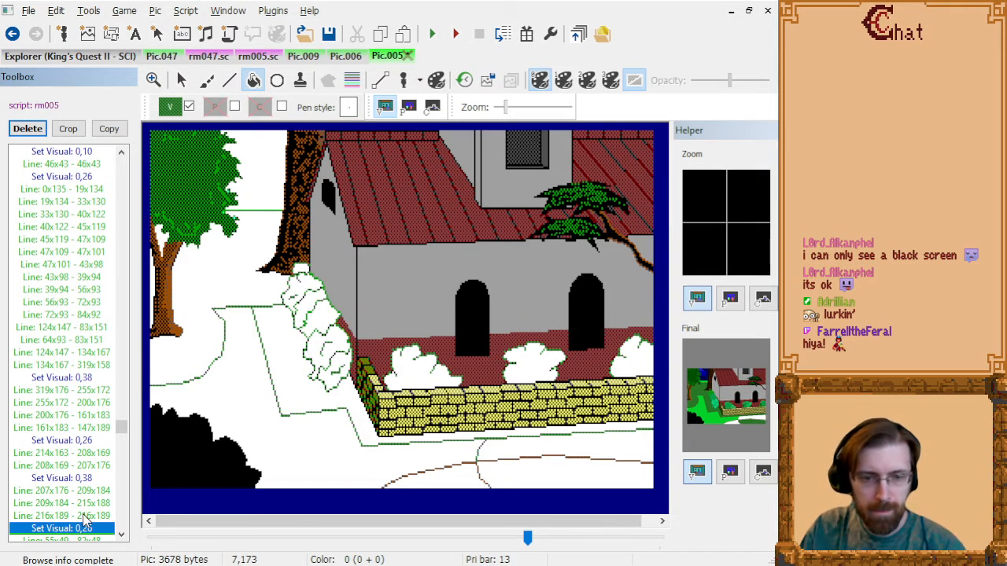
key(Down)
key(Down)
key(Down)
key(Down)
key(Down)
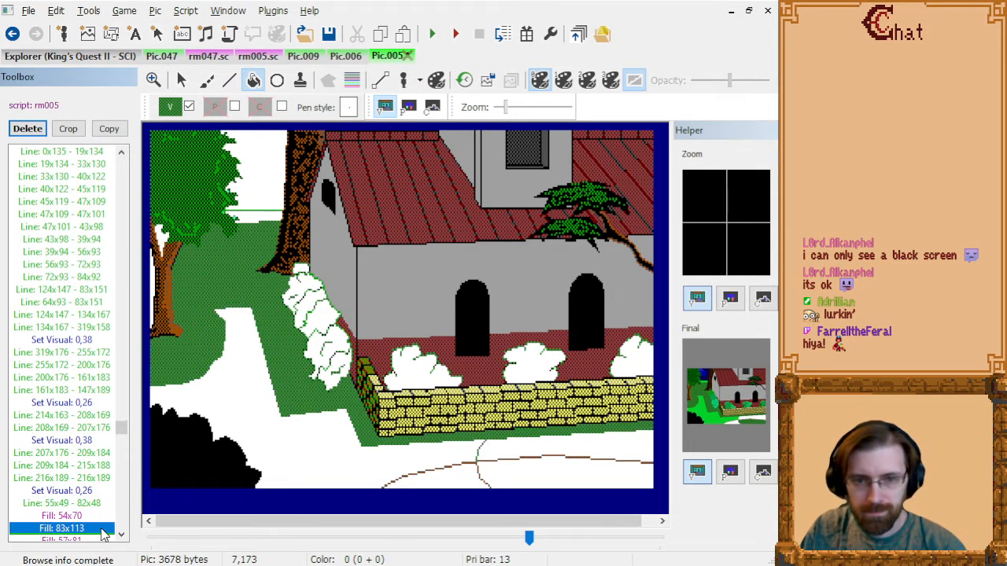
key(Up)
key(Up)
key(Up)
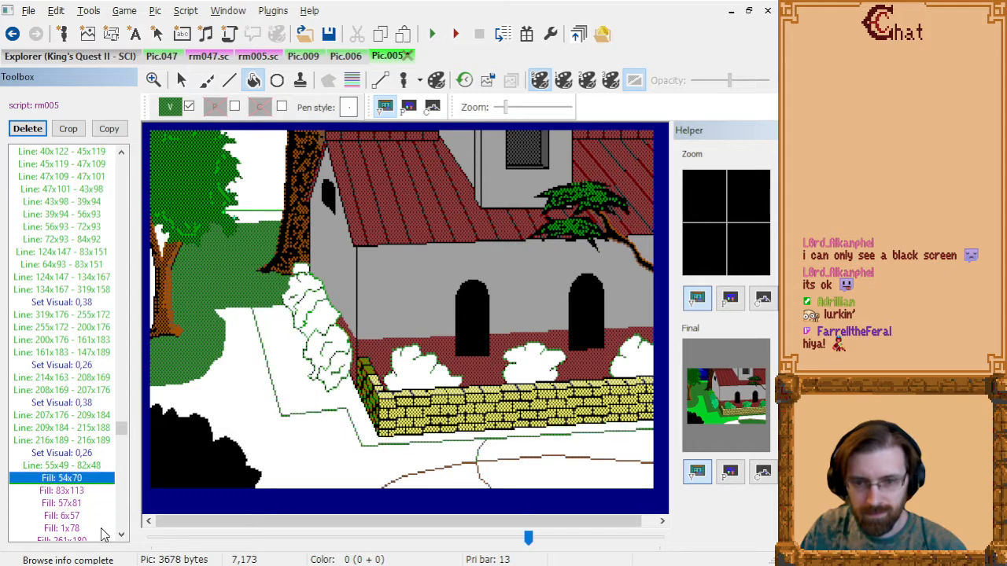
key(Down)
key(Down)
key(Down)
key(Down)
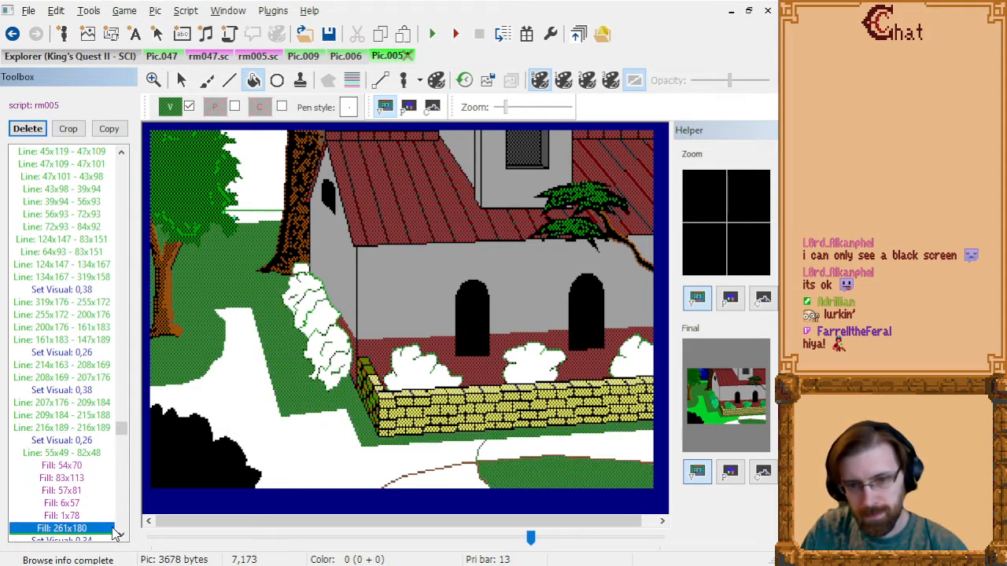
- Delete the dark green fill 261x180 that covers the area below the brown path edge
key(Up)
key(Up)
key(Up)
key(Up)
key(Down)
key(Down)
key(Down)
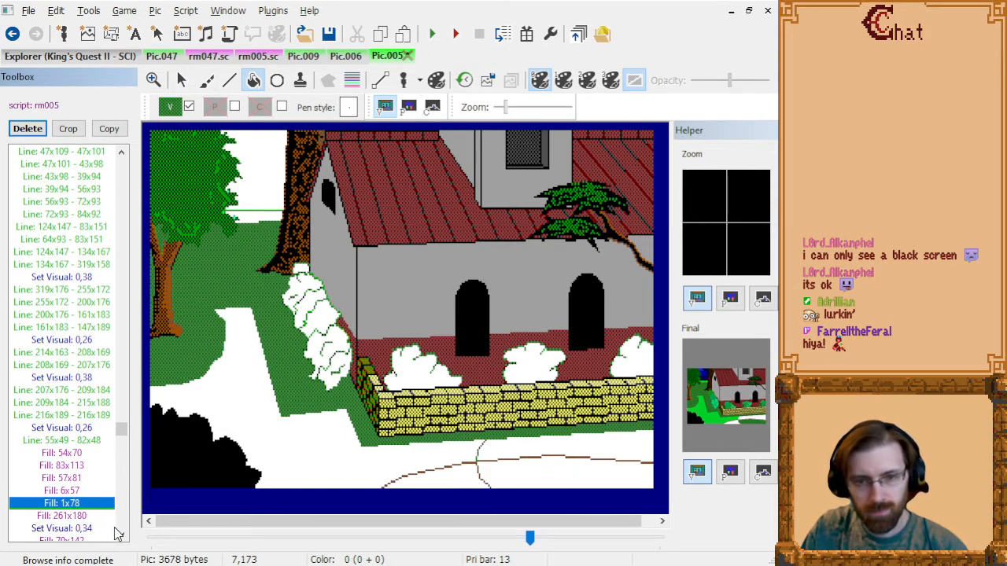
key(Delete)
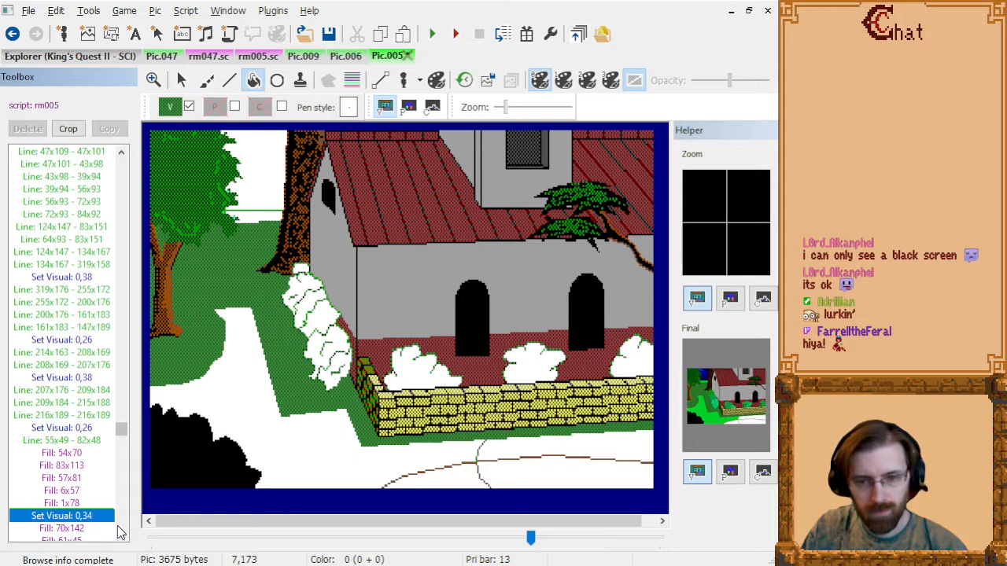
- Add a dark green fill at 232x166 between the garden wall and the brown path edge, after fill 1x78
key(Down)
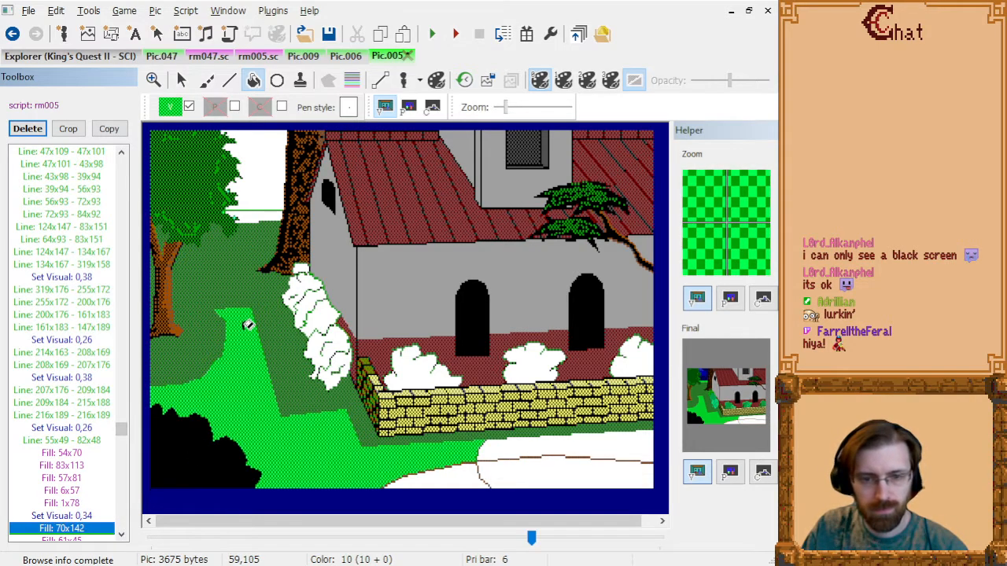
key(Up)
key(Up)
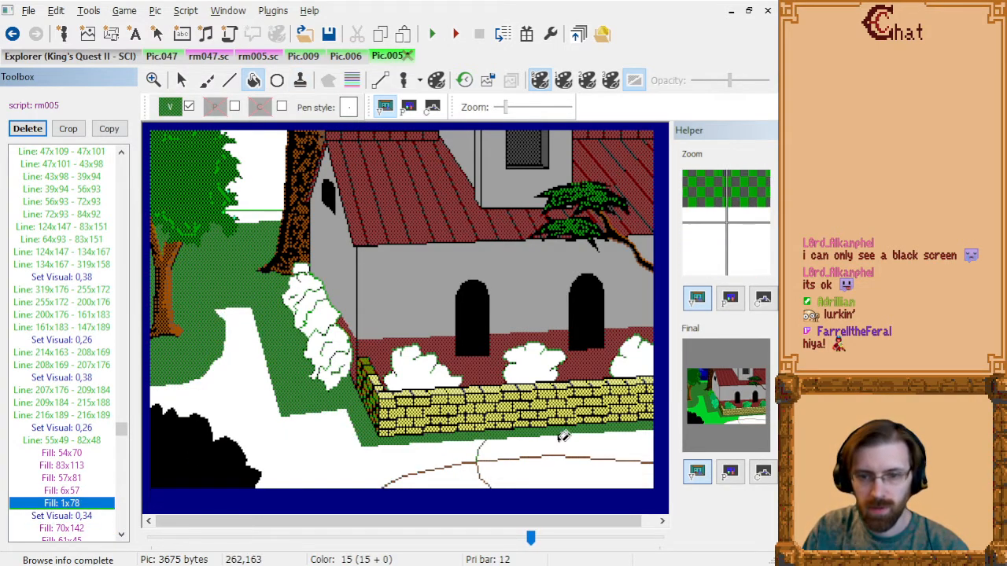
click(520, 441)
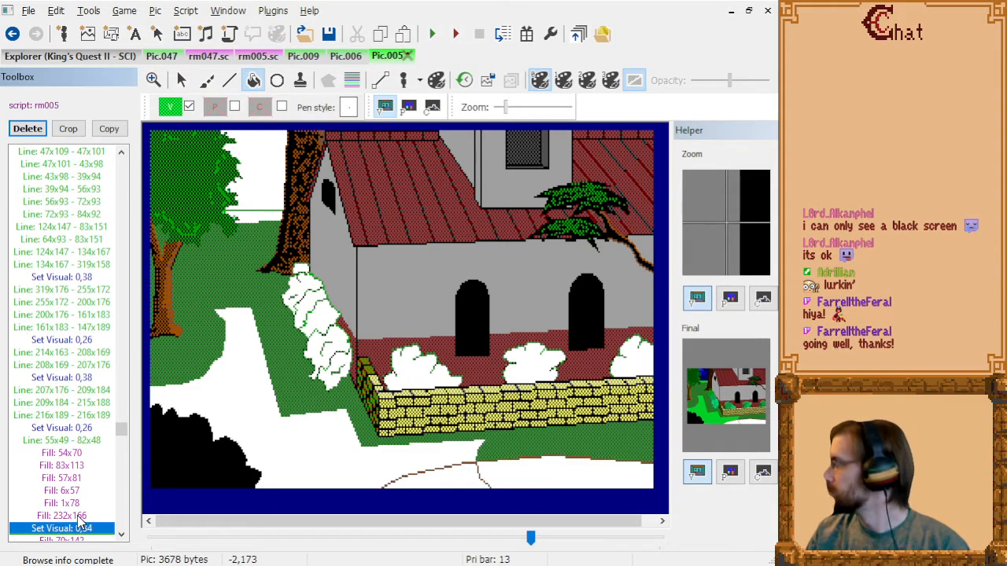
- Step through the bright green fill commands, compare the ground with the room 6 picture, and return to room 5
key(Down)
key(Down)
key(Up)
key(Up)
key(Down)
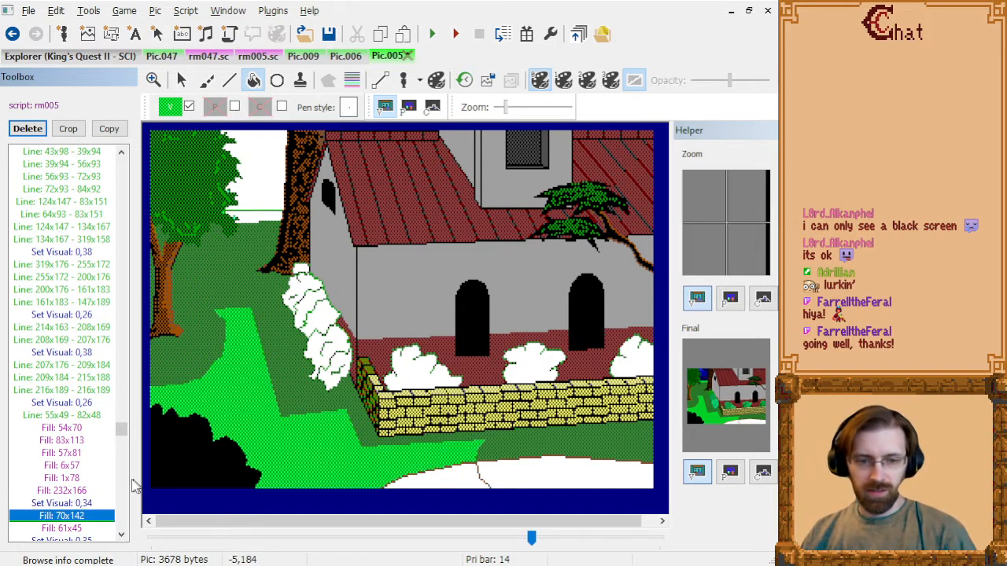
click(345, 56)
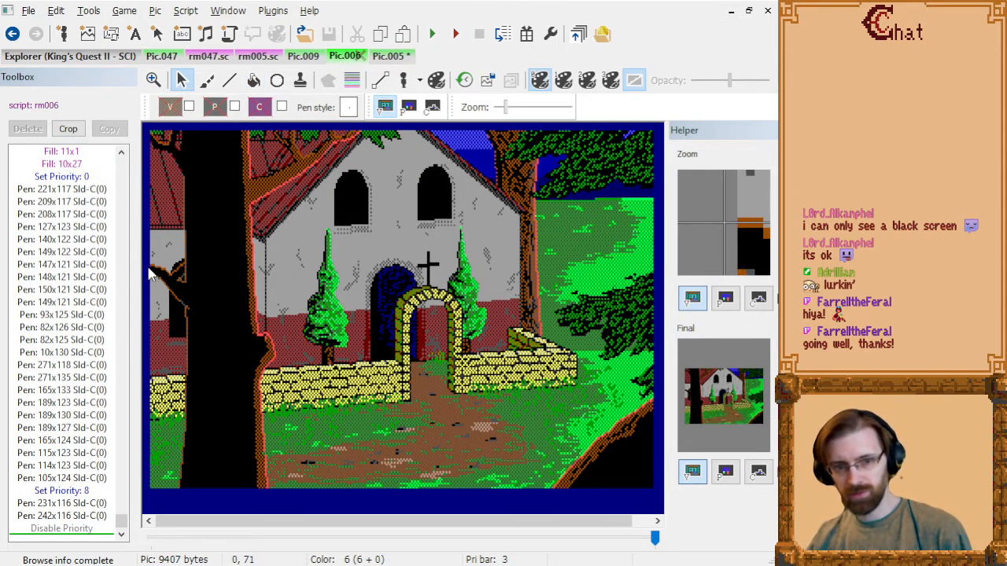
click(387, 58)
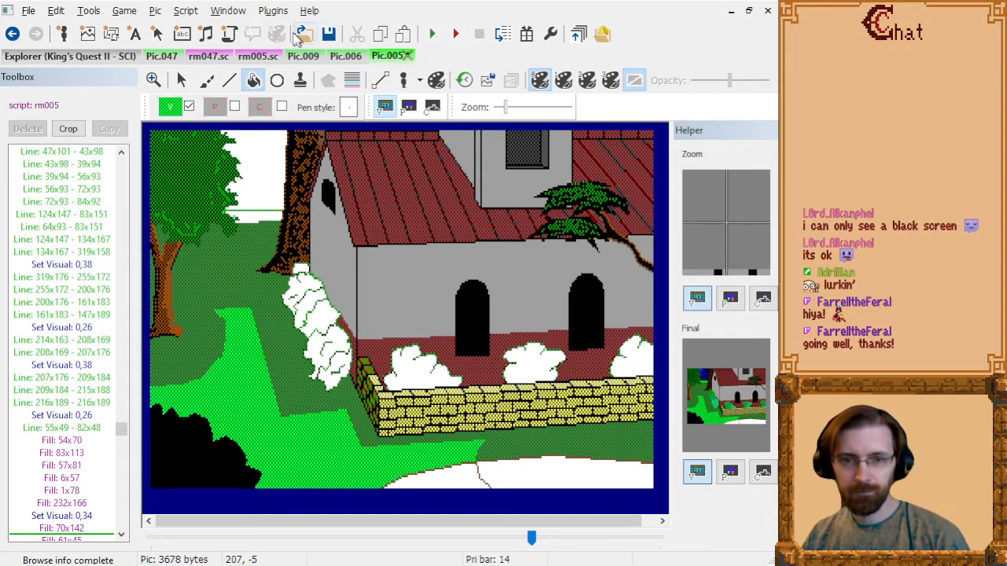
- Compare the ground and dirt path colours of the room 6 picture with room 5, ending in room 5
click(346, 56)
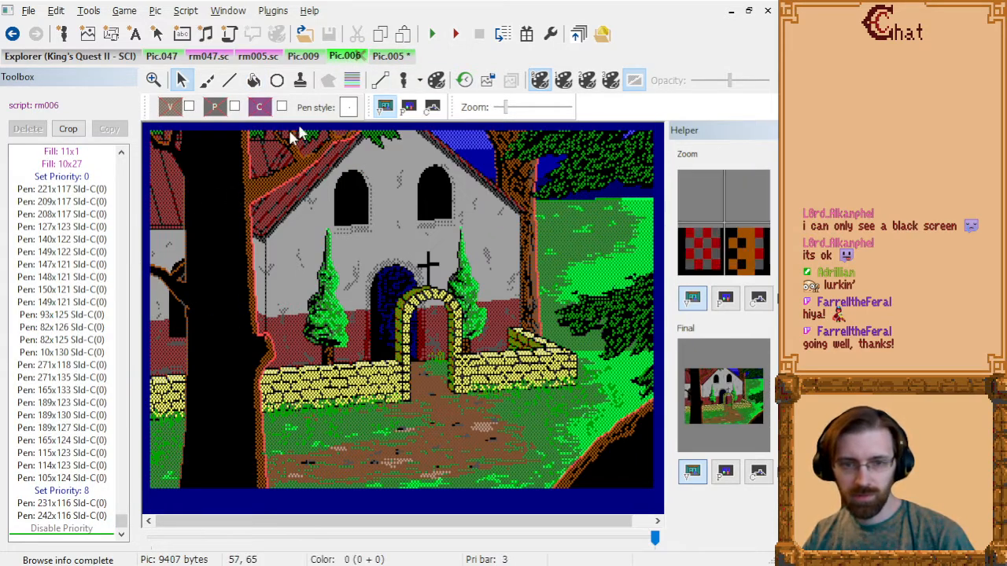
click(385, 55)
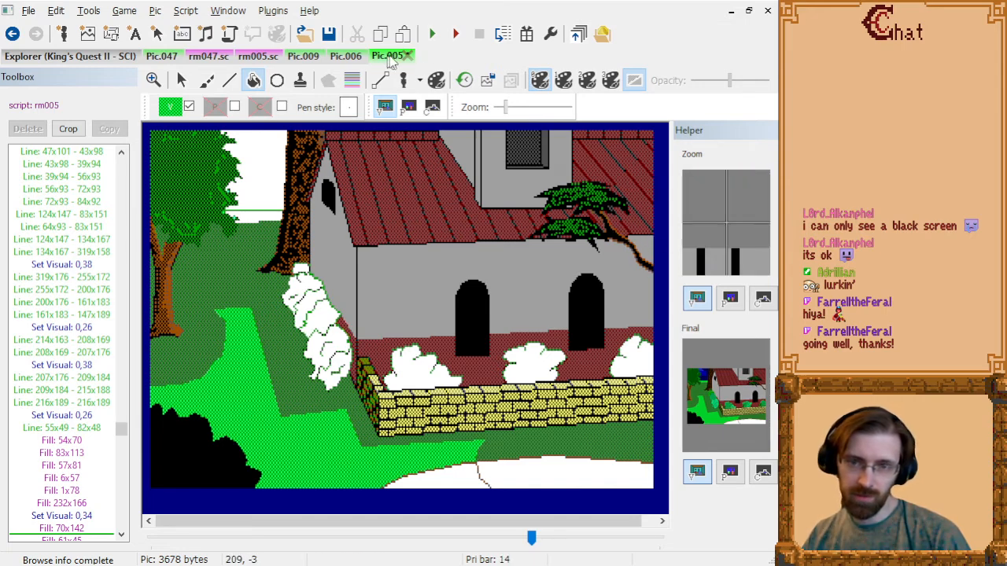
click(346, 55)
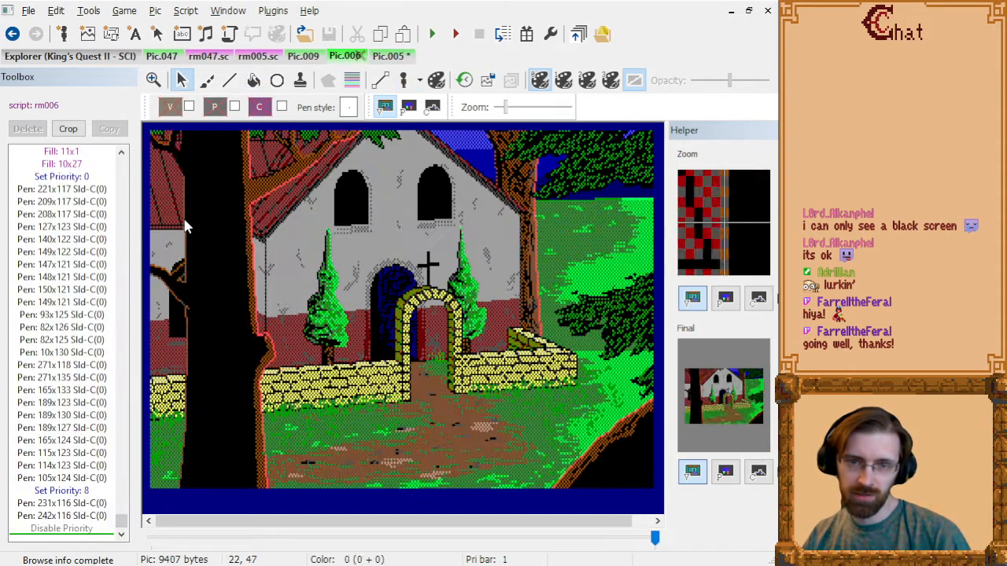
click(385, 55)
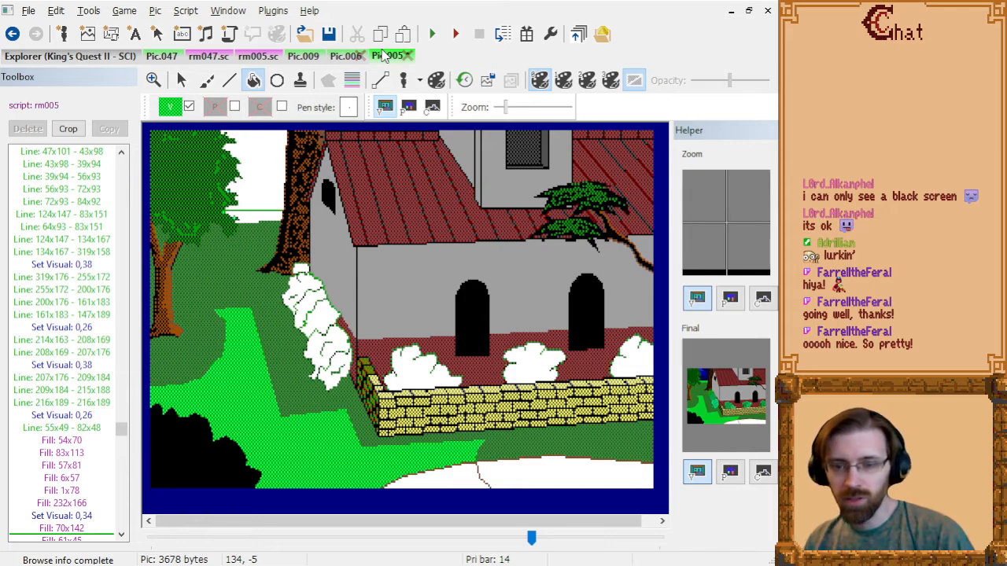
click(342, 56)
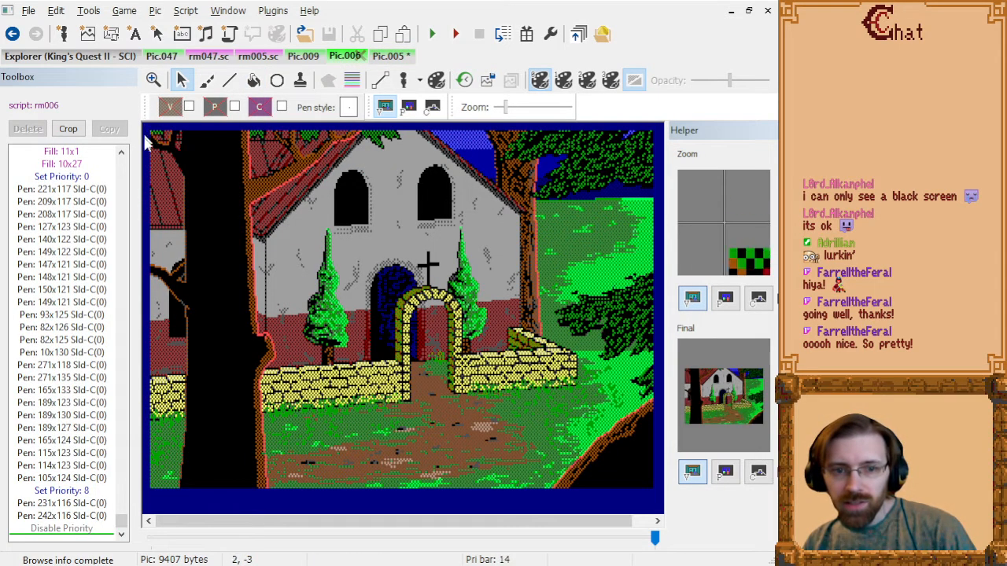
click(387, 56)
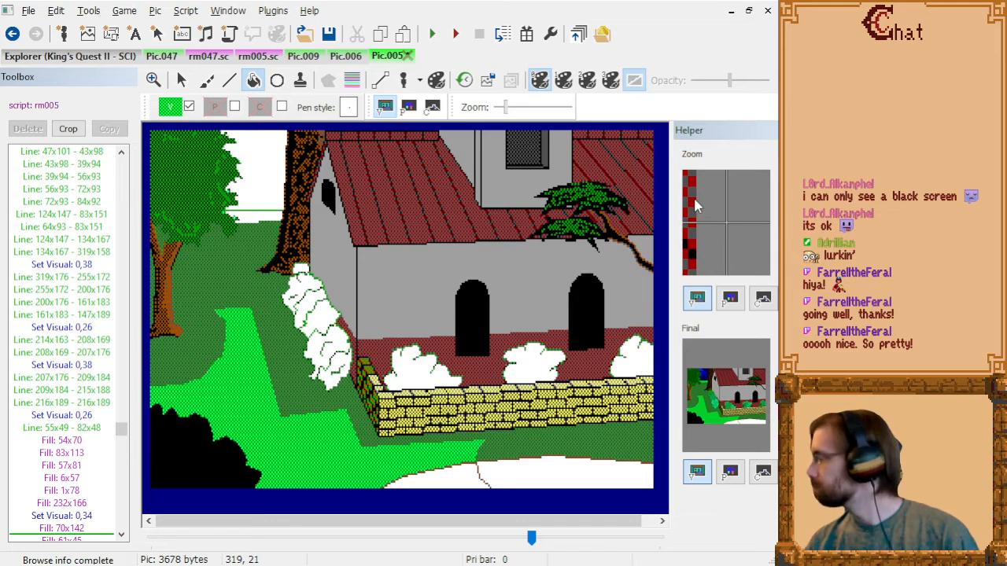
- Step through the bright green fills after colour 0,34 and jump to the last drawing command to view the complete picture
click(86, 517)
scroll(87, 520, down, 1)
key(Down)
key(Down)
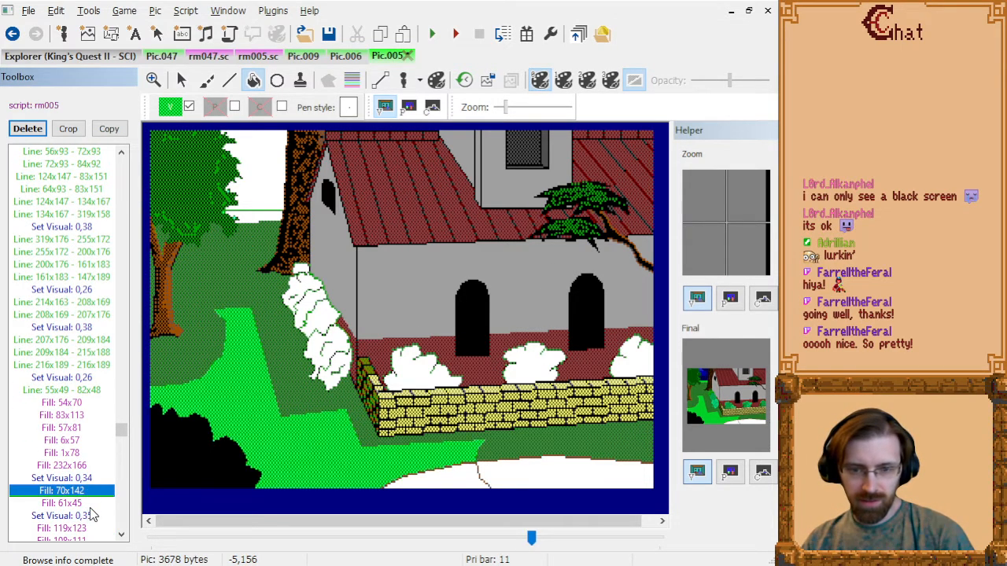
key(Down)
key(Down)
key(End)
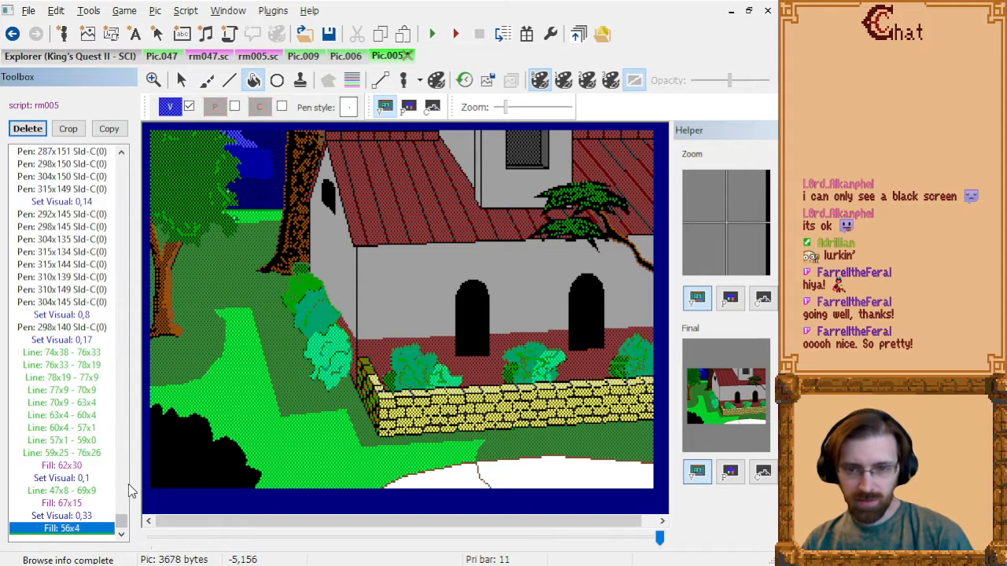
- Step back from the end through the sky, pen and outline commands, and forward again to fill 61x45
click(78, 465)
key(Up)
key(Up)
key(Up)
key(Up)
key(Up)
key(Up)
key(Up)
key(Up)
key(Up)
key(Up)
key(Up)
key(Up)
key(Up)
key(Up)
key(Up)
key(Up)
key(Up)
key(Up)
key(Up)
key(Up)
key(Up)
key(Up)
key(Up)
key(Up)
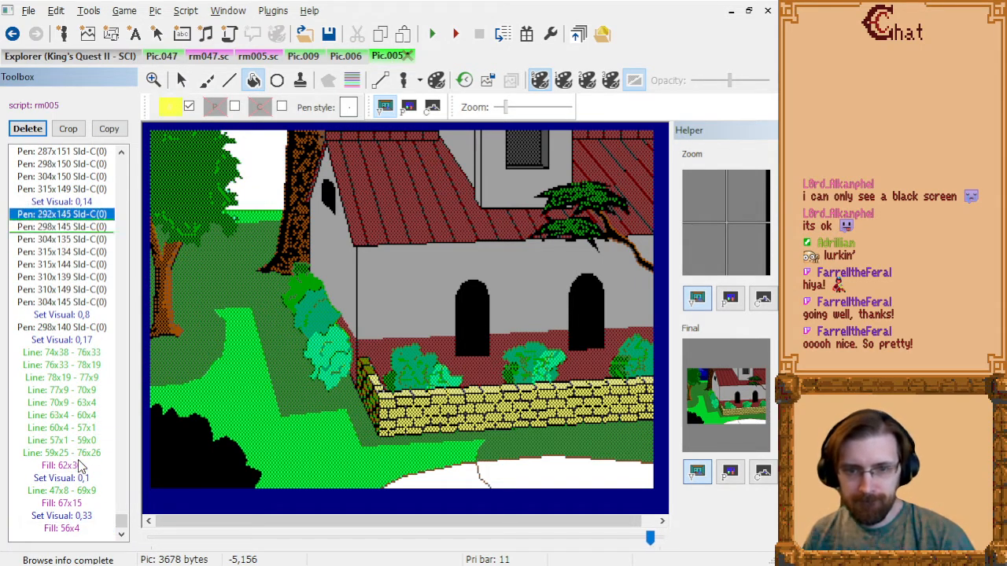
key(Up)
key(Up)
key(Up)
key(Up)
key(Up)
key(Up)
key(Up)
key(Up)
key(Up)
key(Up)
key(Up)
key(Up)
key(Up)
key(Up)
key(Up)
key(Up)
key(Up)
key(Up)
key(Up)
key(Up)
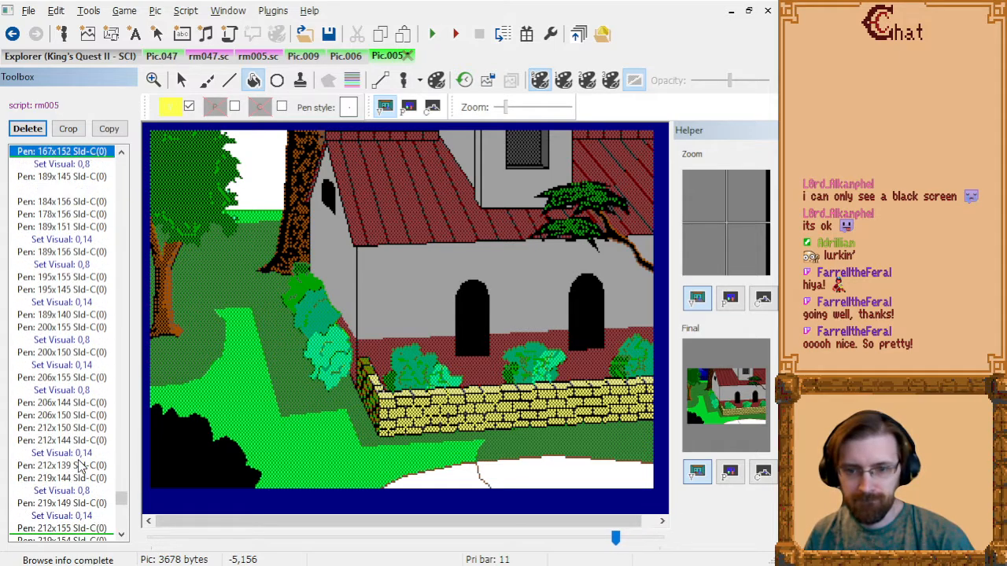
key(Page_Up)
key(Page_Up)
key(Page_Up)
key(Page_Up)
key(Page_Up)
key(Page_Up)
key(Page_Up)
key(Page_Up)
key(Page_Down)
key(Page_Down)
key(Page_Down)
key(Page_Down)
key(Page_Down)
key(Page_Down)
key(Page_Down)
key(Page_Down)
key(Page_Down)
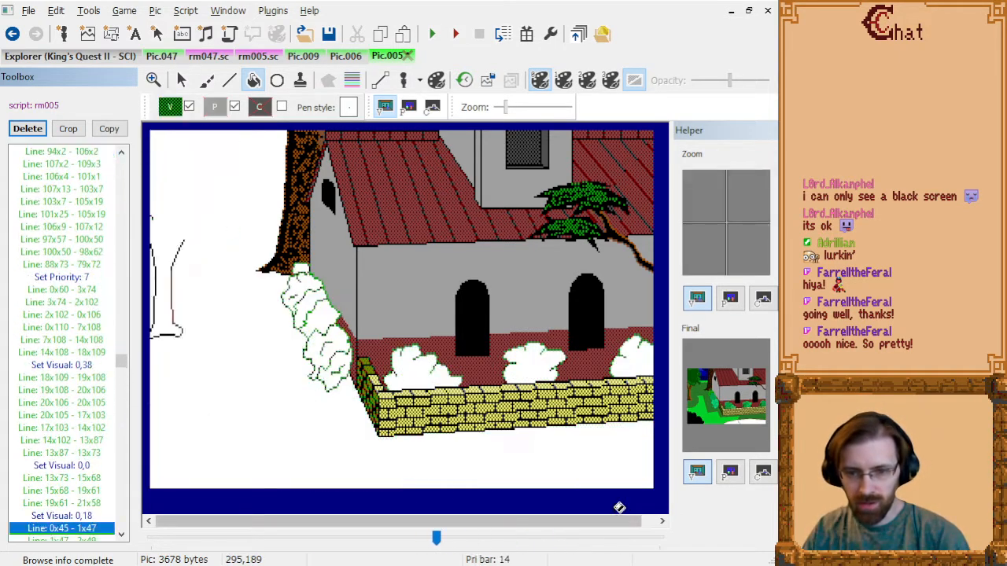
key(Page_Down)
key(Page_Up)
key(Page_Up)
key(Page_Down)
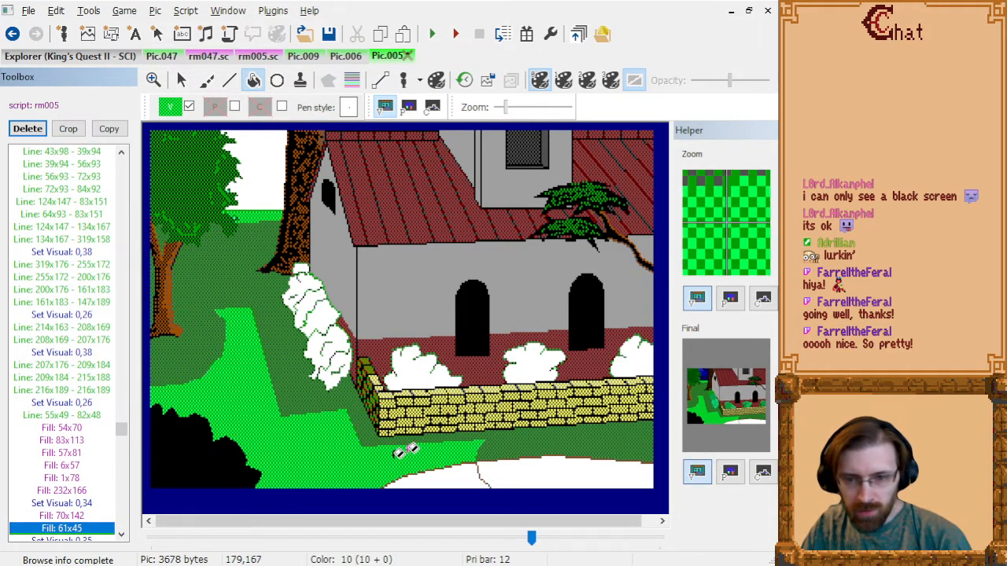
- Step back through the ground fills and brown path edge lines to examine the drawing up to line 255x172 - 200x176
drag(60, 506, 140, 467)
key(Up)
key(Up)
key(Up)
key(Up)
key(Up)
key(Up)
key(Up)
key(Up)
key(Up)
key(Up)
key(Up)
key(Up)
key(Up)
key(Up)
key(Up)
key(Up)
key(Up)
key(Down)
key(Down)
key(Down)
key(Up)
key(Up)
key(Down)
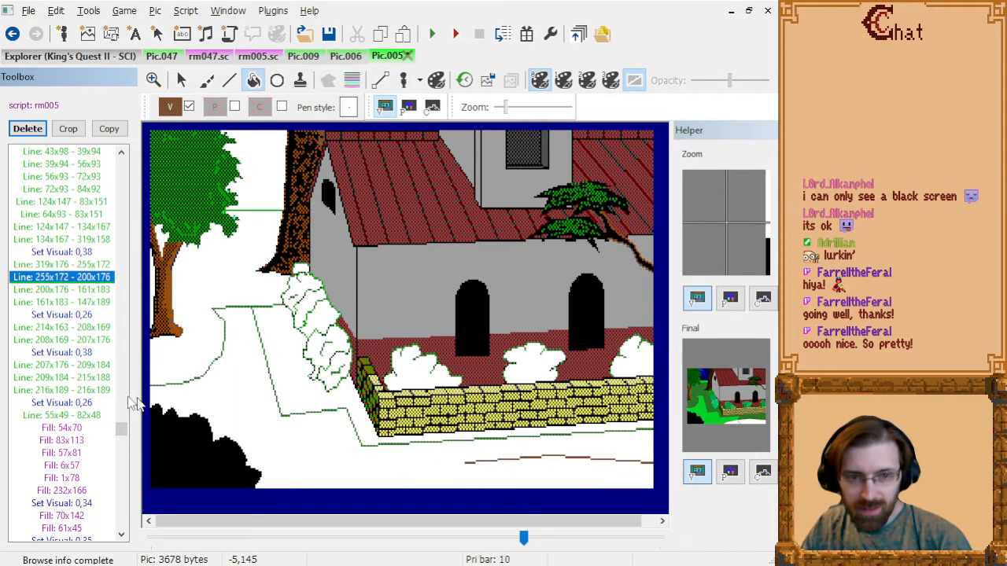
- Redefine colour 16 of palette 0 as a light brown dither and view the complete picture
click(176, 108)
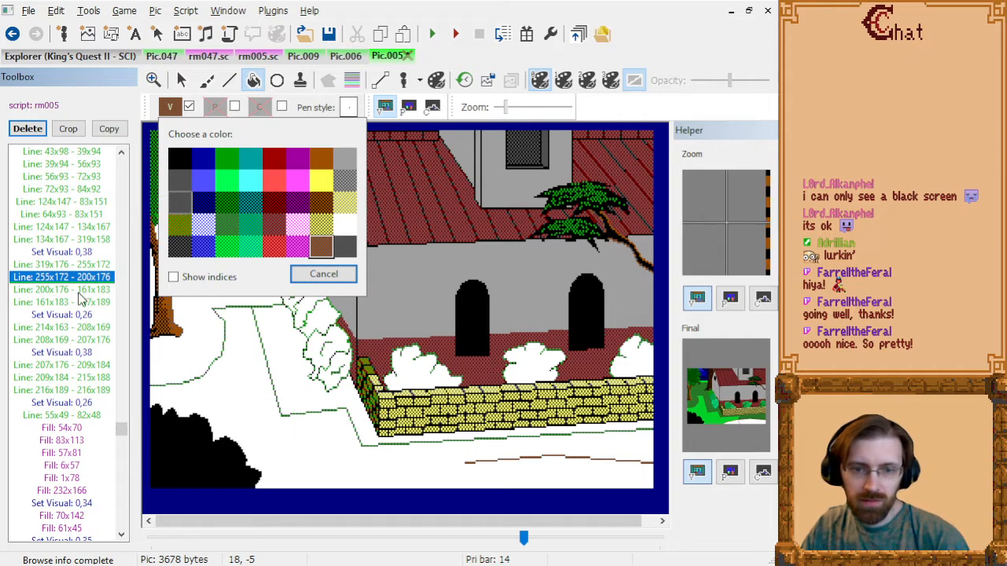
click(198, 225)
key(Home)
double_click(81, 168)
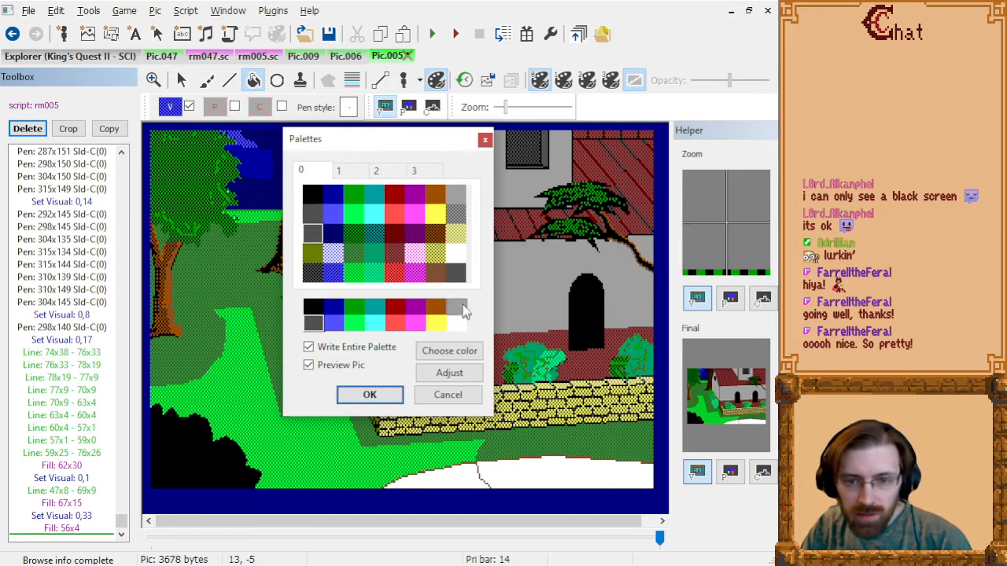
click(370, 395)
click(83, 163)
key(End)
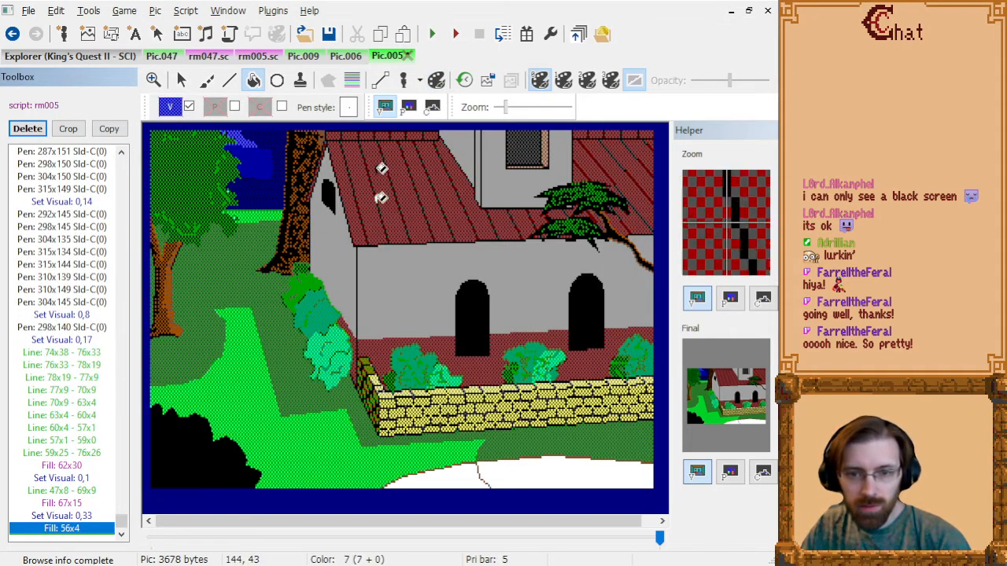
- Insert a visual colour change to the light brown 0,16 after the path edge line 255x172 - 200x176
click(470, 82)
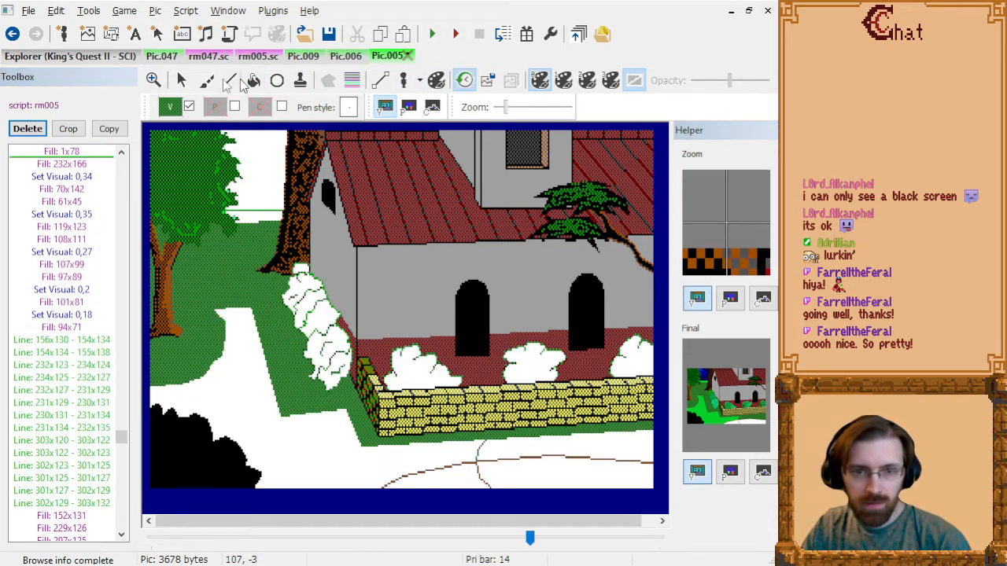
click(182, 83)
click(77, 155)
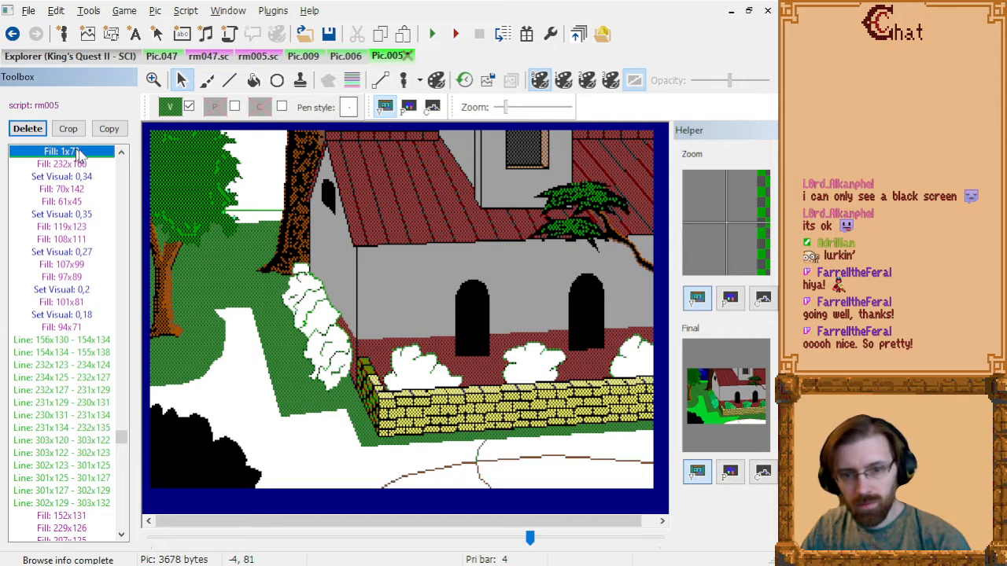
key(Up)
key(Up)
key(Up)
key(Up)
key(Up)
key(Up)
key(Up)
key(Up)
key(Up)
key(Up)
key(Up)
key(Up)
key(Up)
key(Up)
key(Up)
key(Up)
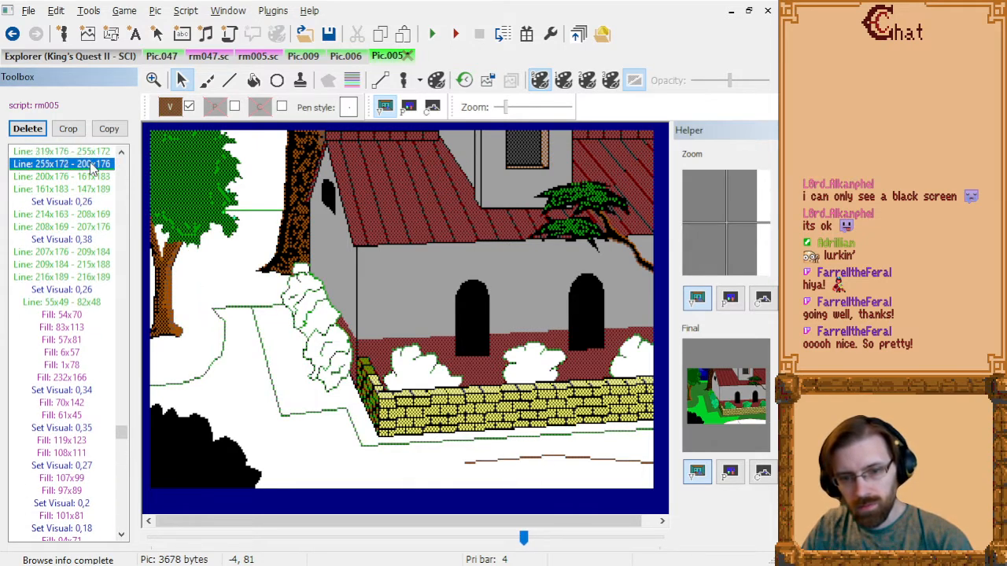
click(170, 107)
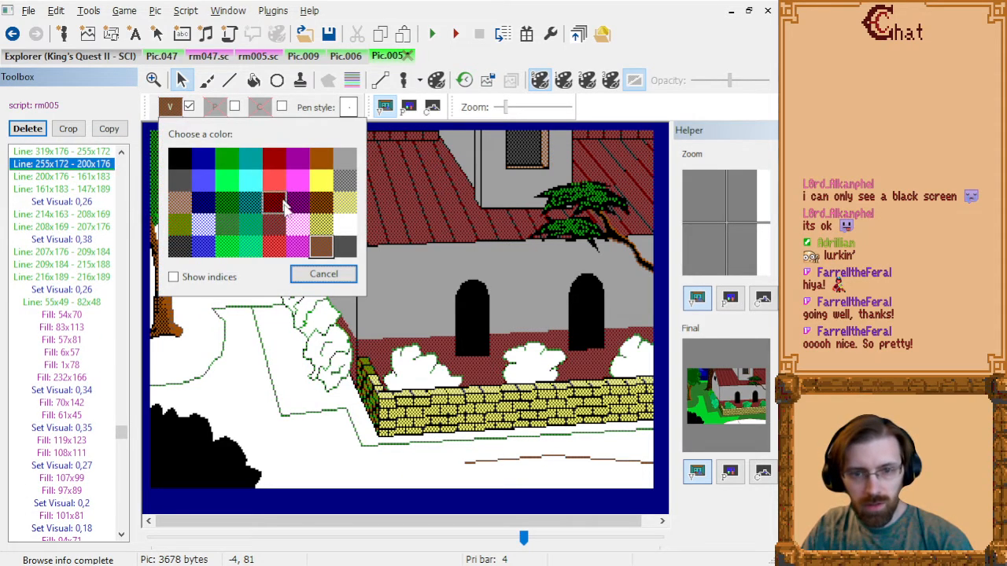
click(186, 204)
- Step through the path edge lines and the dark and bright green fills, ending on fill 232x166, to examine the uncoloured ground
click(80, 190)
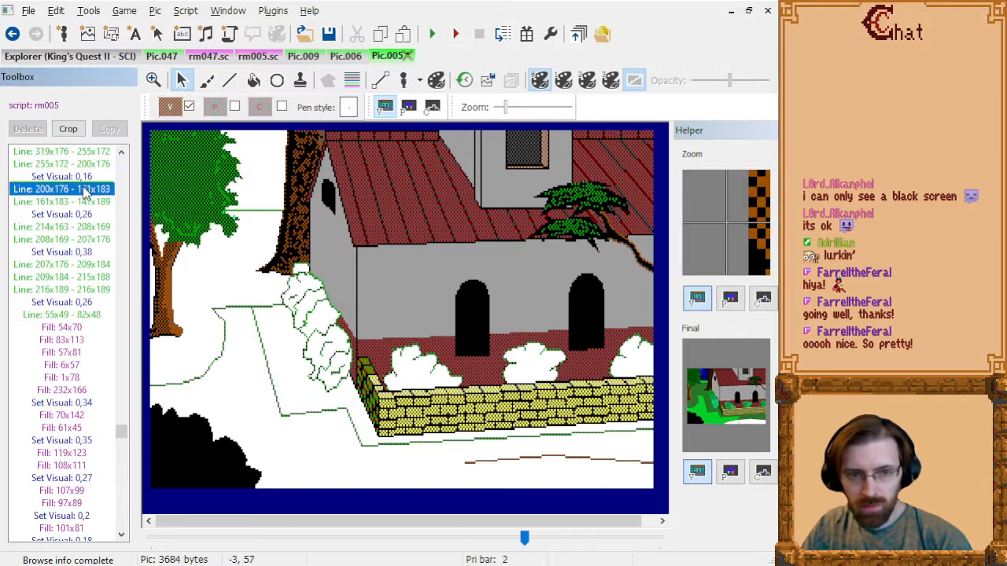
key(Down)
key(Down)
key(Down)
key(Down)
key(Down)
key(Down)
key(Down)
key(Down)
key(Down)
key(Down)
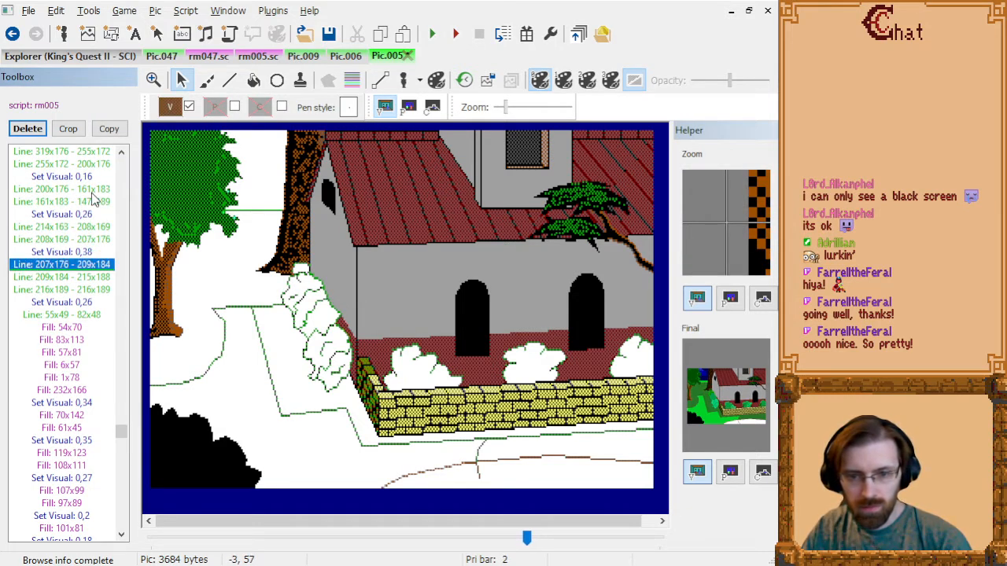
key(Down)
key(Down)
key(Down)
key(Down)
key(Down)
key(Down)
key(Down)
key(Down)
key(Down)
key(Down)
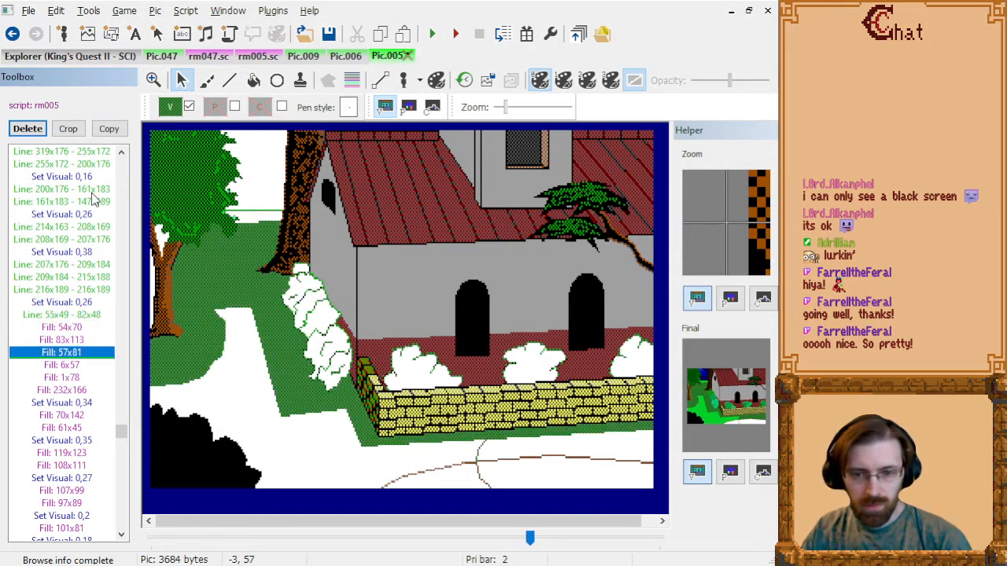
key(Up)
key(Up)
key(Up)
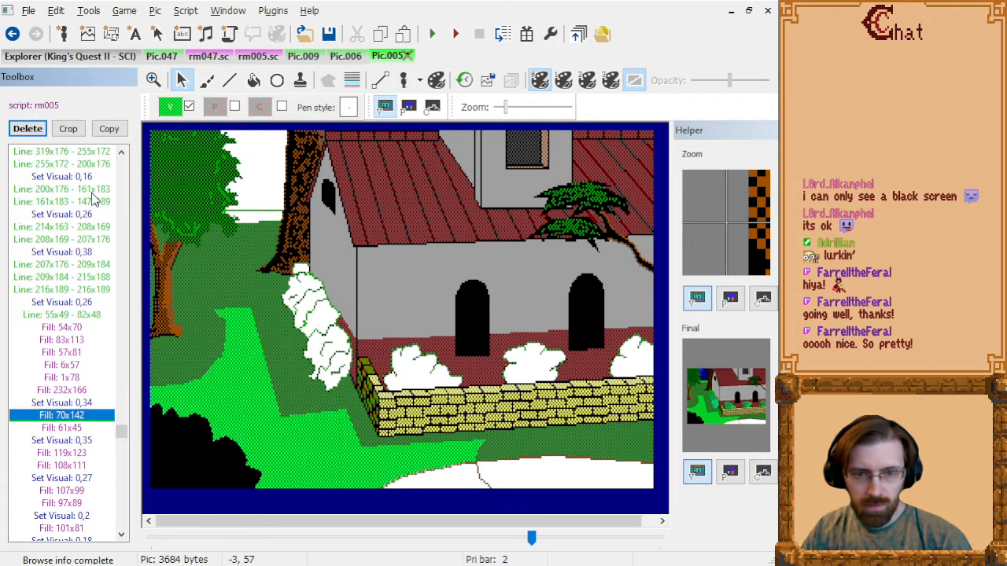
key(Down)
key(Down)
key(Up)
key(Up)
key(Up)
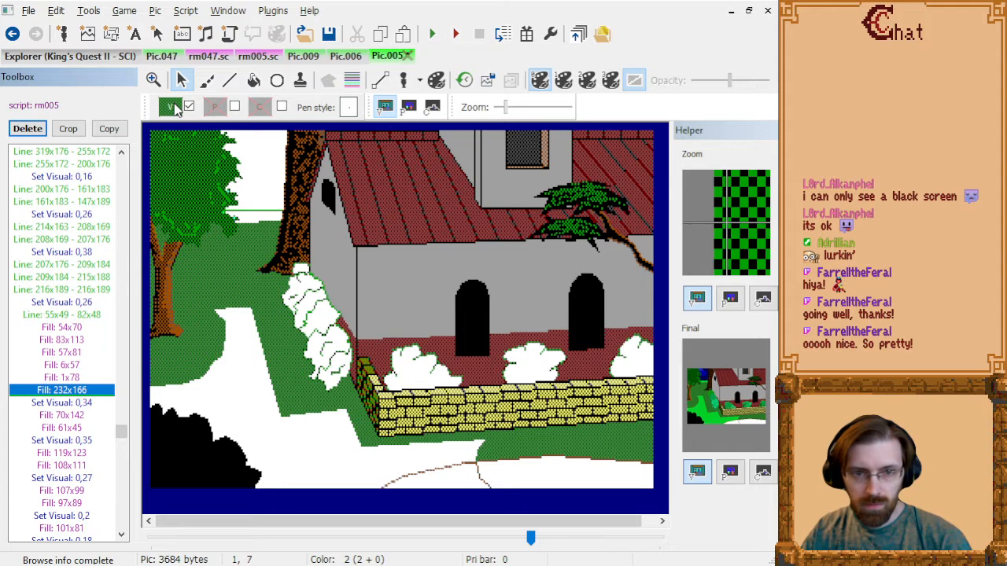
- Fill the small path section at 195x182 with light brown visual colour 0,16, inserted after fill 232x166
click(172, 107)
click(181, 206)
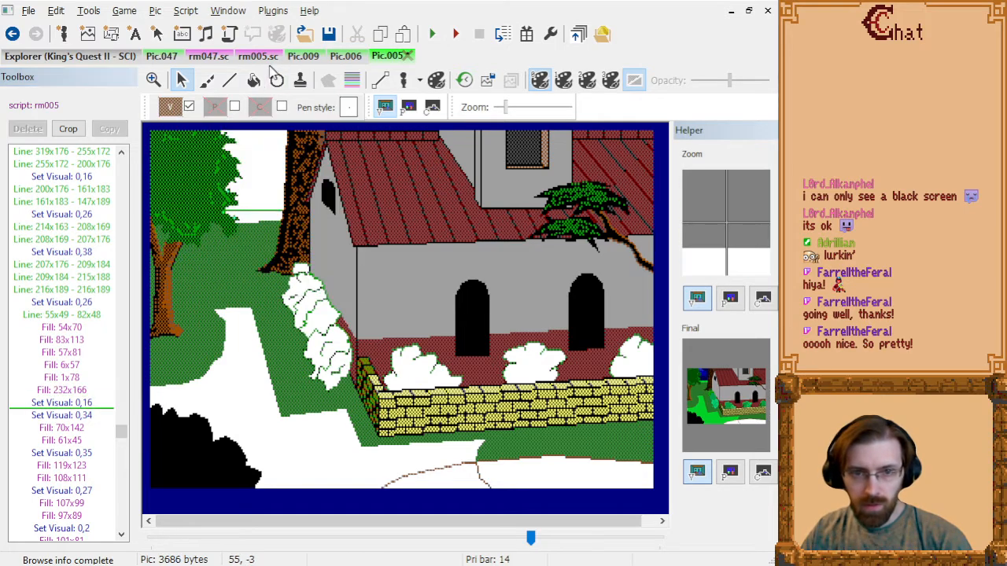
click(253, 80)
click(457, 473)
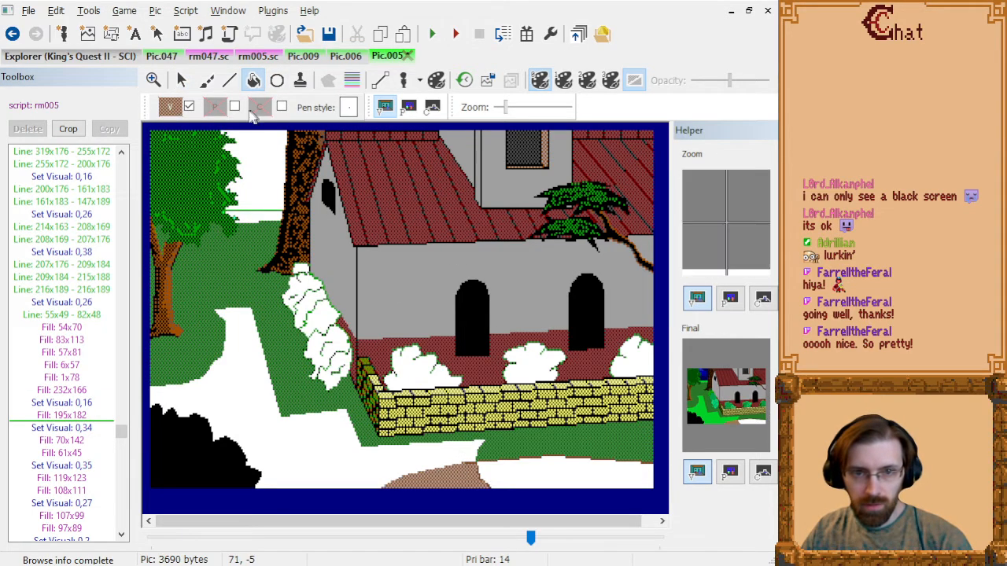
- Fill the larger path area at 249x179 with brown visual colour 0,38
click(174, 107)
click(322, 246)
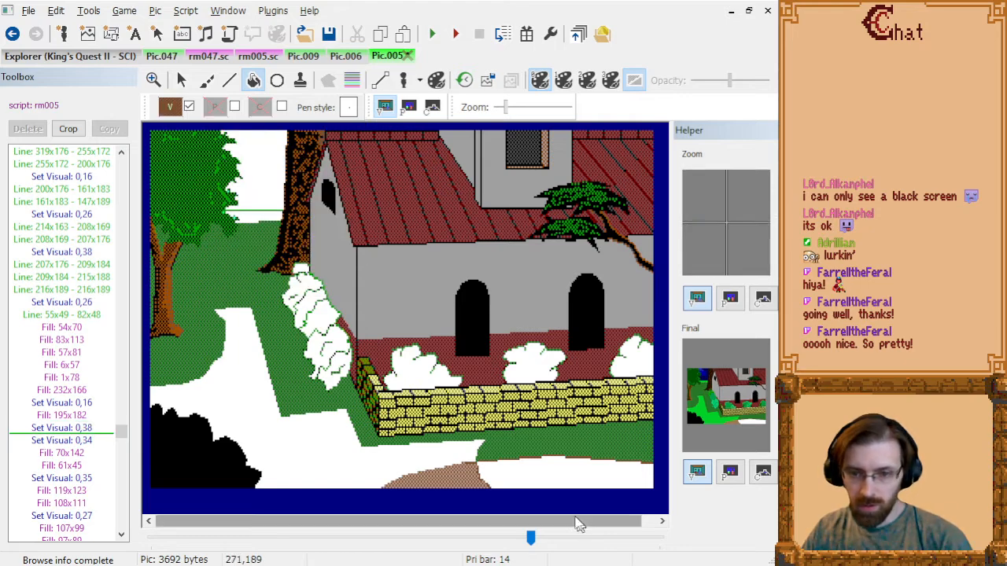
click(540, 466)
- Step through the path and bright green ground fills to examine how they meet, ending on fill 195x182
click(108, 445)
key(Down)
key(Down)
key(Down)
key(Down)
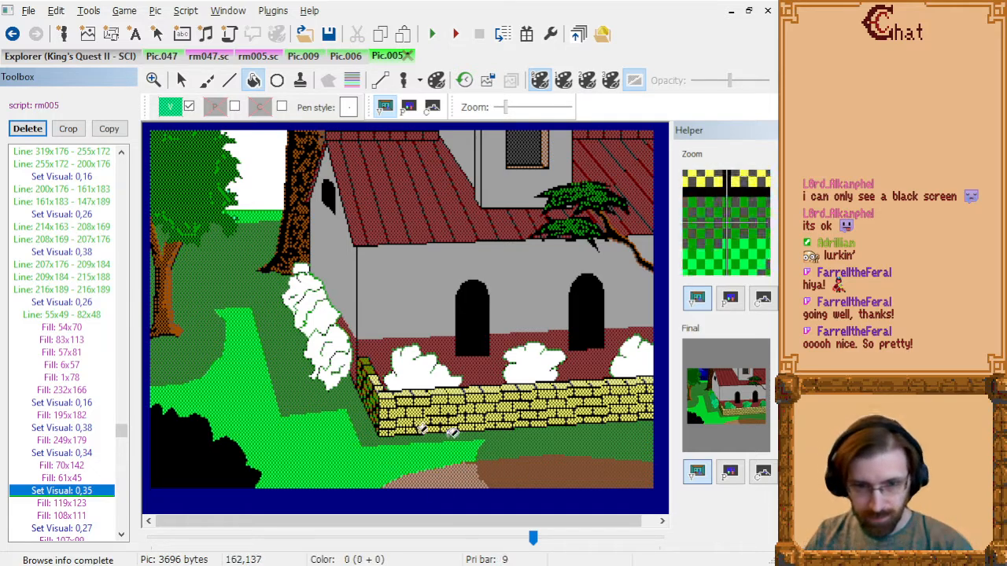
click(181, 81)
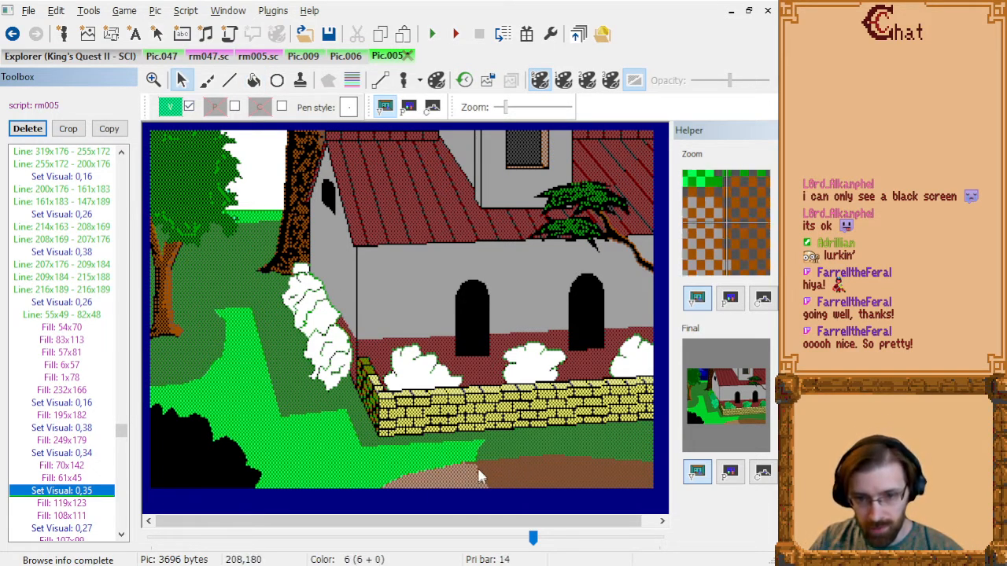
scroll(359, 375, up, 12)
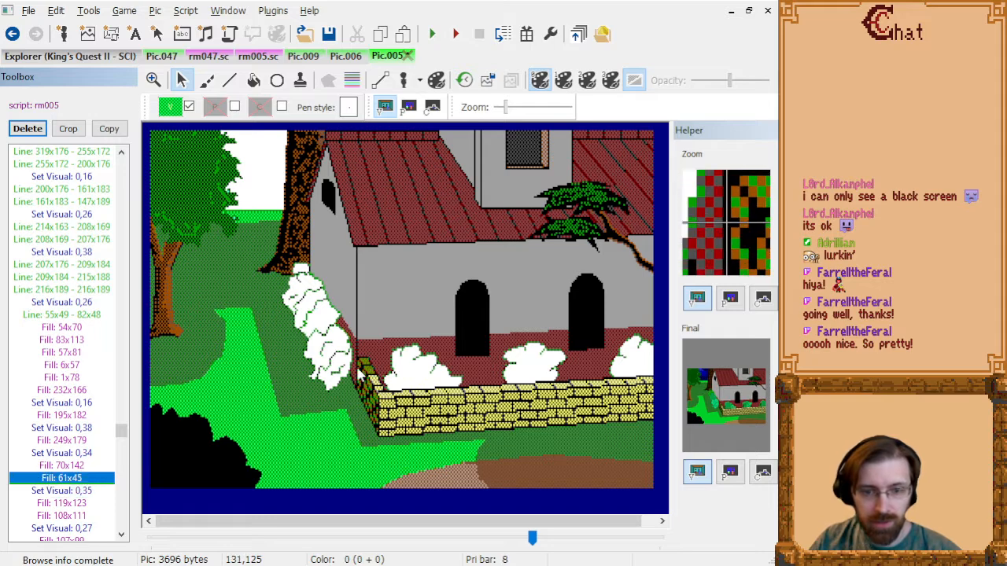
scroll(359, 374, down, 7)
scroll(359, 375, up, 3)
scroll(387, 292, down, 2)
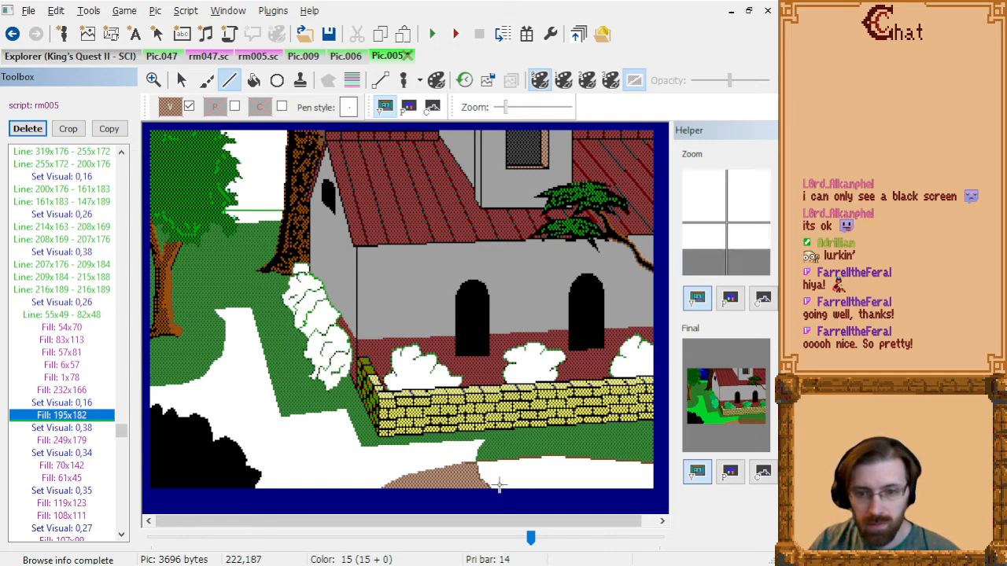
- Draw a light brown line from 201x176 to 206x176 along the path's upper edge, after fill 195x182
scroll(499, 485, up, 5)
scroll(573, 431, down, 9)
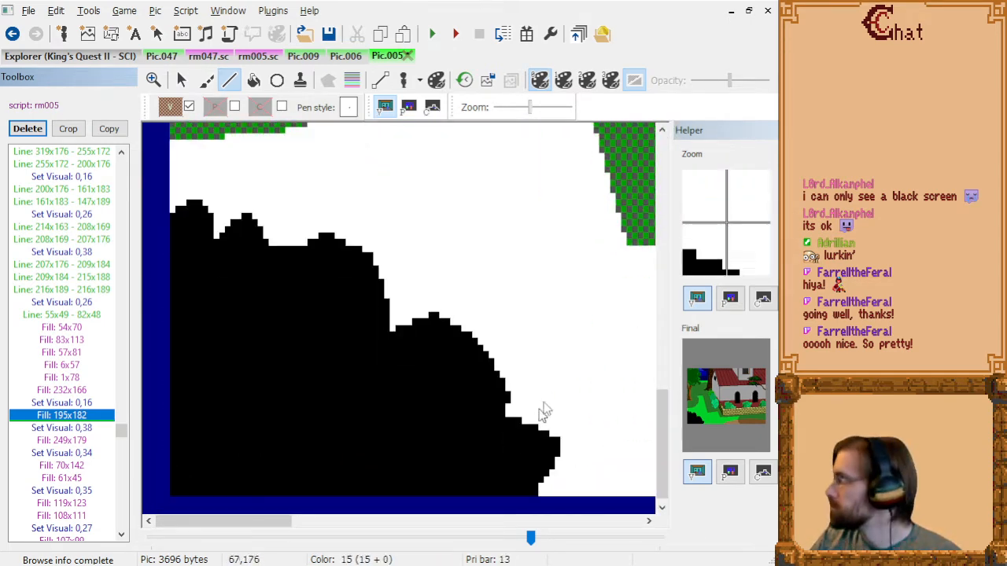
drag(276, 520, 477, 506)
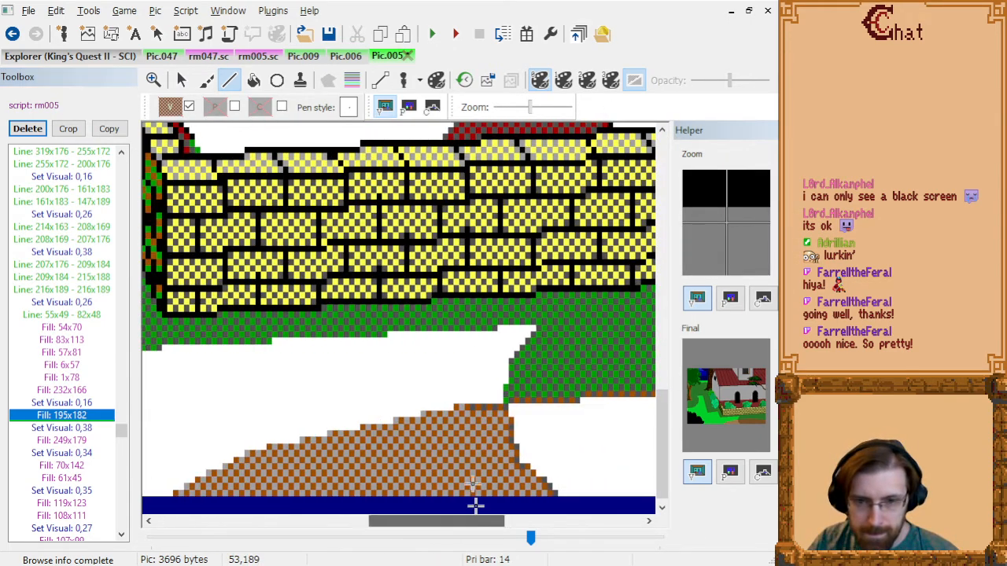
click(469, 412)
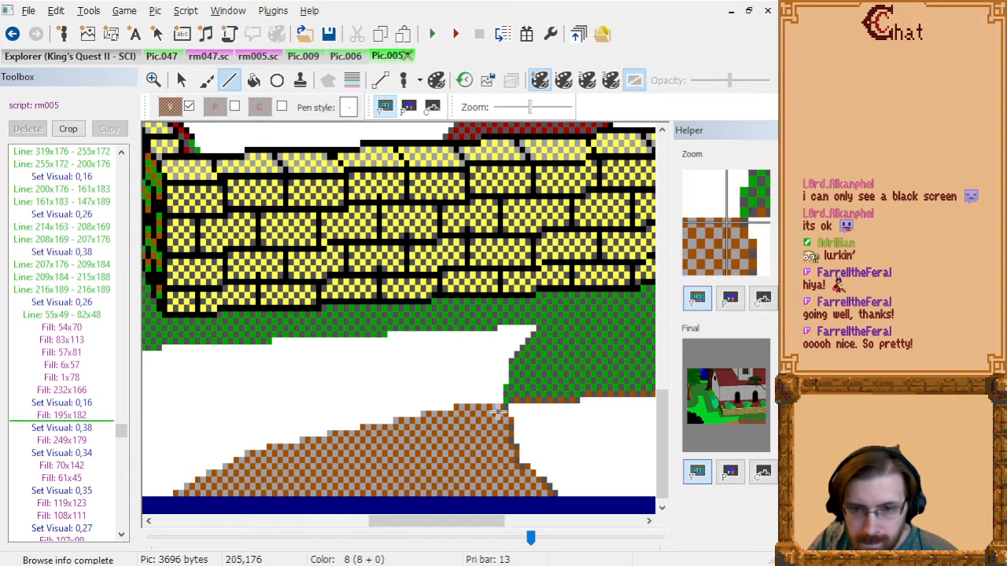
click(499, 412)
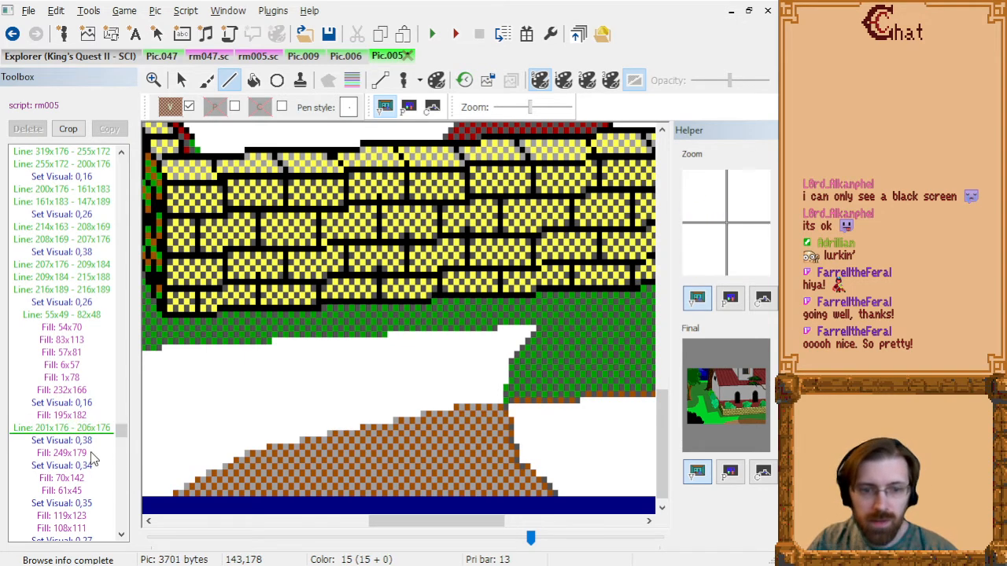
- Step to fills 249x179 and 70x142 and examine the path edges and bright green ground up close
click(63, 453)
scroll(438, 420, down, 3)
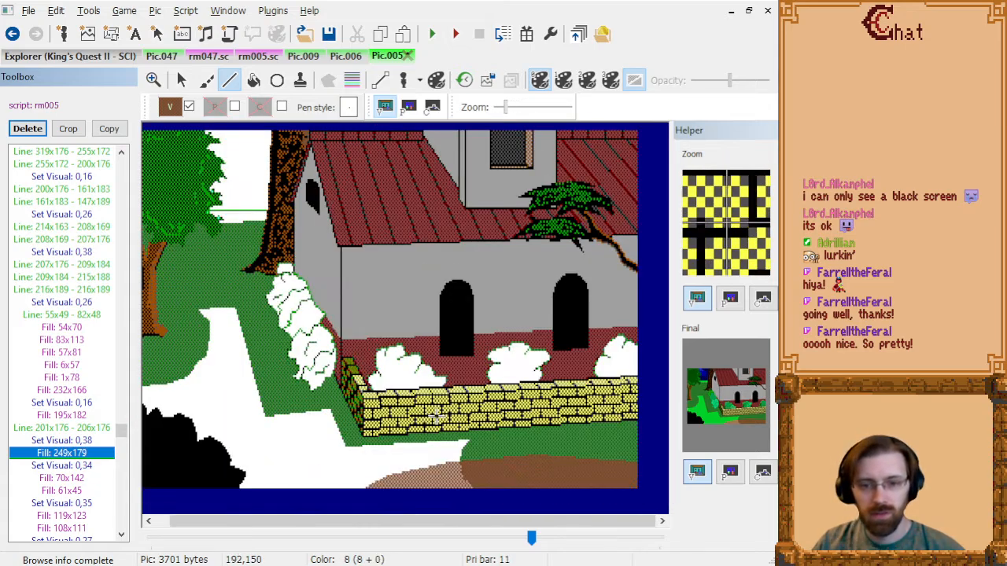
click(65, 479)
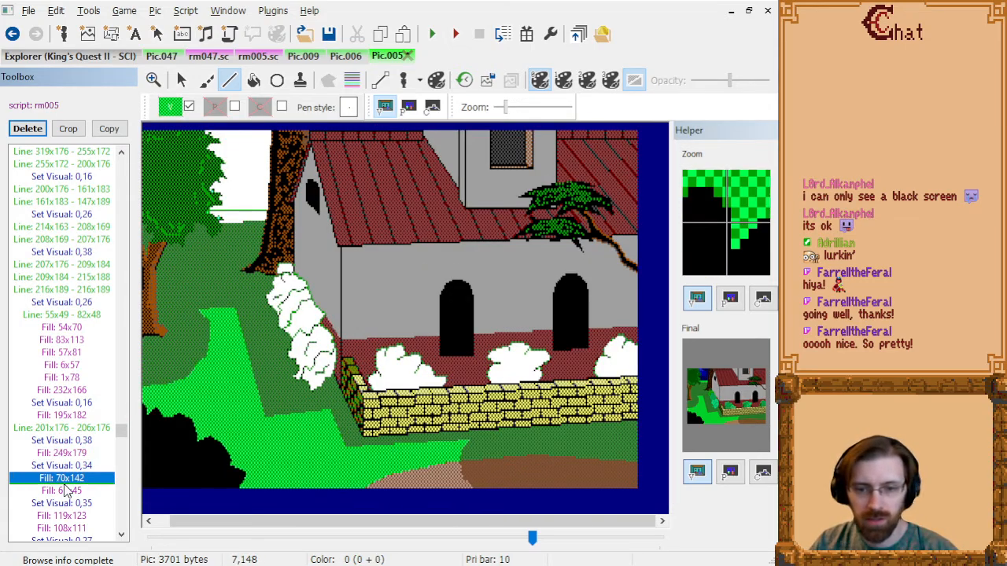
scroll(67, 487, down, 3)
scroll(511, 487, up, 4)
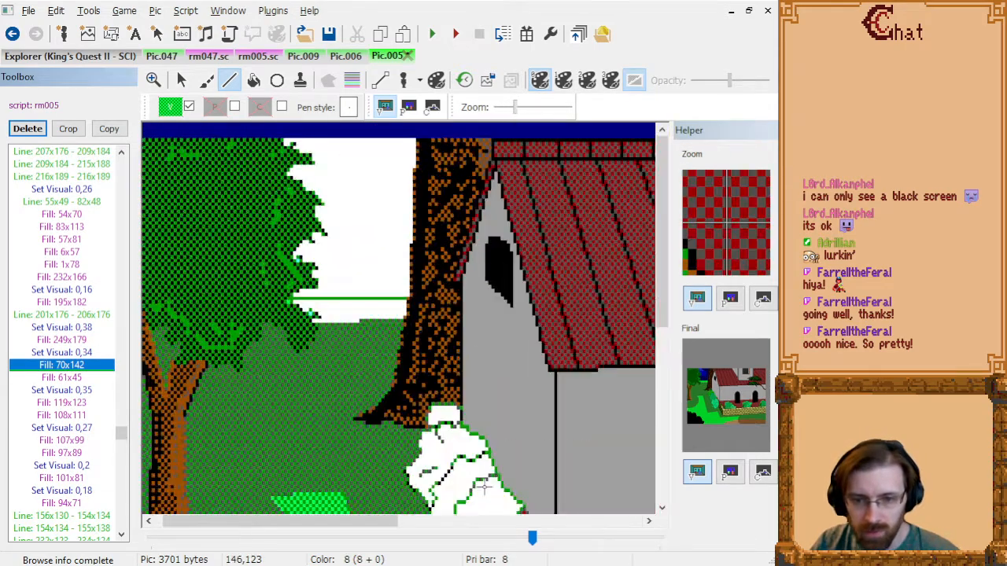
scroll(569, 494, down, 3)
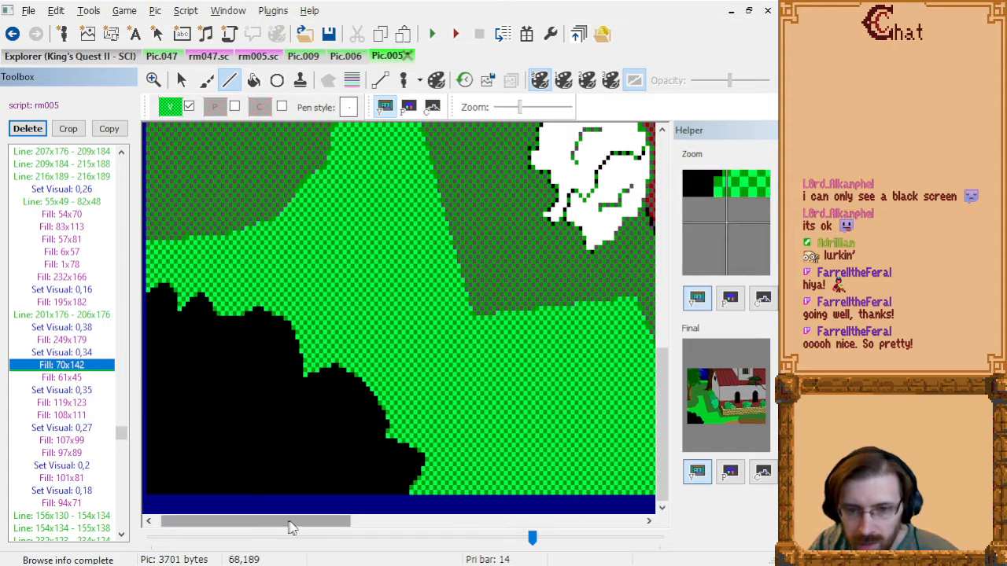
drag(291, 520, 462, 521)
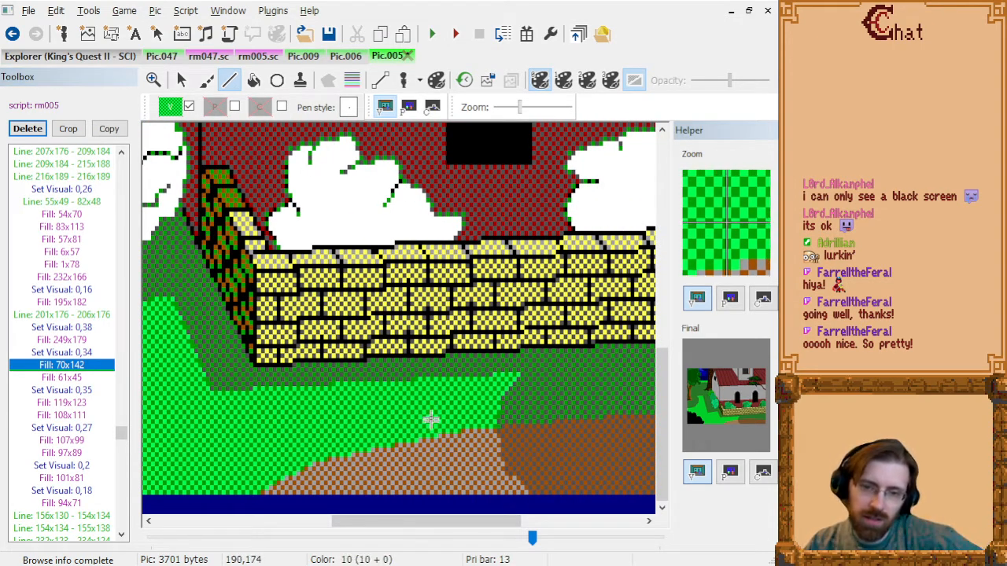
scroll(452, 389, down, 3)
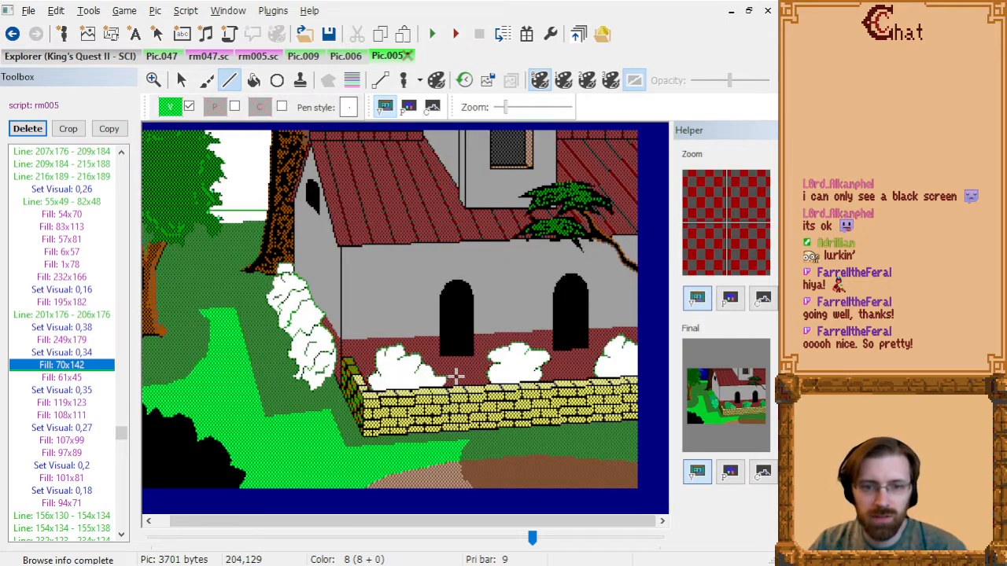
- Redefine palette 0's colour 34 as a green and bright green dither and colour 16 as brown with light grey
click(78, 202)
key(Home)
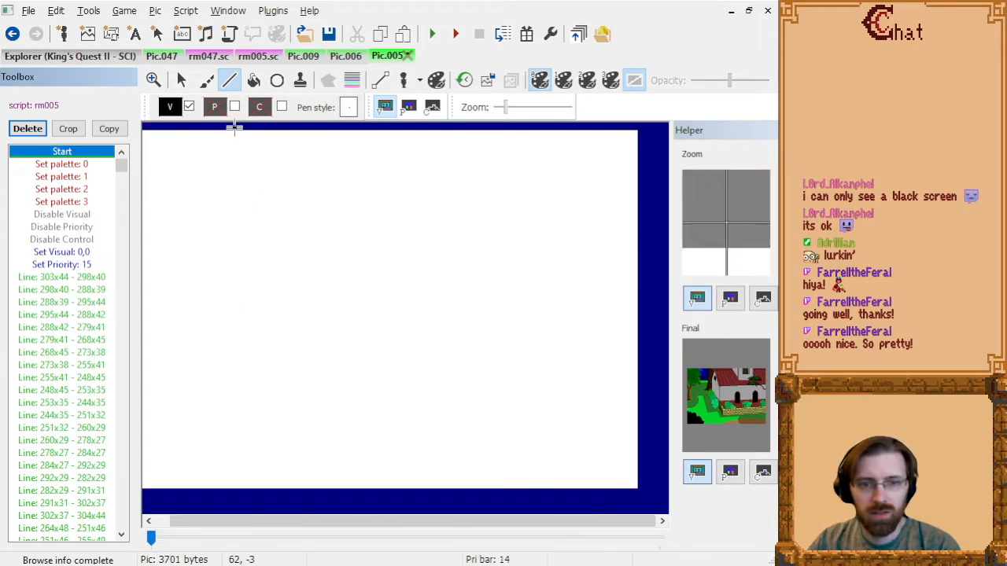
click(94, 176)
click(437, 79)
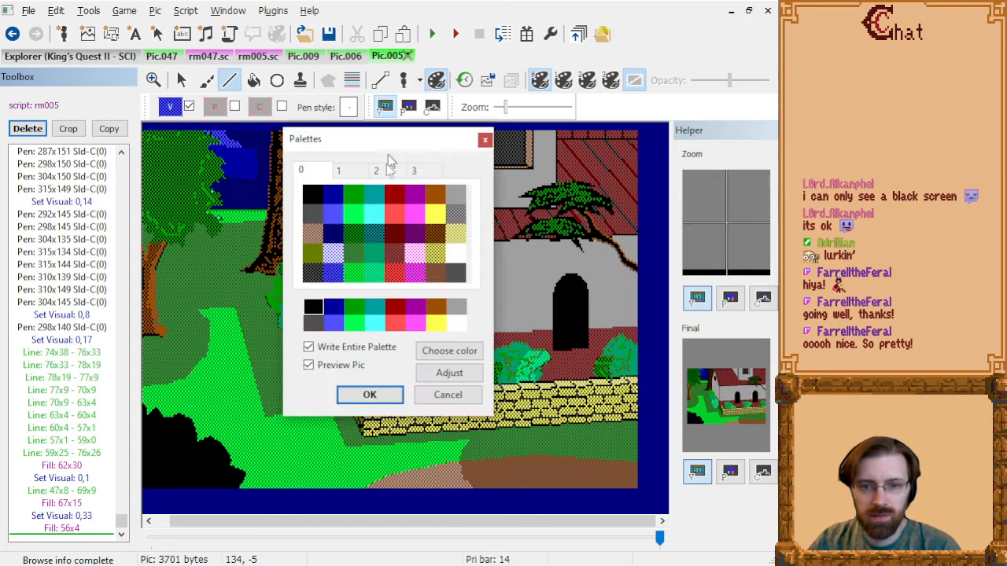
click(354, 324)
right_click(354, 307)
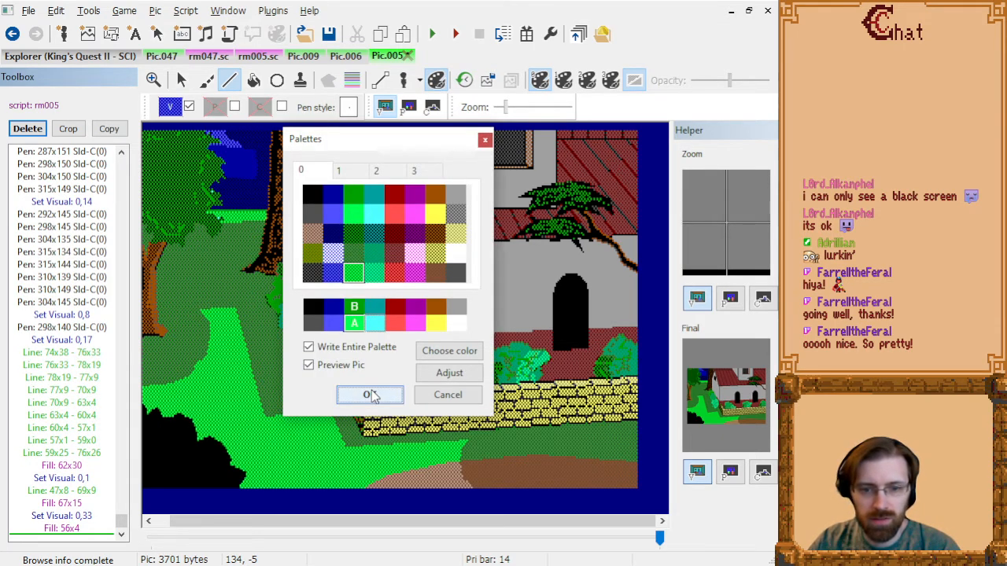
click(354, 308)
right_click(355, 326)
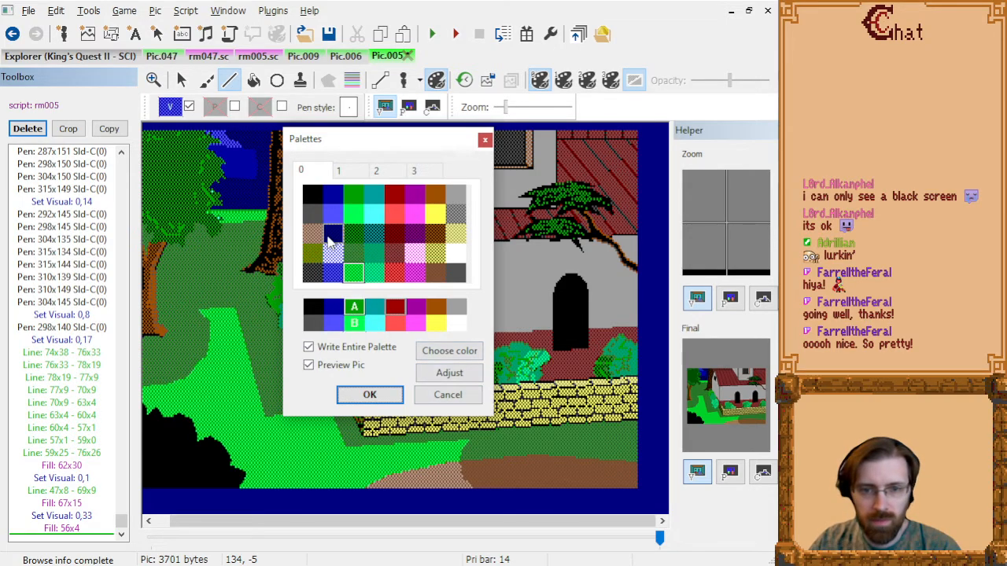
click(436, 307)
right_click(457, 308)
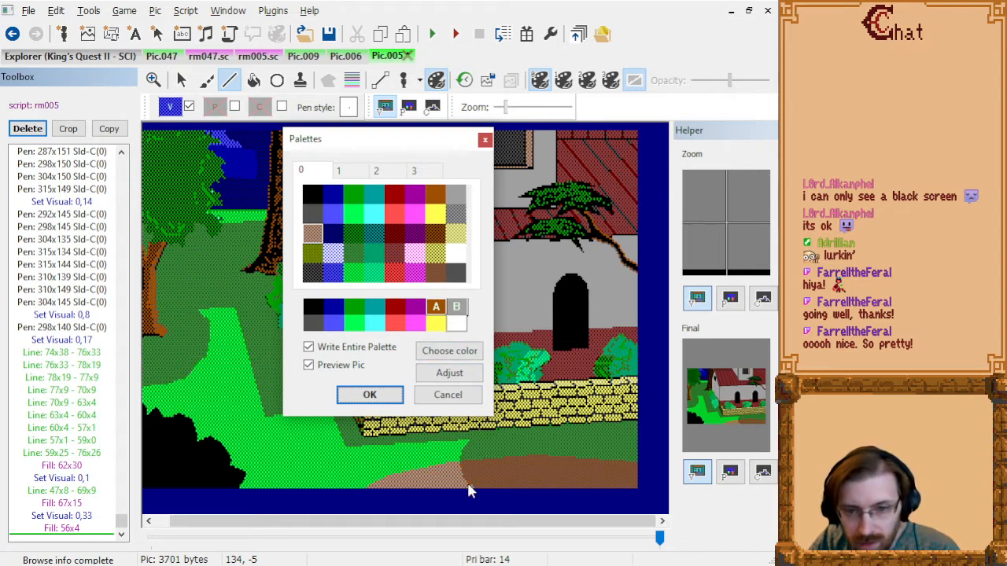
click(370, 394)
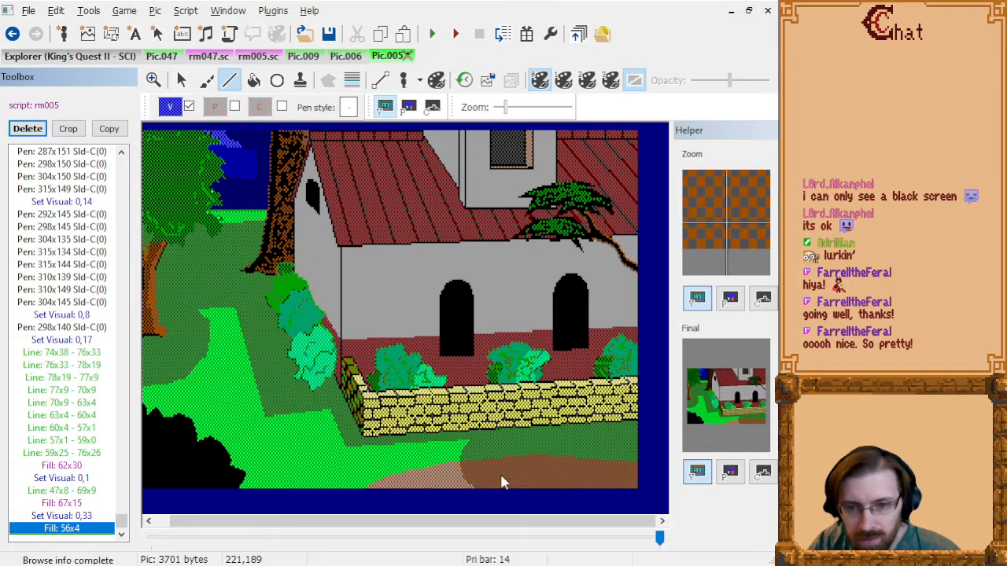
- Try to redefine colour 38 of palette 0 using brown as its first dither colour
scroll(497, 479, up, 5)
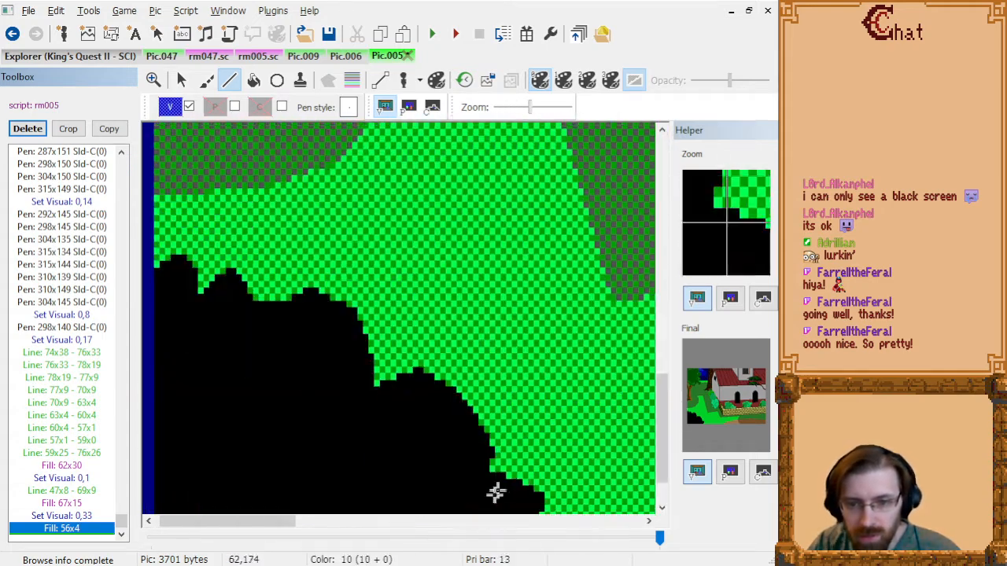
drag(254, 522, 472, 522)
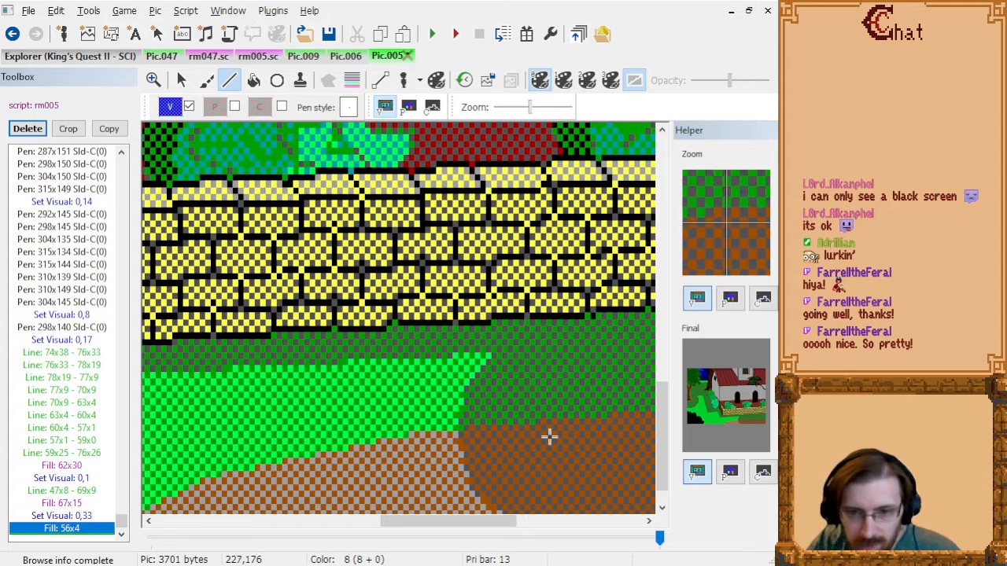
click(31, 270)
key(Home)
click(83, 163)
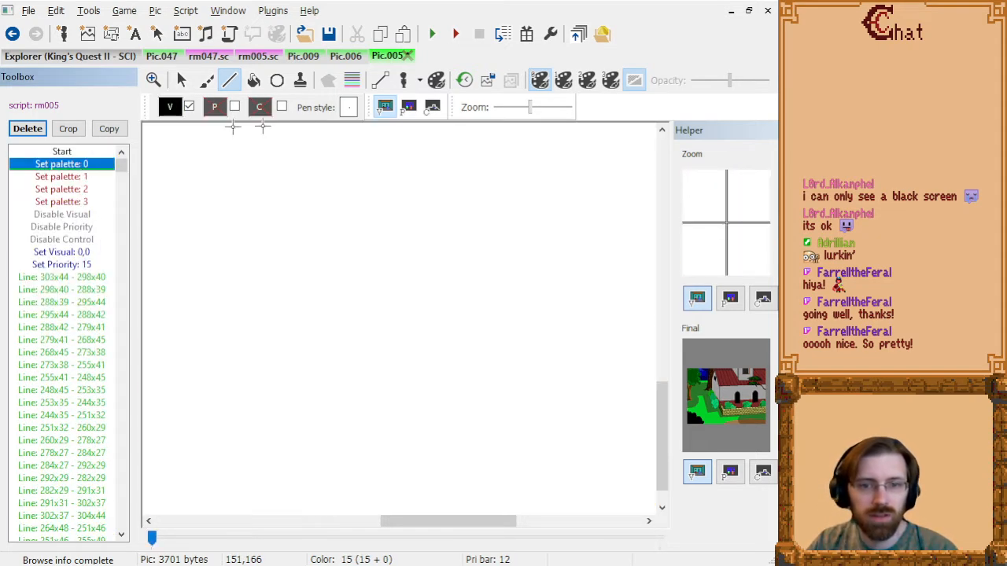
click(436, 82)
click(435, 271)
click(435, 307)
click(369, 394)
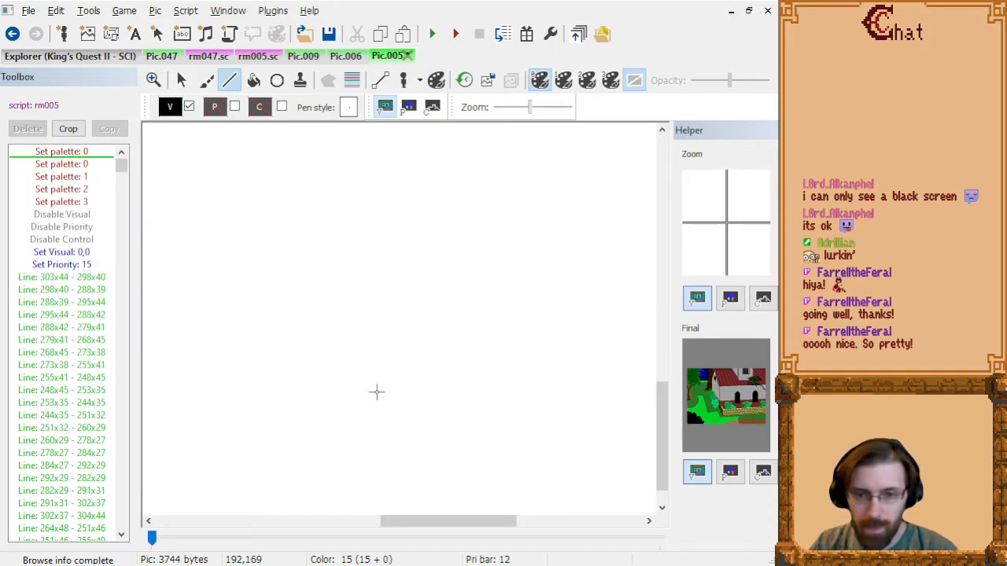
click(71, 151)
key(End)
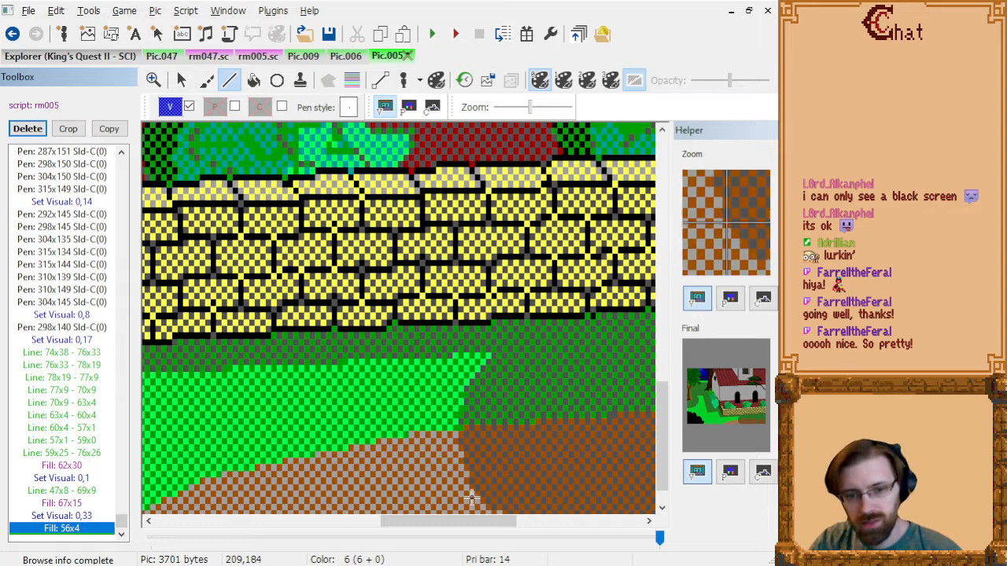
- Undo the extra palette 0 command at the start and view the complete picture
mouse_move(480, 525)
mouse_down()
mouse_move(396, 529)
mouse_move(546, 530)
mouse_move(484, 526)
mouse_up()
key(Home)
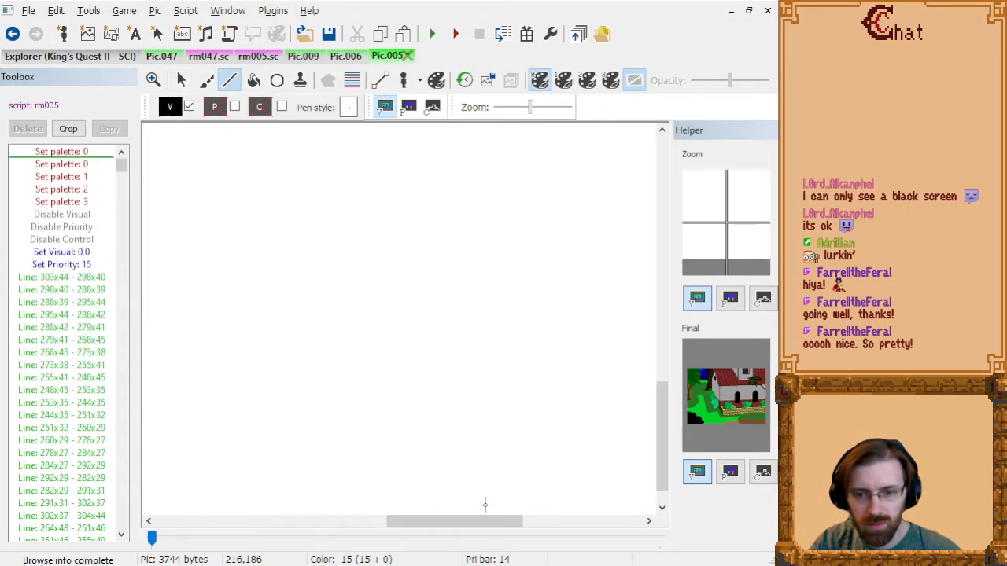
key(Right)
click(102, 266)
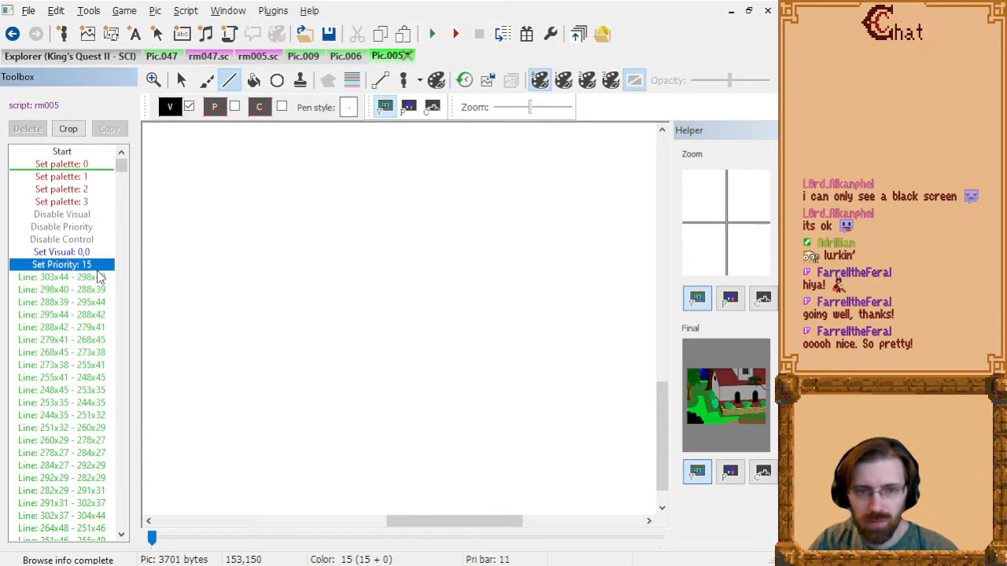
key(End)
key(ctrl+z)
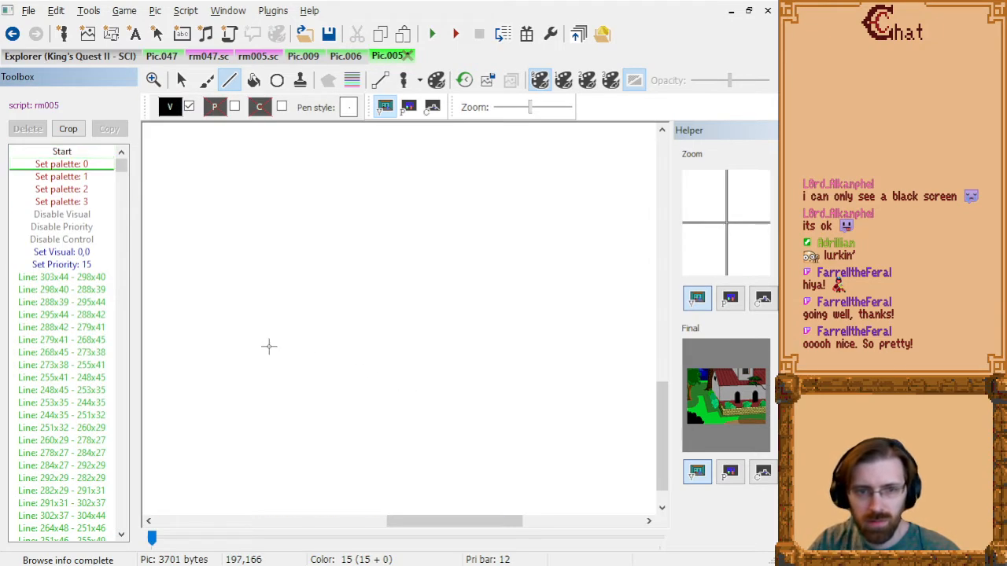
key(End)
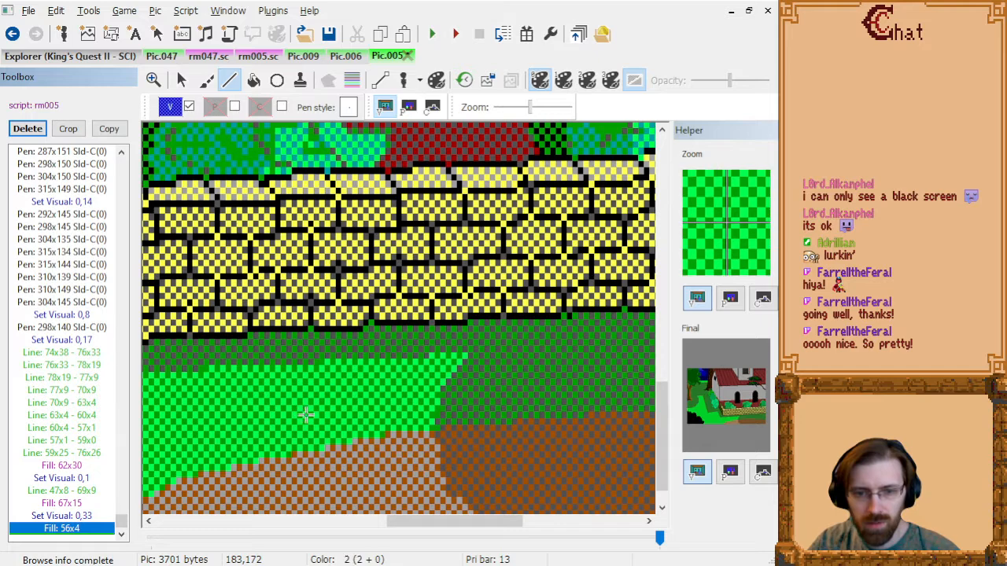
- Compare both dither orders for palette 0's colour 34 and keep green first with bright green second
key(Home)
click(73, 165)
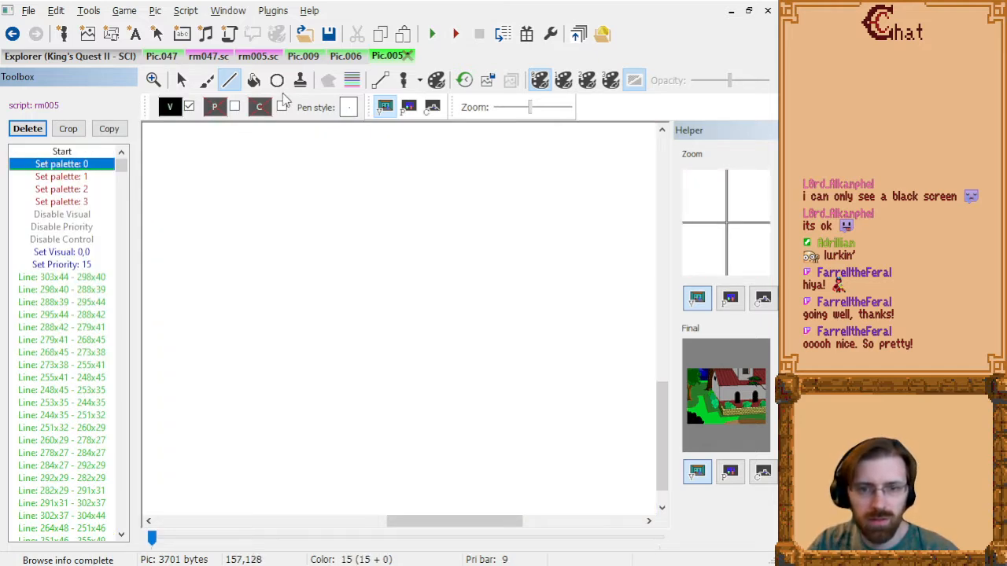
click(438, 82)
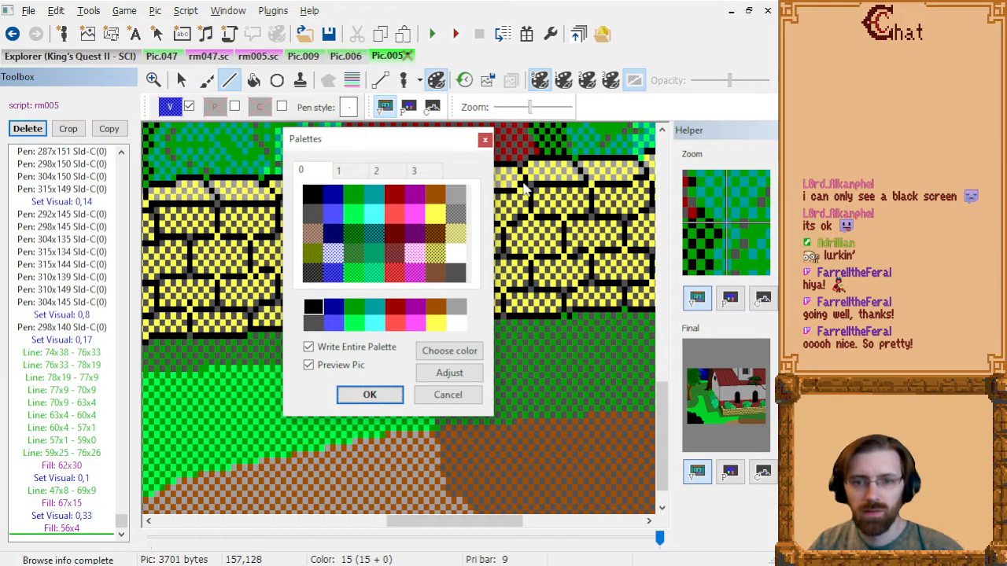
click(355, 322)
right_click(353, 307)
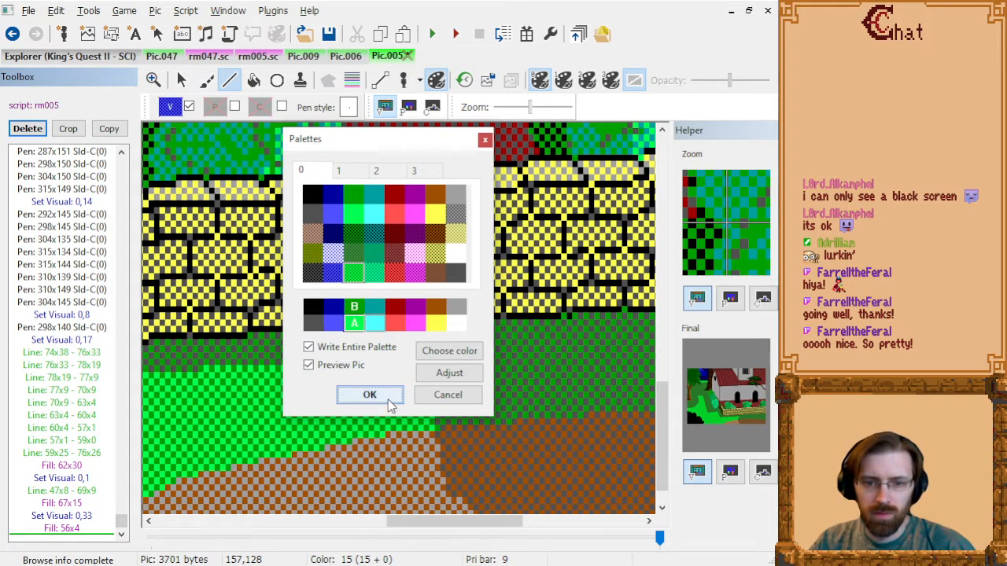
click(353, 308)
right_click(354, 322)
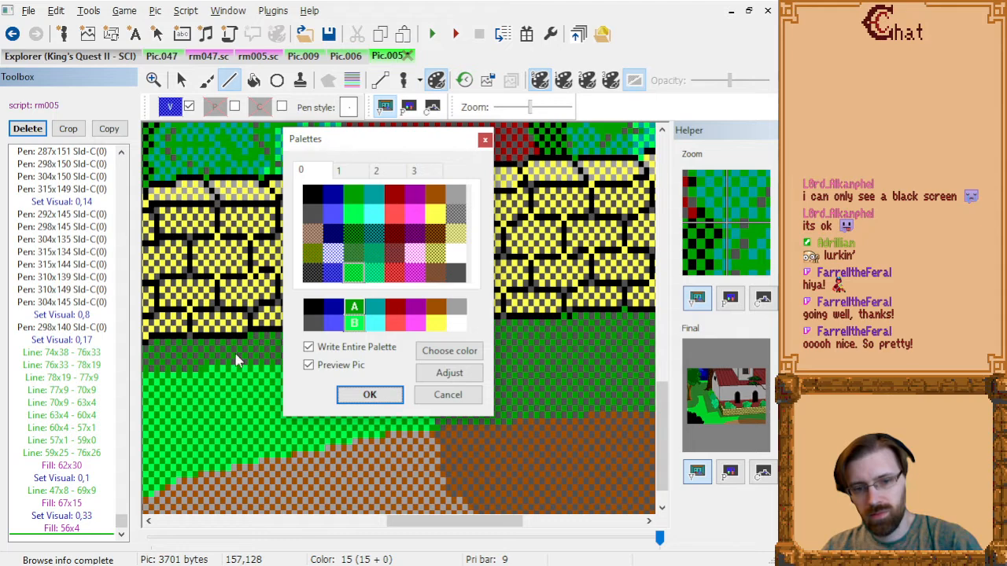
click(353, 323)
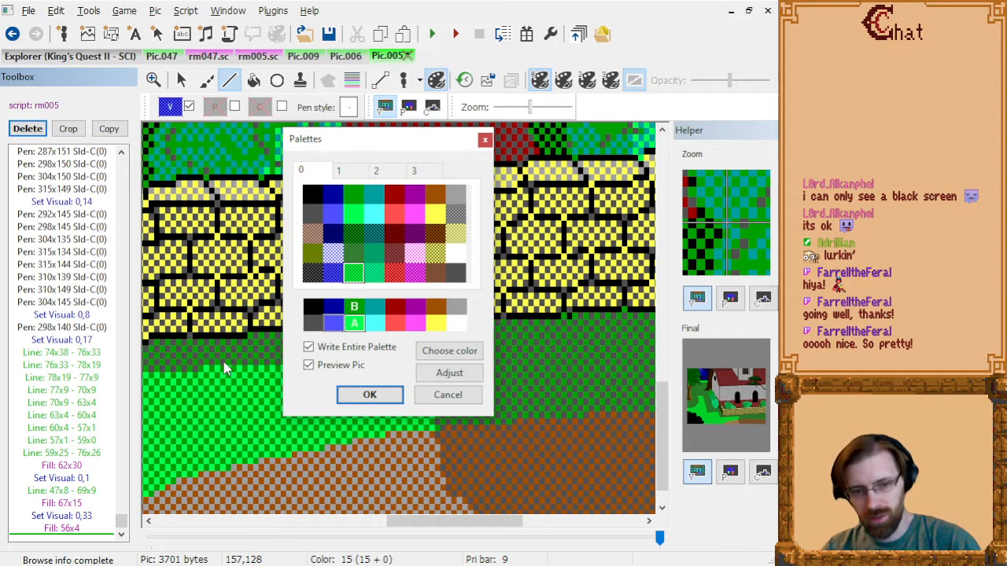
click(354, 308)
right_click(355, 323)
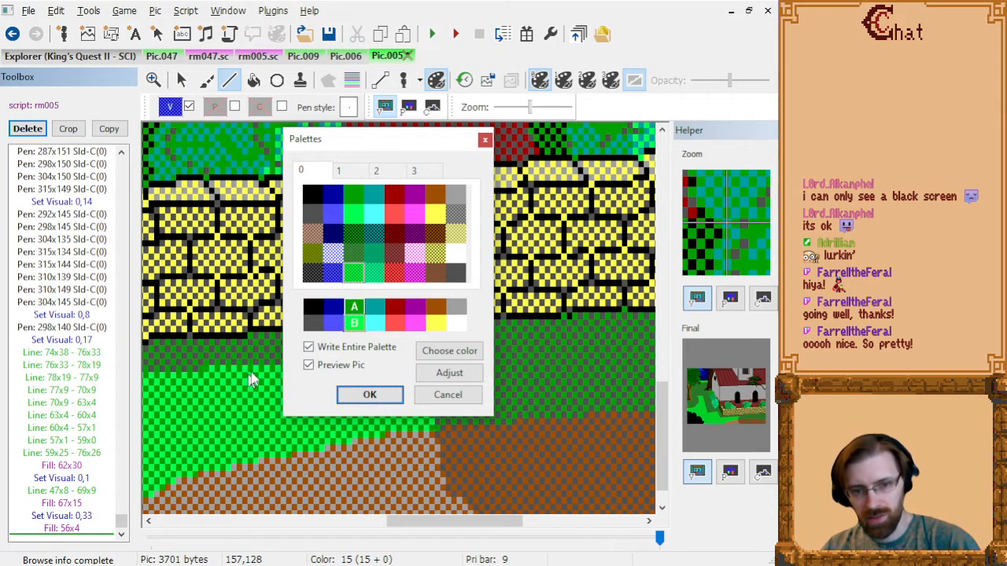
click(369, 394)
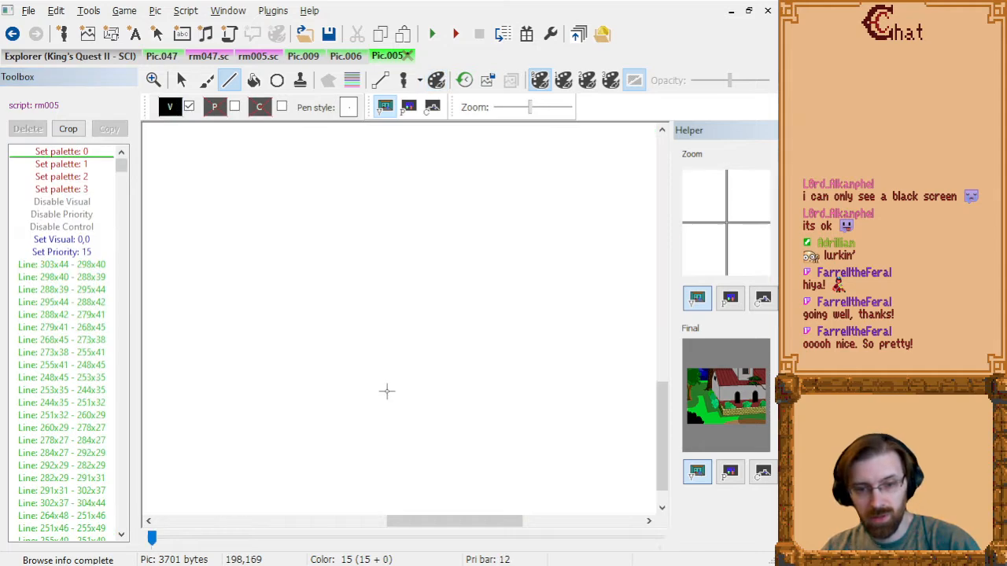
- Redefine palette 0's colour 38 as a dither of dark grey and brown, with dark grey as the first colour
click(89, 167)
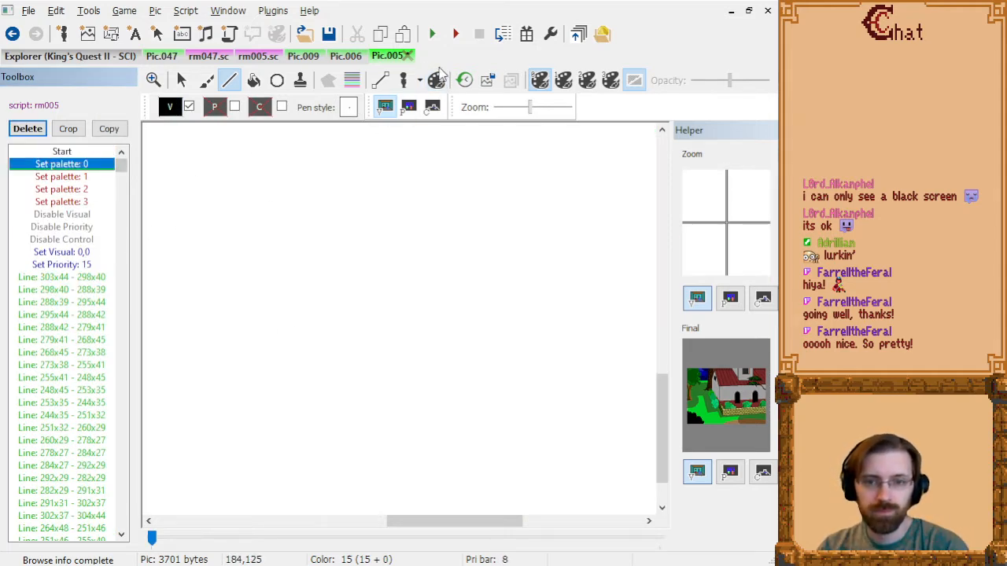
click(436, 79)
click(433, 309)
right_click(453, 309)
click(434, 275)
click(439, 312)
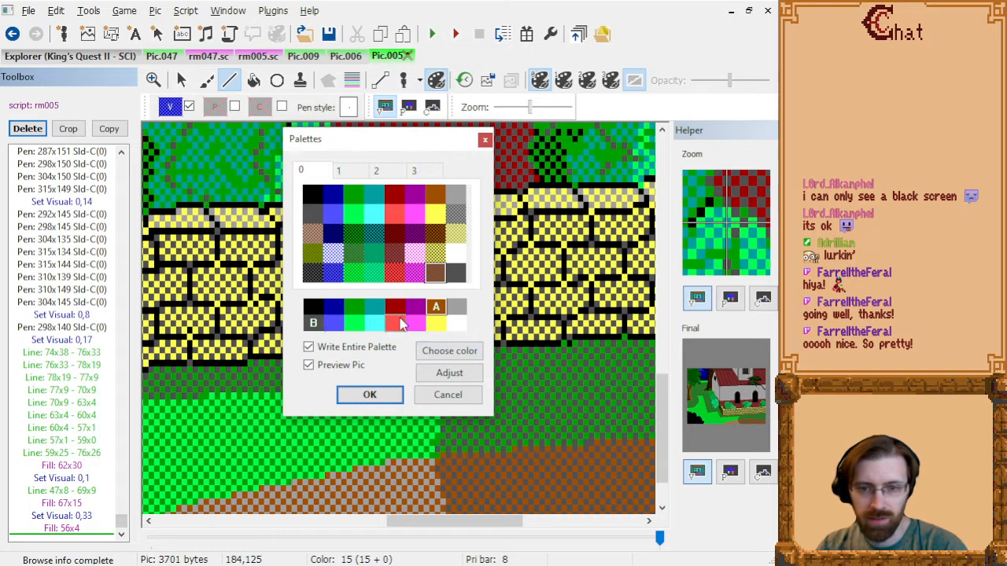
drag(314, 321, 439, 317)
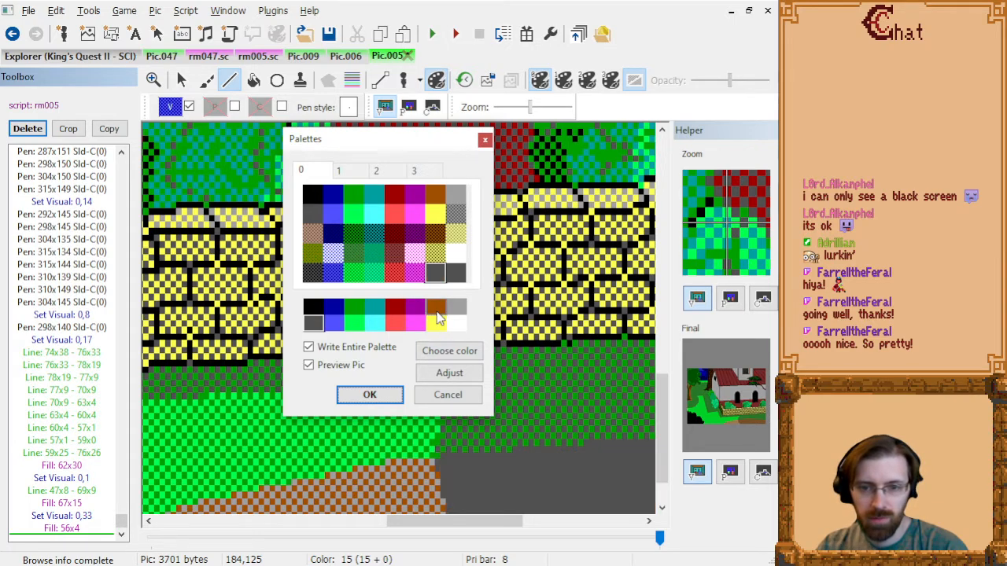
click(370, 394)
click(78, 157)
key(Delete)
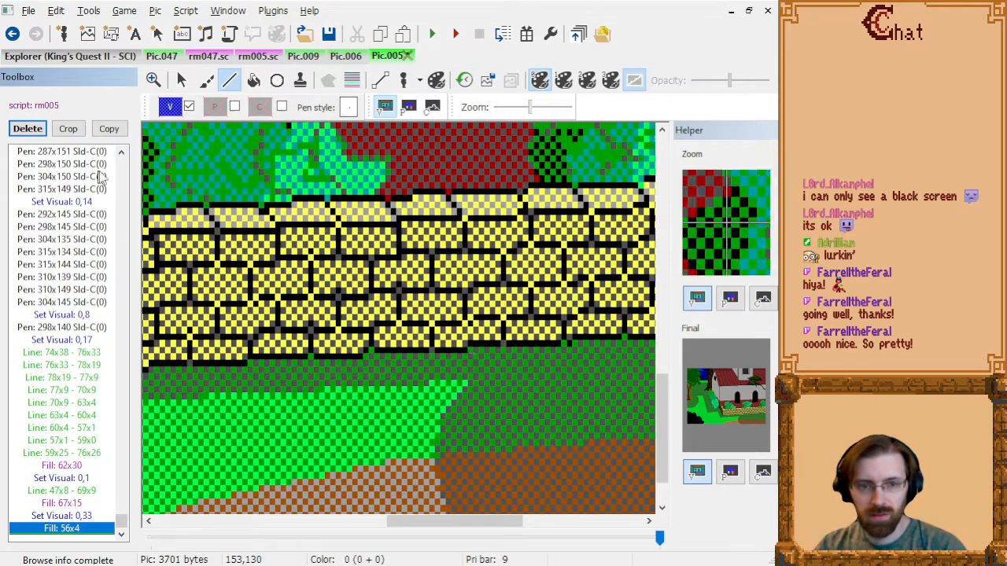
- Examine the path edges and bright green ground below the stone wall, and step back and forth through the latest drawing commands
scroll(471, 387, down, 3)
scroll(451, 405, down, 1)
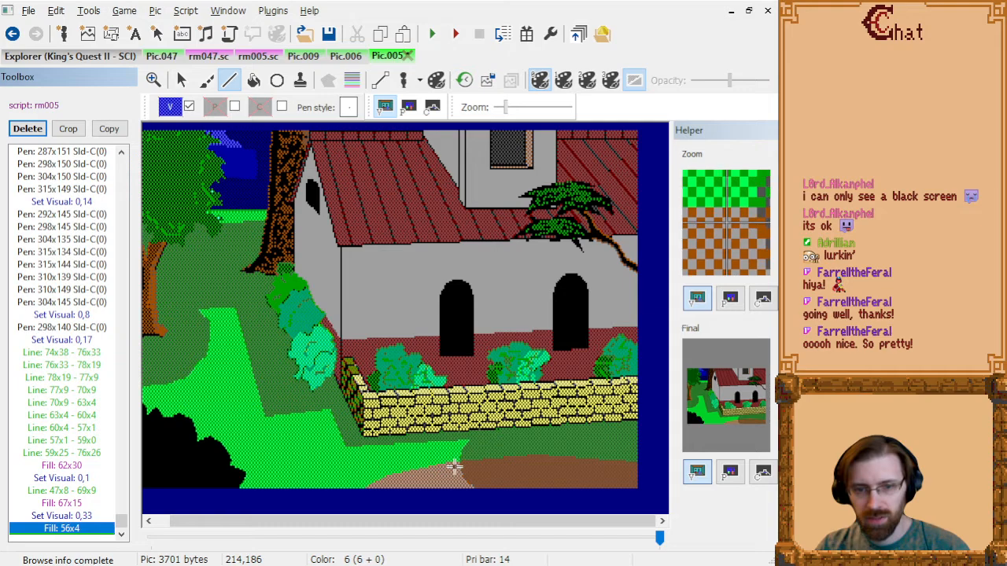
scroll(468, 478, up, 4)
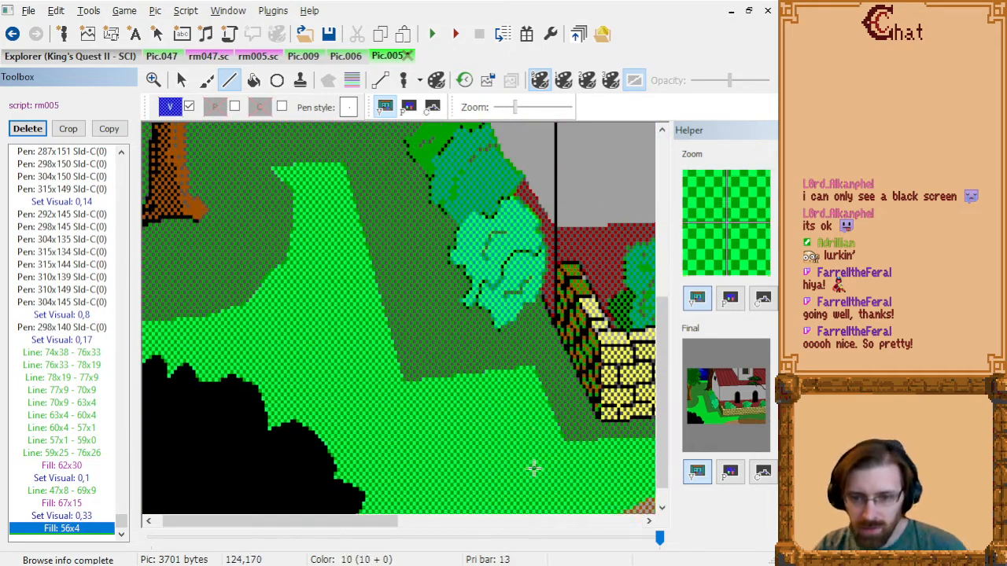
drag(366, 527, 516, 529)
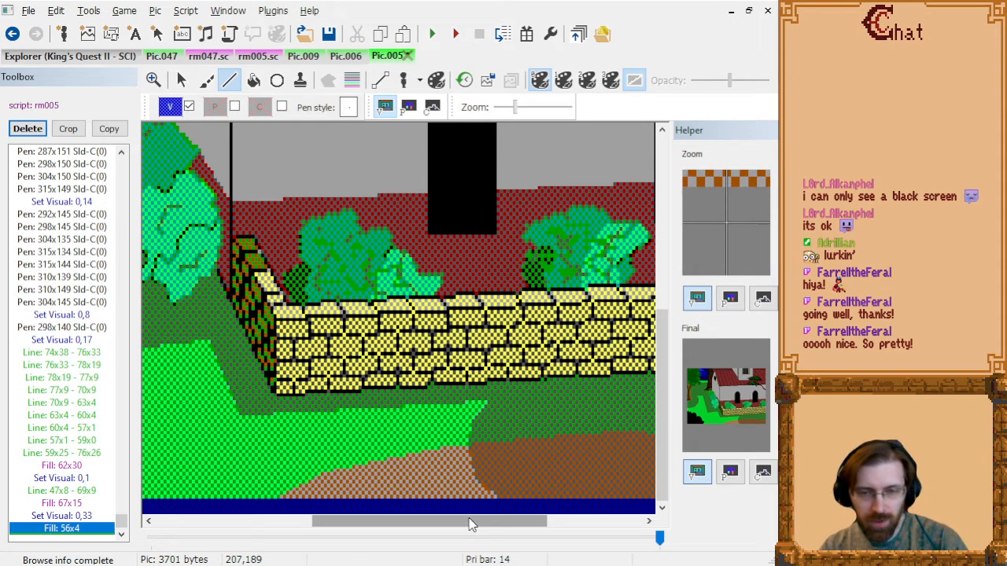
scroll(522, 421, down, 1)
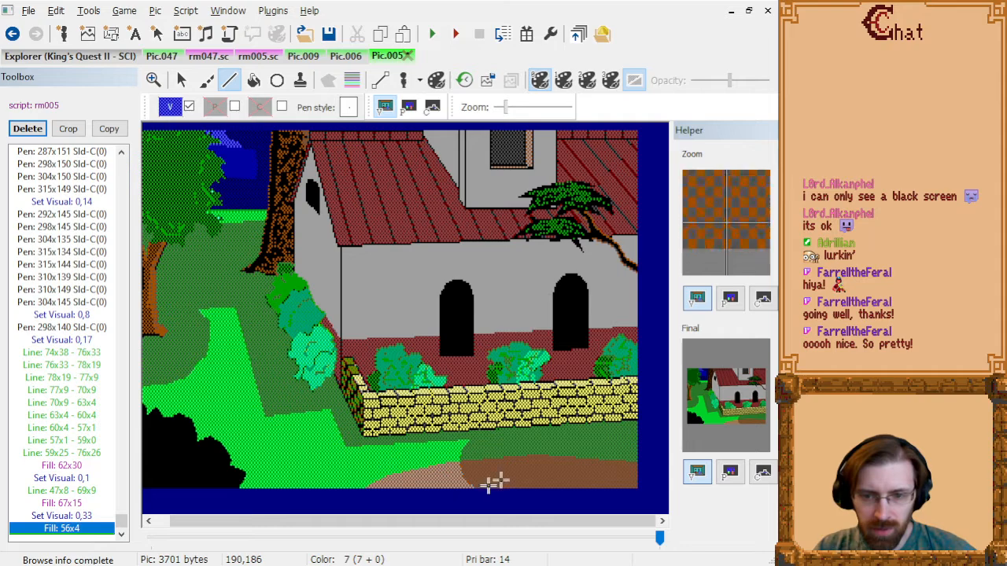
click(79, 454)
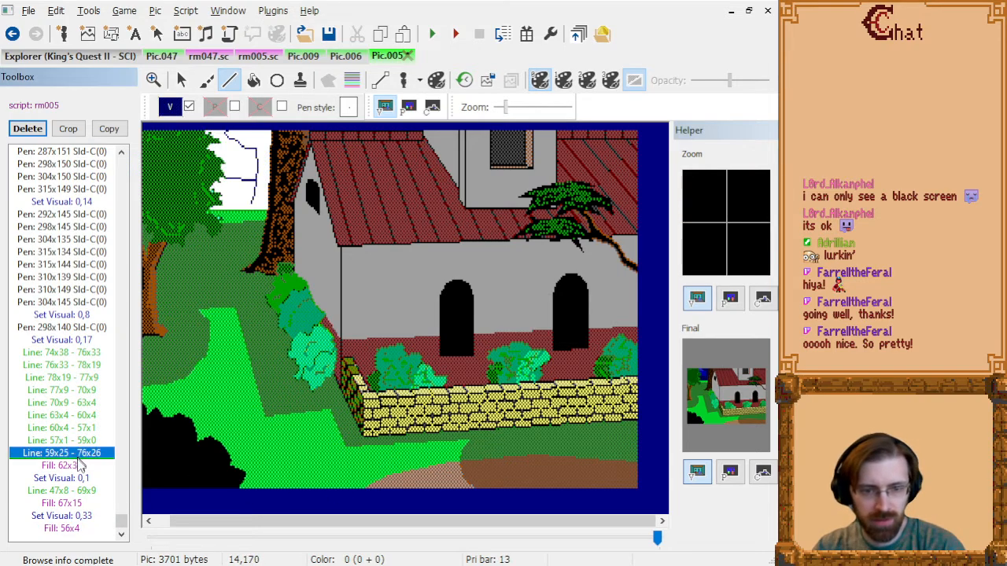
key(Page_Up)
key(Page_Up)
key(Page_Up)
key(Page_Down)
key(Page_Down)
key(Page_Down)
key(Page_Down)
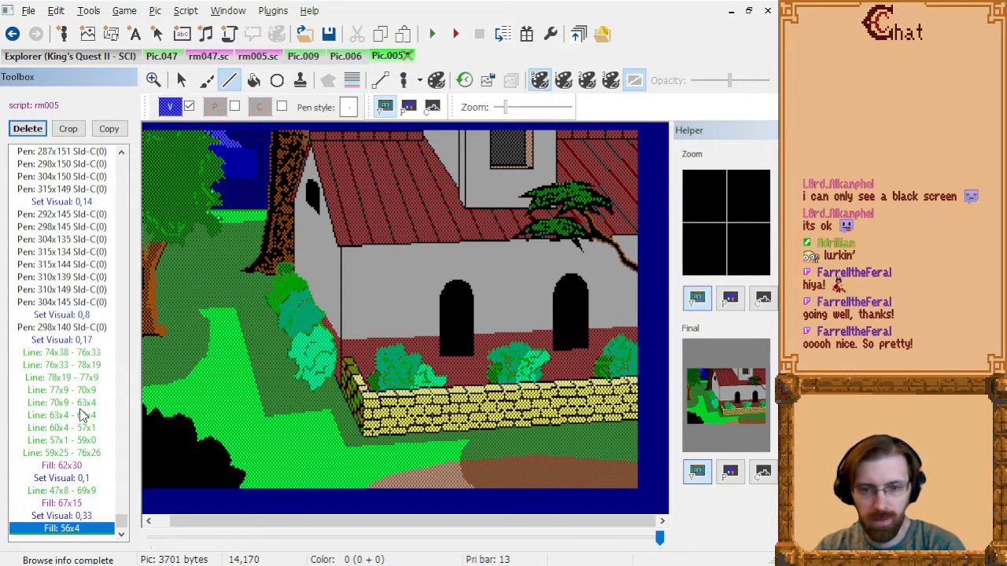
- Switch to the room 6 picture and step back through its drawing commands to before the path and ground were drawn in detail
click(345, 56)
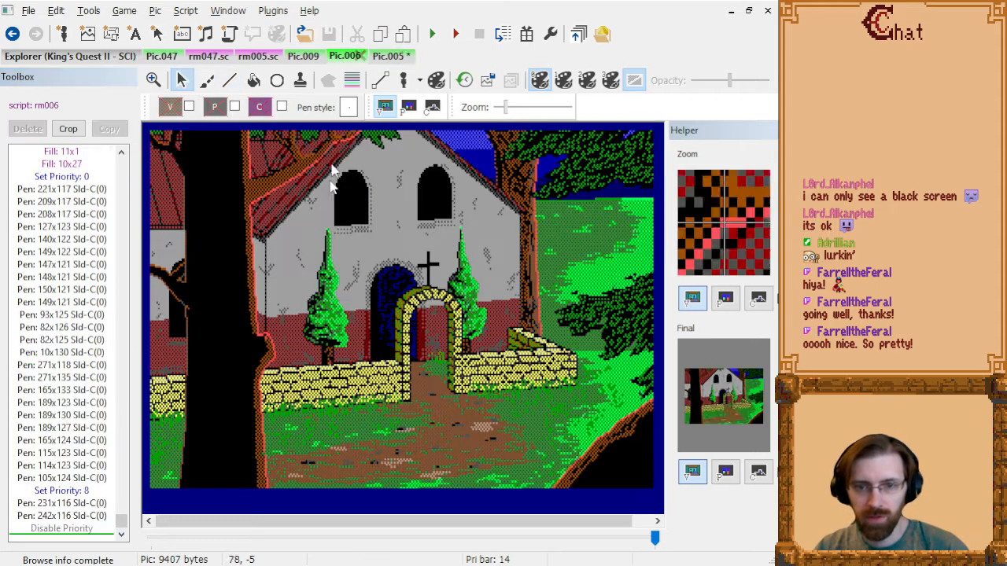
click(57, 315)
key(Page_Up)
key(Page_Up)
key(Page_Up)
key(Page_Up)
key(Page_Up)
key(Page_Up)
key(Page_Up)
key(Page_Up)
key(Page_Up)
key(Page_Up)
key(Page_Up)
key(Page_Up)
key(Page_Up)
key(Page_Up)
key(Page_Up)
key(Page_Up)
key(Page_Up)
key(Page_Up)
key(Page_Up)
key(Page_Up)
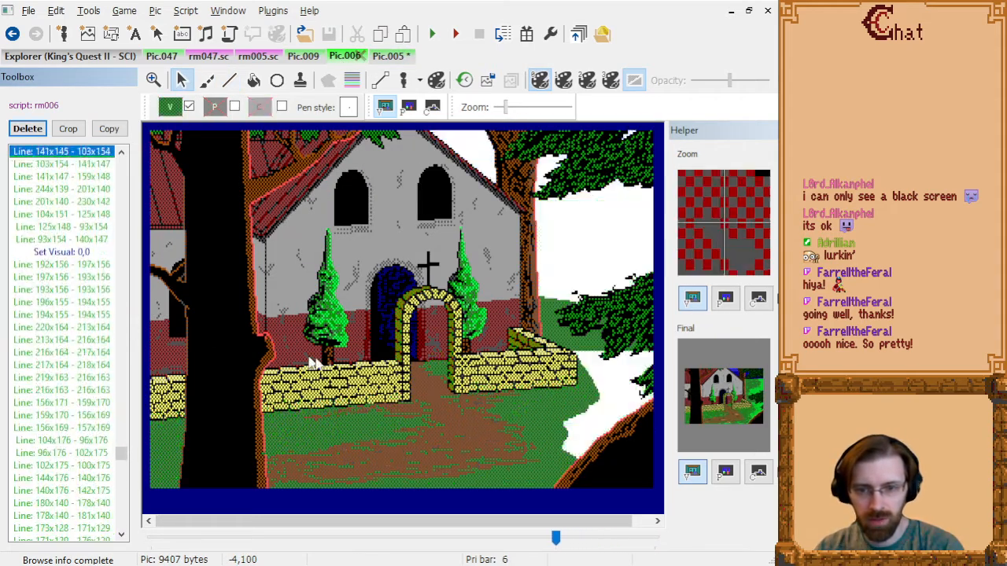
key(Page_Up)
key(Page_Down)
- Step forward to line 200x181 - 231x178 to examine how room 6's ground is outlined and filled around the path
key(Down)
key(Down)
key(Down)
key(Down)
key(Down)
key(Down)
key(Down)
key(Down)
key(Down)
key(Down)
key(Down)
key(Down)
key(Down)
key(Down)
key(Down)
key(Down)
key(Down)
key(Down)
key(Down)
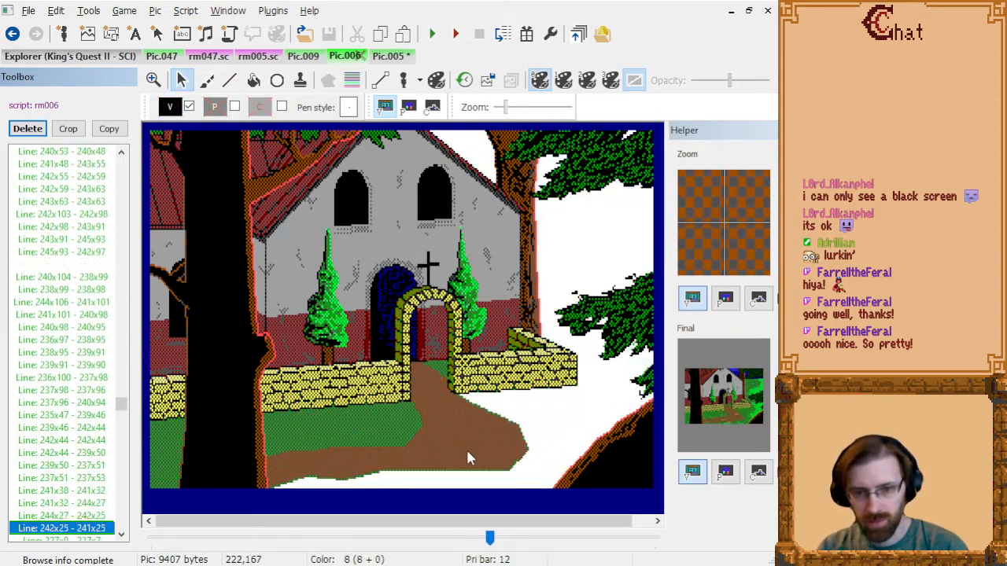
key(Down)
key(Down)
key(Down)
key(Down)
key(Down)
key(Down)
key(Down)
key(Down)
key(Down)
key(Down)
key(Down)
key(Down)
key(Down)
key(Down)
key(Down)
key(Down)
key(Down)
key(Down)
key(Down)
key(Down)
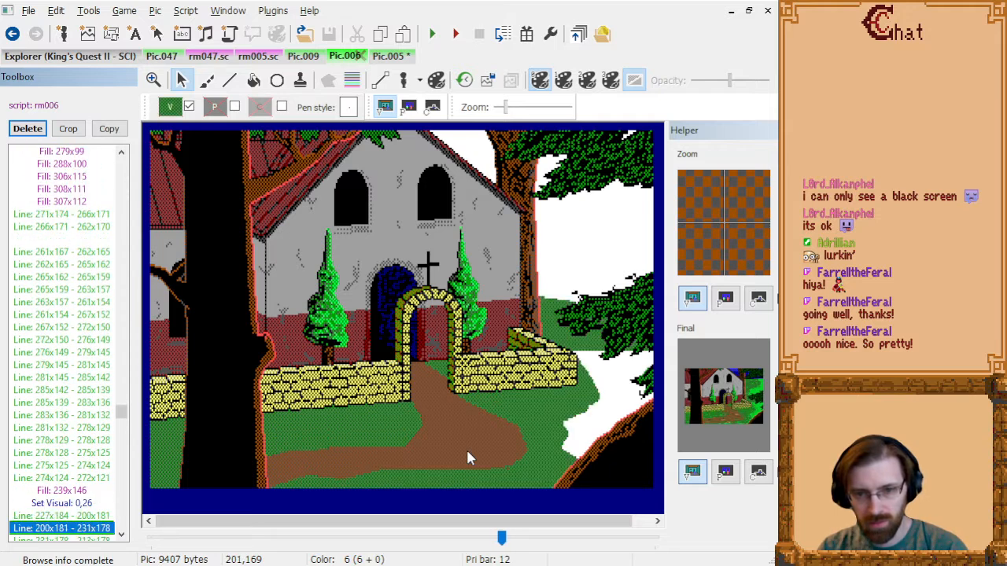
- Step forward to line 221x159 - 239x157 to study the green strokes drawn over room 6's brown path
key(Down)
key(Down)
key(Down)
key(Down)
key(Down)
key(Down)
key(Down)
key(Down)
key(Down)
key(Down)
key(Down)
key(Down)
key(Down)
key(Down)
key(Down)
key(Down)
key(Down)
key(Down)
key(Down)
key(Down)
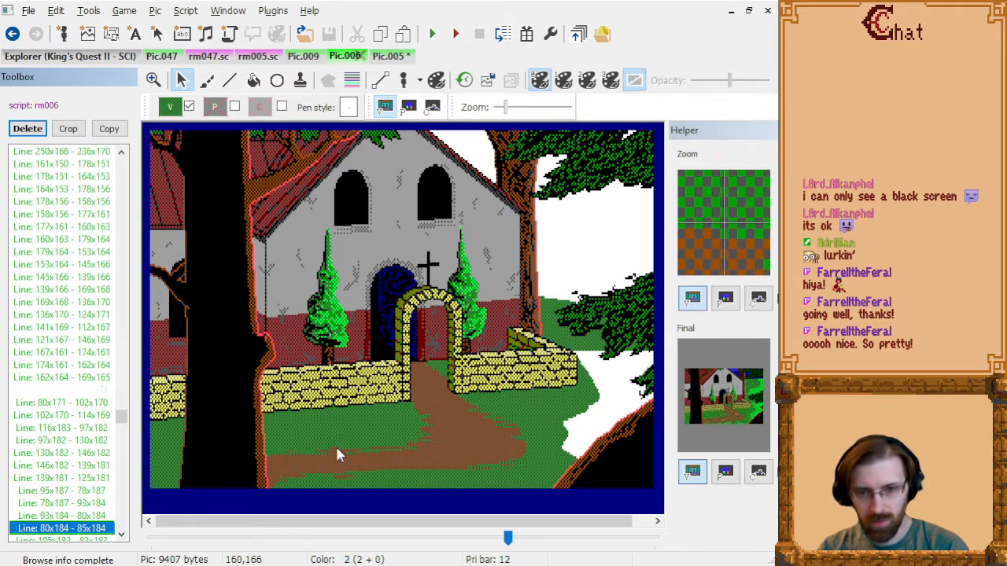
key(Down)
key(Down)
key(Down)
key(Down)
key(Down)
key(Down)
key(Down)
key(Down)
key(Down)
key(Down)
key(Down)
key(Down)
key(Down)
key(Down)
key(Down)
key(Down)
key(Down)
key(Down)
key(Down)
key(Down)
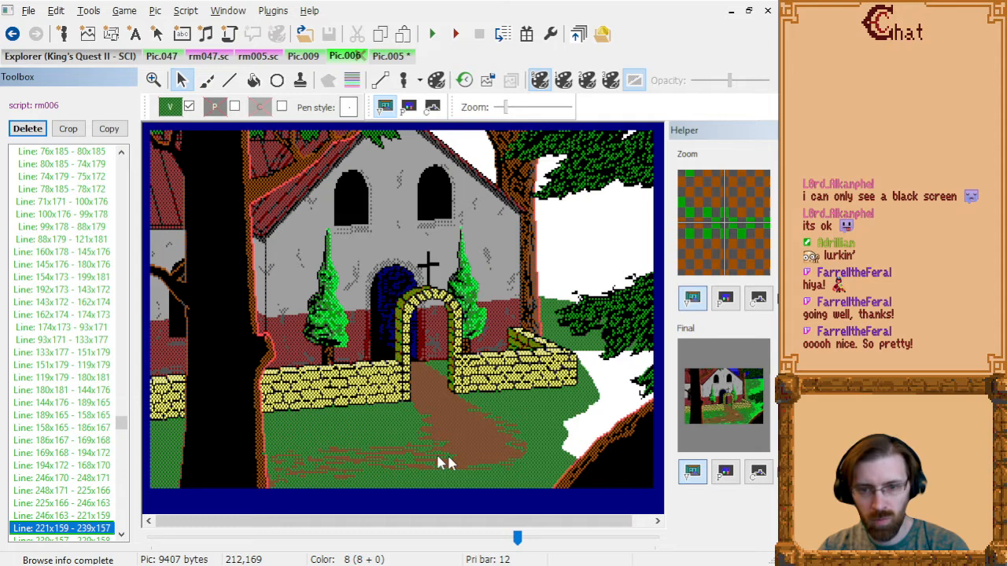
- Step forward to line 88x179 - 149x179 to study the strokes that roughen the edges of room 6's path
key(Down)
key(Down)
key(Down)
key(Down)
key(Down)
key(Down)
key(Down)
key(Down)
key(Down)
key(Down)
key(Down)
key(Down)
key(Down)
key(Down)
key(Down)
key(Down)
key(Down)
key(Down)
key(Down)
key(Down)
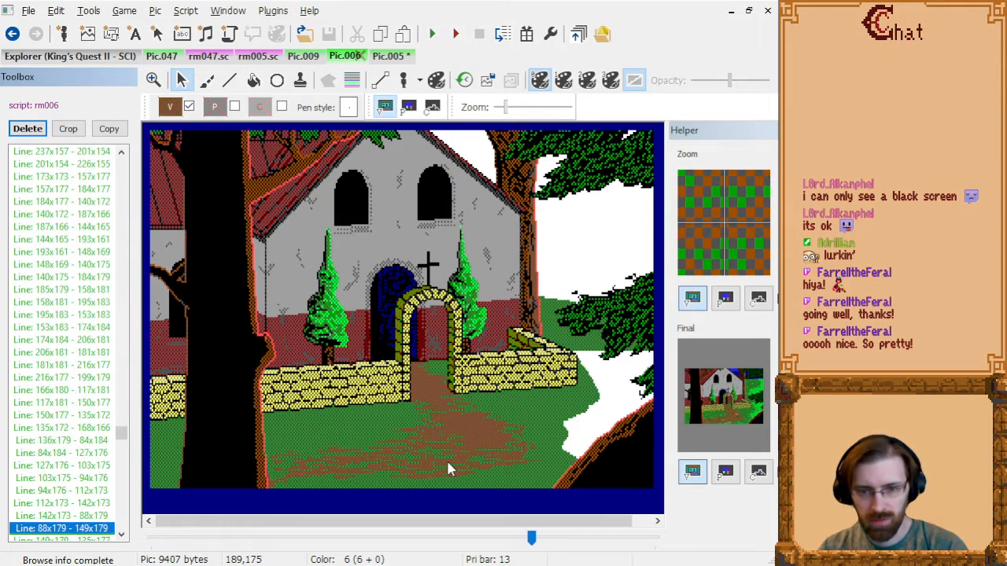
- Step forward past line 129x148 - 105x153 to line 196x156 - 194x156 to examine the remaining brown strokes and black path specks
key(Down)
key(Down)
key(Down)
key(Down)
key(Down)
key(Down)
key(Down)
key(Down)
key(Down)
key(Down)
key(Down)
key(Down)
key(Down)
key(Down)
key(Down)
key(Down)
key(Down)
key(Down)
key(Down)
key(Down)
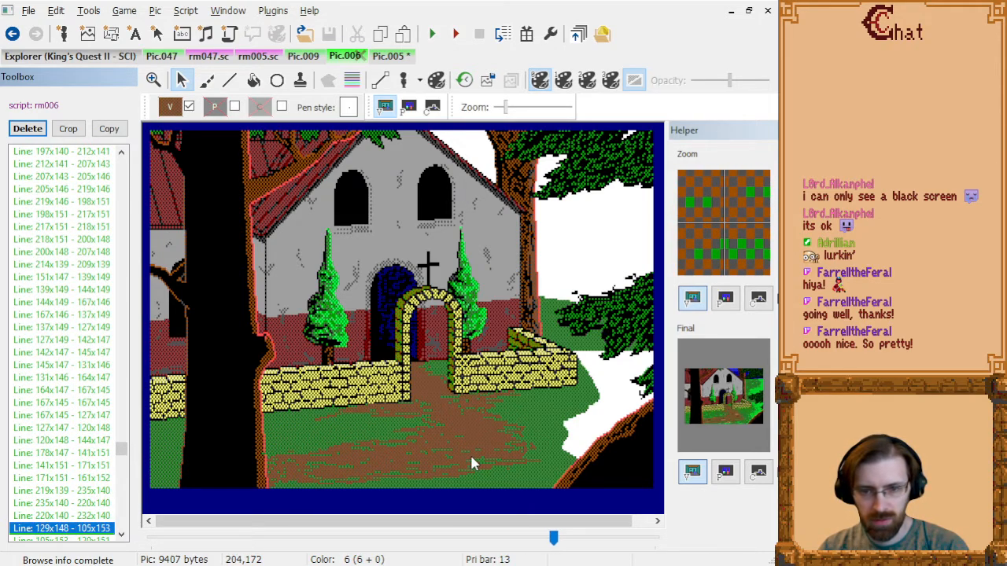
key(Page_Down)
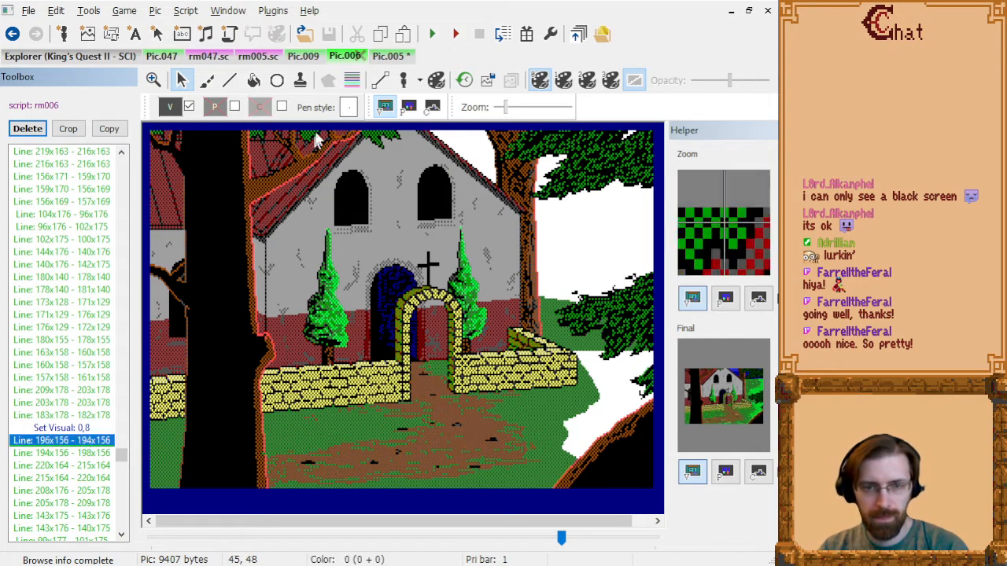
- Switch to the room 5 picture and draw zigzag strokes in dark green dither 26 along the brown path's upper edge, from 265x170 to 237x175
click(388, 56)
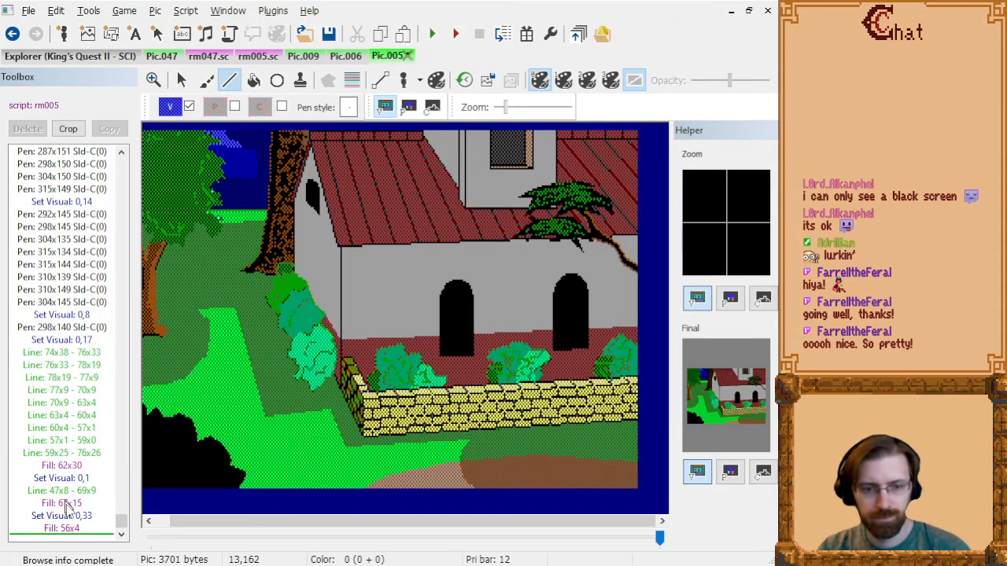
click(76, 529)
click(172, 110)
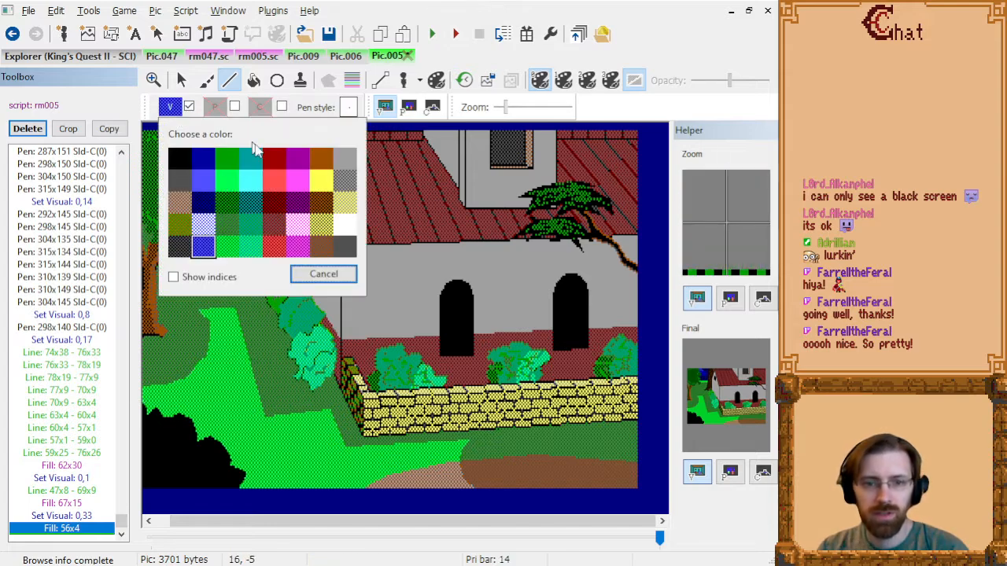
click(227, 228)
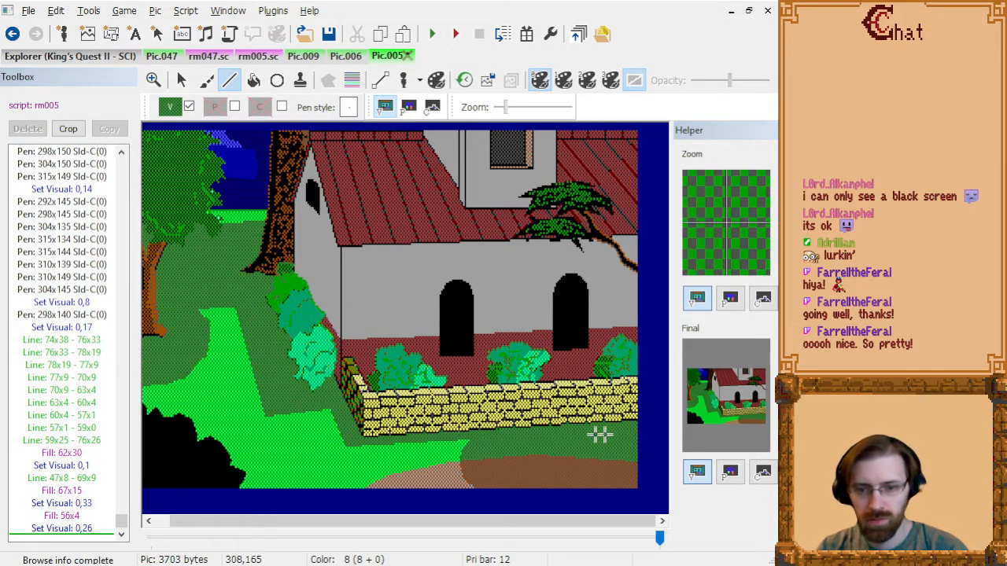
click(525, 462)
click(597, 464)
click(498, 466)
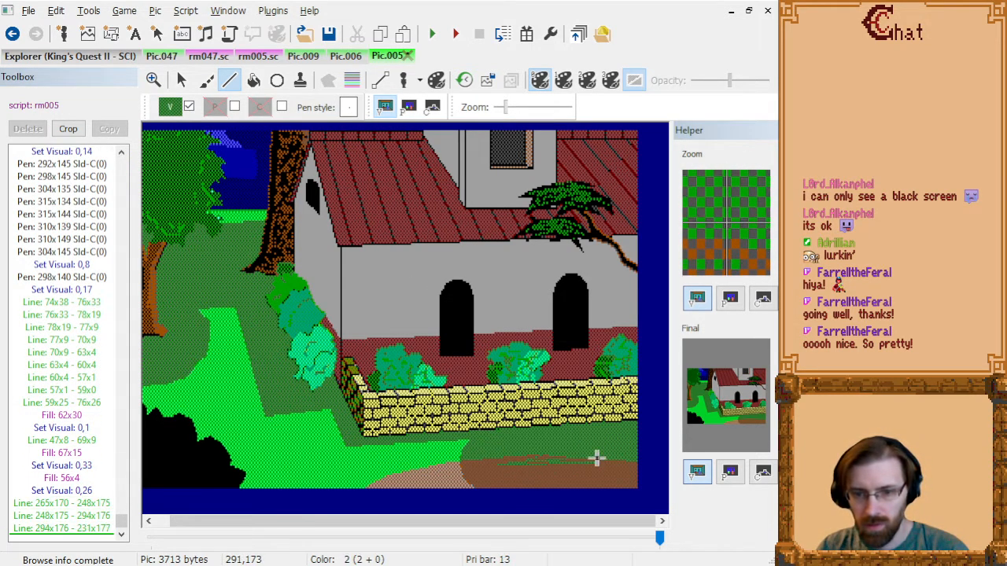
click(597, 457)
click(498, 457)
click(461, 461)
click(529, 461)
click(475, 460)
click(507, 463)
right_click(513, 462)
- Draw a second dark green zigzag from 313x178 to 315x176 where the brown path meets the picture's right edge
click(627, 468)
click(570, 468)
click(602, 453)
click(553, 456)
click(628, 464)
right_click(627, 463)
- Try long dark green strokes from 232x187 to 232x182 across the lower brown path, and delete them
click(501, 485)
click(556, 477)
click(500, 475)
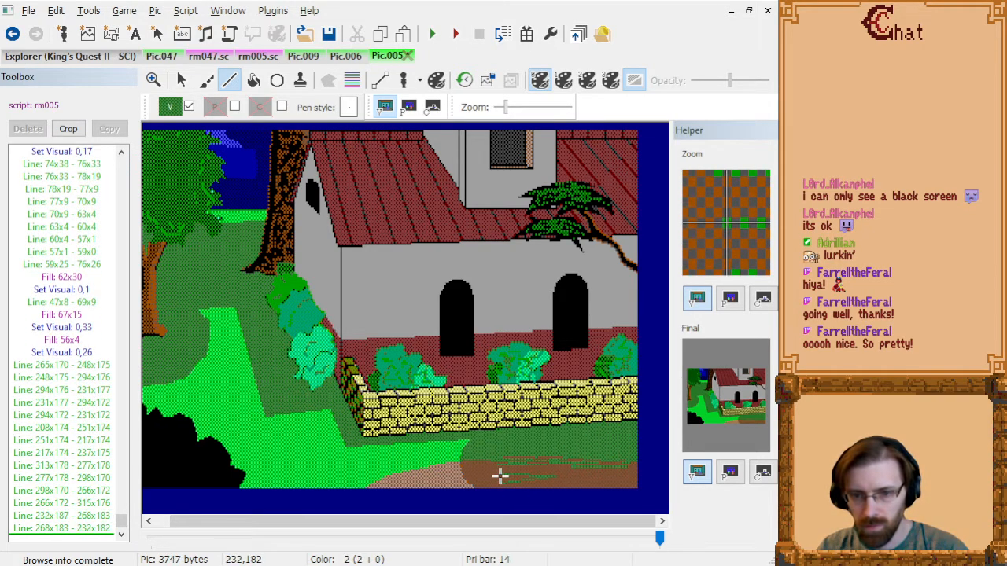
click(93, 532)
key(shift+Up)
key(Delete)
- Add short dark green tufts on the brown path near 227x183 and 297x185, and a small zigzag near 211x175
click(494, 477)
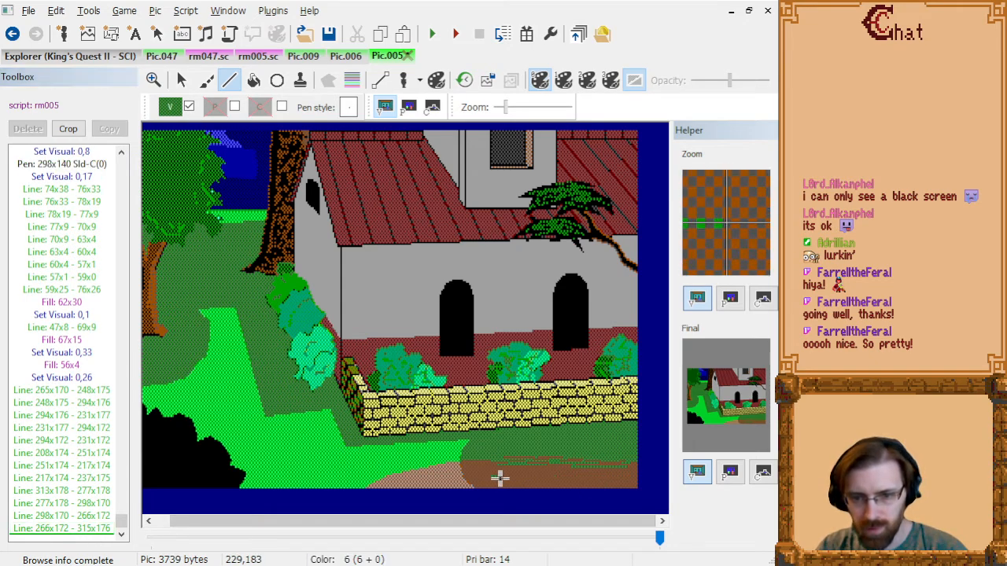
click(510, 473)
click(590, 482)
click(573, 482)
click(579, 479)
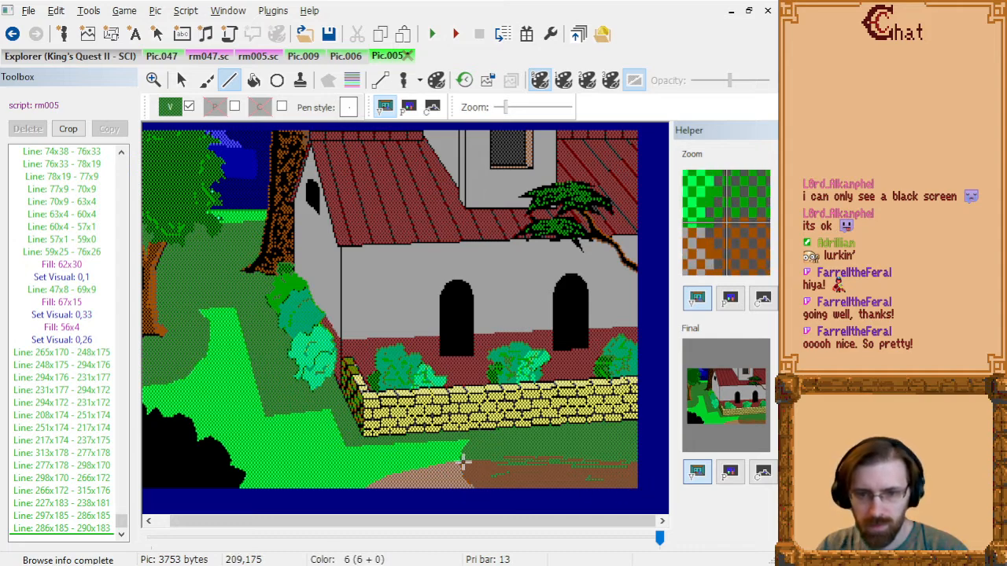
click(488, 458)
click(470, 465)
click(493, 464)
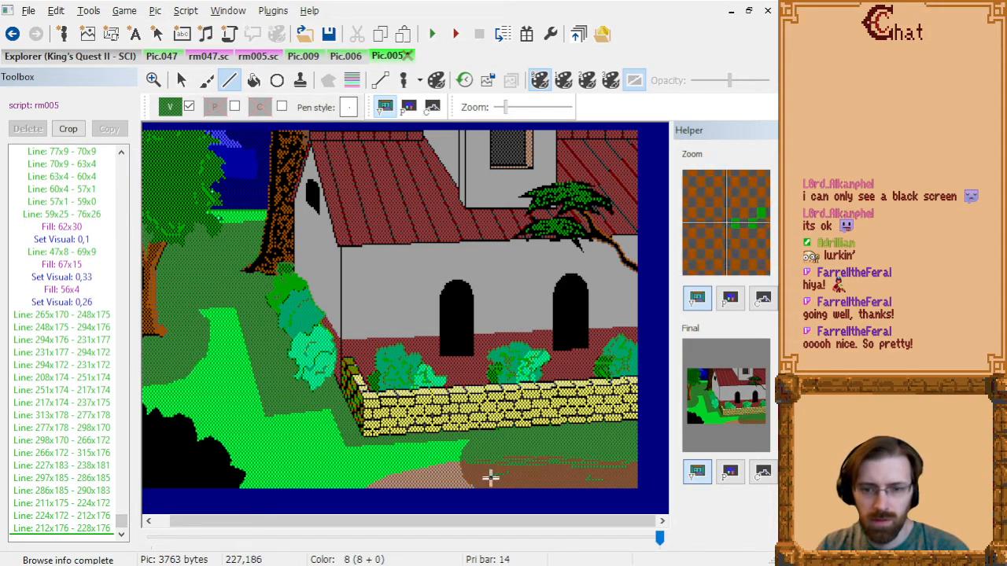
- Set the visual colour to bright green dither 34 and draw two zigzags along the light brown path's upper edge, from 182x179 to 202x180
click(170, 107)
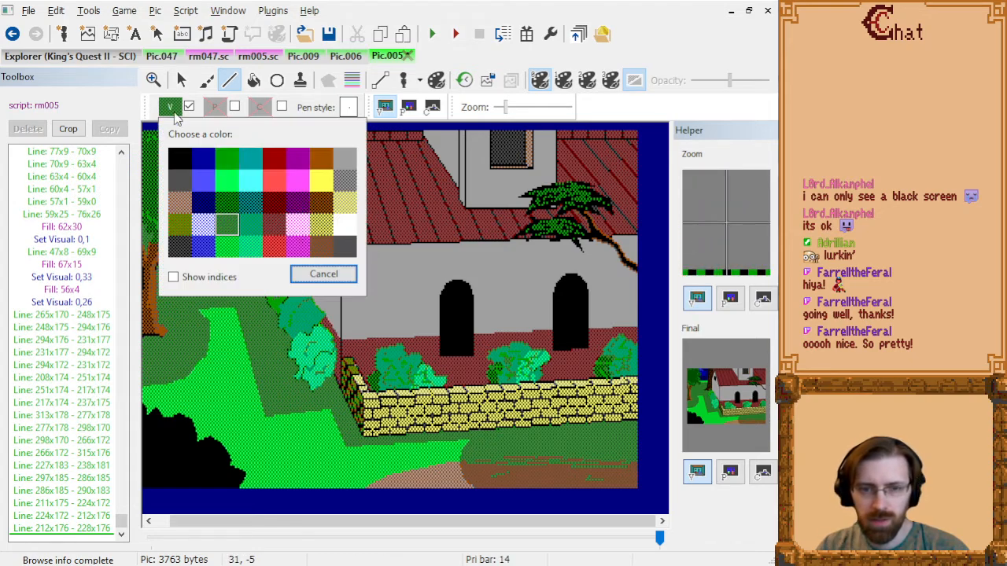
click(231, 224)
click(450, 468)
click(415, 471)
click(438, 469)
right_click(435, 470)
click(419, 475)
click(374, 477)
click(434, 473)
click(395, 471)
click(455, 471)
right_click(443, 472)
- Draw another bright green zigzag from 167x186 to 191x183 across the lower tip of the light brown path
click(402, 481)
click(355, 480)
click(417, 480)
click(372, 476)
click(439, 475)
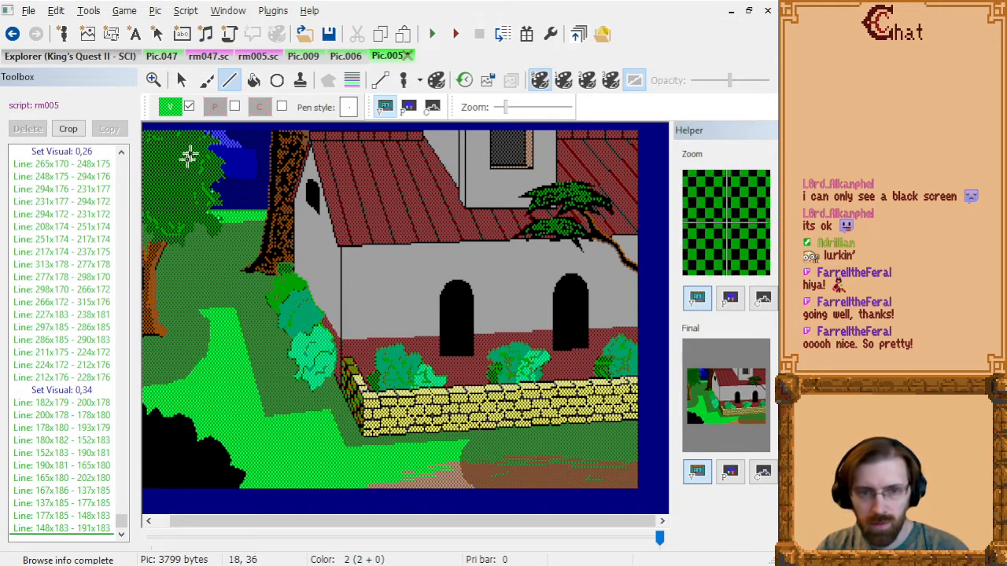
- Set the visual colour to light brown dither 16 and draw strokes spreading the path into the bright green ground, from 166x185 to 193x178
click(168, 107)
click(180, 203)
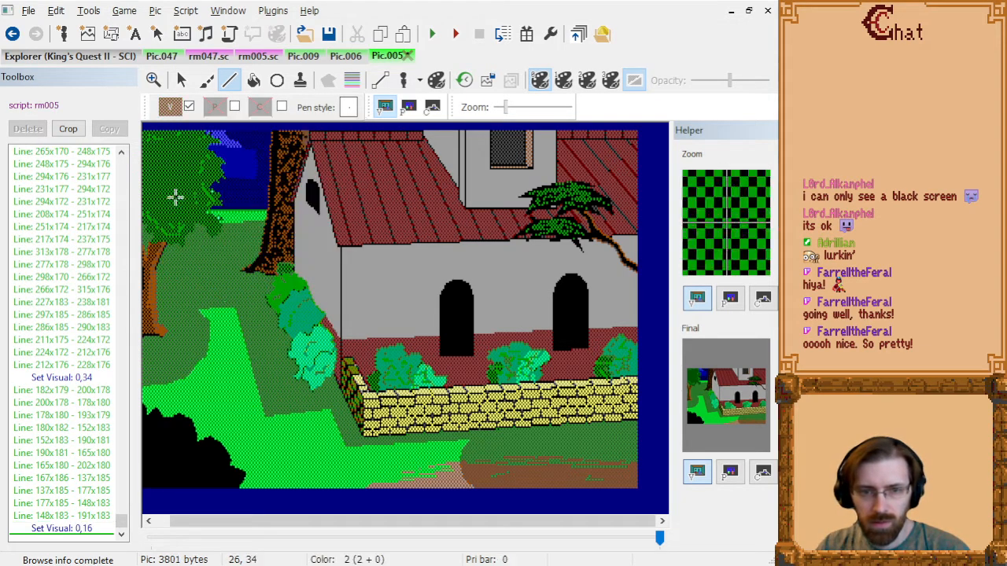
click(358, 478)
click(392, 477)
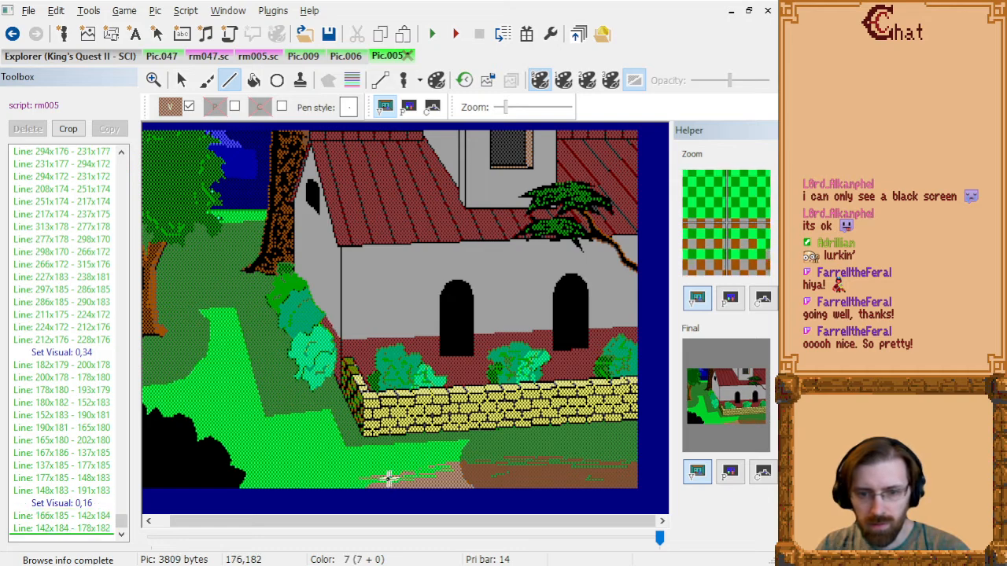
click(387, 466)
click(420, 465)
click(431, 468)
click(443, 468)
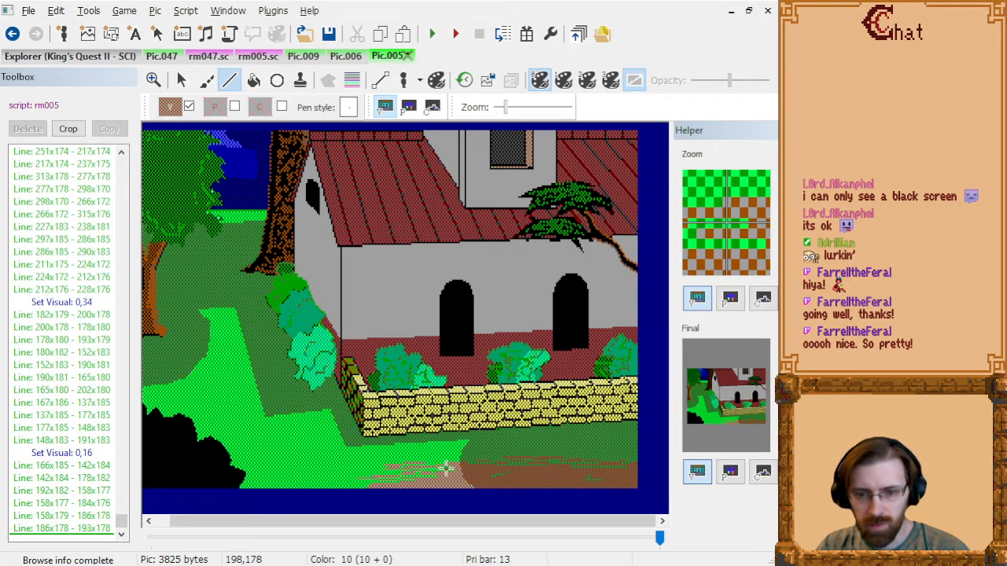
- Draw light brown strokes from 144x186 to 158x187 beyond the path's lower tip, and delete the extra stroke to 133x181
click(362, 482)
click(346, 483)
click(386, 483)
click(348, 472)
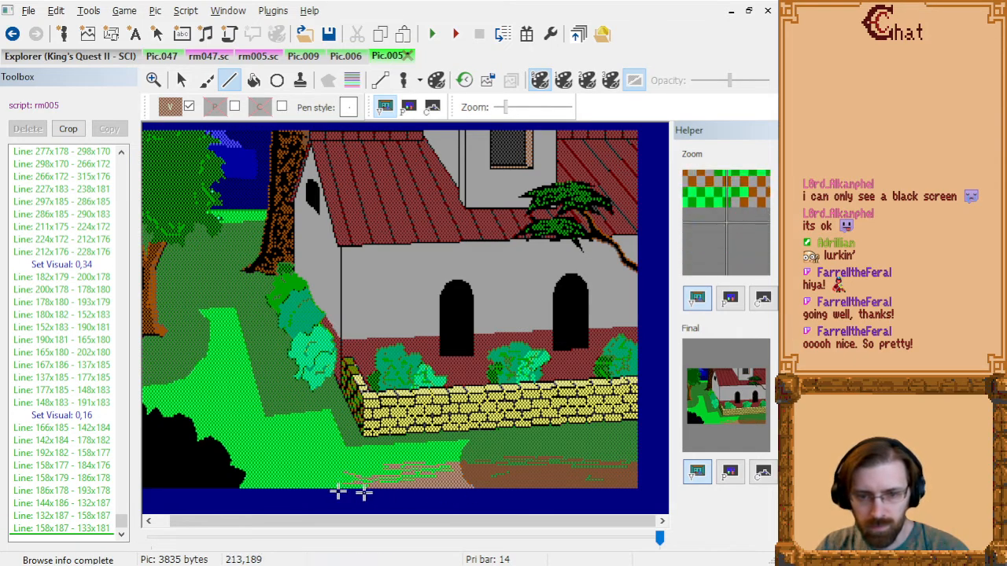
click(95, 529)
key(Delete)
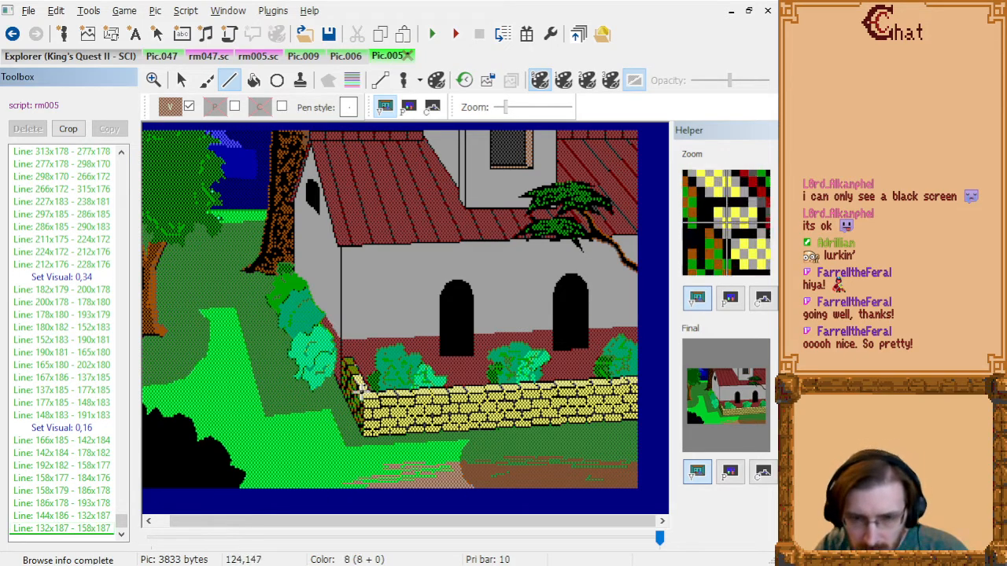
- Draw a light brown zigzag over the path's tip, running from 181x187 through 147x179 and 151x186 to 174x178
click(421, 487)
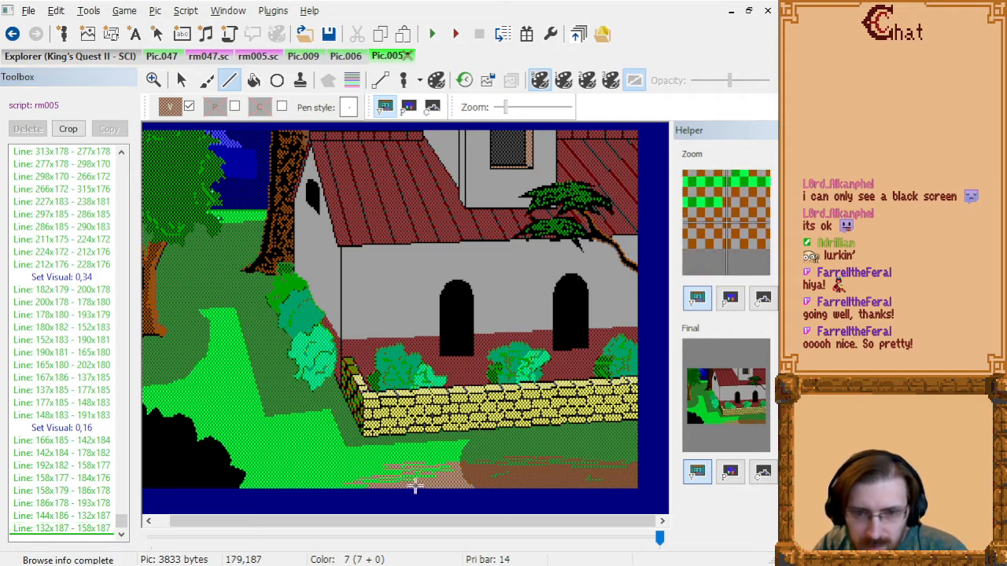
click(366, 470)
click(418, 483)
click(373, 485)
click(408, 468)
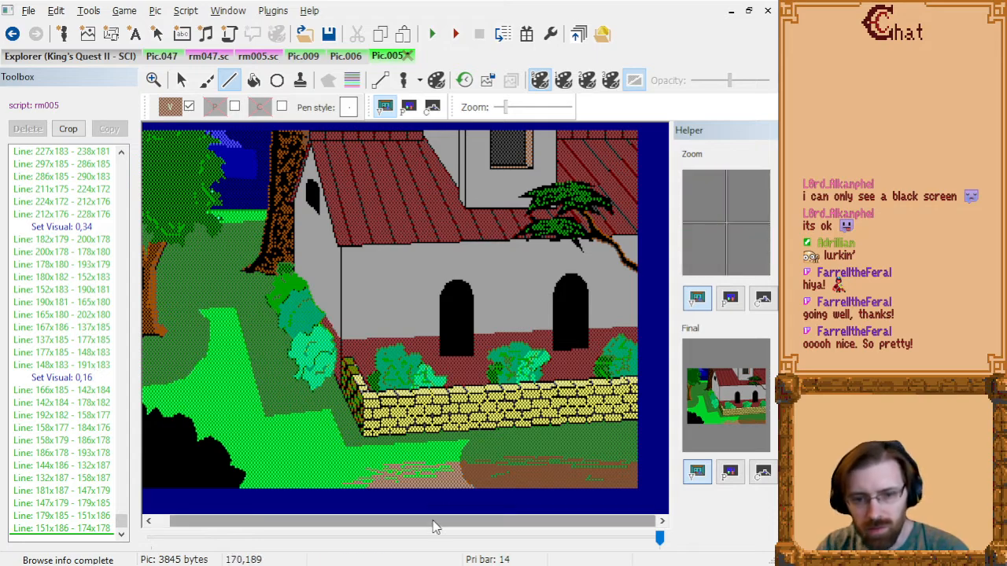
- Delete the two zigzag lines that meet at 147x179, checking the neighbouring lines in the drawing commands
click(80, 478)
click(83, 490)
key(Delete)
key(End)
key(Up)
key(Up)
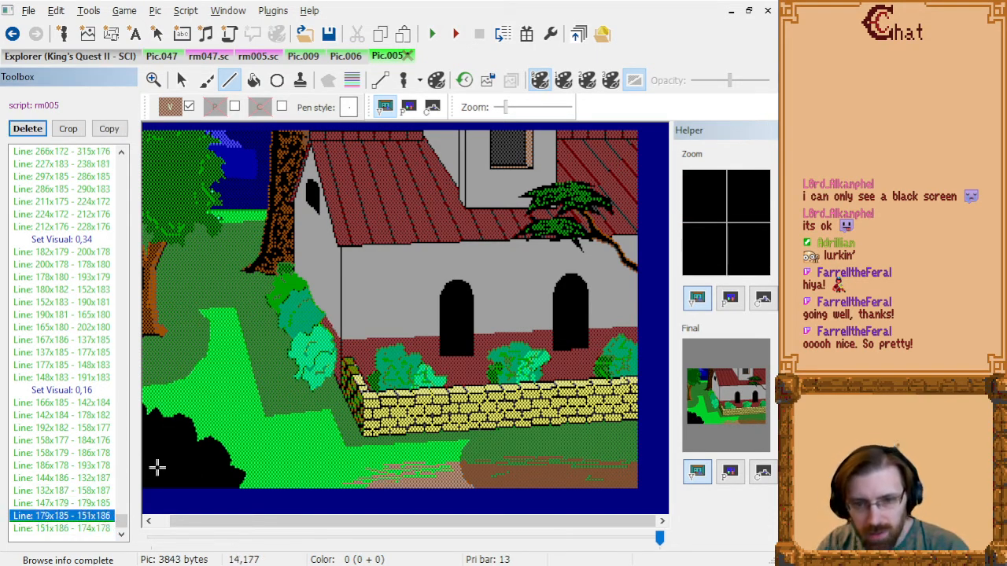
key(Down)
key(Delete)
key(End)
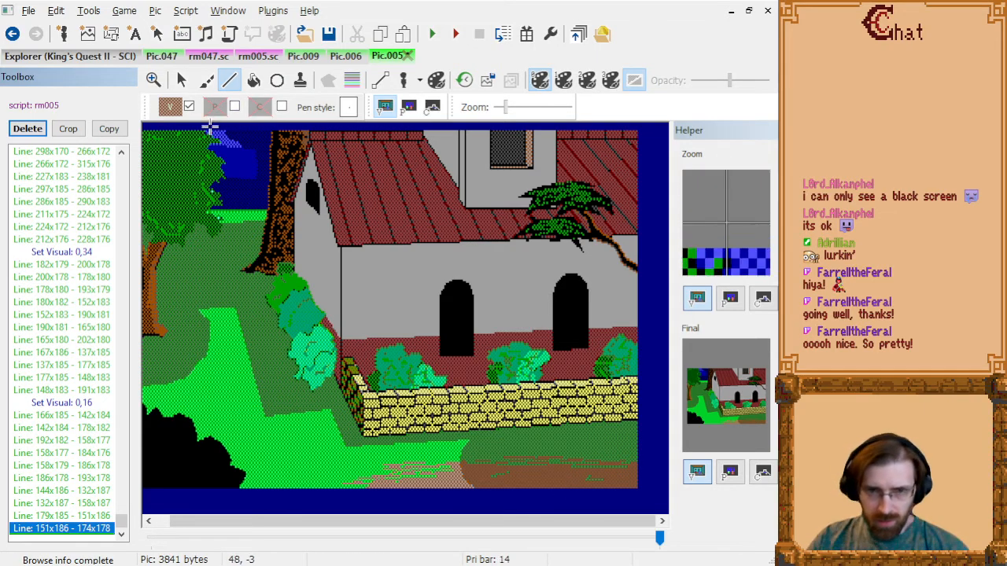
- Draw small light brown marks on the darker brown path near 272x179, 253x186 and 216x179
click(563, 469)
click(552, 471)
click(565, 470)
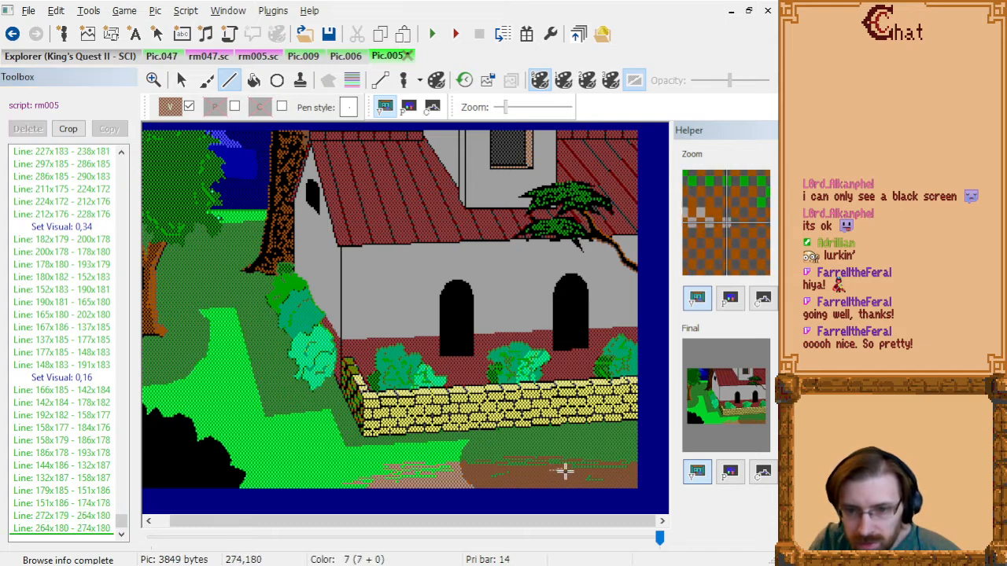
click(531, 482)
click(514, 483)
click(527, 481)
click(519, 481)
click(473, 468)
click(480, 468)
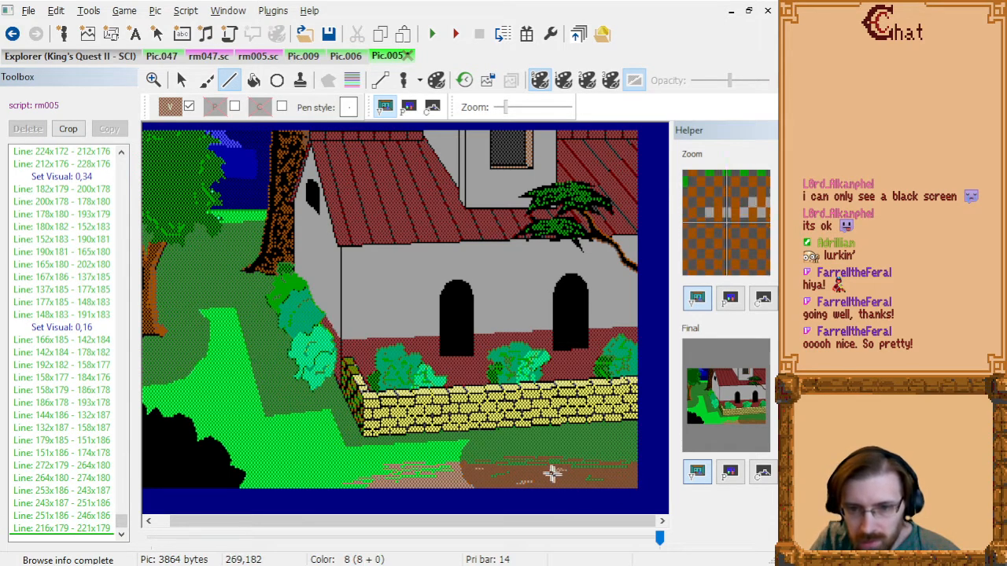
click(487, 470)
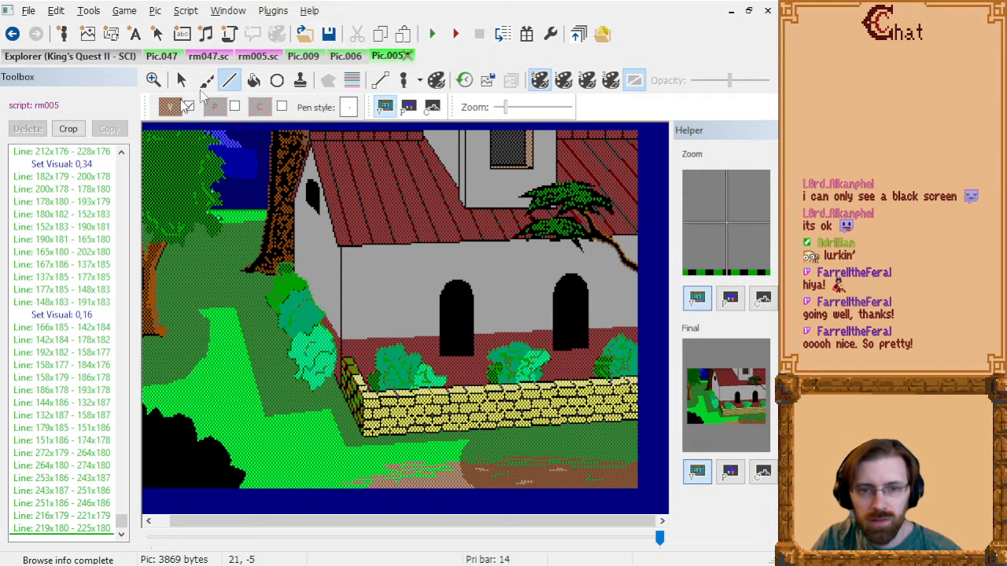
- Check room 6's path details and draw a small dark speck in colour 32 on room 5's brown path, from 297x179 to 301x178
click(350, 56)
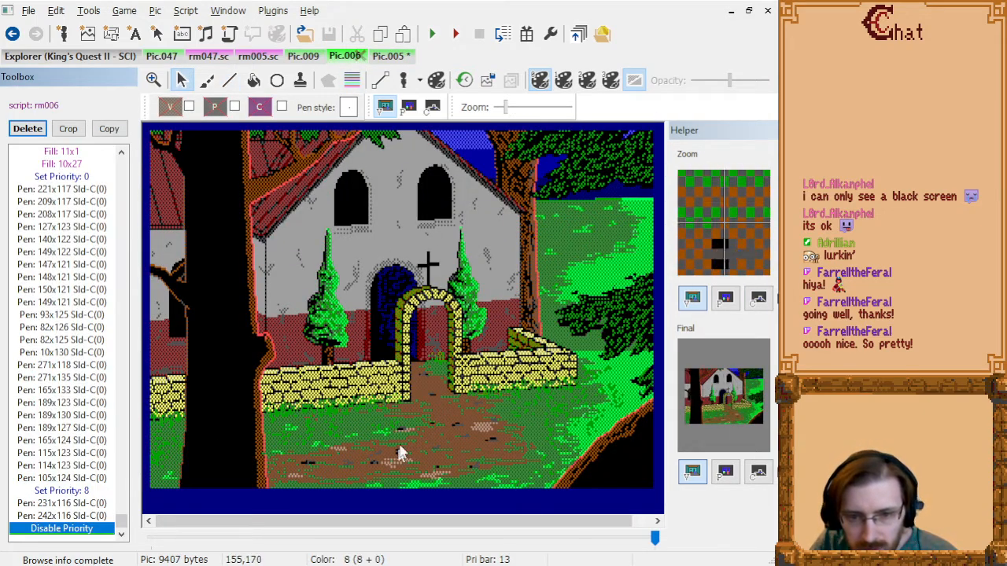
click(388, 55)
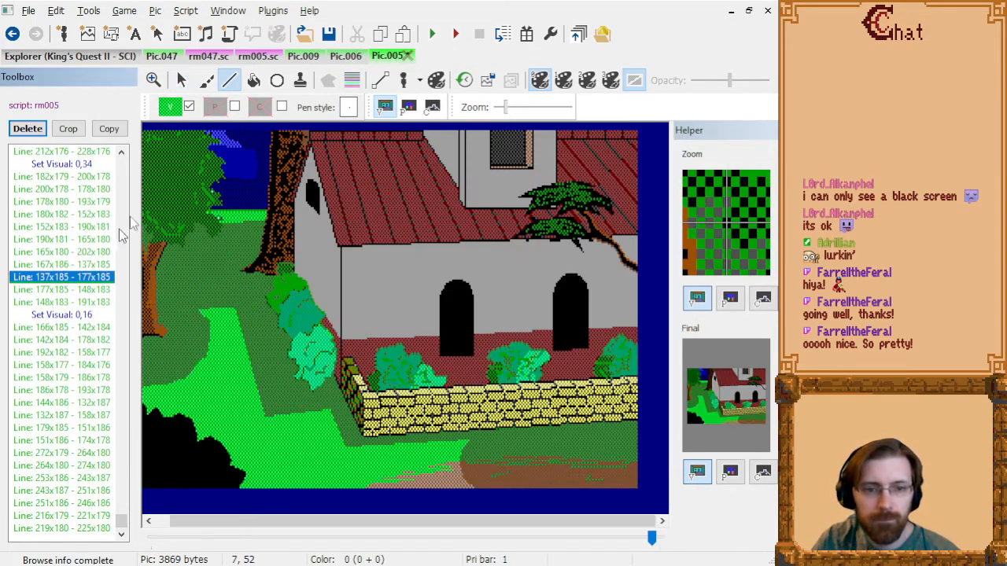
click(170, 106)
click(182, 252)
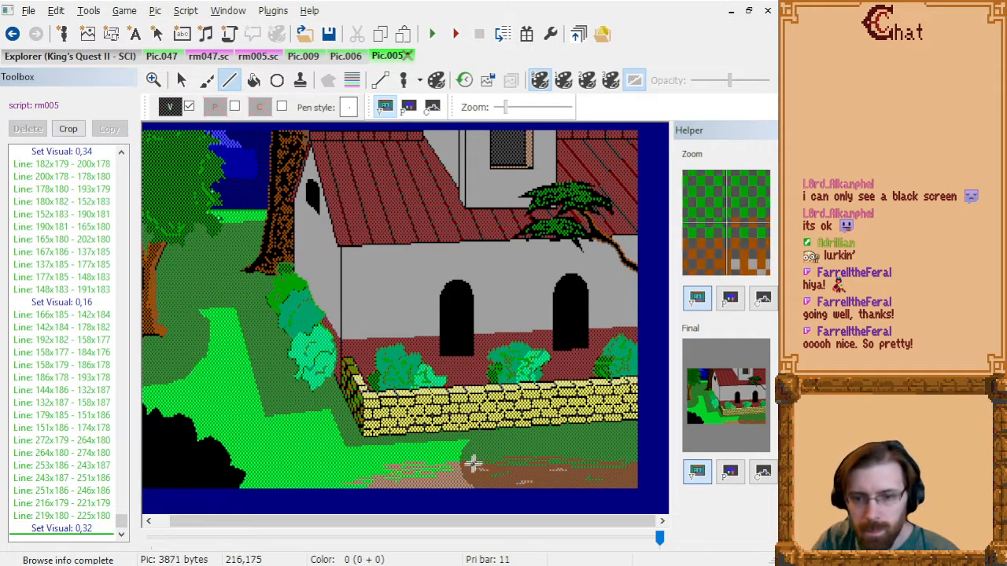
drag(603, 470, 613, 469)
click(604, 469)
click(608, 470)
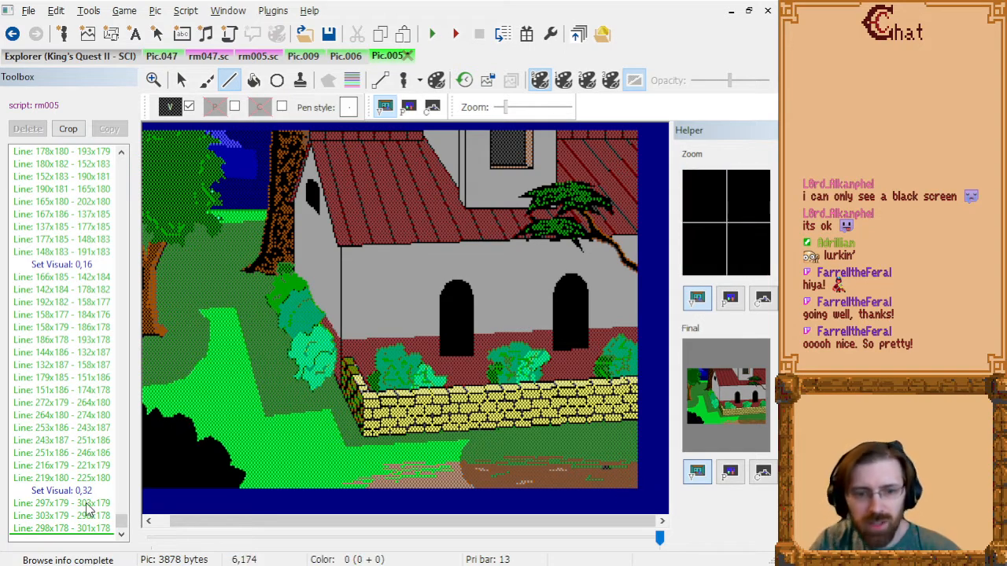
- Change the speck's visual colour to solid black 0, removing the colour 32 command before its lines
click(93, 493)
click(178, 109)
click(177, 152)
click(92, 489)
key(Delete)
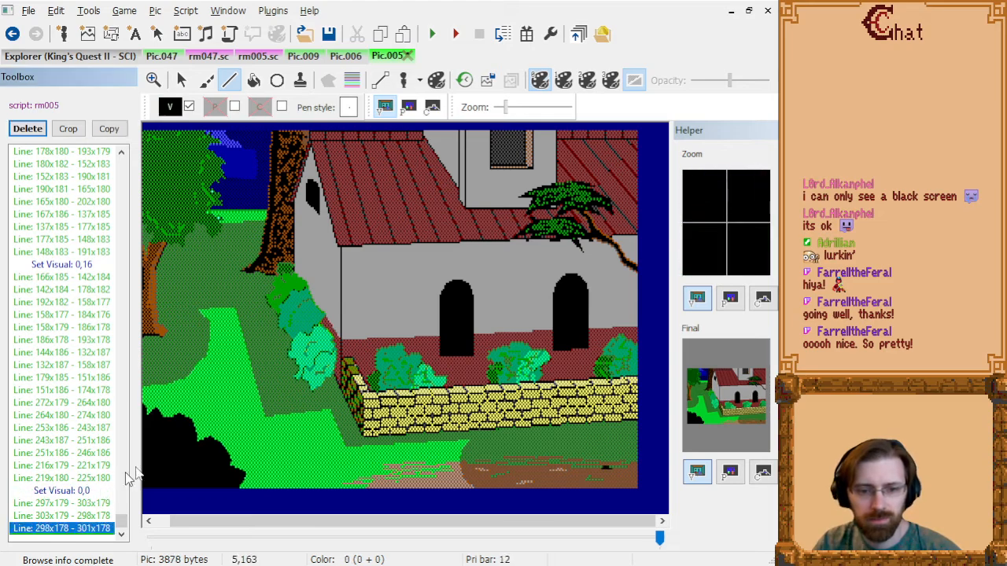
- Draw two more black specks on the brown path, at 244x182 - 246x182 and 268x186 - 273x186
click(517, 474)
click(521, 474)
drag(563, 483, 557, 483)
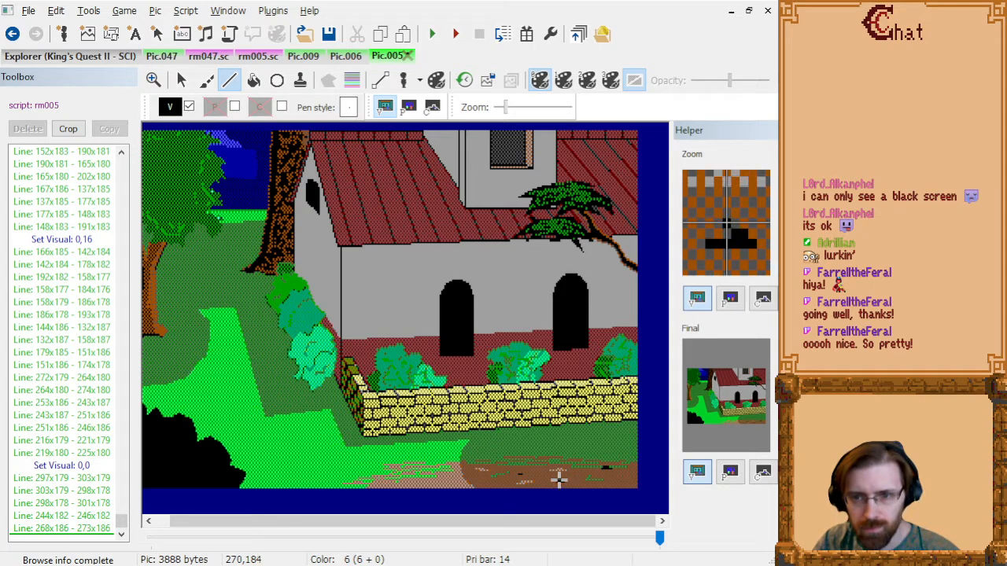
- Draw small black pebble outlines on the brown dirt path, finishing one near 270x185 and adding one near 222x175
click(559, 478)
click(558, 477)
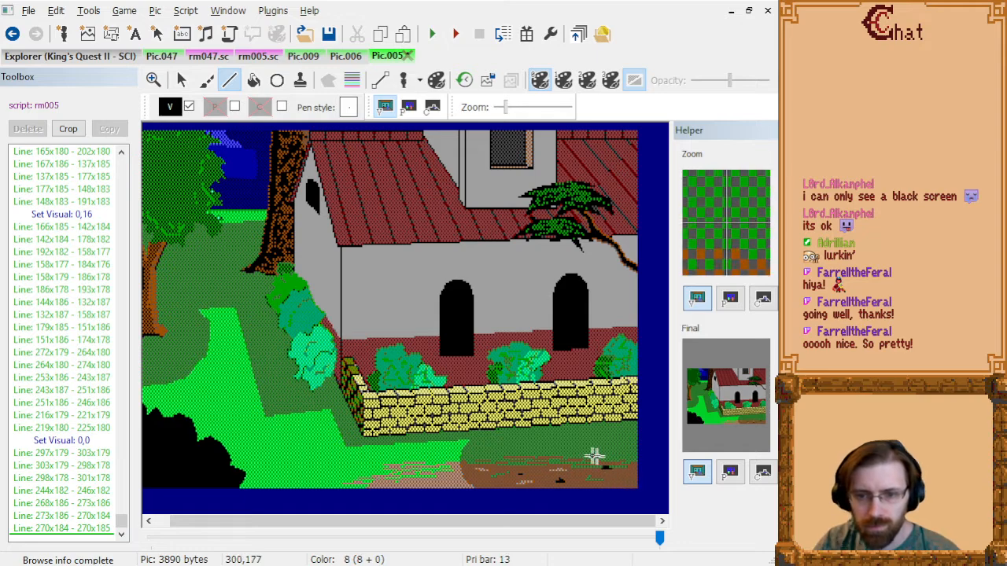
click(483, 464)
click(484, 463)
click(485, 465)
click(486, 464)
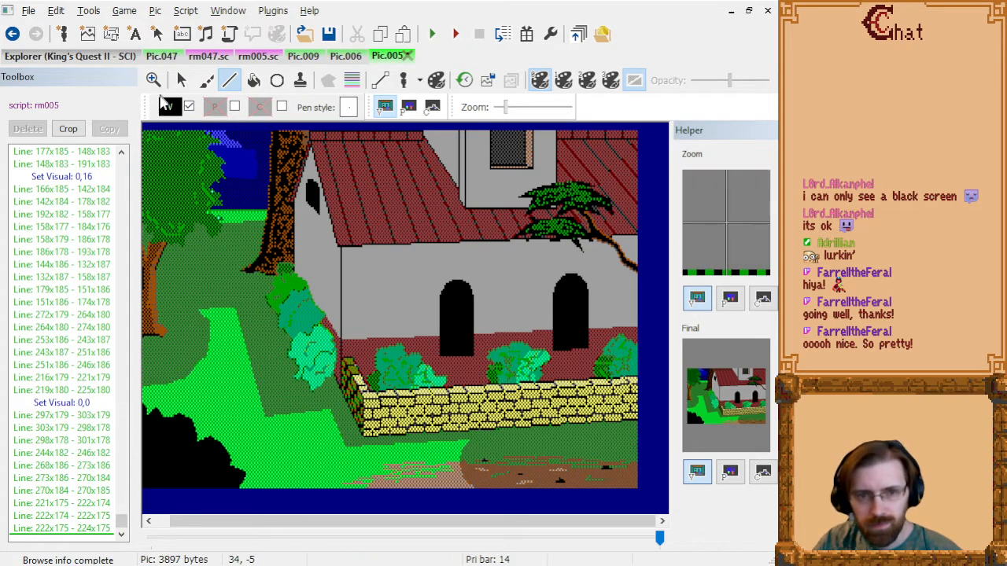
- Set the visual colour to dark grey (0,8) and shade the black pebbles near 271x185, 301x178 and 222x175 with short lines
click(171, 110)
click(180, 161)
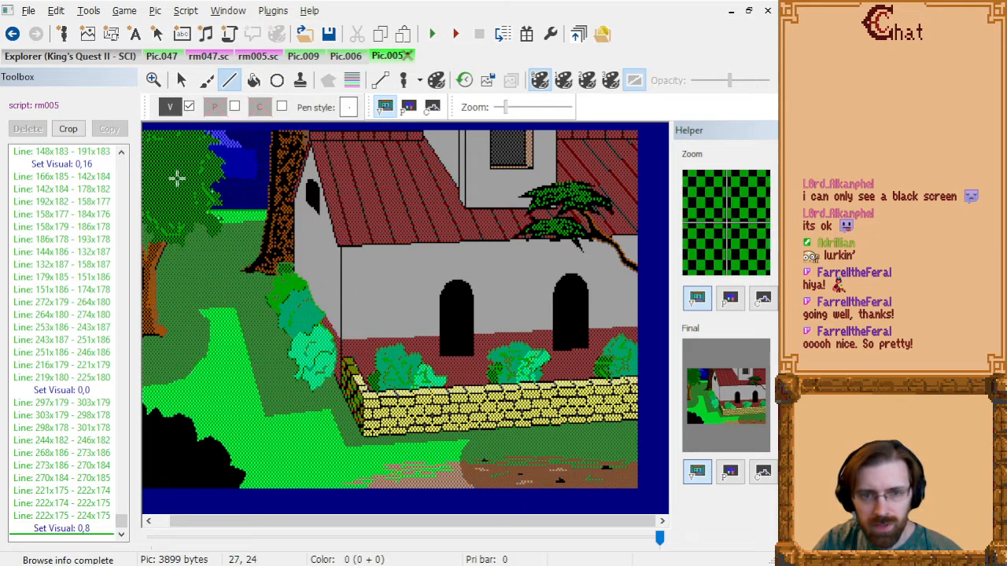
click(560, 479)
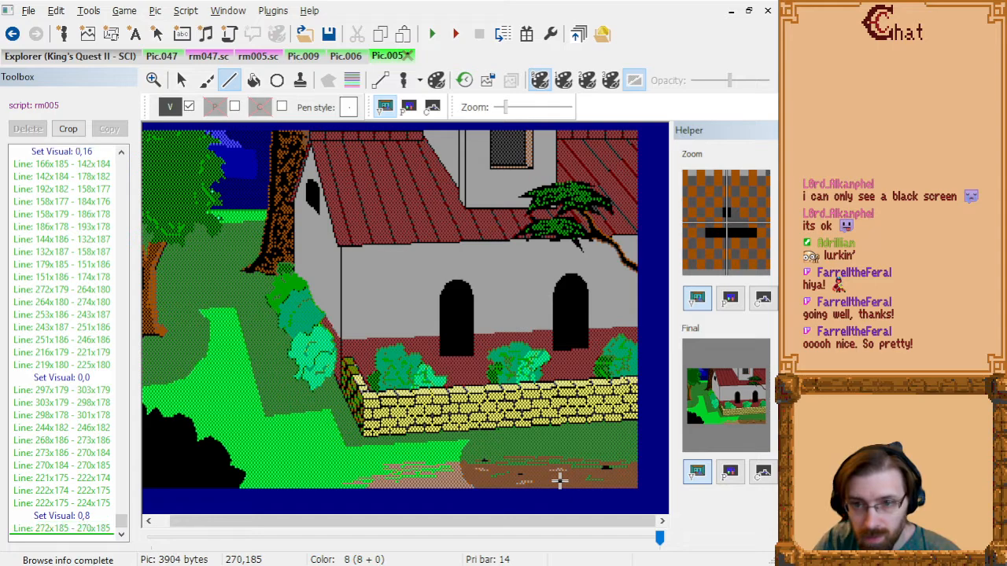
click(608, 469)
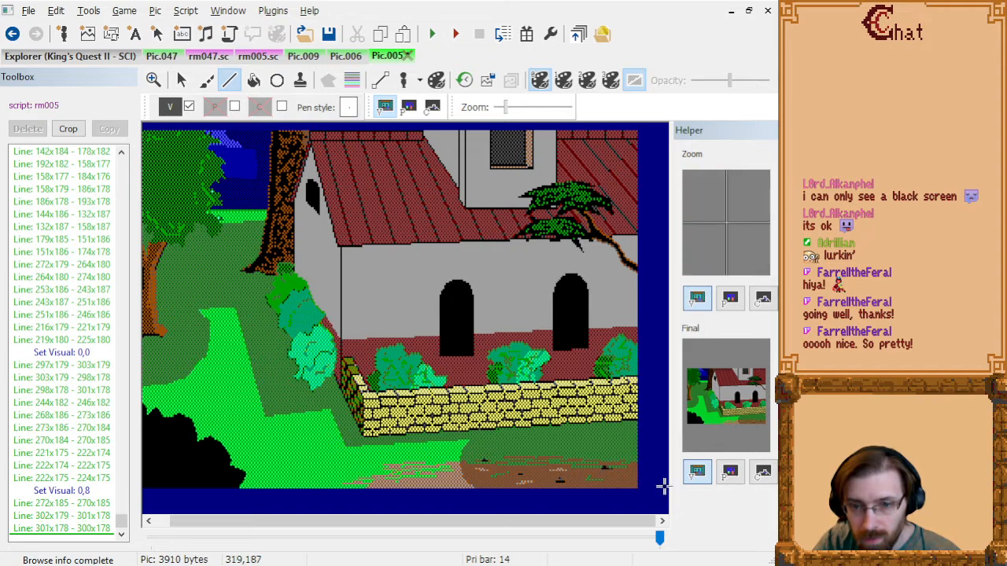
click(484, 464)
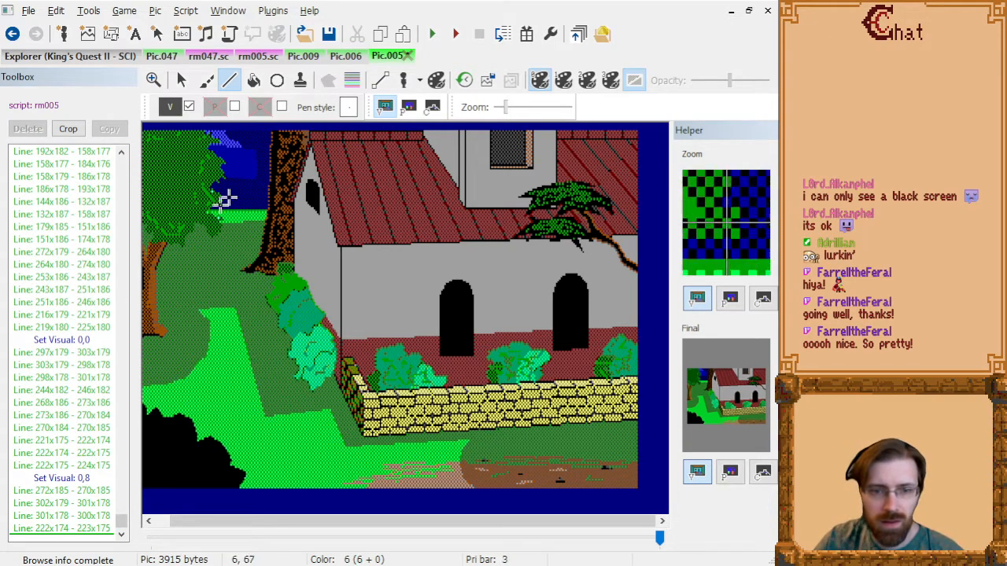
- Draw a small dark grey pebble at the lower edge of the light dirt area, between 196x186 and 200x186
drag(443, 485, 449, 485)
click(448, 481)
click(443, 479)
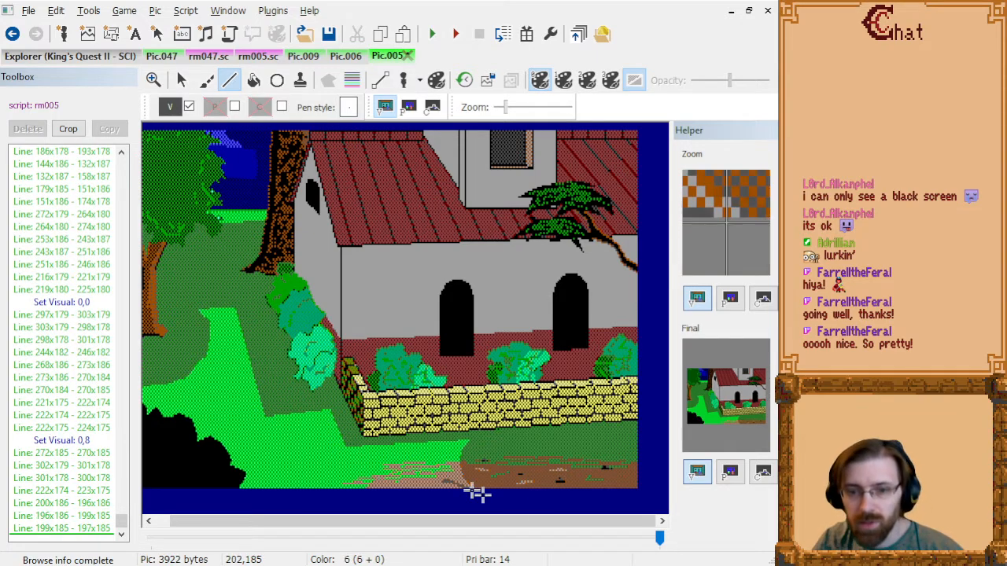
- Add dark grey pebbles to the light dirt area with short lines near 201x175, 167x184 and 181x179
mouse_move(454, 466)
mouse_down()
mouse_move(400, 479)
mouse_move(417, 470)
mouse_up()
click(398, 477)
click(417, 472)
click(422, 470)
click(420, 472)
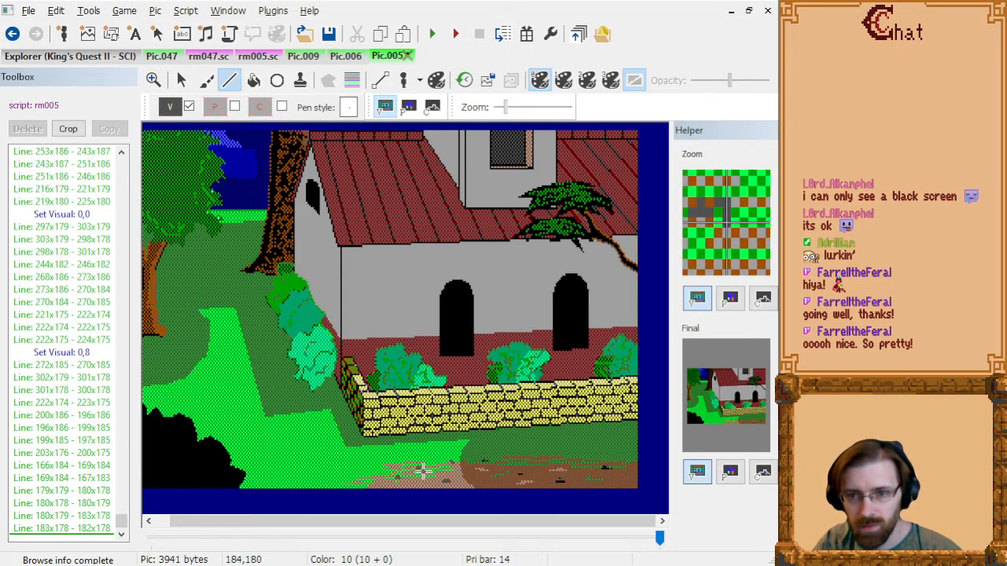
click(423, 472)
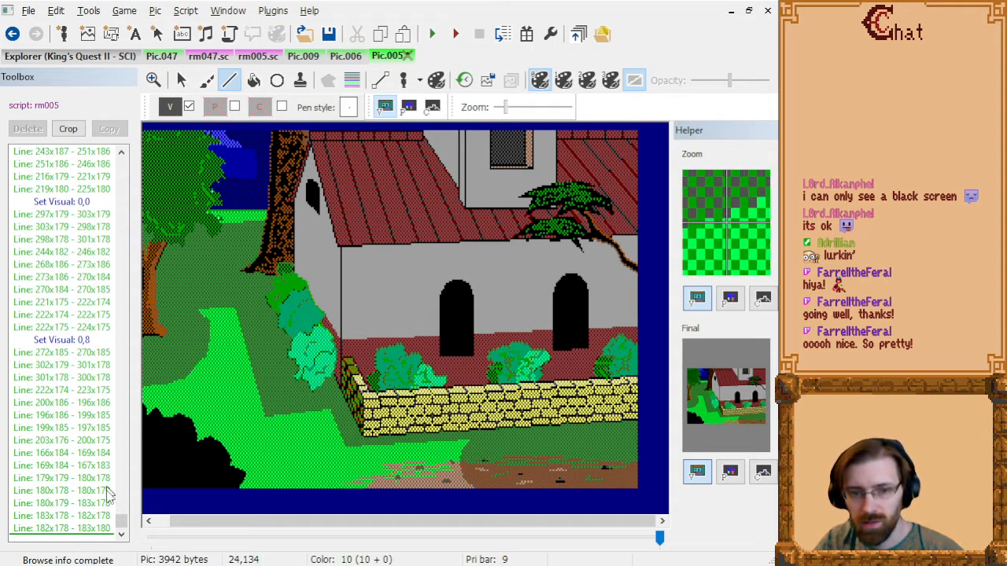
click(94, 516)
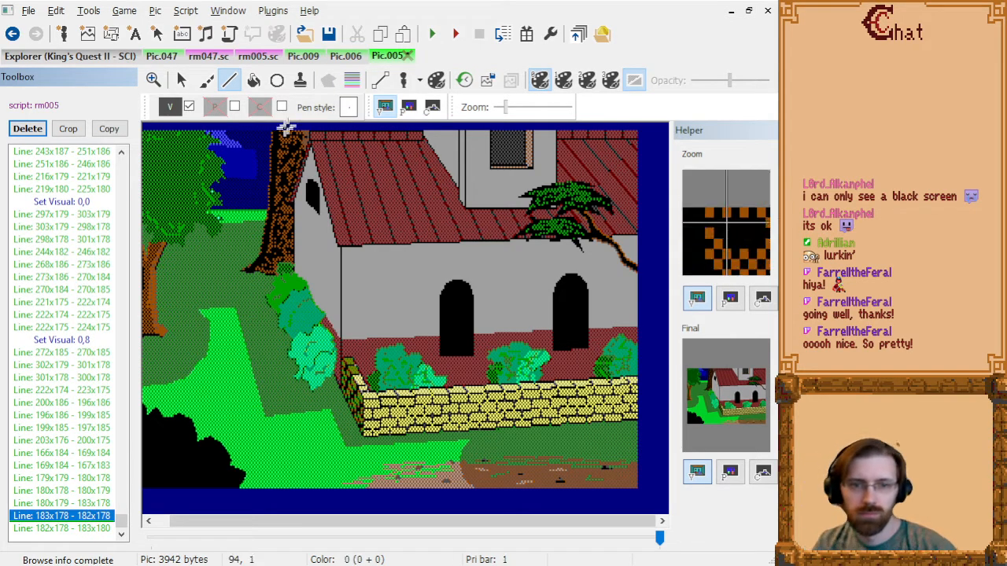
key(Down)
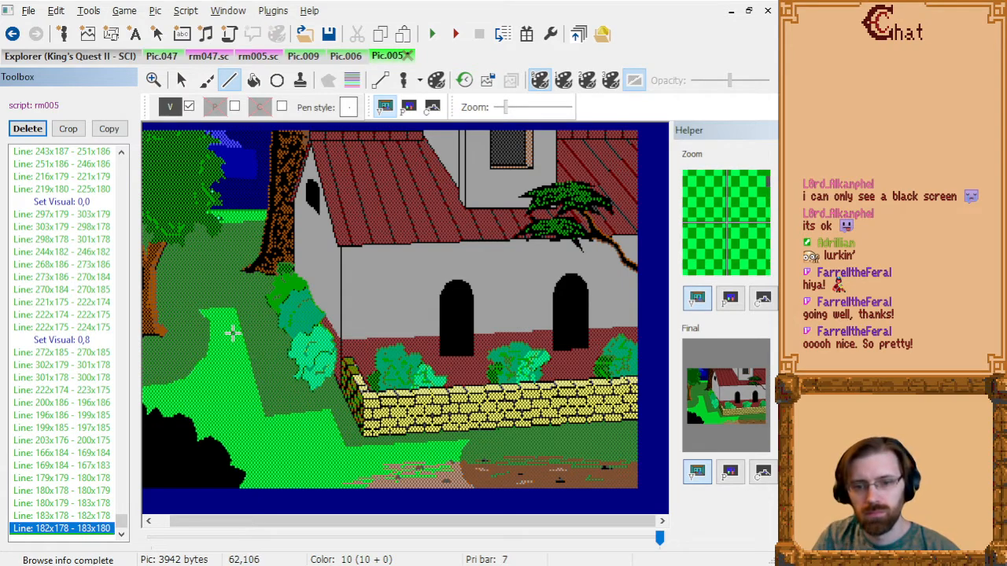
- Using Pic.006 as a reference, add dark grey pebbles to the brown path of Pic.005 near 308x183 and 276x179
click(346, 56)
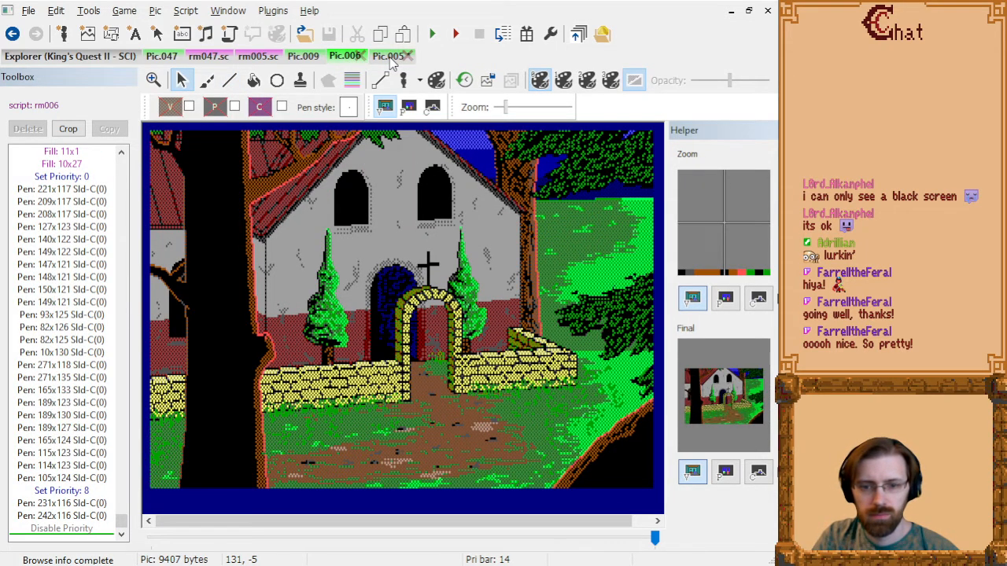
click(389, 57)
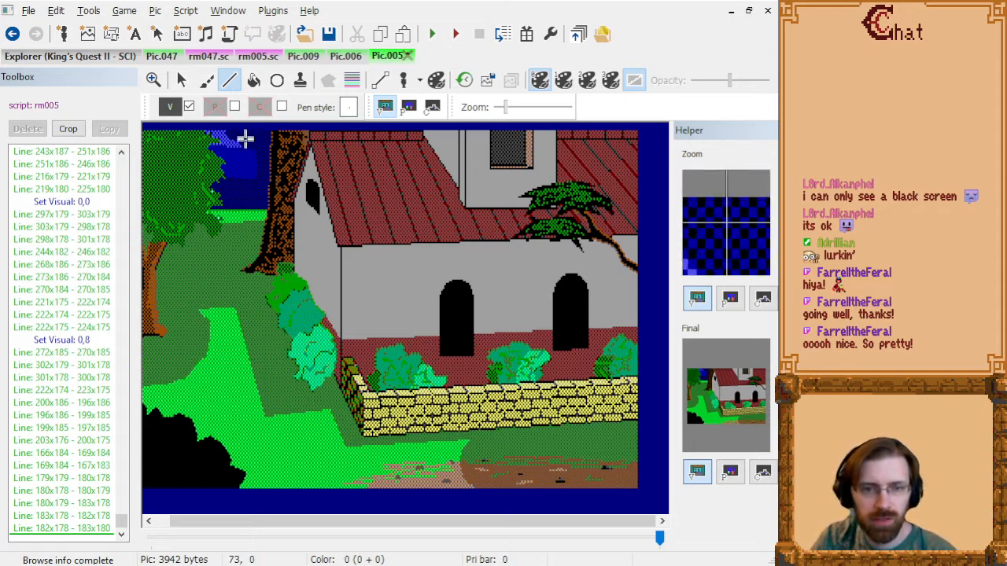
click(620, 478)
click(615, 478)
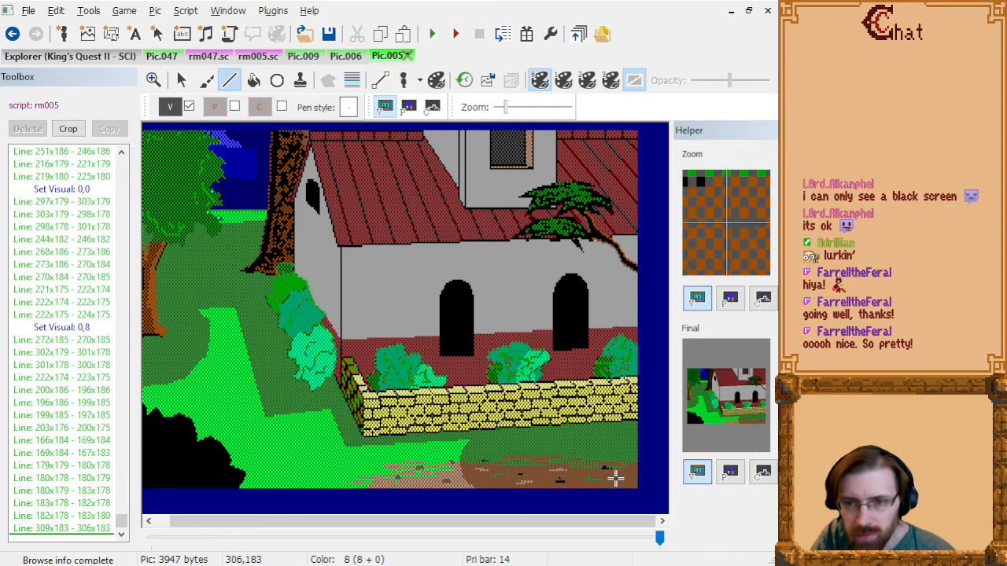
click(569, 470)
click(571, 471)
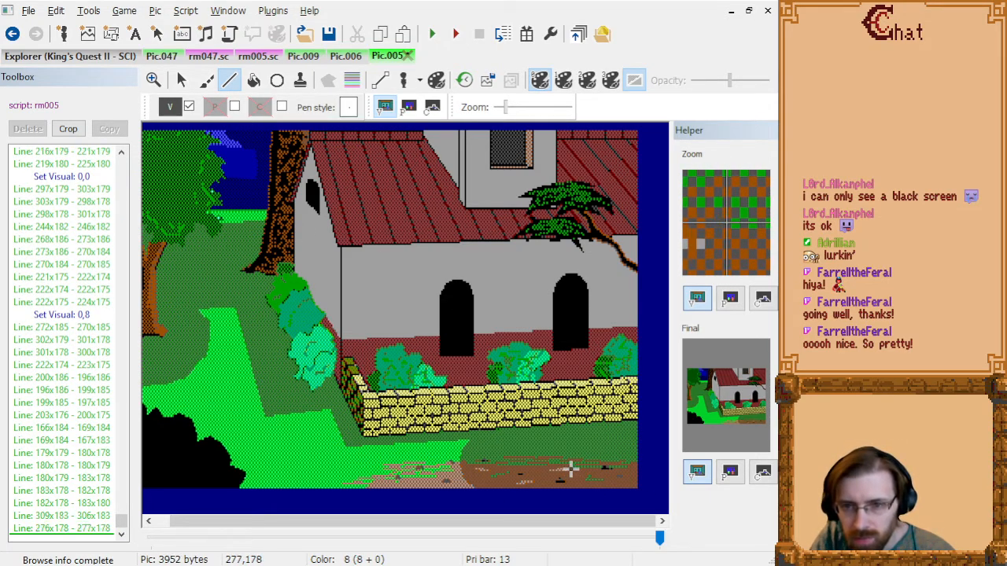
click(568, 471)
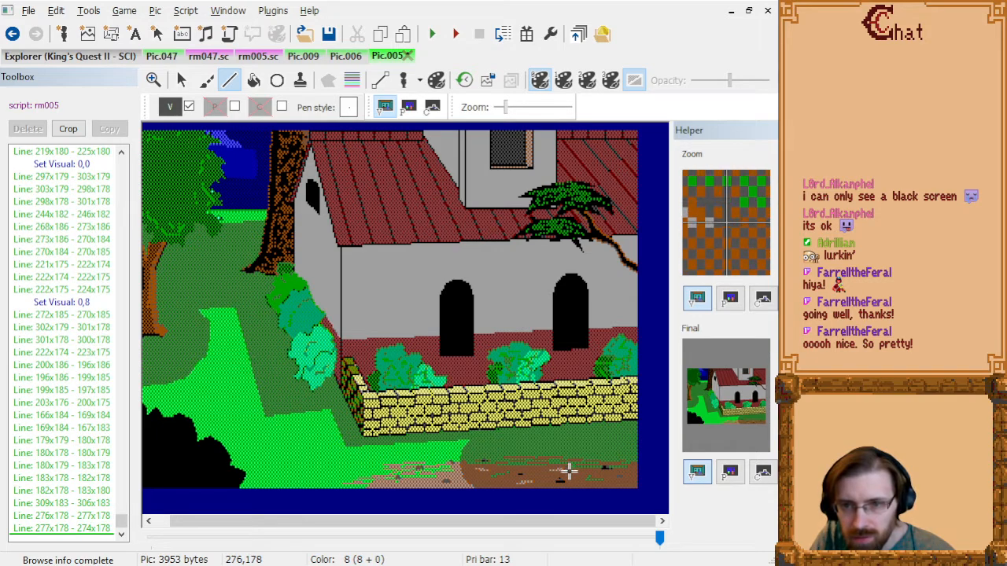
click(568, 475)
click(568, 472)
click(567, 471)
- Add dark grey pebbles to the brown path with a short line from 238x177 to 240x177 and a shape near 228x186
click(511, 468)
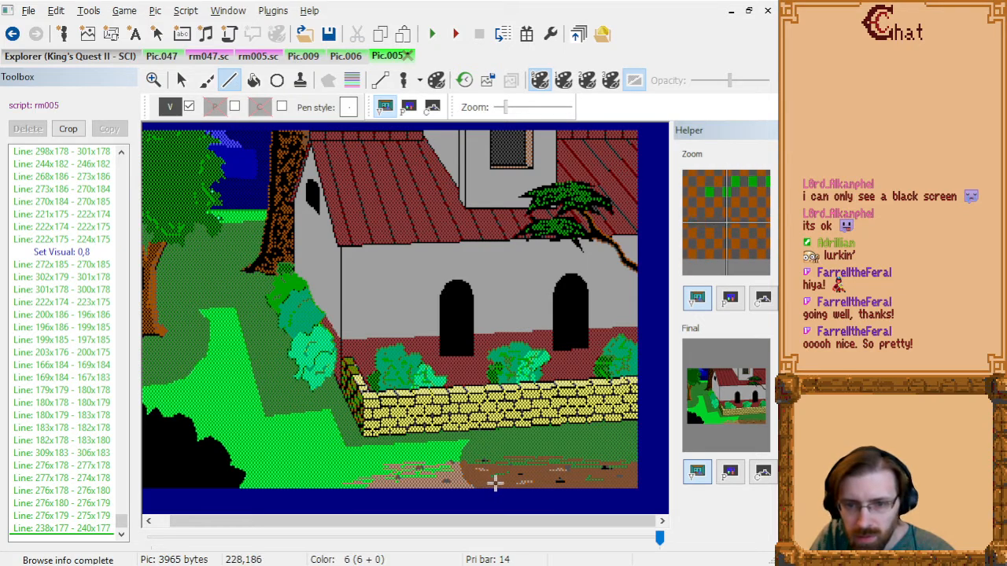
click(494, 484)
click(495, 484)
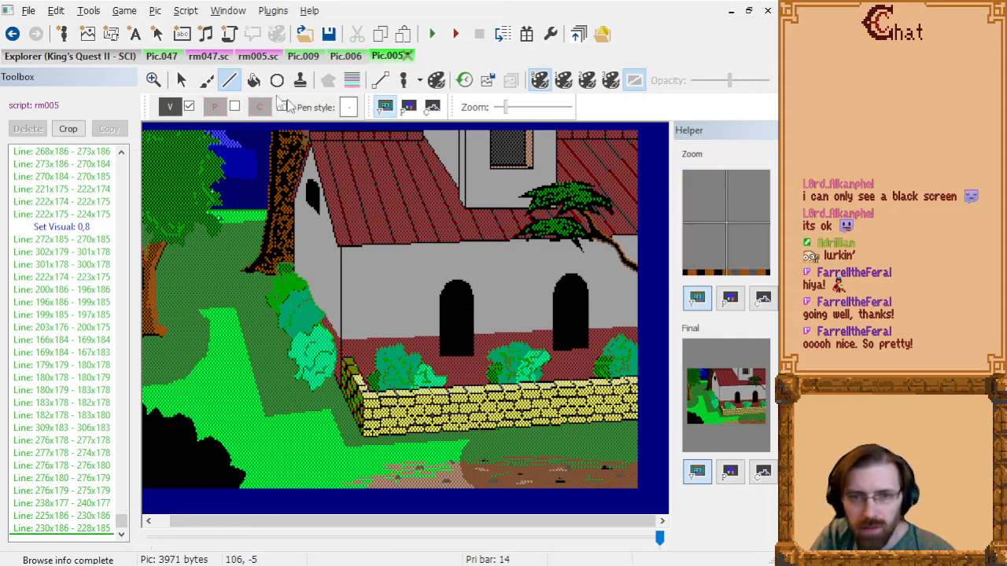
- Try a pebble in the dithered grey visual colour (0,15) on the light dirt area, from 180x186 to 187x186
click(193, 106)
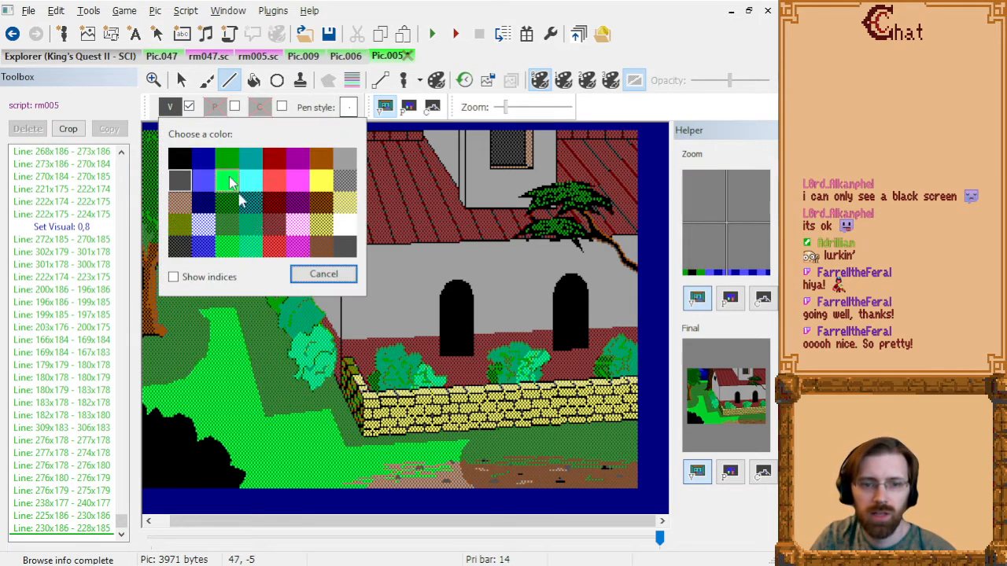
click(349, 180)
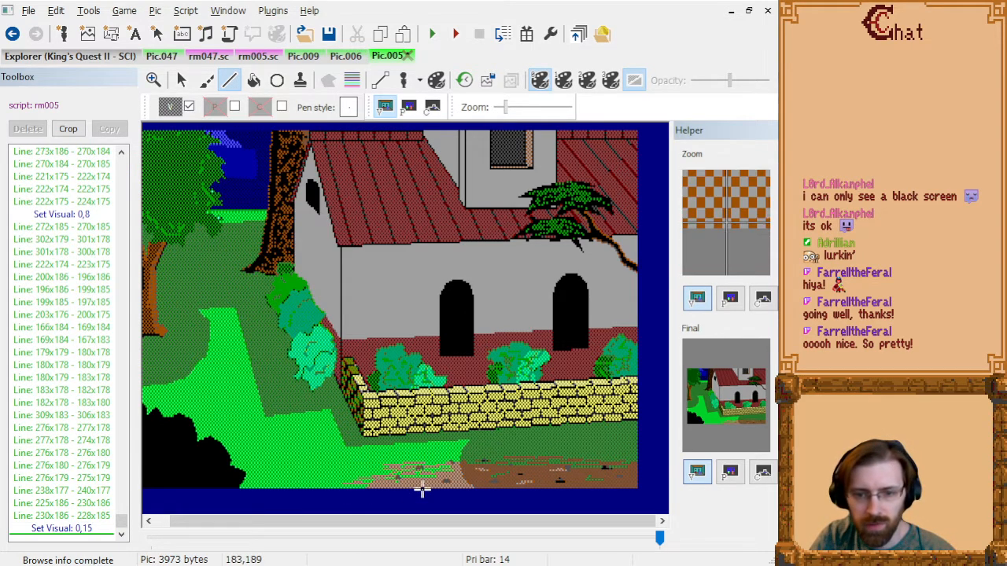
drag(415, 486, 426, 485)
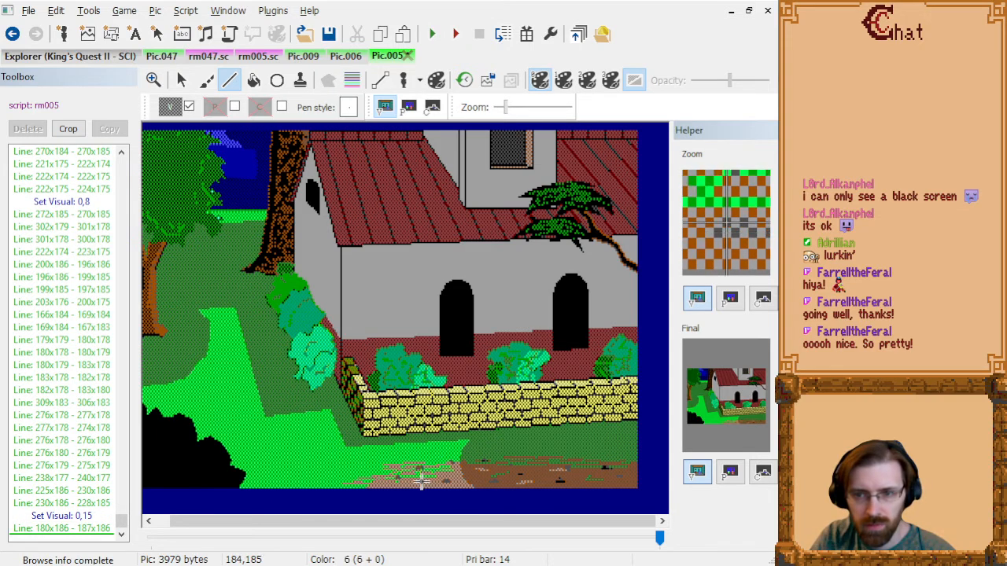
click(421, 481)
click(427, 484)
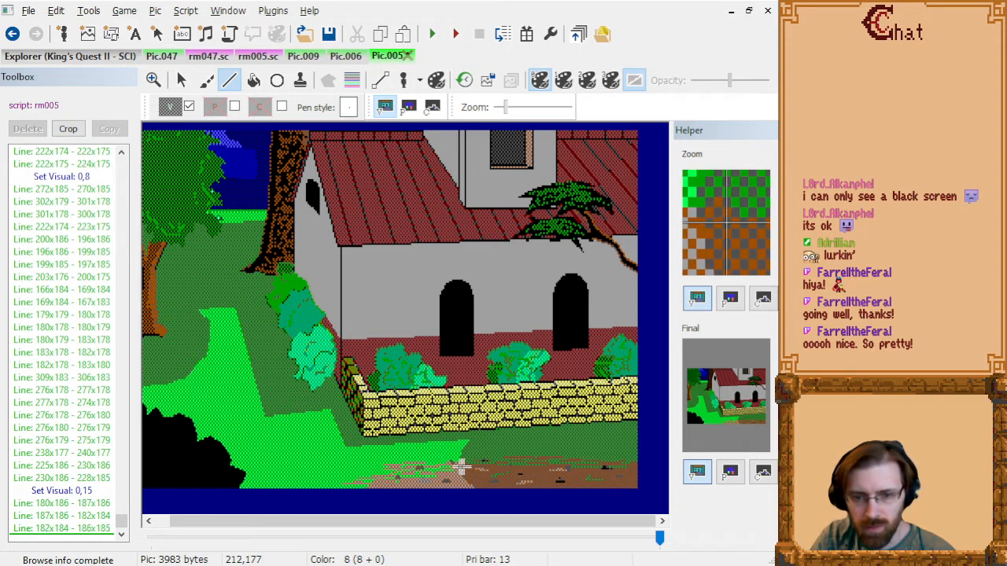
- Delete the three lines of the dithered grey pebble together with its colour change
click(99, 531)
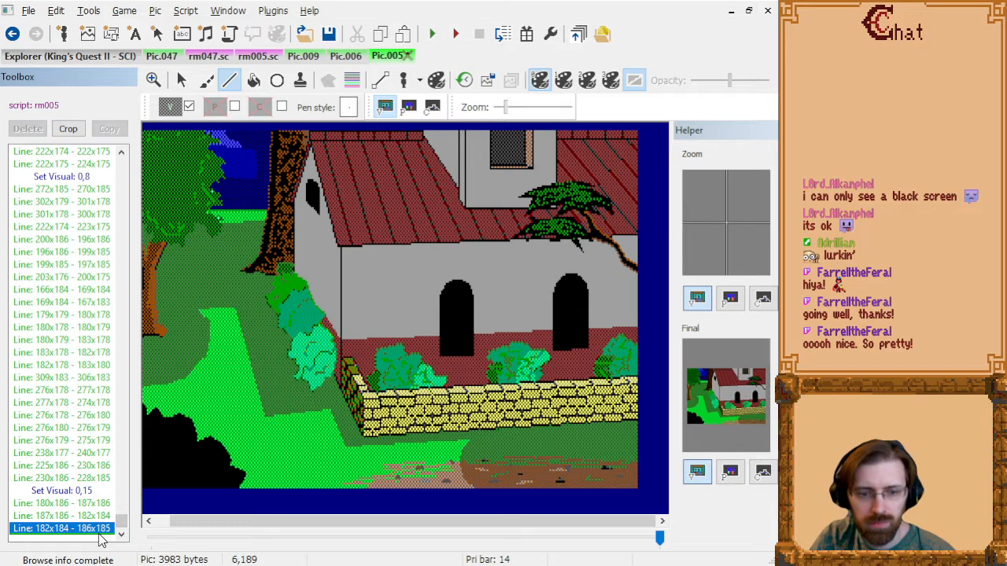
key(shift+Up)
key(shift+Up)
key(shift+Up)
key(Delete)
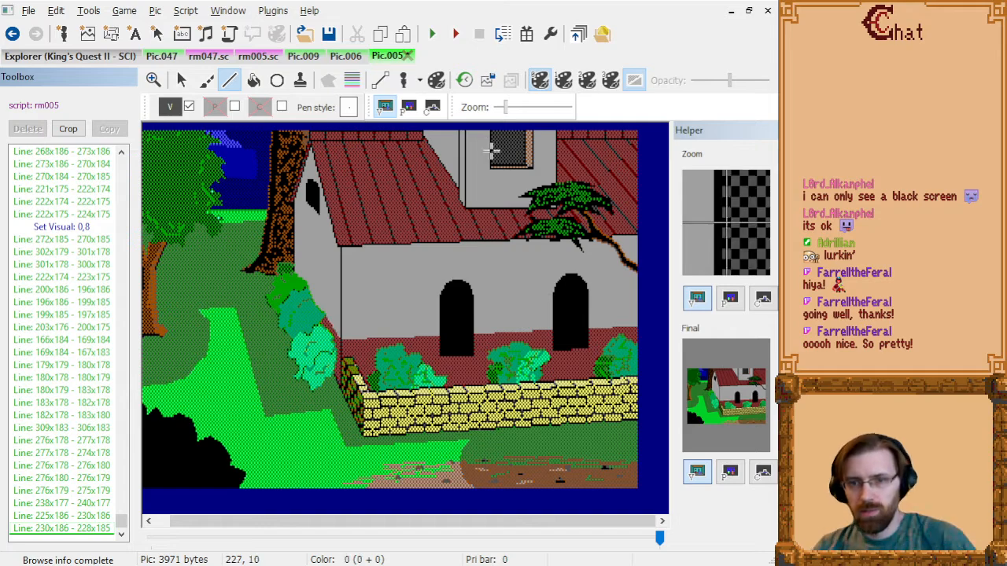
- Look at Pic.006 again and browse the project's pic thumbnails for another scene to use as a reference
click(345, 58)
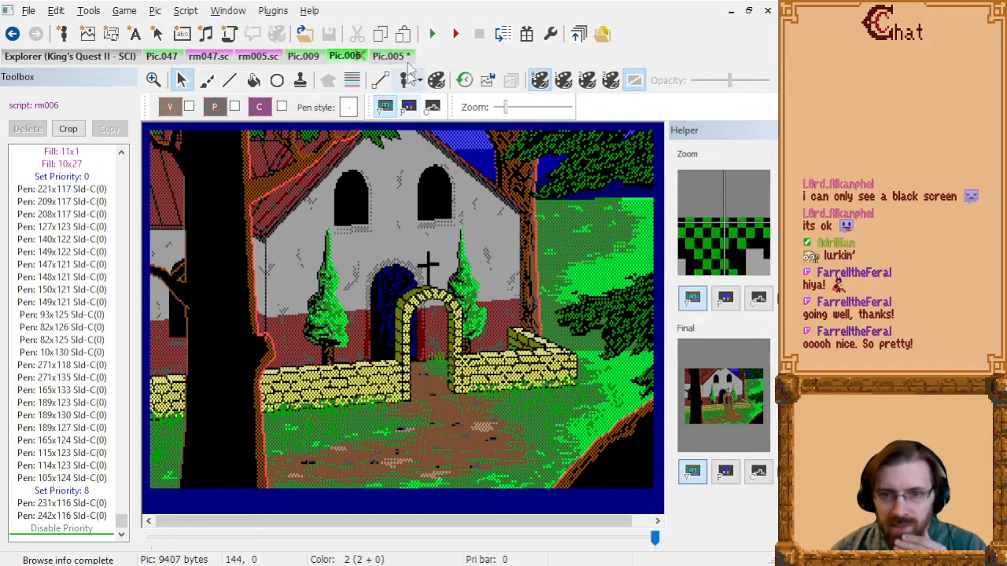
click(385, 56)
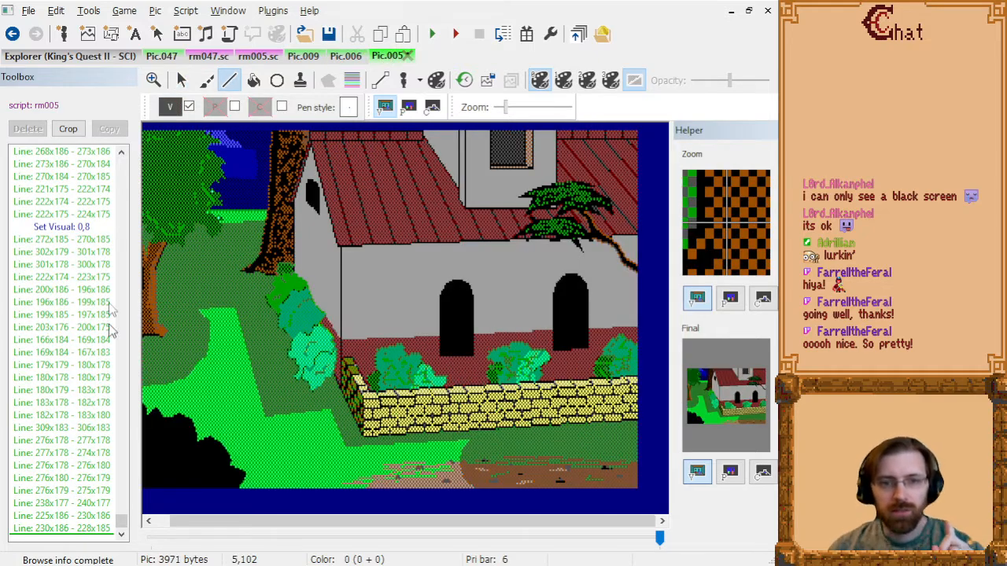
click(100, 58)
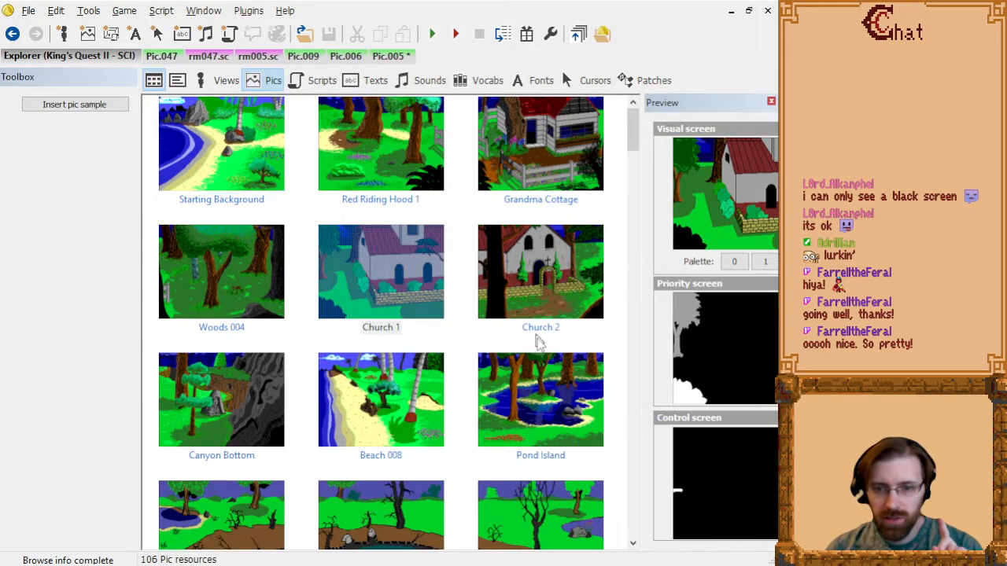
scroll(537, 340, down, 20)
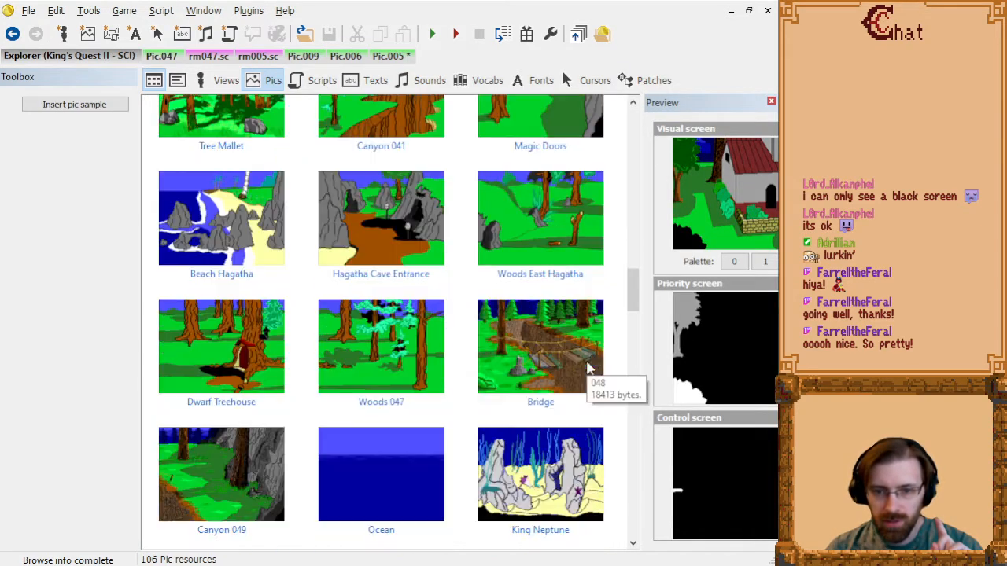
scroll(592, 369, down, 3)
scroll(562, 350, up, 9)
scroll(561, 352, up, 10)
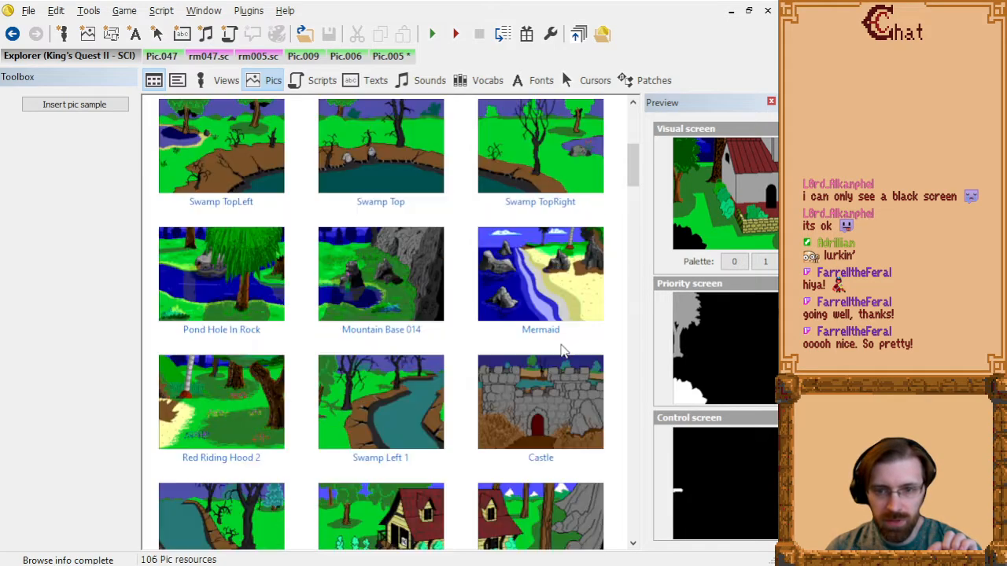
scroll(561, 352, up, 3)
scroll(561, 351, up, 3)
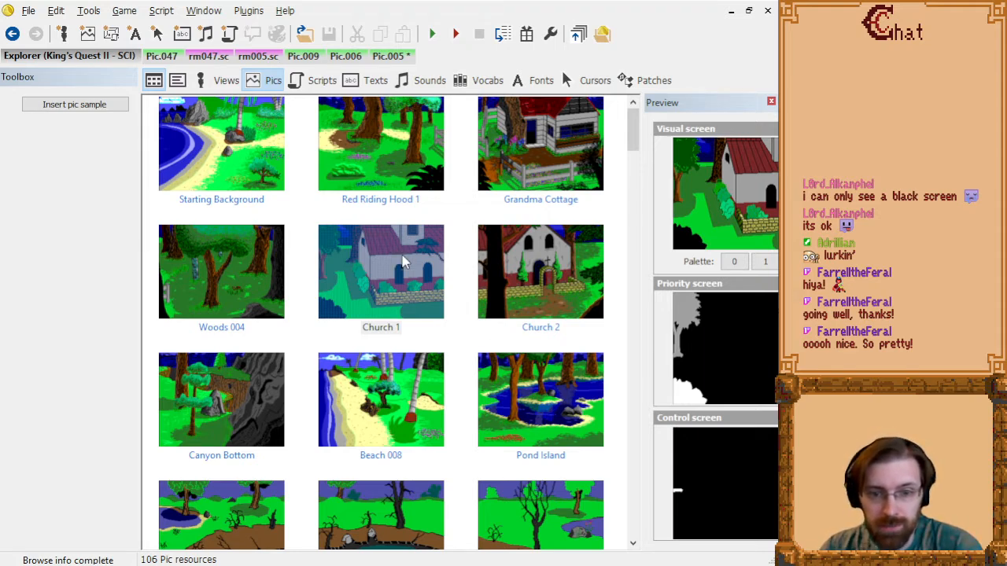
scroll(472, 370, down, 5)
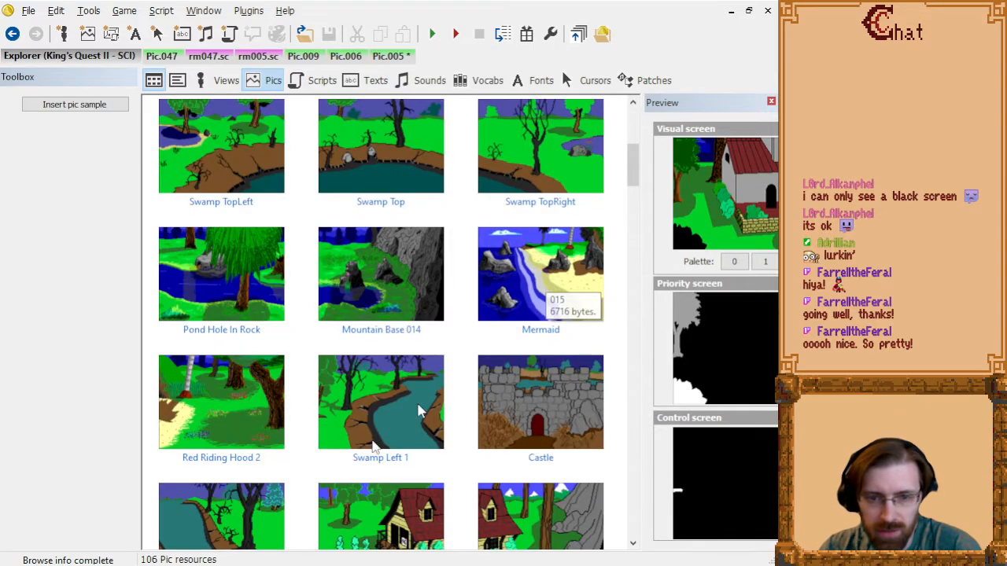
- Open the Red Riding Hood 2 pic (Pic.016), widen its canvas view and examine the pen-pattern commands used for its grass
double_click(207, 439)
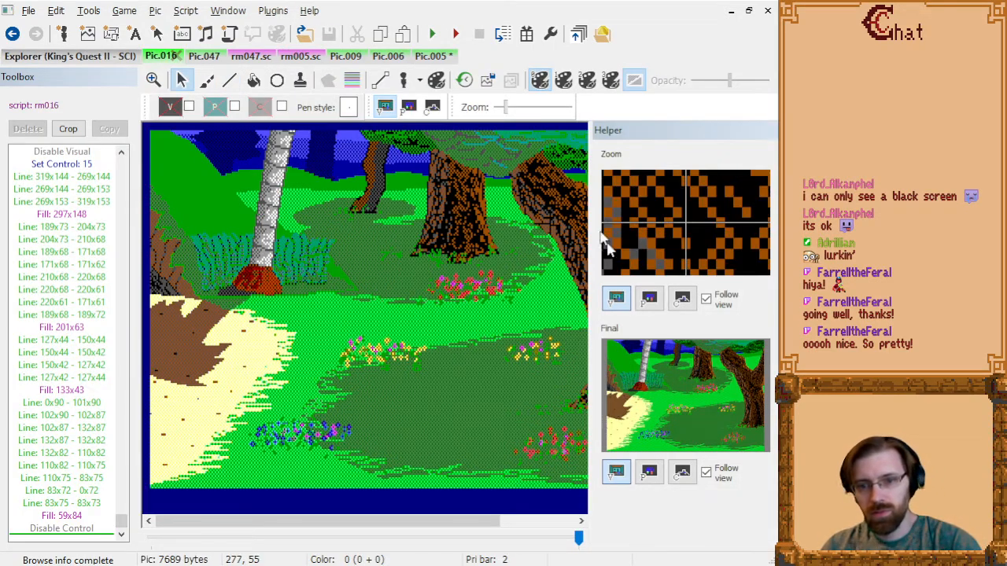
drag(591, 332, 674, 334)
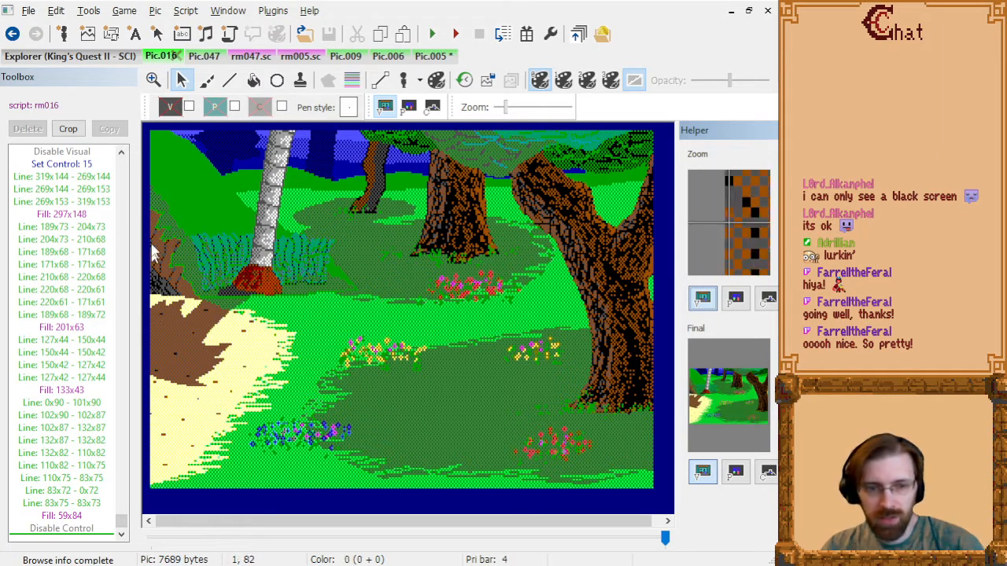
click(89, 213)
click(79, 239)
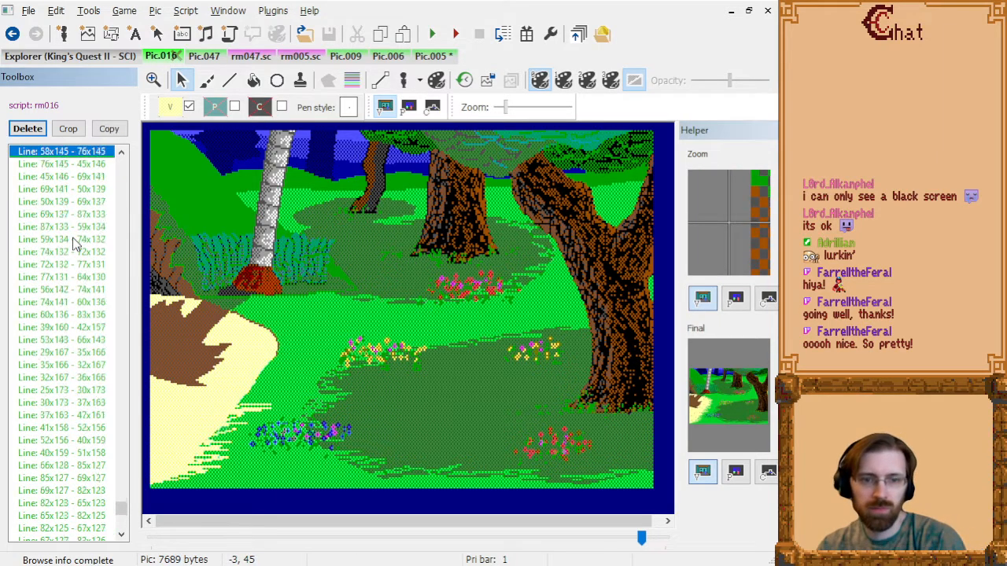
click(75, 247)
click(74, 203)
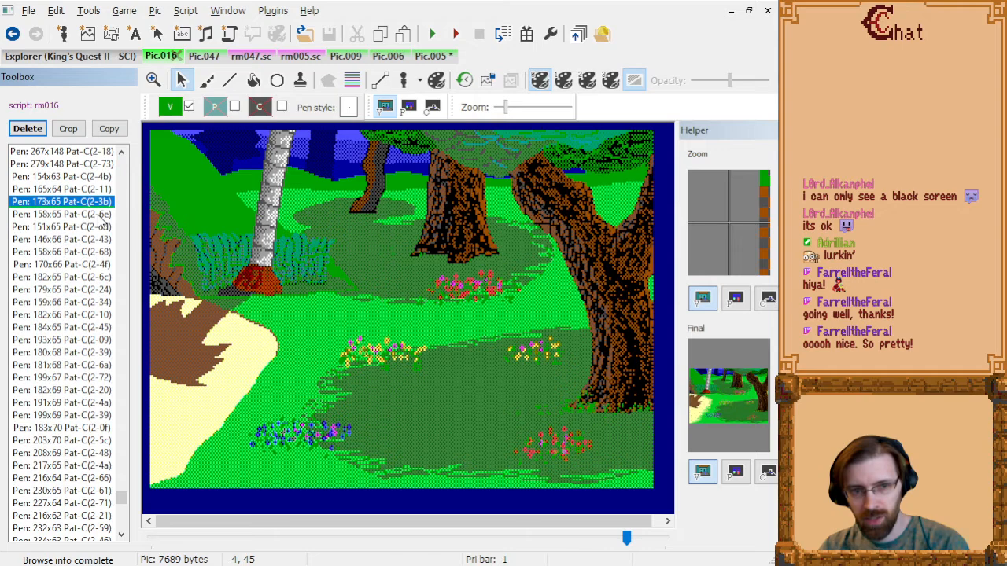
click(104, 215)
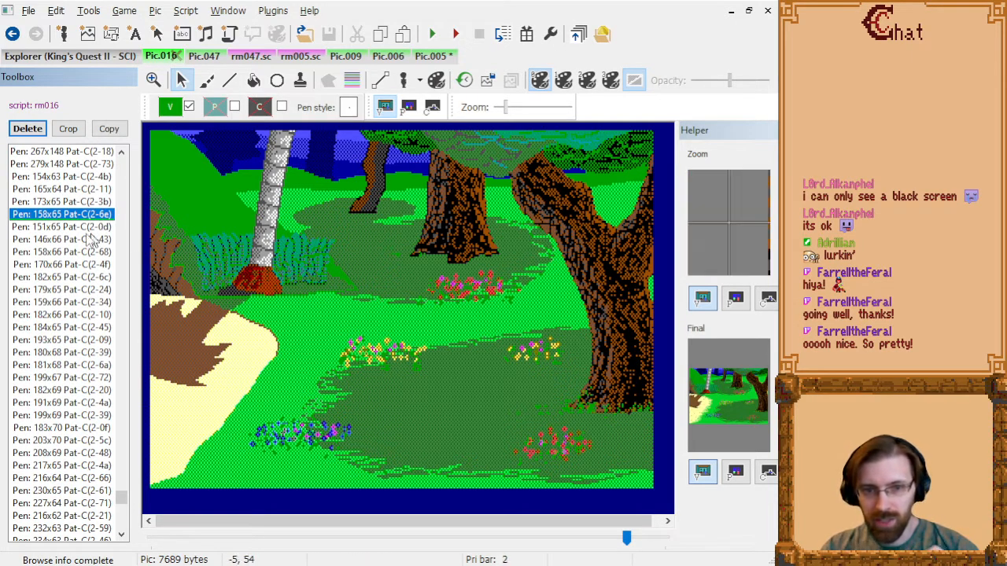
click(73, 252)
- Step through Pic.016's drawing commands to study how its grass texture, tree bark and sand edges are built up
key(Down)
key(Down)
key(Down)
key(Down)
key(Down)
key(Down)
key(Down)
key(Down)
key(Down)
key(Down)
key(Down)
key(Down)
key(Down)
key(Down)
key(Down)
key(Down)
key(Down)
key(Down)
key(Down)
key(Down)
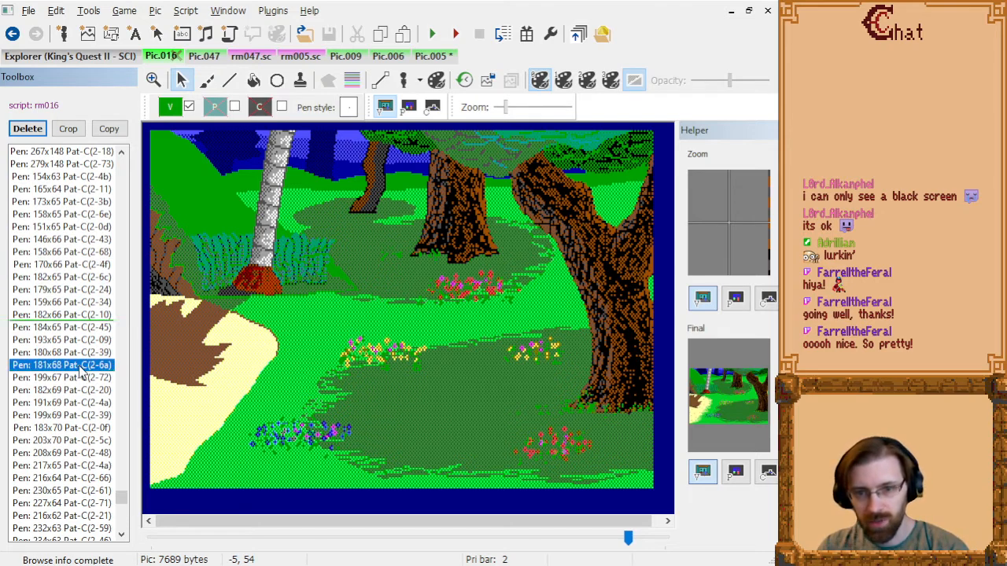
key(Down)
key(Down)
key(Down)
key(Down)
key(Down)
key(Down)
key(Down)
key(Down)
key(Down)
key(Down)
key(Down)
key(Down)
key(Down)
key(Down)
key(Down)
key(Down)
key(Down)
key(Down)
key(Down)
key(Down)
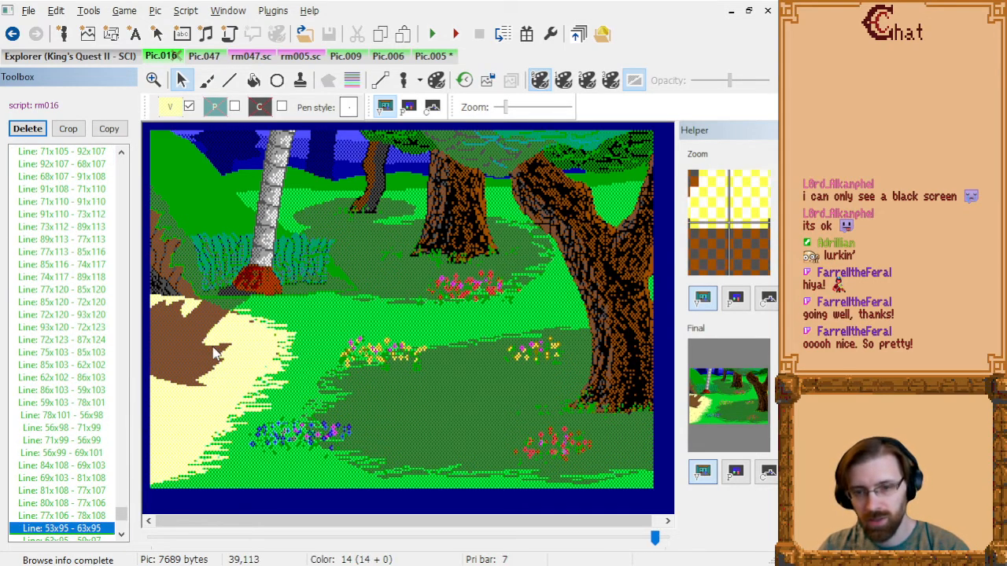
key(Down)
key(Down)
key(Down)
key(Down)
key(Down)
key(Down)
key(Down)
key(Down)
key(Down)
key(Down)
key(Down)
key(Down)
key(Down)
key(Down)
key(Down)
key(Down)
key(Down)
key(Down)
key(Down)
key(Down)
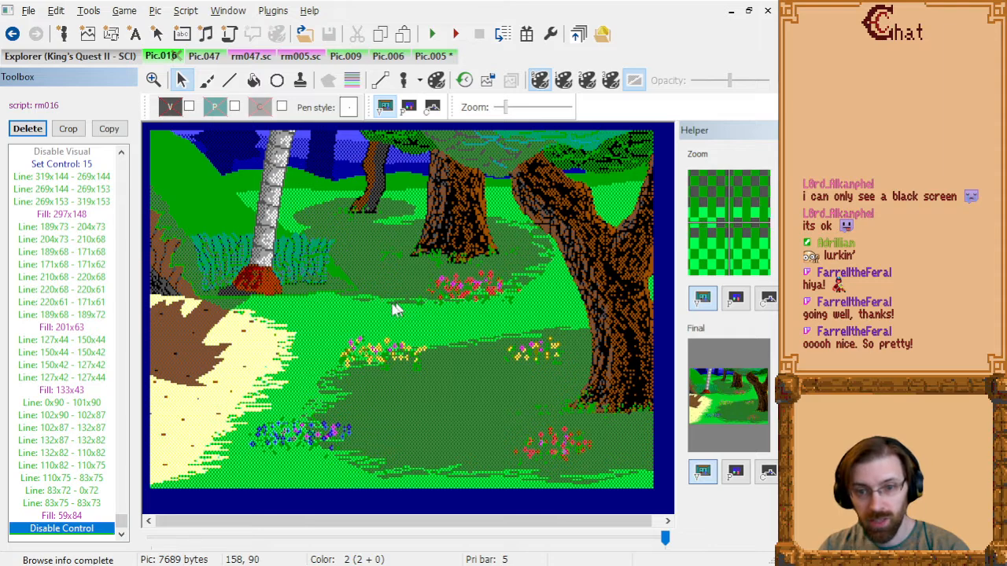
key(Page_Up)
key(Down)
key(Down)
key(Down)
key(Down)
key(Down)
key(Down)
key(Down)
key(Down)
key(Down)
key(Down)
key(Down)
key(Down)
key(Down)
key(Down)
key(Down)
key(Down)
key(Down)
key(Down)
key(Down)
key(Down)
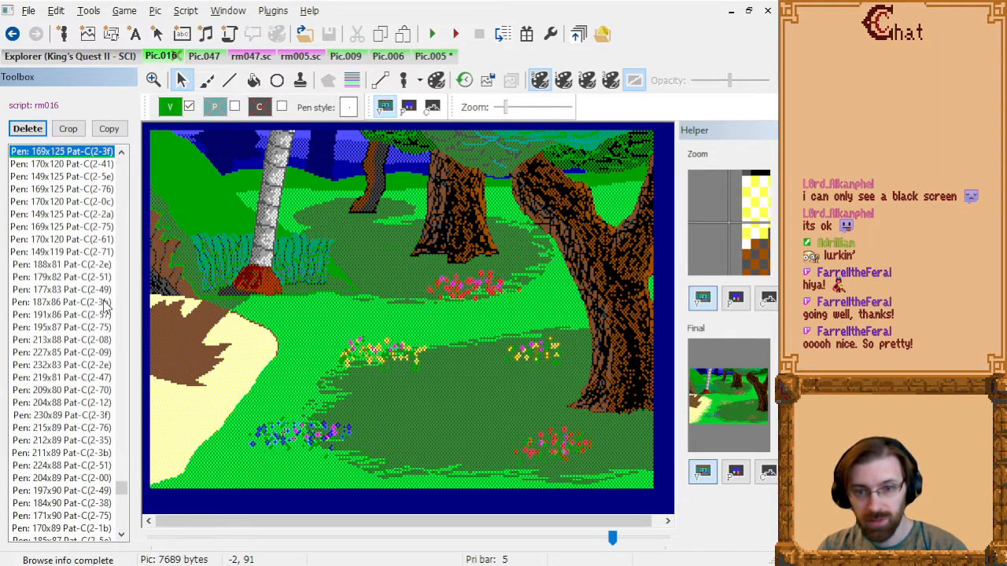
key(End)
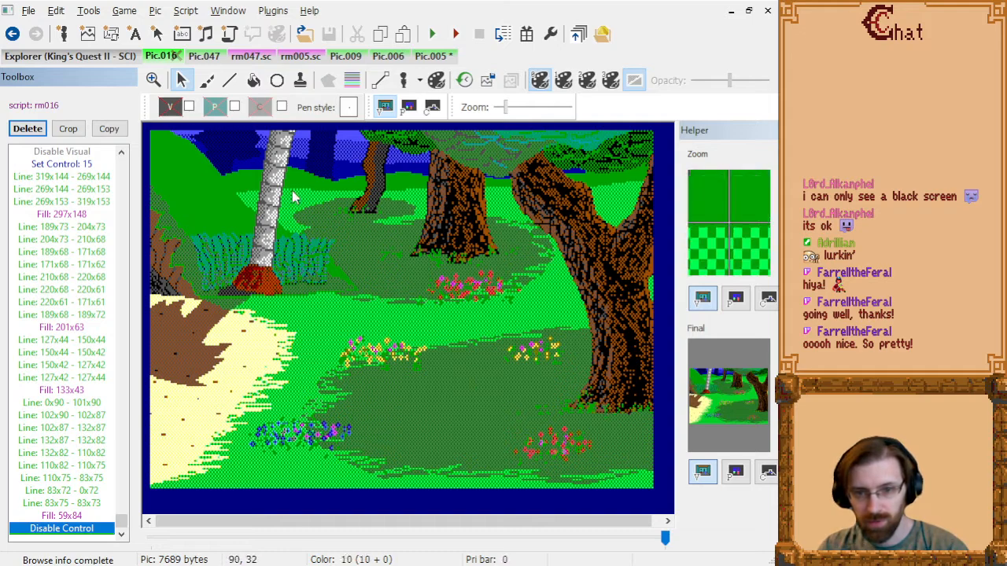
- Return to Pic.005 and set up the Pen tool with the green visual colour (0,2) and a small round random-pattern style
click(387, 57)
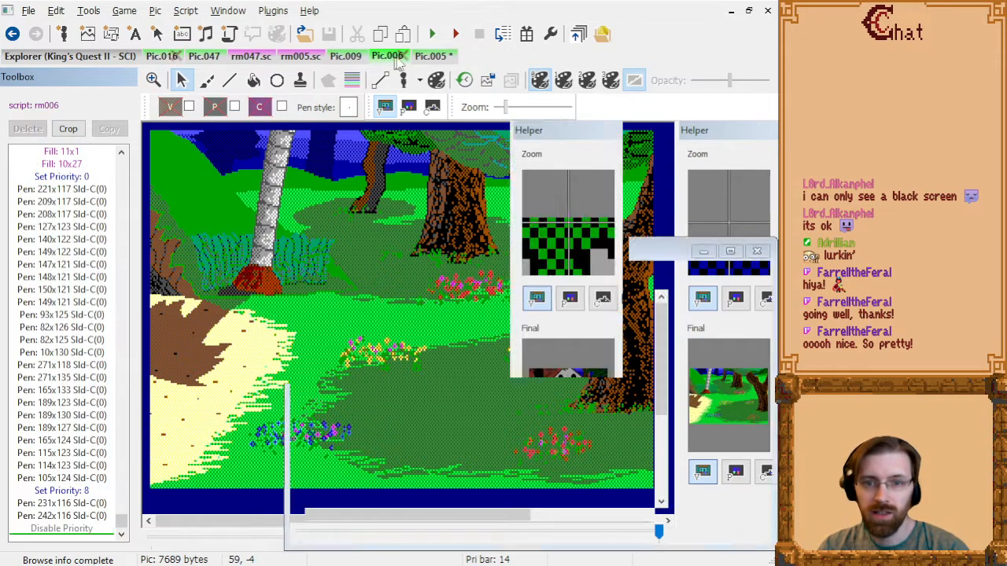
click(432, 56)
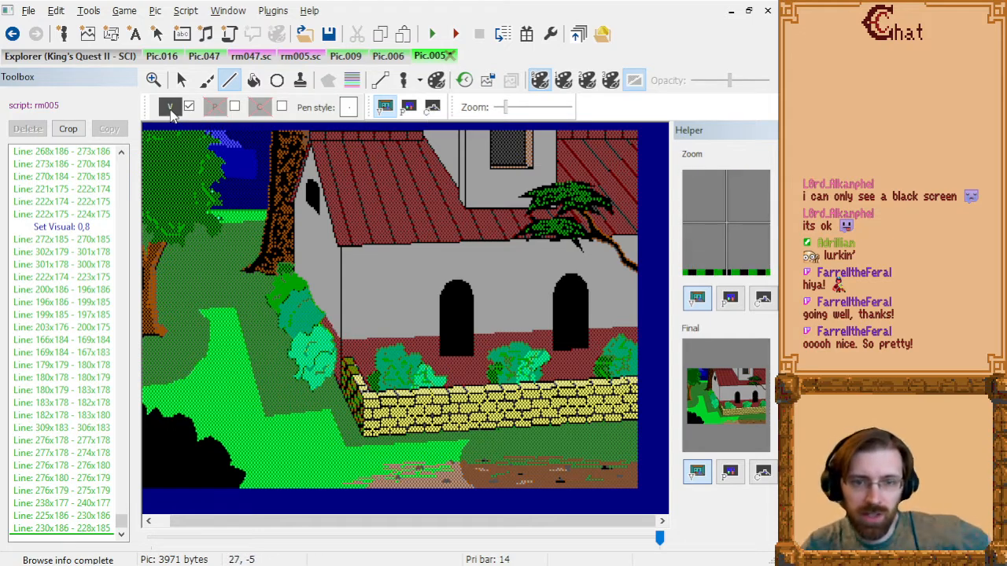
click(172, 112)
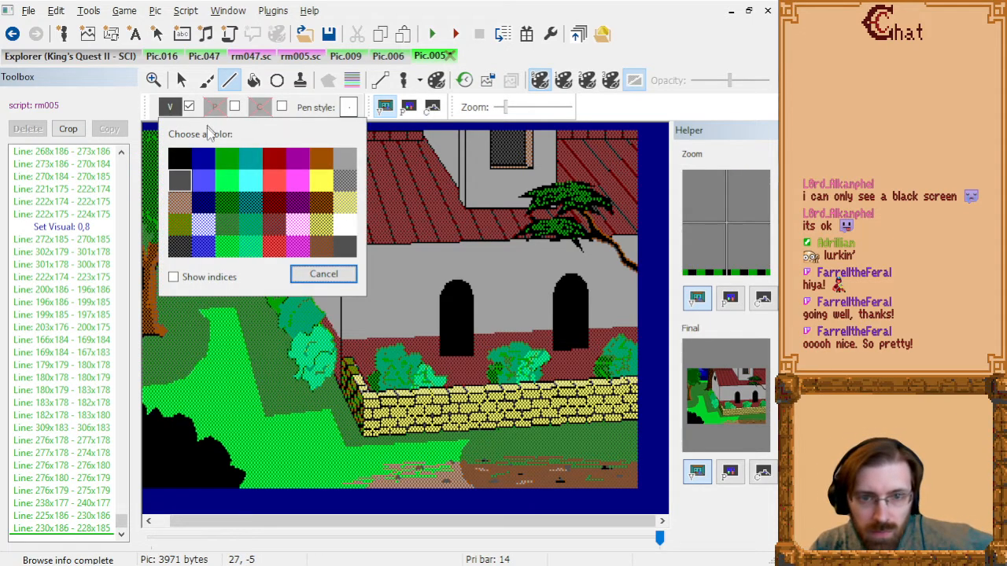
click(233, 164)
click(206, 80)
click(347, 108)
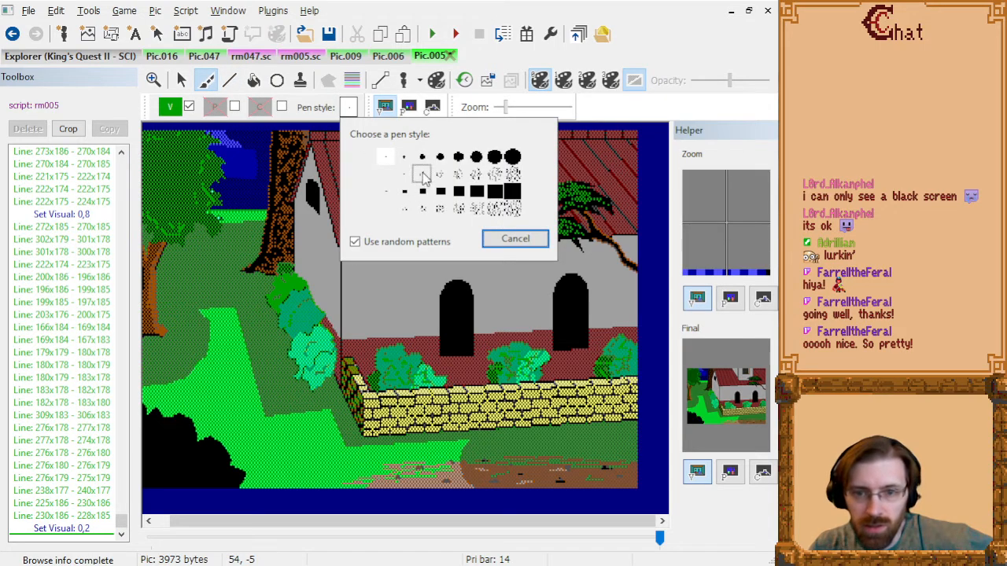
click(423, 174)
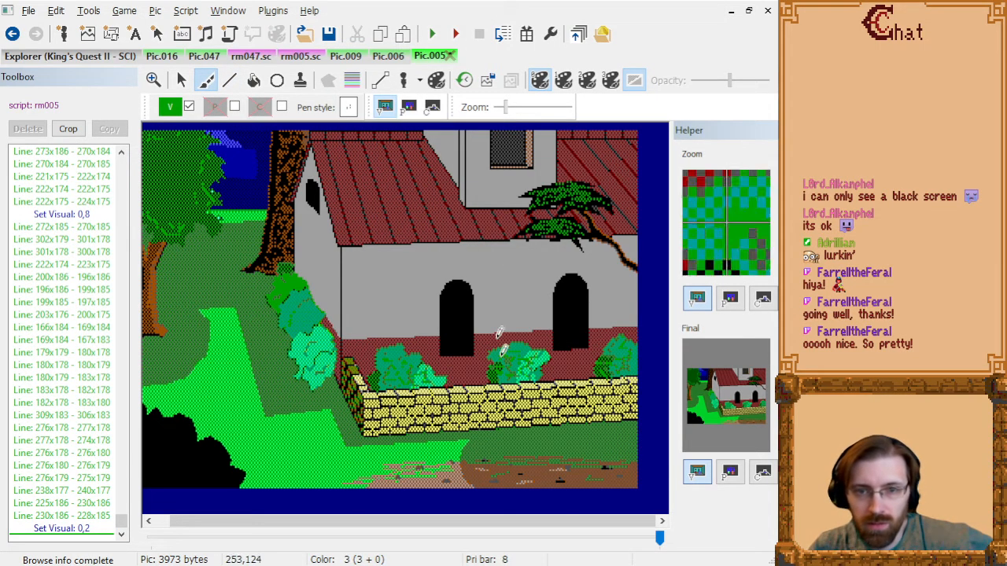
click(347, 108)
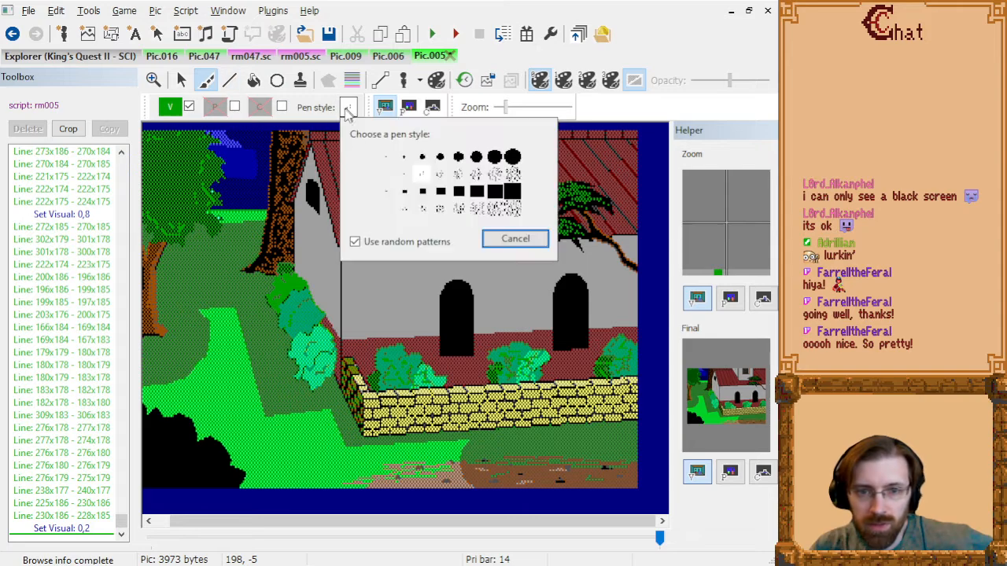
click(516, 238)
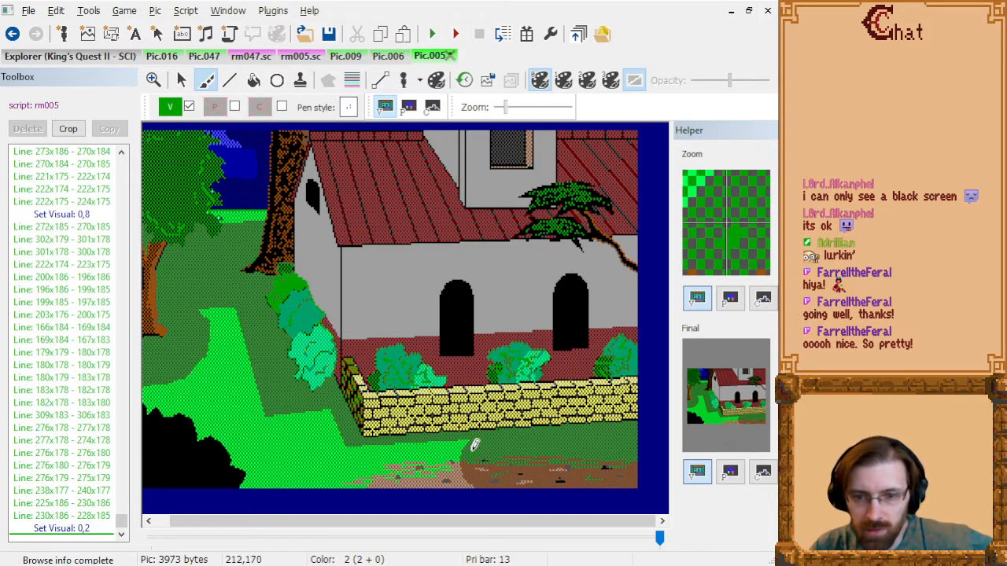
- Check Pic.006, switch to the size 3 round pattern pen, and dab green grass tufts along the brown path's upper edge
click(386, 56)
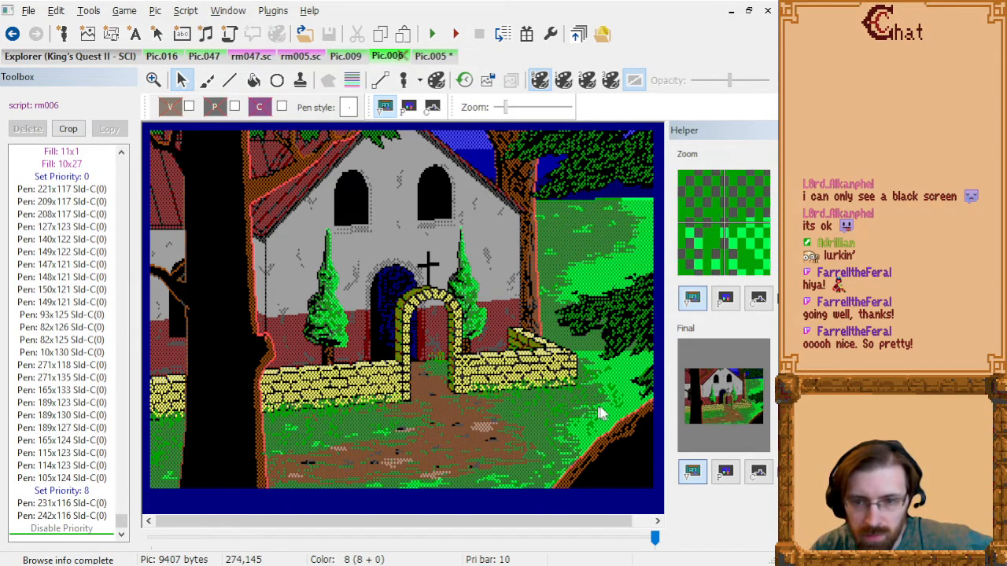
click(431, 56)
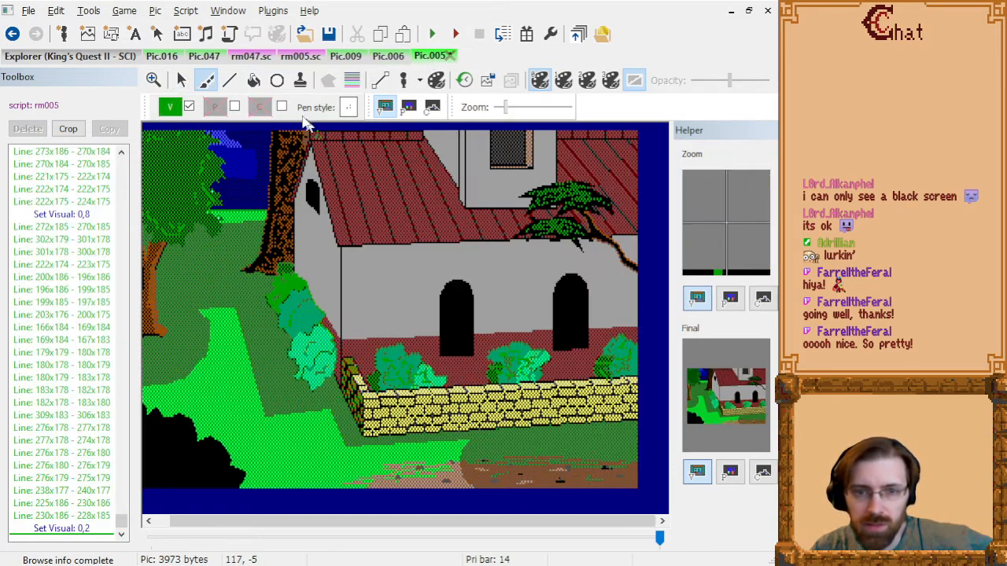
click(351, 110)
click(449, 184)
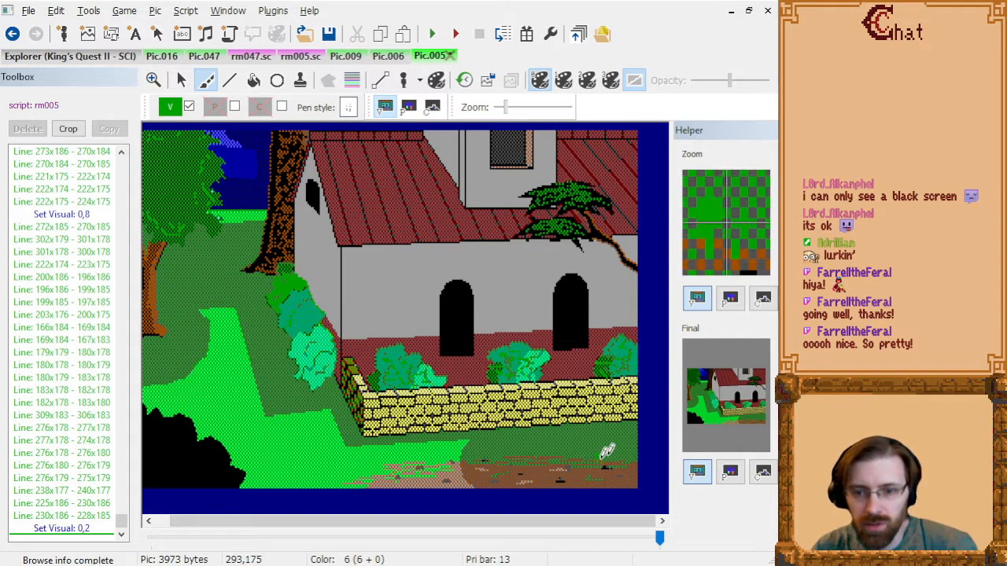
click(539, 443)
click(590, 442)
click(599, 441)
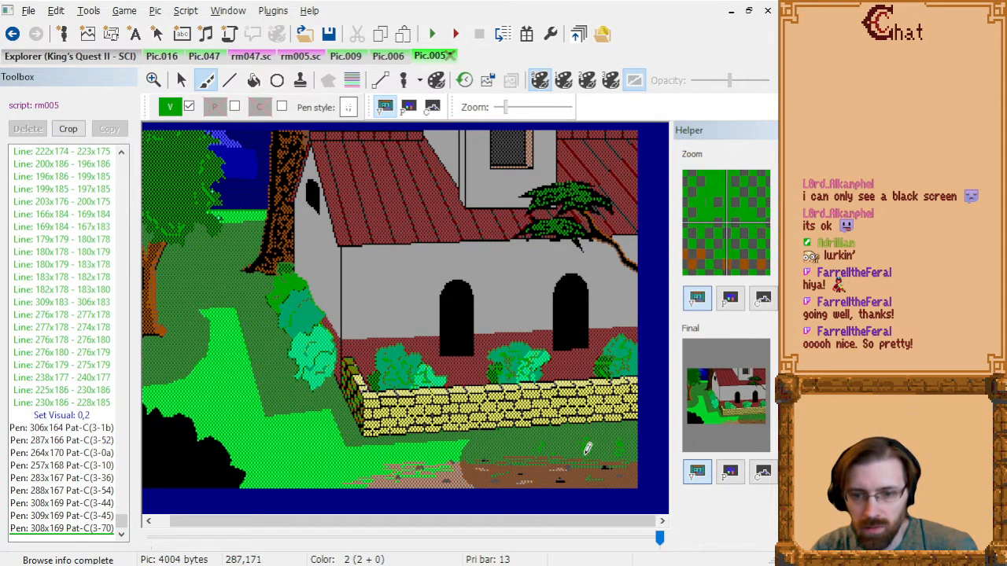
click(575, 462)
click(561, 465)
click(519, 463)
click(486, 462)
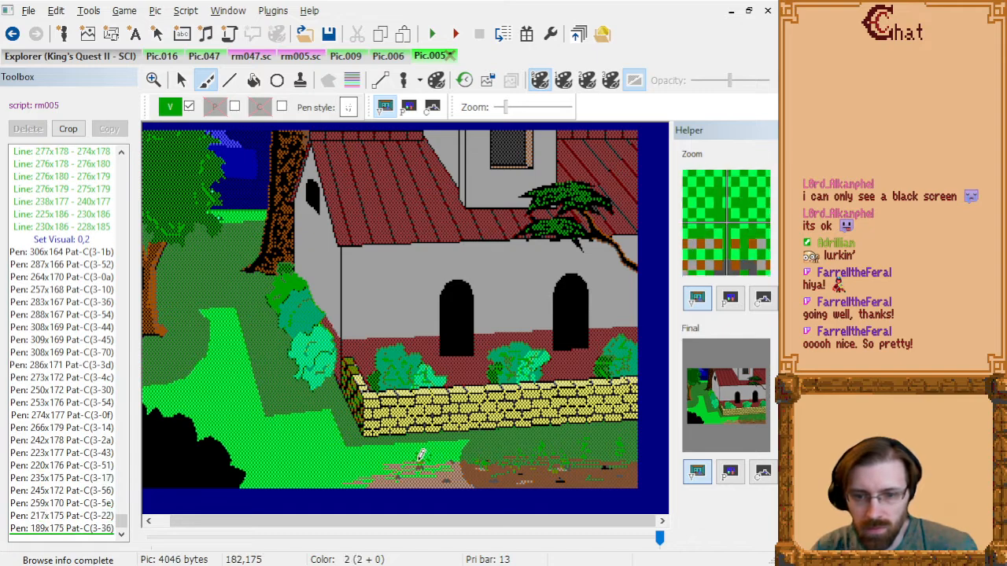
- Dab green grass tufts beneath the stone wall, beside the church bushes and around the bases of both trees
click(542, 422)
click(519, 425)
click(501, 426)
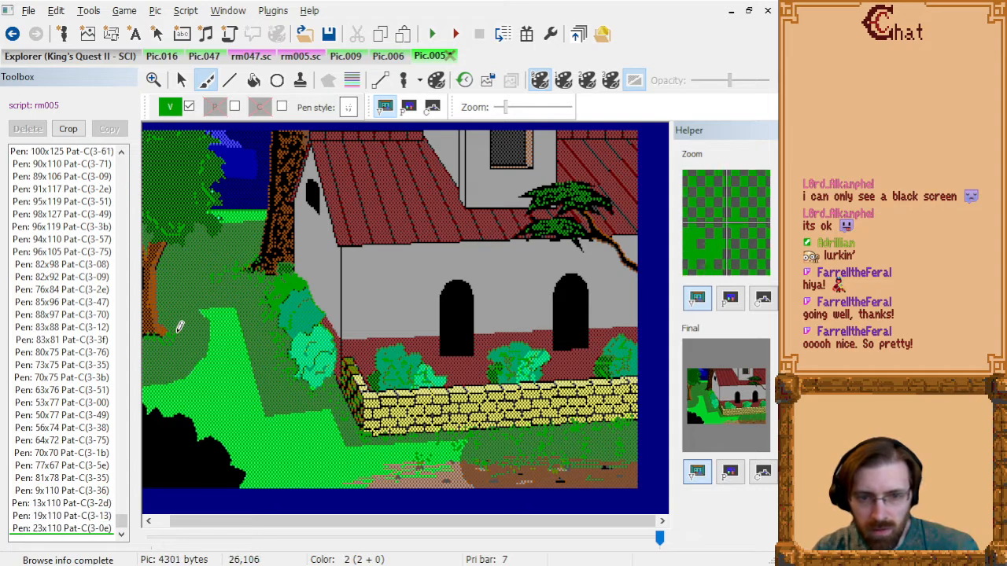
click(214, 332)
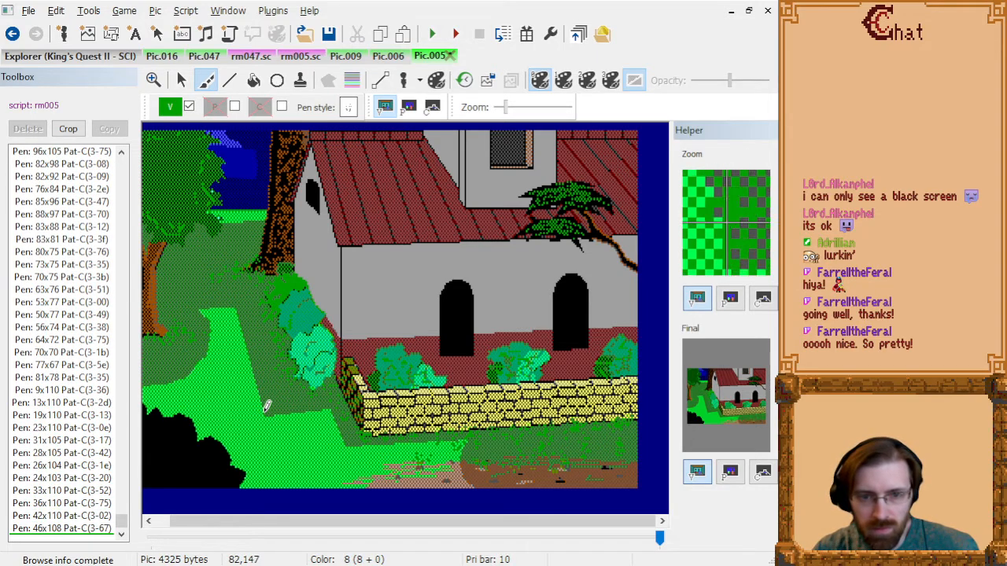
- Try a scattering of green tufts across the bright lawn from 54x150 to 115x157, and delete those pen commands
drag(226, 411, 321, 426)
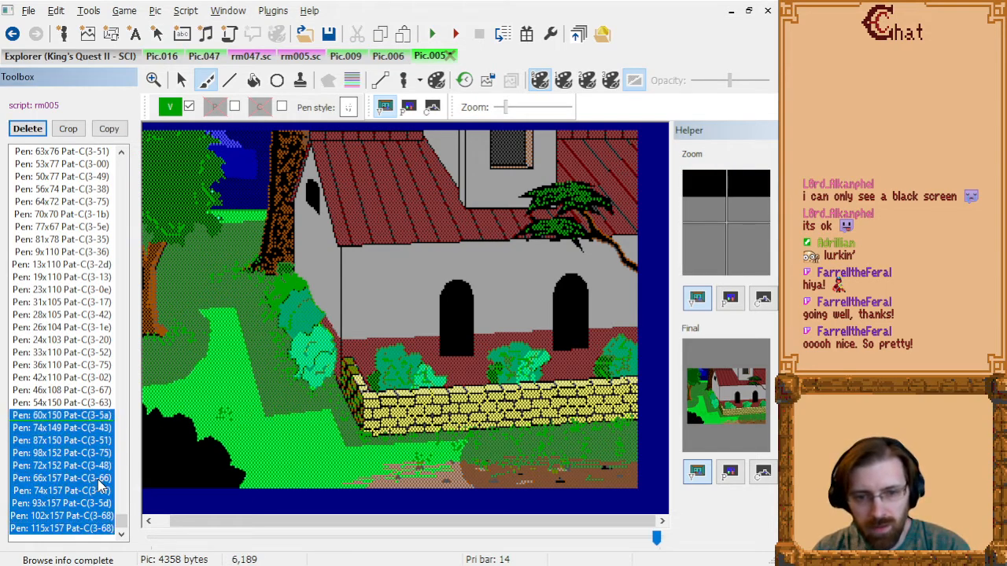
key(Delete)
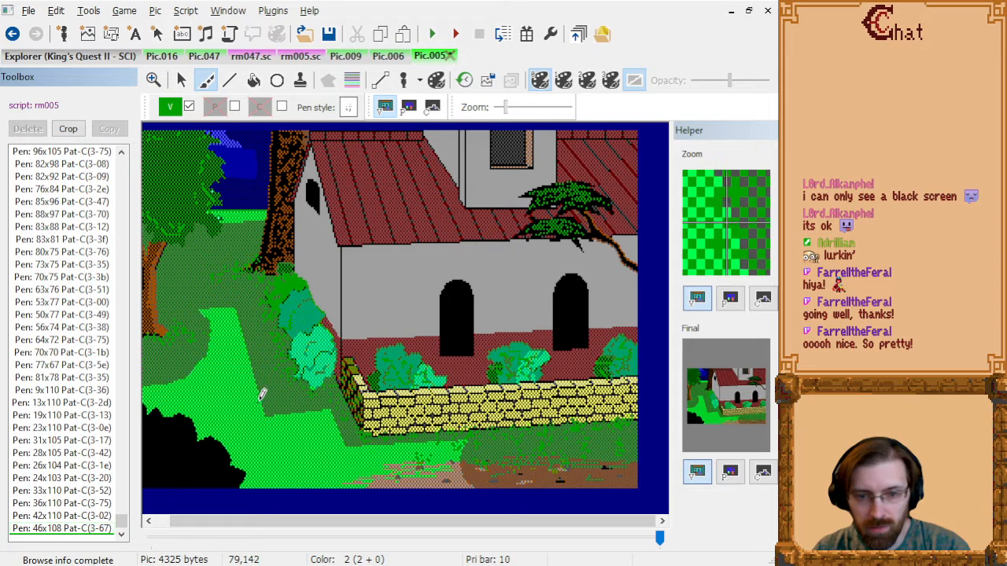
- Dab green tufts along the boundary between the bright lawn and the church's shadow, from 83x130 to the dirt path
mouse_move(268, 372)
mouse_down()
mouse_move(273, 386)
mouse_move(309, 404)
mouse_move(322, 438)
mouse_up()
click(402, 442)
click(388, 473)
click(468, 456)
click(483, 454)
click(404, 452)
click(378, 455)
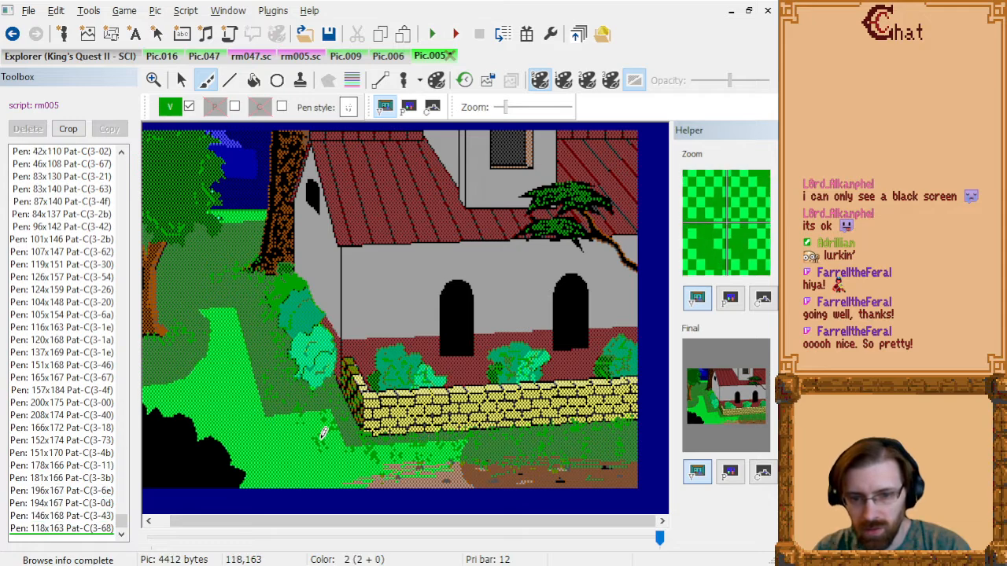
click(360, 438)
click(327, 404)
click(327, 407)
click(325, 399)
click(326, 402)
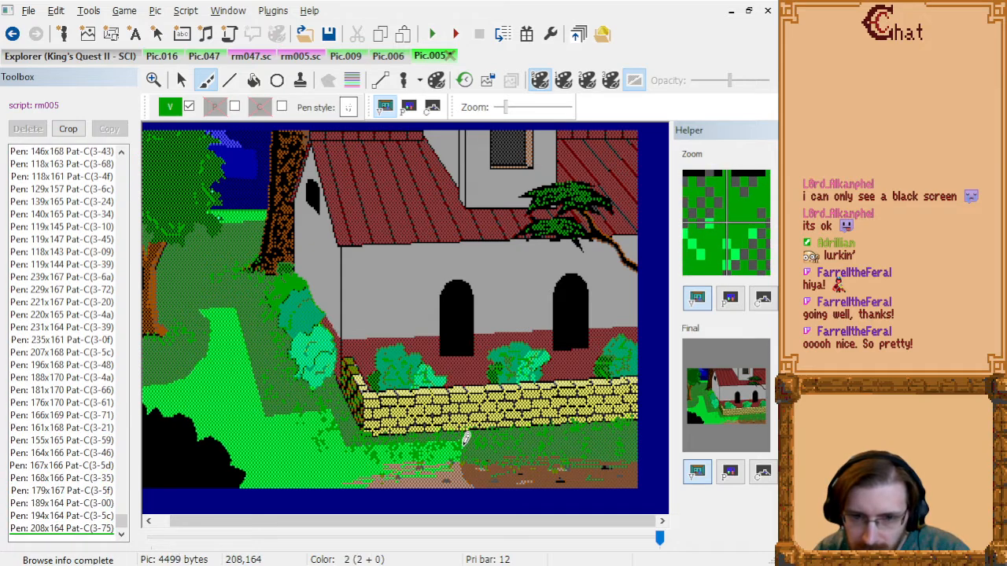
- Add more green tufts to the shaded strip under the wall and up past the bushes to the tree, comparing with Pic.006
click(452, 460)
click(463, 450)
click(512, 442)
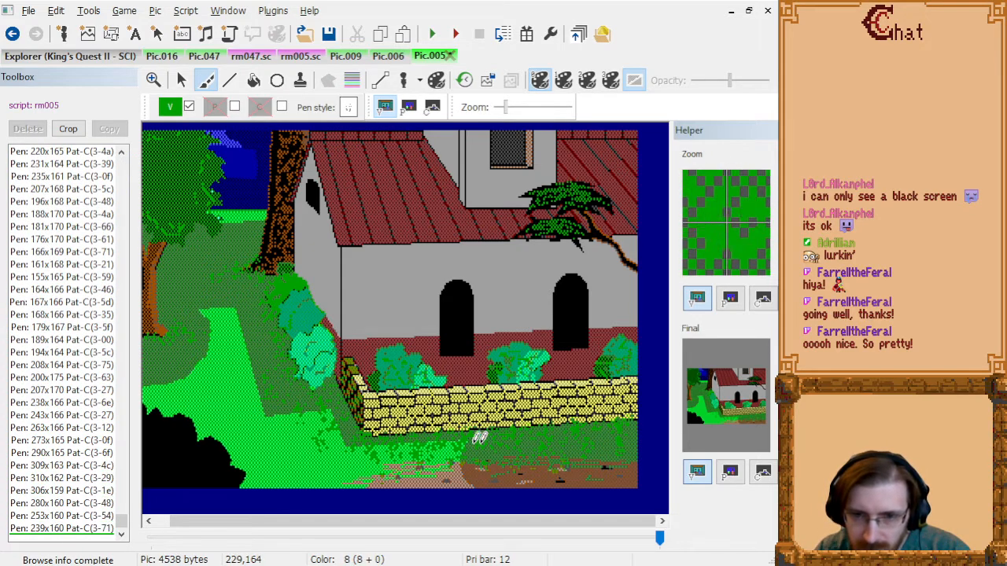
click(388, 56)
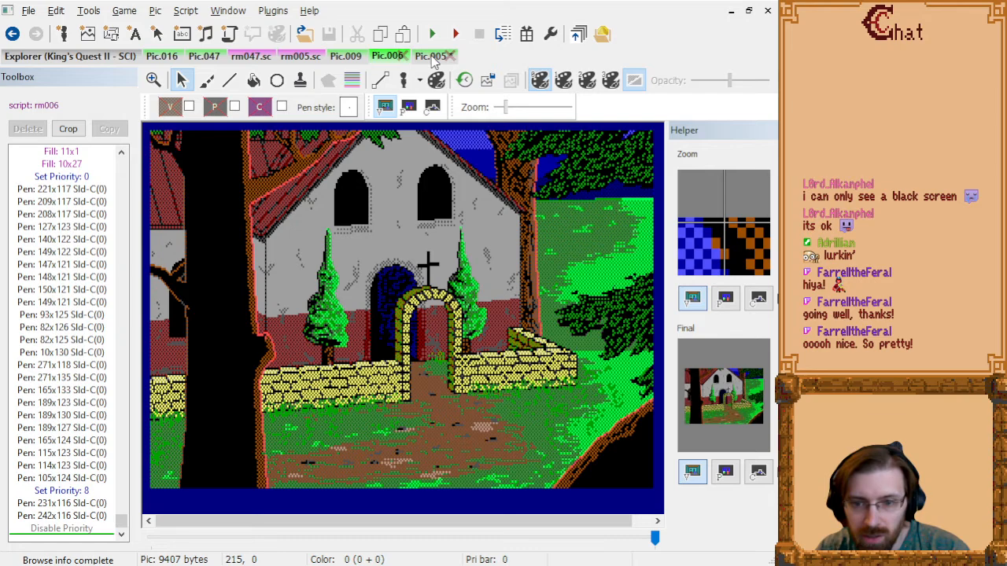
click(431, 56)
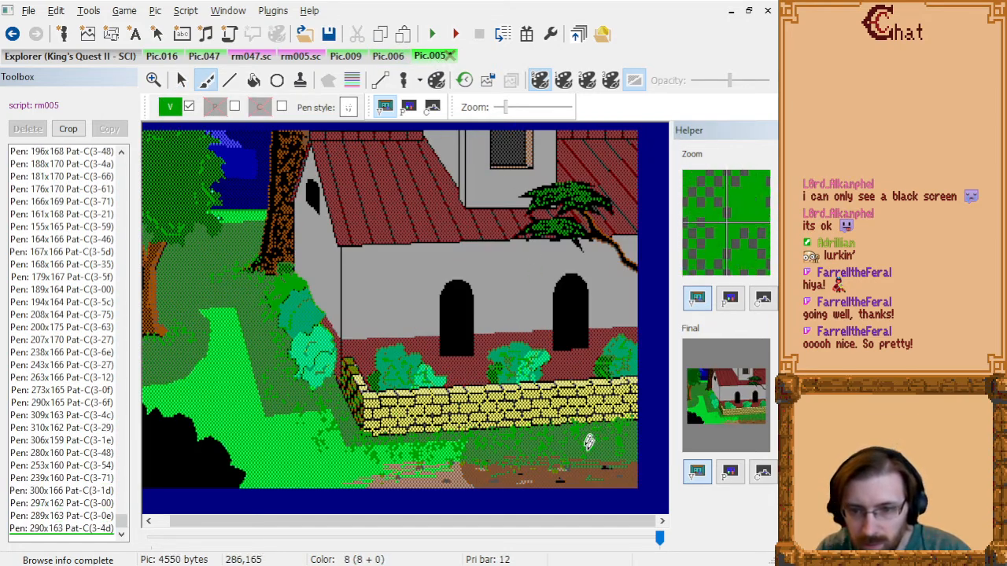
click(454, 453)
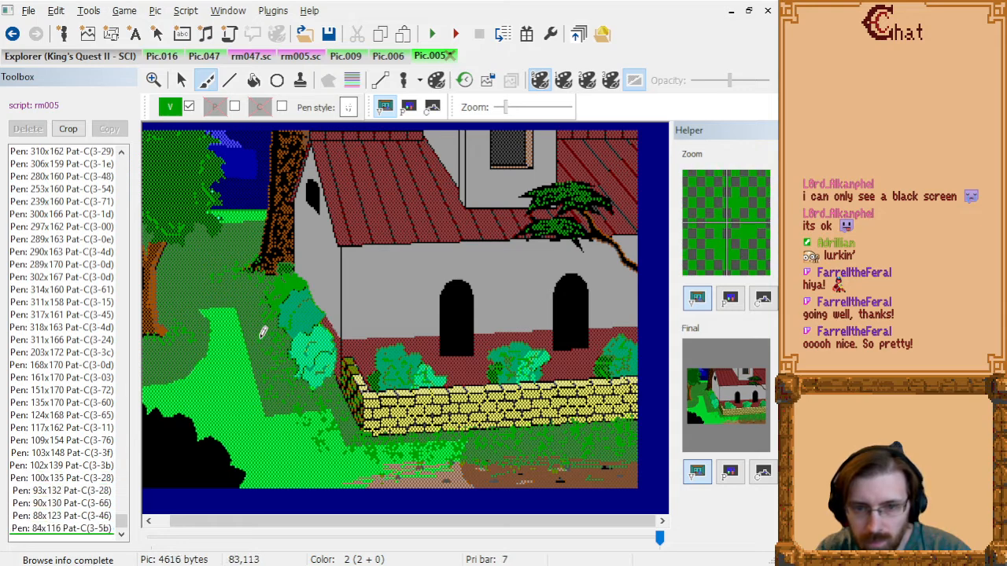
click(205, 271)
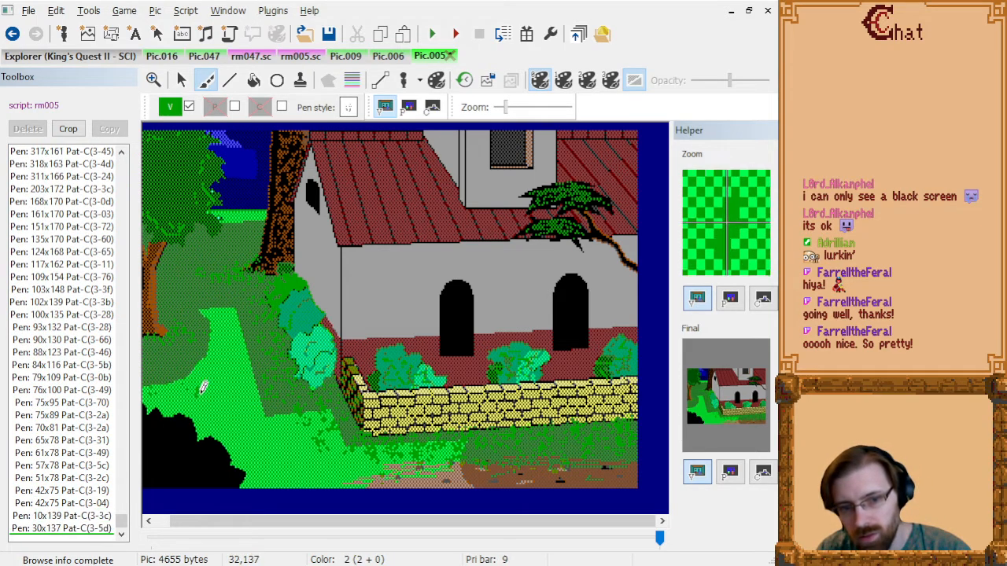
- Scatter sparse green tufts across the bright lawn between the black bush and the church's shadow
click(229, 325)
click(299, 459)
click(271, 440)
click(235, 402)
click(223, 412)
click(259, 455)
click(257, 451)
click(280, 421)
click(223, 356)
click(221, 356)
click(234, 372)
click(241, 376)
click(197, 391)
- Scatter green tufts over the shaded ground between the two trees, down to 48x87
click(200, 334)
click(203, 312)
click(188, 293)
click(182, 275)
click(187, 246)
click(214, 230)
click(222, 227)
click(169, 273)
click(189, 270)
click(230, 256)
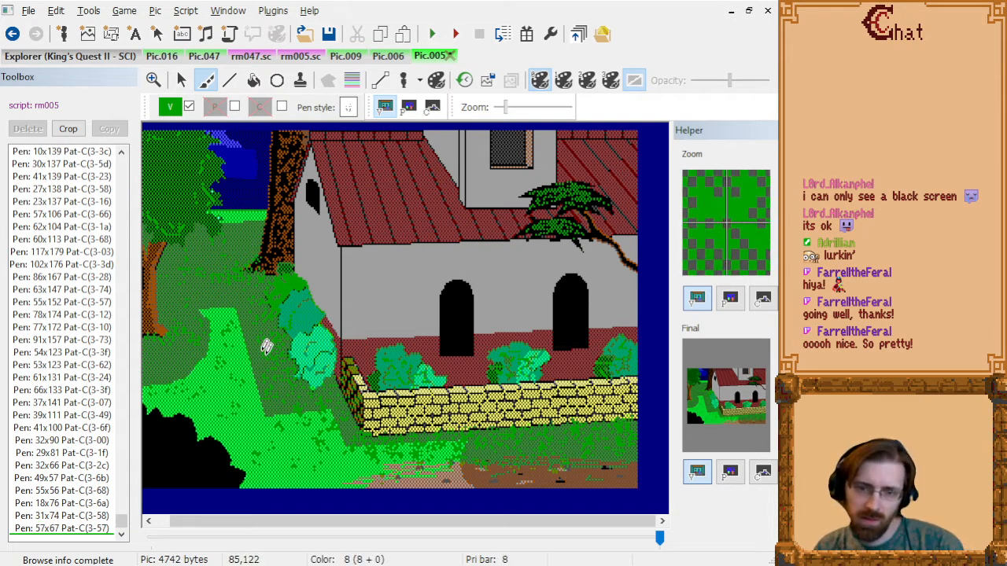
click(217, 290)
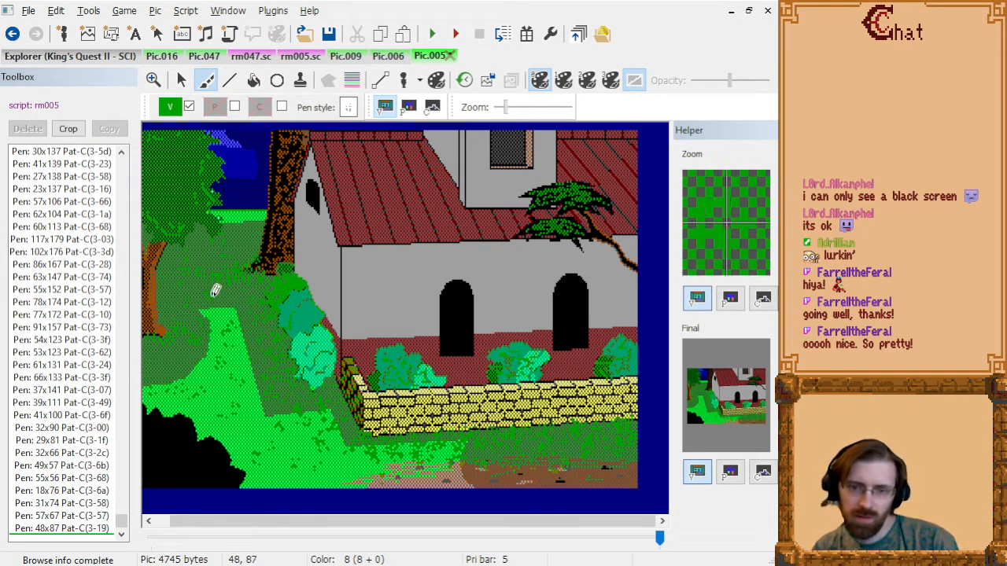
- Dab more green tufts across the bright lawn and the ground by the tree, from 81x185 to 26x114, comparing with Pic.006
click(268, 476)
click(247, 426)
click(214, 403)
click(240, 383)
click(198, 357)
click(160, 350)
click(167, 348)
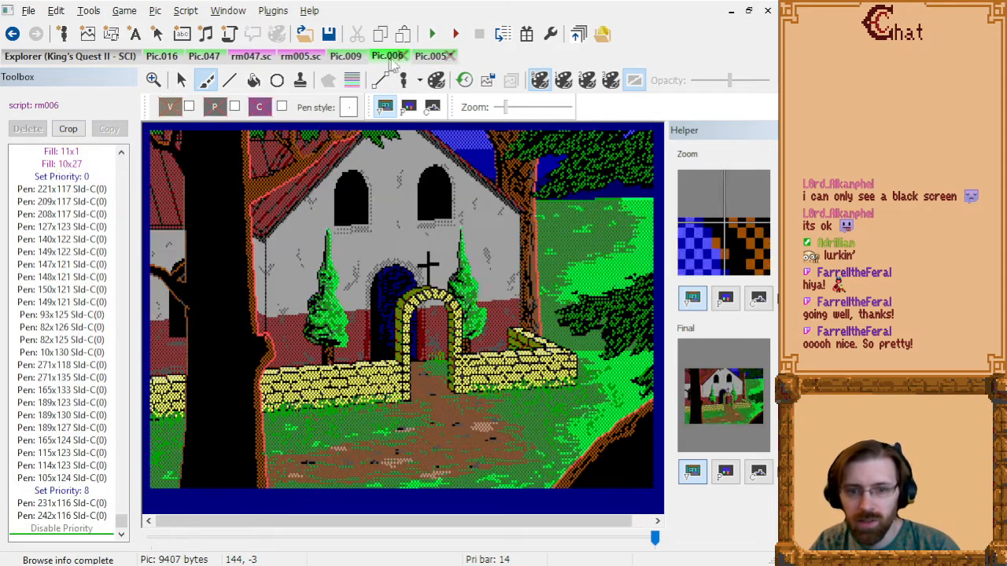
click(388, 55)
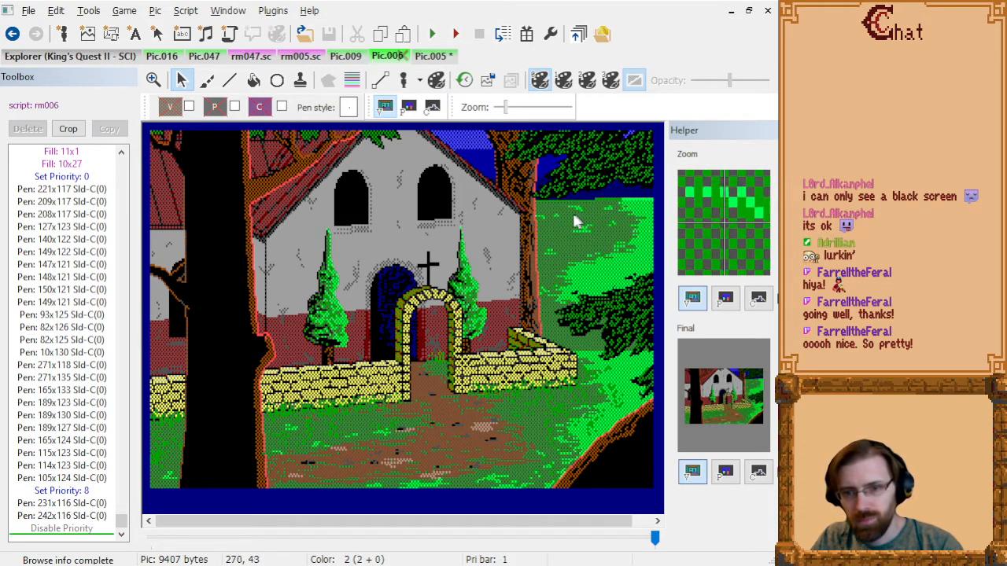
click(430, 55)
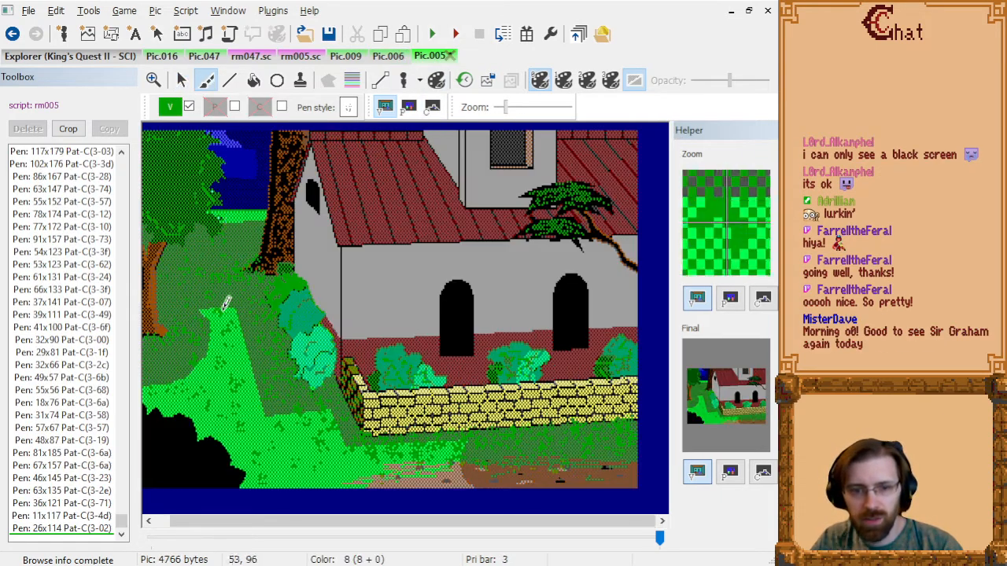
- Step back and forth through the pen commands to locate where the grass tufts beside the church, starting at 102x139, are drawn
click(89, 529)
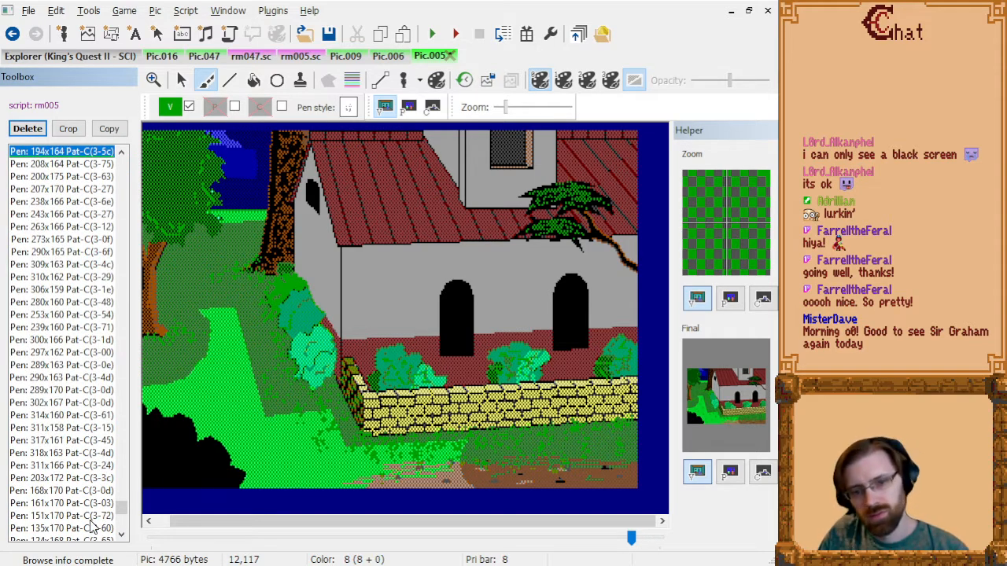
key(Down)
key(Down)
key(Down)
key(Down)
key(Down)
key(Down)
key(Down)
key(Down)
key(Down)
key(Down)
key(Down)
key(Down)
key(Down)
key(Down)
key(Down)
key(Down)
key(Down)
key(Down)
key(Down)
key(Down)
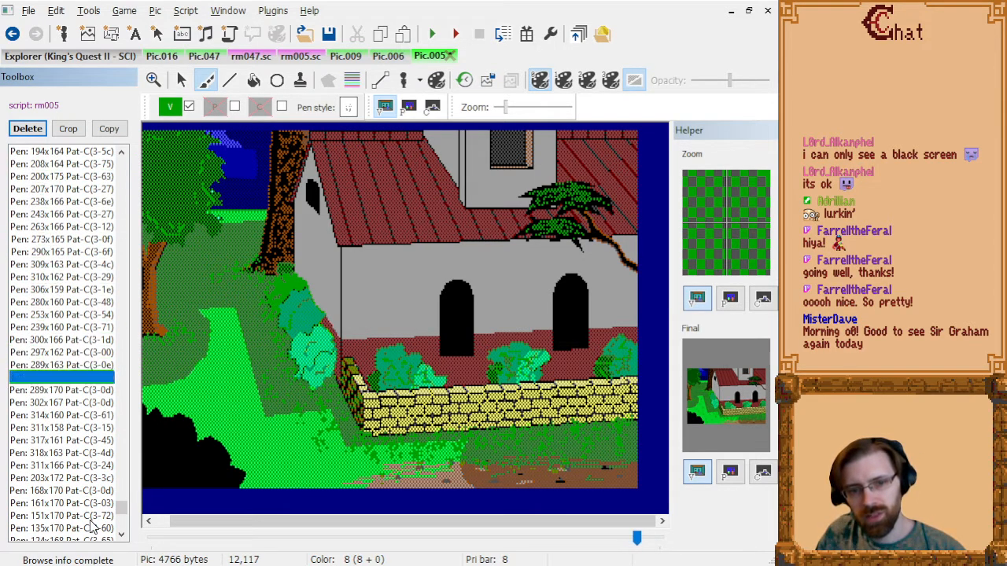
key(Down)
key(Down)
key(Down)
key(Down)
key(Down)
key(Down)
key(Down)
key(Down)
key(Down)
key(Down)
key(Up)
key(Up)
key(Up)
key(Up)
key(Up)
key(Up)
key(Up)
key(Up)
key(Up)
key(Up)
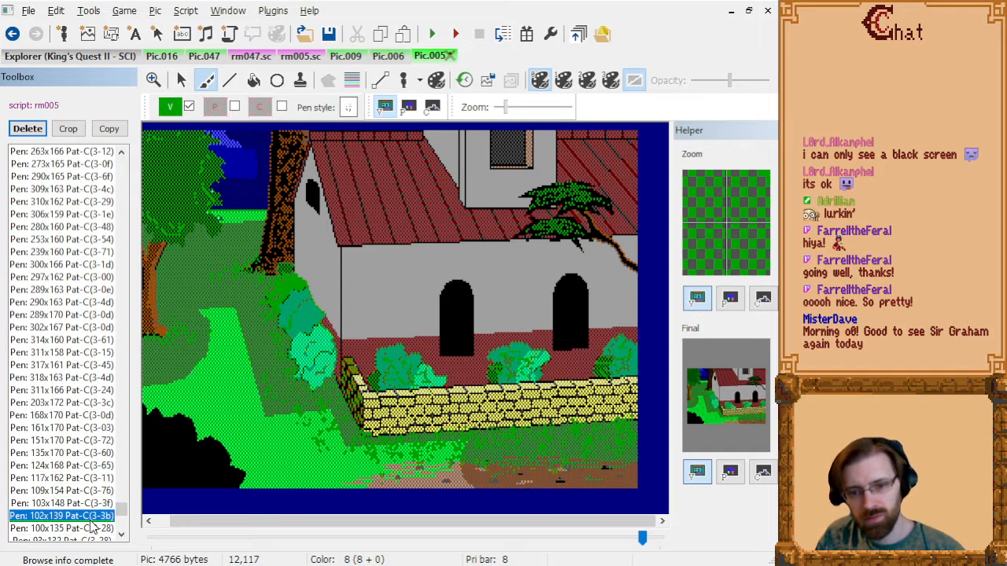
key(Up)
key(Up)
key(Up)
key(Up)
key(Up)
key(Up)
key(Up)
key(Up)
key(Up)
key(Up)
key(Up)
key(Up)
key(Up)
key(Up)
key(Up)
key(Up)
key(Up)
key(Up)
key(Up)
key(Up)
key(Down)
key(Down)
key(Down)
key(Down)
key(Down)
key(Down)
key(Down)
key(Down)
key(Down)
key(Down)
key(Down)
key(Down)
key(Down)
key(Down)
key(Down)
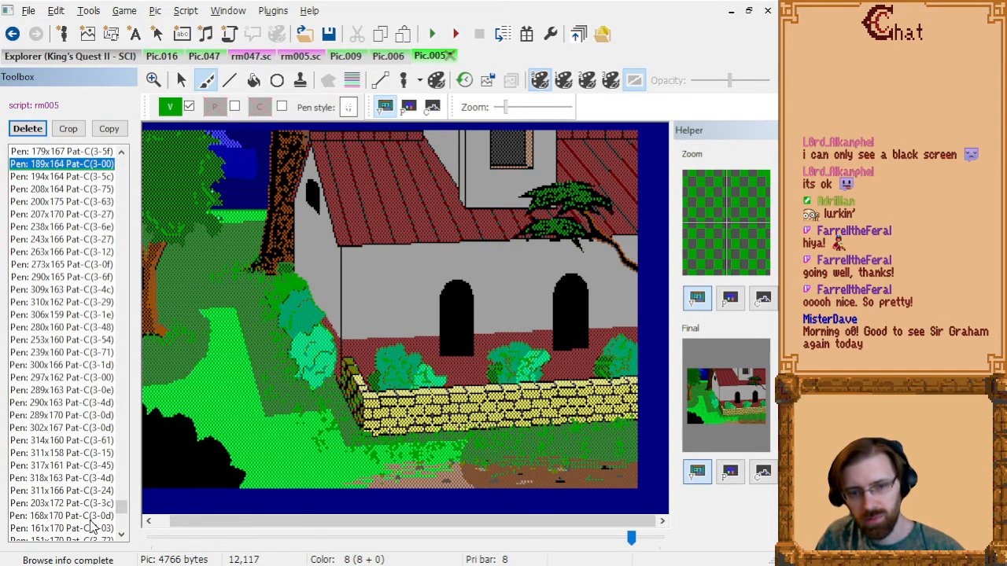
key(Down)
key(Down)
key(Down)
key(Down)
key(Down)
key(Down)
key(Down)
key(Down)
key(Down)
key(Down)
key(Down)
key(Down)
key(Down)
key(Down)
key(Down)
key(Down)
key(Down)
key(Down)
key(Down)
key(Down)
key(Up)
key(Up)
key(Up)
key(Up)
key(Up)
key(Up)
key(Up)
key(Up)
- Delete the grass tuft pen commands from 102x139 through the end of the command list
key(shift+Down)
key(shift+Down)
key(shift+Down)
key(shift+Down)
key(shift+Down)
key(shift+Down)
key(shift+Down)
key(shift+Down)
key(shift+Down)
key(shift+Down)
key(shift+Down)
key(shift+Down)
key(shift+Down)
key(shift+Down)
key(shift+Down)
key(shift+Down)
key(shift+Down)
key(shift+Down)
key(shift+Down)
key(shift+Down)
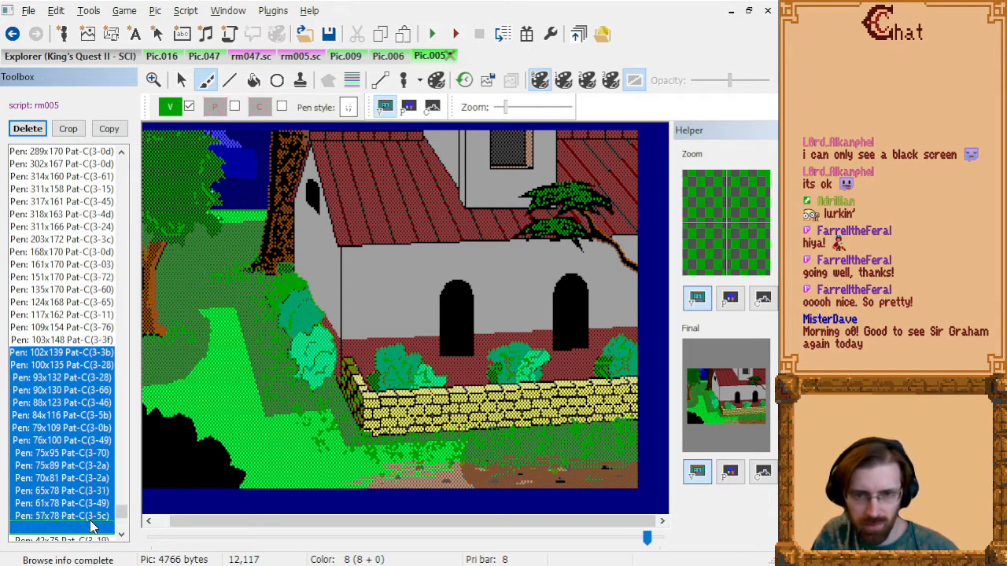
key(shift+Down)
key(shift+Down)
key(shift+Down)
key(shift+Down)
key(shift+Down)
key(shift+Down)
key(shift+Down)
key(shift+Down)
key(shift+Down)
key(shift+Down)
key(shift+Down)
key(shift+Down)
key(shift+Down)
key(shift+Down)
key(shift+Down)
key(shift+Down)
key(shift+Down)
key(shift+Down)
key(shift+Down)
key(shift+Down)
key(shift+Down)
key(shift+Down)
key(shift+Down)
key(shift+Down)
key(shift+Down)
key(shift+Down)
key(shift+Down)
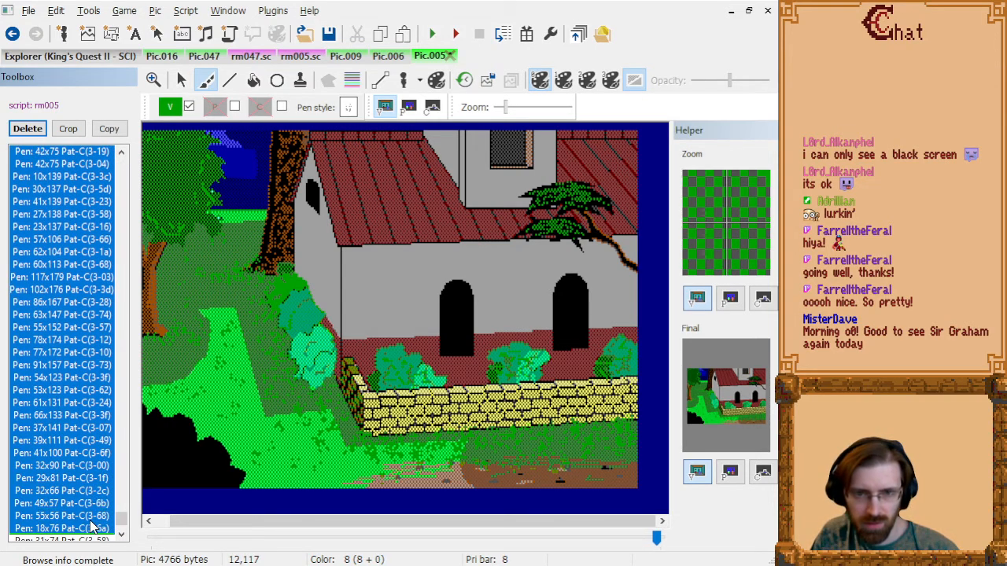
key(Delete)
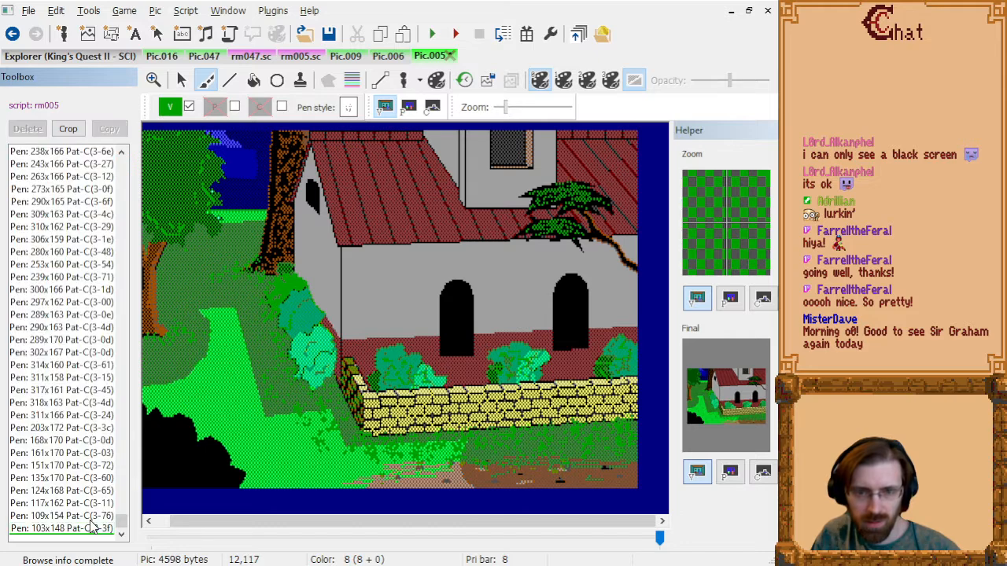
- Step back and forth through the remaining pen commands to locate where the next tufts beside the church are drawn
key(Down)
key(Down)
key(Down)
key(Down)
key(Down)
key(Down)
key(Down)
key(Down)
key(Down)
key(Down)
key(Down)
key(Down)
key(Down)
key(Down)
key(Down)
key(Down)
key(Down)
key(Down)
key(Down)
key(Down)
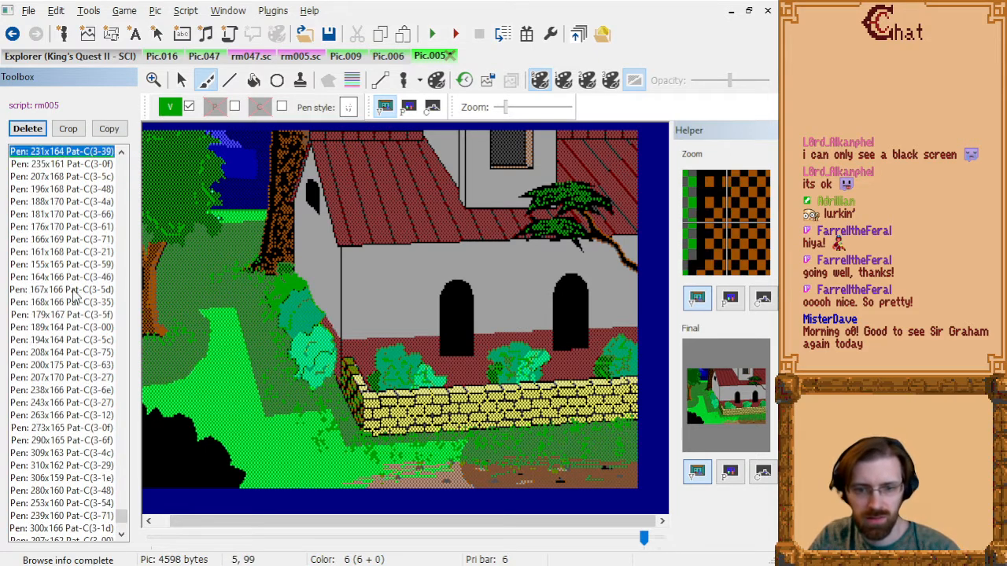
key(Down)
key(Down)
key(Down)
key(Down)
key(Down)
key(Down)
key(Down)
key(Down)
key(Down)
key(Down)
key(Down)
key(Down)
key(Down)
key(Down)
key(Down)
key(Down)
key(Down)
key(Down)
key(Down)
key(Down)
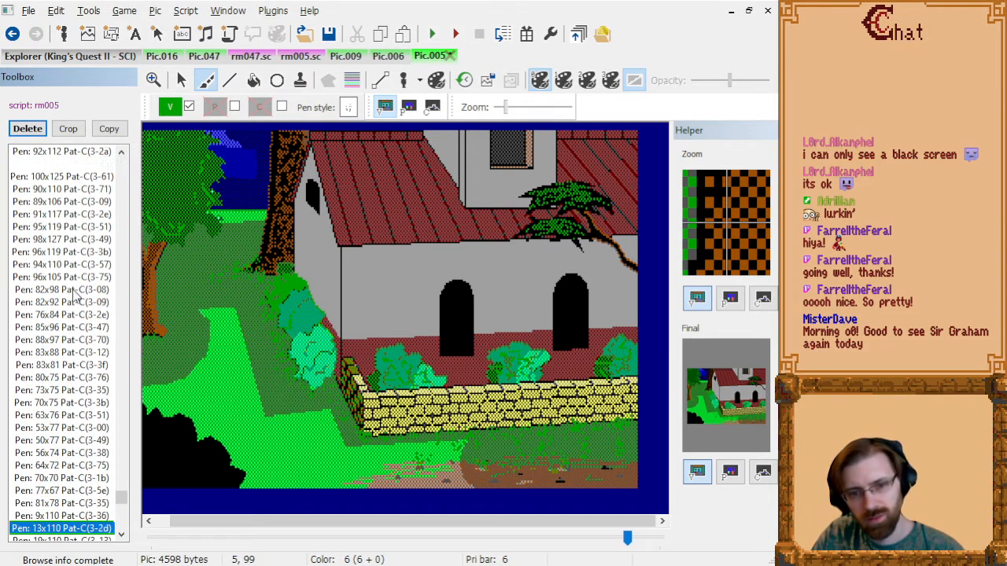
key(Up)
key(Up)
key(Up)
key(Up)
key(Up)
key(Up)
key(Up)
key(Up)
key(Up)
key(Up)
key(Up)
key(Up)
key(Up)
key(Up)
key(Down)
key(Down)
key(Down)
key(Down)
key(Down)
- Delete the grass tuft pen commands from 83x130 through 124x159 in Pic.005
key(shift+Down)
key(shift+Down)
key(shift+Down)
key(shift+Down)
key(shift+Down)
key(shift+Down)
key(shift+Down)
key(shift+Down)
key(shift+Down)
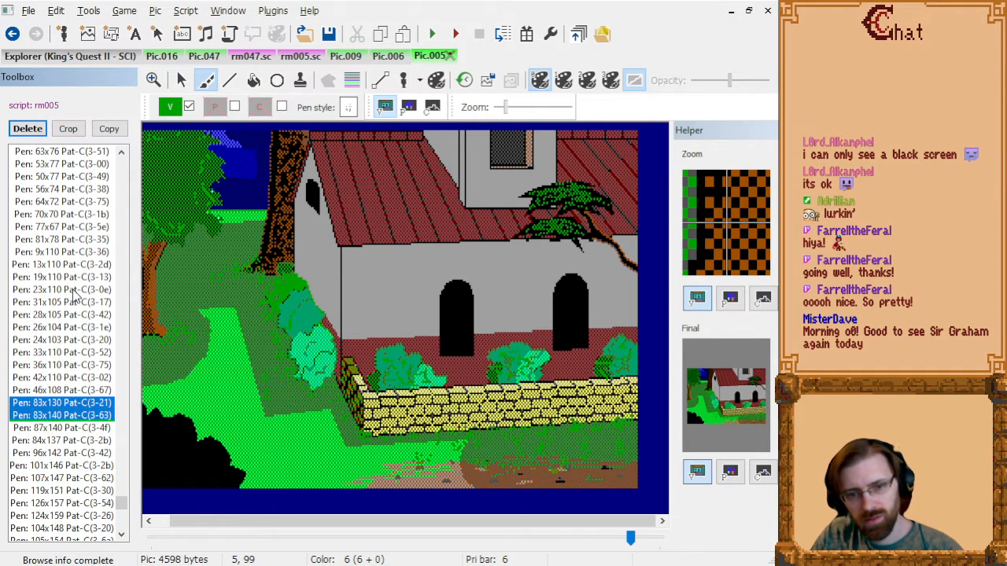
key(Down)
key(Down)
key(Down)
key(Down)
key(Down)
key(Down)
key(Down)
key(Down)
key(Down)
key(Down)
key(Down)
key(Down)
key(Down)
key(Down)
key(Down)
key(Down)
key(Down)
key(Down)
key(Down)
key(Down)
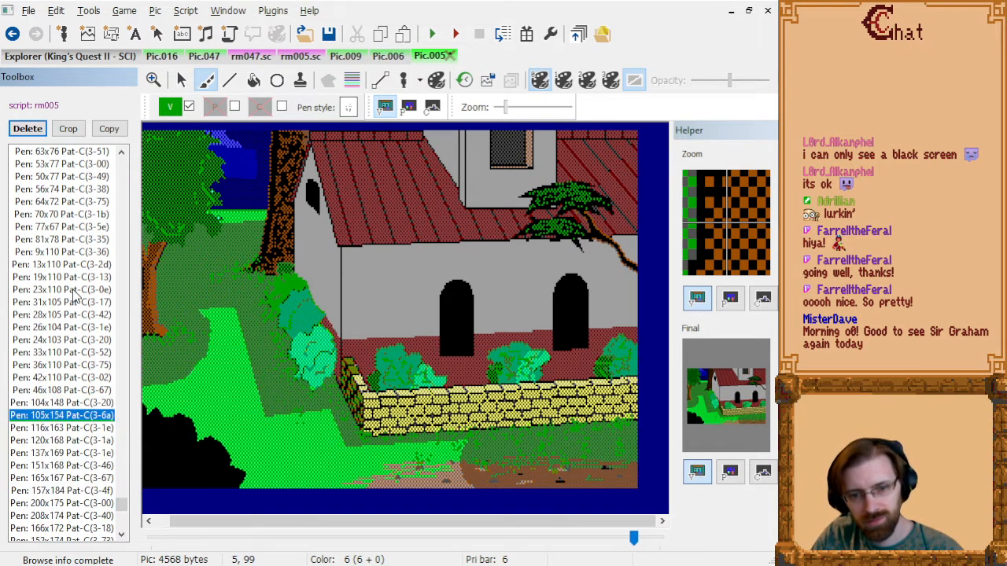
- Step through the remaining pen commands to the end of the list and compare the picture with Pic.006
key(Down)
key(Down)
key(Down)
key(Down)
key(Down)
key(Down)
key(Down)
key(Down)
key(Down)
key(Down)
key(Down)
key(Down)
key(Down)
key(Down)
key(Down)
key(Down)
key(Down)
key(Down)
key(Down)
key(Down)
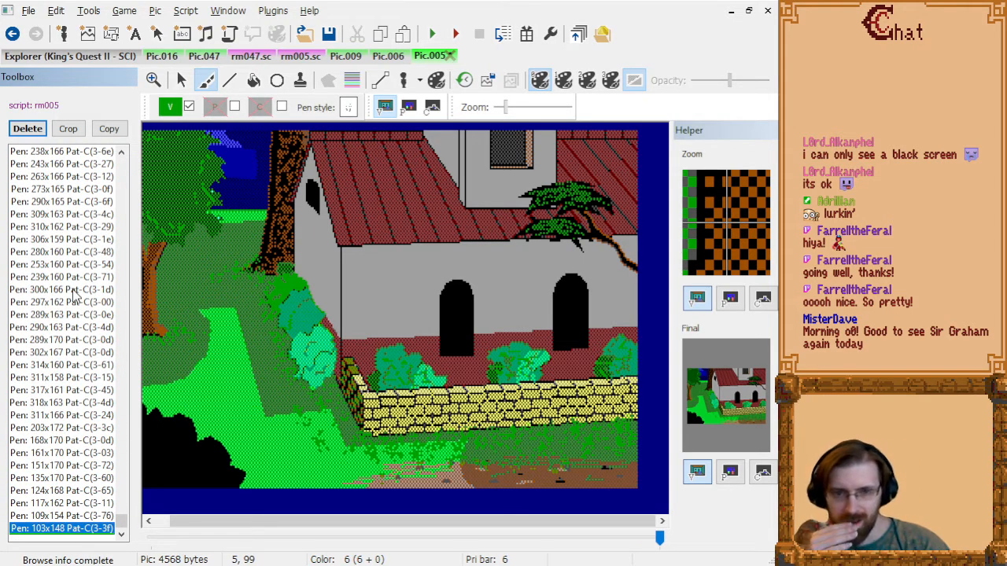
click(382, 56)
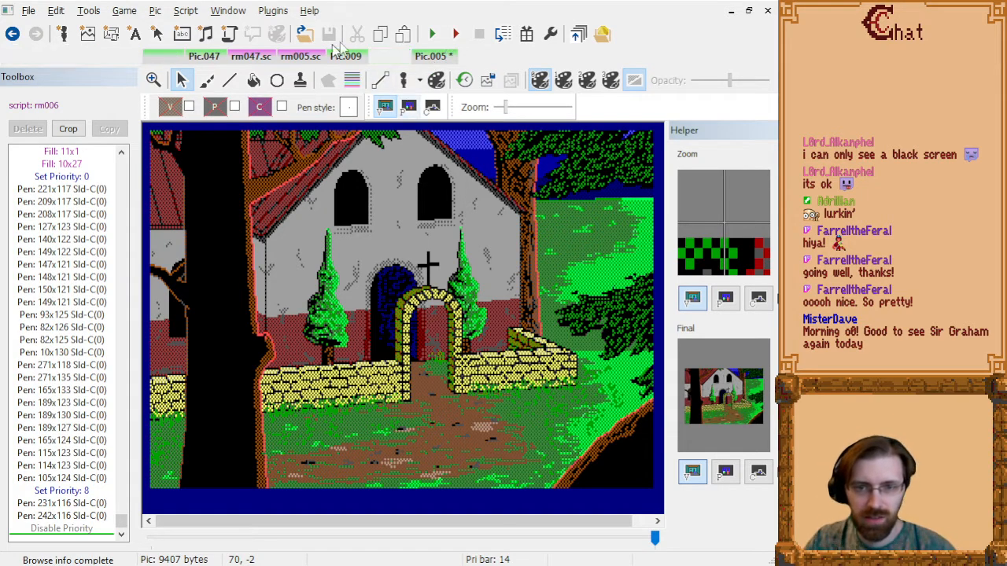
click(429, 55)
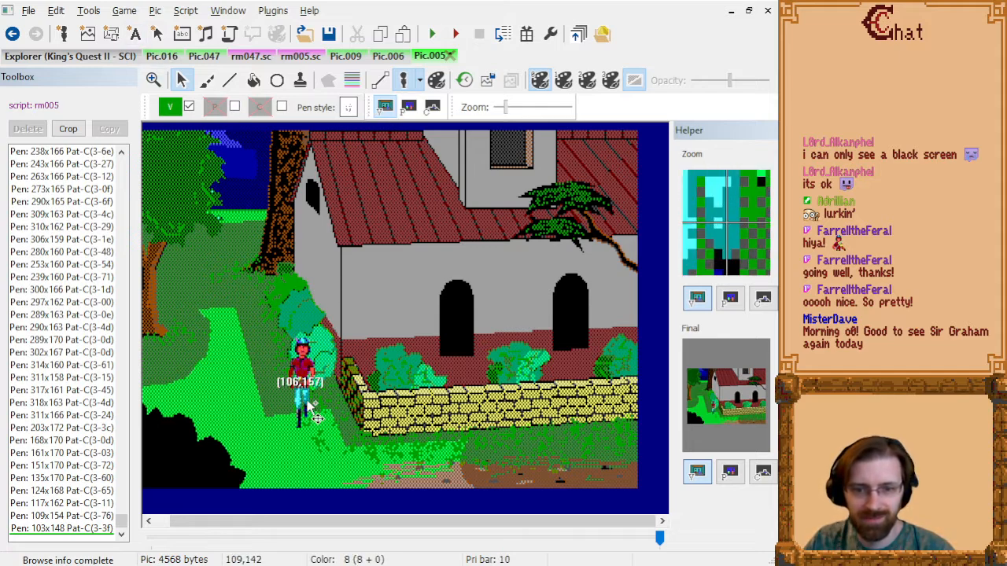
- Show the priority lines and move the test character around the lawn and church wall to check depth and scale
drag(314, 396, 225, 315)
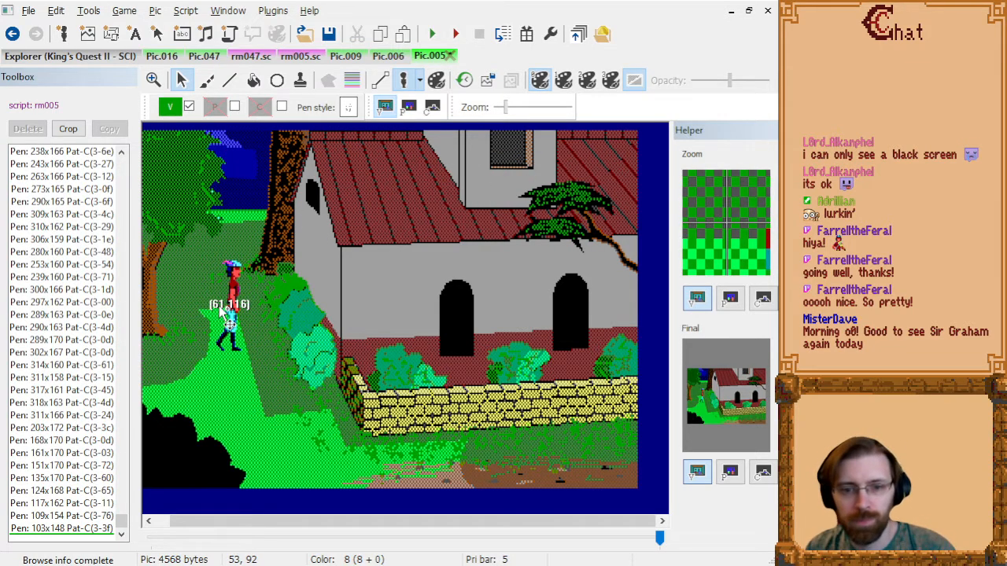
drag(225, 315, 281, 385)
click(351, 80)
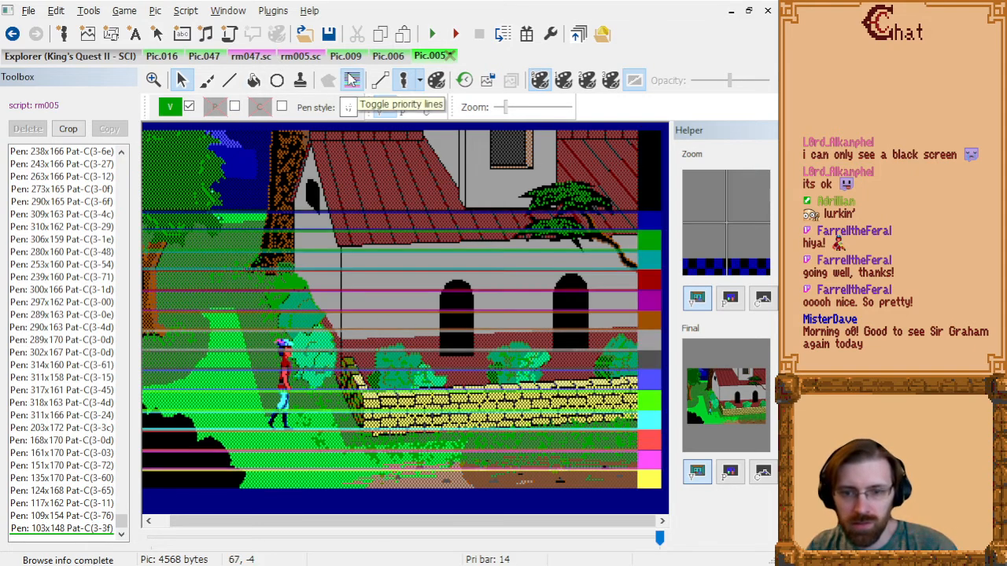
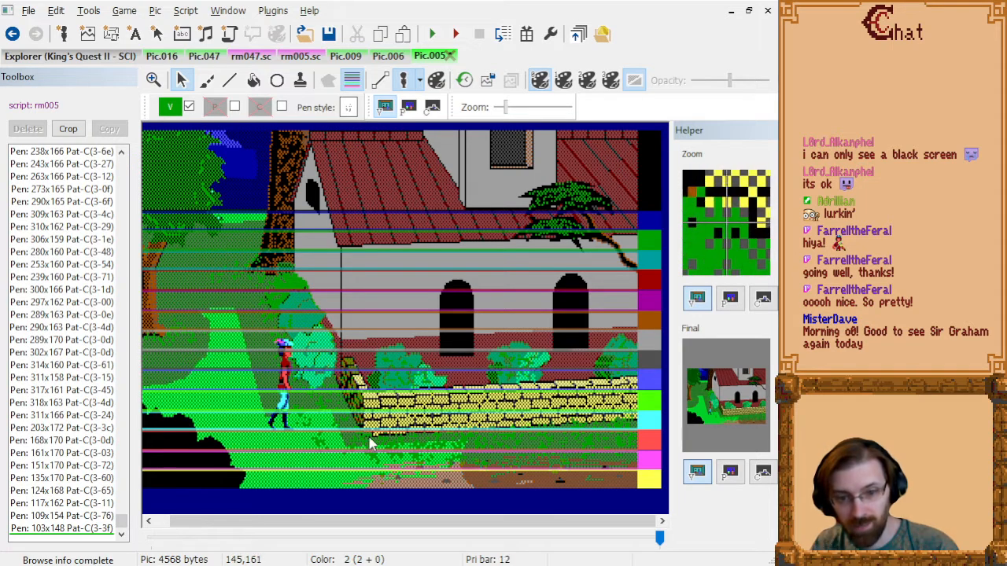
drag(280, 393, 596, 401)
drag(596, 431, 323, 423)
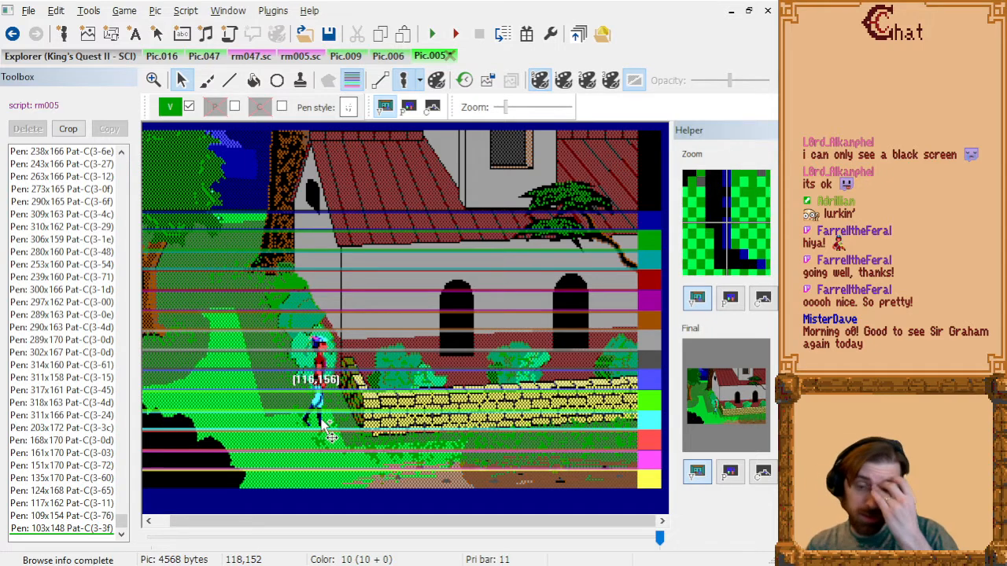
drag(322, 422, 322, 422)
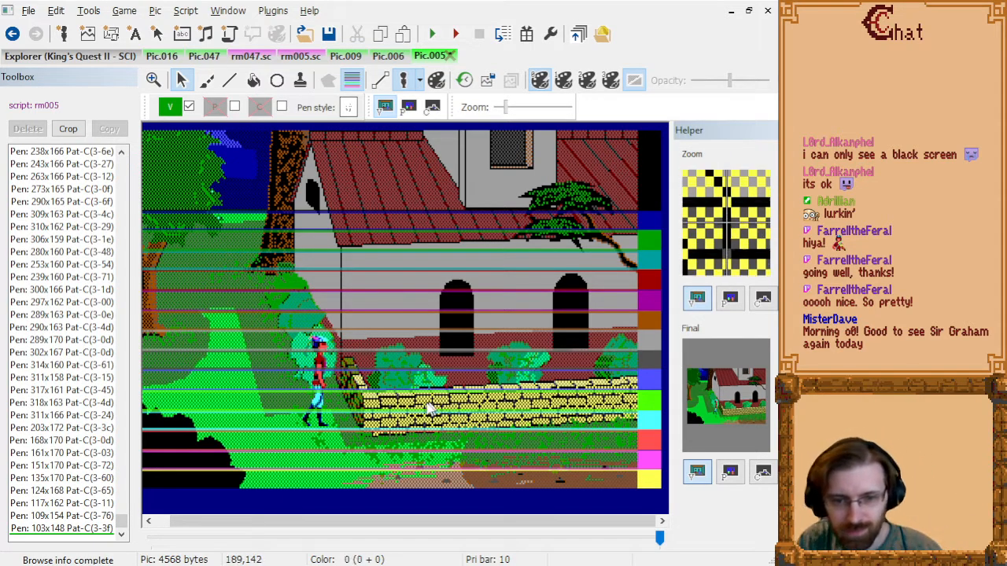
- Hide the priority lines and reposition the test character on the bright lawn
click(352, 79)
drag(317, 385, 228, 386)
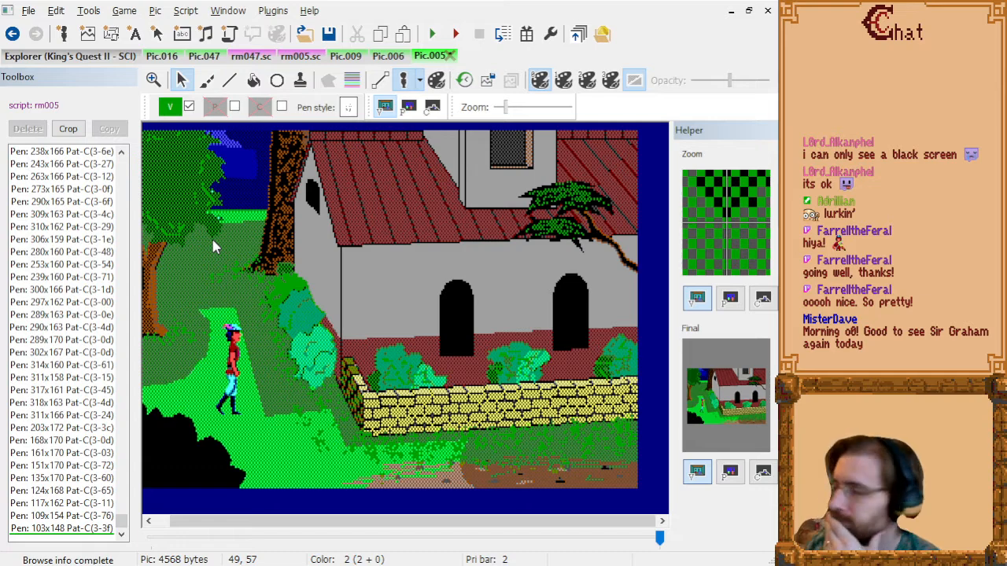
mouse_move(239, 387)
mouse_down()
mouse_move(261, 407)
mouse_move(245, 400)
mouse_up()
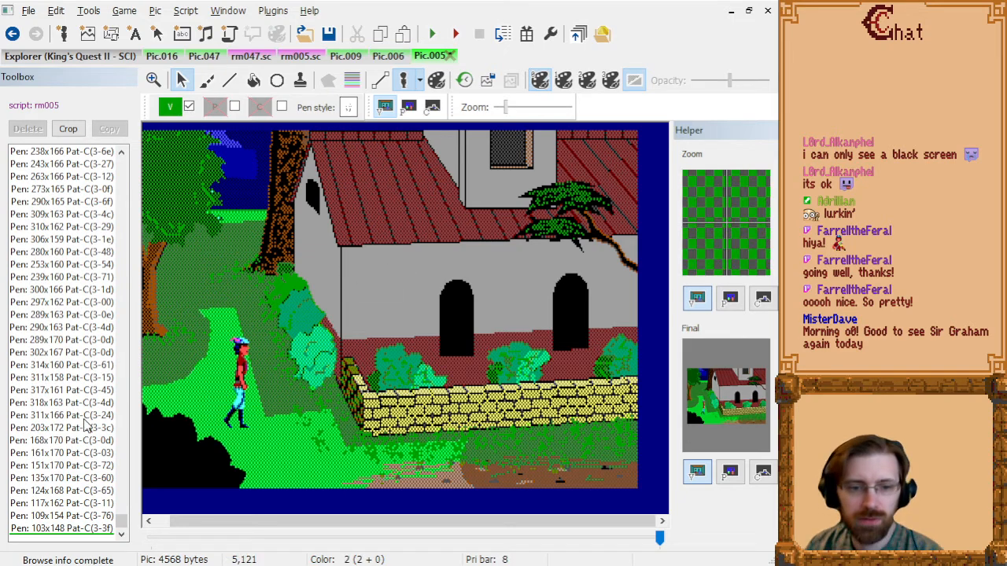
- Set the visual colour to the grey dither 0,15 at the end of Pic.005's command list and choose the Line tool
click(170, 107)
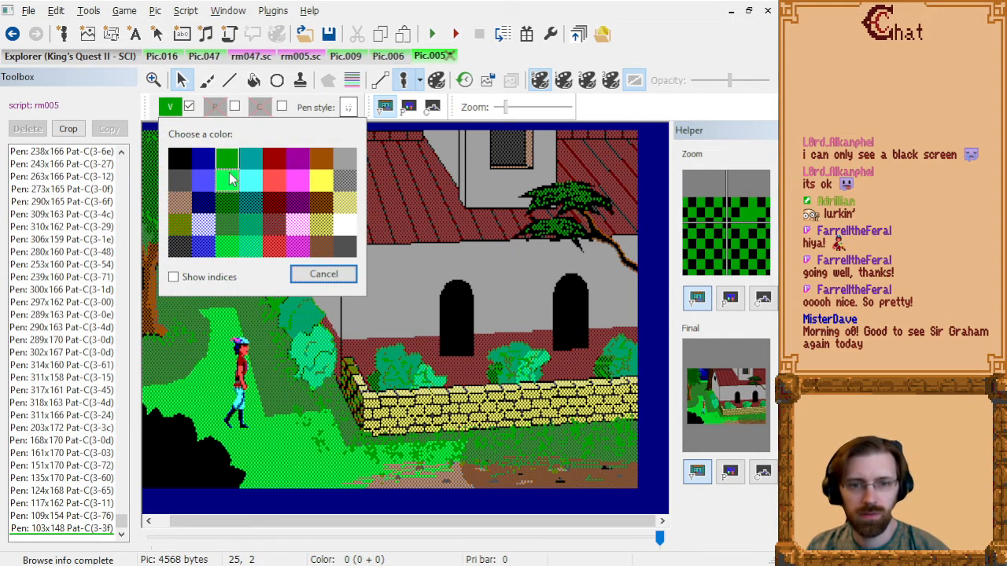
click(501, 16)
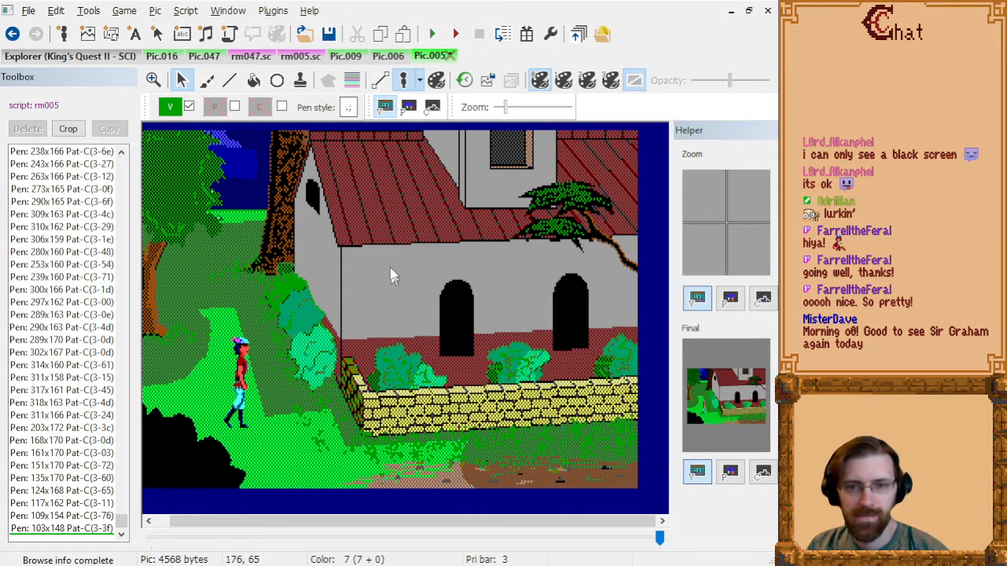
click(388, 57)
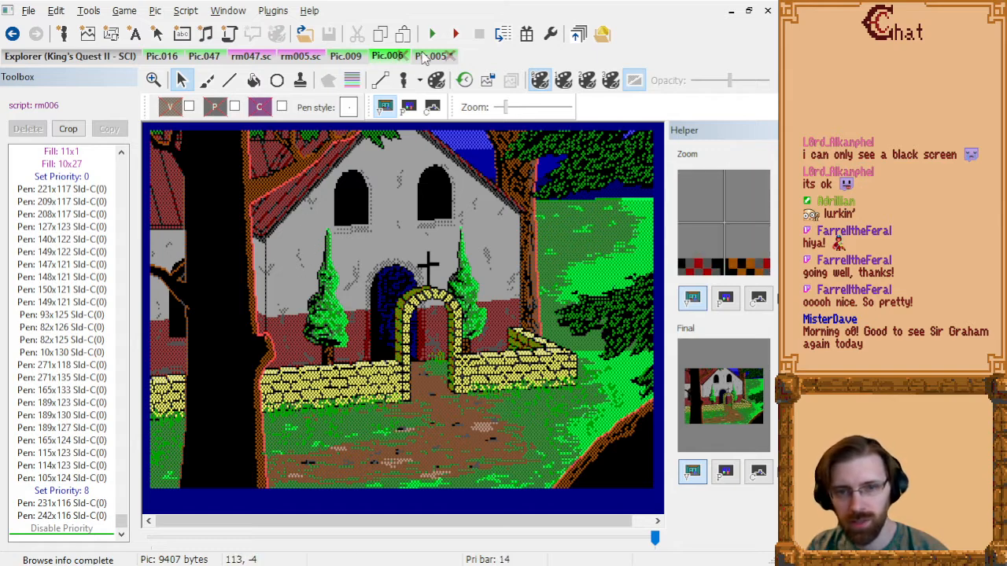
click(431, 56)
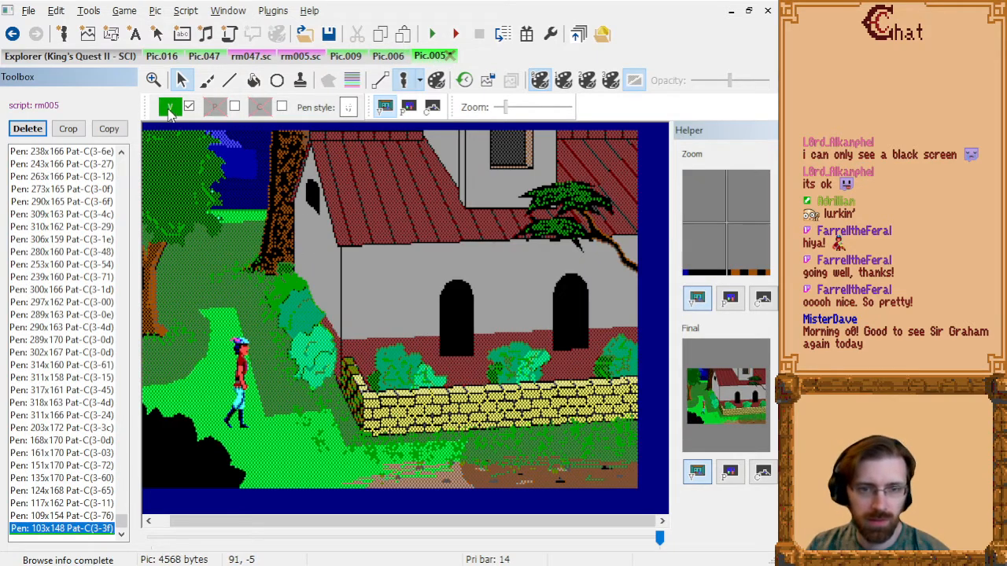
click(170, 107)
click(226, 196)
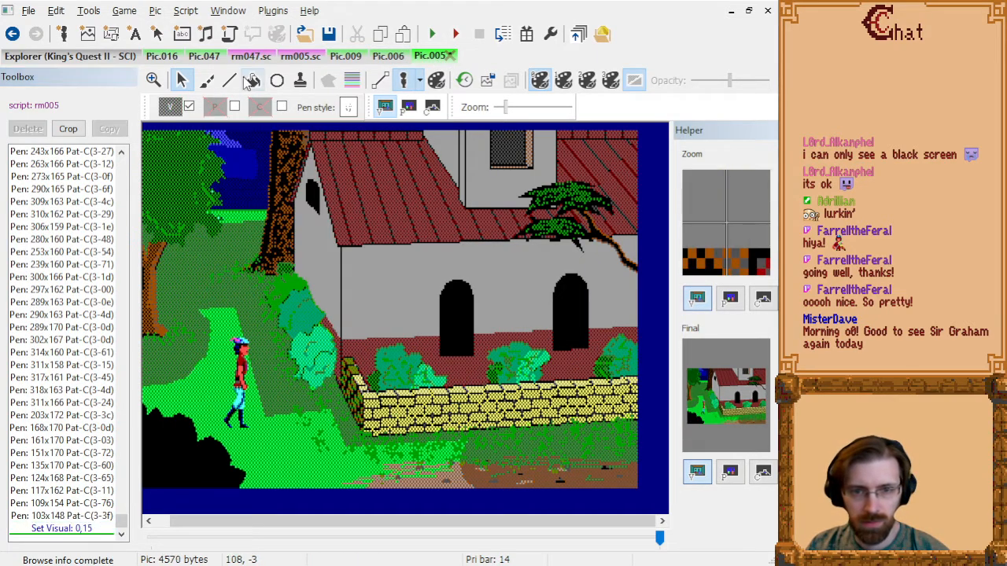
click(229, 80)
- Page back and forth through Pic.006's drawing commands to examine how the church wall cracks and window shading were drawn
click(388, 56)
click(41, 367)
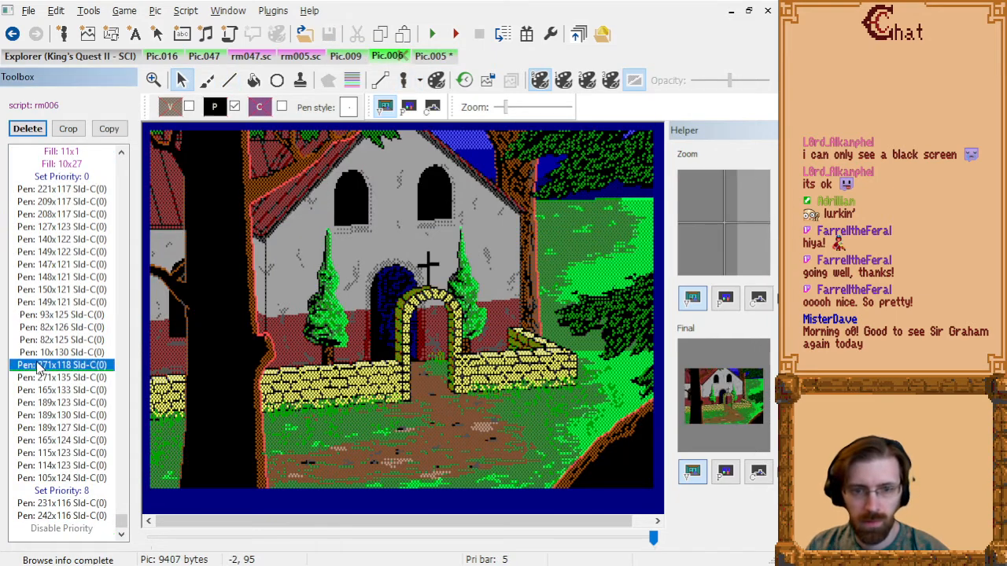
key(Page_Up)
key(Page_Up)
key(Page_Up)
key(Page_Up)
key(Page_Up)
key(Page_Up)
key(Page_Up)
key(Page_Up)
key(Page_Up)
key(Page_Up)
key(Page_Up)
key(Page_Up)
key(Page_Up)
key(Page_Up)
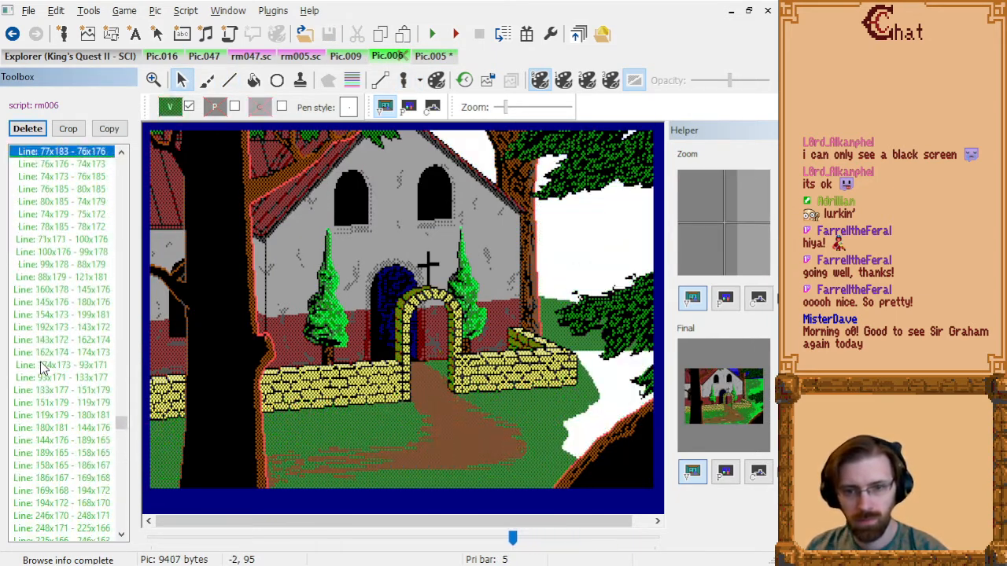
key(Page_Up)
key(Page_Up)
key(Page_Up)
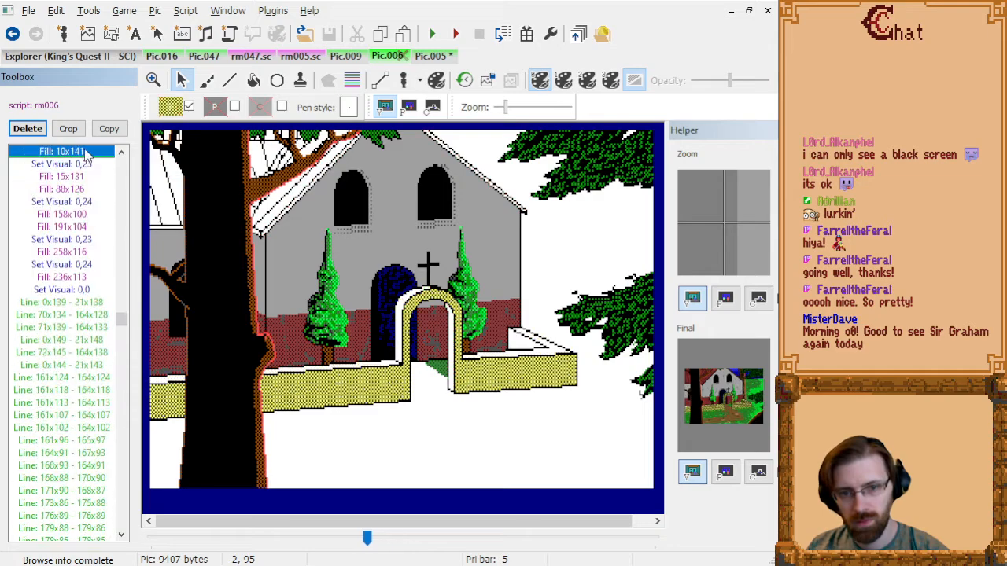
click(122, 303)
key(Page_Down)
key(Page_Down)
key(Page_Down)
key(Page_Down)
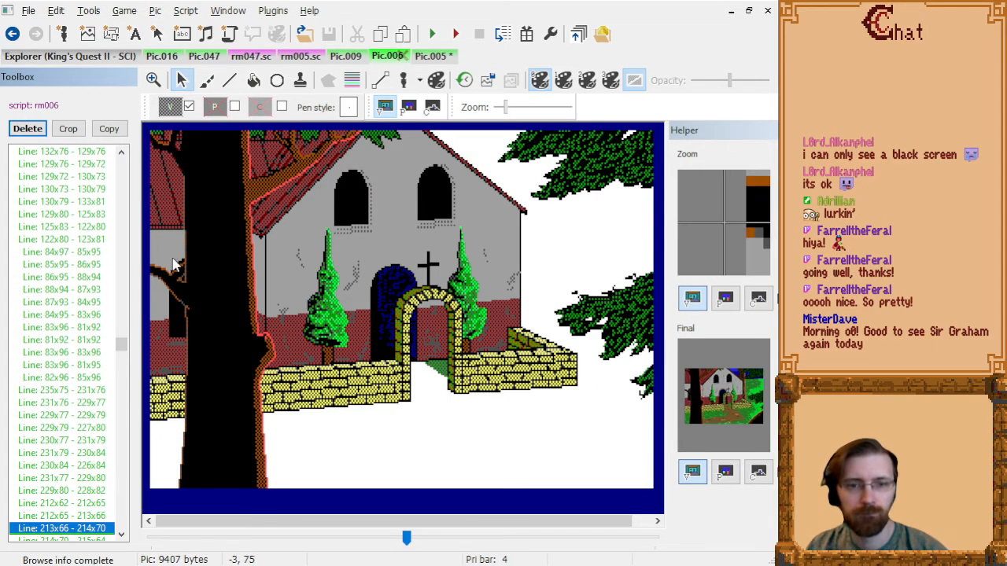
- Rewind Pic.005's command list to Fill 247x19, right after the church wall fills and before the garden wall fills
click(430, 56)
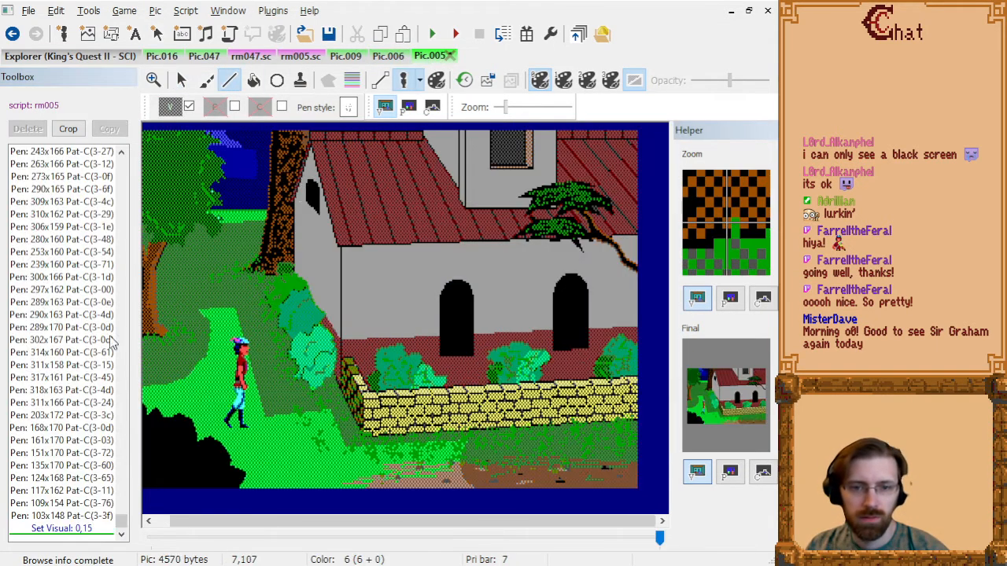
scroll(77, 334, up, 20)
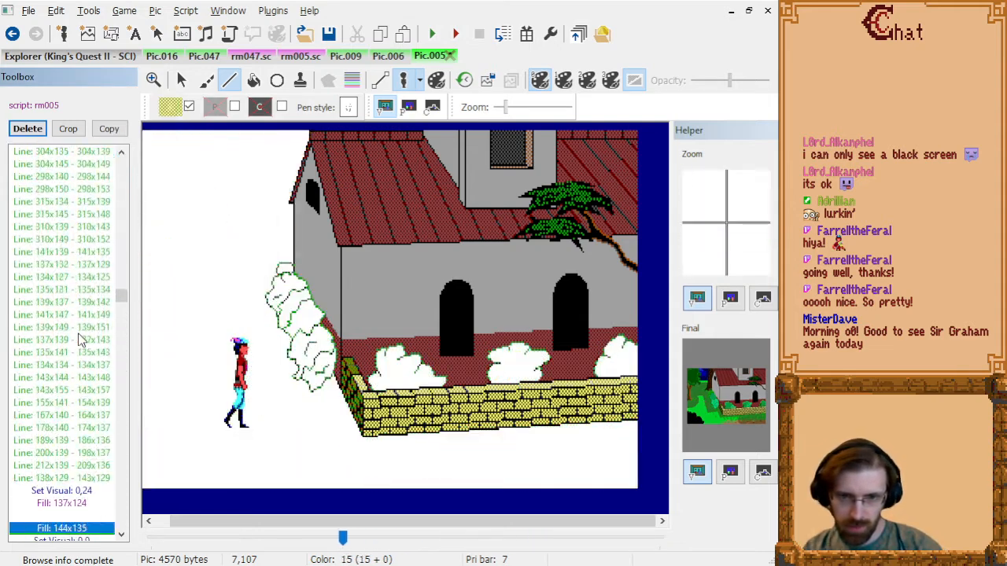
scroll(78, 333, down, 3)
scroll(78, 333, down, 15)
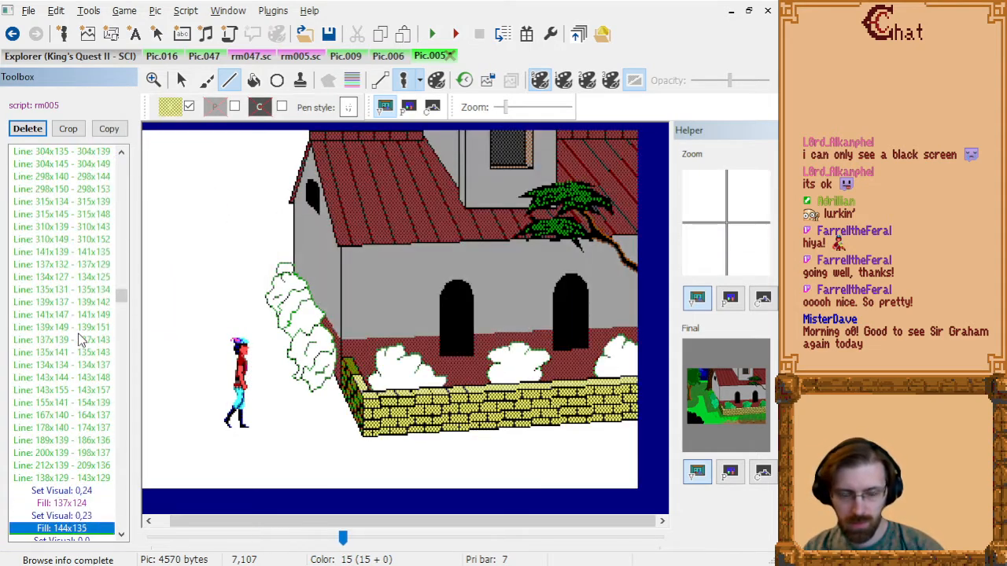
scroll(78, 332, up, 10)
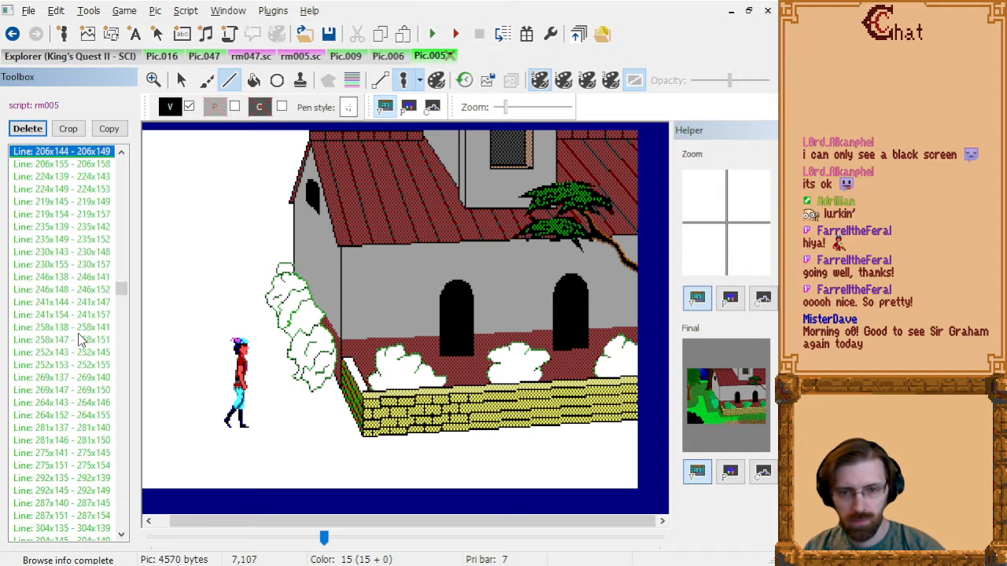
scroll(78, 339, down, 20)
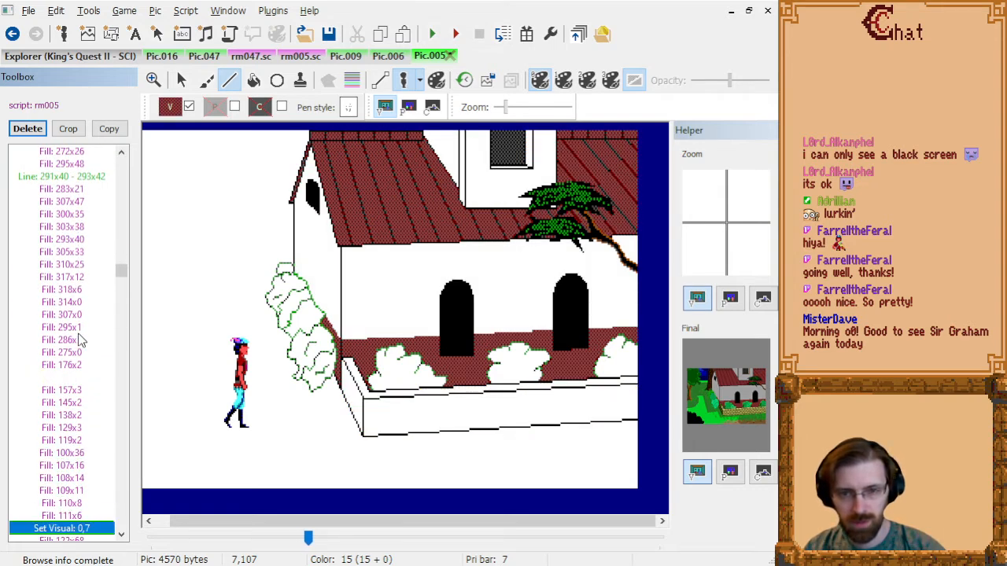
scroll(77, 340, down, 1)
scroll(78, 340, up, 2)
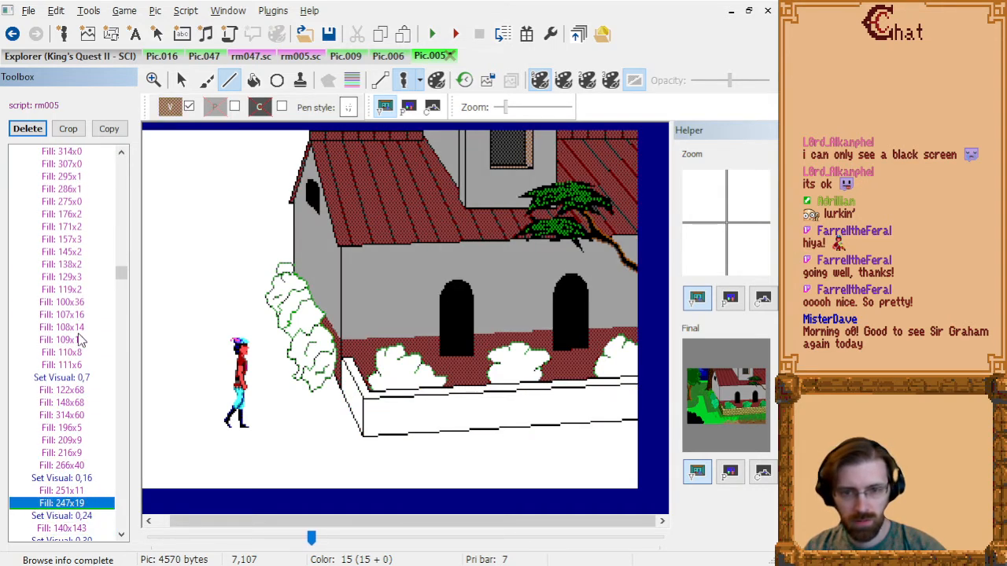
scroll(80, 339, up, 1)
scroll(80, 340, down, 1)
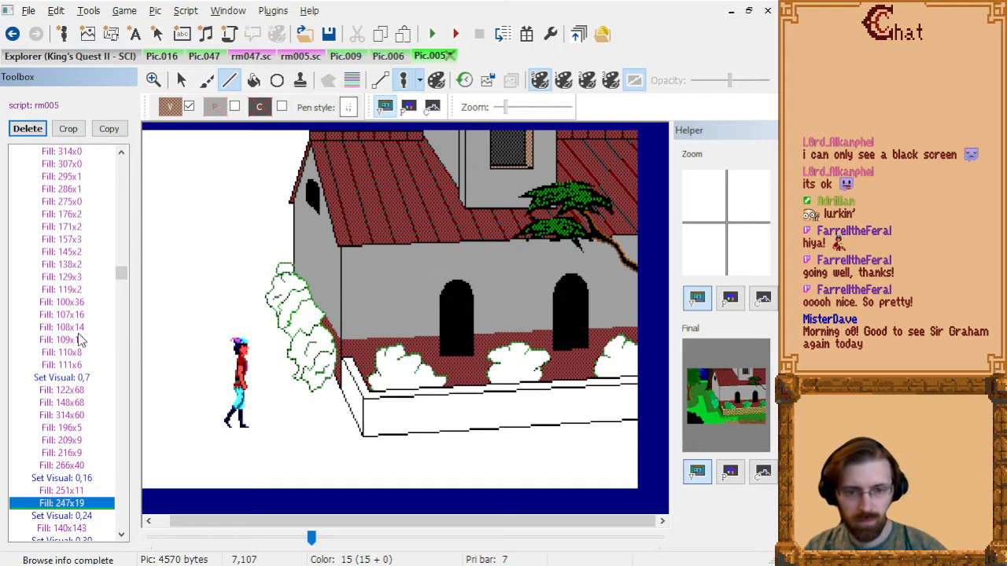
- Insert the grey dither visual colour 0,15 after Pic.005's church wall fills, and compare the windows with the shading in Pic.006
click(170, 107)
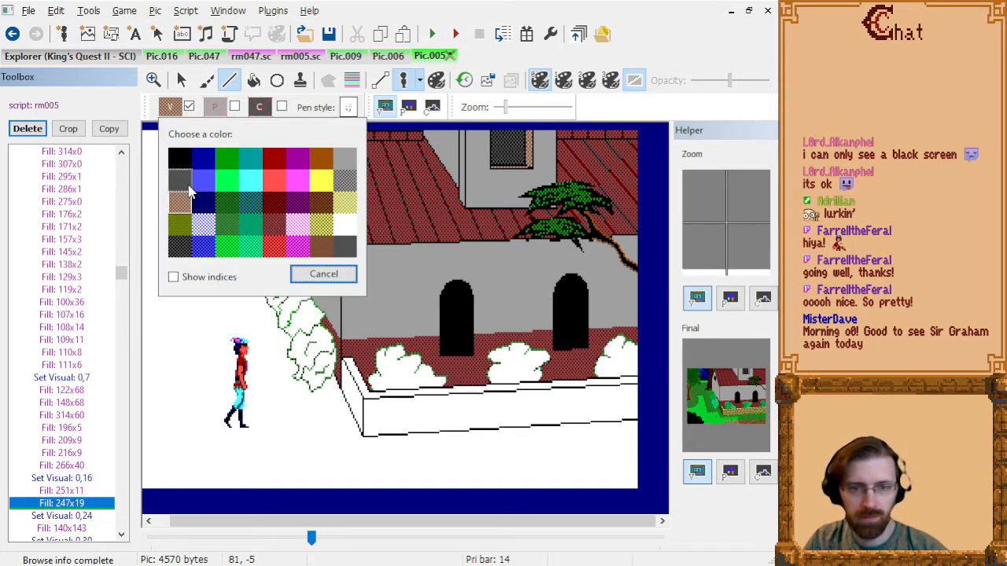
click(345, 180)
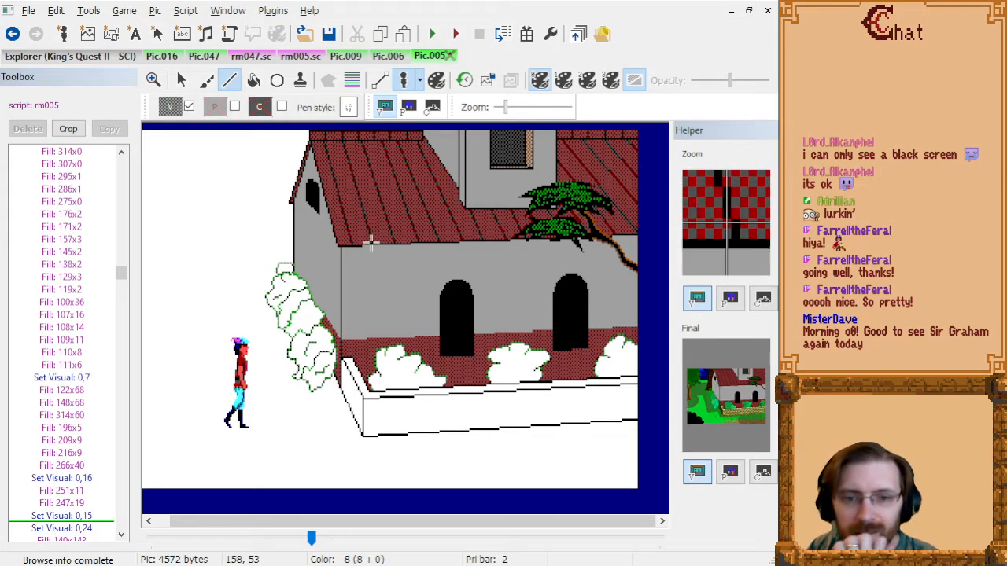
click(389, 56)
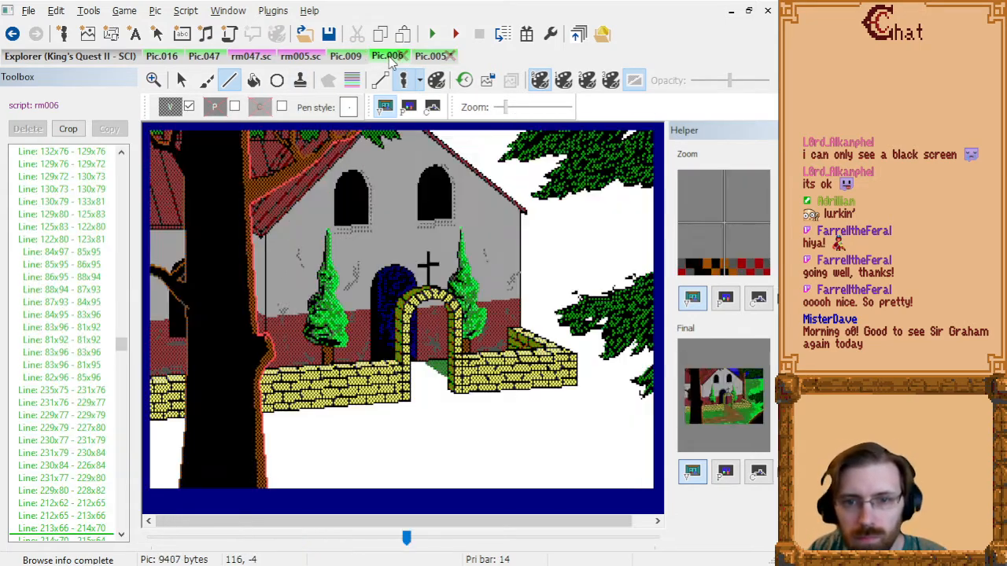
click(432, 60)
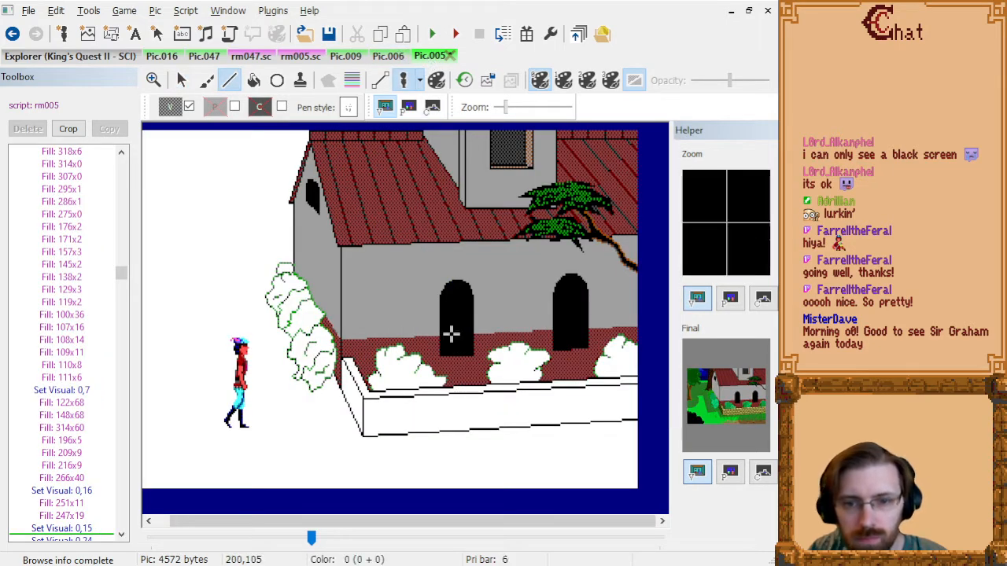
click(401, 57)
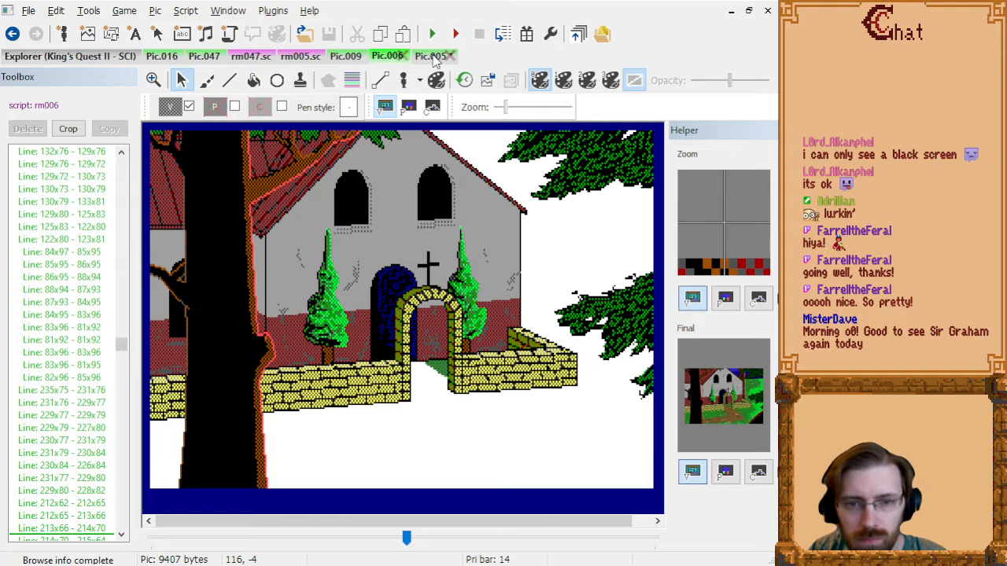
click(434, 58)
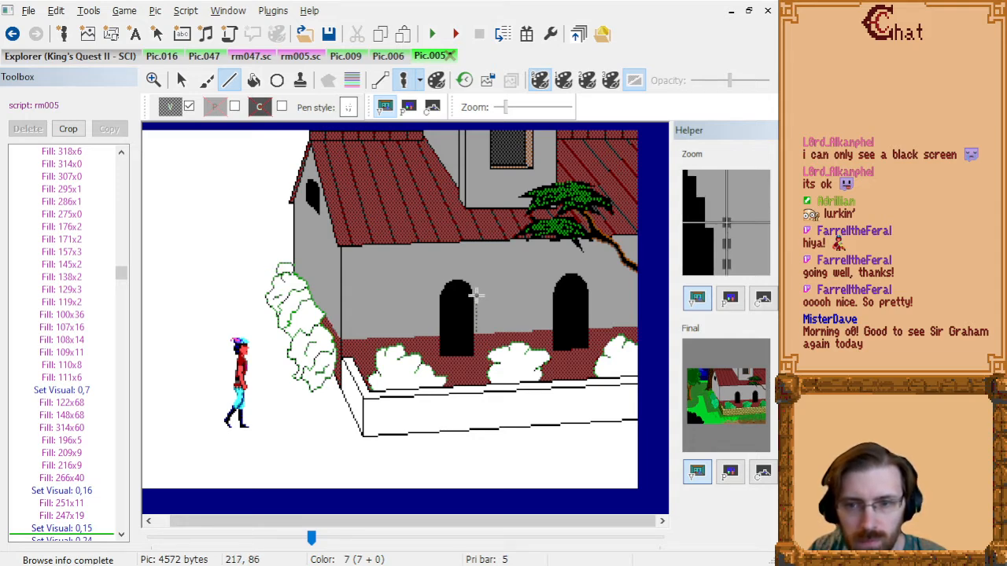
- Draw a dithered shading line up the near arched opening's right side from 217x107 and over its arch to 201x77
click(474, 294)
click(472, 286)
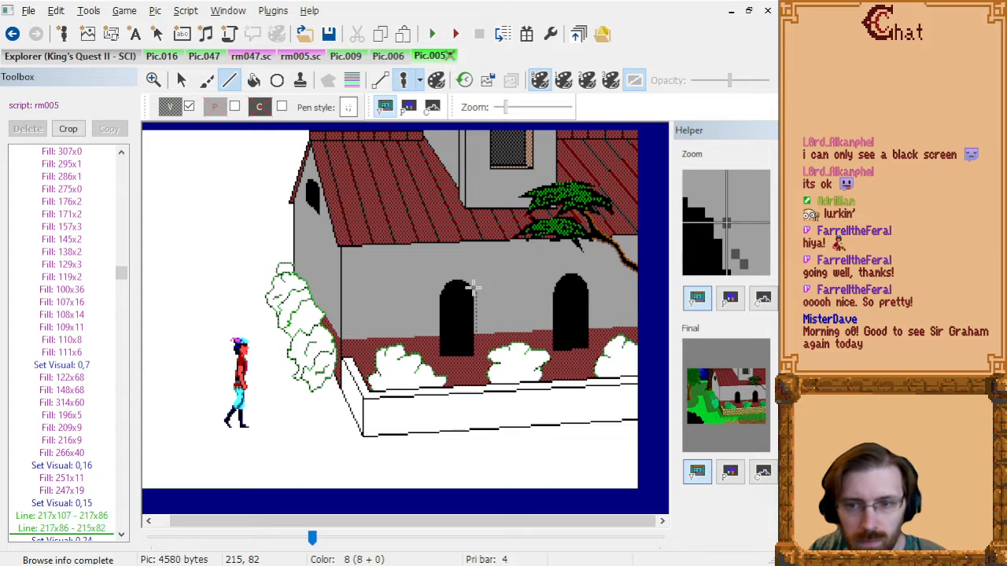
click(468, 279)
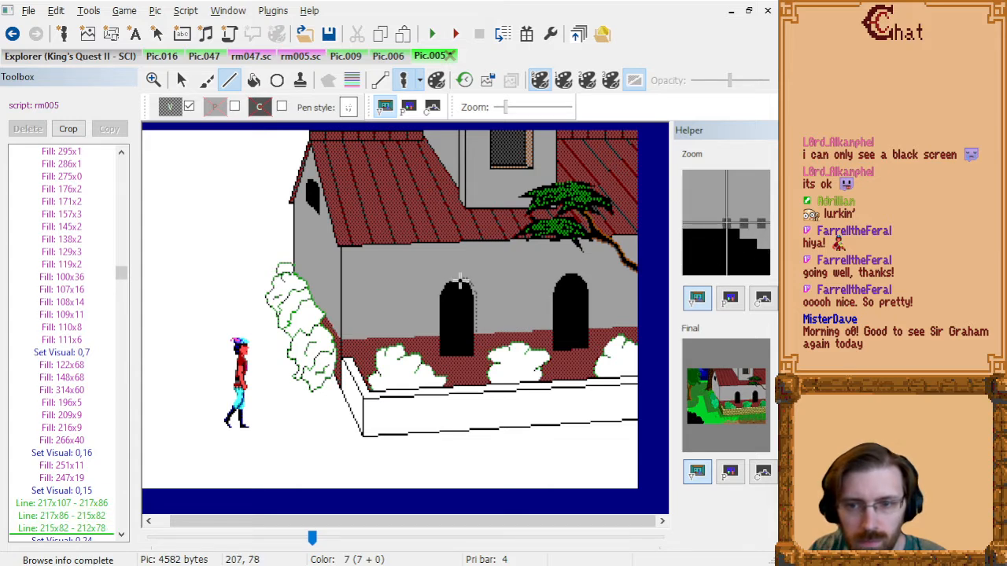
click(460, 277)
click(452, 277)
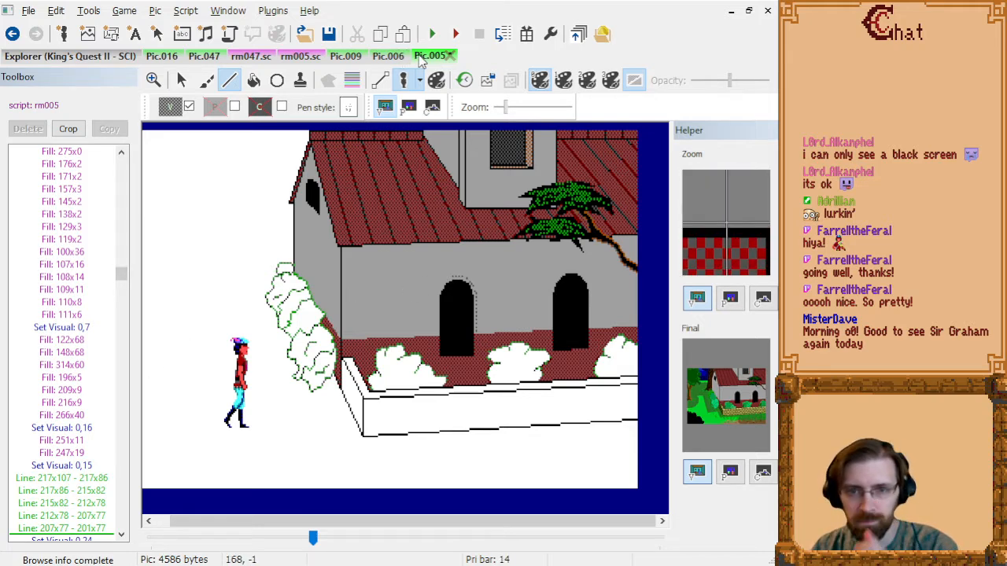
- Compare the arch shading with Pic.006 and delete the two uppermost lines, 207x77 - 201x77 and 212x78 - 207x77, from Pic.005
click(390, 63)
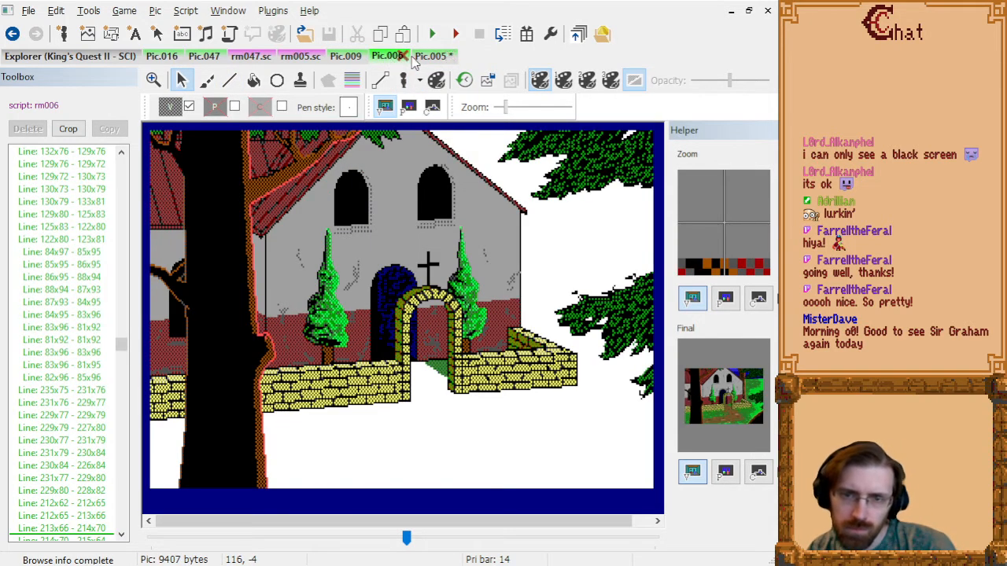
click(427, 56)
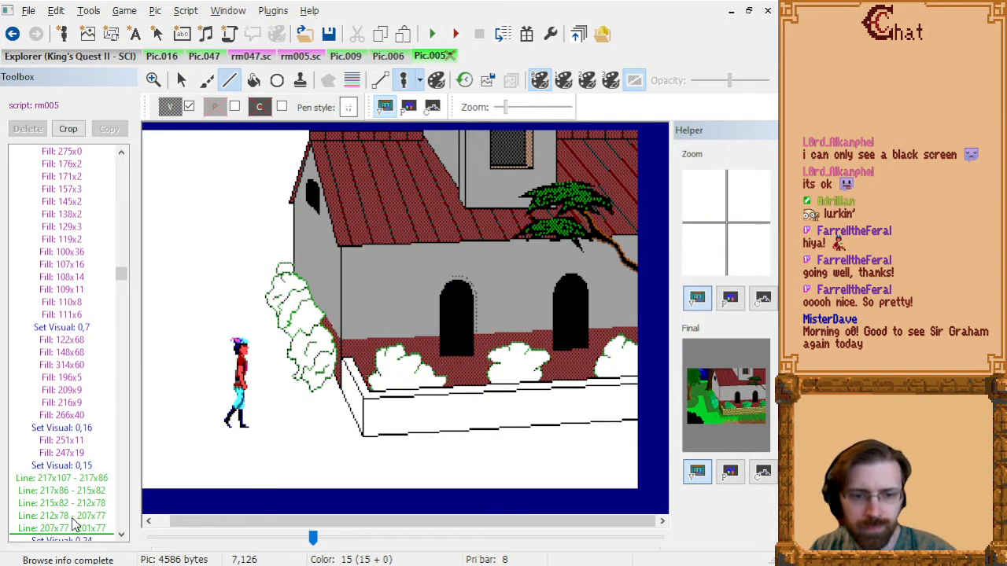
click(73, 522)
key(Delete)
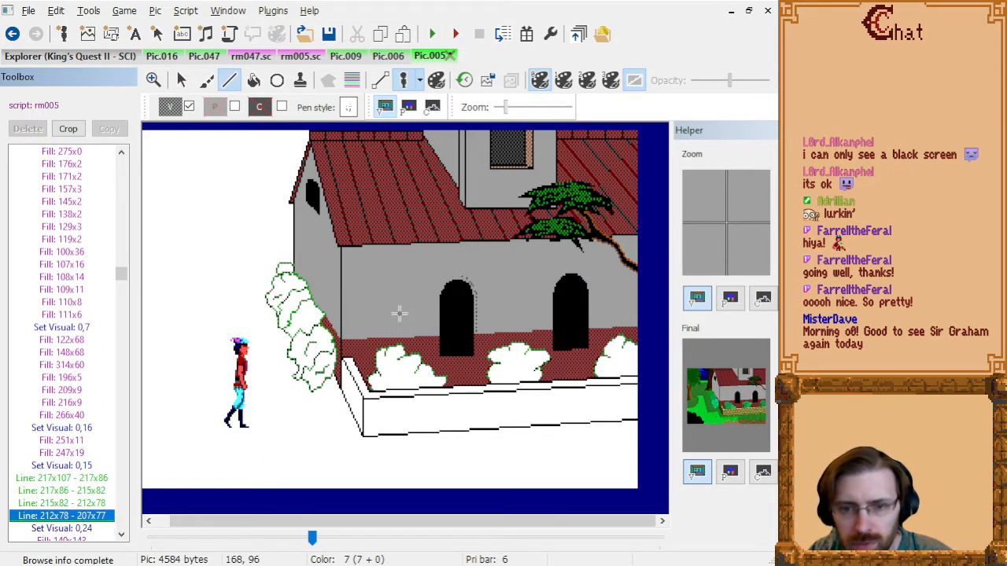
click(393, 57)
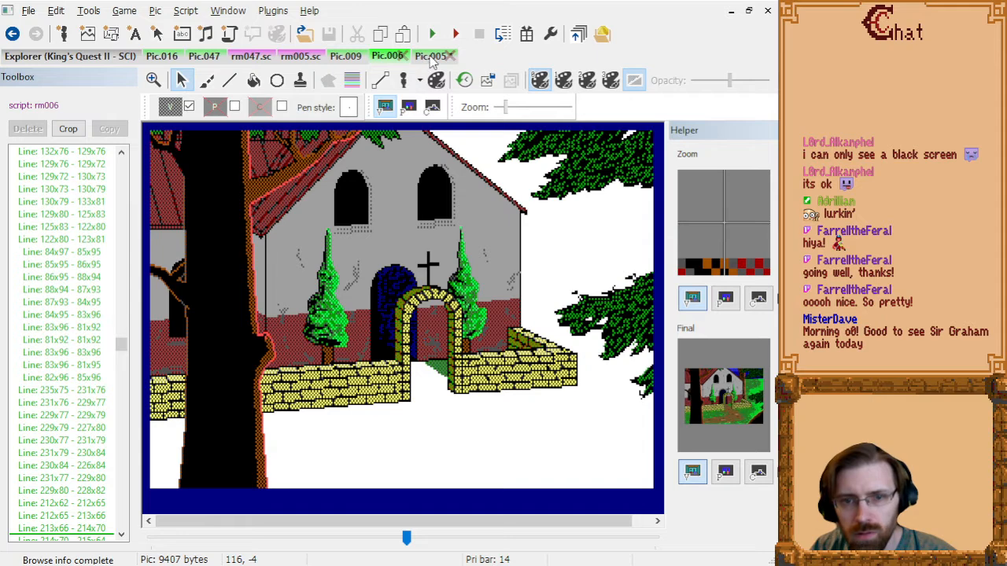
click(431, 56)
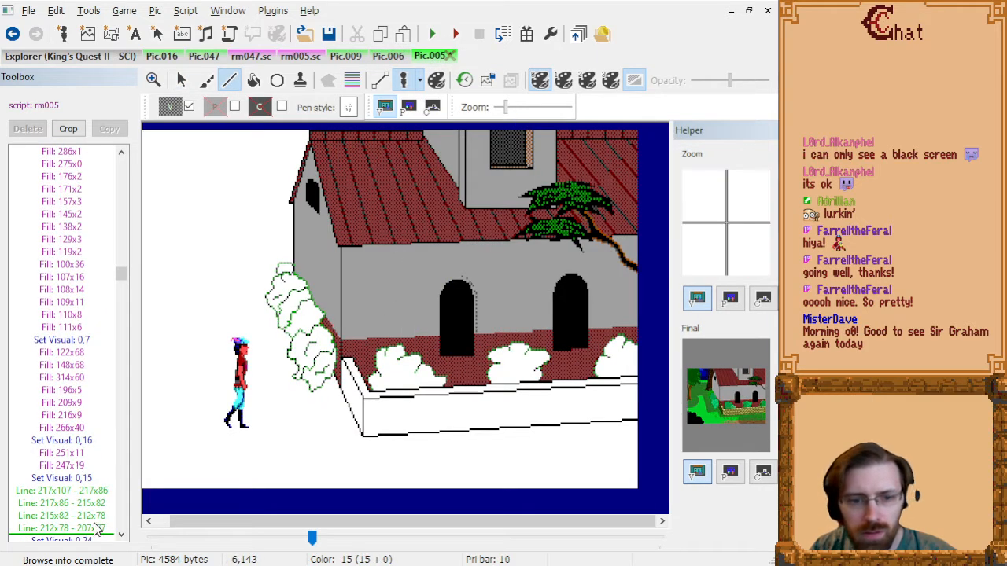
click(96, 527)
key(Delete)
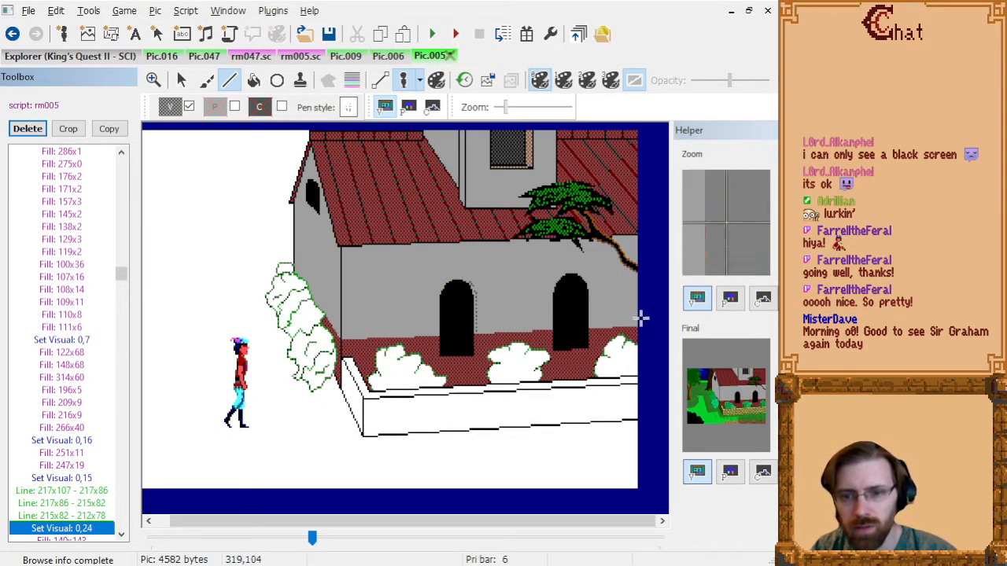
- Draw matching dithered shading on the second arched opening, from 290x104 up to 290x84 and through 289x80 and 287x78 to 284x76
click(592, 326)
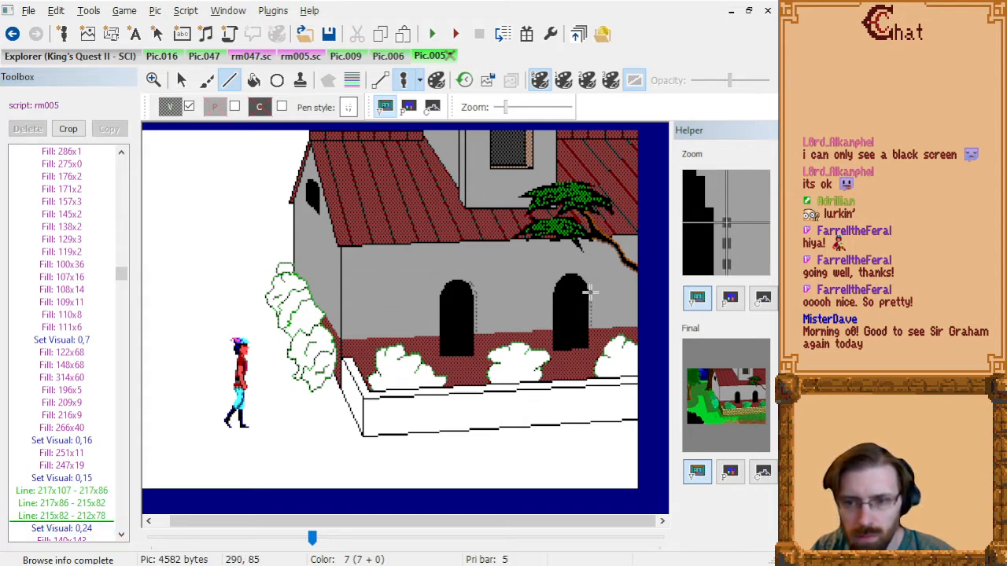
click(589, 291)
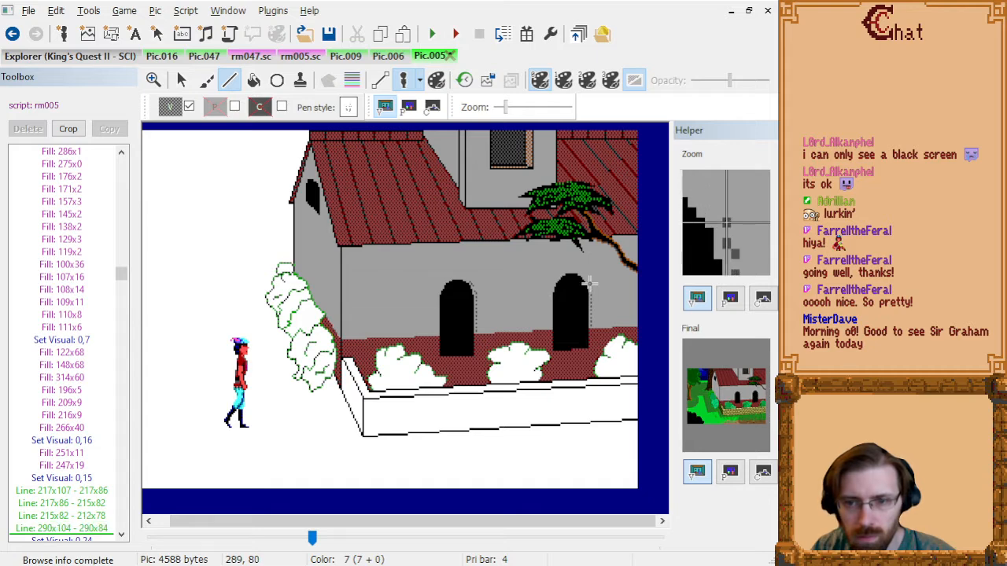
click(590, 283)
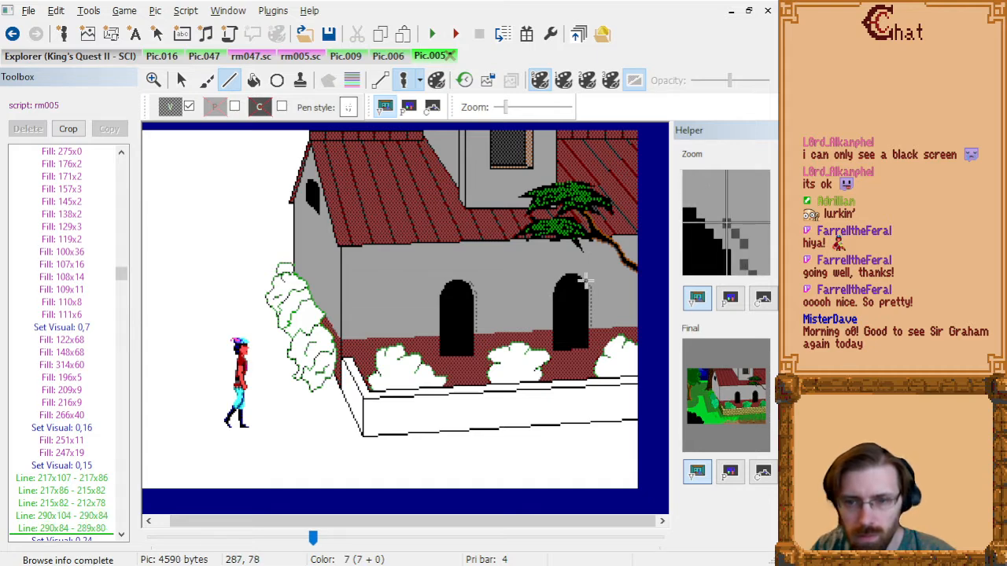
click(586, 279)
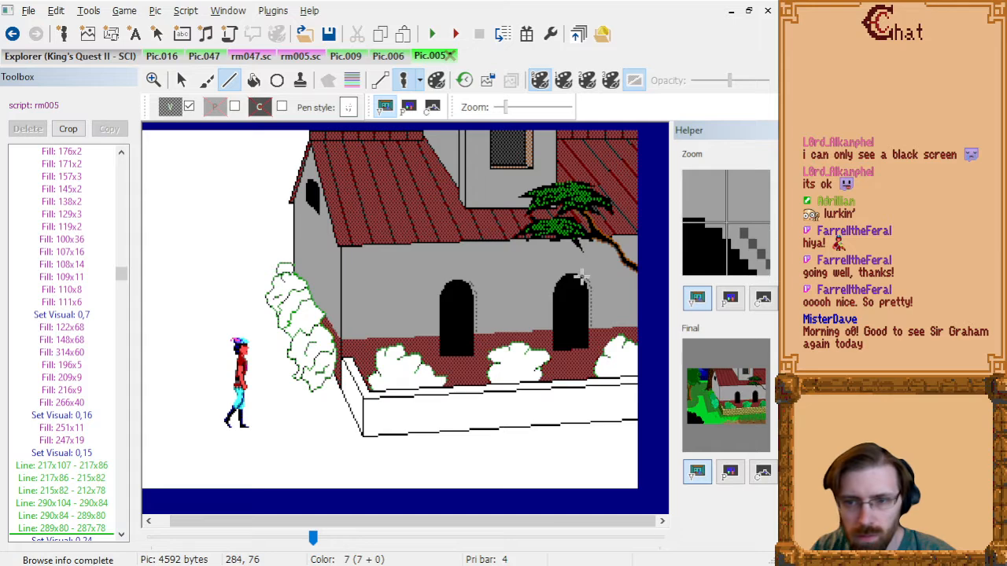
click(580, 275)
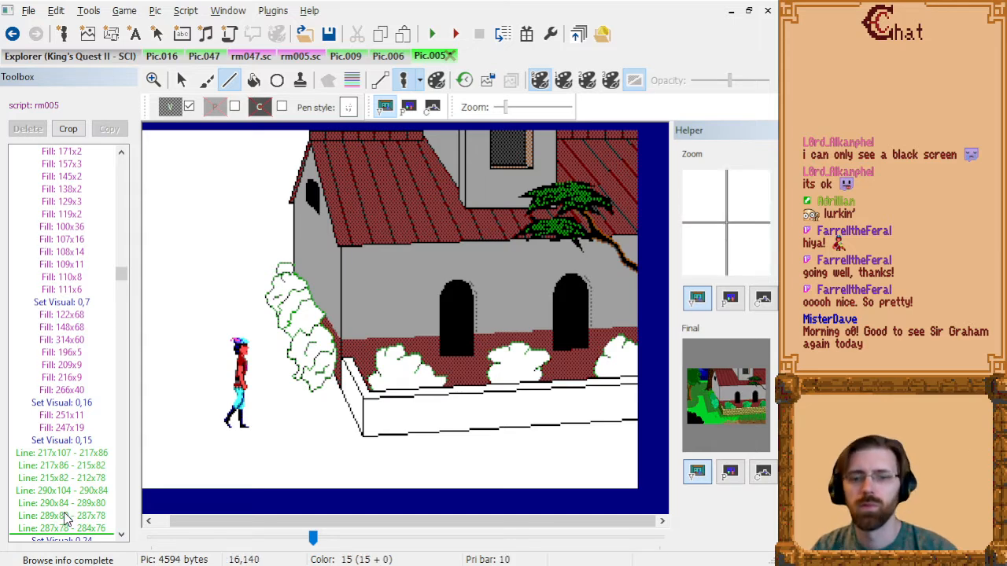
- Set the visual colour to dark grey 0,8 and edge both arched openings' lower right sides and bases, ending at 195x121 and 268x118
click(380, 55)
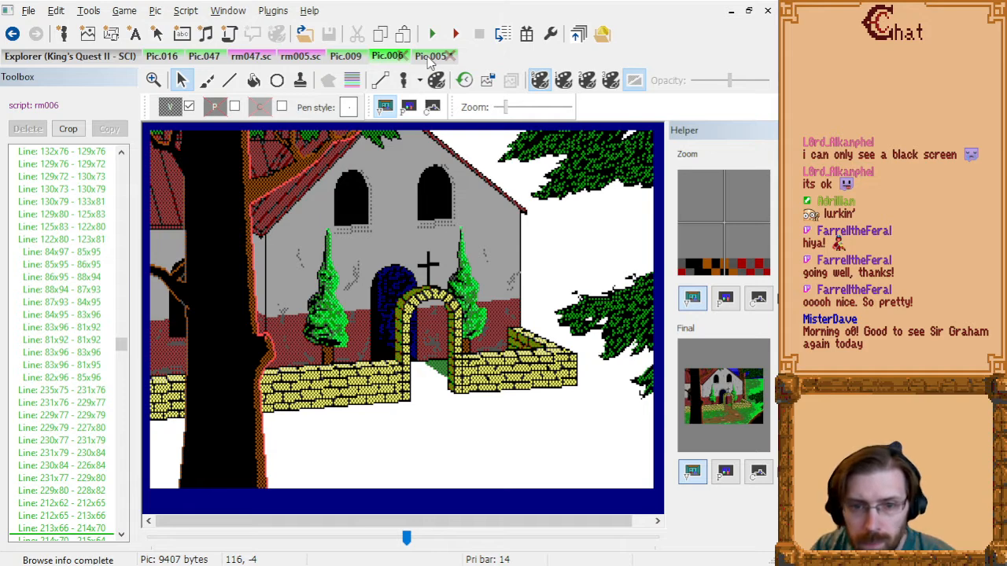
click(430, 55)
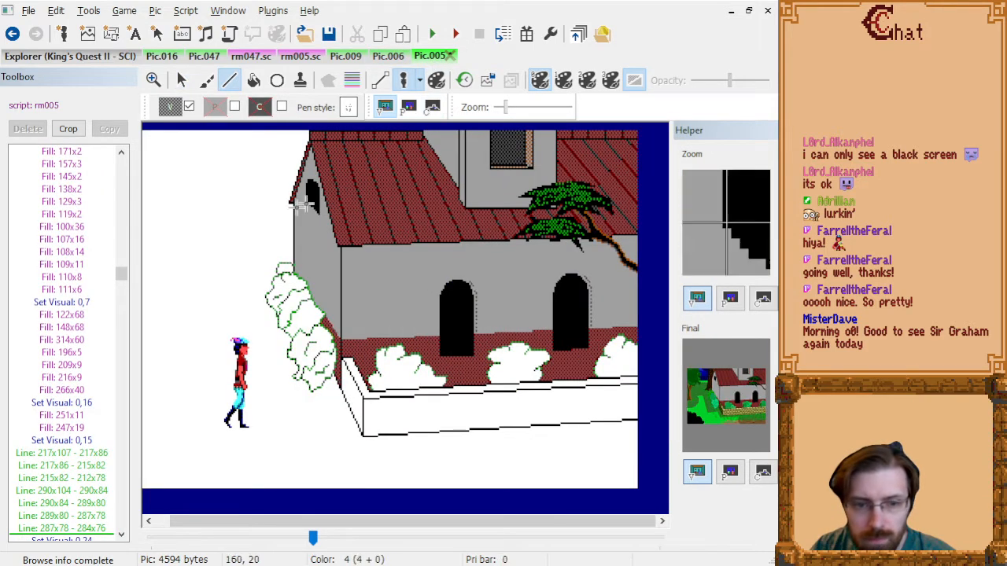
click(170, 107)
click(179, 181)
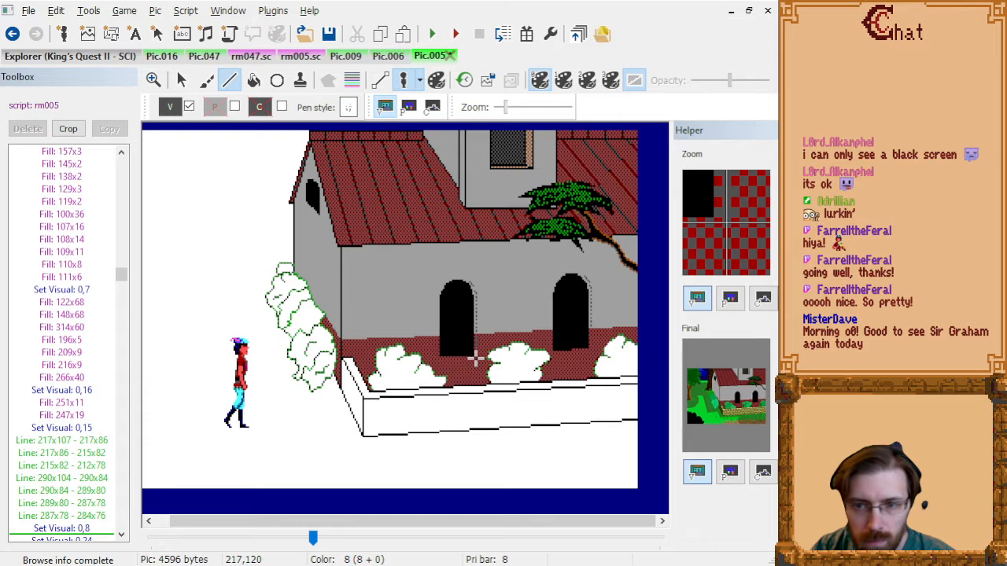
click(475, 361)
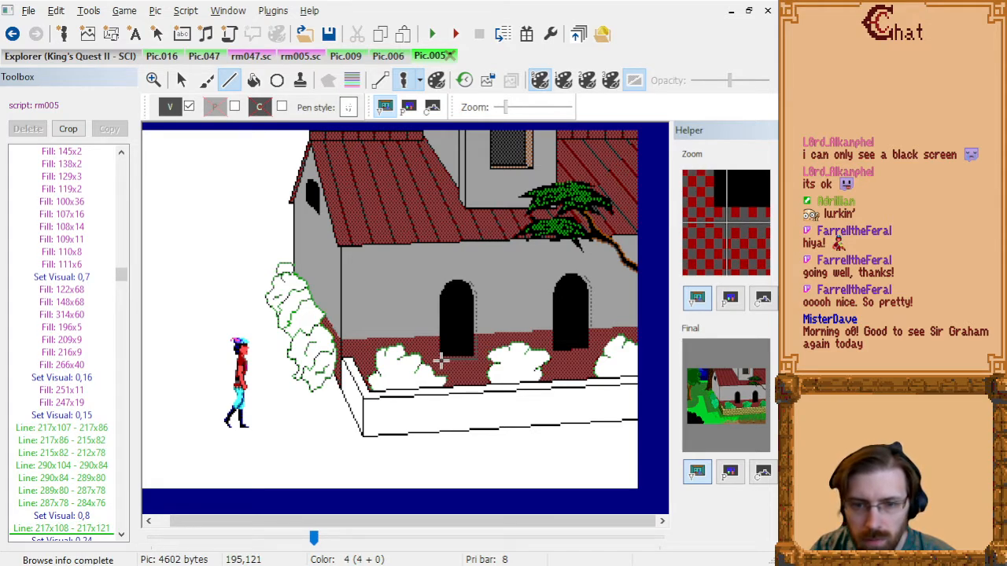
click(441, 360)
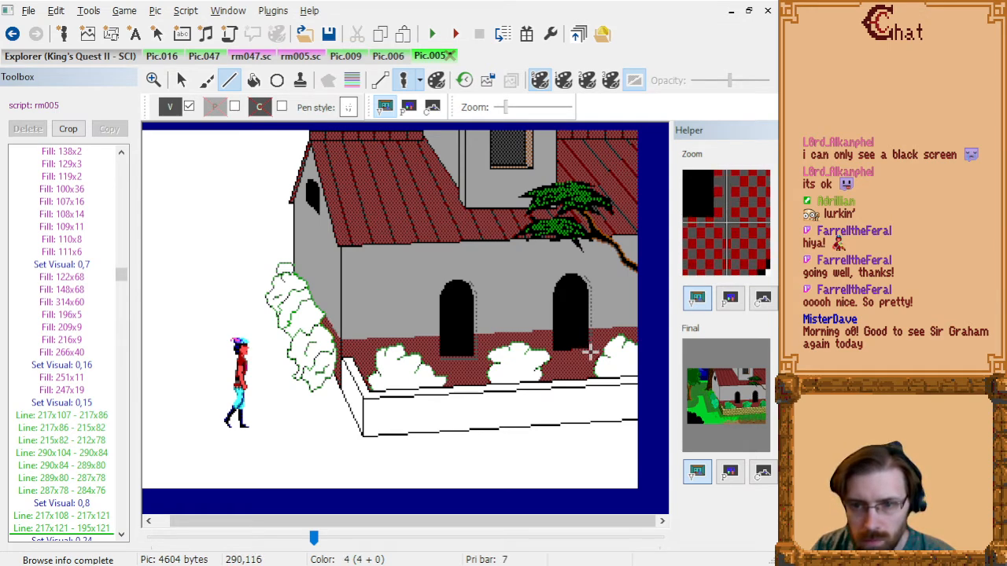
click(589, 355)
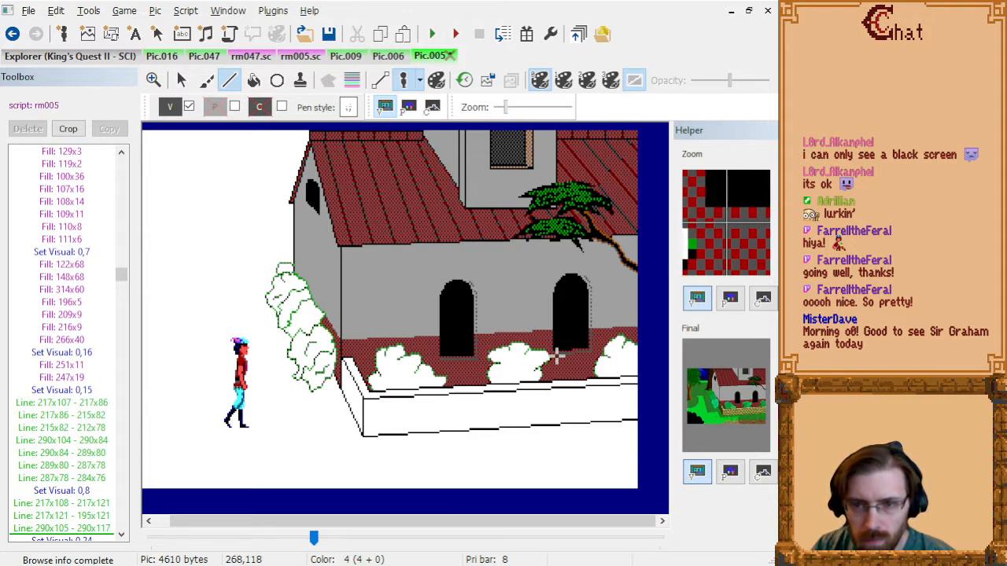
click(556, 355)
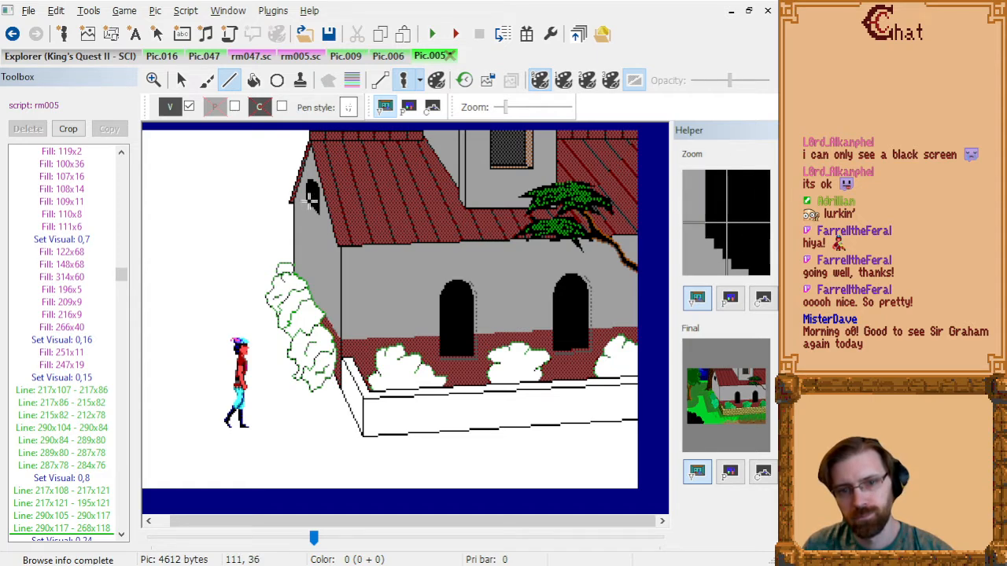
- Set the visual colour to the dark dither 0,32 and draw inner ledge and vertical edge lines inside the small gable window
click(224, 114)
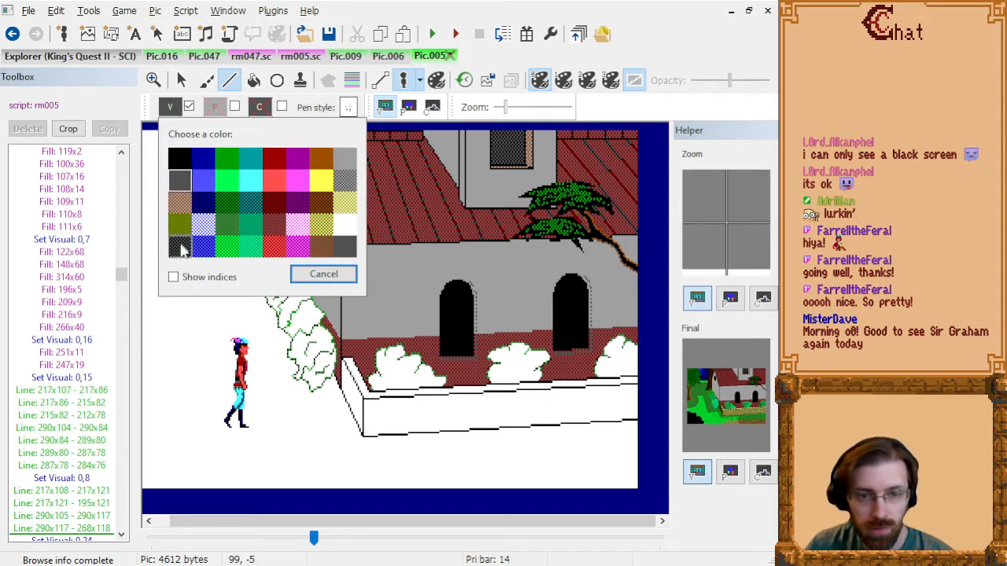
click(180, 243)
scroll(362, 220, up, 3)
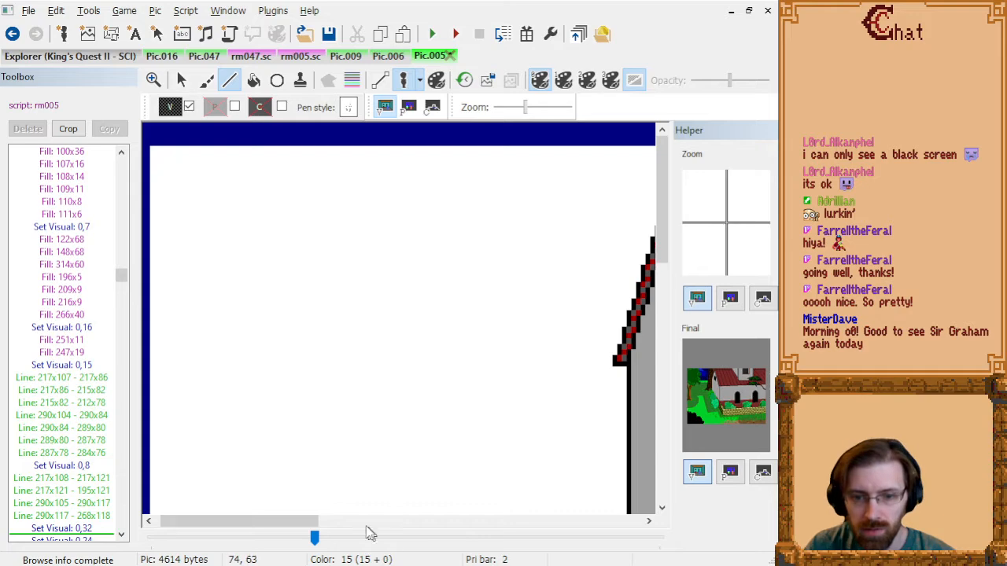
drag(303, 523, 385, 522)
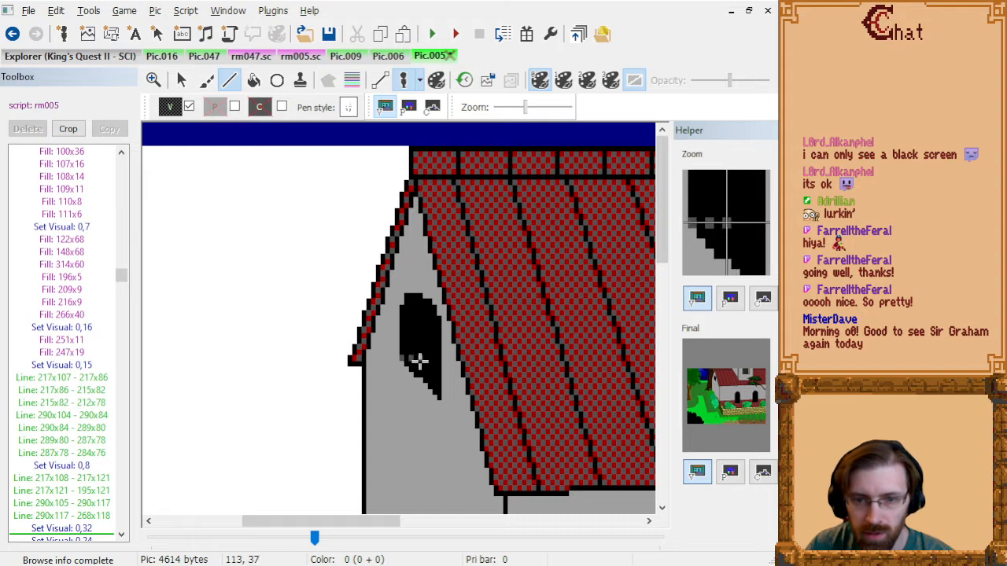
click(420, 361)
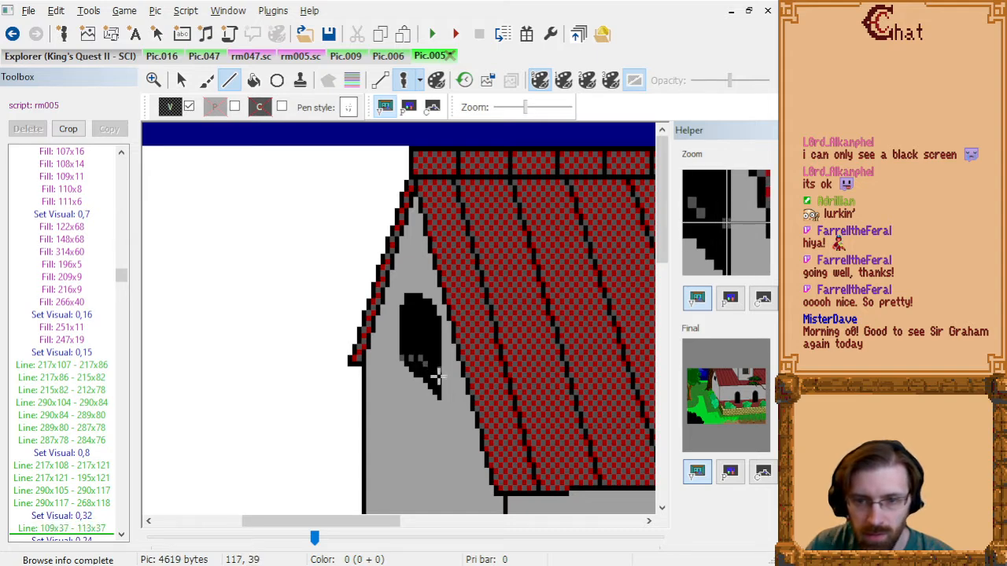
click(435, 381)
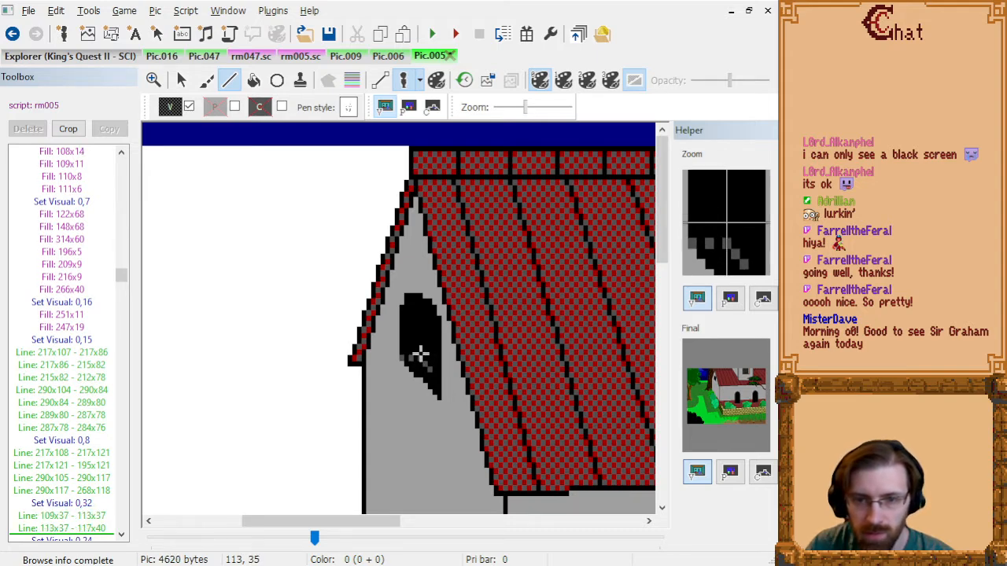
click(418, 313)
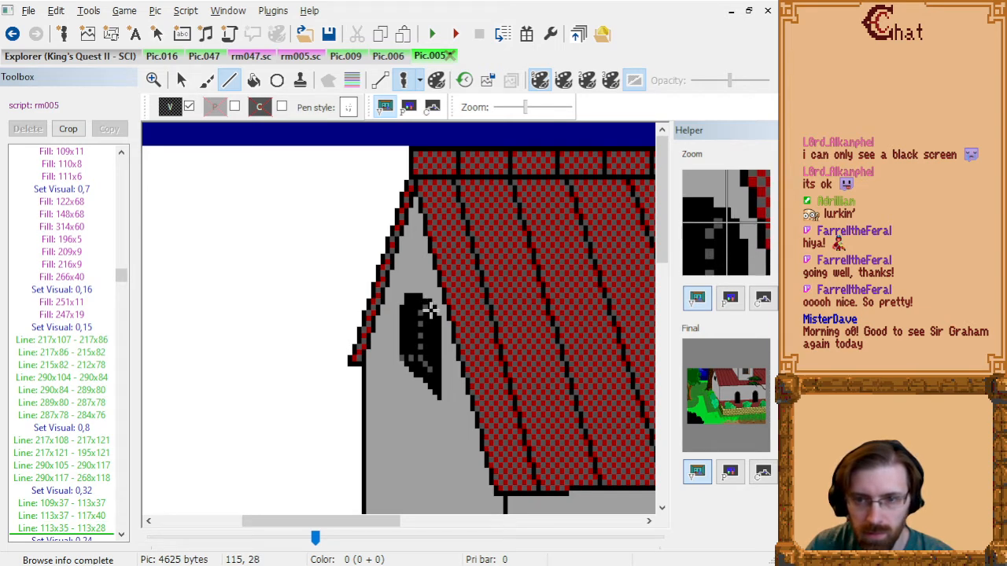
click(429, 311)
scroll(448, 348, down, 3)
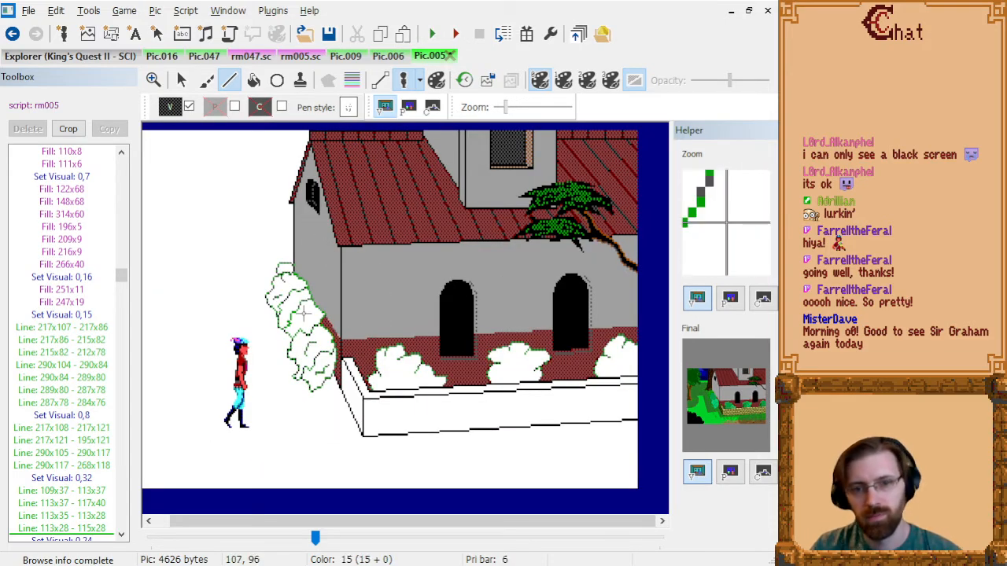
scroll(297, 232, up, 3)
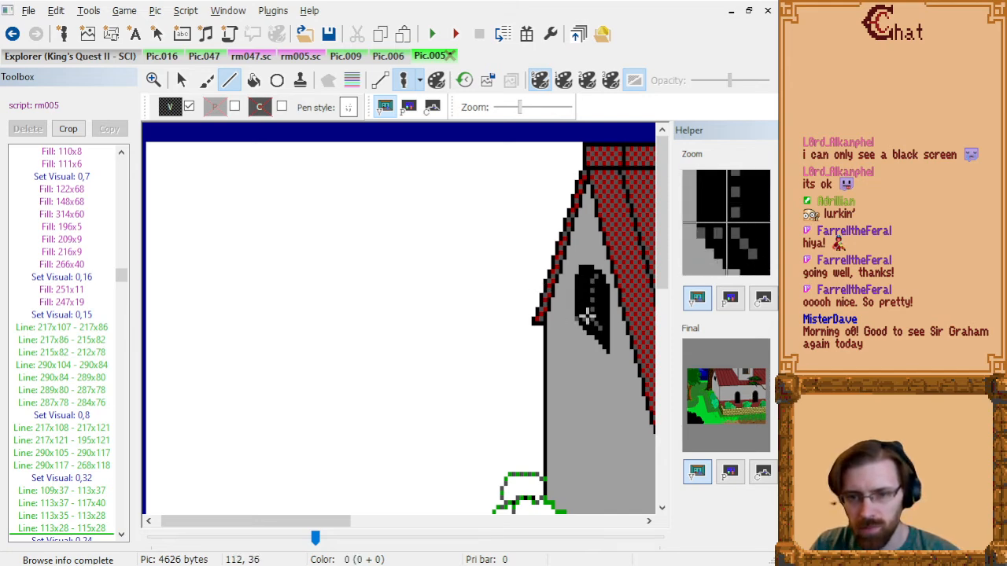
- Fill the gable window with dark dithered lines between 111x35 and 112x26 and between 110x35 and 110x28, plus a lower line 112x37 - 115x41
click(588, 288)
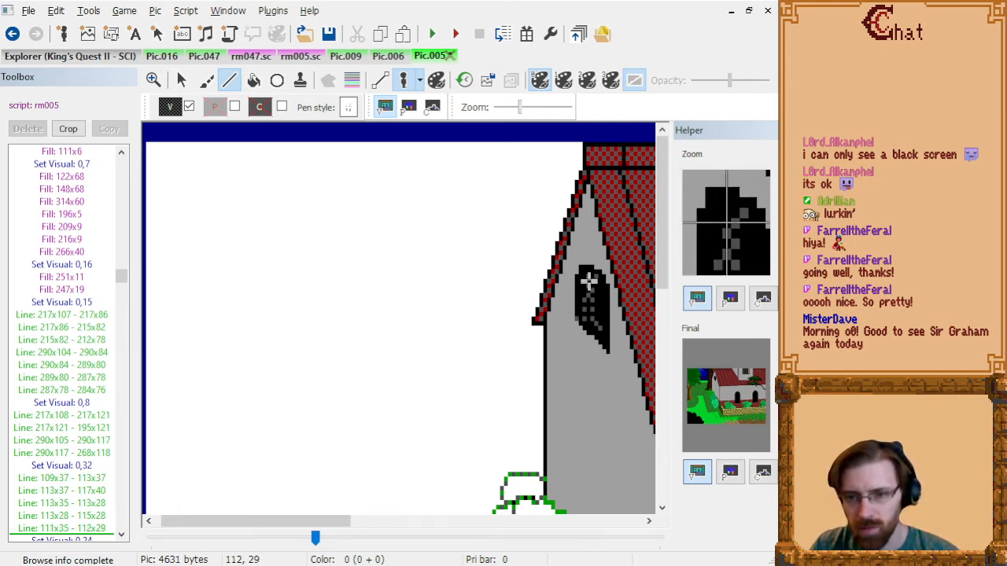
click(588, 277)
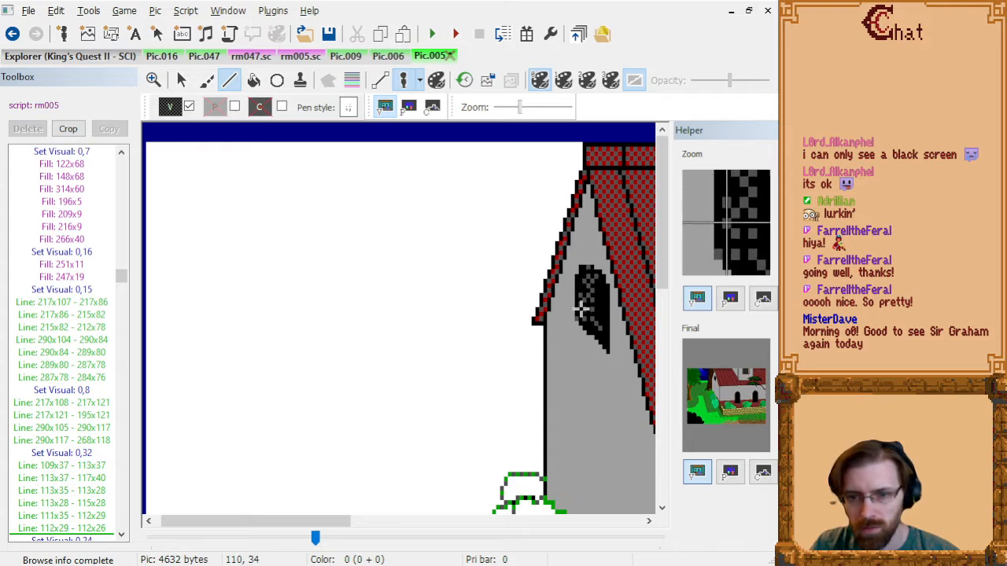
click(581, 311)
click(582, 283)
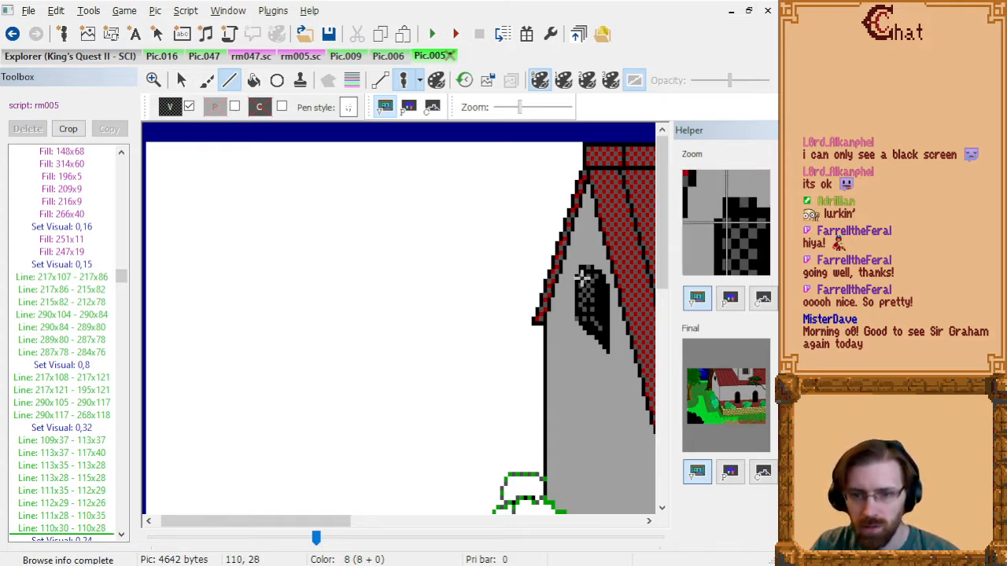
click(601, 341)
right_click(601, 342)
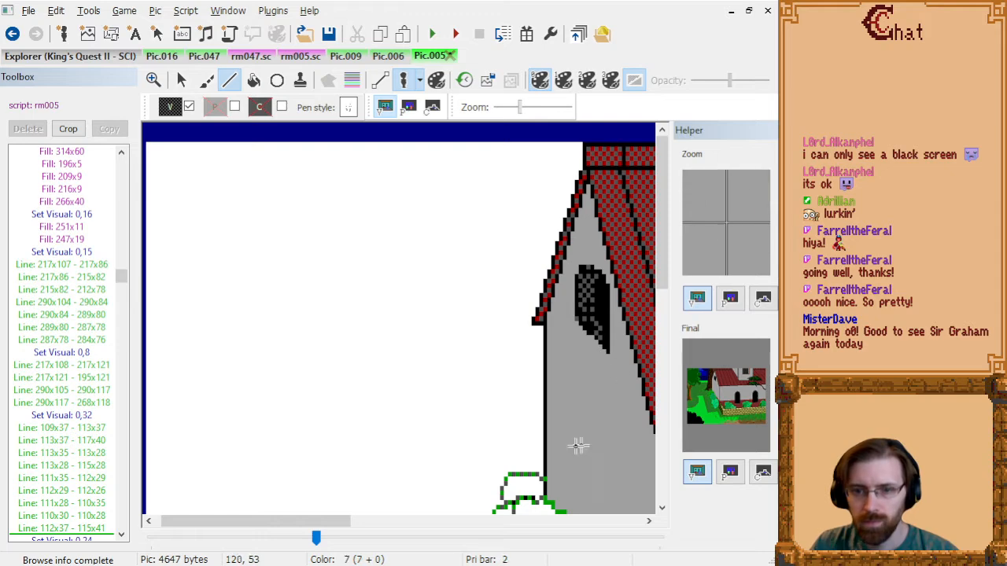
- Add a short dithered line 117x39 - 117x41 at the gable window's lower corner and view the whole church
scroll(513, 351, down, 2)
scroll(491, 363, down, 3)
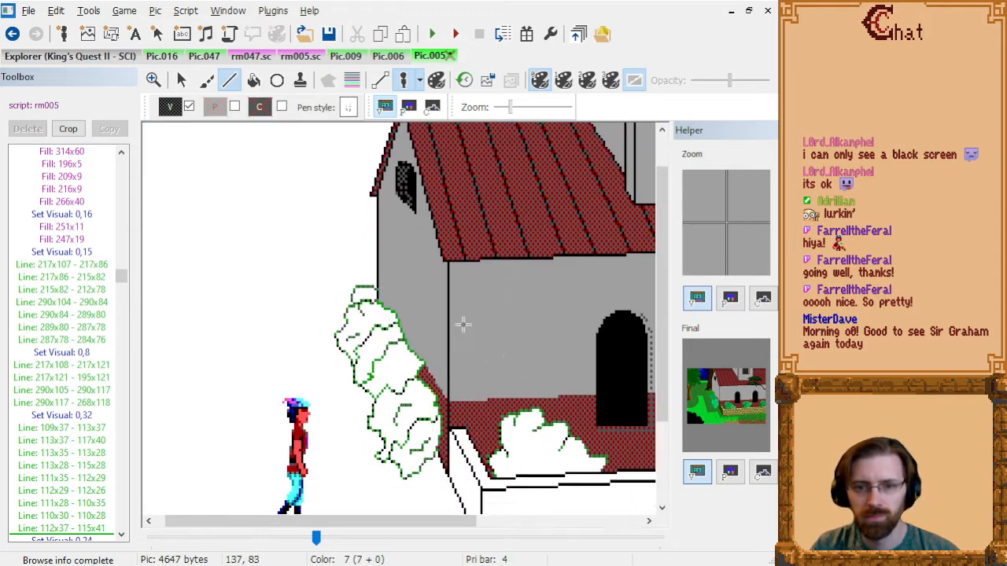
scroll(249, 240, up, 1)
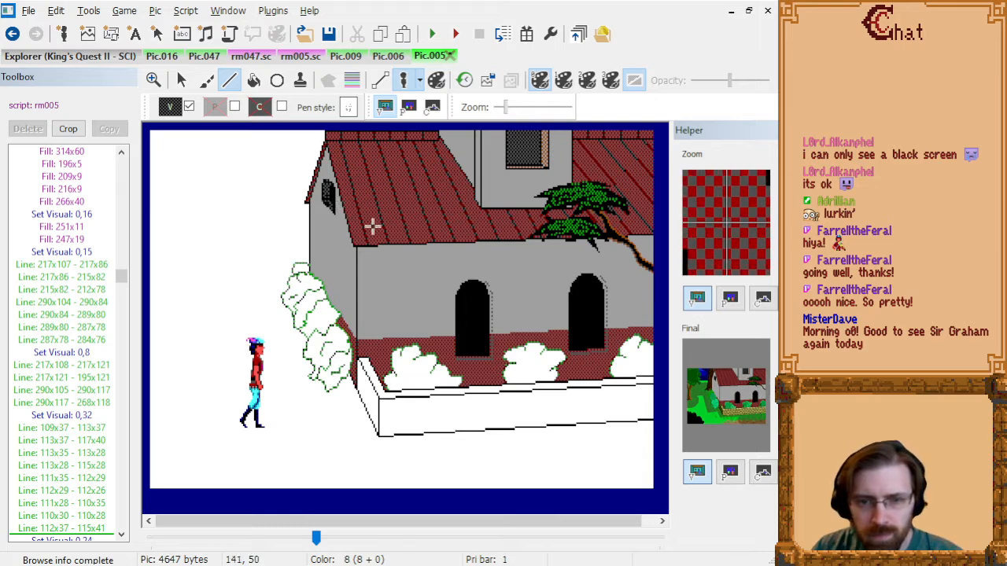
scroll(372, 226, up, 2)
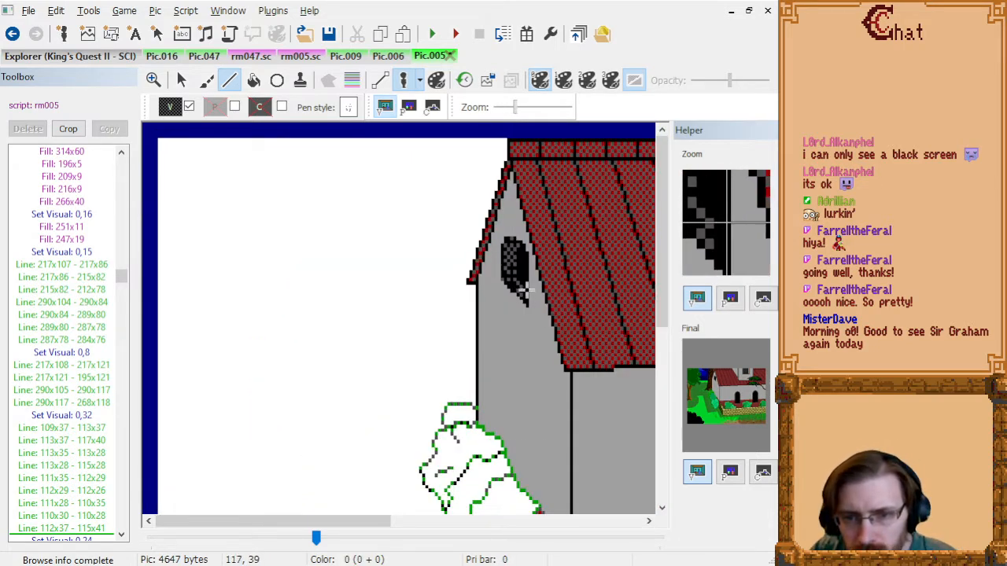
click(526, 299)
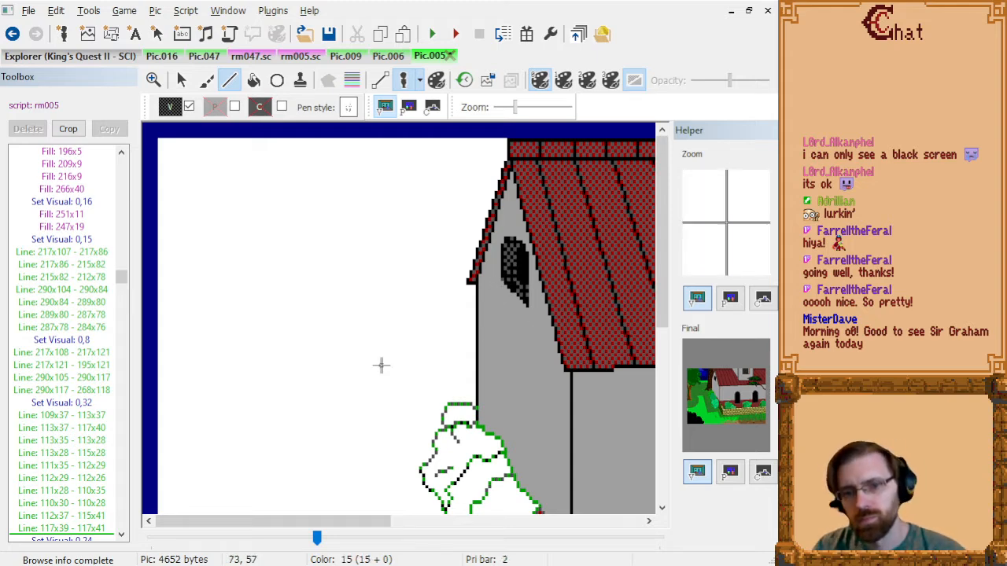
scroll(359, 359, down, 3)
scroll(359, 362, up, 3)
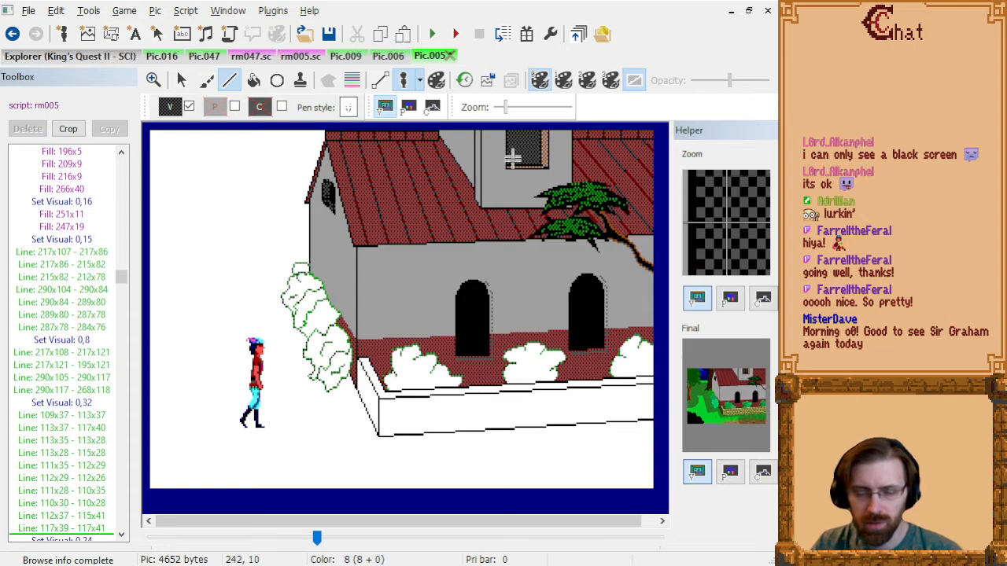
- Compare the church shading in Pic.005 with the windows and walls of Pic.006
click(388, 56)
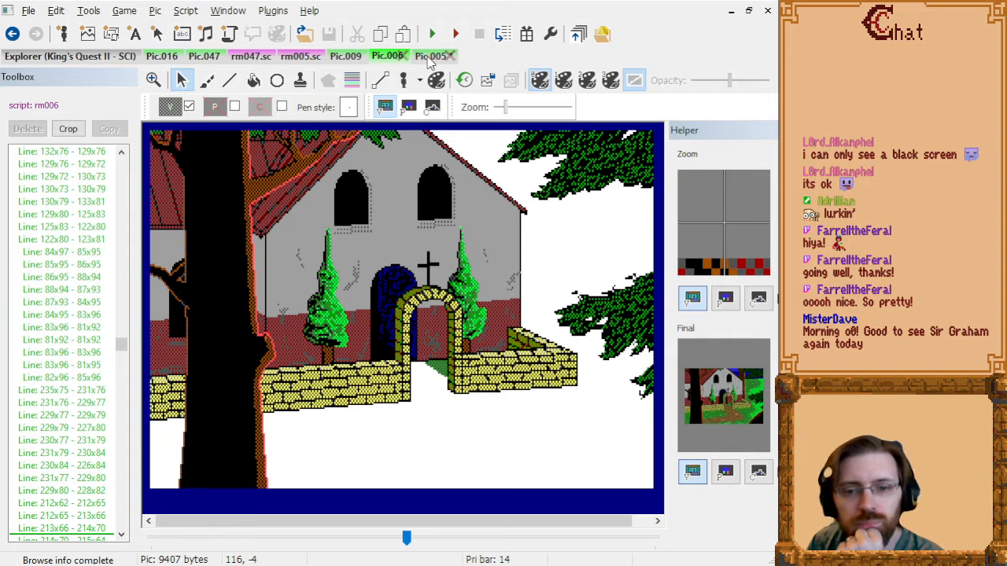
click(429, 56)
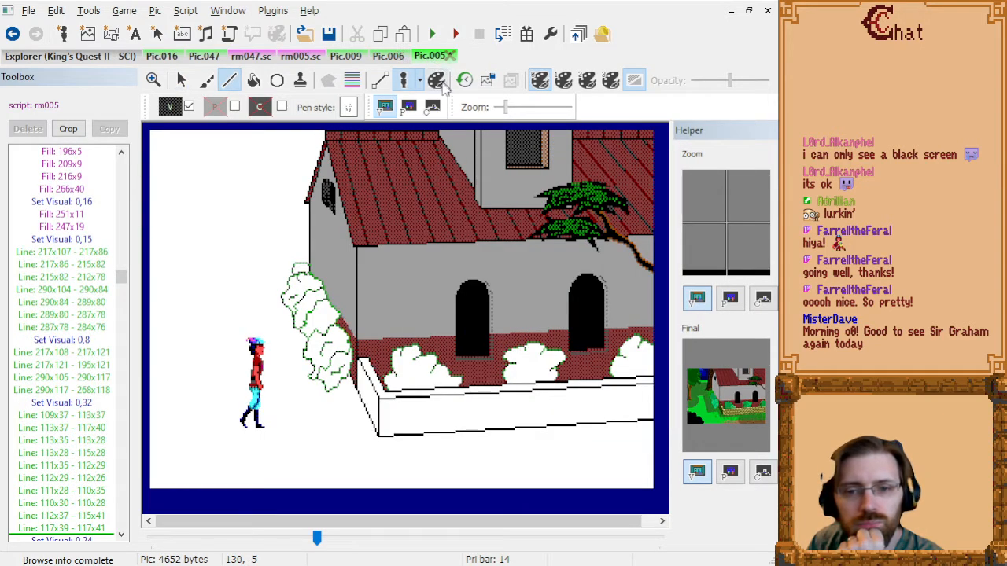
click(397, 56)
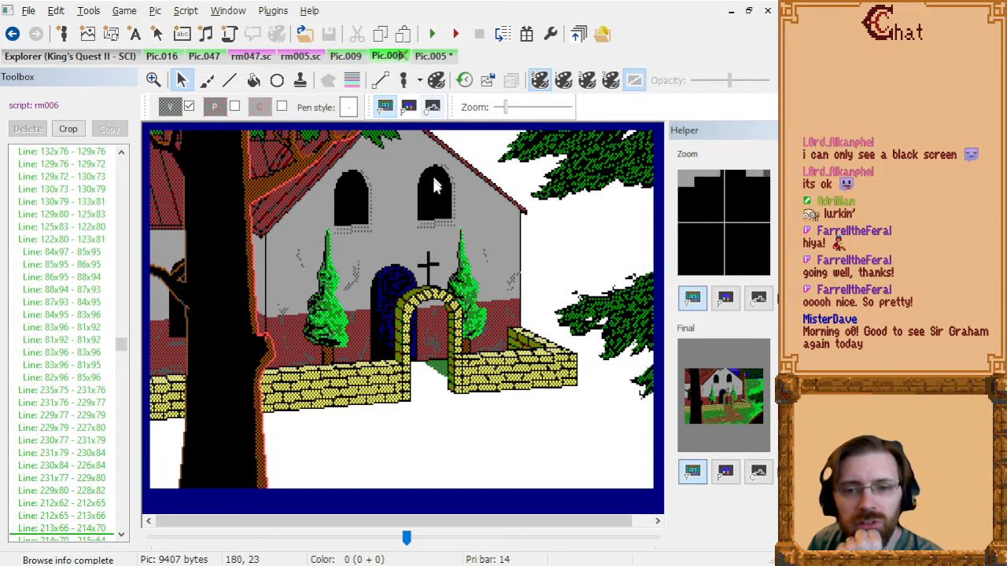
click(429, 56)
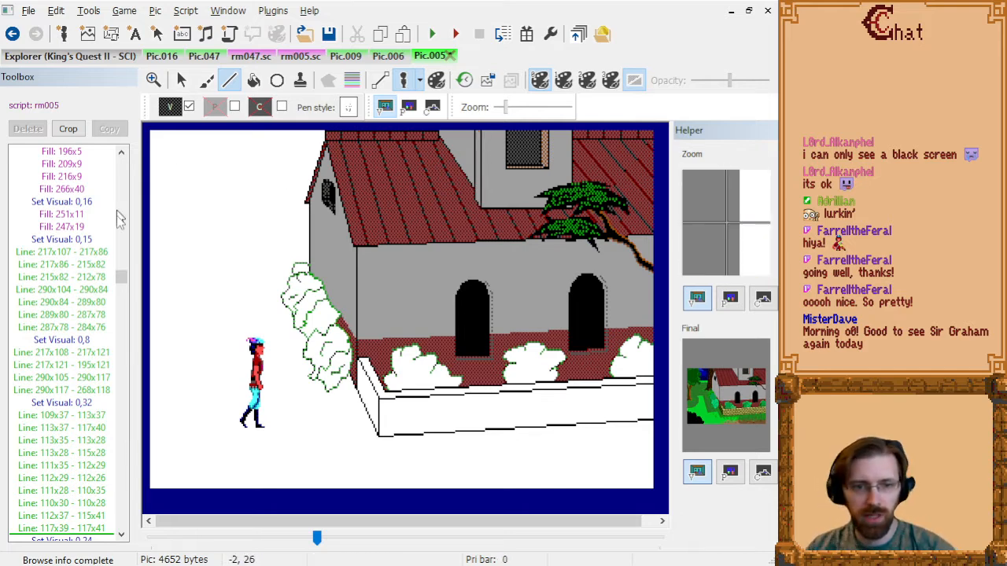
- Insert visual colour 0,32 into the Pic.005 commands directly before the tower's inner edge line 210x40 - 210x0
click(70, 298)
key(Home)
key(Page_Down)
key(Page_Down)
key(Page_Down)
key(Page_Down)
key(Page_Down)
key(Page_Down)
key(Page_Down)
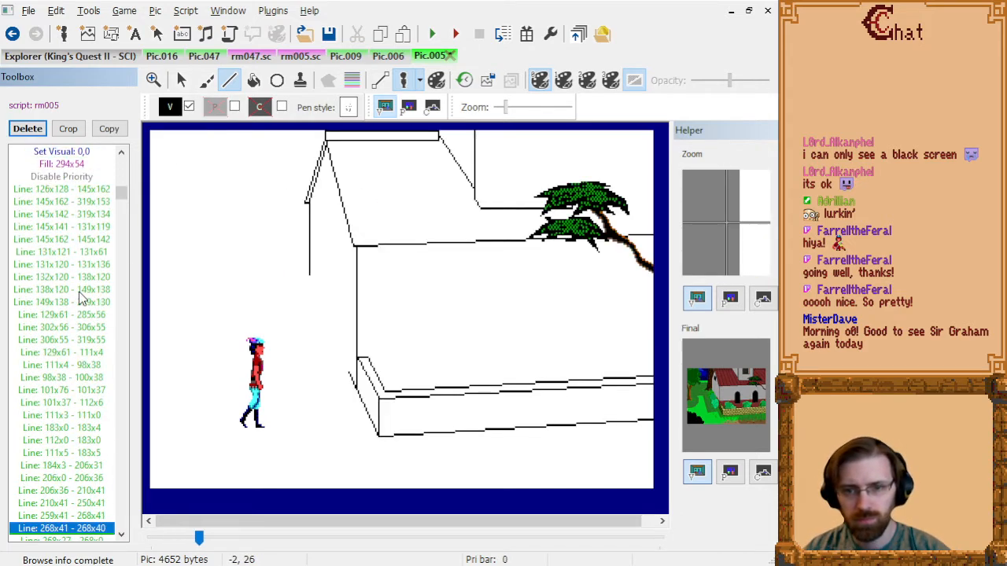
key(Page_Up)
key(Page_Up)
key(Page_Up)
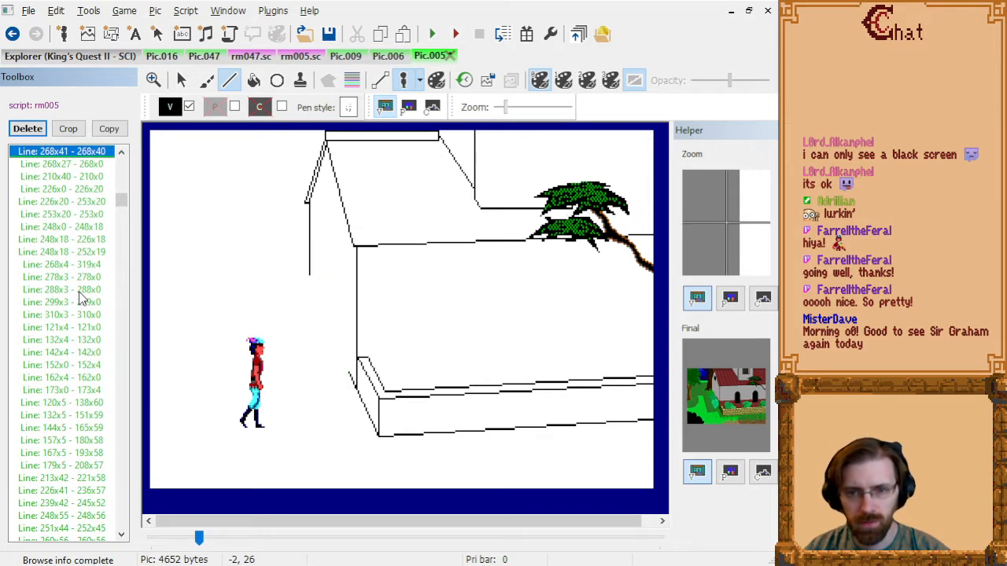
key(Down)
key(Down)
key(Down)
key(Down)
key(Down)
key(Up)
key(Up)
key(Up)
key(Up)
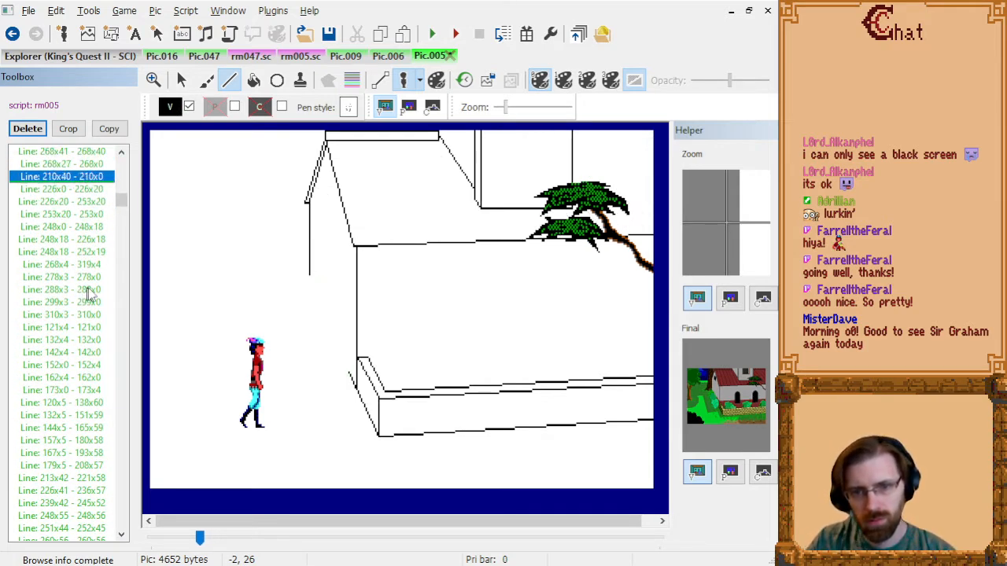
click(172, 110)
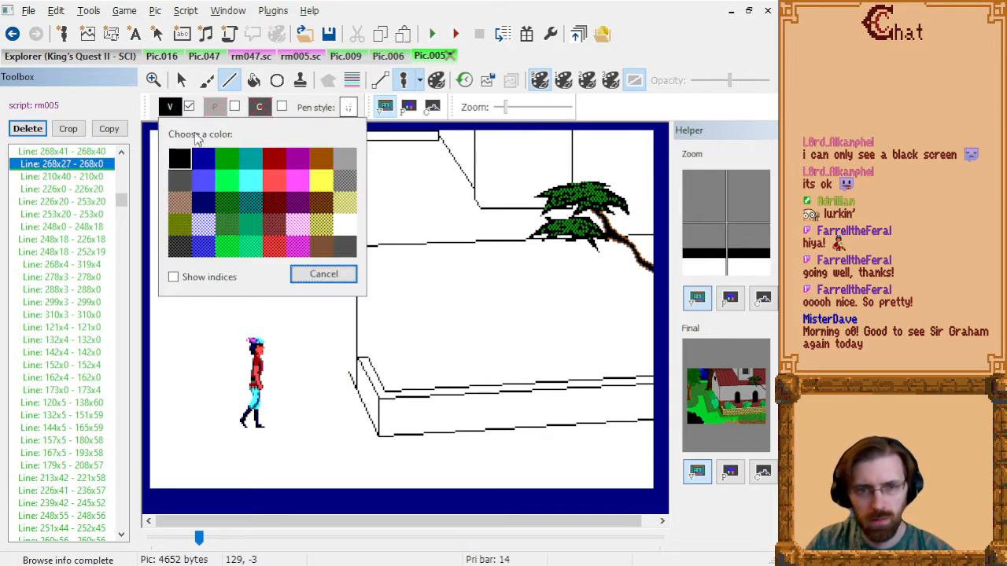
click(180, 244)
click(69, 181)
key(Down)
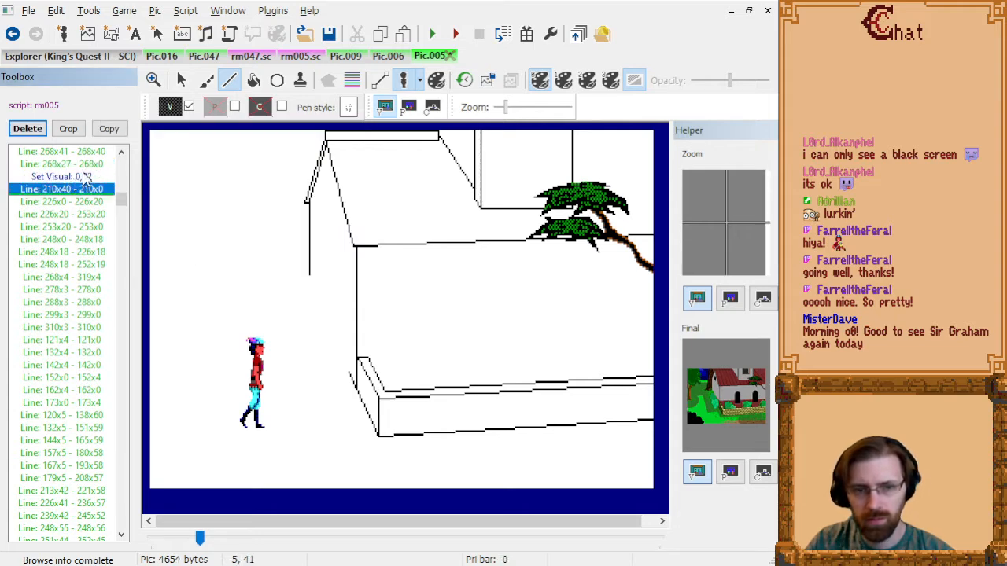
- Restore visual colour 0,0 after the tower window line 226x20 - 253x20 and display the complete picture
key(Down)
key(Down)
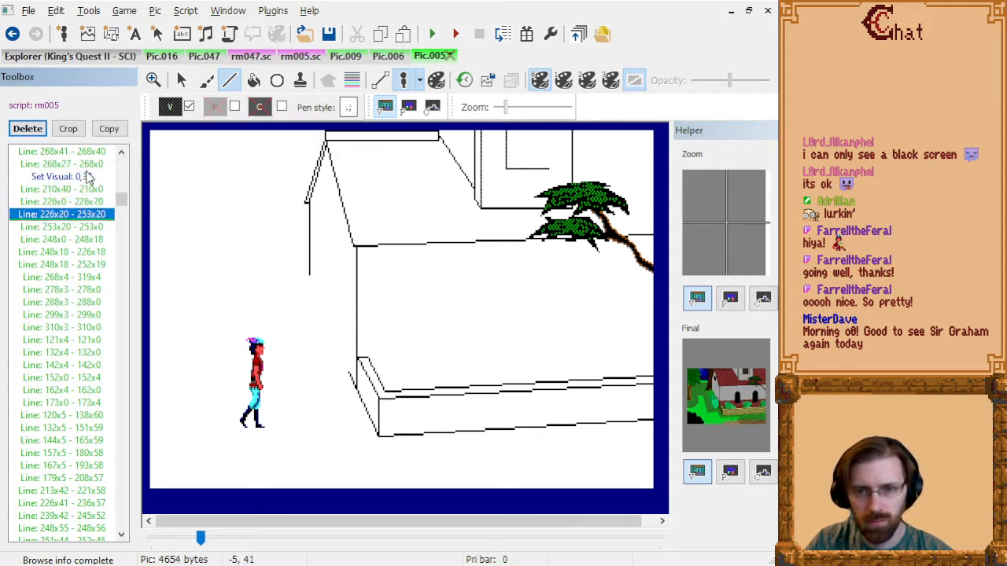
click(173, 110)
click(183, 160)
key(Down)
key(Down)
key(Down)
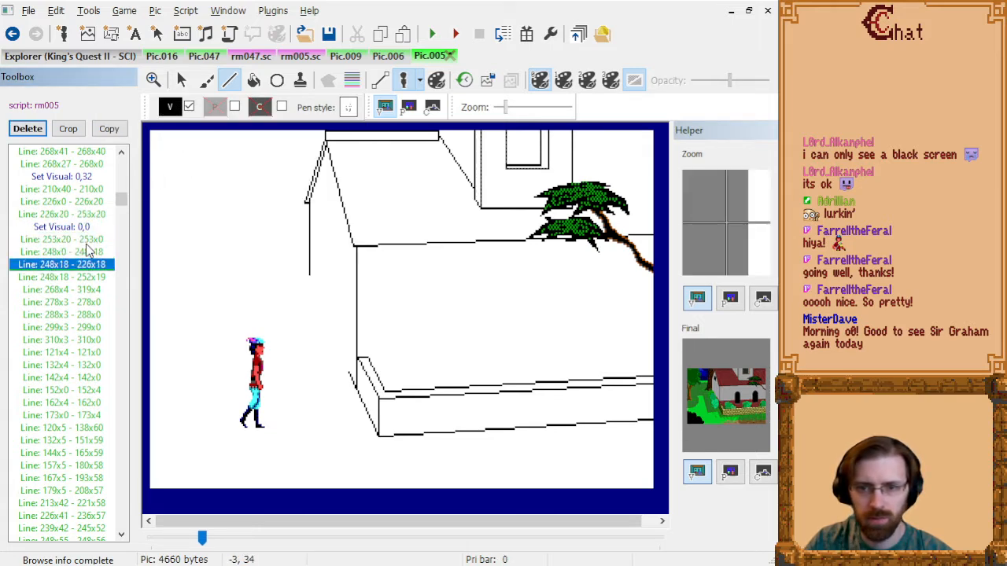
key(Down)
key(Down)
key(Down)
key(Down)
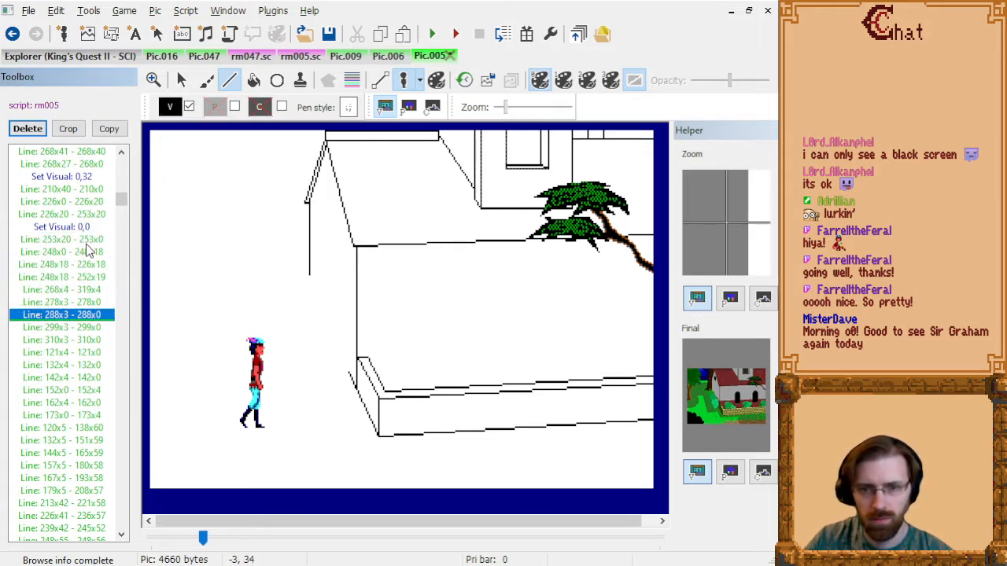
key(End)
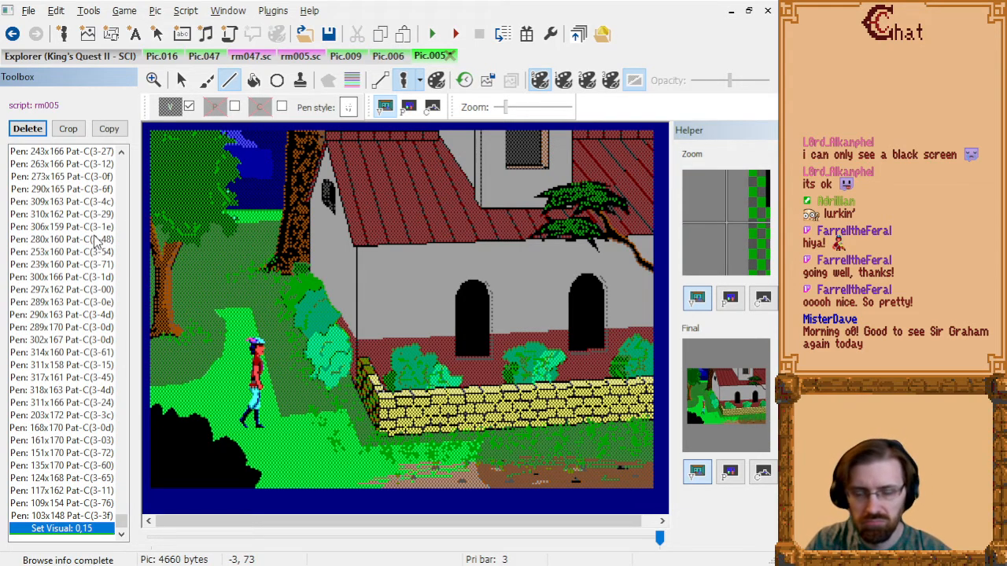
- Insert visual colour 0,32 between the roof line 184x3 - 206x31 and the tower's outer edge line 206x0 - 206x36
click(94, 238)
key(Home)
key(Page_Down)
key(Page_Down)
key(Page_Down)
key(Page_Down)
key(Page_Down)
key(Page_Down)
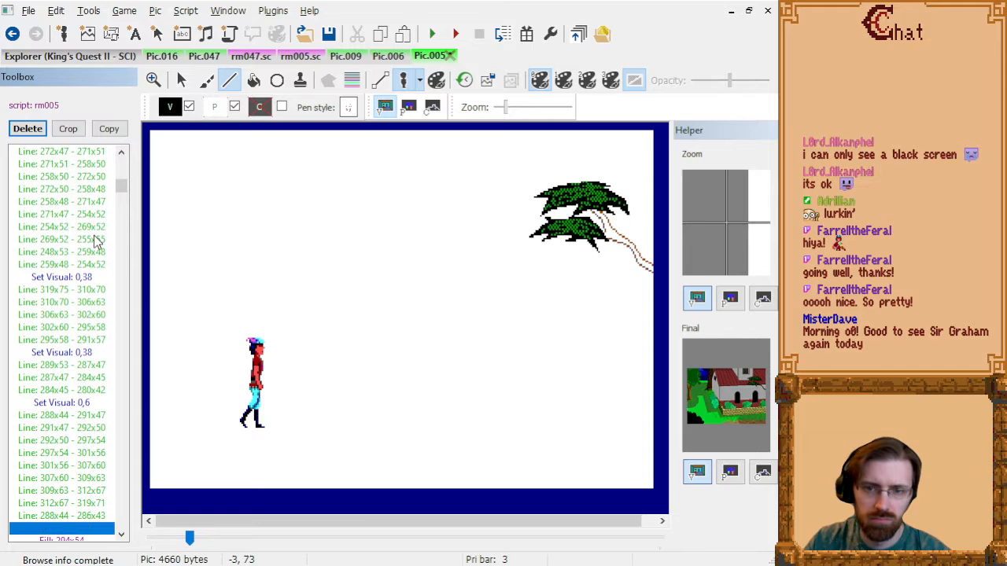
key(Page_Up)
key(Up)
key(Up)
key(Up)
key(Up)
key(Up)
key(Up)
key(Up)
key(Up)
key(Down)
key(Down)
key(Down)
key(Down)
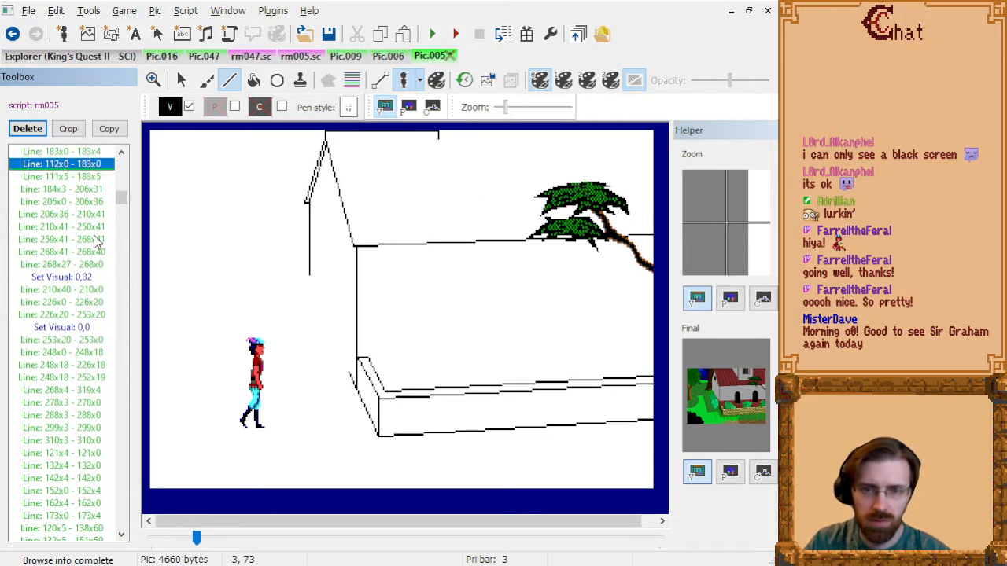
key(Up)
click(170, 107)
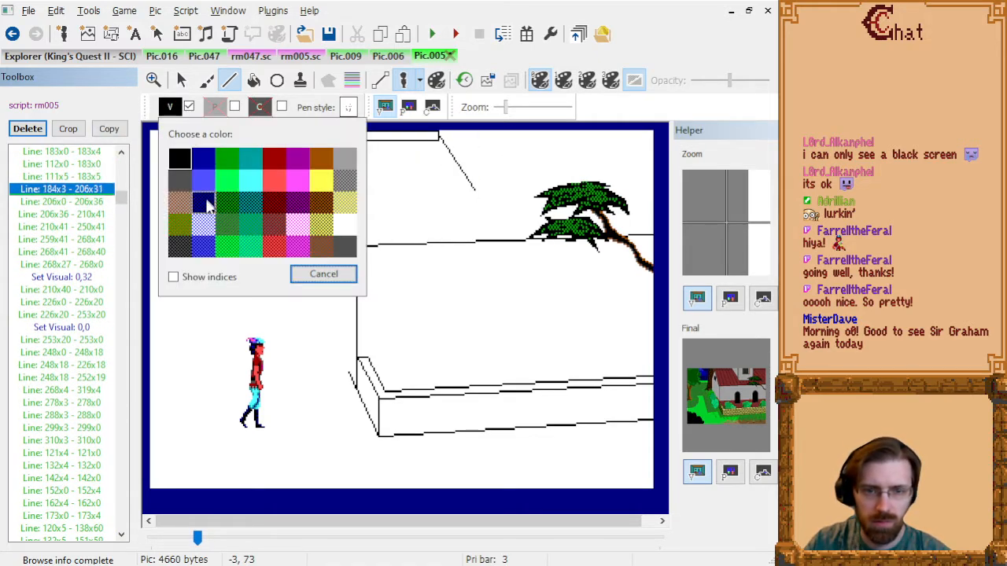
click(180, 250)
key(Down)
key(Down)
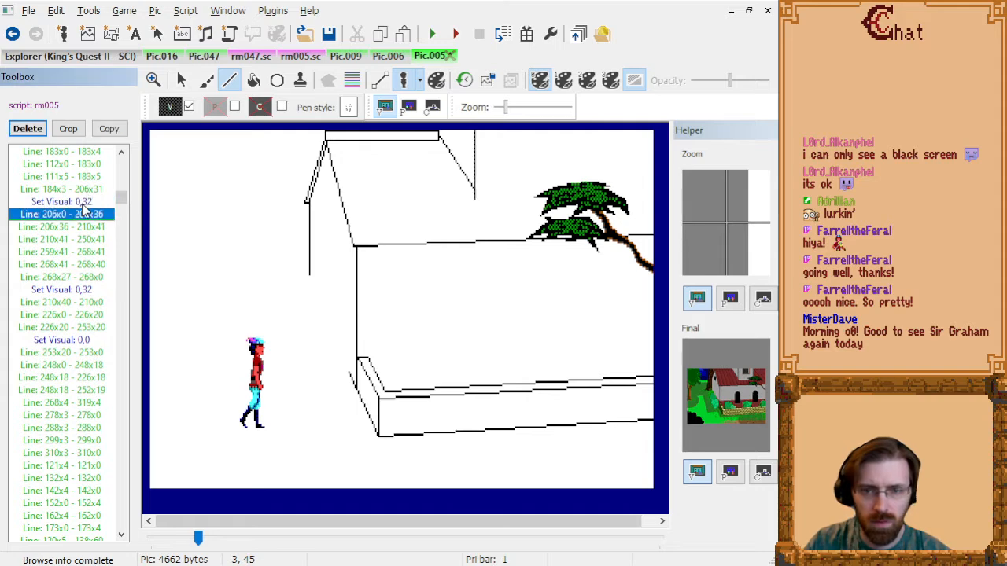
- Restore visual colour 0,0 after the tower line 206x36 - 210x41 and display the complete picture
key(Down)
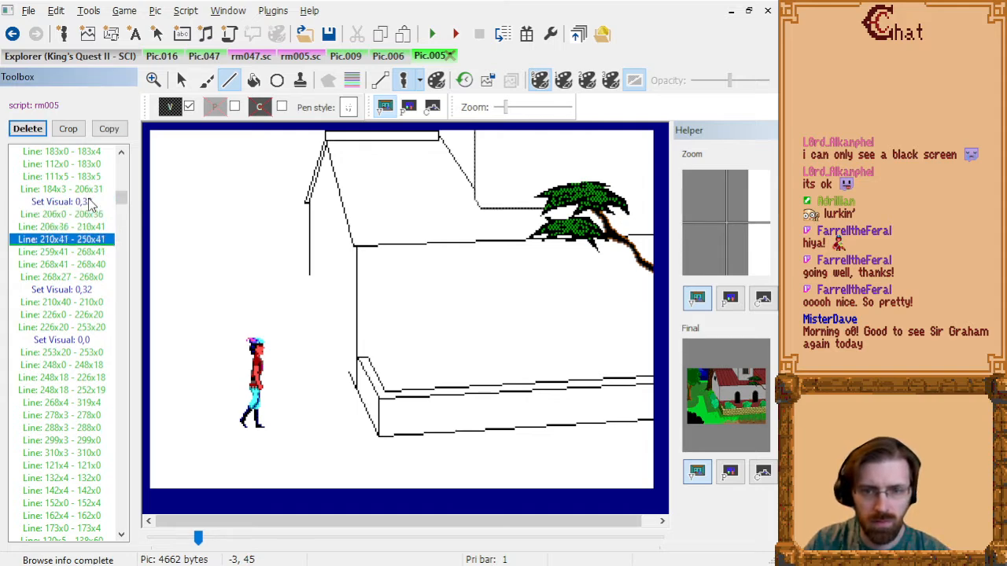
key(Down)
key(Down)
key(Down)
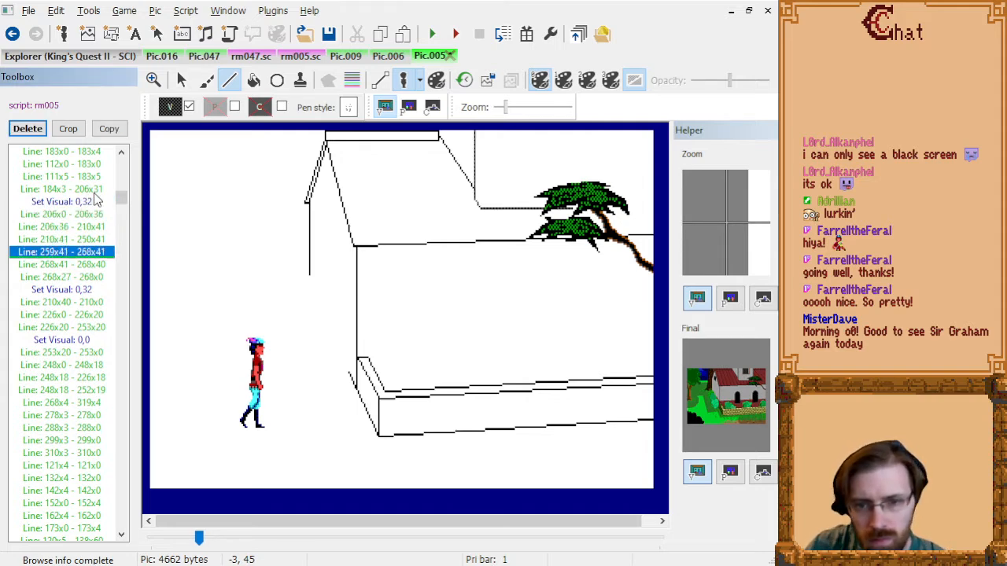
key(Up)
key(Up)
key(Up)
key(Up)
key(Up)
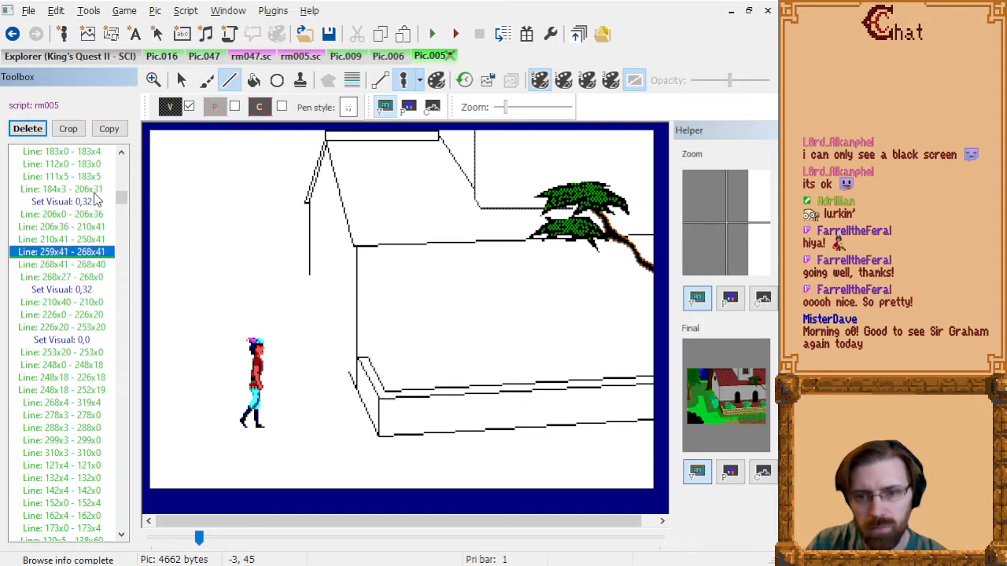
key(Down)
key(Down)
key(Up)
click(169, 107)
click(175, 150)
key(Down)
key(Down)
key(Down)
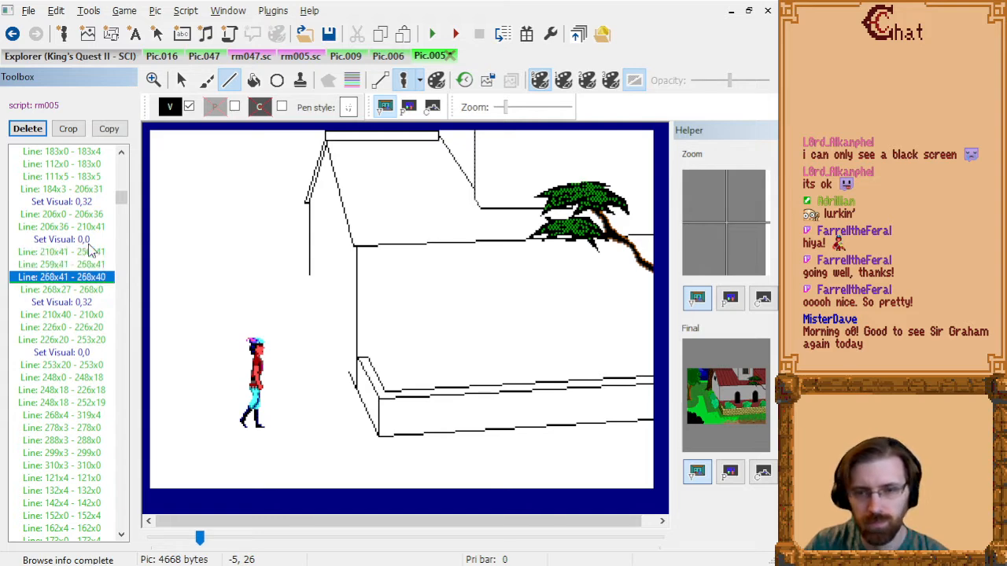
key(Down)
key(End)
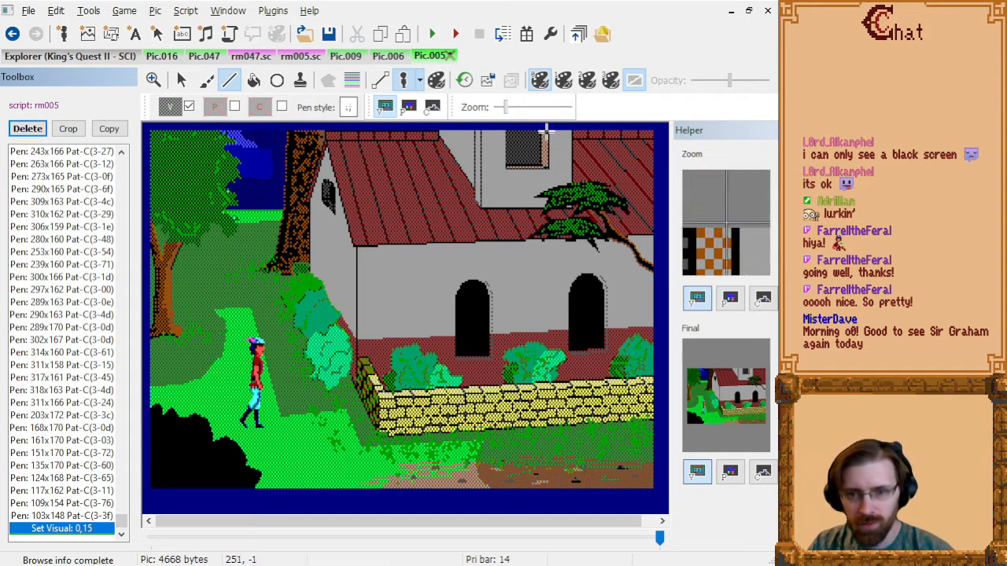
- Step through the Pic.005 tower outline and window line commands around 253x20 - 253x0 and examine the complete picture
key(Page_Up)
key(Page_Up)
key(Page_Up)
key(Page_Up)
key(Page_Up)
key(Page_Up)
key(Page_Up)
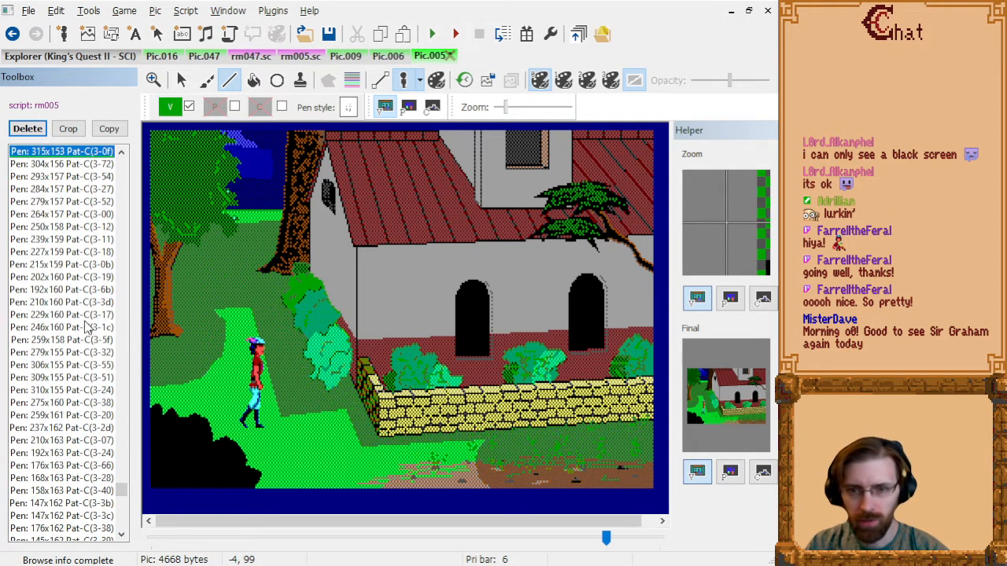
key(Page_Up)
key(Page_Up)
key(Page_Up)
key(Page_Up)
key(Page_Up)
key(Page_Up)
key(Page_Up)
key(Page_Up)
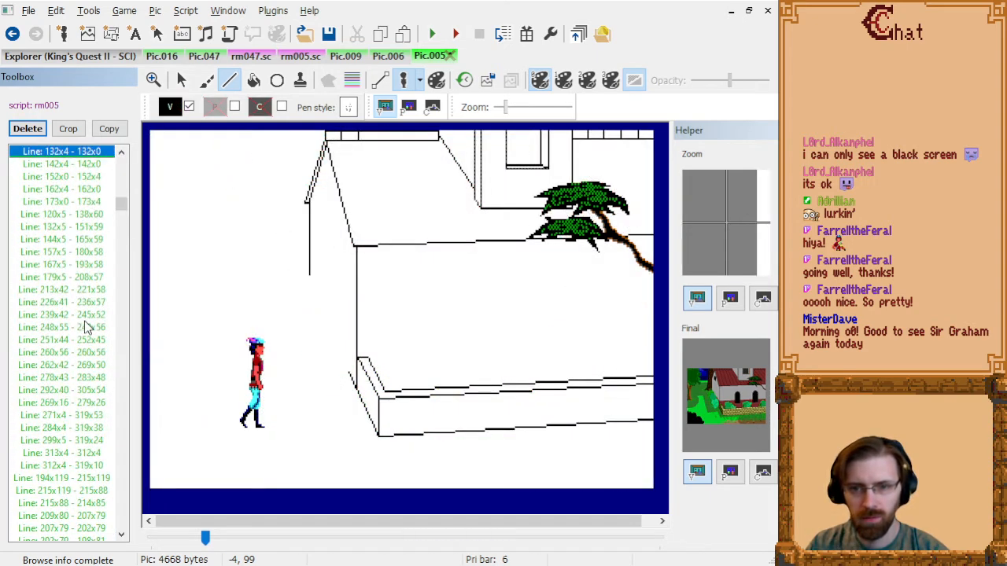
key(Page_Down)
key(Down)
key(Down)
key(Down)
key(Down)
key(Down)
key(Down)
key(Down)
key(Down)
key(Down)
key(Down)
key(Down)
key(Down)
key(Down)
key(Down)
key(Down)
key(Down)
key(Down)
key(Down)
key(Down)
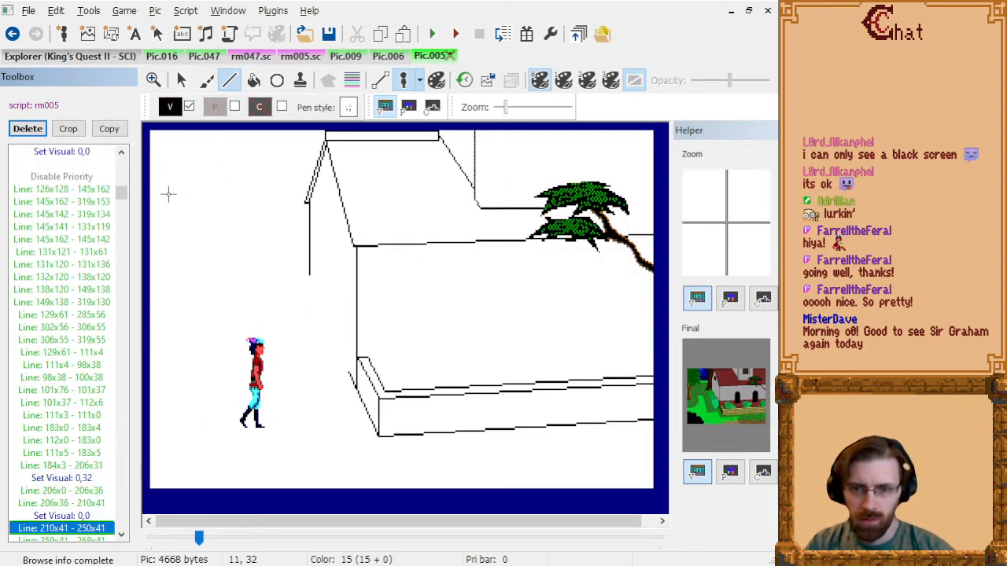
key(Up)
key(Up)
key(Down)
key(Down)
key(Down)
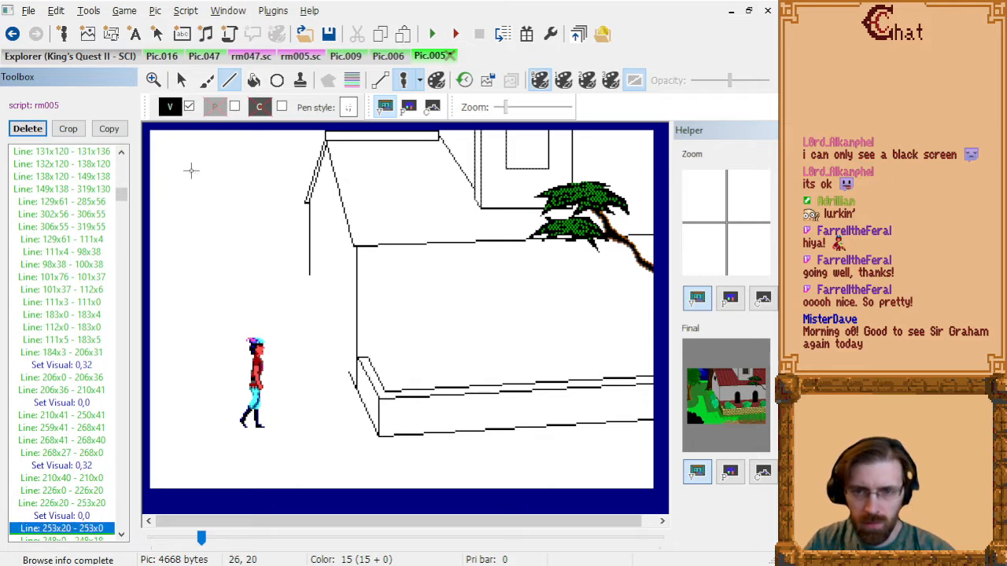
key(Down)
key(Down)
key(Up)
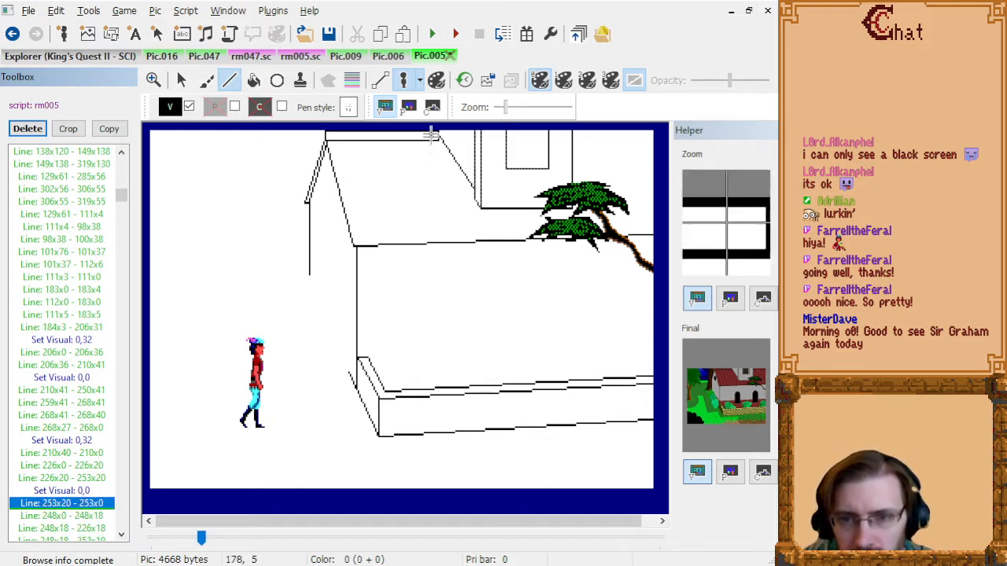
key(Down)
key(End)
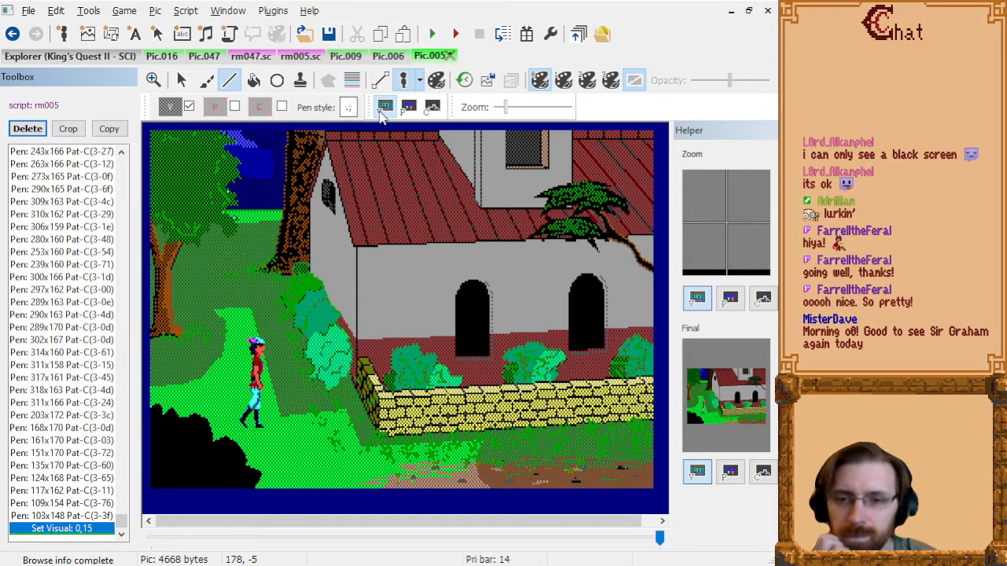
- Make the tower window line 253x20 - 253x0 draw in visual colour 0,32, removing the 0,0 command and any duplicate colour command before it
key(Up)
key(Up)
key(Up)
key(Up)
key(Up)
key(Up)
key(Up)
key(Up)
key(Up)
key(Up)
key(Up)
key(Up)
key(Up)
key(Up)
key(Up)
key(Up)
key(Up)
key(Up)
key(Up)
key(Up)
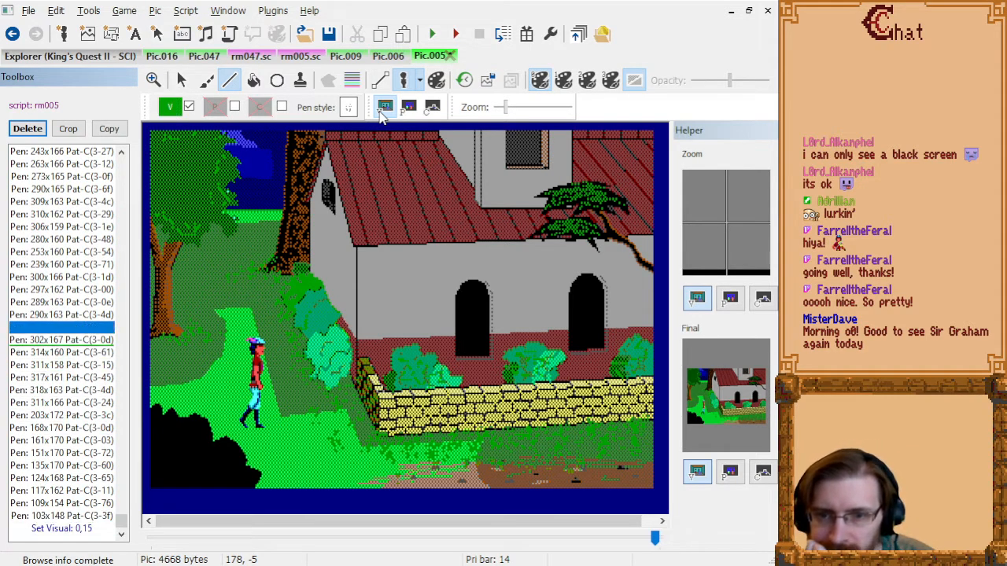
key(Up)
key(Up)
key(Up)
key(Up)
key(Up)
key(Up)
key(Up)
key(Up)
key(Up)
key(Up)
key(Up)
key(Up)
key(Up)
key(Up)
key(Up)
key(Up)
key(Up)
key(Up)
key(Up)
key(Up)
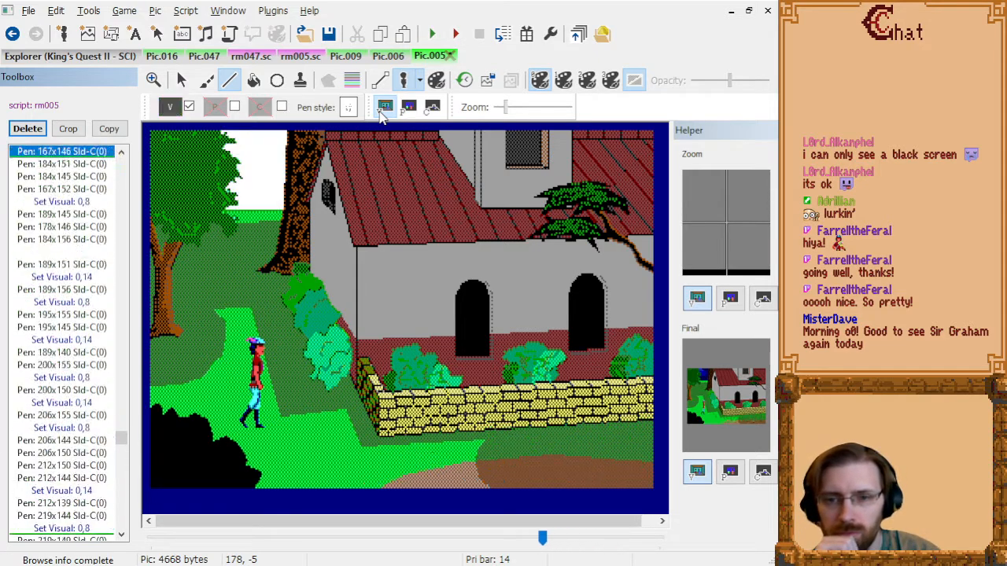
key(Up)
key(Up)
key(Up)
key(Up)
key(Up)
key(Up)
key(Up)
key(Up)
key(Up)
key(Up)
key(Up)
key(Up)
key(Up)
key(Up)
key(Up)
key(Up)
key(Up)
key(Up)
key(Up)
key(Up)
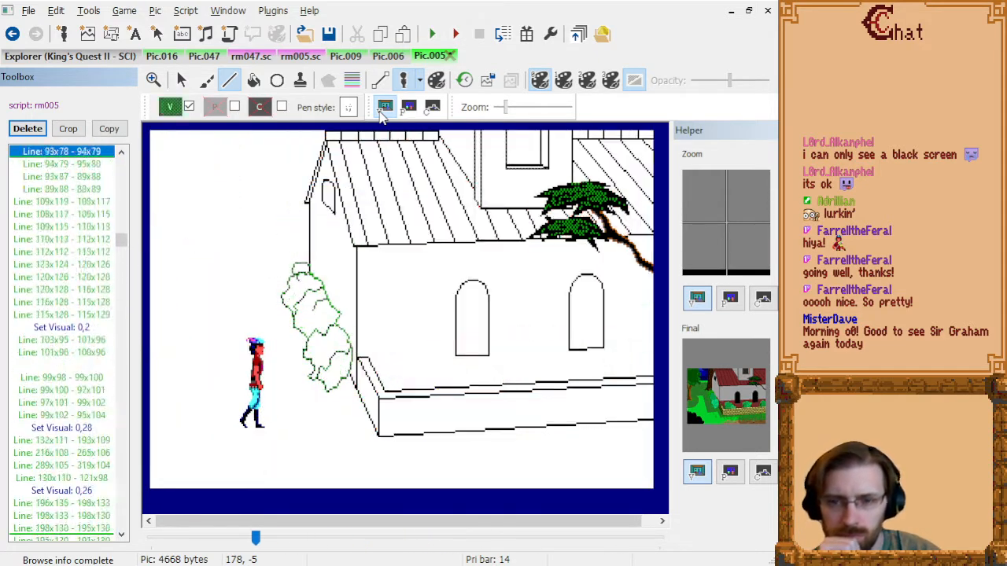
key(Down)
key(Down)
key(Down)
key(Down)
key(Down)
key(Down)
key(Down)
key(Down)
key(Down)
key(Down)
key(Down)
key(Down)
key(Down)
key(Down)
key(Down)
key(Down)
key(Down)
key(Down)
key(Down)
key(Down)
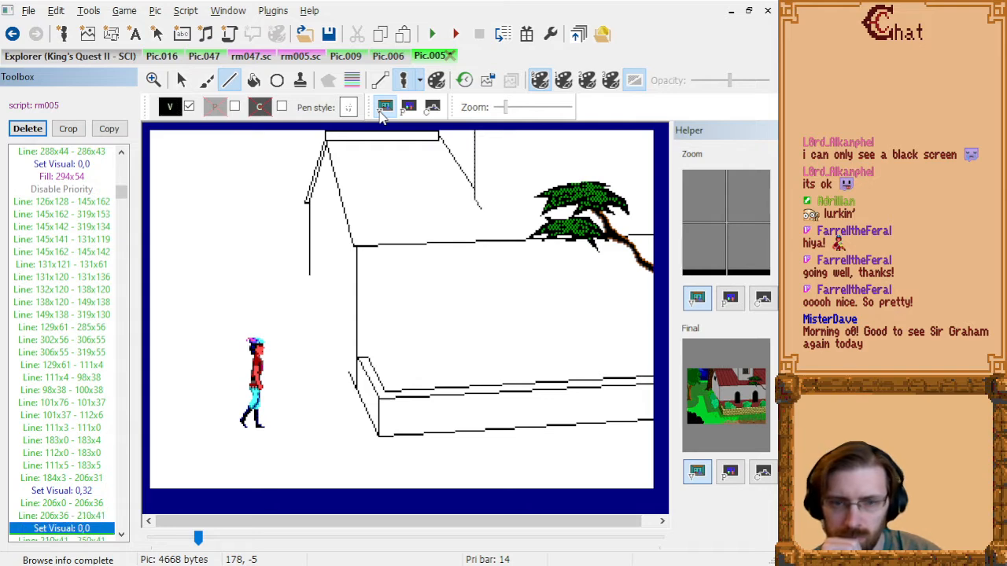
key(Up)
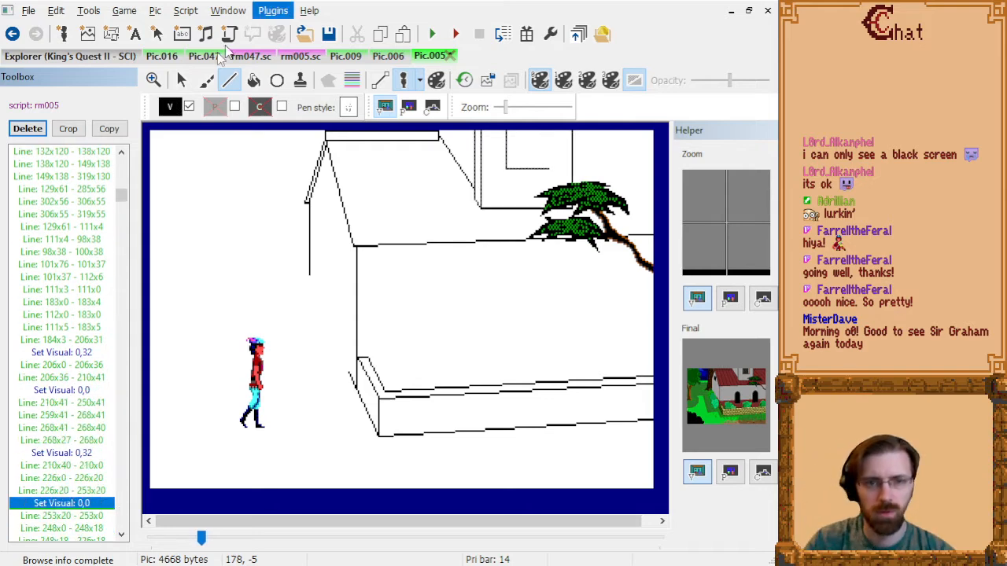
click(170, 106)
click(181, 247)
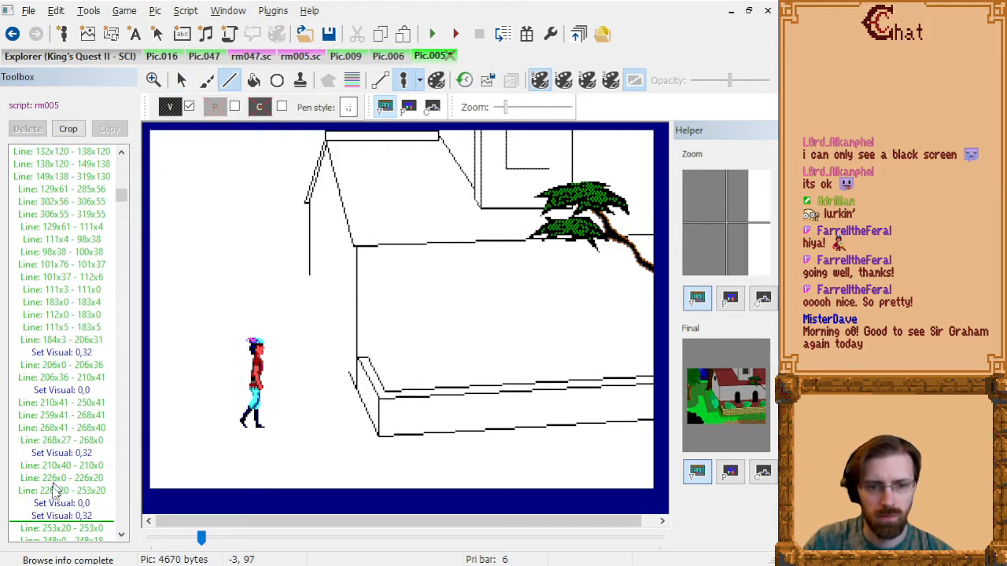
click(95, 513)
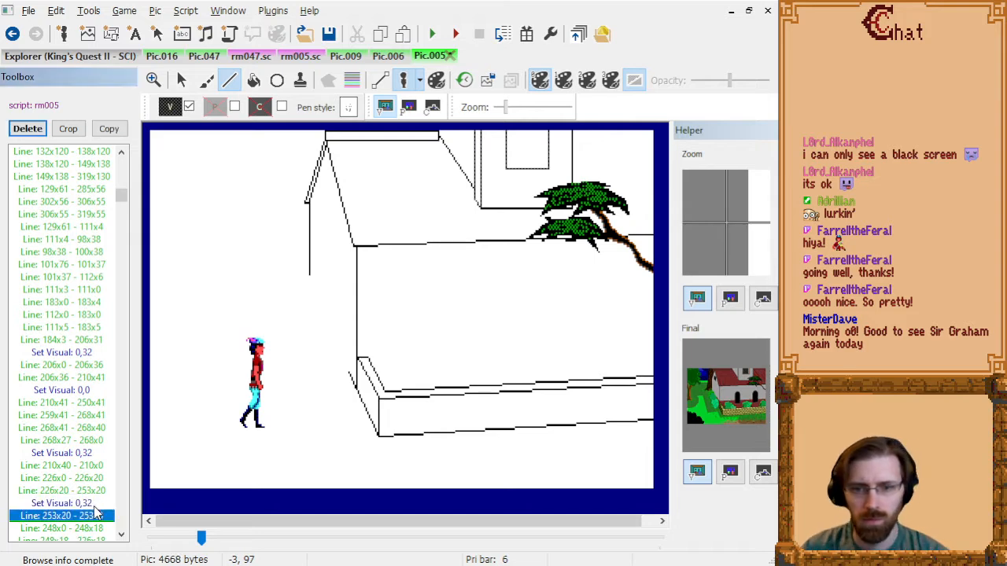
click(95, 507)
key(Delete)
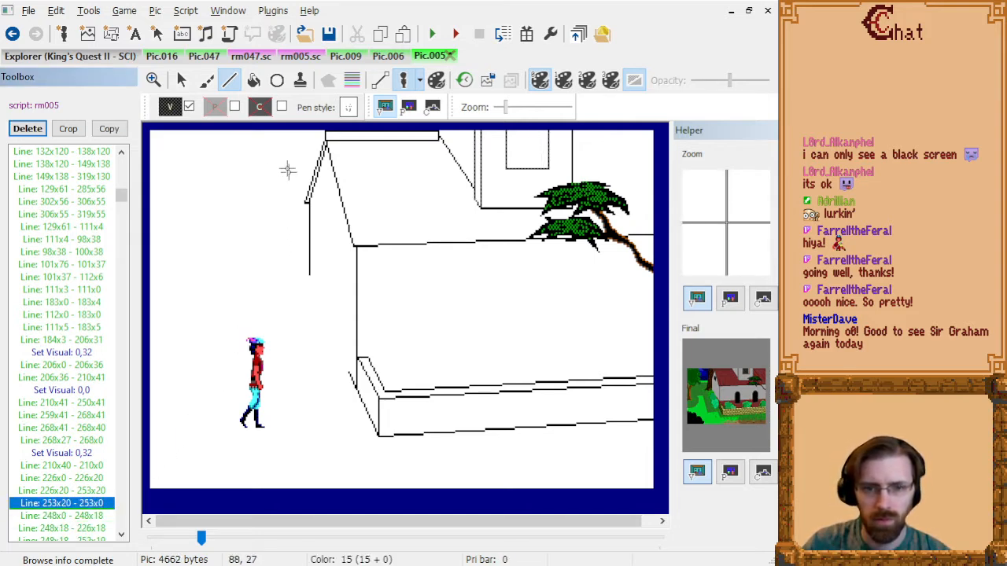
- Restore visual colour 0,0 after the tower window line 253x20 - 253x0 and display the complete picture
click(180, 112)
click(349, 181)
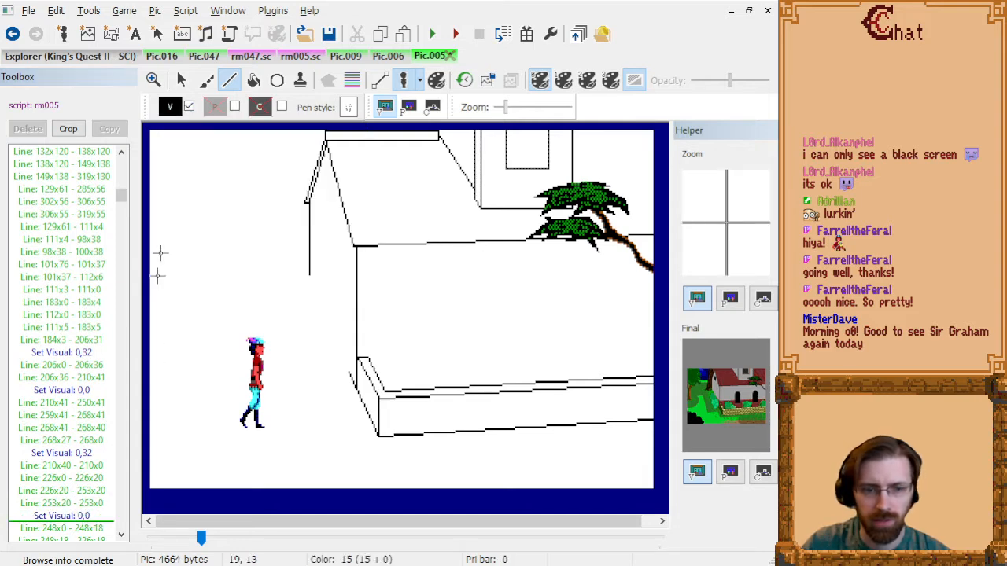
click(94, 523)
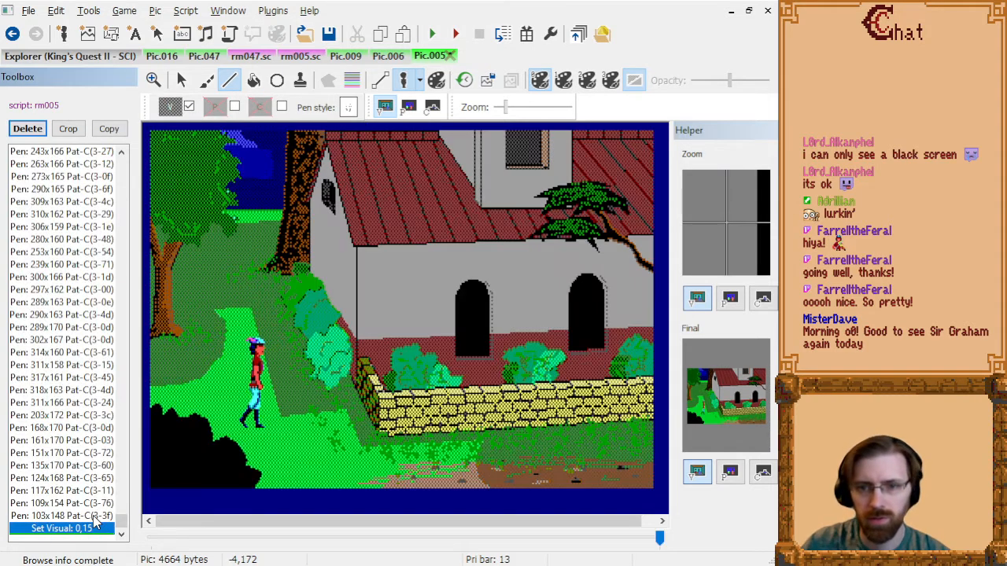
- Trace the Pic.005 drawing history from the background just outside the church gable to the Set Visual 0,32 command after Fill 115x32
click(464, 81)
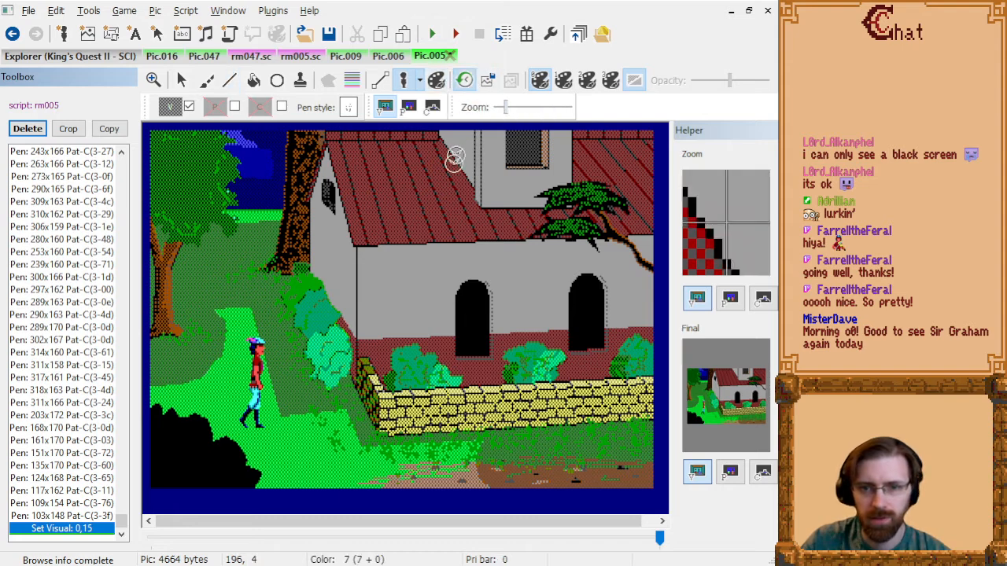
click(283, 210)
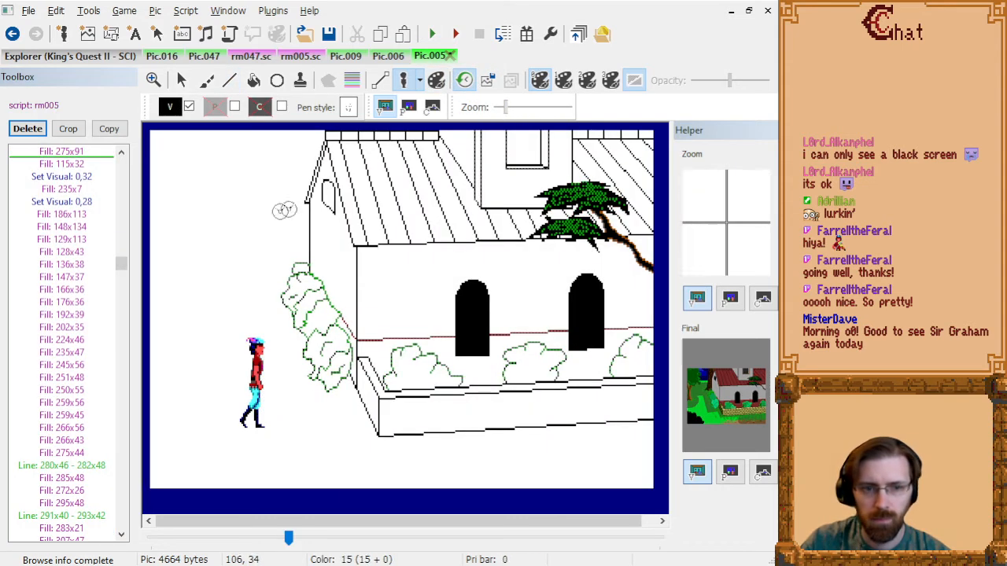
click(75, 163)
key(Down)
key(Down)
key(Up)
key(Up)
key(Up)
key(Down)
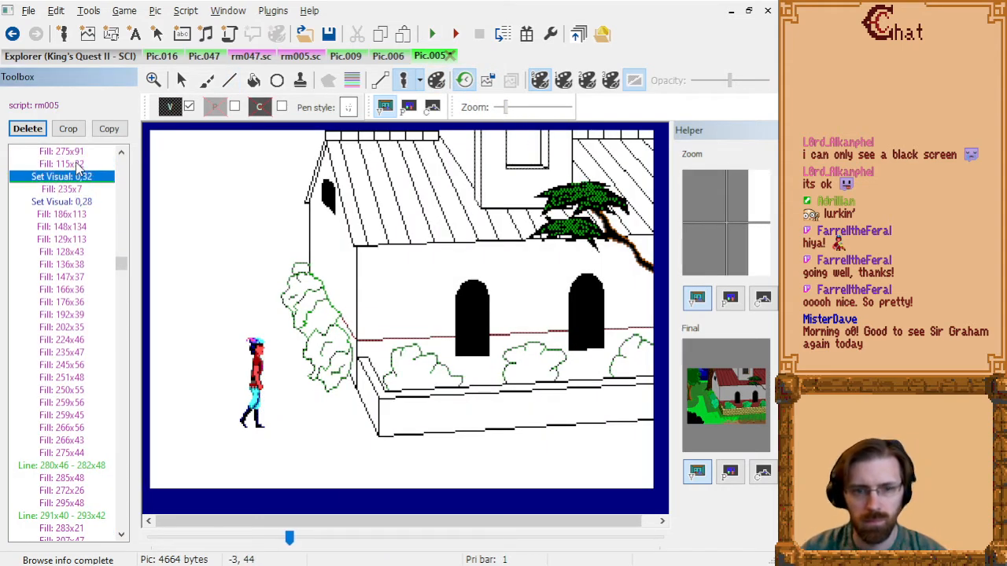
- Step forward through the roof and wall fills and make line 117x39 - 117x41 the insertion point for new commands
key(Down)
key(Down)
key(Down)
key(Down)
key(Down)
key(Down)
key(Down)
key(Down)
key(Down)
key(Down)
key(Down)
key(Down)
key(Down)
key(Down)
key(Down)
key(Down)
key(Down)
key(Down)
key(Down)
key(Down)
key(Down)
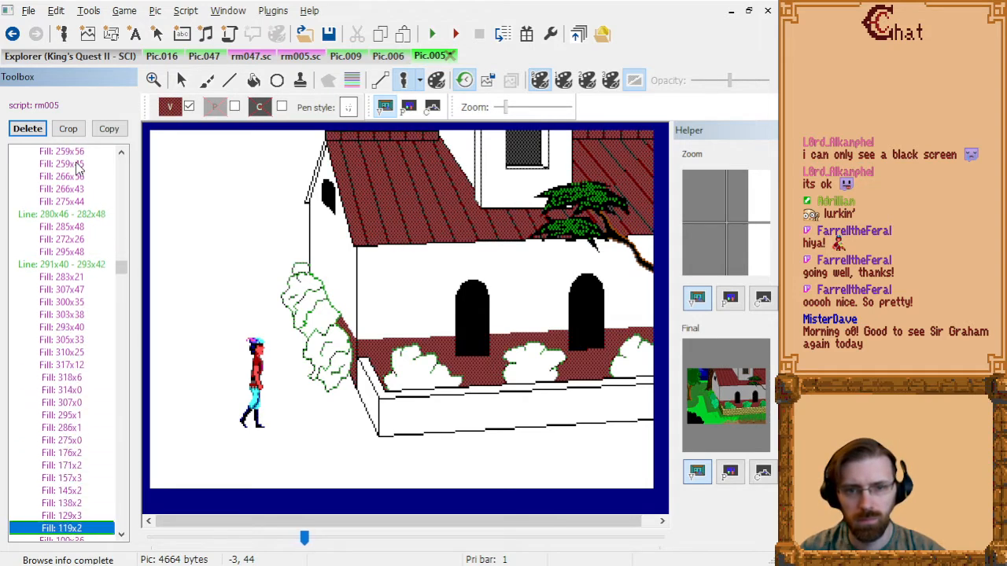
key(Down)
key(Down)
key(Down)
key(Down)
key(Down)
key(Down)
key(Down)
key(Down)
key(Down)
key(Down)
key(Down)
key(Down)
key(Down)
key(Down)
key(Down)
key(Down)
key(Down)
key(Down)
key(Down)
key(Down)
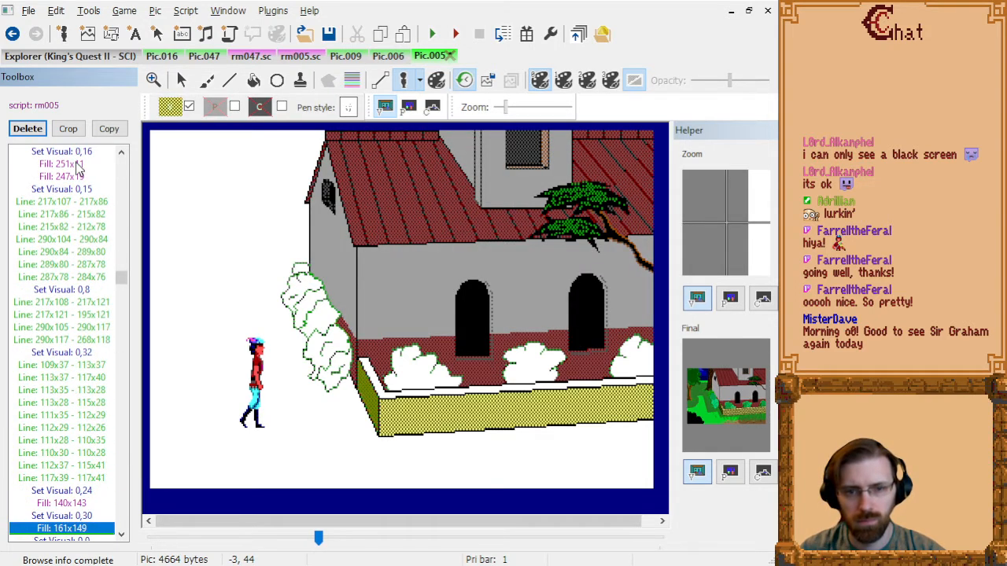
key(Up)
key(Up)
key(Up)
key(Down)
key(Up)
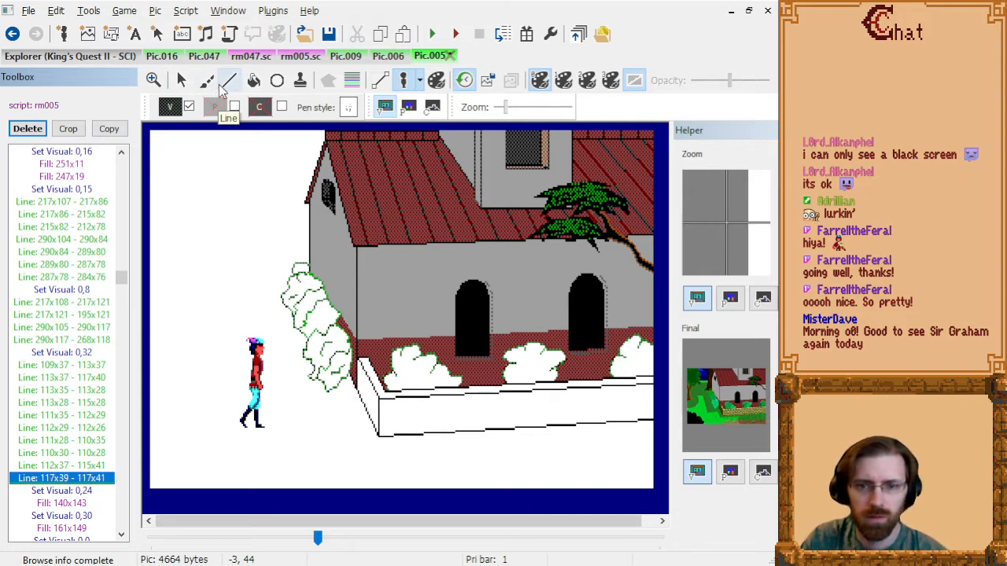
- Set visual colour 0,15 and draw crack lines on the upper left of the long wall, 150x77 - 162x84 and 155x67 - 159x76
click(169, 107)
click(348, 182)
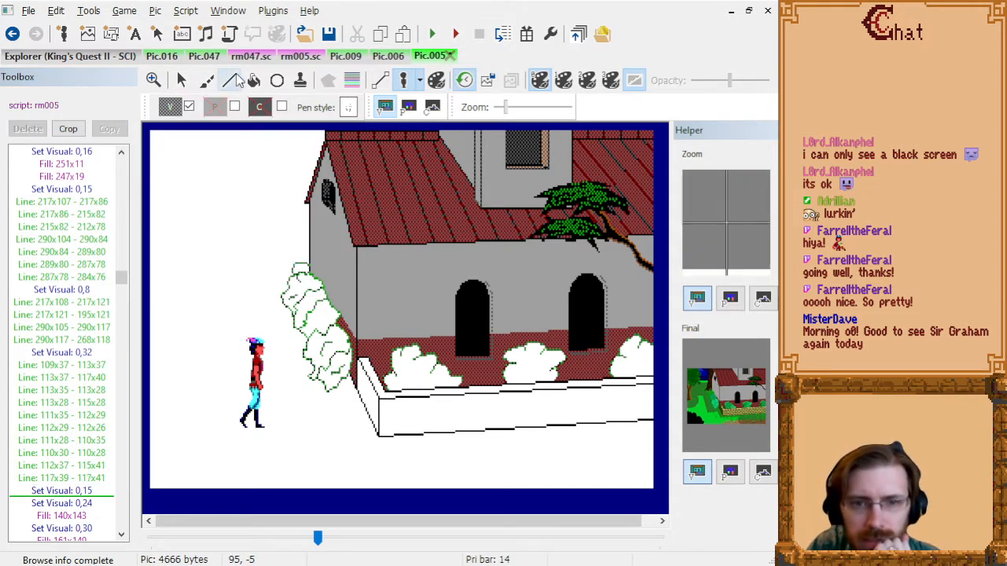
click(229, 80)
click(385, 277)
click(392, 279)
click(392, 282)
click(393, 287)
click(393, 286)
click(404, 290)
click(390, 258)
click(389, 266)
click(388, 270)
click(396, 275)
- Draw a cluster of crack lines low on the grey wall before the first arched window, from 166x102 through to 171x99
click(411, 323)
click(415, 322)
click(423, 323)
click(413, 319)
click(412, 319)
click(425, 318)
click(426, 318)
click(425, 313)
click(420, 317)
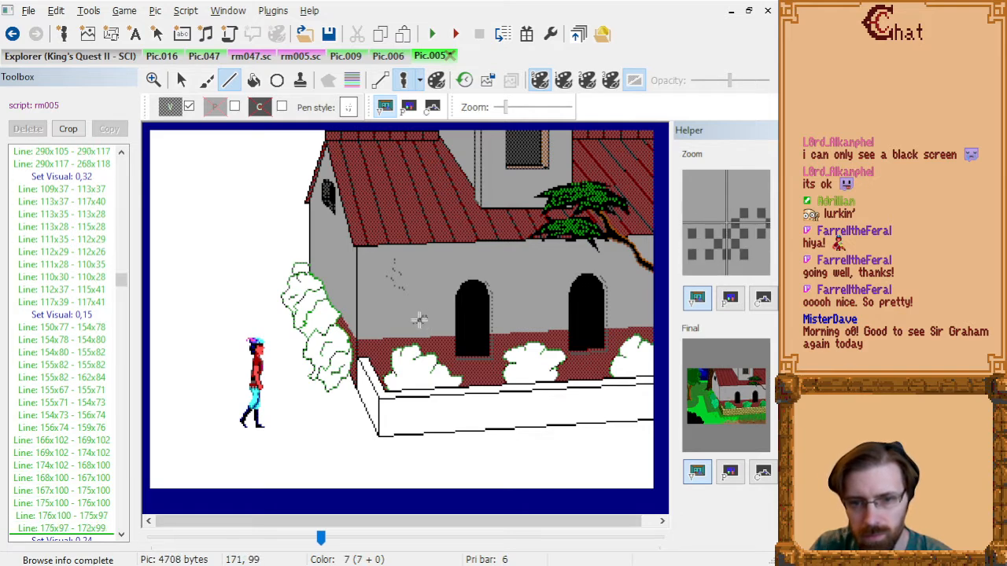
click(418, 317)
- Draw crack lines beside the tops of the two arched windows, 193x75 - 183x81 and 253x75 - 249x82
click(453, 273)
click(441, 274)
click(441, 276)
click(443, 281)
click(437, 281)
click(545, 283)
click(542, 288)
click(541, 288)
- Draw a zigzag of crack lines on the wall between the two arched windows, from 228x100 to 234x94
click(508, 320)
click(504, 316)
click(502, 306)
click(511, 317)
click(513, 319)
click(505, 313)
click(505, 310)
click(517, 306)
click(519, 307)
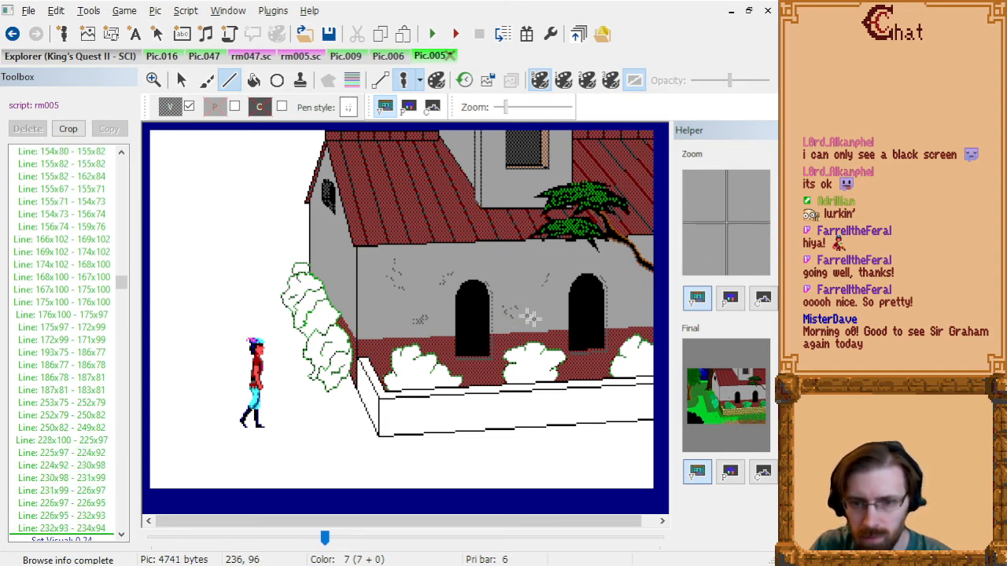
- Draw short horizontal crack lines at the wall's right end, 305x97 - 316x96 and 309x97 - 314x97
click(628, 313)
click(630, 313)
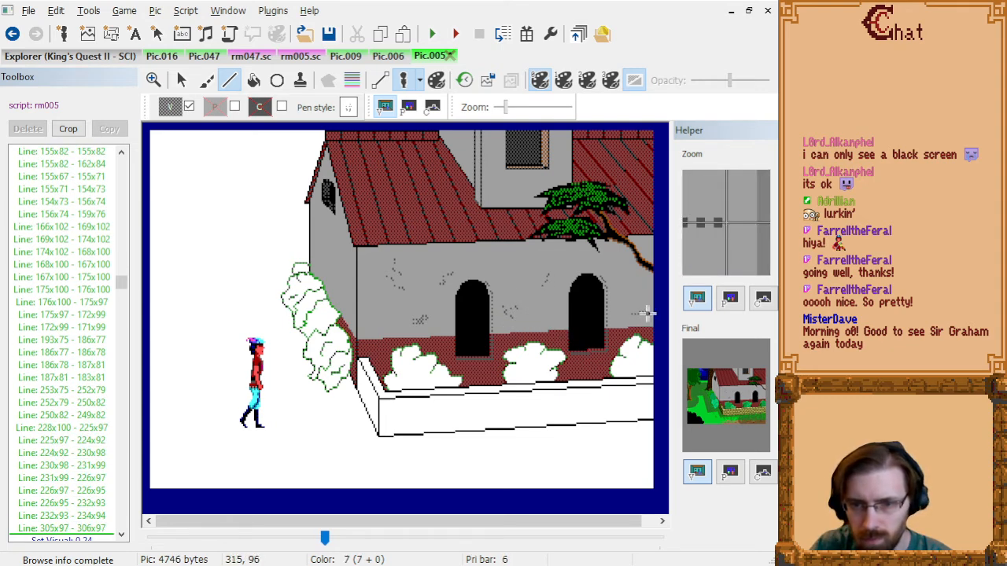
click(646, 311)
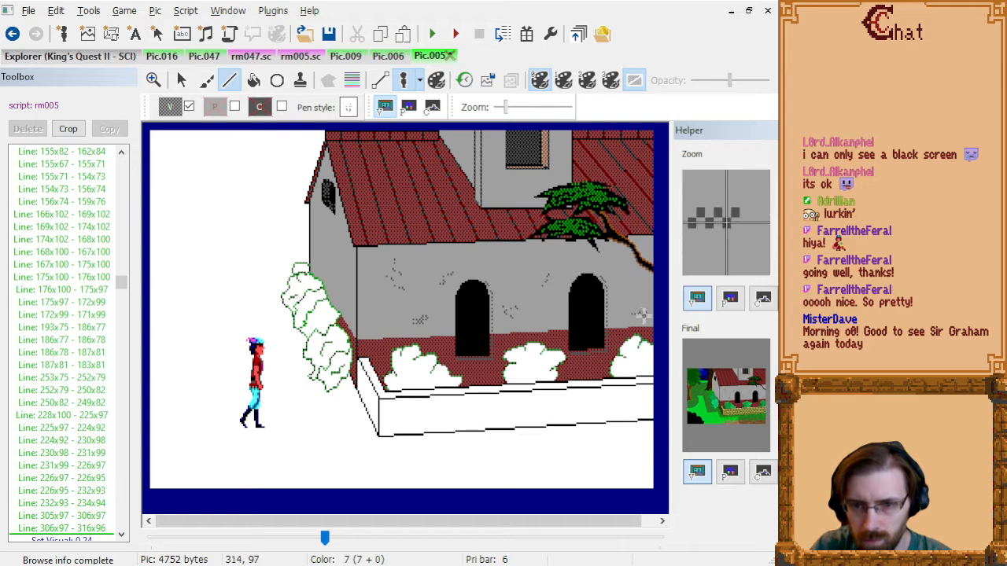
click(643, 314)
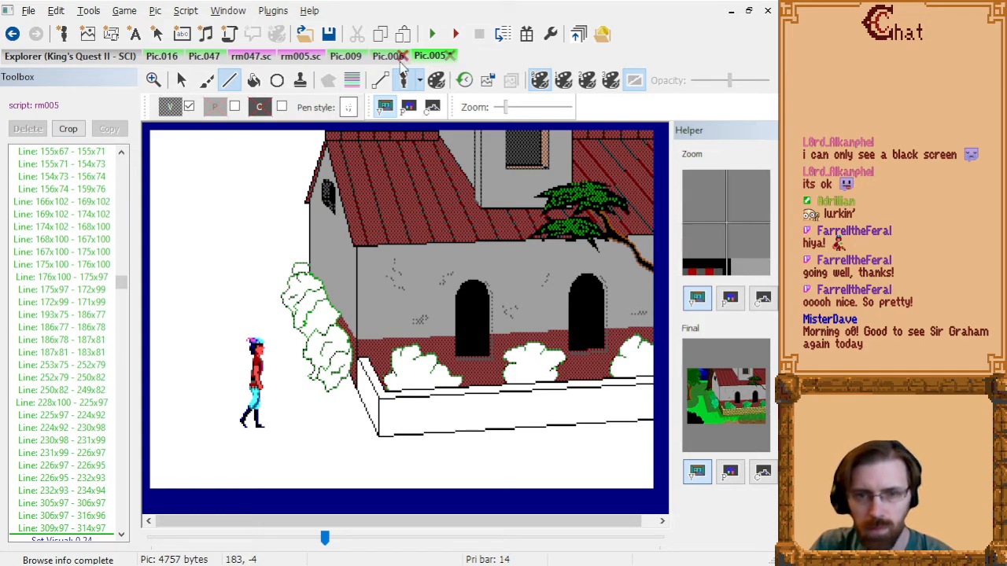
- Compare with Pic.006, then draw Pic.005 gable-wall cracks at 122x79 - 120x76, 109x50 - 106x51 and 104x69 - 109x67
click(387, 58)
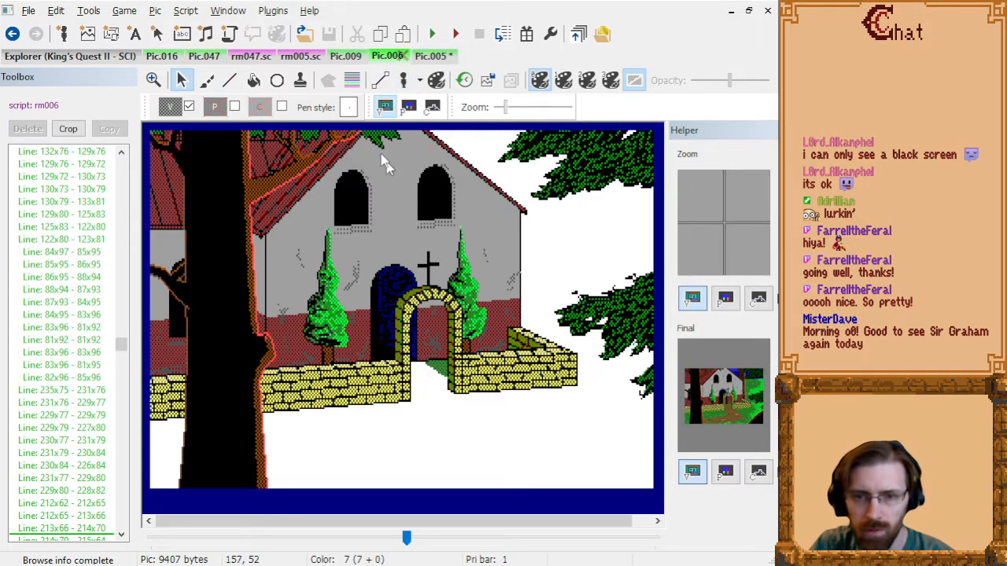
click(431, 57)
click(342, 281)
click(333, 272)
click(339, 273)
click(339, 276)
right_click(339, 275)
click(322, 228)
click(320, 228)
click(317, 229)
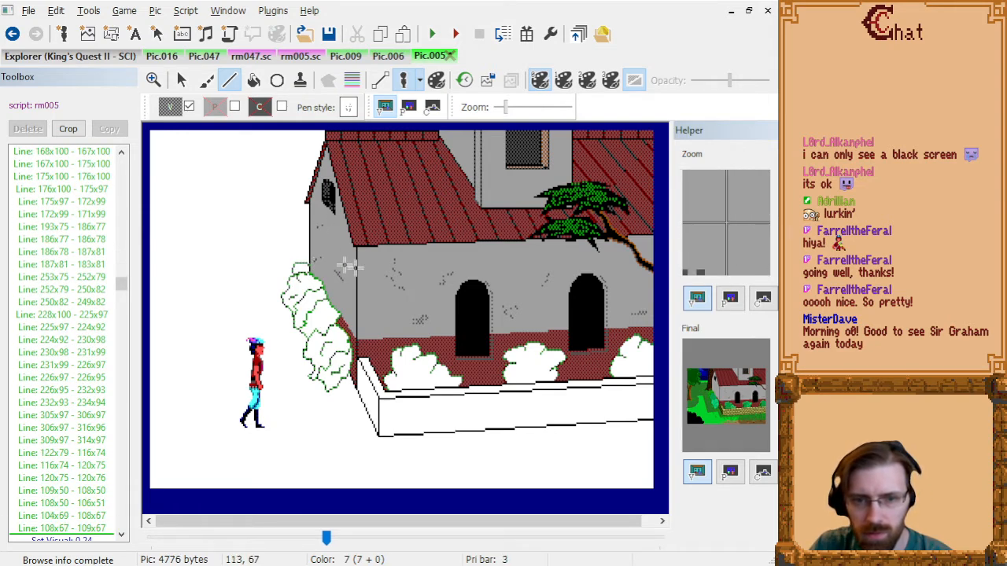
- Check the cracks in Pic.006, then thicken the upper-left wall crack in Pic.005 with lines from 160x80 to 154x76
click(387, 56)
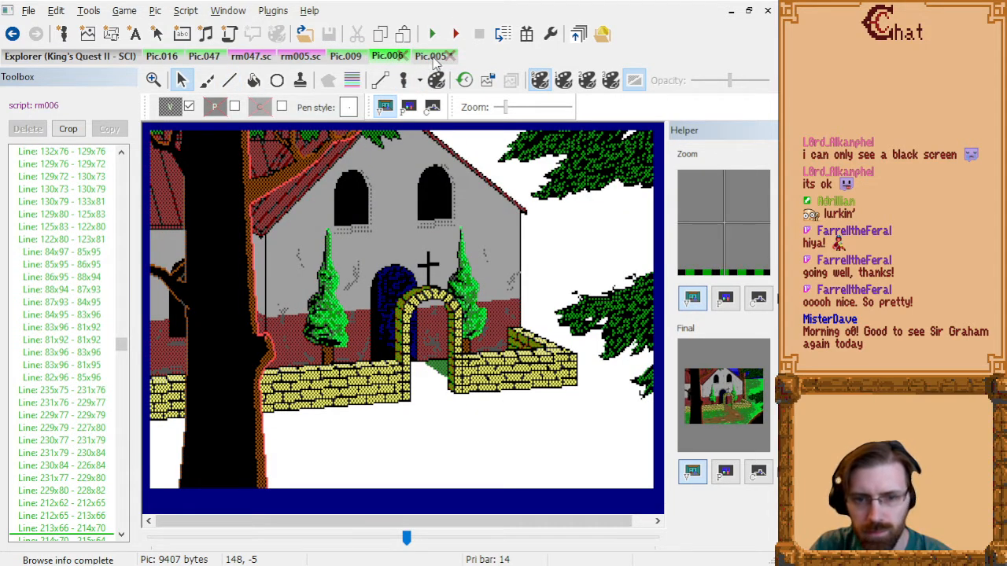
click(431, 56)
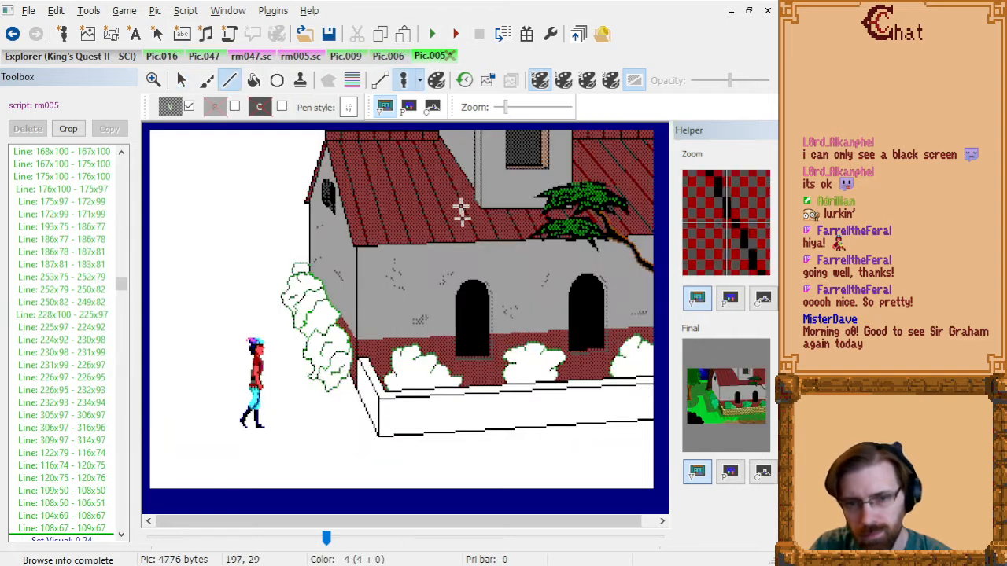
click(394, 273)
click(395, 271)
click(399, 282)
click(405, 283)
click(403, 283)
click(393, 277)
click(392, 275)
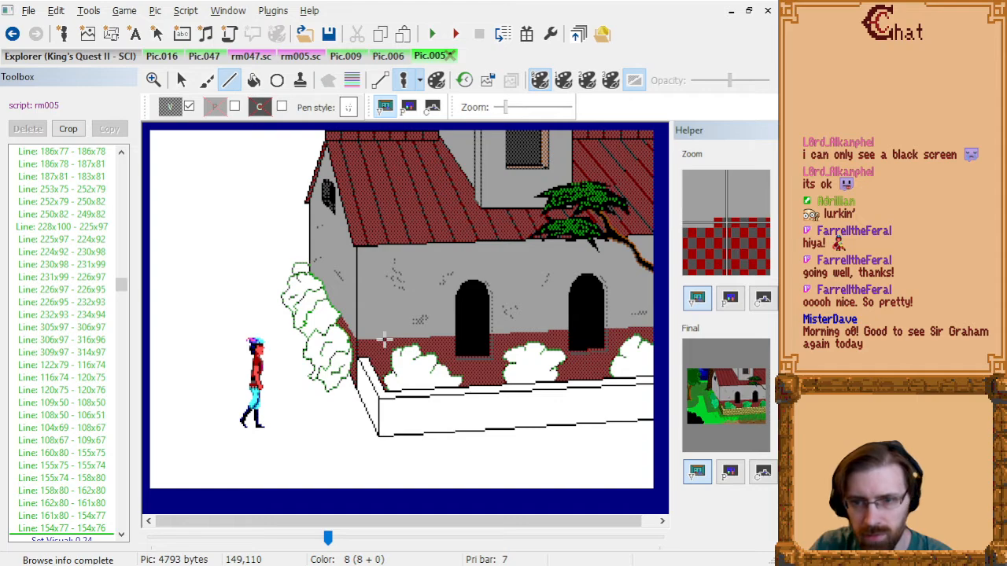
- Draw short crack lines on the grey wall just above the red band, from 153x109 to 159x108
scroll(386, 347, up, 2)
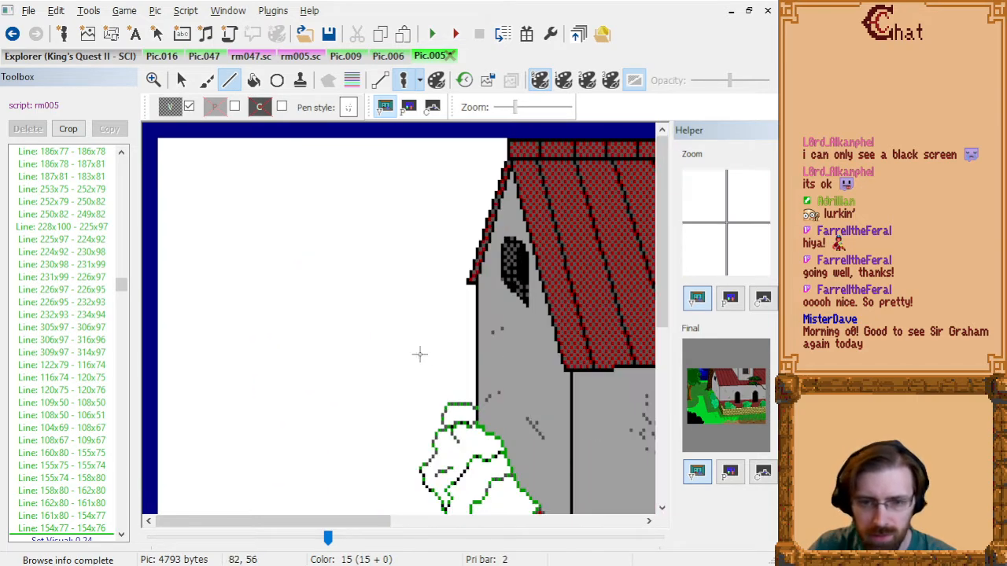
scroll(463, 432, down, 3)
scroll(464, 409, right, 5)
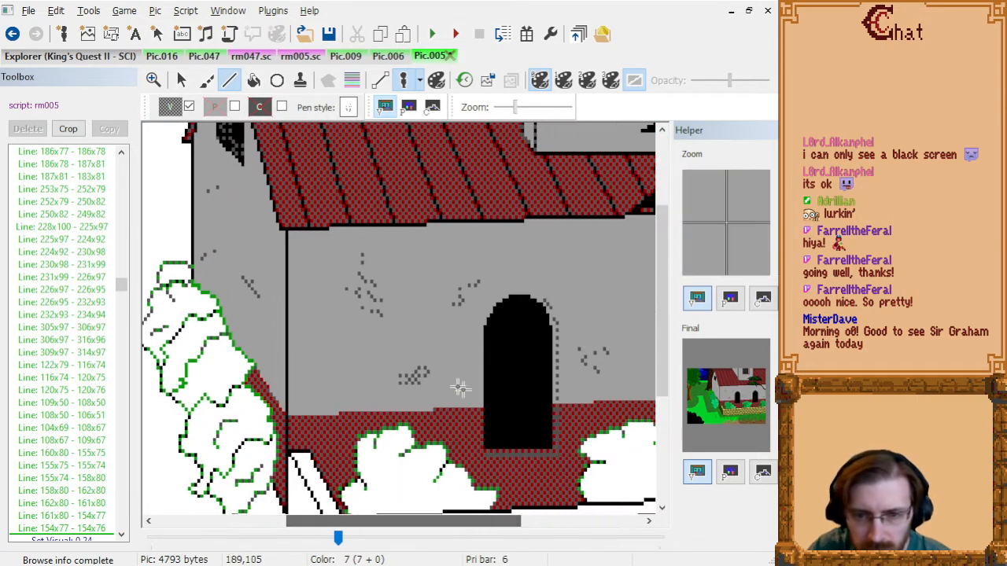
click(355, 413)
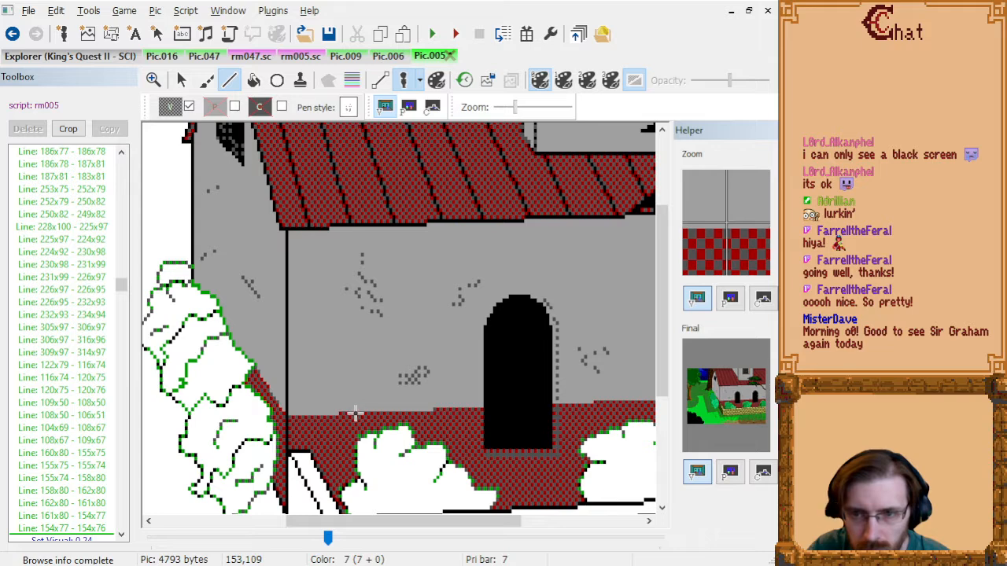
click(366, 412)
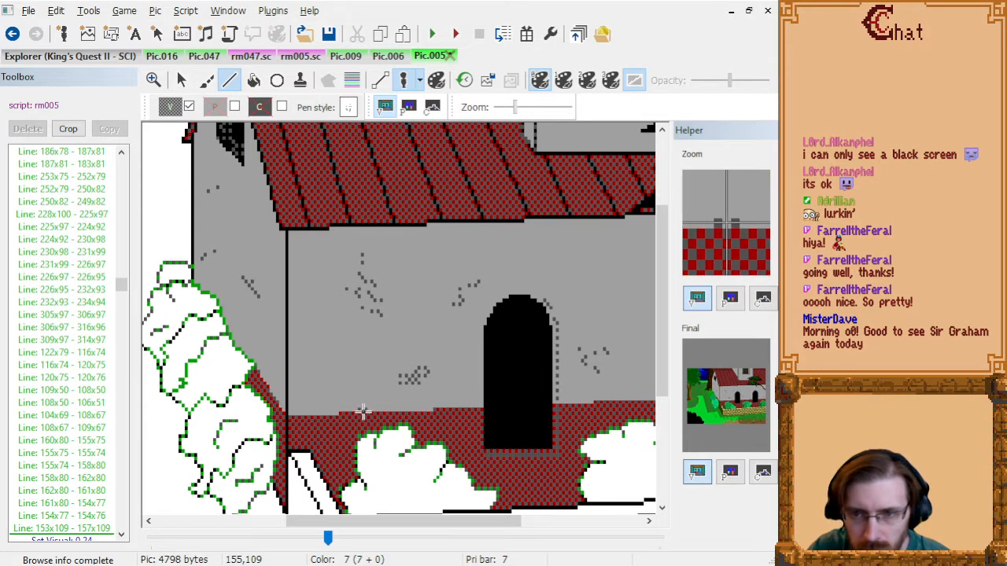
click(363, 407)
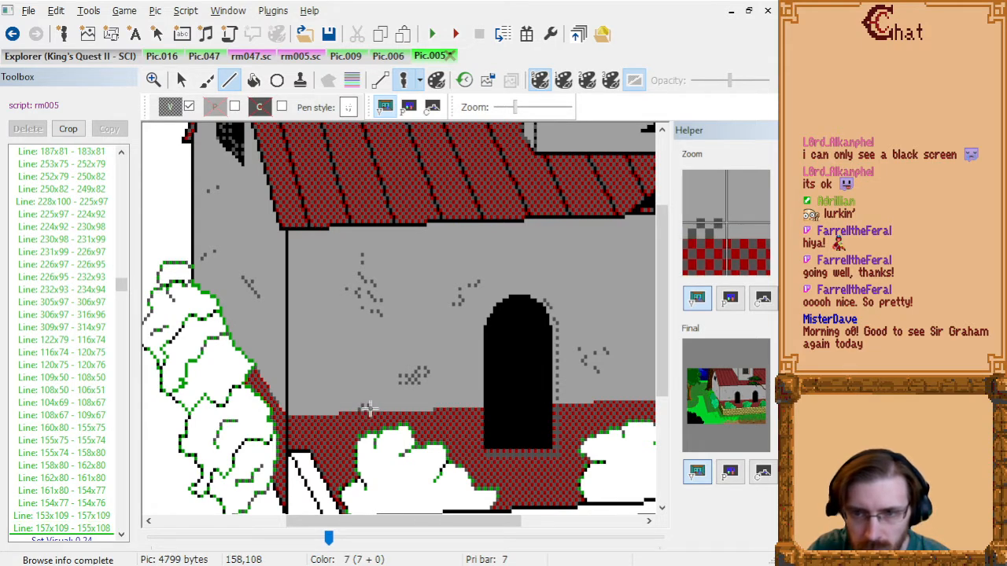
click(371, 407)
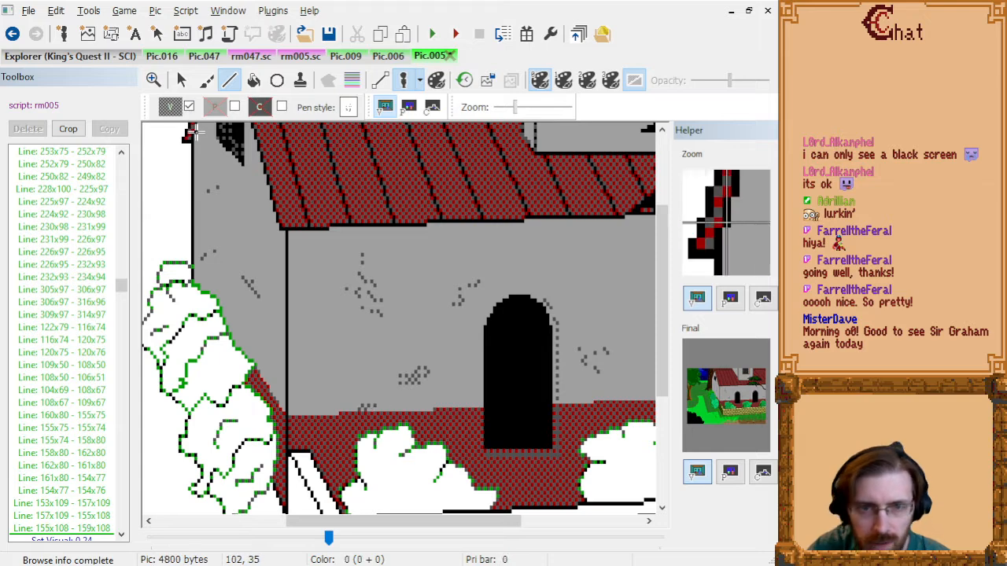
- Set visual colour 0,8 and extend that crack into the red band with lines from 156x110 to 151x111
click(174, 111)
click(179, 180)
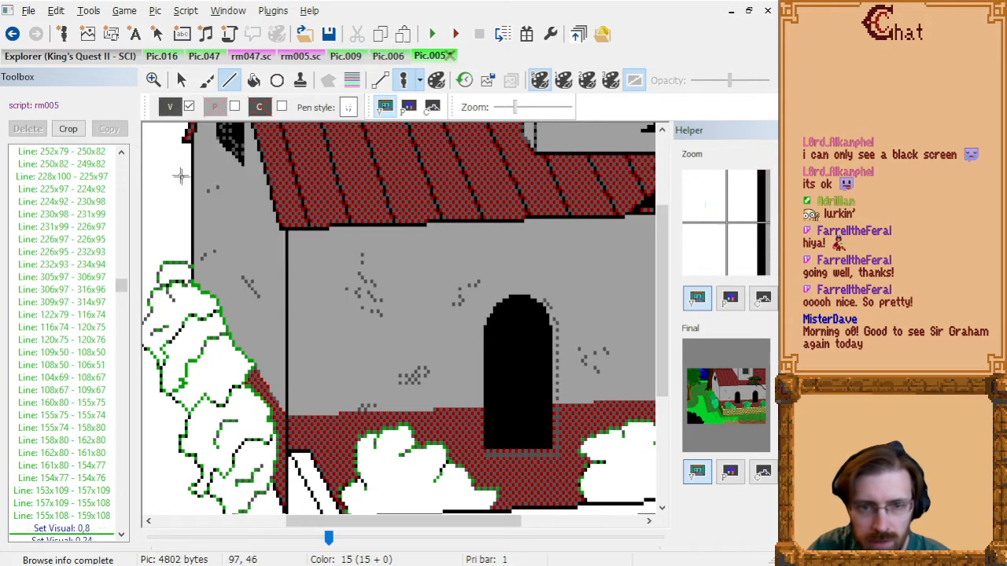
click(353, 417)
click(347, 417)
click(350, 417)
- Draw crack lines in the red band just left of the first arched window, from 191x117 to 187x115
click(475, 441)
click(465, 438)
click(459, 430)
click(459, 430)
click(463, 433)
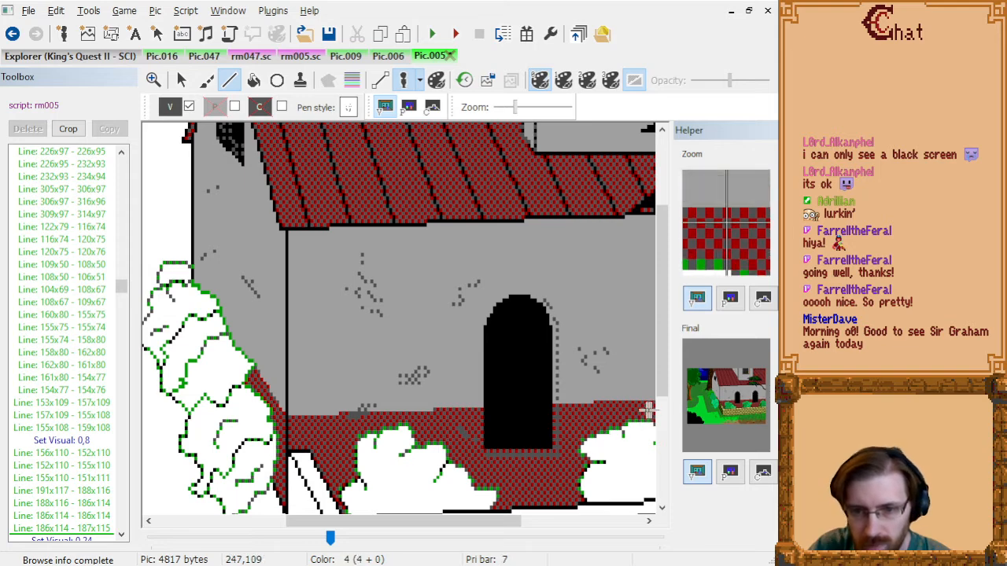
- Draw a small cluster of crack lines in the red band below the first arched window, from 214x131 to 213x129
click(545, 491)
click(538, 489)
click(536, 486)
click(551, 486)
click(545, 485)
click(539, 485)
- Draw crack lines in the red band at the building corner, 139x115 - 142x116, and on the side wall, 120x101 - 123x103
click(307, 431)
click(317, 435)
click(319, 435)
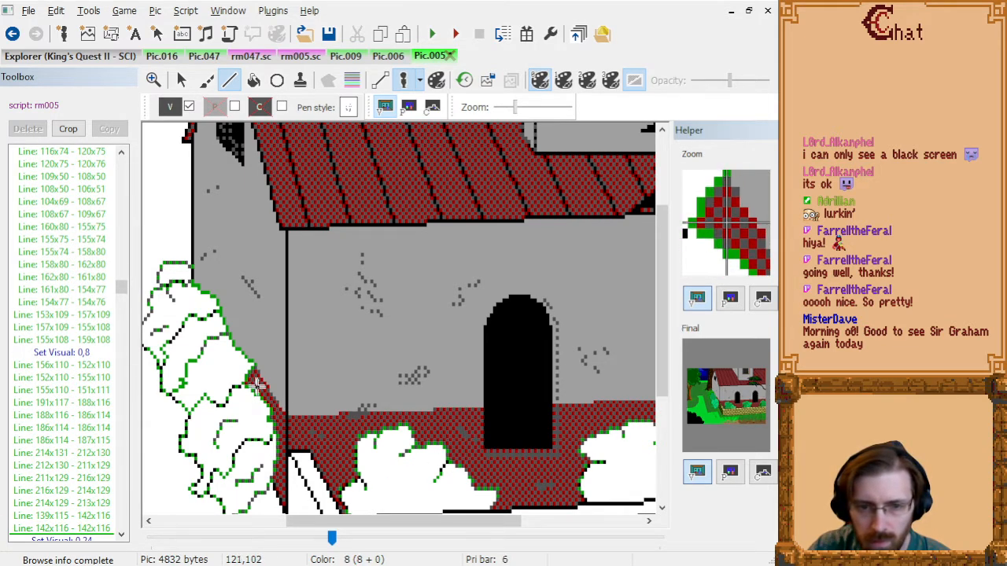
click(262, 390)
right_click(262, 390)
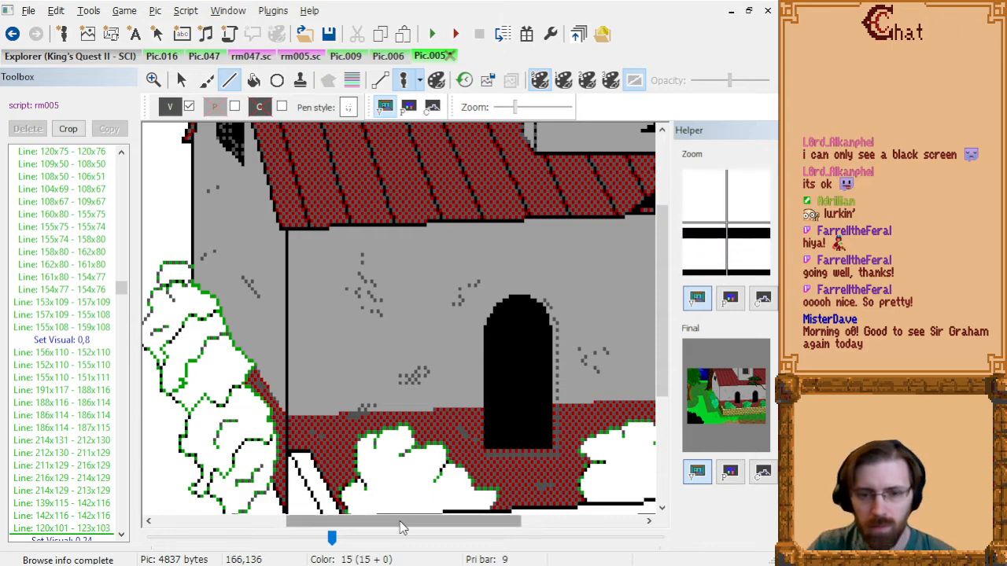
- Draw red-band crack lines below the second arched window, 279x122 to 277x124, and to its right, 300x107 to 298x108
drag(400, 527, 522, 527)
click(487, 462)
click(471, 469)
click(465, 472)
click(474, 469)
click(481, 468)
click(468, 469)
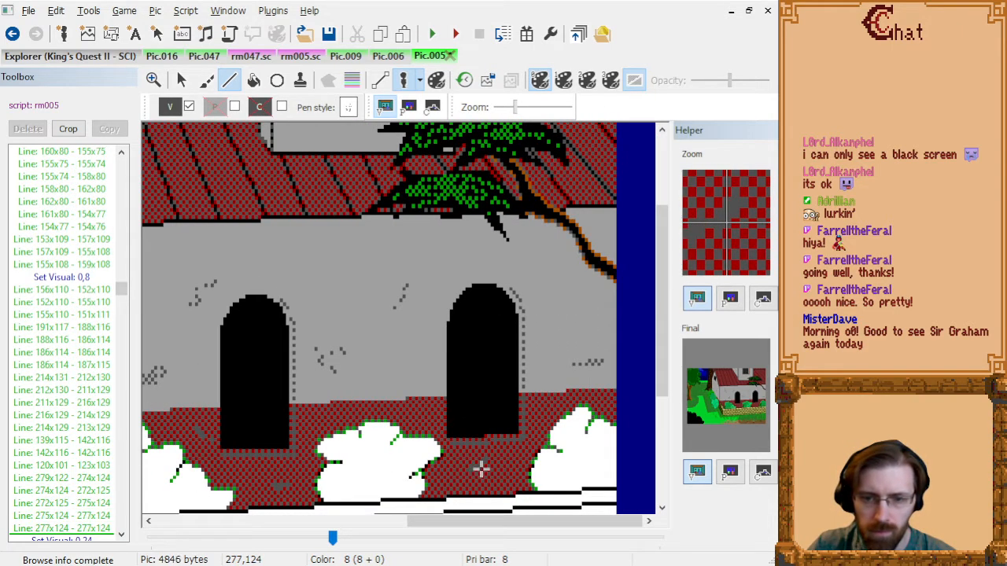
click(553, 404)
click(543, 415)
click(549, 409)
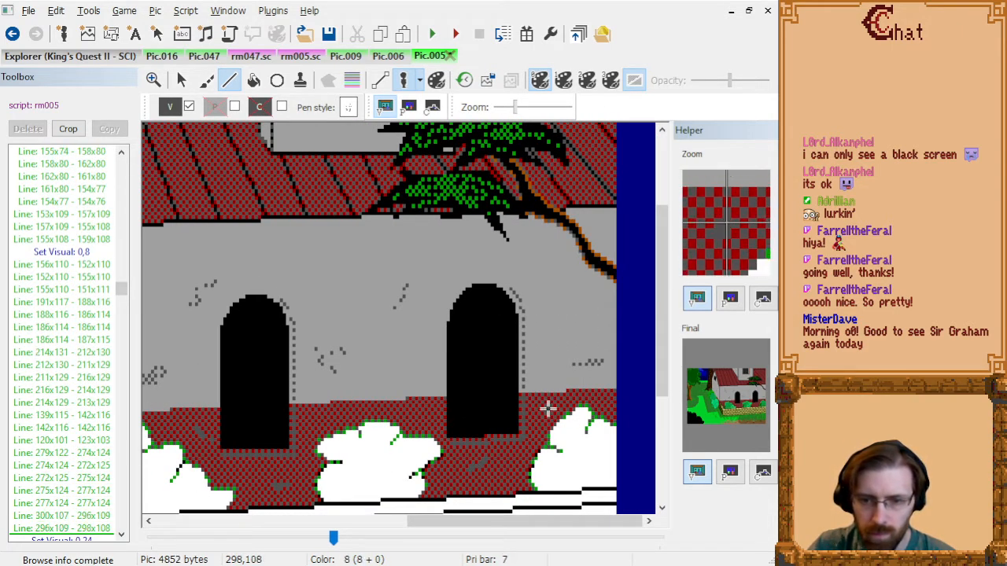
- Draw crack lines at the upper edge of the red band between the two arched windows, from 255x109 to 255x107
click(410, 410)
click(402, 404)
click(399, 399)
click(397, 387)
click(402, 399)
click(407, 398)
click(410, 399)
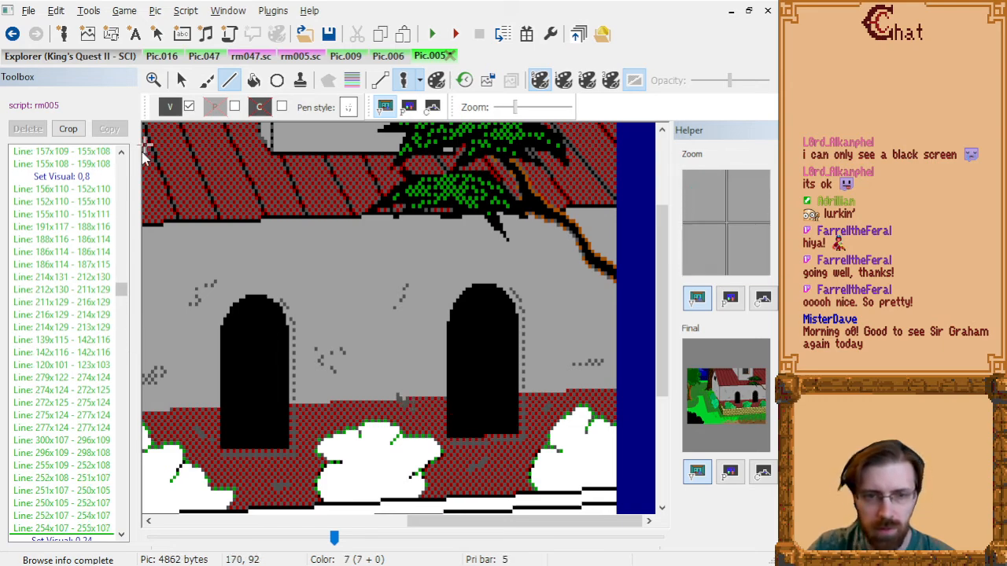
- Switch the visual colour to 0,15 and extend that crack into the grey wall above, with lines from 251x106 to 248x105
click(172, 109)
click(349, 184)
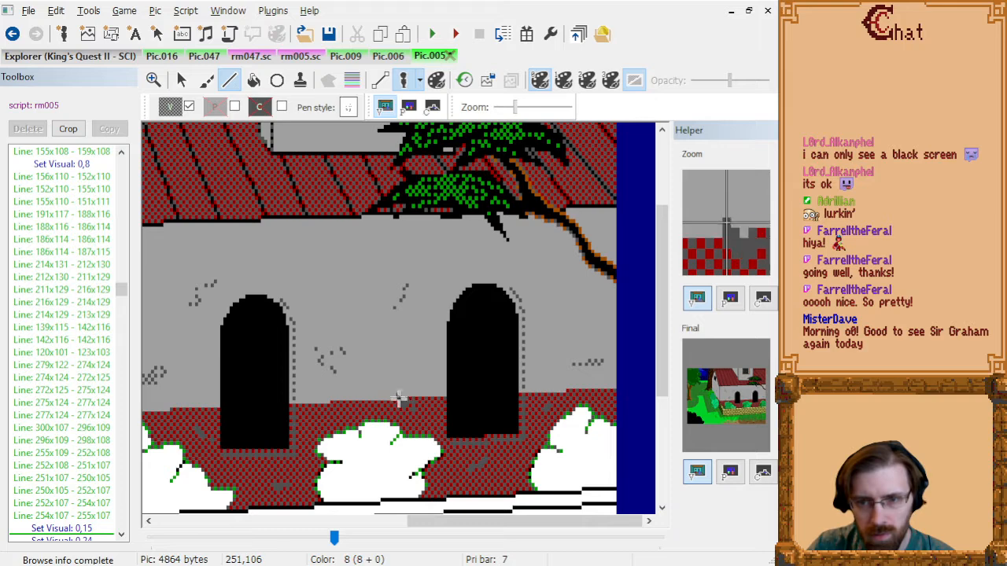
click(399, 399)
click(395, 397)
click(394, 395)
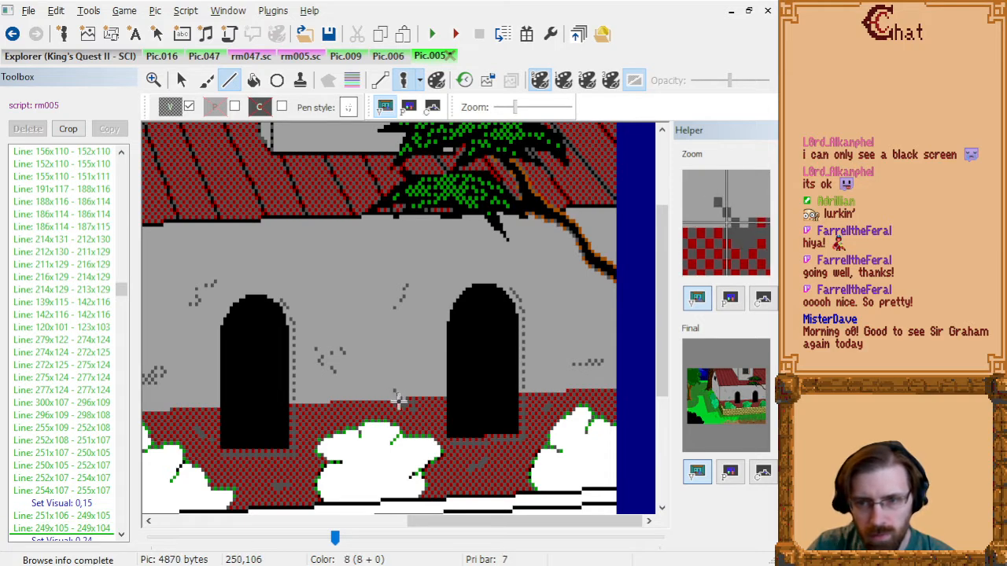
click(394, 397)
click(396, 398)
click(393, 397)
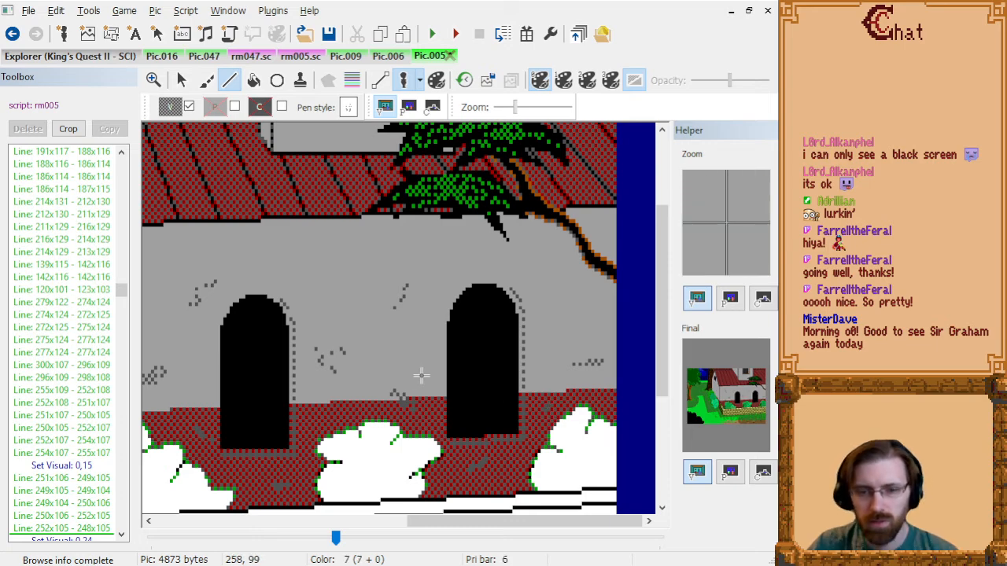
- Delete the four crack lines running from 155x67 to 159x76 on the upper front wall near the building corner
scroll(422, 375, down, 2)
scroll(427, 373, down, 3)
scroll(327, 246, up, 2)
scroll(334, 250, down, 1)
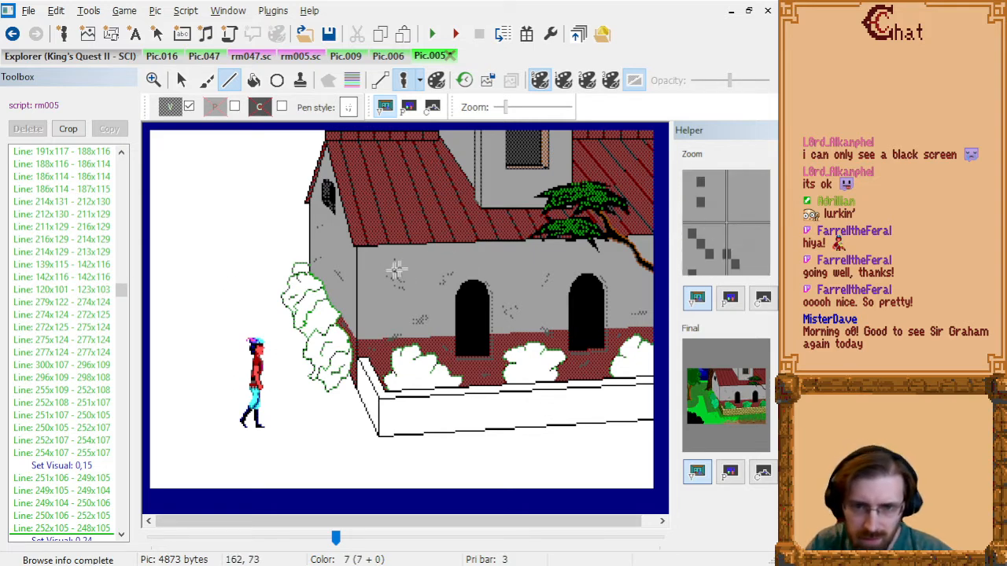
click(61, 220)
key(Page_Up)
key(Page_Up)
key(Page_Up)
key(Down)
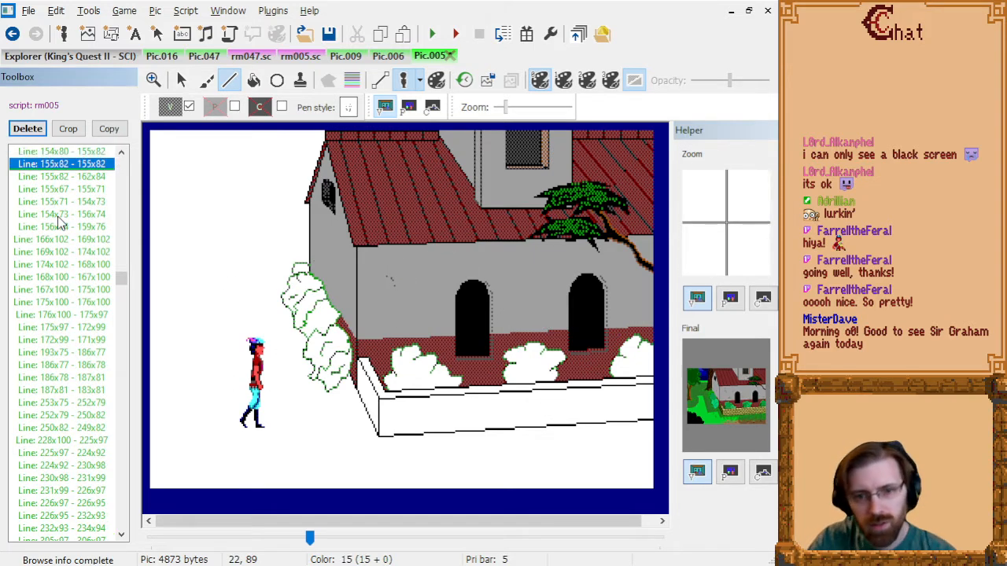
key(Down)
key(Down)
key(Down)
key(Down)
key(Down)
key(Down)
key(Down)
key(Down)
key(Up)
key(Up)
key(Up)
key(Up)
key(Up)
key(Up)
key(Up)
key(Down)
key(shift+Down)
key(shift+Down)
key(shift+Down)
key(Delete)
- Step through the remaining wall crack commands to review them, ending at the last command of the picture
key(Down)
key(Down)
key(Down)
key(Down)
key(Down)
key(Down)
key(Down)
key(Down)
key(Down)
key(Down)
key(Down)
key(Down)
key(Down)
key(Down)
key(Down)
key(Down)
key(Down)
key(Down)
key(Down)
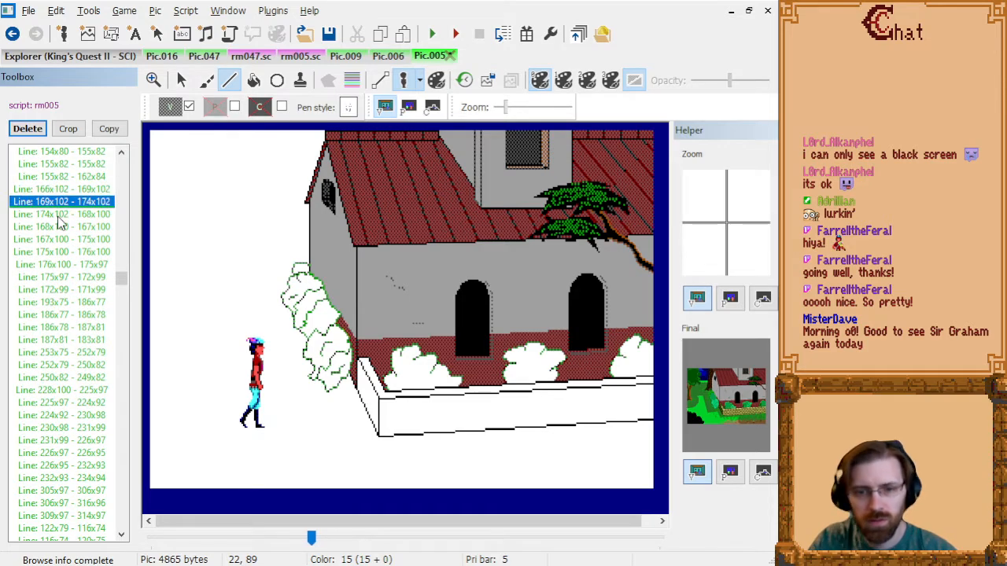
key(End)
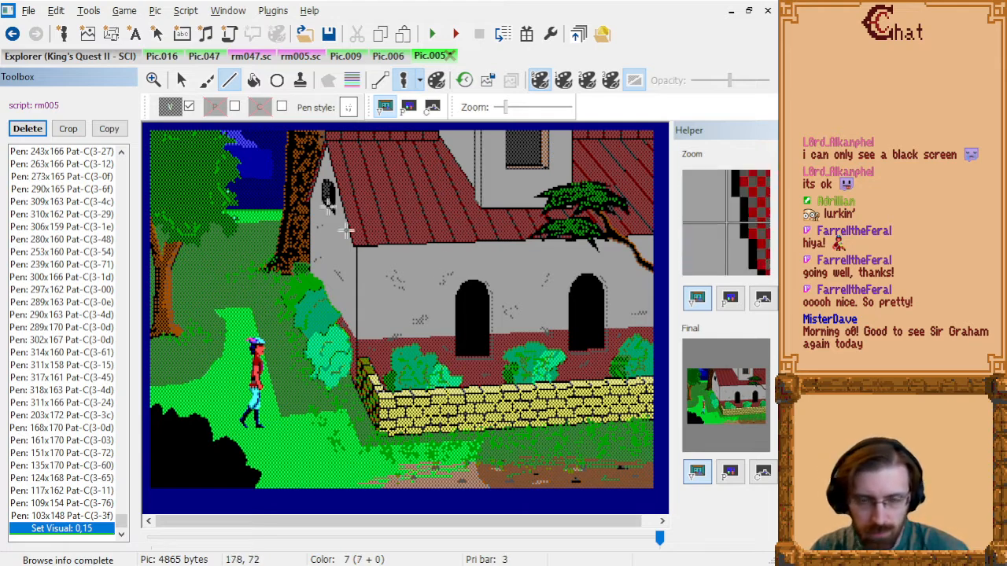
- Compare the wall cracks and window shading in Pic.006 with the completed Pic.005 picture
click(384, 59)
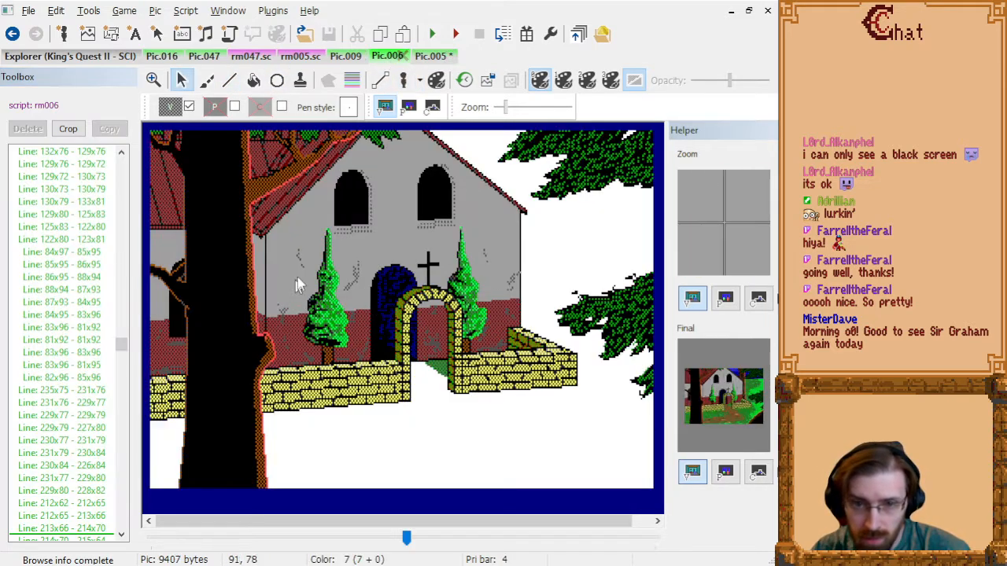
click(425, 58)
click(387, 56)
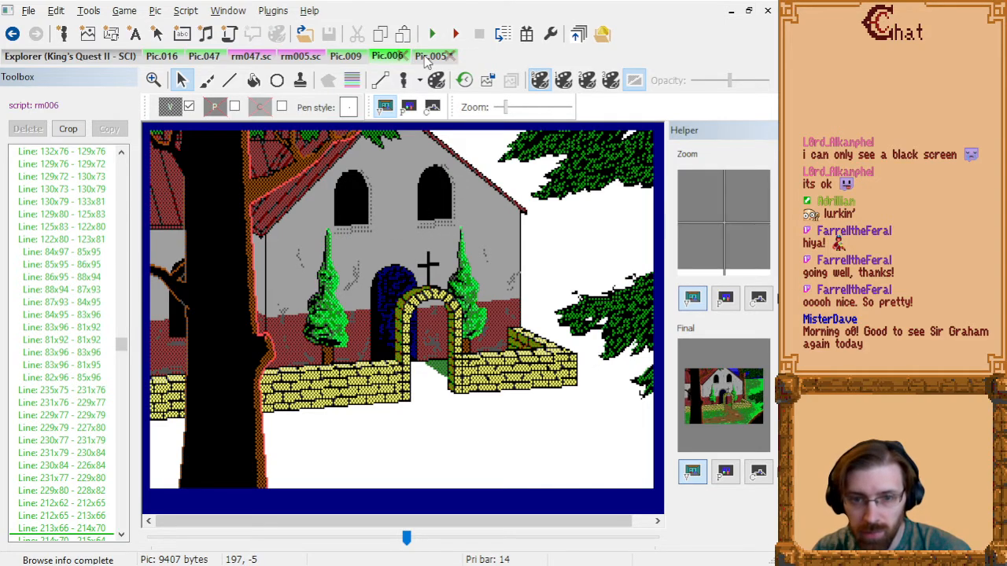
click(428, 57)
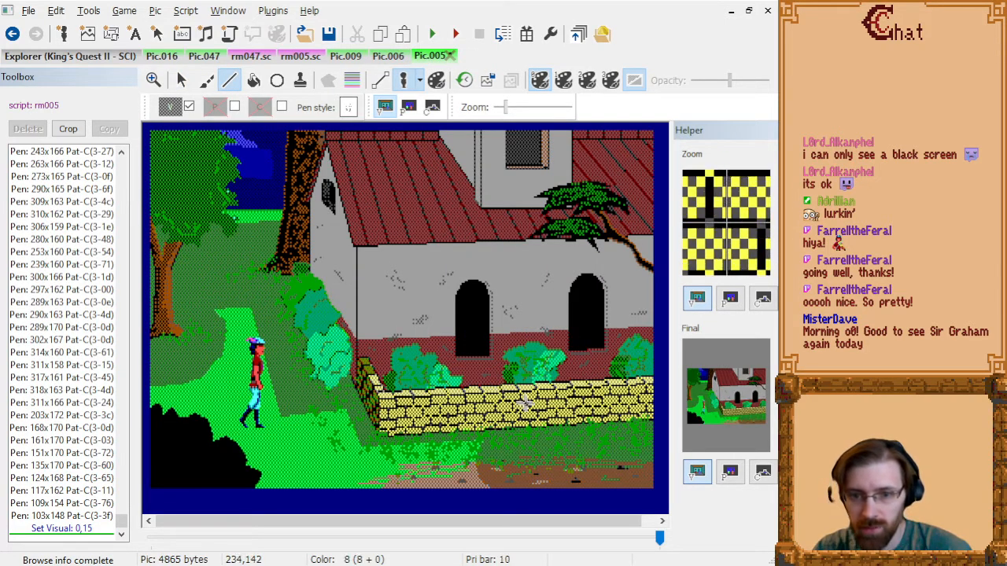
scroll(525, 401, up, 1)
scroll(530, 400, down, 3)
drag(427, 523, 576, 521)
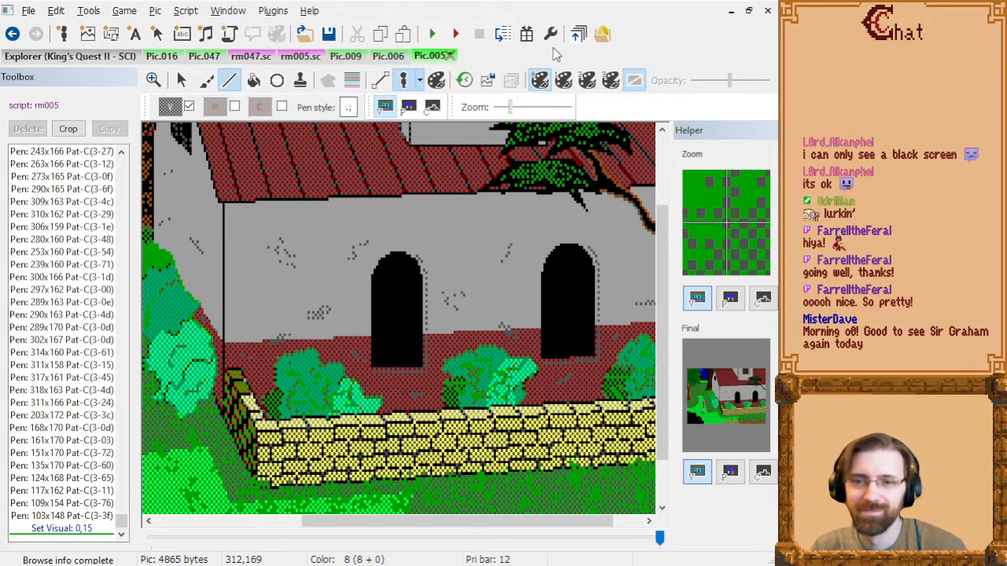
scroll(415, 354, down, 3)
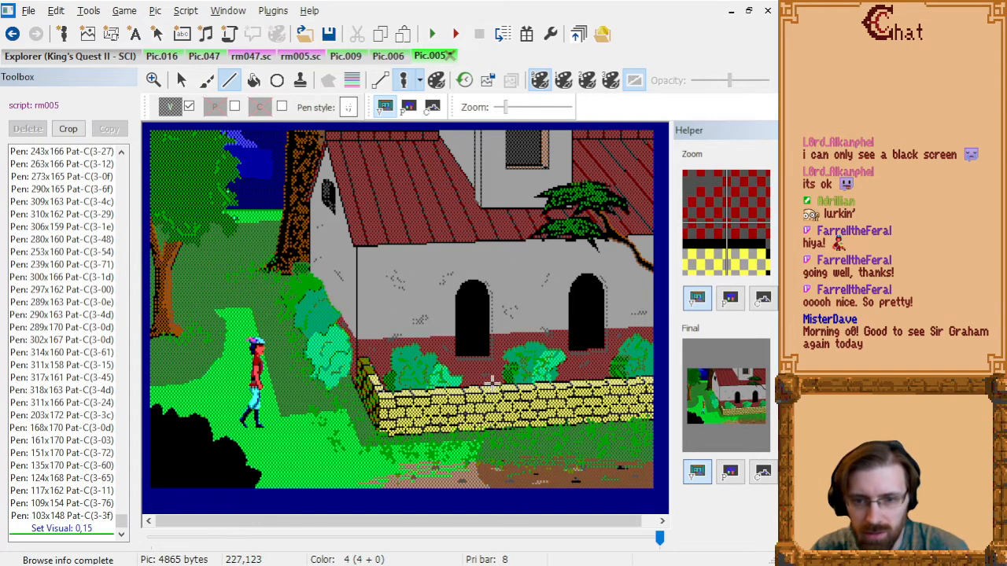
- Draw shading lines around the small gable window: 107x38 - 117x46, 107x40 - 116x46 and 119x46 - 119x36
scroll(492, 383, up, 2)
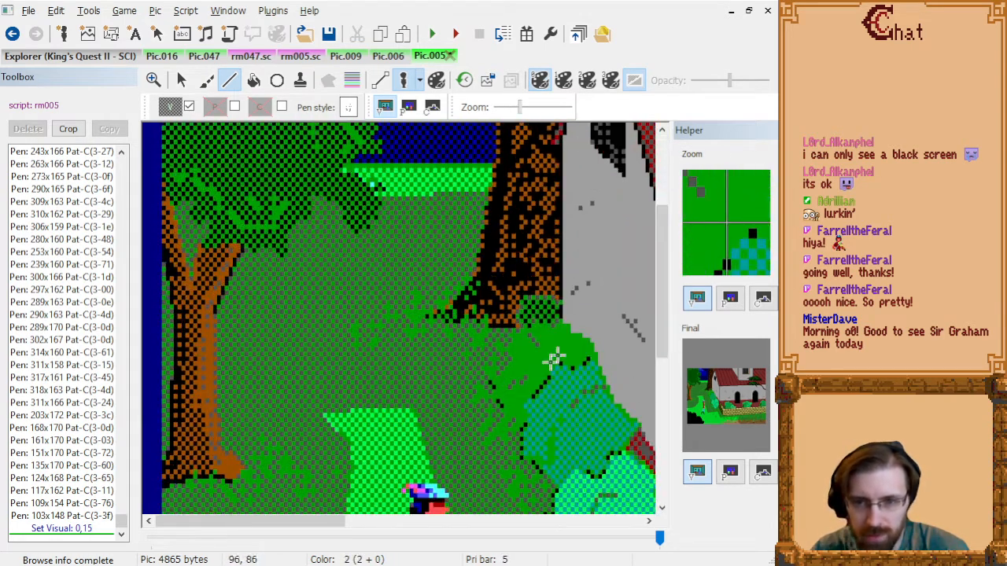
scroll(537, 381, up, 1)
drag(280, 525, 372, 523)
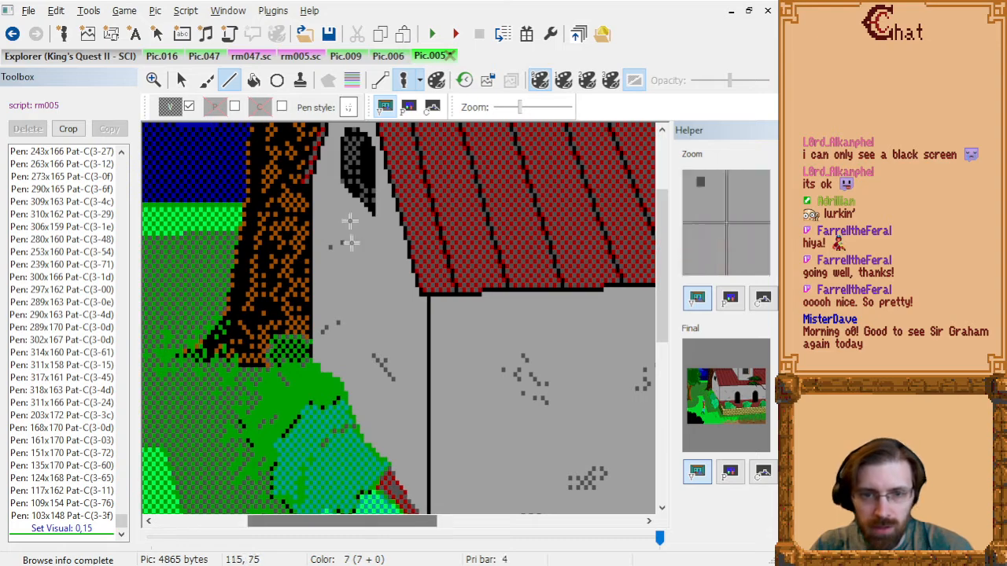
scroll(357, 312, up, 2)
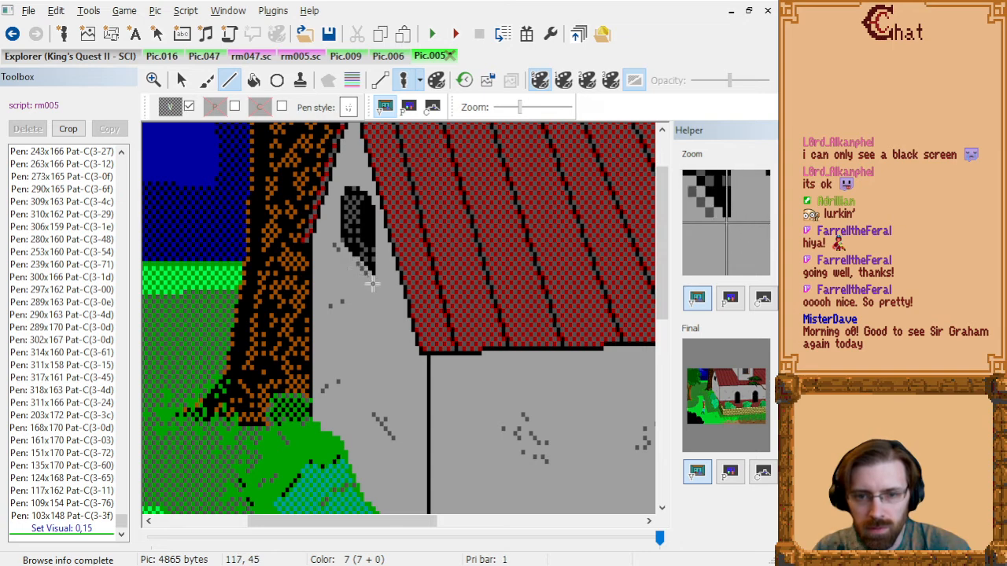
click(373, 285)
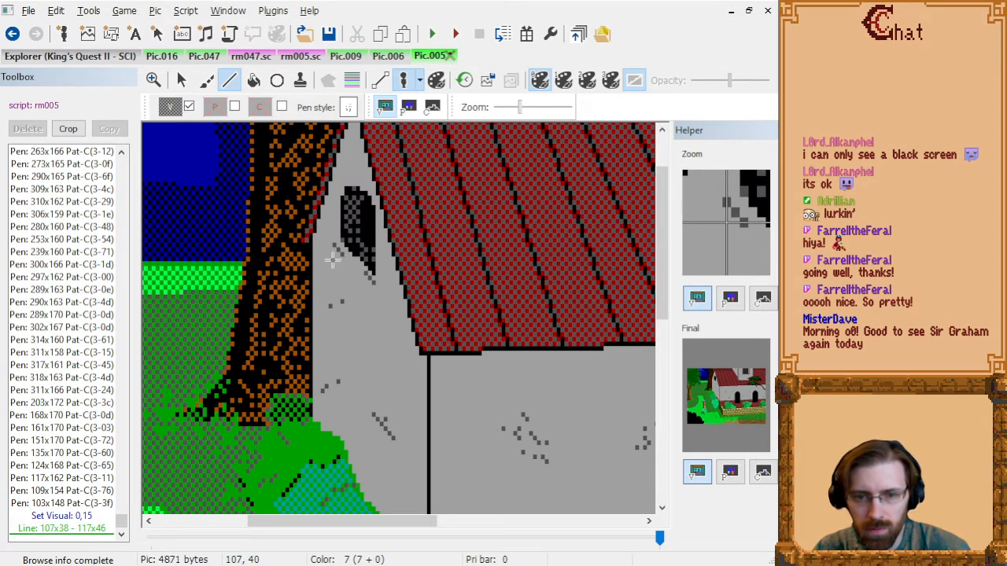
click(368, 288)
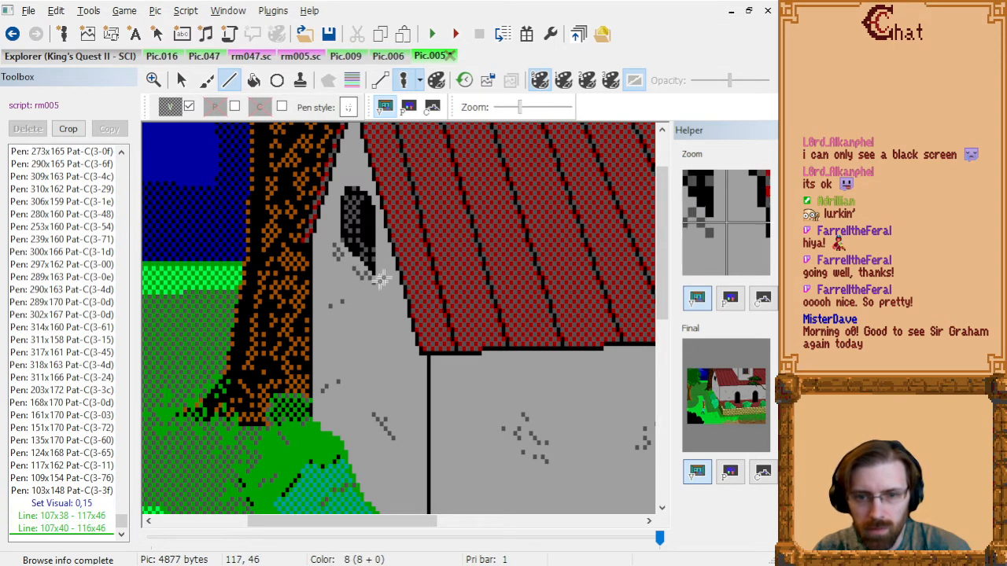
click(384, 242)
- Examine the gable window shading close up and in the context of the whole picture
scroll(354, 346, down, 3)
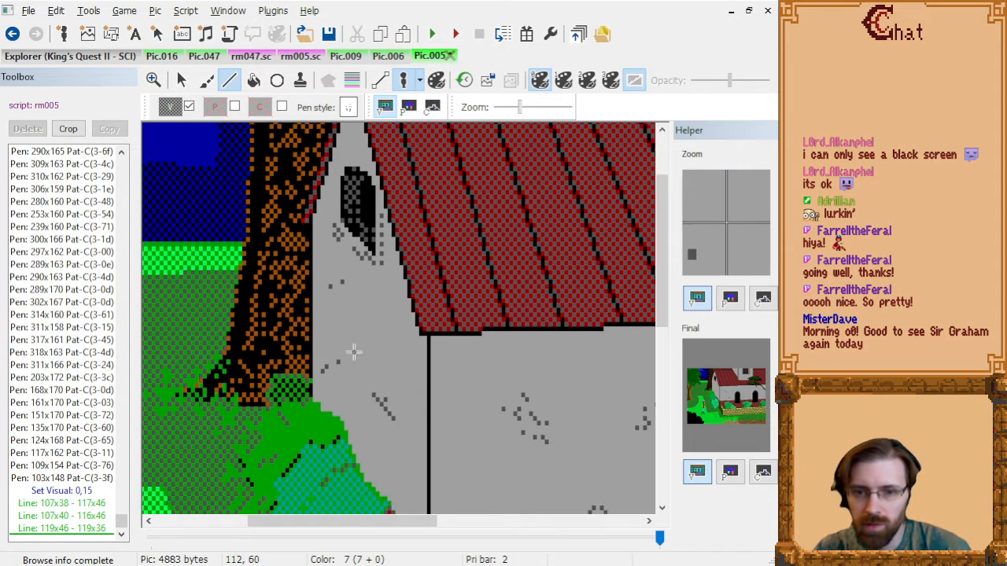
scroll(346, 263, down, 1)
scroll(378, 279, up, 4)
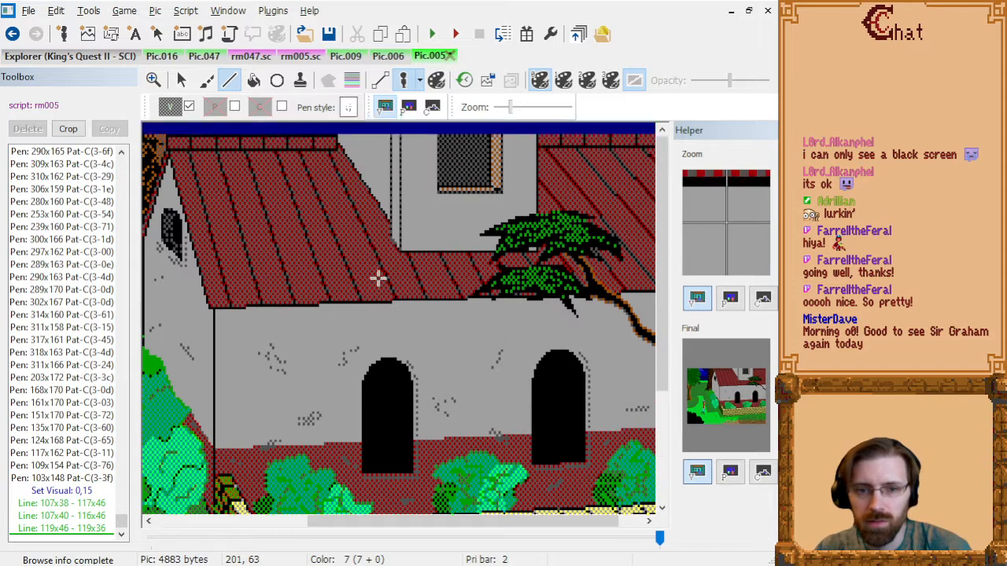
scroll(441, 298, up, 3)
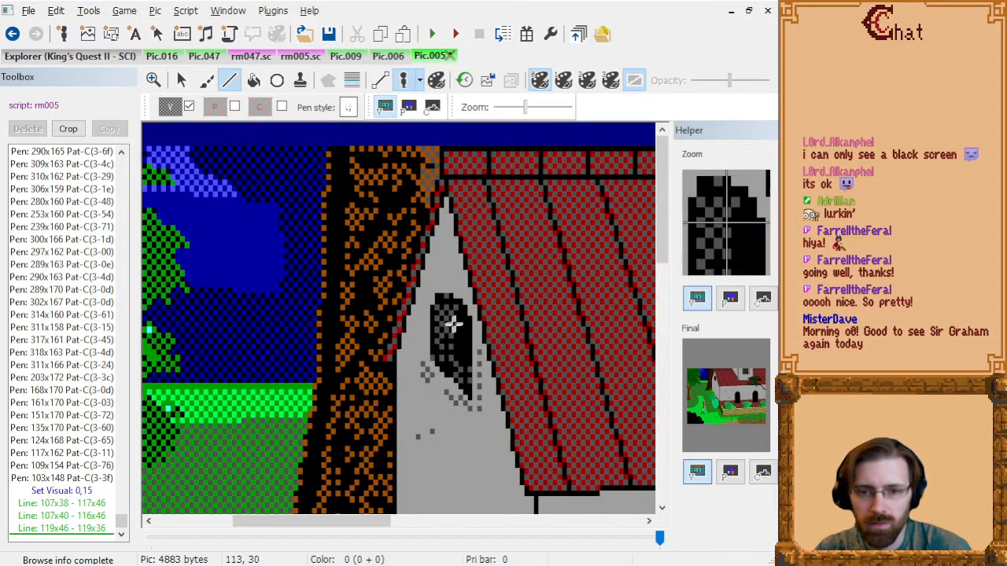
scroll(348, 314, down, 4)
scroll(277, 299, down, 2)
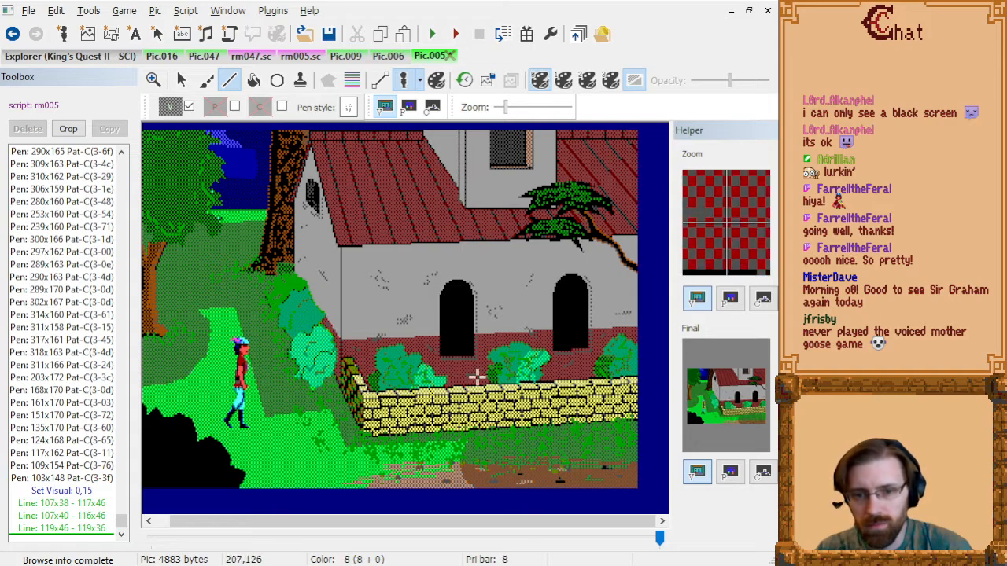
scroll(489, 388, up, 3)
scroll(440, 452, down, 5)
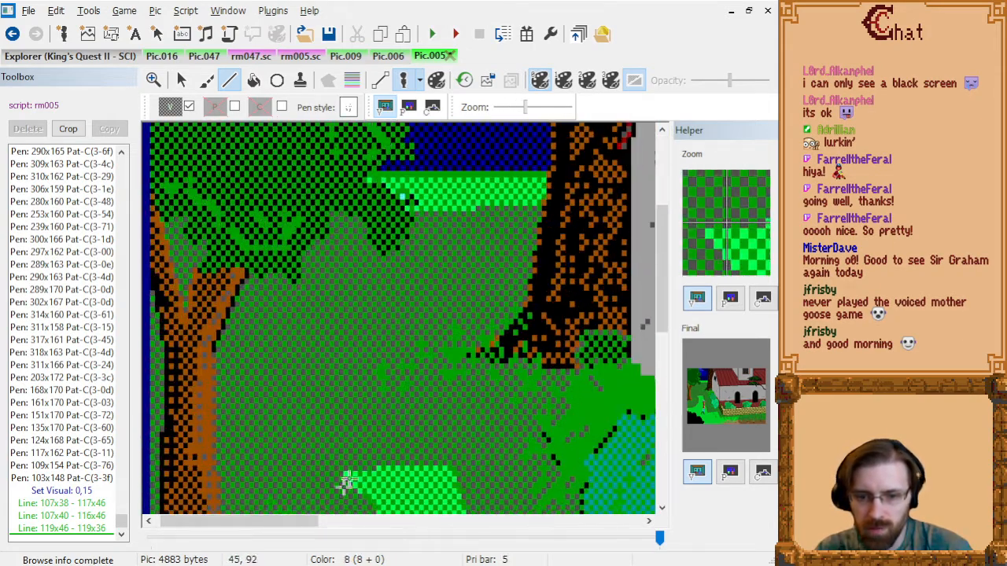
- Set the visual colour to 0,8 and draw shadow lines below the arched windows, 193x123 - 219x123 and 266x120 - 291x119
drag(281, 520, 513, 520)
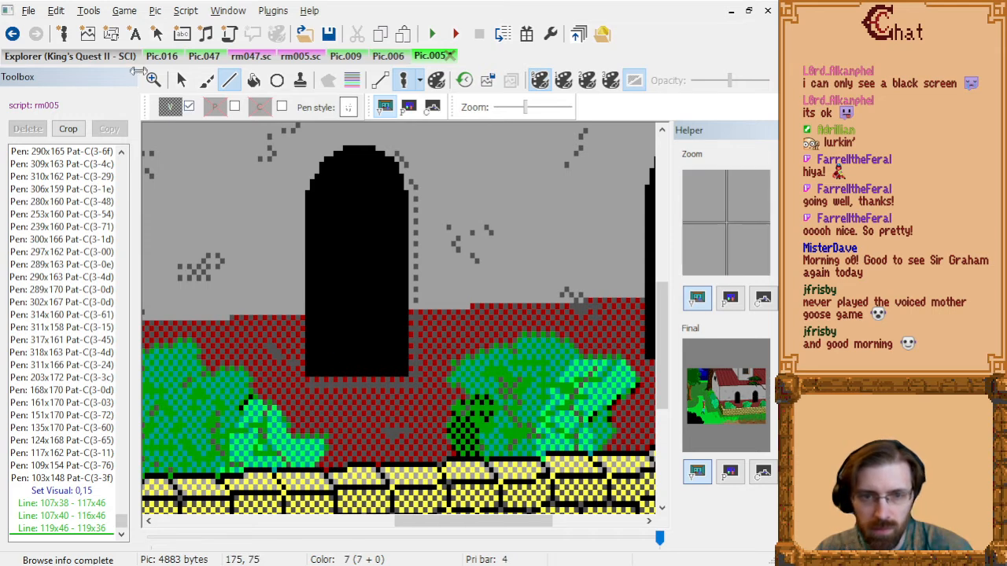
click(170, 107)
click(182, 171)
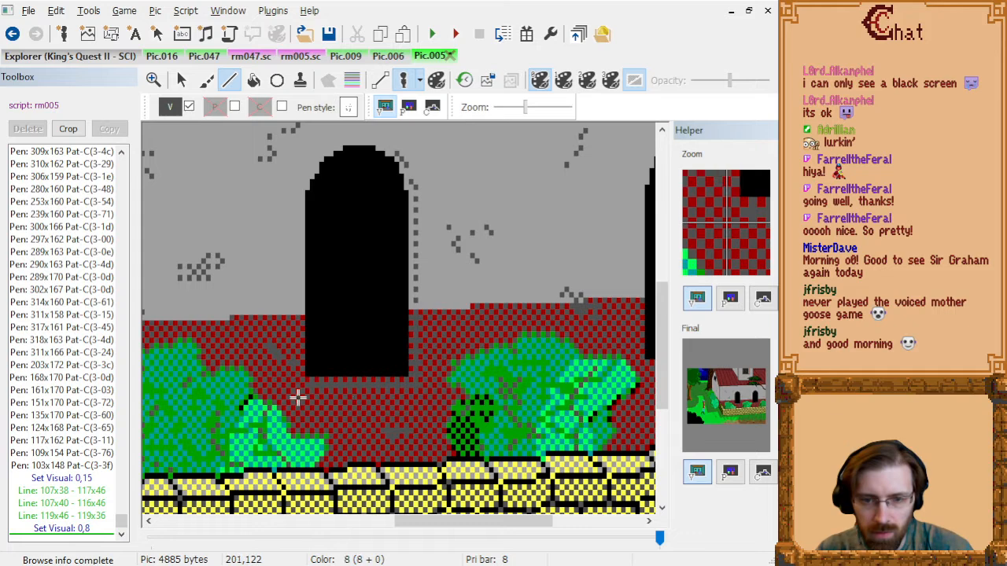
click(425, 399)
drag(409, 522, 476, 512)
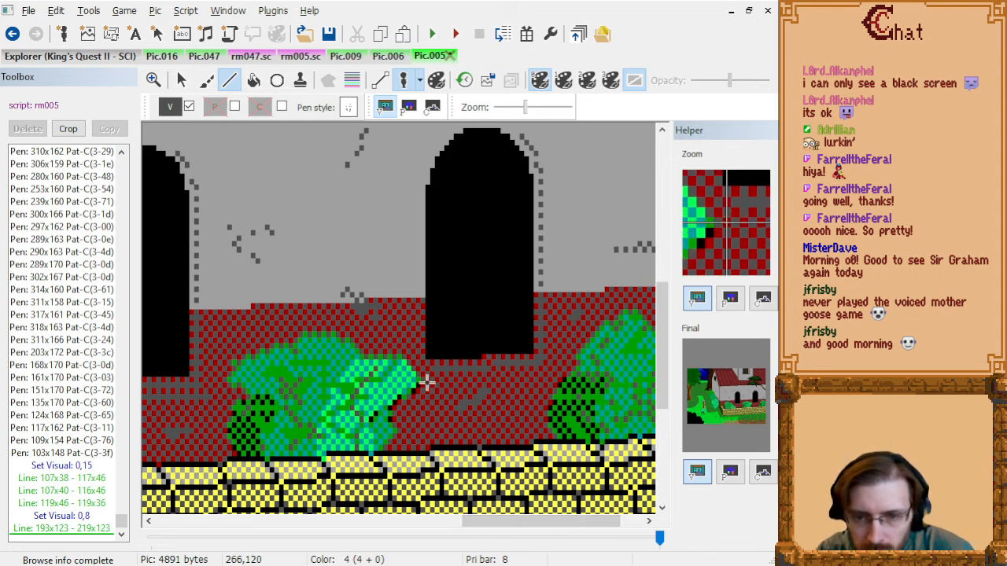
click(547, 380)
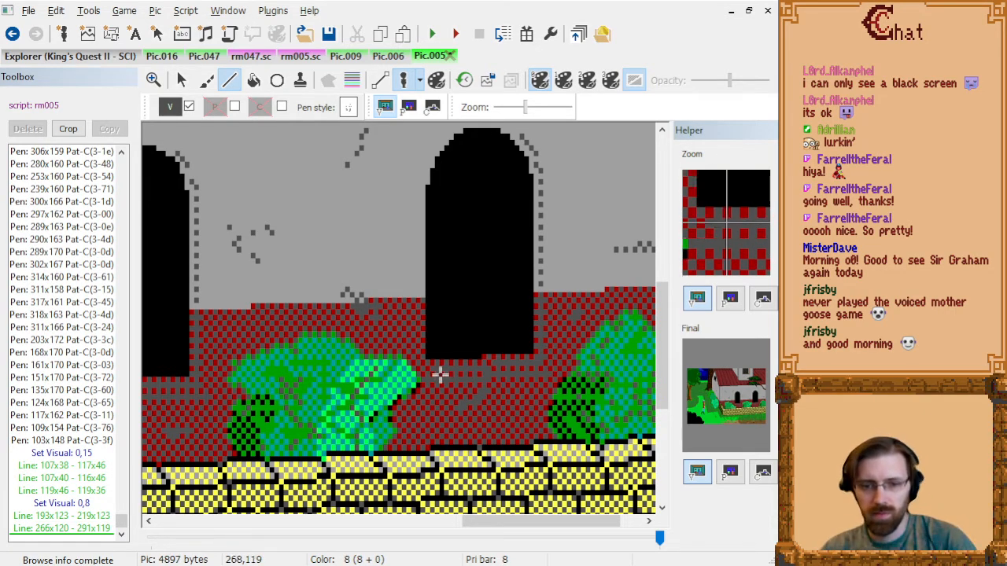
scroll(490, 366, down, 1)
scroll(490, 367, down, 1)
scroll(490, 367, down, 2)
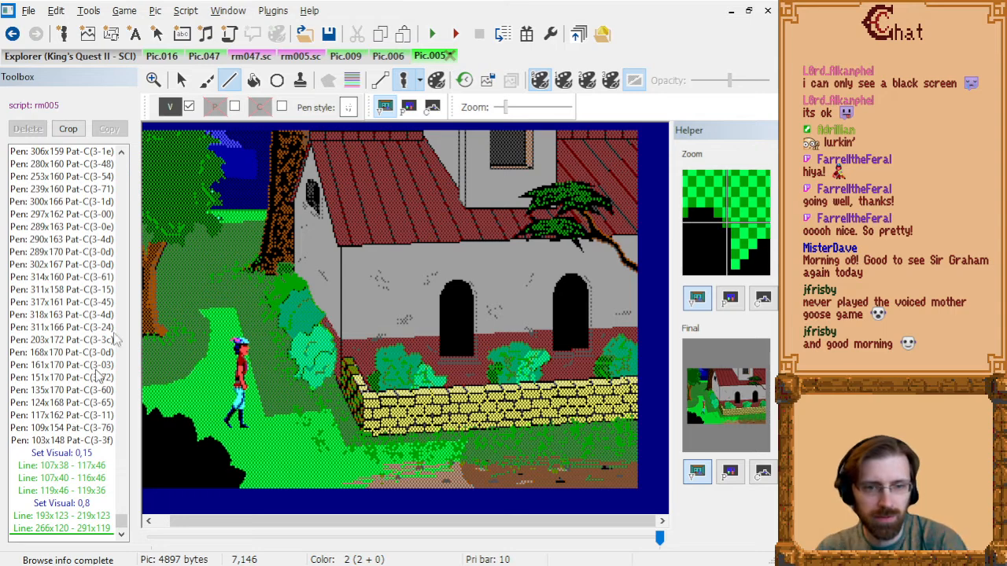
click(170, 107)
click(73, 277)
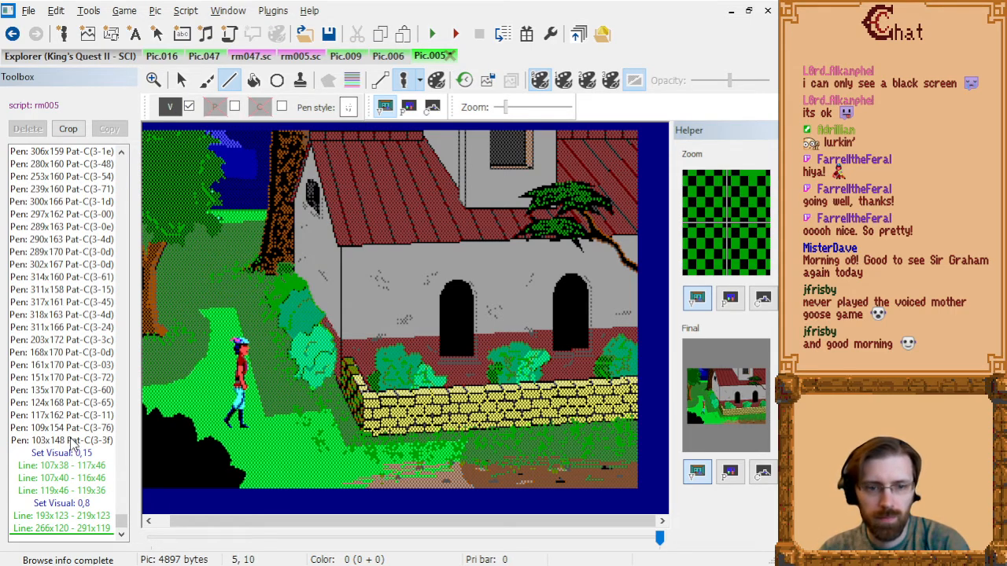
- Look through the final pen and line commands for the start of the newly added window shading
click(81, 440)
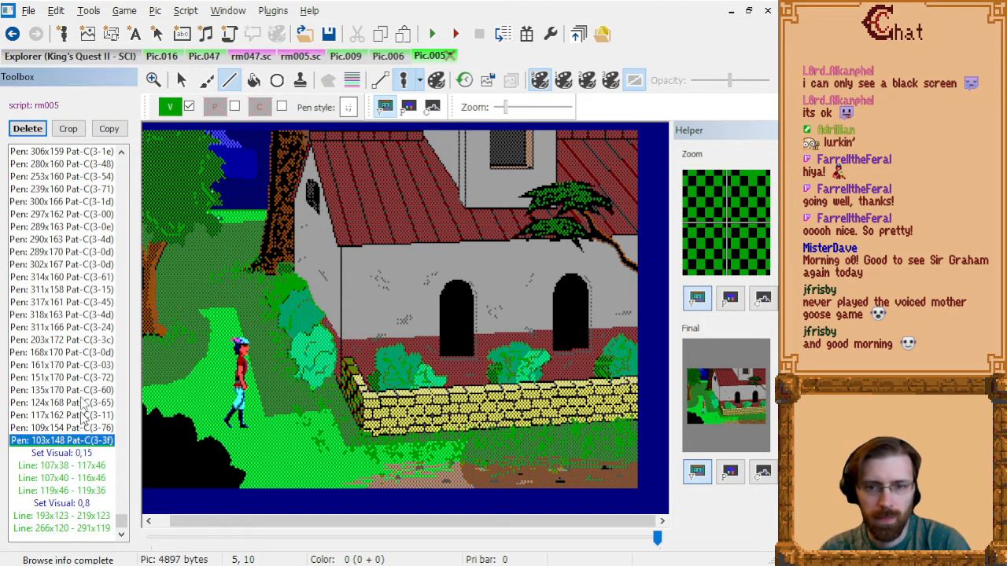
click(71, 329)
click(77, 241)
scroll(82, 346, up, 4)
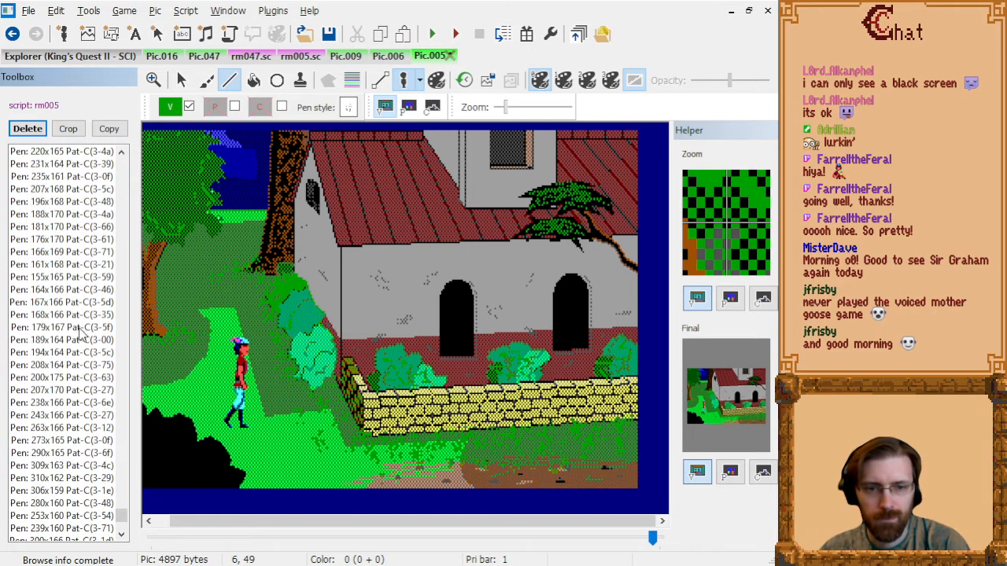
scroll(82, 346, down, 4)
click(85, 479)
key(Down)
key(Down)
key(Down)
key(Down)
key(Up)
key(Up)
key(Up)
key(Up)
key(Up)
key(Up)
key(Up)
key(Up)
key(Up)
key(Up)
key(Up)
key(Down)
key(Down)
key(Down)
key(Down)
key(Down)
key(Down)
key(Down)
key(Down)
key(Down)
key(Down)
key(Down)
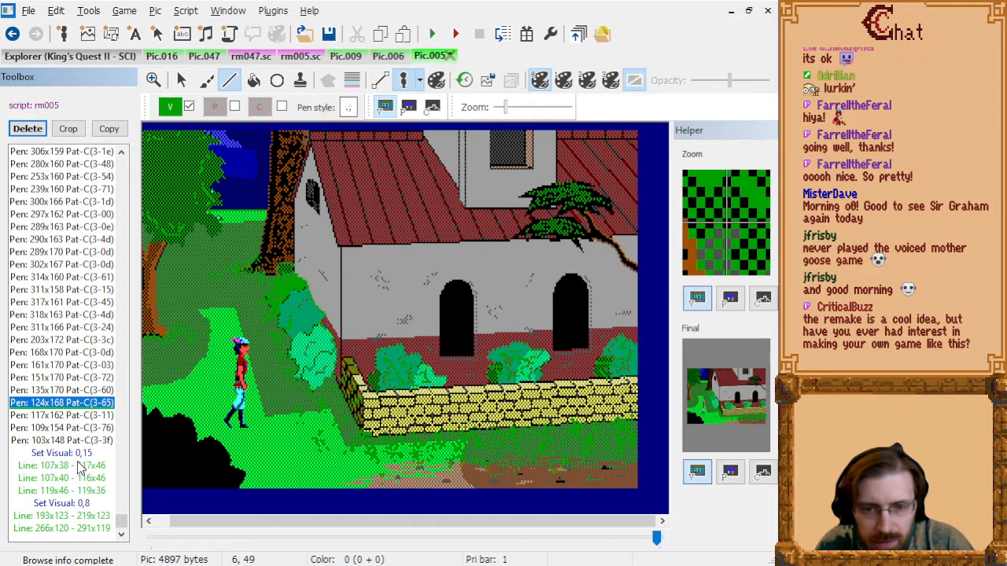
- Delete the window shading lines and their colour settings from the end of the command list, starting at Set Visual: 0,15
key(Up)
key(Up)
key(Up)
key(Up)
key(Up)
key(Up)
key(shift+End)
key(Delete)
- Look through the drawing commands for the end of the wall crack lines that precede the garden wall fills
drag(122, 520, 124, 325)
click(78, 231)
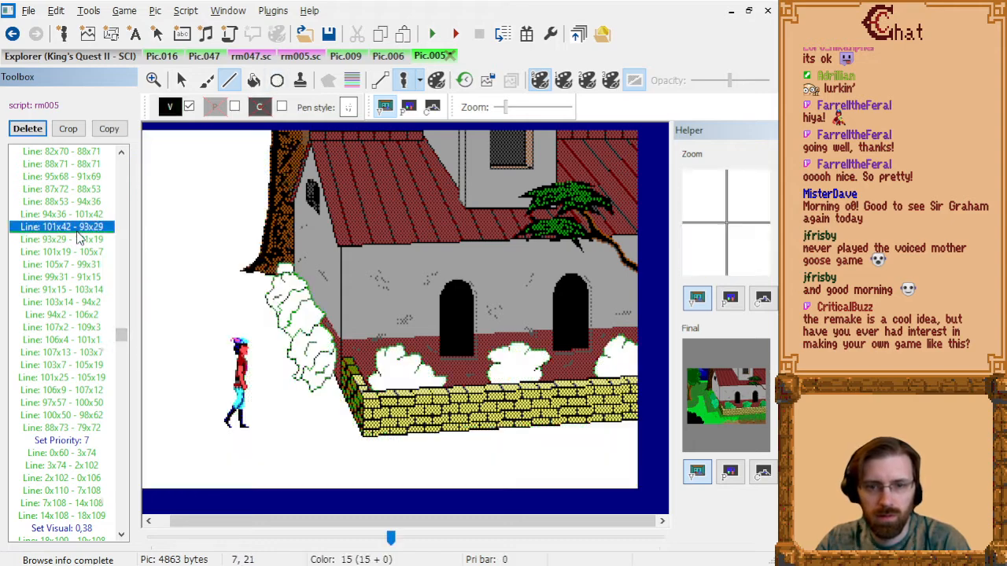
key(Page_Up)
key(Page_Up)
key(Page_Up)
key(Page_Up)
key(Page_Up)
key(Page_Up)
key(Page_Up)
key(Down)
key(Down)
key(Down)
key(Down)
key(Down)
key(Down)
key(Down)
key(Down)
key(Down)
key(Down)
key(Down)
key(Down)
key(Down)
key(Down)
key(Down)
key(Down)
key(Down)
key(Down)
key(Down)
key(Down)
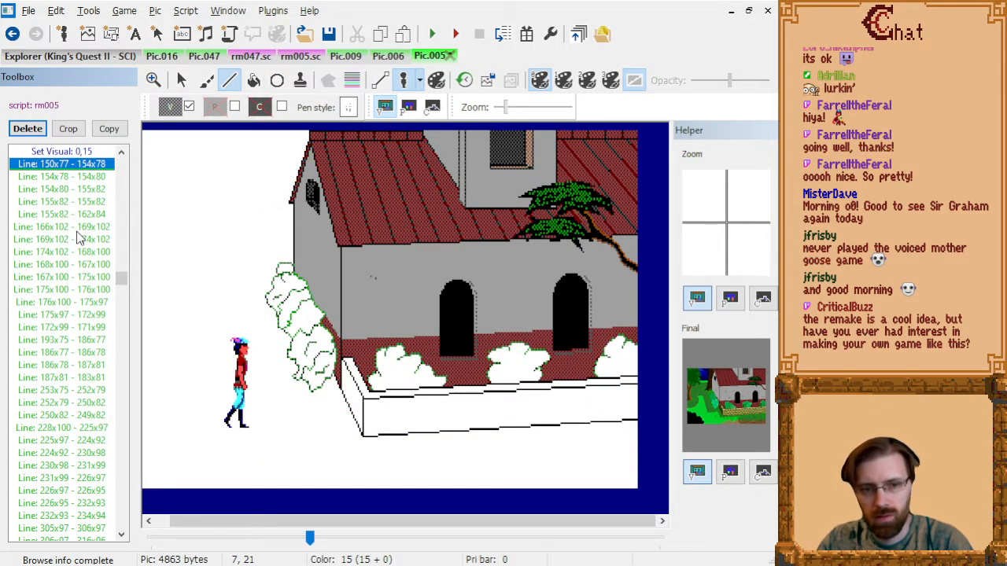
scroll(76, 288, down, 2)
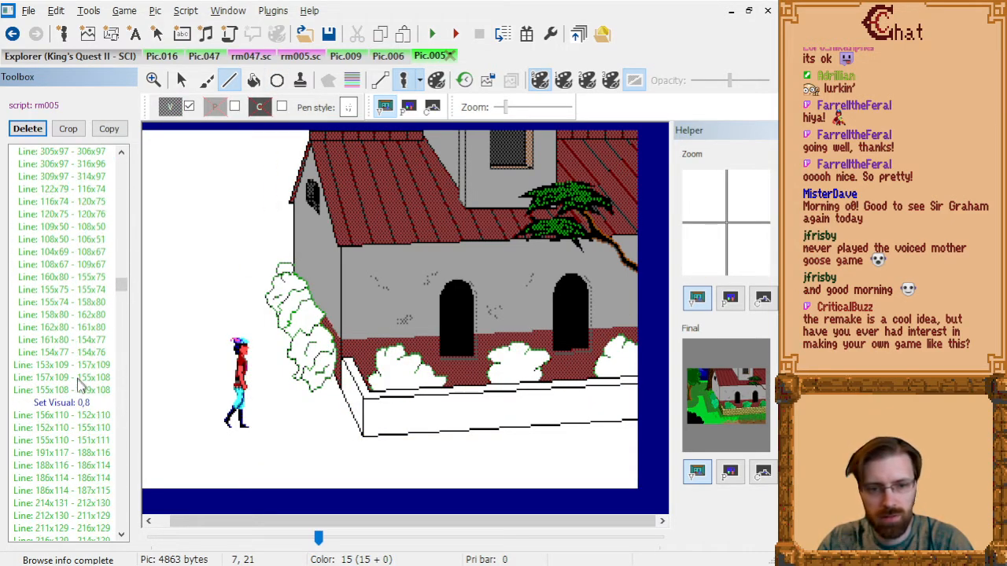
click(83, 386)
key(Down)
key(Down)
key(Down)
key(Down)
key(Down)
key(Down)
key(Down)
key(Down)
key(Down)
key(Down)
key(Down)
key(Down)
key(Down)
key(Down)
key(Down)
key(Down)
key(Down)
key(Down)
key(Down)
key(Down)
key(Down)
key(Down)
key(Down)
key(Down)
key(Down)
key(Down)
key(Down)
key(Down)
key(Down)
key(Down)
key(Down)
key(Down)
key(Down)
key(Down)
key(Down)
key(Down)
key(Down)
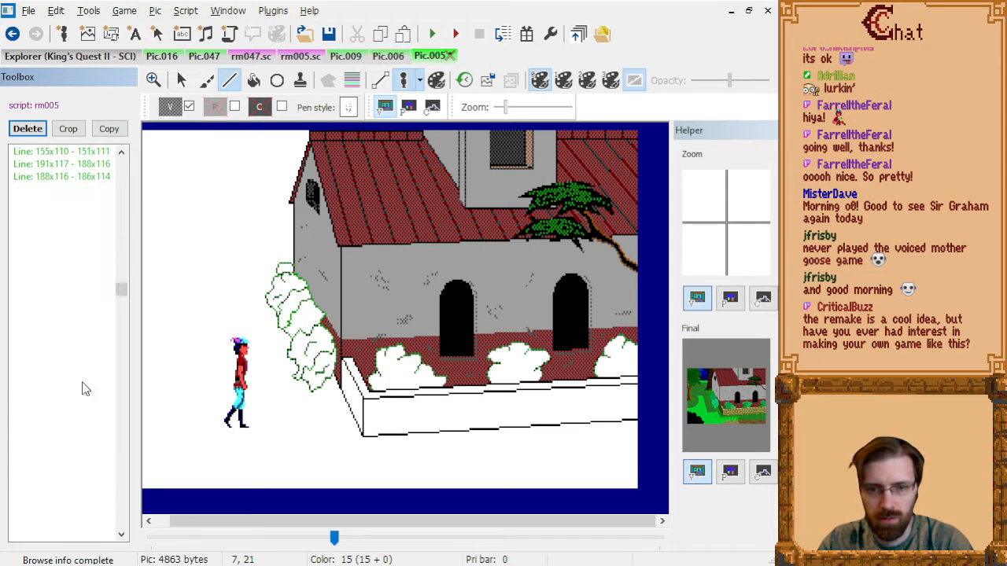
- Insert the removed window shading lines and their colour settings directly after the wall crack line 252x105 - 248x105
click(86, 380)
key(Down)
key(Down)
key(Down)
key(Down)
key(Down)
key(Down)
key(Down)
key(Down)
key(Down)
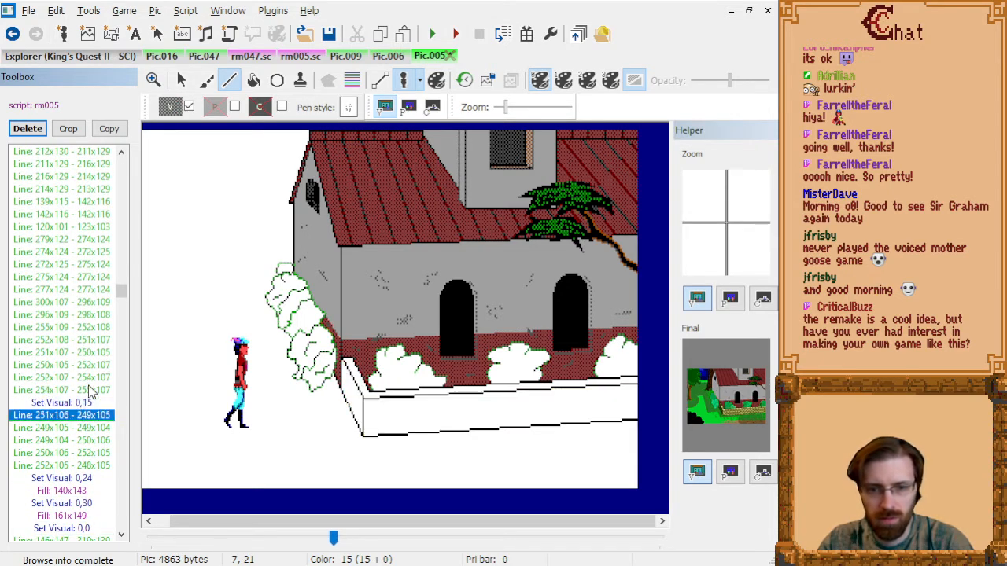
key(Up)
key(Up)
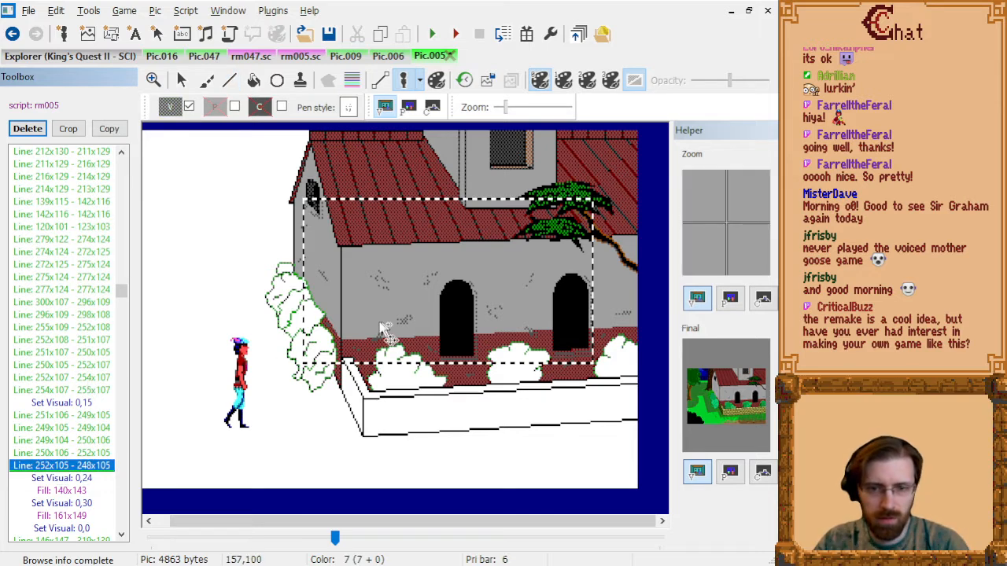
click(284, 342)
scroll(76, 460, down, 6)
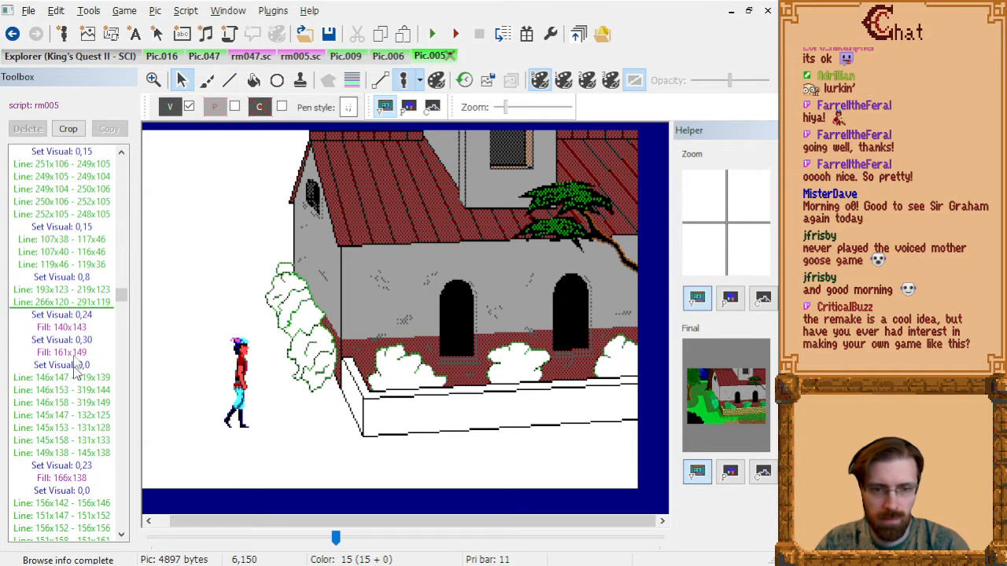
- Review the inserted shading commands one by one, from the gable window lines to the first garden wall fill
click(92, 291)
key(Up)
key(Up)
key(Up)
key(Up)
key(Up)
key(Up)
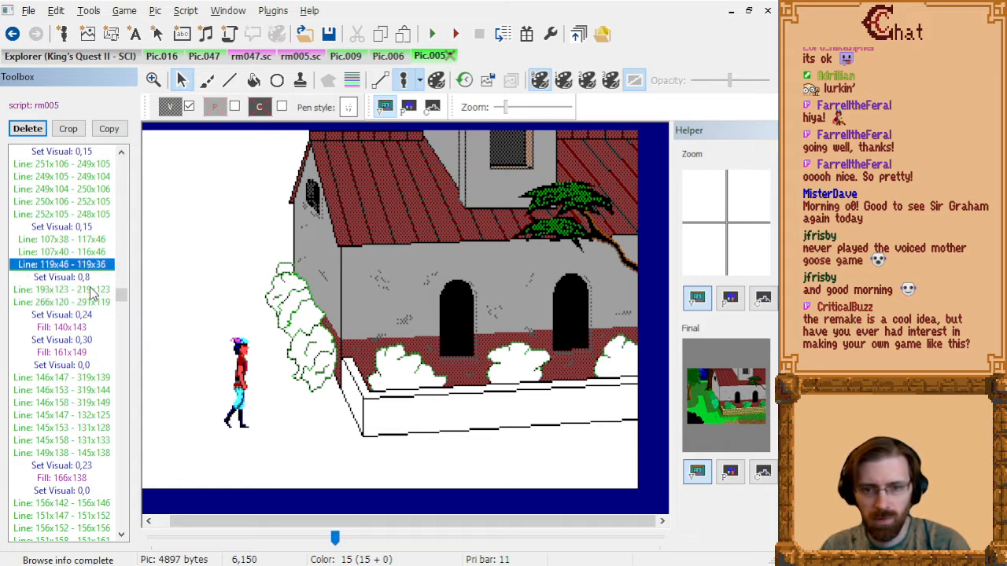
key(Down)
key(Down)
key(Down)
key(Down)
key(Down)
key(Down)
key(Down)
key(Down)
key(Down)
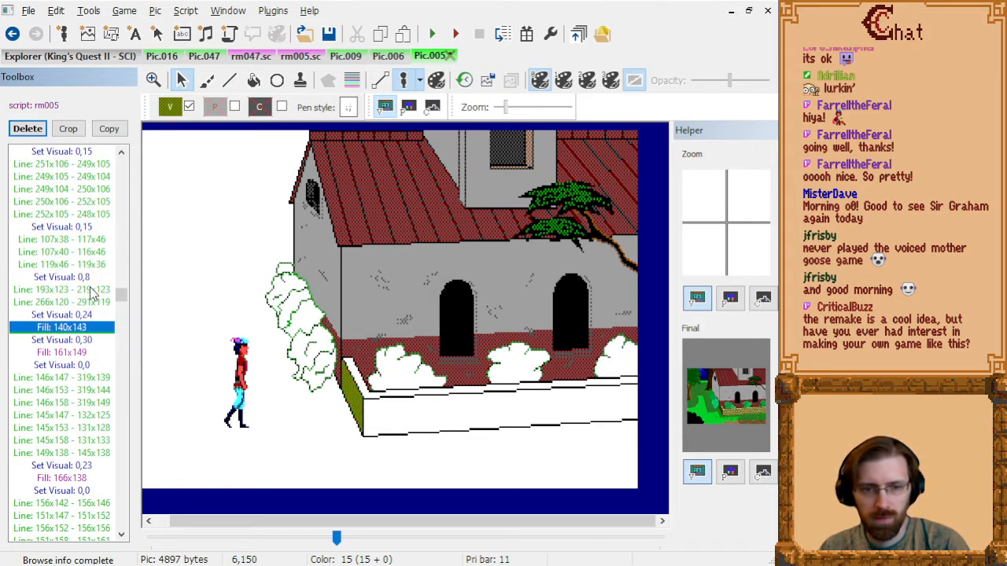
key(Up)
key(Up)
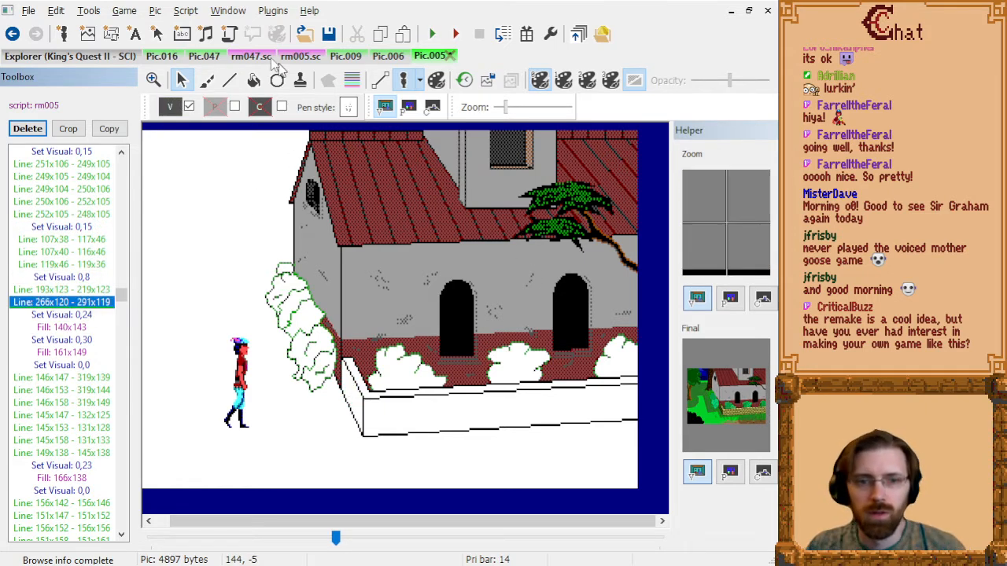
- After line 252x105 - 248x105, draw a diagonal crack on the tower wall below its window, between about 217x24 and 224x32
click(92, 177)
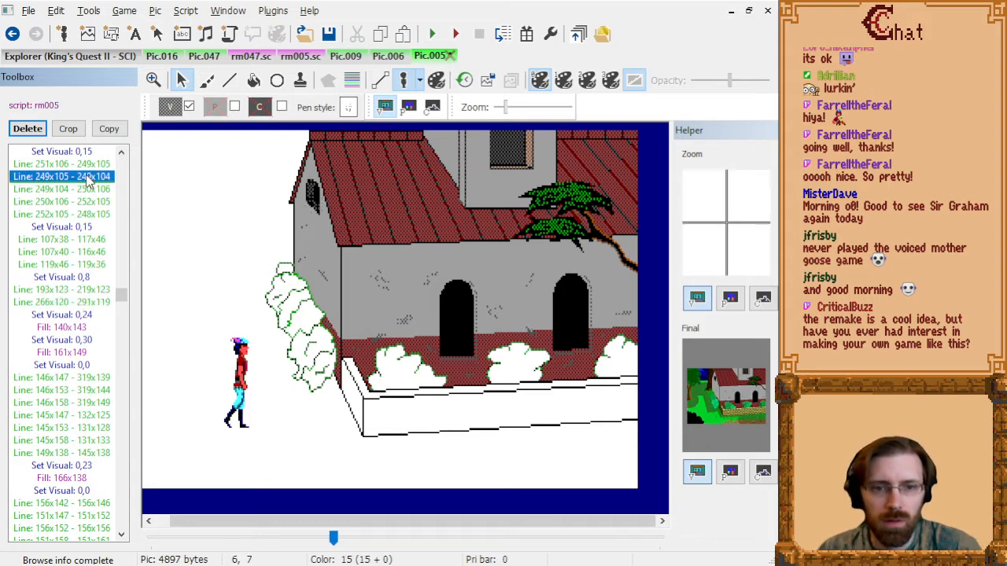
click(92, 214)
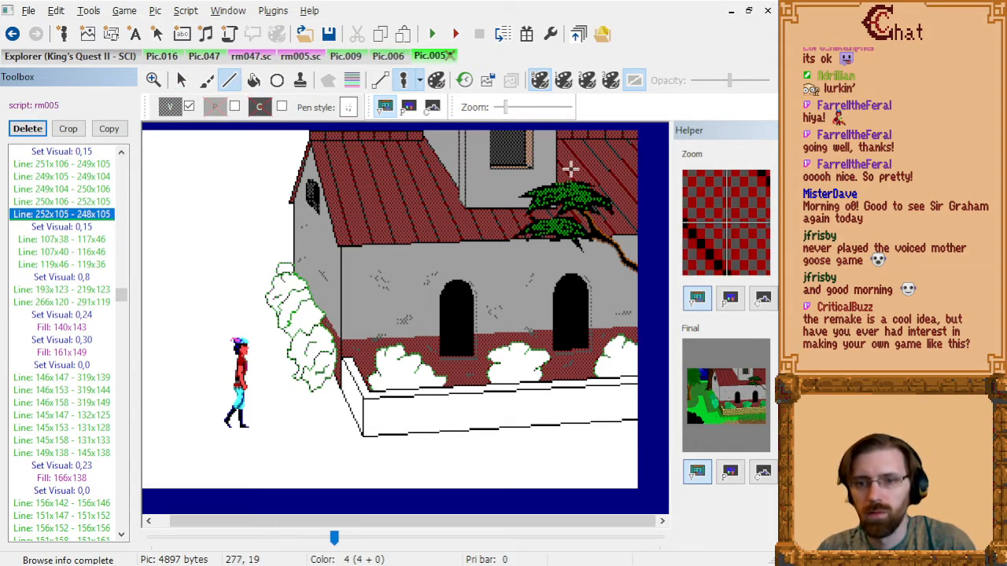
scroll(567, 162, up, 1)
drag(276, 522, 527, 522)
mouse_move(344, 289)
mouse_down()
mouse_move(328, 265)
mouse_move(338, 279)
mouse_up()
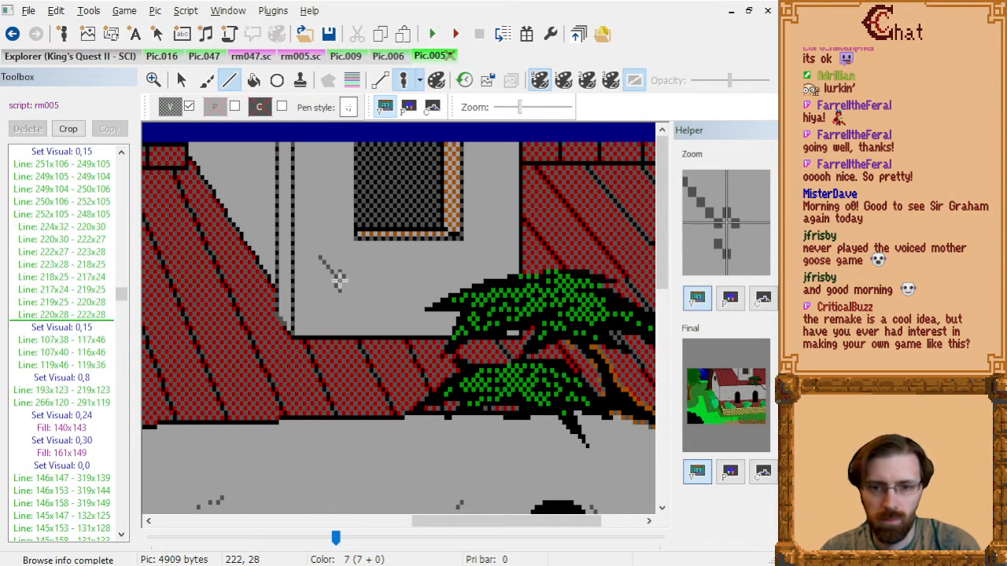
- Draw a flat zigzag crack on the tower wall below the window's right corner, between about 241x26 and 254x26
click(449, 261)
click(418, 265)
click(449, 261)
click(415, 270)
click(453, 269)
click(428, 269)
- Draw a small branching crack directly under the tower window sill, from 229x20 to 231x24
click(383, 256)
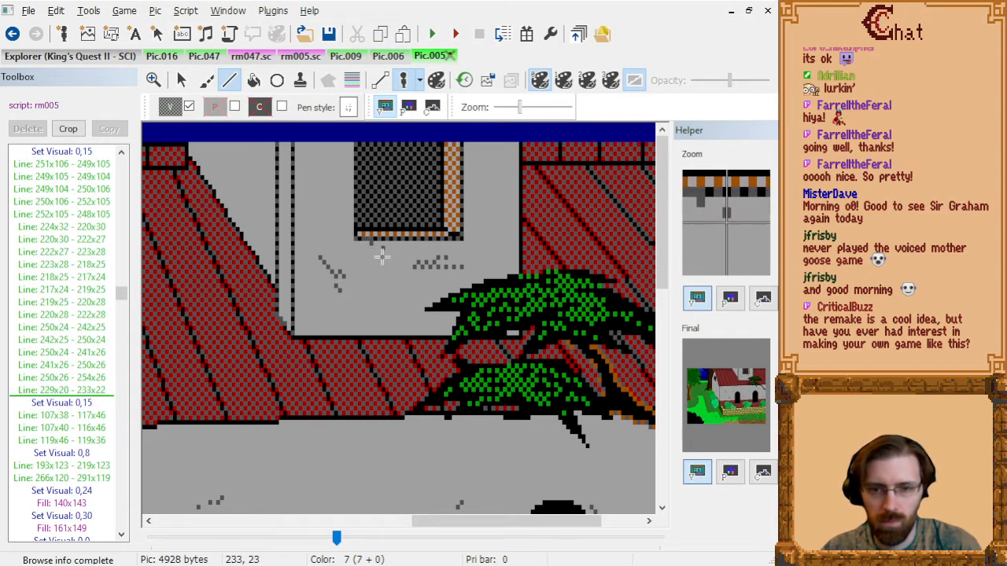
click(382, 254)
click(372, 243)
click(368, 249)
click(391, 253)
click(379, 262)
click(376, 259)
right_click(376, 258)
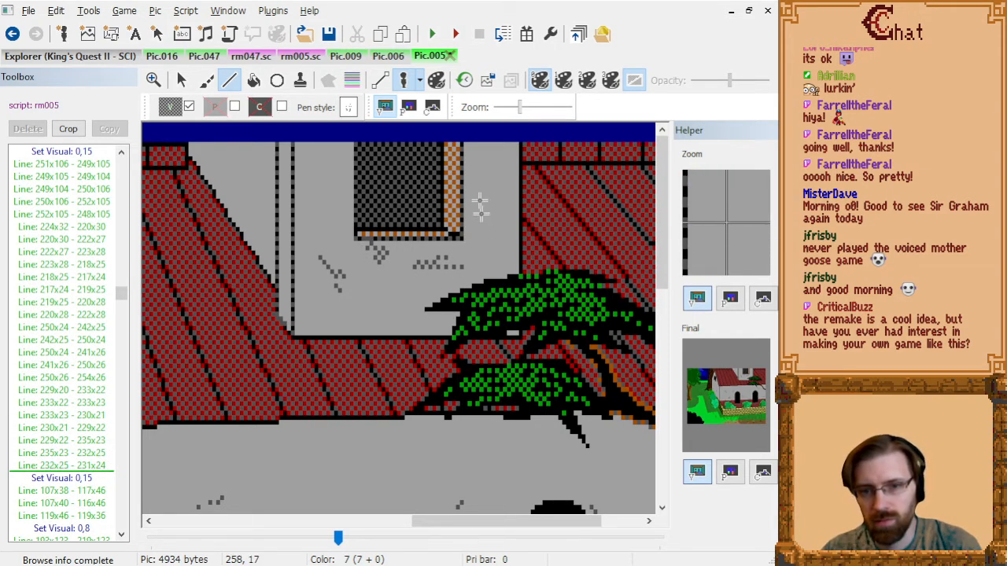
- Draw a winding vertical crack on the tower wall right of the window, from 259x3 to 264x22
click(487, 167)
click(495, 178)
click(484, 190)
click(484, 202)
click(498, 210)
click(507, 230)
click(507, 242)
right_click(507, 241)
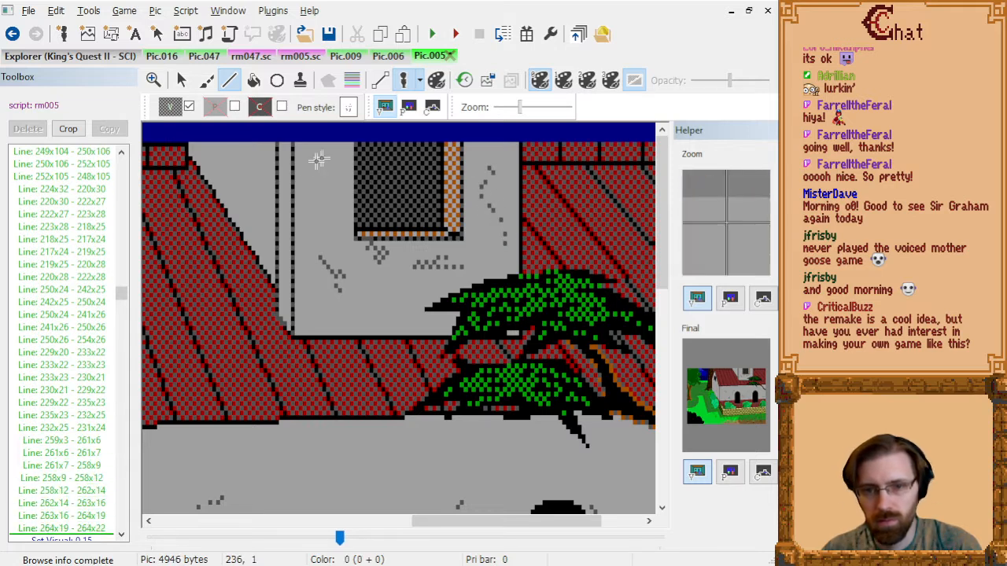
- Draw a short crack near the top of the tower wall left of the window, from 218x0 to 216x4
click(325, 144)
click(316, 155)
click(316, 163)
click(316, 163)
right_click(316, 163)
- Draw two cracks on the tower's narrow side wall, from 194x5 to 196x3 and from 204x17 to 199x10
click(229, 168)
click(209, 155)
click(212, 155)
click(229, 162)
click(236, 161)
right_click(237, 162)
click(269, 224)
click(257, 210)
double_click(249, 192)
right_click(249, 192)
- Draw vertical crack lines along the tower's corner strip, from 209x4 down to 208x16, with an extra stroke 208x9 - 208x15
click(290, 166)
click(285, 170)
click(285, 179)
click(289, 197)
click(289, 211)
click(288, 221)
click(286, 221)
right_click(286, 221)
click(285, 185)
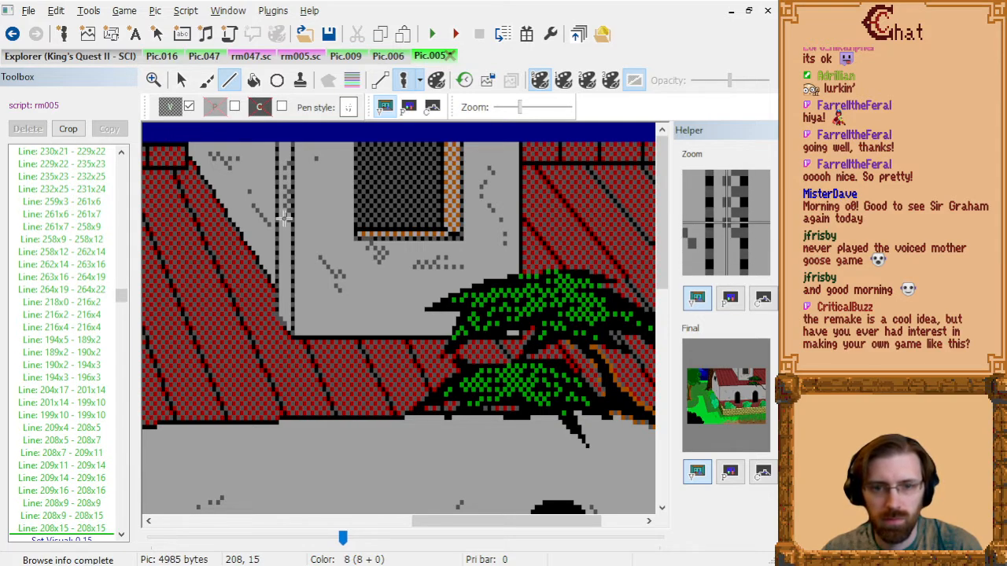
scroll(318, 283, down, 3)
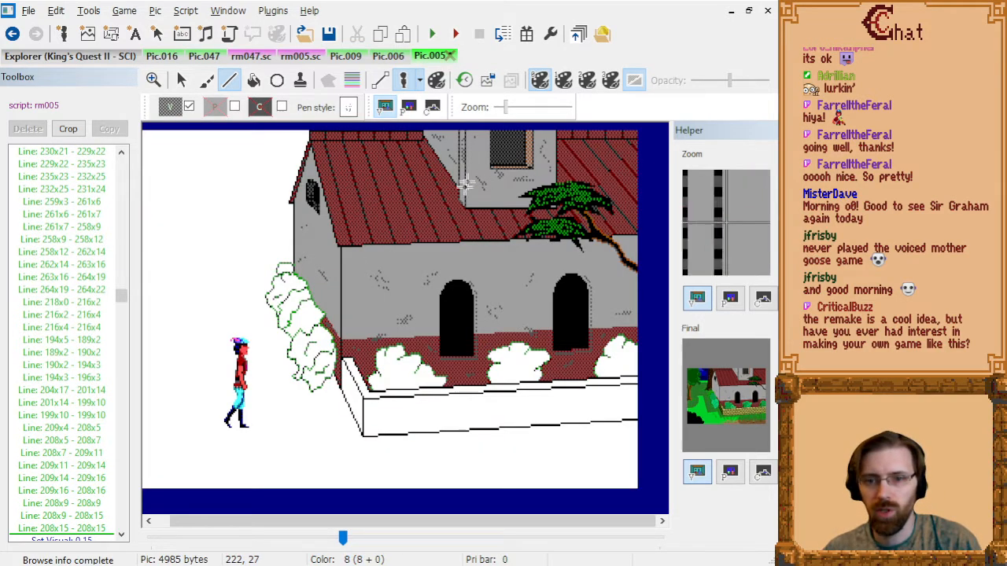
- Draw a crack at the tower wall's base above the roof, running 218x39 - 223x40 - 230x37 - 222x38 - 233x38
click(474, 207)
click(484, 208)
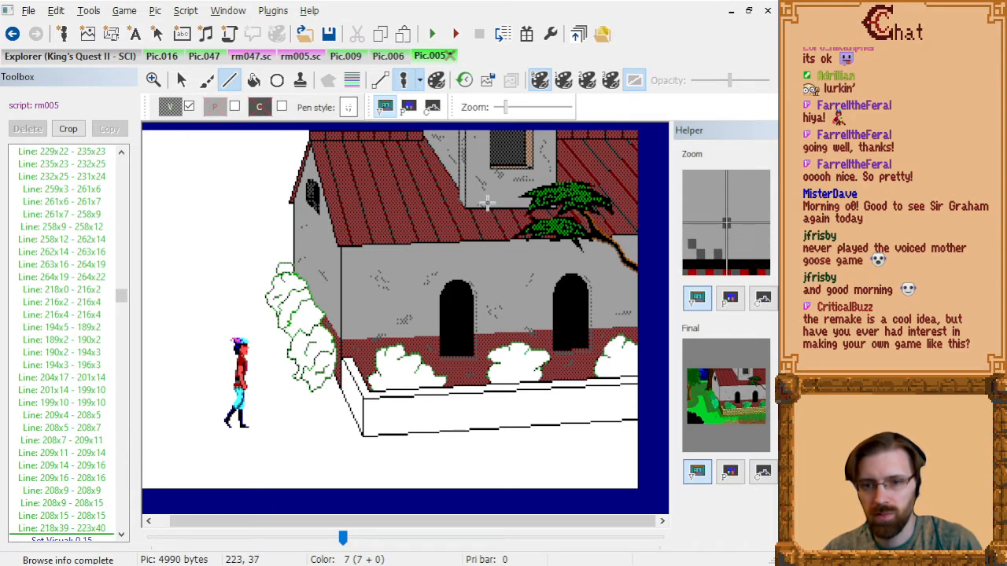
click(497, 203)
click(486, 205)
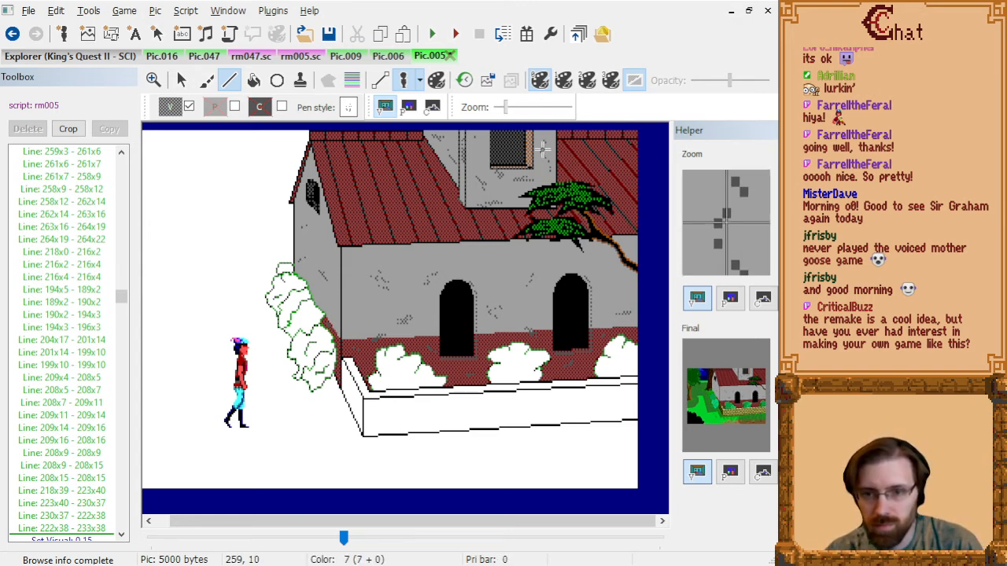
- Draw crack lines right of the tower window from 259x7 to 263x19, and extend the short crack left of it via 217x6 to 216x4
click(544, 153)
click(545, 161)
click(539, 148)
click(544, 161)
click(547, 167)
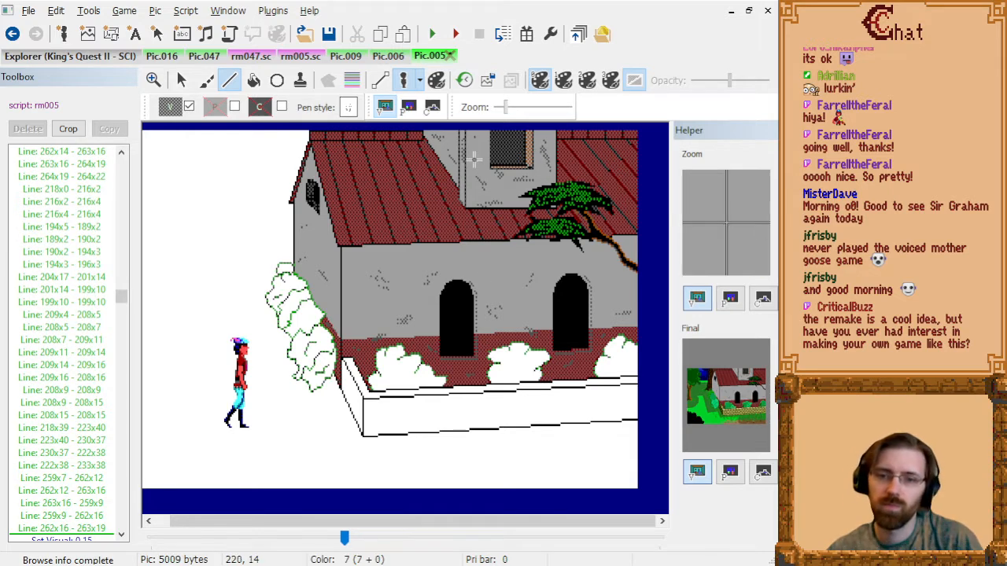
drag(475, 140, 475, 144)
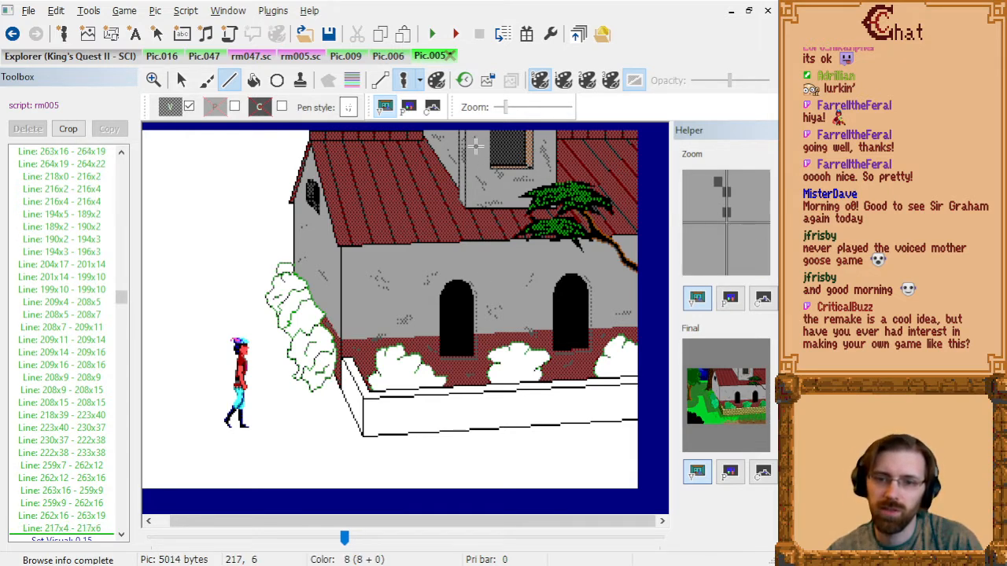
click(474, 140)
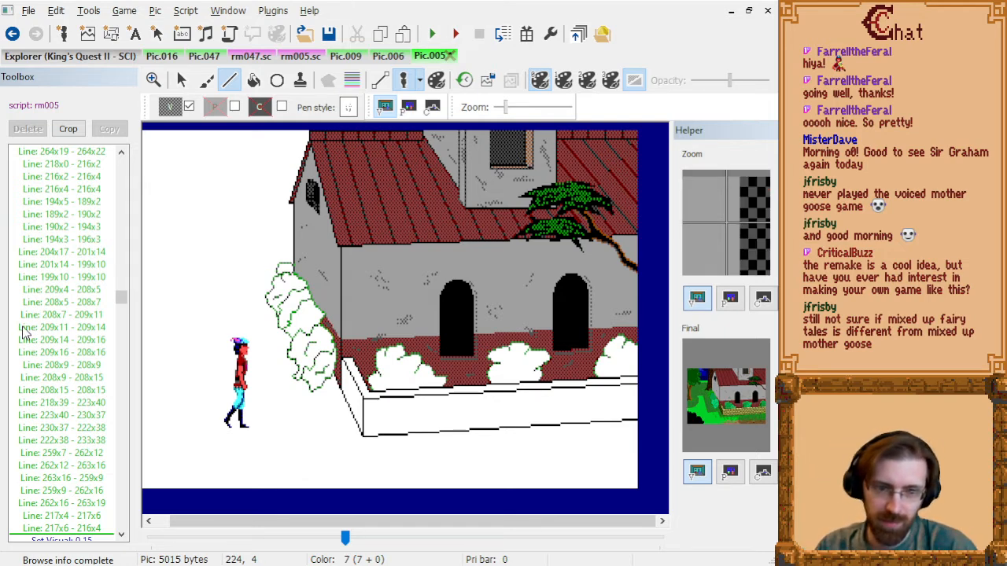
- Compare the fully drawn Pic.005 church scene with the fully drawn Pic.006
scroll(79, 391, down, 3)
scroll(79, 391, down, 3)
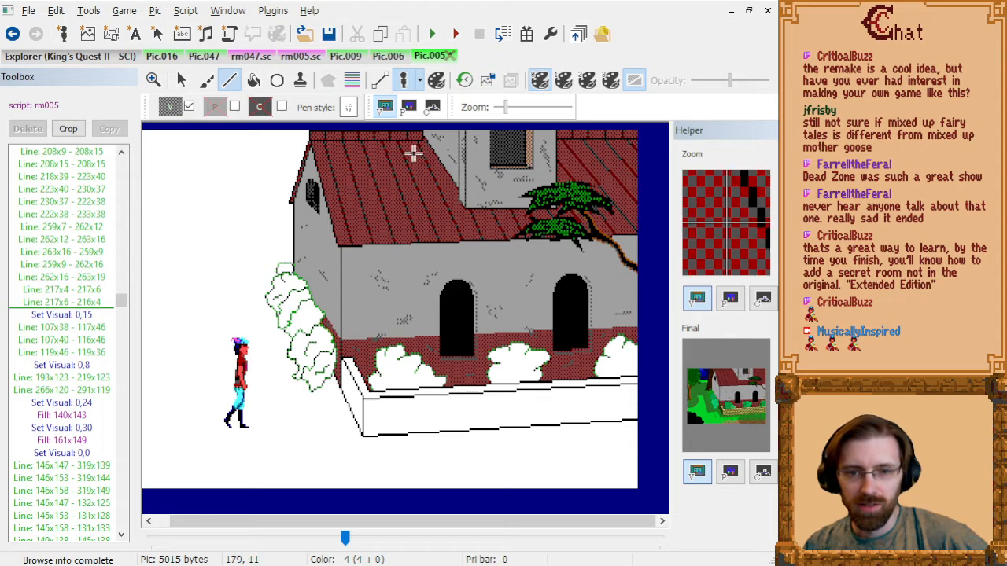
key(End)
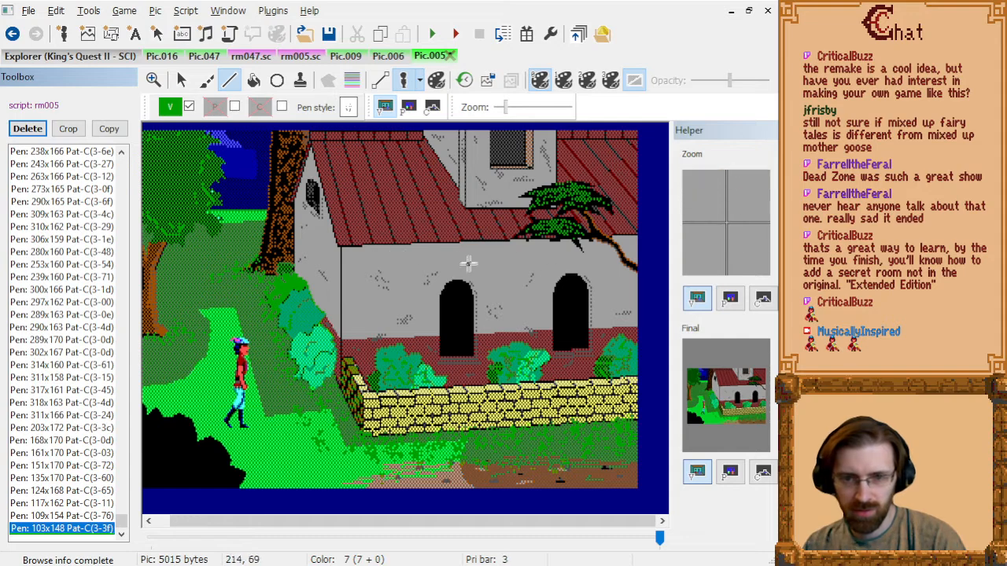
click(390, 59)
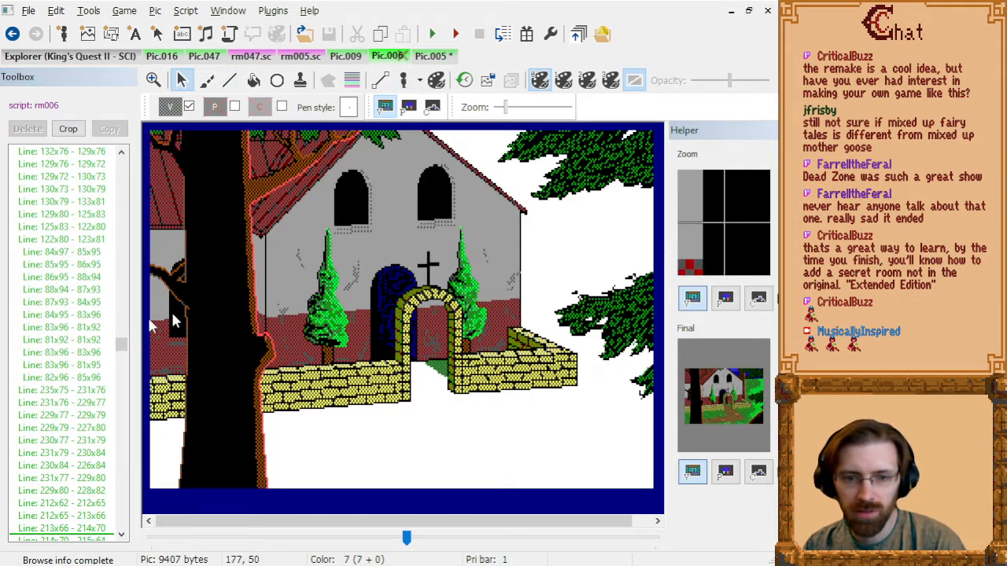
click(63, 330)
key(End)
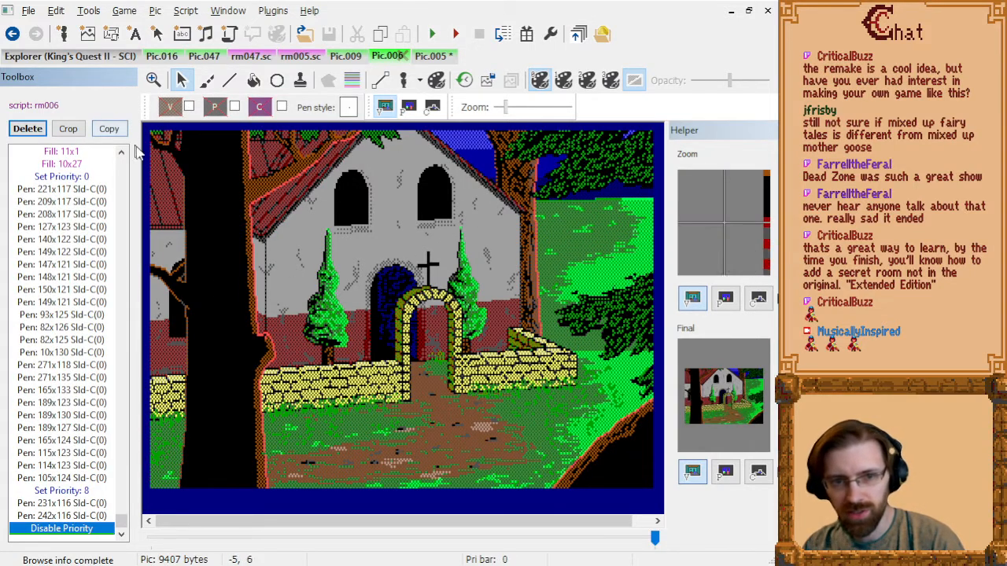
click(426, 59)
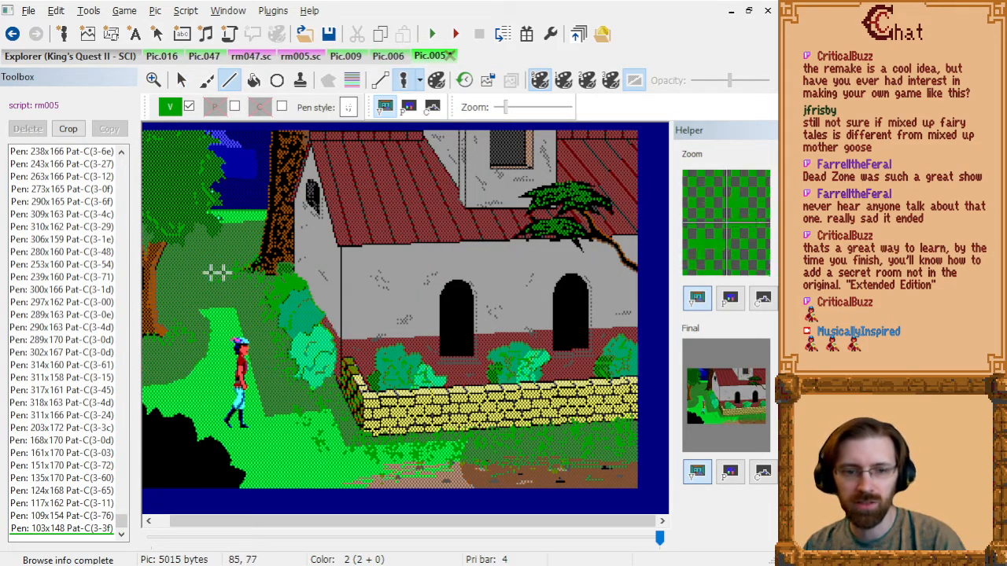
click(76, 291)
key(End)
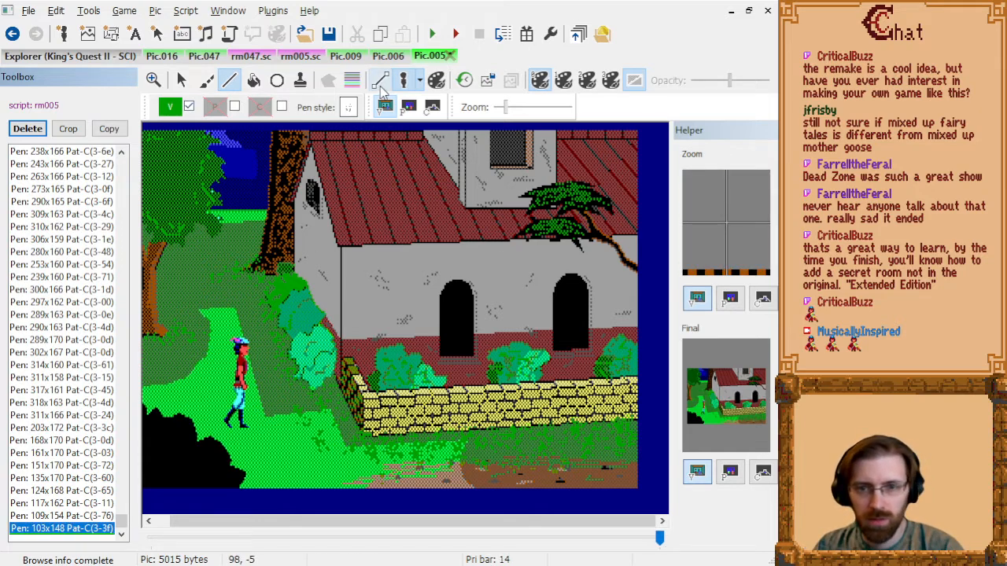
- Insert a Set Visual 0,38 command directly after the tree branch's Fill 294x54 command
key(Home)
key(Down)
key(Down)
key(Down)
key(Down)
key(Down)
key(Down)
key(Down)
key(Down)
key(Down)
key(Down)
key(Down)
key(Down)
key(Down)
key(Down)
key(Down)
key(Down)
key(Down)
key(Down)
key(Down)
key(Down)
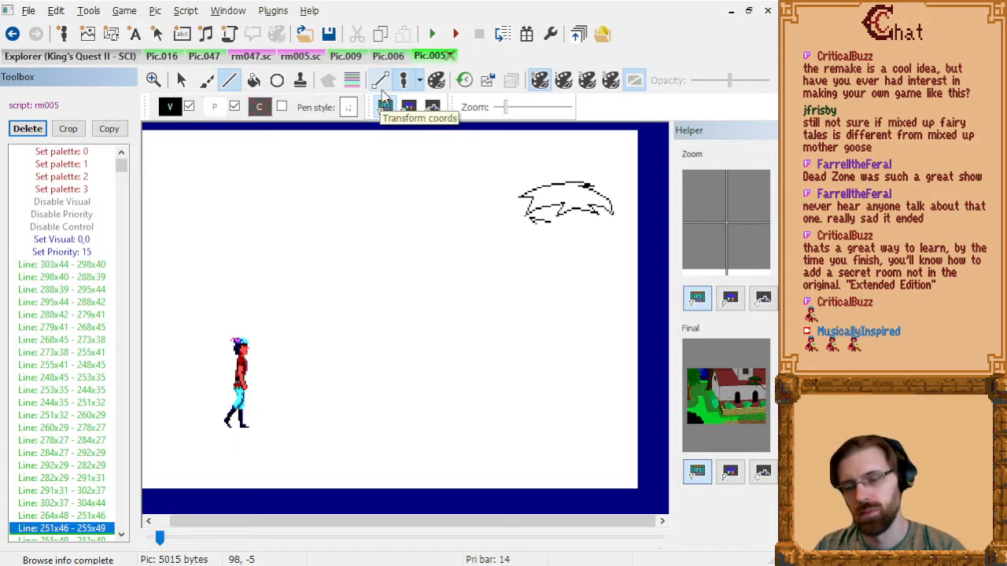
key(Down)
key(Down)
key(Down)
key(Down)
key(Down)
key(Down)
key(Down)
key(Down)
key(Down)
key(Down)
key(Down)
key(Down)
key(Down)
key(Down)
key(Down)
key(Down)
key(Down)
key(Down)
key(Down)
key(Down)
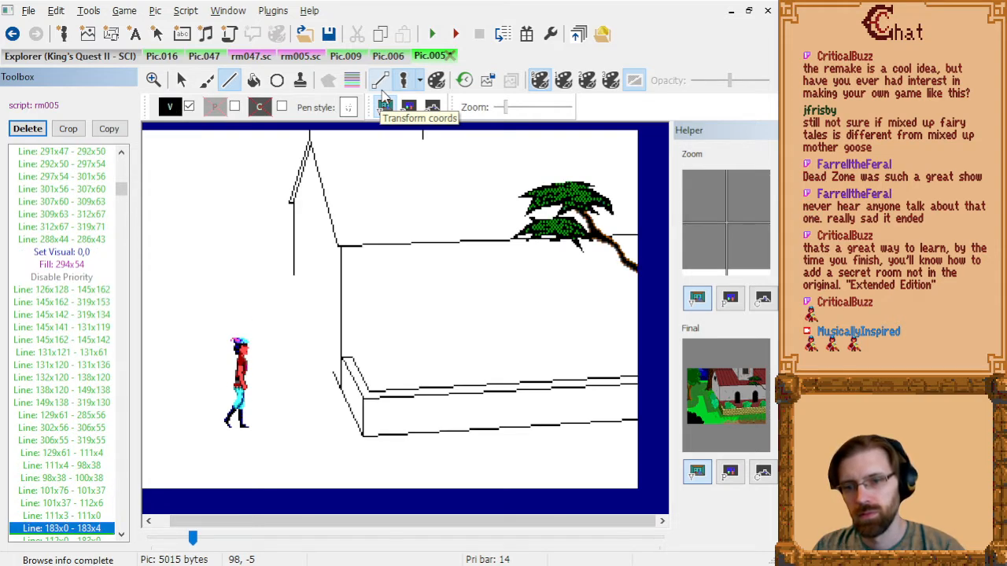
key(Up)
key(Up)
key(Up)
key(Up)
key(Up)
key(Up)
key(Up)
key(Up)
key(Up)
key(Up)
key(Up)
key(Up)
key(Up)
key(Up)
key(Up)
key(Up)
key(Up)
key(Up)
key(Up)
key(Up)
key(Up)
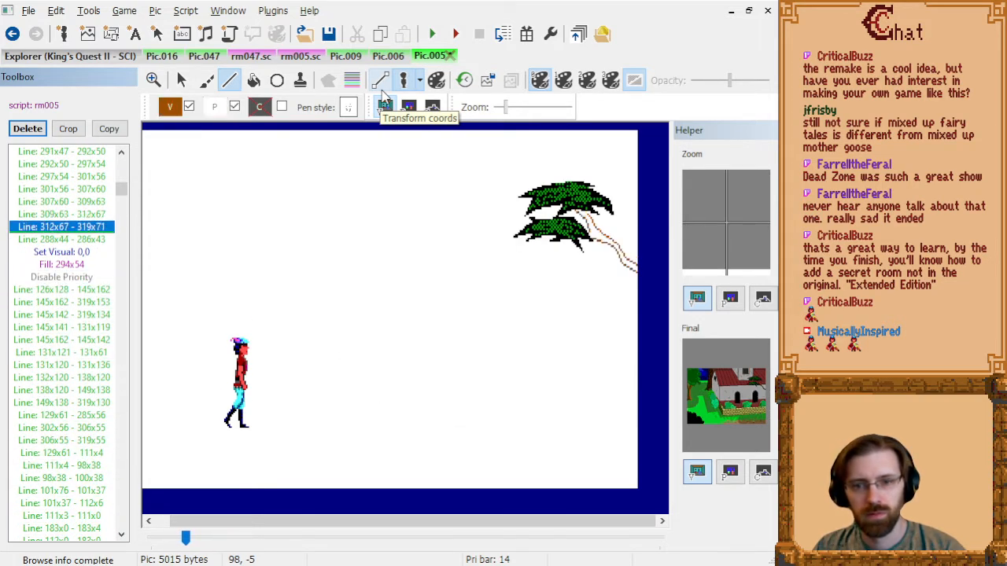
key(Down)
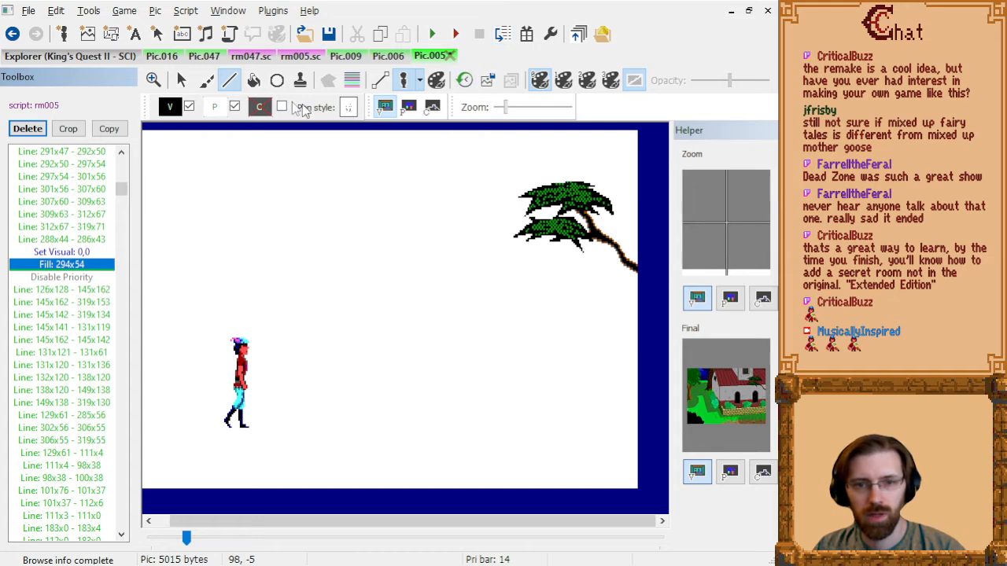
click(178, 110)
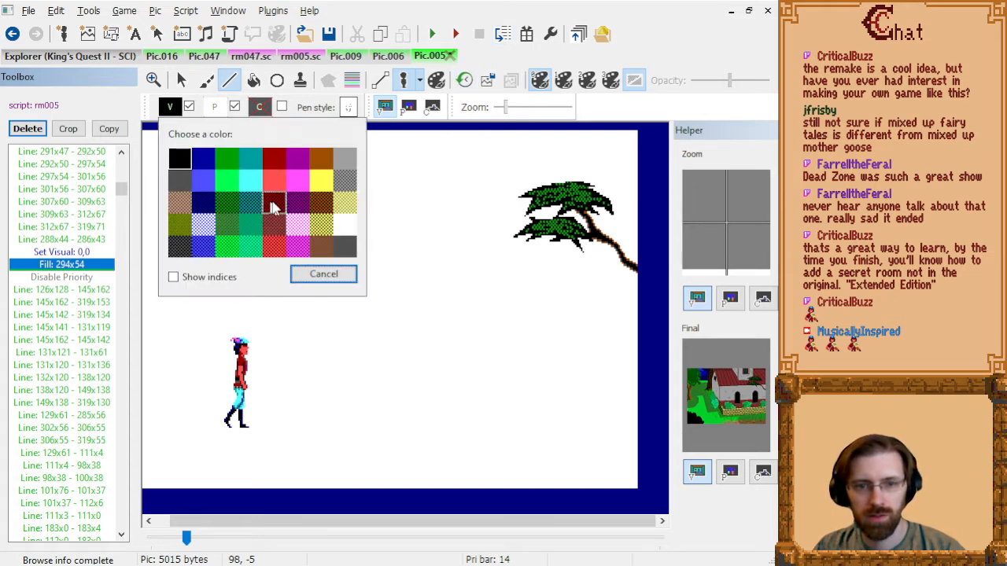
click(321, 250)
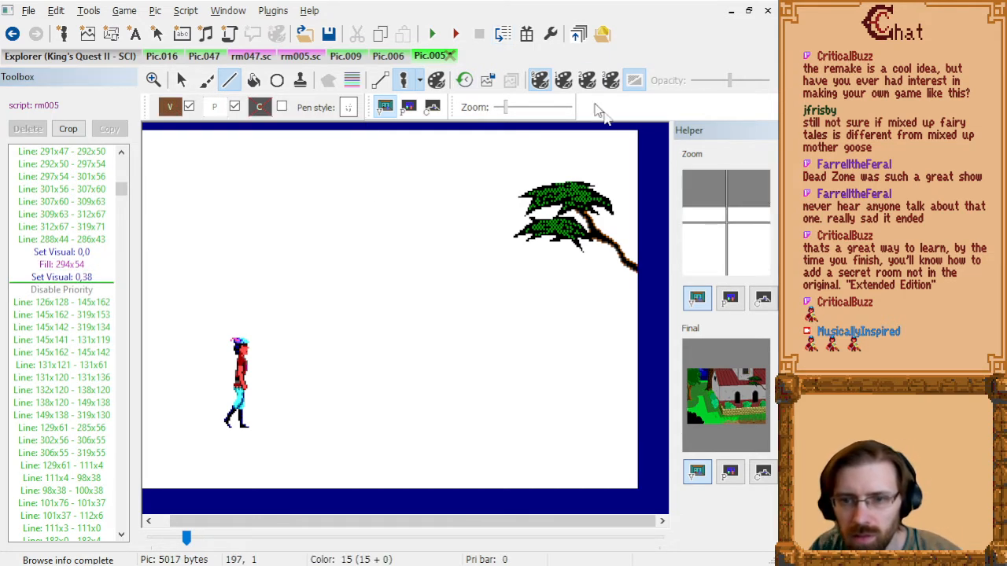
- Check Pic.006 for reference, set Pic.005's visual color to black (0,0), and draw a line from 319x4 to 317x2 in the picture's upper-right corner
click(391, 57)
scroll(151, 137, up, 5)
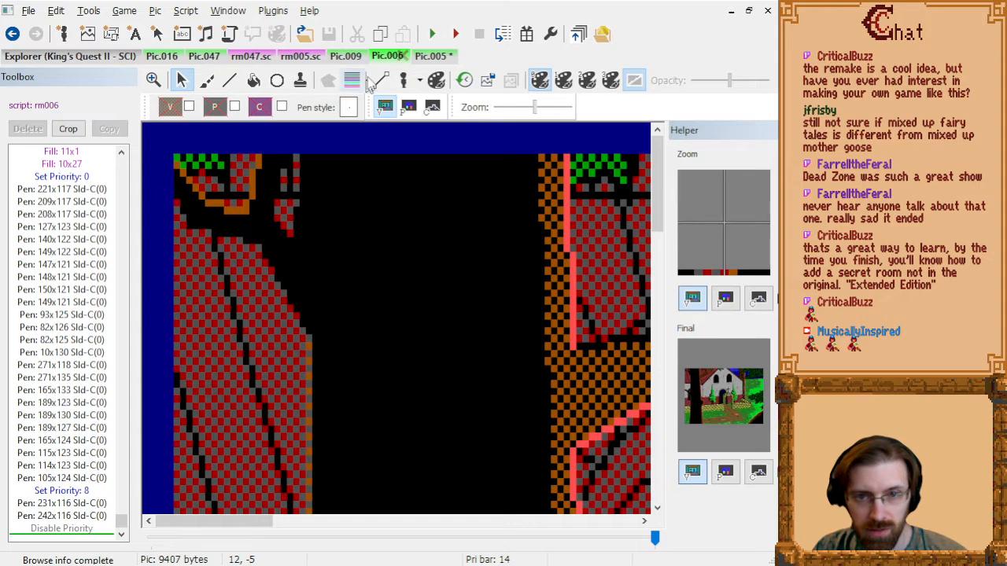
click(429, 57)
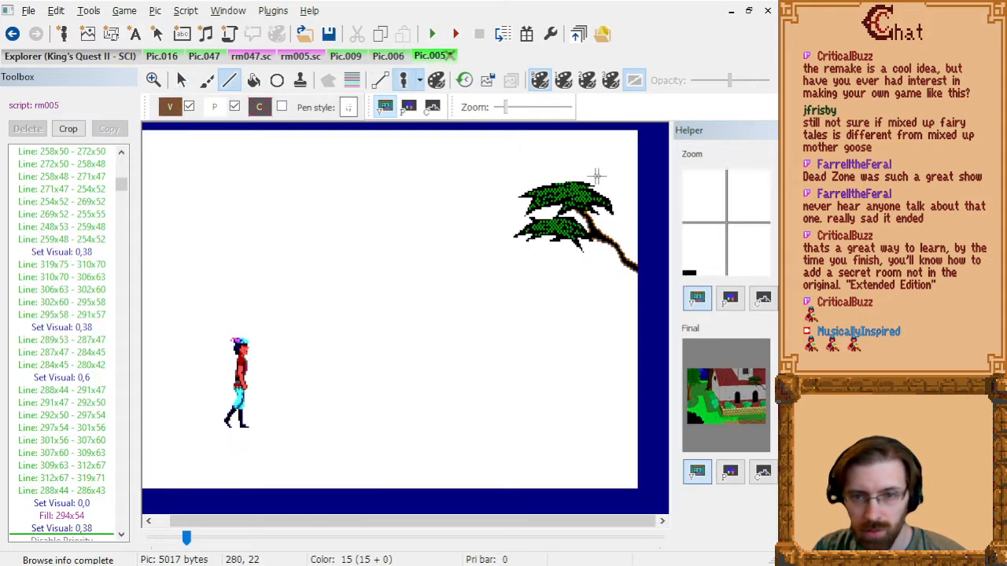
click(387, 56)
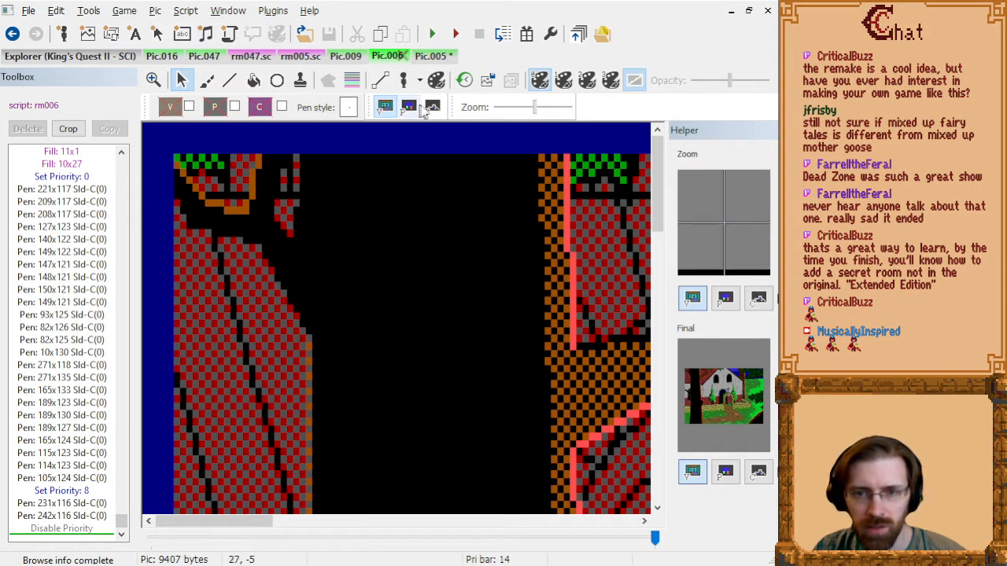
click(427, 56)
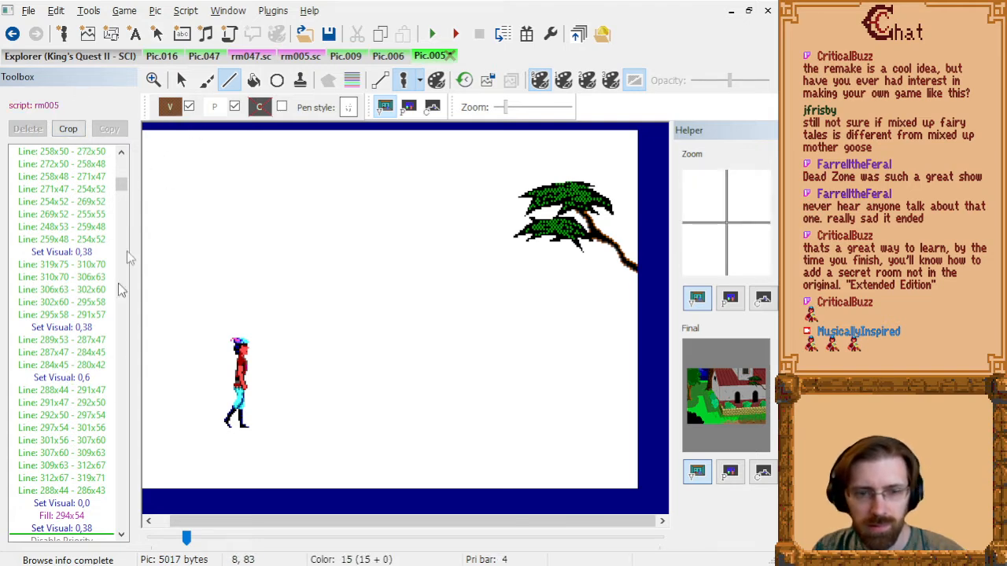
click(170, 106)
click(179, 160)
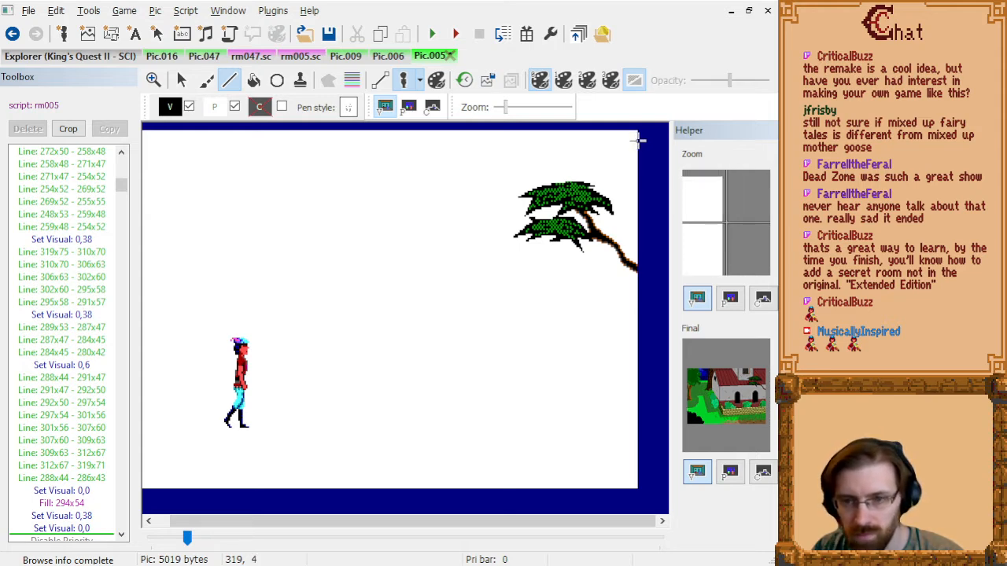
drag(637, 140, 634, 136)
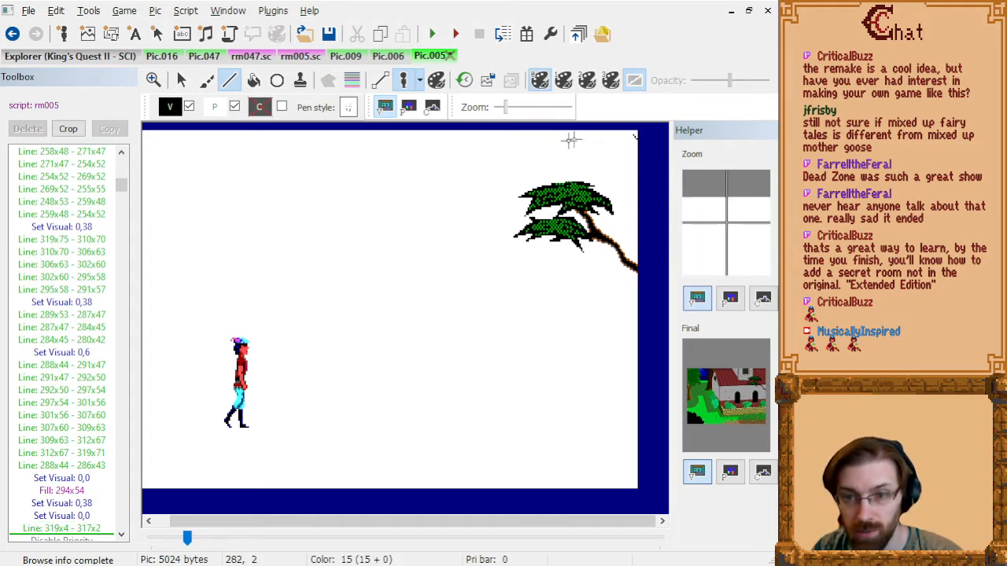
click(168, 107)
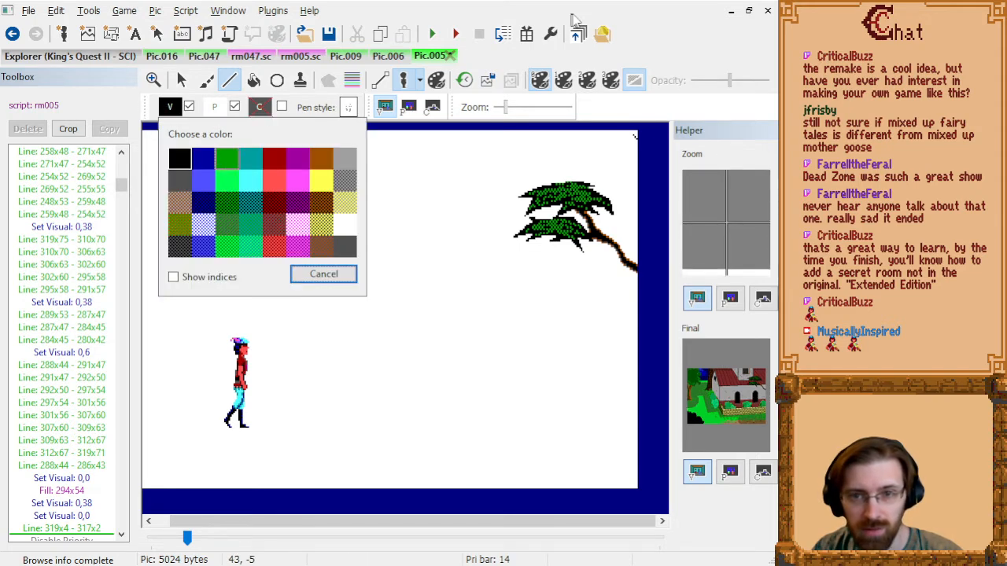
key(Escape)
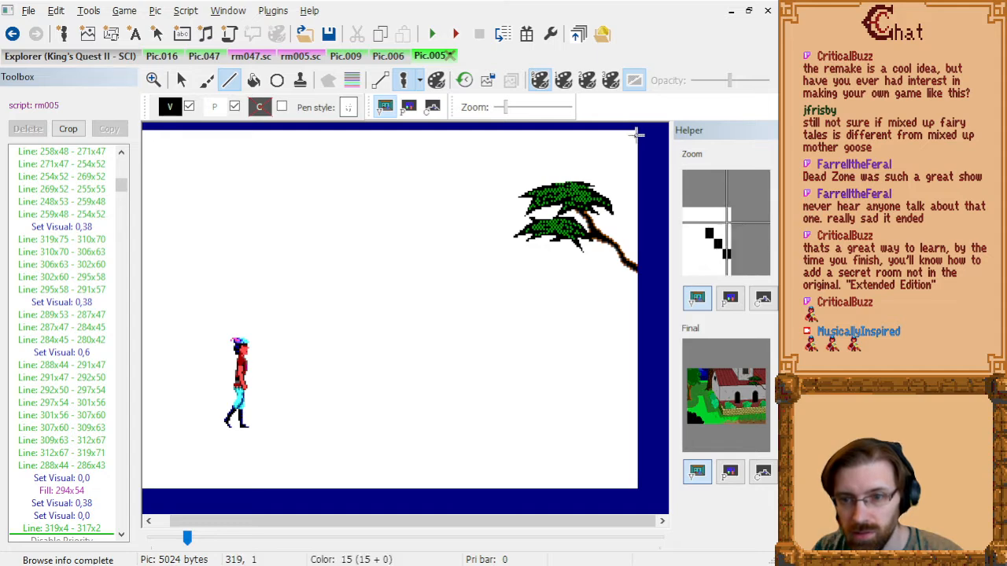
- Draw a jagged black outline from 319x1 through 316x2, 314x4, 314x2 and 310x2 to 307x2
drag(637, 136, 632, 135)
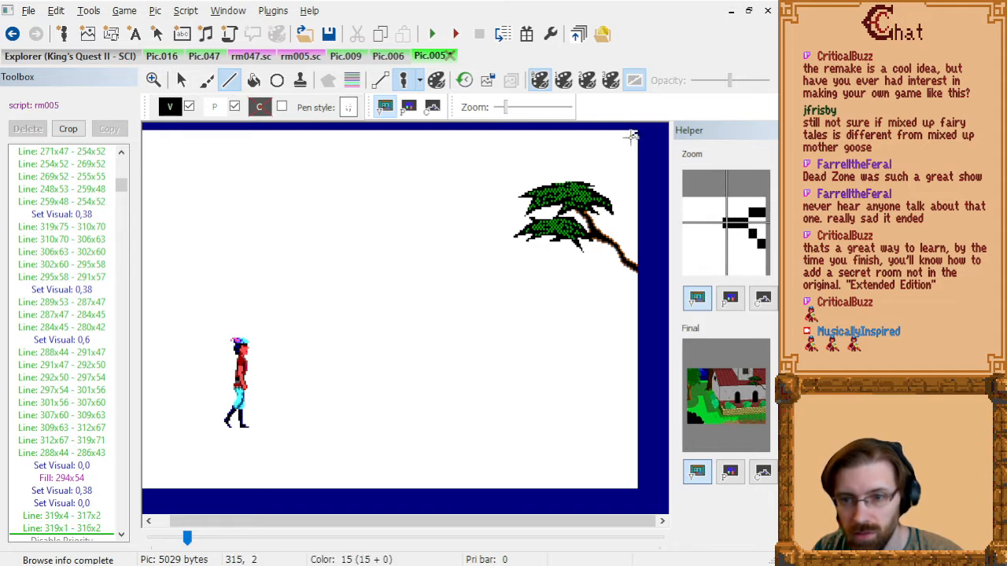
click(630, 140)
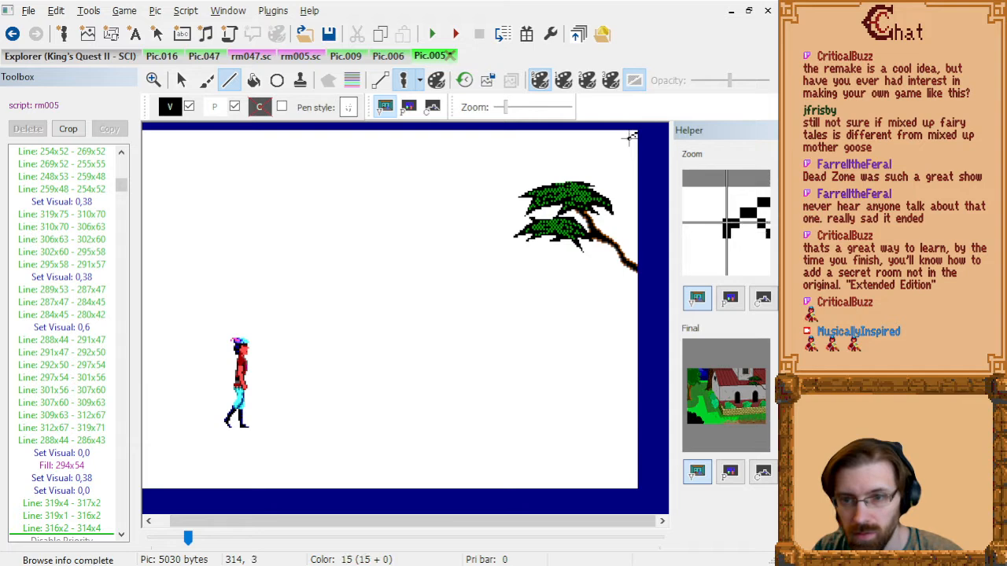
click(630, 135)
click(623, 136)
click(619, 135)
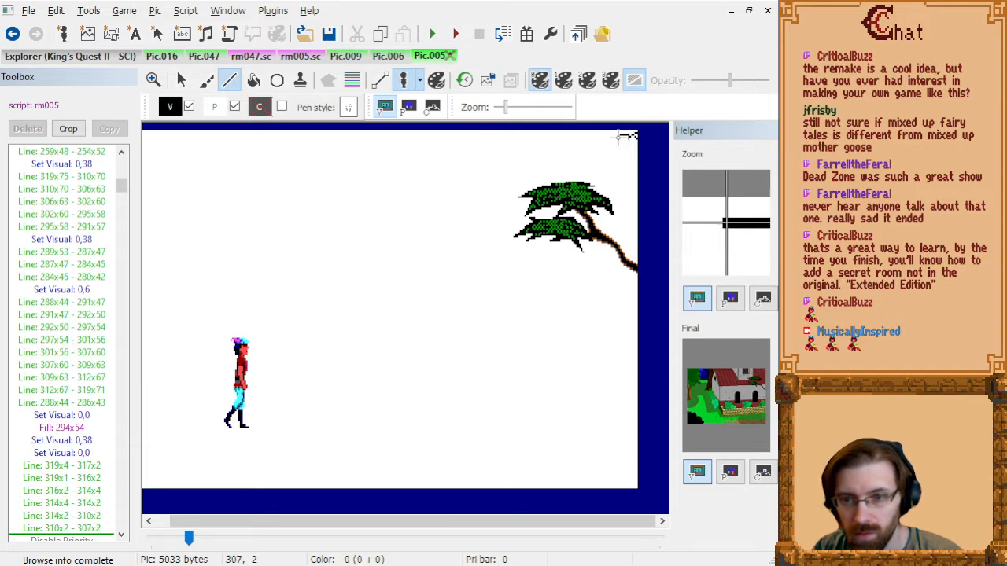
- Replace the outline's 310x2 - 307x2 segment with a jagged run through 308x4, 305x5 and 306x2 to 308x0, and check it against Pic.006
click(94, 526)
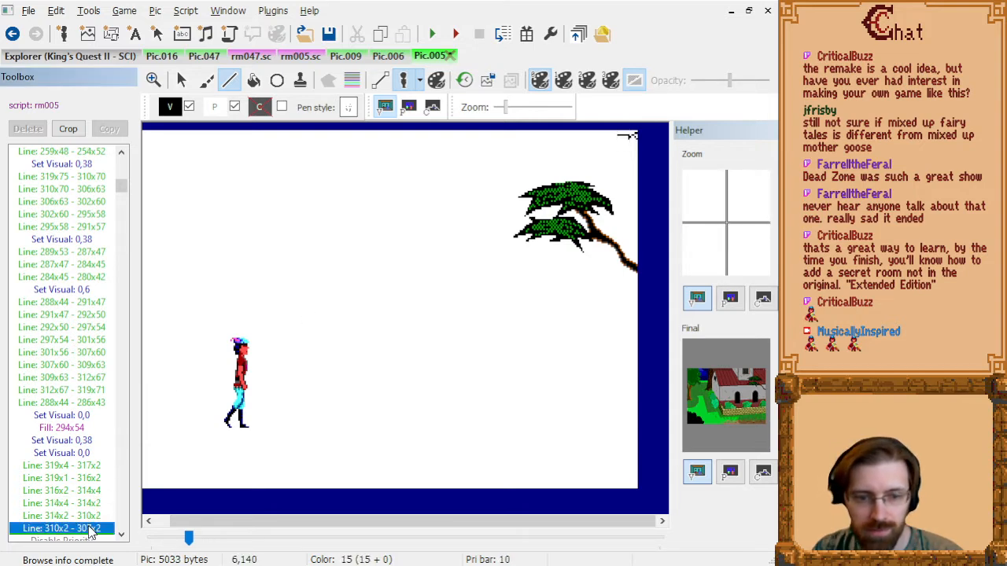
key(Delete)
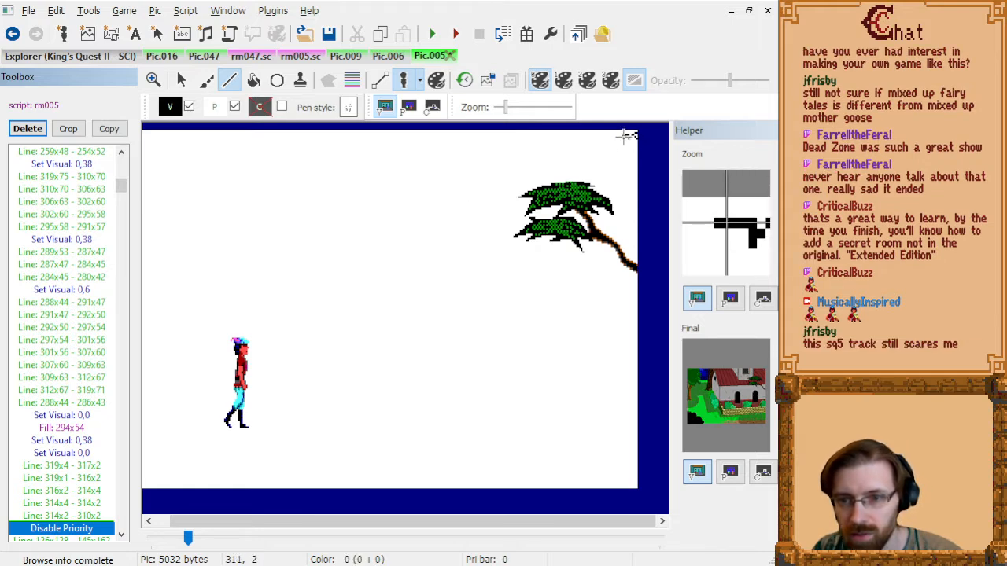
click(620, 136)
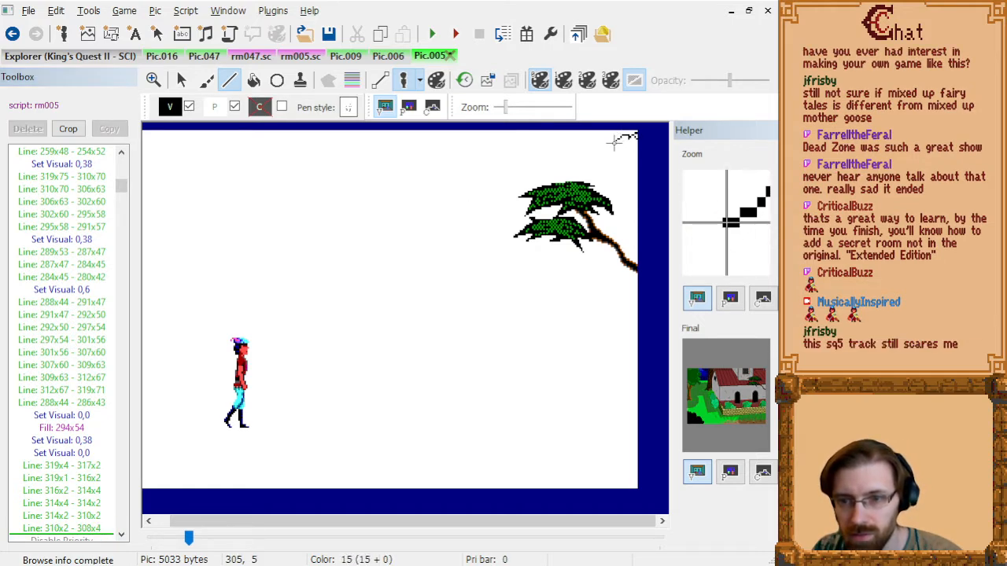
click(615, 138)
click(619, 134)
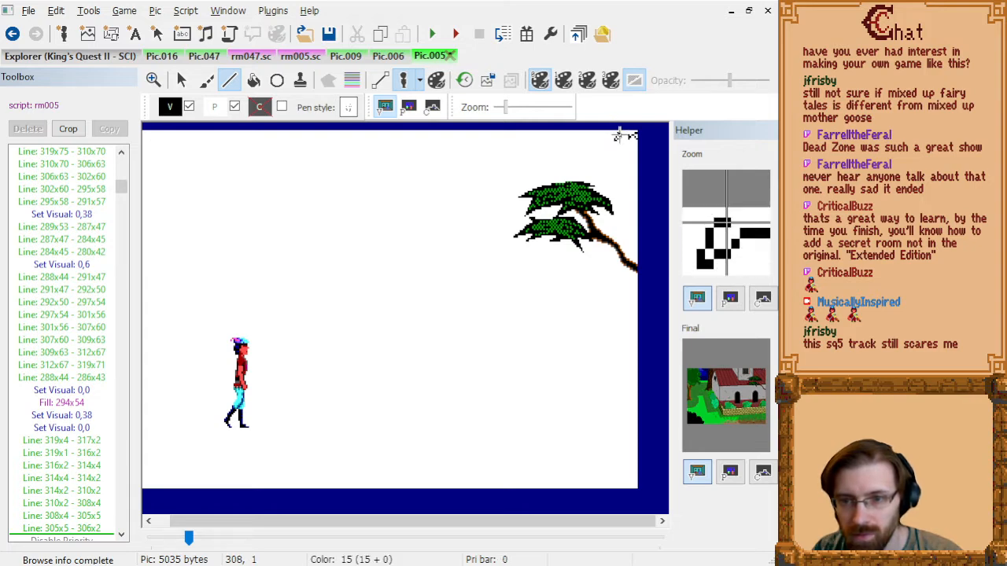
click(619, 134)
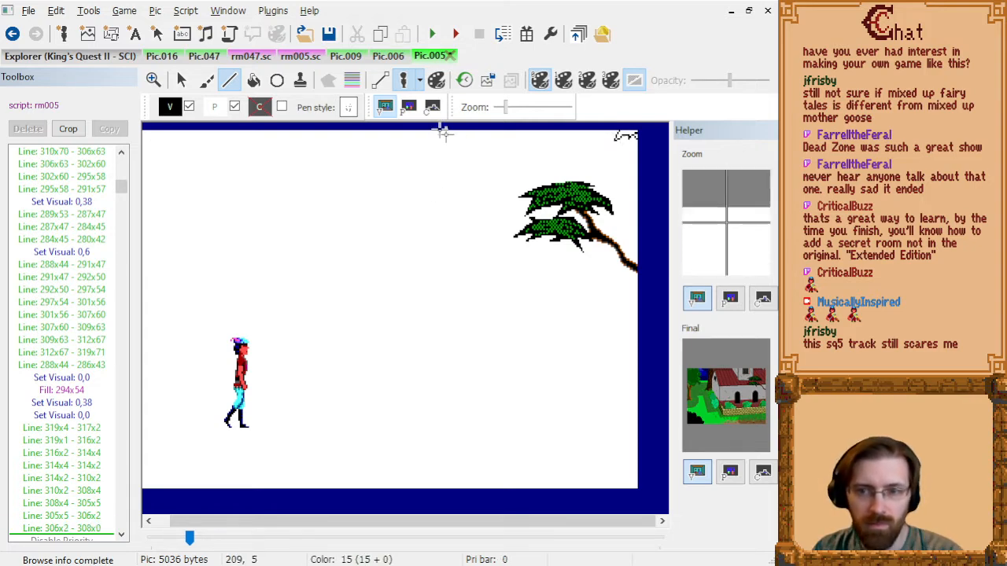
click(387, 57)
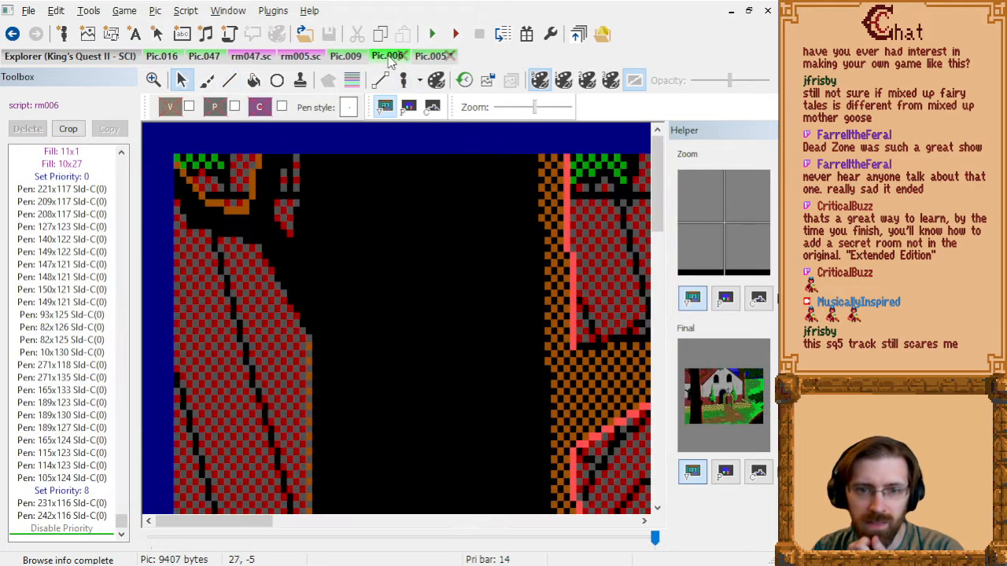
click(429, 57)
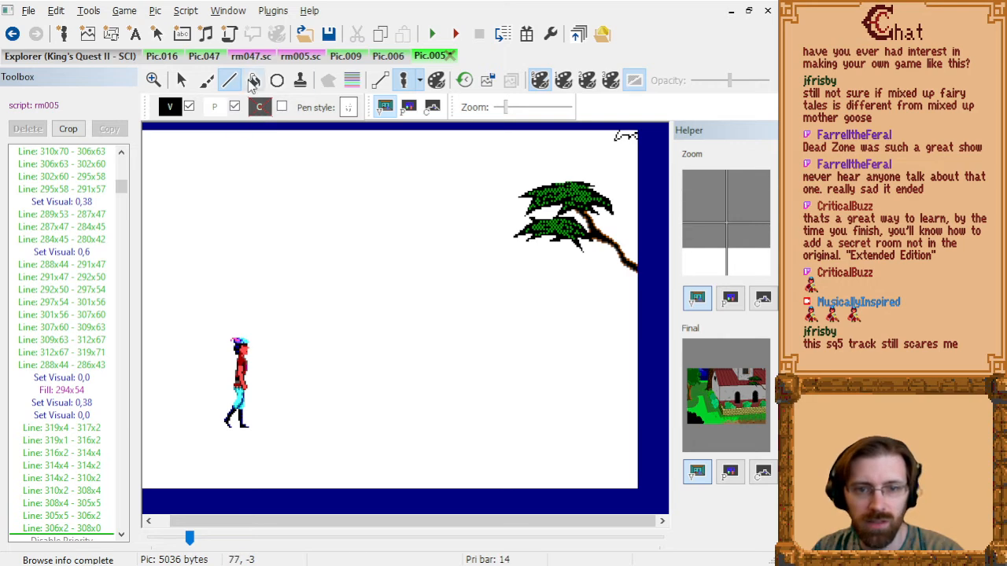
- Fill the corner foliage outline with black at 313x1 and 306x4, and compare it with Pic.006
click(253, 80)
click(627, 133)
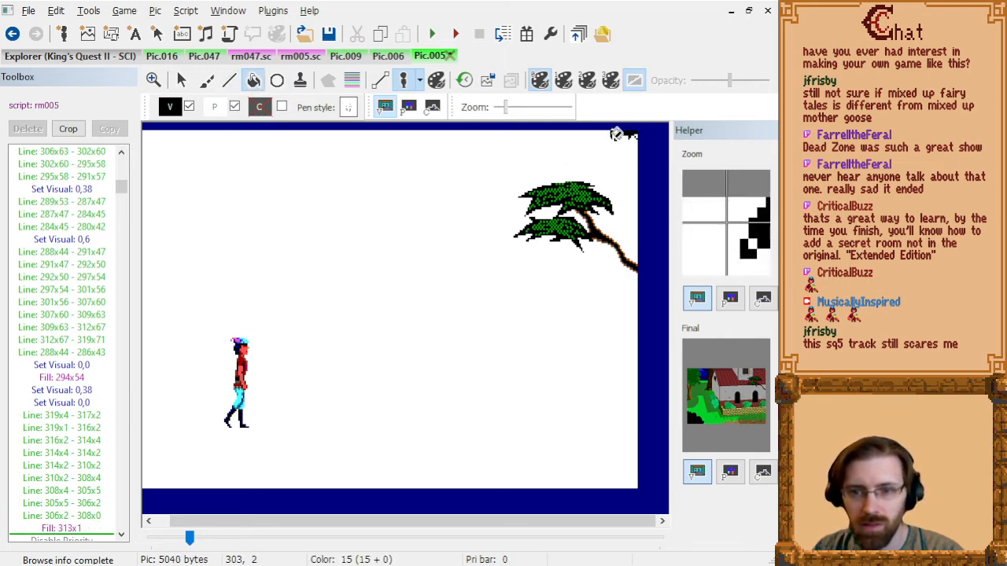
click(620, 134)
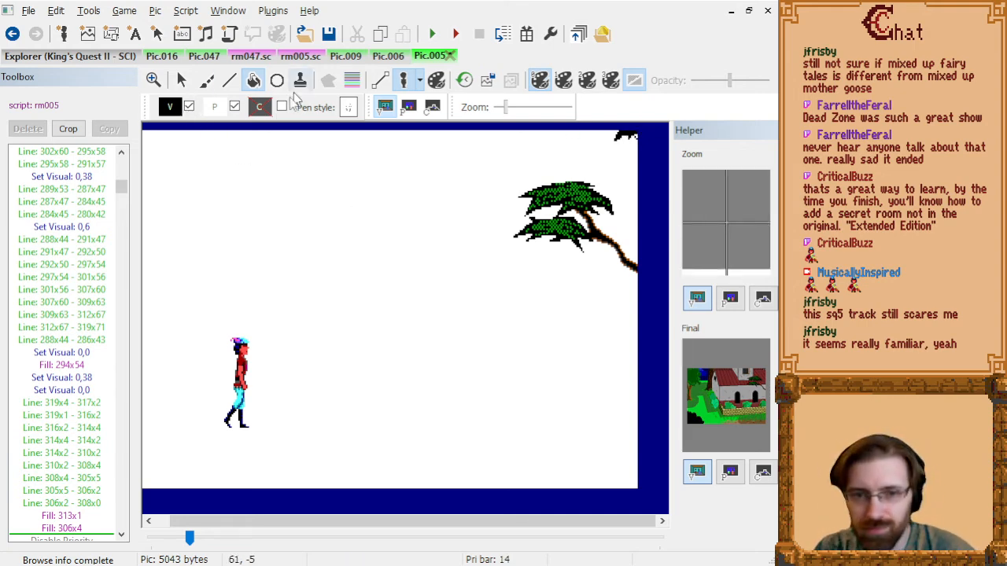
click(387, 57)
click(432, 57)
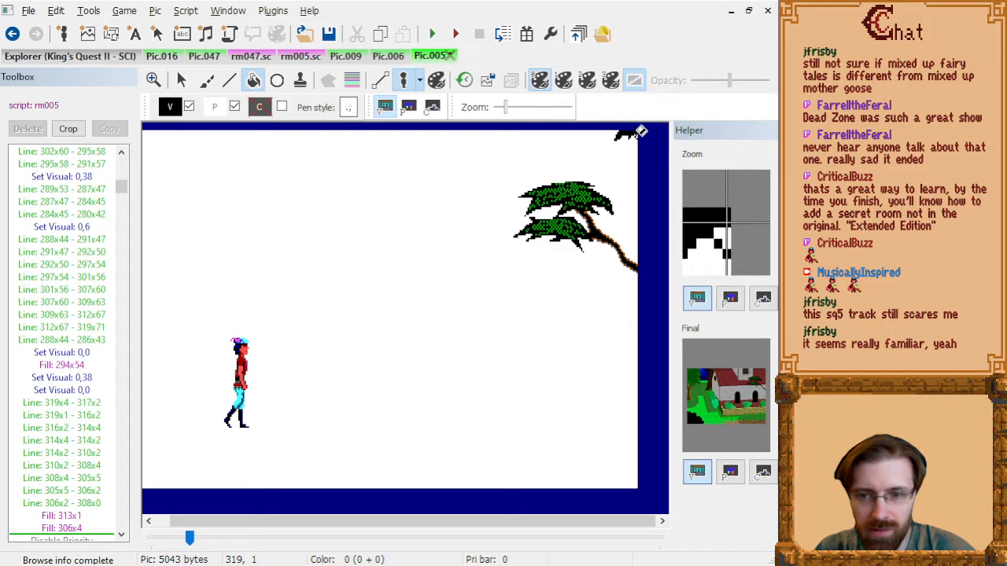
- Set the visual color to brown (0,6) and fill the corner foliage's edge at 319x2
click(170, 107)
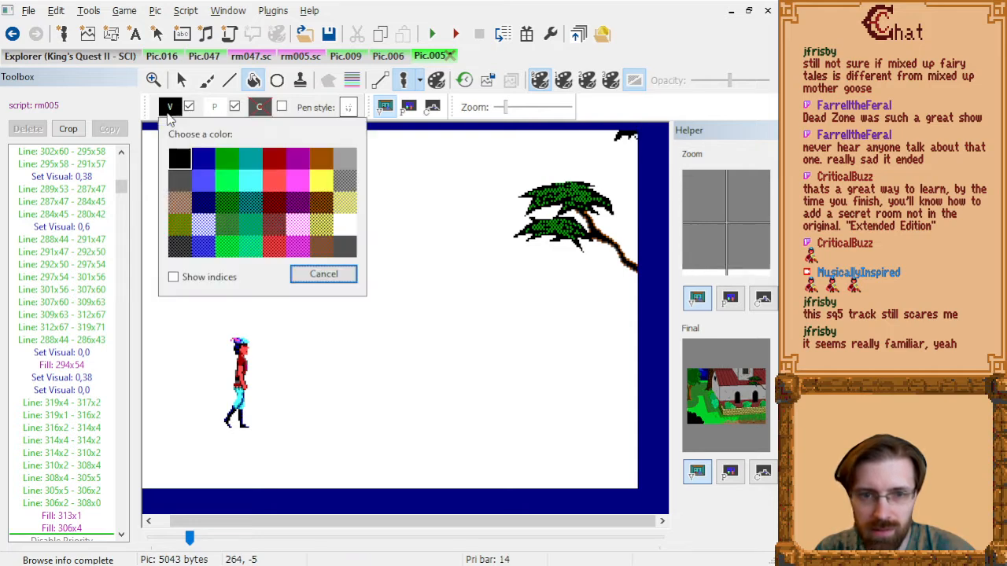
click(319, 160)
click(643, 132)
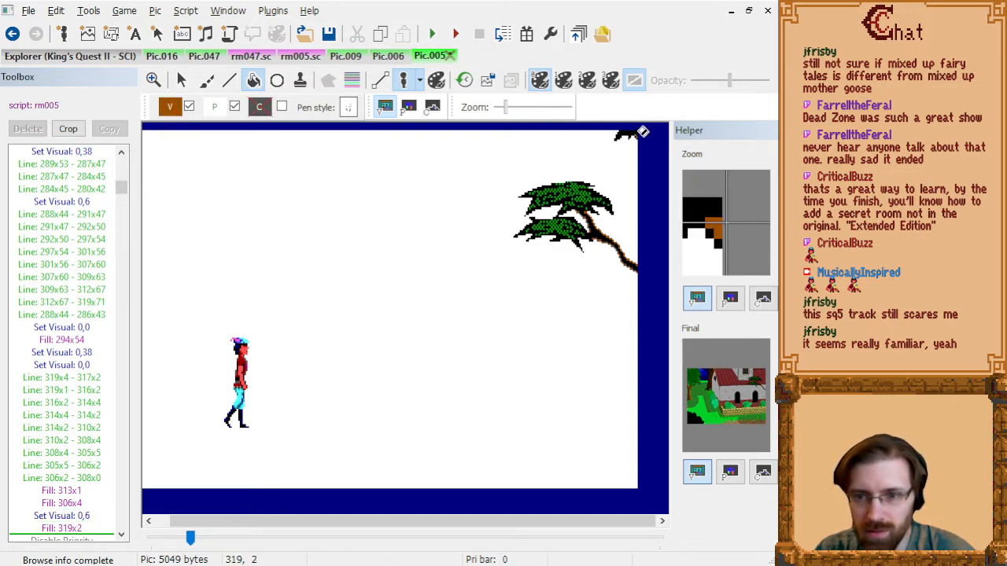
- Set the visual color to dithered dark green (0,18) and draw zigzag leaf lines from 307x3 through 310x0, 307x1, 316x1 and 310x2 to 317x0
click(61, 528)
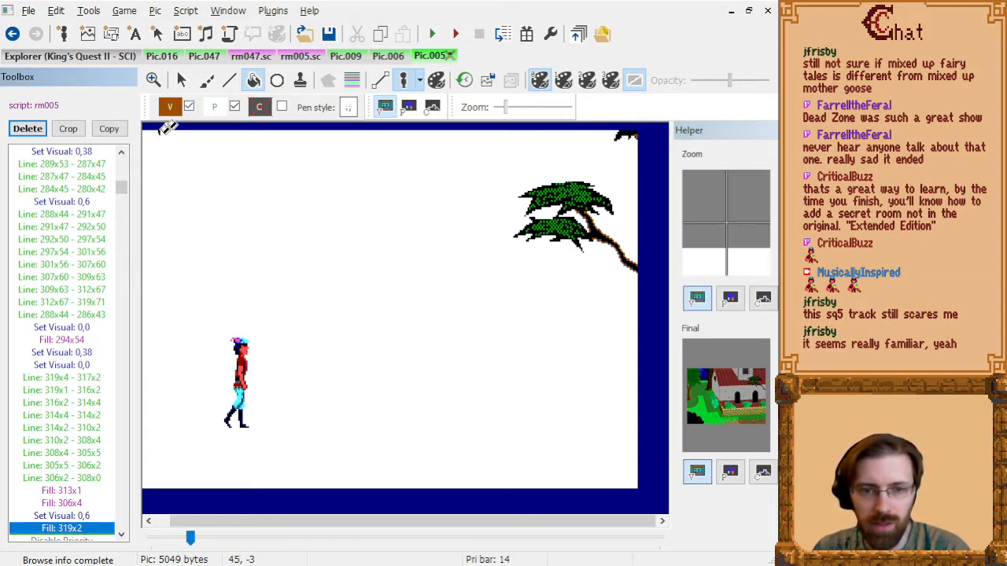
click(171, 107)
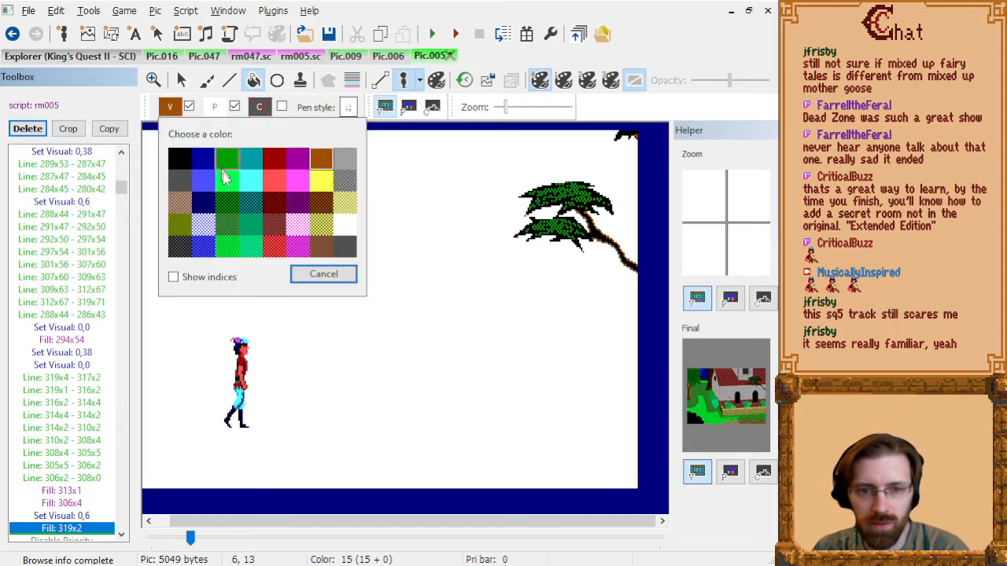
click(230, 208)
click(229, 82)
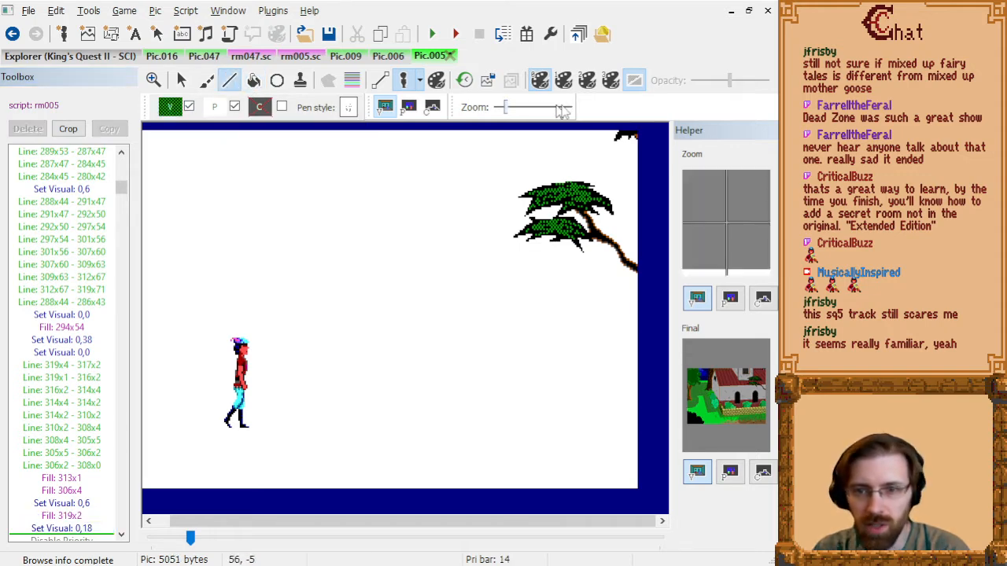
click(618, 138)
click(622, 133)
click(617, 134)
click(631, 134)
click(618, 133)
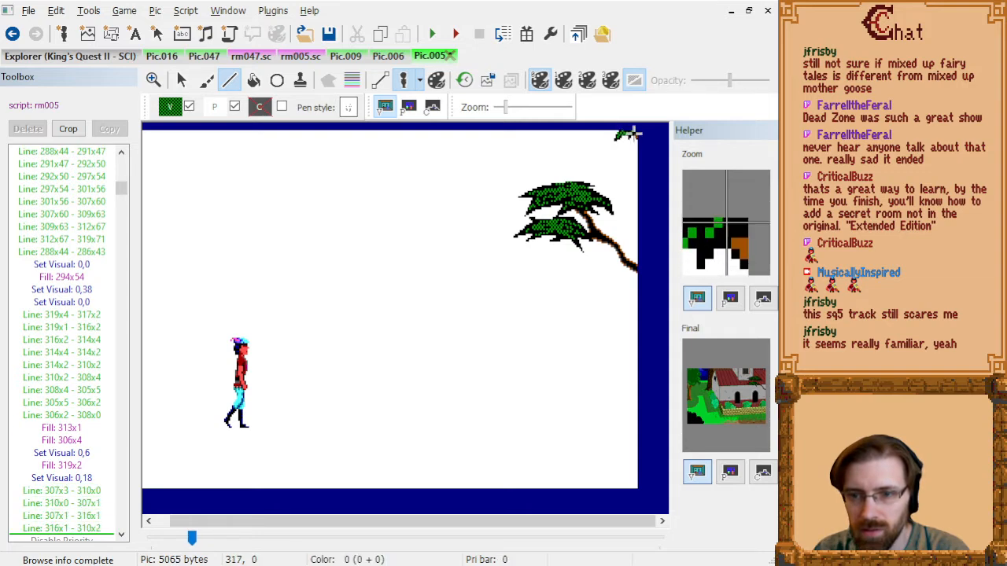
click(613, 130)
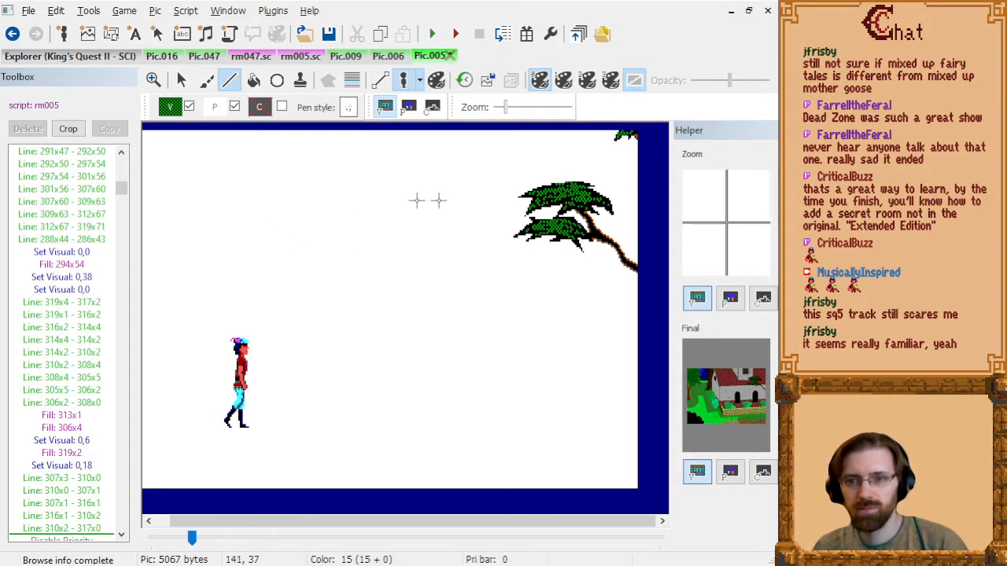
- Review the finished picture, then page back to the first building outlines and check the tree's priority screen
click(83, 404)
key(End)
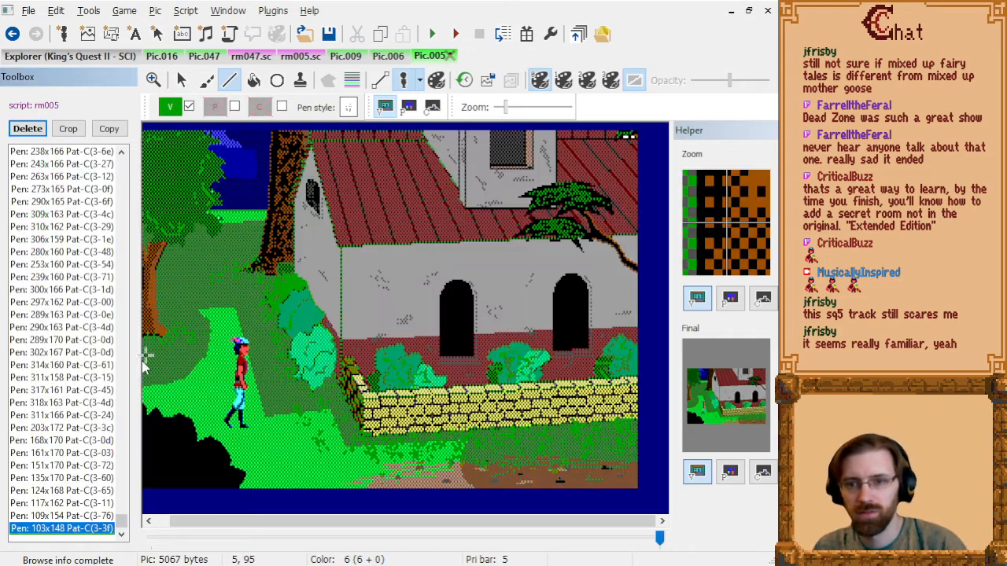
click(56, 290)
key(Page_Up)
key(Page_Up)
key(Page_Up)
key(Page_Up)
key(Page_Up)
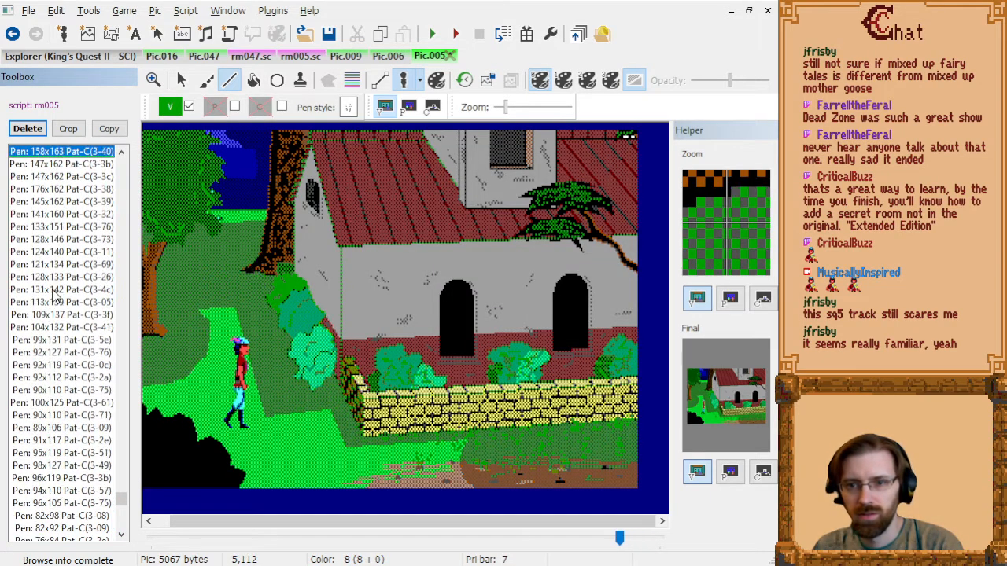
key(Page_Up)
key(Page_Up)
key(Page_Up)
key(Page_Up)
key(Page_Up)
key(Page_Up)
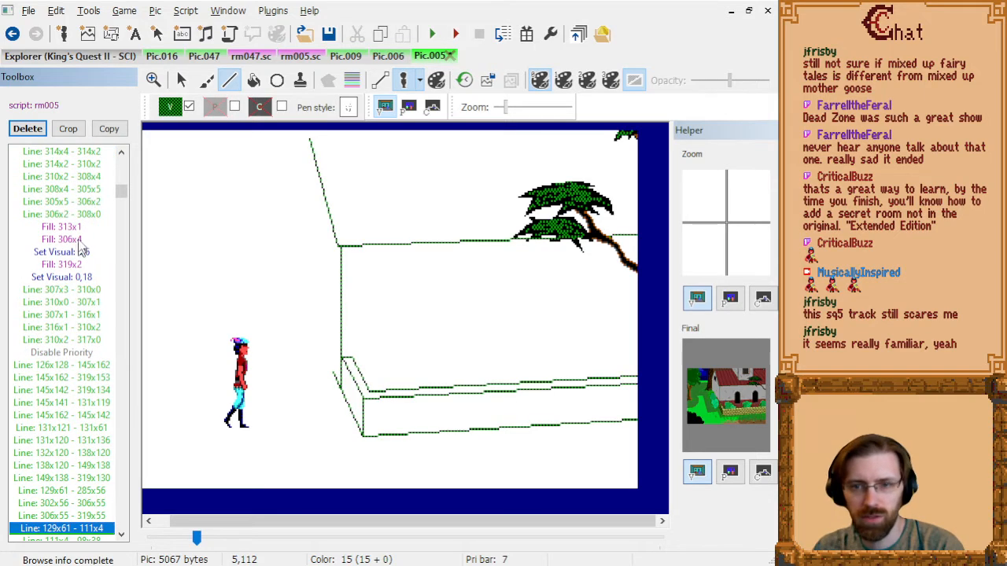
click(408, 107)
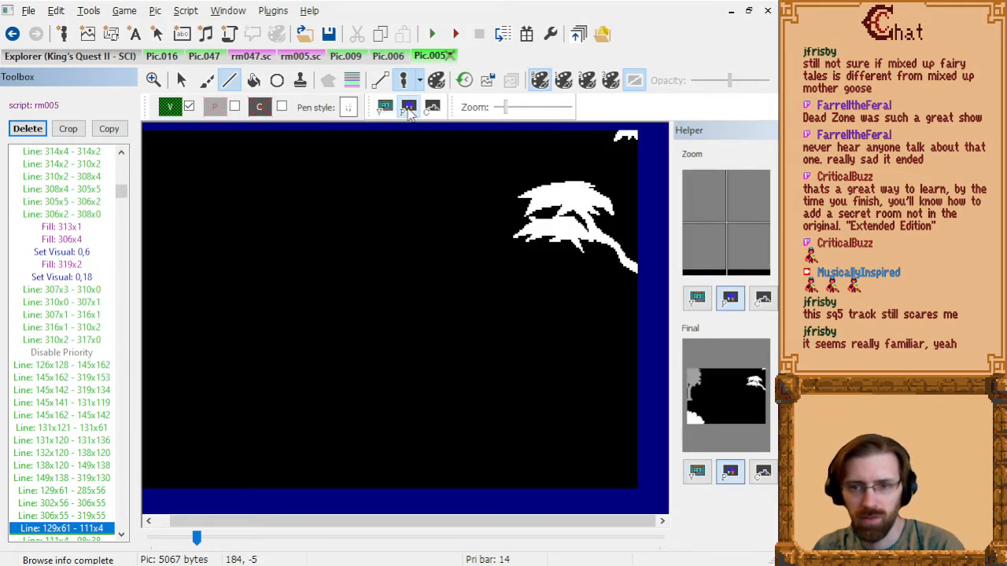
click(385, 107)
- Step through the roof and tower line commands to find the roof line crossing the corner foliage
click(51, 422)
key(Page_Down)
key(Page_Down)
key(Page_Down)
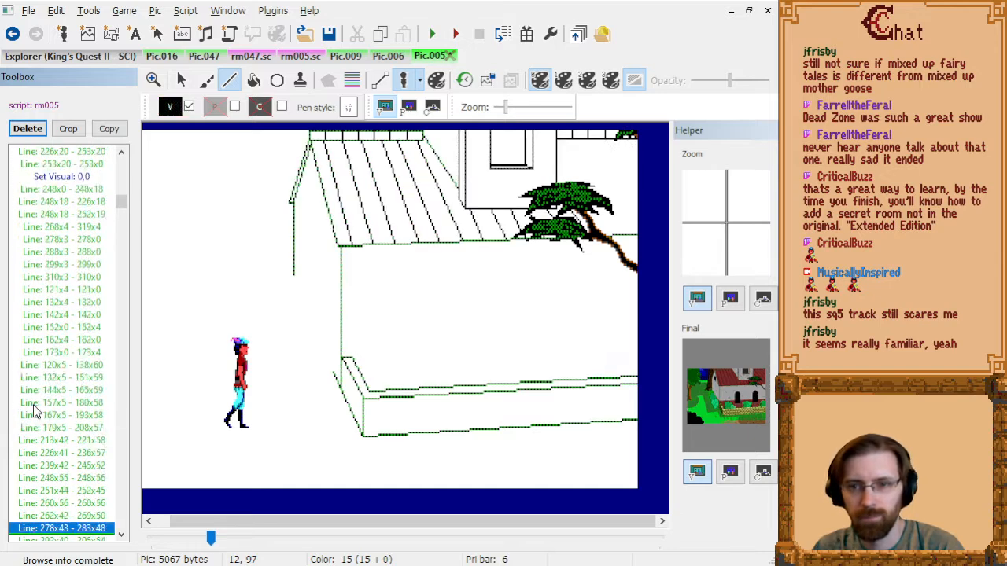
key(Down)
key(Down)
key(Down)
key(Down)
key(Down)
key(Down)
key(Down)
key(Down)
key(Down)
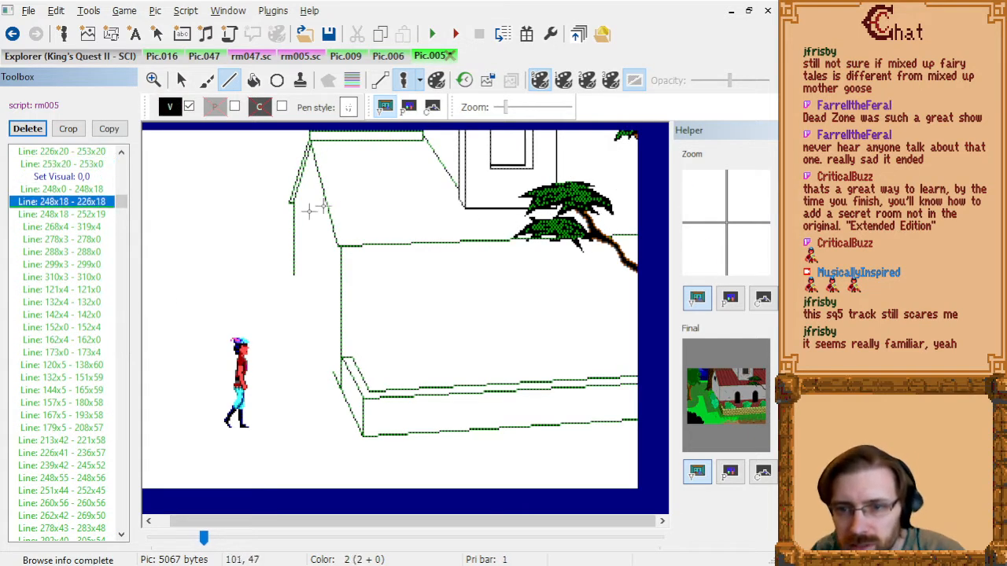
key(Up)
key(Up)
key(Up)
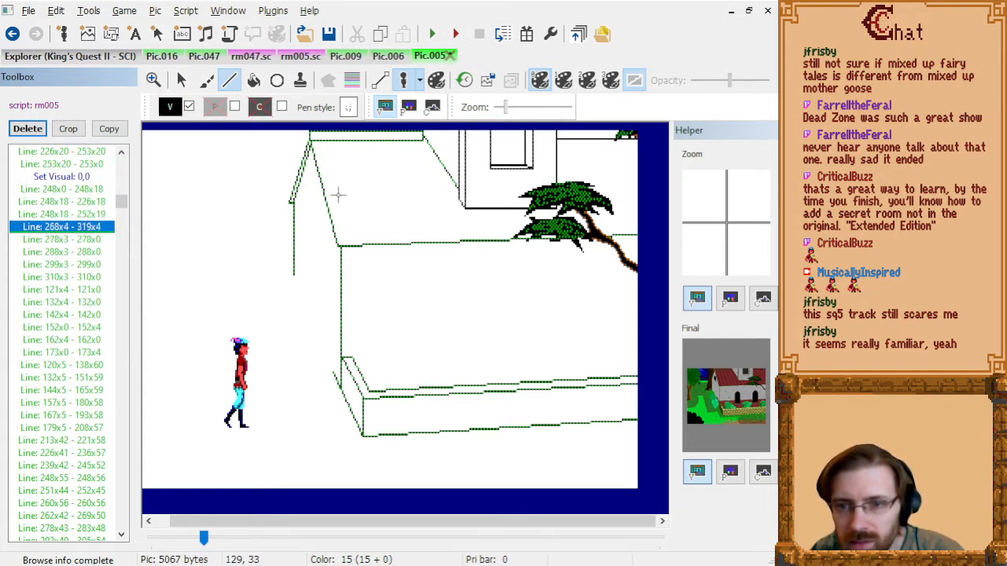
key(Up)
key(Down)
key(Up)
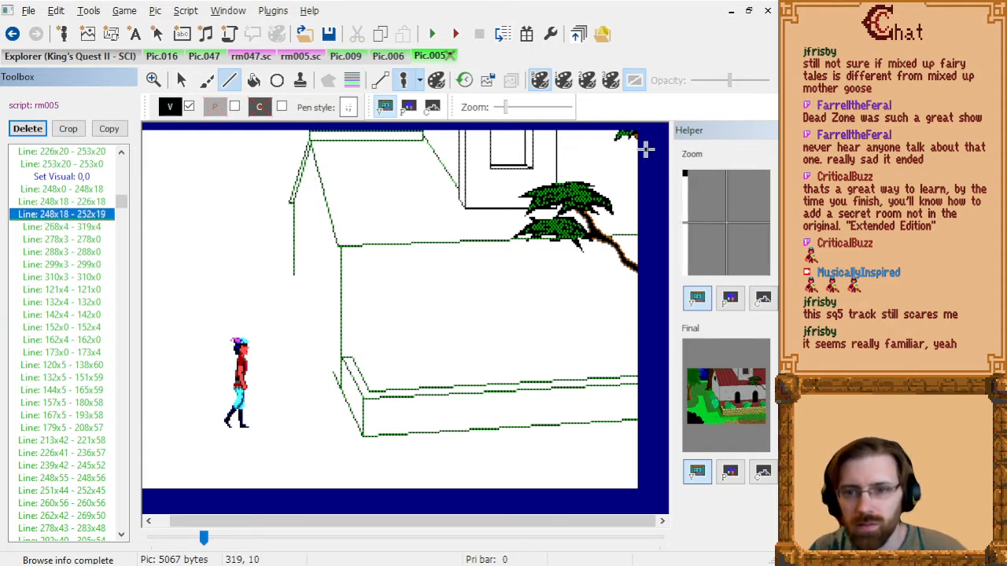
- Draw black roof-edge segments 269x4 - 304x4, 309x4 - 313x4 and 315x4 - 318x4 around the corner foliage
scroll(644, 151, up, 3)
drag(354, 522, 615, 522)
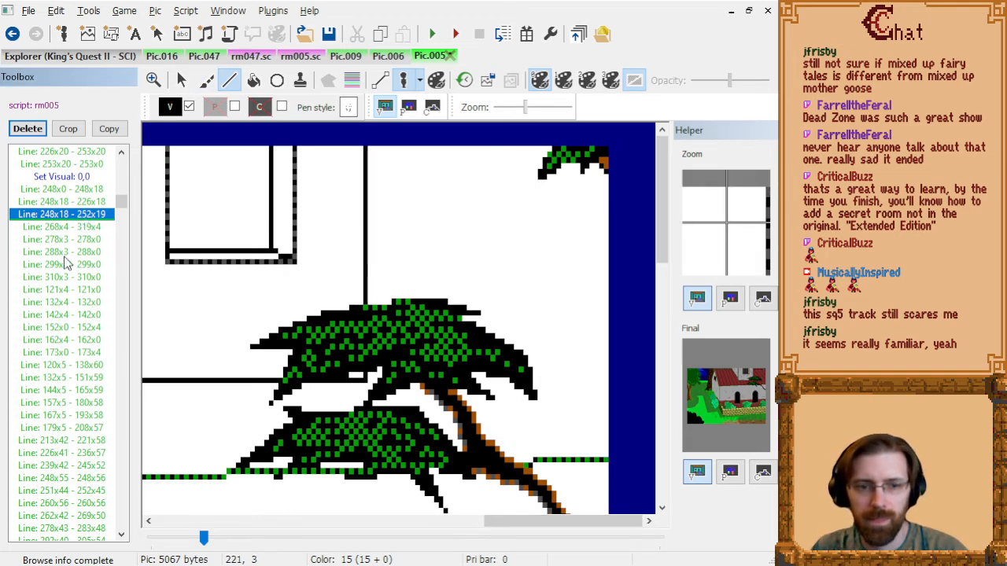
key(Down)
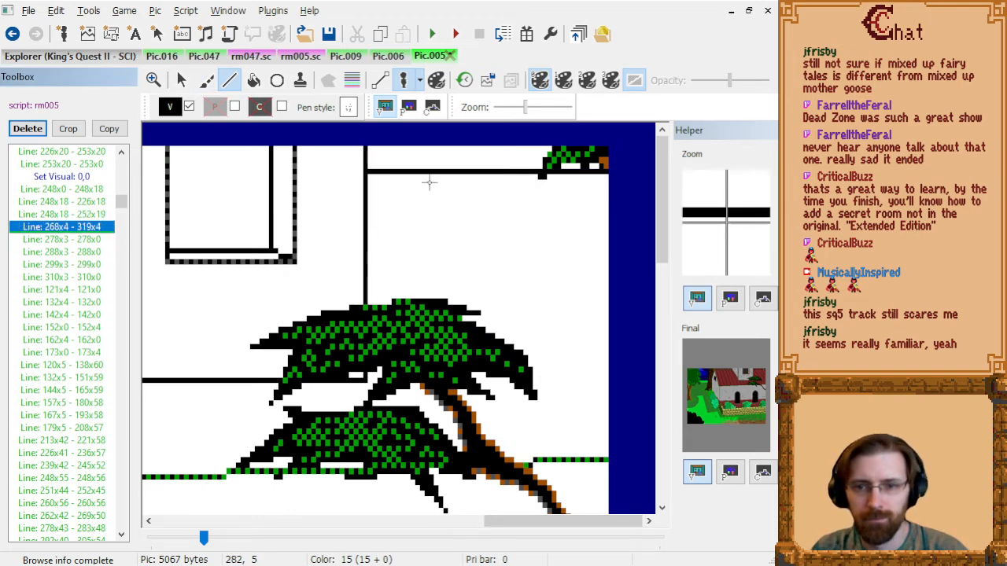
click(367, 174)
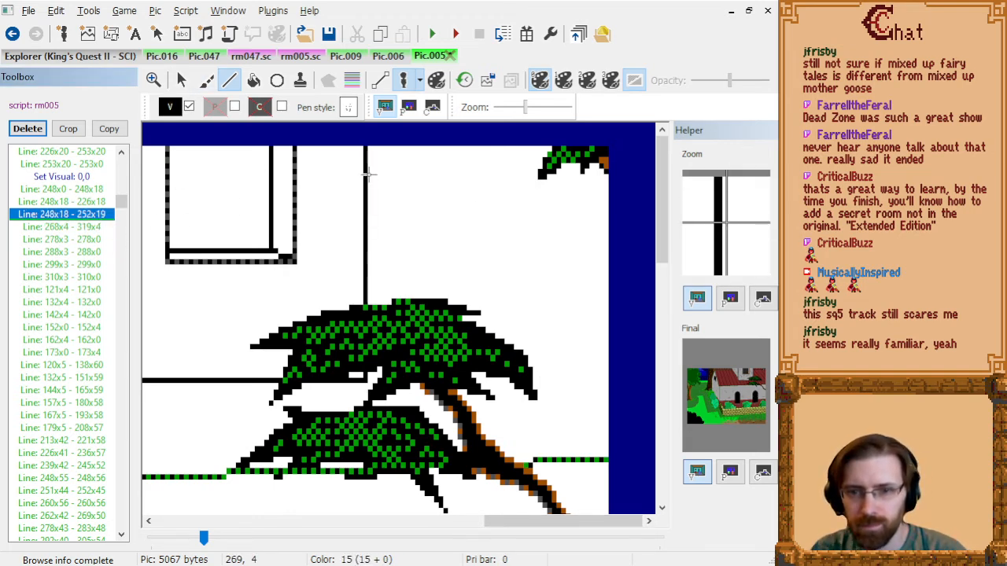
click(537, 174)
click(557, 175)
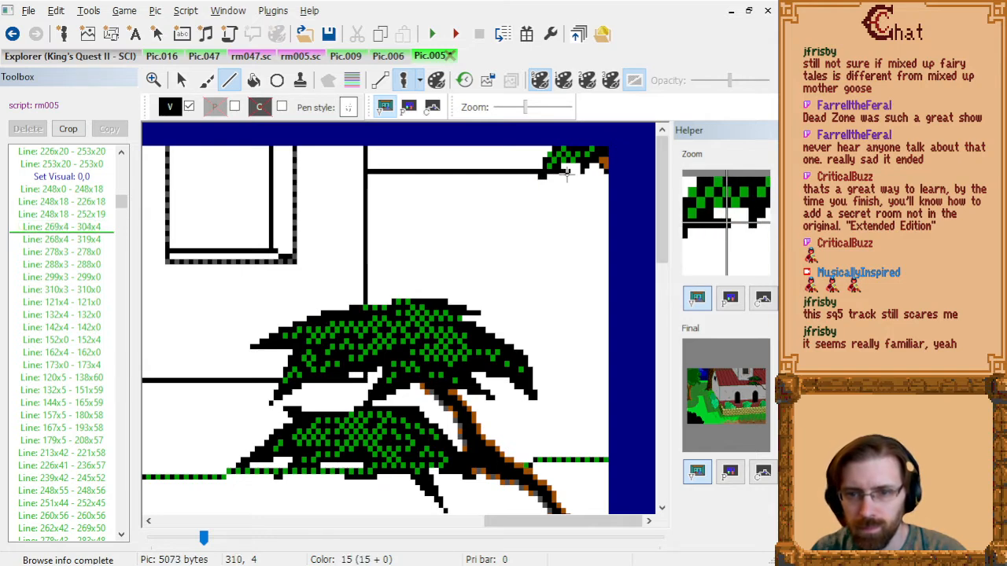
click(579, 176)
drag(589, 175, 602, 174)
- Delete the original full-length roof-edge line 268x4 - 319x4
click(67, 254)
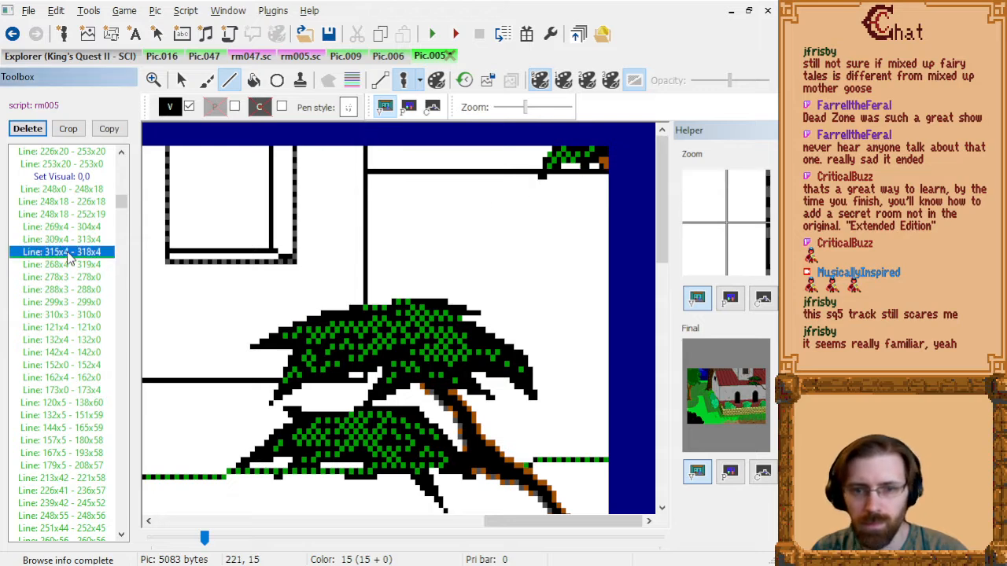
key(Up)
key(Up)
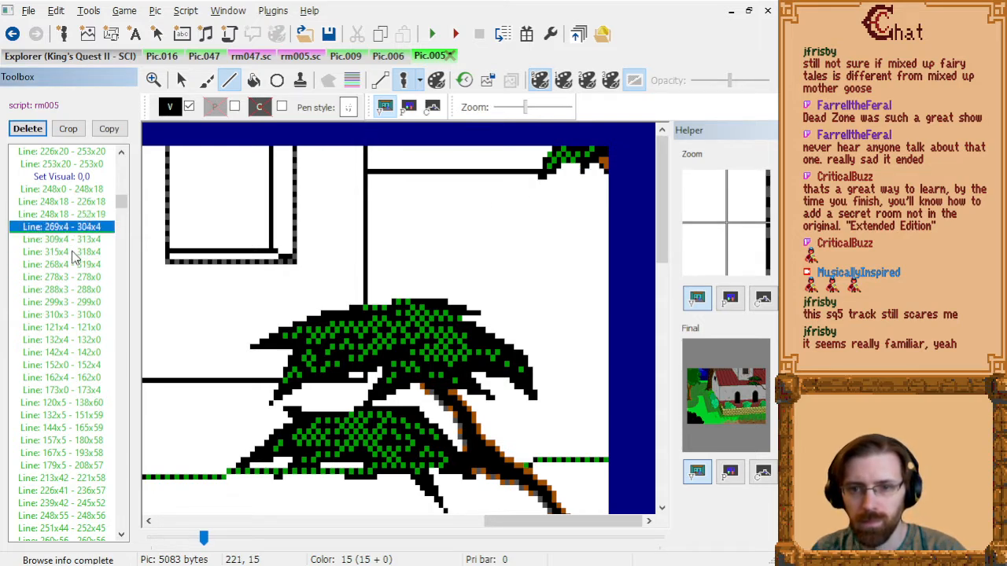
key(Down)
key(Down)
key(Down)
key(Delete)
- Replace the roof-edge line 310x3 - 310x0 with a single black pixel at 310x3
key(Down)
key(Down)
key(Down)
key(Delete)
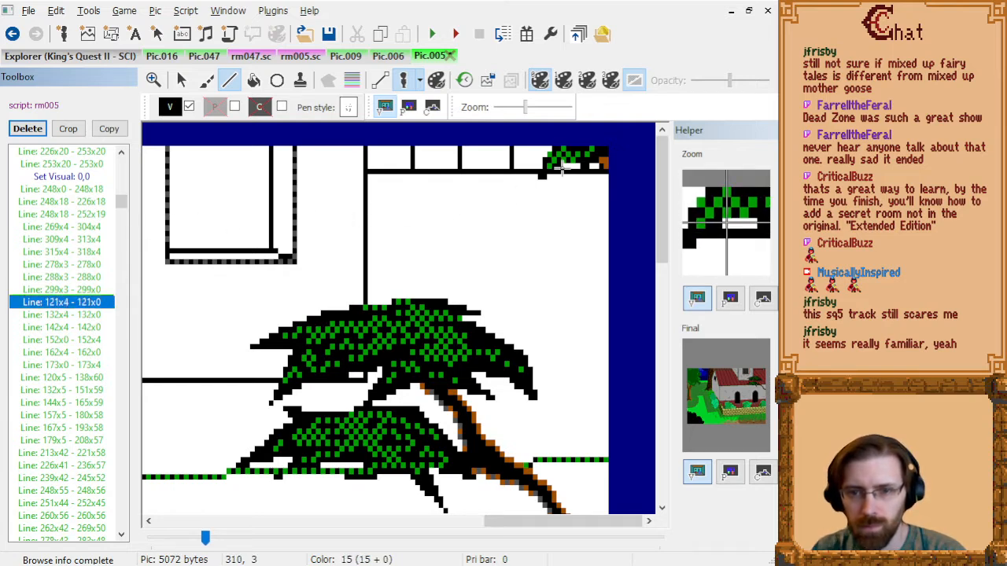
click(563, 166)
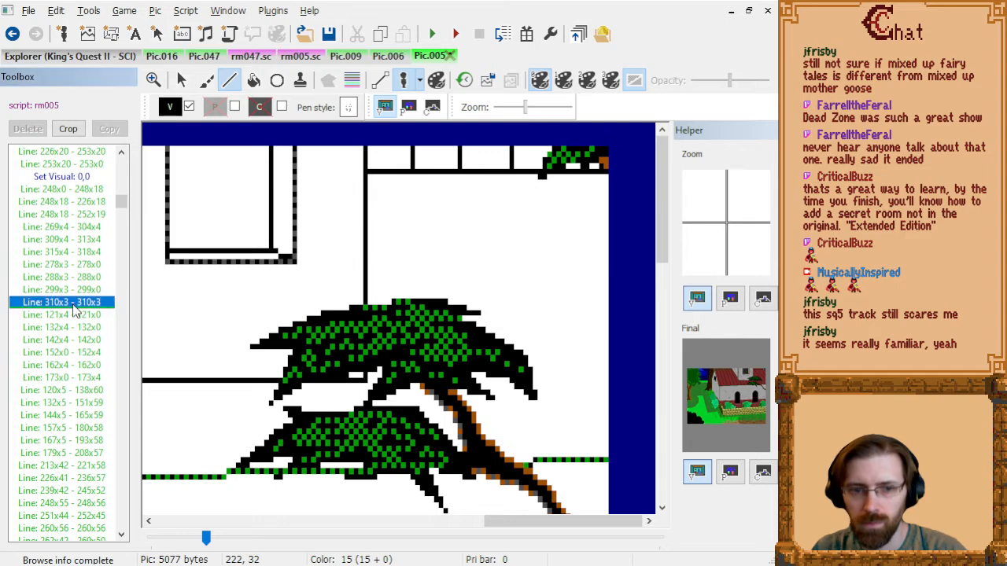
- Delete the Line 121x4 - 121x0 command, and undo that deletion
click(73, 306)
key(Down)
key(Up)
key(Up)
key(Down)
key(Down)
key(Delete)
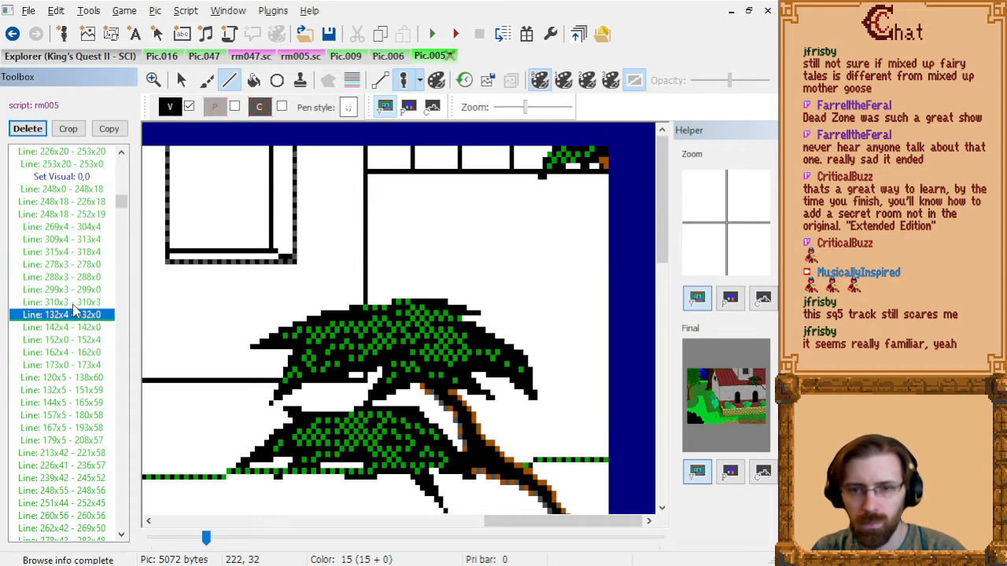
scroll(445, 285, down, 2)
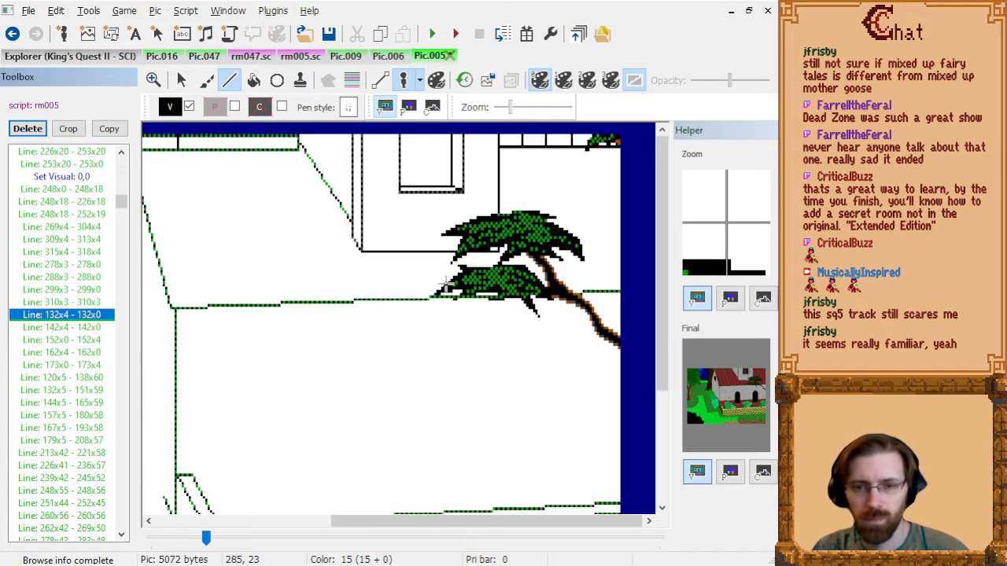
key(ctrl+z)
- Step through the short roof-edge line commands between 310x3 and 173x0 to examine what each one draws
click(82, 517)
key(Down)
key(Down)
key(Down)
key(Down)
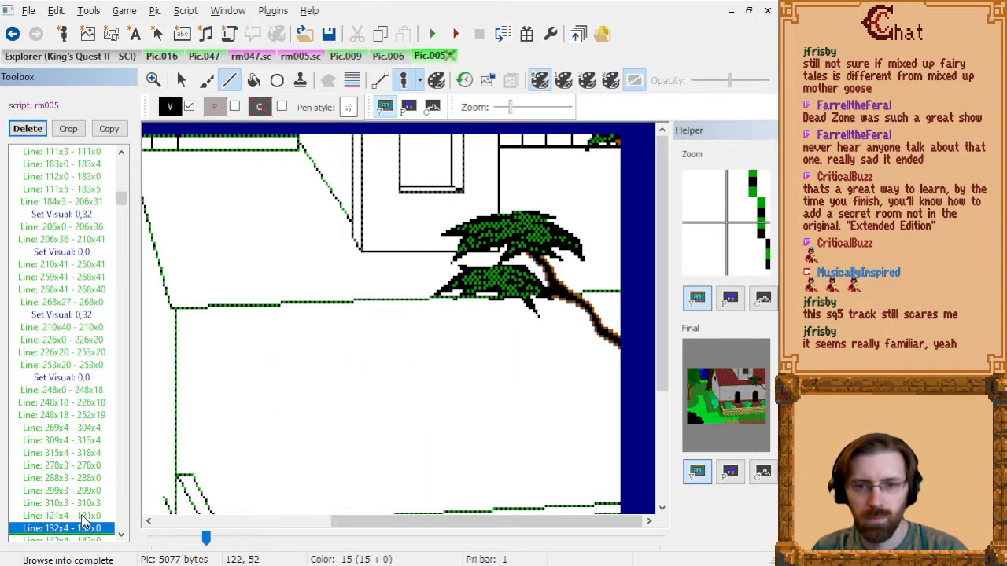
key(Up)
scroll(403, 354, down, 1)
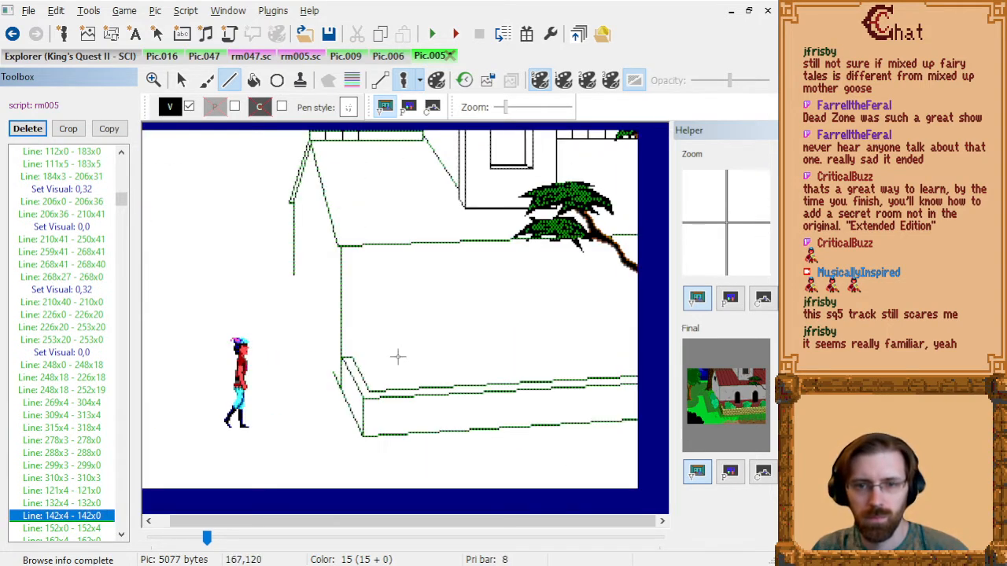
click(69, 414)
key(Down)
key(Down)
key(Down)
key(Up)
key(Up)
key(Up)
key(Down)
key(Down)
key(Down)
key(Down)
key(Down)
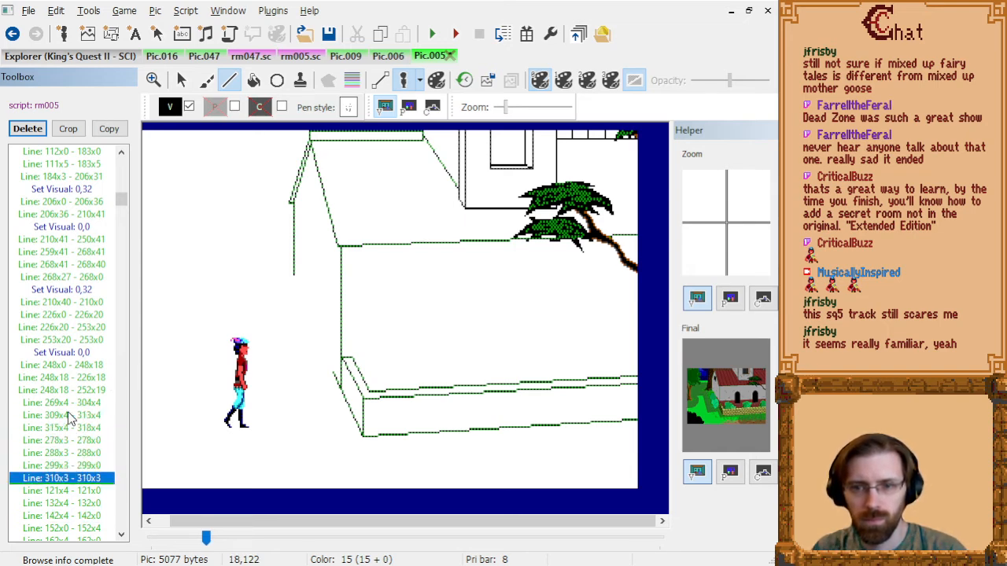
key(Down)
key(Down)
key(Down)
key(Down)
key(Down)
key(Down)
key(Down)
key(Down)
key(Down)
key(Down)
key(Down)
key(Down)
key(Down)
key(Down)
key(Down)
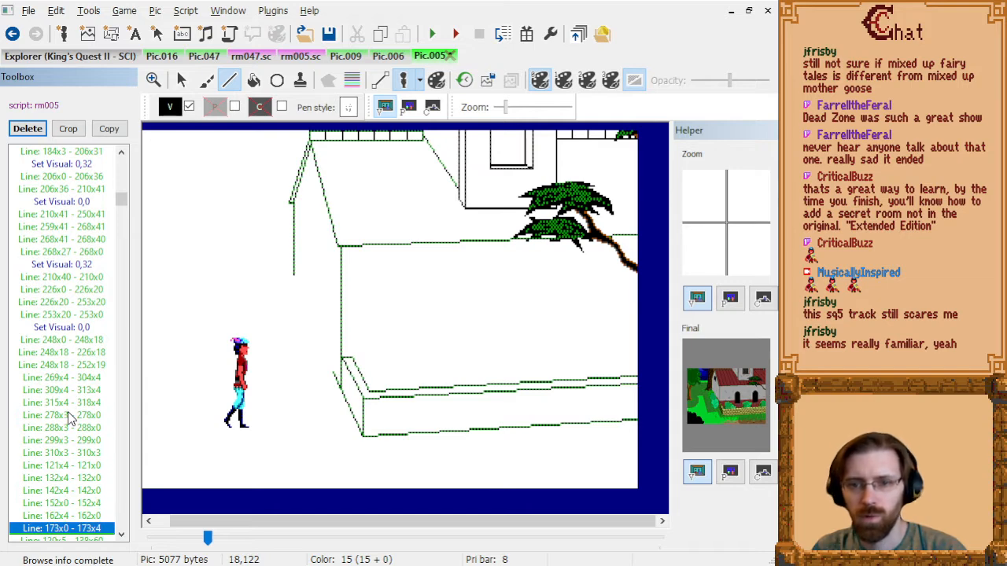
- Step through the sloping roof-tile lines into the arched doorway outline to check them against the tree
key(Down)
key(Down)
key(Down)
key(Down)
key(Down)
key(Down)
key(Down)
key(Down)
key(Down)
key(Down)
key(Down)
key(Down)
key(Down)
key(Down)
key(Down)
key(Down)
key(Down)
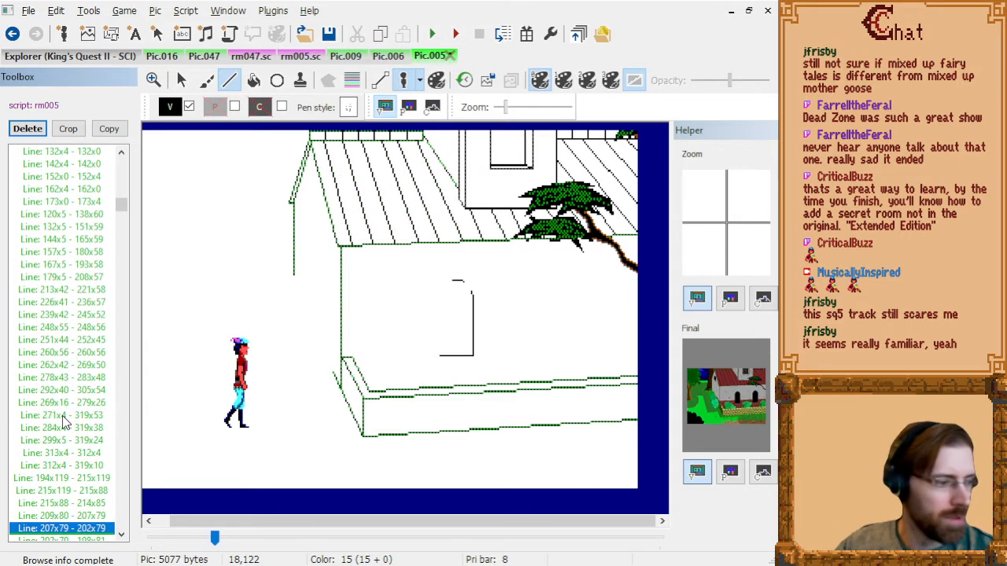
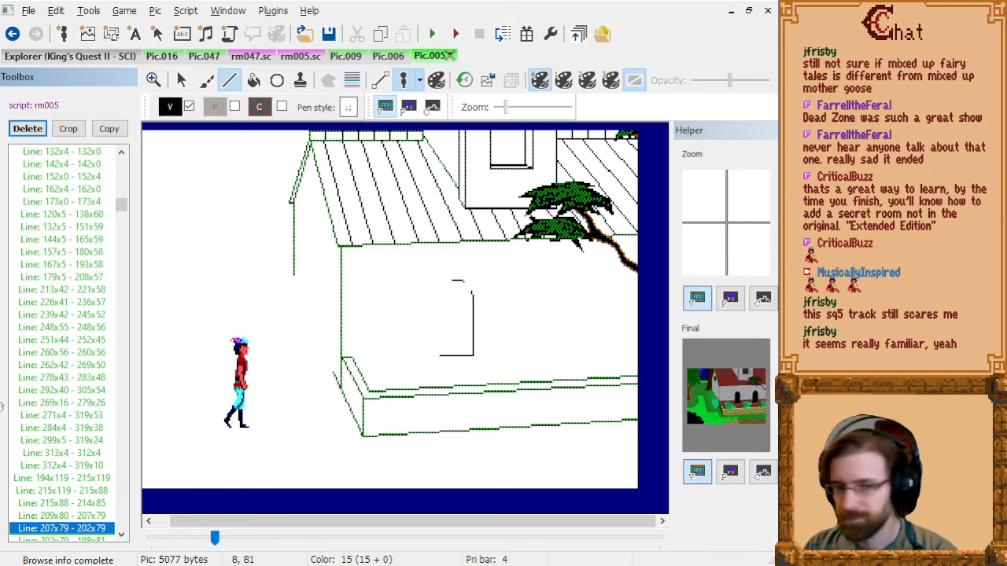
key(Down)
key(Down)
key(Down)
key(Down)
key(Down)
key(Down)
key(Down)
key(Down)
key(Down)
key(Down)
key(Down)
key(Down)
key(Down)
key(Down)
key(Down)
key(Down)
key(Down)
key(Down)
key(Down)
key(Down)
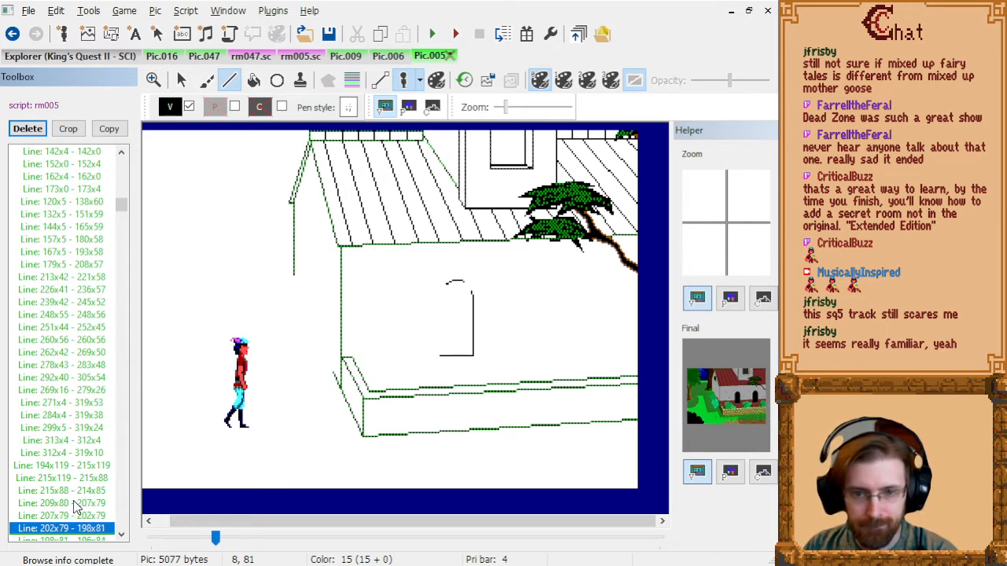
- Step through the arched doorway and window outlines and the wall-edge line commands to examine what each one draws
key(Down)
key(Down)
key(Down)
key(Down)
key(Down)
key(Down)
key(Down)
key(Down)
key(Down)
key(Down)
key(Down)
key(Down)
key(Down)
key(Down)
key(Down)
key(Down)
key(Down)
key(Down)
key(Down)
key(Down)
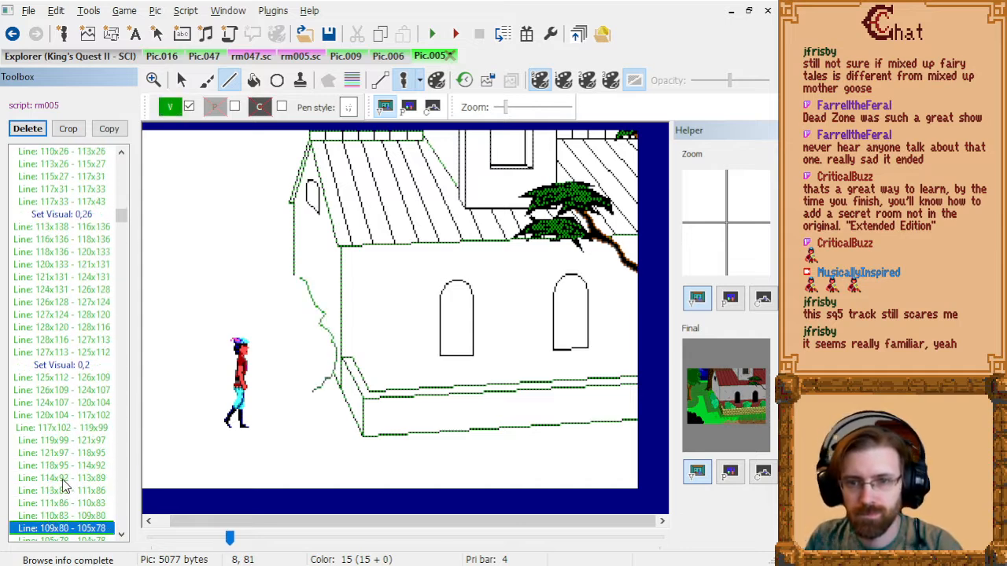
- Step onward through the bush outlines and the red roof fill commands to check the fills near the upper-right tree foliage
key(Down)
key(Down)
key(Down)
key(Down)
key(Down)
key(Down)
key(Down)
key(Down)
key(Down)
key(Down)
key(Down)
key(Down)
key(Down)
key(Down)
key(Down)
key(Down)
key(Down)
key(Down)
key(Down)
key(Down)
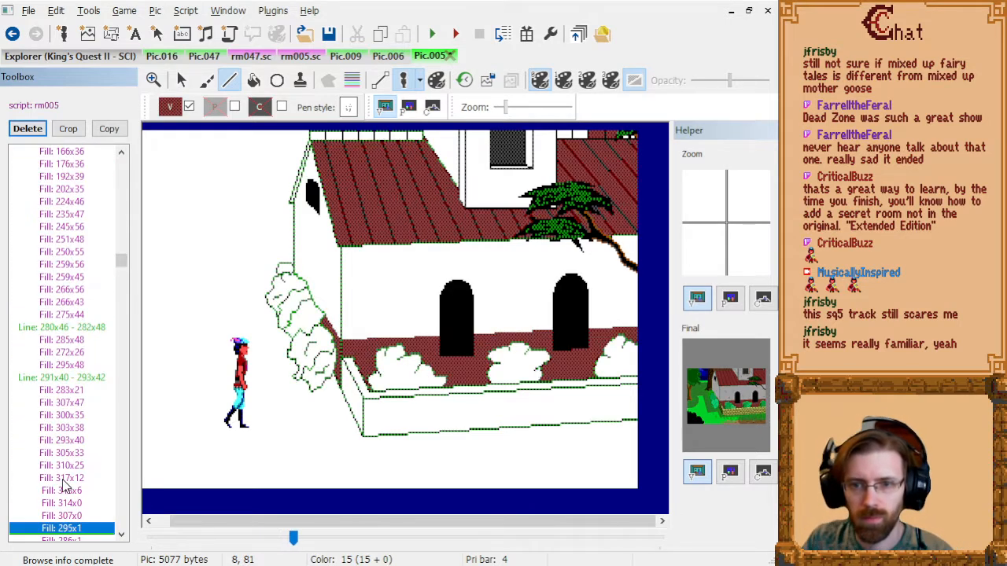
- Delete the Fill 314x0 command from the roof fills
key(Up)
key(Up)
key(Up)
key(Up)
key(Down)
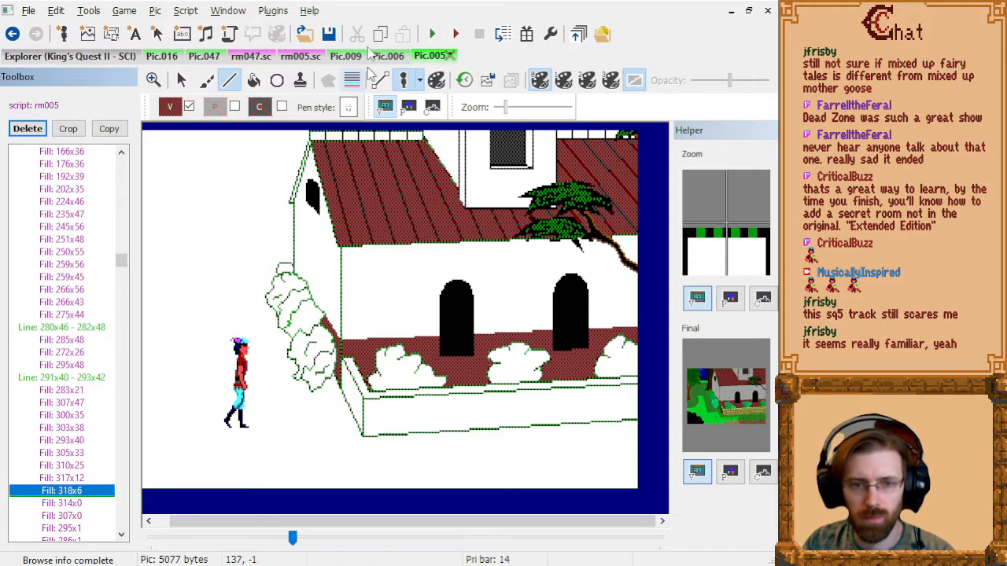
key(Down)
key(Delete)
- Fill the white gaps beneath the upper-right foliage with the roof colour at 313x3 and 317x3, after the Fill 119x2 command
key(Down)
key(Down)
key(Down)
key(Down)
key(Down)
key(Down)
key(Down)
key(Down)
key(Down)
key(Down)
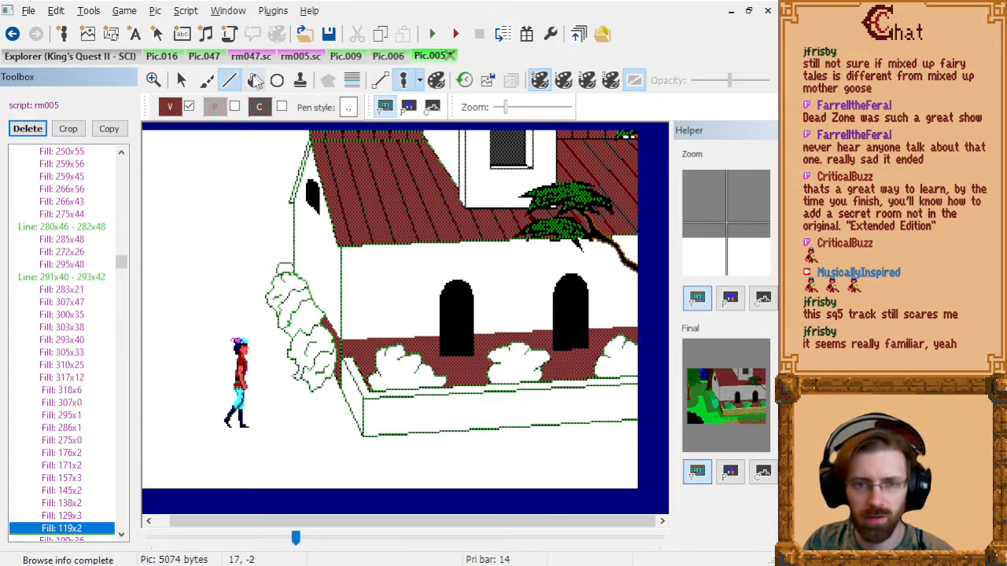
scroll(634, 151, up, 4)
drag(263, 524, 612, 534)
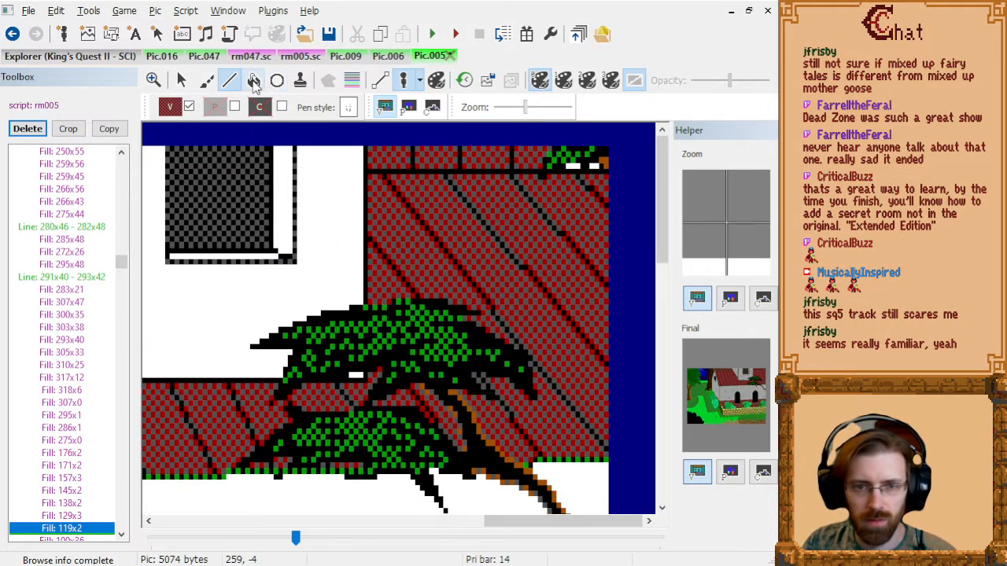
click(253, 79)
click(582, 163)
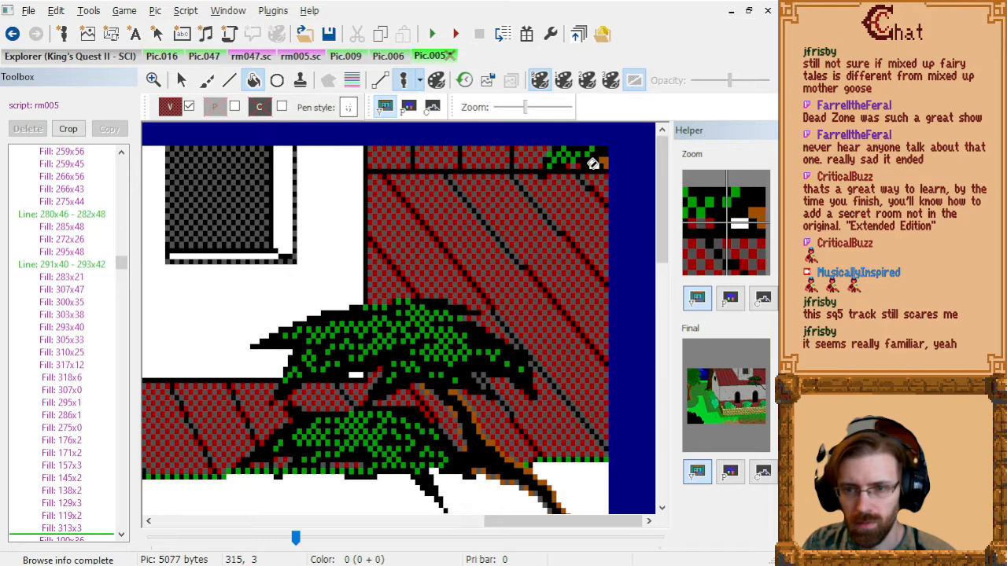
click(594, 163)
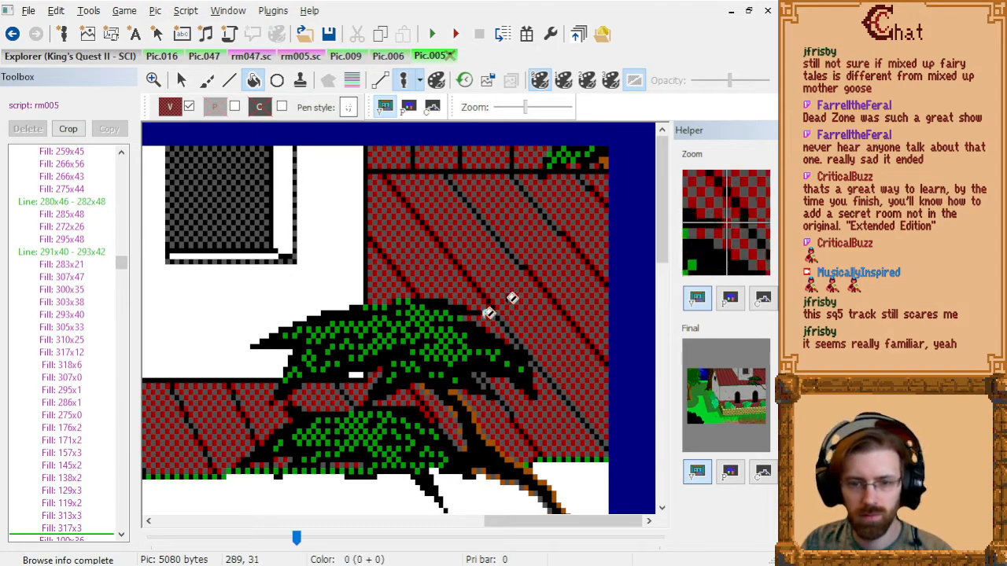
- Trace the pixel history of the green-dotted roof ridge at 166,5 and examine the line commands that draw the roof outline
scroll(511, 284, down, 2)
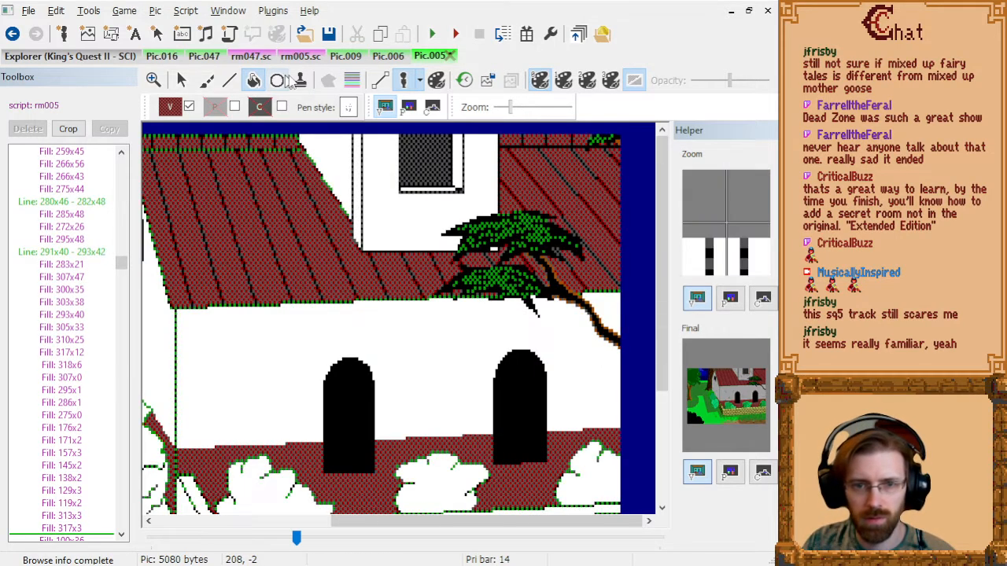
click(465, 80)
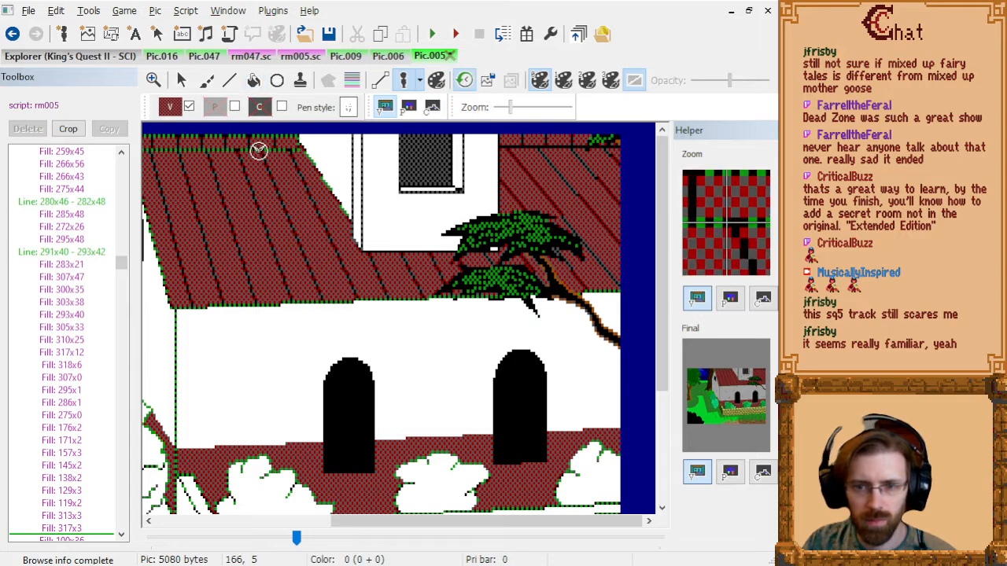
click(258, 153)
click(37, 151)
key(Up)
key(Up)
key(Up)
key(Up)
key(Up)
key(Up)
key(Up)
key(Up)
key(Up)
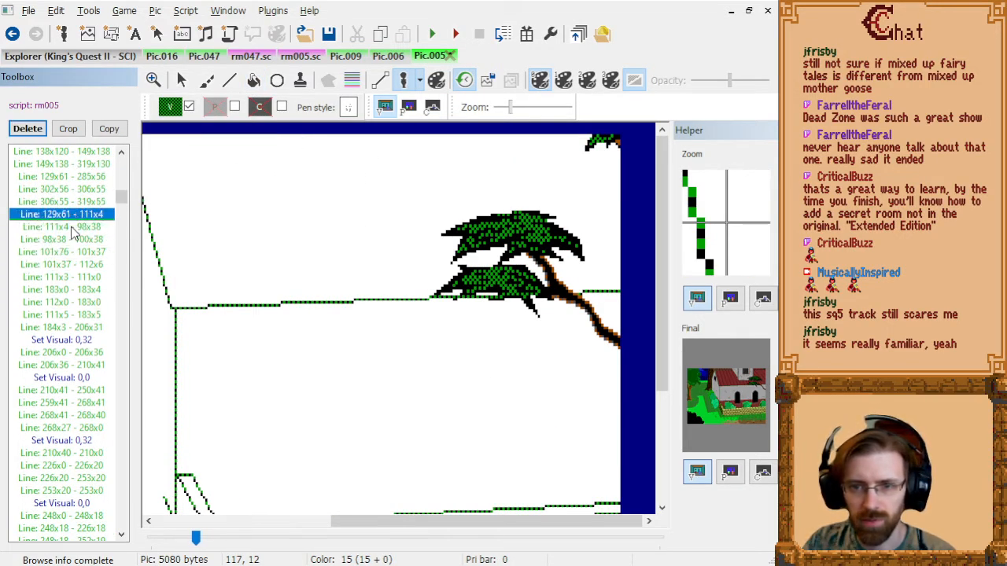
- Step back to the upper-right foliage commands and through them to Disable Priority, checking where the drawing colour changes
key(Down)
key(Up)
key(Up)
key(Up)
key(Up)
key(Up)
key(Up)
key(Up)
key(Up)
key(Up)
key(Up)
key(Up)
key(Up)
key(Up)
key(Up)
key(Up)
key(Up)
key(Up)
key(Up)
key(Up)
key(Up)
key(Up)
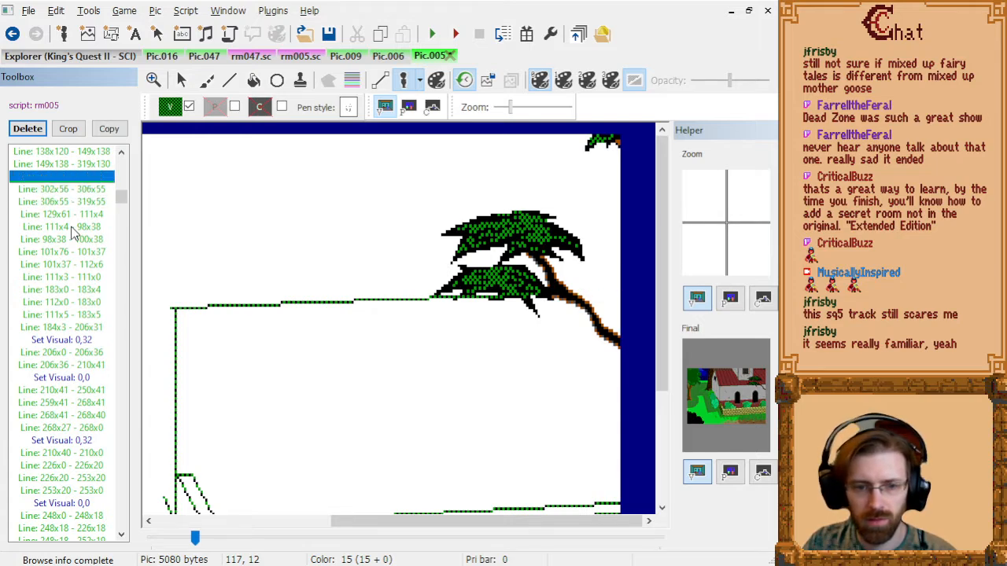
key(Down)
key(Down)
key(Down)
key(Down)
key(Down)
key(Down)
key(Down)
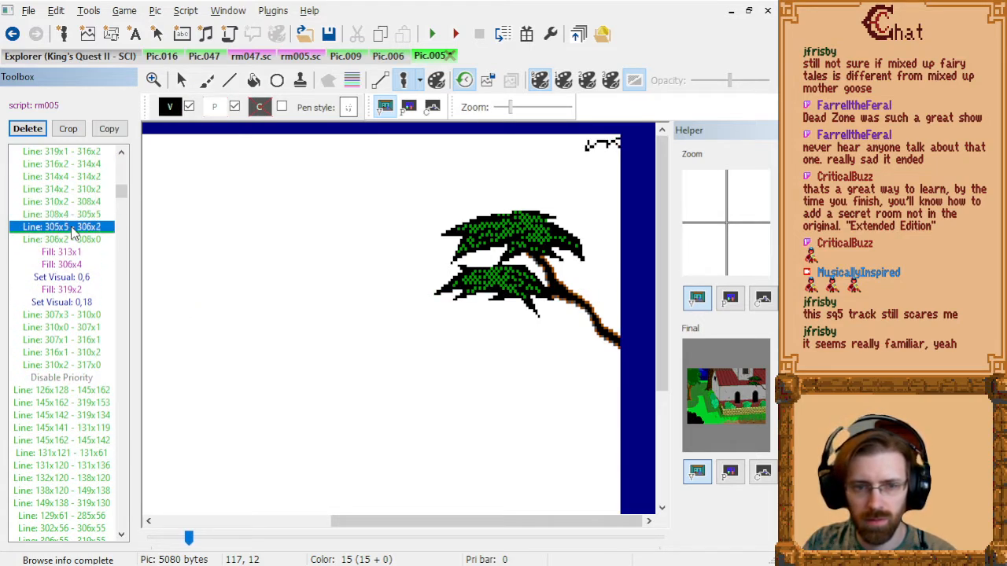
key(Down)
key(Down)
key(Down)
key(Down)
key(Down)
key(Down)
key(Down)
key(Down)
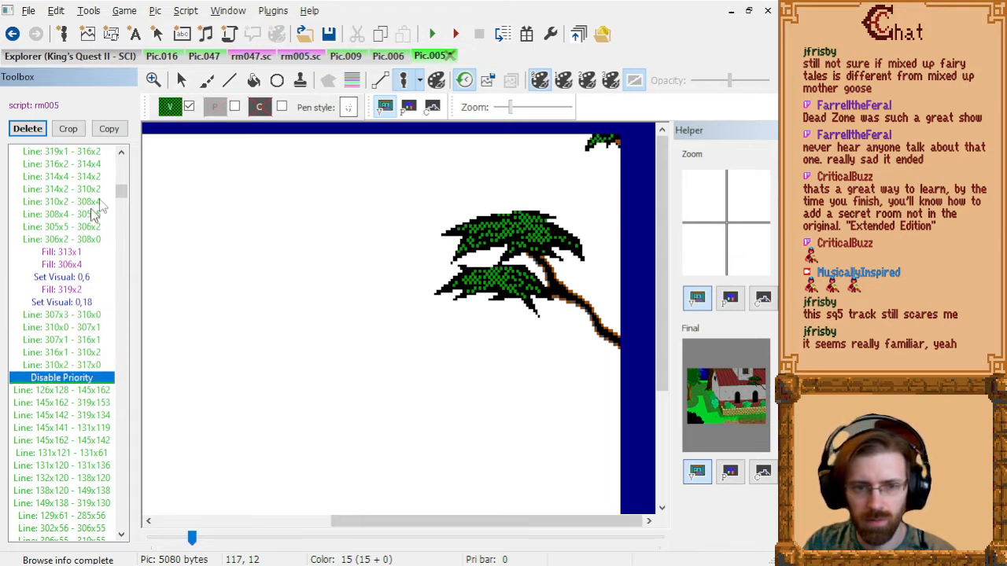
- Insert a black visual colour (0,0) after Disable Priority, ahead of the building outline line 126x128 - 145x162
click(171, 108)
click(179, 152)
click(73, 404)
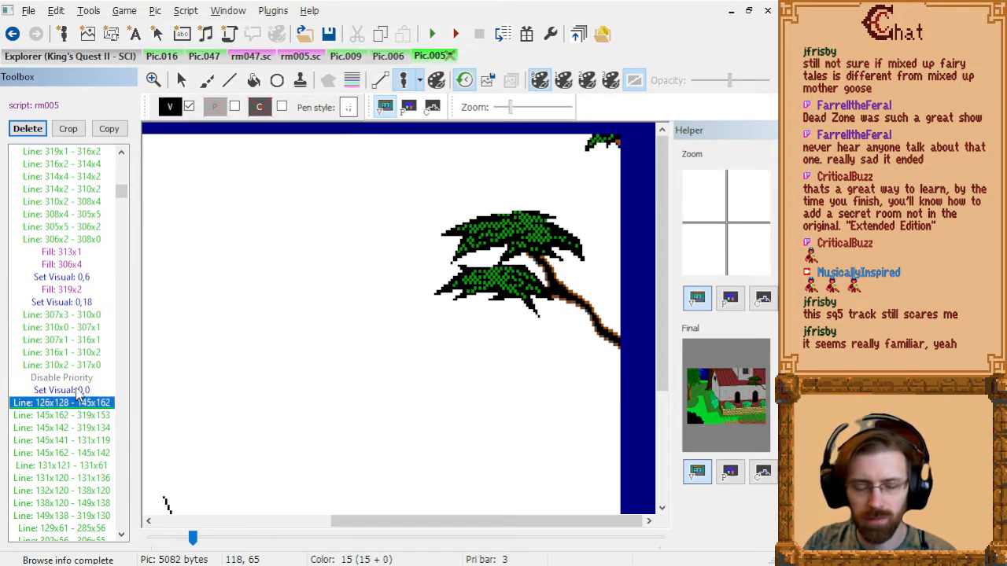
- Step through the building outline commands, go to the last command and examine the complete picture zoomed out
key(Down)
key(Down)
key(Down)
key(Down)
key(Down)
key(Down)
key(Down)
key(Down)
key(Down)
key(Down)
key(Down)
key(Down)
key(Down)
key(Down)
key(Down)
key(Down)
key(Down)
key(Down)
key(Down)
key(Down)
key(End)
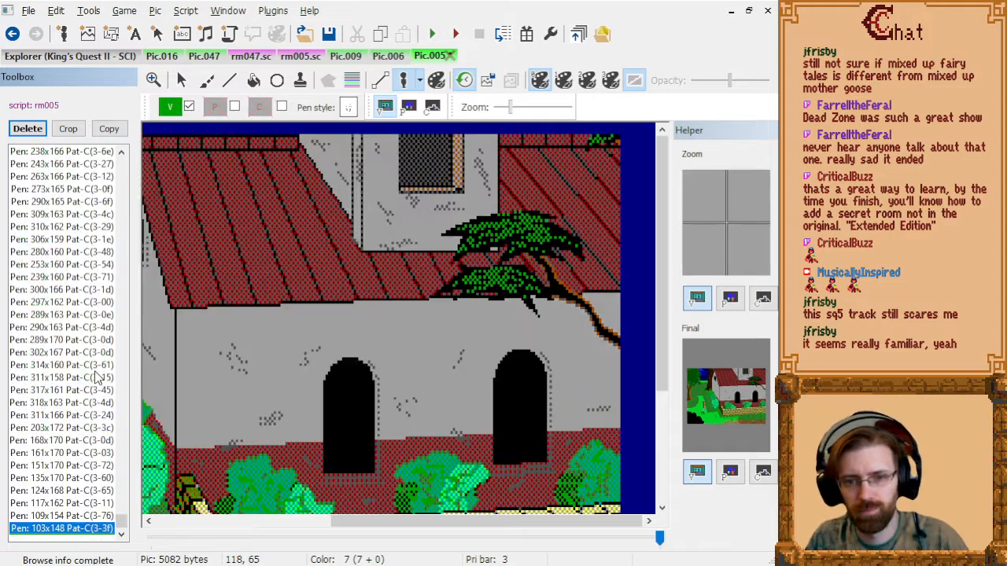
scroll(449, 299, down, 4)
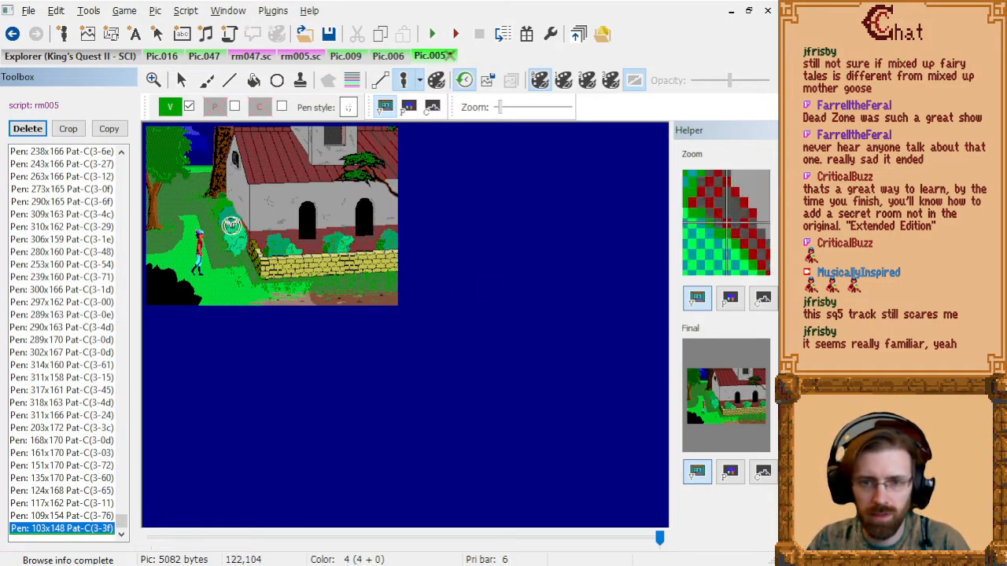
scroll(417, 225, up, 1)
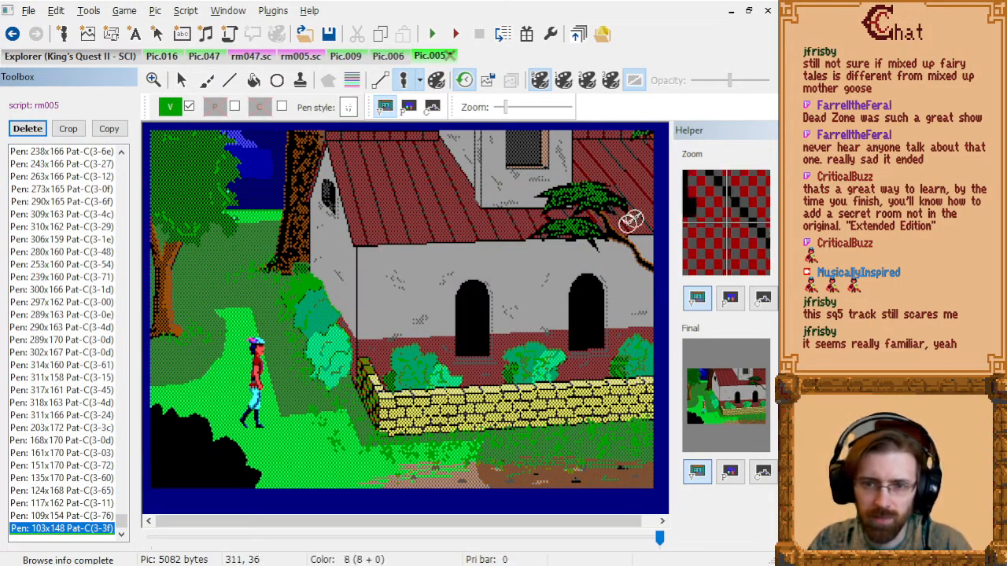
click(184, 80)
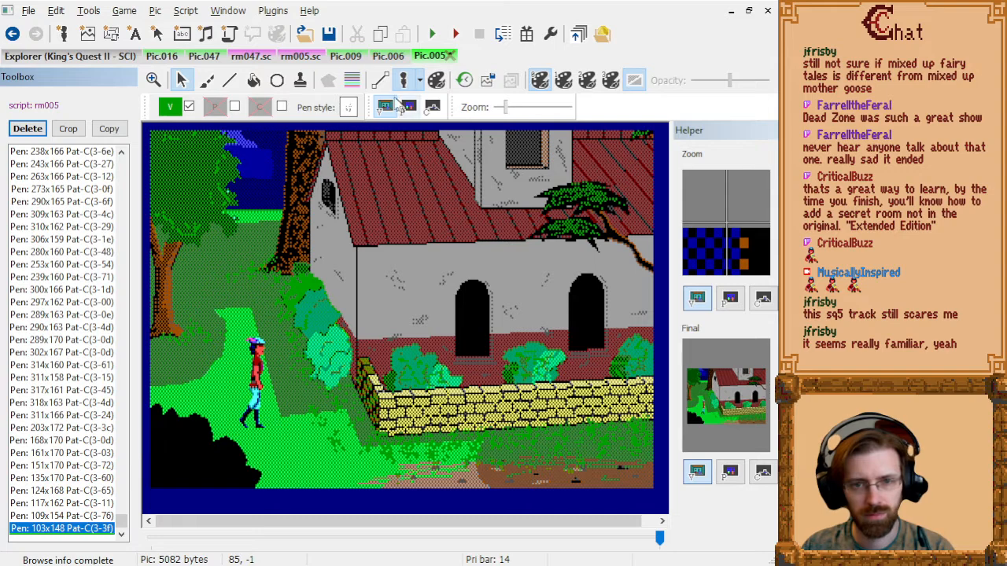
- Overlay the priority bars on the picture and go back through the draw commands to before the house outline
click(352, 81)
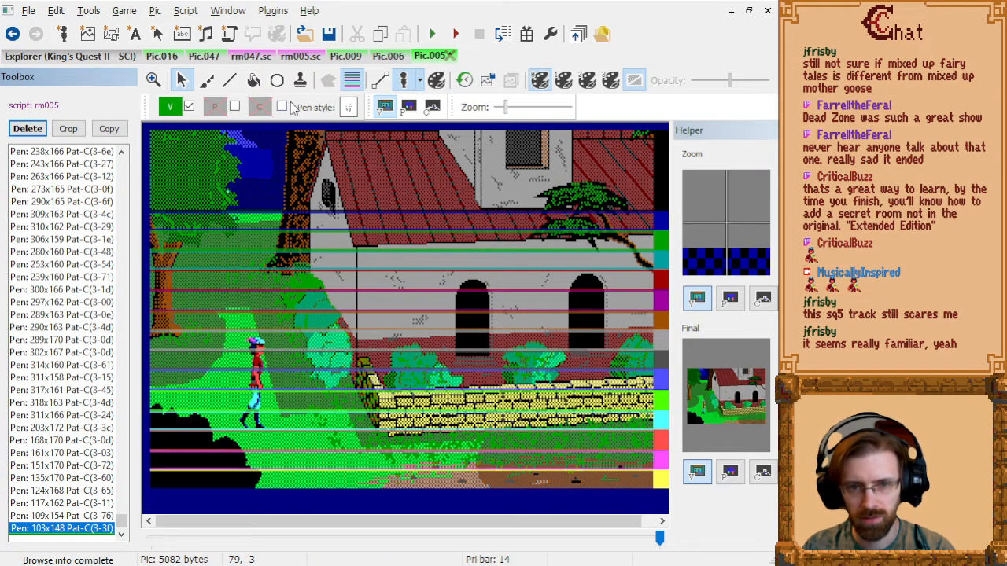
click(90, 242)
key(space)
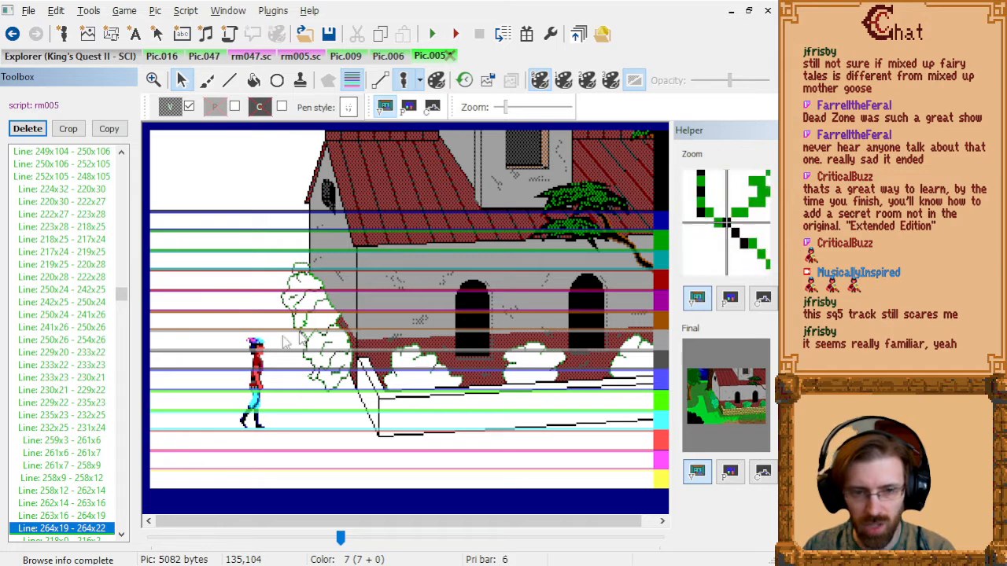
click(76, 328)
key(Page_Up)
key(Page_Up)
key(Page_Up)
key(Page_Up)
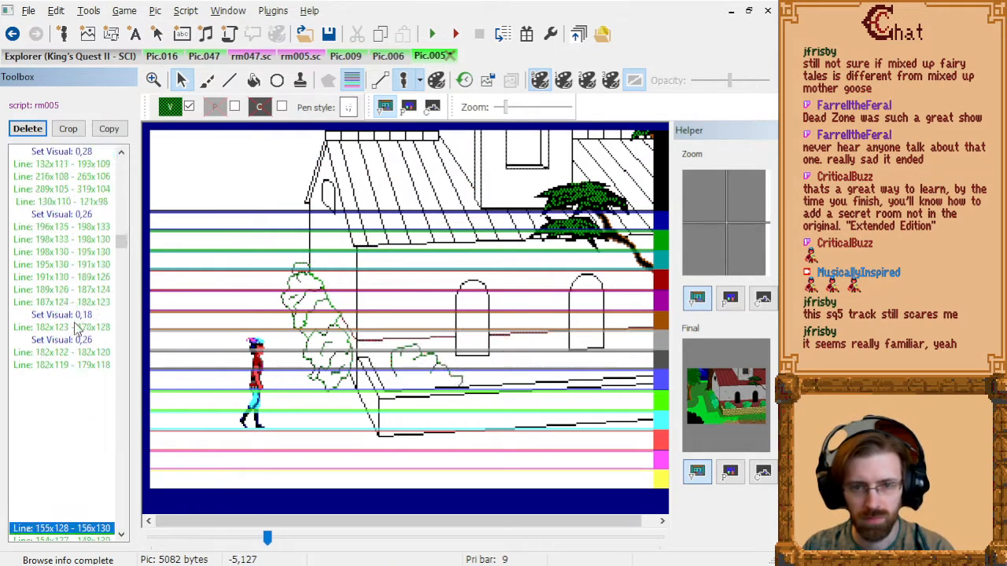
key(Page_Down)
key(Page_Down)
key(Page_Down)
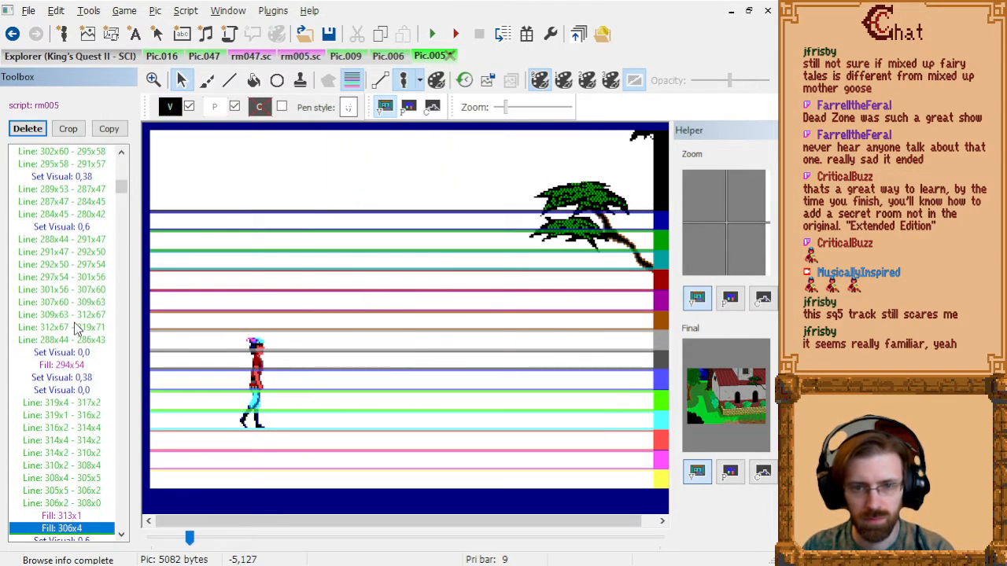
- Examine the garden wall and house corner lines one by one to find where the house outline begins
key(Up)
key(Up)
key(Up)
key(Up)
key(Up)
key(Up)
key(Up)
key(Up)
key(Up)
key(Up)
key(Up)
key(Up)
key(Up)
key(Up)
key(Up)
key(Up)
key(Up)
key(Up)
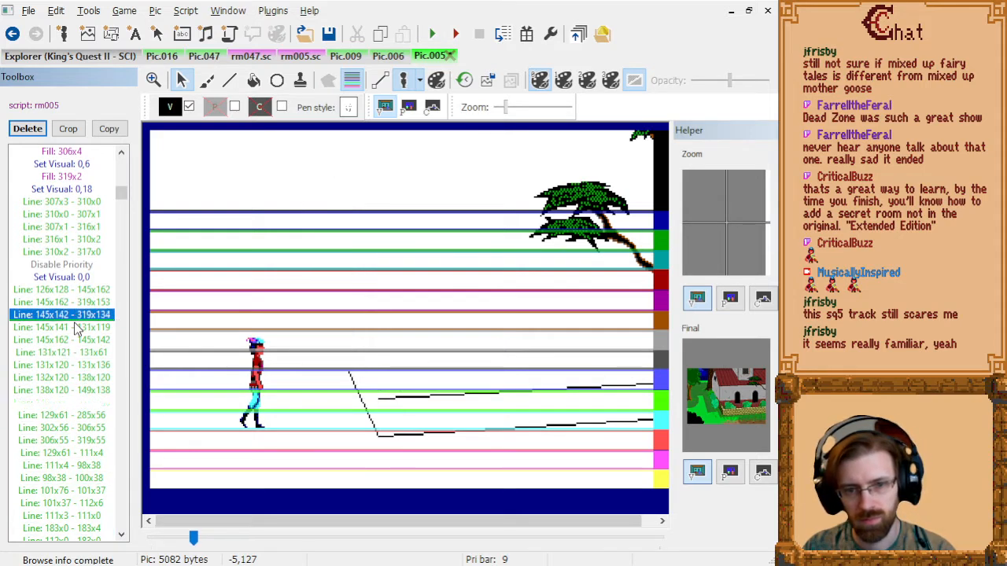
key(Down)
key(Down)
key(Down)
key(Down)
key(Down)
key(Down)
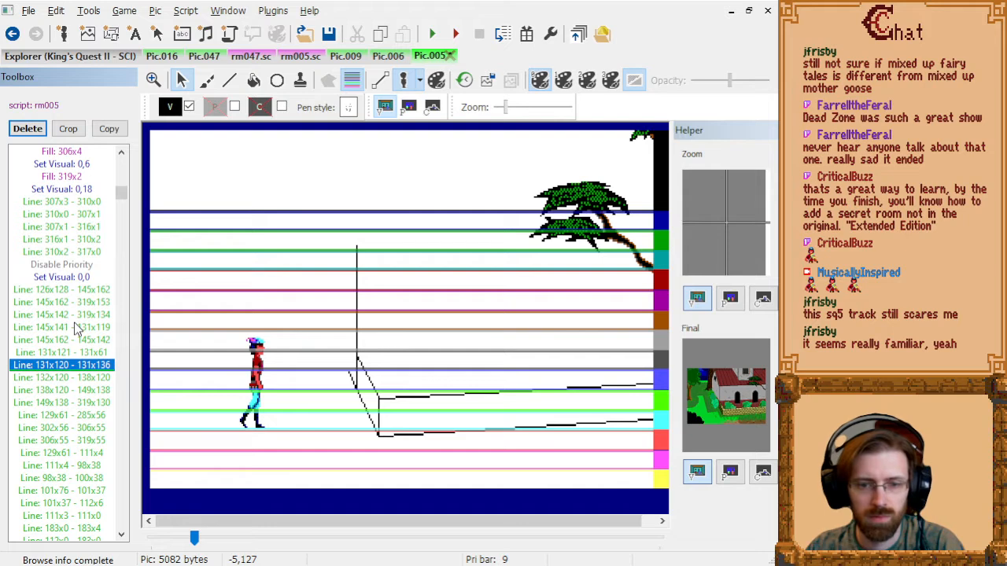
key(Up)
key(Up)
key(Up)
key(Up)
key(Down)
key(Down)
key(Down)
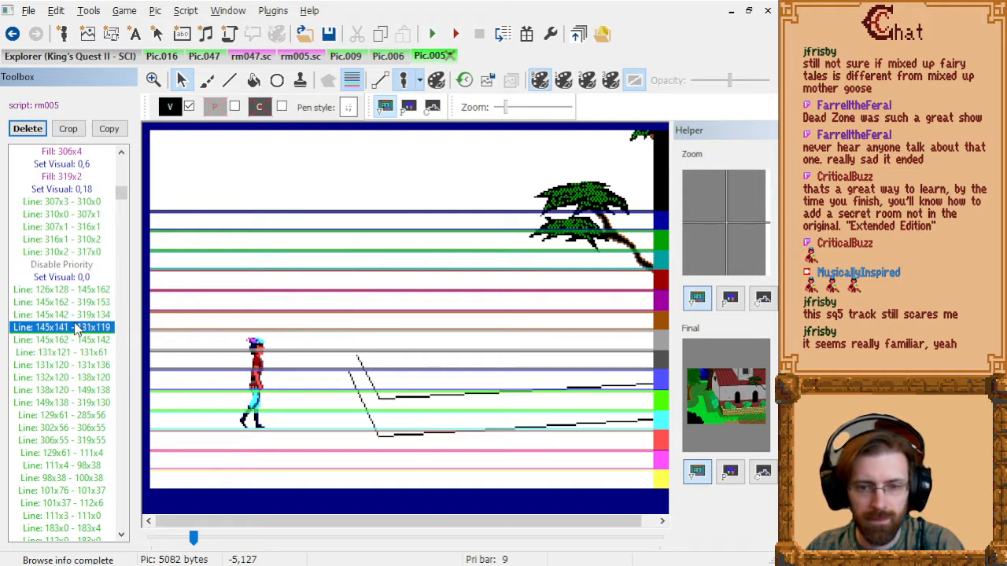
key(Down)
key(Up)
key(Up)
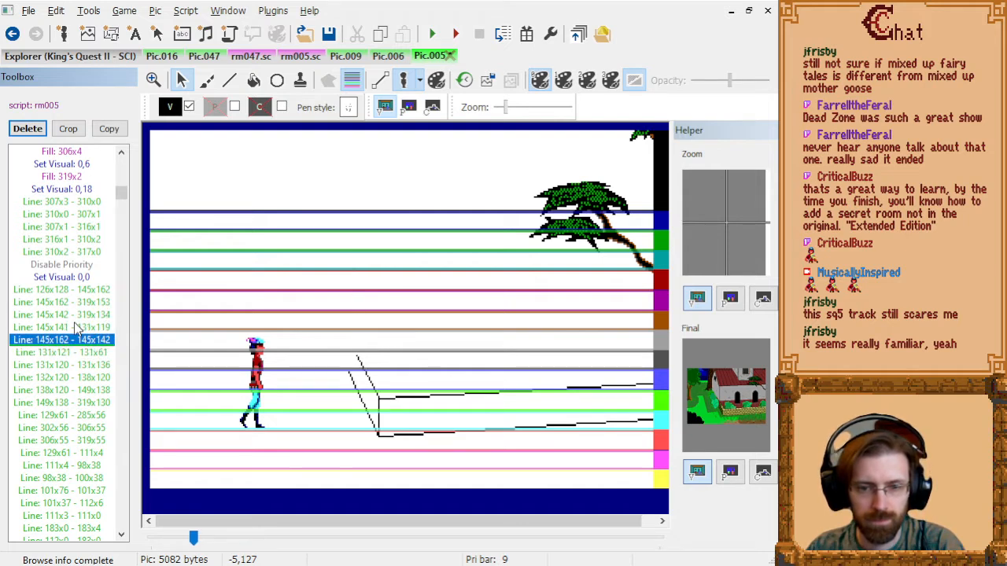
- Insert a priority 6 setting after line 145x162 - 145x142, ahead of the house's vertical corner line
click(216, 110)
click(344, 155)
click(93, 356)
key(Down)
key(Down)
key(Down)
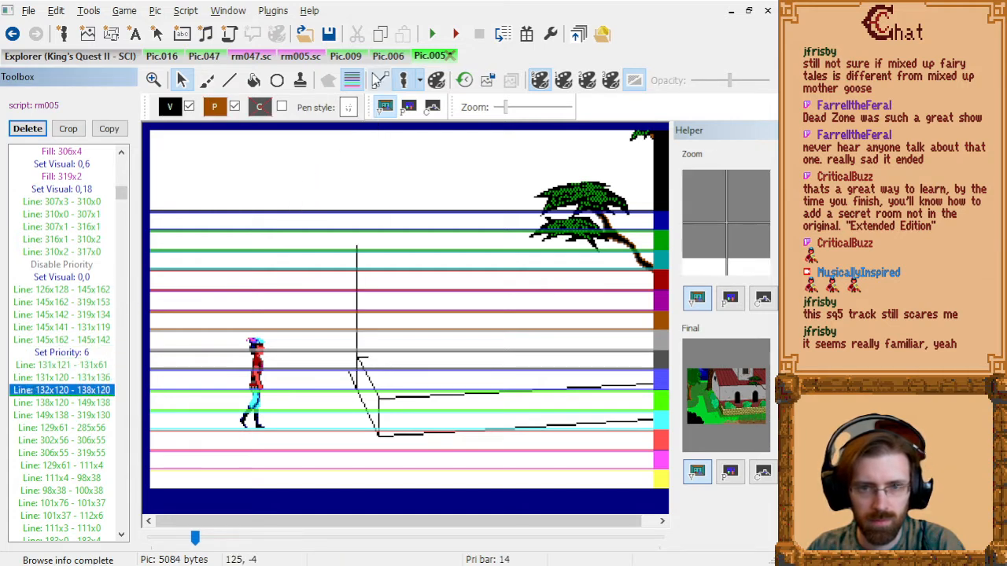
- Hide the priority bars and examine the outline commands from line 138x120 - 149x138 onward
click(352, 82)
click(67, 401)
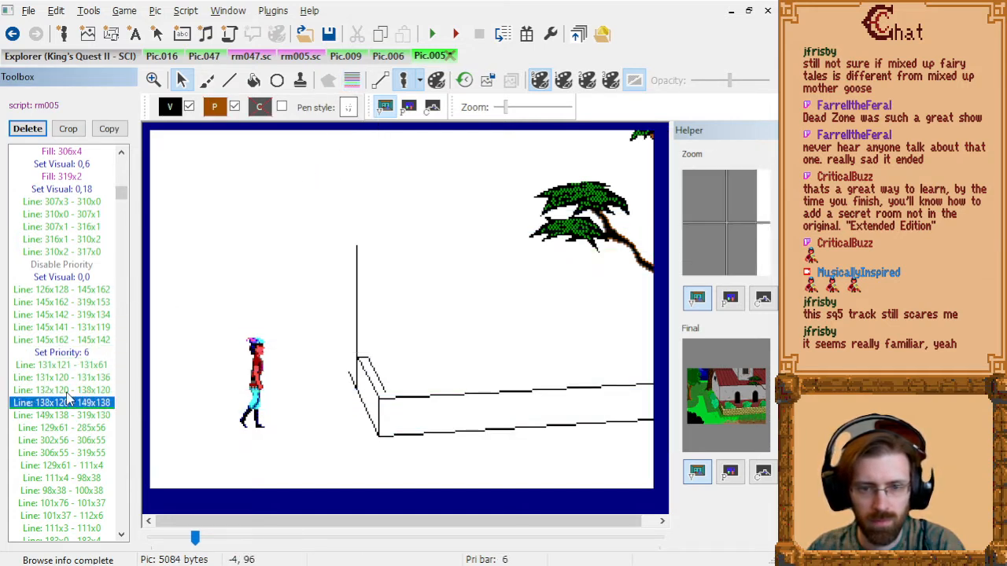
key(Down)
key(Down)
key(Down)
key(Down)
key(Down)
key(Down)
key(Down)
- Disable priority after line 131x120 - 131x136 and set it back to 6 after line 149x138 - 319x130
key(Up)
key(Up)
key(Up)
key(Up)
key(Up)
key(Up)
key(Up)
key(Up)
key(Up)
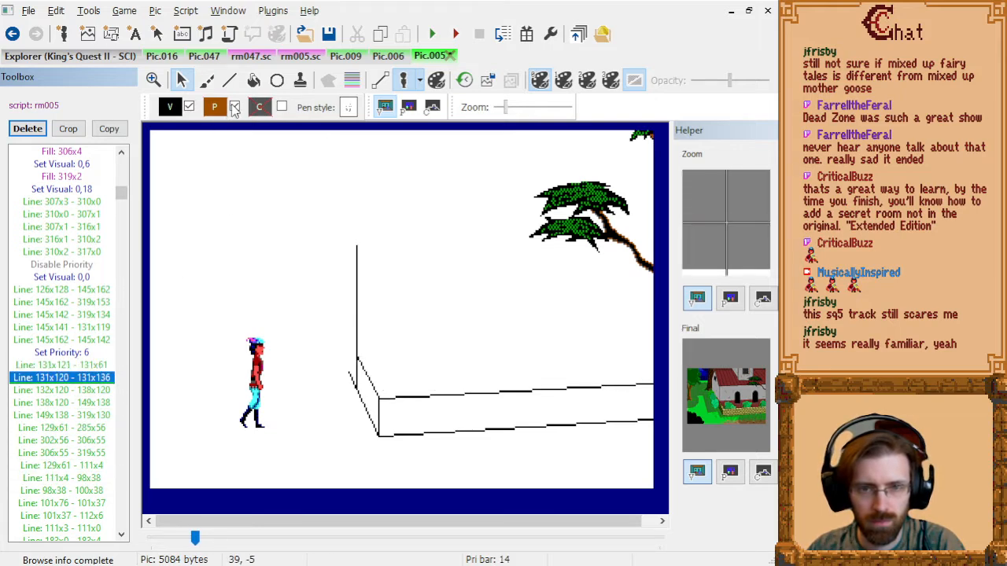
click(234, 108)
click(92, 400)
key(Down)
key(Down)
key(Down)
key(Up)
click(233, 108)
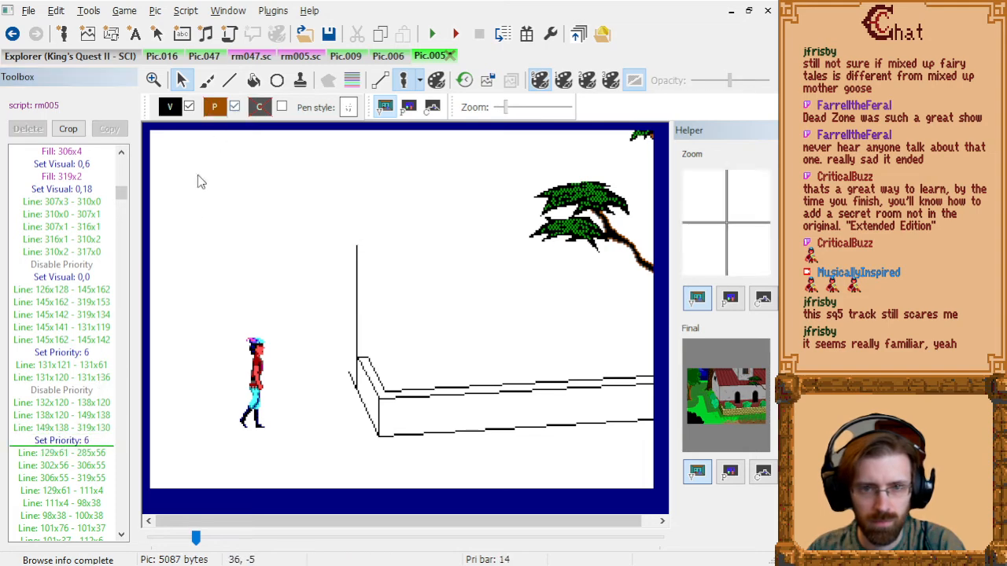
- Examine the roof, side wall and chimney lines drawn after the second priority 6 setting
click(94, 438)
key(Down)
key(Down)
key(Down)
key(Down)
key(Down)
key(Down)
key(Down)
key(Down)
key(Down)
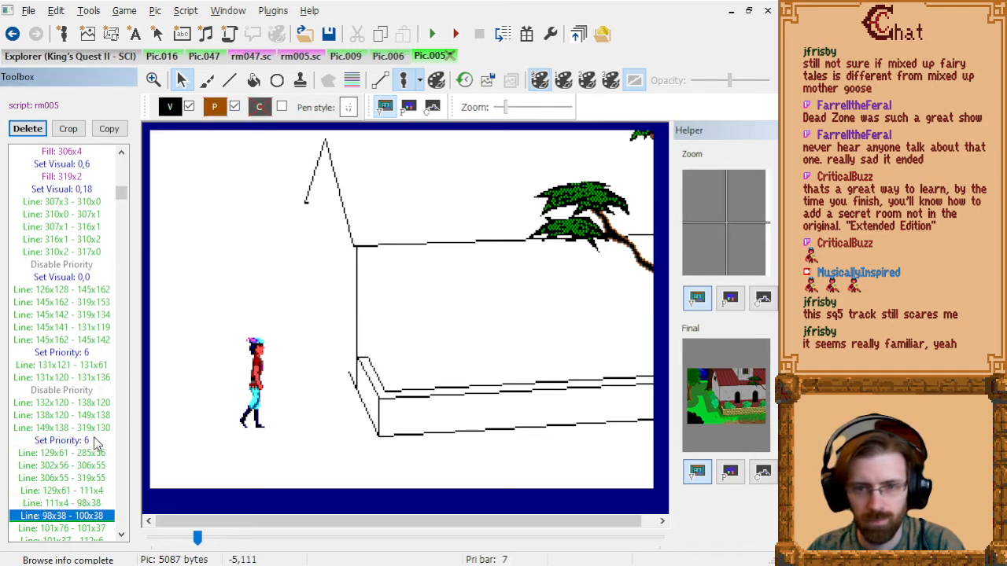
key(Down)
key(Down)
key(Down)
key(Down)
key(Down)
key(Down)
key(Down)
key(Down)
key(Down)
key(Down)
key(Down)
key(Down)
key(Down)
key(Down)
key(Down)
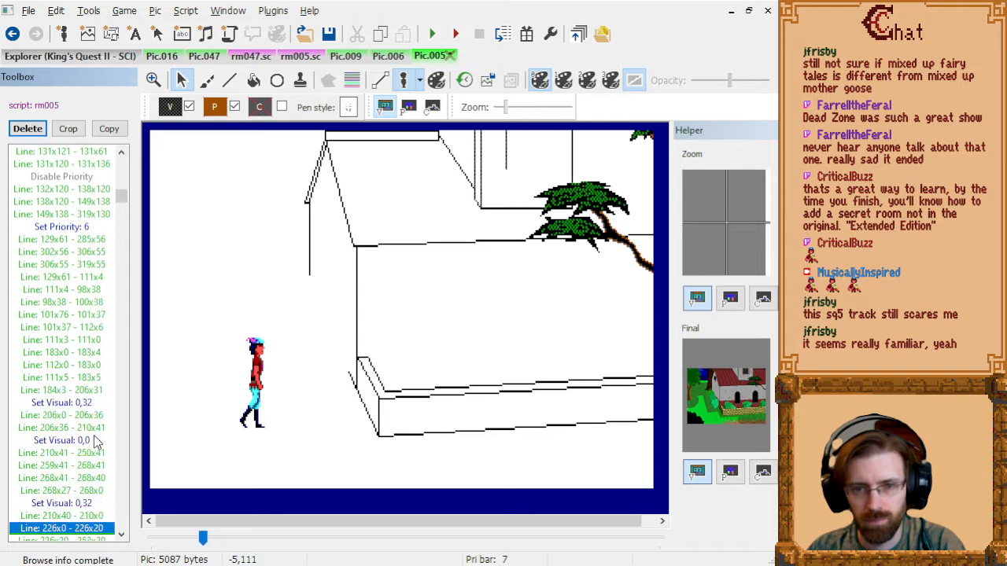
key(Up)
key(Up)
key(Up)
key(Up)
key(Up)
key(Up)
key(Up)
key(Up)
key(Up)
key(Up)
key(Up)
key(Up)
key(Up)
key(Up)
key(Up)
key(Up)
key(Up)
key(Up)
key(Down)
key(Down)
key(Down)
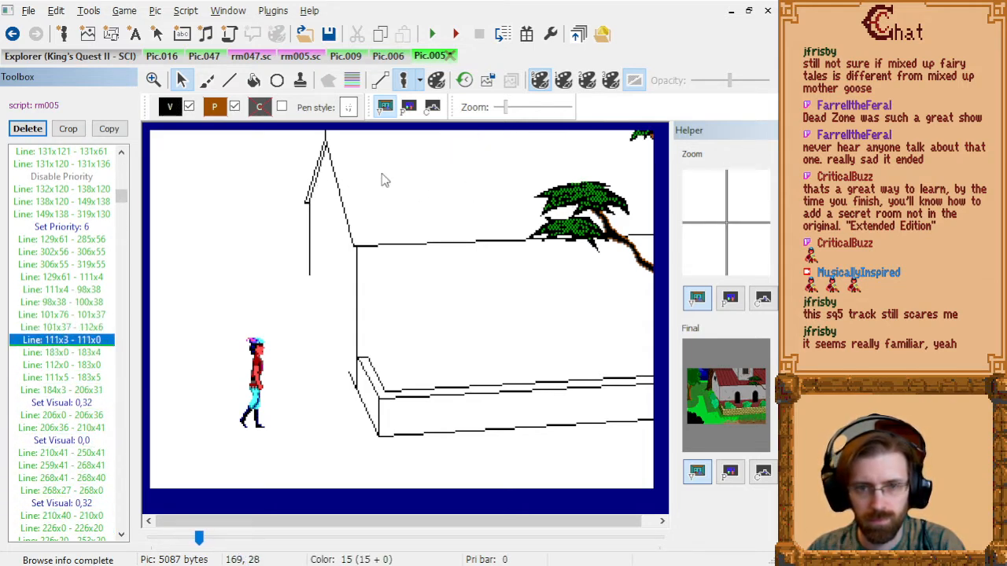
- Show the priority screen and examine the roof outline commands back to eave line 129x61 - 285x56
click(408, 107)
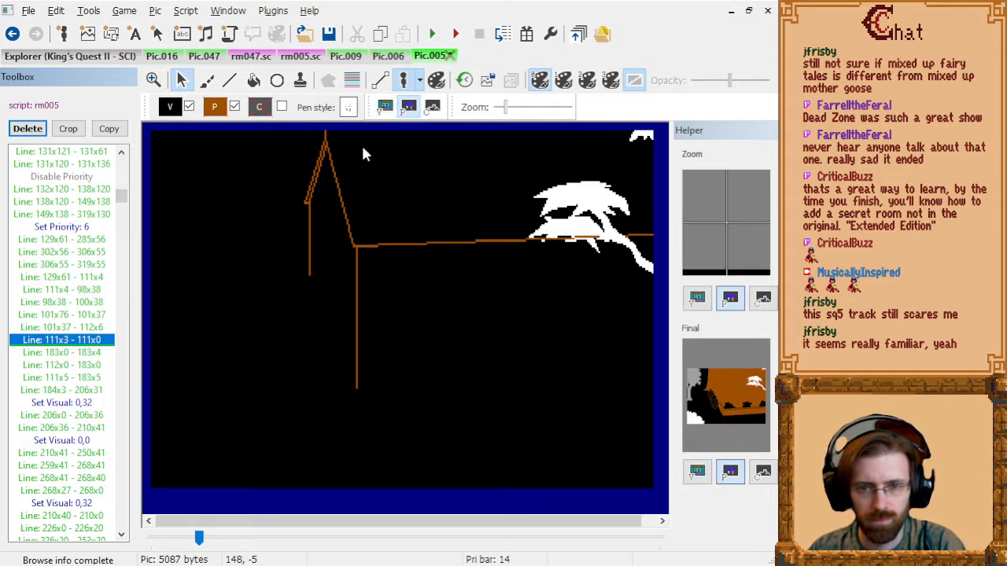
key(Up)
key(Up)
key(Up)
key(Up)
key(Up)
key(Up)
key(Up)
key(Up)
key(Up)
key(Up)
key(Down)
key(Down)
key(Up)
key(Down)
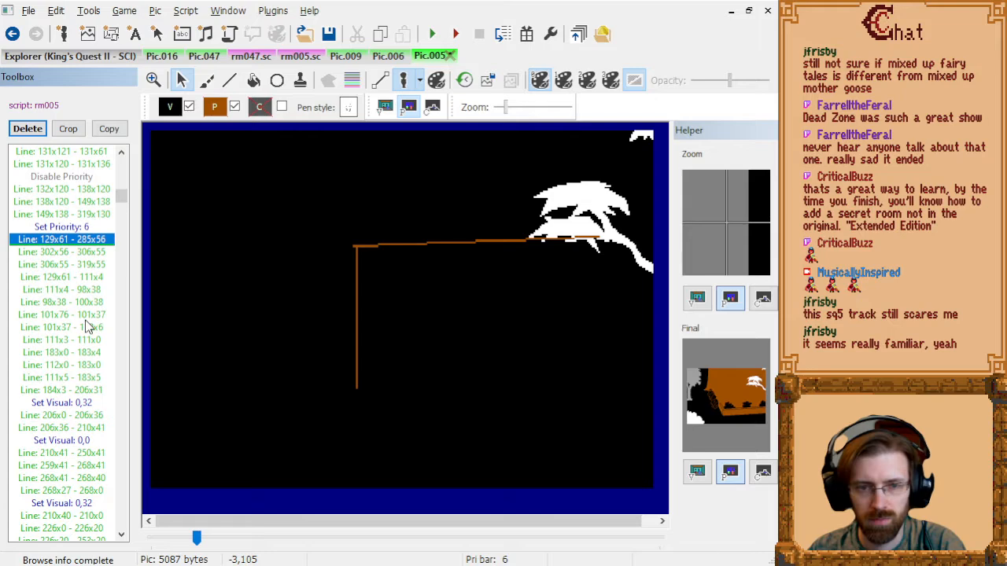
- Draw a priority 6 line from 129x61 to 250x57 along the eave, ending at the palm tree
click(231, 85)
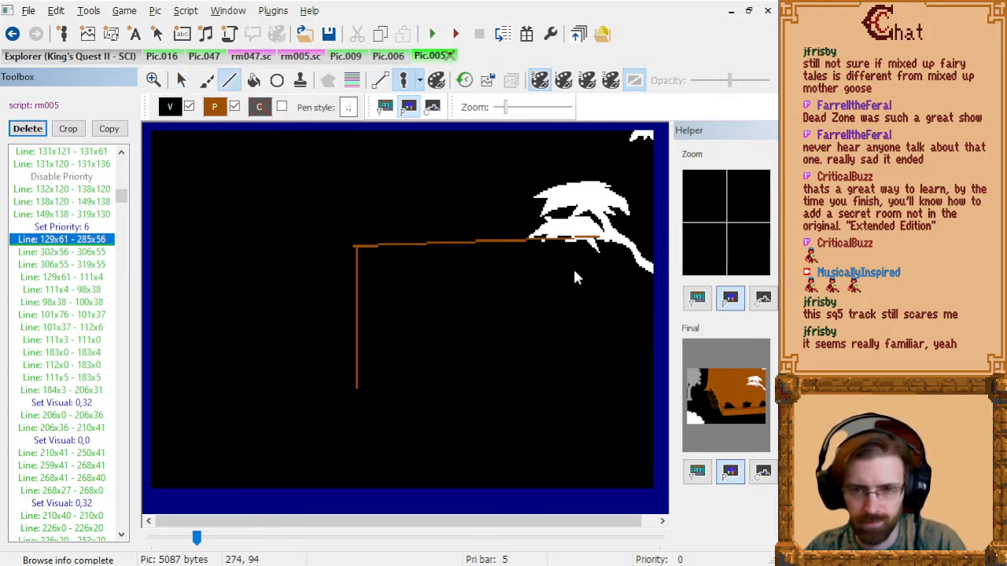
scroll(574, 277, up, 1)
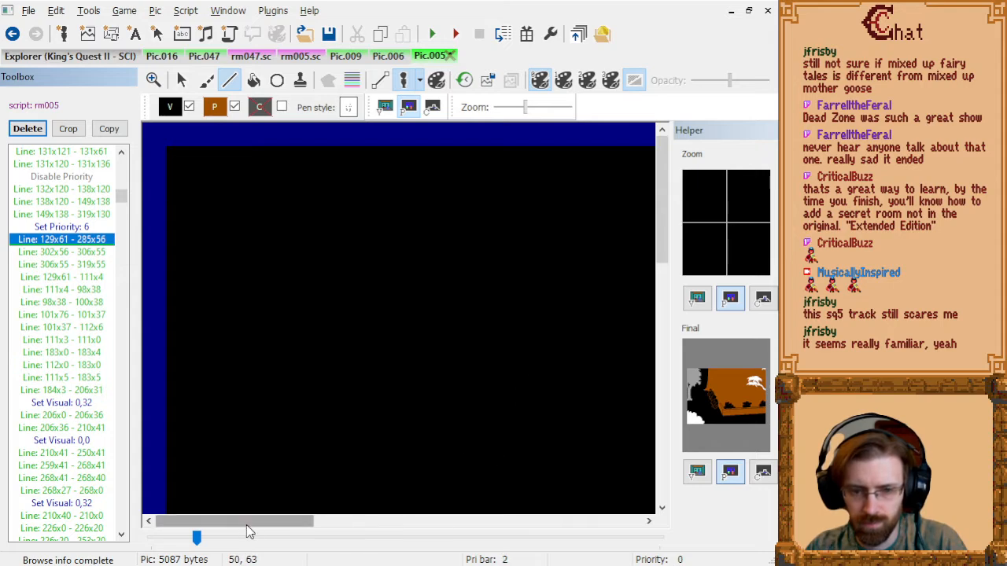
drag(246, 523, 483, 533)
scroll(530, 393, down, 3)
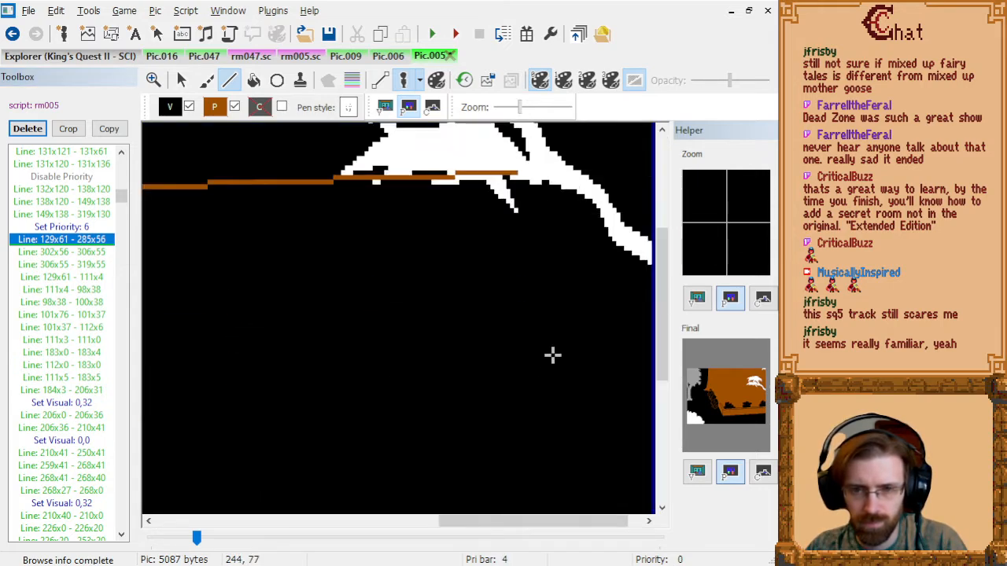
scroll(552, 356, down, 1)
scroll(450, 284, up, 8)
drag(441, 527, 373, 527)
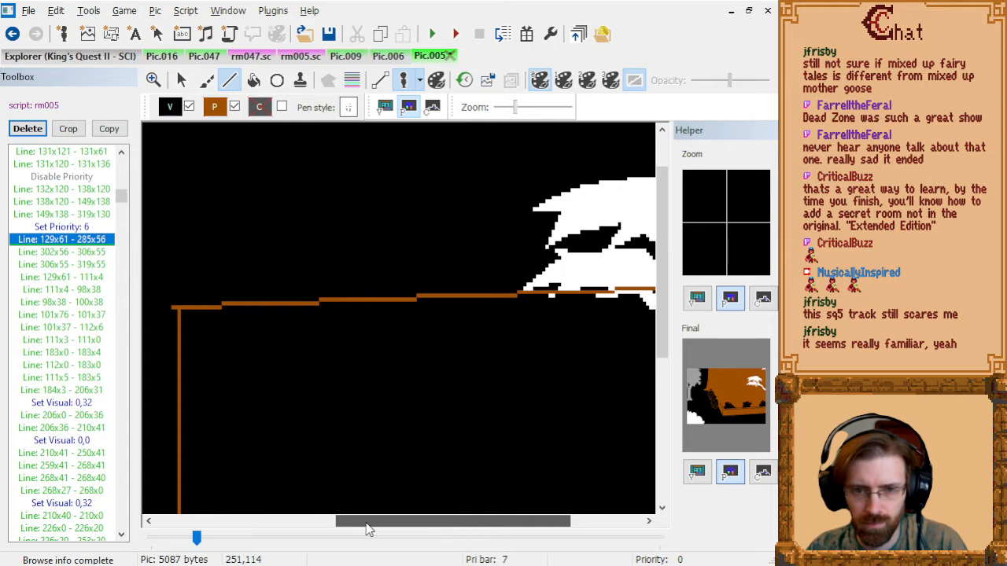
click(165, 311)
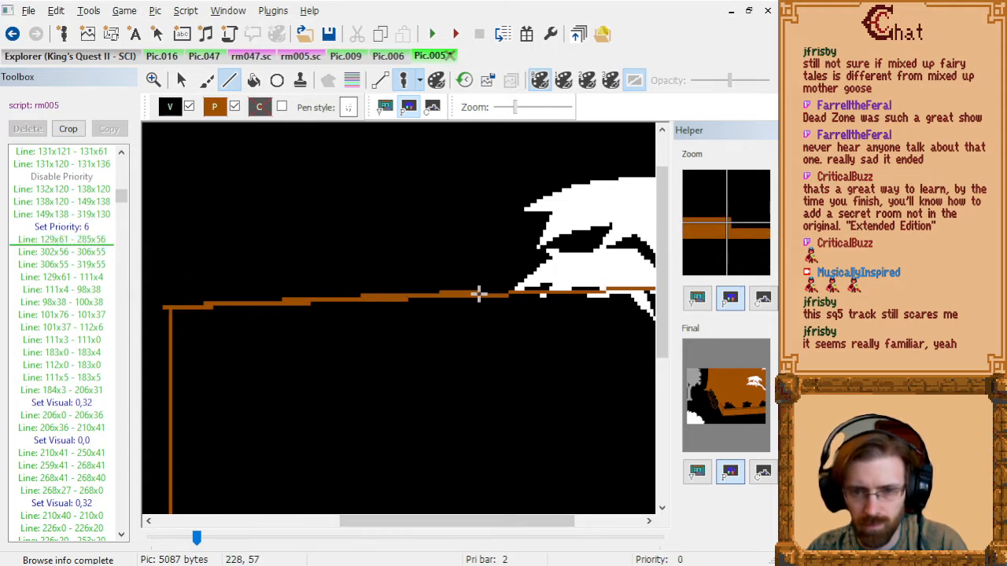
click(88, 240)
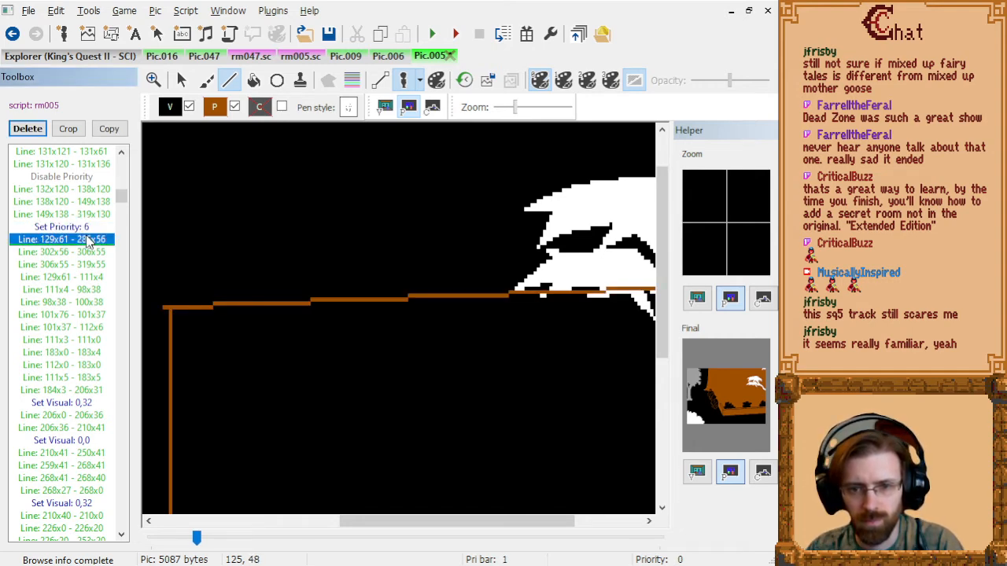
click(164, 311)
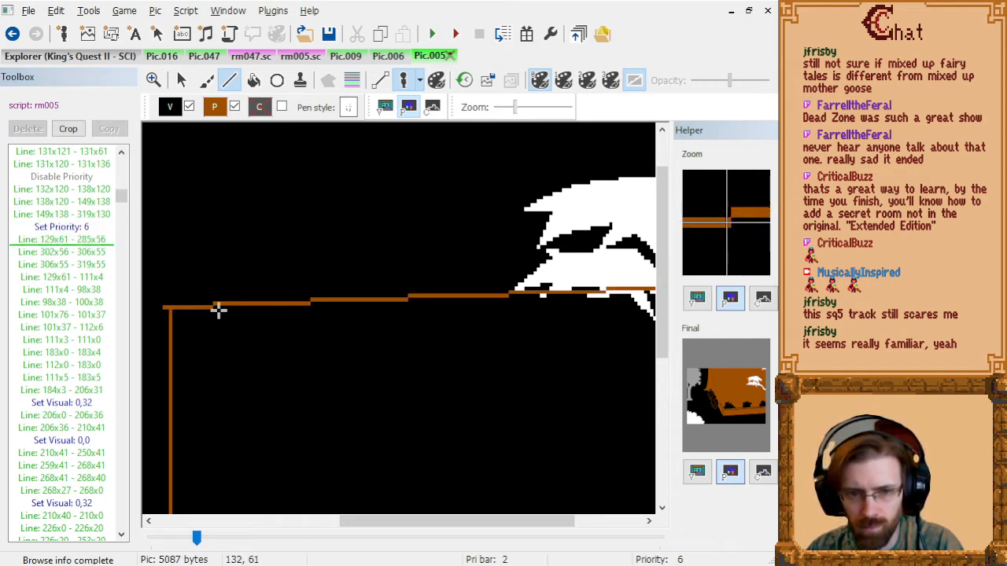
click(545, 295)
- Try deleting the original eave line 129x61 - 285x56, and undo the deletion
click(85, 248)
key(Up)
key(Up)
key(Down)
key(Down)
key(Up)
key(Up)
key(Down)
key(Delete)
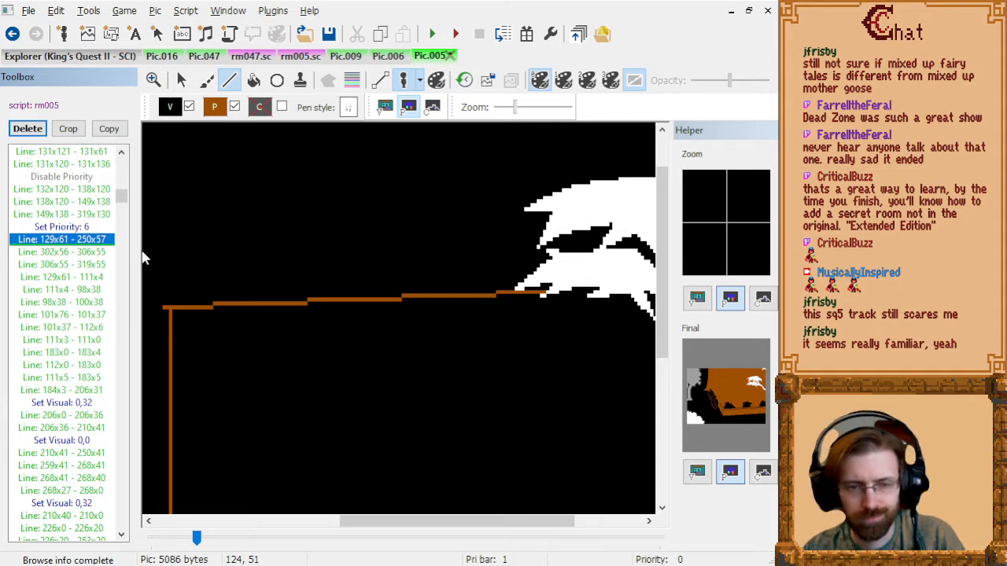
key(ctrl+z)
scroll(97, 502, down, 3)
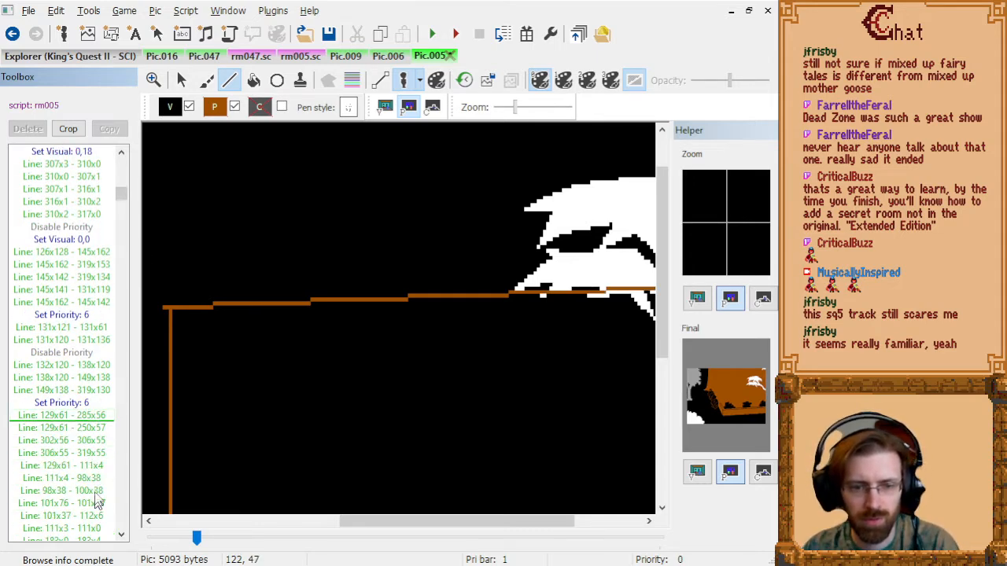
- Delete the drawn eave line 129x61 - 250x57 and return to the priority 6 setting just above the original eave line
click(97, 431)
key(Delete)
key(Up)
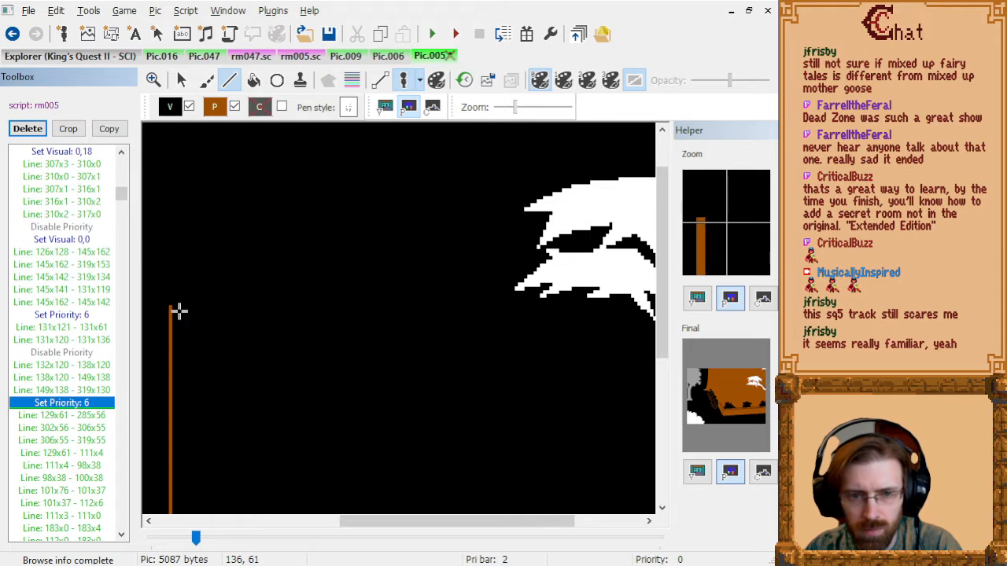
key(Down)
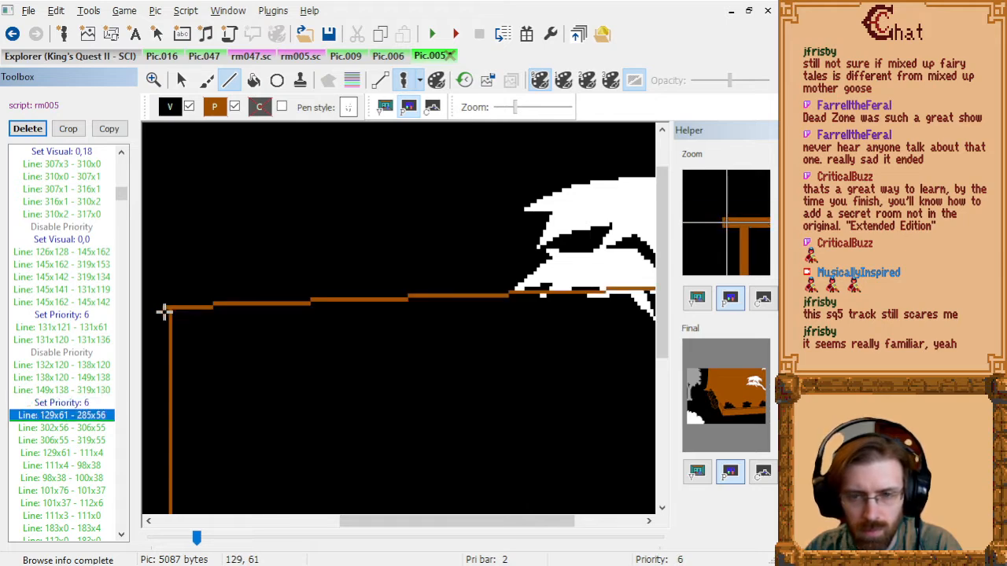
key(Up)
- Draw a priority 6 line from 129x61 to 249x57 along the eave, and compare it with the original 129x61 - 285x56 line
click(164, 310)
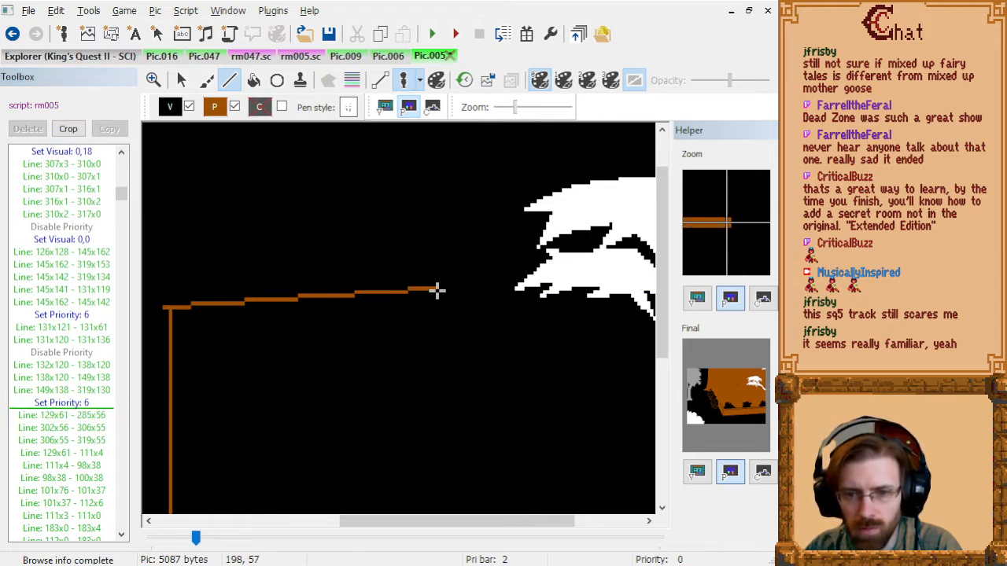
click(541, 294)
click(96, 415)
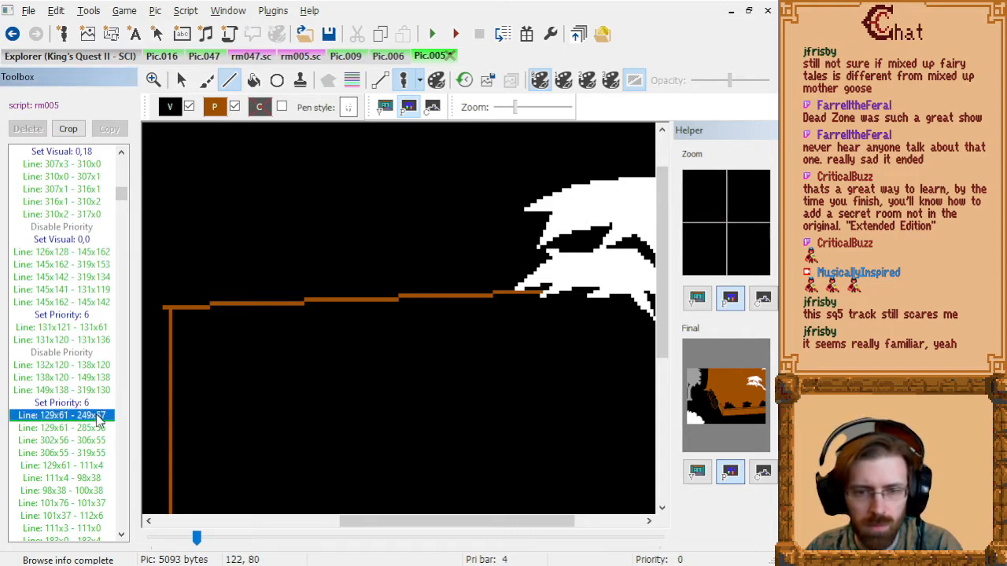
key(Down)
key(Up)
key(Down)
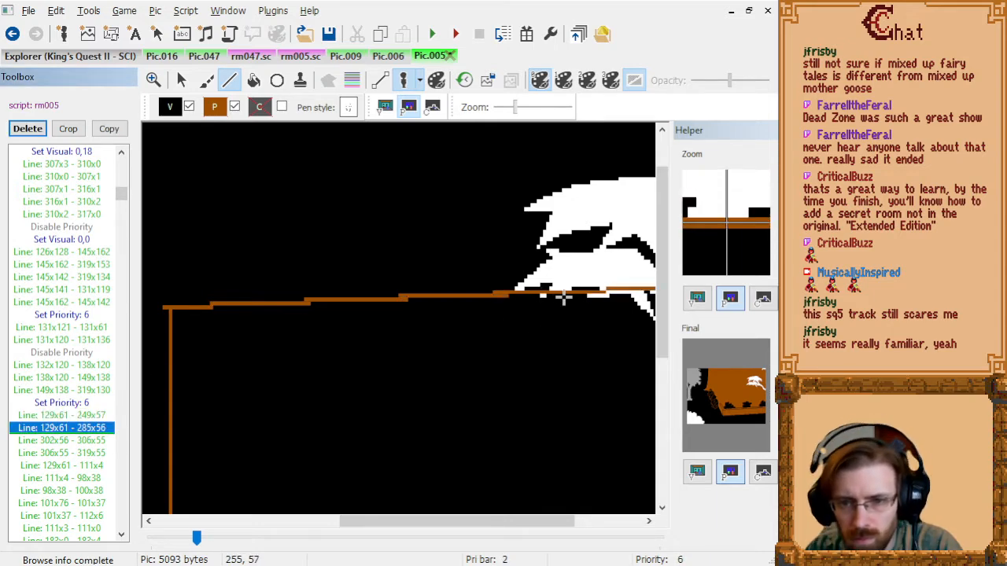
key(Up)
- Draw a priority 6 line from 255x57 to 265x57 along the eave, in the gap beneath the palm fronds
drag(375, 529, 471, 531)
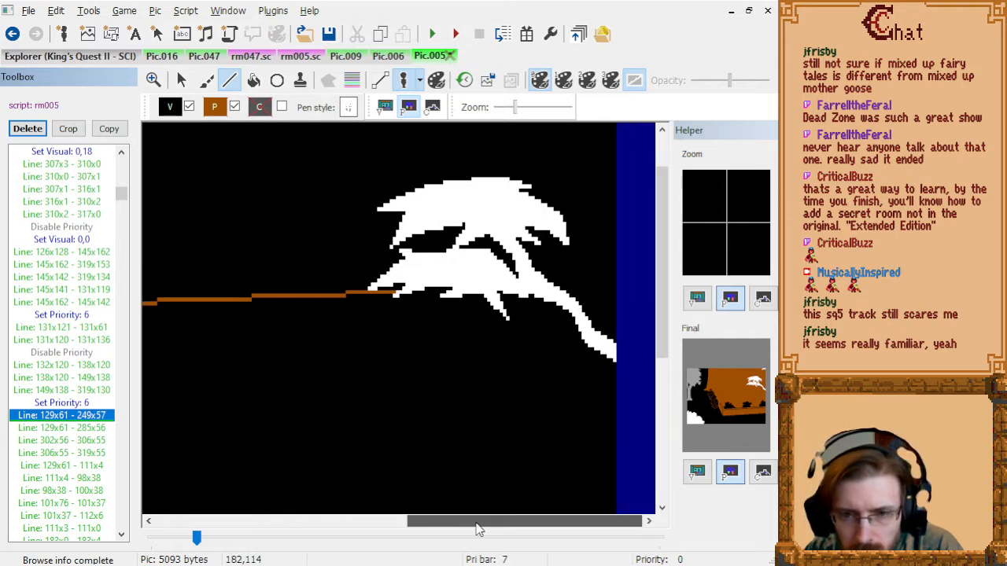
key(Down)
key(Up)
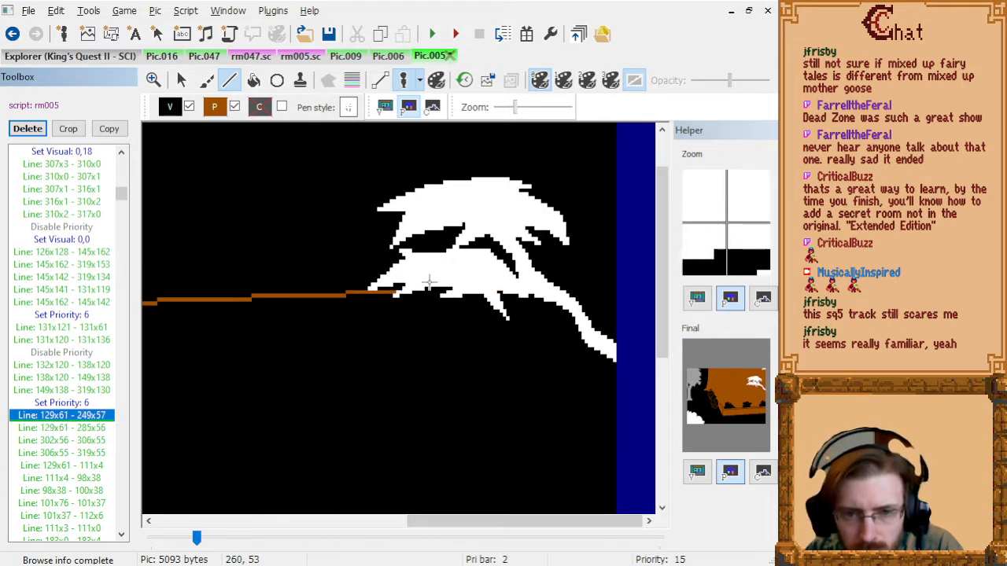
key(Down)
key(Up)
click(416, 295)
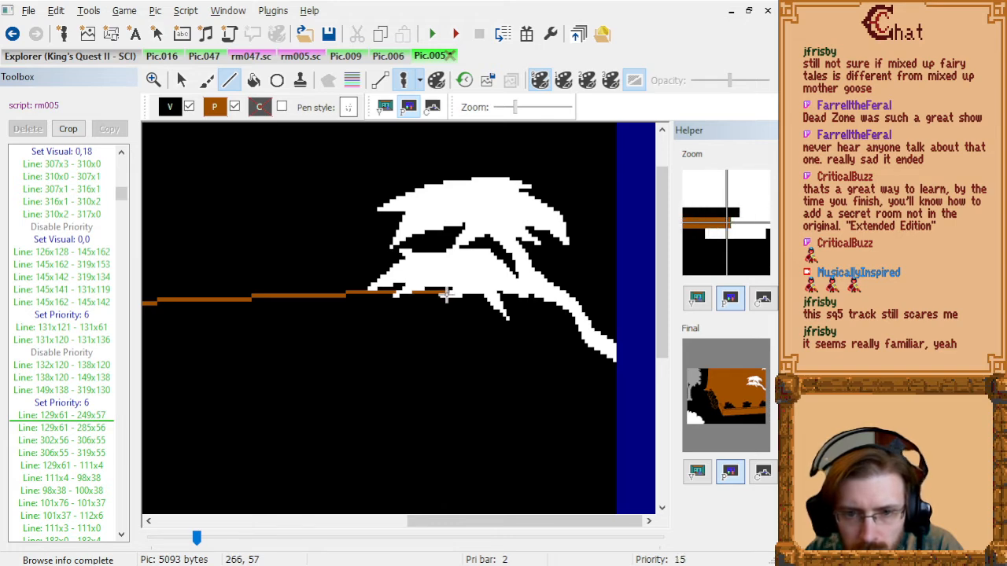
click(444, 295)
click(103, 428)
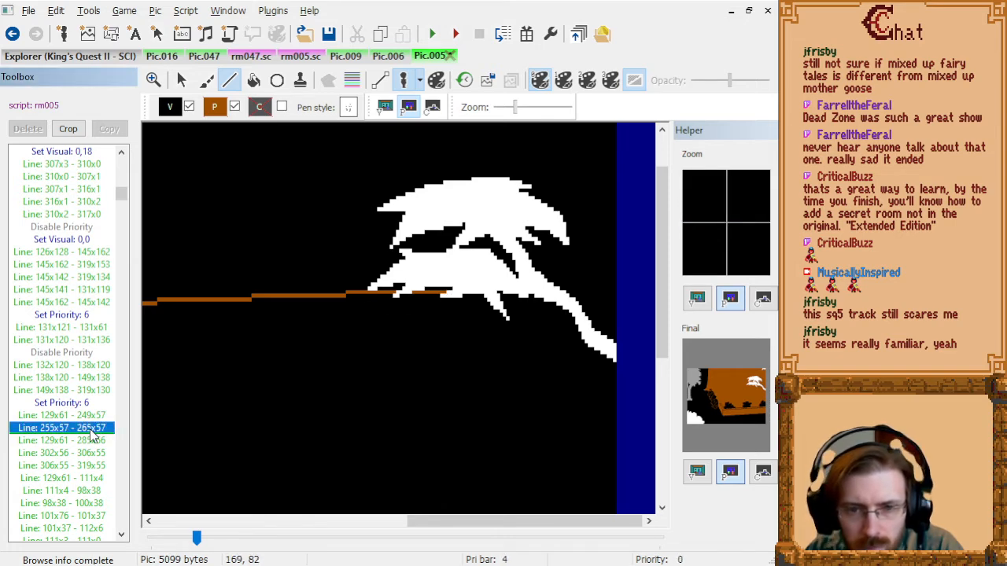
- Check the eave lines around the palm tree and delete the original eave line 129x61 - 285x56
key(Down)
scroll(503, 321, down, 1)
scroll(587, 296, up, 1)
scroll(590, 298, down, 2)
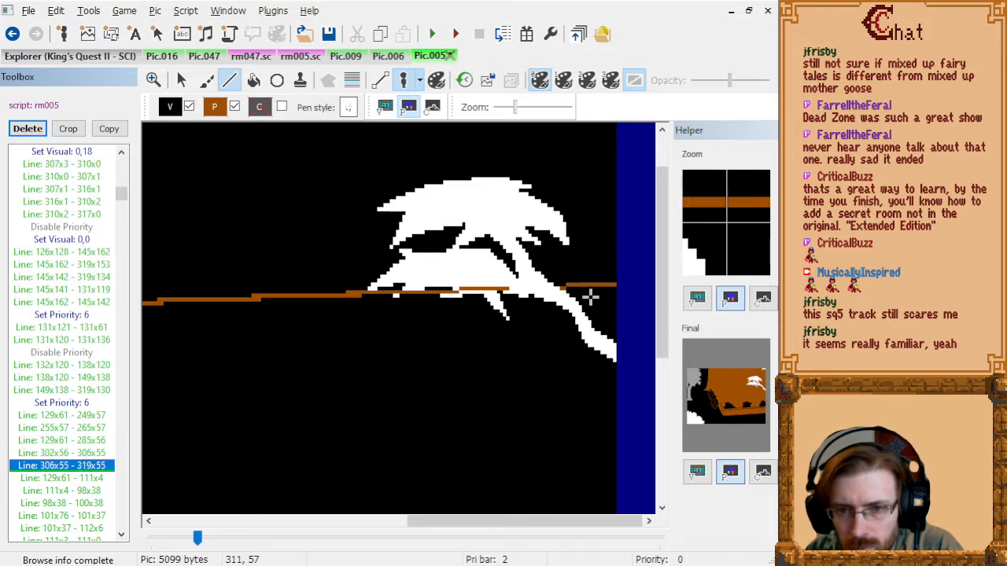
scroll(590, 297, up, 3)
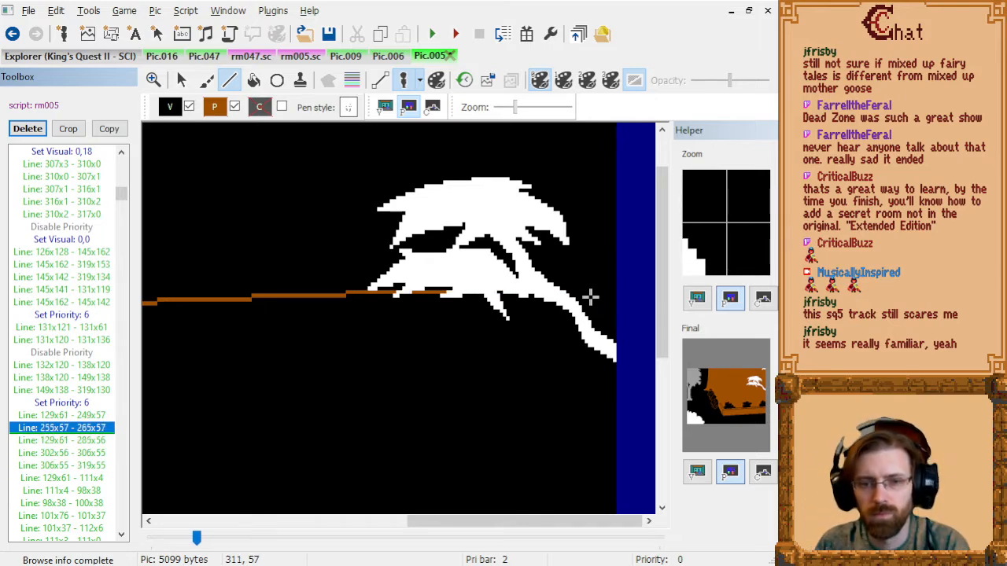
scroll(590, 297, down, 1)
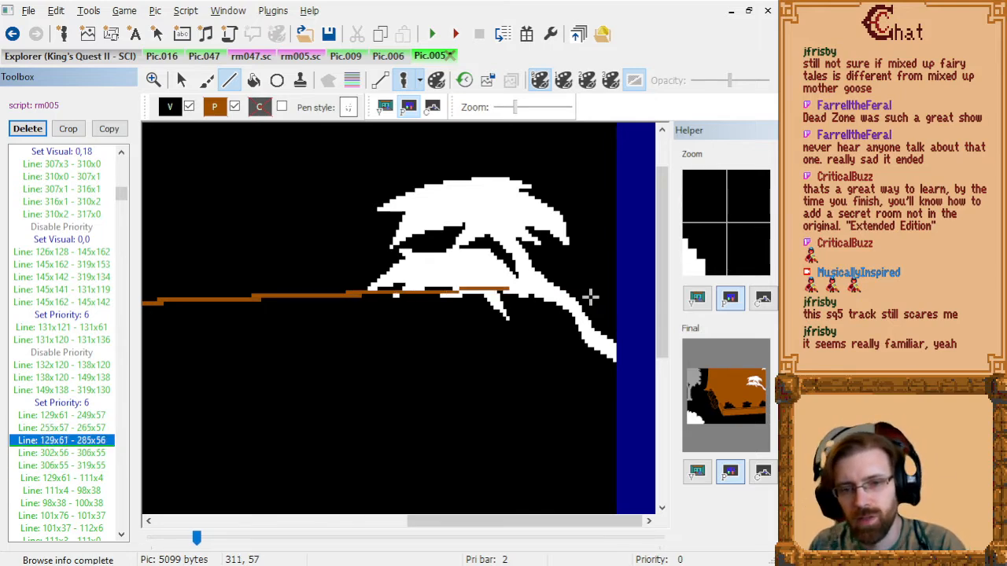
key(Delete)
scroll(590, 296, down, 3)
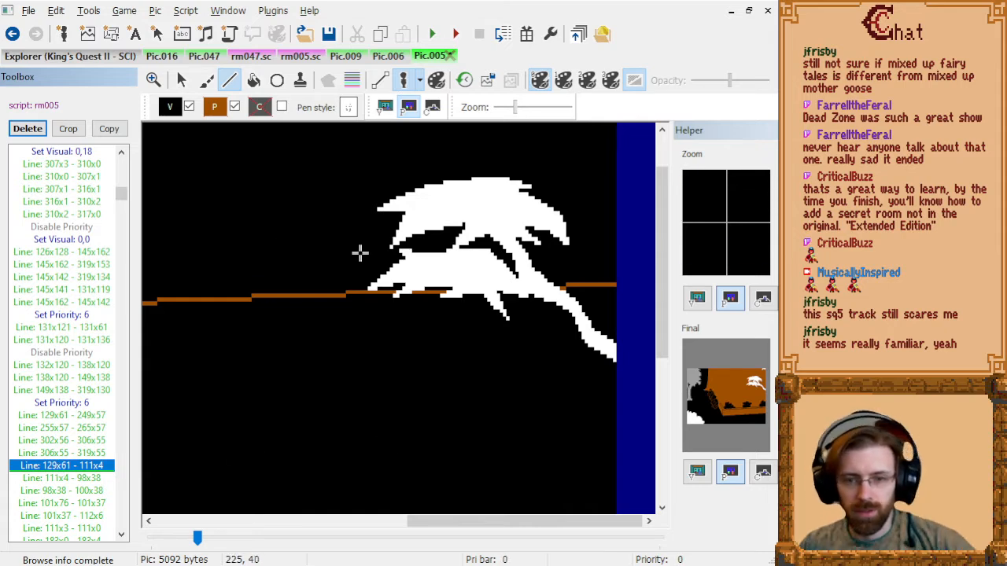
- Examine the priority screen's roof, dormer and arched window lines, going back to the roof detail line 262x42 - 269x50
scroll(442, 321, down, 2)
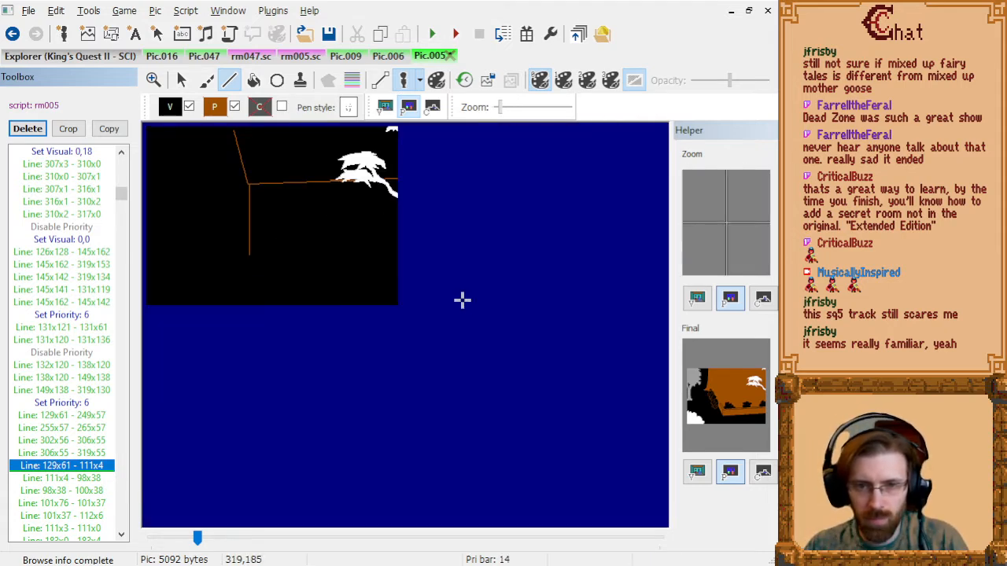
scroll(472, 299, up, 1)
key(Down)
key(Down)
key(Down)
key(Down)
key(Down)
key(Down)
key(Down)
key(Down)
key(Down)
key(Down)
key(Down)
key(Down)
key(Down)
key(Down)
key(Down)
key(Down)
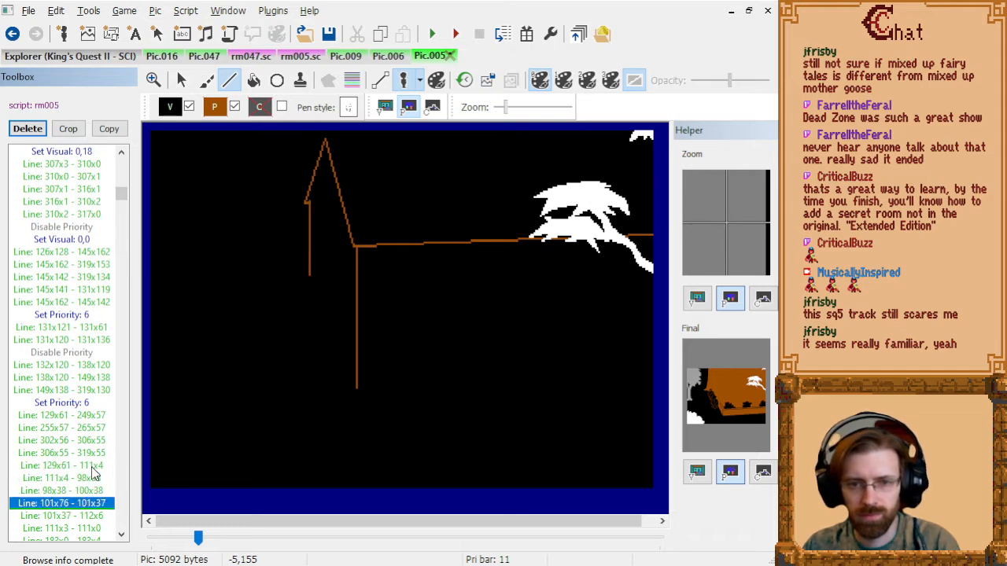
key(Down)
key(Down)
key(Down)
key(Down)
key(Down)
key(Down)
key(Down)
key(Down)
key(Down)
key(Down)
key(Down)
key(Down)
key(Down)
key(Down)
key(Down)
key(Down)
key(Down)
key(Down)
key(Down)
key(Down)
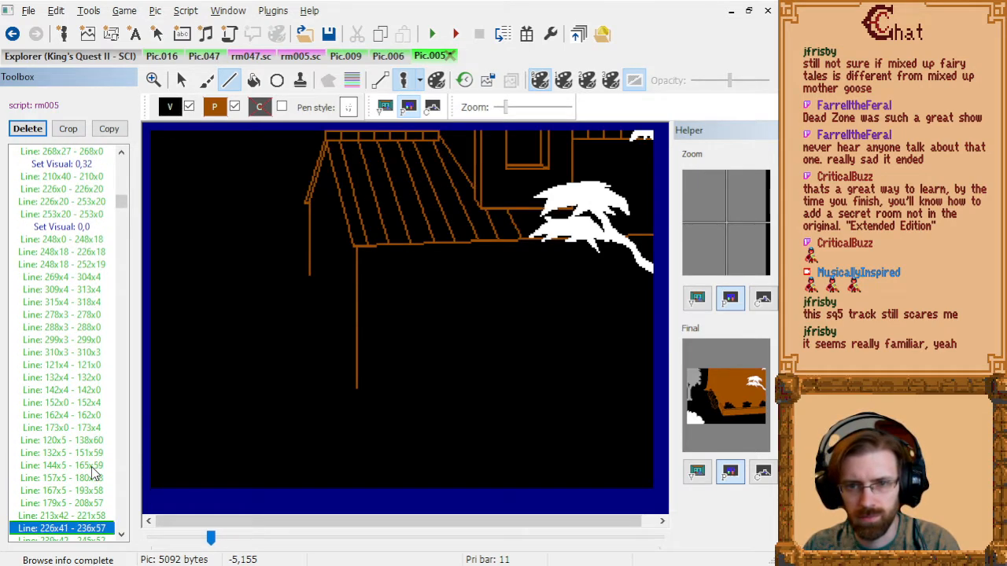
key(Down)
key(Down)
key(Down)
key(Down)
key(Down)
key(Down)
key(Down)
key(Down)
key(Down)
key(Down)
key(Down)
key(Down)
key(Down)
key(Down)
key(Down)
key(Down)
key(Down)
key(Down)
key(Down)
key(Down)
key(Up)
key(Up)
key(Up)
key(Up)
key(Up)
key(Up)
key(Up)
key(Up)
key(Up)
key(Up)
key(Up)
key(Up)
key(Up)
key(Up)
key(Up)
key(Up)
key(Up)
key(Up)
key(Up)
key(Up)
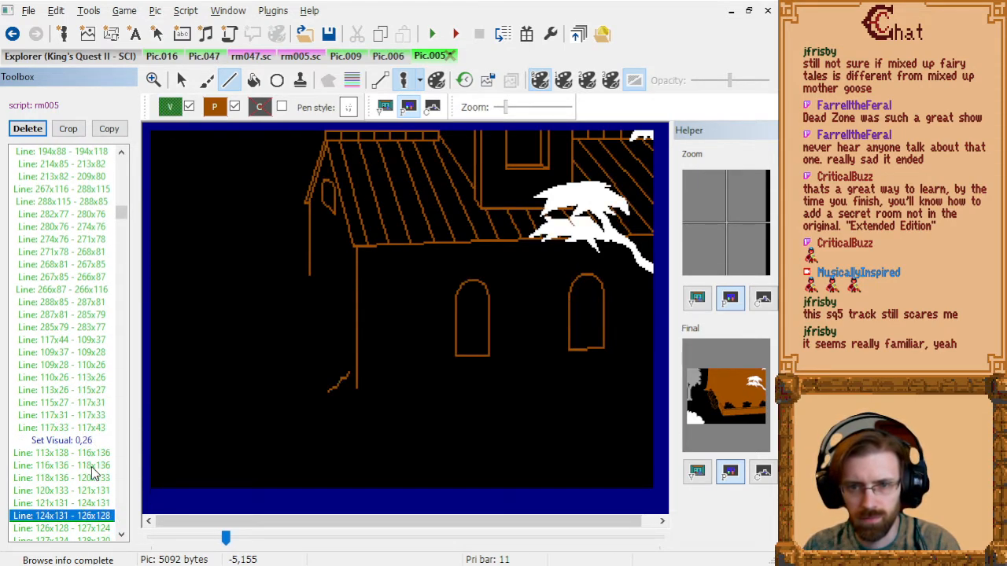
key(Up)
key(Up)
key(Up)
key(Up)
key(Up)
key(Up)
key(Up)
key(Up)
key(Up)
key(Up)
key(Up)
key(Up)
key(Up)
key(Up)
key(Up)
key(Up)
key(Up)
key(Up)
key(Up)
key(Up)
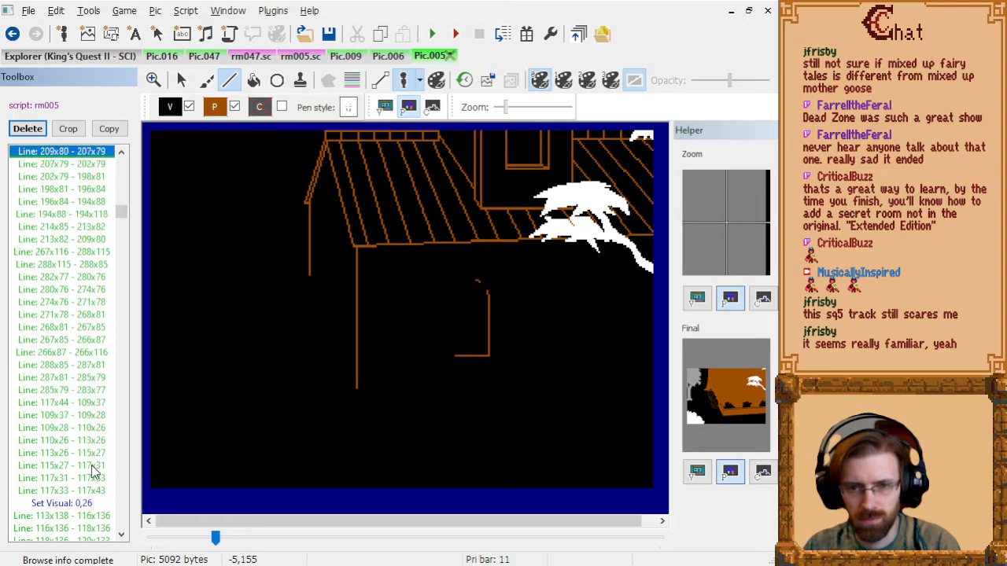
key(Down)
key(Down)
key(Down)
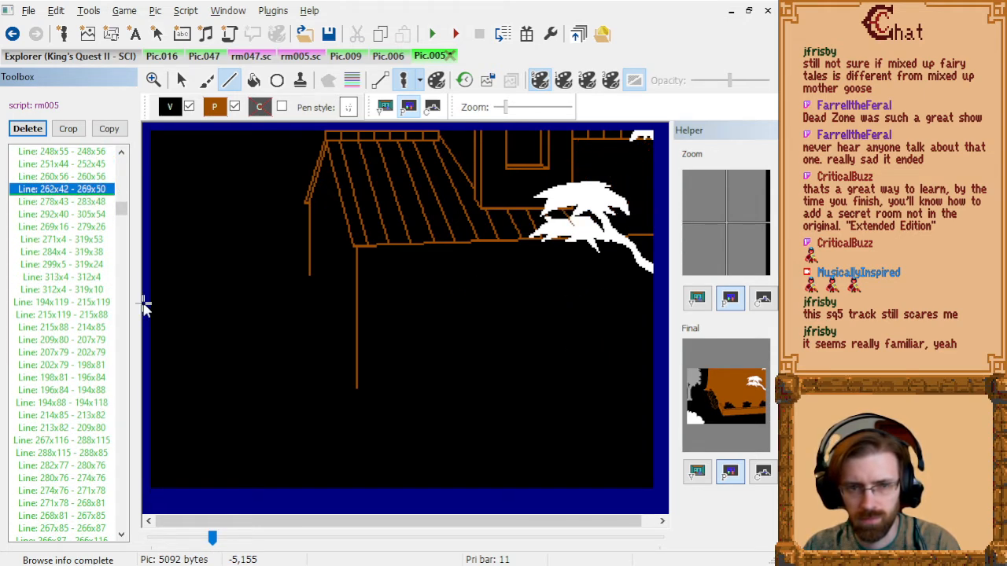
- Try disabling priority before roof detail line 262x42 - 269x50, and remove the inserted priority setting
key(Up)
click(234, 108)
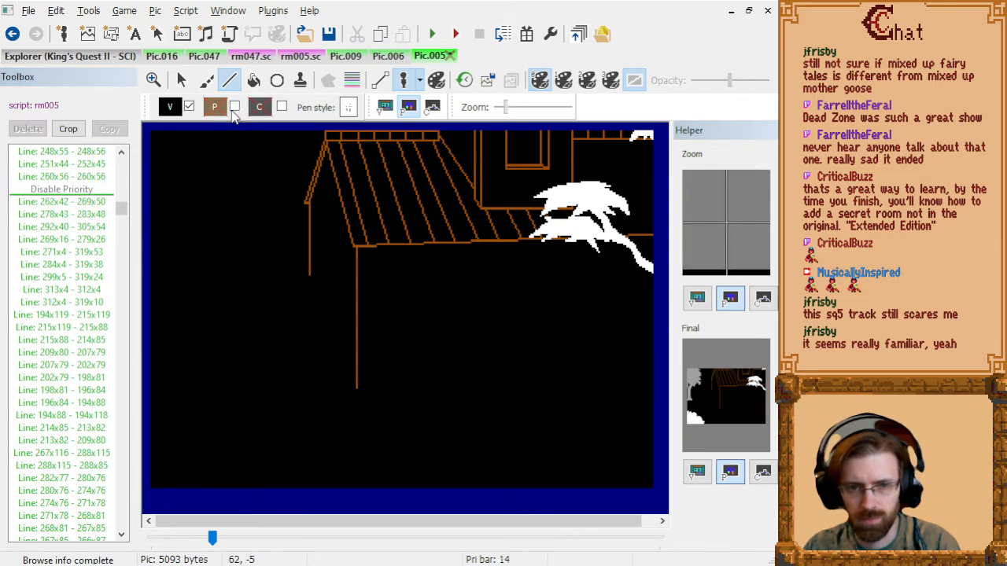
click(234, 107)
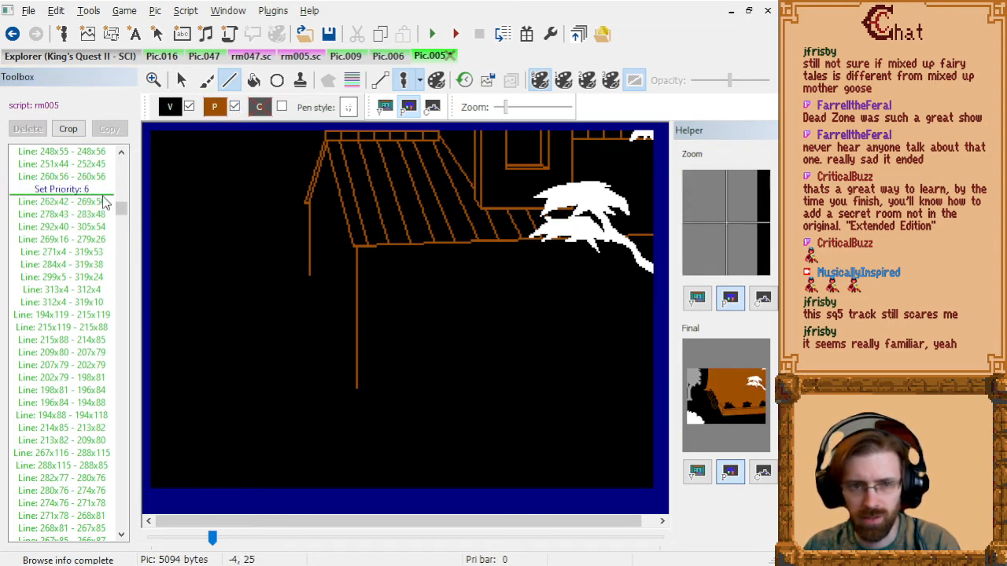
click(95, 197)
key(Delete)
- Examine the priority screen command by command from roof detail line 262x42 - 269x50 through the house, window and bush lines to the fills ending at 247x19
key(Down)
key(Down)
key(Down)
key(Down)
key(Down)
key(Down)
key(Down)
key(Down)
key(Down)
key(Down)
key(Down)
key(Down)
key(Down)
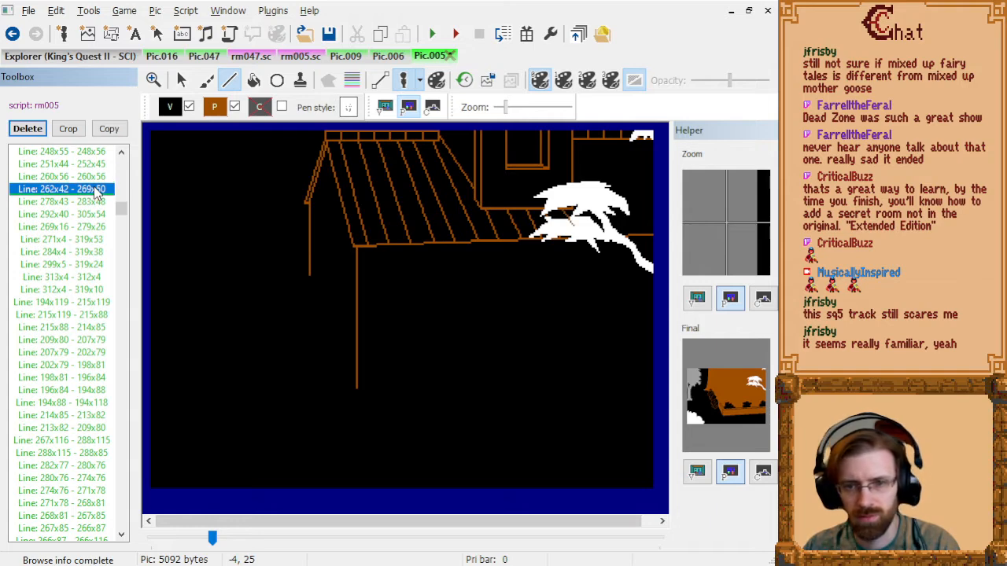
key(Down)
key(Down)
key(Down)
key(Down)
key(Down)
key(Down)
key(Down)
key(Down)
key(Down)
key(Down)
key(Down)
key(Down)
key(Down)
key(Down)
key(Down)
key(Down)
key(Down)
key(Down)
key(Down)
key(Down)
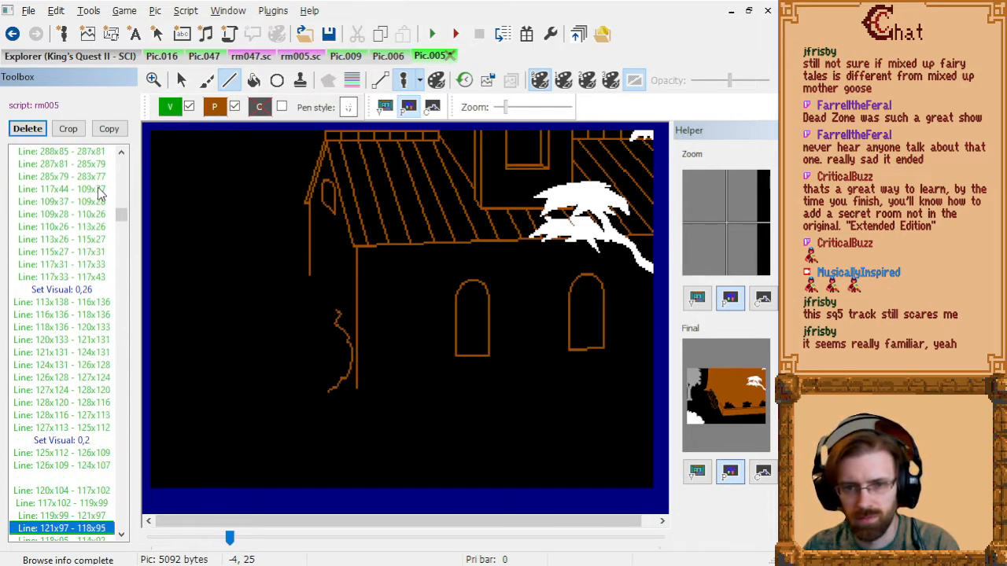
key(Down)
key(Down)
key(Down)
key(Down)
key(Down)
key(Down)
key(Down)
key(Down)
key(Down)
key(Down)
key(Down)
key(Down)
key(Down)
key(Down)
key(Down)
key(Down)
key(Down)
key(Down)
key(Down)
key(Down)
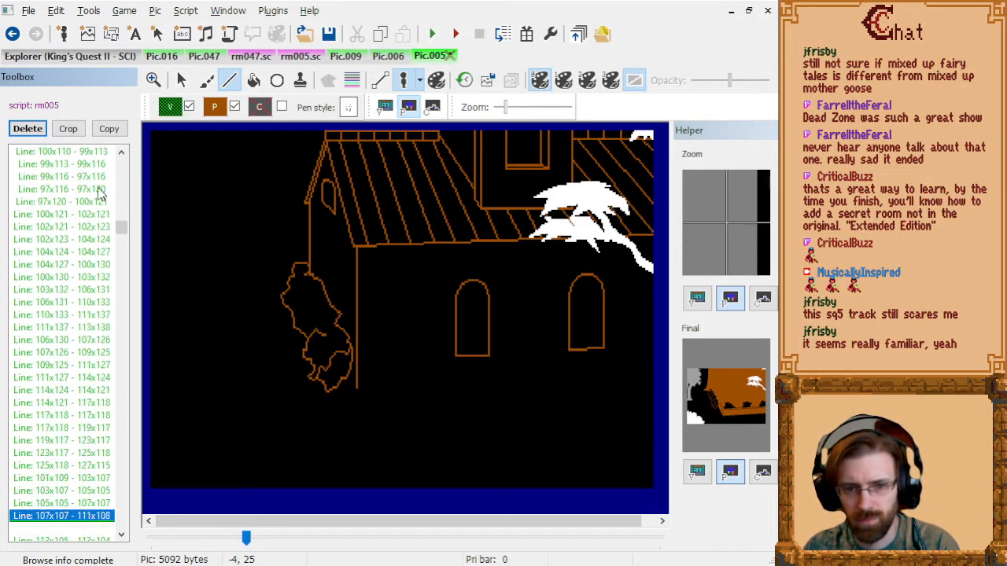
key(Down)
key(Down)
key(Down)
key(Down)
key(Down)
key(Down)
key(Down)
key(Down)
key(Down)
key(Down)
key(Down)
key(Down)
key(Down)
key(Down)
key(Down)
key(Down)
key(Down)
key(Down)
key(Down)
key(Down)
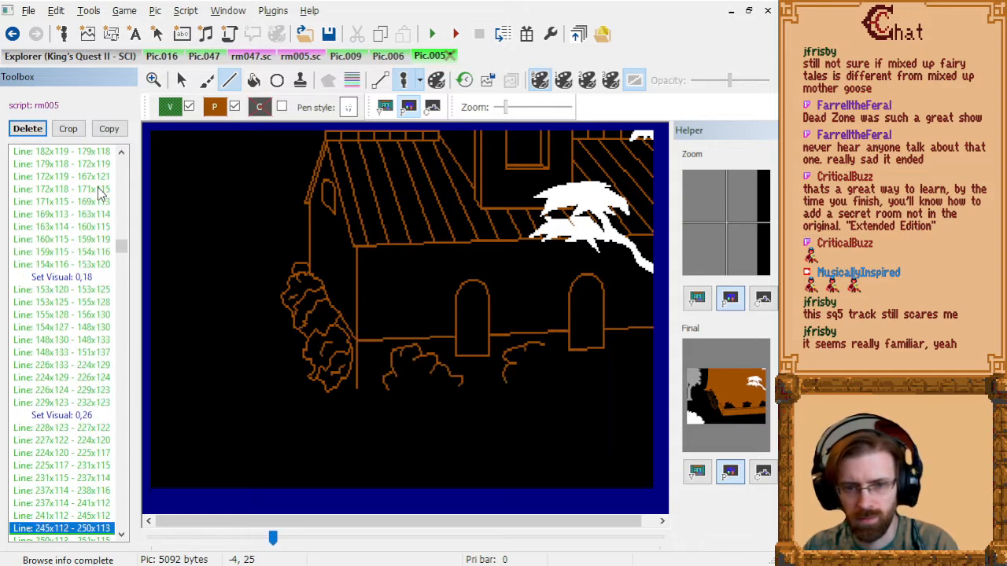
key(Down)
key(Down)
key(Down)
key(Down)
key(Down)
key(Down)
key(Down)
key(Down)
key(Down)
key(Down)
key(Down)
key(Down)
key(Down)
key(Down)
key(Down)
key(Down)
key(Down)
key(Down)
key(Down)
key(Down)
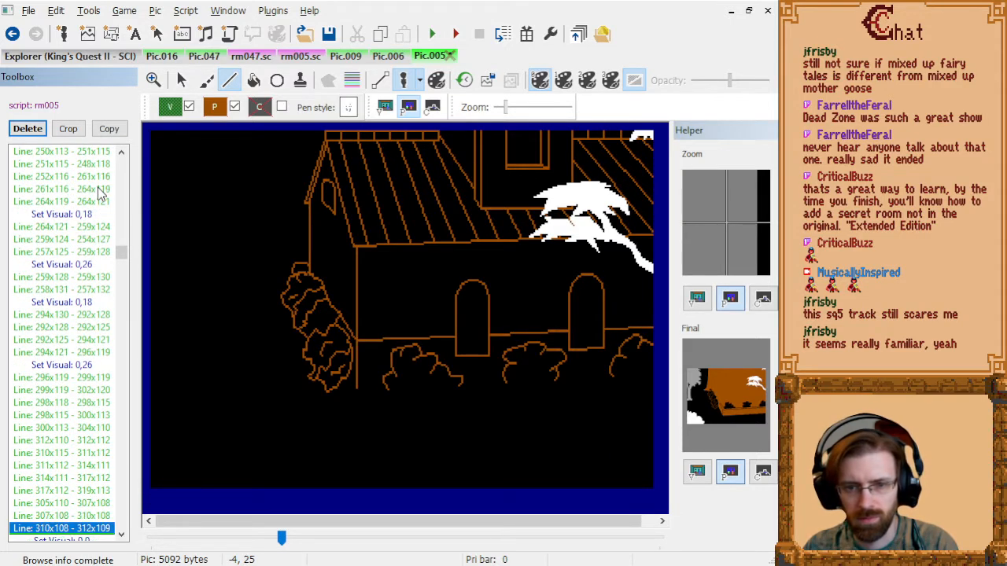
key(Down)
key(Down)
key(Down)
key(Down)
key(Down)
key(Down)
key(Down)
key(Down)
key(Down)
key(Down)
key(Down)
key(Down)
key(Down)
key(Down)
key(Down)
key(Down)
key(Down)
key(Down)
key(Down)
key(Down)
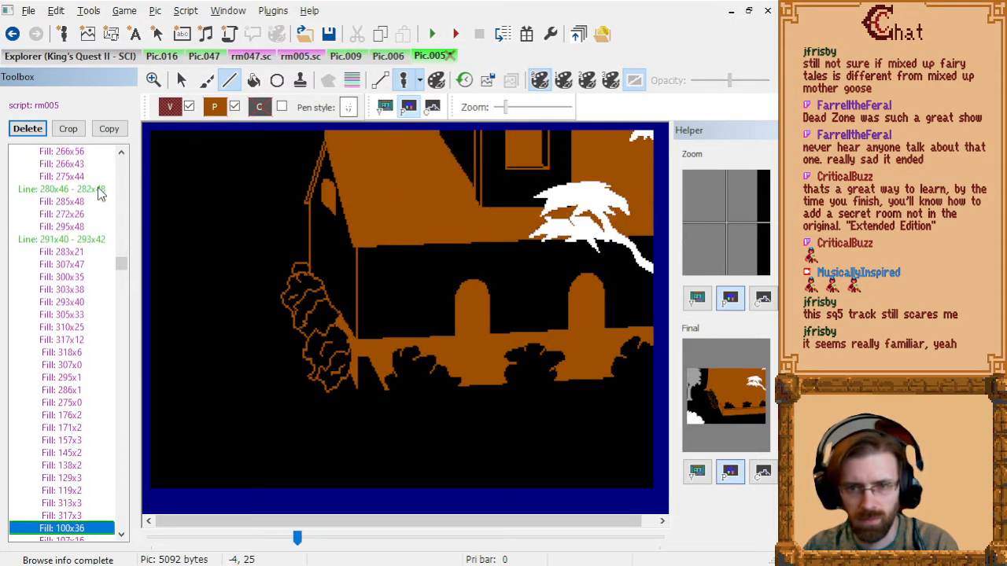
key(Down)
key(Down)
key(Down)
key(Down)
key(Down)
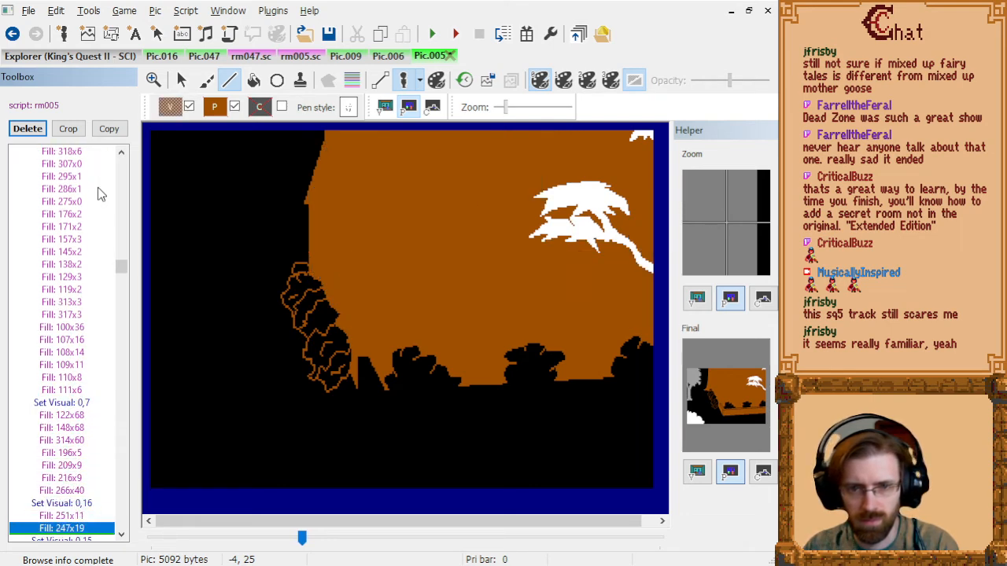
key(Down)
key(Down)
key(Down)
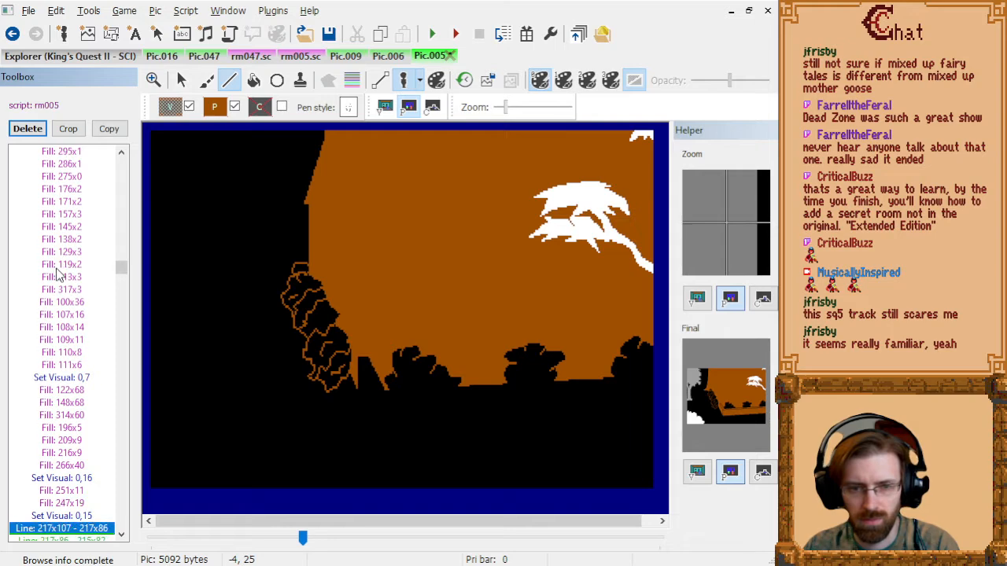
- Disable priority drawing directly after fill 247x19, and display the visual screen
key(Down)
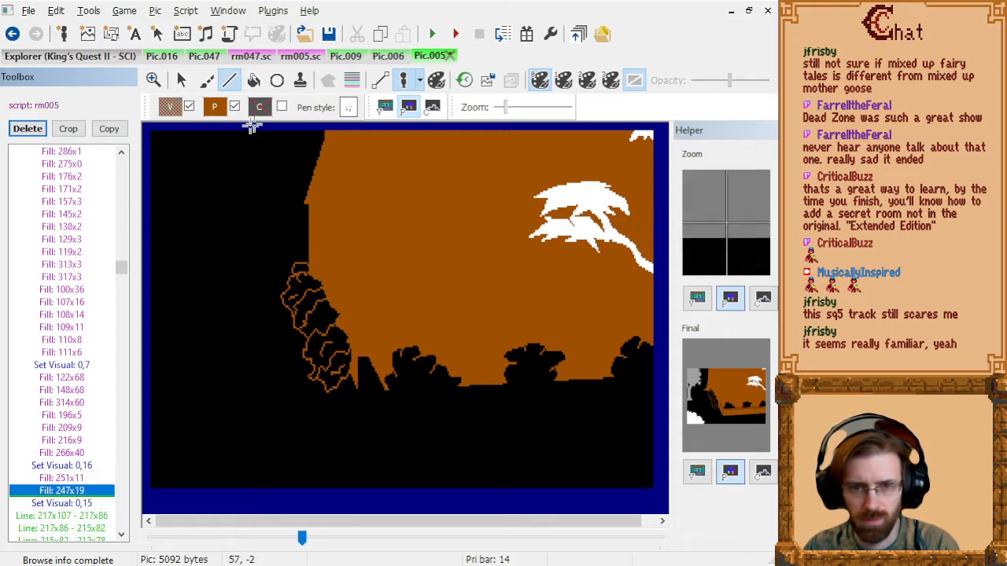
click(235, 107)
click(384, 106)
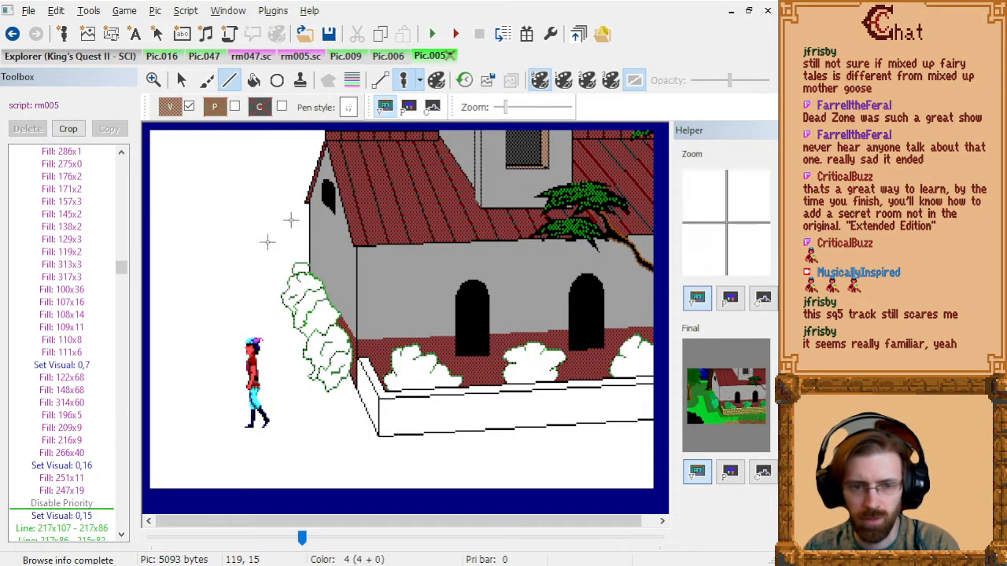
- Examine the visual screen command by command from line 217x107 - 217x86 through the wall details and brick wall to the tree trunk lines
click(98, 501)
key(Down)
key(Down)
key(Down)
key(Down)
key(Down)
key(Down)
key(Down)
key(Down)
key(Down)
key(Down)
key(Down)
key(Down)
key(Down)
key(Down)
key(Down)
key(Down)
key(Down)
key(Down)
key(Down)
key(Down)
key(Down)
key(Down)
key(Down)
key(Down)
key(Down)
key(Down)
key(Down)
key(Down)
key(Down)
key(Down)
key(Down)
key(Down)
key(Down)
key(Down)
key(Down)
key(Down)
key(Down)
key(Down)
key(Down)
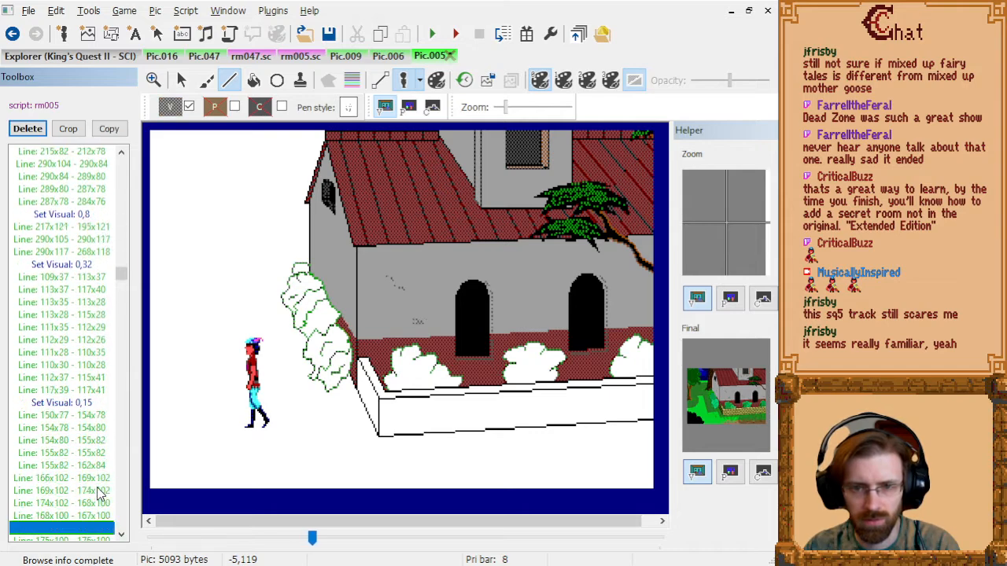
key(Down)
key(Down)
key(Down)
key(Down)
key(Down)
key(Down)
key(Down)
key(Down)
key(Down)
key(Down)
key(Down)
key(Down)
key(Down)
key(Down)
key(Down)
key(Down)
key(Down)
key(Down)
key(Down)
key(Down)
key(Page_Up)
key(Page_Up)
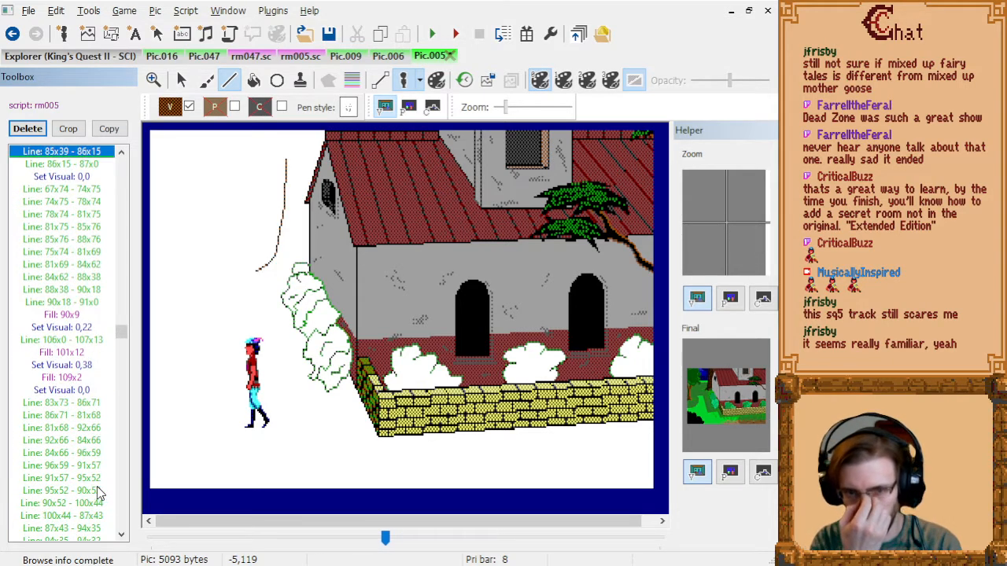
key(Down)
key(Down)
key(Down)
key(Down)
key(Down)
key(Down)
key(Down)
key(Down)
key(Down)
key(Down)
key(Down)
key(Down)
key(Down)
key(Down)
key(Down)
key(Down)
key(Down)
key(Down)
key(Down)
key(Down)
key(Down)
key(Down)
key(Down)
key(Down)
key(Down)
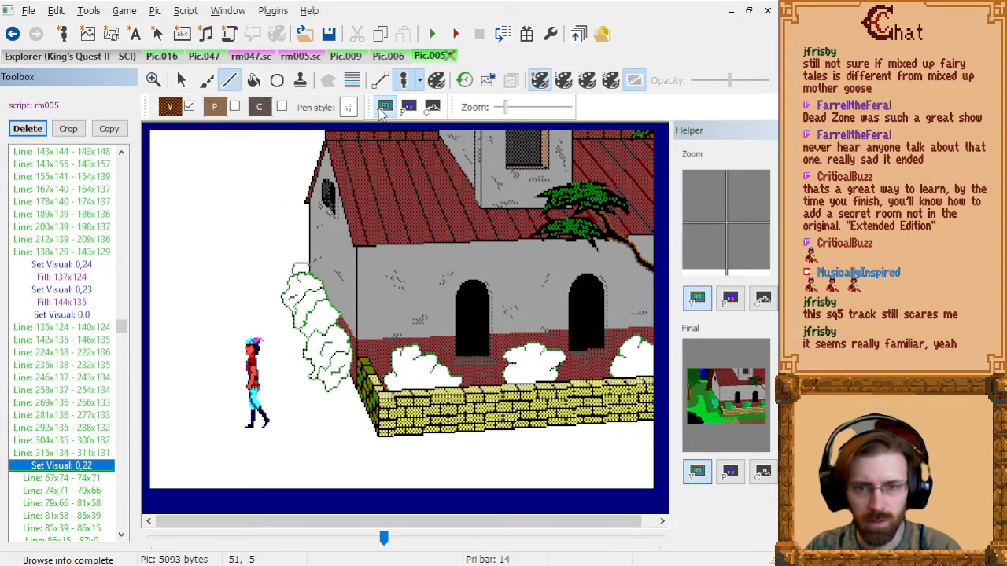
- Check the priority bands at the trunk's base, set priority 3 before trunk line 67x74 - 74x71, and display the priority screen
key(Down)
click(352, 82)
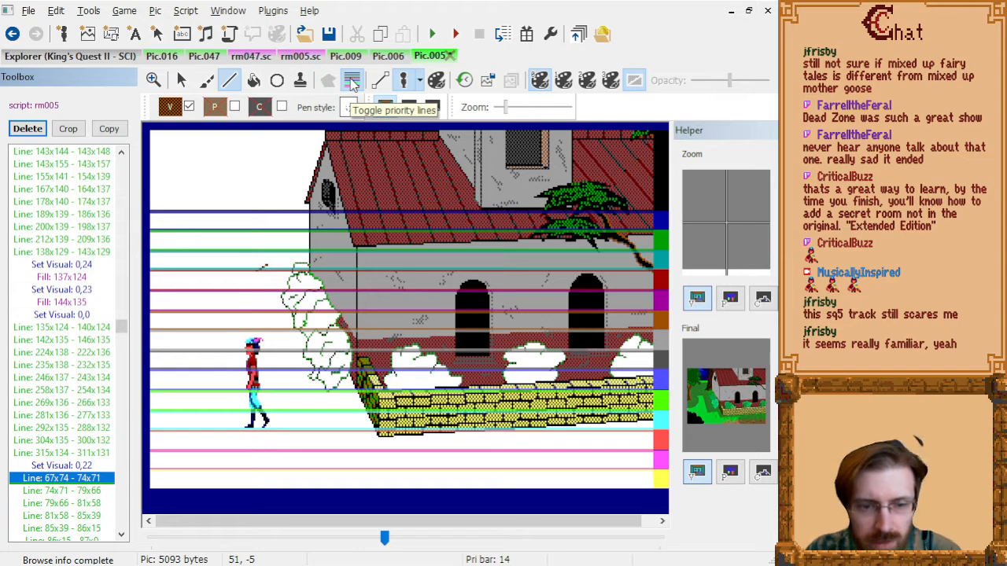
click(353, 82)
key(Up)
click(214, 106)
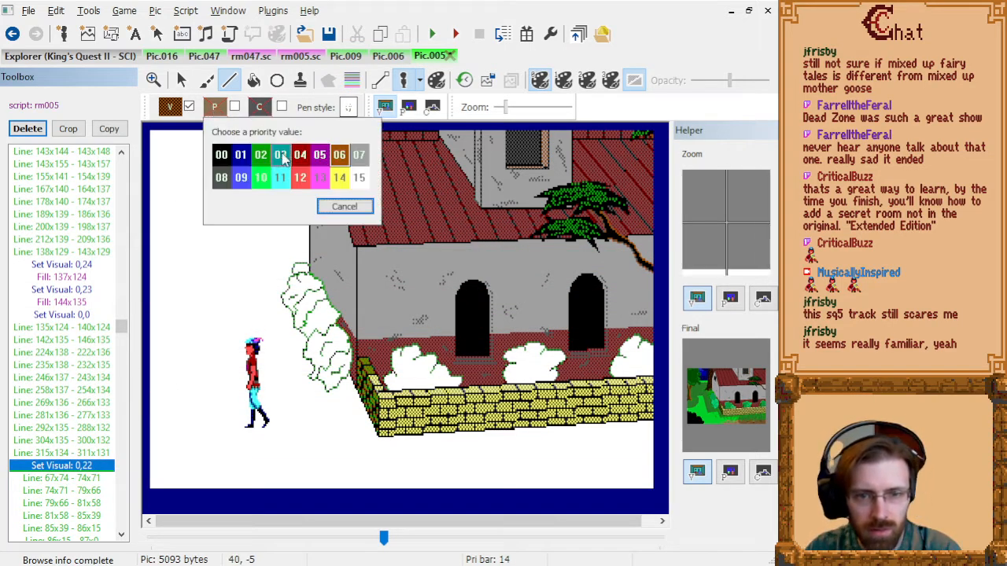
click(280, 155)
click(410, 107)
click(85, 480)
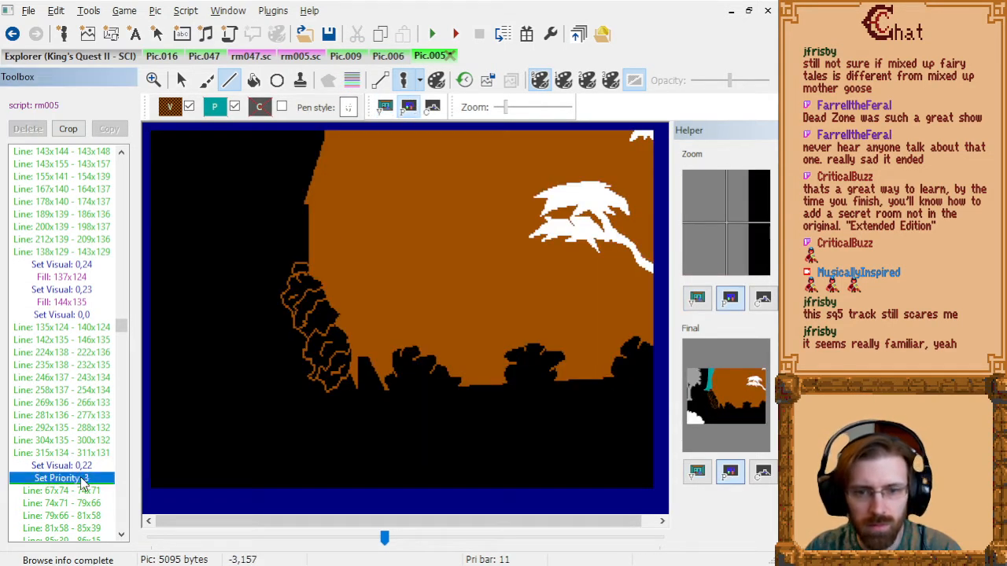
- Examine the priority screen command by command through the trunk outline and its fills, up to fill 109x2
key(Down)
key(Down)
key(Down)
key(Down)
key(Down)
key(Down)
key(Down)
key(Down)
key(Down)
key(Down)
key(Down)
key(Down)
key(Down)
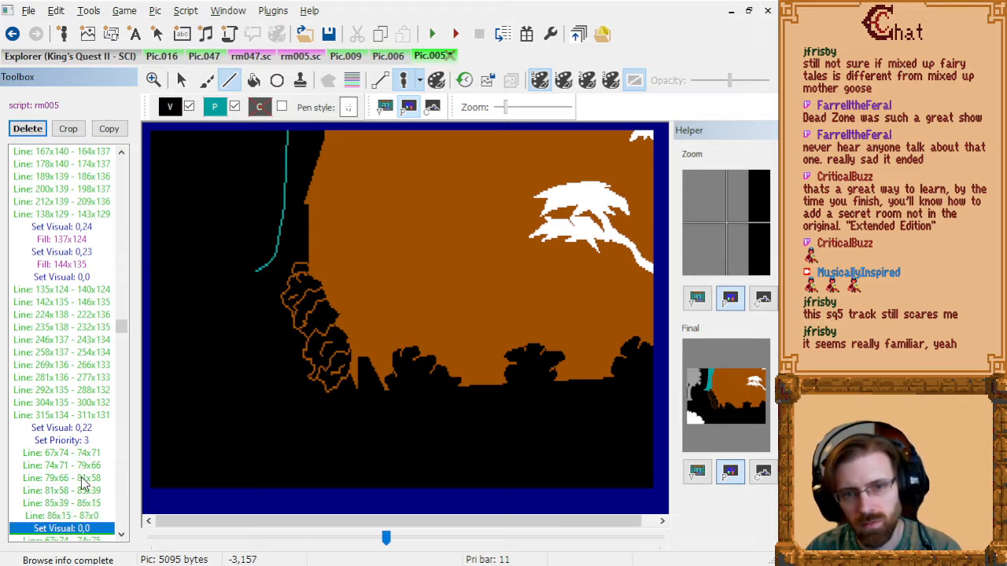
key(Down)
key(Down)
key(Down)
key(Down)
key(Down)
key(Down)
key(Down)
key(Down)
key(Down)
key(Down)
key(Down)
key(Up)
key(Up)
key(Down)
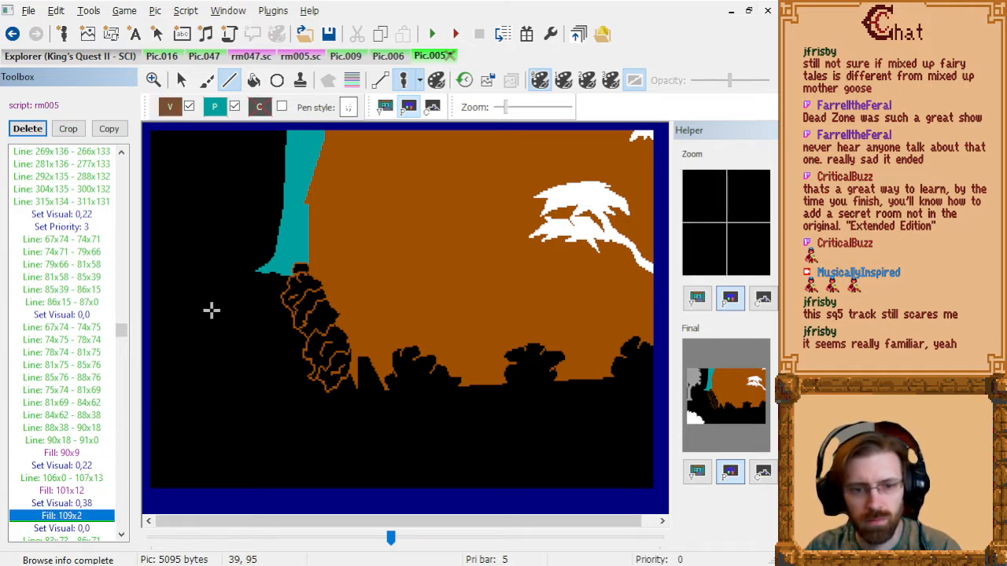
- Disable priority drawing directly after fill 109x2, and display the visual screen at trunk line 88x38 - 90x18
click(235, 107)
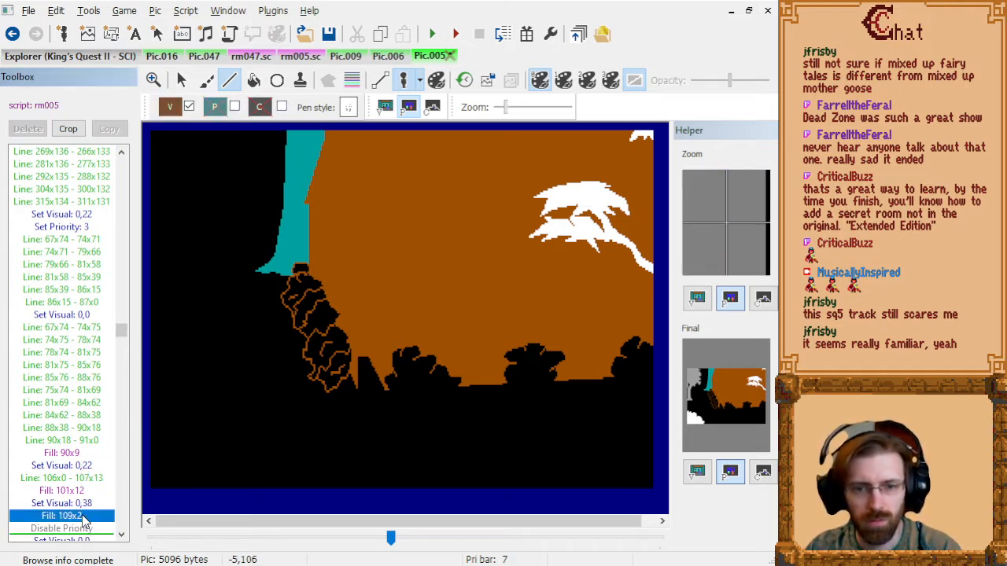
click(387, 107)
click(92, 429)
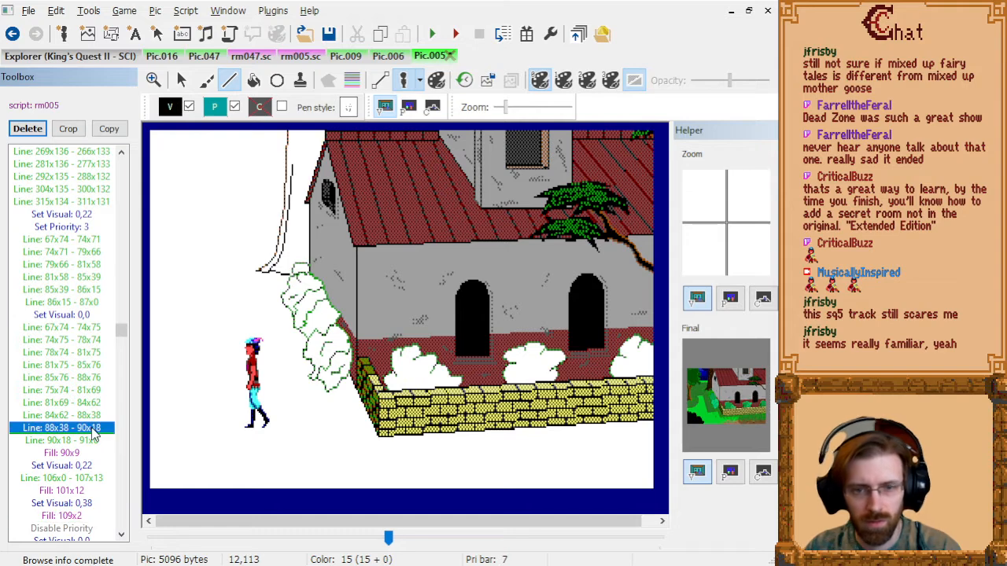
- Examine the visual screen command by command from trunk line 88x38 - 90x18 through the bush fills to line 233x129 - 225x125
key(Down)
key(Down)
key(Down)
key(Down)
key(Down)
key(Down)
key(Down)
key(Down)
key(Down)
key(Down)
key(Down)
key(Down)
key(Down)
key(Down)
key(Down)
key(Down)
key(Down)
key(Down)
key(Down)
key(Down)
key(Down)
key(Down)
key(Down)
key(Down)
key(Down)
key(Down)
key(Down)
key(Down)
key(Down)
key(Down)
key(Down)
key(Down)
key(Down)
key(Down)
key(Down)
key(Down)
key(Down)
key(Down)
key(Down)
key(Down)
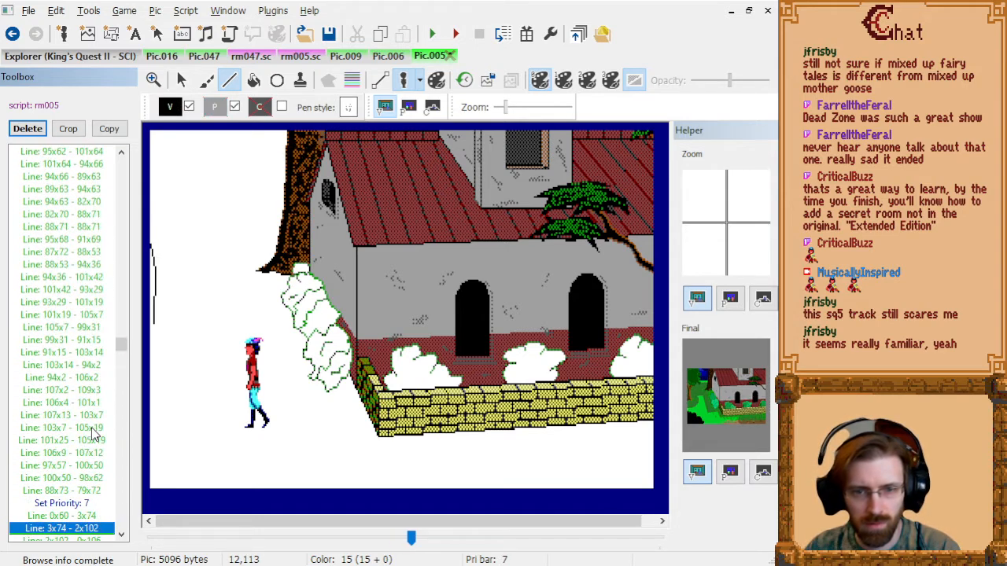
key(Down)
key(Down)
key(Down)
key(Down)
key(Down)
key(Down)
key(Down)
key(Down)
key(Down)
key(Down)
key(Down)
key(Down)
key(Down)
key(Down)
key(Down)
key(Down)
key(Down)
key(Down)
key(Down)
key(Down)
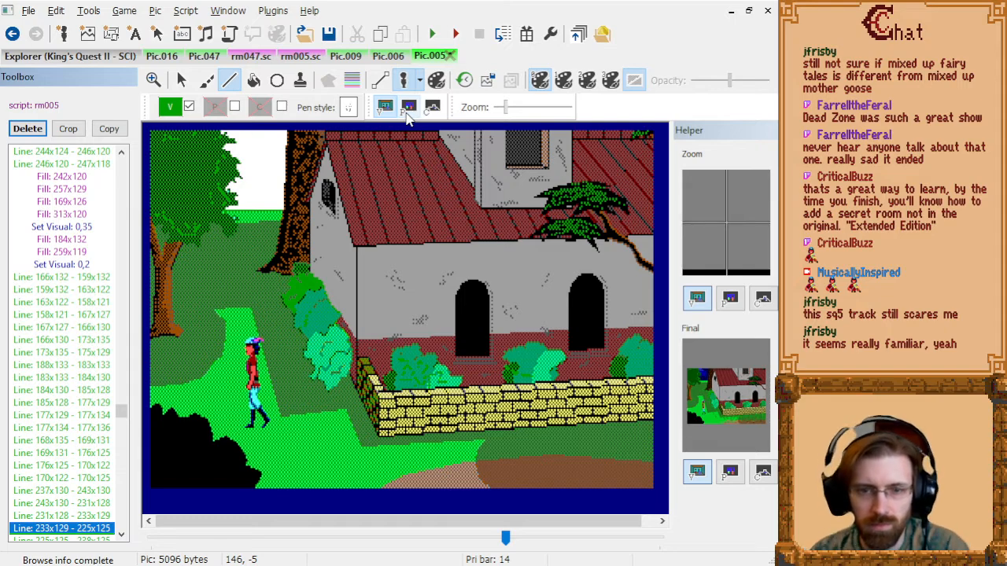
- Check the bushes on the priority screen, and return to the visual screen with the priority lines overlaid
click(408, 107)
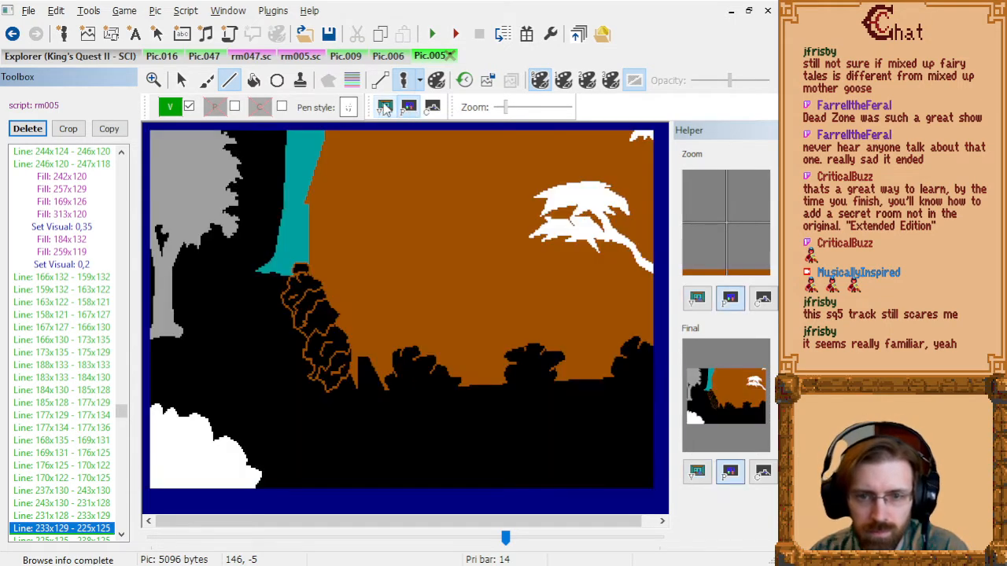
click(384, 108)
click(352, 81)
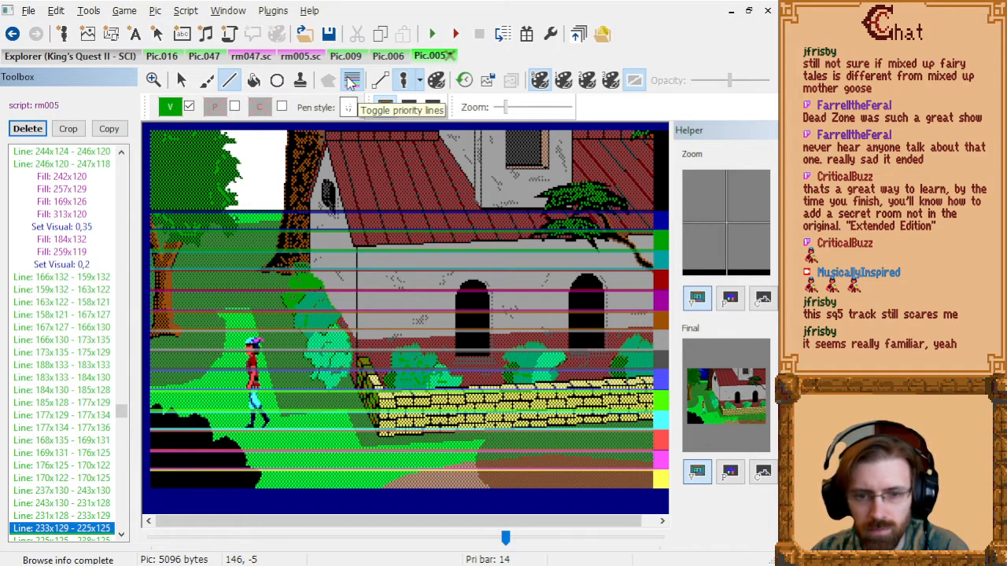
- Set priority 6 directly after Set Visual 0,35, before bush fill 119x123
scroll(164, 364, down, 20)
scroll(344, 195, up, 10)
scroll(343, 195, down, 20)
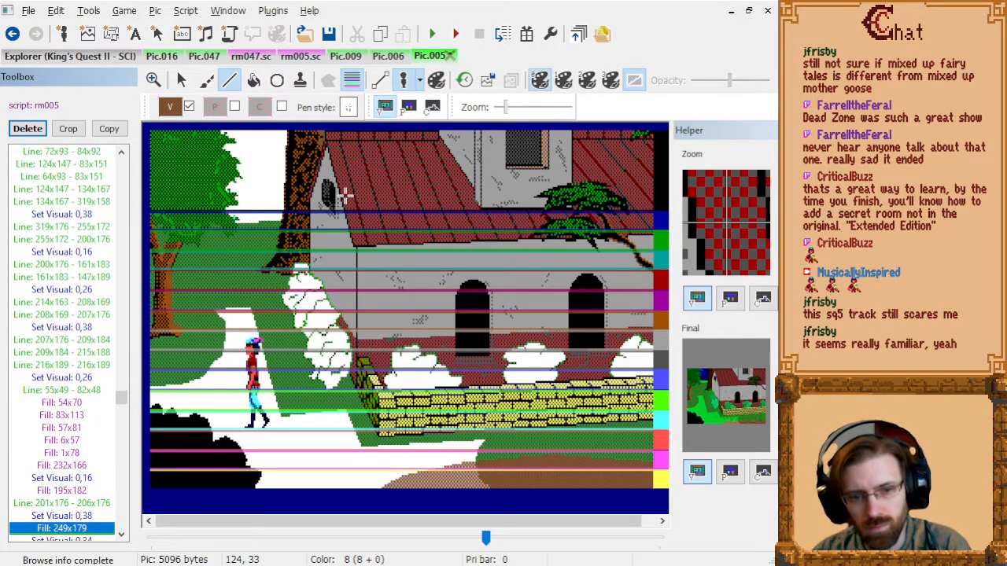
scroll(343, 195, down, 3)
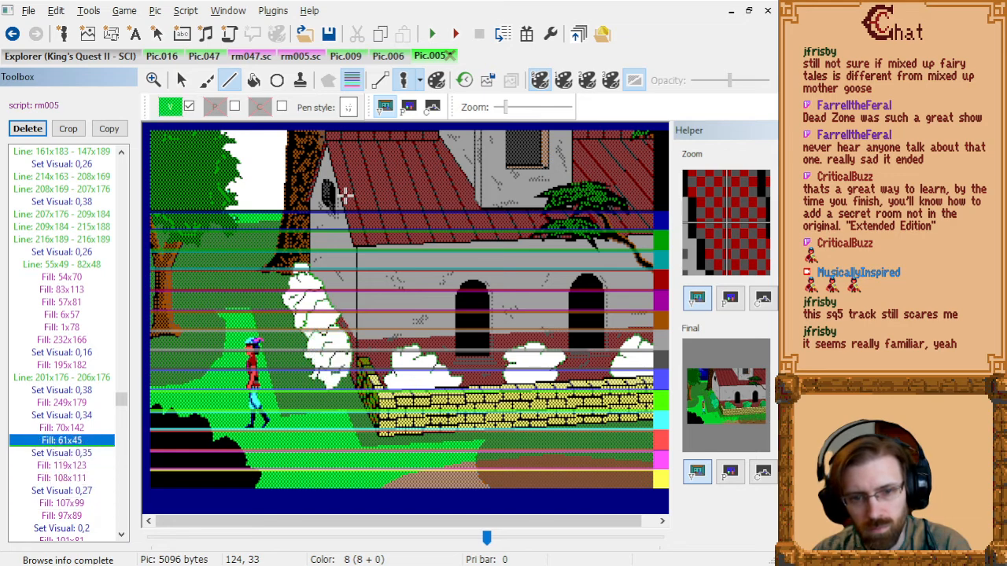
scroll(344, 195, up, 2)
scroll(344, 195, down, 4)
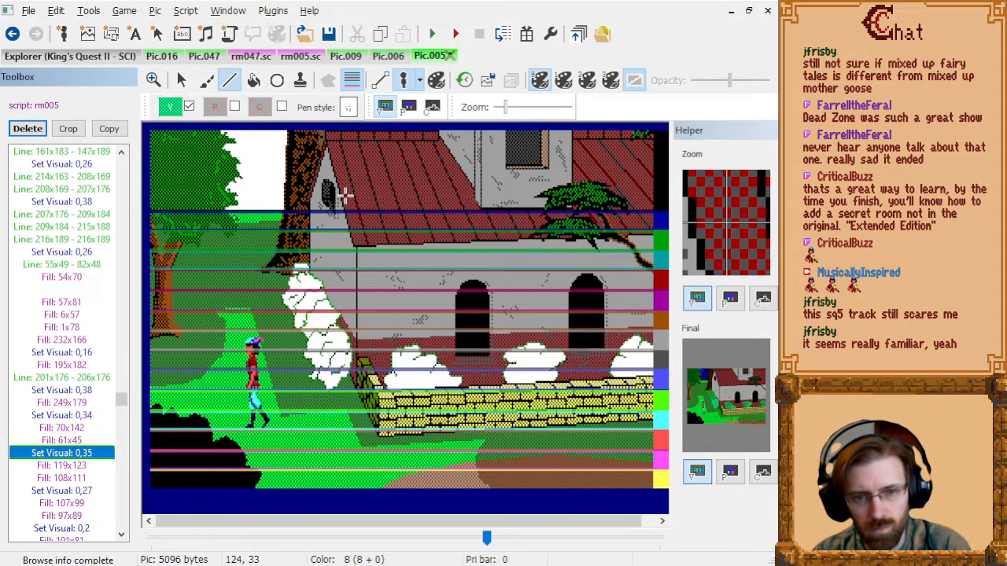
scroll(351, 168, up, 1)
click(214, 108)
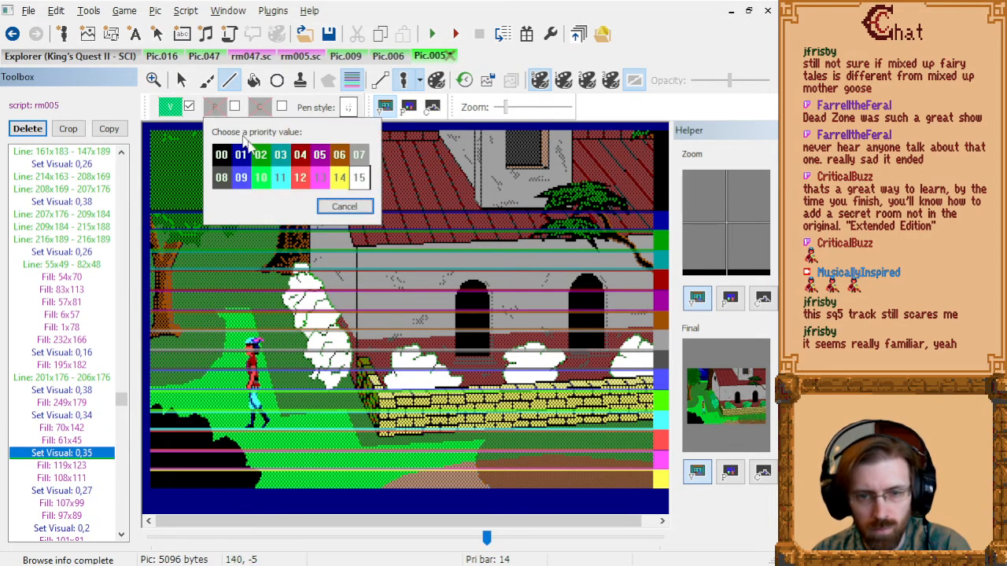
click(340, 155)
- Examine the visual screen command by command through the bush fills, from fill 119x123 up to line 183x133 - 184x130
key(Down)
key(Down)
key(Down)
key(Down)
key(Down)
key(Down)
key(Down)
key(Down)
key(Down)
key(Down)
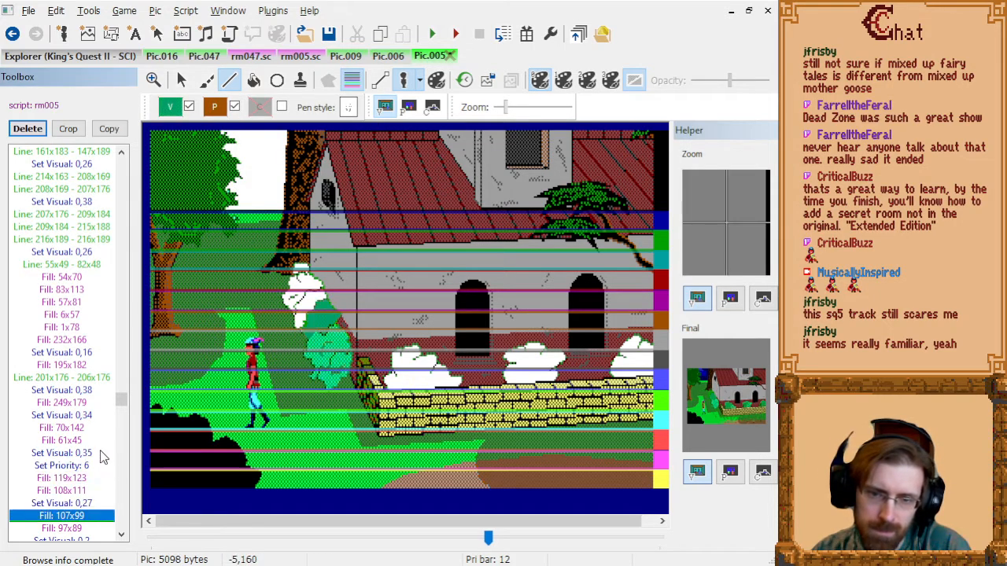
key(Down)
key(Down)
key(Down)
key(Down)
key(Down)
key(Down)
key(Down)
key(Down)
key(Down)
key(Down)
key(Down)
key(Down)
key(Down)
key(Down)
key(Down)
key(Down)
key(Down)
key(Down)
key(Down)
key(Down)
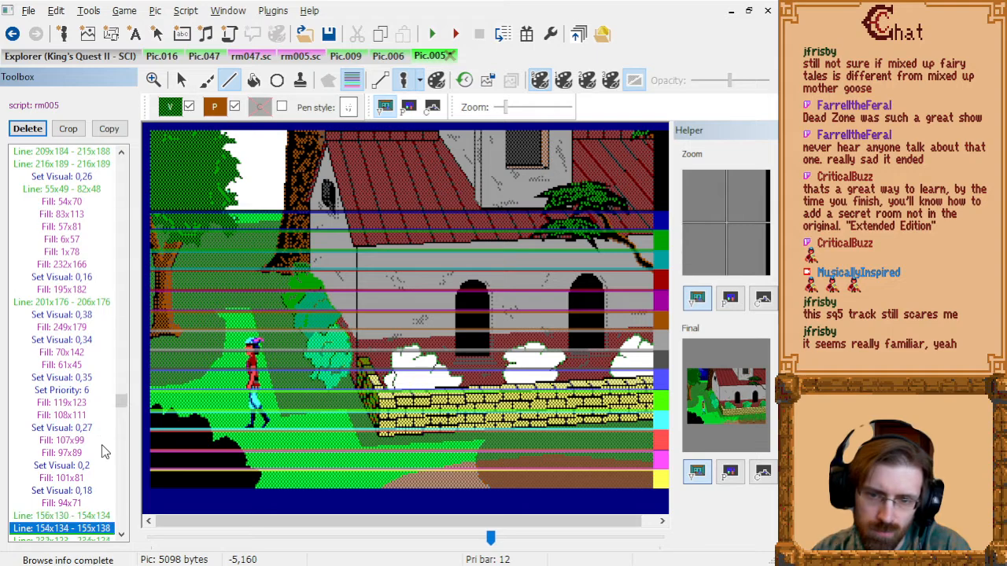
key(Down)
key(Down)
key(Down)
key(Down)
key(Down)
key(Down)
key(Down)
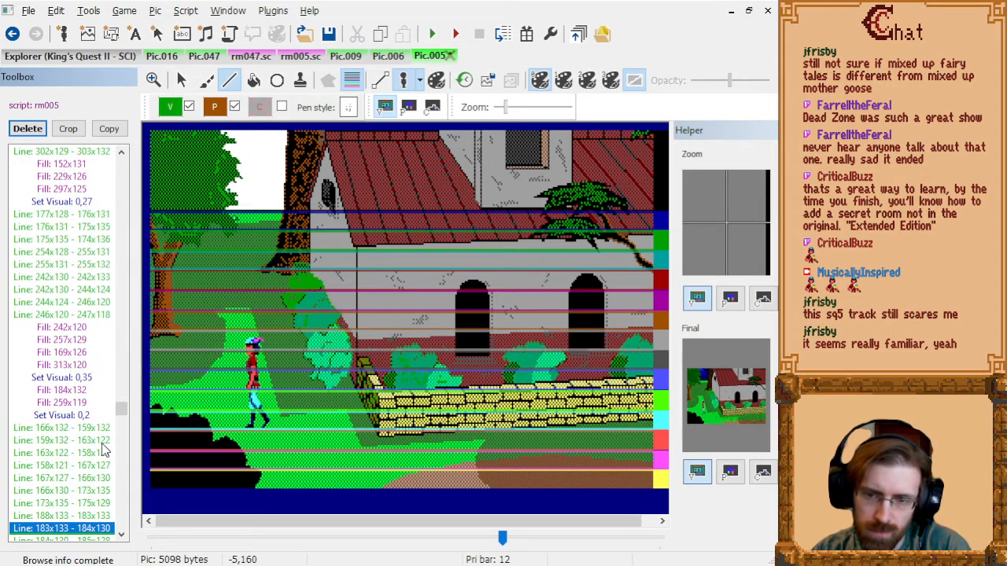
- Disable priority drawing directly after bush fill 259x119, and display the priority screen without the priority lines
key(Up)
key(Up)
key(Up)
key(Up)
key(Up)
key(Up)
key(Up)
key(Up)
key(Up)
key(Up)
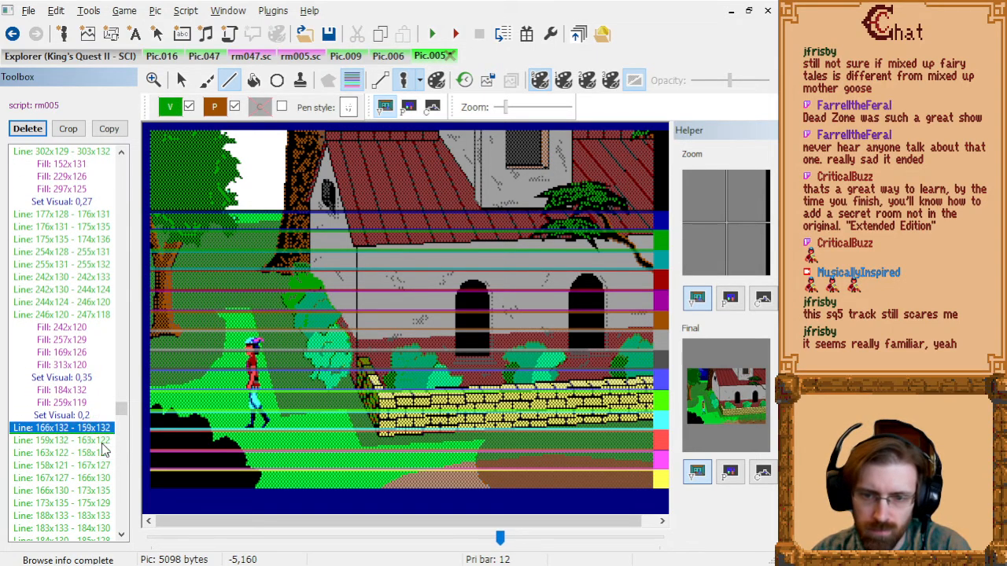
click(235, 107)
click(408, 107)
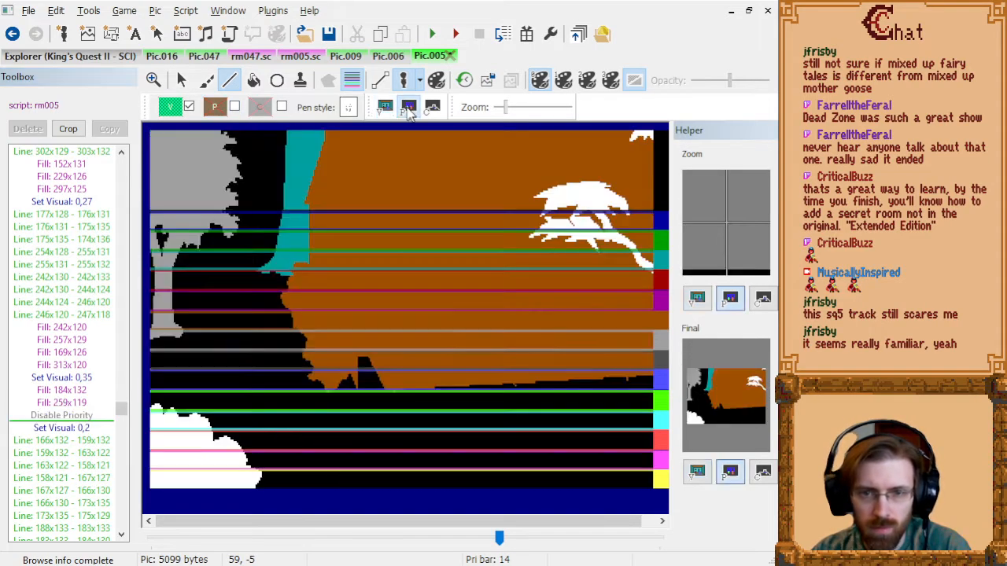
click(353, 81)
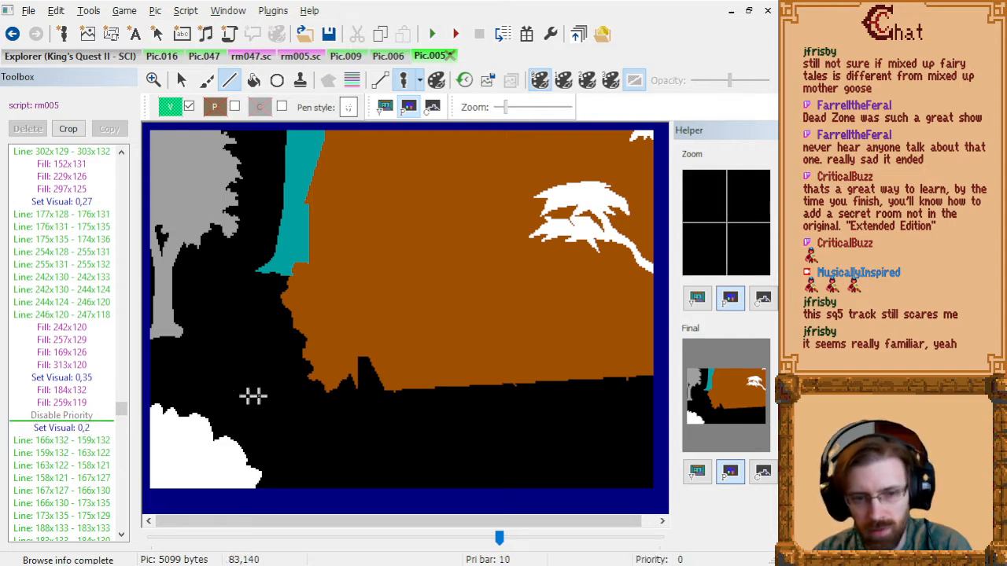
- Examine the bushes on the priority screen command by command, going back from the bush lines to Set Visual 0,2 before fill 101x81
click(94, 275)
key(Down)
key(Down)
key(Up)
key(Up)
key(Up)
key(Up)
key(Up)
key(Up)
key(Up)
key(Up)
key(Up)
key(Up)
key(Up)
key(Down)
key(Down)
key(Up)
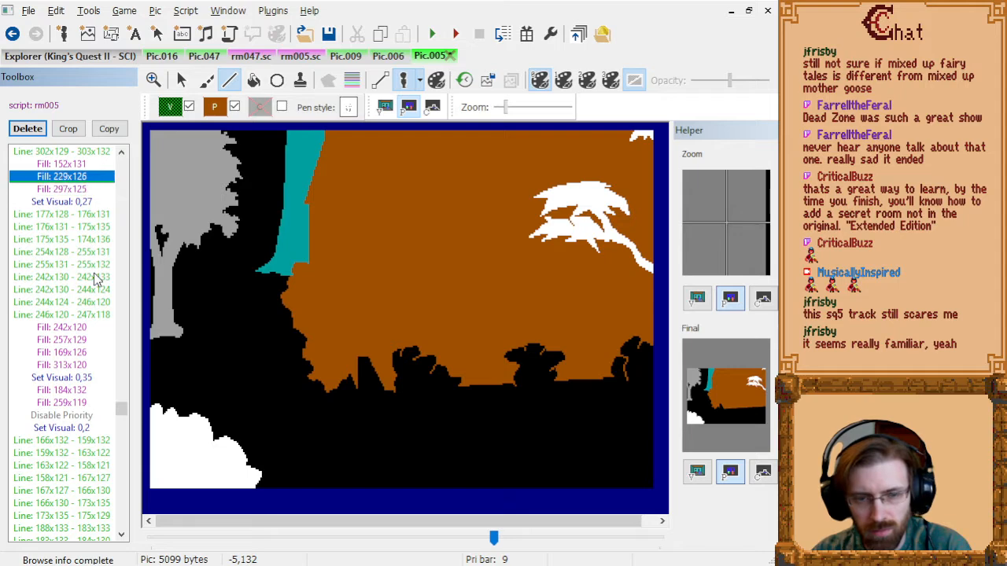
key(Up)
key(Up)
key(Up)
key(Up)
key(Up)
key(Up)
key(Up)
key(Up)
key(Up)
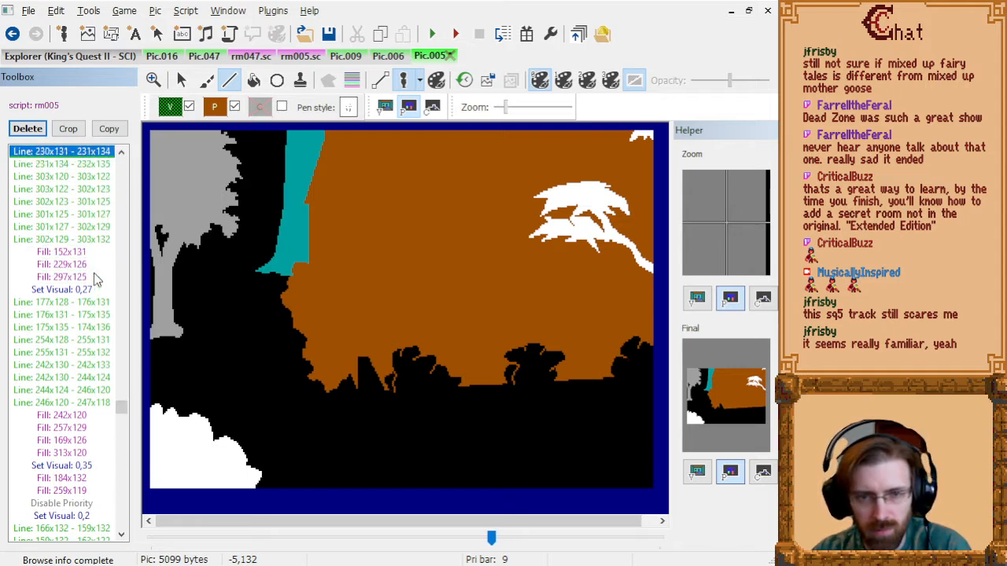
key(Up)
key(Up)
key(Up)
key(Up)
key(Up)
key(Up)
key(Up)
key(Up)
key(Up)
key(Up)
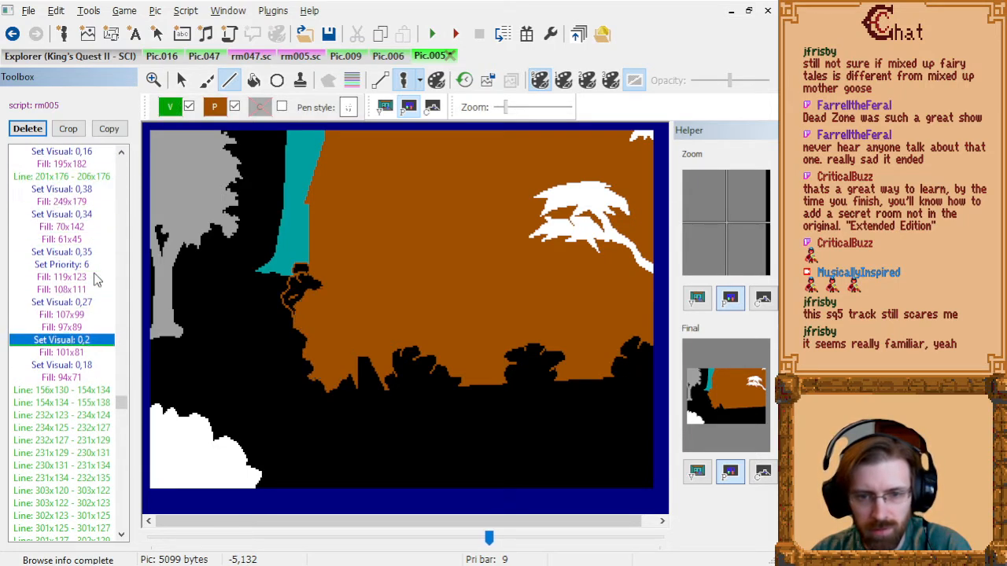
- Disable priority drawing directly after bush fill 94x71, and return to the visual screen
key(Down)
key(Down)
key(Down)
key(Down)
key(Down)
key(Up)
key(Up)
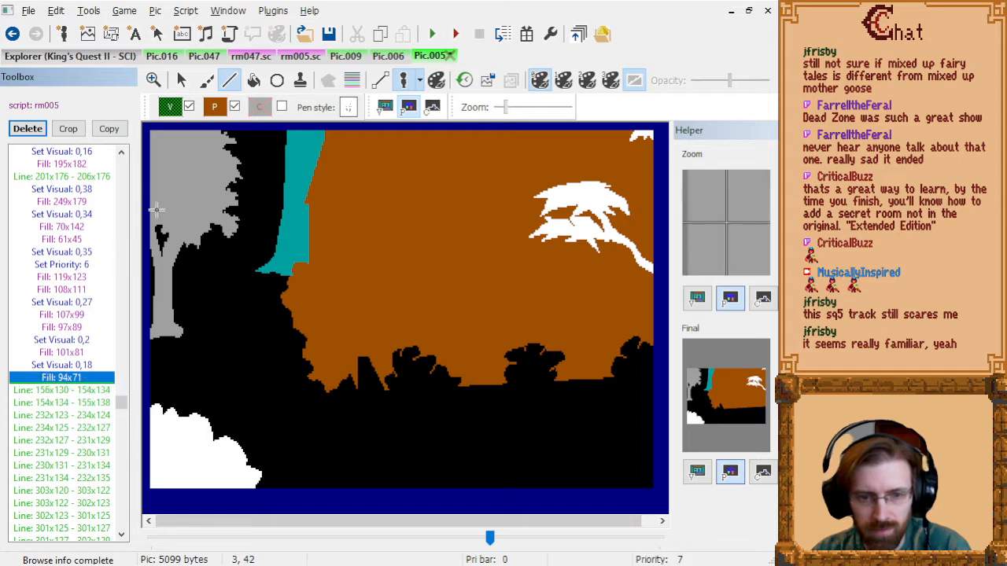
click(235, 107)
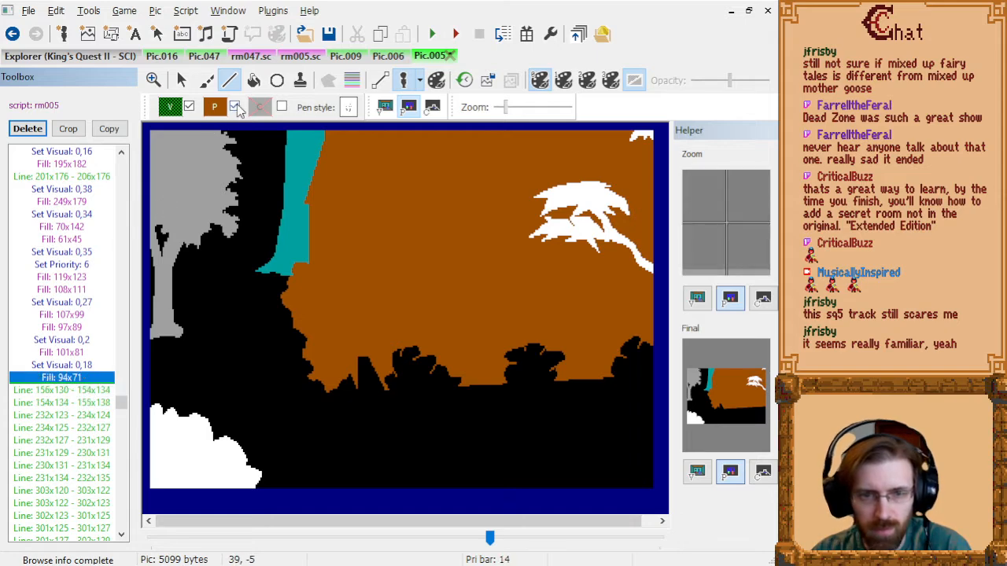
click(385, 106)
- Set priority 6 directly after line 302x129 - 303x132, before bush fill 152x131
click(77, 403)
key(Down)
key(Down)
key(Down)
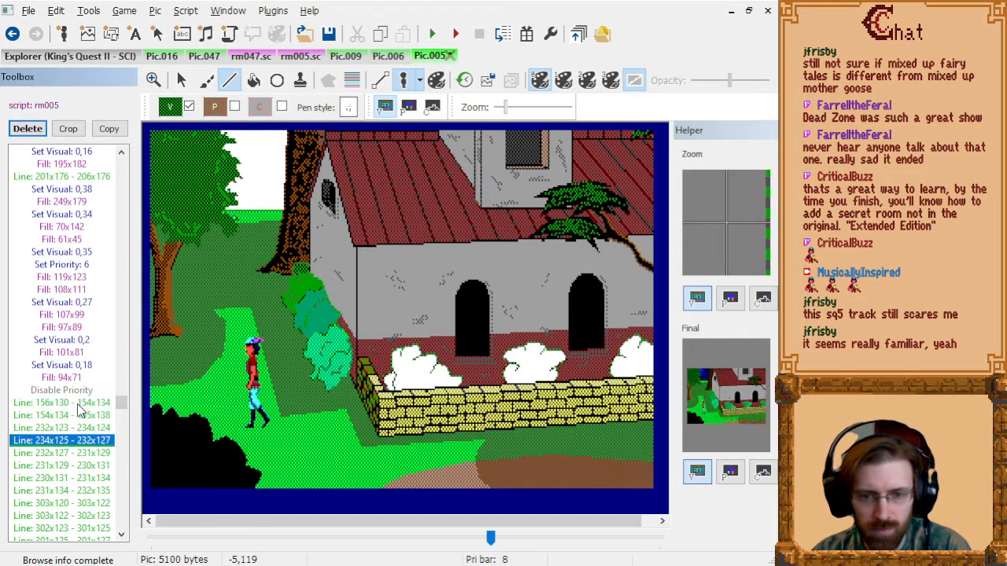
key(Down)
key(Down)
key(Down)
key(Down)
key(Down)
key(Down)
key(Down)
key(Down)
key(Down)
key(Down)
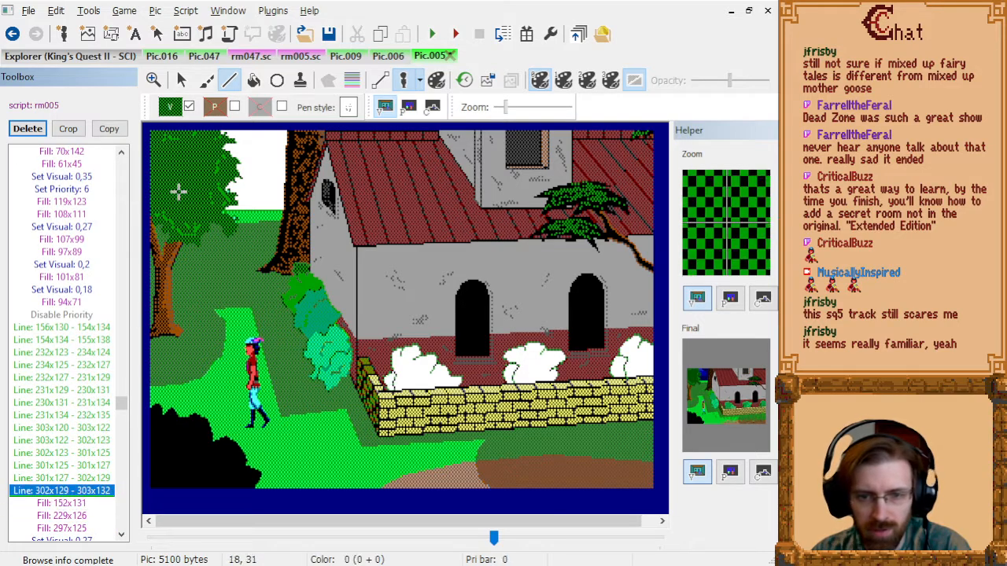
click(215, 107)
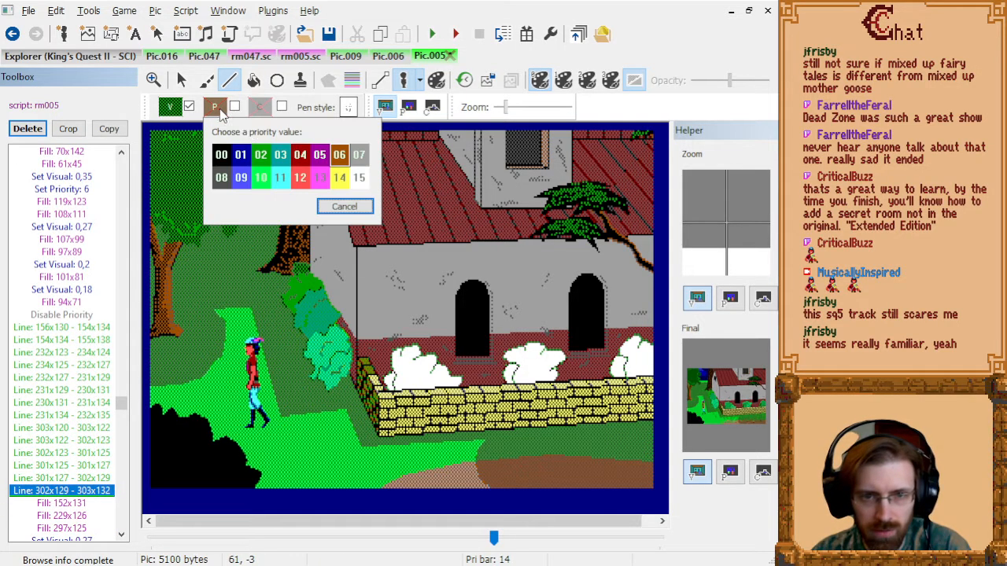
click(339, 156)
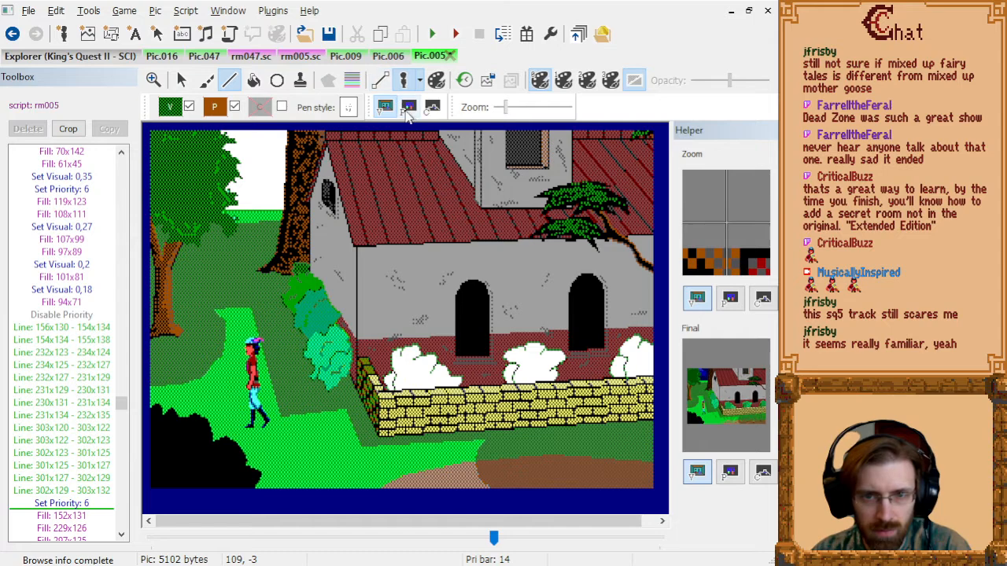
- Check the bushes on the priority screen command by command, from the Set Priority 6 before fill 152x131 to line 237x130 - 243x130
click(409, 109)
click(79, 504)
key(Down)
key(Down)
key(Down)
key(Down)
key(Down)
key(Down)
key(Down)
key(Down)
key(Down)
key(Down)
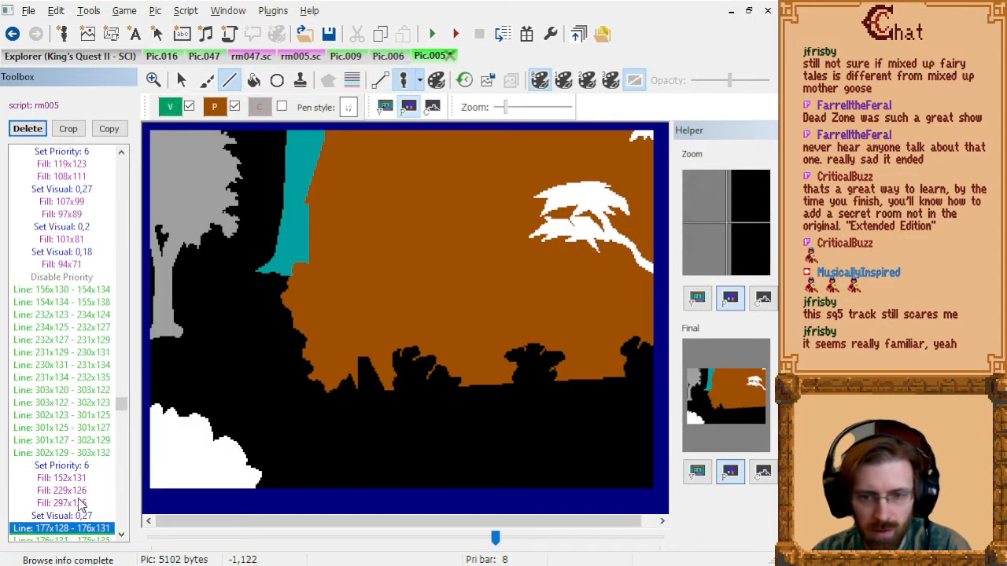
key(Down)
key(Down)
key(Down)
key(Down)
key(Down)
key(Down)
key(Down)
key(Down)
key(Down)
key(Down)
key(Down)
key(Down)
key(Down)
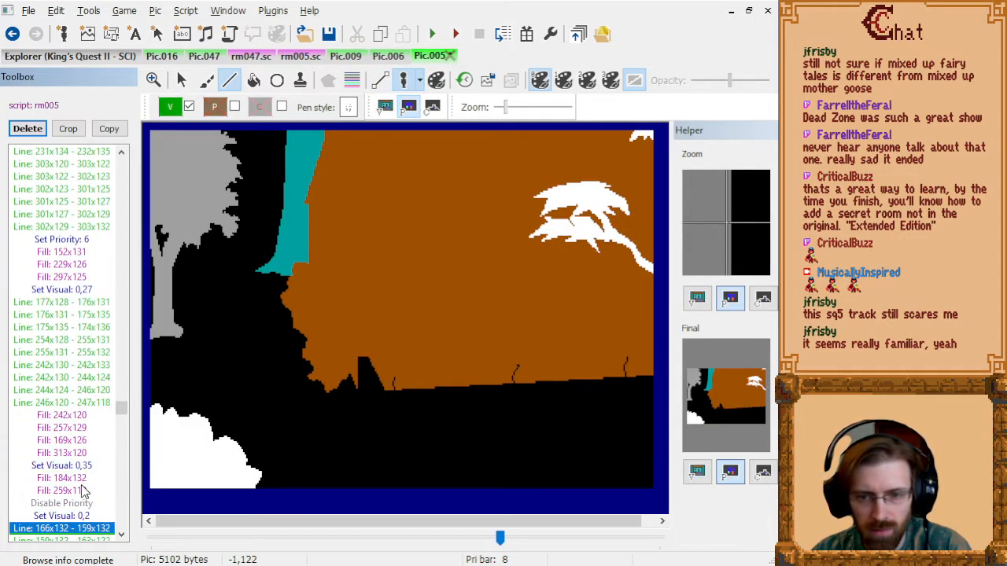
key(Down)
key(Down)
key(Down)
key(Down)
key(Down)
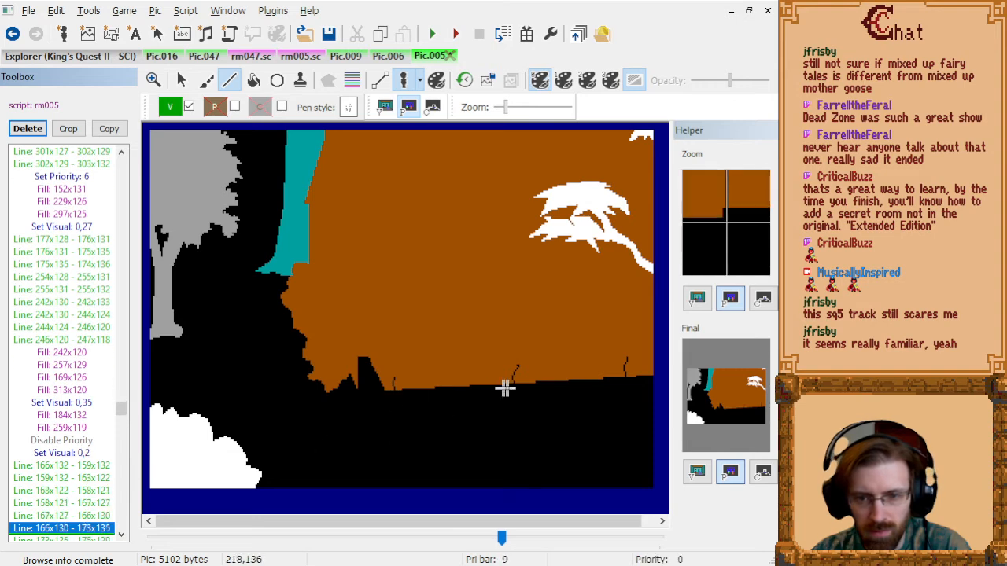
key(Down)
key(Down)
key(Down)
key(Down)
key(Down)
key(Down)
key(Down)
key(Down)
key(Down)
key(Down)
key(Down)
key(Down)
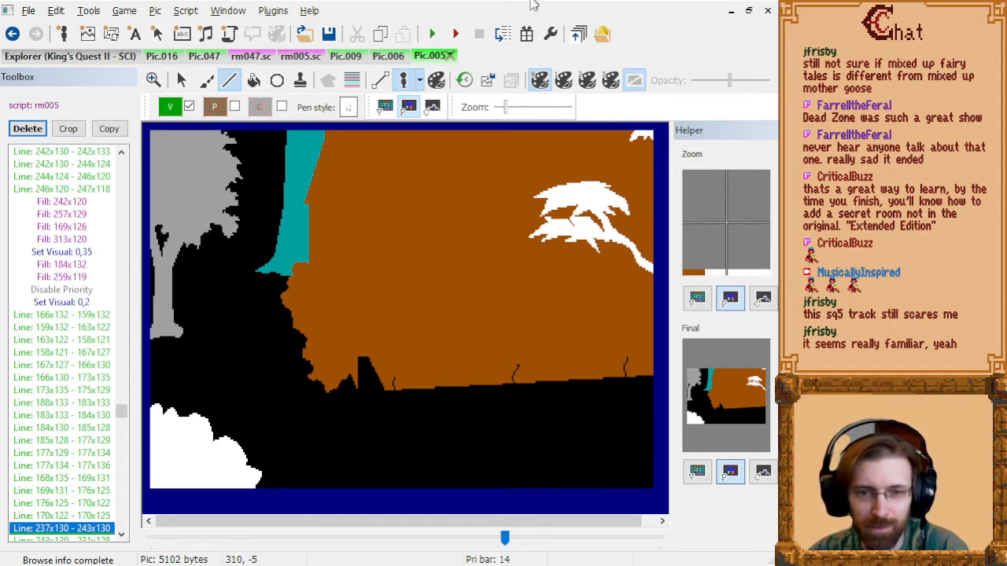
- Display the control screen and go through the command list from its last pen command back to Set Visual 0,26
click(431, 107)
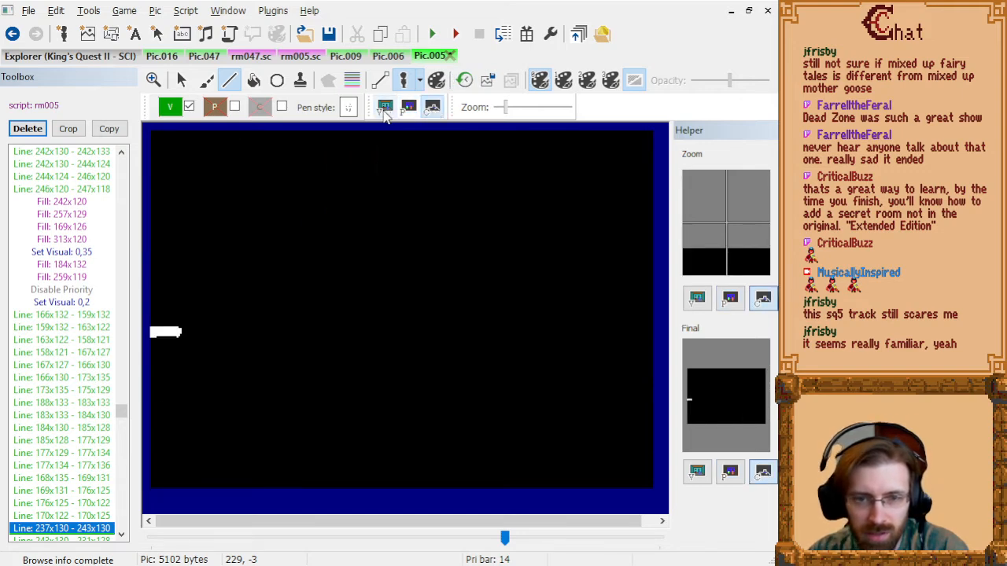
click(80, 354)
key(End)
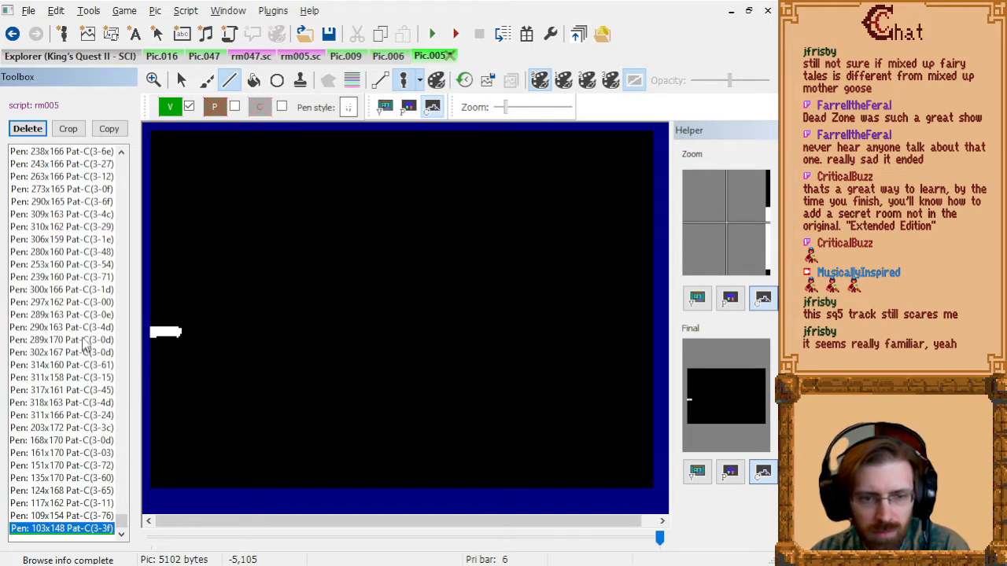
key(Page_Up)
key(Page_Up)
key(Page_Up)
key(Page_Up)
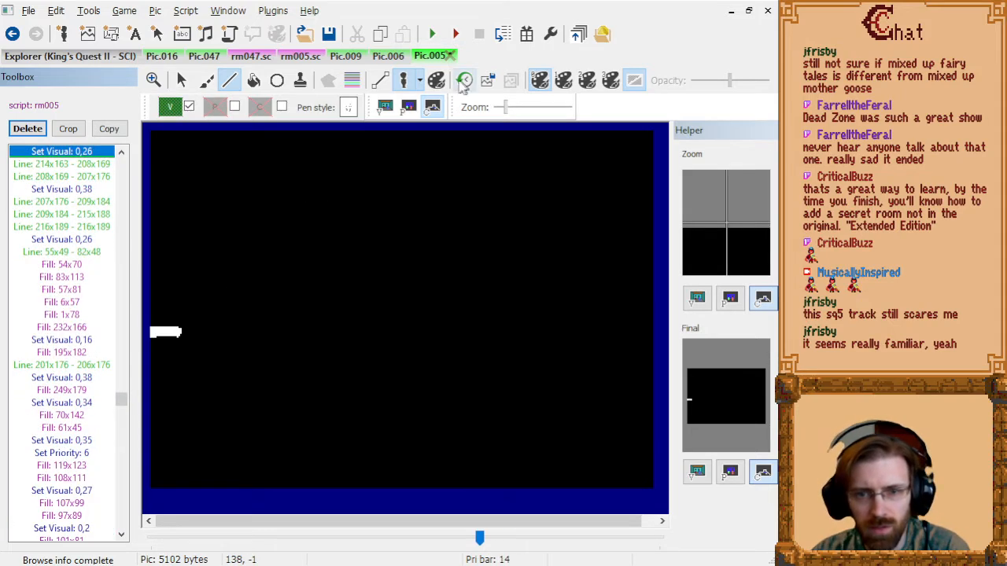
- Turn on the history tool and locate the commands that draw the control 15 area, through the Disable Control after fill 8x106
click(464, 80)
key(Page_Up)
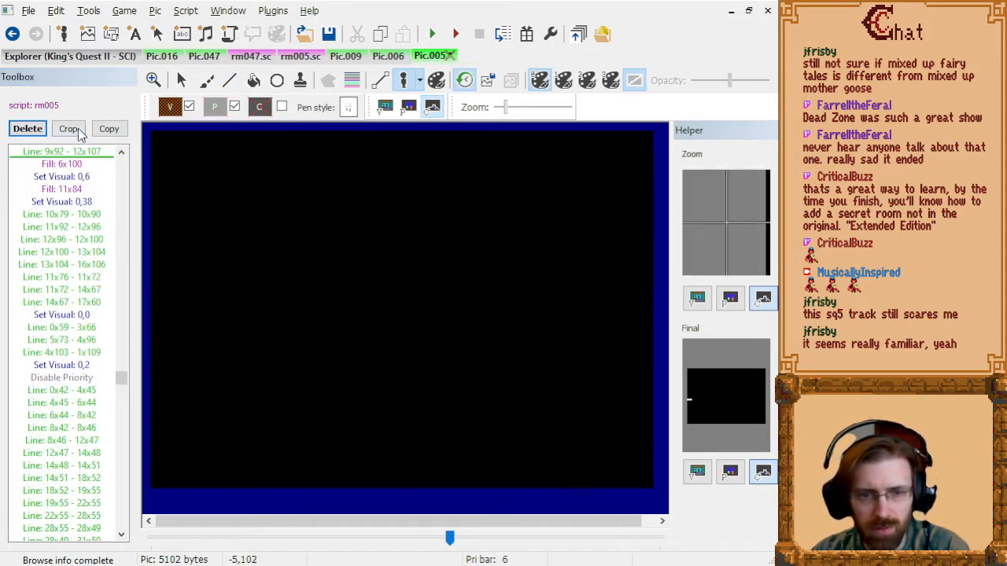
key(Page_Down)
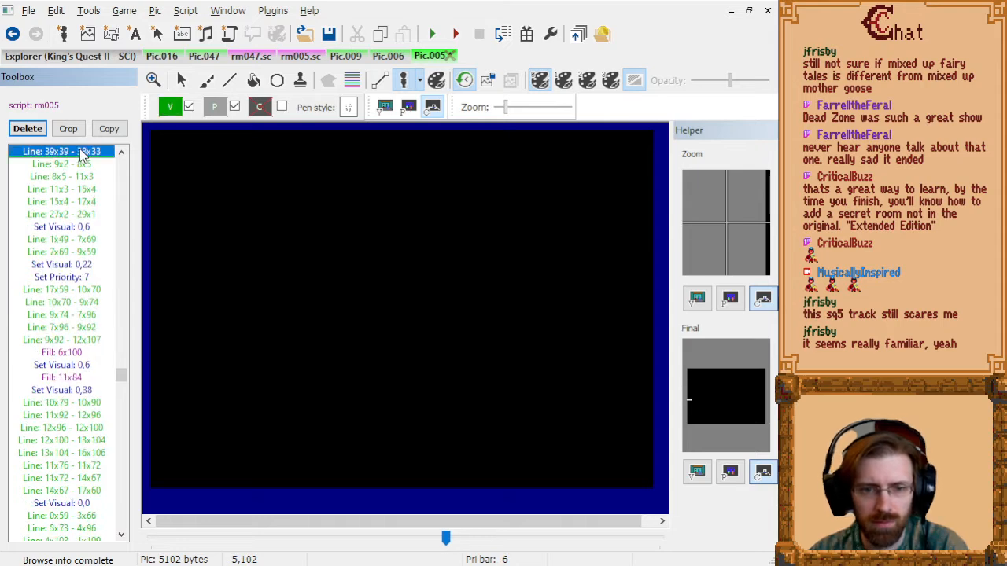
key(Page_Down)
key(Page_Down)
key(Page_Down)
key(Page_Down)
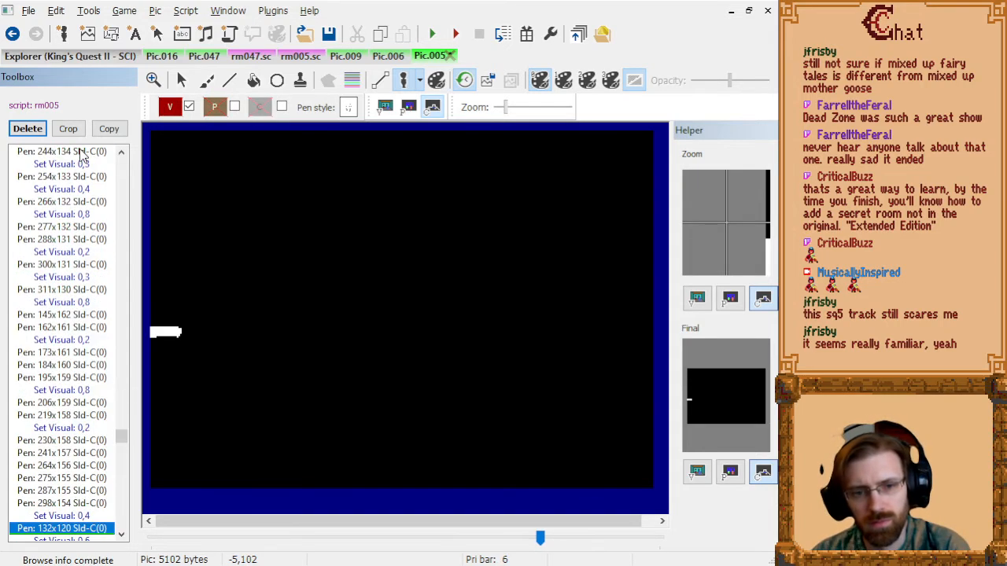
key(Page_Up)
key(Page_Up)
key(Page_Up)
key(Page_Up)
key(Page_Up)
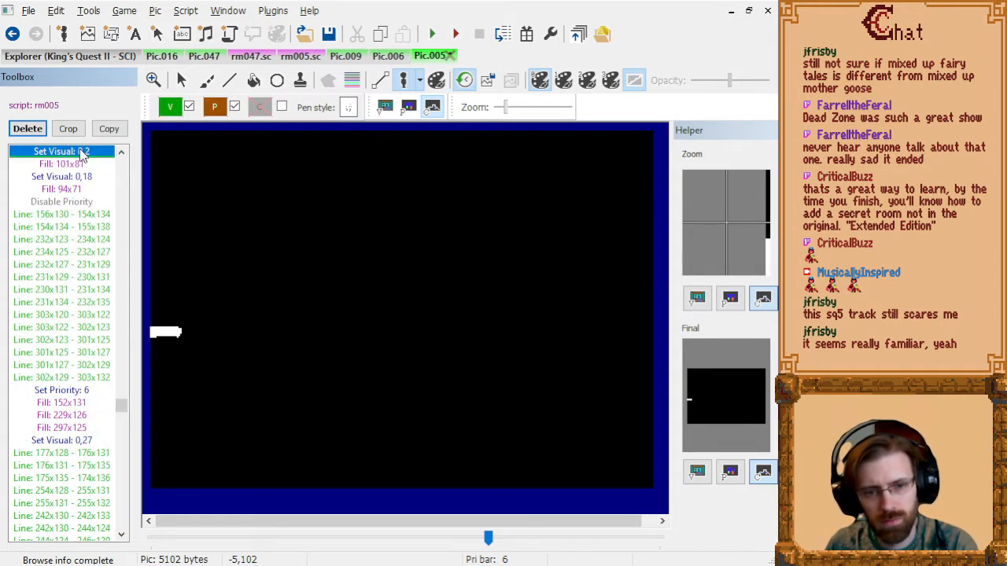
key(Page_Up)
key(Page_Up)
key(Down)
key(Down)
key(Down)
key(Down)
key(Down)
key(Down)
key(Down)
key(Down)
key(Down)
key(Down)
key(Down)
key(Down)
key(Down)
key(Down)
key(Down)
key(Down)
key(Down)
key(Down)
key(Down)
key(Down)
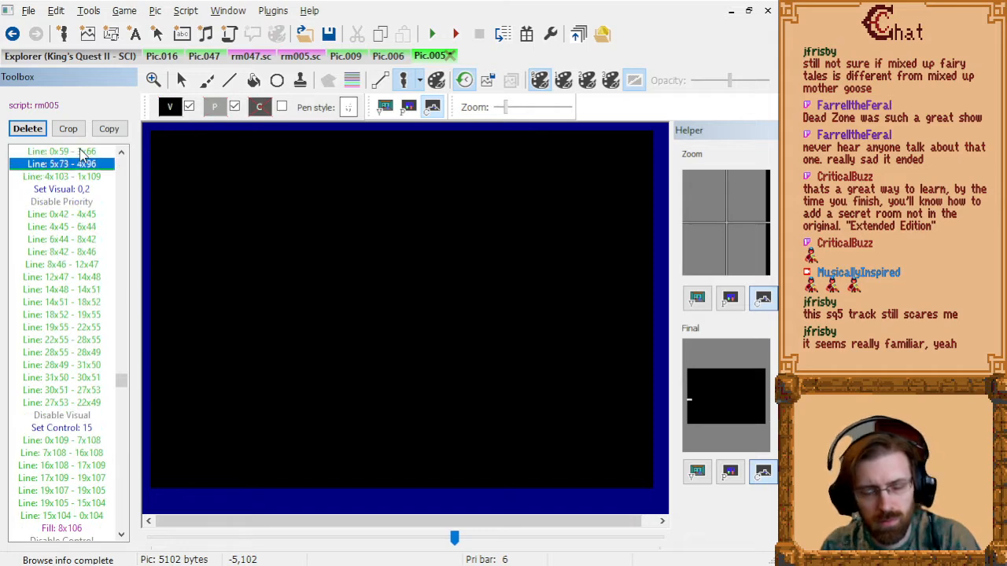
key(Up)
key(Up)
key(Up)
key(Up)
key(Up)
key(Up)
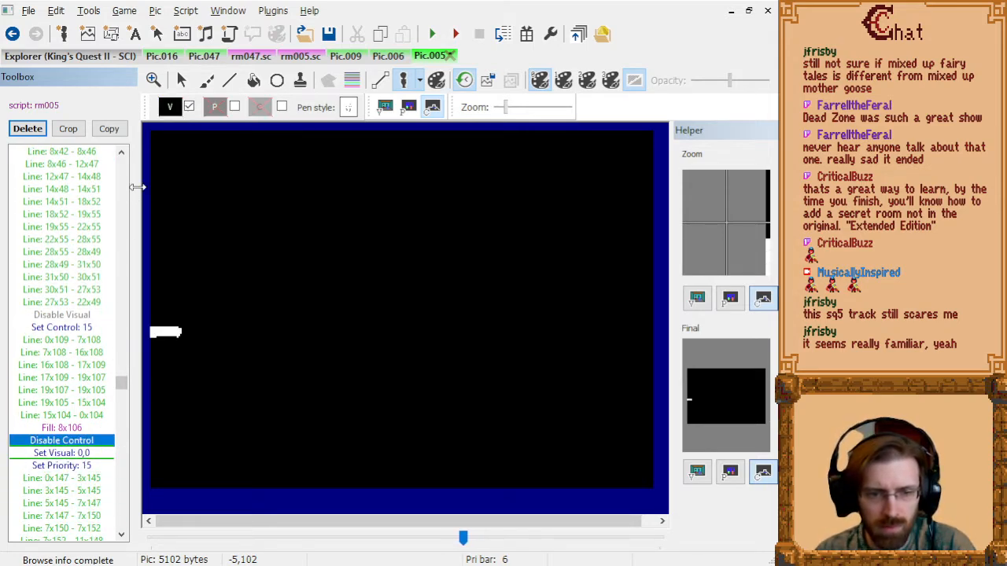
- Cut the control 15 block, from Disable Visual through the Disable Control after fill 8x106, and go to the last command
key(Up)
key(Up)
key(Up)
key(Down)
key(Down)
key(Up)
key(Up)
key(Up)
key(Up)
key(Up)
key(Up)
key(Up)
key(Up)
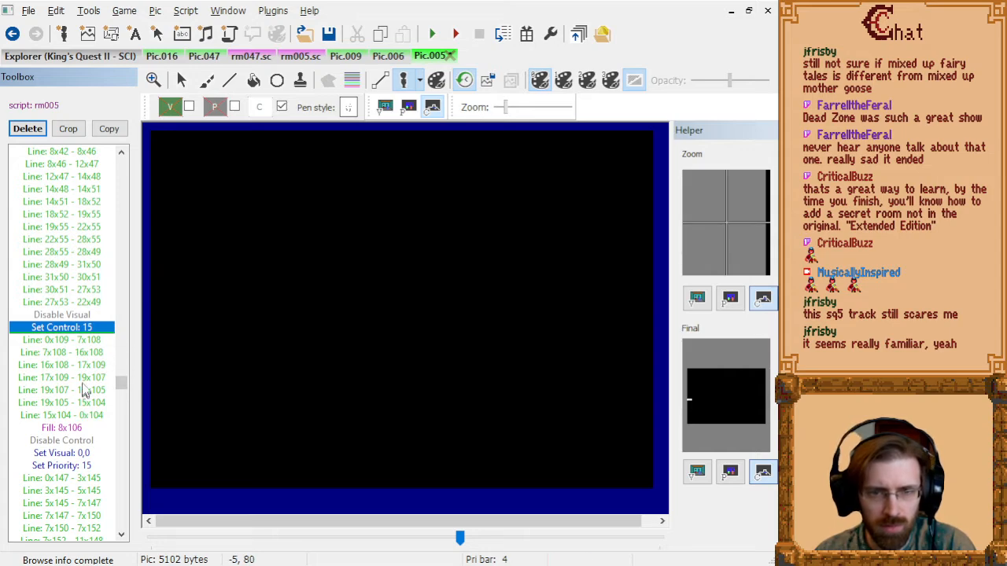
key(Up)
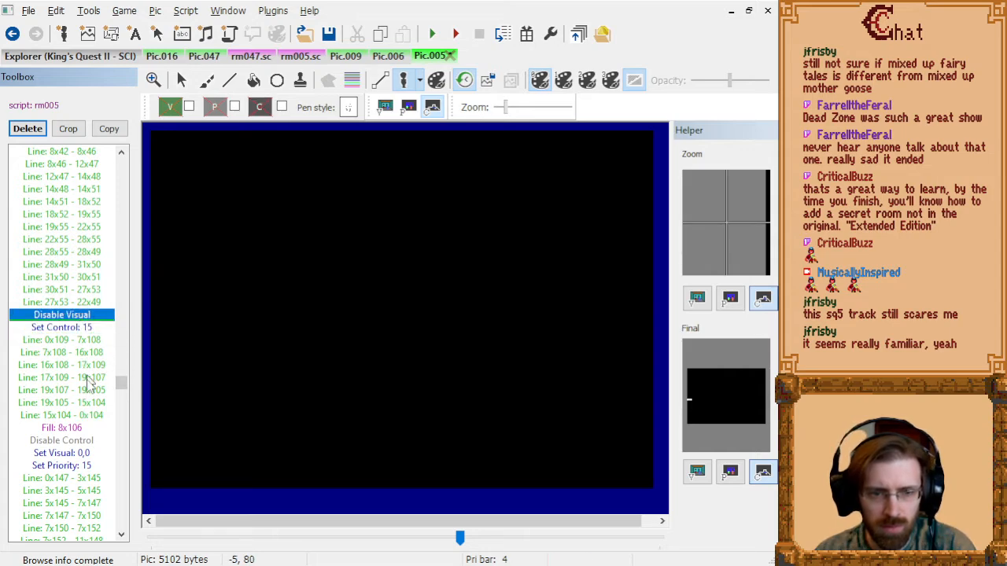
shift+click(90, 443)
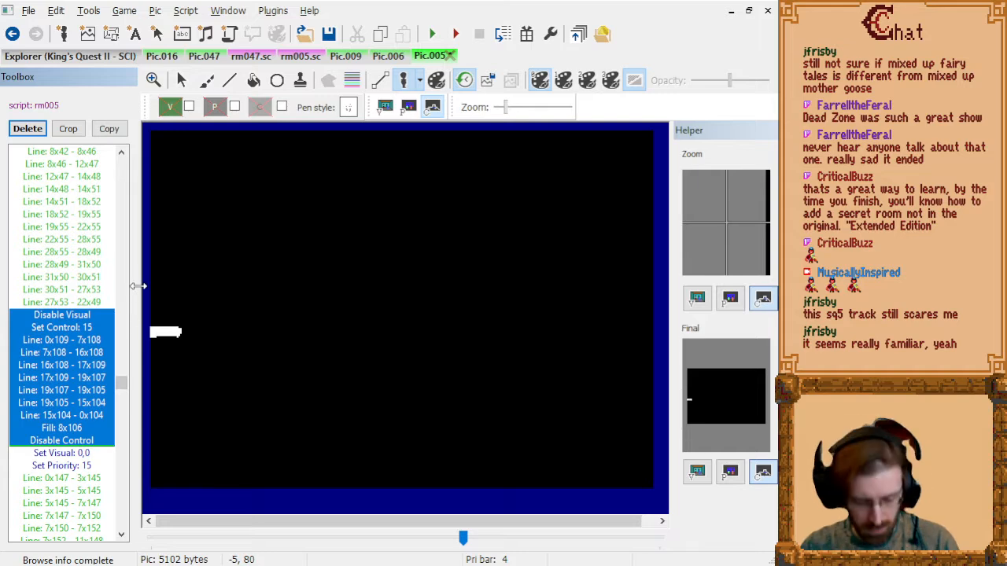
key(Delete)
key(End)
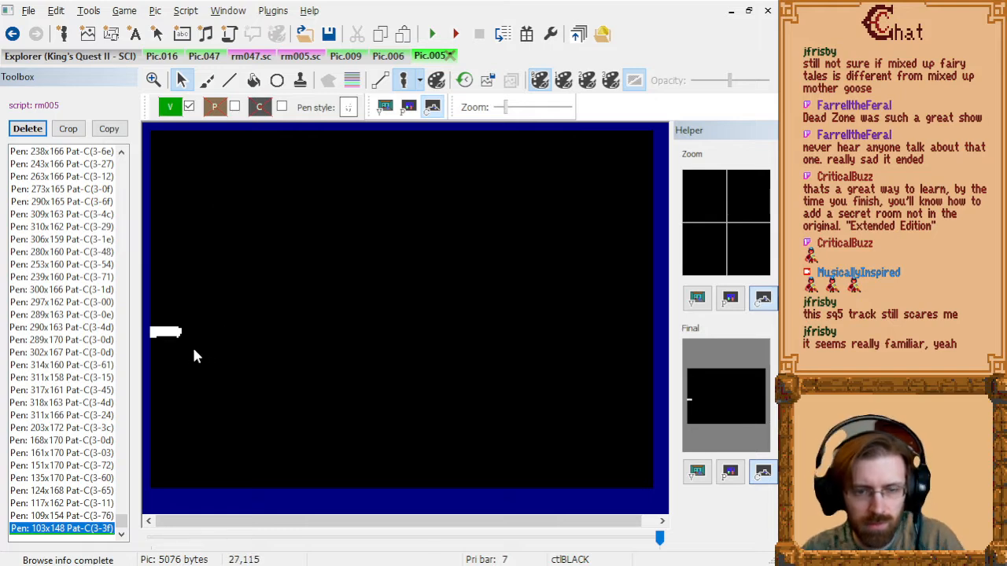
- Page back from the last pen command through the list to examine the control screen at earlier stages
click(71, 454)
key(Page_Up)
key(Page_Up)
key(Page_Up)
key(Page_Up)
key(Page_Up)
key(Page_Up)
key(Page_Down)
key(End)
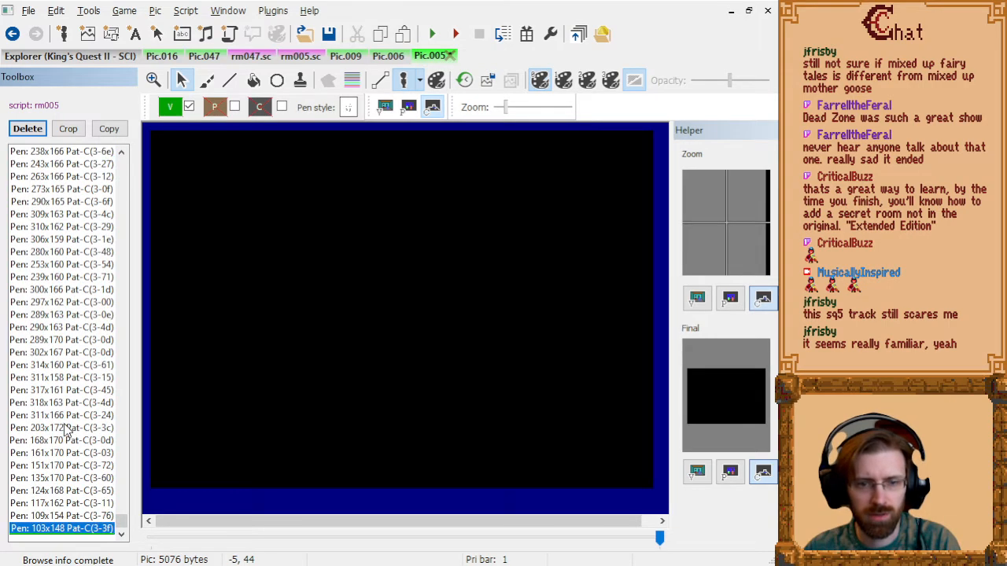
key(Page_Up)
key(Page_Up)
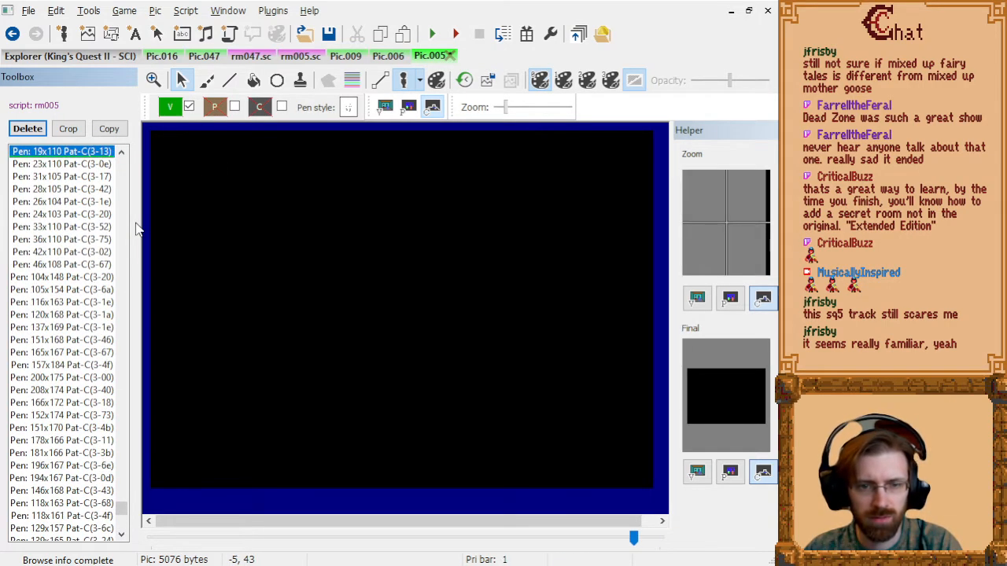
key(Page_Up)
key(Page_Up)
key(Page_Up)
key(Page_Up)
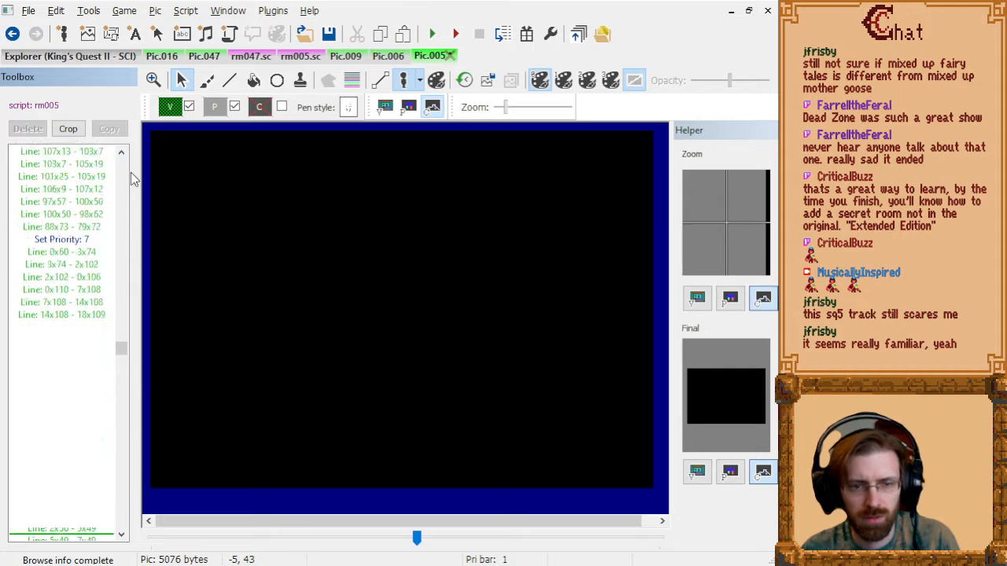
key(Page_Down)
- Delete the last pen command 103x148 and paste the control 15 block at the end of the command list
click(85, 378)
key(End)
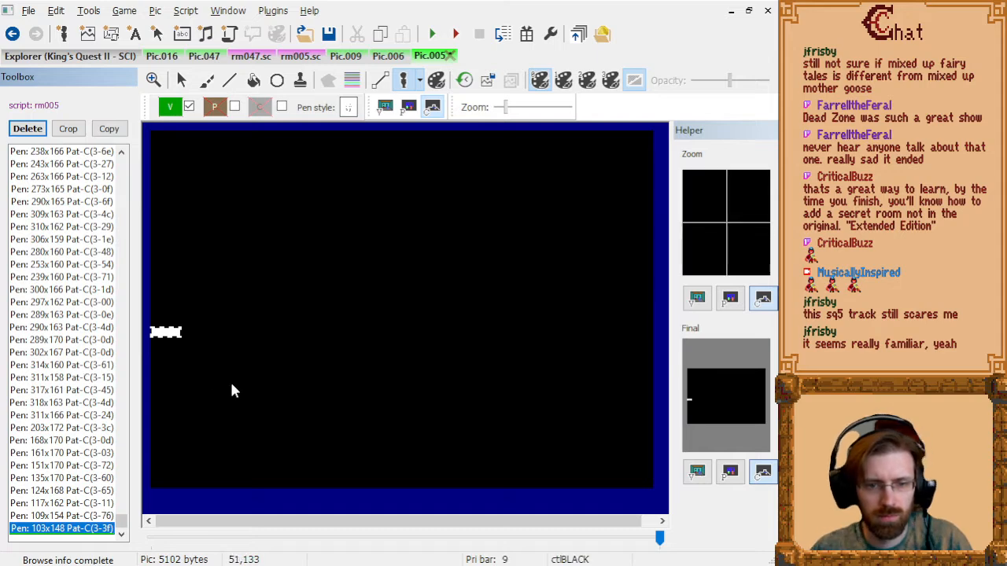
key(Delete)
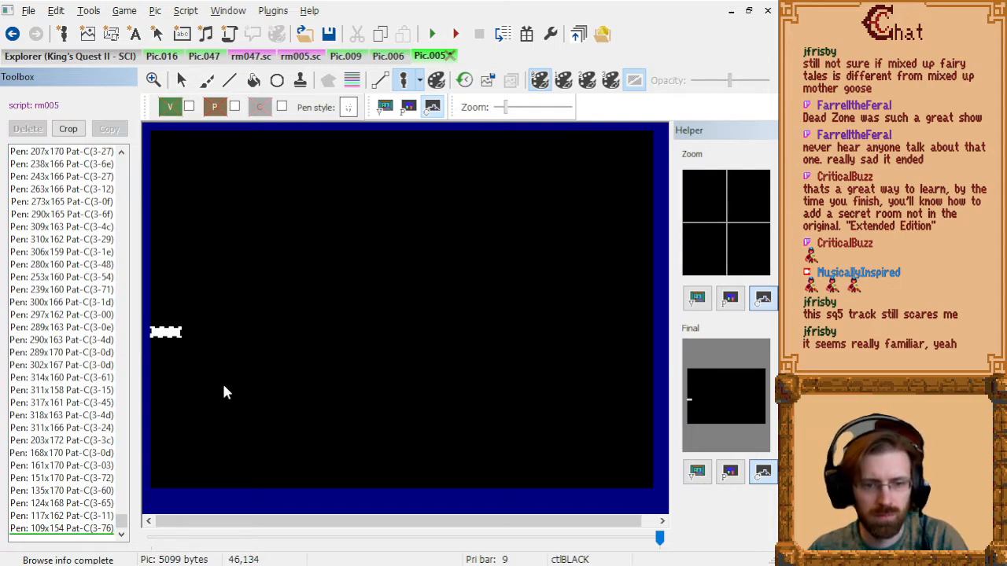
key(ctrl+v)
- Search the earlier part of the command list for the original control 15 block
click(74, 330)
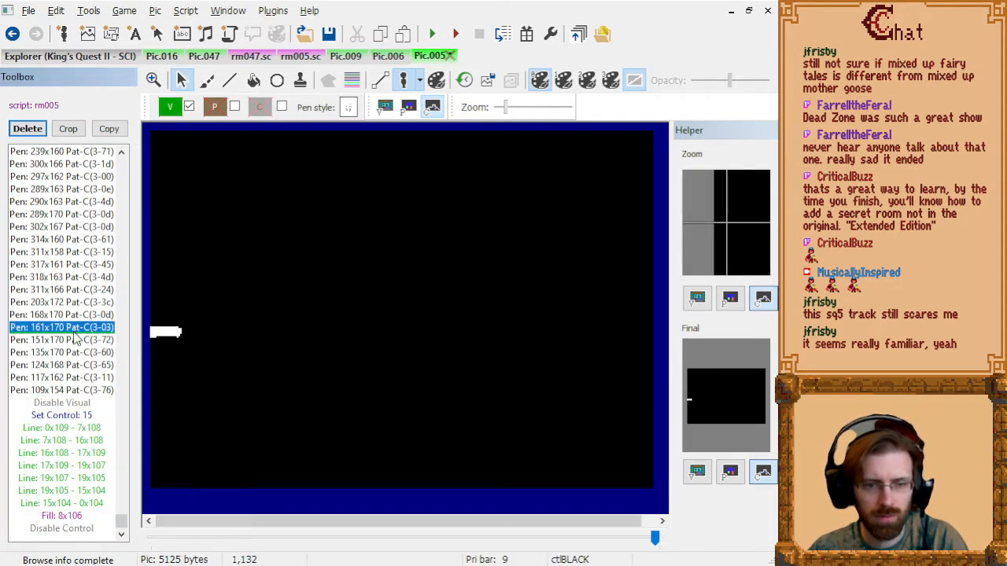
key(Page_Up)
key(Page_Up)
key(Page_Up)
key(Page_Up)
key(Page_Up)
key(Page_Up)
key(Page_Up)
key(Page_Up)
key(Page_Up)
key(Page_Up)
key(Page_Up)
key(Page_Up)
key(Page_Up)
key(Page_Up)
key(Down)
key(Down)
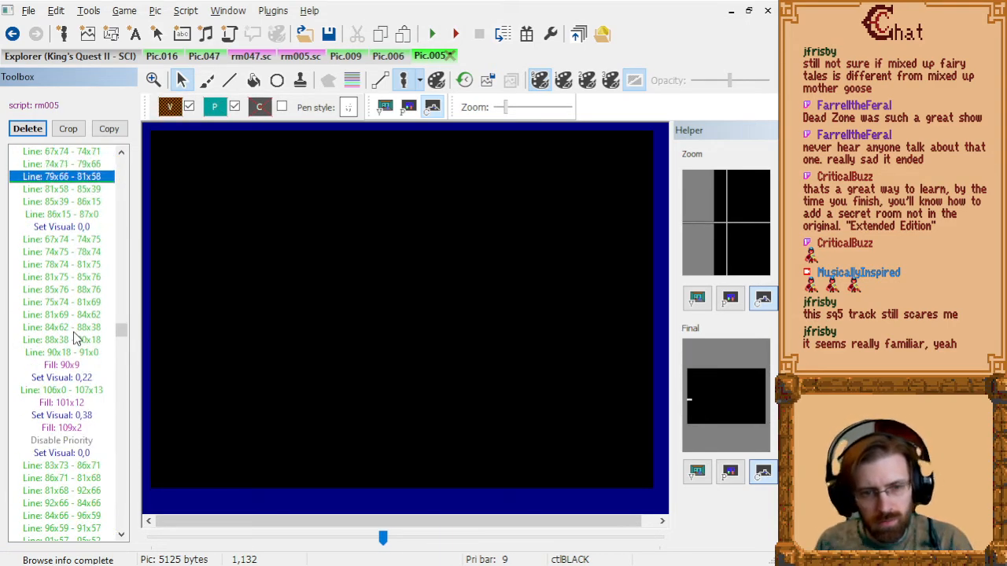
key(Page_Down)
key(Page_Down)
key(Page_Down)
key(Page_Down)
key(Page_Down)
key(Page_Down)
key(Page_Down)
key(Page_Down)
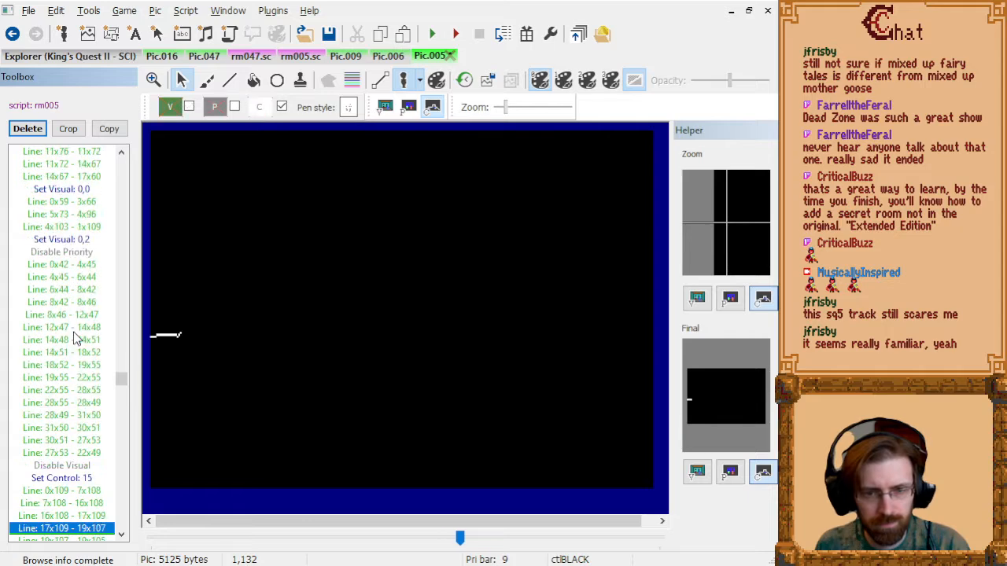
- Remove the original control 15 block, from Disable Visual through Disable Control, after line 27x53 - 22x49, and return to the list's end
key(Page_Up)
key(Down)
key(Down)
key(Down)
key(Down)
key(Down)
key(Down)
key(Down)
key(Down)
key(Down)
key(Down)
key(Down)
key(Down)
key(Down)
key(Down)
key(Down)
key(Down)
key(Down)
key(Down)
key(Down)
key(Down)
key(Down)
key(Down)
key(Down)
key(Down)
key(Down)
key(Down)
key(Down)
key(Down)
key(Down)
key(Down)
key(Down)
key(Down)
key(Down)
key(Down)
key(Down)
key(Down)
key(Up)
key(Up)
key(Up)
key(Up)
key(Up)
key(Up)
key(Up)
key(Up)
key(Up)
key(Up)
key(Up)
key(shift+Down)
key(shift+Down)
key(shift+Down)
key(shift+Down)
key(shift+Down)
key(shift+Down)
key(shift+Down)
key(shift+Down)
key(shift+Down)
key(shift+Down)
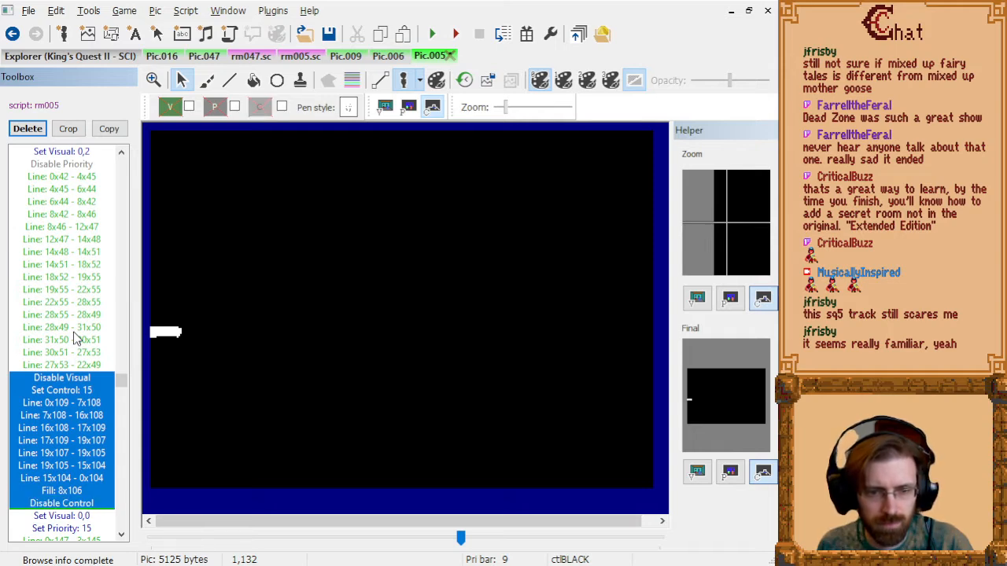
key(ctrl+x)
key(End)
key(ctrl+v)
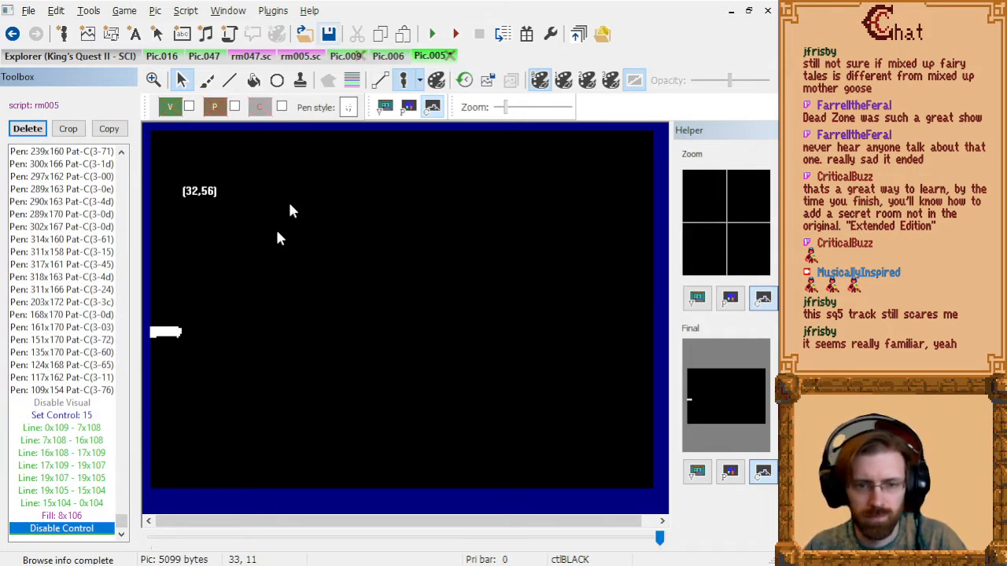
- Check the control block at the list's end command by command, back to its Set Control 15
key(Up)
key(Up)
key(Up)
key(Up)
key(Up)
key(Up)
key(Up)
key(Up)
key(Up)
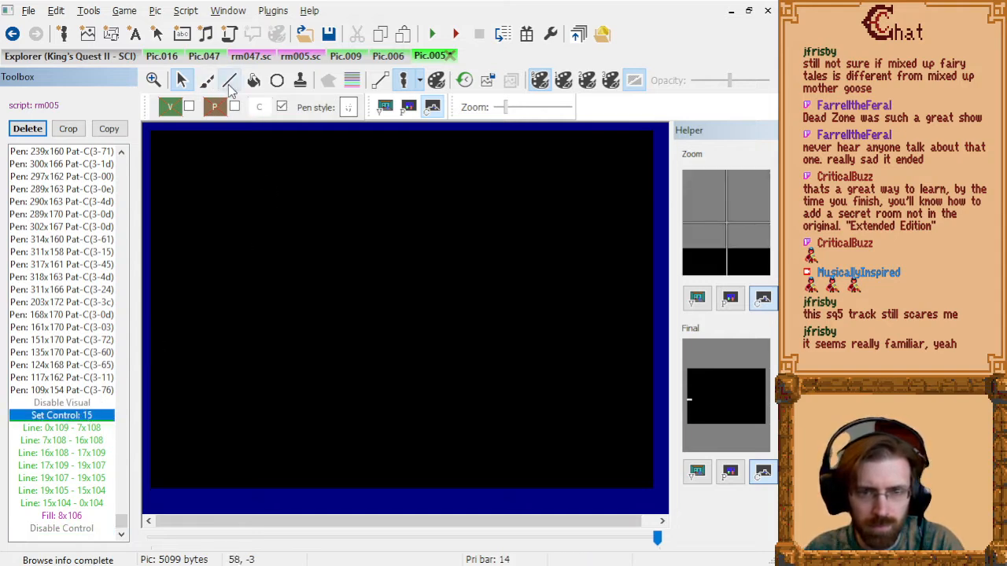
- After line 15x104 - 0x104, draw connected control lines from 0x104 to 19x104, 19x109 and 0x109
click(229, 81)
key(Down)
key(Down)
key(Down)
key(Down)
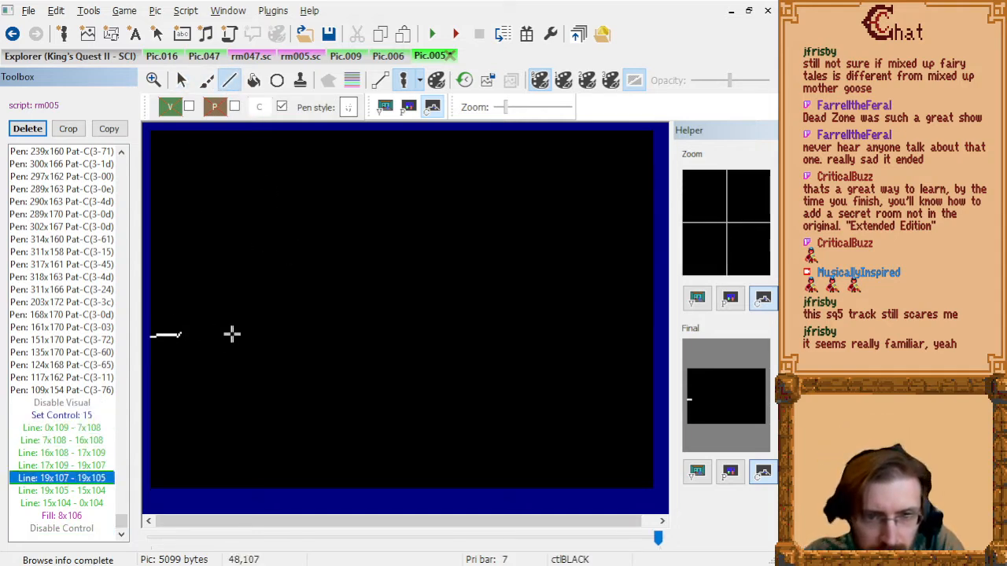
key(Down)
key(Down)
key(Down)
key(Down)
key(Up)
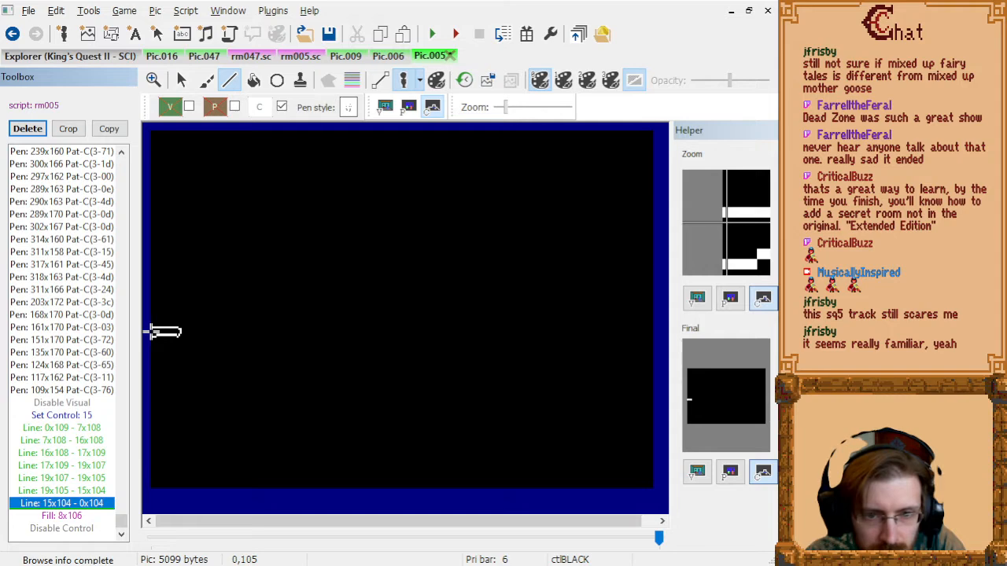
scroll(152, 332, up, 3)
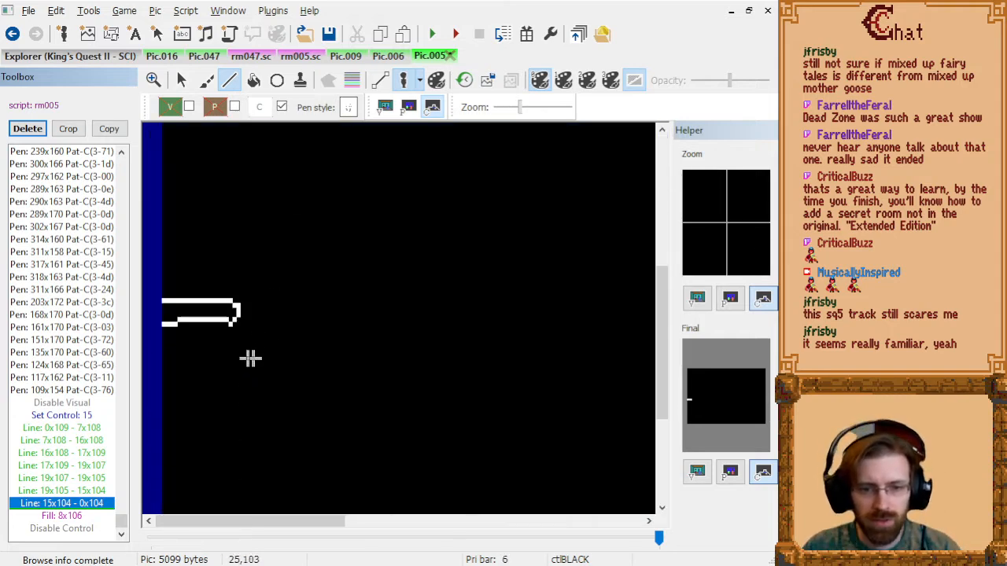
click(162, 303)
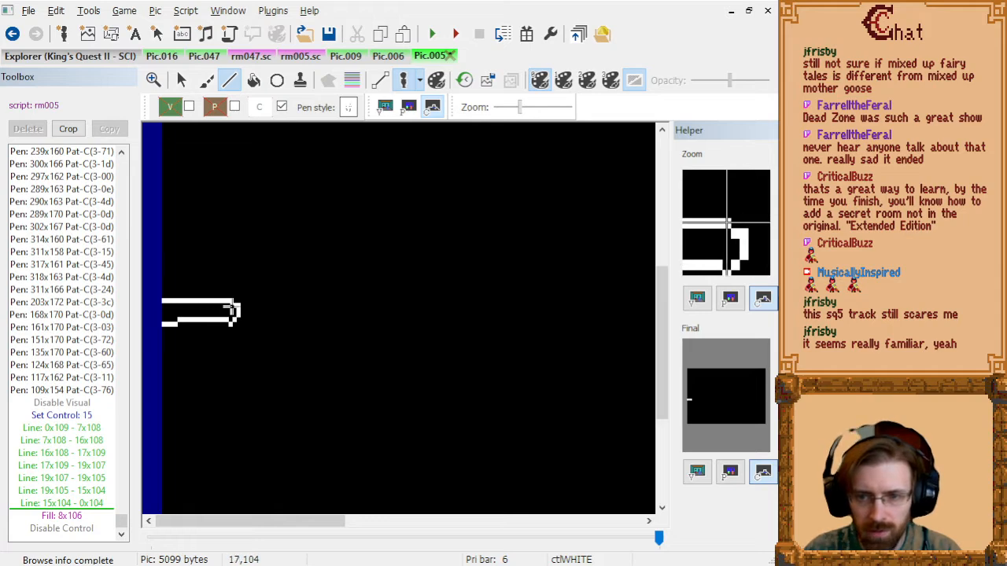
click(237, 310)
click(236, 326)
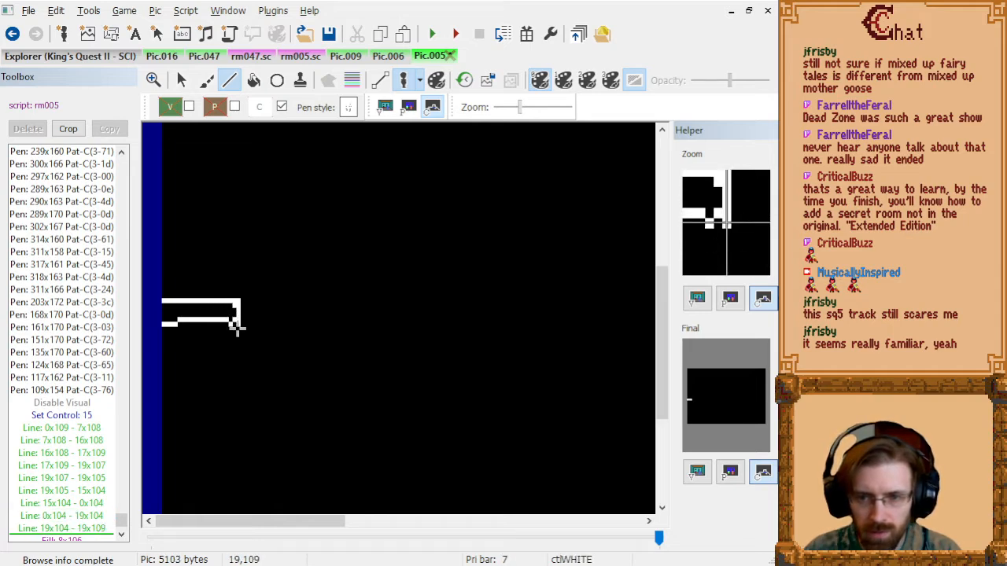
click(165, 328)
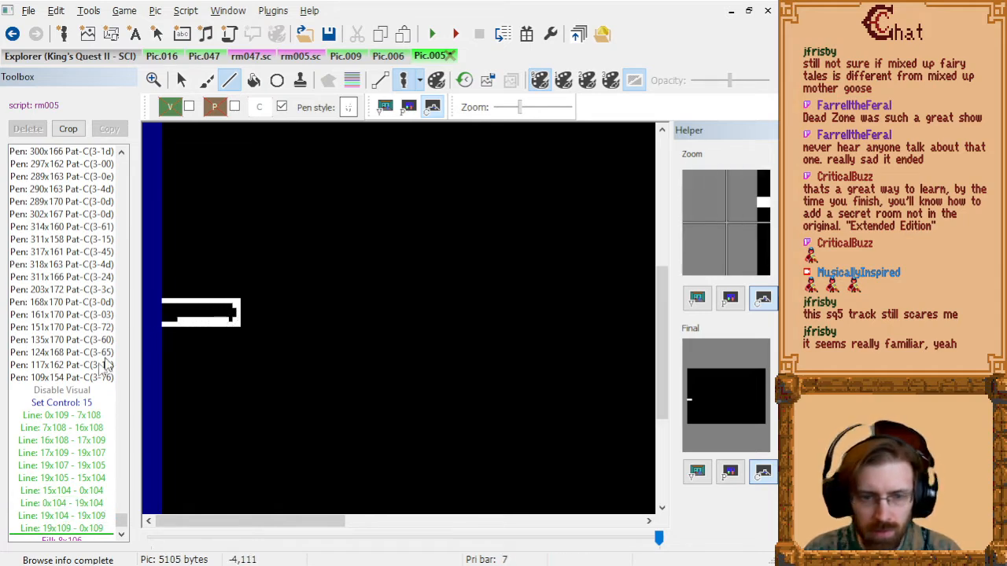
- Delete the seven old outline lines, from 0x109 - 7x108 to 15x104 - 0x104, and check the control fill 8x106
click(75, 416)
shift+click(94, 493)
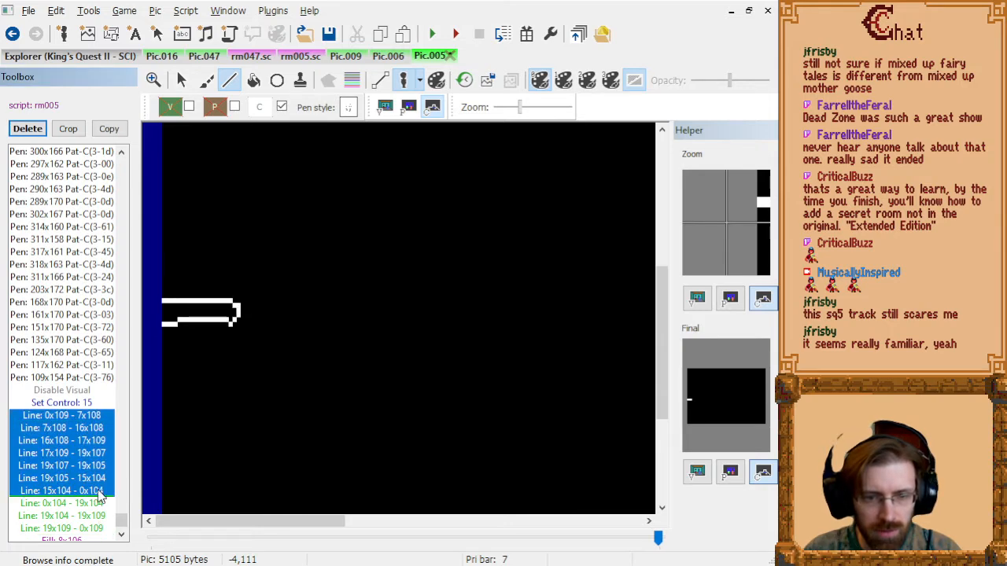
key(Delete)
key(Down)
key(Down)
key(Down)
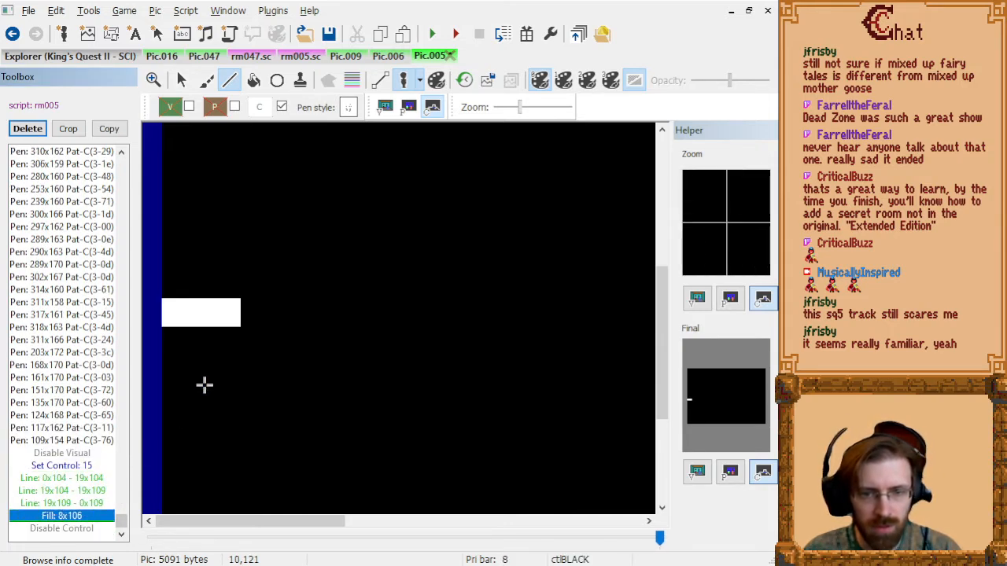
key(Down)
- After fill 8x106, draw connected control lines from 64x73 to 64x76, 90x76 and 90x87 around the base of the large tree trunk
click(385, 109)
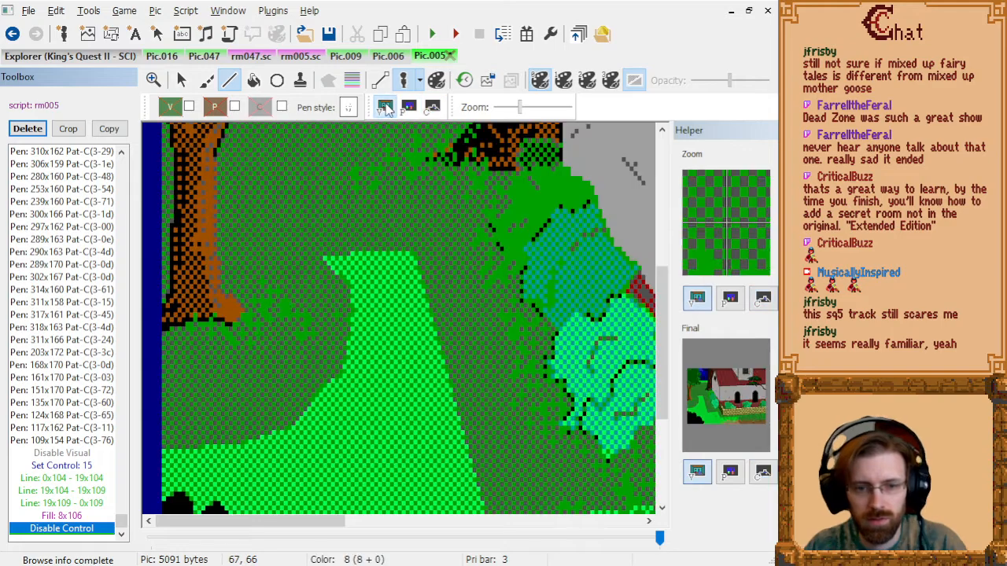
scroll(262, 341, down, 3)
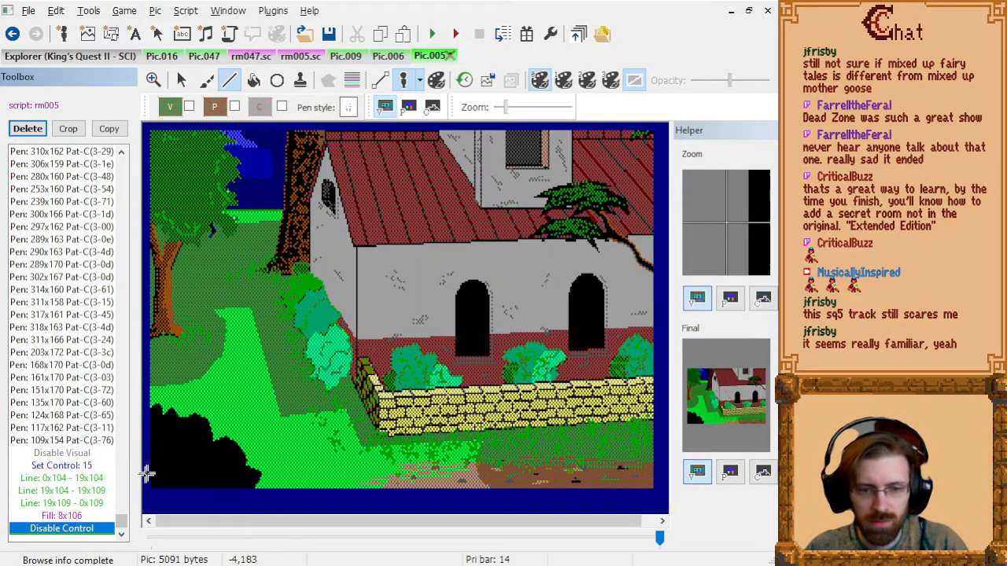
key(Up)
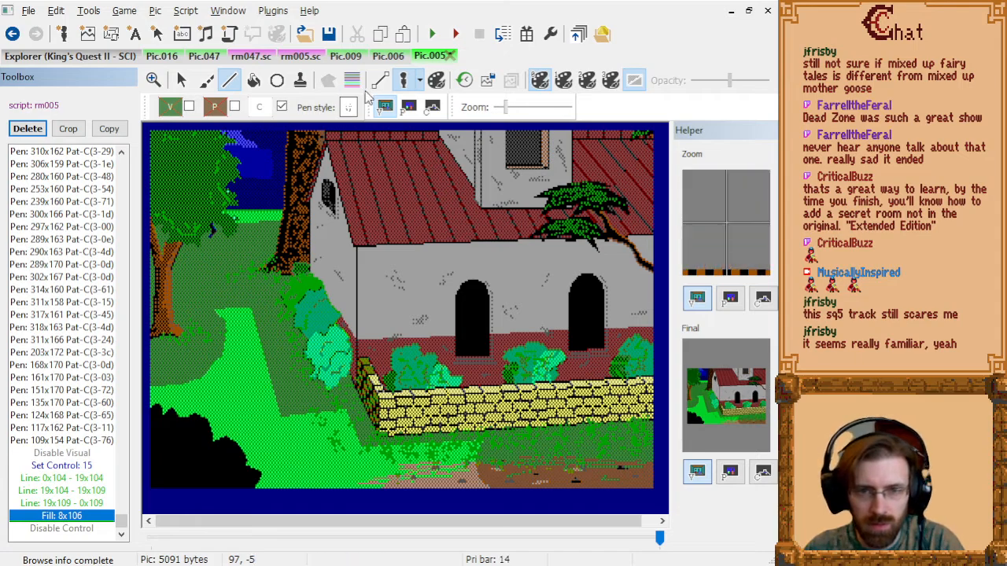
scroll(370, 411, up, 3)
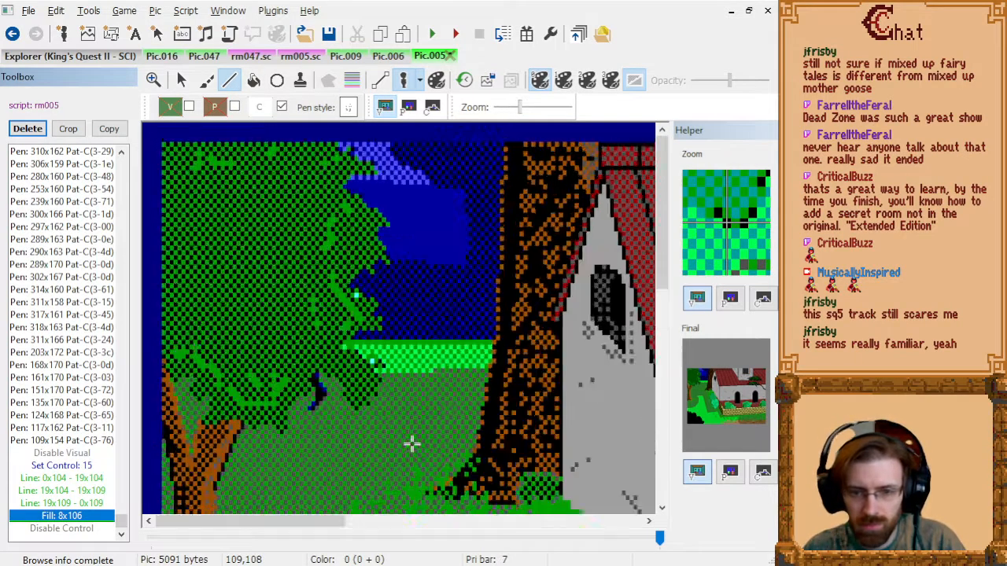
scroll(412, 444, up, 1)
drag(265, 523, 311, 524)
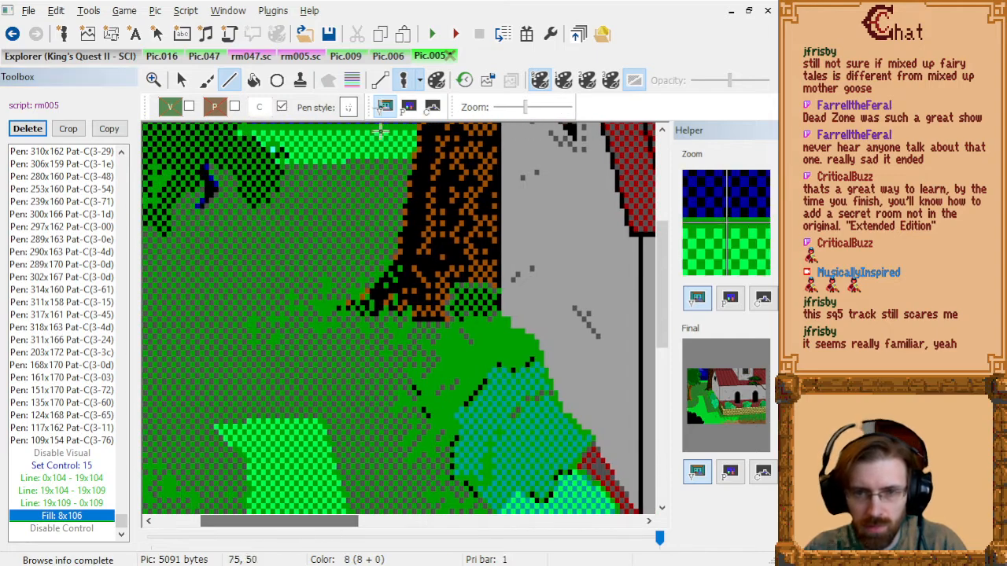
click(351, 82)
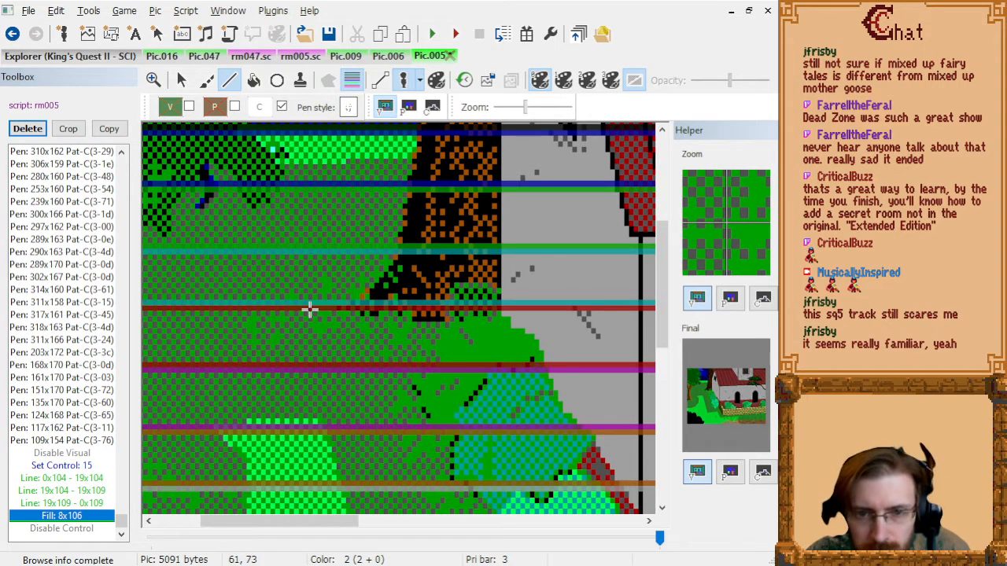
click(352, 81)
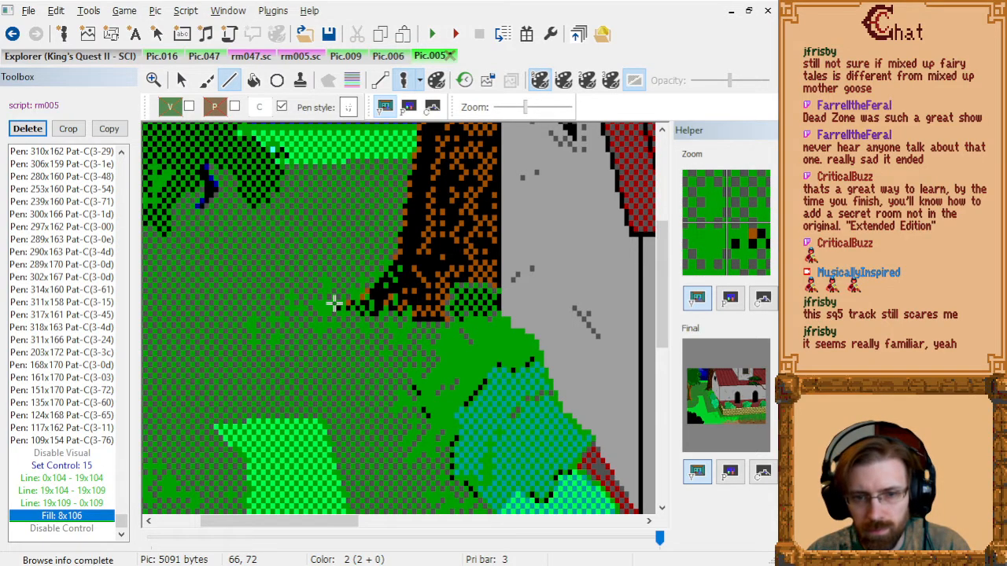
key(Escape)
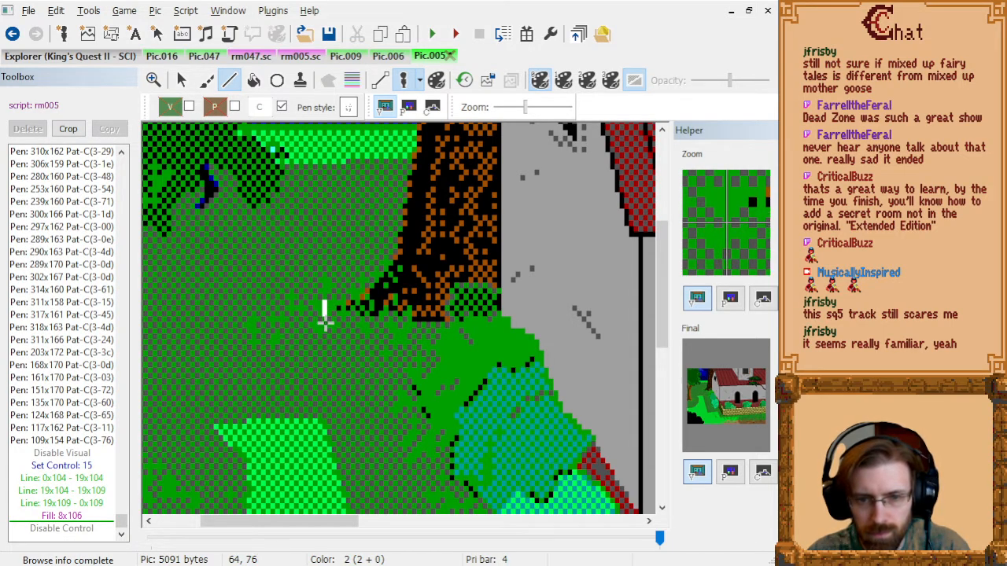
click(324, 318)
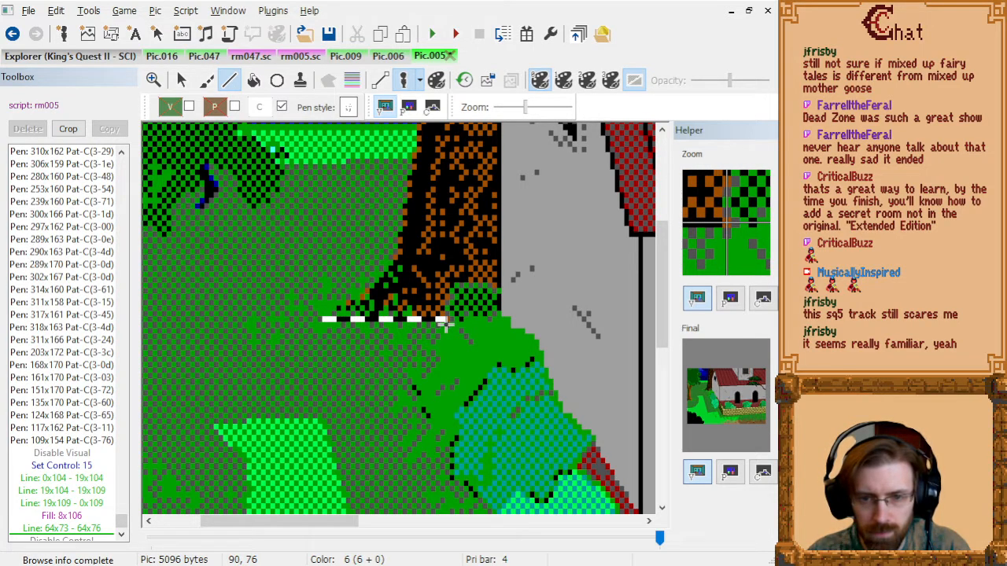
click(444, 319)
click(444, 386)
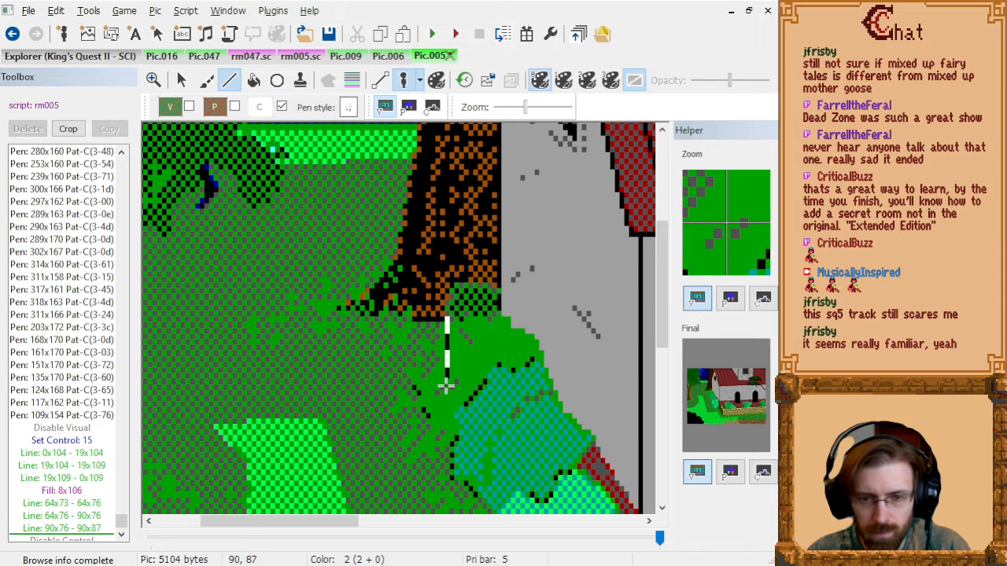
click(372, 386)
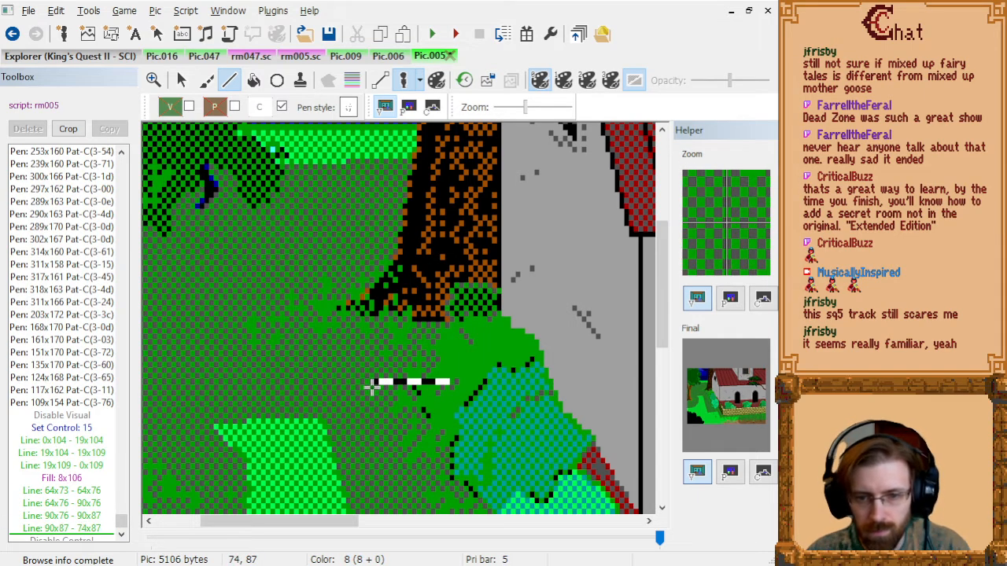
scroll(370, 387, down, 3)
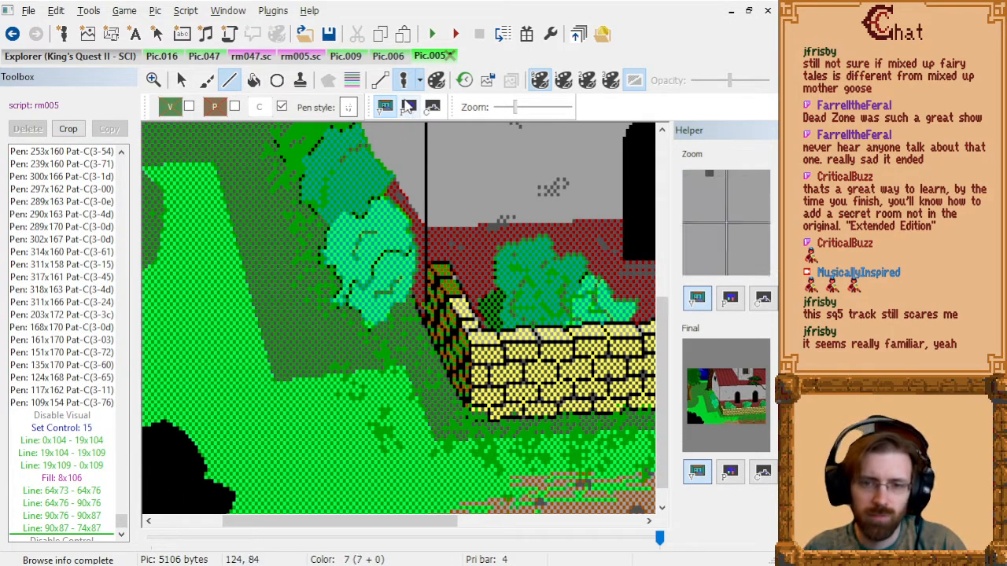
scroll(360, 276, up, 4)
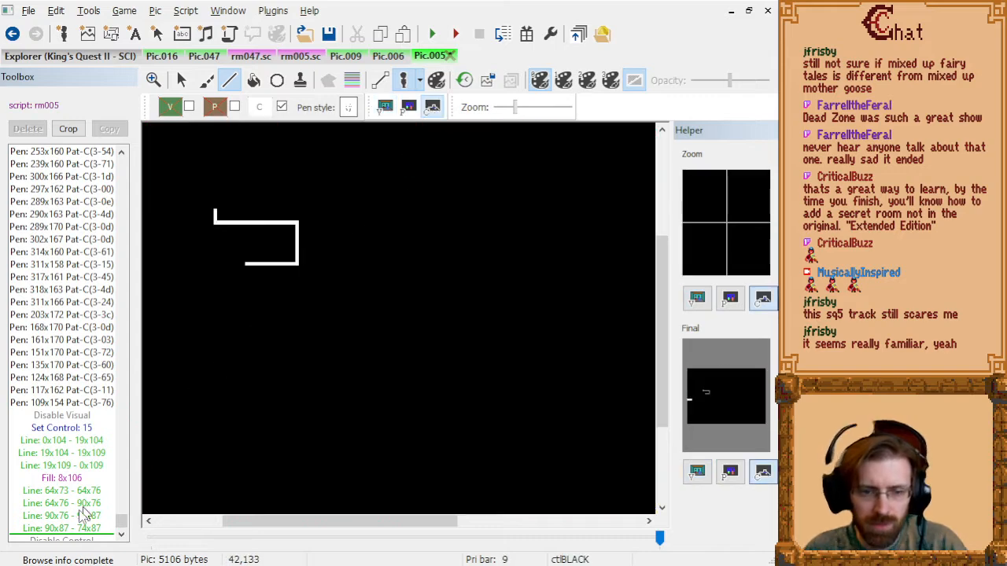
click(78, 529)
key(Delete)
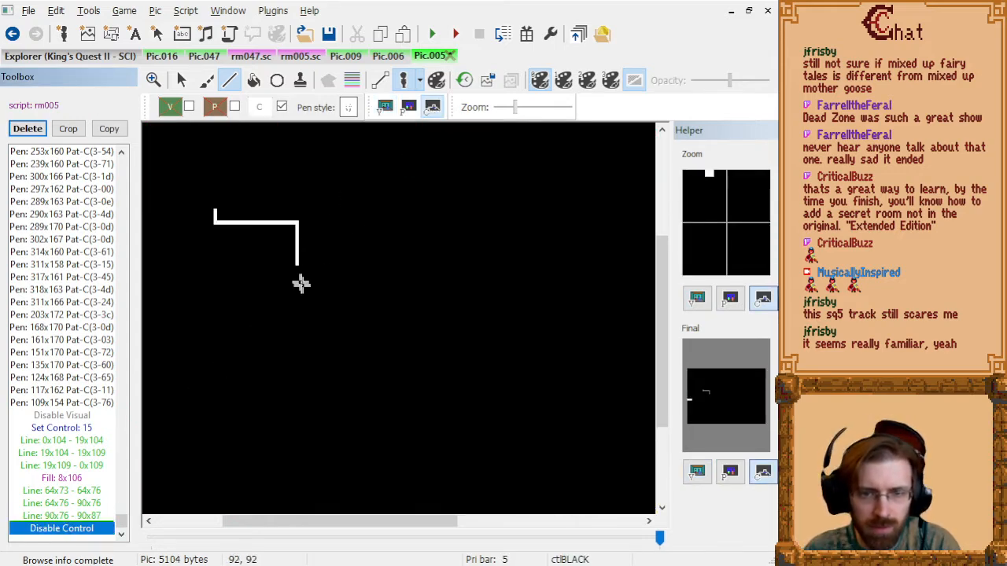
- Draw a control line from the open end at 90x87 to 79x87, left of the bushes
click(298, 266)
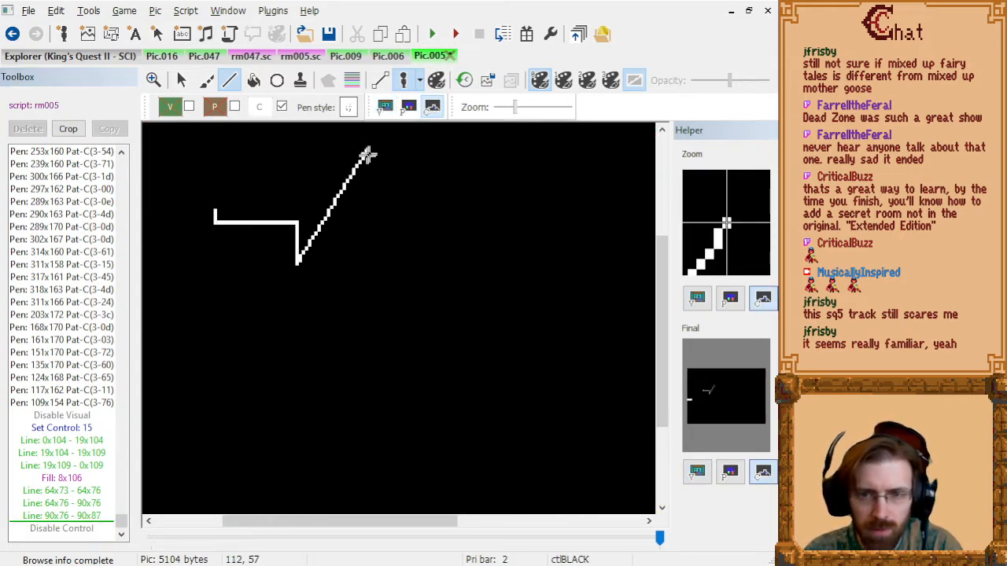
click(386, 109)
scroll(278, 265, up, 1)
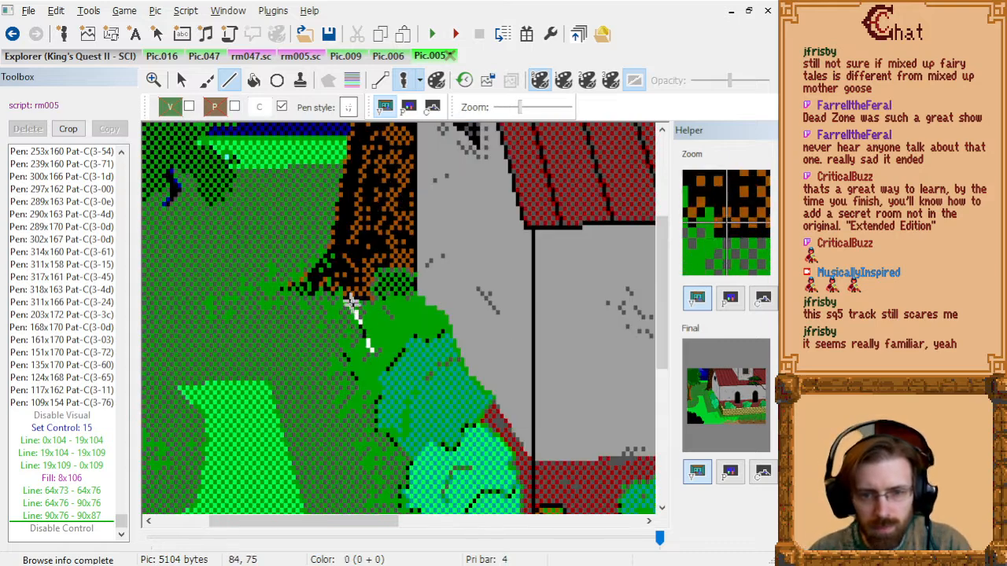
click(330, 352)
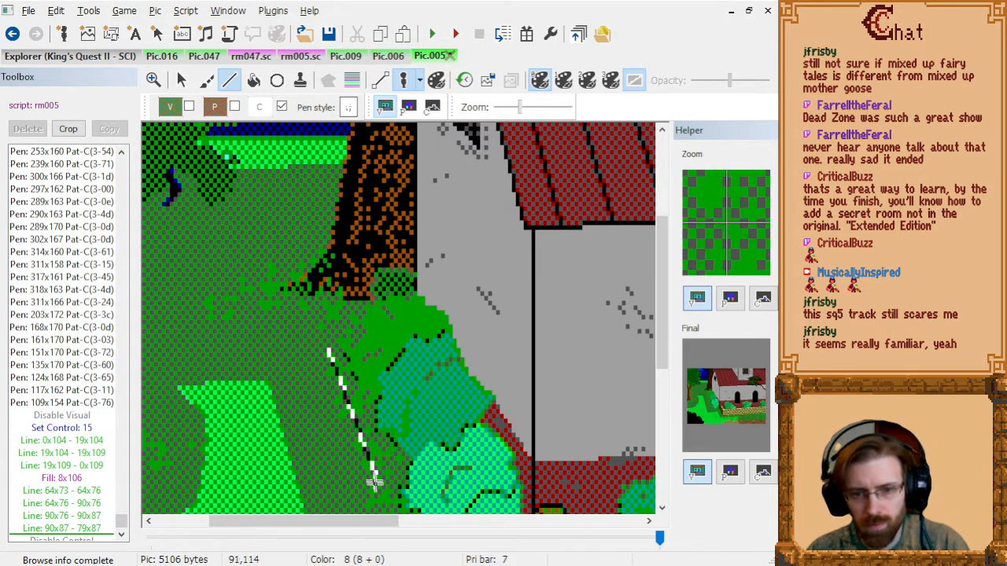
- Continue the control outline around the bushes and the wall's corner, from 79x87 to 102x138, 126x138 and 142x164
scroll(378, 464, down, 3)
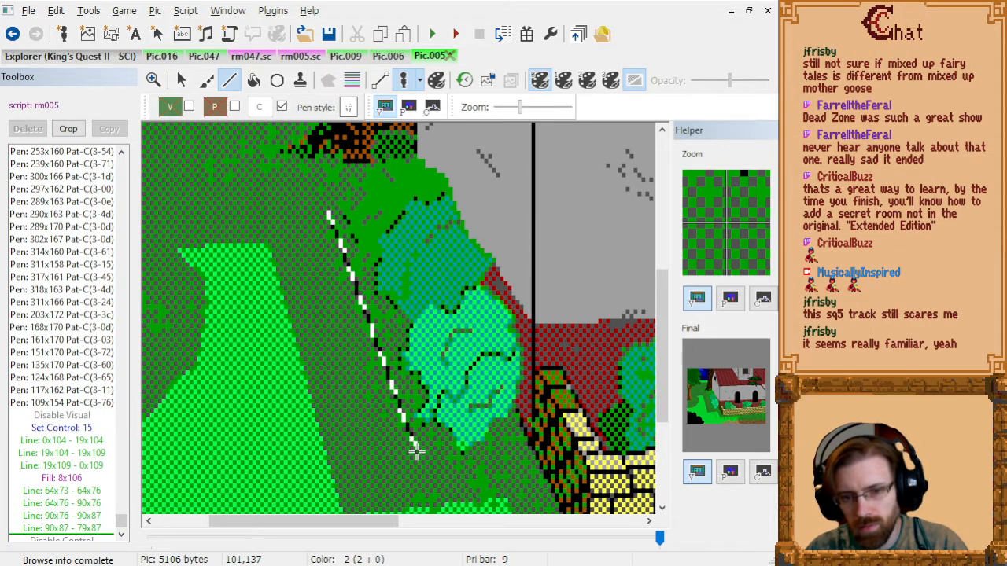
click(417, 460)
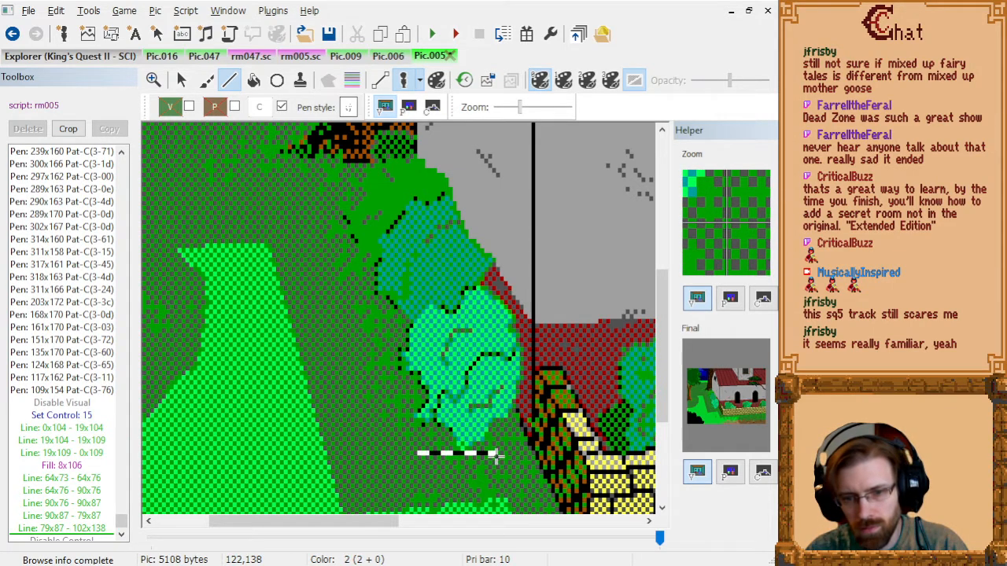
click(512, 456)
scroll(511, 456, down, 3)
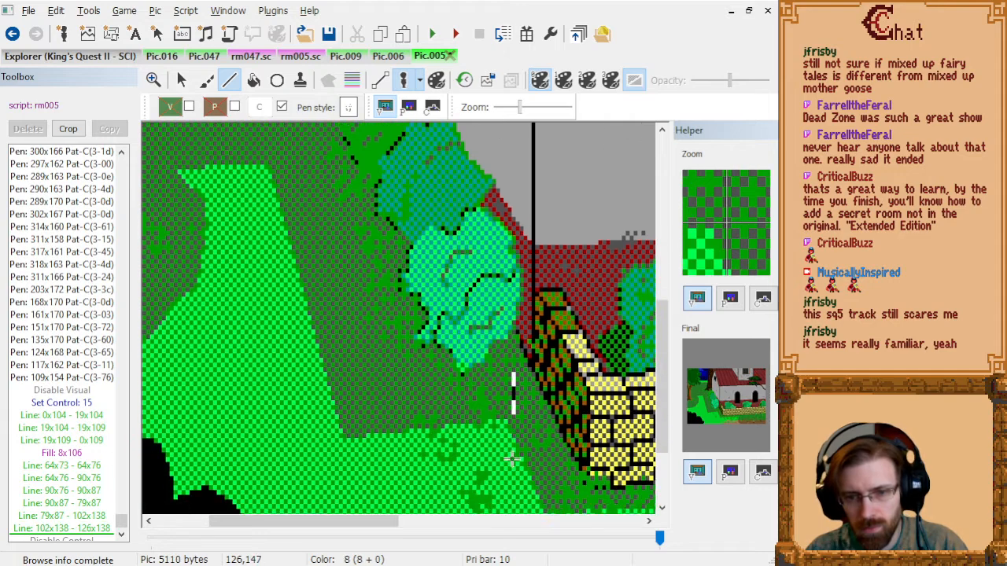
click(573, 462)
- Continue the control line below the brick wall from 142x164 to 251x159 and on to the picture's edge at 319x159
drag(321, 525, 508, 527)
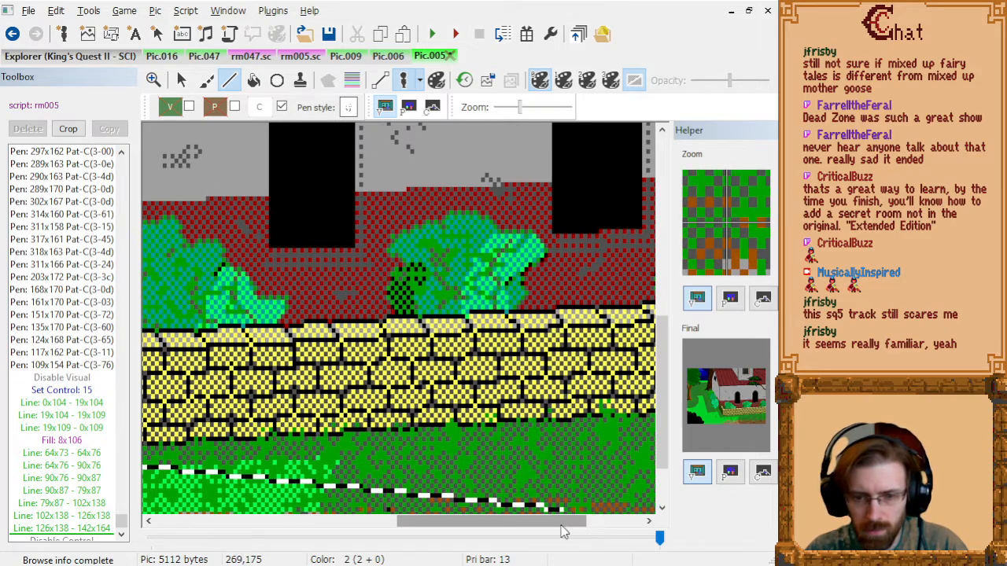
click(352, 83)
drag(515, 526, 425, 531)
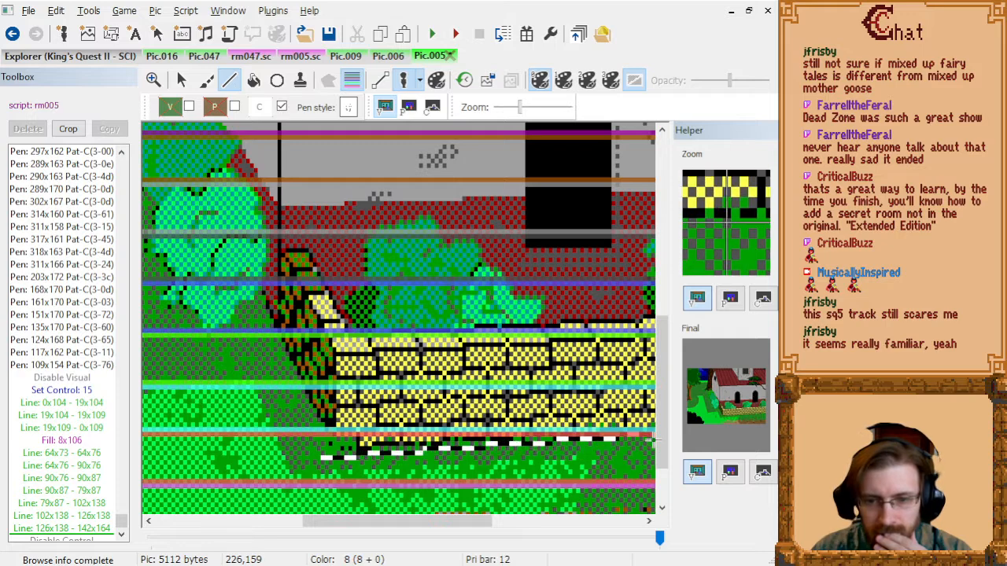
drag(469, 523, 632, 523)
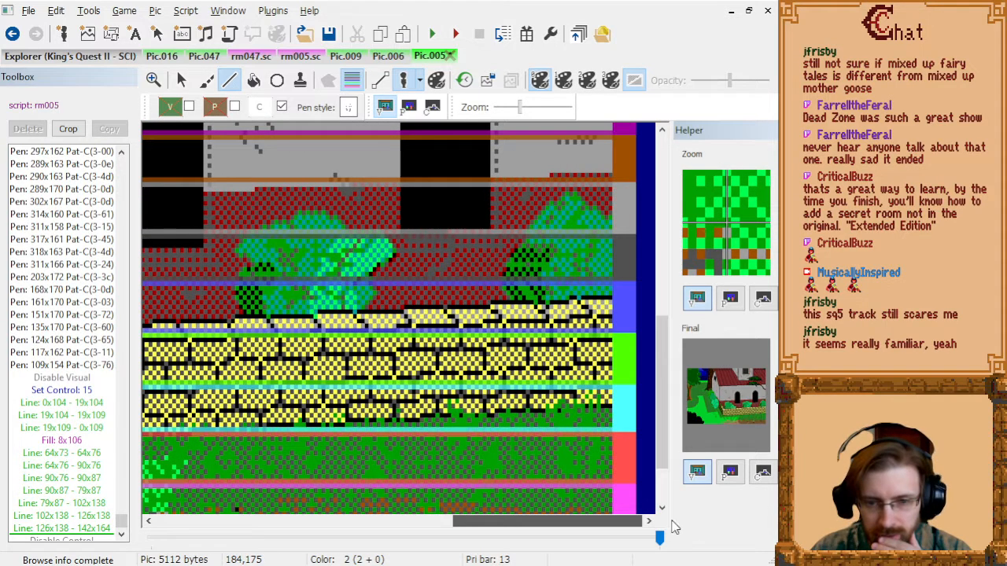
click(341, 437)
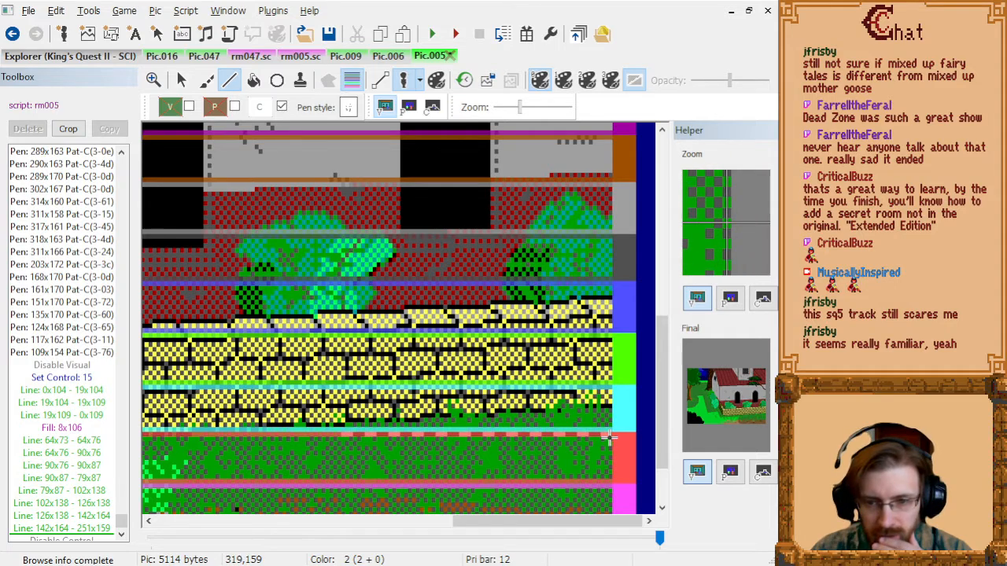
click(610, 438)
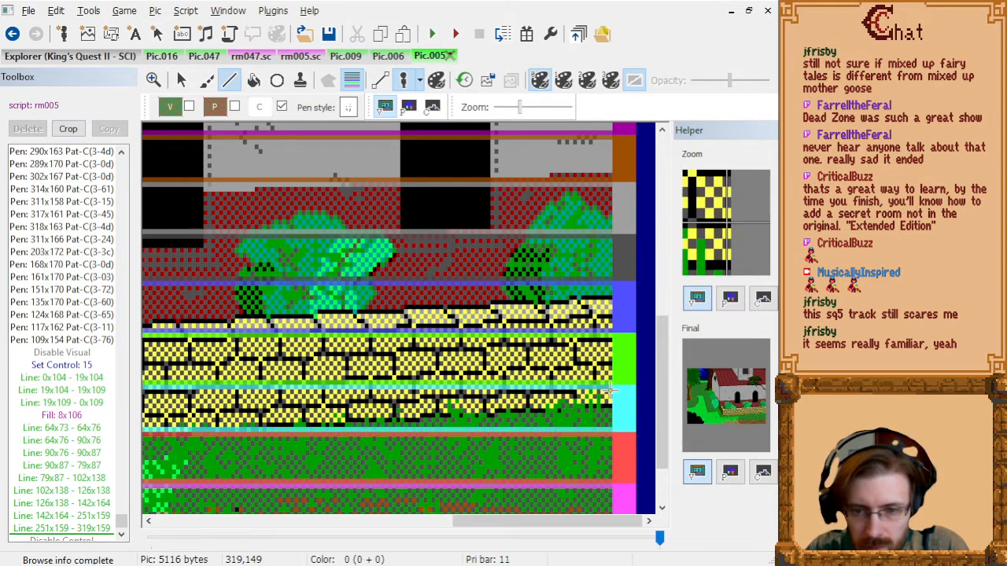
- Draw a separate control line across the brick wall from 319x149 to 159x149, and continue it to 159x143
drag(464, 521, 395, 521)
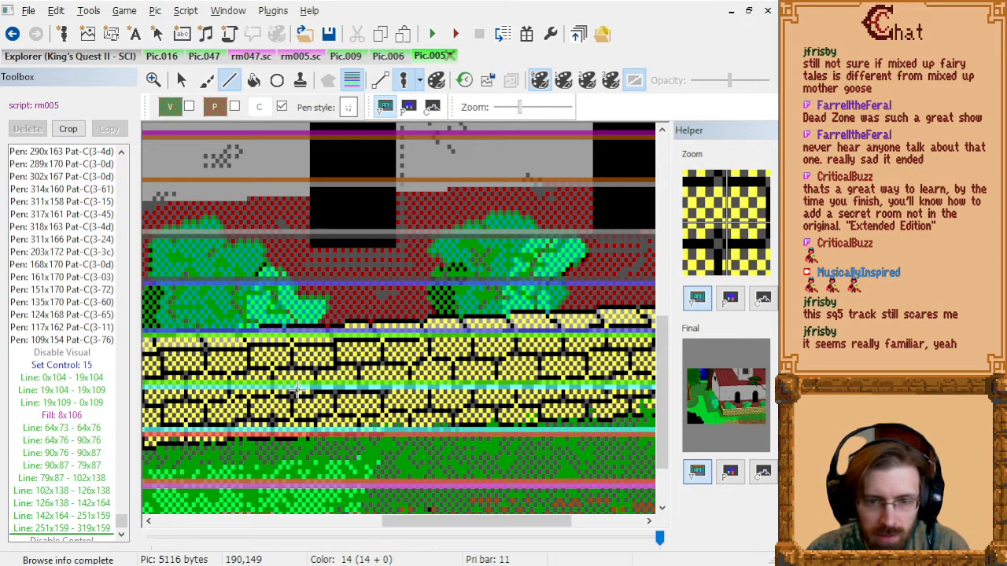
drag(476, 521, 421, 521)
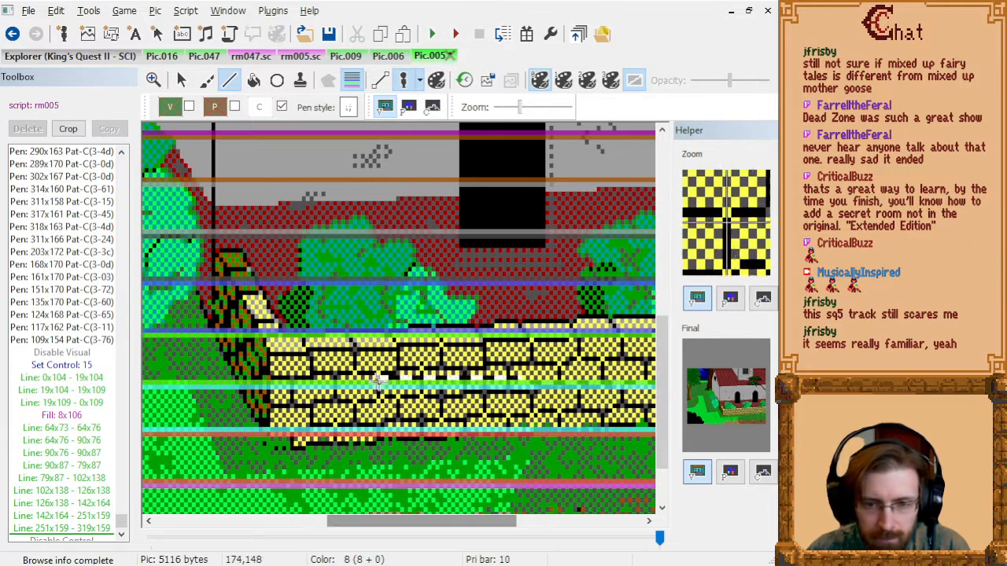
click(325, 387)
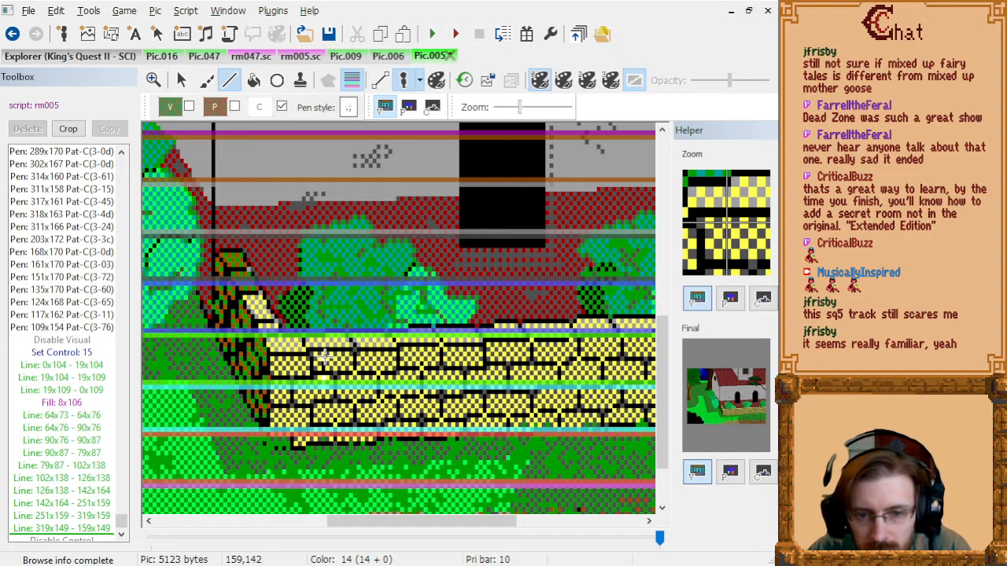
click(325, 361)
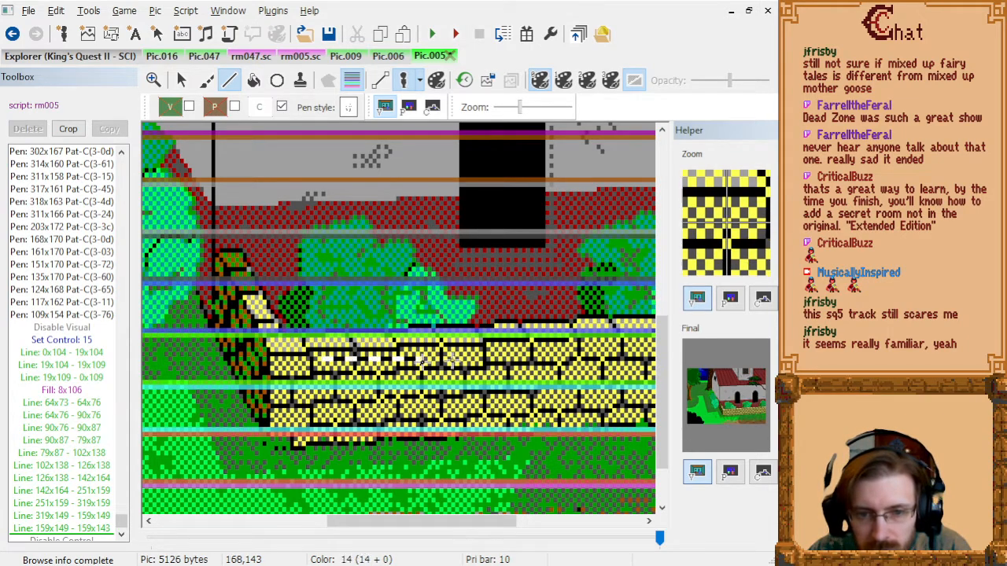
- Extend the wall's control line from 159x143 to the picture's edge at 319x138, and check the outlines on the control screen
drag(375, 529, 500, 523)
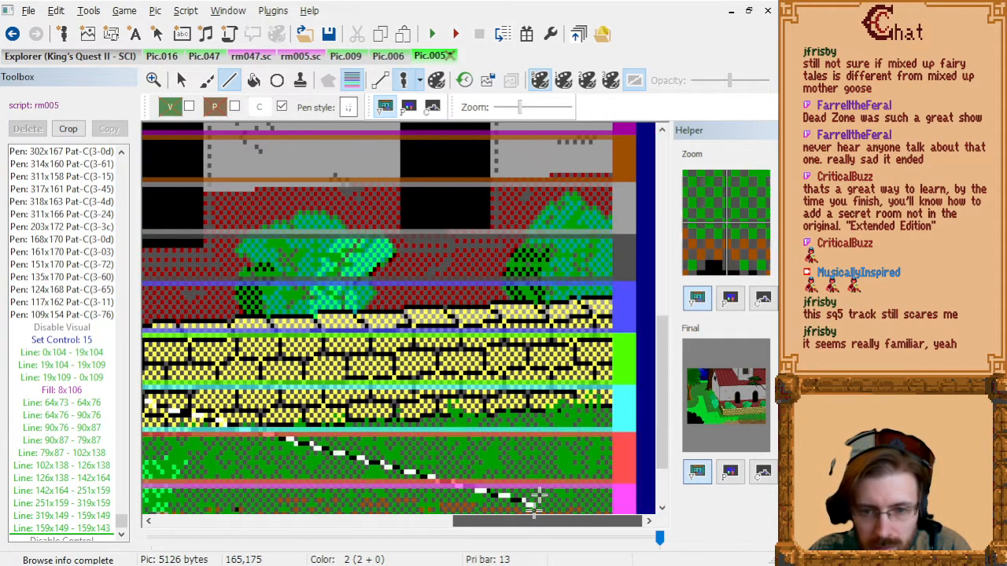
click(432, 108)
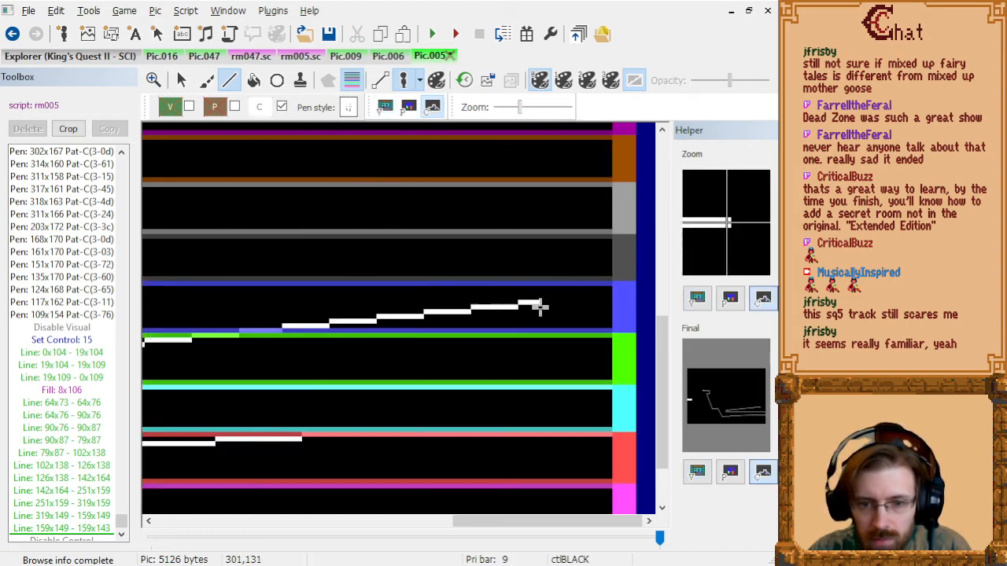
click(350, 82)
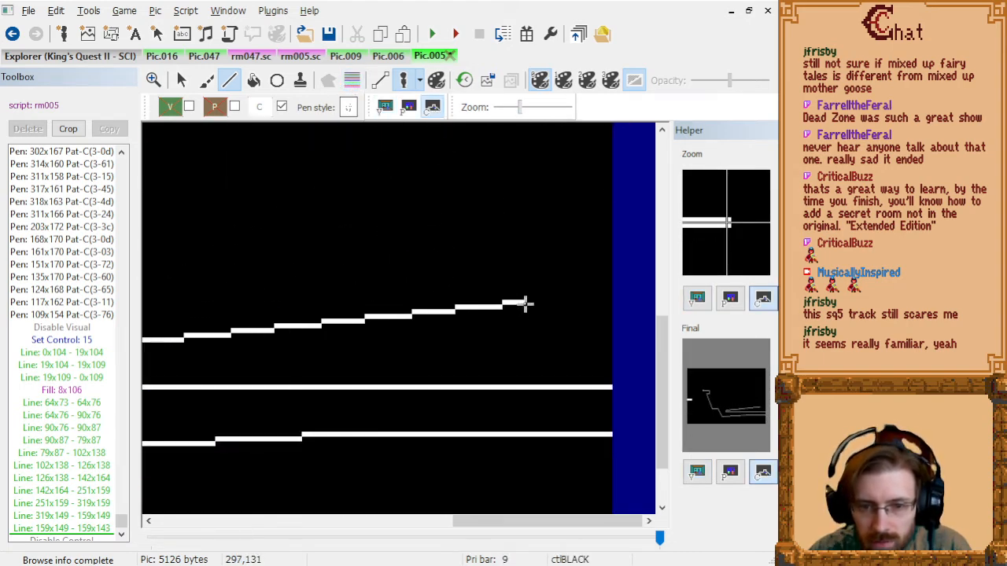
click(385, 108)
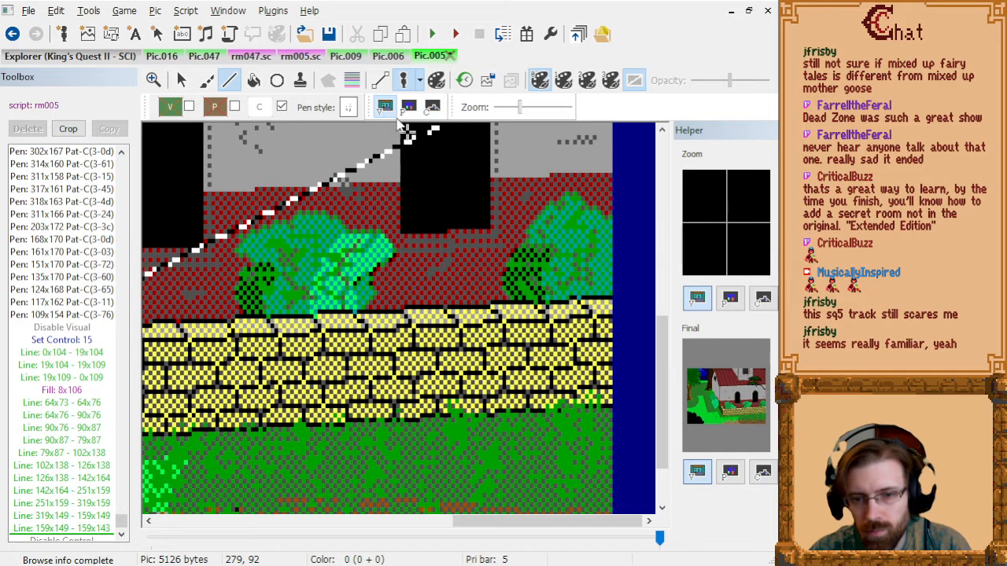
click(612, 338)
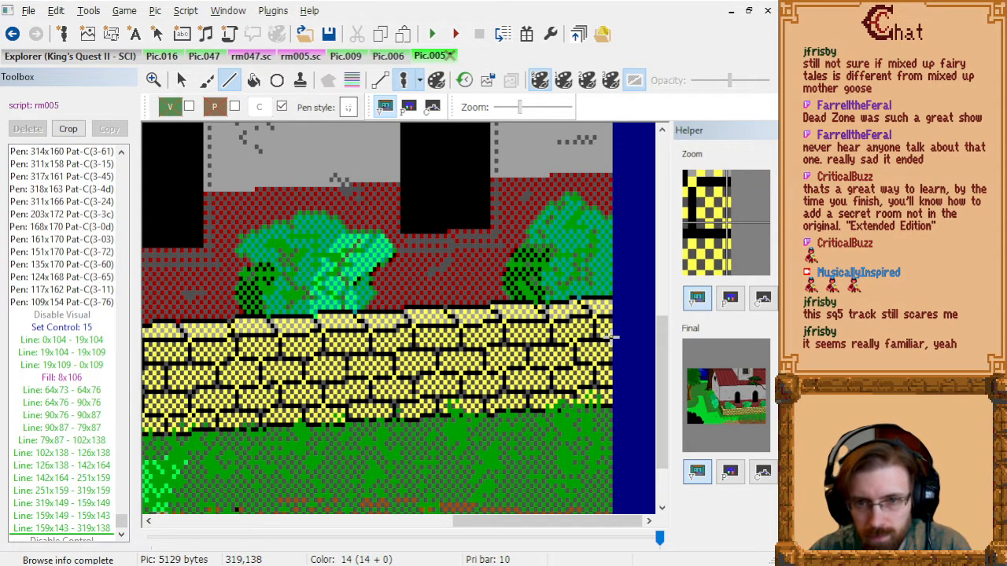
click(432, 107)
scroll(523, 393, down, 2)
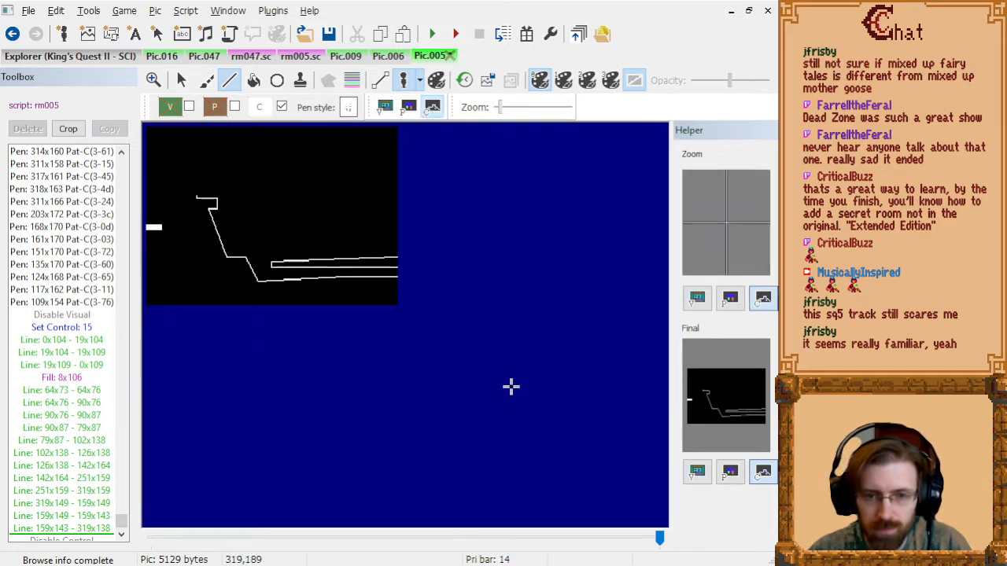
scroll(254, 200, up, 2)
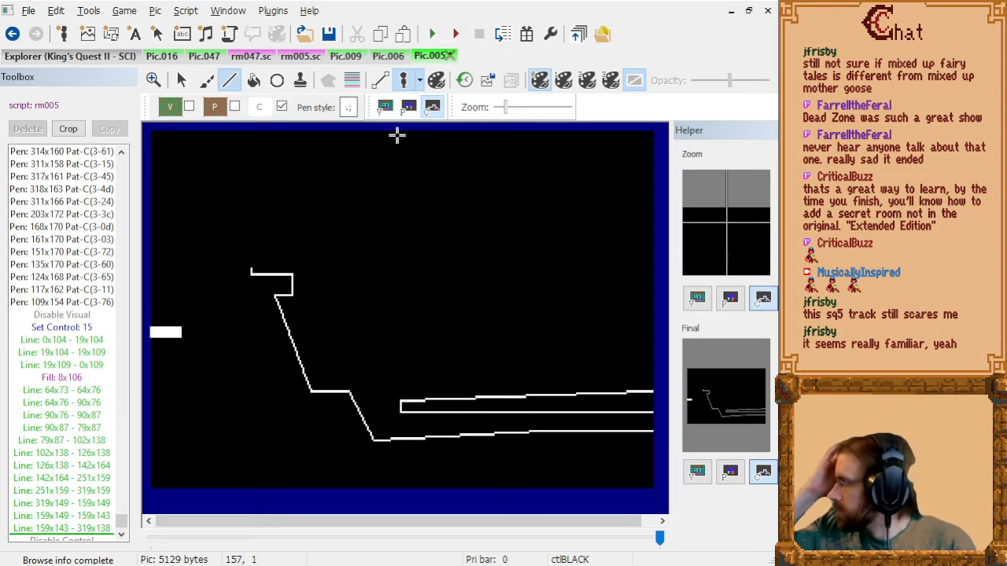
click(251, 271)
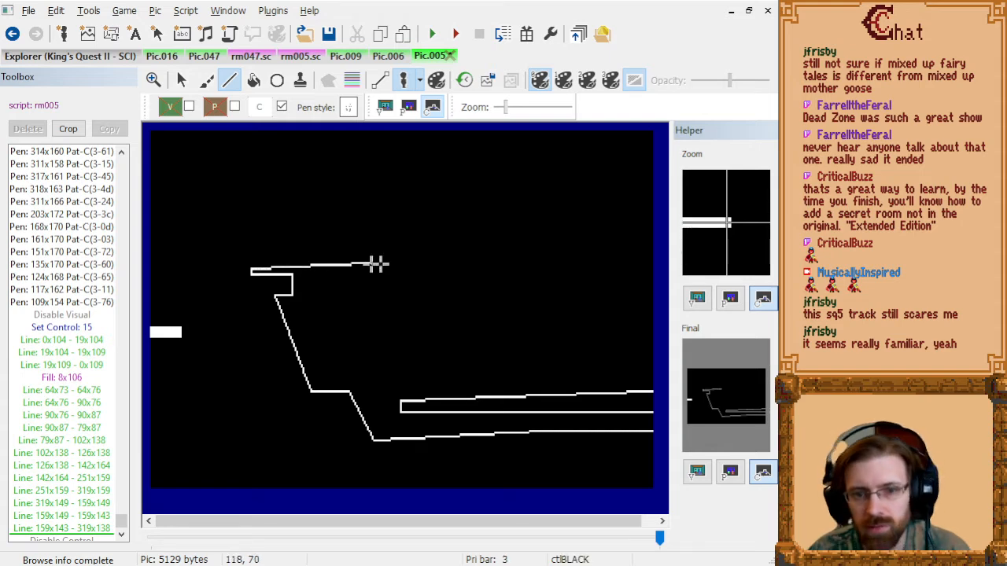
click(651, 271)
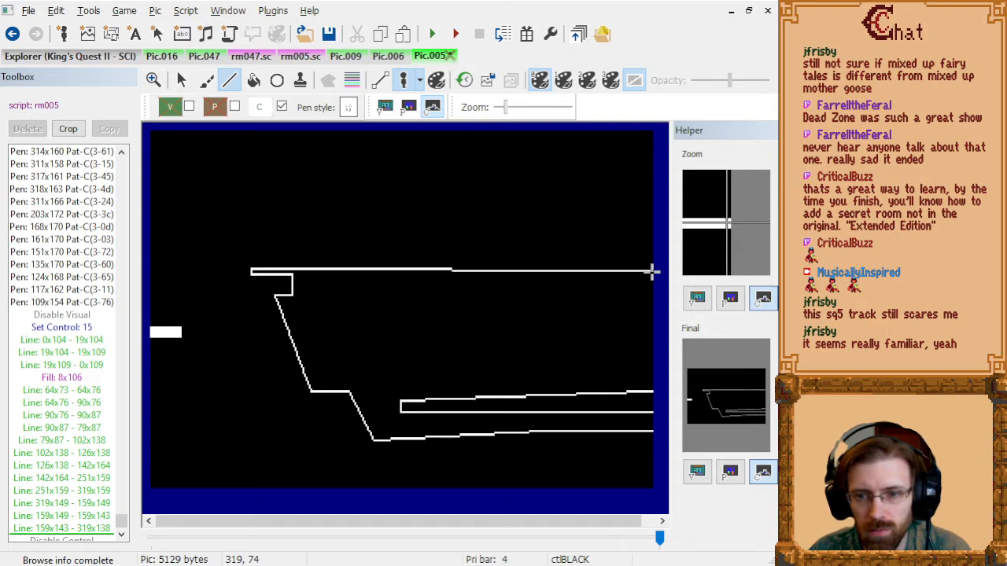
click(85, 530)
key(Delete)
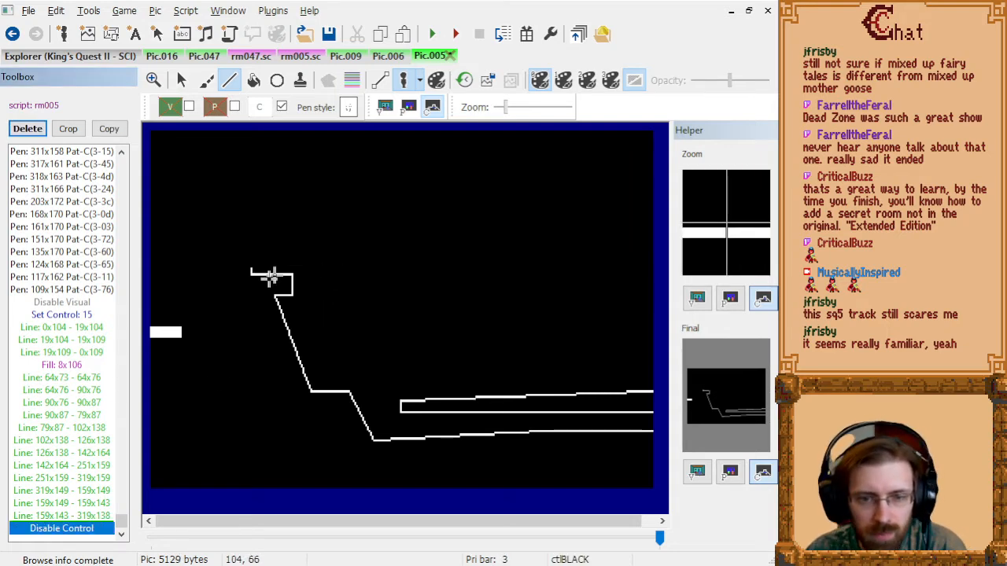
- Close the control outline with a line from 64x73 to 319x73 and fill the enclosed house area at 169x96
click(252, 273)
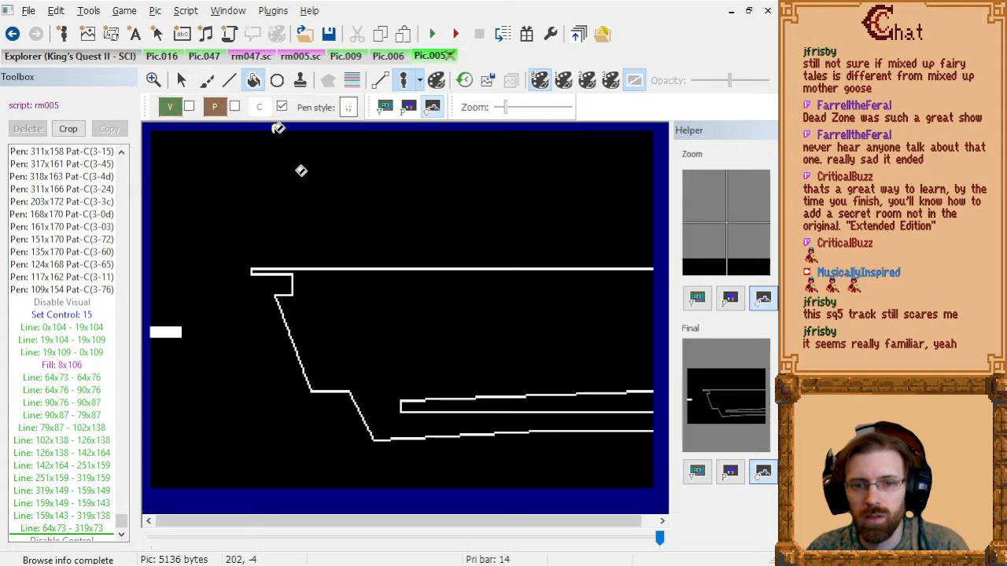
click(252, 82)
click(417, 309)
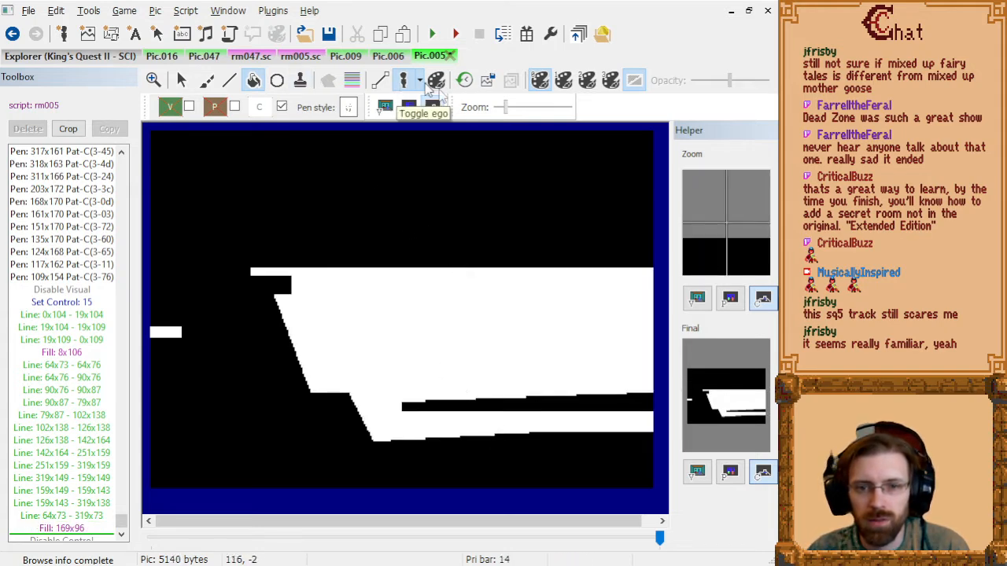
- Display the ego on the visual screen, position it around the tree and path, and make it observe control lines
click(386, 108)
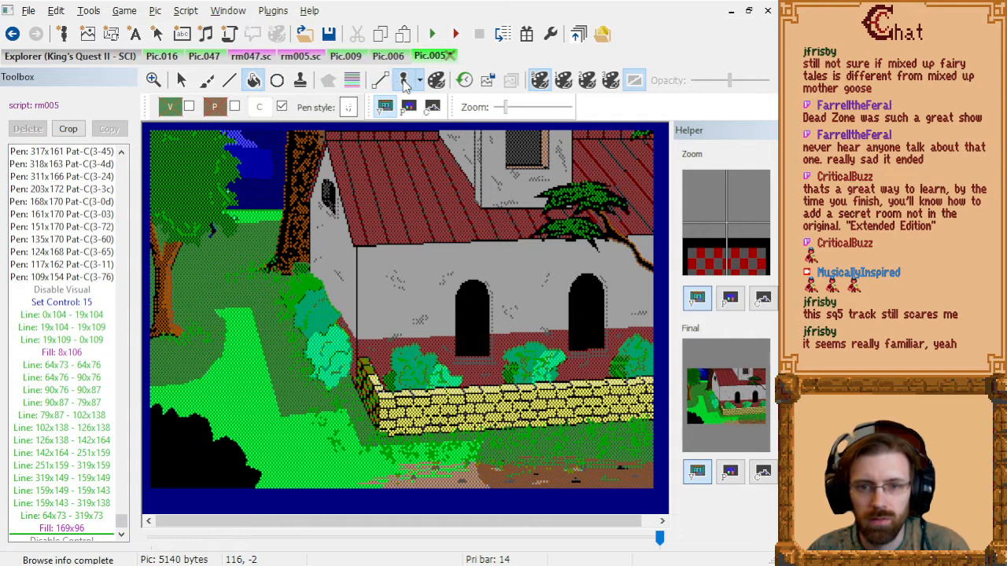
click(403, 82)
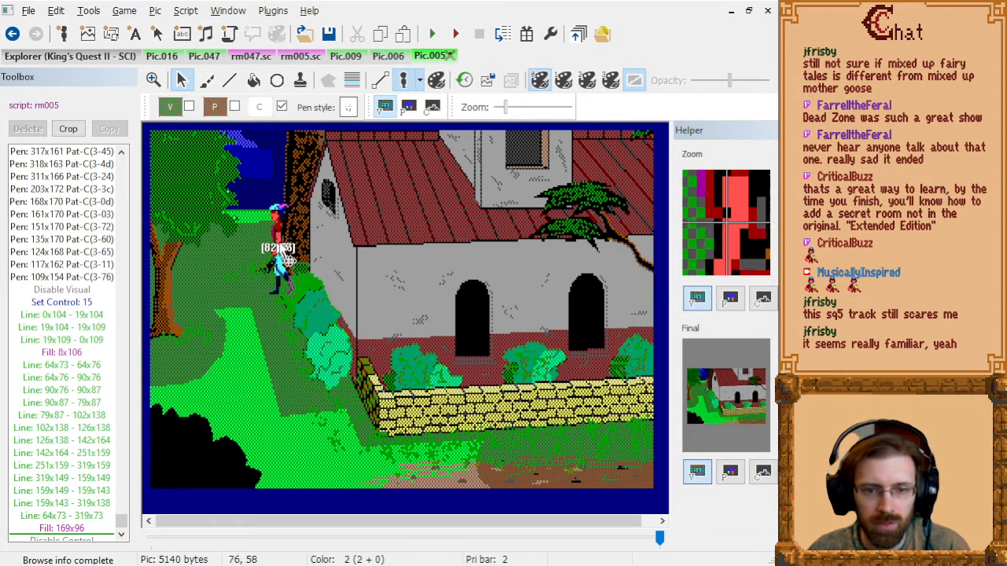
click(299, 245)
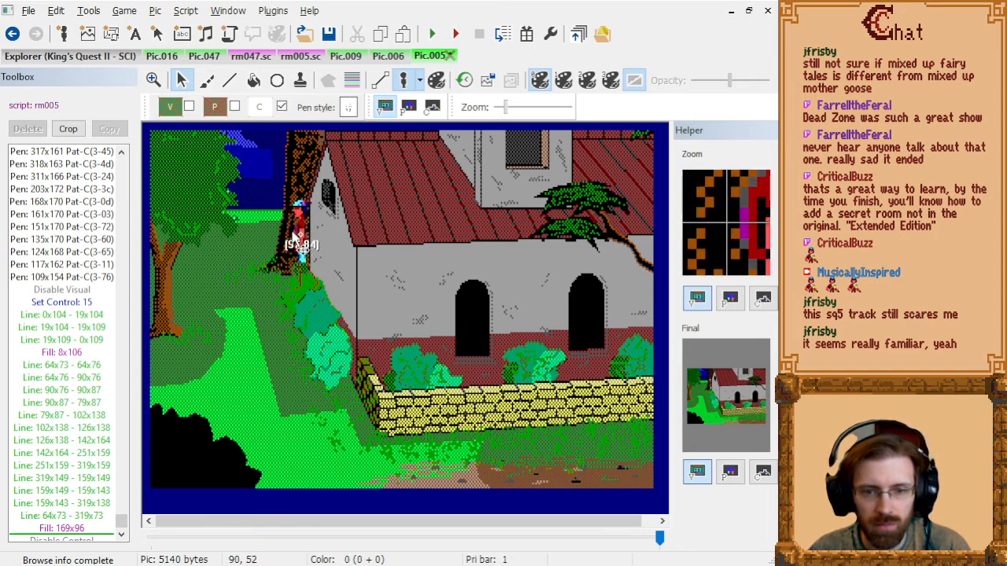
right_click(232, 306)
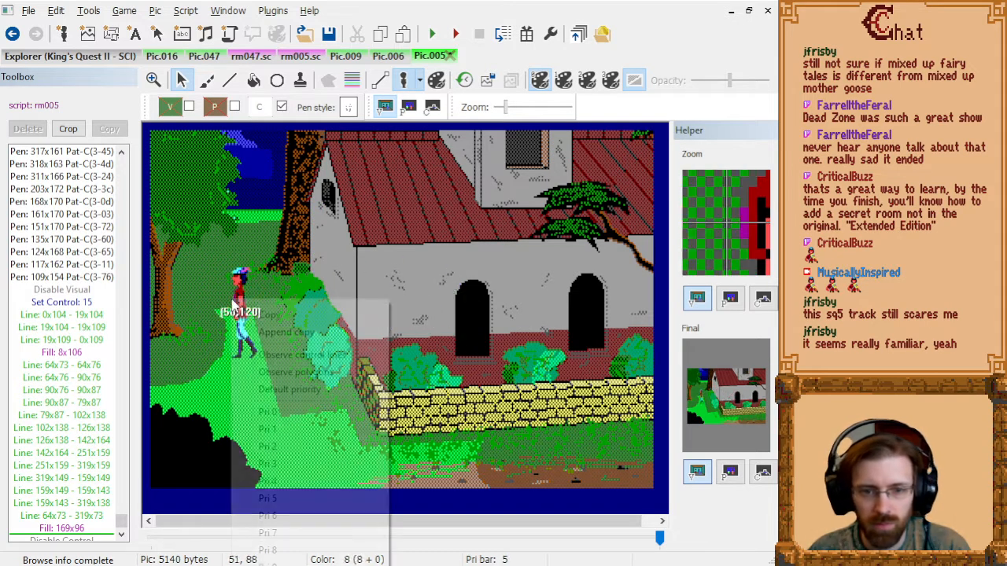
click(291, 354)
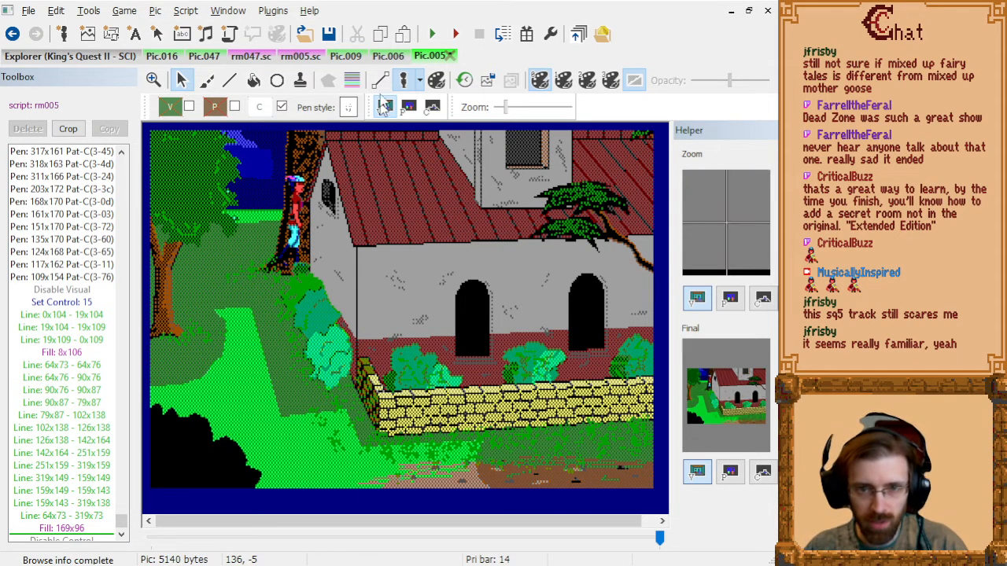
- Overlay the priority bands and step through the drawing commands to find where the large tree trunk's priority is set
click(353, 79)
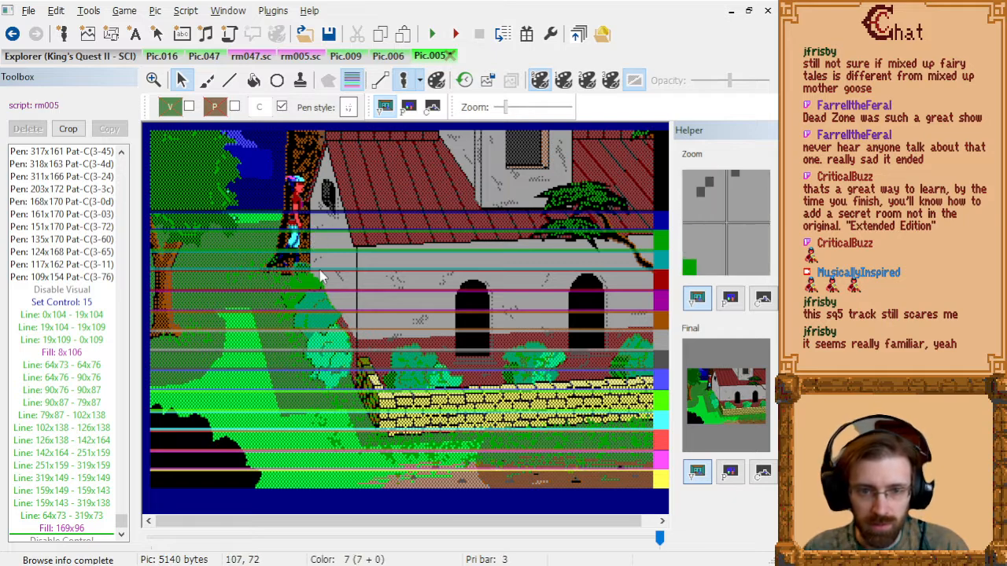
scroll(321, 275, up, 2)
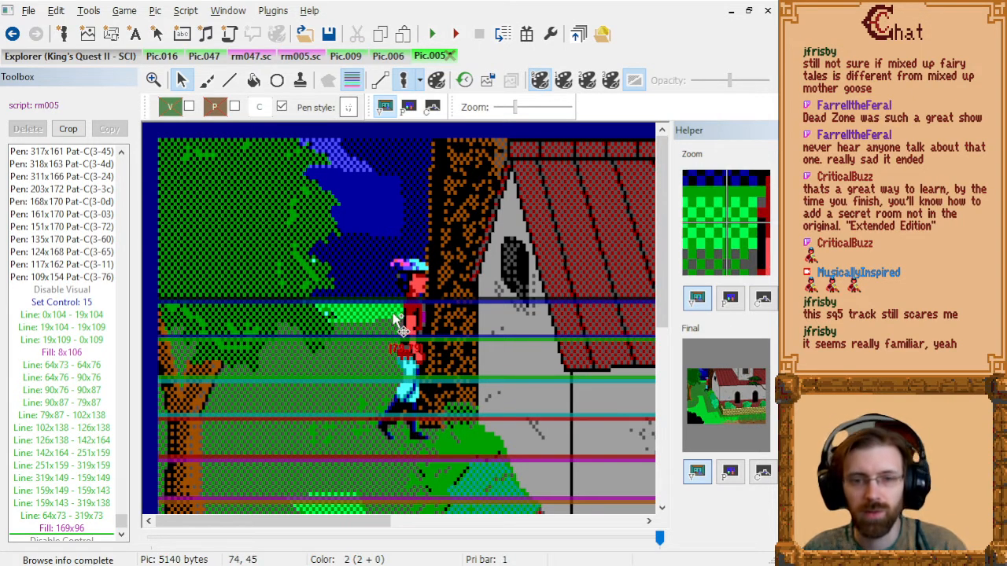
click(63, 219)
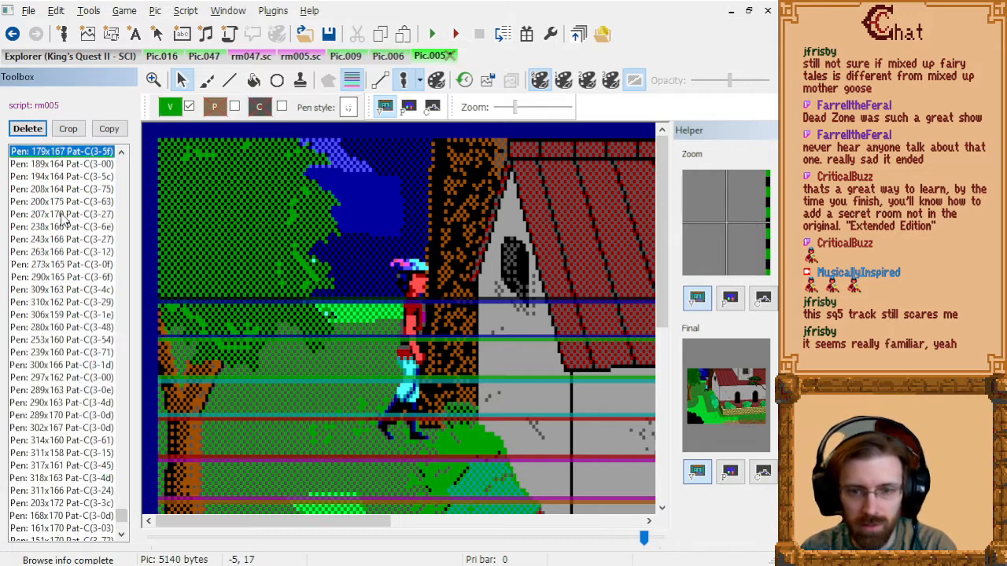
key(Home)
key(Page_Down)
key(Page_Down)
key(Page_Down)
key(Page_Down)
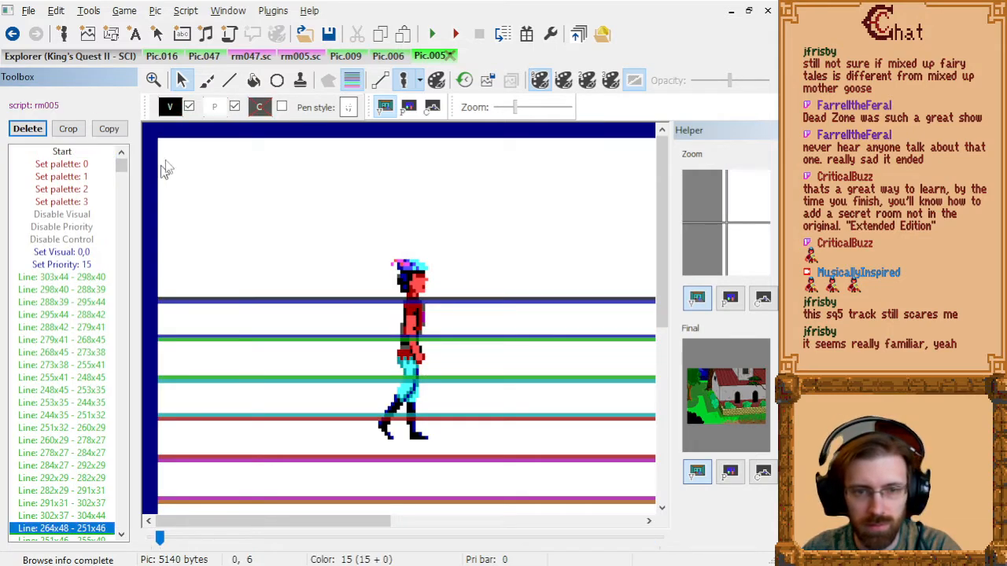
key(Page_Down)
key(Page_Down)
key(Page_Down)
key(Page_Down)
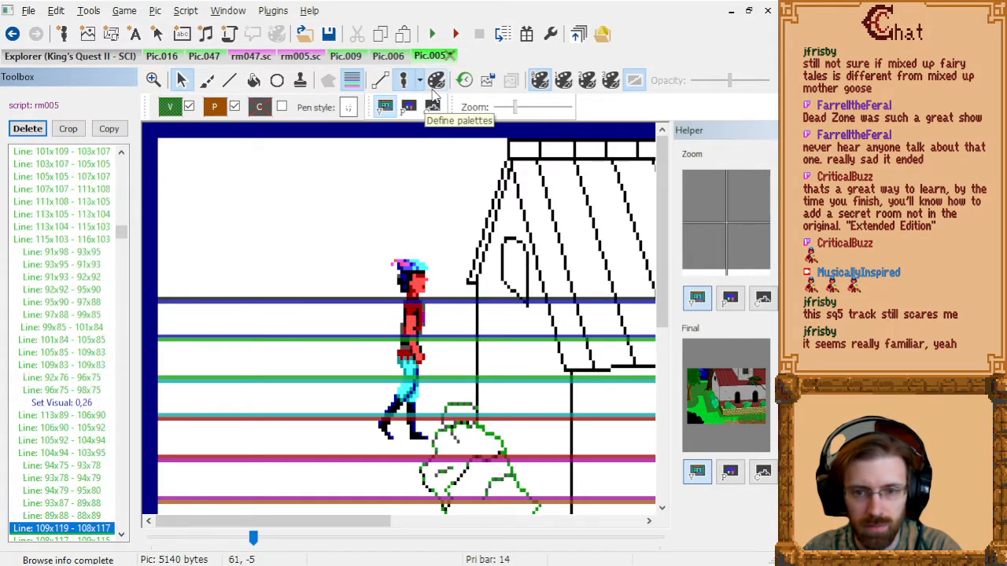
key(Page_Down)
key(Page_Down)
key(Page_Down)
key(Page_Down)
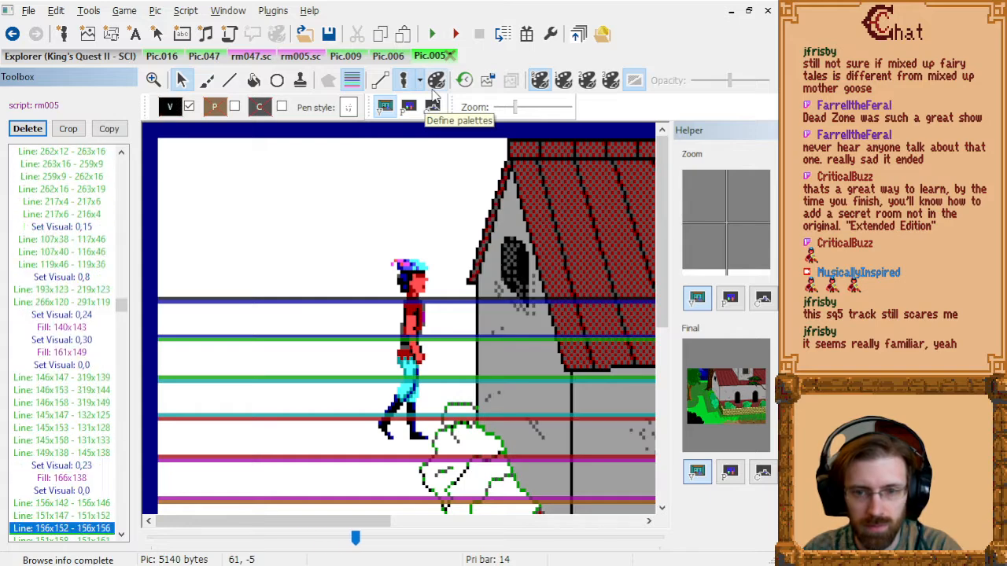
key(Page_Up)
key(Up)
key(Up)
key(Up)
key(Up)
key(Up)
key(Up)
key(Up)
key(Up)
key(Up)
key(Up)
key(Up)
key(Up)
key(Up)
key(Up)
key(Up)
key(Up)
key(Up)
key(Up)
key(Up)
key(Up)
key(Up)
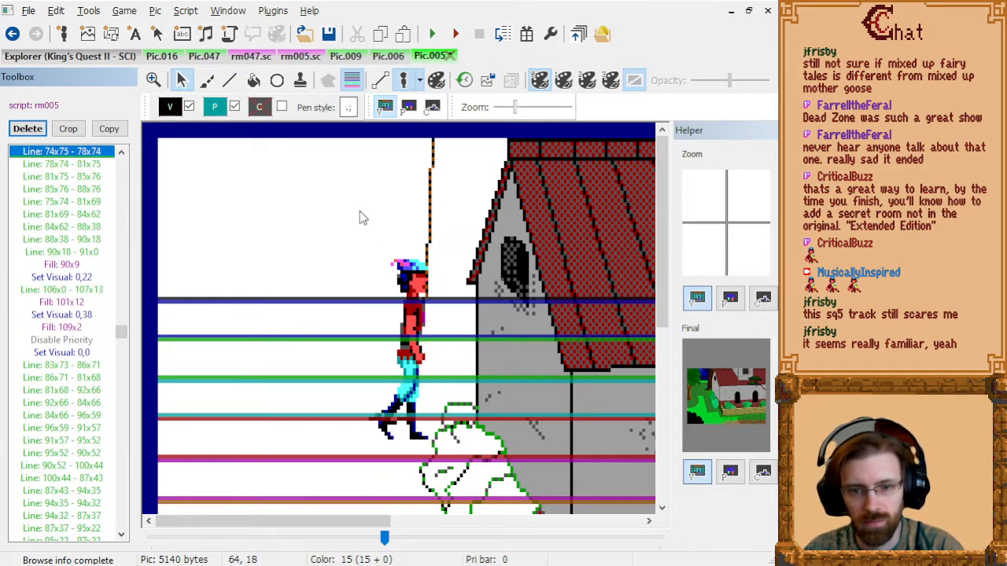
key(Up)
key(Up)
key(Up)
key(Up)
key(Up)
key(Up)
key(Up)
key(Up)
key(Up)
key(Up)
key(Up)
key(Up)
key(Up)
key(Up)
key(Up)
key(Up)
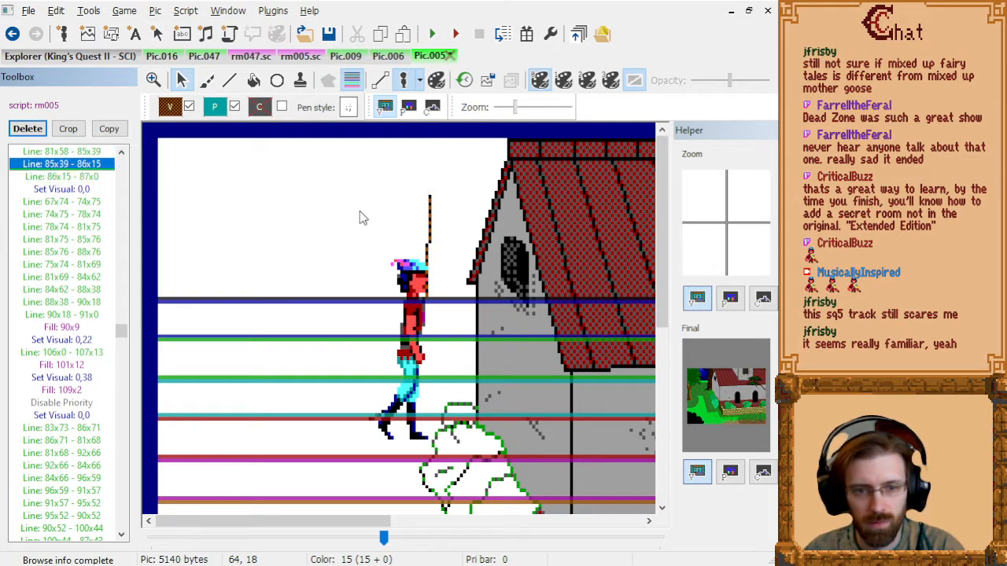
key(Down)
key(Down)
key(Down)
key(Down)
key(Down)
key(Down)
key(Down)
key(Down)
key(Down)
key(Down)
key(Down)
key(Down)
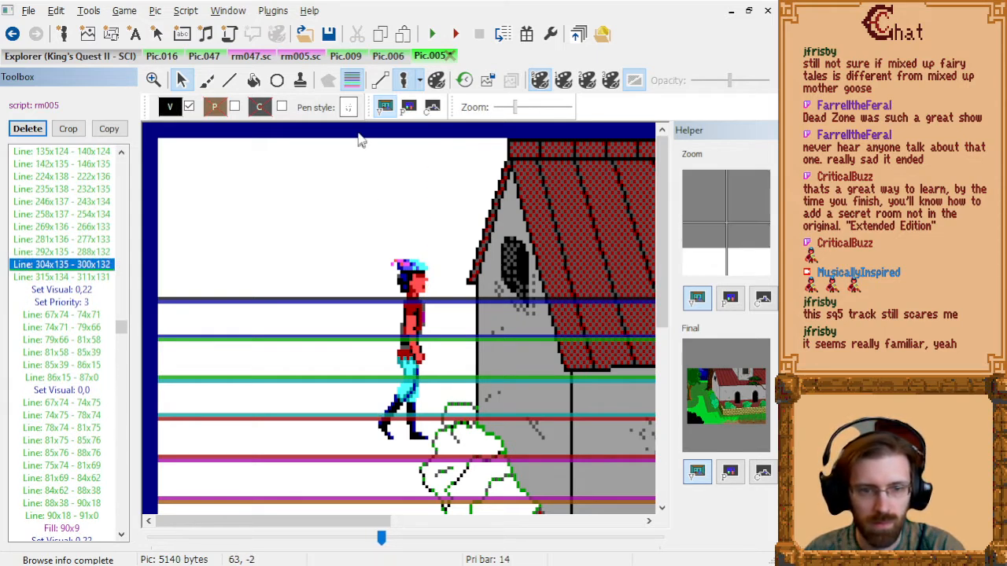
- Set the large tree trunk's priority to 4
click(215, 108)
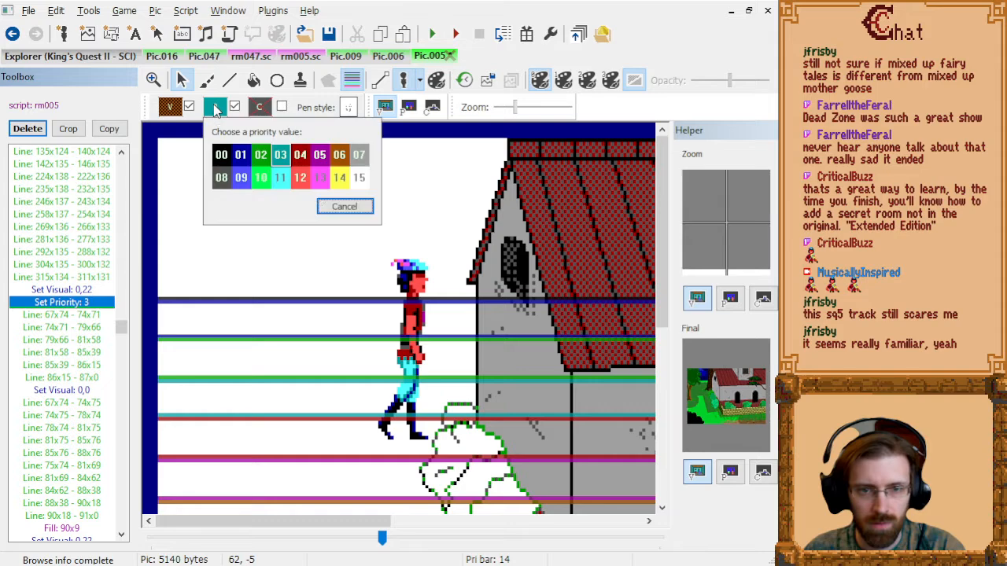
click(301, 156)
click(96, 315)
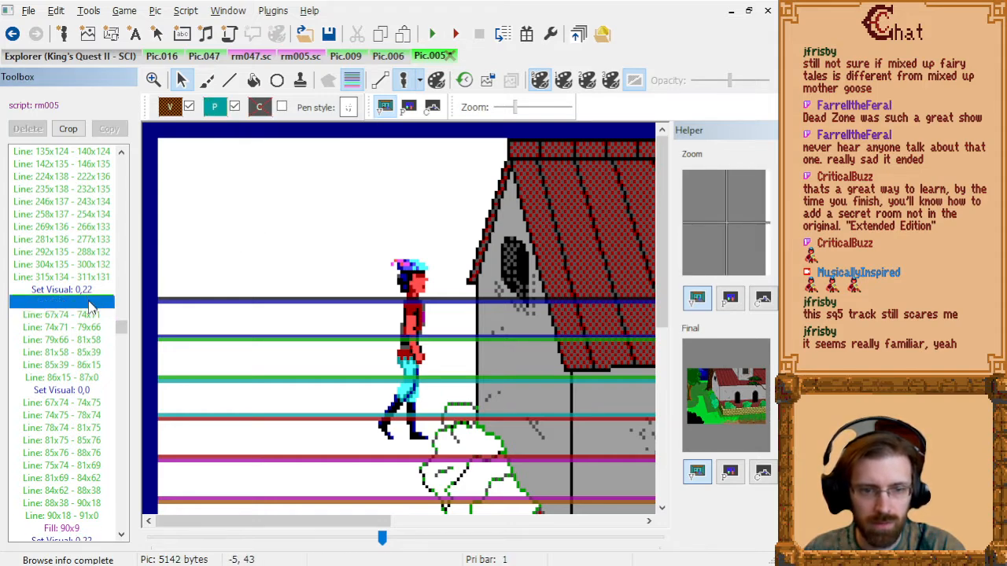
- Replay the picture to the command list's end and test the ego's movement around the large tree trunk and bushes
key(Down)
key(Down)
key(Down)
key(Down)
key(Down)
key(Down)
key(Down)
key(Down)
key(Down)
key(Down)
key(Down)
key(Down)
key(Down)
key(Down)
key(Down)
key(Down)
key(Down)
key(End)
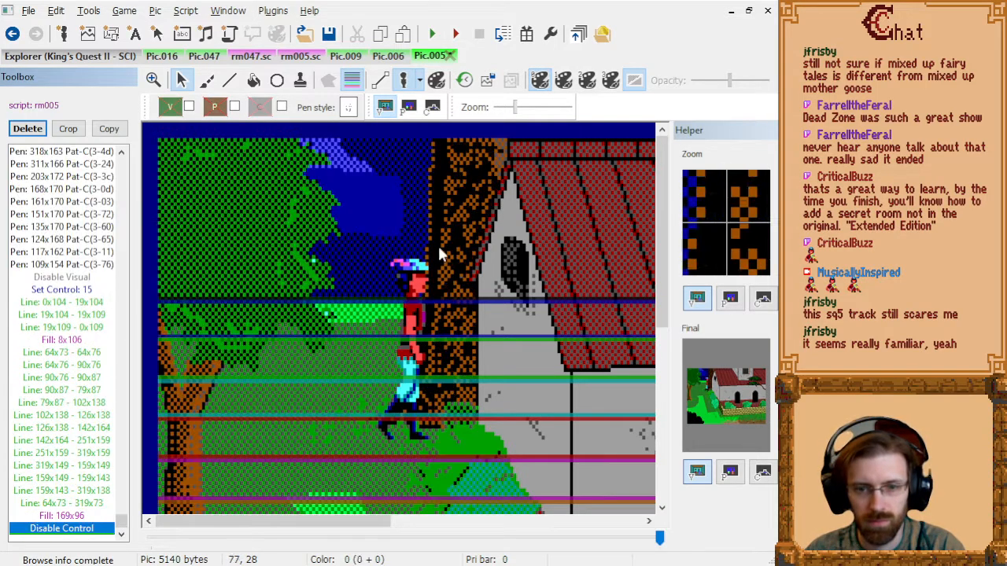
drag(422, 306, 472, 398)
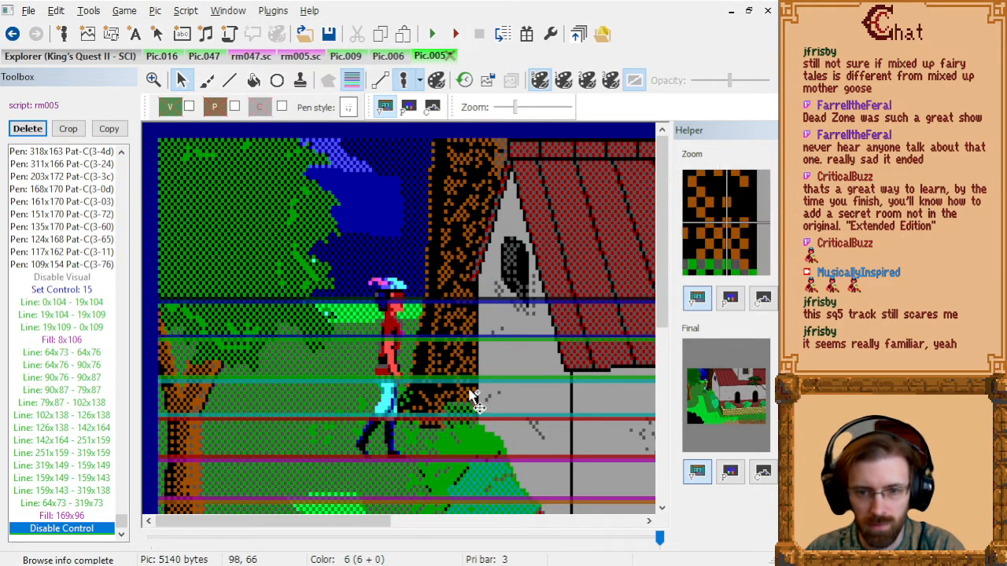
drag(403, 399, 492, 408)
scroll(307, 293, down, 1)
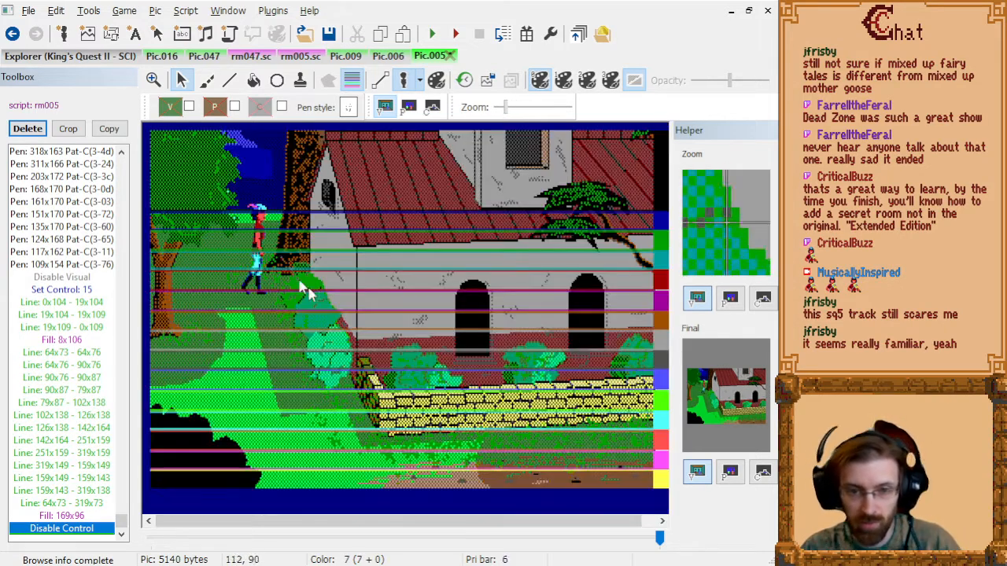
- Hide the priority bands and test the ego along the path down to the area beside the brick wall
click(351, 80)
drag(261, 244, 236, 303)
drag(166, 262, 319, 413)
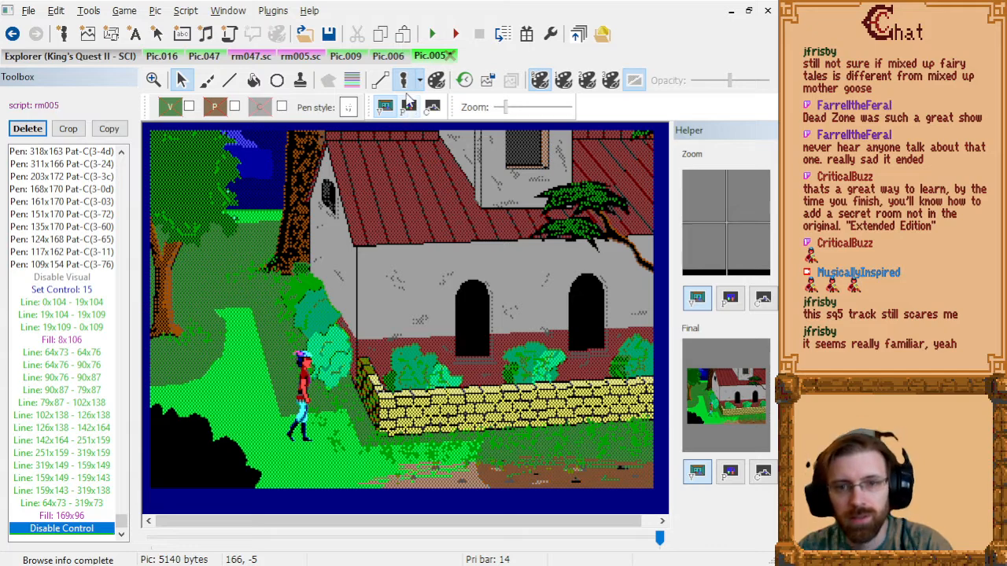
- Overlay the priority bands and compare the scenery on the visual and priority screens
click(351, 79)
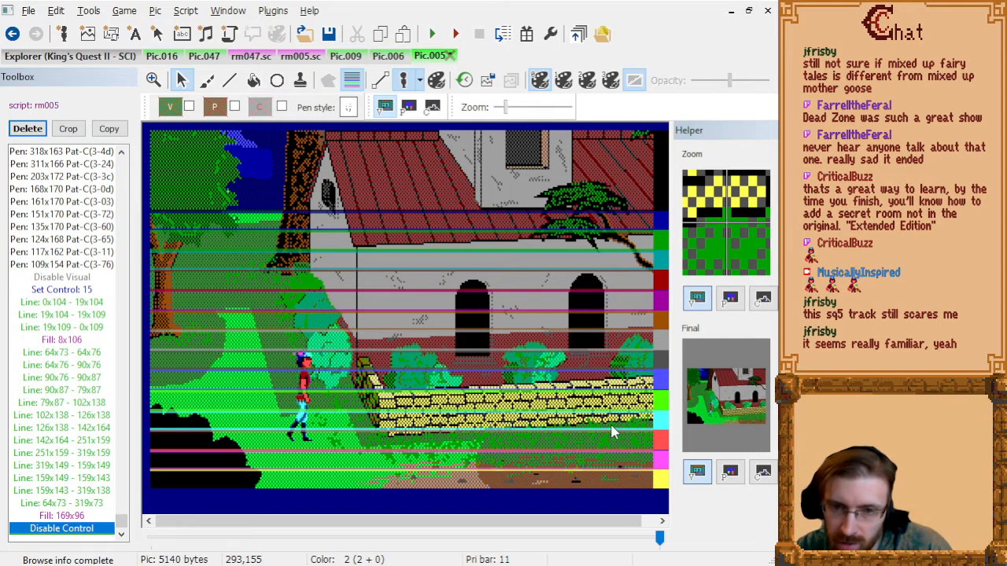
click(409, 106)
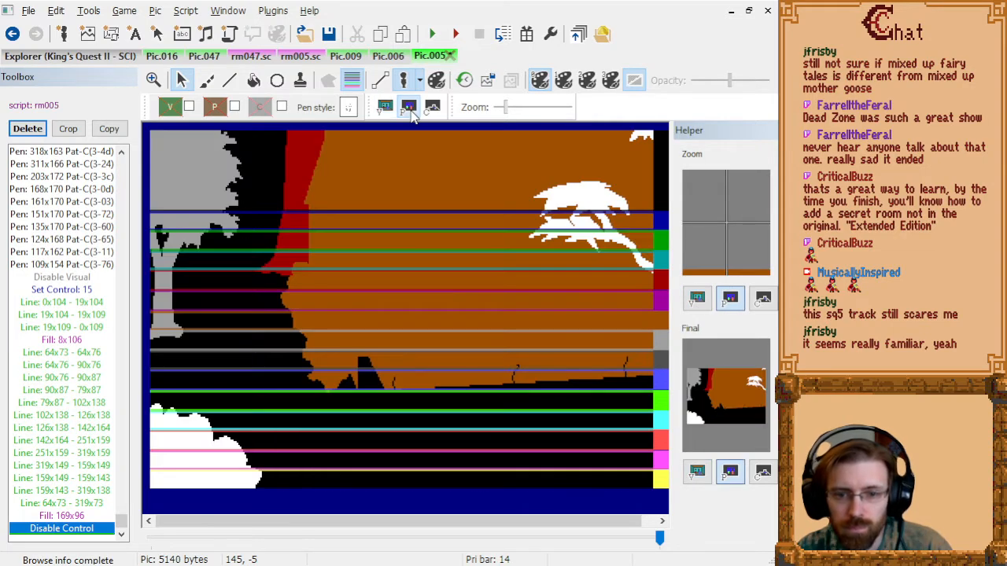
click(385, 108)
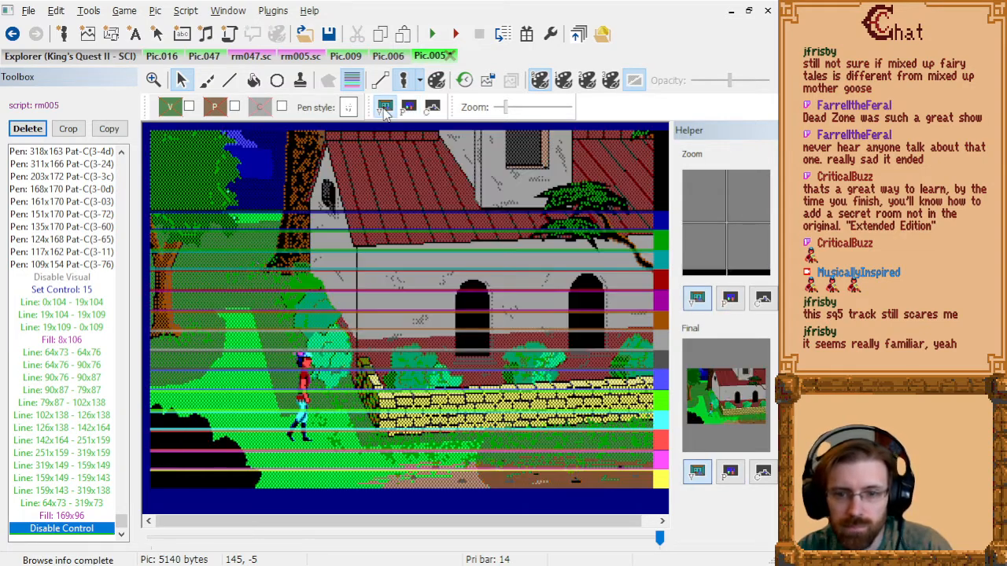
- Find the brick wall's first outline lines in the command list and insert a priority 11 setting before them
click(78, 408)
scroll(78, 408, up, 10)
scroll(78, 407, up, 15)
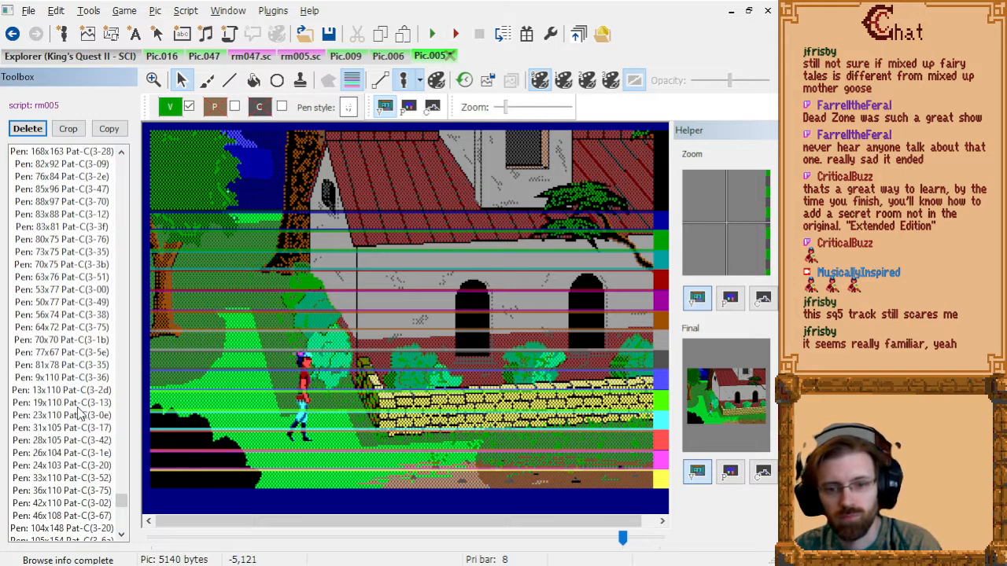
scroll(77, 407, up, 15)
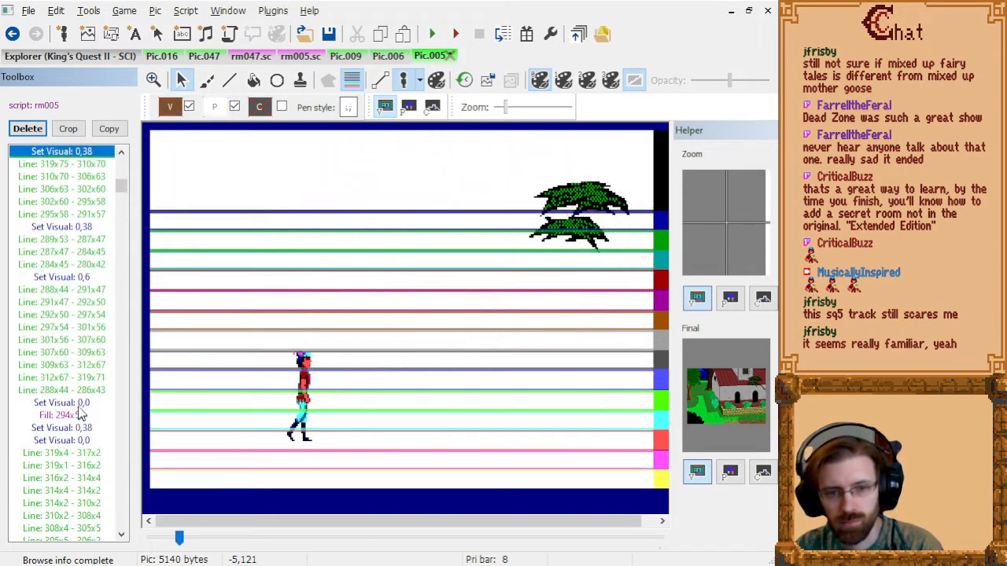
key(Down)
key(Down)
key(Down)
key(Down)
key(Down)
key(Down)
key(Down)
key(Down)
key(Down)
key(Down)
key(Down)
key(Down)
key(Down)
key(Down)
key(Down)
key(Down)
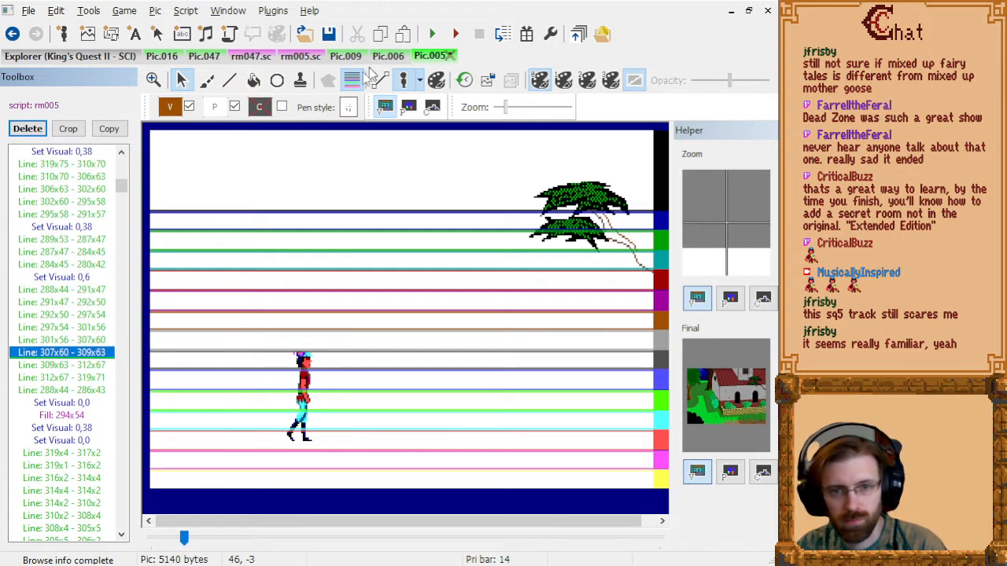
key(Down)
key(Down)
key(Down)
key(Down)
key(Down)
key(Down)
key(Down)
key(Down)
key(Down)
key(Down)
key(Down)
key(Down)
key(Down)
key(Down)
key(Down)
key(Down)
key(Down)
key(Down)
key(Down)
key(Down)
key(Down)
key(Down)
key(Down)
key(Down)
key(Down)
key(Down)
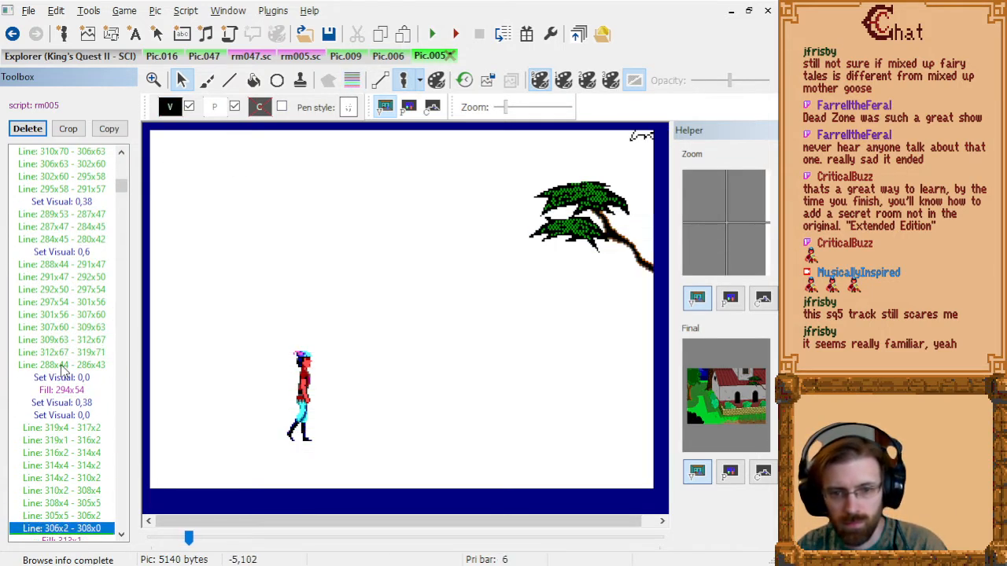
key(Up)
key(Up)
key(Up)
key(Up)
key(Up)
key(Up)
key(Up)
key(Up)
key(Up)
key(Up)
key(Up)
key(Up)
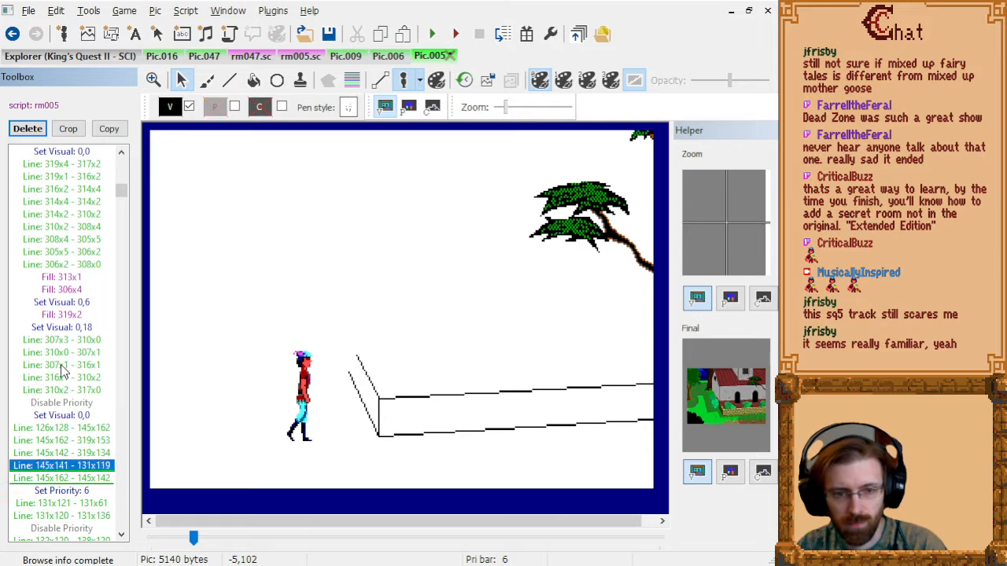
key(Down)
key(Down)
key(Down)
key(Down)
key(Down)
key(Up)
click(214, 107)
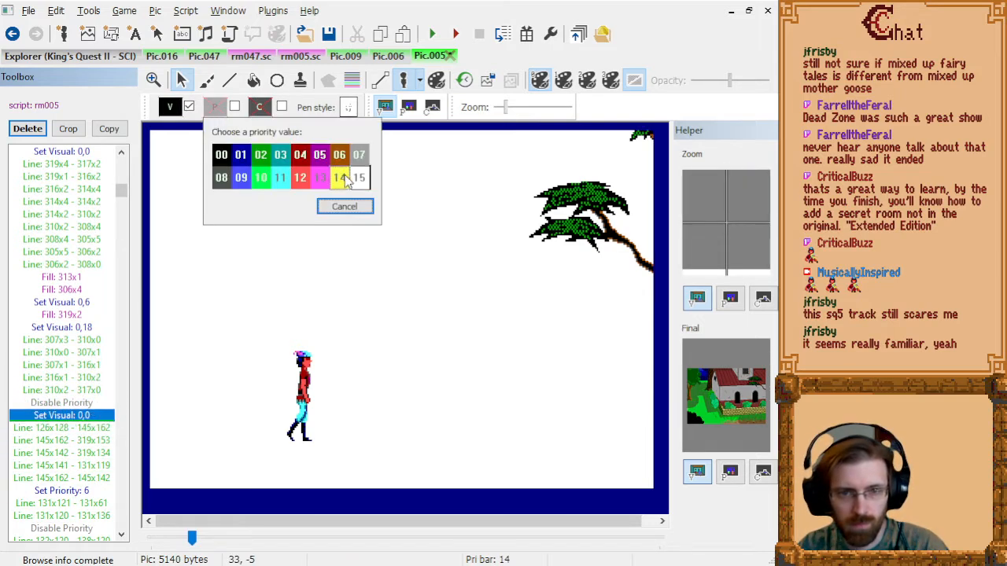
click(281, 179)
click(97, 426)
- Replace the disabled priority before the wall's inner top-edge lines with priority 11
key(Down)
key(Down)
key(Down)
key(Down)
key(Down)
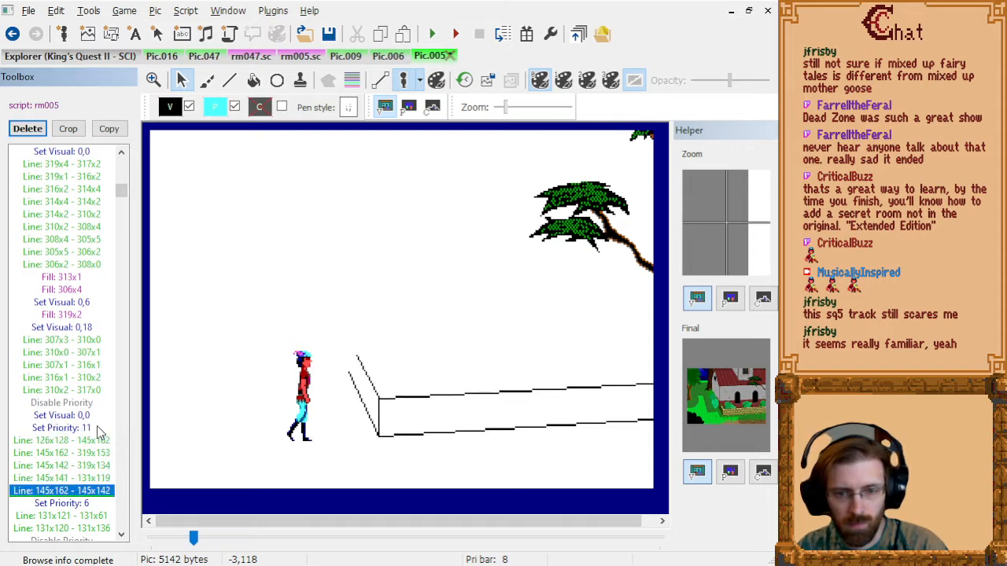
key(Down)
key(Down)
key(Up)
key(Down)
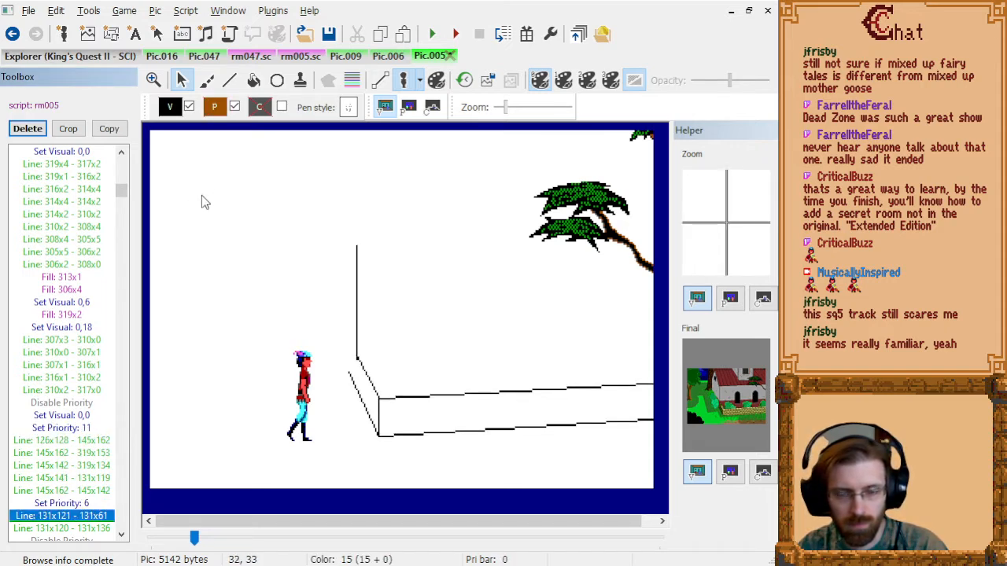
key(Down)
key(Down)
key(Down)
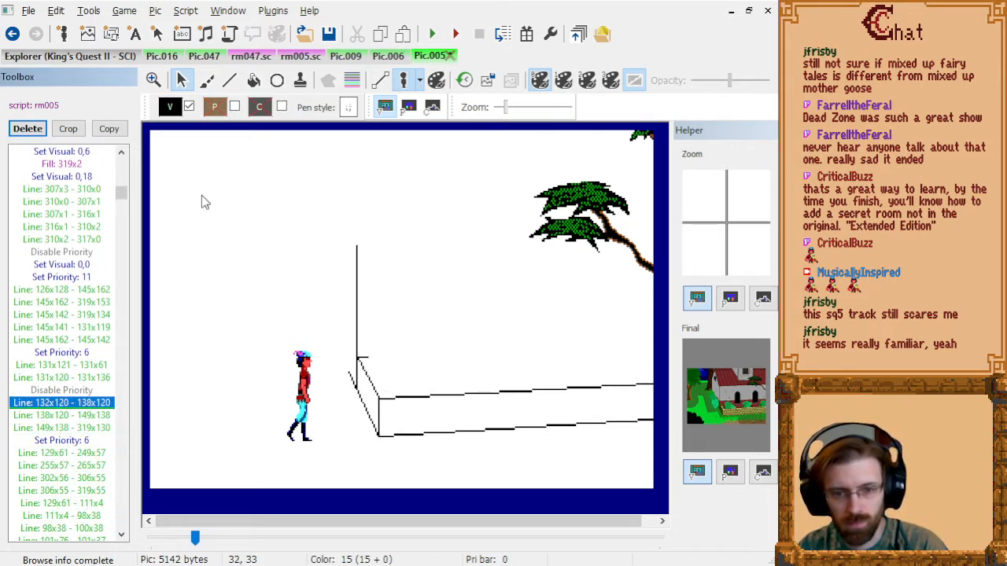
key(Up)
click(215, 107)
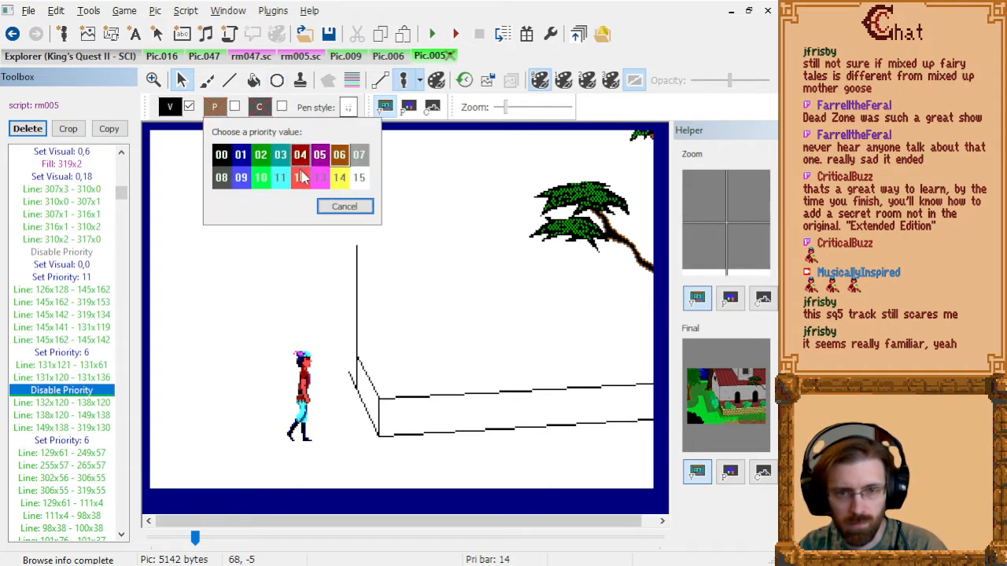
click(275, 178)
click(98, 389)
- Find the brick wall's first fill in the command list and insert a priority 11 setting between its Set Visual 0,24 and that fill
key(Down)
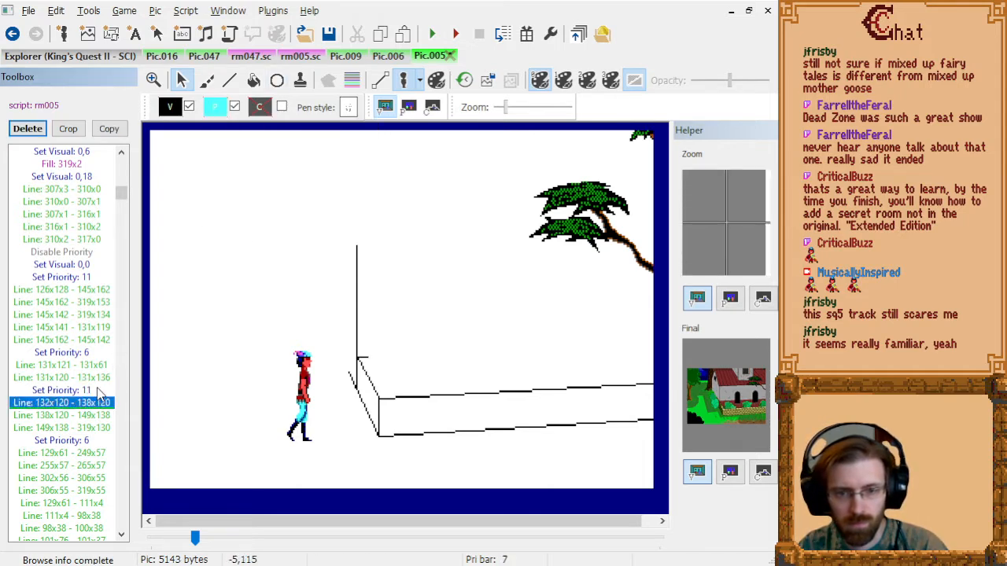
key(Down)
key(Down)
key(Down)
key(Down)
key(Down)
key(Down)
key(Down)
key(Down)
key(Down)
key(Down)
key(Down)
key(Down)
key(Down)
key(Down)
key(Down)
key(Down)
key(Down)
key(Down)
key(Down)
key(Down)
key(Down)
key(Down)
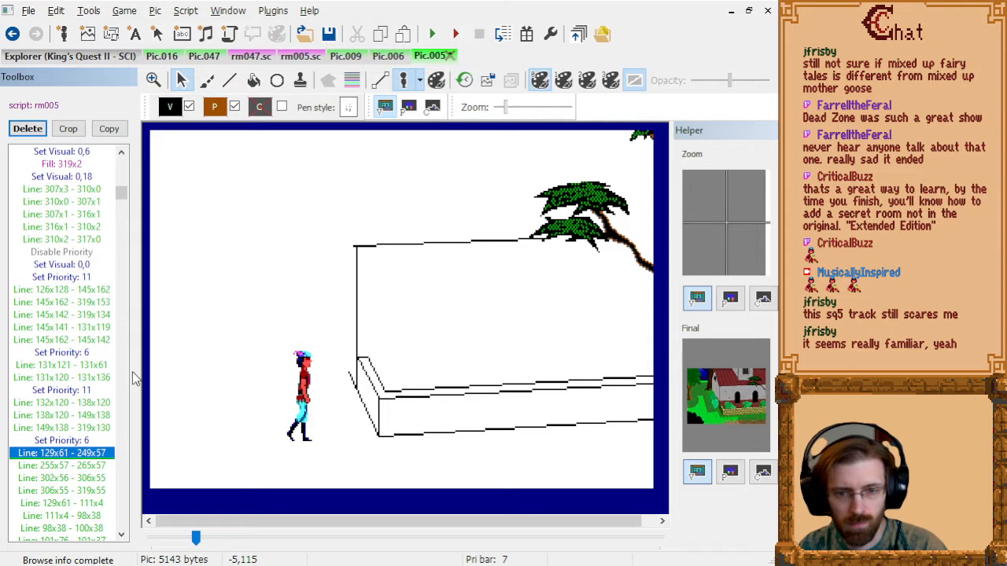
key(Down)
key(Down)
key(Down)
key(Down)
key(Down)
key(Down)
key(Down)
key(Down)
key(Down)
key(Down)
key(Down)
key(Down)
key(Down)
key(Down)
key(Down)
key(Down)
key(Down)
key(Down)
key(Down)
key(Down)
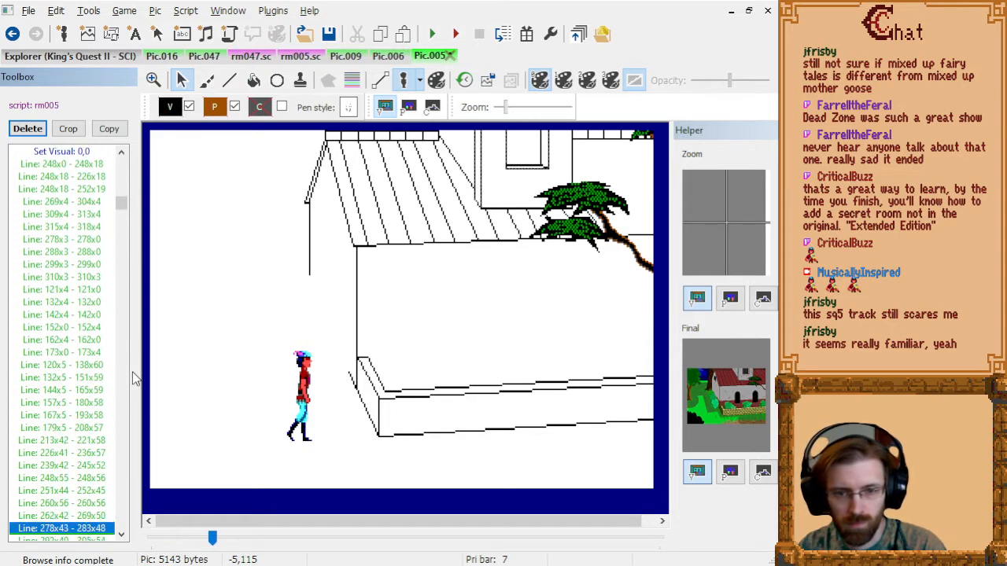
key(Down)
key(Down)
key(Down)
key(Down)
key(Down)
key(Down)
key(Down)
key(Down)
key(Down)
key(Down)
key(Down)
key(Down)
key(Down)
key(Down)
key(Down)
key(Down)
key(Down)
key(Down)
key(Down)
key(Down)
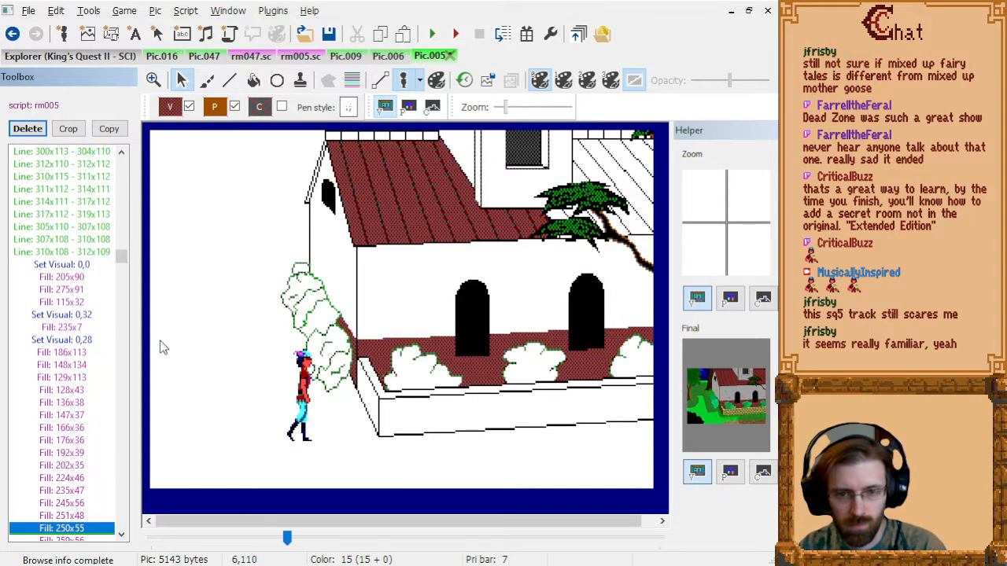
key(Down)
key(Down)
key(Down)
key(Down)
key(Down)
key(Down)
key(Down)
key(Down)
key(Down)
key(Down)
key(Down)
key(Down)
key(Down)
key(Down)
key(Down)
key(Down)
key(Down)
key(Down)
key(Down)
key(Down)
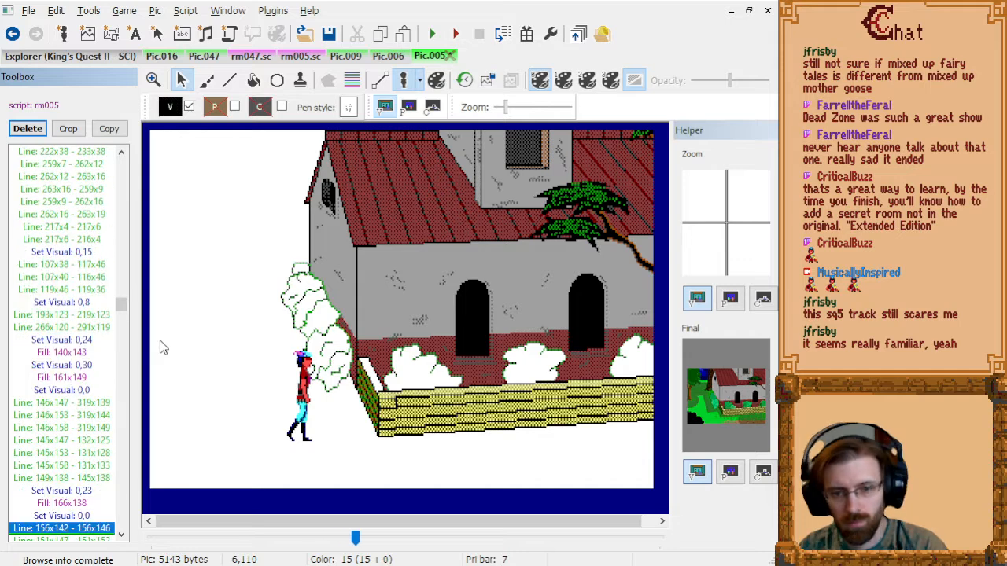
key(Down)
key(Down)
key(Down)
key(Down)
key(Down)
key(Down)
key(Down)
key(Down)
key(Down)
key(Down)
key(Down)
key(Down)
key(Down)
key(Down)
key(Down)
key(Down)
key(Down)
key(Down)
key(Down)
key(Down)
key(Up)
key(Up)
key(Up)
key(Up)
key(Up)
key(Up)
key(Up)
key(Up)
key(Up)
key(Up)
key(Up)
key(Down)
key(Down)
key(Down)
key(Up)
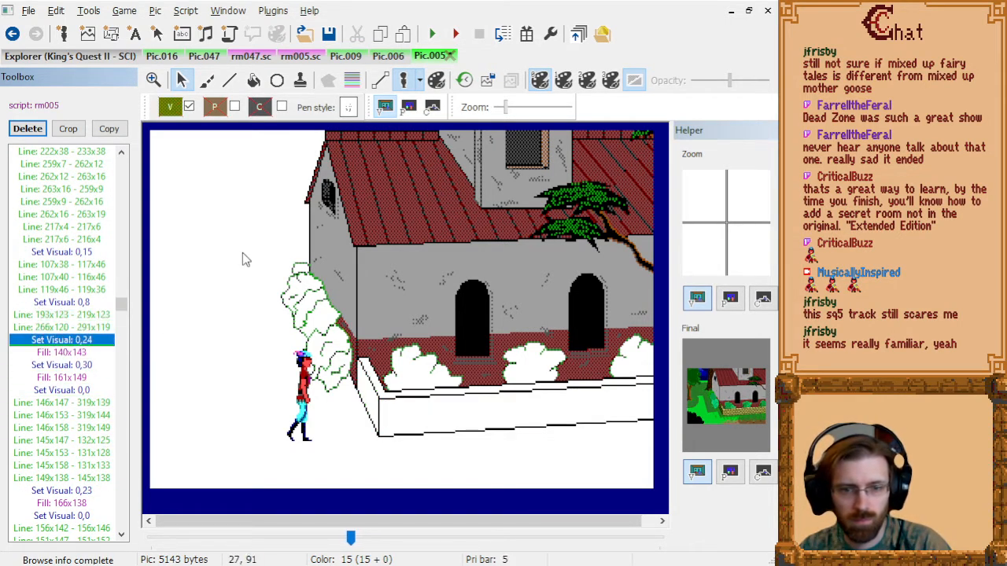
click(214, 107)
click(280, 179)
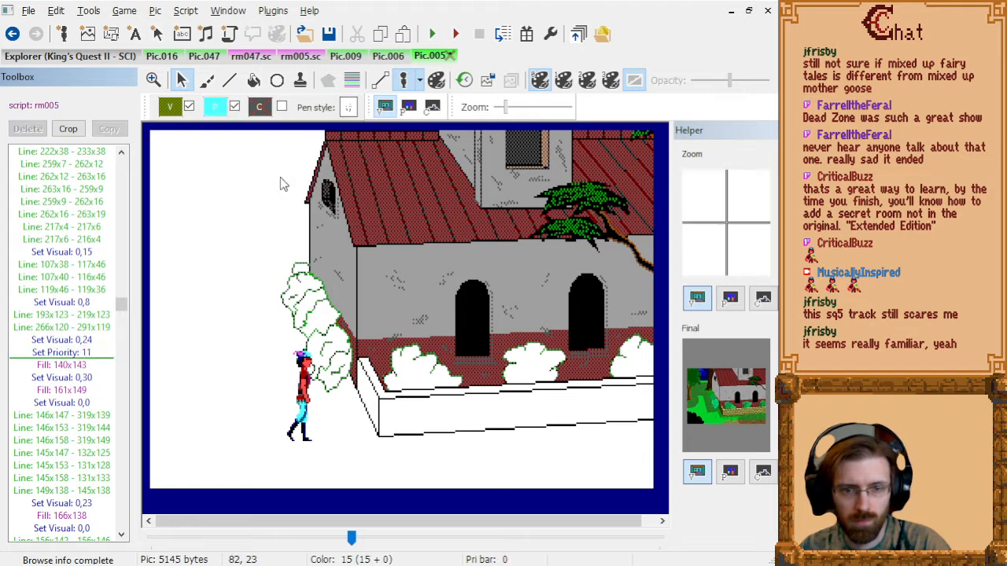
click(102, 353)
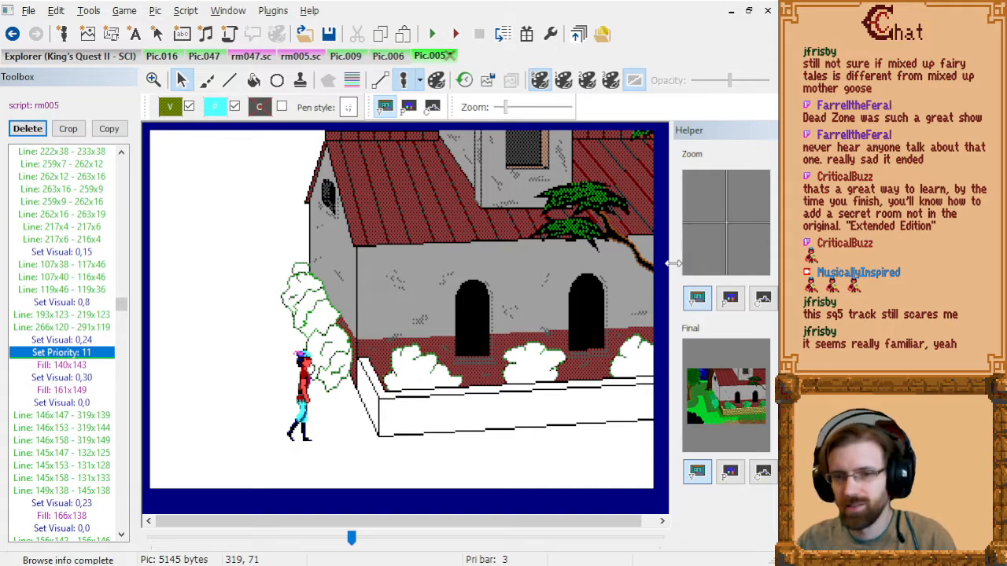
key(alt+Tab)
key(alt+Tab)
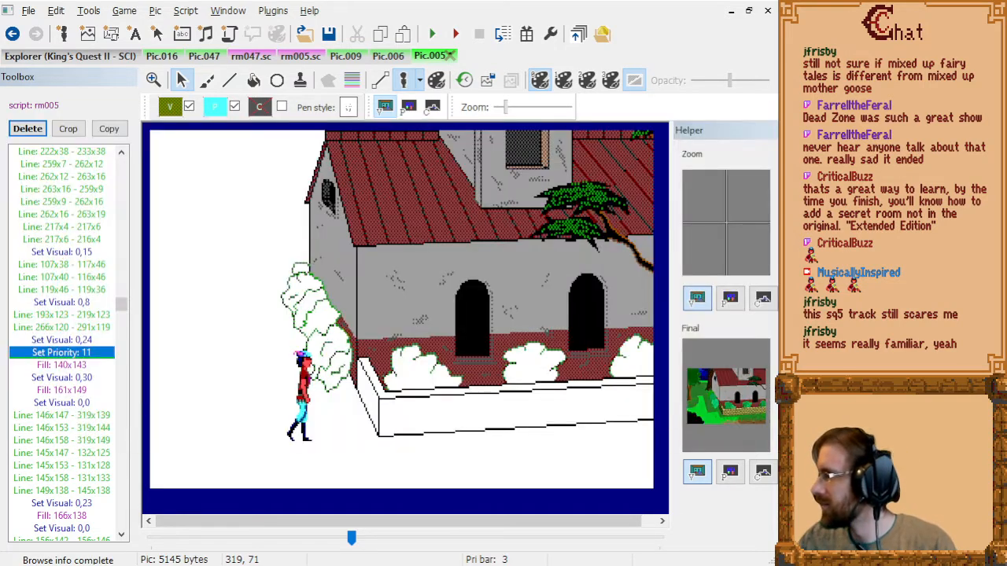
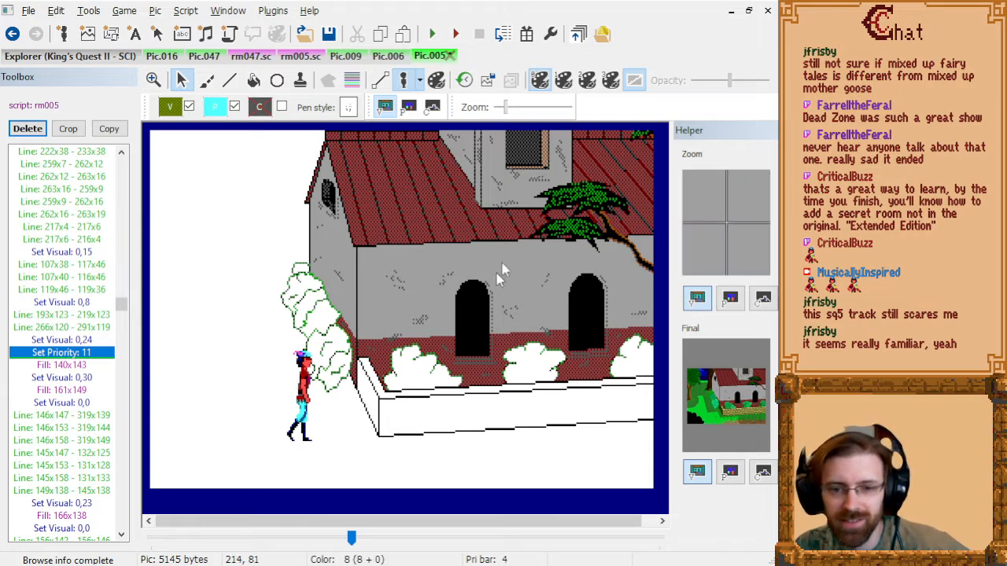
- Step through the brick wall's side and front fills and disable priority after the front fill, before the brick joint lines
click(91, 364)
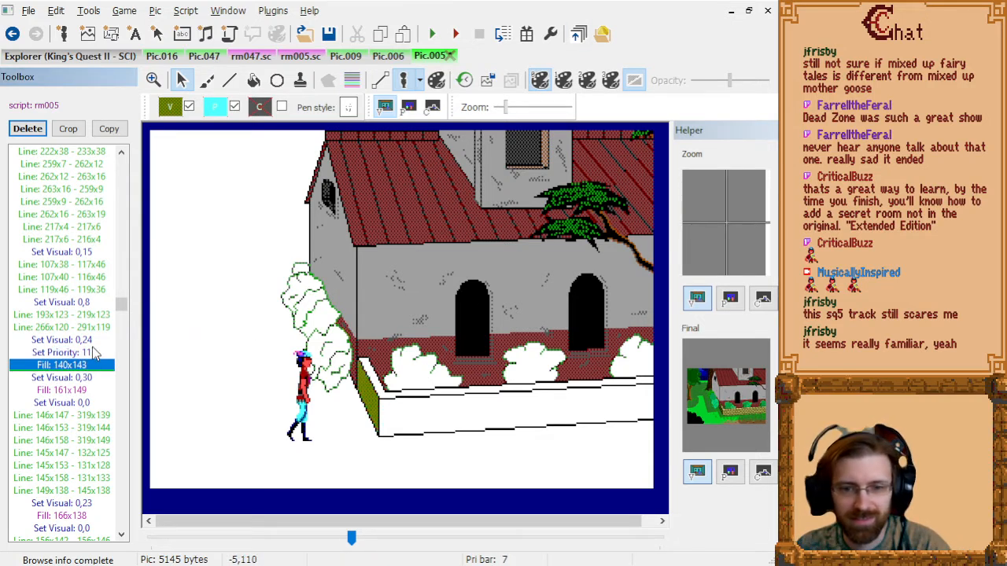
key(Down)
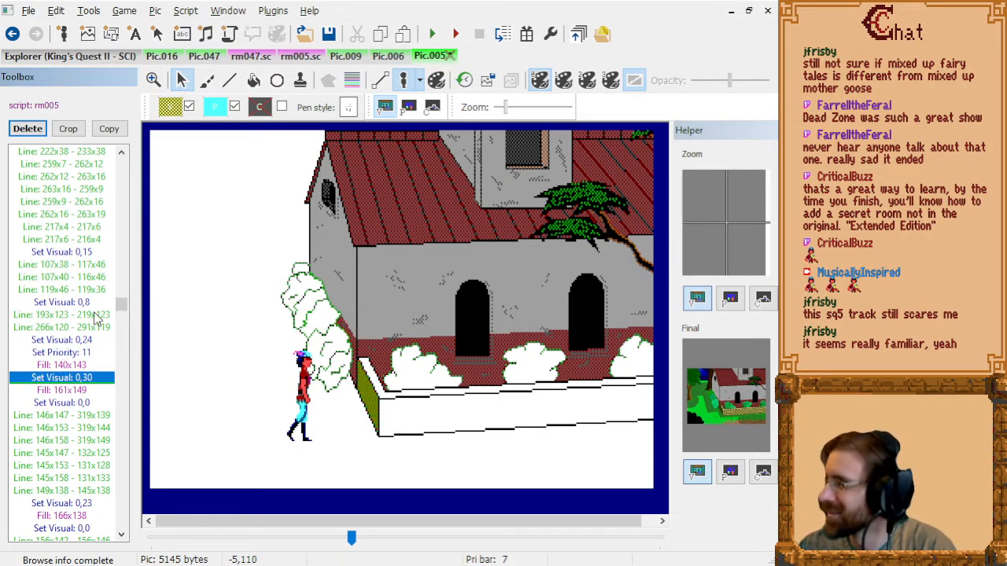
key(Down)
key(Down)
key(Up)
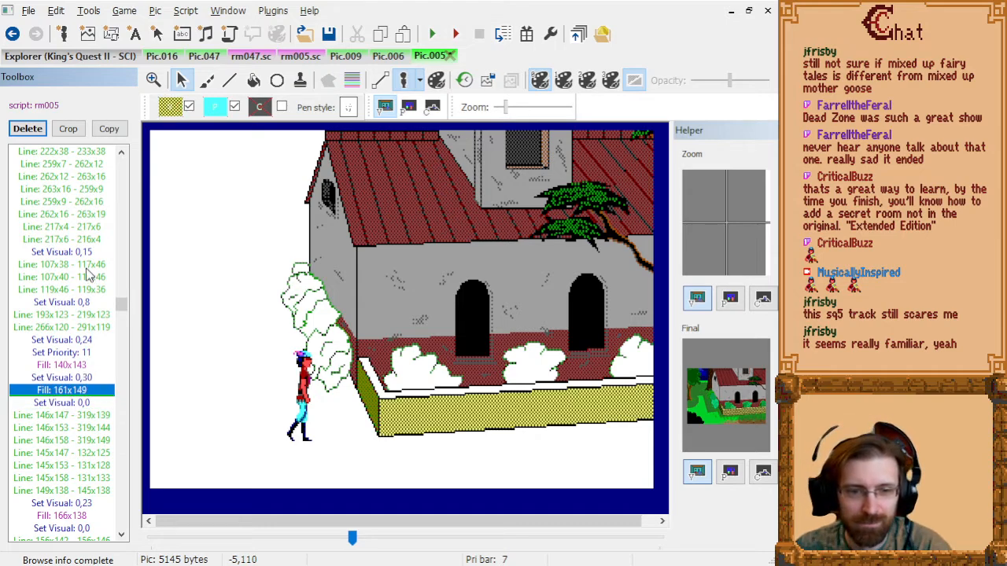
key(Up)
key(Up)
key(Up)
key(Down)
key(Down)
key(Down)
key(Down)
key(Down)
key(Down)
key(Down)
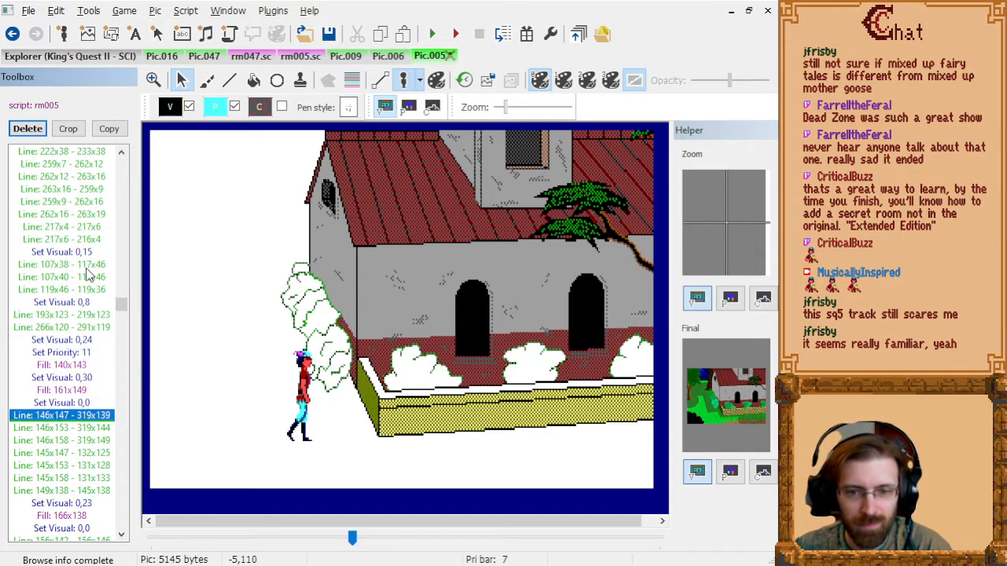
key(Up)
key(Up)
key(Up)
key(Up)
click(235, 107)
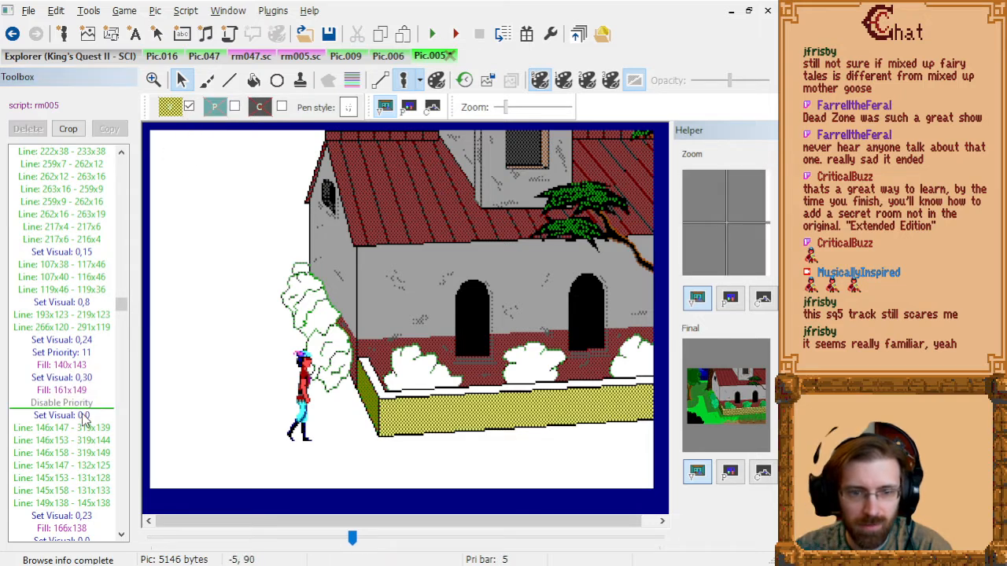
- Review the brick course lines that follow the wall's front fill and delete the Disable Priority command placed before them
key(Down)
key(Down)
key(Down)
key(Down)
key(Down)
key(Down)
key(Down)
key(Down)
key(Down)
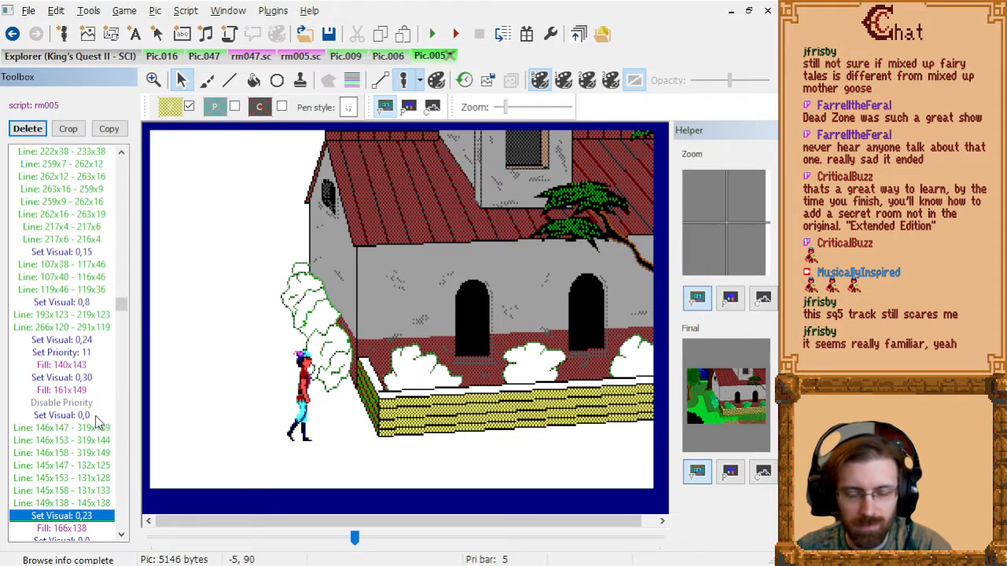
key(Up)
key(Up)
key(Up)
key(Up)
key(Up)
key(Up)
key(Up)
key(Up)
key(Up)
key(Down)
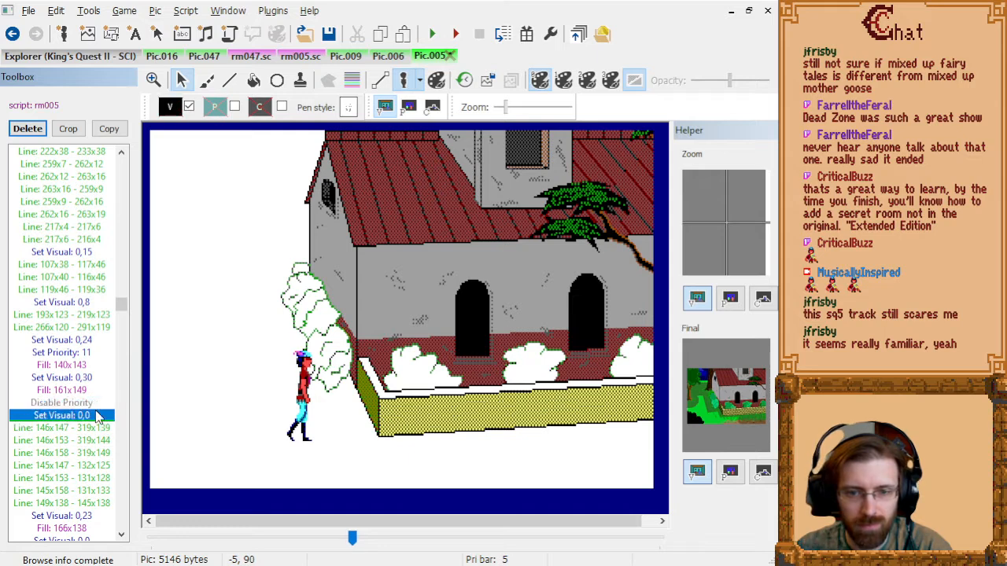
key(Up)
key(Up)
key(Down)
key(Delete)
- Step through the wall's horizontal and vertical brick joint lines to examine where the wall's drawing commands end
key(Down)
key(Down)
key(Down)
key(Down)
key(Down)
key(Down)
key(Down)
key(Down)
key(Down)
key(Down)
key(Down)
key(Down)
key(Down)
key(Down)
key(Down)
key(Down)
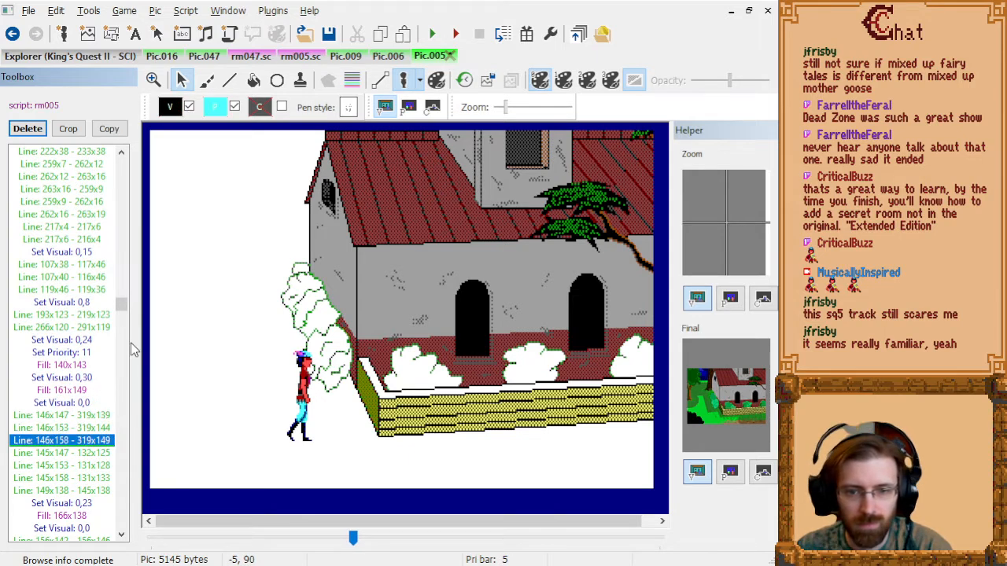
key(Down)
key(Down)
key(Down)
key(Down)
key(Down)
key(Down)
key(Down)
key(Down)
key(Down)
key(Down)
key(Down)
key(Down)
key(Down)
key(Down)
key(Down)
key(Down)
key(Down)
key(Down)
key(Down)
key(Down)
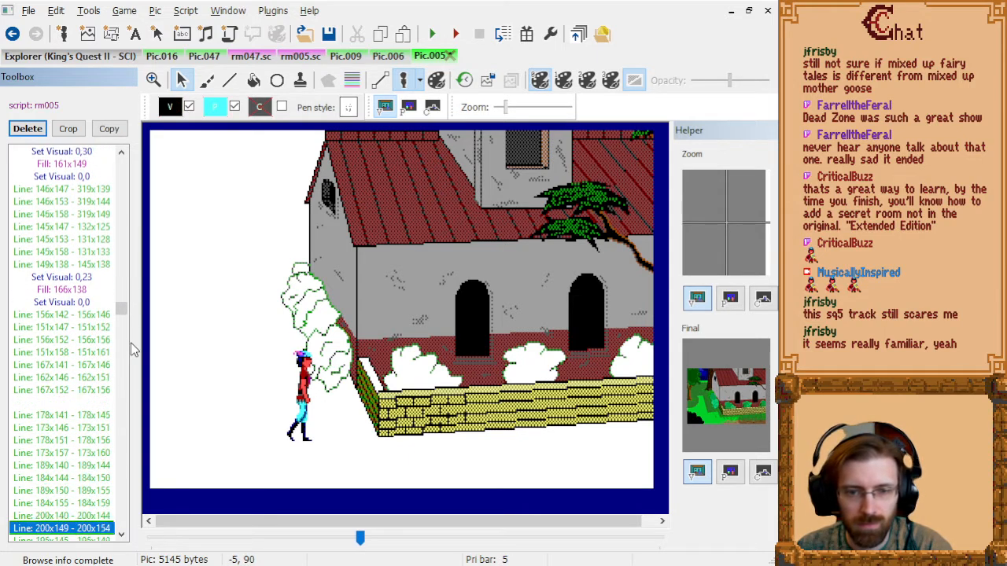
key(Down)
key(Down)
key(Down)
key(Down)
key(Down)
key(Down)
key(Down)
key(Down)
key(Down)
key(Down)
key(Down)
key(Down)
key(Down)
key(Down)
key(Down)
key(Down)
key(Down)
key(Down)
key(Down)
key(Down)
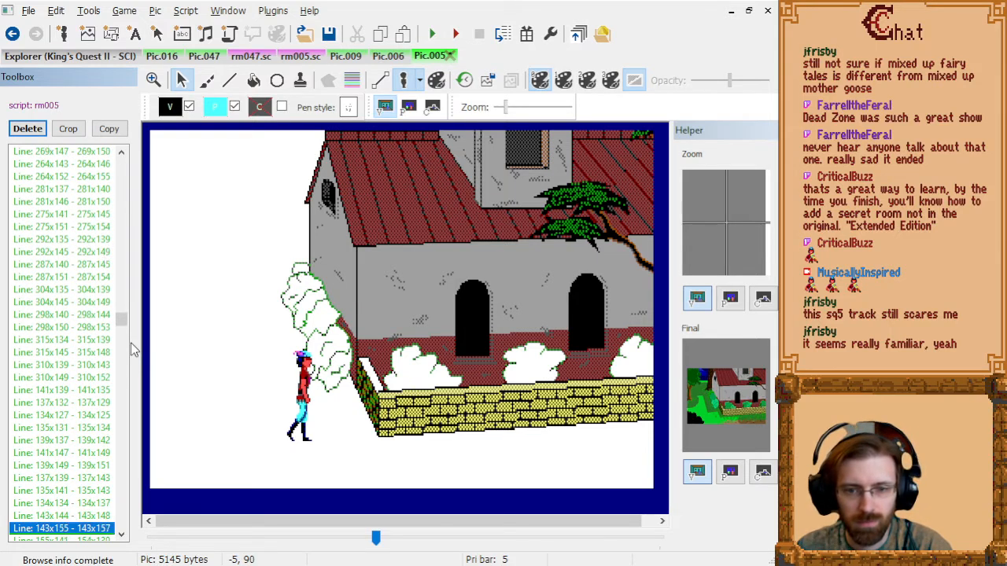
key(Down)
key(Down)
key(Down)
key(Down)
key(Down)
key(Down)
key(Down)
key(Down)
key(Down)
key(Down)
key(Down)
key(Down)
key(Down)
- Return to the wall's last fill, 144x135, and insert a Disable Priority command directly after it
key(Up)
key(Up)
key(Up)
key(Up)
key(Up)
key(Up)
key(Up)
key(Up)
key(Up)
key(Up)
key(Up)
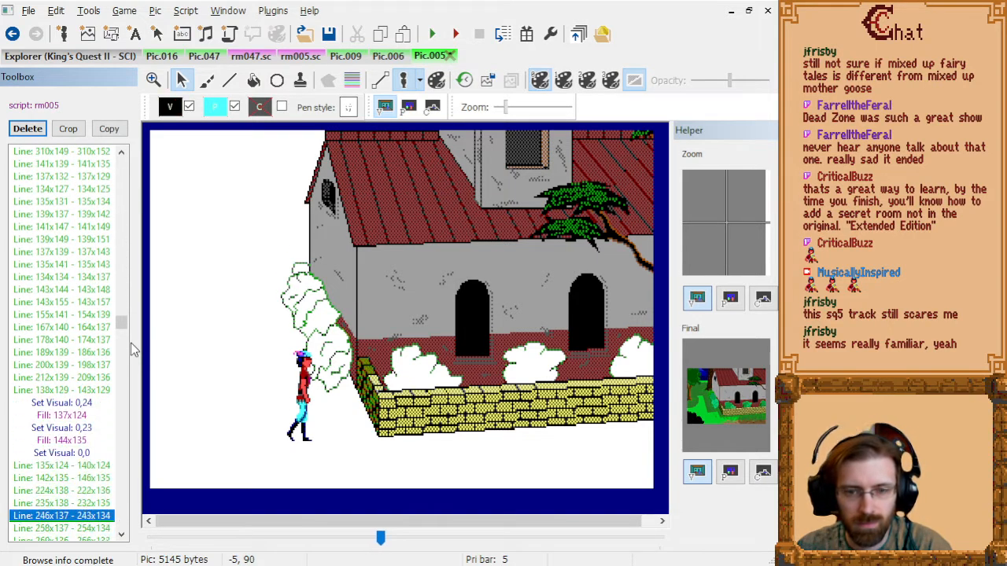
key(Down)
key(Down)
key(Down)
key(Down)
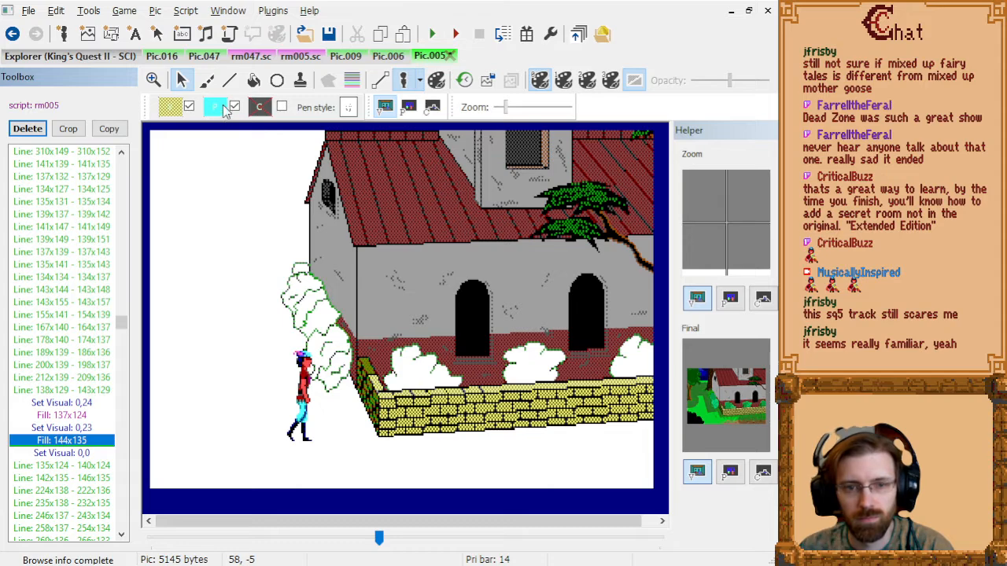
click(234, 107)
- Step through the drawing commands after the brick wall, from its joint lines past the tree outlines and ground fills to the pen strokes
click(67, 501)
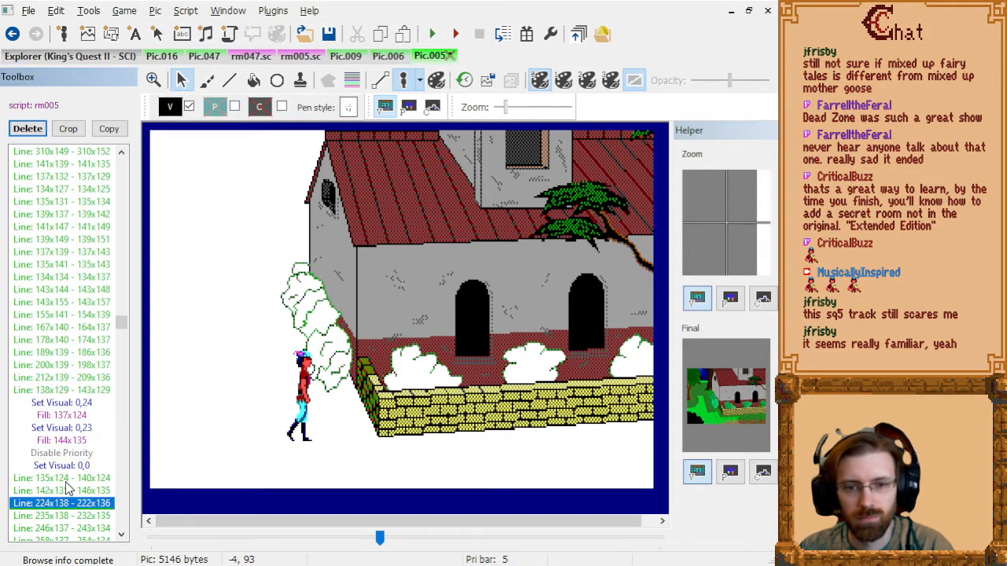
key(Down)
key(Down)
key(Down)
key(Down)
key(Down)
key(Down)
key(Down)
key(Down)
key(Down)
key(Down)
key(Down)
key(Down)
key(Down)
key(Down)
key(Down)
key(Down)
key(Down)
key(Down)
key(Down)
key(Down)
key(Down)
key(Down)
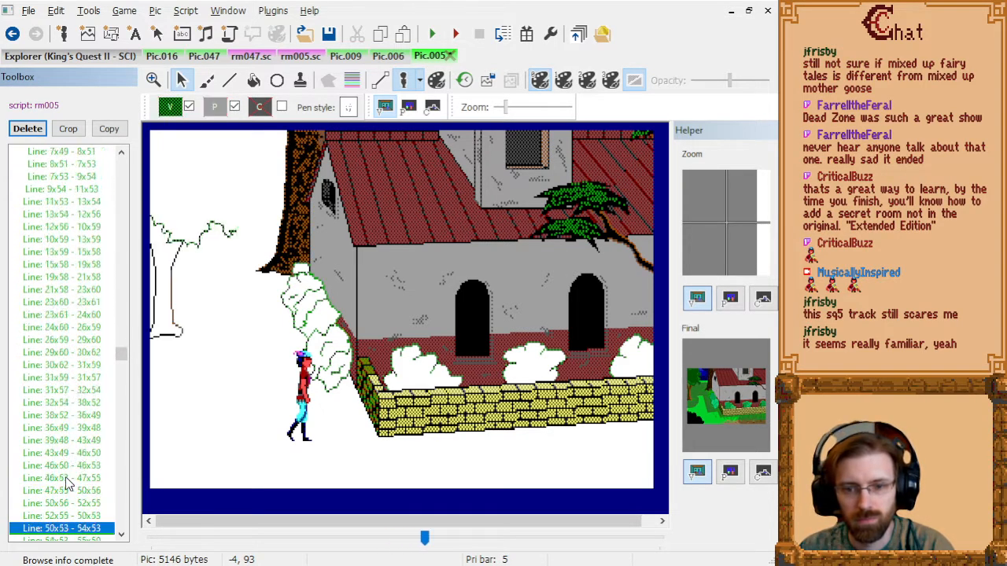
key(Down)
key(Down)
key(Down)
key(Down)
key(Down)
key(Down)
key(Down)
key(Down)
key(Down)
key(Down)
key(Down)
key(Down)
key(Down)
key(Down)
key(Down)
key(Down)
key(Down)
key(Down)
key(Down)
key(Down)
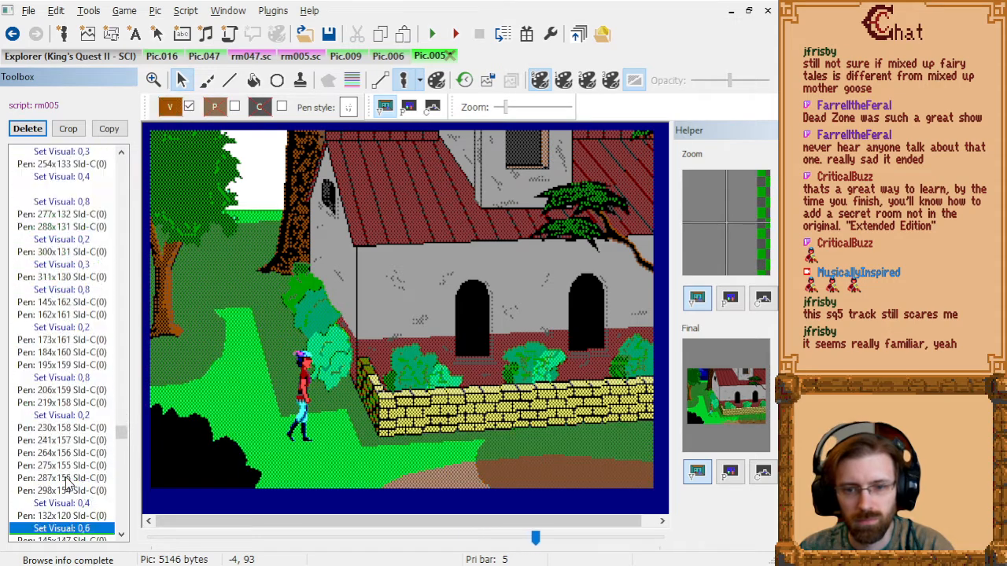
- Examine the line commands just before the pen strokes to locate where the strokes along the brick wall's upper edge begin
key(Page_Up)
key(Page_Up)
key(Down)
key(Down)
key(Down)
key(Down)
key(Down)
key(Down)
key(Down)
key(Down)
key(Down)
key(Down)
key(Down)
key(Down)
key(Down)
key(Down)
key(Down)
key(Down)
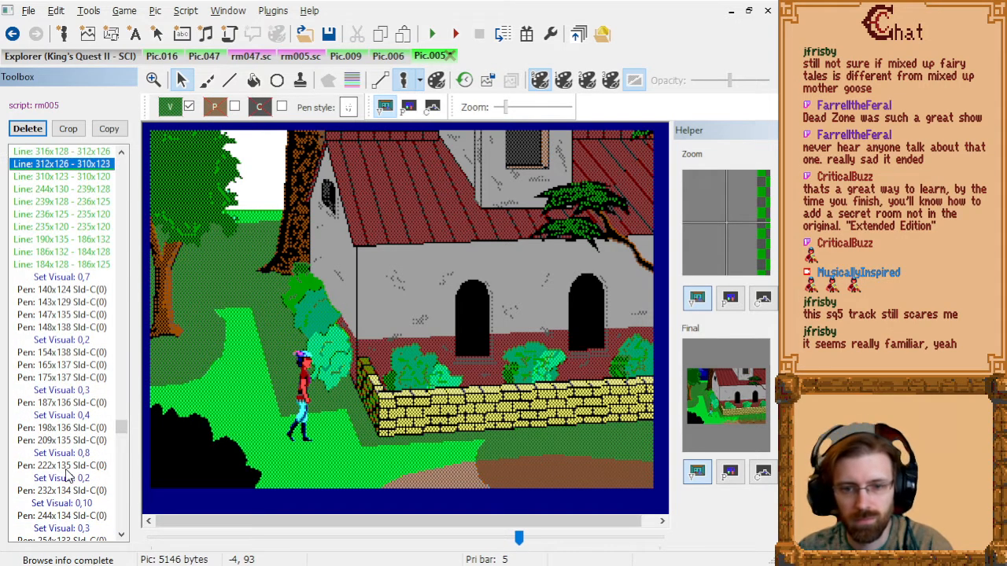
key(Up)
key(Up)
key(Up)
key(Up)
key(Up)
key(Up)
key(Up)
key(Up)
key(Up)
key(Up)
key(Up)
key(Up)
key(Up)
key(Up)
key(Down)
key(Down)
key(Down)
key(Down)
key(Down)
key(Down)
key(Down)
key(Down)
key(Down)
key(Down)
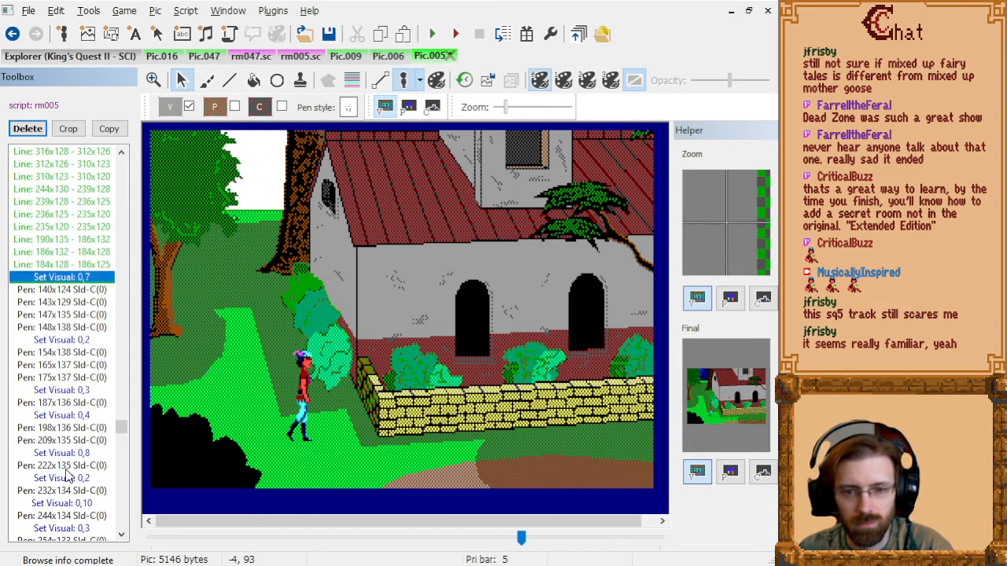
- Insert a Set Priority 6 command after Set Visual 0,7, just before the pen stroke at 140x124
key(Up)
key(Up)
key(Up)
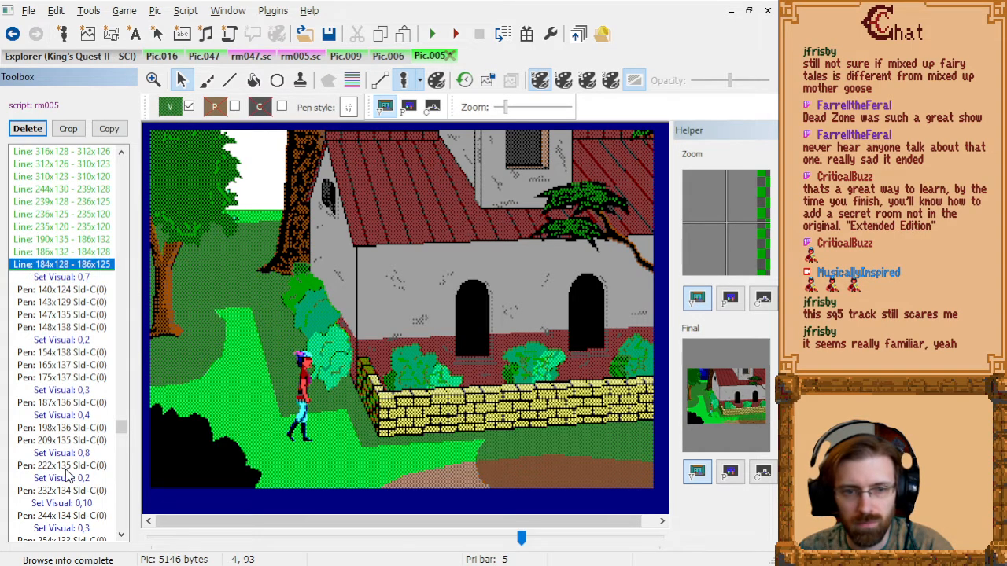
key(Down)
click(214, 107)
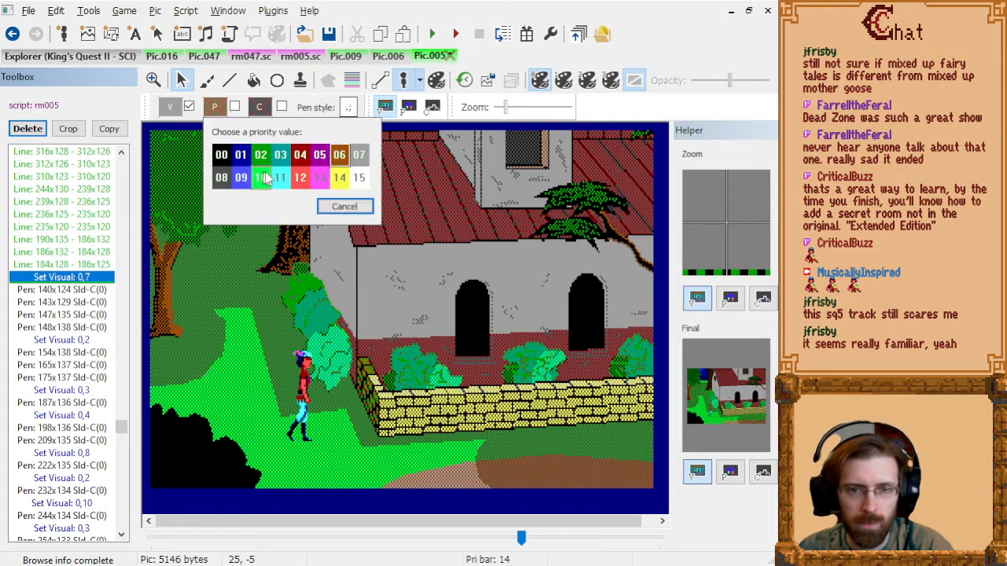
click(341, 154)
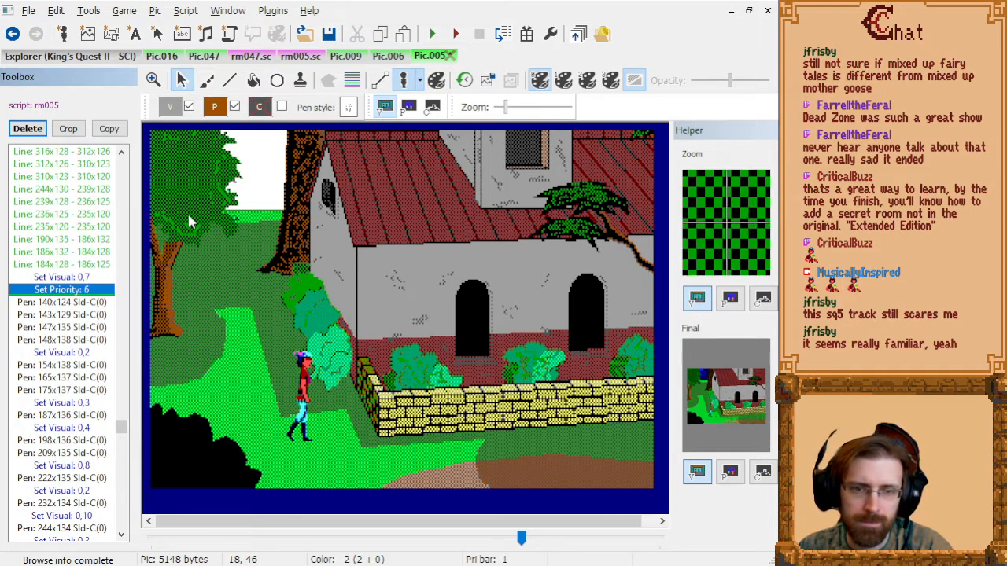
- Show the priority screen and step through the pen strokes from 140x124 to 173x161 to examine where those above the wall end
click(408, 108)
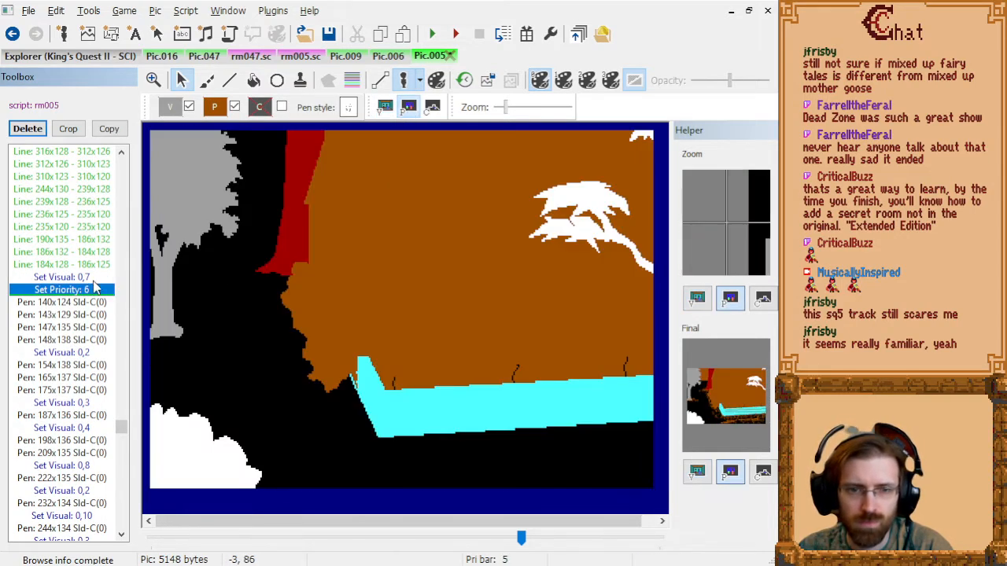
key(Down)
key(Down)
key(Down)
key(Down)
key(Down)
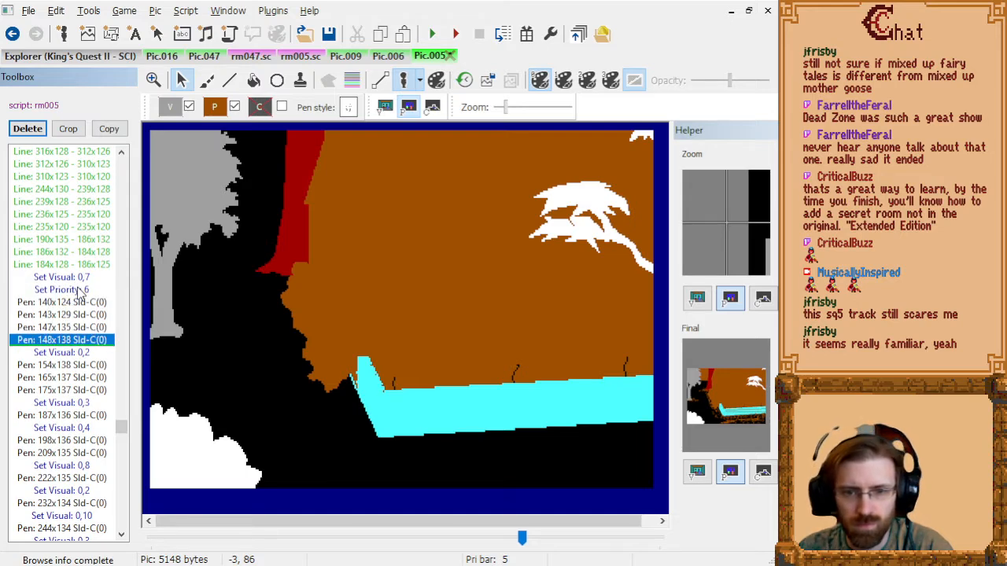
key(Down)
key(Down)
key(Down)
key(Down)
key(Down)
key(Down)
key(Down)
key(Down)
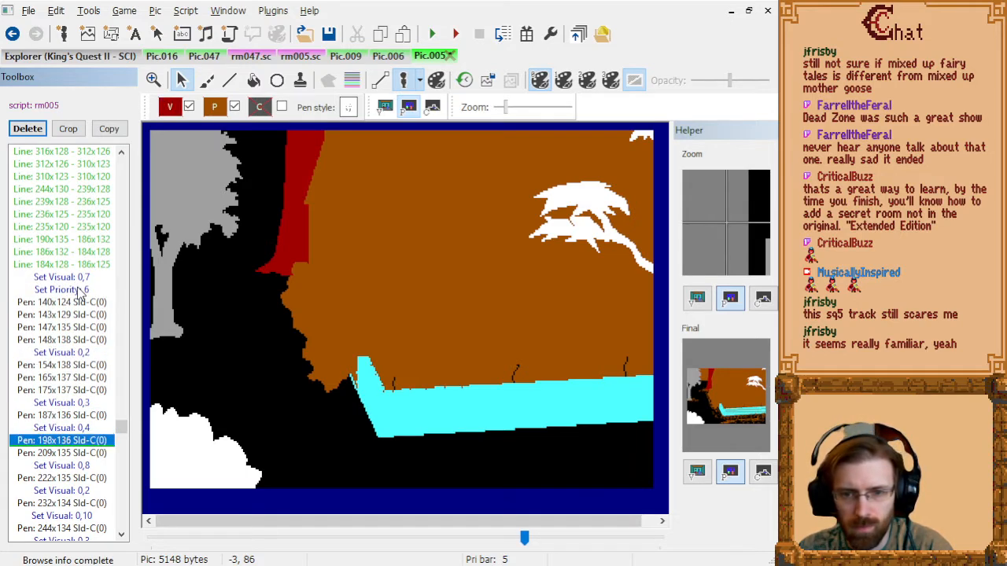
key(Down)
key(Down)
key(Down)
key(Down)
key(Down)
key(Down)
key(Down)
key(Down)
key(Down)
key(Down)
key(Down)
key(Down)
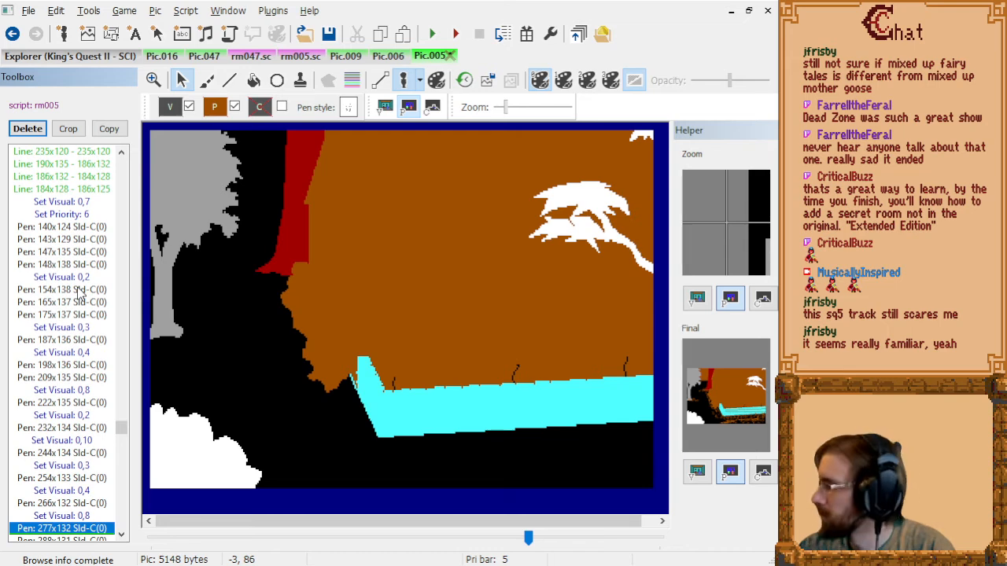
key(Down)
key(Down)
key(Down)
key(Down)
key(Down)
key(Down)
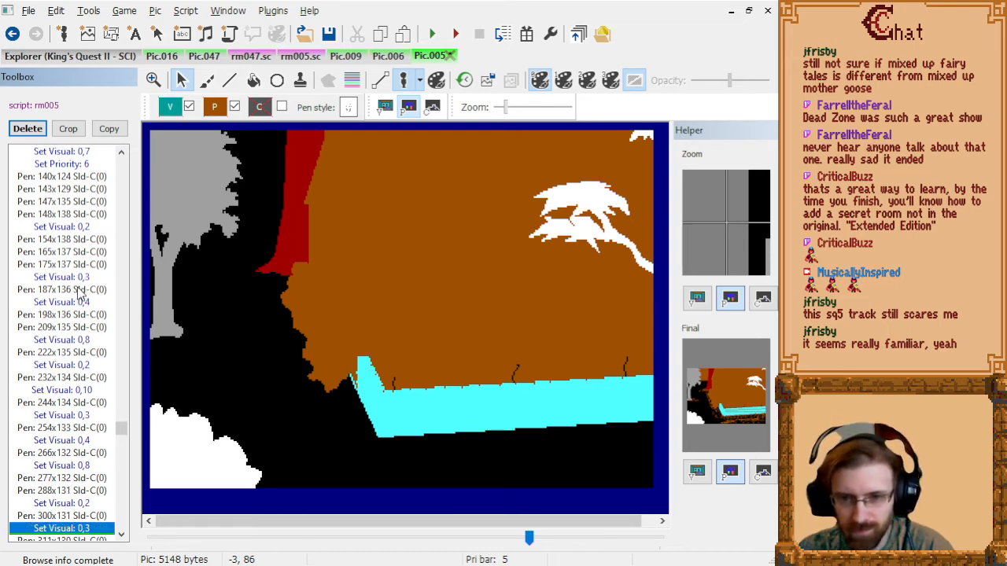
key(Down)
key(Down)
key(Down)
key(Down)
key(Down)
key(Down)
key(Down)
key(Down)
key(Down)
key(Down)
key(Down)
key(Down)
key(Down)
key(Down)
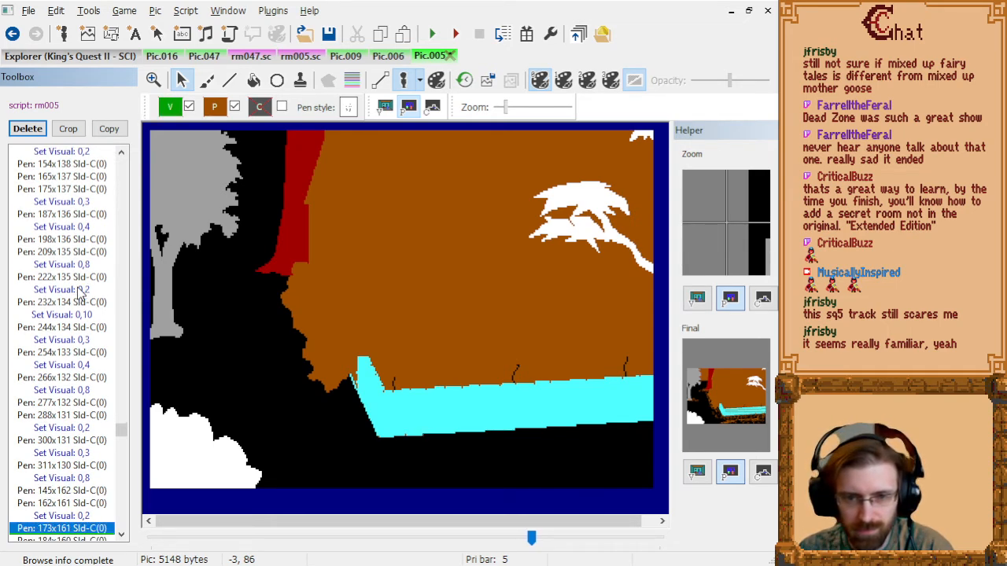
- Return to the last pen stroke along the wall's upper edge, 311x130, and insert a Disable Priority command directly after it
key(Up)
key(Up)
key(Up)
key(Up)
key(Up)
key(Up)
key(Up)
key(Up)
key(Up)
key(Up)
key(Up)
key(Up)
key(Up)
key(Up)
key(Up)
key(Up)
key(Up)
key(Up)
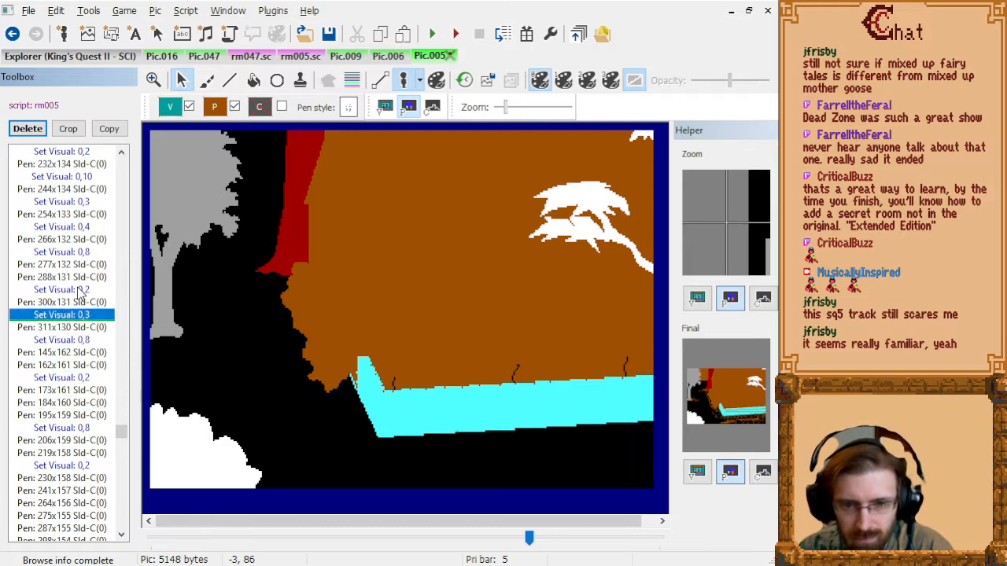
key(Down)
key(Down)
key(Down)
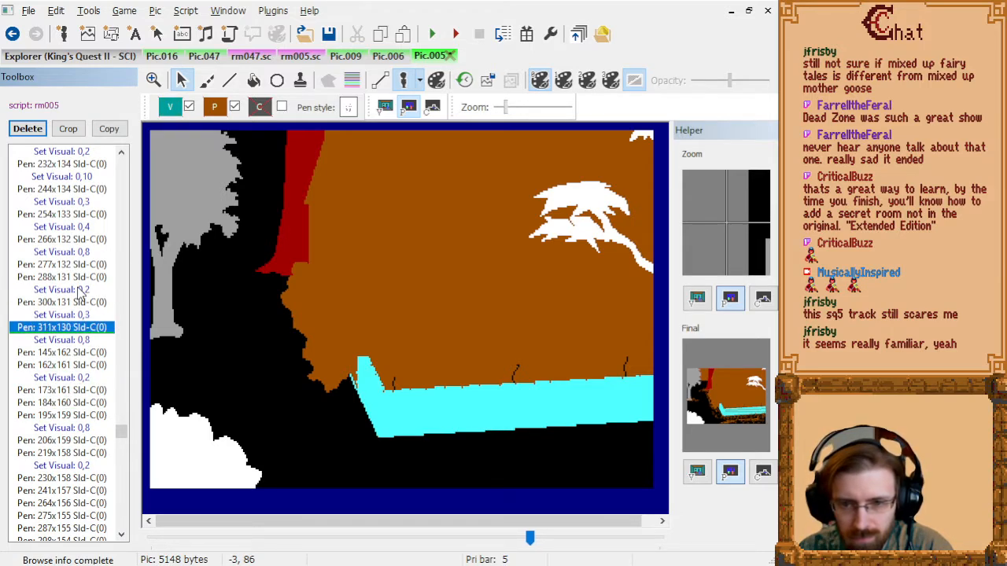
click(220, 112)
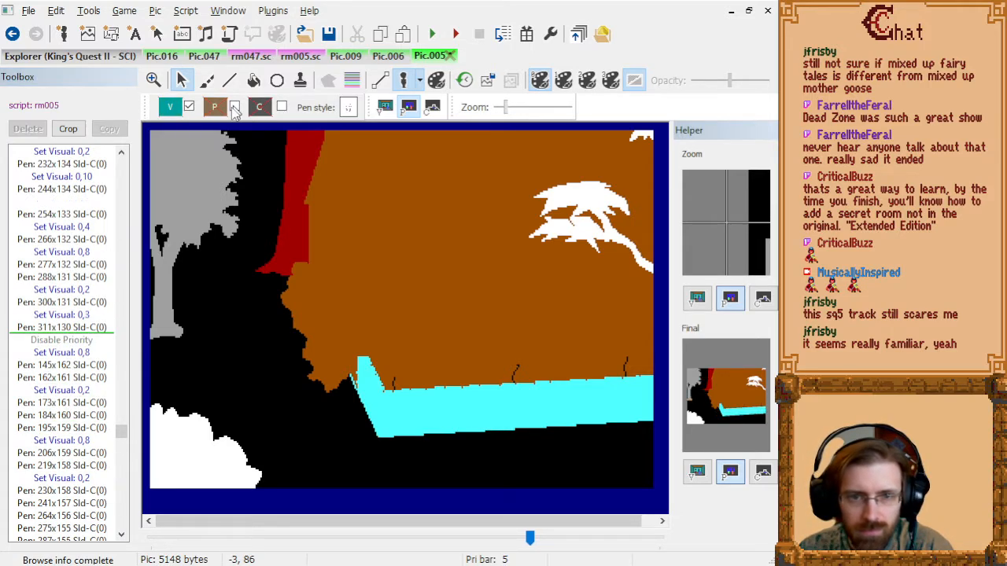
- Step through the pen strokes after the Disable Priority command, up to 287x155, to examine their effect on the priority screen
click(90, 365)
key(Down)
key(Down)
key(Down)
key(Down)
key(Down)
key(Down)
key(Down)
key(Down)
key(Down)
key(Down)
key(Down)
key(Down)
key(Down)
key(Down)
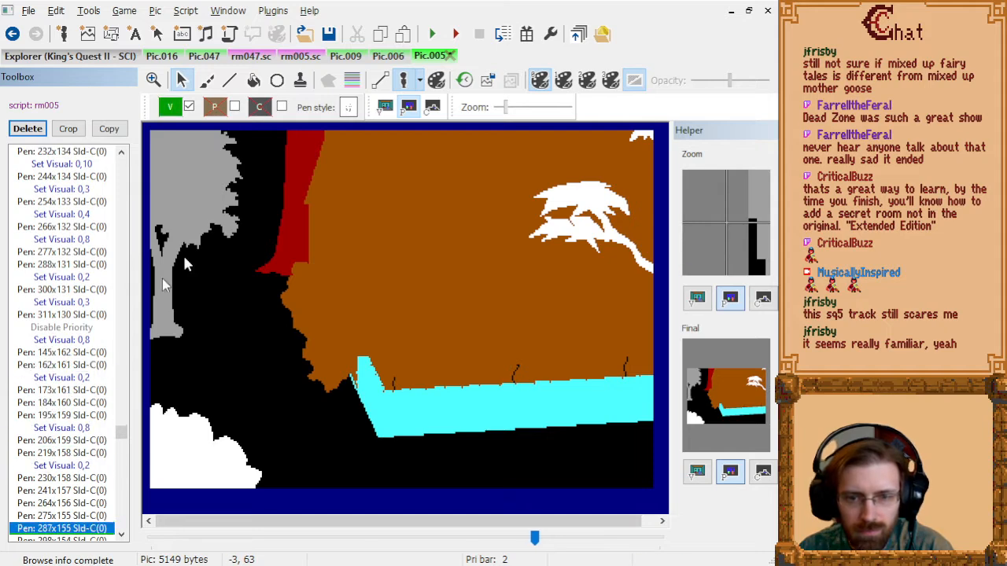
- Show the visual screen and step through the remaining drawing commands to the final Disable Control to examine the picture
click(385, 107)
click(79, 414)
key(Down)
key(Down)
key(Down)
key(Down)
key(Down)
key(Down)
key(Down)
key(Down)
key(Down)
key(Down)
key(Down)
key(Down)
key(Down)
key(Down)
key(Down)
key(Down)
key(Down)
key(Down)
key(Down)
key(Down)
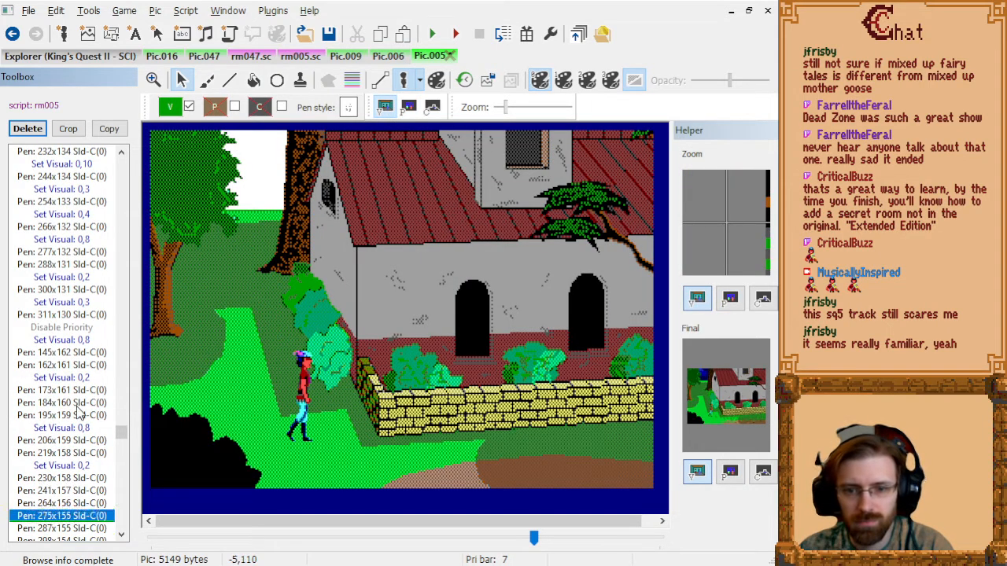
key(Down)
key(Down)
key(Down)
key(Down)
key(Down)
key(Down)
key(Down)
key(Down)
key(Down)
key(Down)
key(Down)
key(Down)
key(Down)
key(Down)
key(Down)
key(Down)
key(Down)
key(Down)
key(Down)
key(Down)
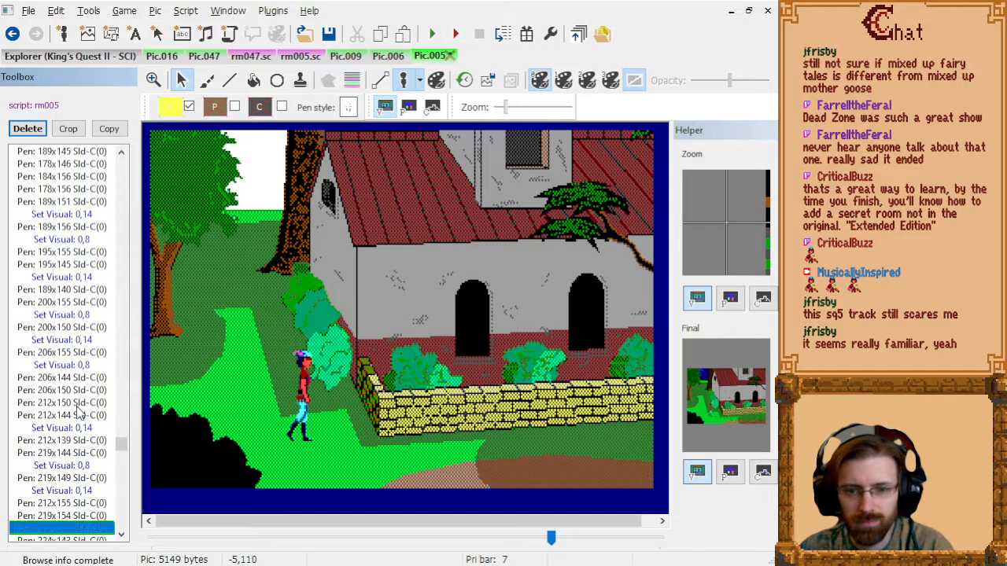
key(Down)
key(Down)
key(Down)
key(Down)
key(Down)
key(Down)
key(Down)
key(Down)
key(Down)
key(Down)
key(Down)
key(Down)
key(Down)
key(Down)
key(Down)
key(Down)
key(Down)
key(Down)
key(Down)
key(Down)
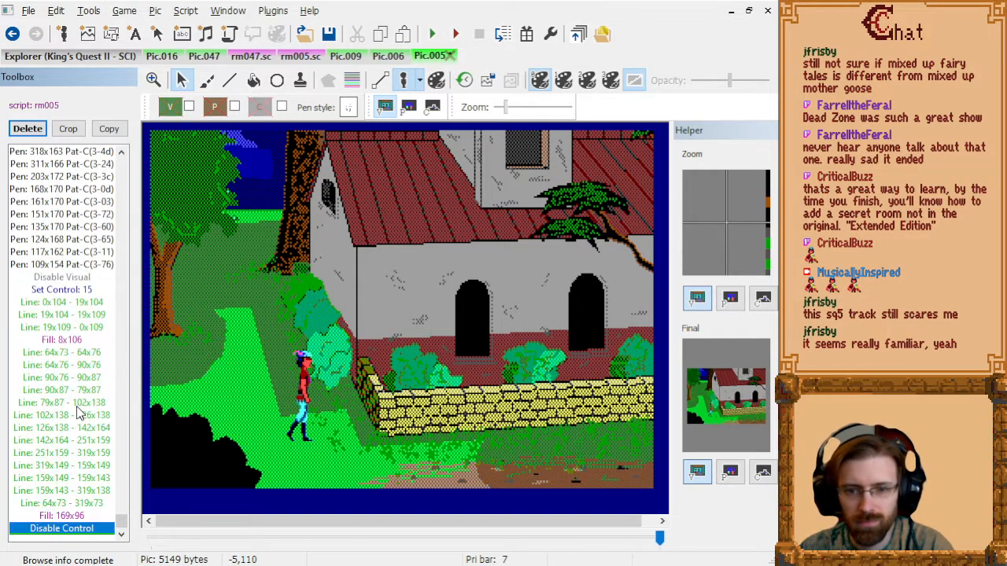
- Rebuild the game package, dismiss its output report, and place the test character behind the brick wall near the second archway
click(526, 33)
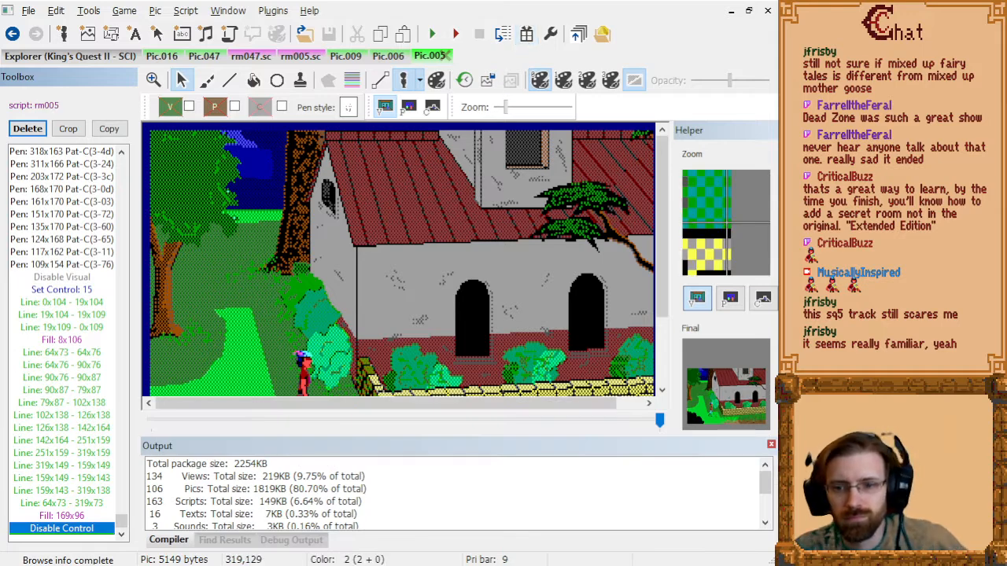
click(771, 446)
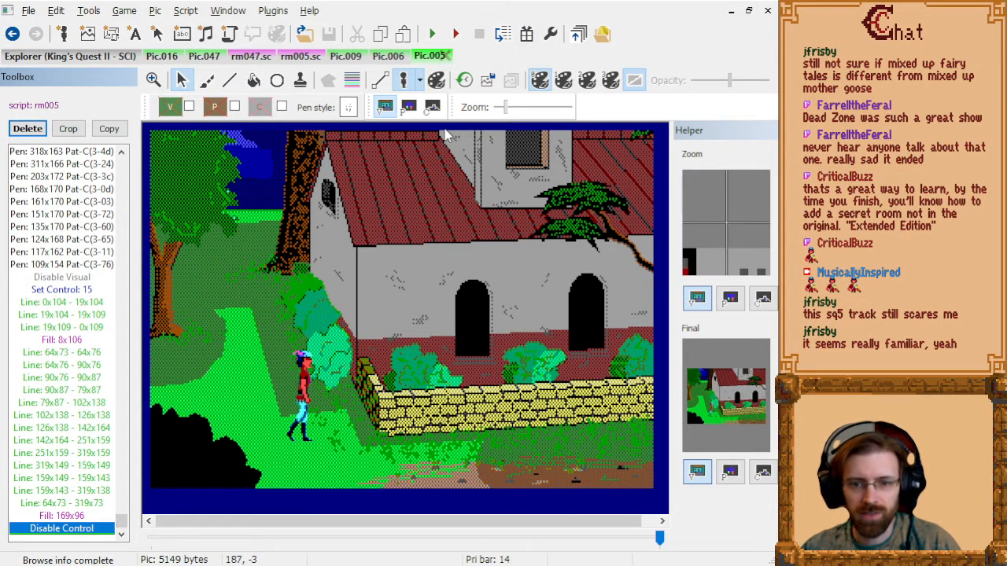
drag(303, 390, 633, 389)
drag(576, 375, 466, 344)
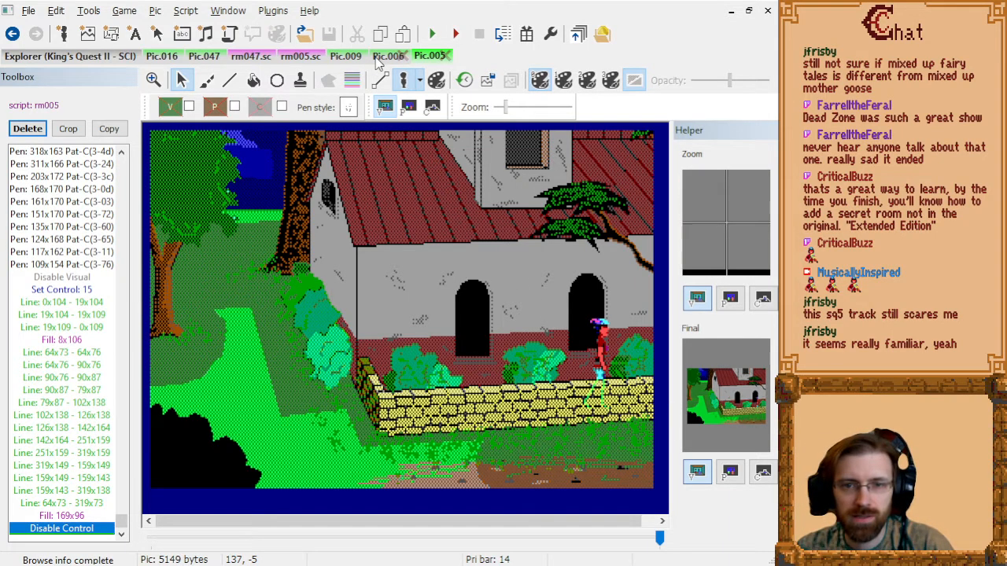
- Rebuild the game package and run King's Quest II, beginning a new game
click(527, 34)
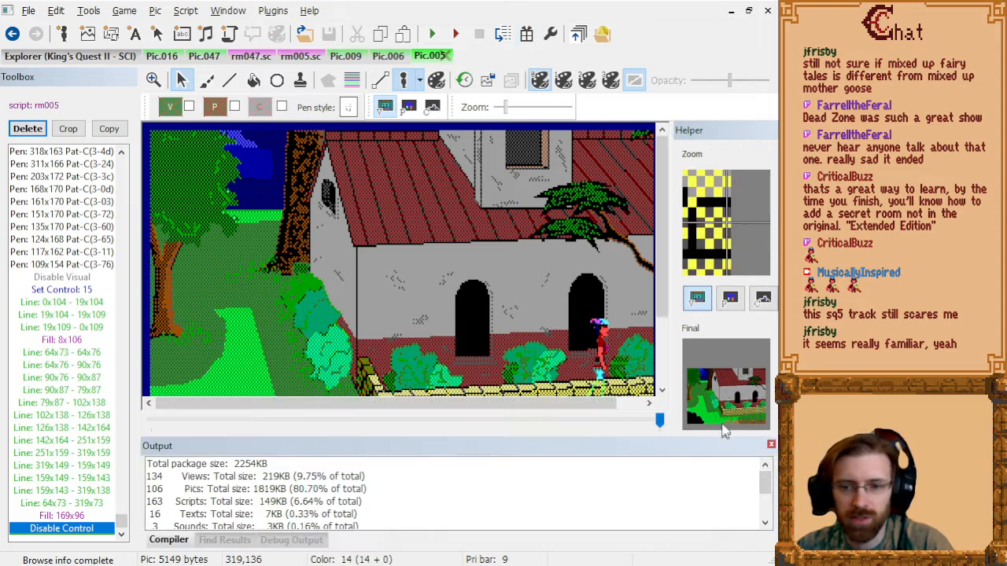
click(771, 446)
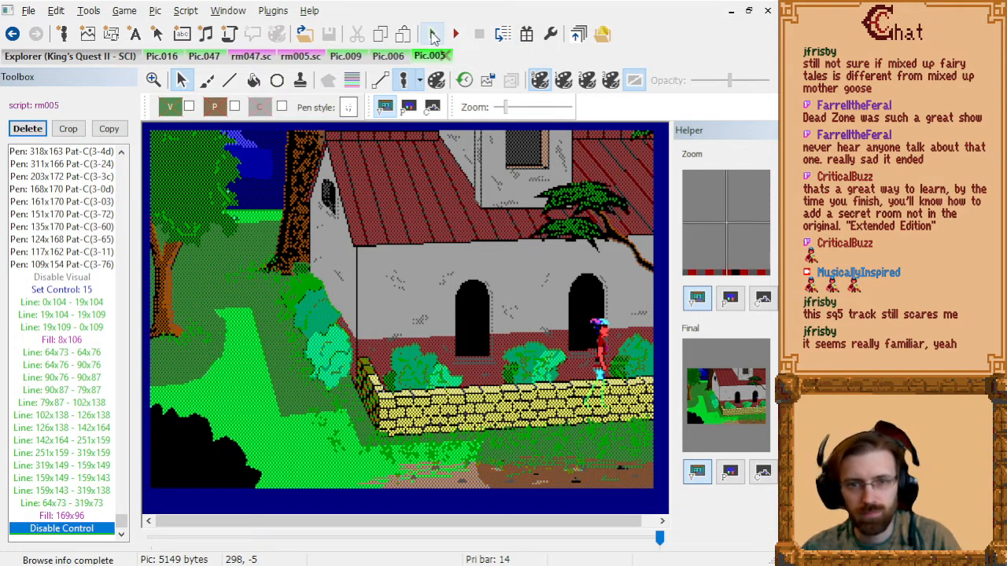
click(435, 35)
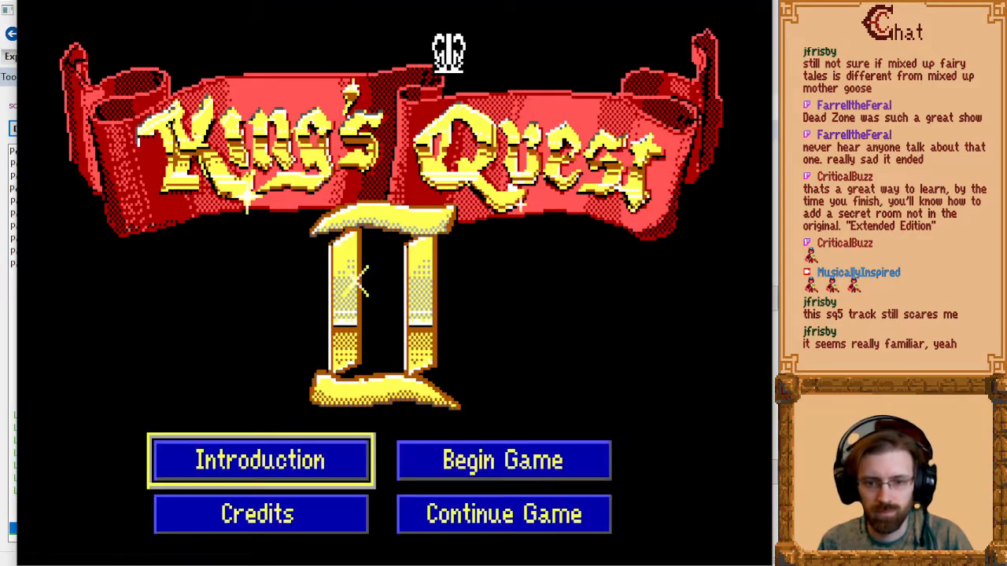
key(Right)
key(Return)
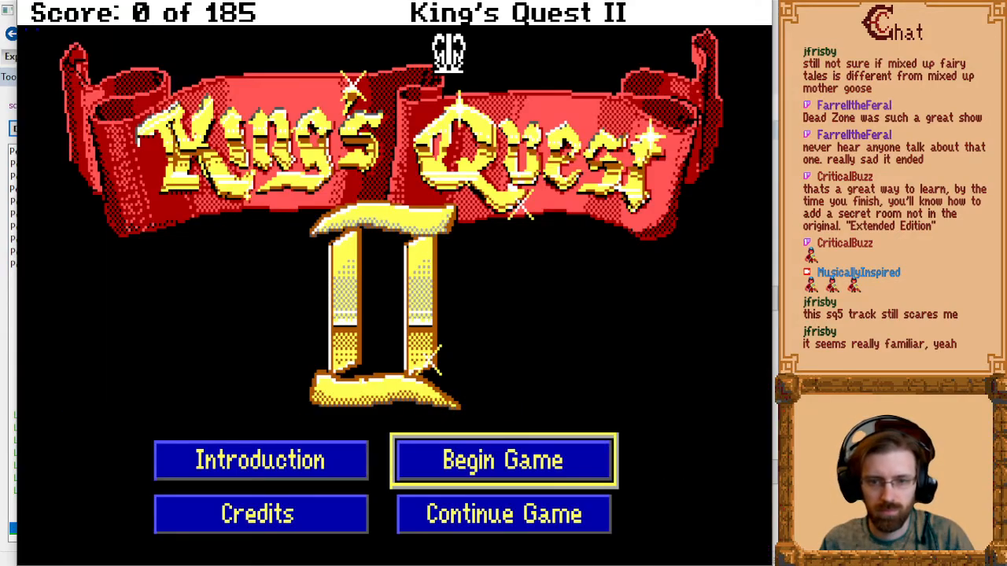
- Walk the character east from the starting beach through the forest and north to the monastery room
key(Right)
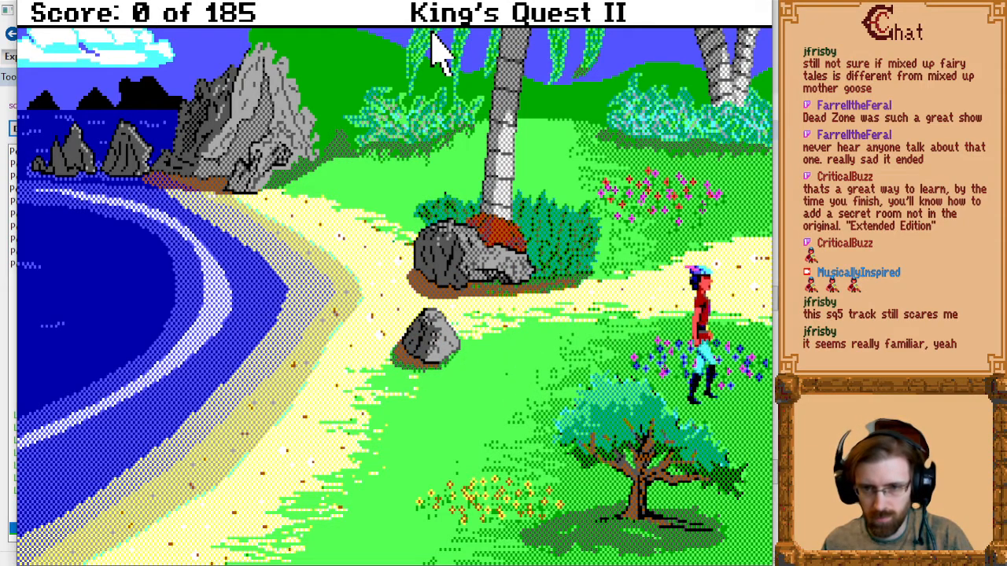
key(Page_Down)
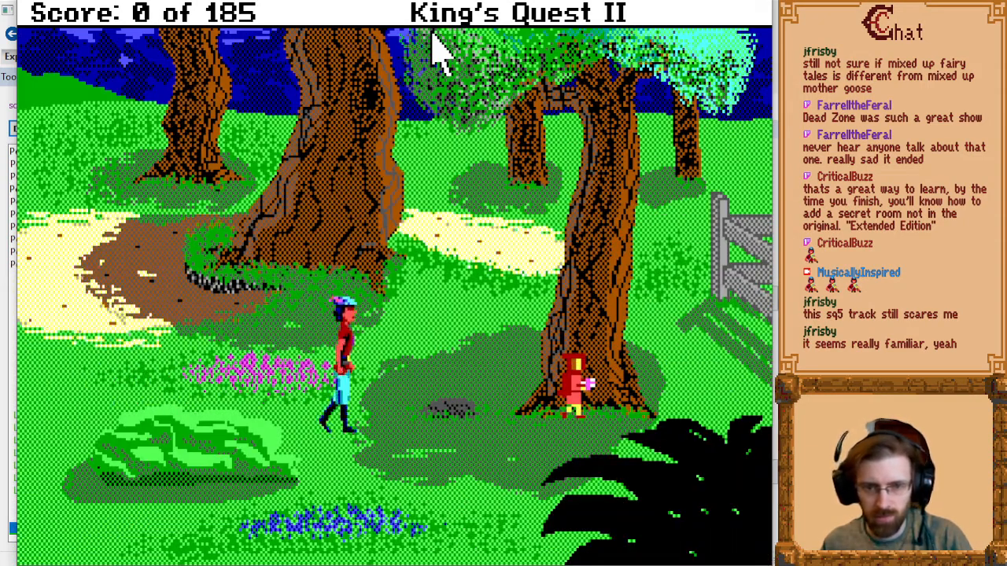
key(Right)
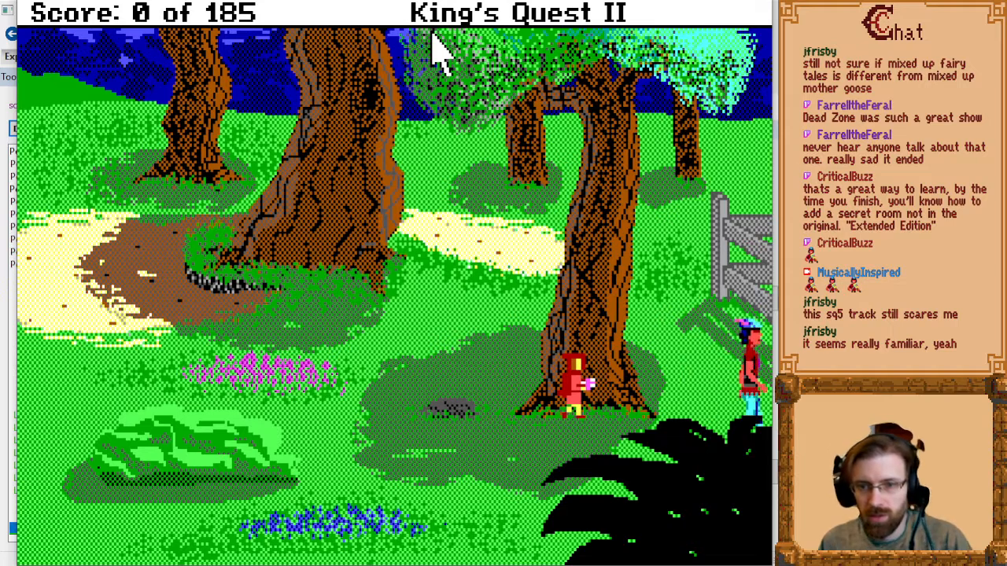
key(Page_Up)
key(Right)
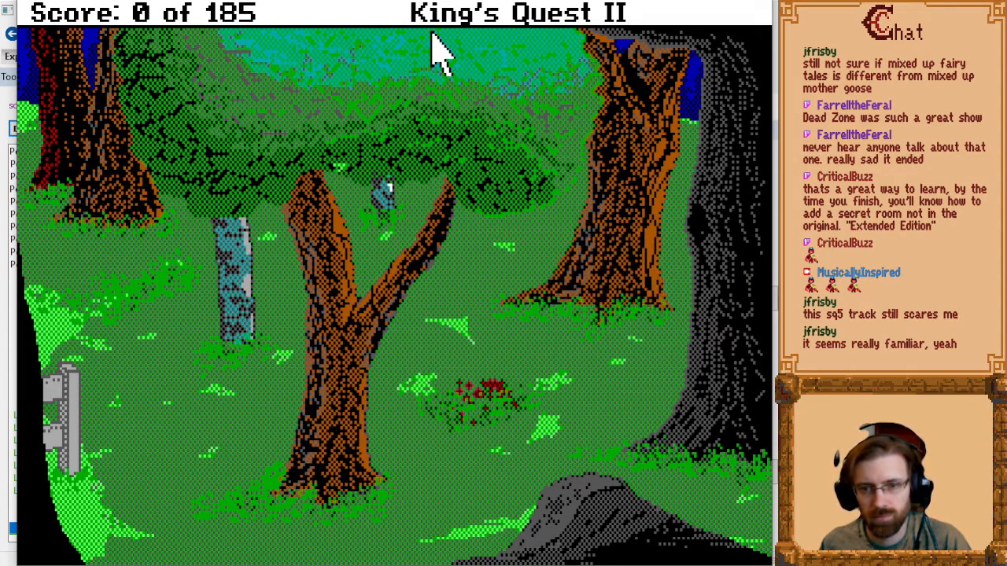
key(Up)
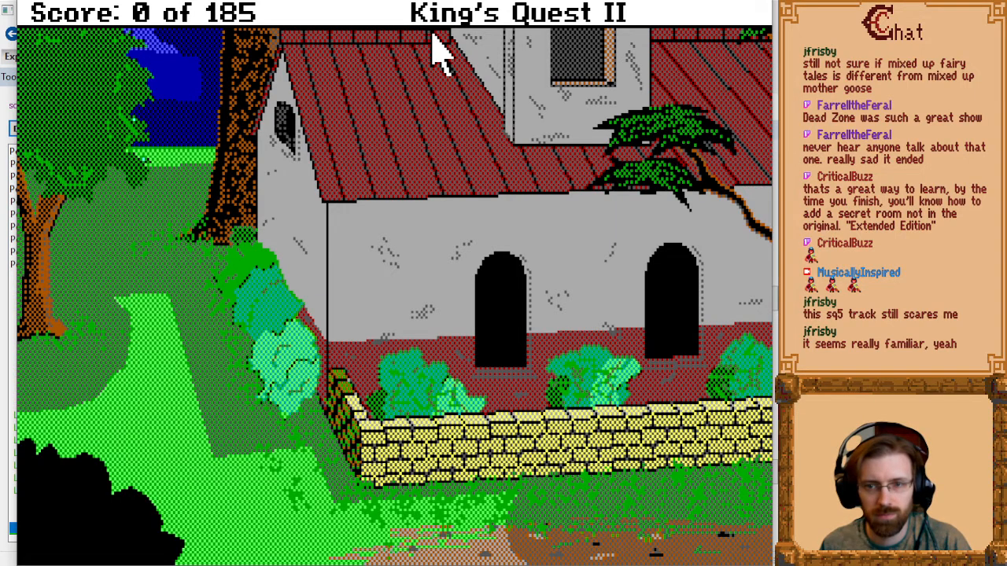
- Walk the character out from behind the building and around the upper path to test the scenery's priorities
key(Left)
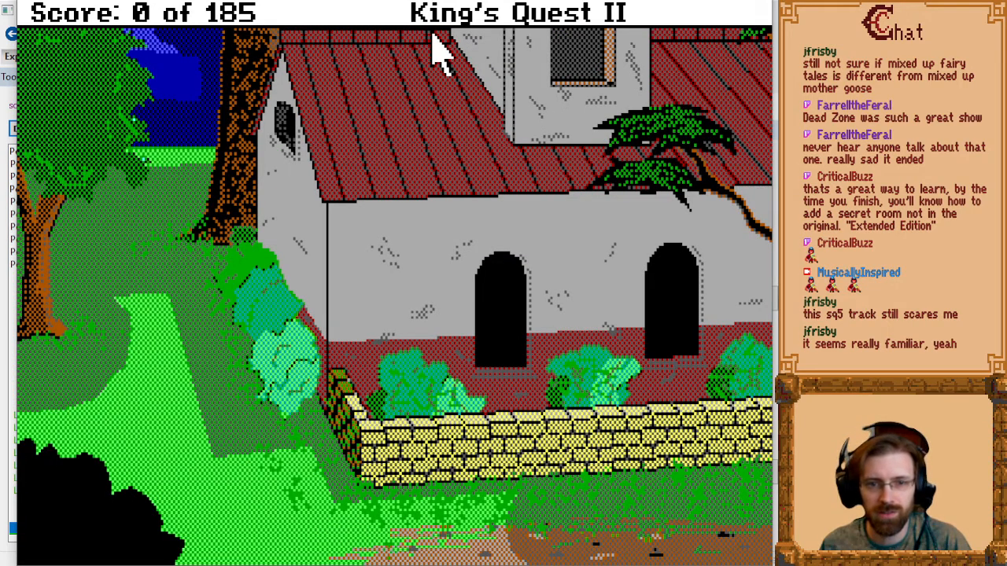
key(Right)
key(Left)
key(Up)
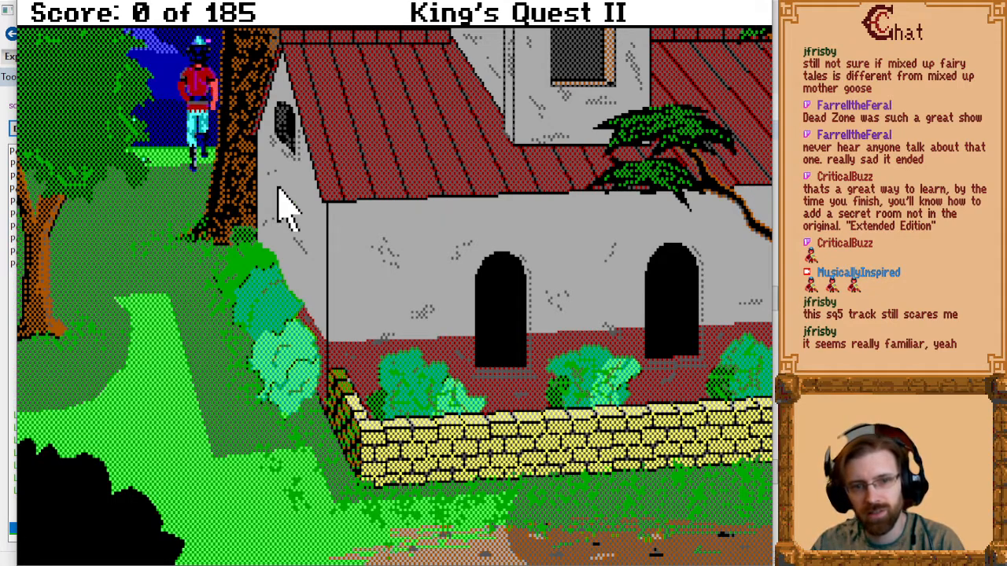
key(Down)
key(Up)
key(Down)
key(Left)
key(Right)
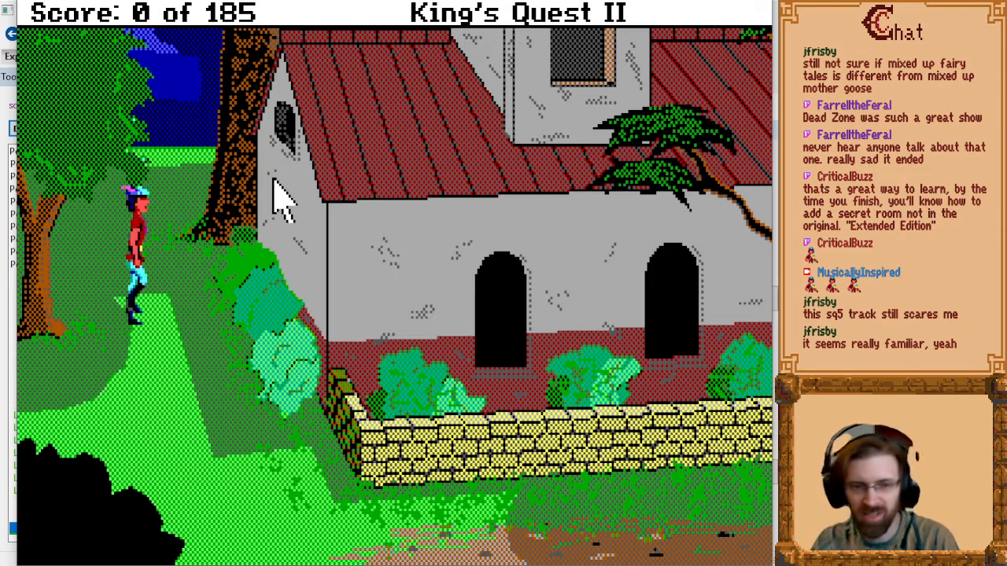
- Walk the character back and forth around the large trunk and the leafy tree to test their priorities and barriers
key(Left)
key(Up)
key(Right)
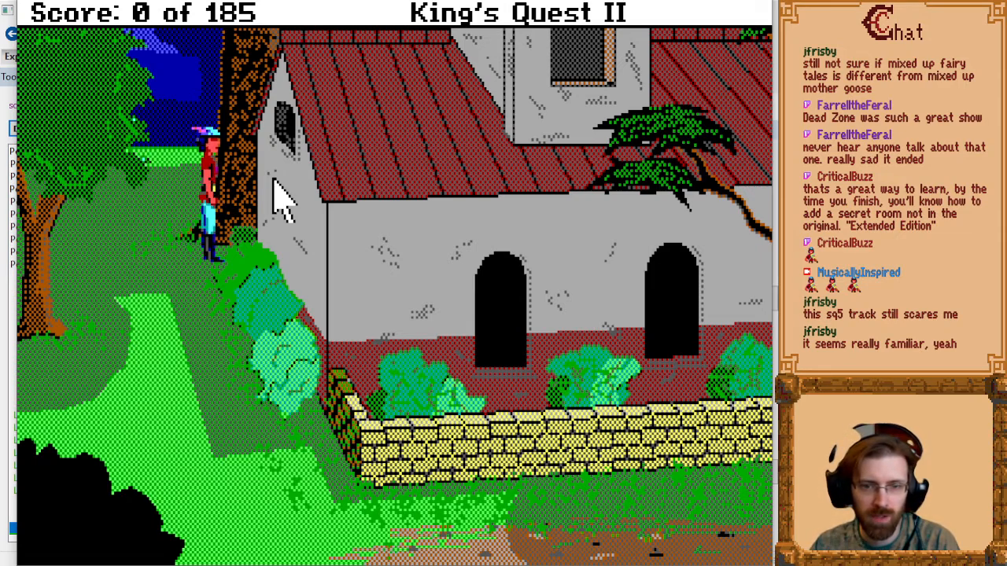
key(Left)
key(Right)
key(Left)
key(Right)
key(Left)
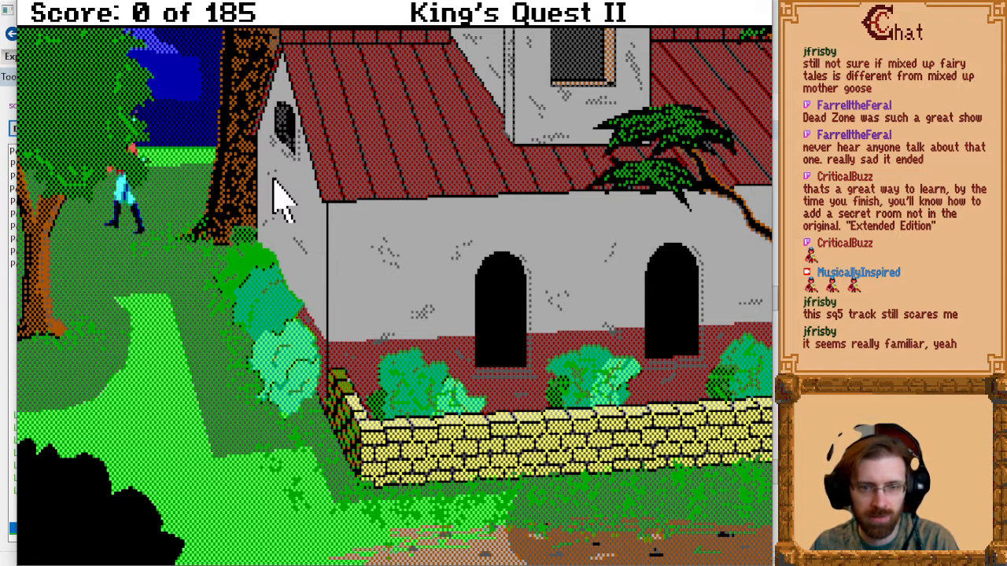
key(Right)
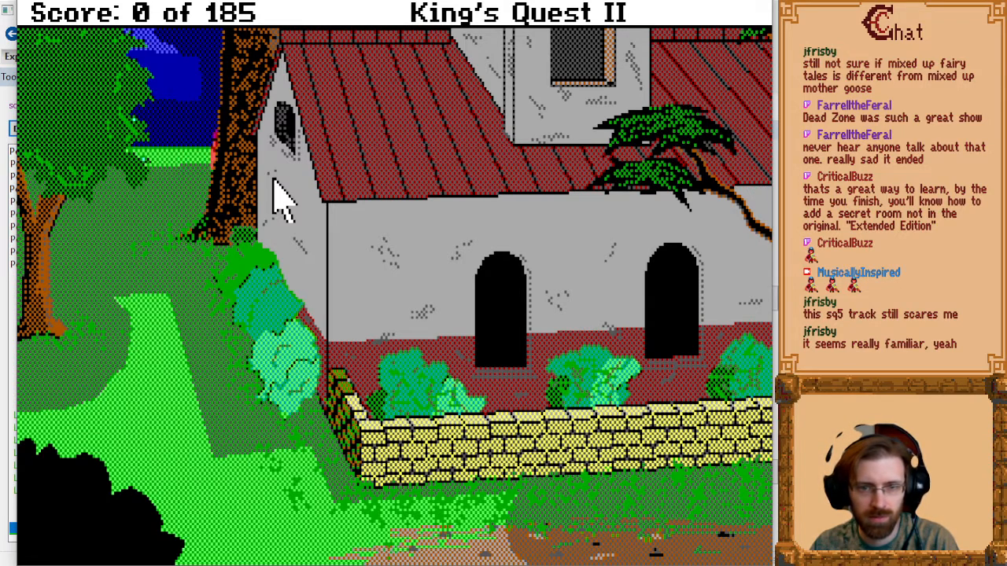
key(Left)
key(Down)
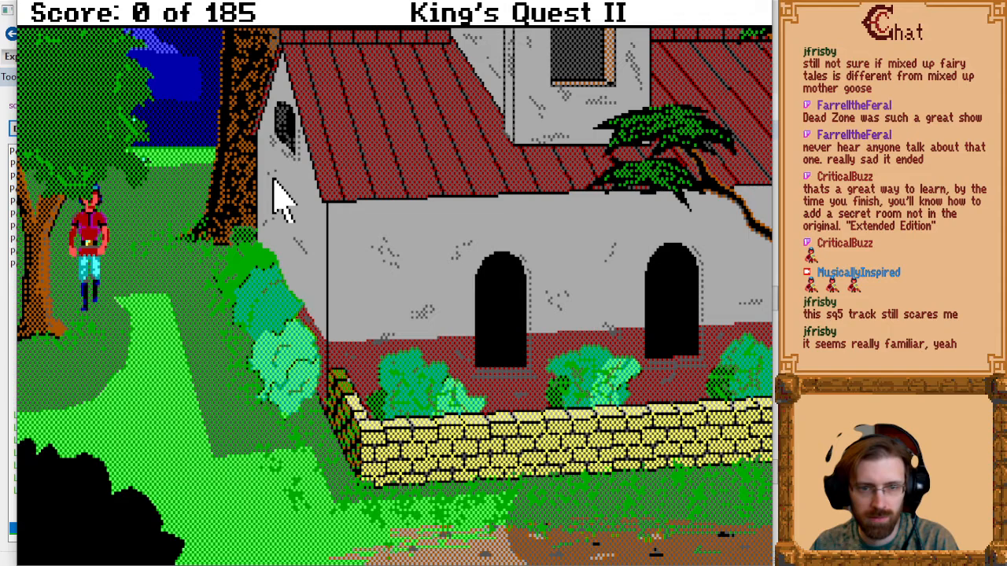
- Walk the character to the brick wall's near corner and along its short side to test the barrier beside the bushes
key(Right)
key(Page_Up)
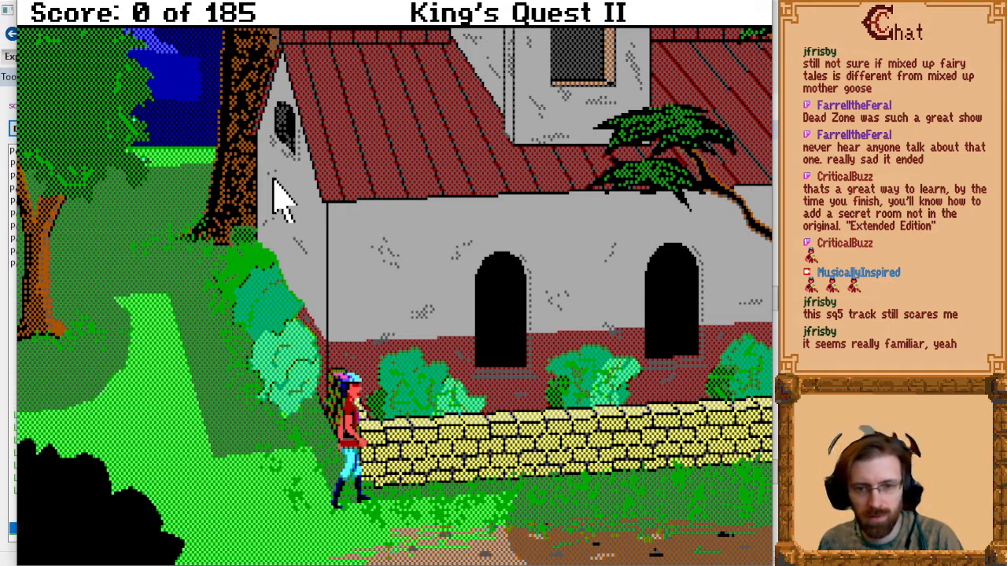
key(Right)
key(Left)
key(Up)
key(Home)
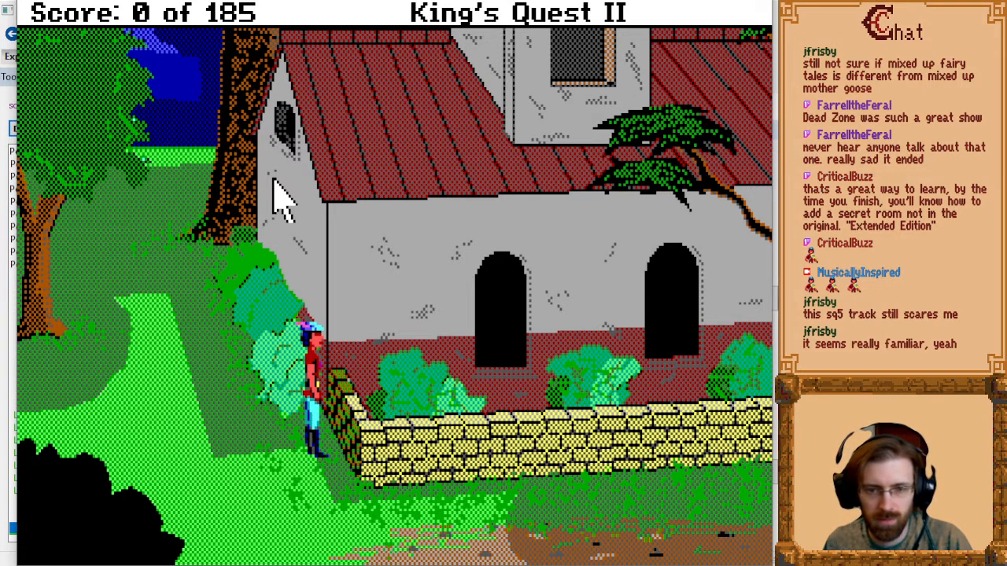
key(Up)
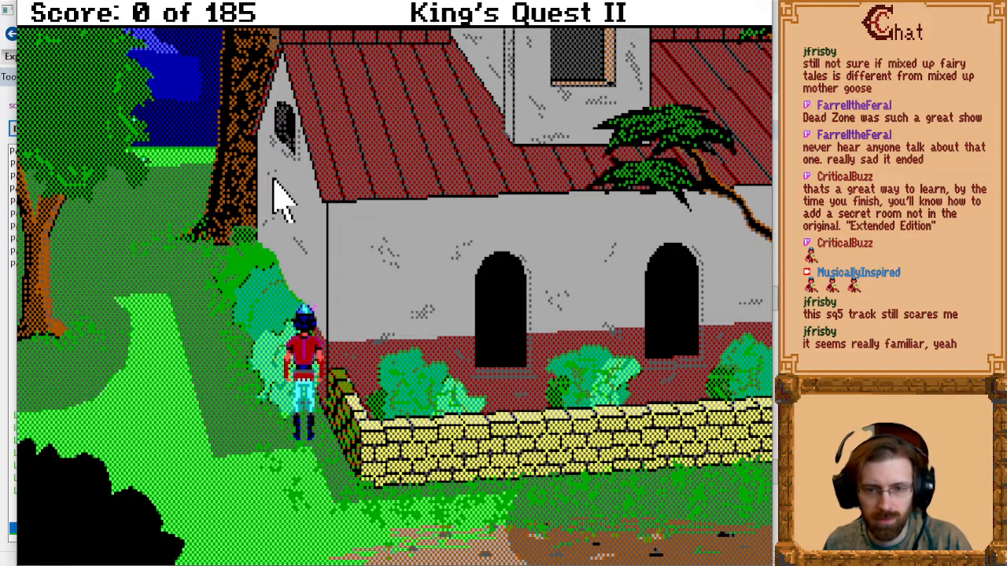
key(Right)
- Show the in-game priority screen, walk the character along the brick wall, and check the control screen's barriers before returning to priority
key(alt+p)
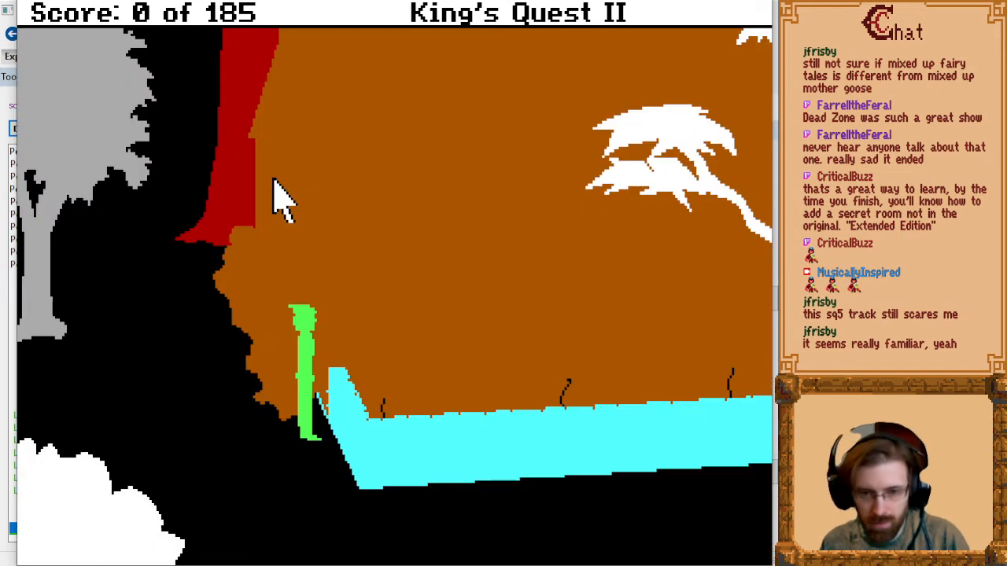
key(Down)
key(Right)
key(Left)
key(Up)
key(Right)
key(Down)
key(Right)
key(Page_Up)
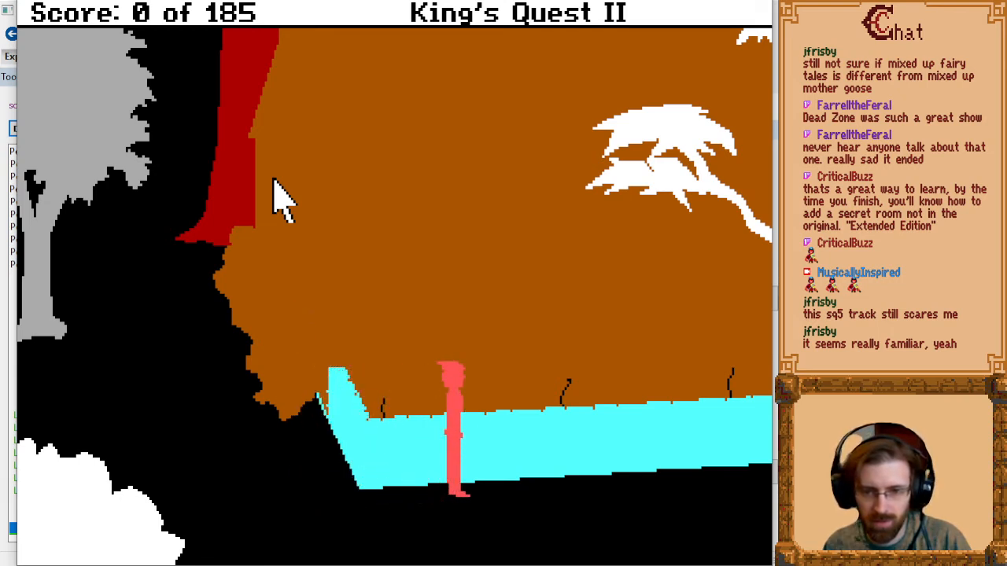
key(Right)
key(Page_Up)
key(alt+c)
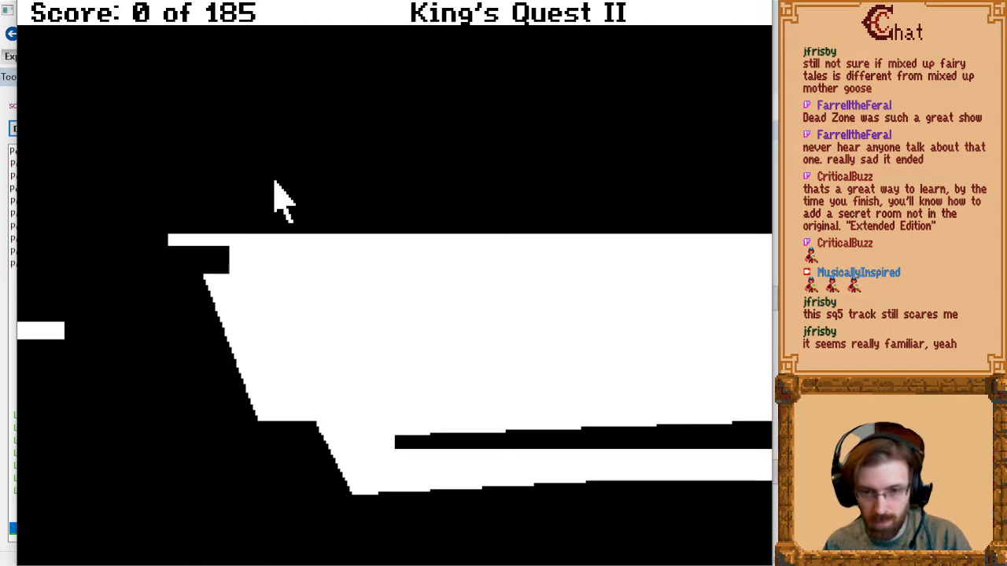
key(alt+p)
- Walk the character into the room to the east, through its gate, and back west behind the brick wall
key(Right)
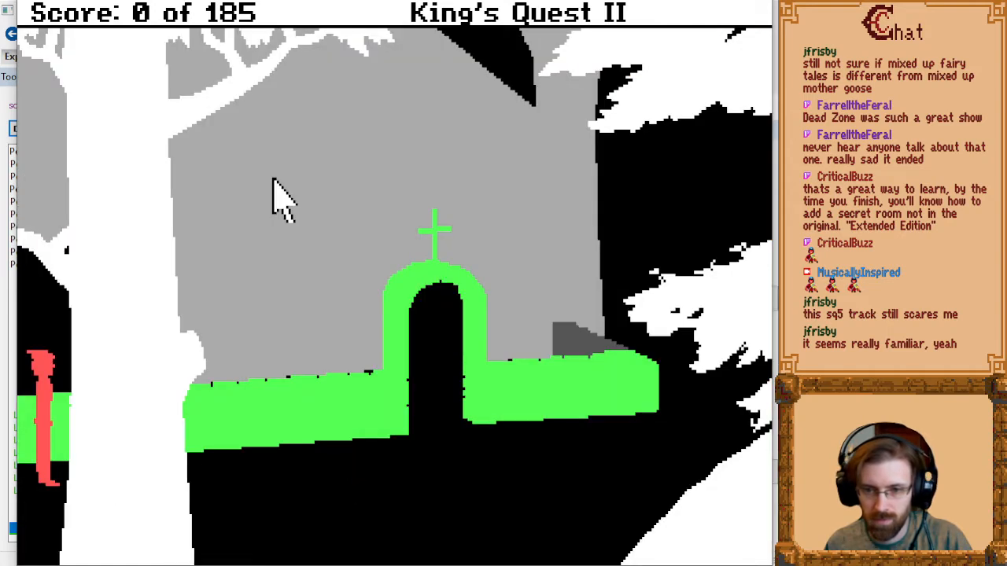
key(Page_Up)
key(Right)
key(Up)
key(Left)
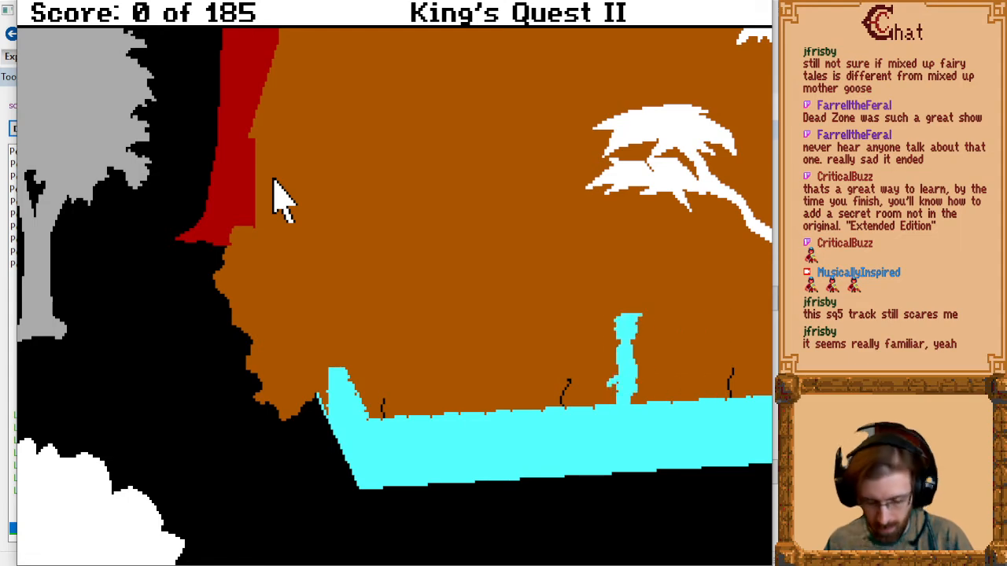
- Walk the character back and forth behind the brick wall on the visual screen to test the wall's priority and barrier
key(Right)
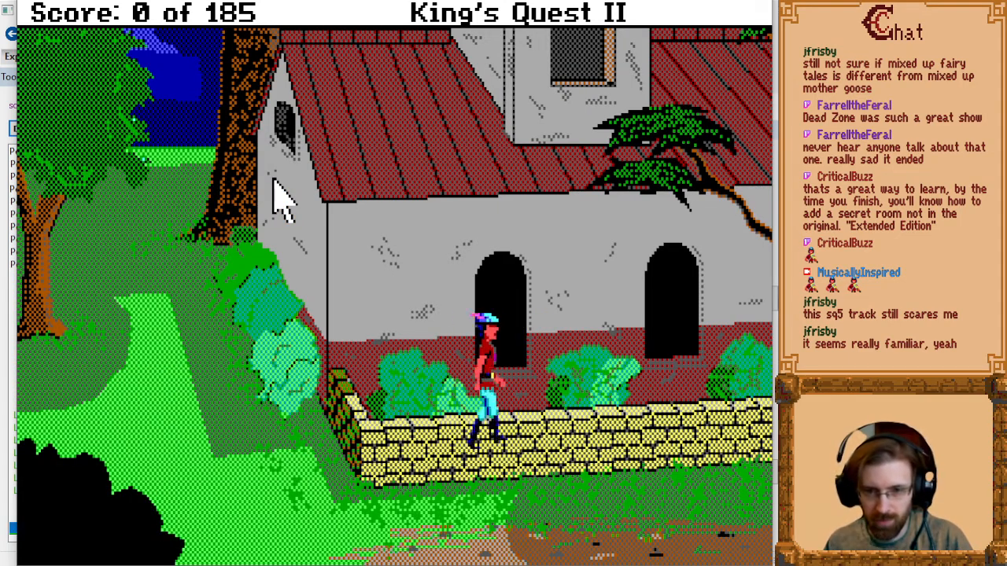
key(Down)
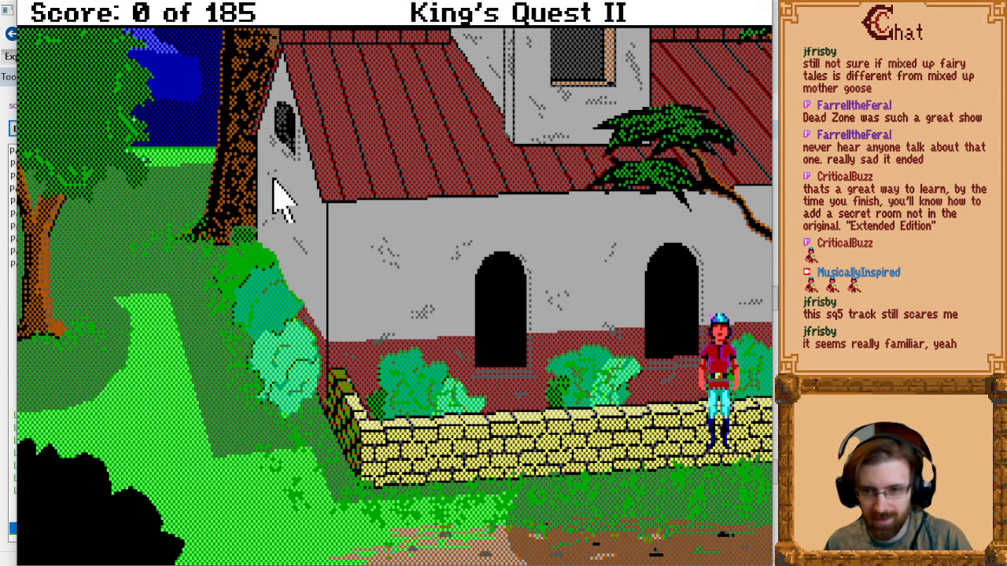
key(Left)
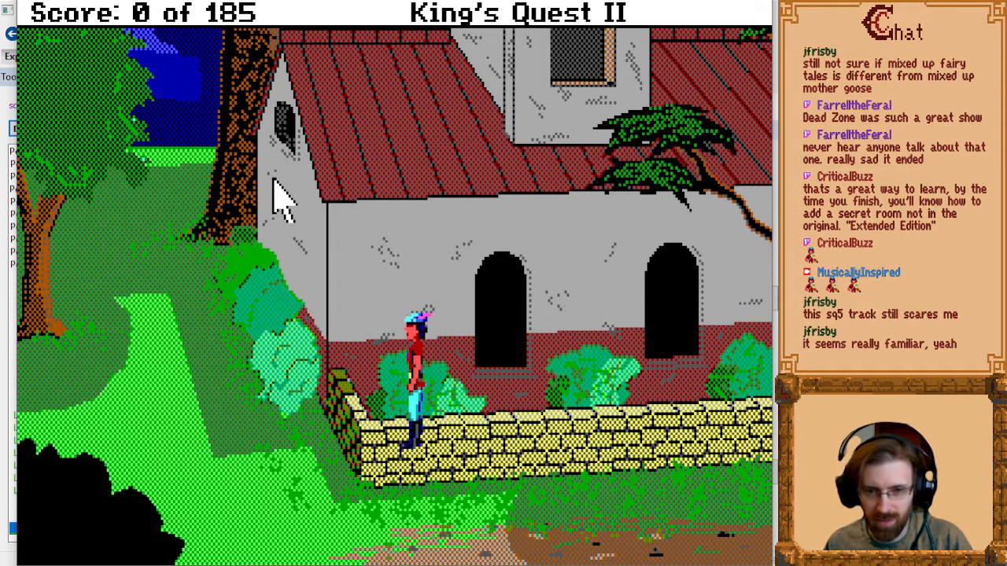
key(Right)
key(Up)
key(Right)
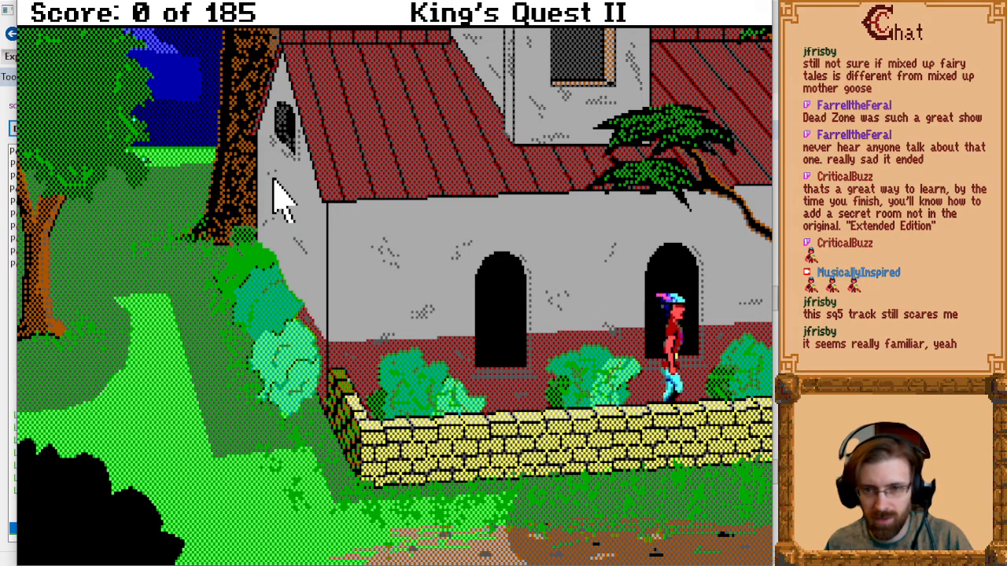
- Walk the character east behind the brick wall into the next room, and return to the picture editor
key(Up)
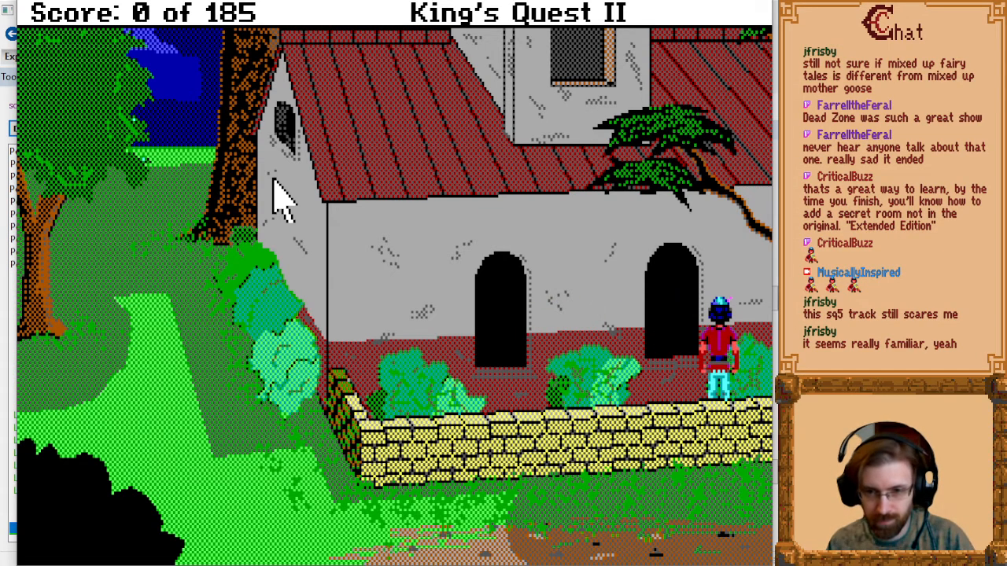
key(Right)
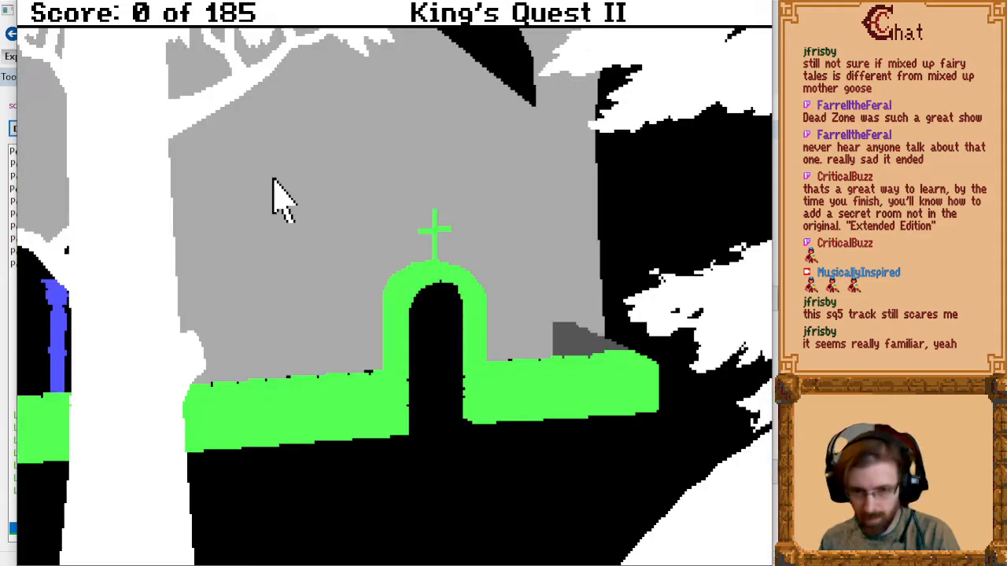
key(alt+Tab)
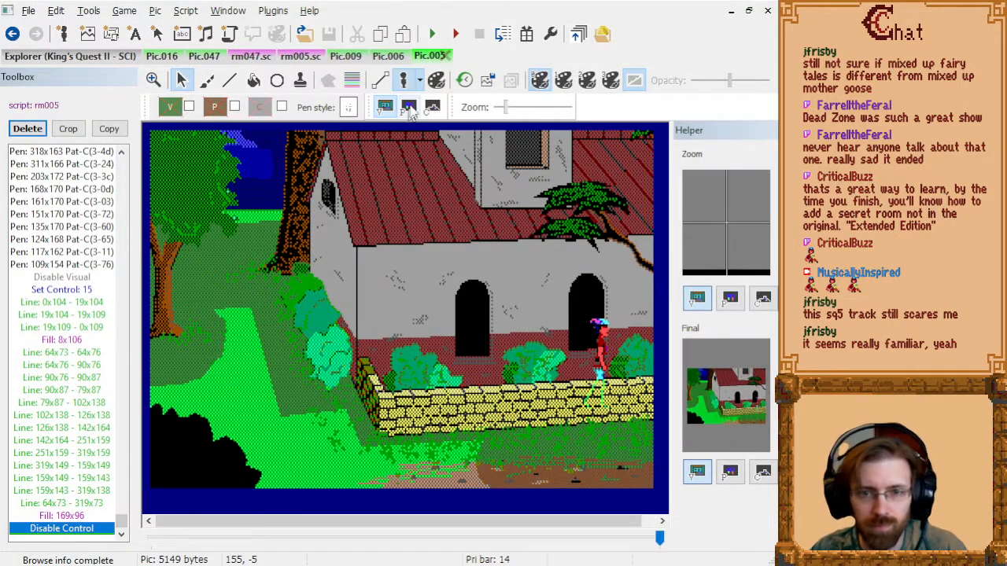
- Show Pic.005's control screen and examine the barrier lines behind the brick wall up to line 159x143 - 319x138
click(80, 330)
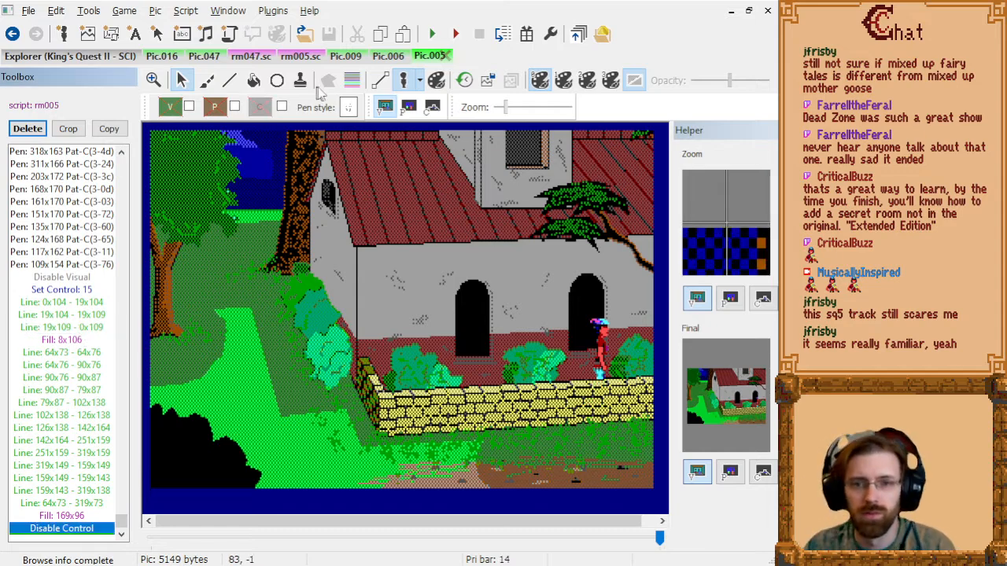
click(432, 108)
click(87, 467)
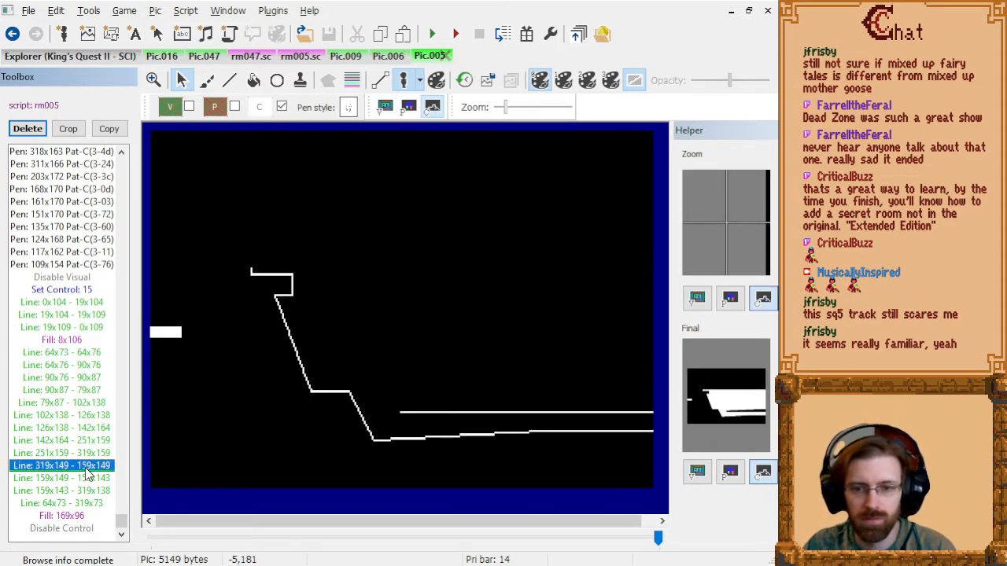
click(86, 477)
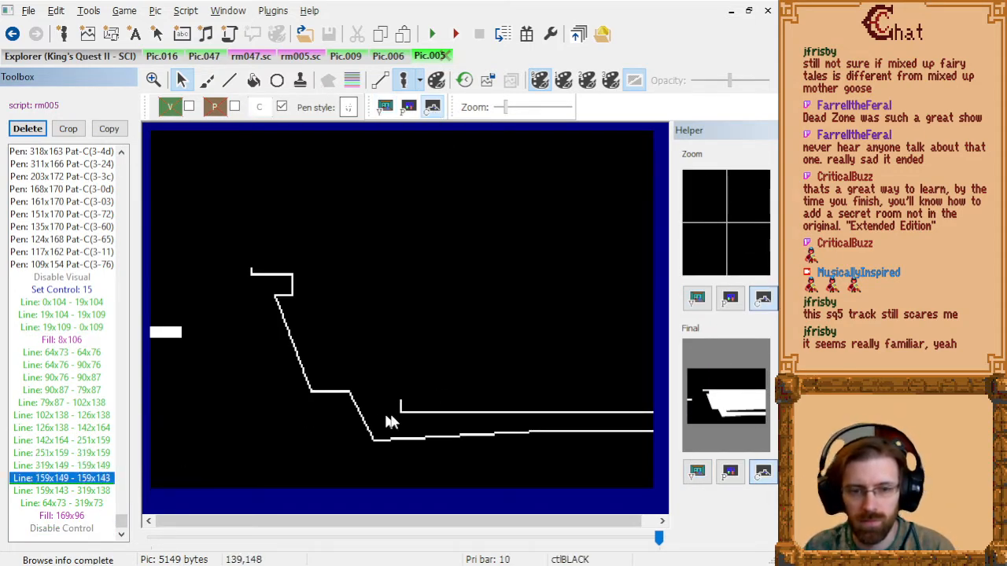
key(Down)
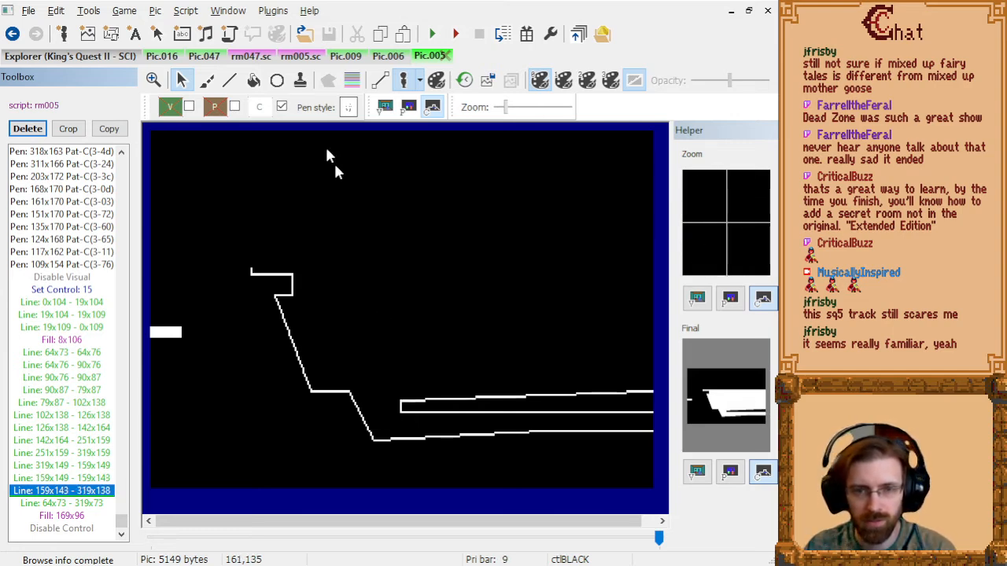
- Draw a white control line from 159x142 to 319x137, just above the sloping barrier line behind the brick wall
click(229, 81)
scroll(472, 425, up, 2)
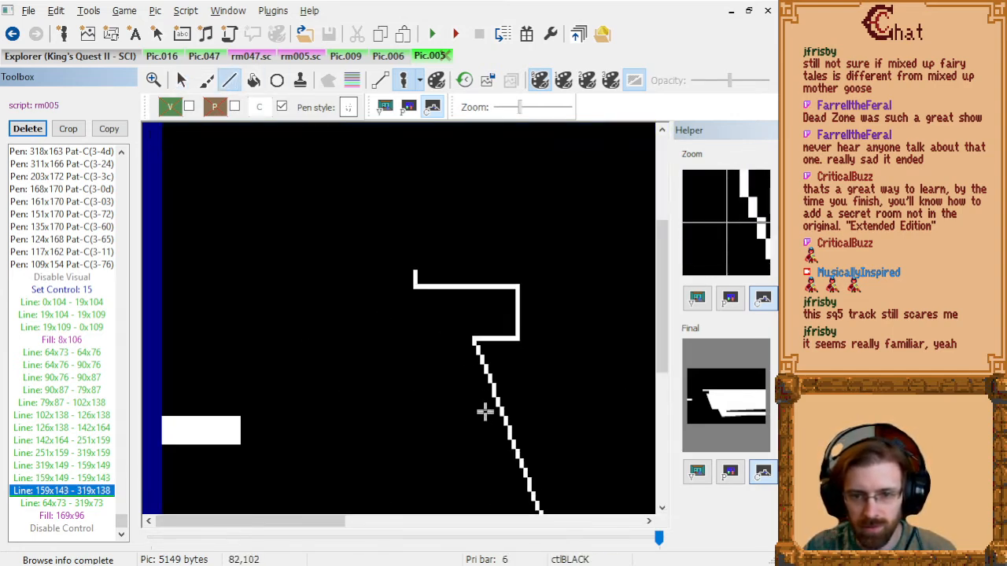
scroll(483, 417, down, 3)
drag(262, 527, 488, 523)
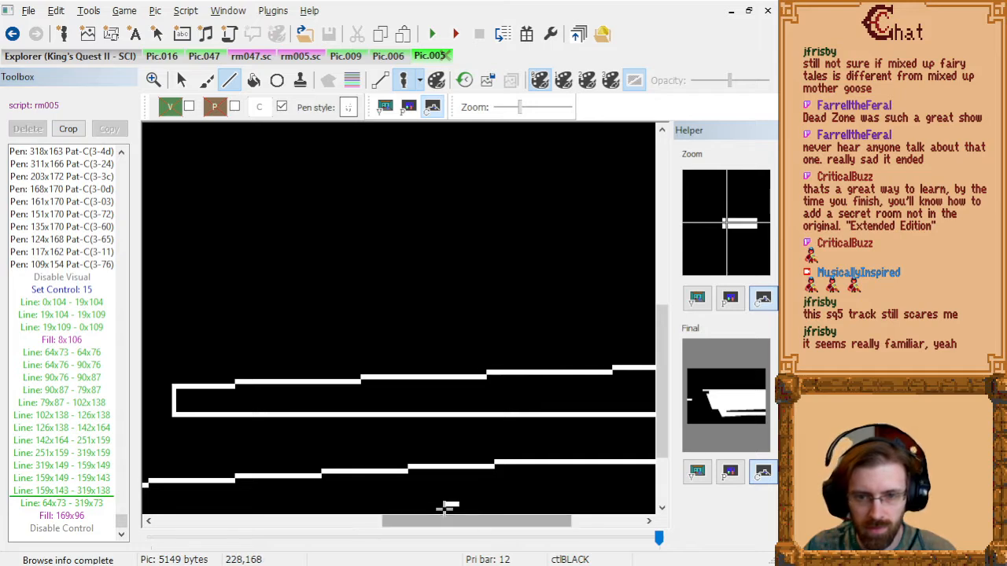
click(173, 384)
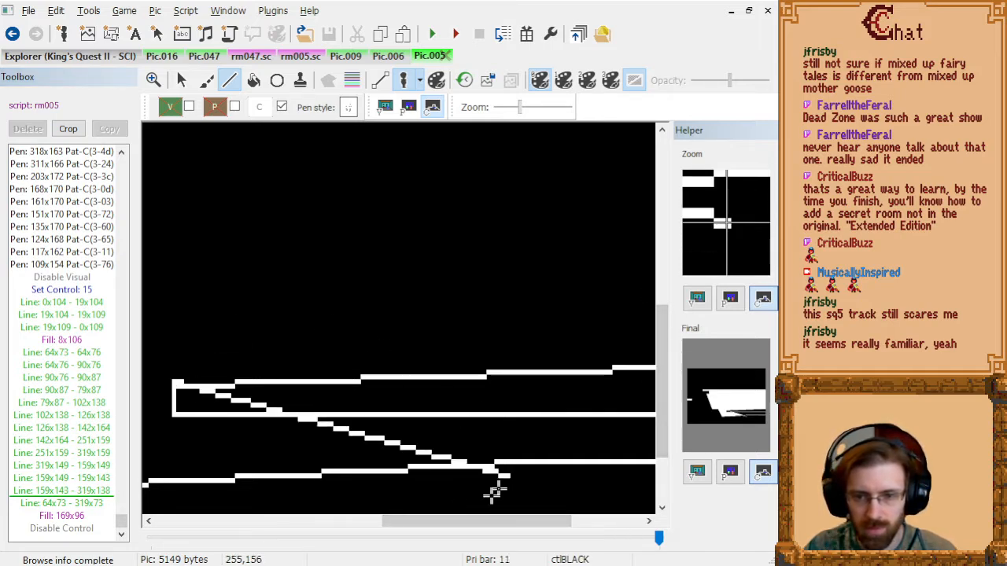
drag(483, 527, 555, 525)
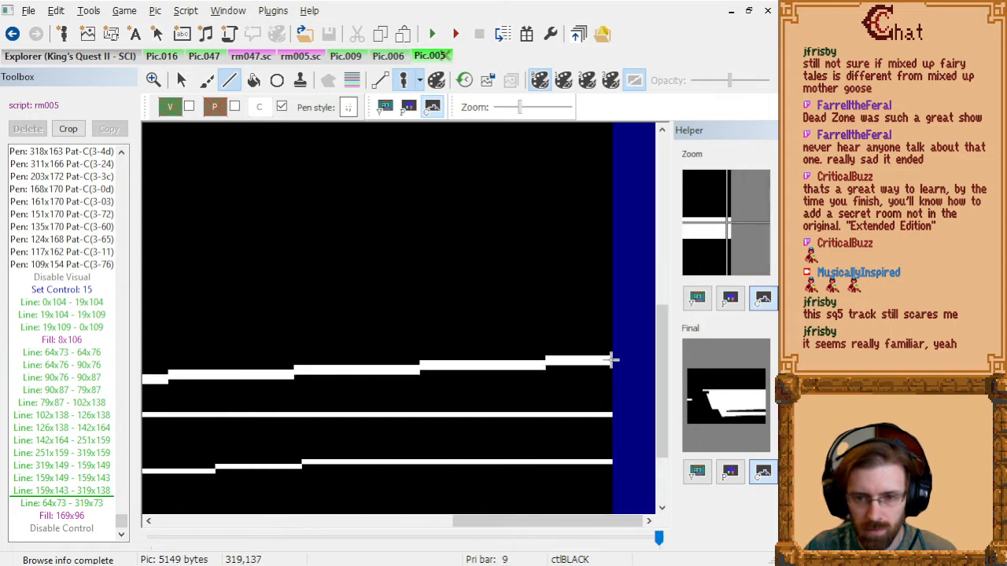
click(612, 360)
- Delete the old 159x143 - 319x138 control line and show the barrier through its fill
click(73, 505)
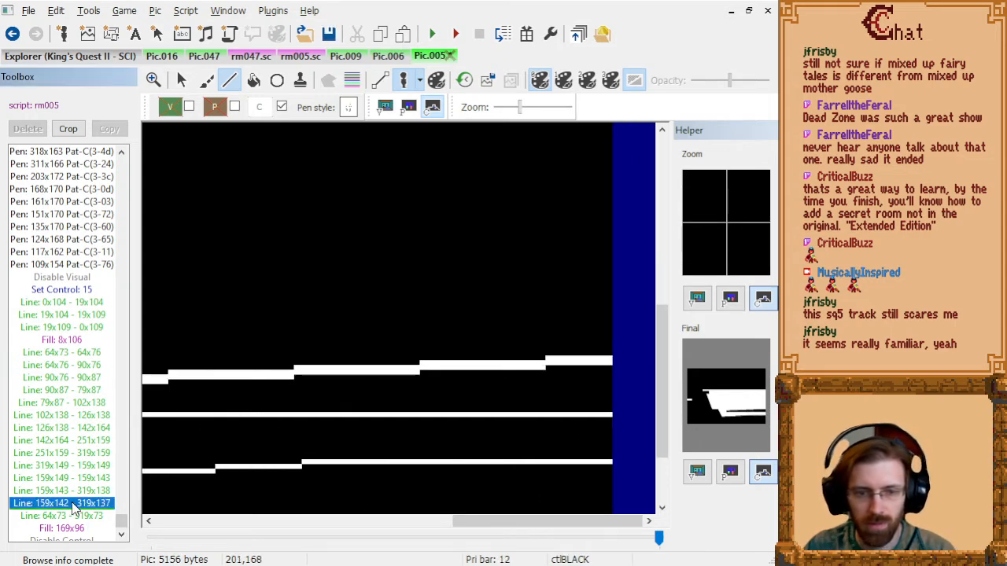
key(Delete)
key(Down)
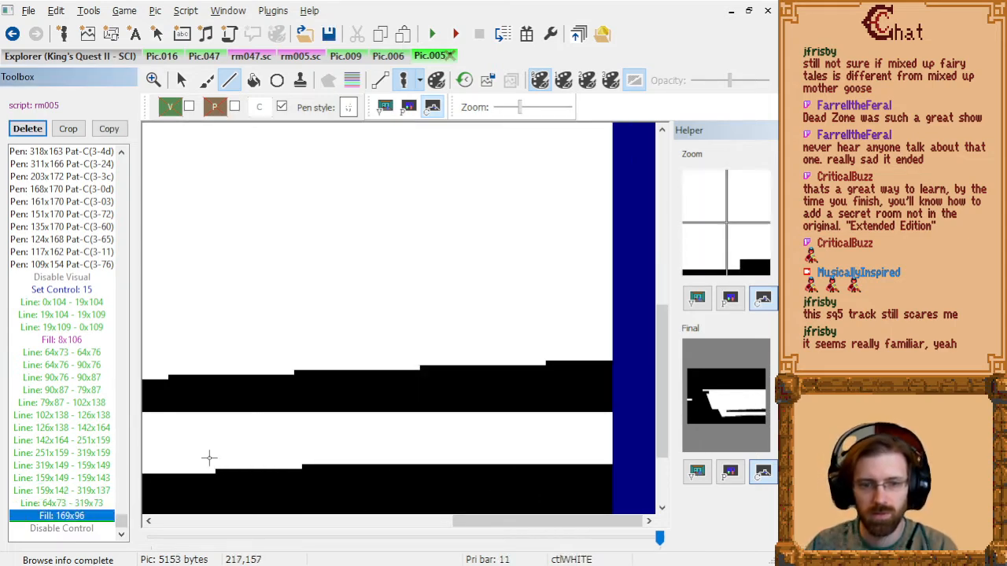
- Rebuild the game's resources, then run the game and begin play
click(531, 37)
click(434, 35)
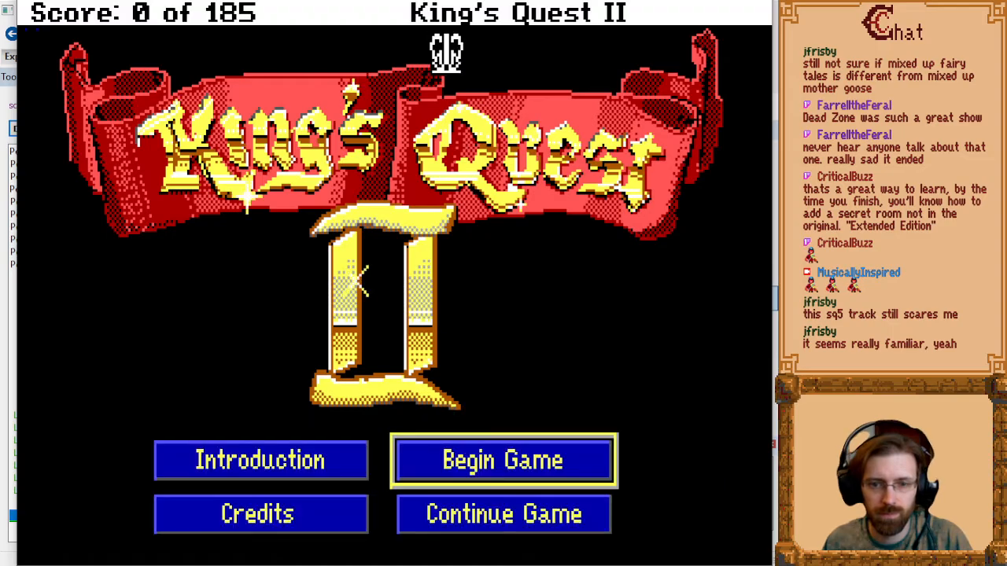
key(Return)
- Walk the character east through the monastery room, past the brick wall's front, and up to the gate in the next room
key(Right)
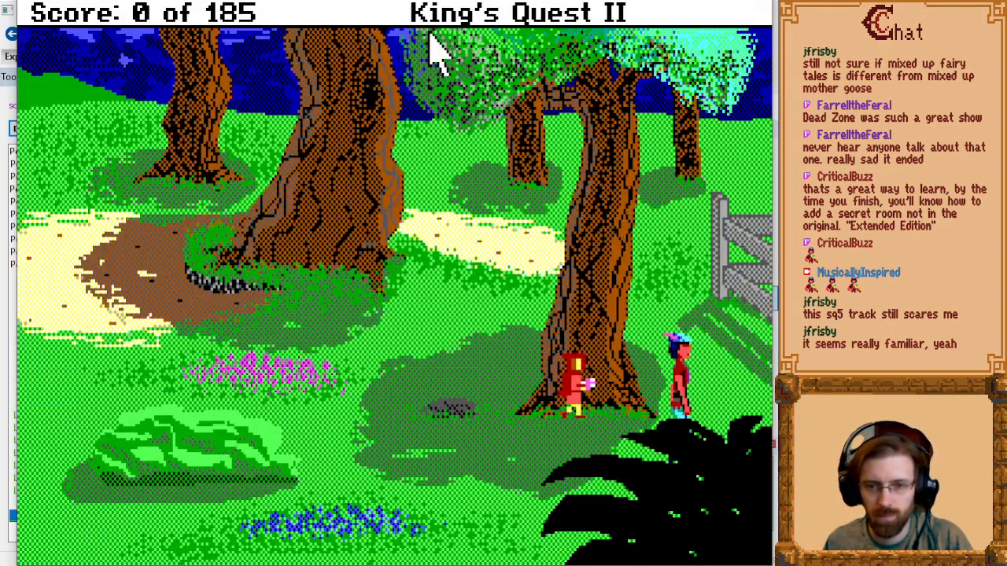
key(Up)
key(Right)
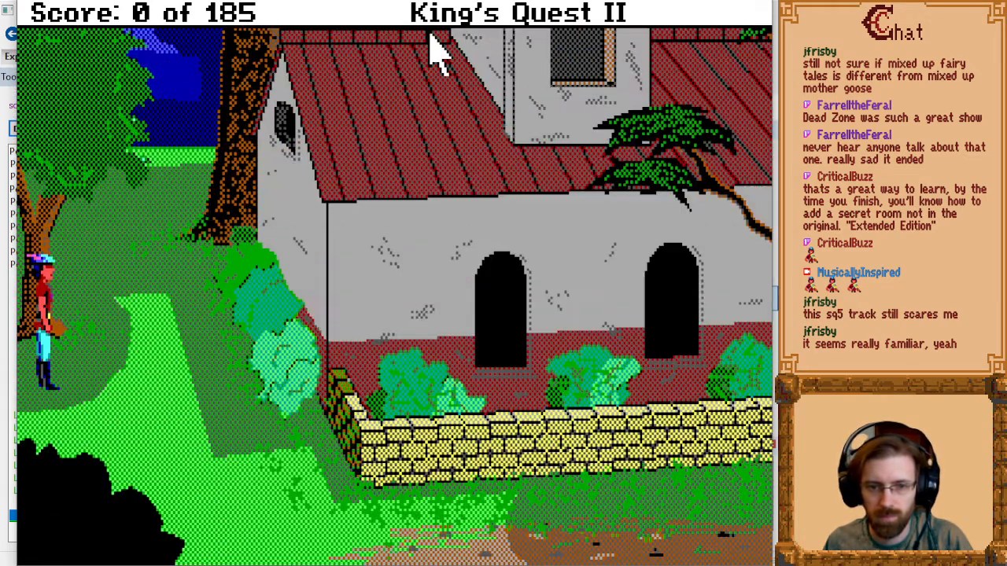
key(Page_Down)
key(Right)
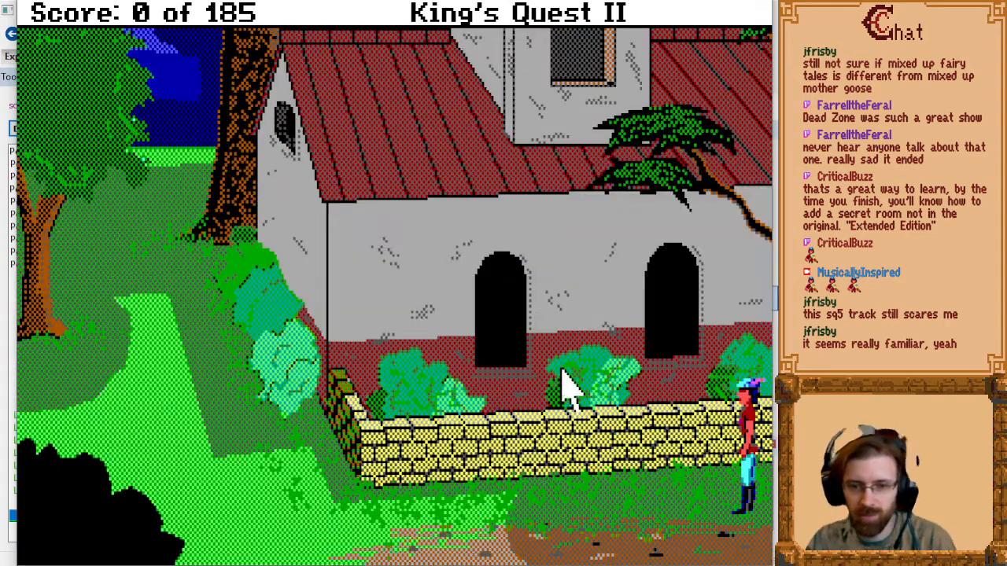
key(Right)
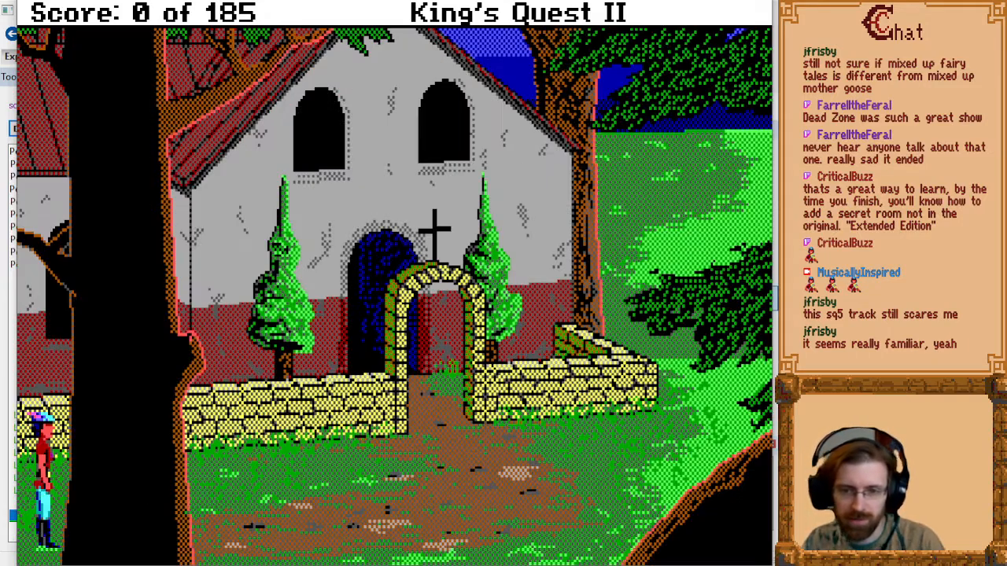
key(Up)
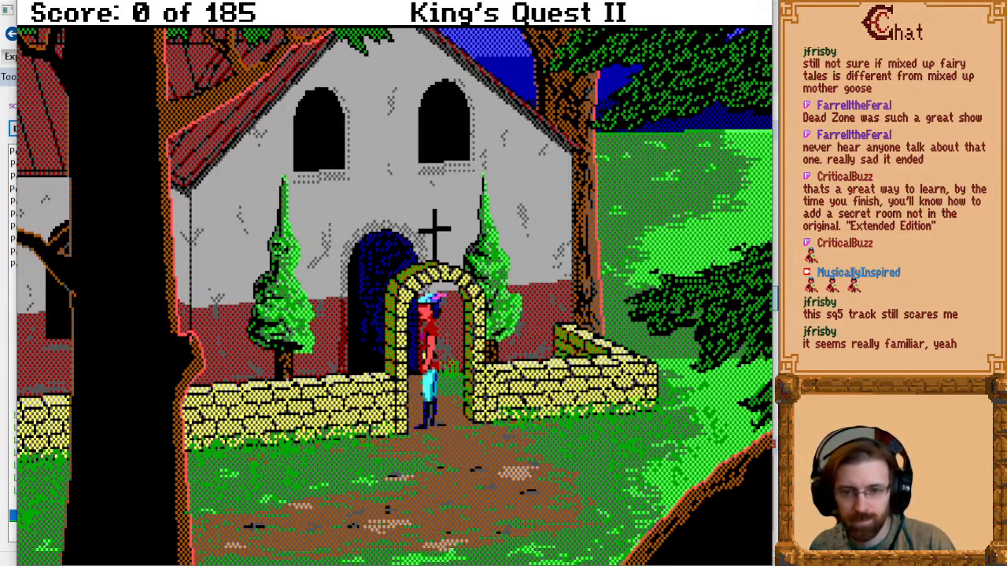
- Walk the character west behind the brick wall, and check the control and priority screens before returning to the visual screen
key(Left)
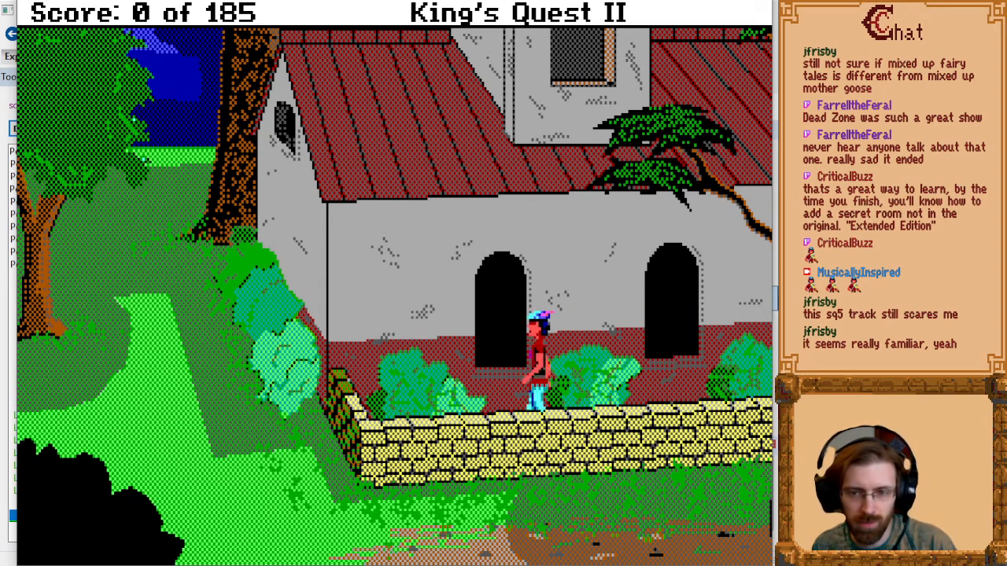
key(Down)
key(Left)
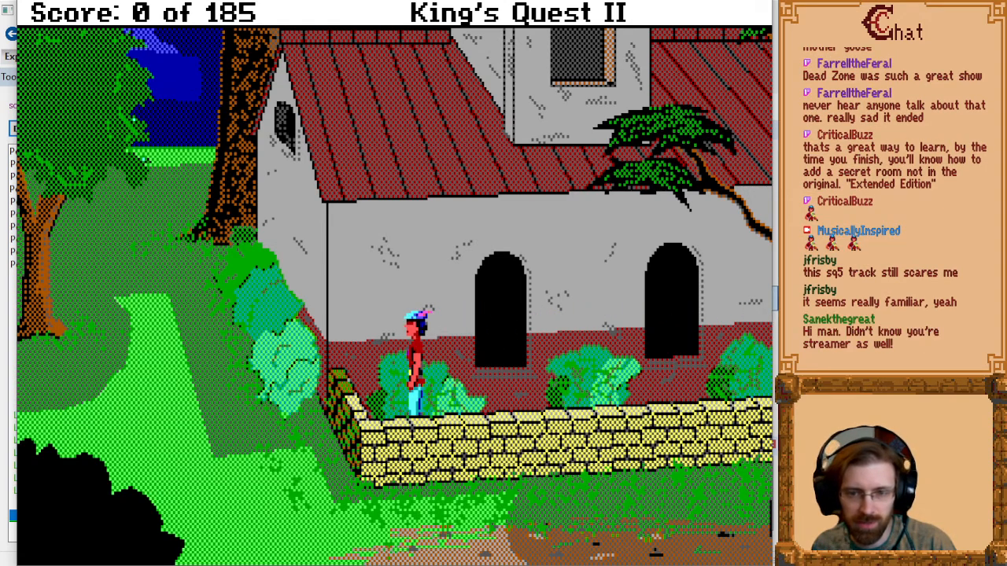
key(alt+c)
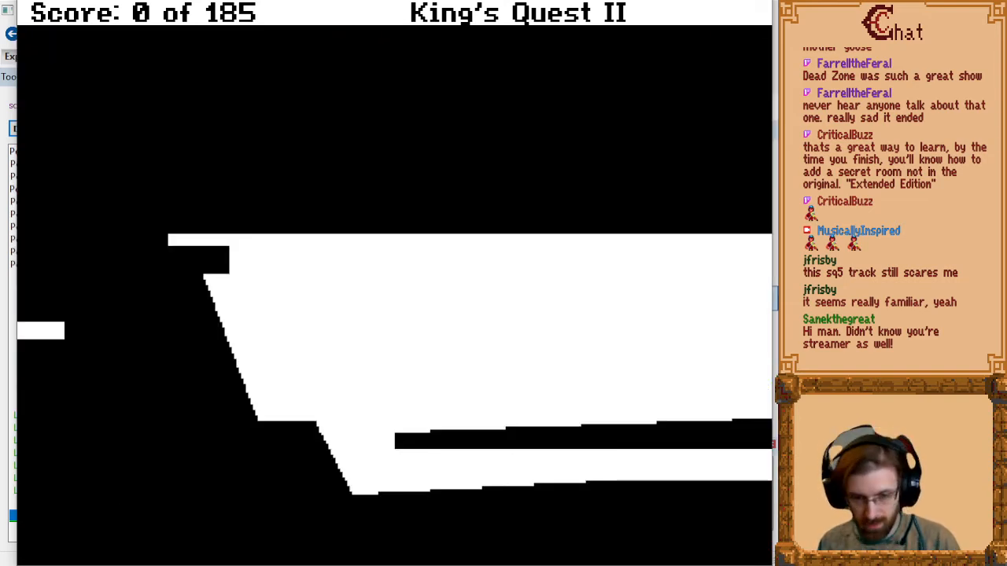
key(alt+p)
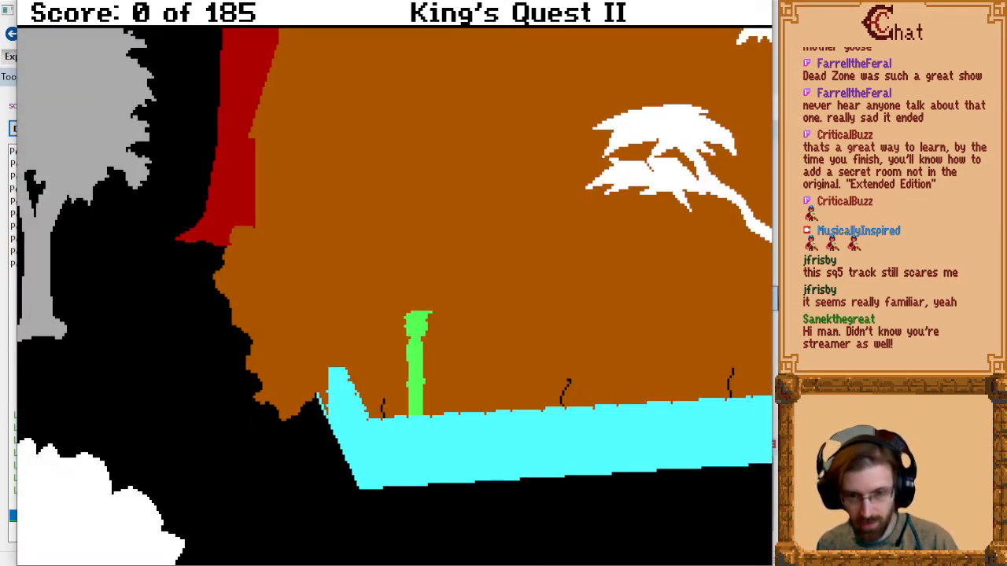
key(alt+v)
- Walk the character along the monastery to its eastern window, and enter the command "look in window"
key(Right)
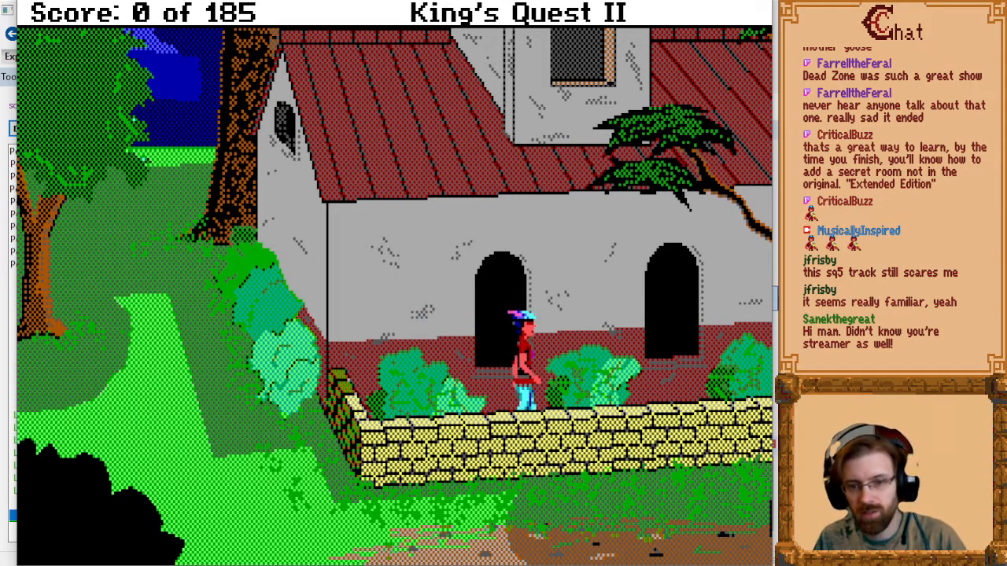
key(Left)
key(Up)
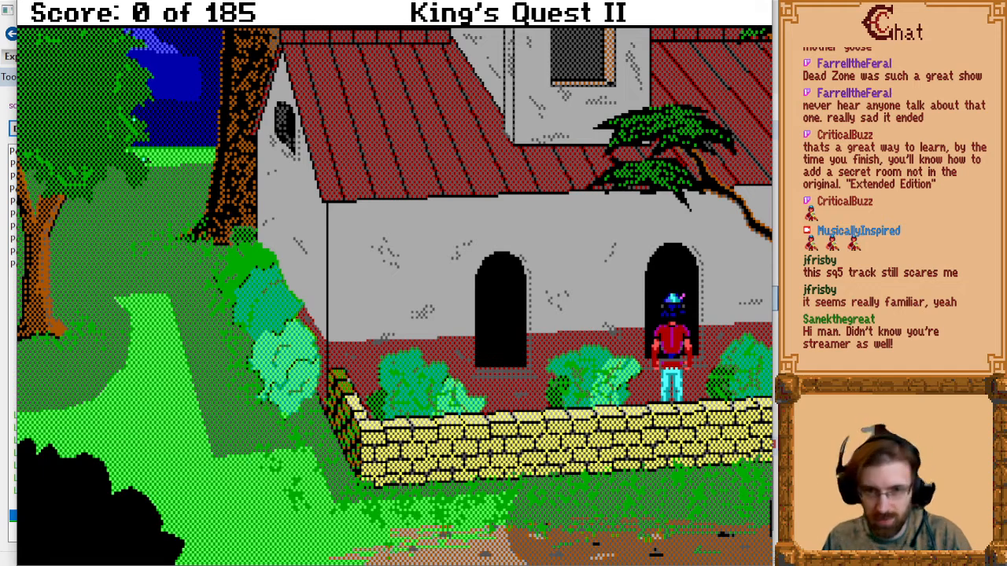
key(Right)
key(Left)
key(Up)
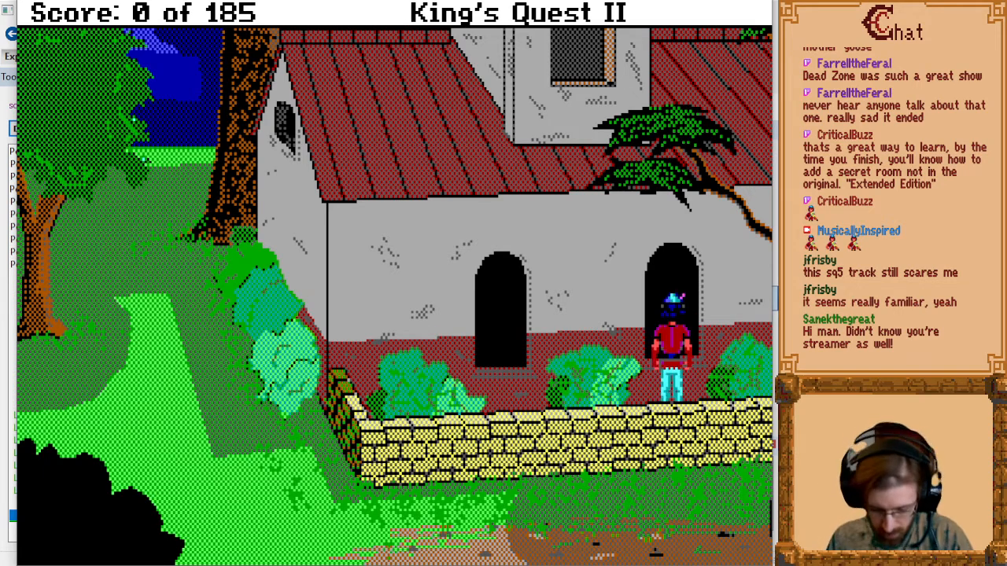
text(look in window)
key(Return)
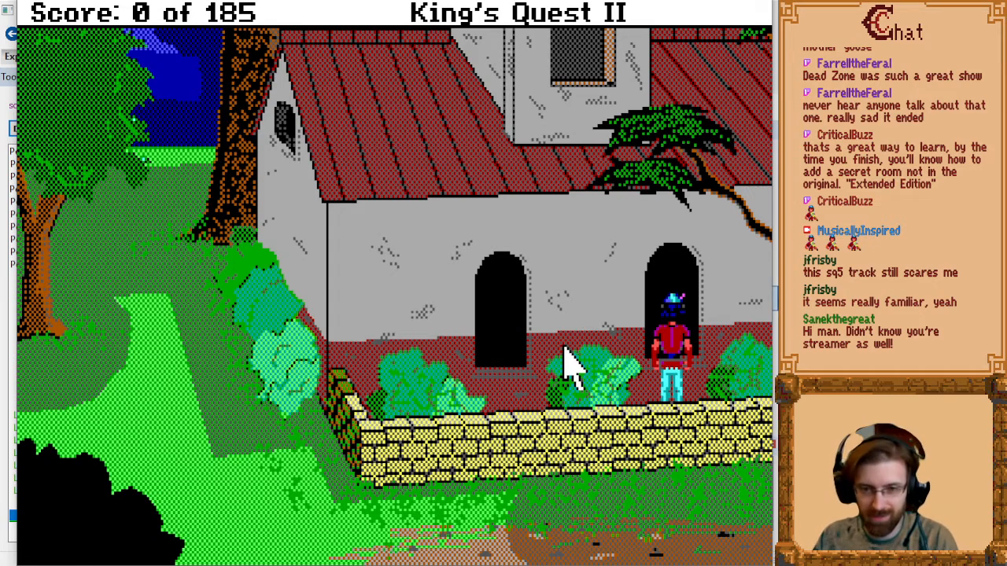
- Return to the editor, search Pic.005's script rm005 for "window", and examine the window's look response
key(alt+Tab)
scroll(512, 234, down, 3)
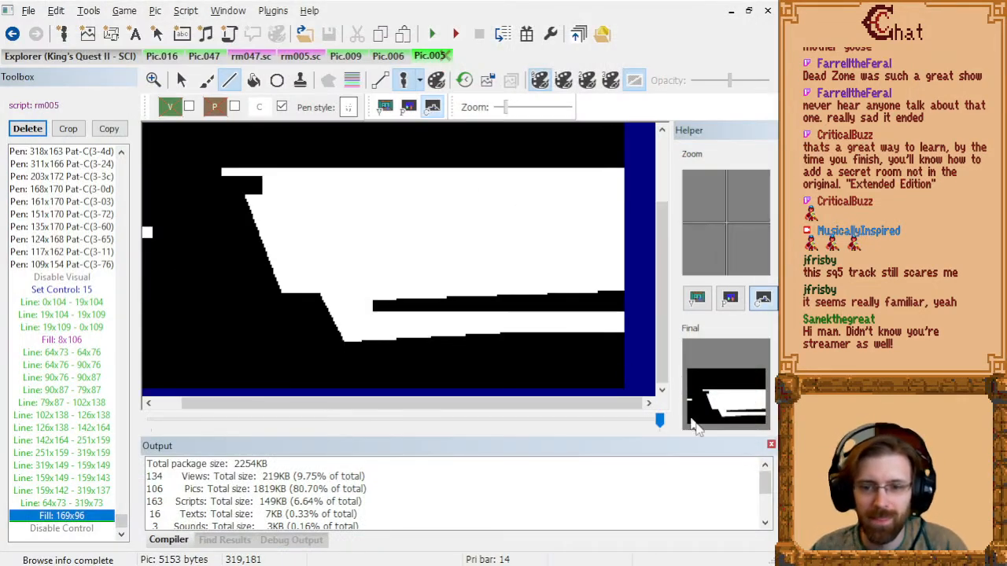
click(771, 445)
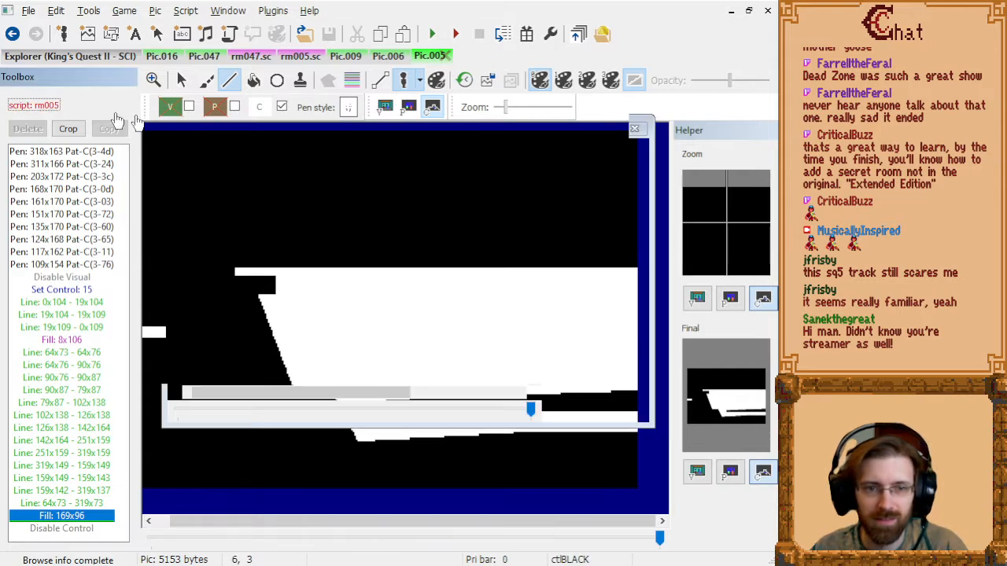
key(ctrl+f)
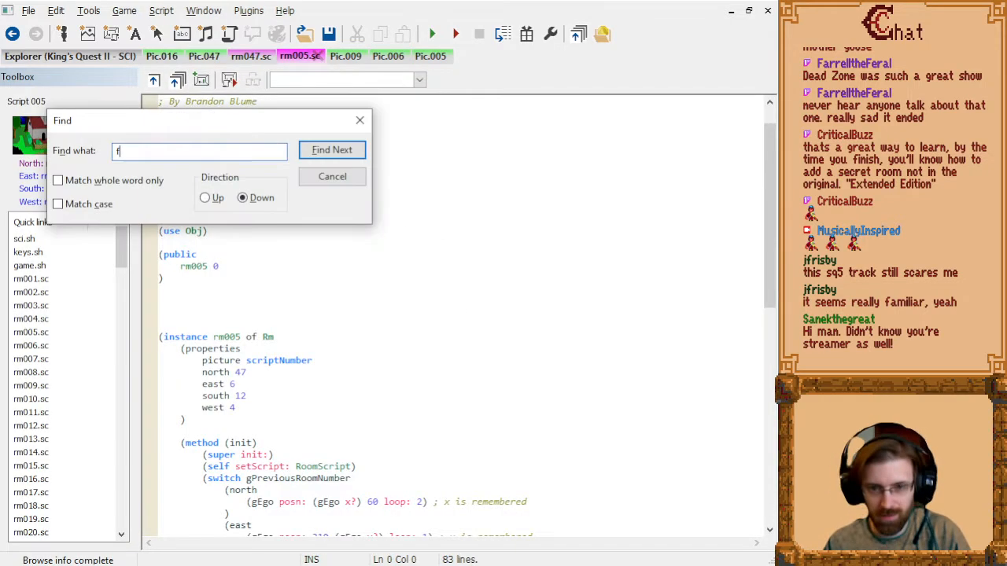
text(window)
key(Return)
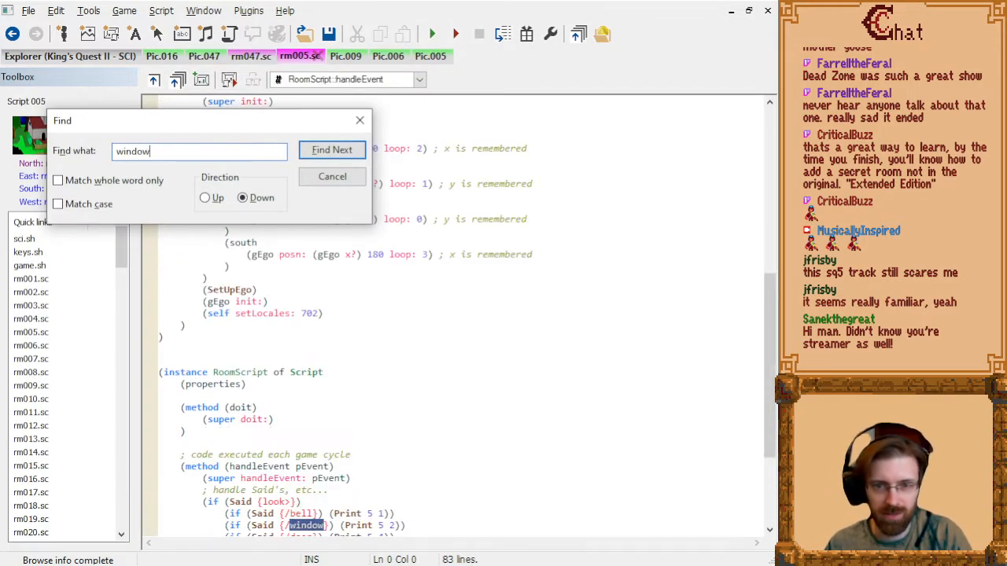
key(Escape)
scroll(458, 310, down, 4)
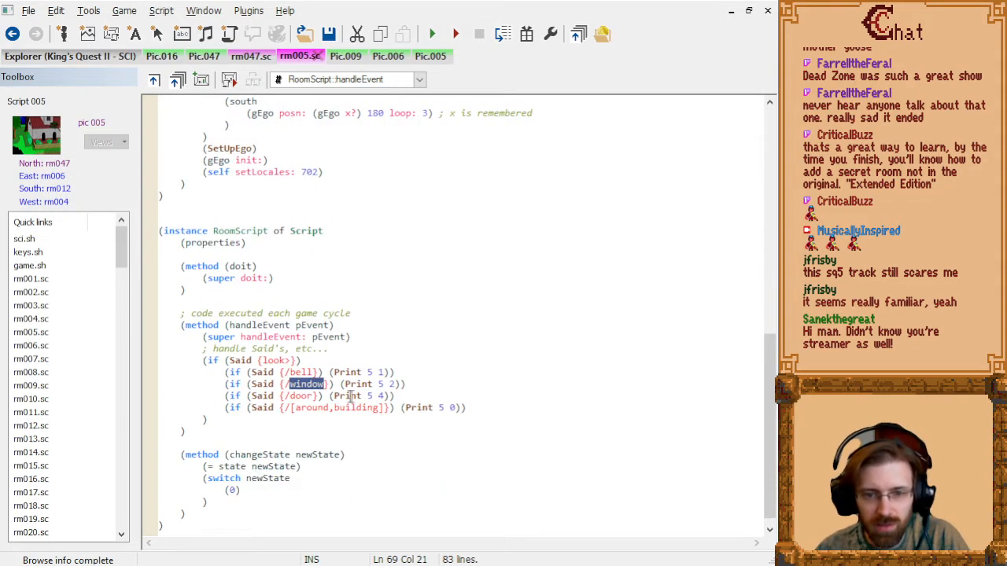
drag(407, 384, 356, 383)
click(442, 384)
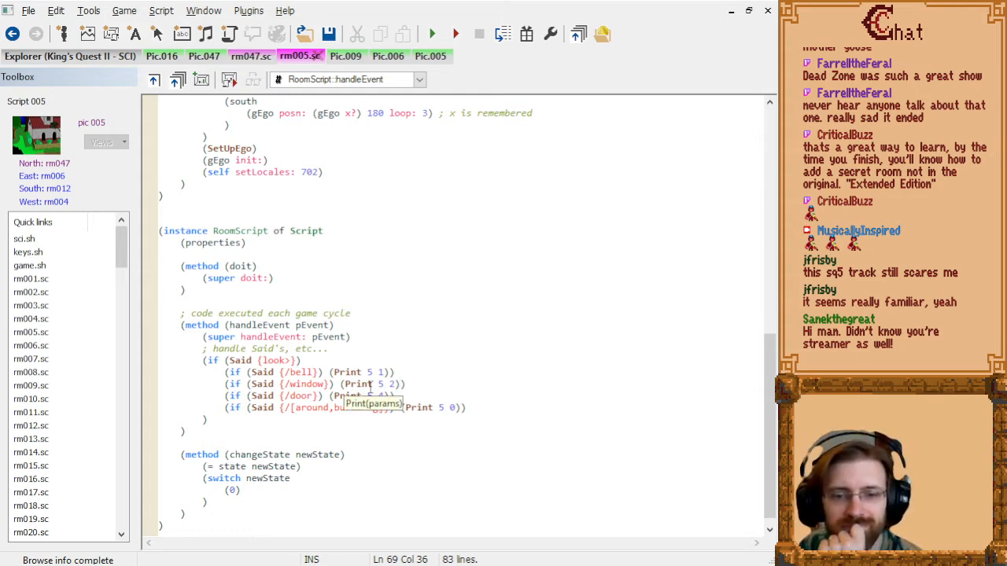
- Open Pic.006's script rm006 and search it for the look commands
click(385, 59)
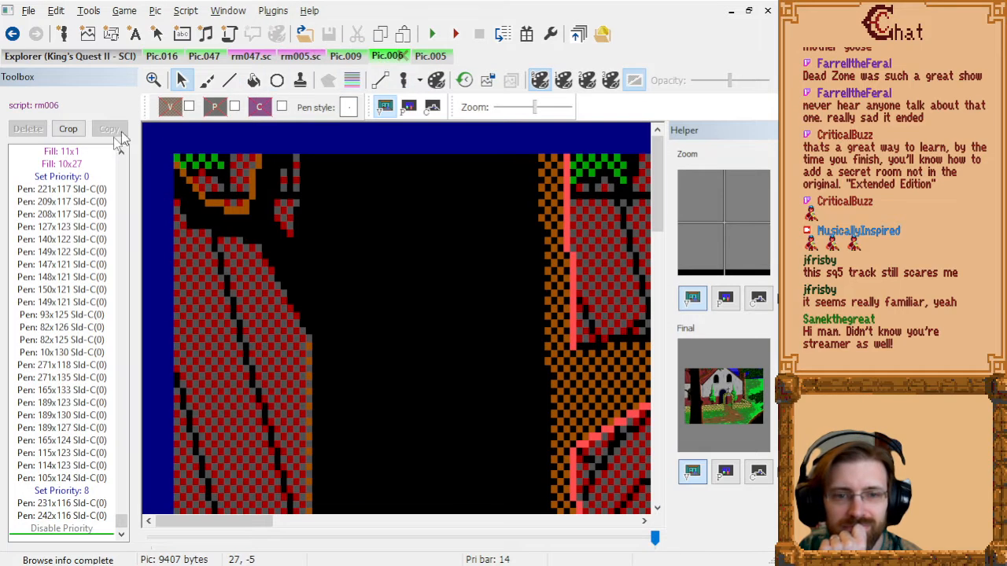
click(48, 107)
click(346, 373)
key(ctrl+f)
text(look)
key(Return)
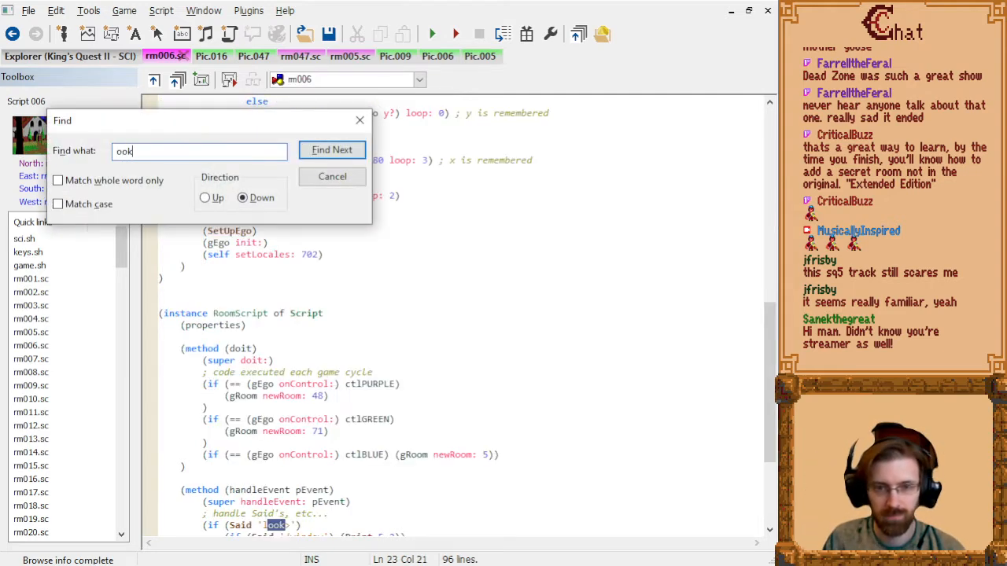
- Close the search in rm006 and open text resource n005 to read the monastery's messages
key(Escape)
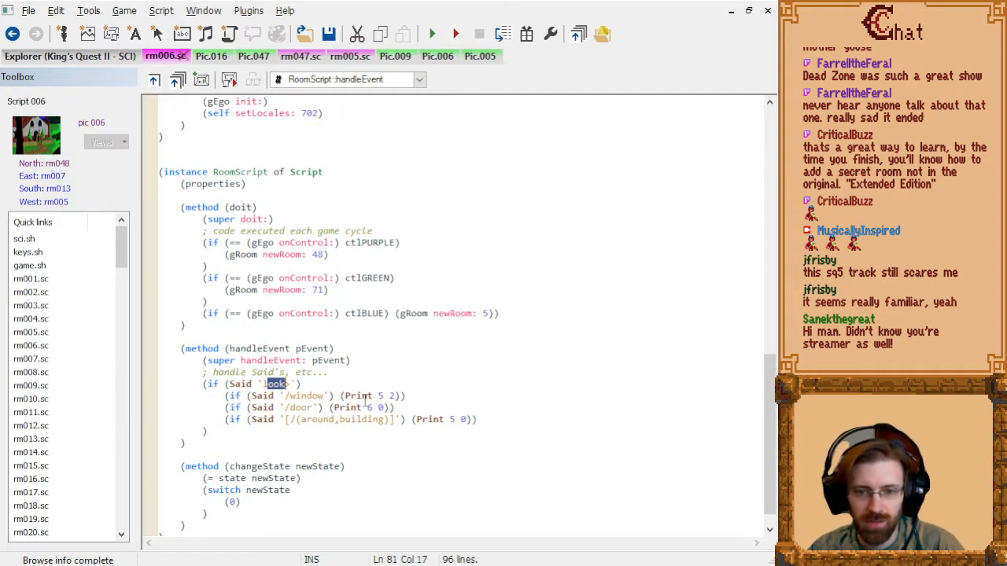
click(69, 56)
click(366, 80)
double_click(157, 182)
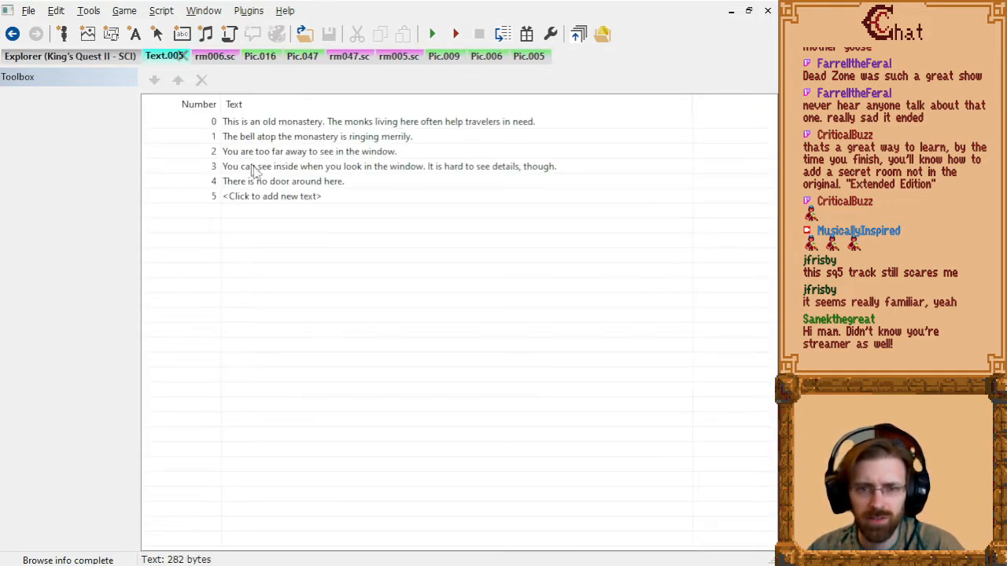
- Run the game, skip the introduction, and teleport the character to the monastery's side-window room
click(433, 35)
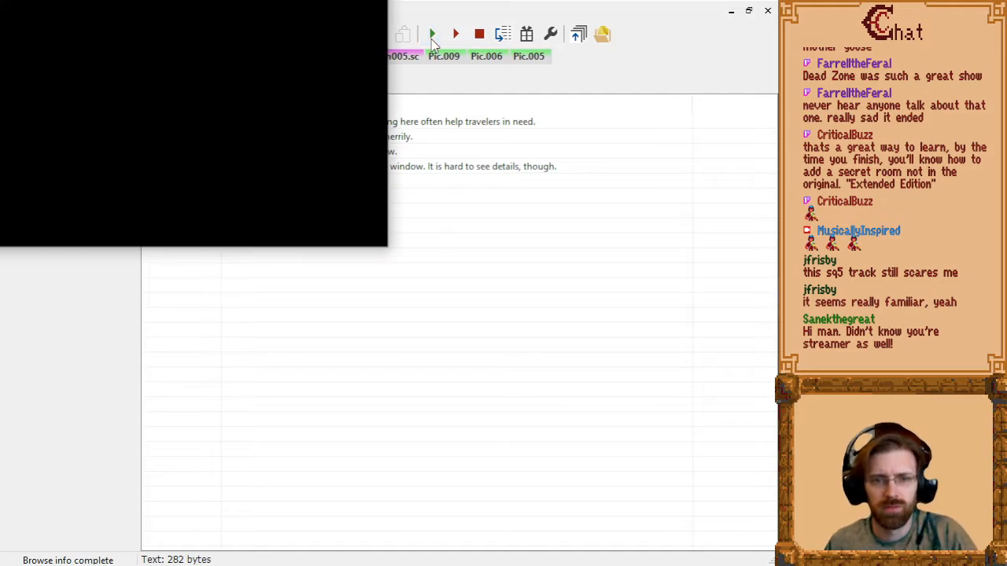
key(Return)
key(Return)
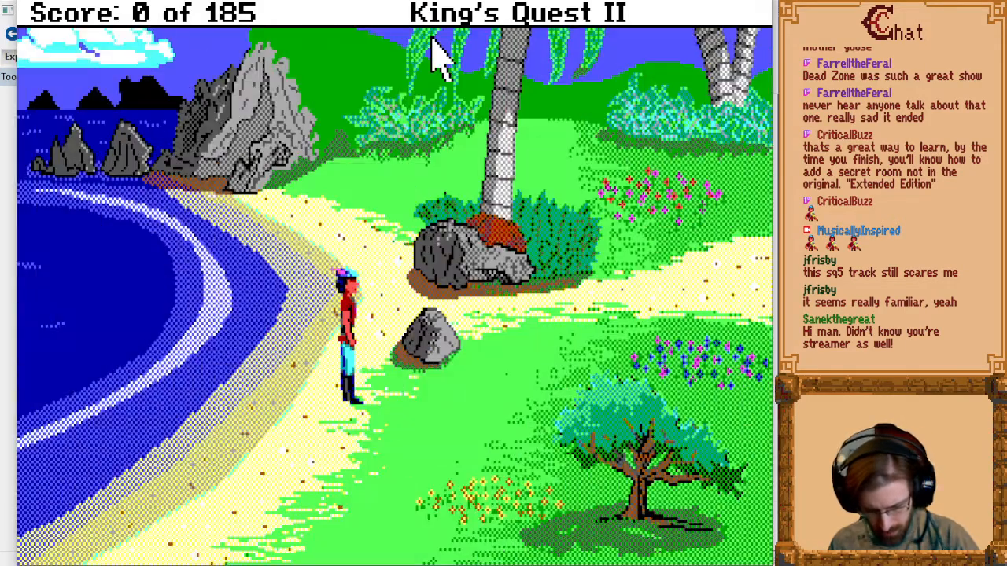
key(alt+t)
text(2)
key(Return)
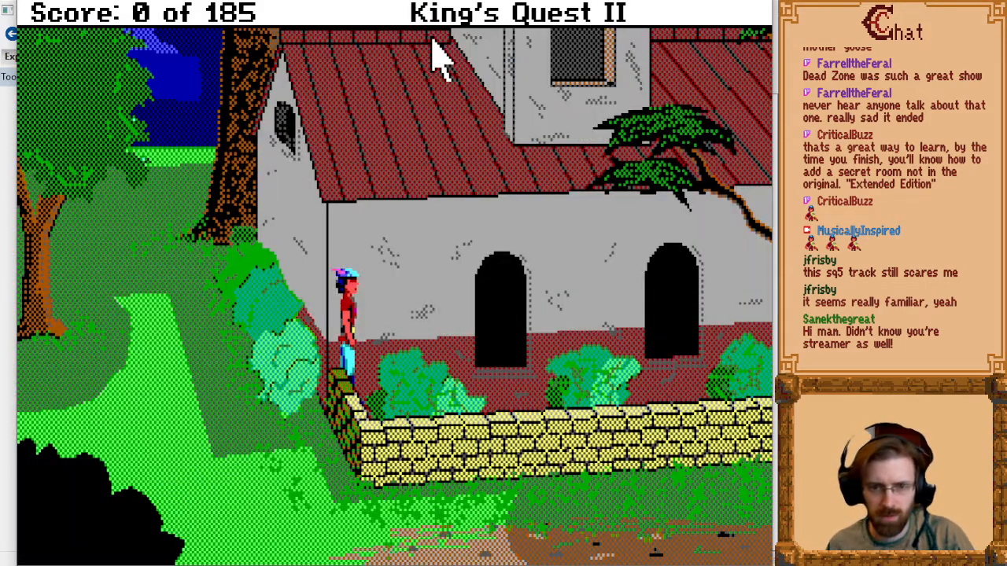
- Bring the character in at the monastery room's eastern edge, enter the command "look window", and quit the game
key(Left)
key(alt+t)
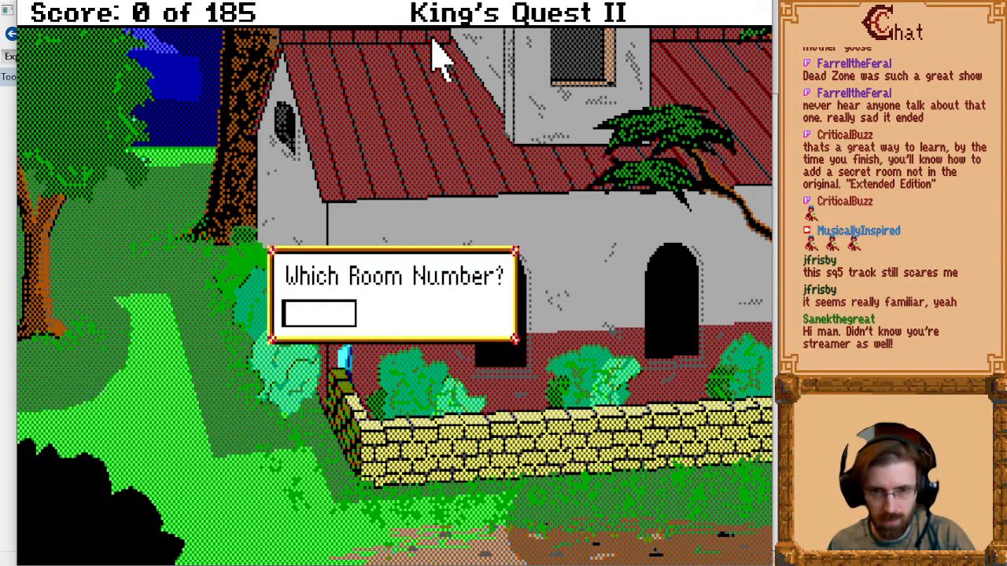
text(3)
key(Return)
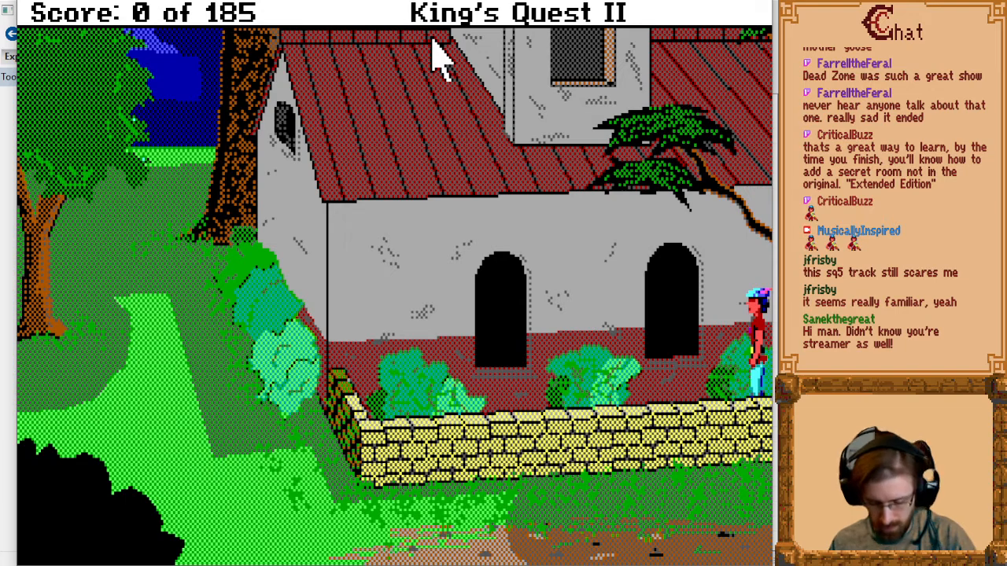
text(look window)
key(Return)
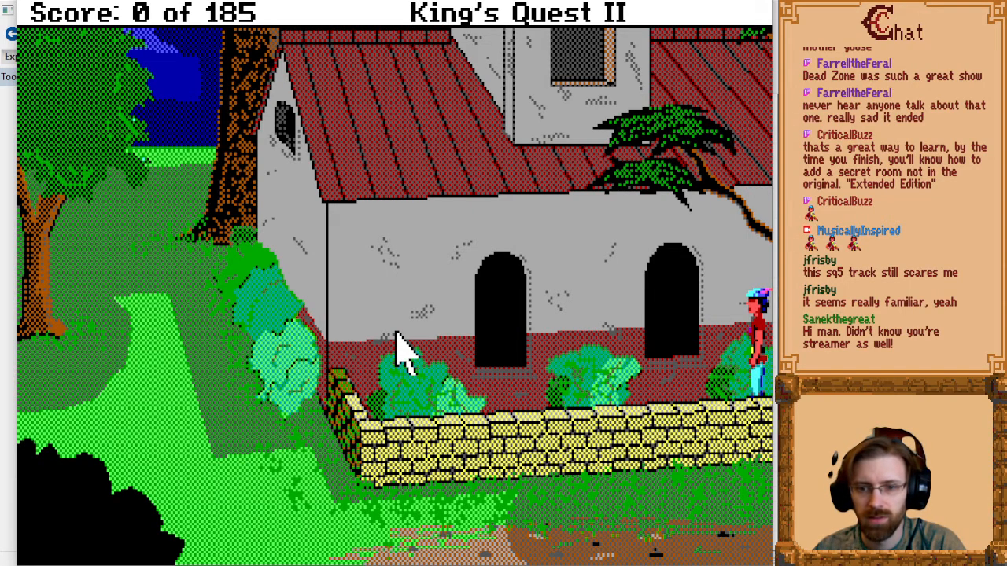
key(alt+F4)
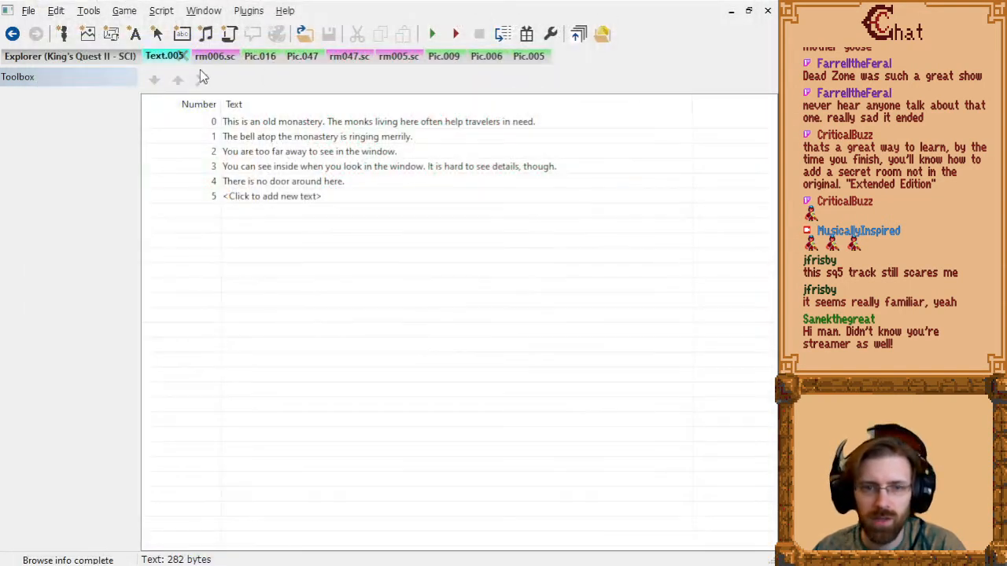
- Close Text.005 and display the whole of Pic.006
click(182, 56)
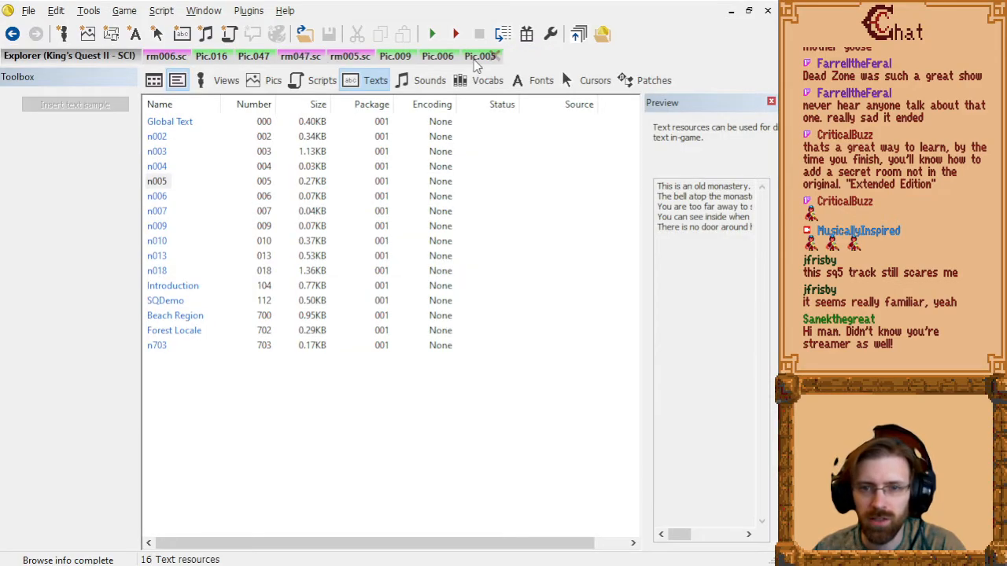
click(481, 56)
click(434, 62)
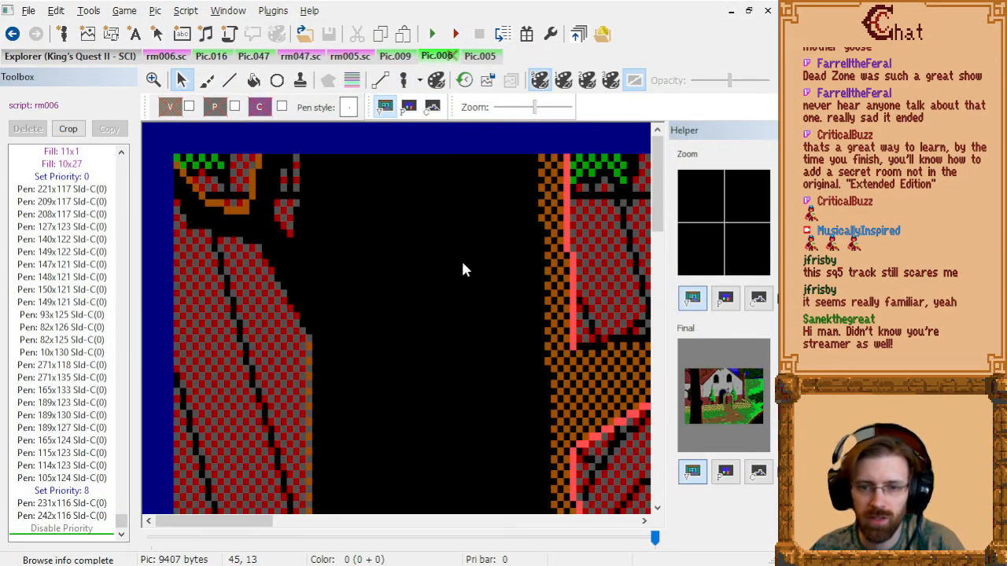
scroll(443, 291, down, 5)
scroll(425, 236, up, 2)
scroll(417, 224, down, 2)
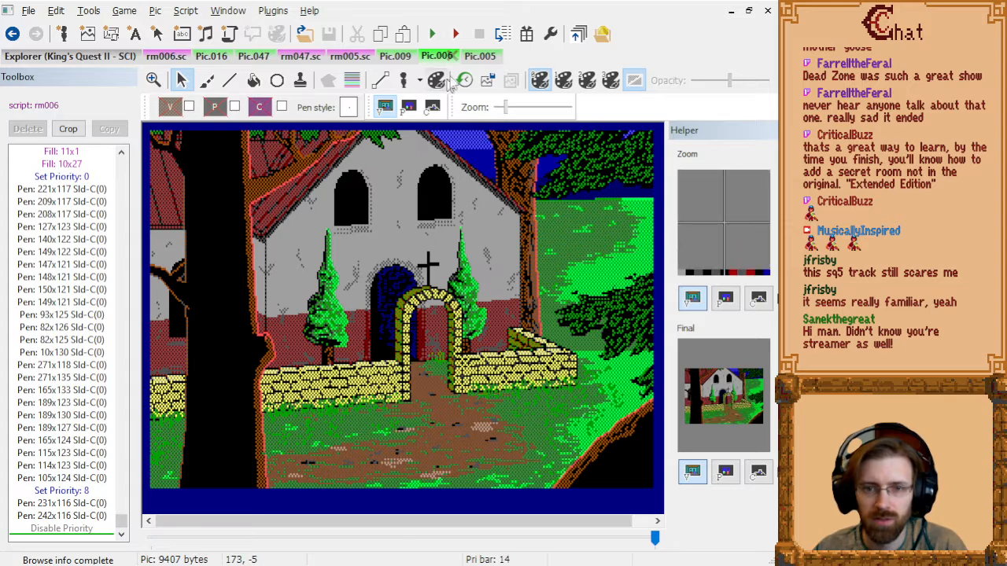
- Display Pic.005's visual screen and hide the test character
click(481, 59)
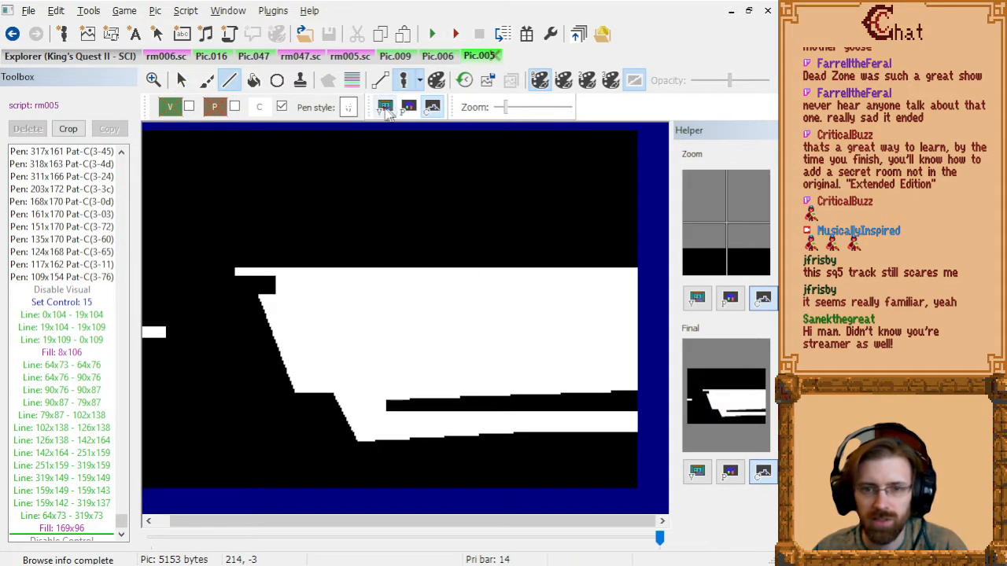
scroll(495, 303, down, 5)
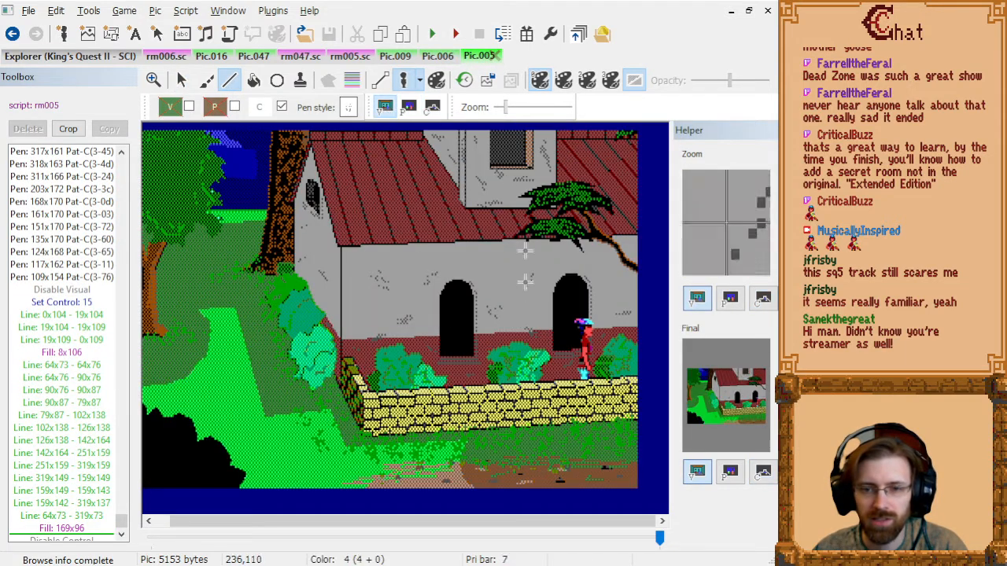
click(402, 79)
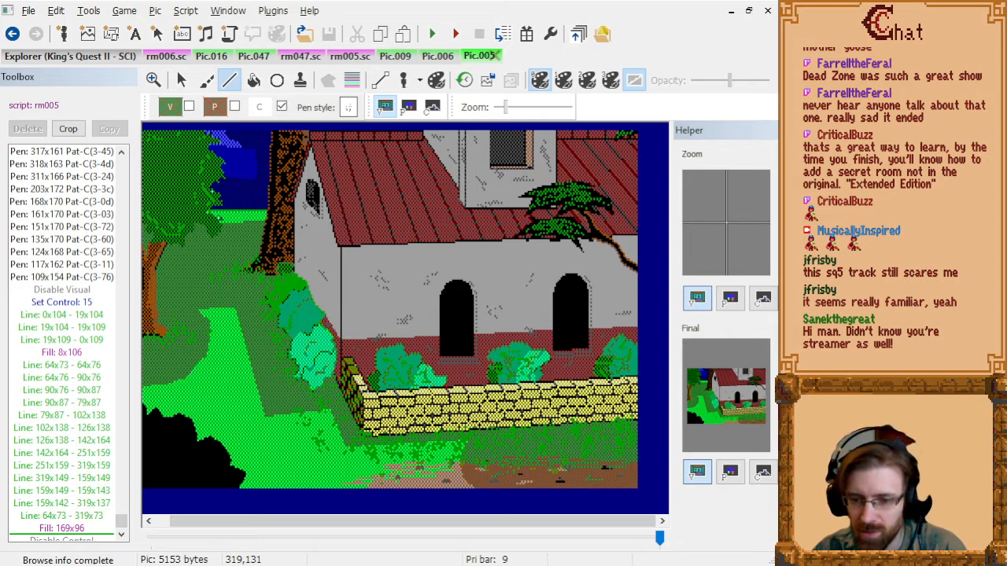
- Copy Pic.005's picture and paste it as a new image in the image editor
key(alt+Tab)
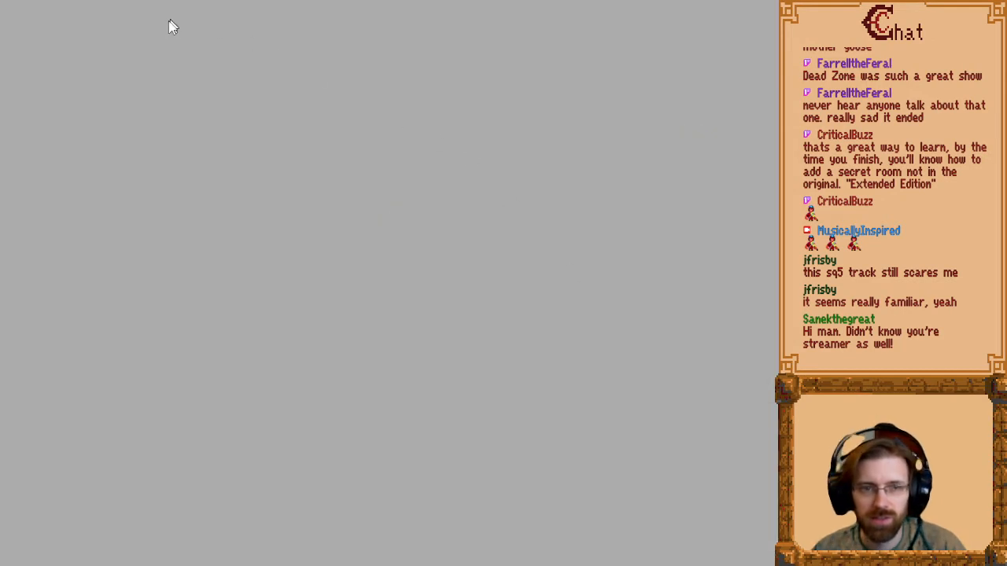
key(alt+Tab)
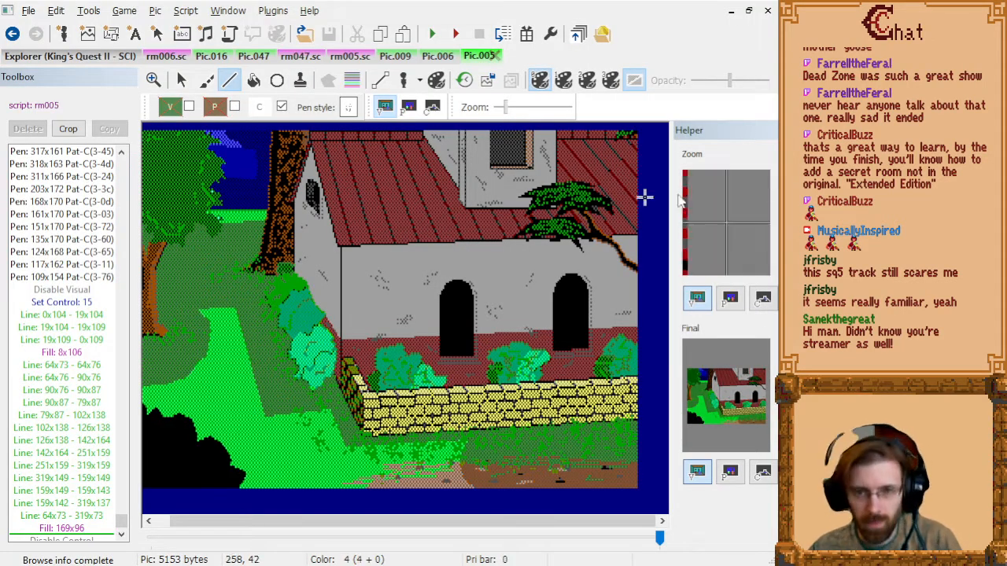
key(alt+Tab)
drag(1, 0, 193, 64)
scroll(197, 137, up, 2)
drag(385, 66, 270, 23)
- Widen the image's canvas to 640 pixels, turn off horizontal centring, and set the left margin to 0
click(2, 0)
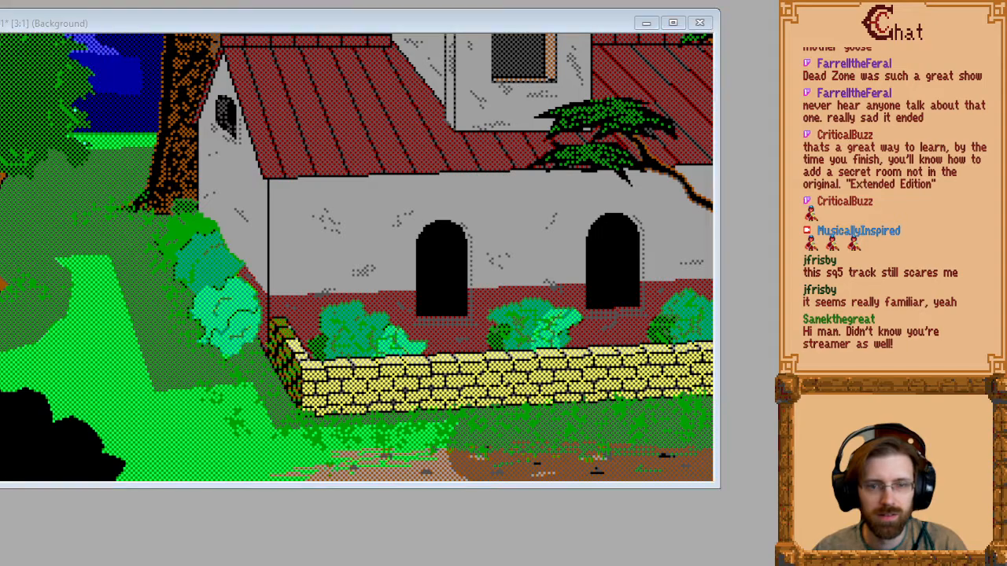
text(640)
key(Tab)
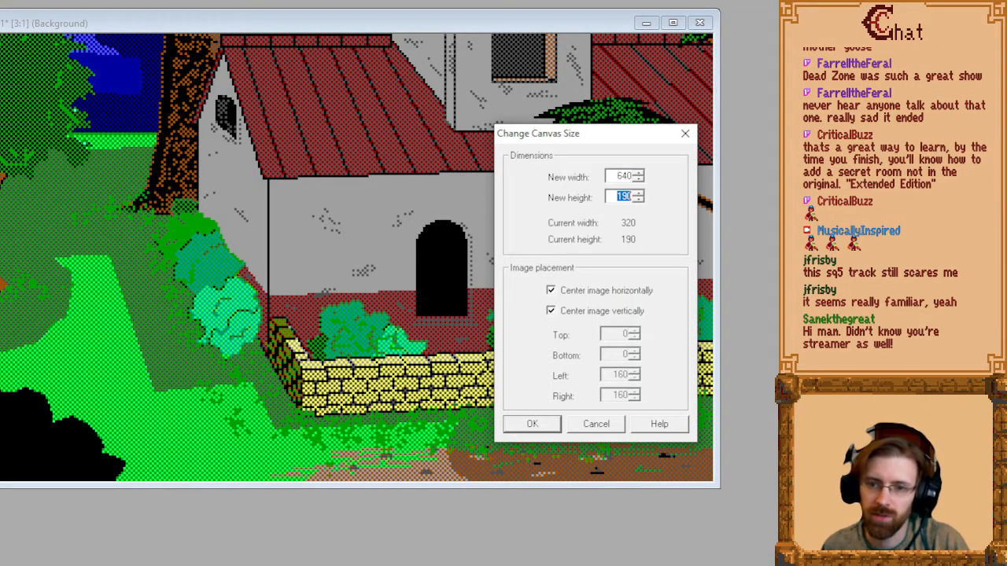
click(617, 291)
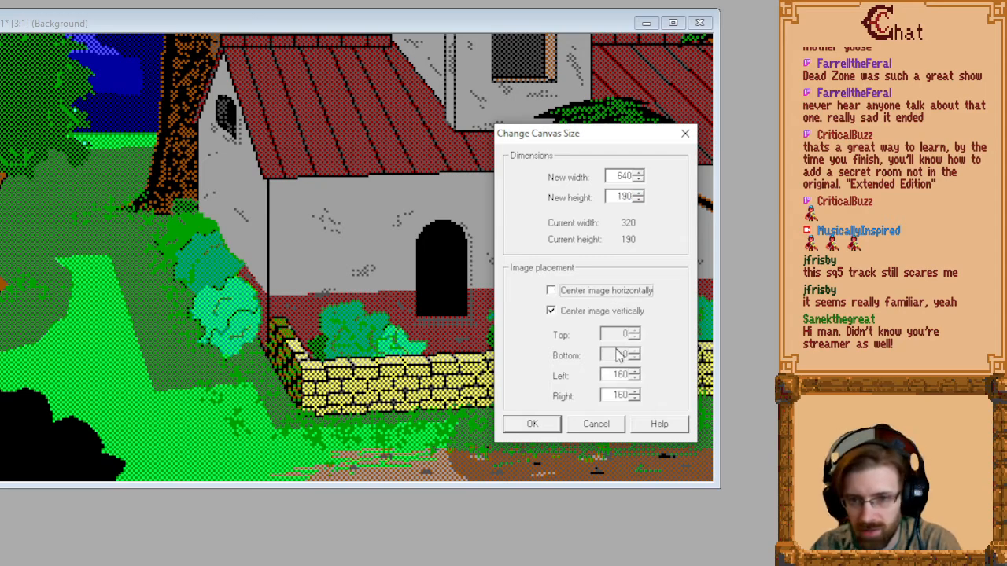
double_click(614, 375)
text(0)
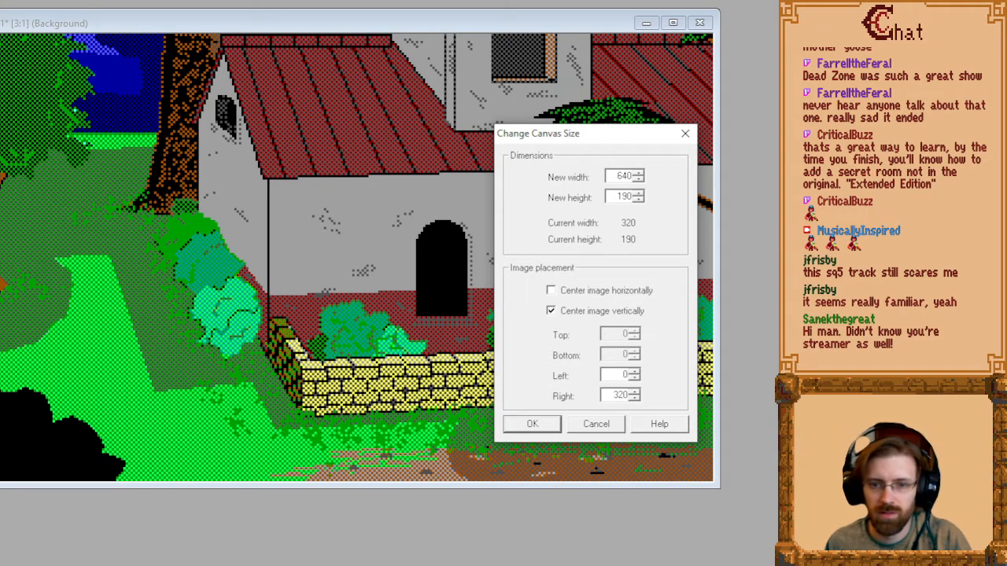
key(Return)
- Copy Pic.006 from the SCI editor, paste it flush against Pic.005's eastern edge, deselect it, and bring the whole panorama into view
key(alt+Tab)
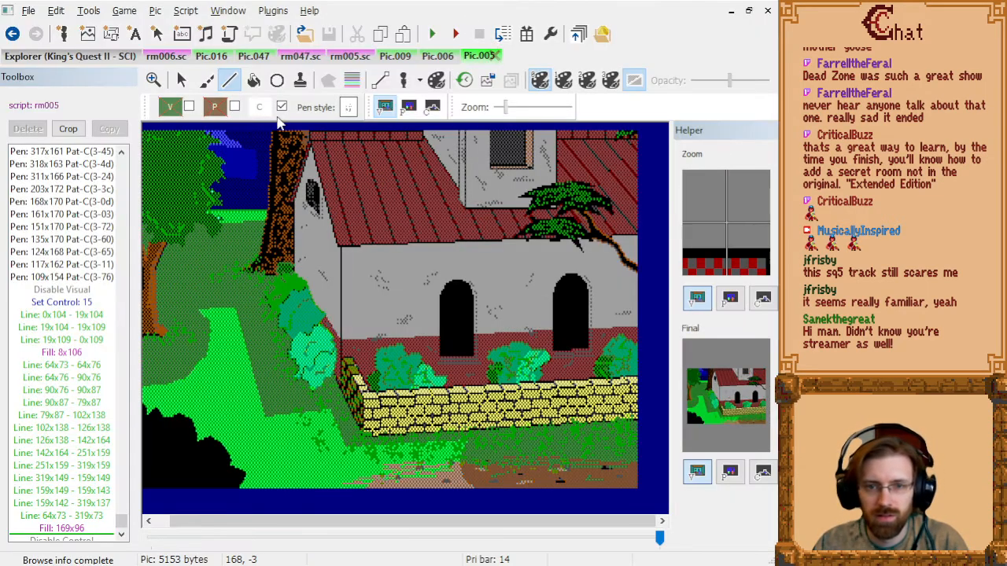
click(442, 55)
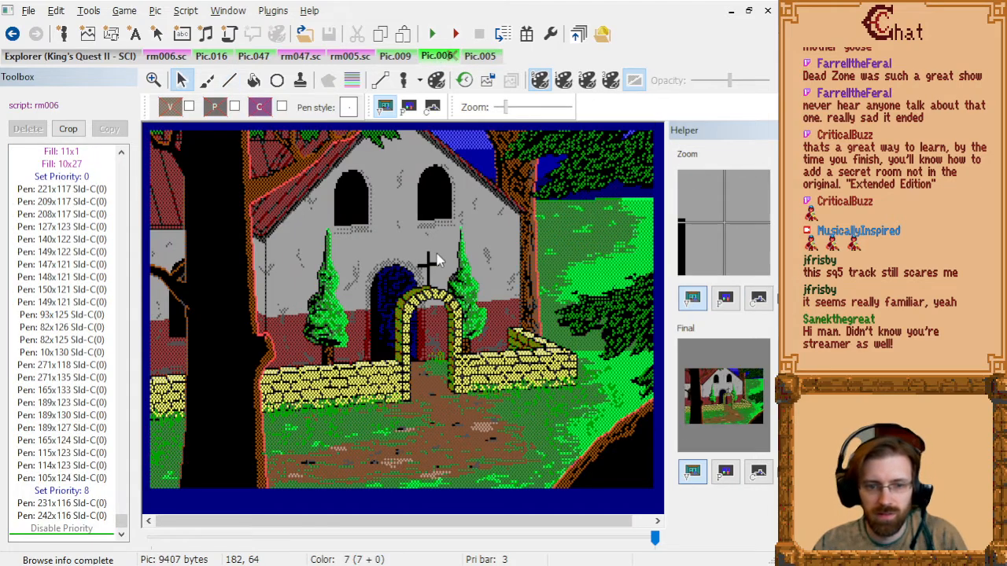
key(alt+Tab)
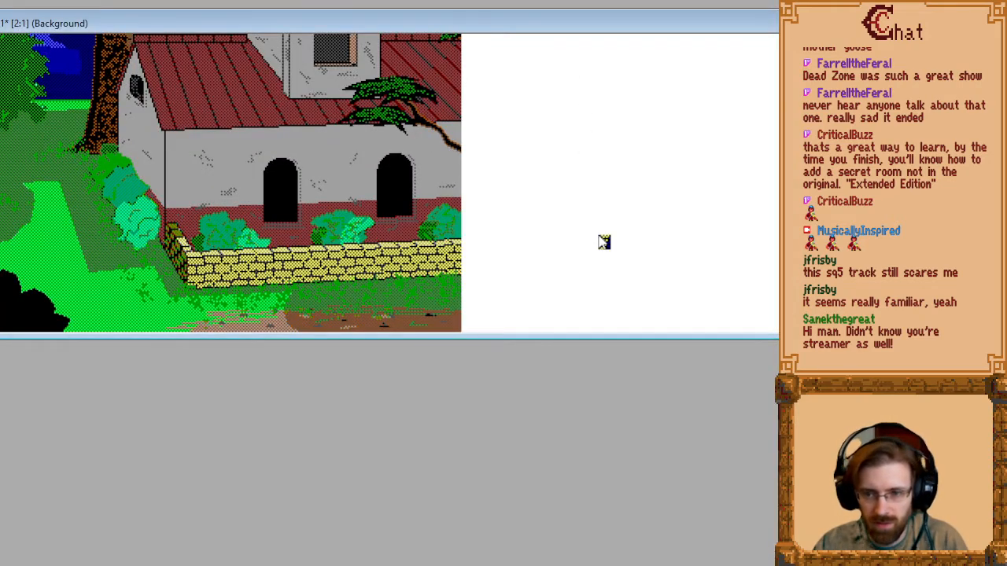
key(ctrl+v)
drag(682, 209, 715, 189)
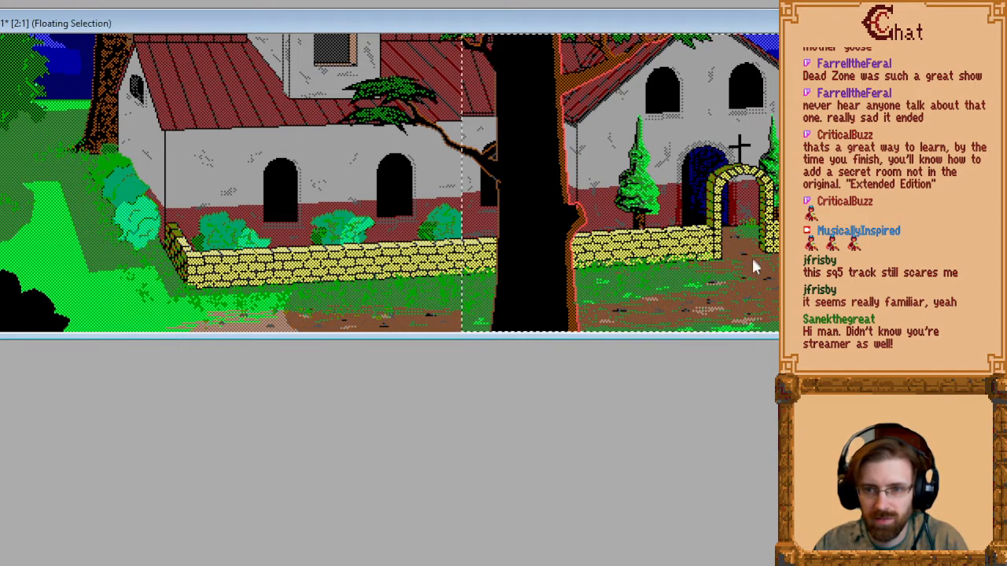
key(ctrl+d)
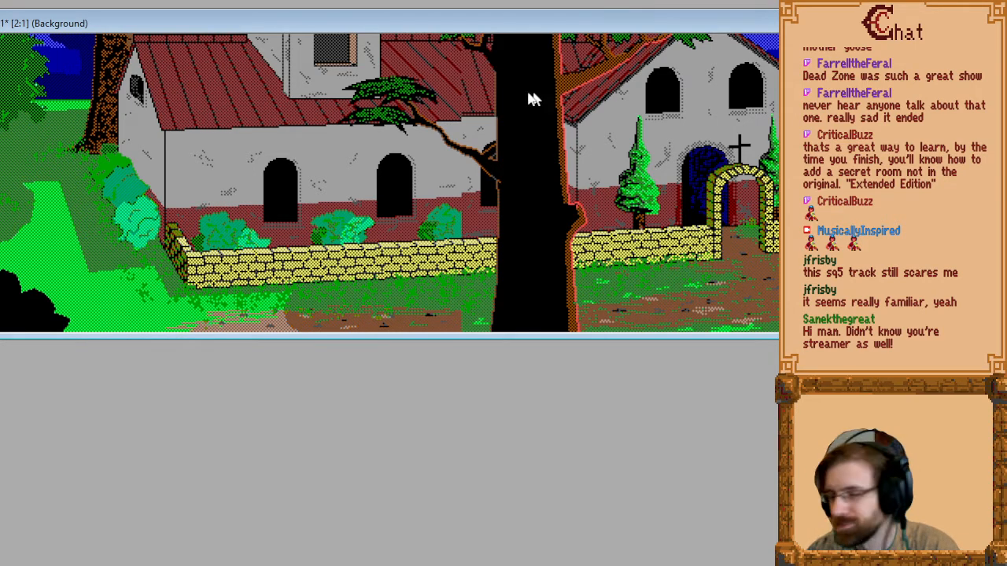
scroll(443, 117, down, 1)
drag(336, 32, 401, 122)
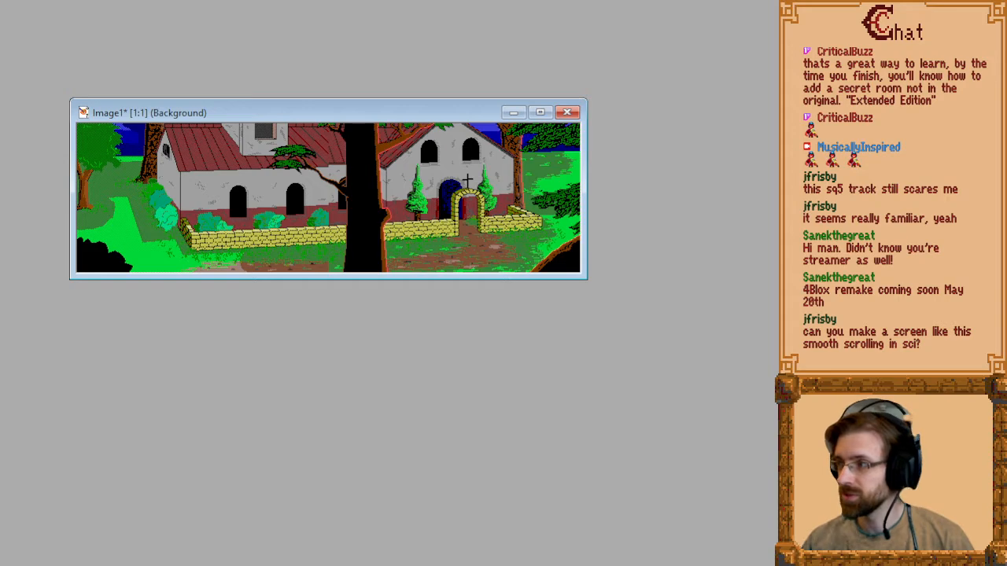
- Return to the SCI editor and review rm006's room exits and entry positions
key(alt+Tab)
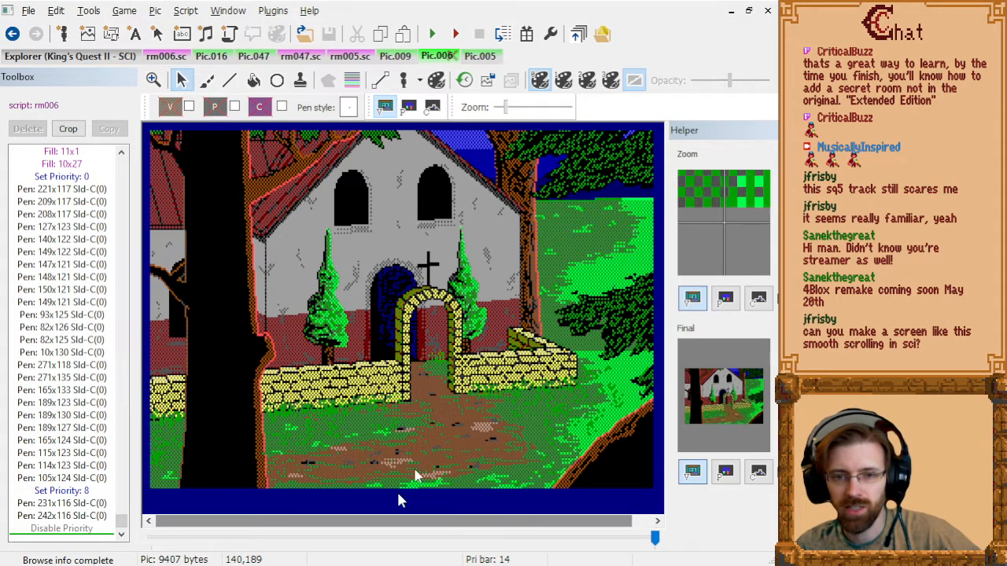
click(166, 55)
scroll(301, 230, up, 9)
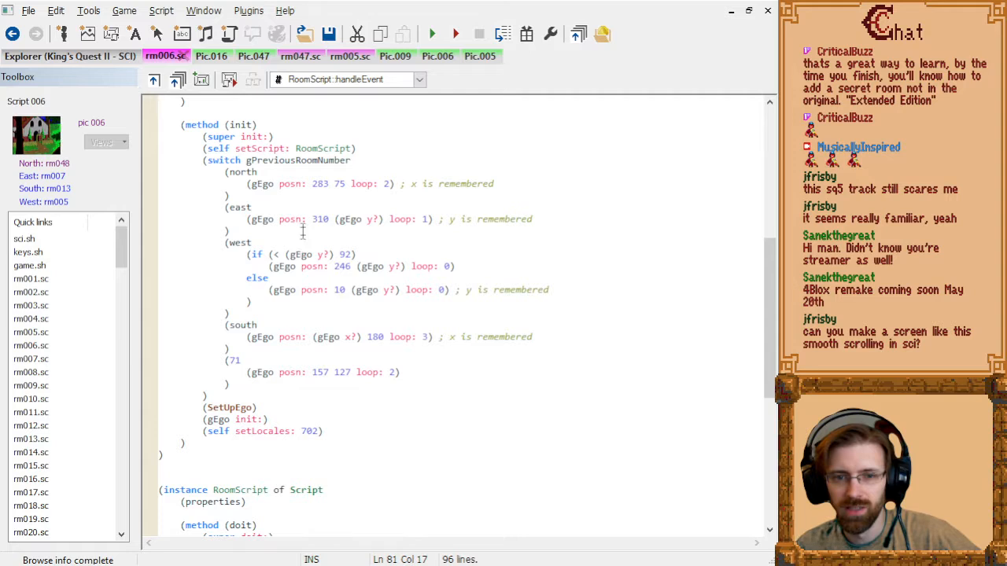
scroll(301, 228, up, 10)
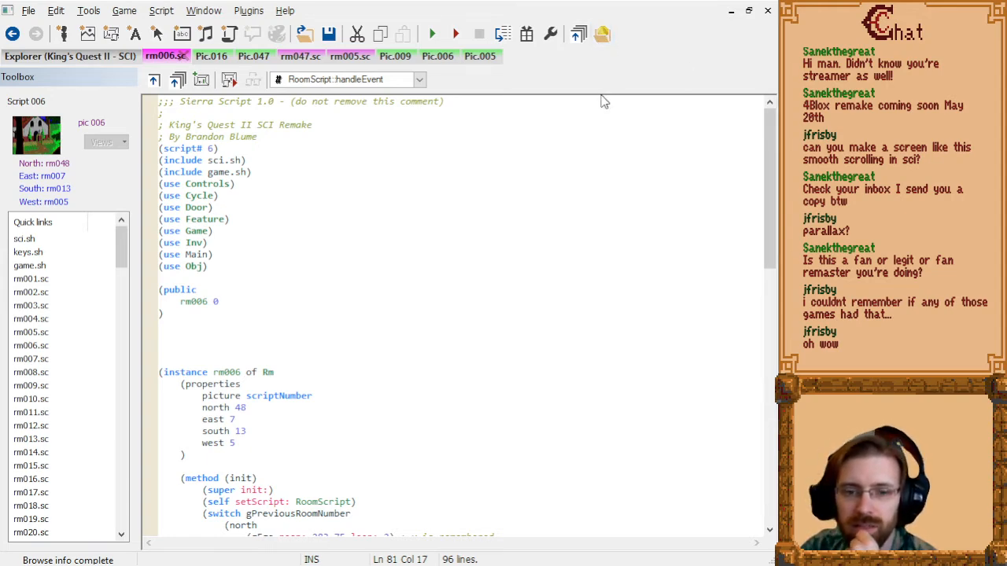
scroll(567, 130, down, 9)
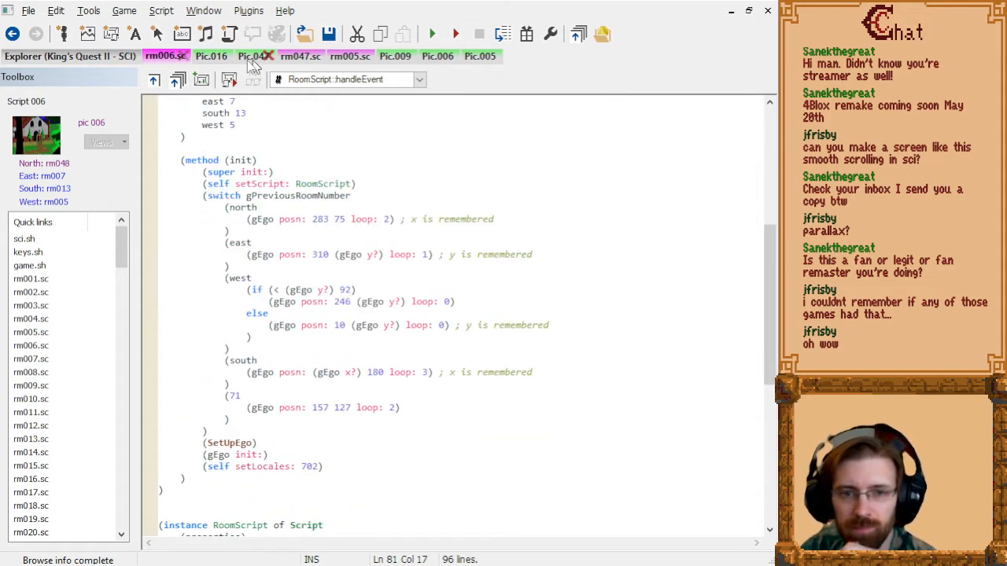
- Look through Pic.016, Pic.006 and Pic.005, and examine the joined monastery panorama in the image editor
click(206, 57)
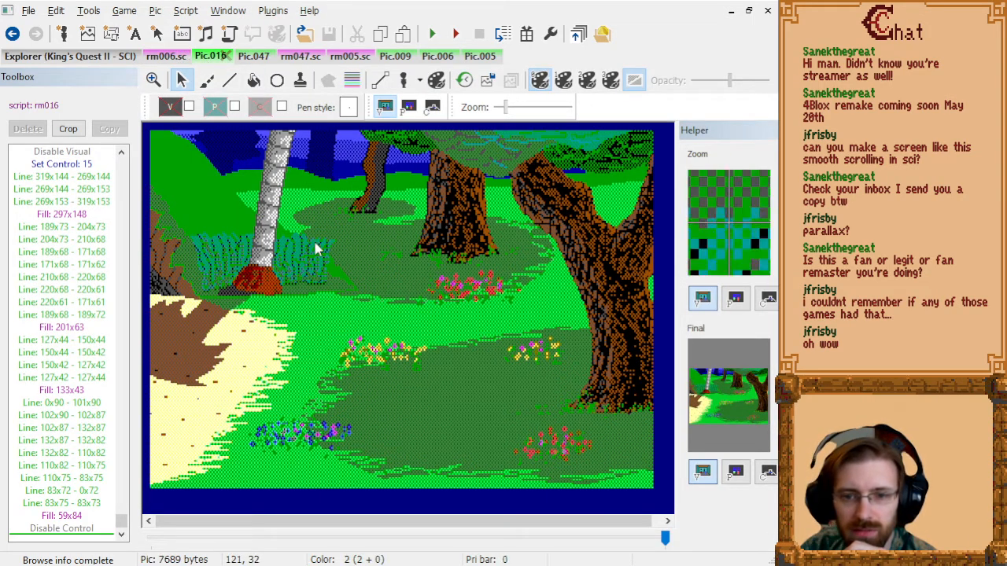
click(437, 57)
click(479, 57)
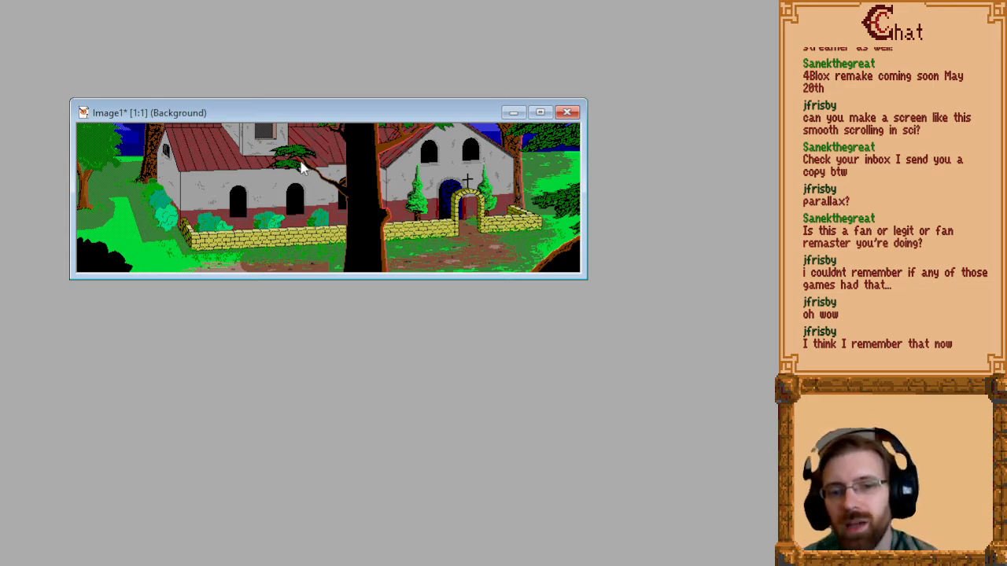
scroll(344, 139, up, 2)
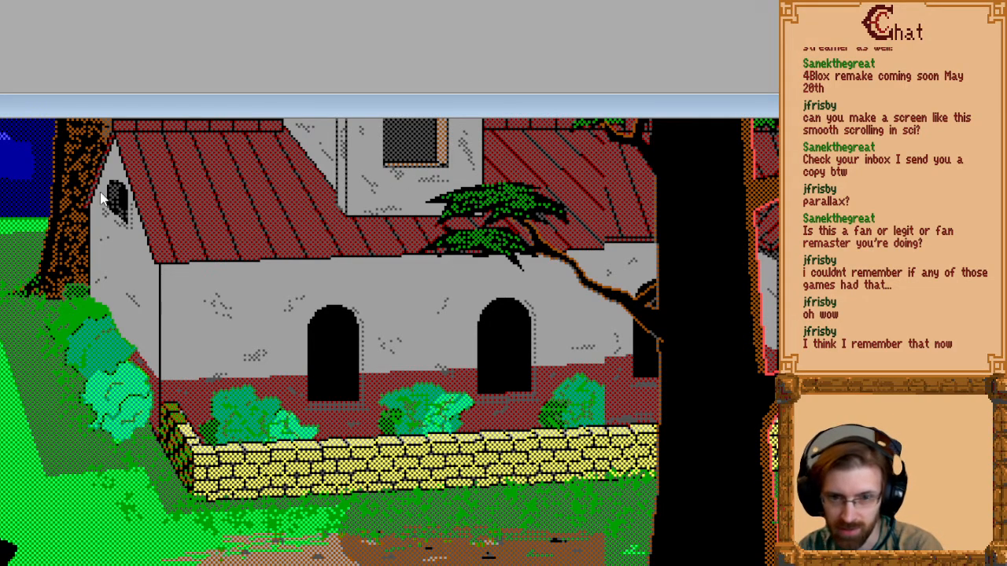
scroll(505, 263, down, 1)
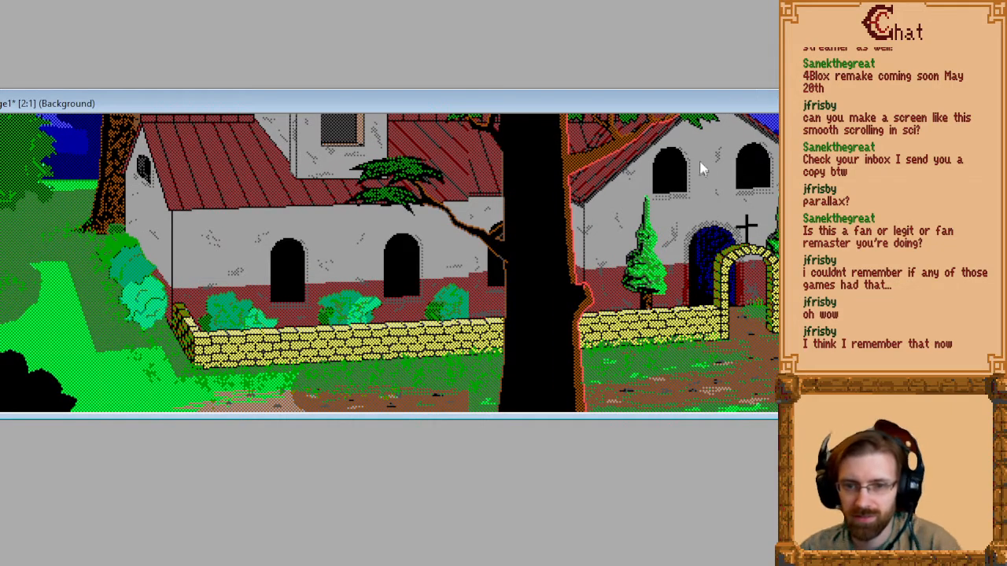
- Start saving the joined panorama as a new file and go to the folder g:\games\adventures\mine\sci games\KQ2SCI Project
key(alt+f)
key(a)
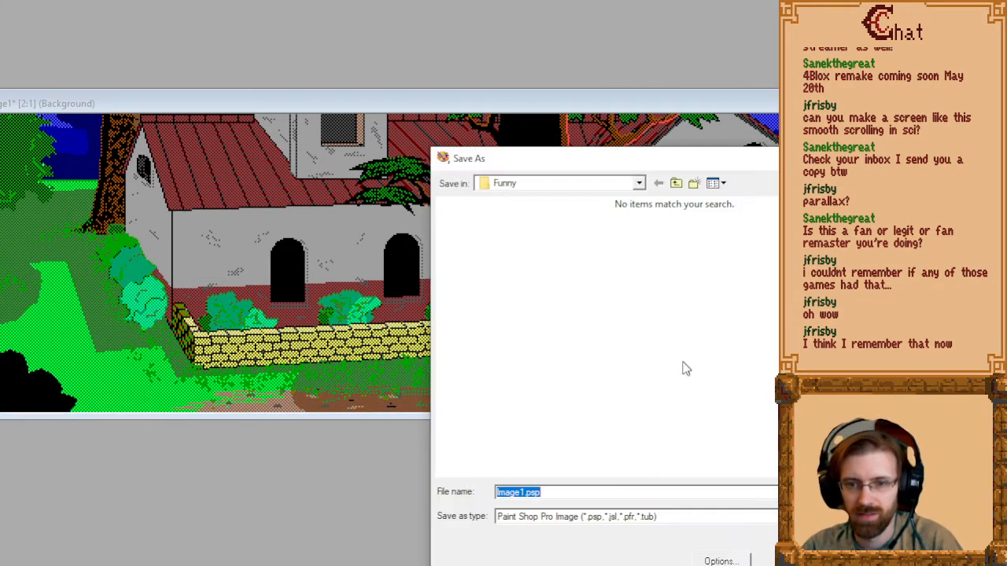
text(g:\)
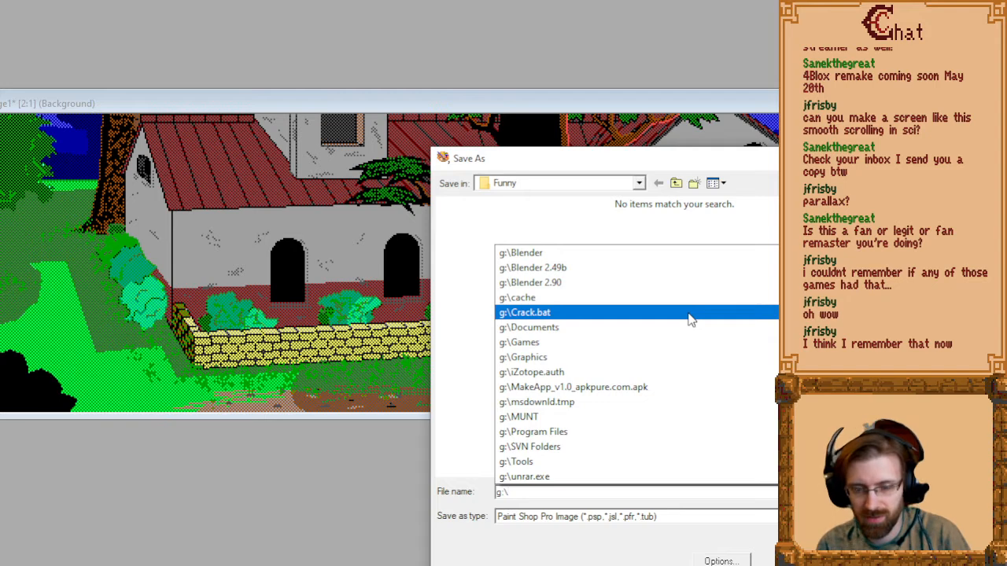
text(games\)
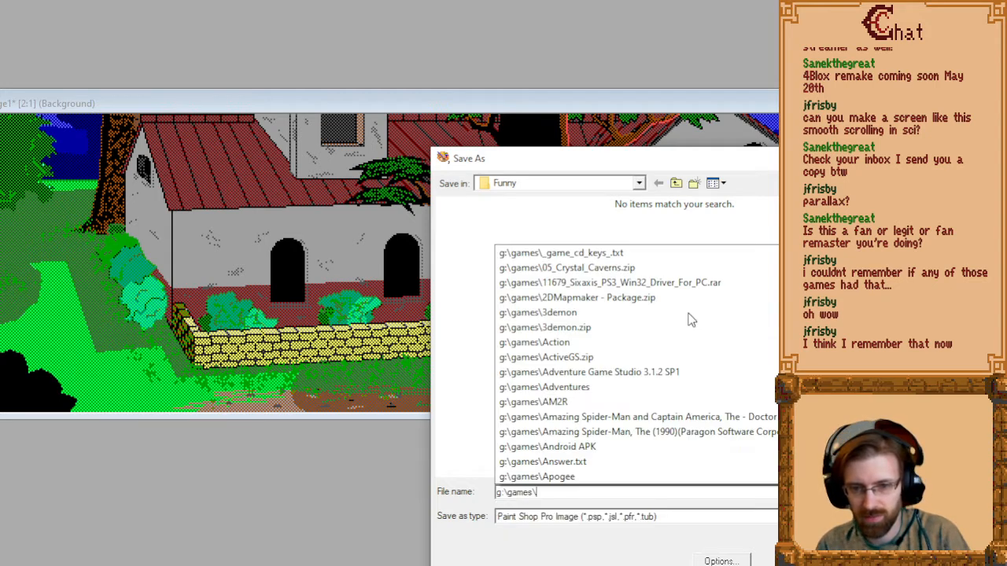
text(mine\advent)
key(ctrl+shift+Left)
key(ctrl+shift+Left)
text(adventures\mine\)
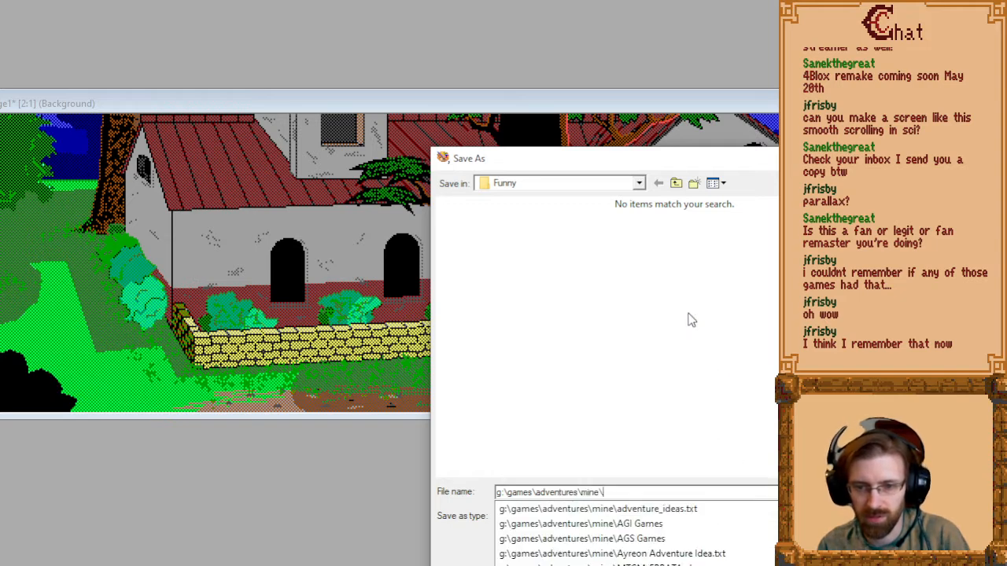
text(sci gam)
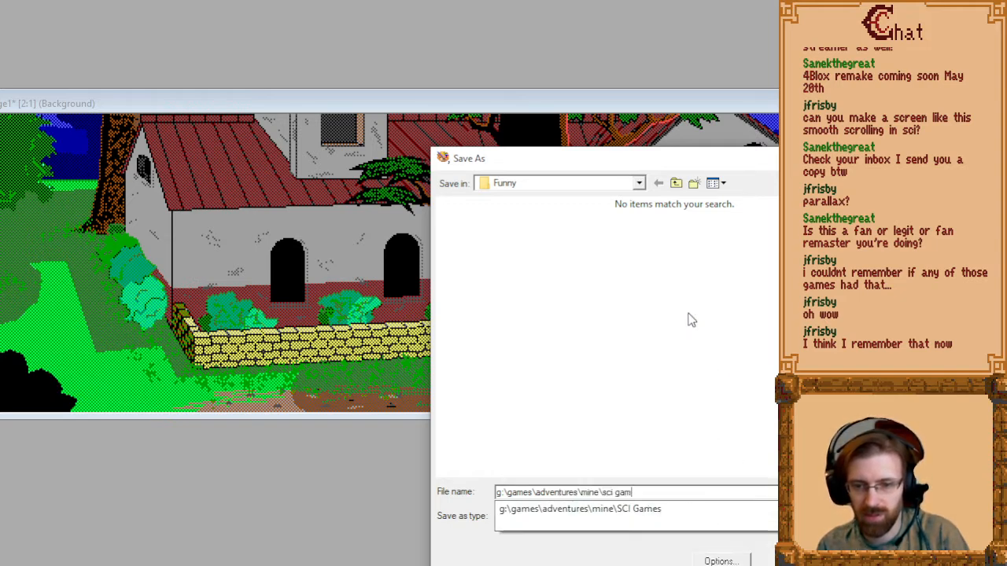
text(es\kq2sci project\)
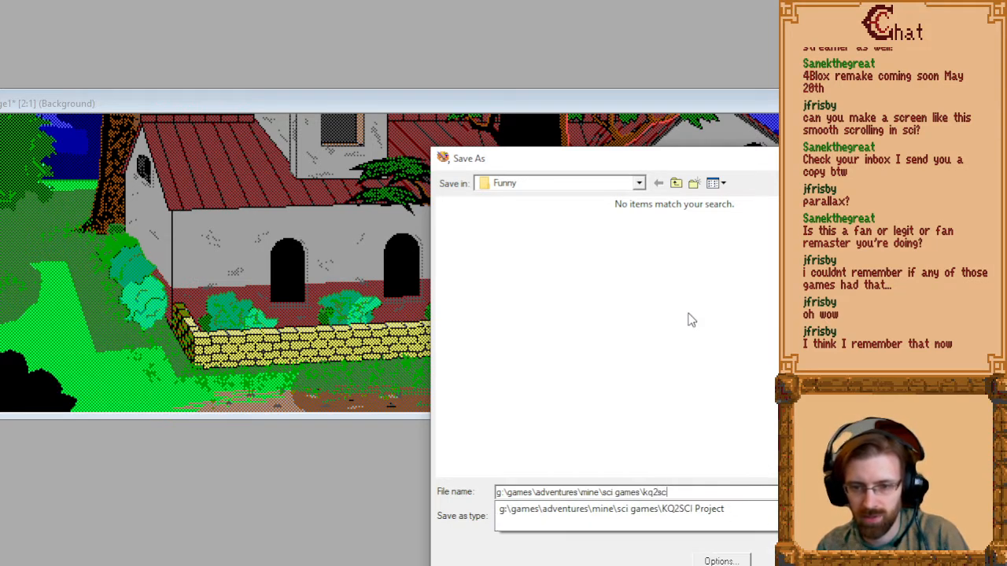
key(Return)
- Save the panorama as a PNG file named church_scrolling
text(church_scrolling.pic)
key(Tab)
key(Down)
key(Down)
key(Return)
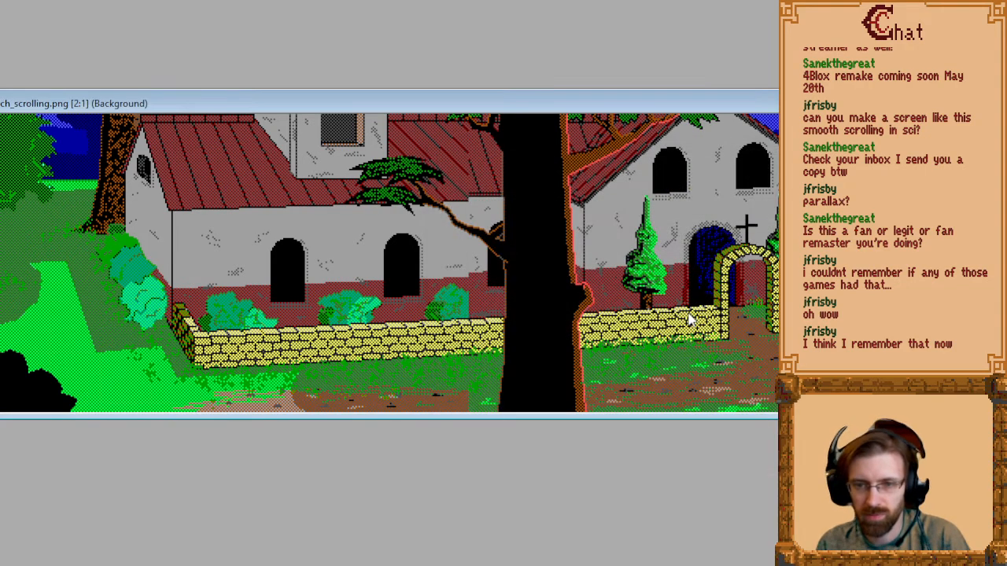
- Return to the SCI editor, look over the game's view resources, and bring up Pic.006
key(alt+Tab)
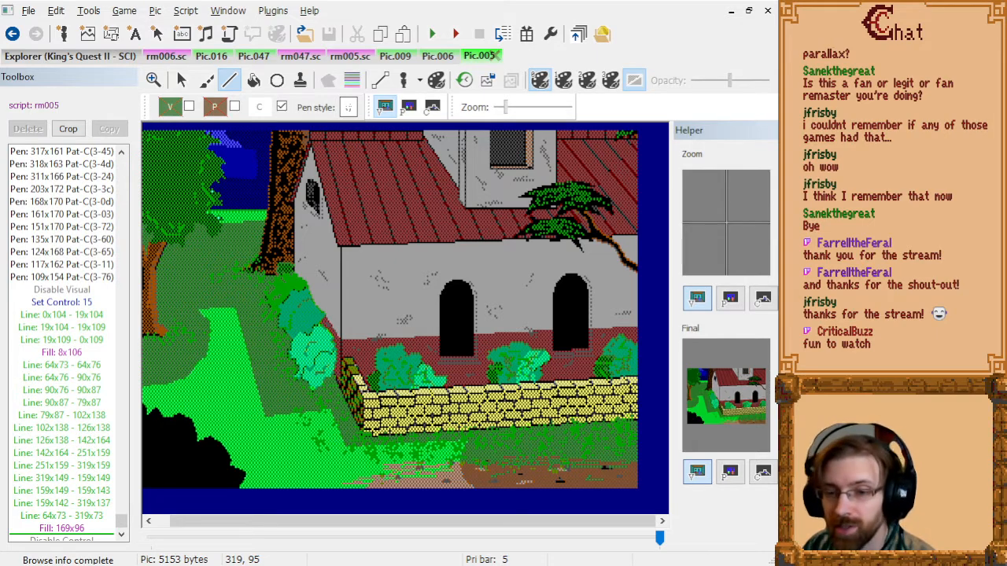
click(110, 55)
click(219, 80)
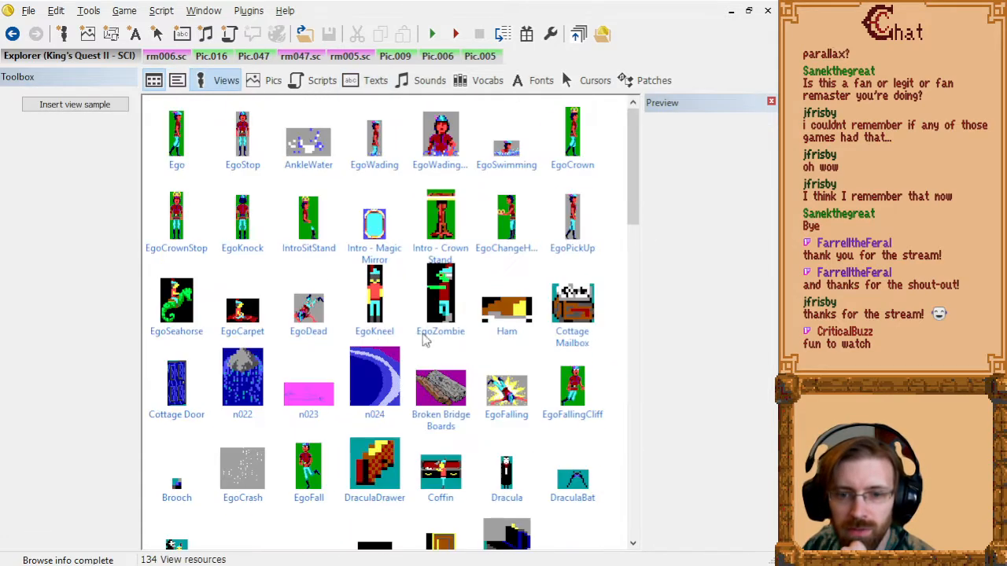
click(211, 56)
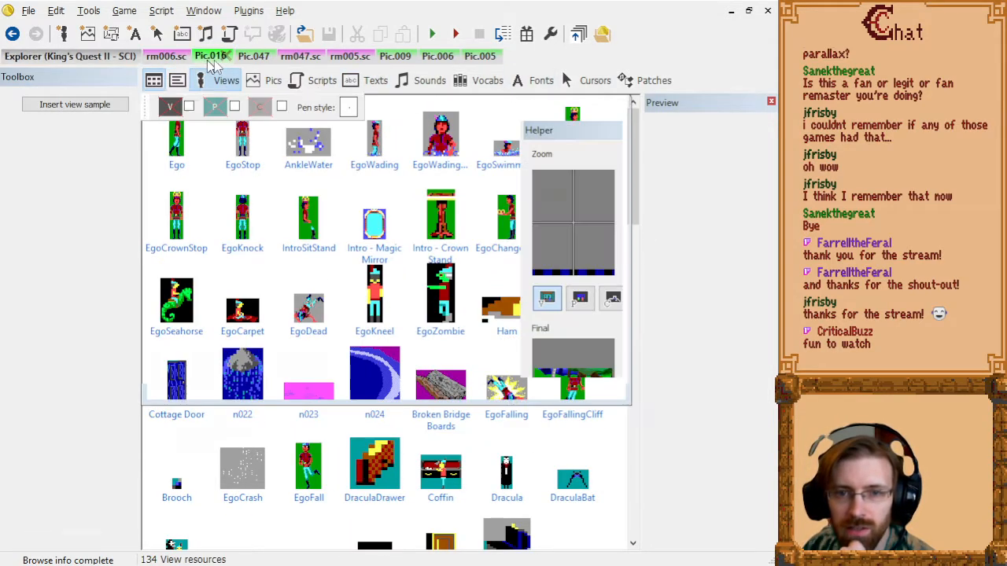
click(447, 56)
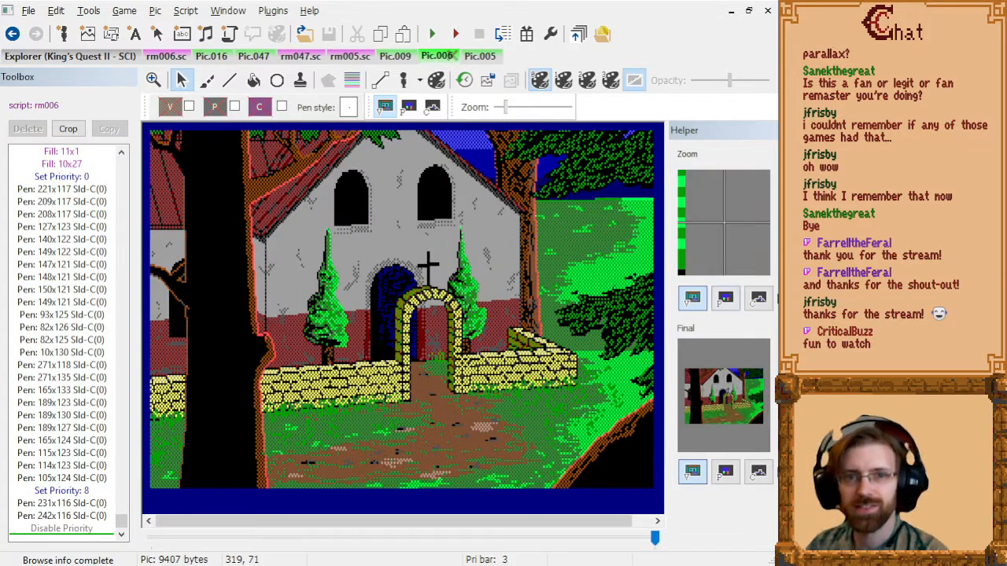